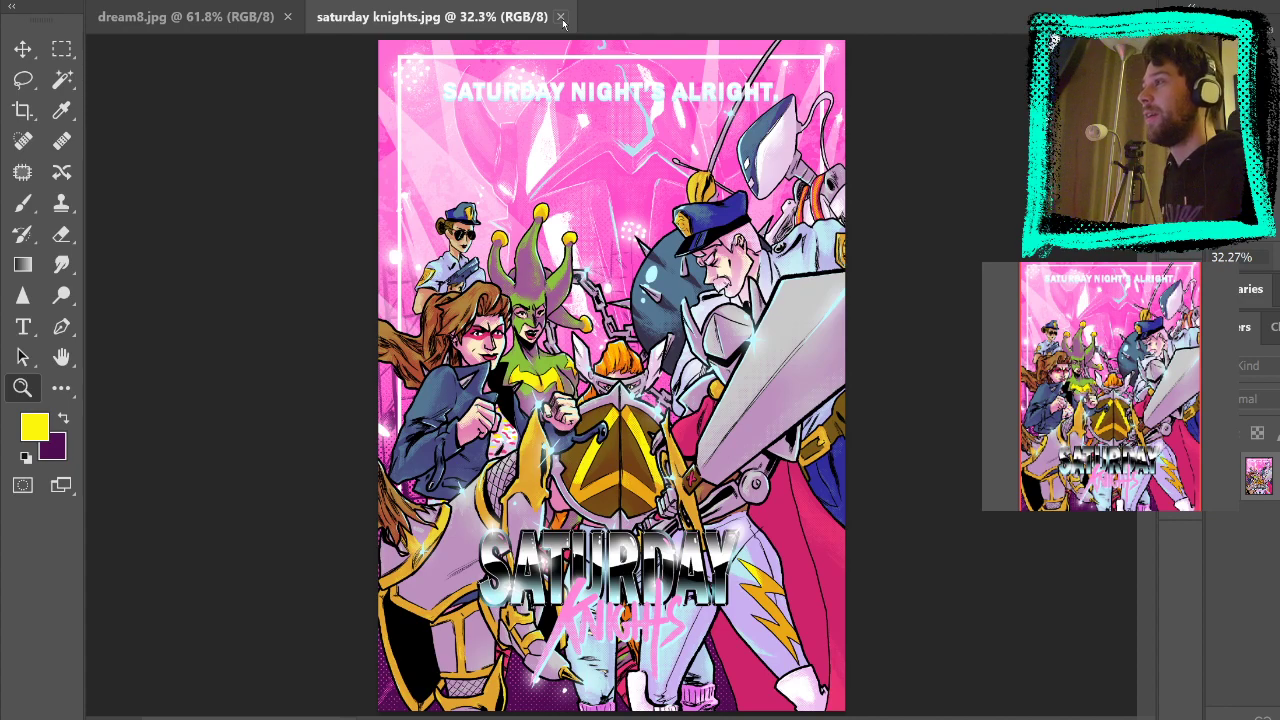
# Step: Close saturday knights.jpg and select the entire dream8.jpg comic page with the Rectangular Marquee
pyautogui.click(562, 18)
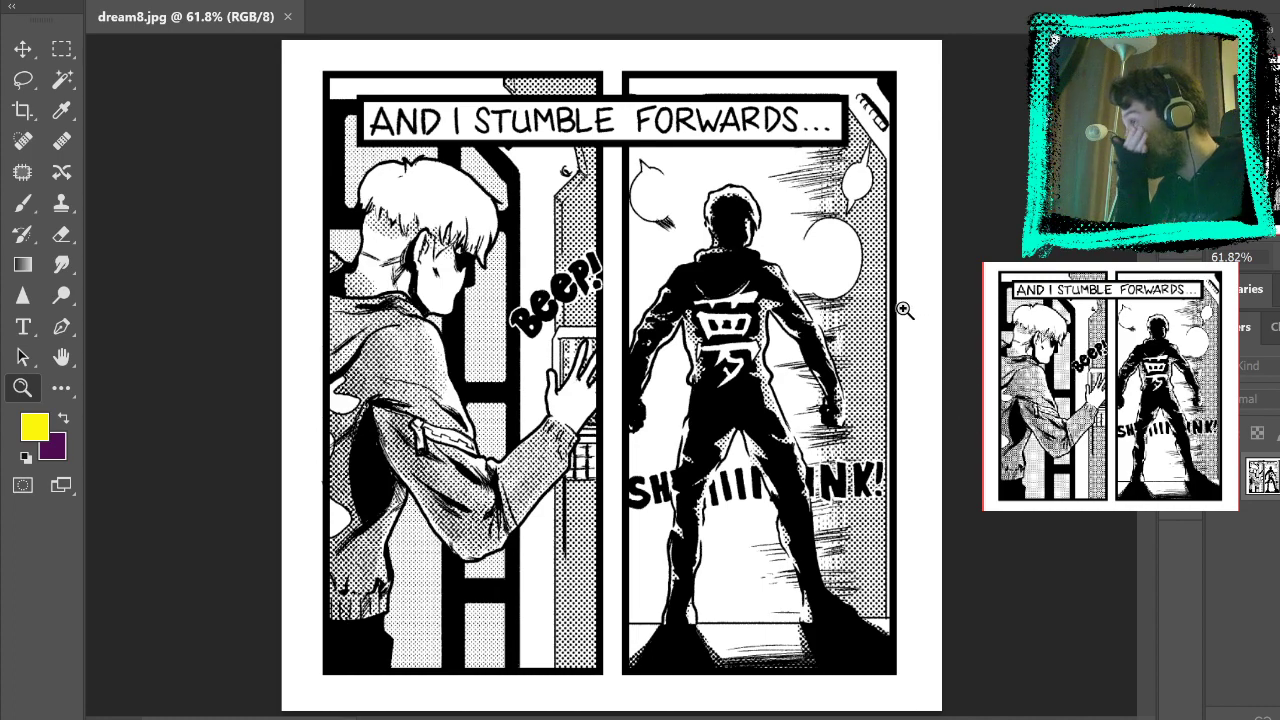
pyautogui.click(61, 48)
pyautogui.moveTo(283, 40); pyautogui.dragTo(1079, 692)
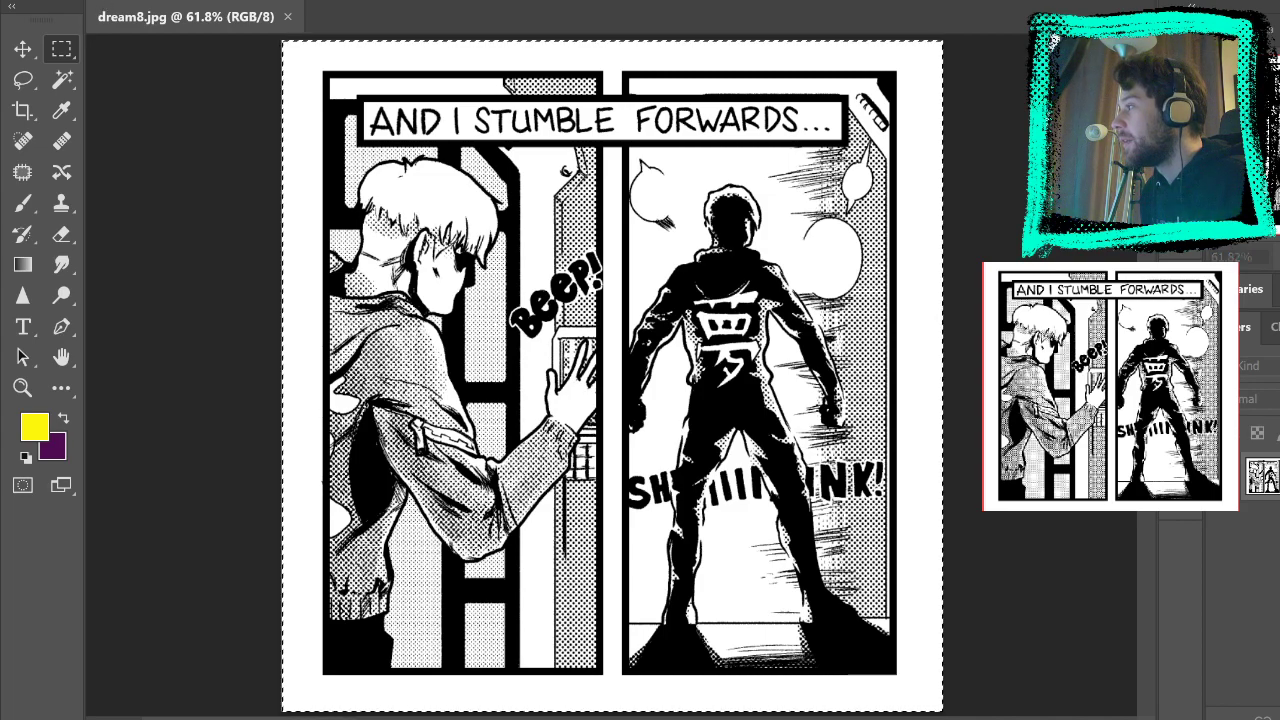
# Step: Create a new blank, nearly square document and try pasting the copied dream8.jpg comic page into it
pyautogui.press('Return')
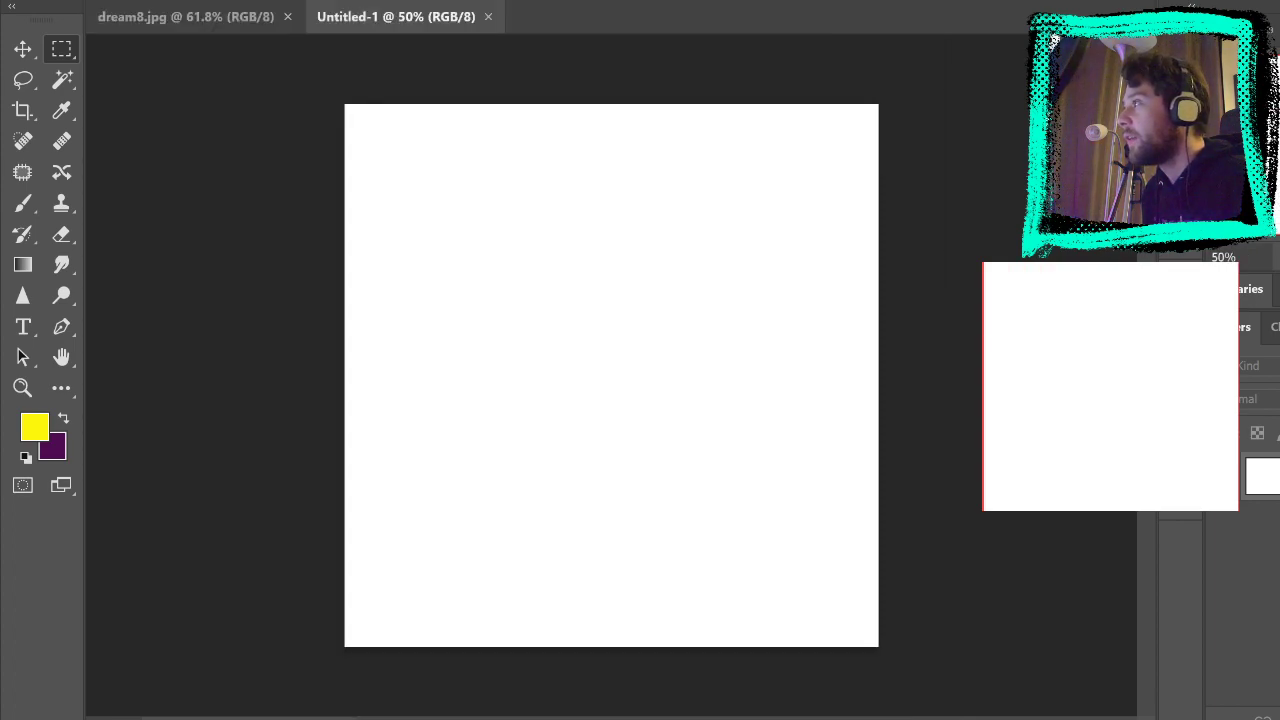
pyautogui.click(189, 24)
pyautogui.click(398, 17)
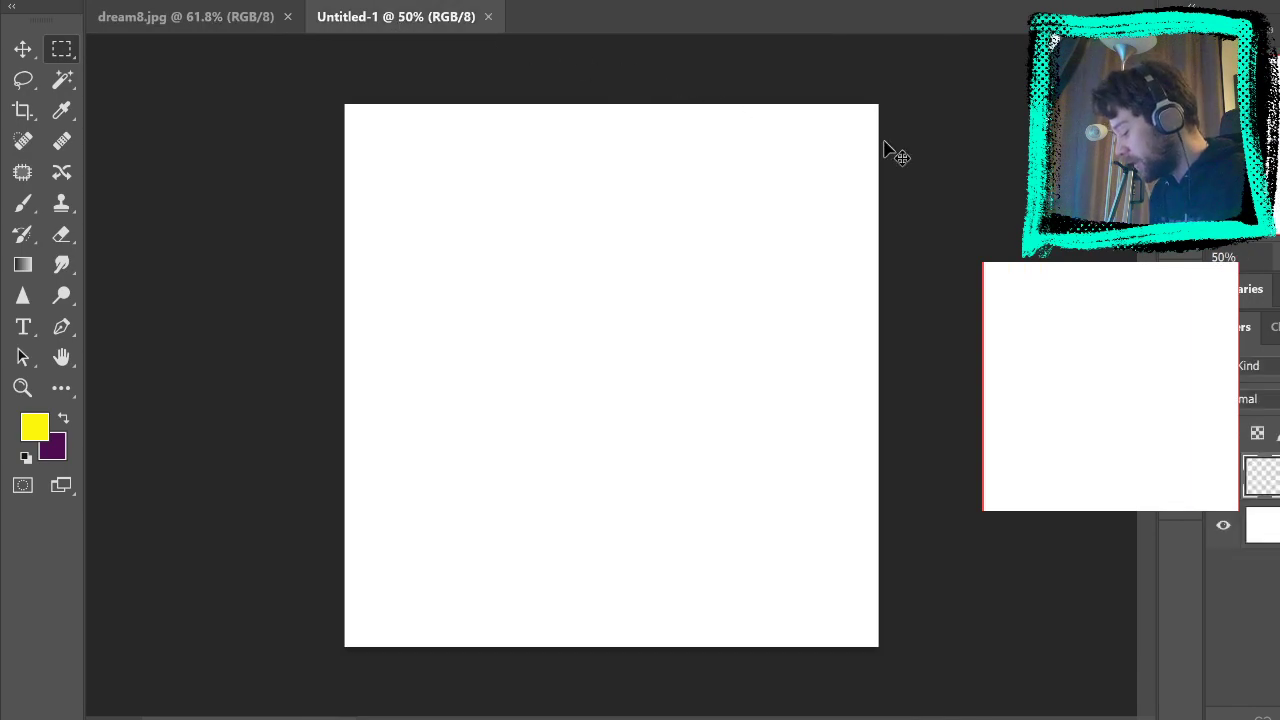
pyautogui.hotkey('ctrl', 'v')
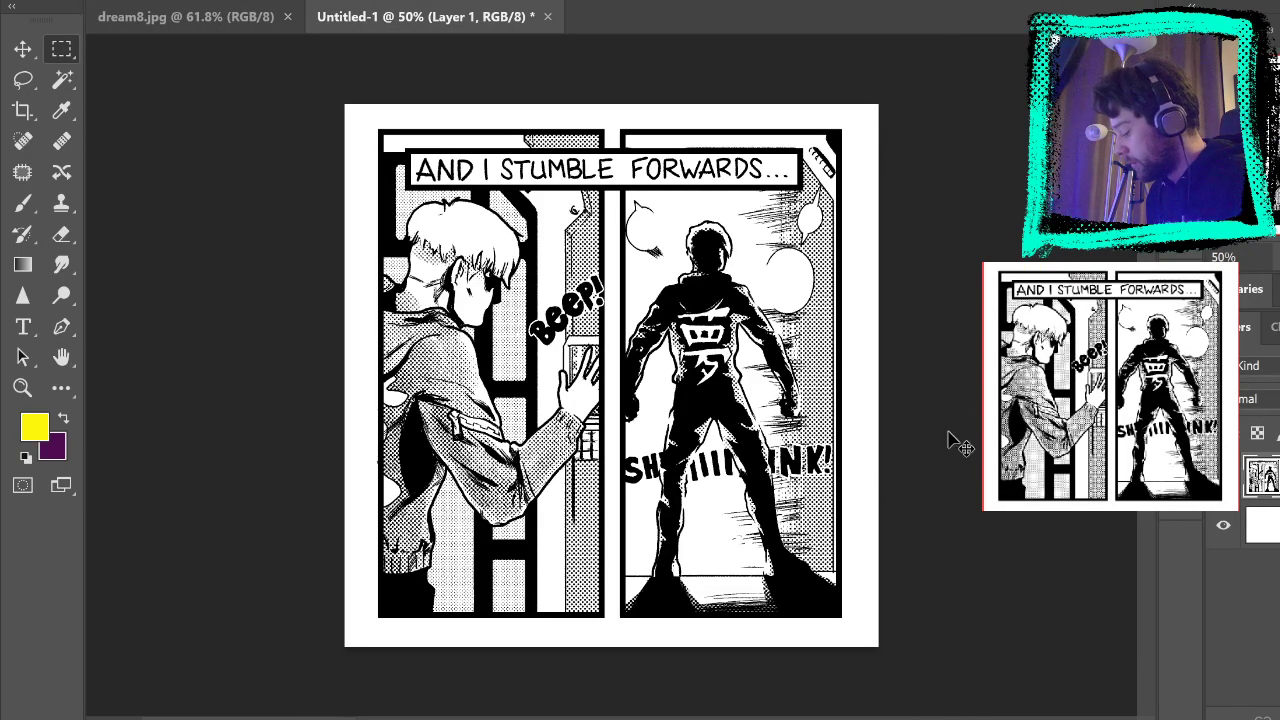
pyautogui.hotkey('ctrl', 'z')
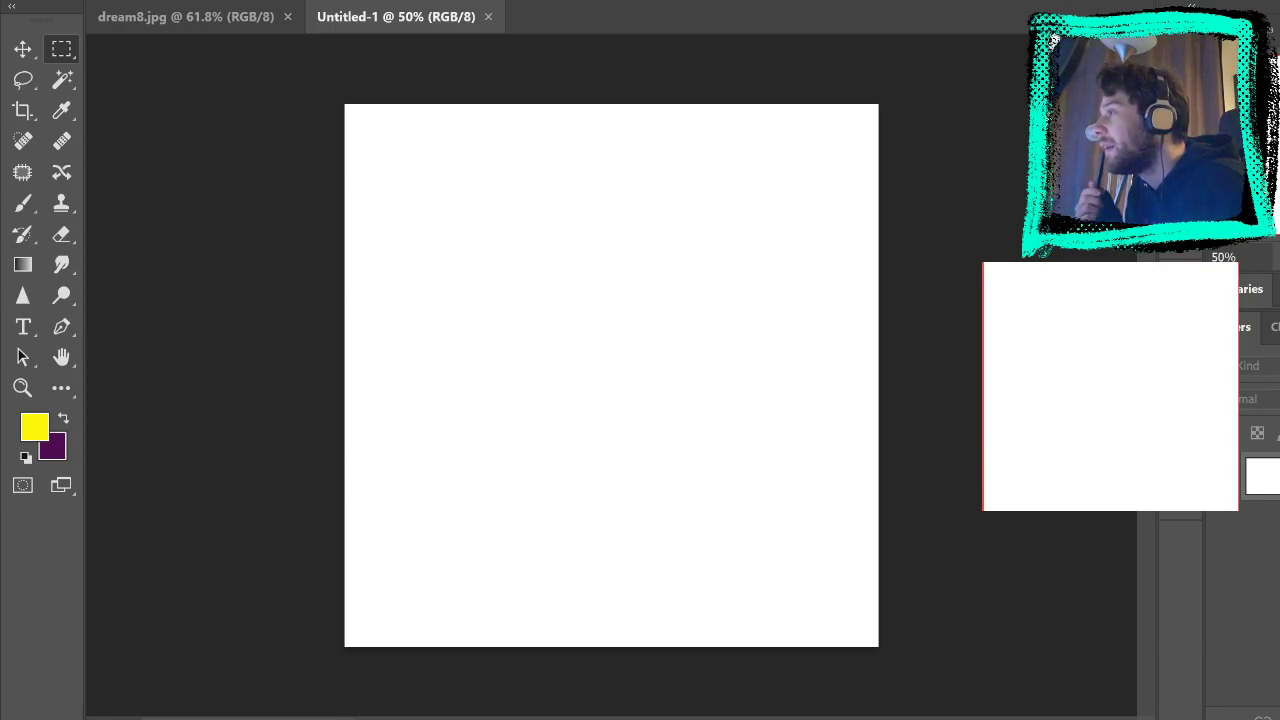
# Step: Create a second blank document in portrait format and swap the Brush tool's foreground and background colours
pyautogui.press('Return')
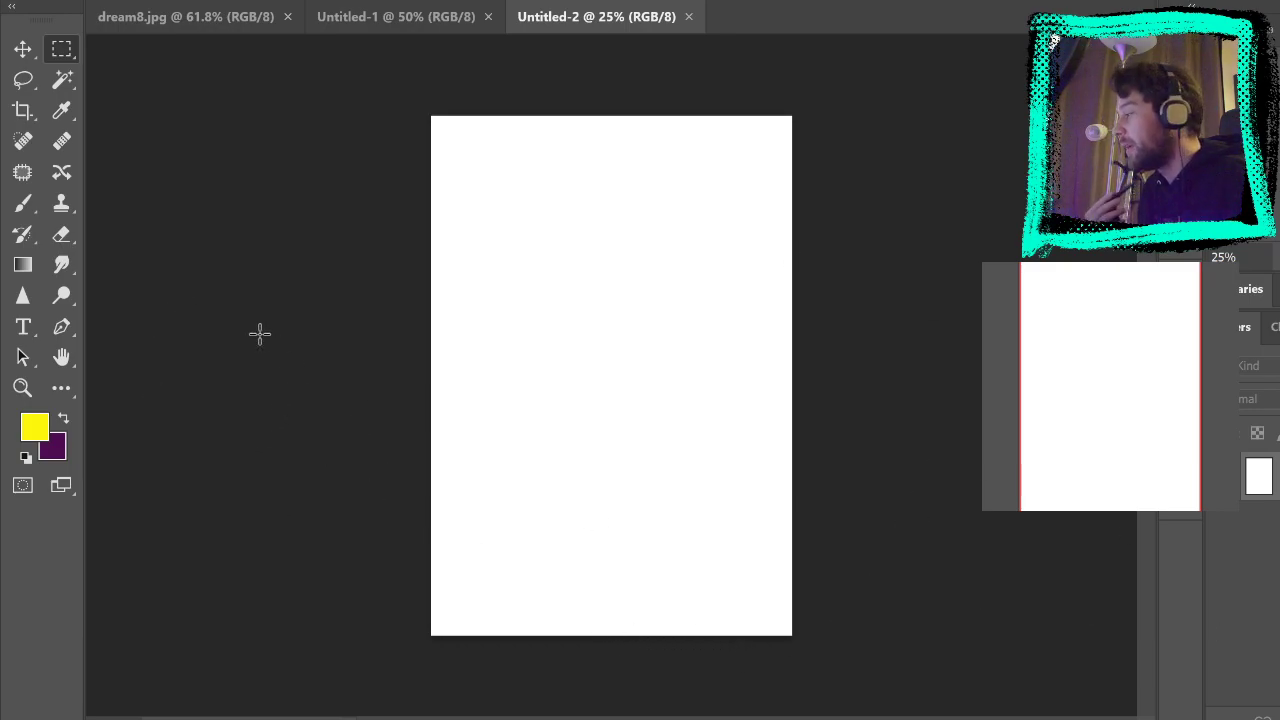
pyautogui.click(24, 203)
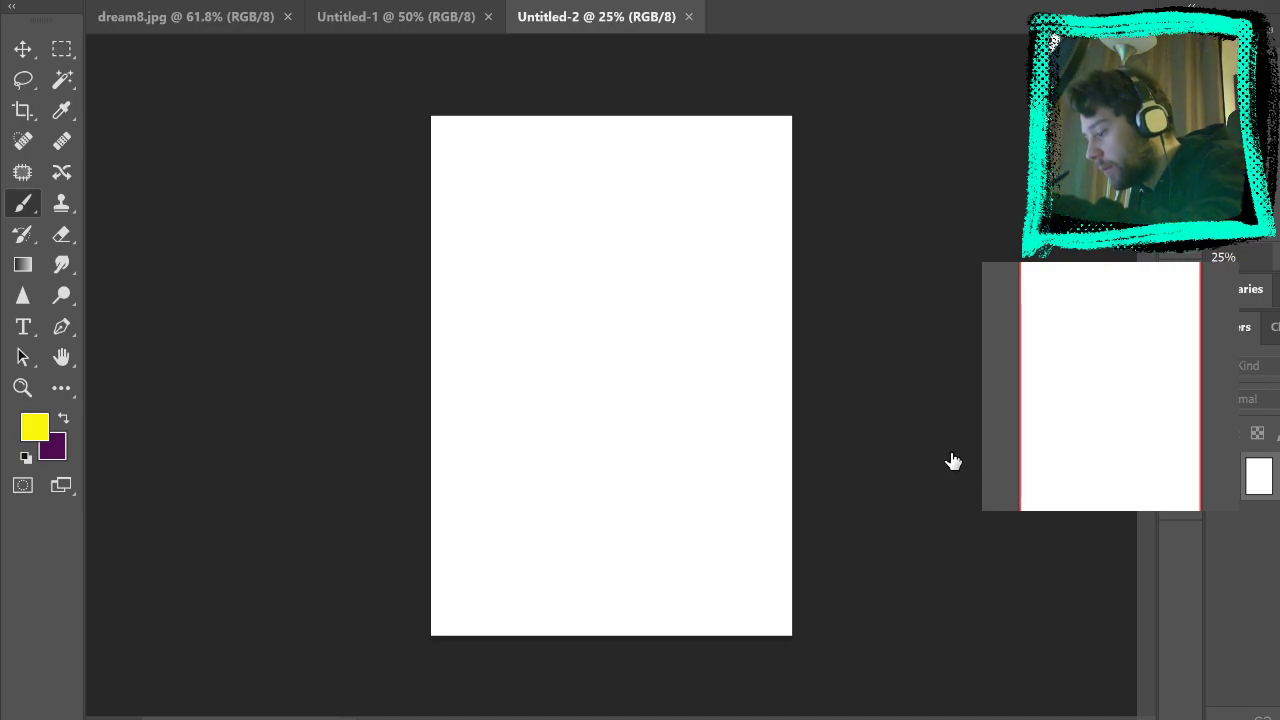
pyautogui.moveTo(614, 417); pyautogui.dragTo(605, 505)
pyautogui.hotkey('ctrl', 'z')
pyautogui.click(63, 419)
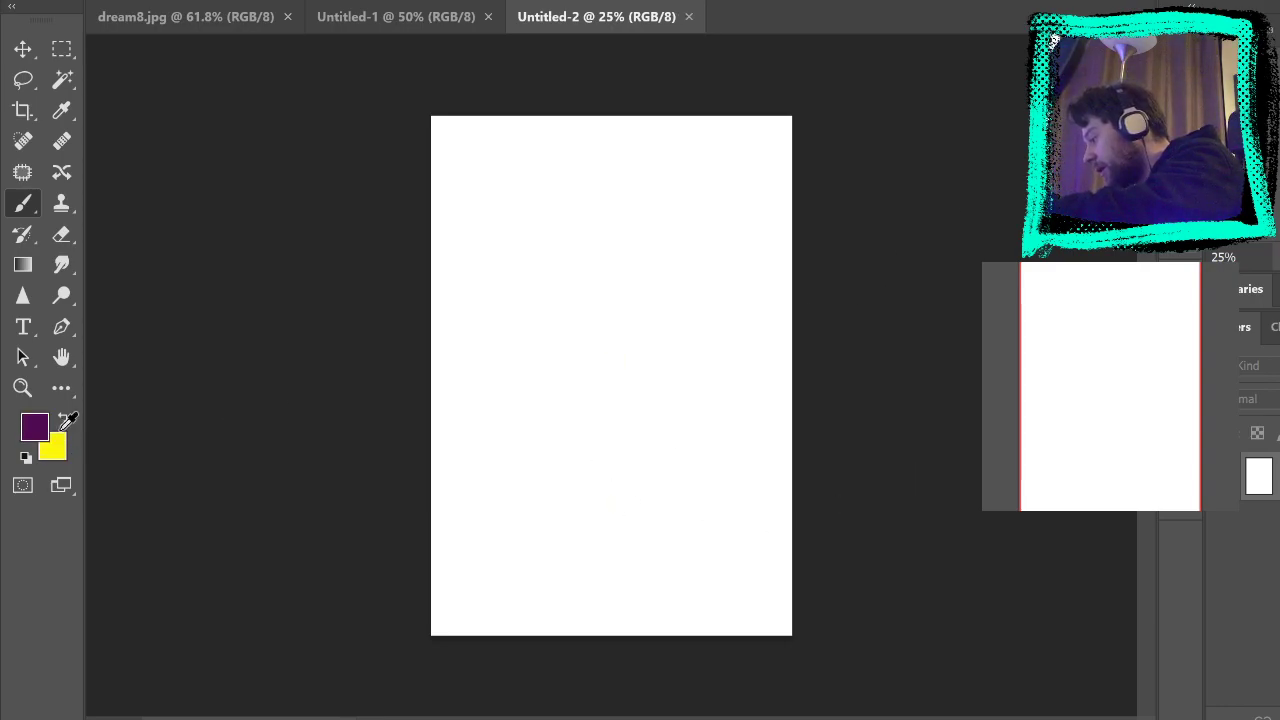
# Step: Set the brush's foreground colour to light blue
pyautogui.press('i')
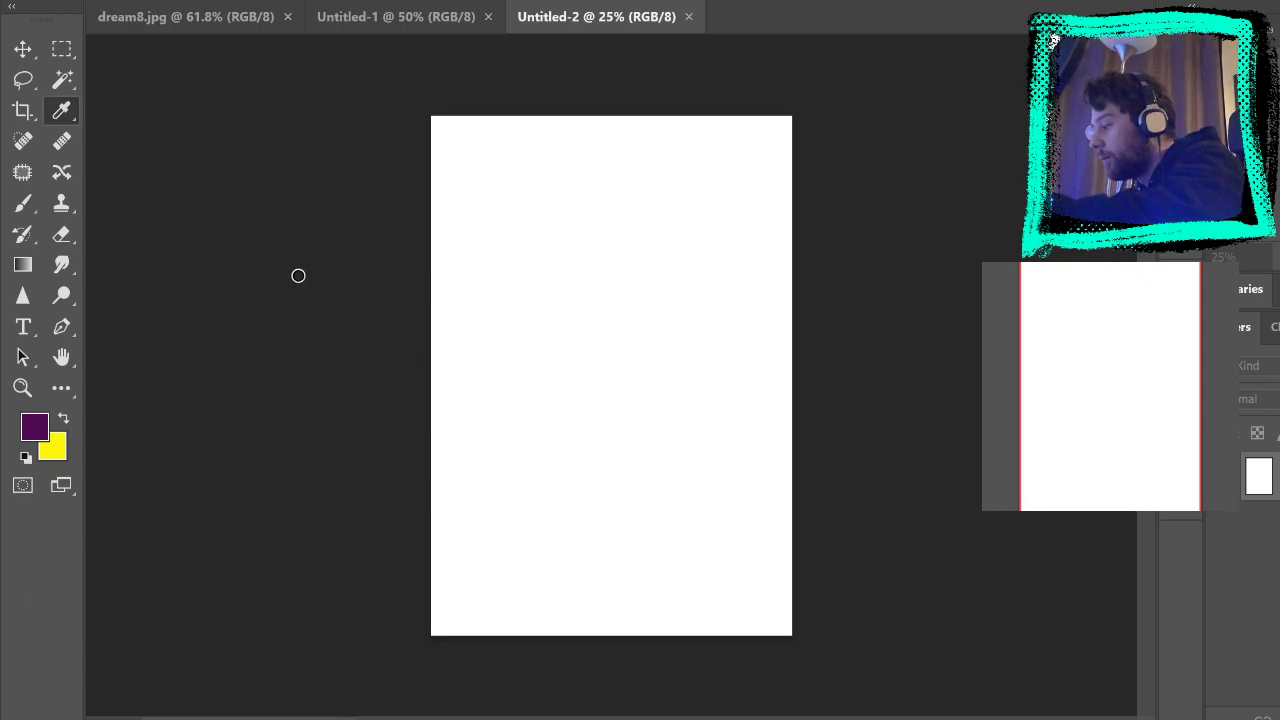
pyautogui.press('b')
pyautogui.moveTo(593, 255)
pyautogui.mouseDown()
pyautogui.moveTo(617, 302)
pyautogui.moveTo(622, 264)
pyautogui.mouseUp()
pyautogui.hotkey('ctrl', 'z')
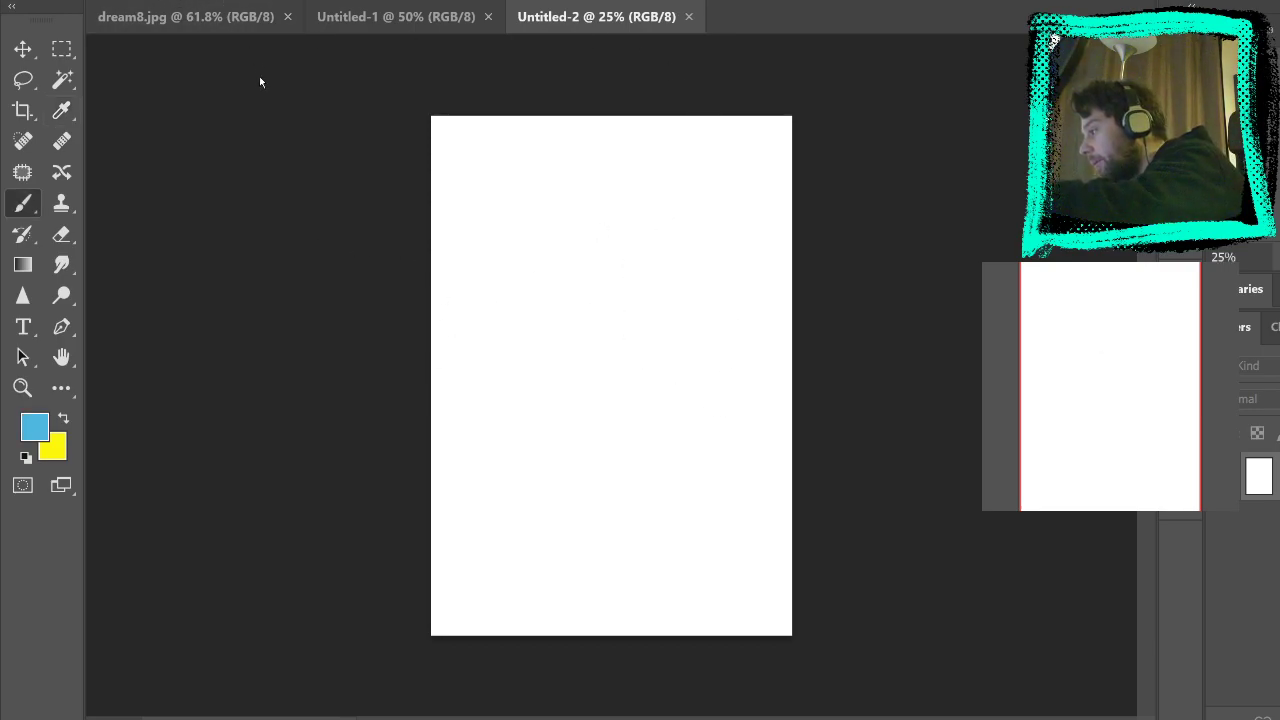
pyautogui.moveTo(538, 240); pyautogui.dragTo(604, 344)
pyautogui.hotkey('ctrl', 'z')
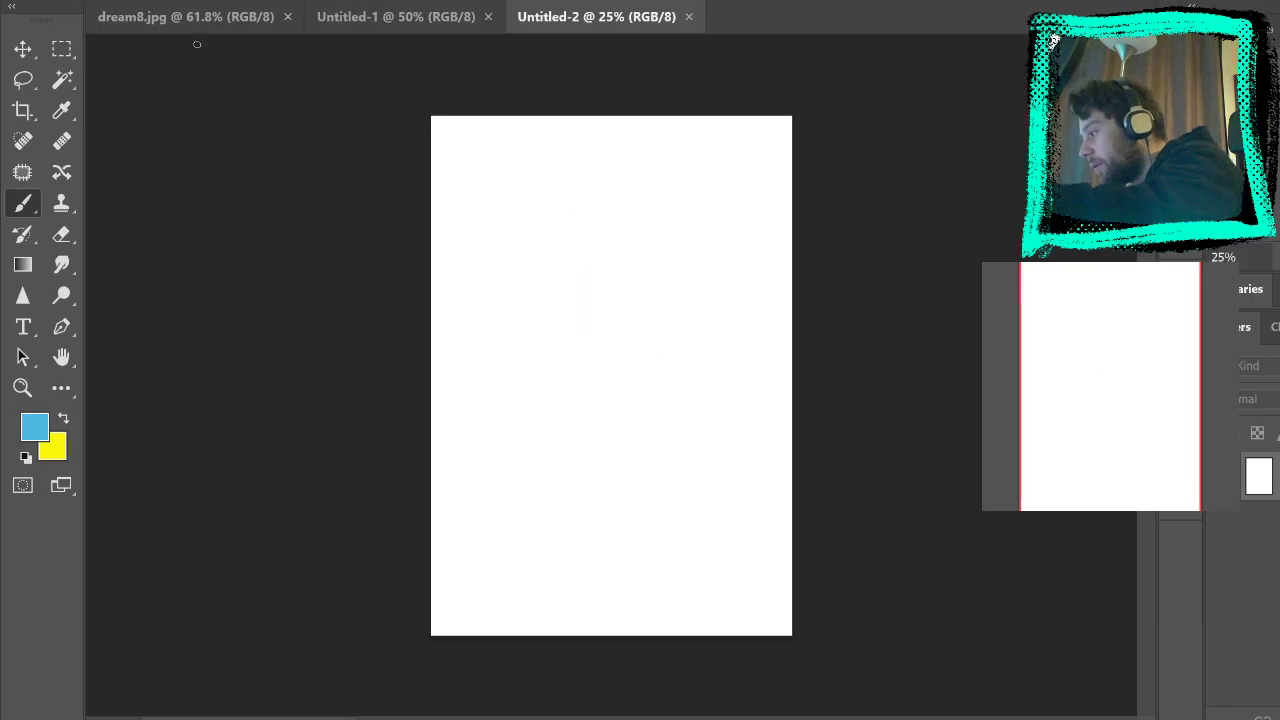
pyautogui.moveTo(589, 264)
pyautogui.mouseDown()
pyautogui.moveTo(527, 337)
pyautogui.moveTo(634, 443)
pyautogui.mouseUp()
pyautogui.hotkey('ctrl', 'z')
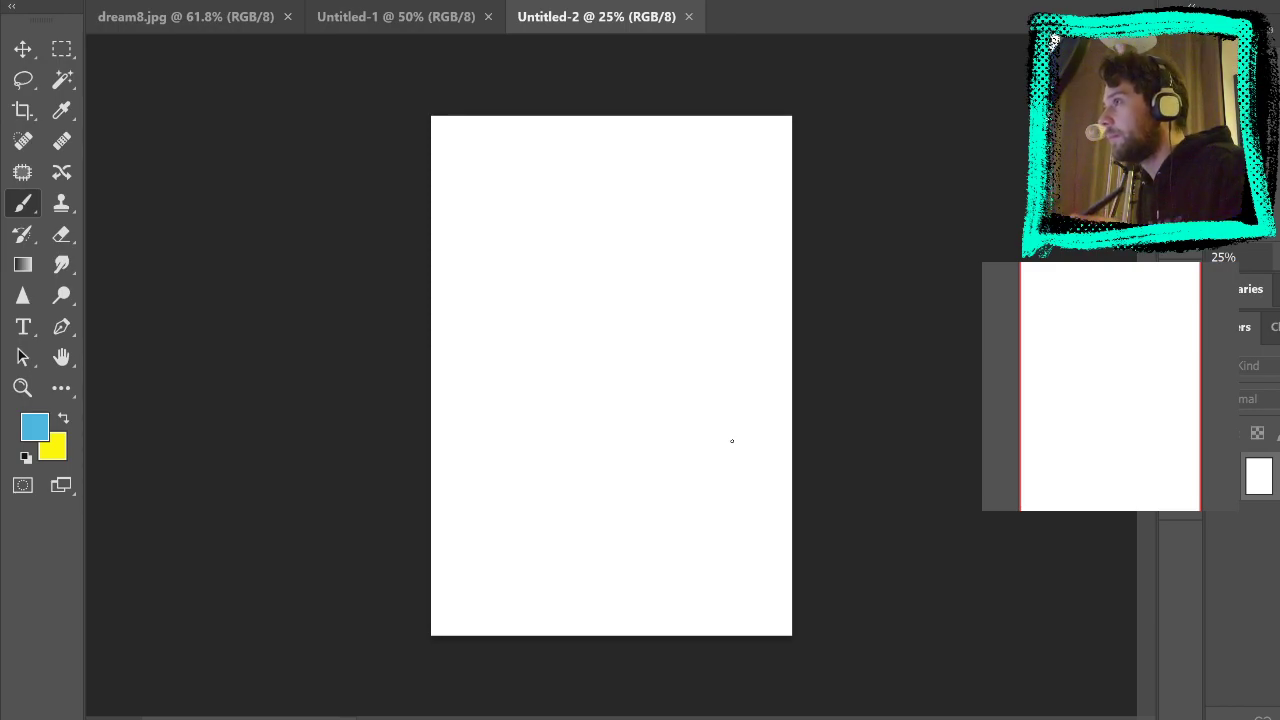
# Step: Clear the selection in dream8.jpg and return to the blank portrait document Untitled-2
pyautogui.click(404, 18)
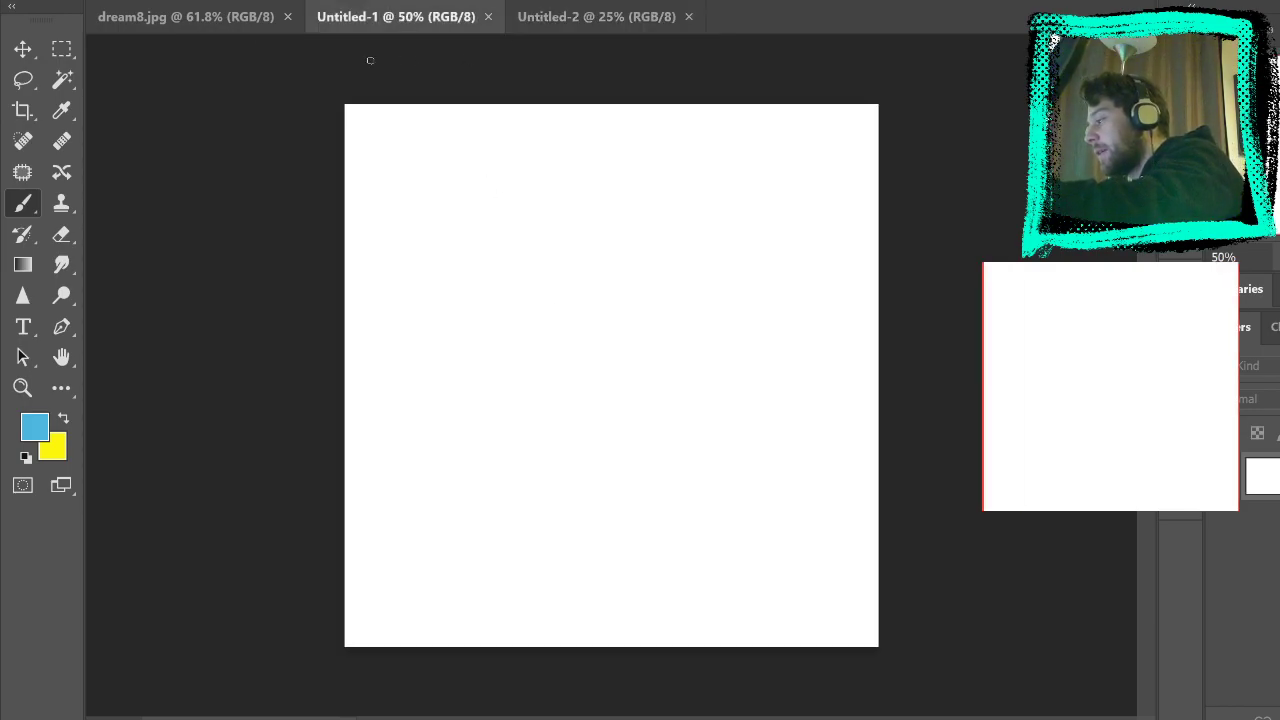
pyautogui.click(180, 17)
pyautogui.press('m')
pyautogui.hotkey('ctrl', 'd')
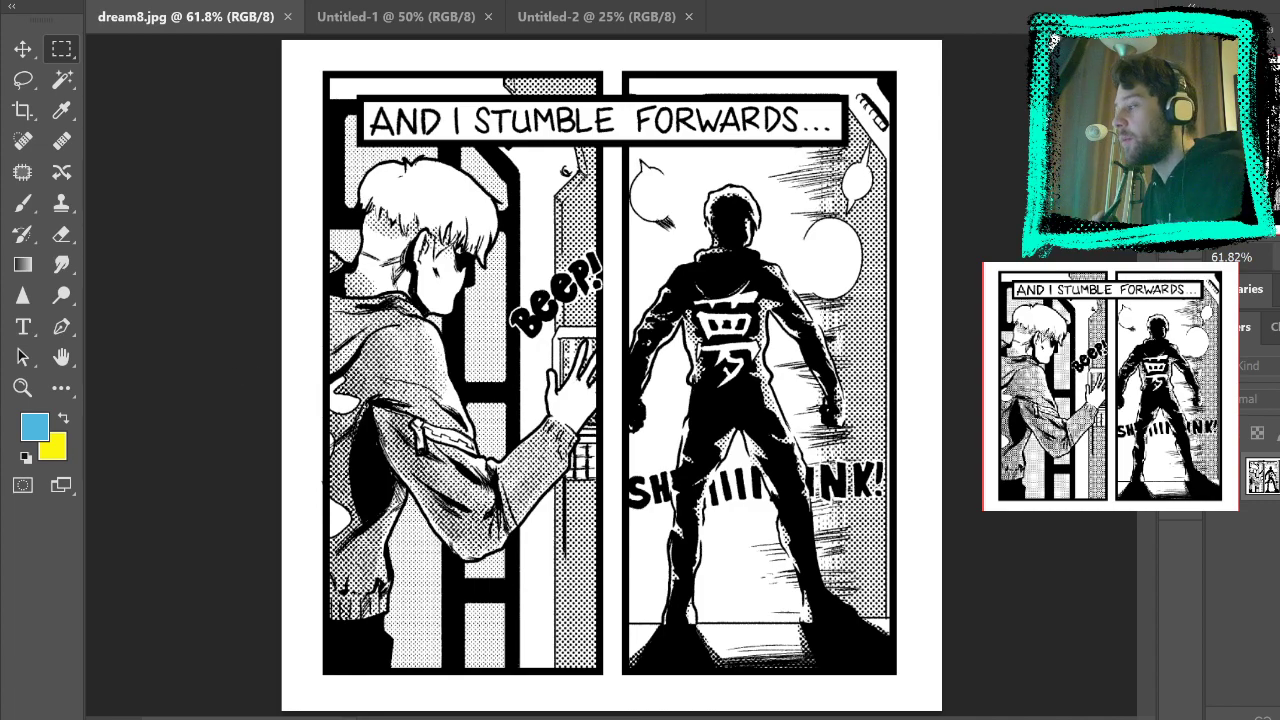
pyautogui.click(559, 12)
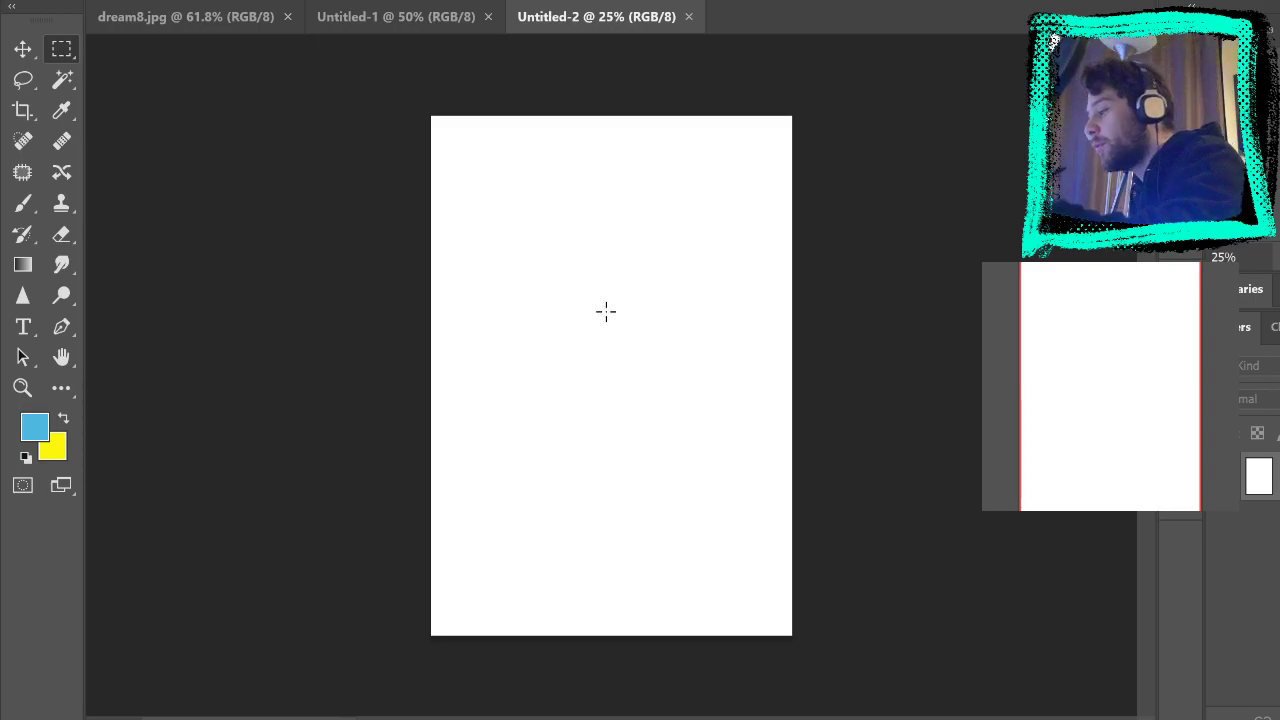
# Step: Sketch a rough square panel with overlapping light blue brush lines in the upper left part of the page
pyautogui.press('b')
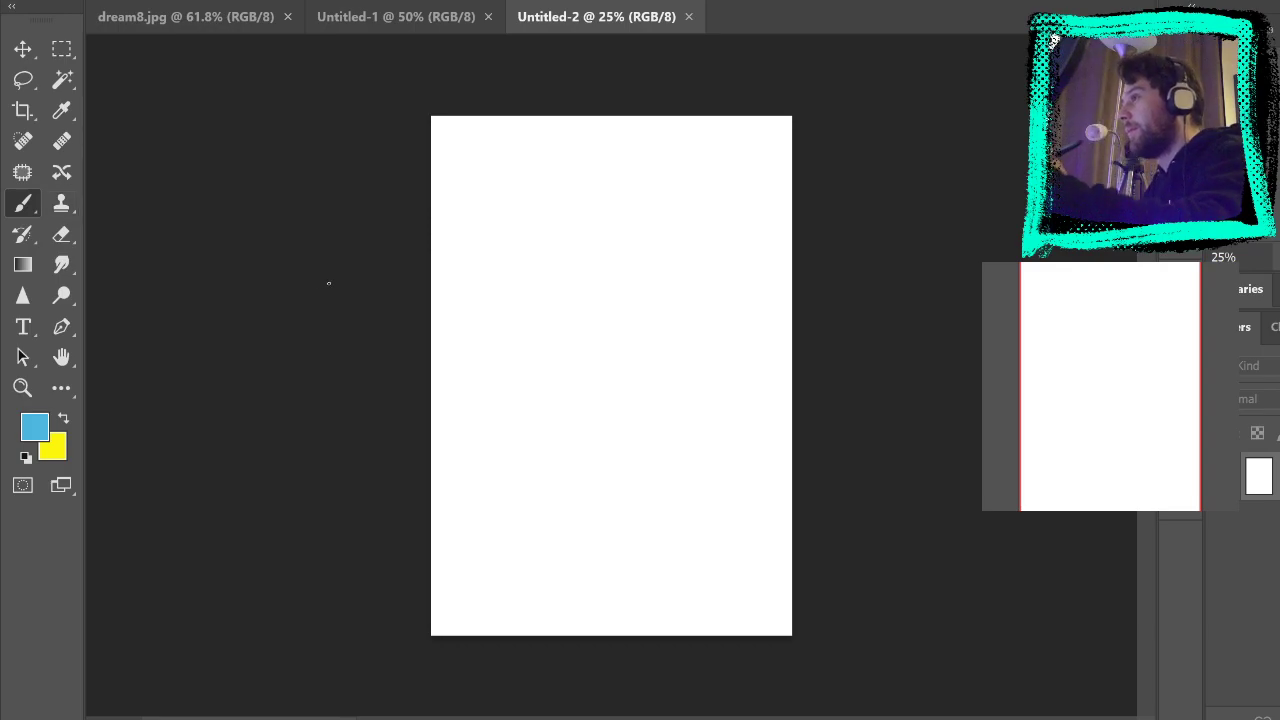
pyautogui.moveTo(556, 272); pyautogui.dragTo(550, 332)
pyautogui.hotkey('ctrl', 'z')
pyautogui.moveTo(503, 272)
pyautogui.mouseDown()
pyautogui.moveTo(611, 269)
pyautogui.moveTo(618, 374)
pyautogui.mouseUp()
pyautogui.moveTo(508, 364); pyautogui.dragTo(606, 363)
pyautogui.moveTo(613, 261)
pyautogui.mouseDown()
pyautogui.moveTo(502, 376)
pyautogui.moveTo(611, 264)
pyautogui.mouseUp()
pyautogui.moveTo(507, 366)
pyautogui.mouseDown()
pyautogui.moveTo(522, 366)
pyautogui.moveTo(566, 254)
pyautogui.moveTo(510, 358)
pyautogui.mouseUp()
# Step: Sketch jagged scribbles, two rising diagonal lines and a small round-headed stick shape to the right of the square
pyautogui.click(22, 384)
pyautogui.click(571, 316)
pyautogui.click(578, 314)
pyautogui.click(592, 289)
pyautogui.click(25, 203)
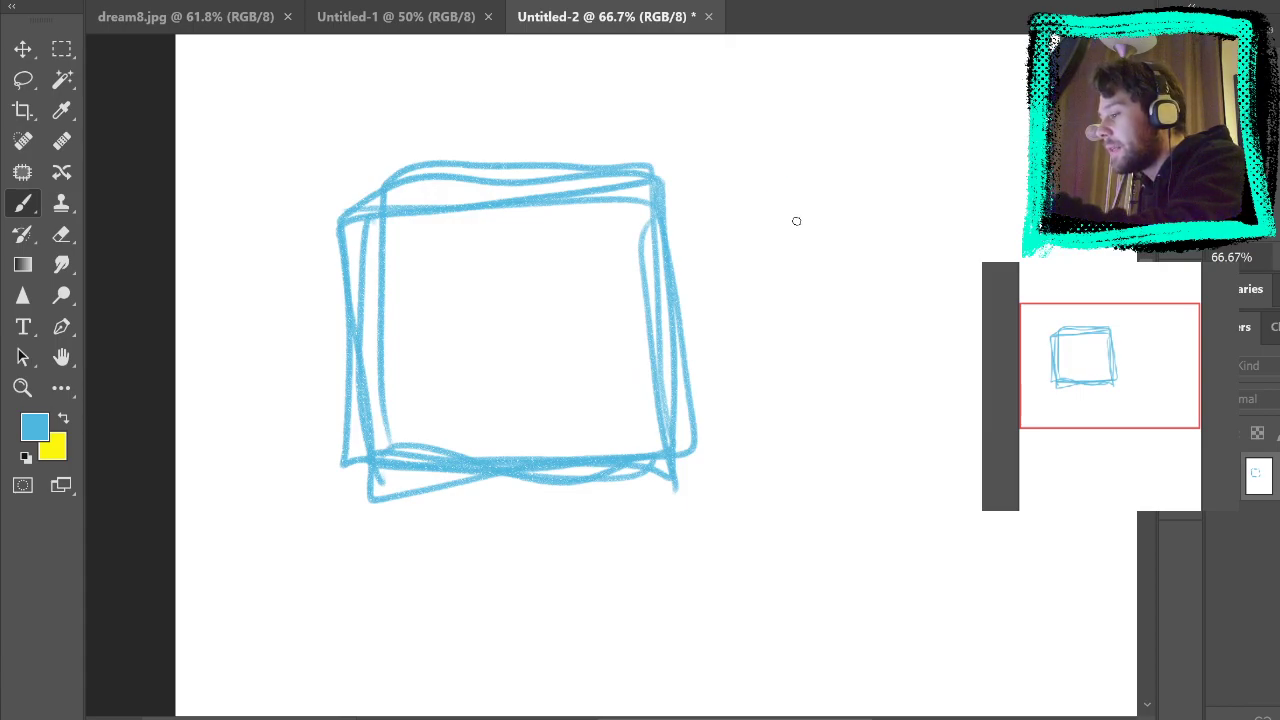
pyautogui.moveTo(746, 286)
pyautogui.mouseDown()
pyautogui.moveTo(936, 159)
pyautogui.moveTo(759, 204)
pyautogui.moveTo(796, 203)
pyautogui.moveTo(810, 229)
pyautogui.moveTo(845, 199)
pyautogui.moveTo(855, 215)
pyautogui.moveTo(811, 255)
pyautogui.moveTo(917, 184)
pyautogui.moveTo(904, 152)
pyautogui.mouseUp()
pyautogui.moveTo(764, 230); pyautogui.dragTo(752, 162)
pyautogui.moveTo(758, 262)
pyautogui.mouseDown()
pyautogui.moveTo(730, 162)
pyautogui.moveTo(700, 186)
pyautogui.mouseUp()
pyautogui.moveTo(817, 228)
pyautogui.mouseDown()
pyautogui.moveTo(834, 200)
pyautogui.moveTo(824, 236)
pyautogui.mouseUp()
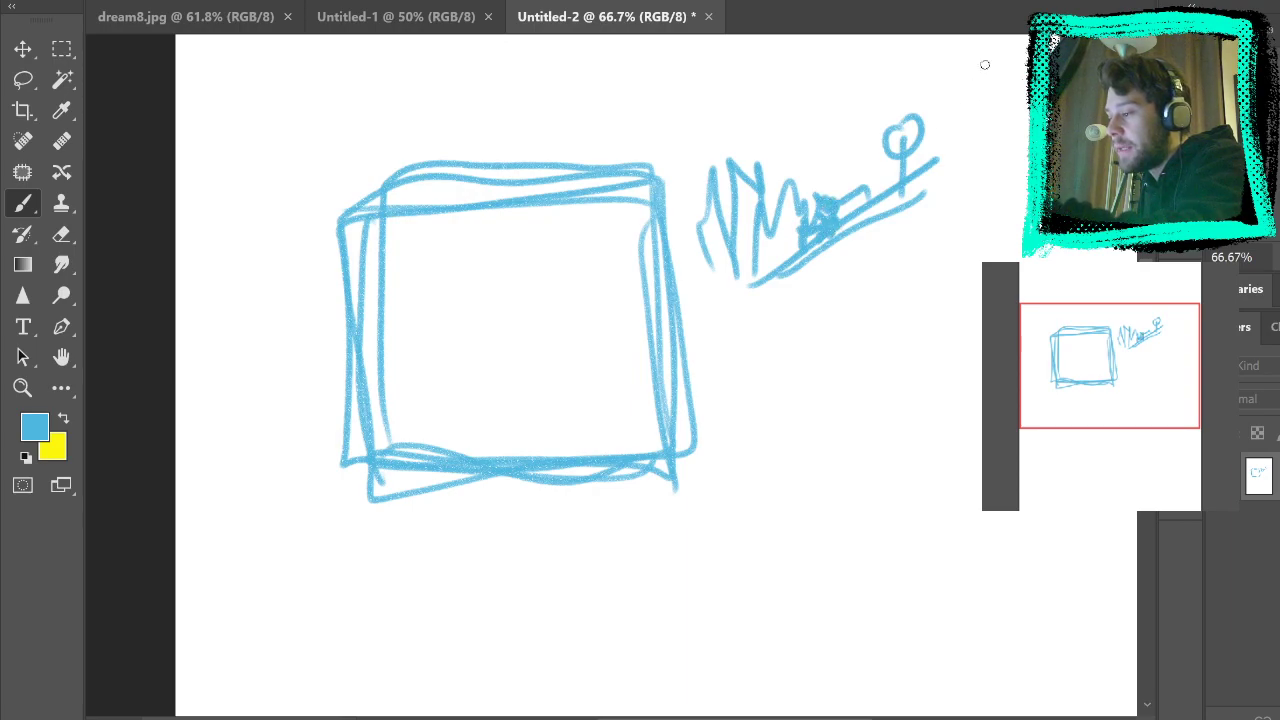
# Step: Sketch a narrow figure with two legs on the diagonal lines beside the small round-headed shape
pyautogui.moveTo(866, 166)
pyautogui.mouseDown()
pyautogui.moveTo(866, 234)
pyautogui.moveTo(884, 242)
pyautogui.moveTo(868, 182)
pyautogui.mouseUp()
pyautogui.moveTo(871, 123)
pyautogui.mouseDown()
pyautogui.moveTo(907, 152)
pyautogui.moveTo(912, 232)
pyautogui.mouseUp()
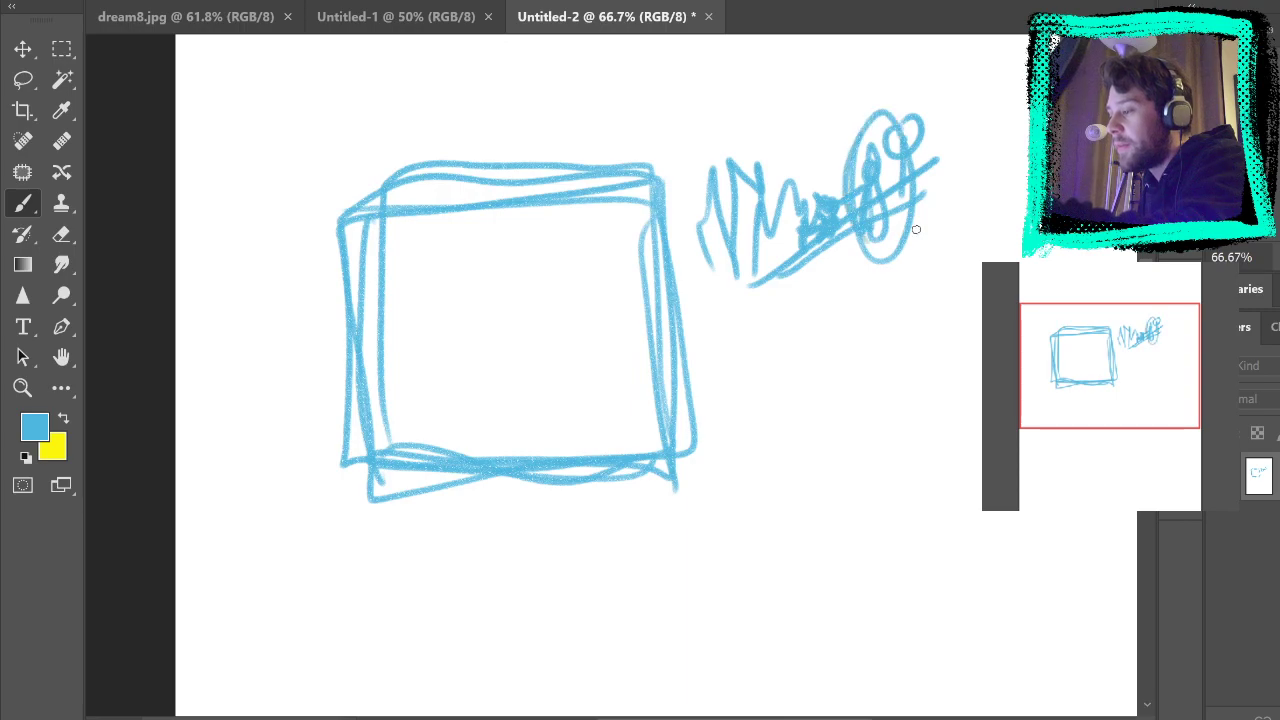
pyautogui.hotkey('ctrl', 'z')
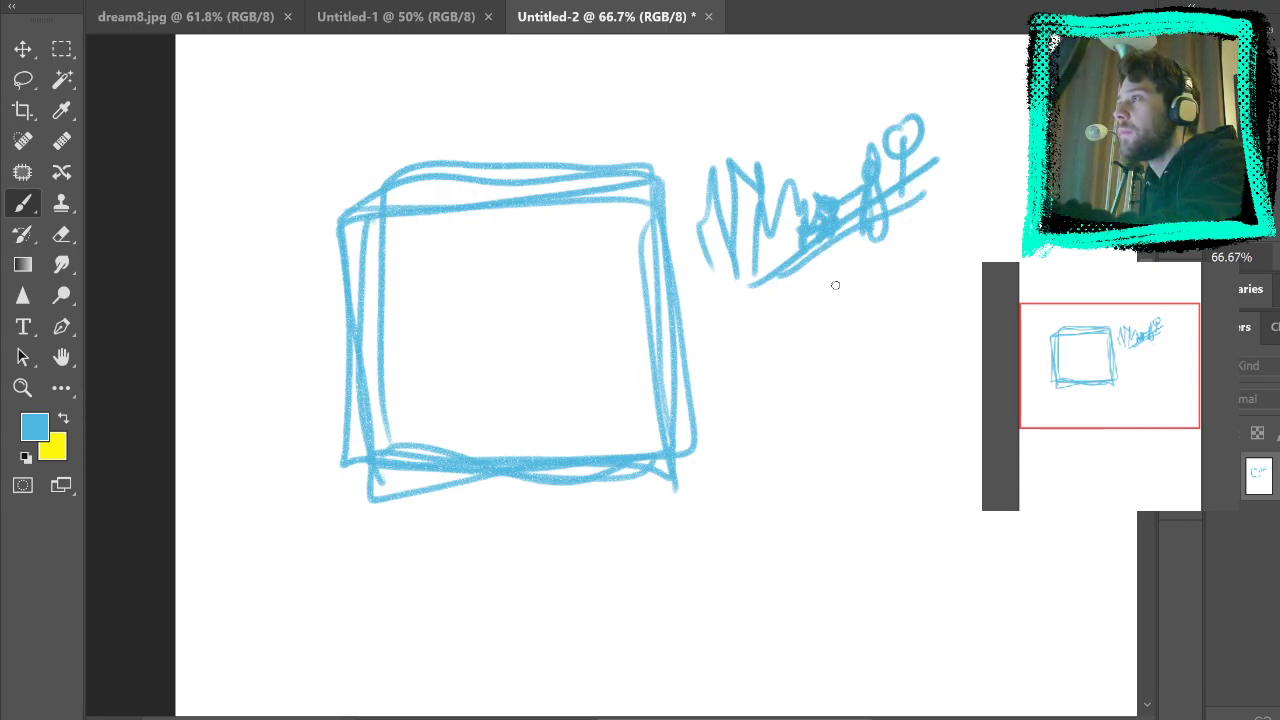
pyautogui.moveTo(852, 240); pyautogui.dragTo(866, 236)
pyautogui.hotkey('ctrl', 'z')
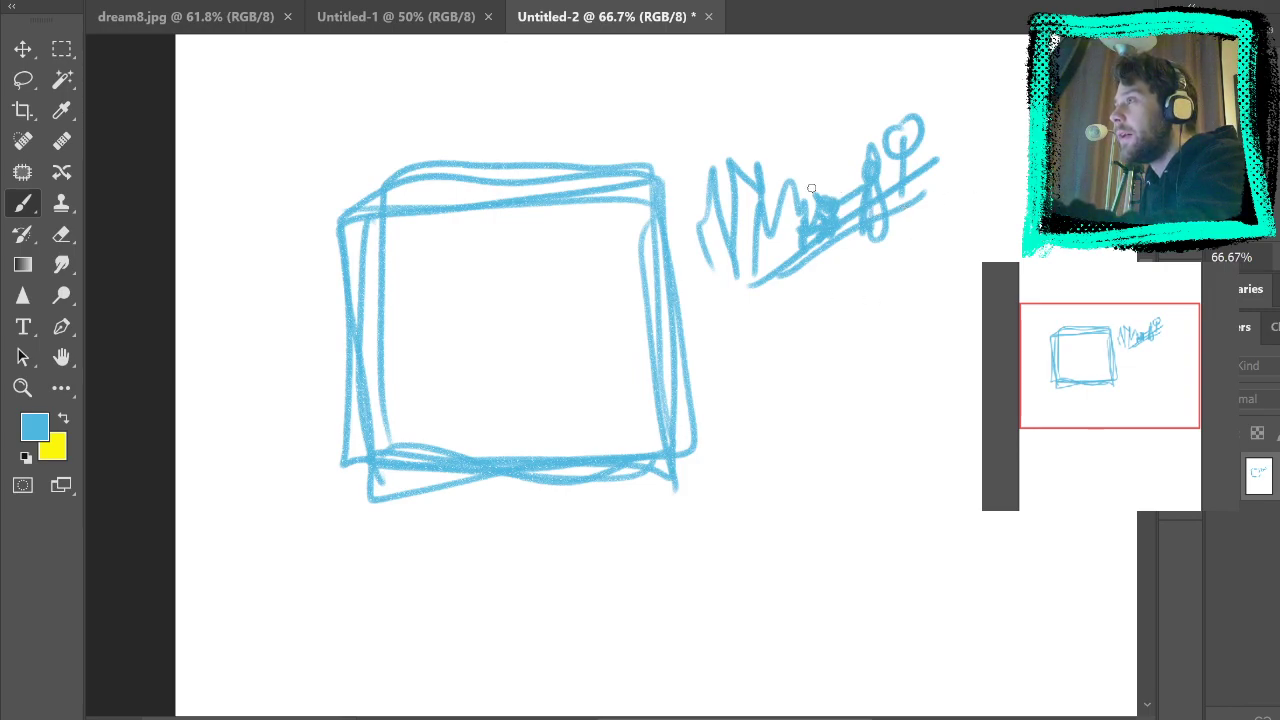
pyautogui.moveTo(854, 192)
pyautogui.mouseDown()
pyautogui.moveTo(823, 164)
pyautogui.moveTo(822, 252)
pyautogui.mouseUp()
pyautogui.hotkey('ctrl', 'z')
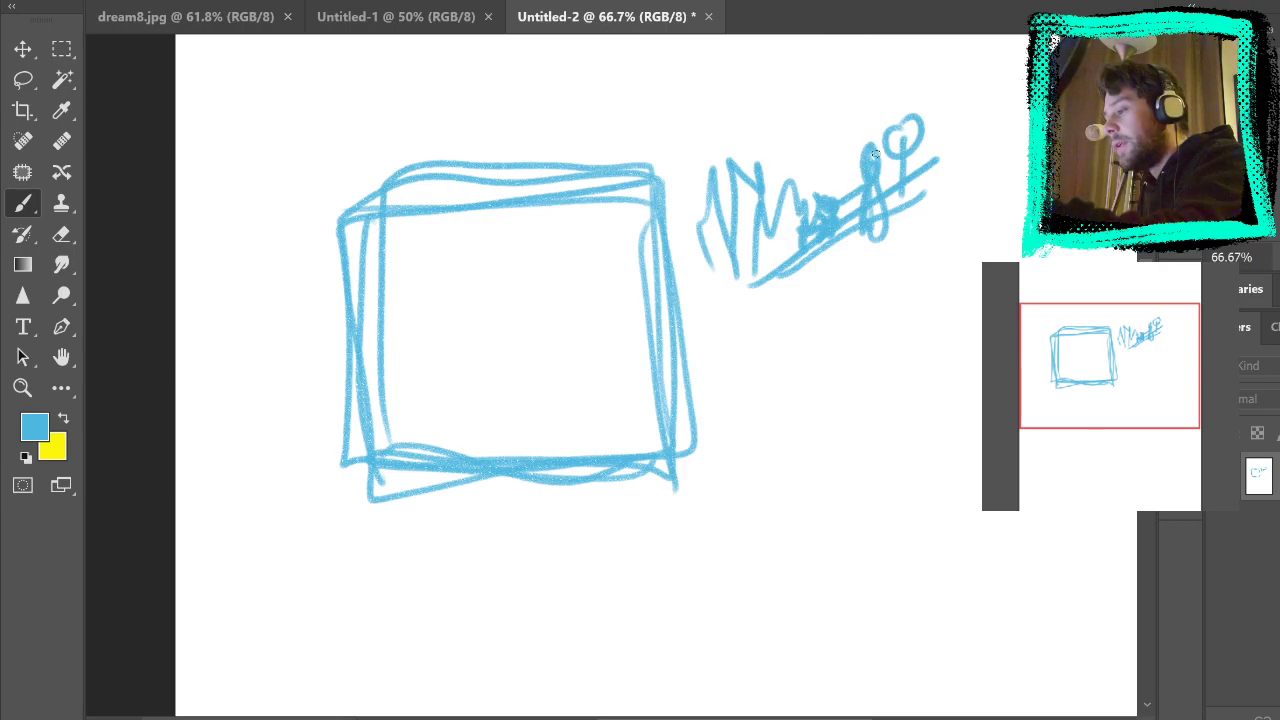
pyautogui.moveTo(863, 190)
pyautogui.mouseDown()
pyautogui.moveTo(879, 180)
pyautogui.moveTo(874, 245)
pyautogui.moveTo(898, 298)
pyautogui.moveTo(860, 240)
pyautogui.moveTo(885, 172)
pyautogui.moveTo(863, 175)
pyautogui.mouseUp()
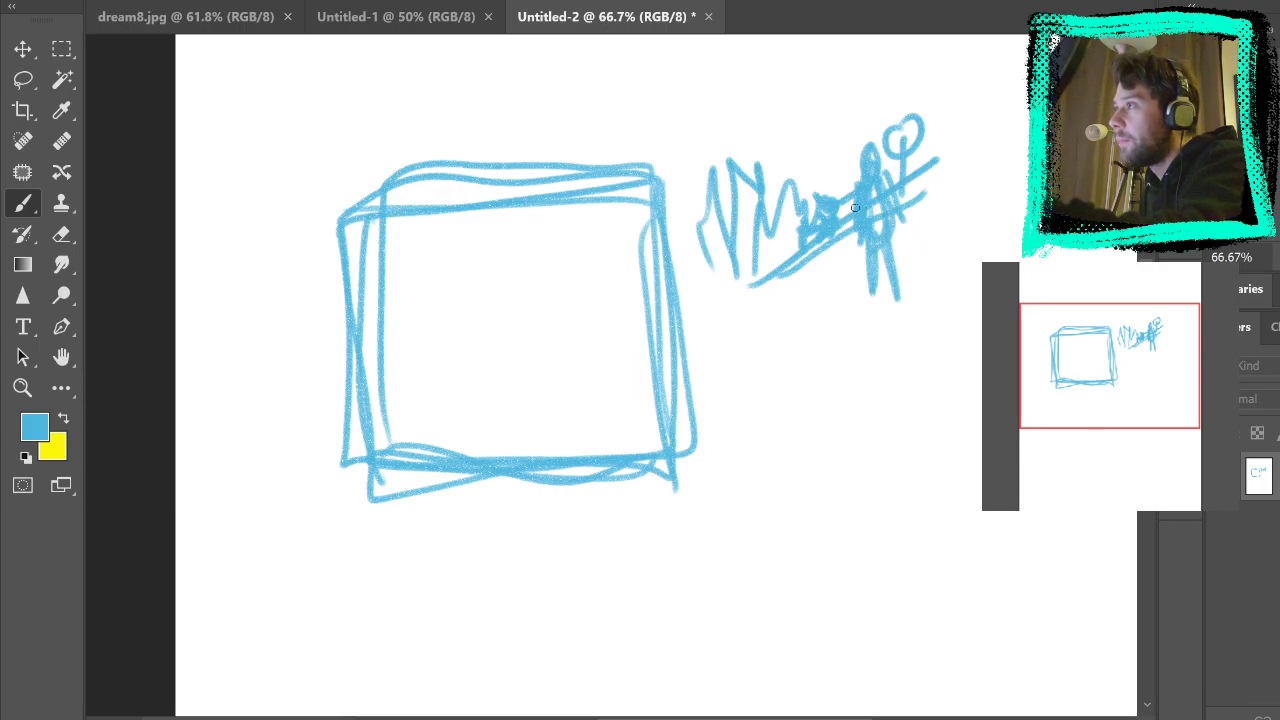
# Step: Draw a caption strip with a zigzag scribble across the upper inside edge of the square panel
pyautogui.moveTo(382, 220); pyautogui.dragTo(608, 206)
pyautogui.moveTo(386, 259)
pyautogui.mouseDown()
pyautogui.moveTo(572, 267)
pyautogui.moveTo(636, 256)
pyautogui.moveTo(381, 247)
pyautogui.moveTo(388, 216)
pyautogui.moveTo(579, 203)
pyautogui.moveTo(625, 218)
pyautogui.moveTo(556, 264)
pyautogui.moveTo(375, 259)
pyautogui.moveTo(511, 170)
pyautogui.moveTo(383, 268)
pyautogui.moveTo(551, 224)
pyautogui.moveTo(520, 213)
pyautogui.moveTo(418, 266)
pyautogui.moveTo(426, 231)
pyautogui.moveTo(507, 215)
pyautogui.moveTo(586, 236)
pyautogui.mouseUp()
pyautogui.moveTo(502, 255); pyautogui.dragTo(622, 220)
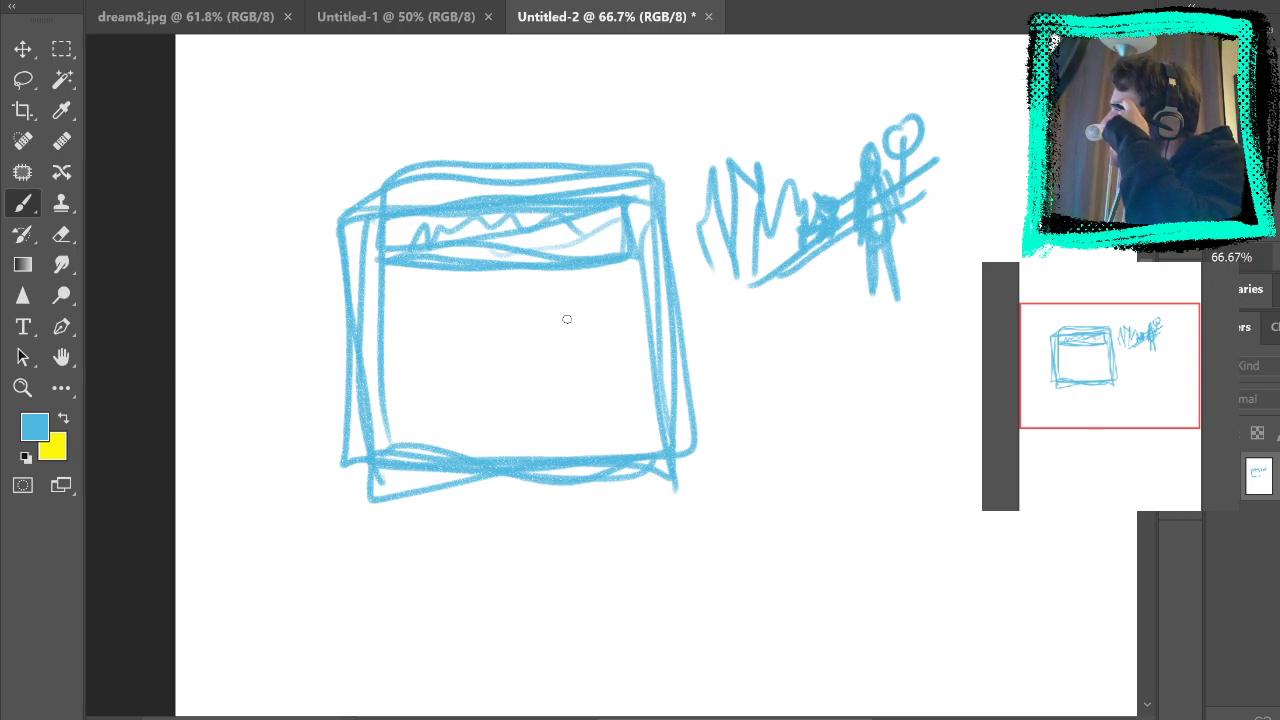
# Step: Sketch a tall, flared outline below the small figure and loose vertical lines further to its right
pyautogui.moveTo(784, 483)
pyautogui.mouseDown()
pyautogui.moveTo(835, 318)
pyautogui.moveTo(885, 460)
pyautogui.moveTo(877, 491)
pyautogui.moveTo(800, 503)
pyautogui.mouseUp()
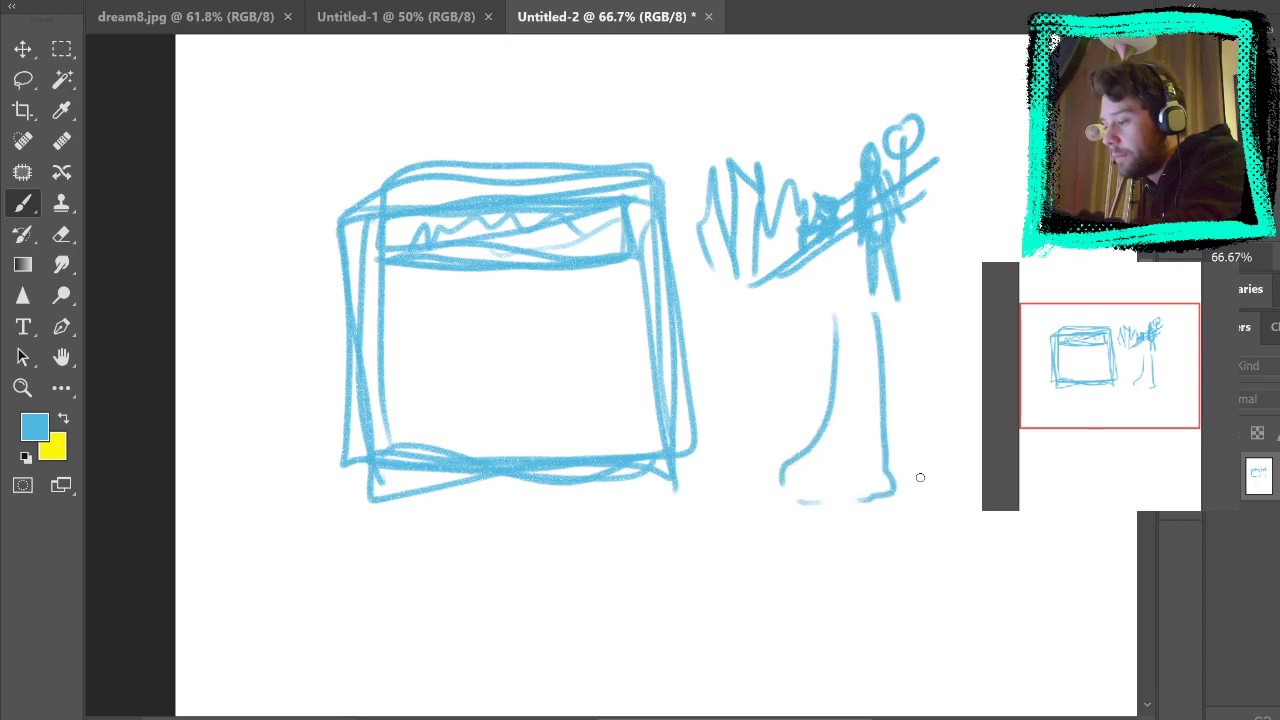
pyautogui.moveTo(889, 458); pyautogui.dragTo(892, 303)
pyautogui.moveTo(829, 270); pyautogui.dragTo(835, 421)
pyautogui.moveTo(891, 355)
pyautogui.mouseDown()
pyautogui.moveTo(889, 198)
pyautogui.moveTo(838, 318)
pyautogui.moveTo(863, 153)
pyautogui.mouseUp()
pyautogui.moveTo(932, 177)
pyautogui.mouseDown()
pyautogui.moveTo(960, 184)
pyautogui.moveTo(981, 329)
pyautogui.mouseUp()
pyautogui.moveTo(996, 260)
pyautogui.mouseDown()
pyautogui.moveTo(998, 202)
pyautogui.moveTo(1012, 255)
pyautogui.mouseUp()
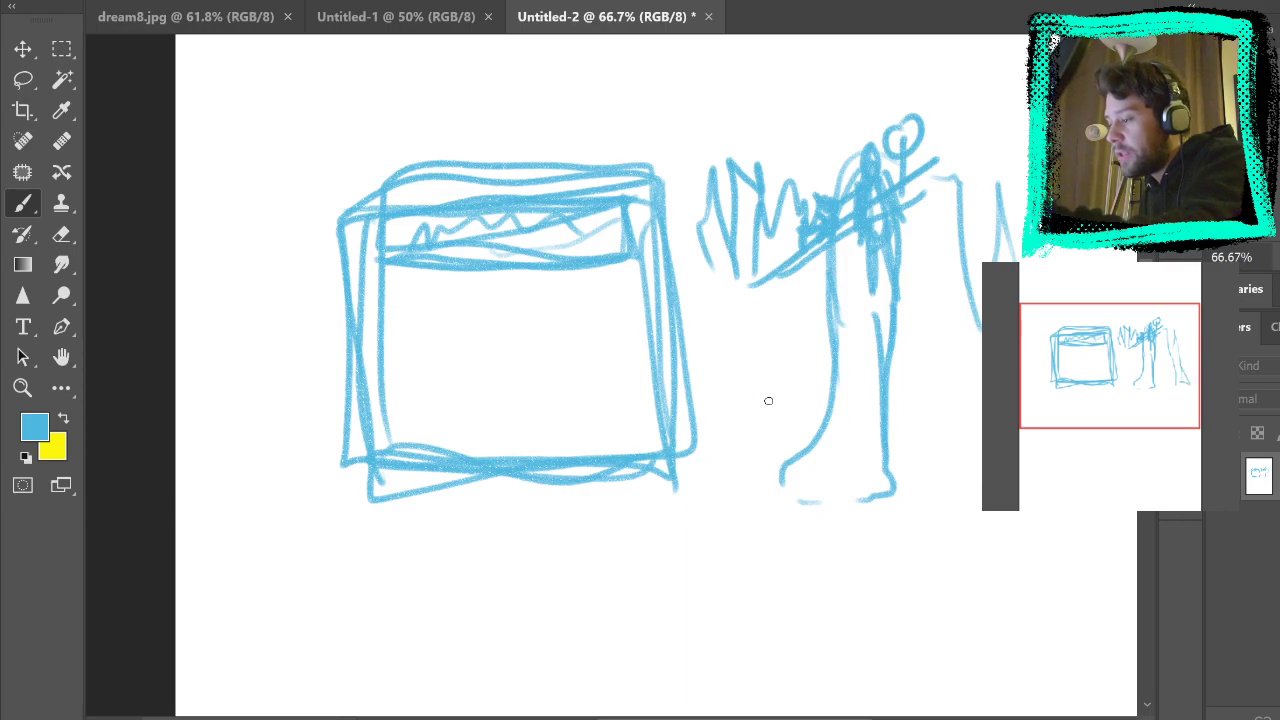
# Step: Sketch stacked overlapping ovals between the square and the tall outline, and draw an inner frame inside the square
pyautogui.moveTo(730, 372)
pyautogui.mouseDown()
pyautogui.moveTo(732, 435)
pyautogui.moveTo(744, 401)
pyautogui.moveTo(740, 495)
pyautogui.mouseUp()
pyautogui.moveTo(873, 135); pyautogui.dragTo(857, 398)
pyautogui.moveTo(794, 431)
pyautogui.mouseDown()
pyautogui.moveTo(722, 328)
pyautogui.moveTo(765, 445)
pyautogui.moveTo(745, 505)
pyautogui.moveTo(690, 458)
pyautogui.mouseUp()
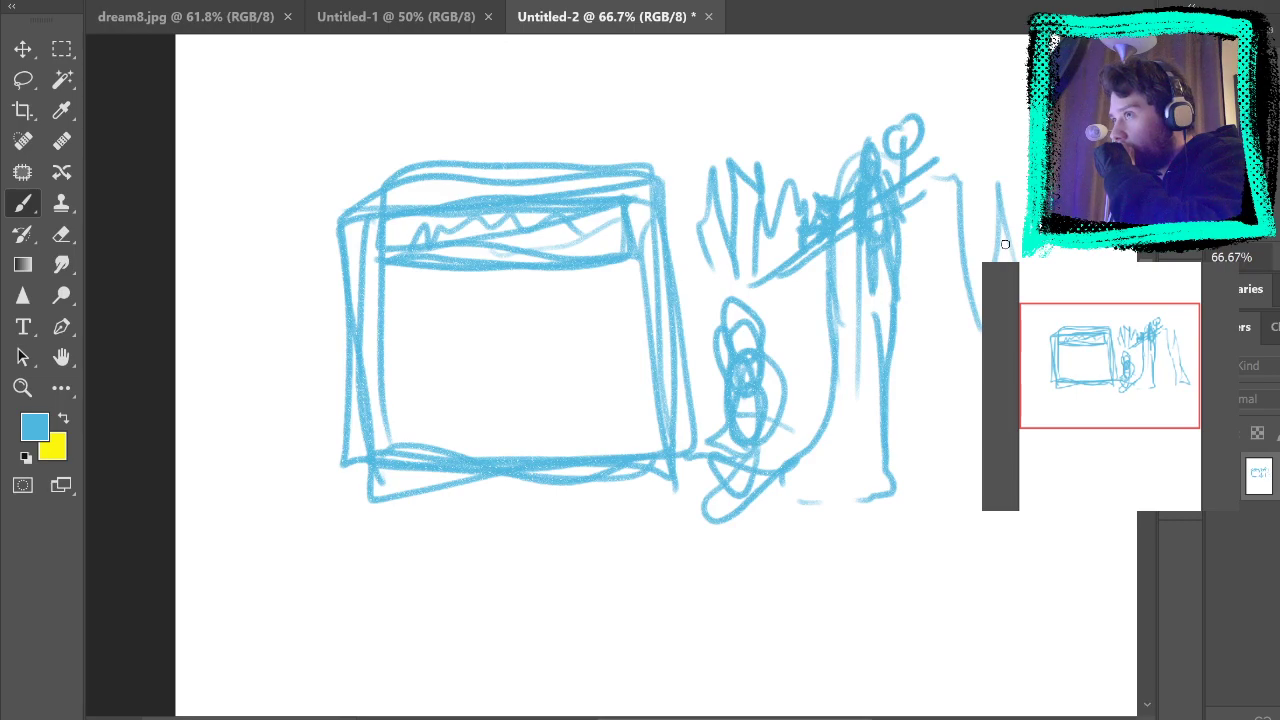
pyautogui.moveTo(390, 284)
pyautogui.mouseDown()
pyautogui.moveTo(657, 346)
pyautogui.moveTo(522, 407)
pyautogui.moveTo(379, 354)
pyautogui.moveTo(358, 366)
pyautogui.moveTo(614, 389)
pyautogui.moveTo(657, 419)
pyautogui.moveTo(493, 487)
pyautogui.moveTo(354, 398)
pyautogui.mouseUp()
# Step: Sketch an oval head with face guidelines, a shoulder line and a left-pointing arrow in the empty area below the panel
pyautogui.moveTo(623, 600)
pyautogui.mouseDown()
pyautogui.moveTo(680, 346)
pyautogui.moveTo(697, 337)
pyautogui.moveTo(734, 480)
pyautogui.mouseUp()
pyautogui.moveTo(867, 323); pyautogui.dragTo(1098, 335)
pyautogui.moveTo(763, 551); pyautogui.dragTo(797, 243)
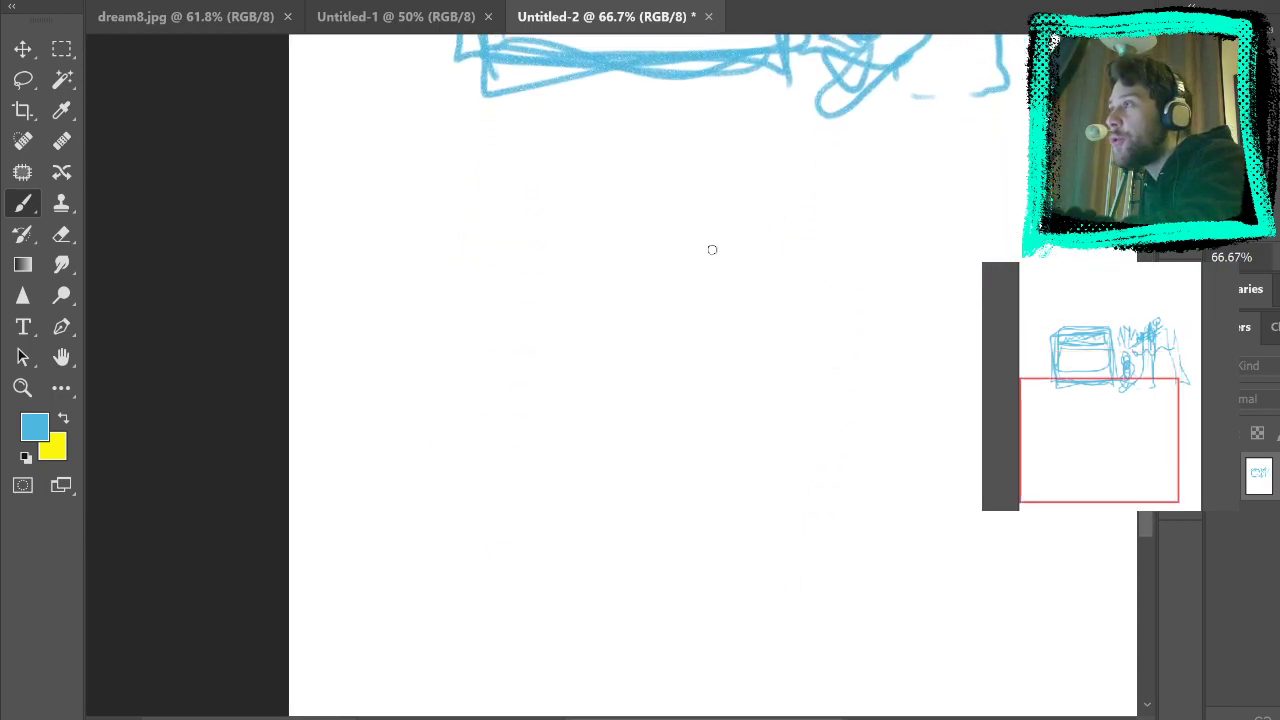
pyautogui.moveTo(735, 210)
pyautogui.mouseDown()
pyautogui.moveTo(730, 262)
pyautogui.moveTo(768, 190)
pyautogui.mouseUp()
pyautogui.moveTo(692, 255)
pyautogui.mouseDown()
pyautogui.moveTo(794, 285)
pyautogui.moveTo(755, 295)
pyautogui.mouseUp()
pyautogui.moveTo(785, 233); pyautogui.dragTo(736, 234)
pyautogui.moveTo(735, 228)
pyautogui.mouseDown()
pyautogui.moveTo(731, 275)
pyautogui.moveTo(781, 281)
pyautogui.mouseUp()
pyautogui.moveTo(763, 303)
pyautogui.mouseDown()
pyautogui.moveTo(728, 359)
pyautogui.moveTo(852, 294)
pyautogui.moveTo(861, 401)
pyautogui.mouseUp()
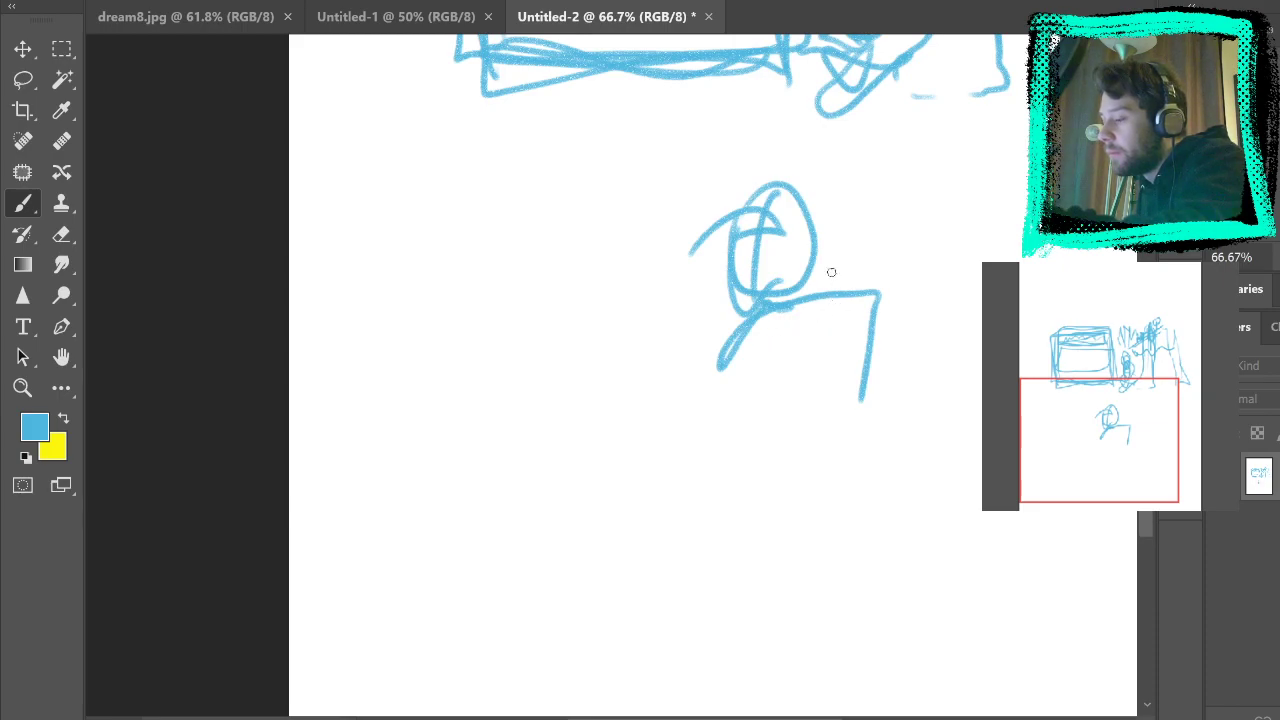
pyautogui.moveTo(855, 222); pyautogui.dragTo(693, 245)
pyautogui.moveTo(680, 213)
pyautogui.mouseDown()
pyautogui.moveTo(665, 265)
pyautogui.moveTo(700, 276)
pyautogui.mouseUp()
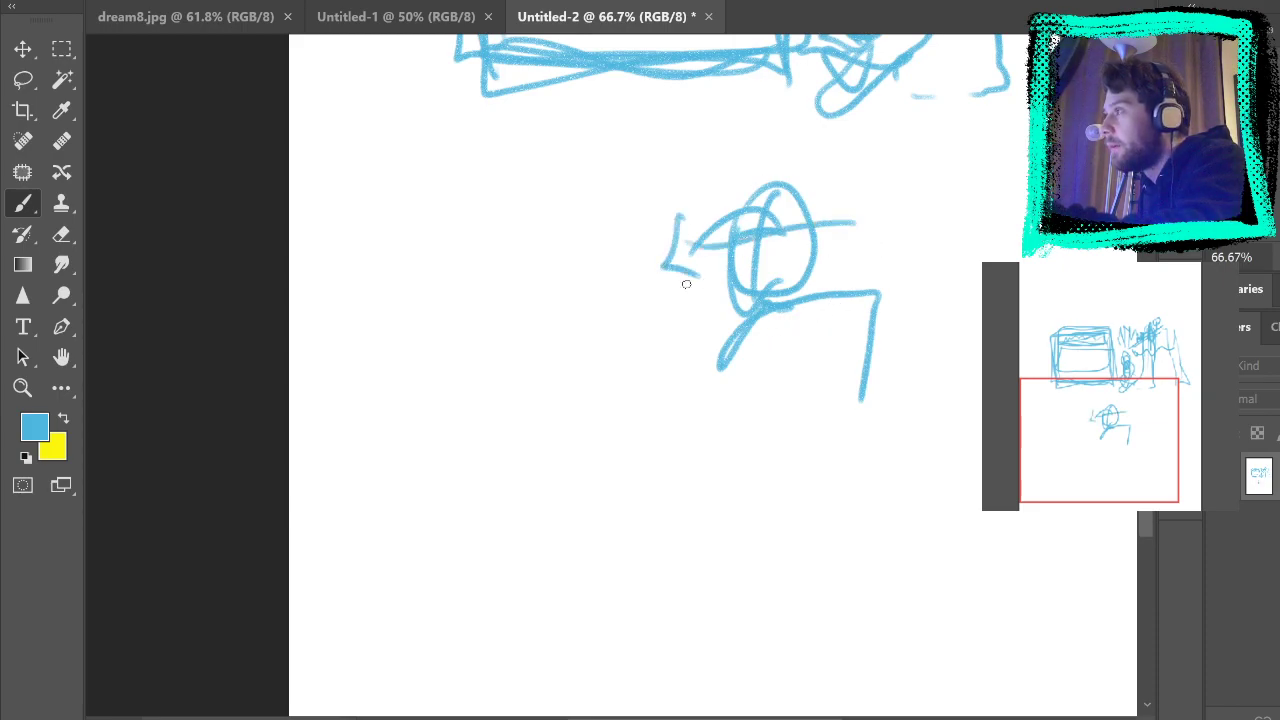
# Step: Sketch a standing full-length figure left of the arrow, and a bulky body with an extended arm under the oval head
pyautogui.moveTo(604, 125)
pyautogui.mouseDown()
pyautogui.moveTo(627, 172)
pyautogui.moveTo(576, 217)
pyautogui.moveTo(616, 300)
pyautogui.moveTo(568, 244)
pyautogui.moveTo(639, 297)
pyautogui.moveTo(579, 289)
pyautogui.moveTo(547, 347)
pyautogui.moveTo(638, 281)
pyautogui.moveTo(639, 261)
pyautogui.moveTo(601, 353)
pyautogui.moveTo(634, 486)
pyautogui.mouseUp()
pyautogui.moveTo(740, 342)
pyautogui.mouseDown()
pyautogui.moveTo(688, 410)
pyautogui.moveTo(718, 365)
pyautogui.moveTo(676, 464)
pyautogui.moveTo(700, 459)
pyautogui.moveTo(809, 357)
pyautogui.moveTo(788, 458)
pyautogui.moveTo(705, 518)
pyautogui.moveTo(794, 499)
pyautogui.moveTo(862, 405)
pyautogui.moveTo(849, 406)
pyautogui.moveTo(845, 329)
pyautogui.moveTo(825, 466)
pyautogui.mouseUp()
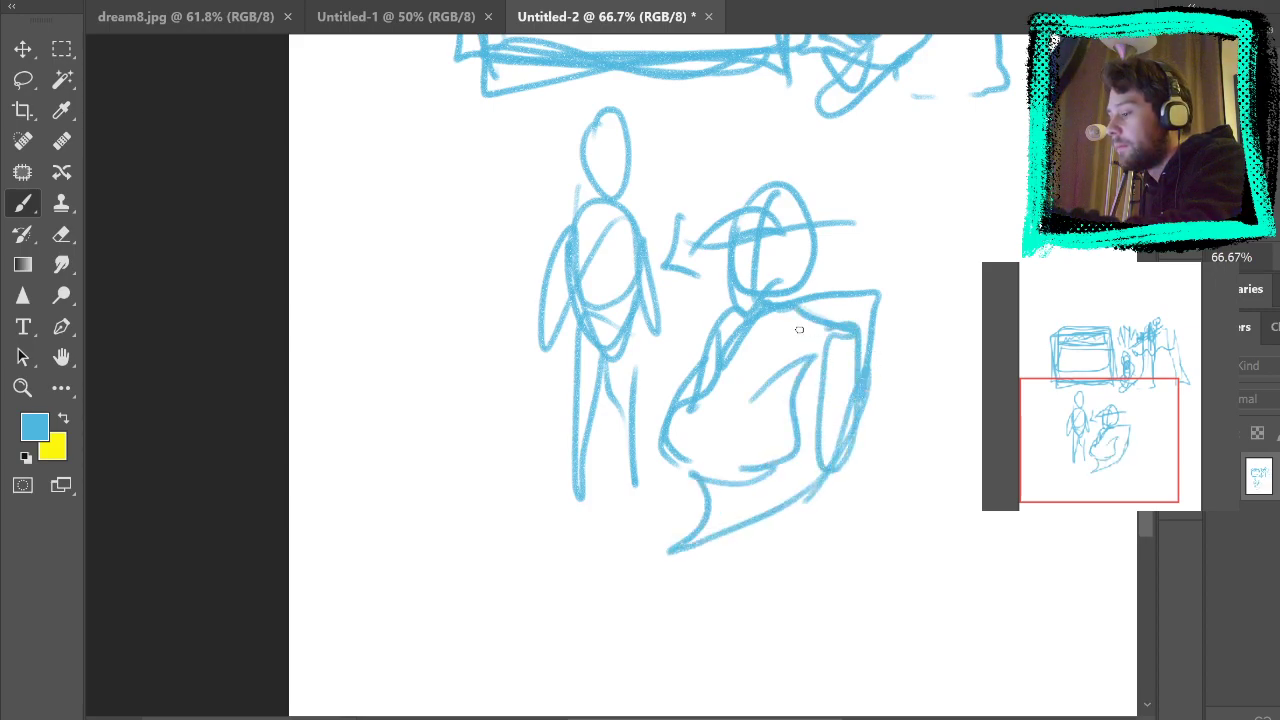
pyautogui.moveTo(830, 322); pyautogui.dragTo(600, 440)
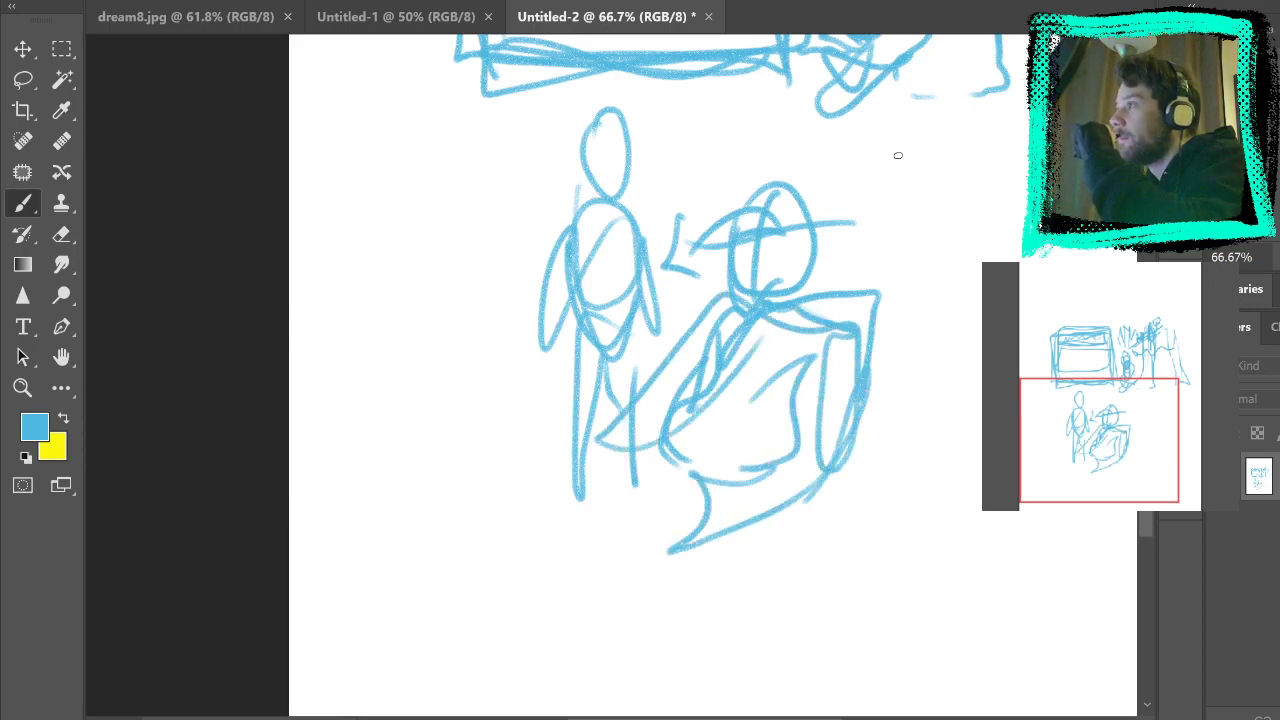
# Step: Draw a wide, shallow panel box to the right of the sketched figures
pyautogui.moveTo(897, 154)
pyautogui.mouseDown()
pyautogui.moveTo(806, 434)
pyautogui.moveTo(823, 571)
pyautogui.moveTo(833, 383)
pyautogui.moveTo(851, 491)
pyautogui.moveTo(718, 123)
pyautogui.mouseUp()
pyautogui.moveTo(777, 286)
pyautogui.mouseDown()
pyautogui.moveTo(783, 591)
pyautogui.moveTo(798, 637)
pyautogui.mouseUp()
pyautogui.moveTo(682, 232)
pyautogui.mouseDown()
pyautogui.moveTo(897, 237)
pyautogui.moveTo(845, 293)
pyautogui.moveTo(682, 236)
pyautogui.mouseUp()
pyautogui.moveTo(658, 300)
pyautogui.mouseDown()
pyautogui.moveTo(829, 411)
pyautogui.moveTo(660, 302)
pyautogui.mouseUp()
pyautogui.moveTo(646, 472)
pyautogui.mouseDown()
pyautogui.moveTo(878, 535)
pyautogui.moveTo(652, 442)
pyautogui.mouseUp()
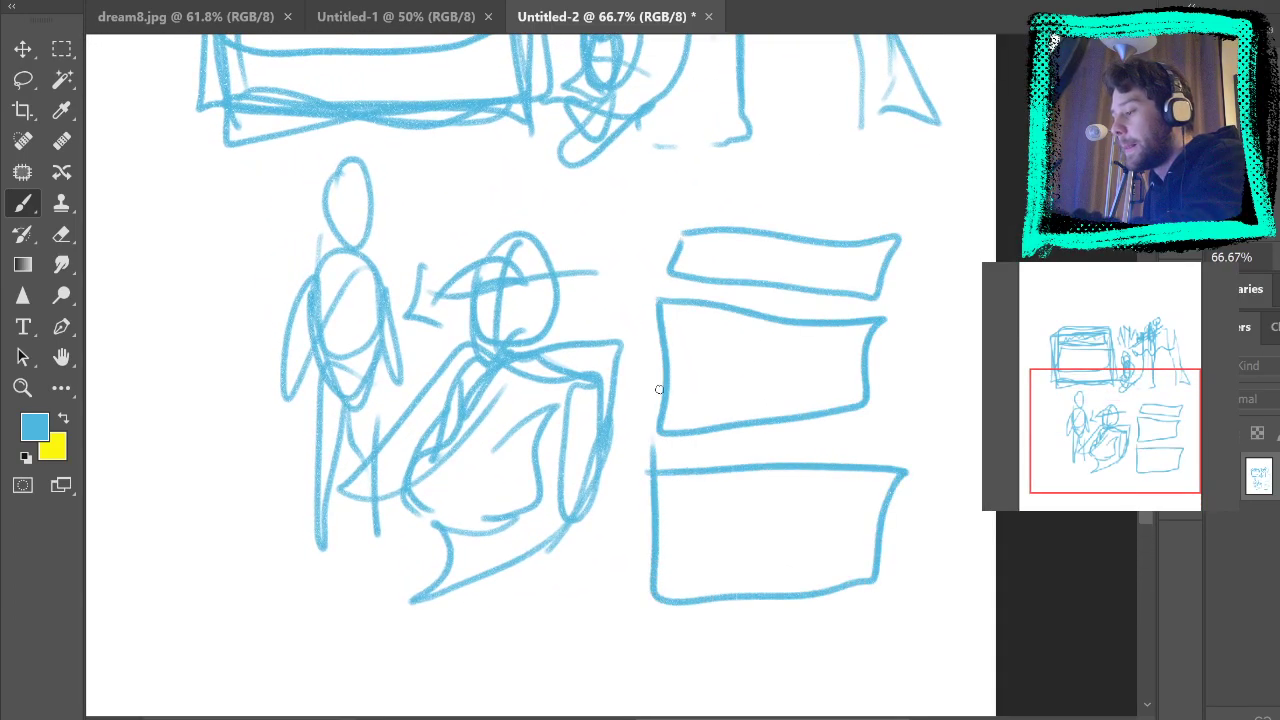
pyautogui.hotkey('ctrl', 'z')
pyautogui.hotkey('ctrl', 'z')
pyautogui.hotkey('ctrl', 'z')
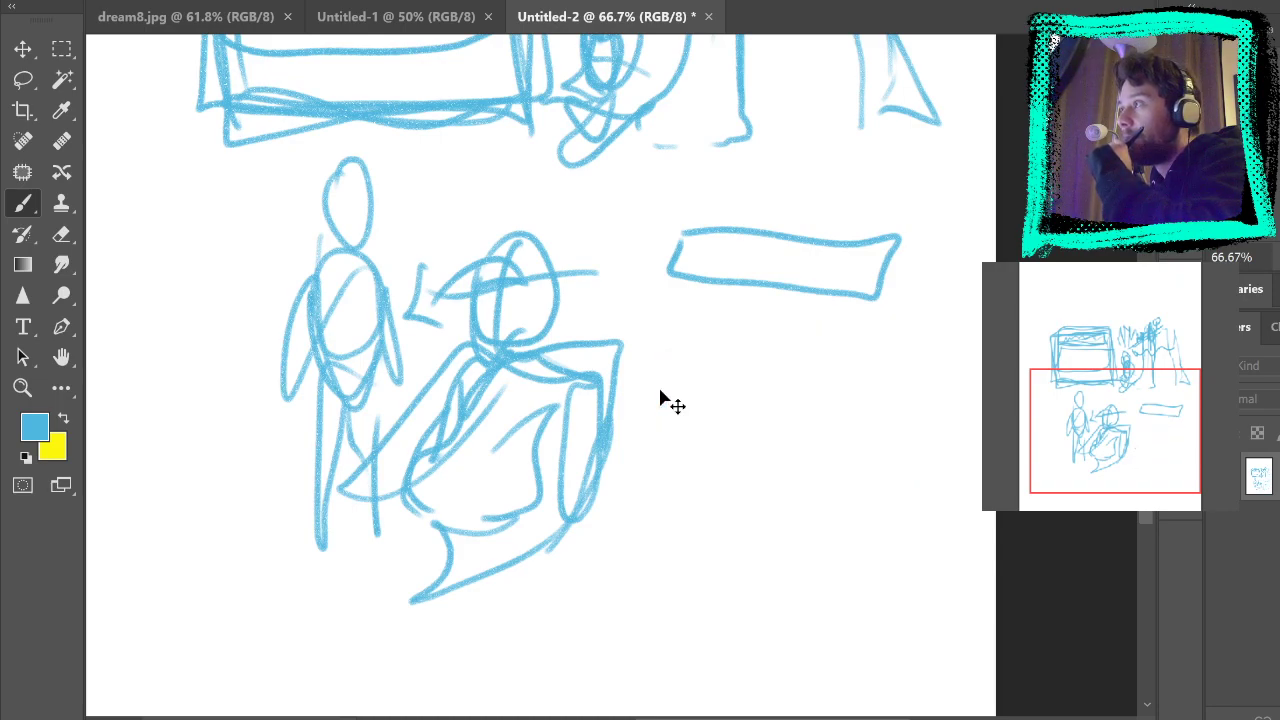
# Step: Redraw the wide, shallow panel box beside the sketched figures with level edges and upright ends
pyautogui.moveTo(686, 246)
pyautogui.mouseDown()
pyautogui.moveTo(895, 244)
pyautogui.moveTo(893, 296)
pyautogui.mouseUp()
pyautogui.moveTo(680, 258)
pyautogui.mouseDown()
pyautogui.moveTo(704, 302)
pyautogui.moveTo(891, 308)
pyautogui.mouseUp()
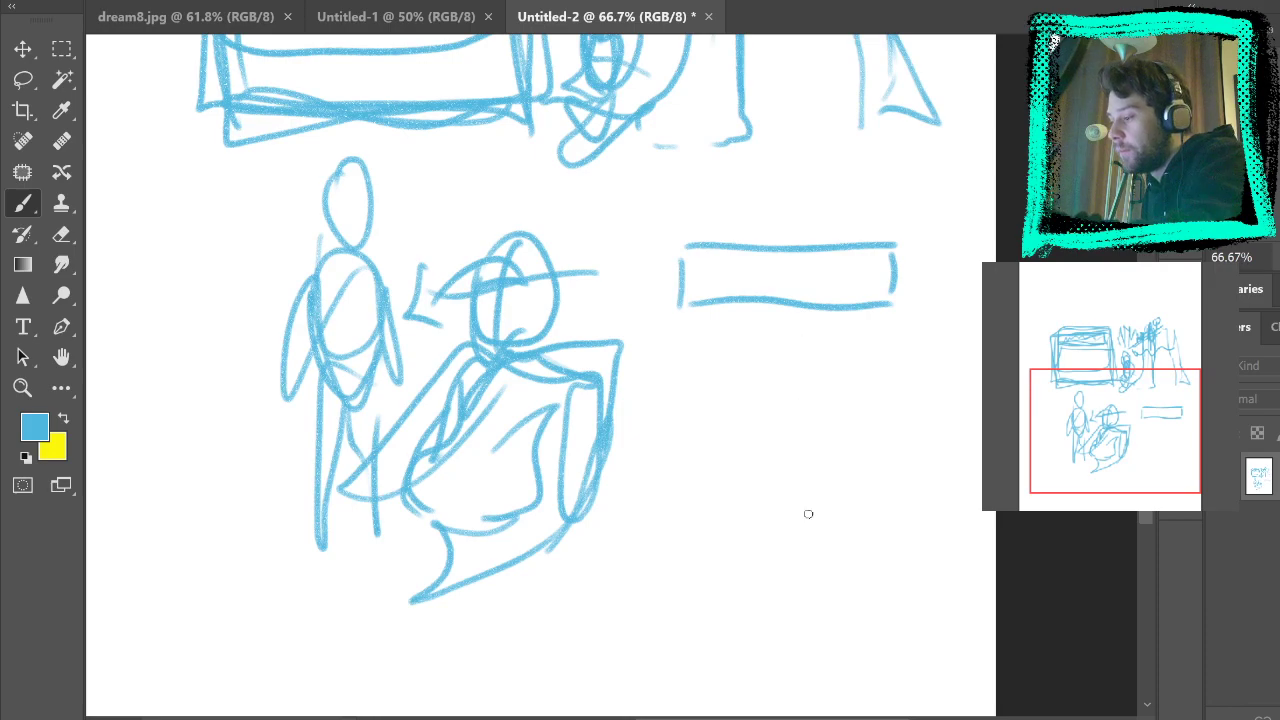
pyautogui.scroll(5, 803, 506)
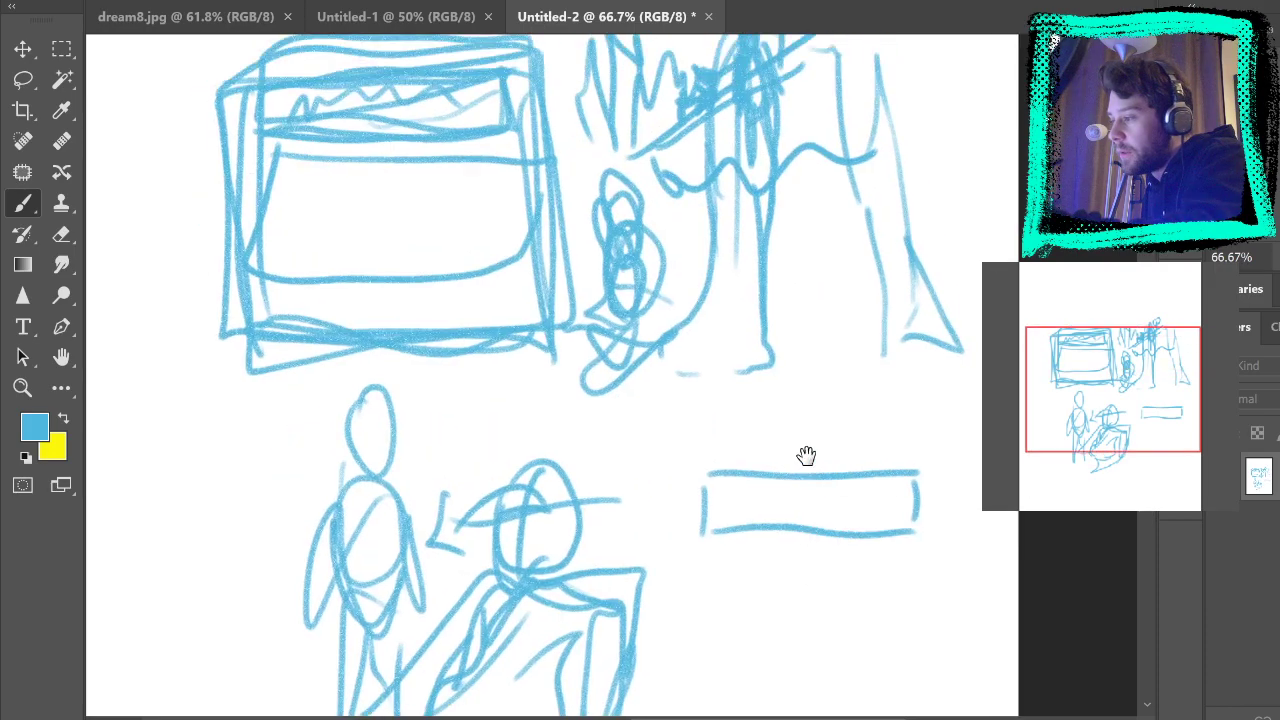
pyautogui.moveTo(893, 185)
pyautogui.mouseDown()
pyautogui.moveTo(565, 262)
pyautogui.moveTo(895, 207)
pyautogui.mouseUp()
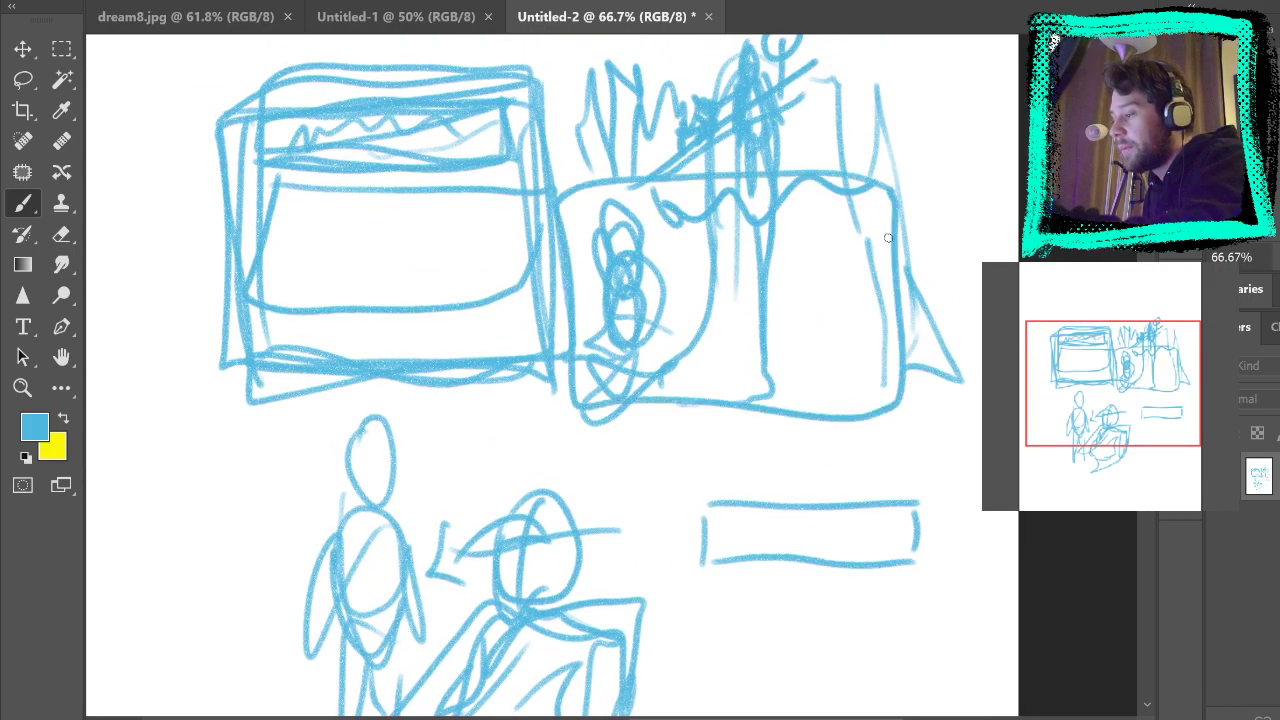
pyautogui.hotkey('ctrl', 'z')
pyautogui.moveTo(809, 437)
pyautogui.mouseDown()
pyautogui.moveTo(786, 229)
pyautogui.moveTo(816, 357)
pyautogui.mouseUp()
pyautogui.moveTo(576, 115)
pyautogui.mouseDown()
pyautogui.moveTo(588, 341)
pyautogui.moveTo(611, 91)
pyautogui.moveTo(567, 112)
pyautogui.mouseUp()
pyautogui.hotkey('ctrl', 'z')
# Step: Draw a larger rectangular panel with doubled edges directly beneath the wide, shallow box
pyautogui.moveTo(833, 389); pyautogui.dragTo(804, 105)
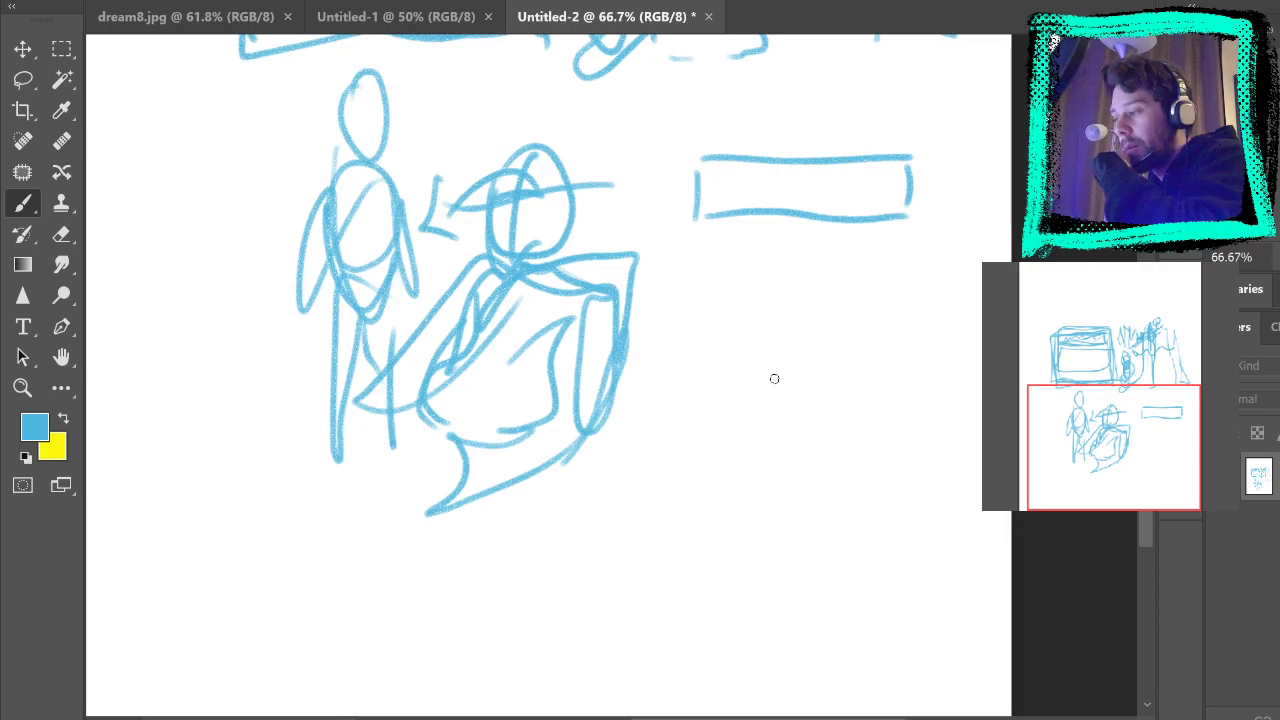
pyautogui.moveTo(690, 248)
pyautogui.mouseDown()
pyautogui.moveTo(928, 259)
pyautogui.moveTo(908, 446)
pyautogui.moveTo(694, 421)
pyautogui.moveTo(806, 433)
pyautogui.moveTo(902, 420)
pyautogui.moveTo(704, 418)
pyautogui.moveTo(890, 413)
pyautogui.moveTo(719, 430)
pyautogui.moveTo(680, 308)
pyautogui.moveTo(843, 256)
pyautogui.moveTo(927, 266)
pyautogui.moveTo(910, 369)
pyautogui.mouseUp()
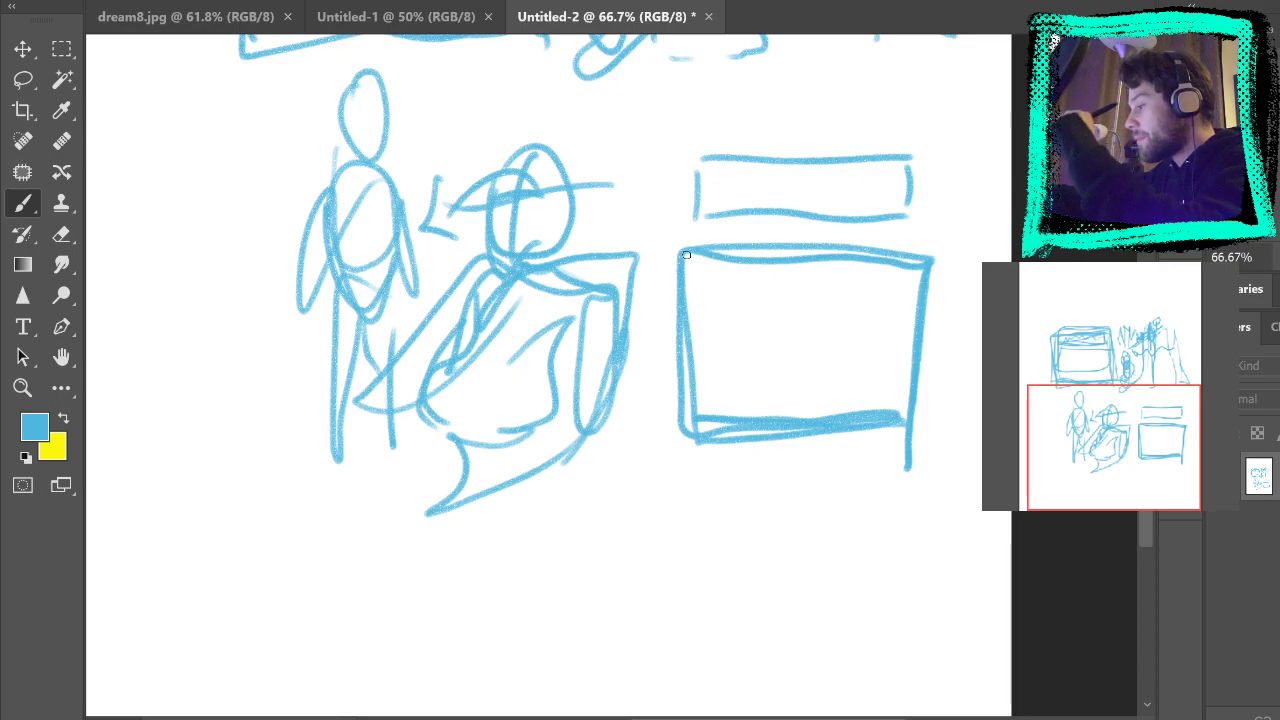
pyautogui.moveTo(449, 101)
pyautogui.mouseDown()
pyautogui.moveTo(270, 150)
pyautogui.moveTo(250, 260)
pyautogui.mouseUp()
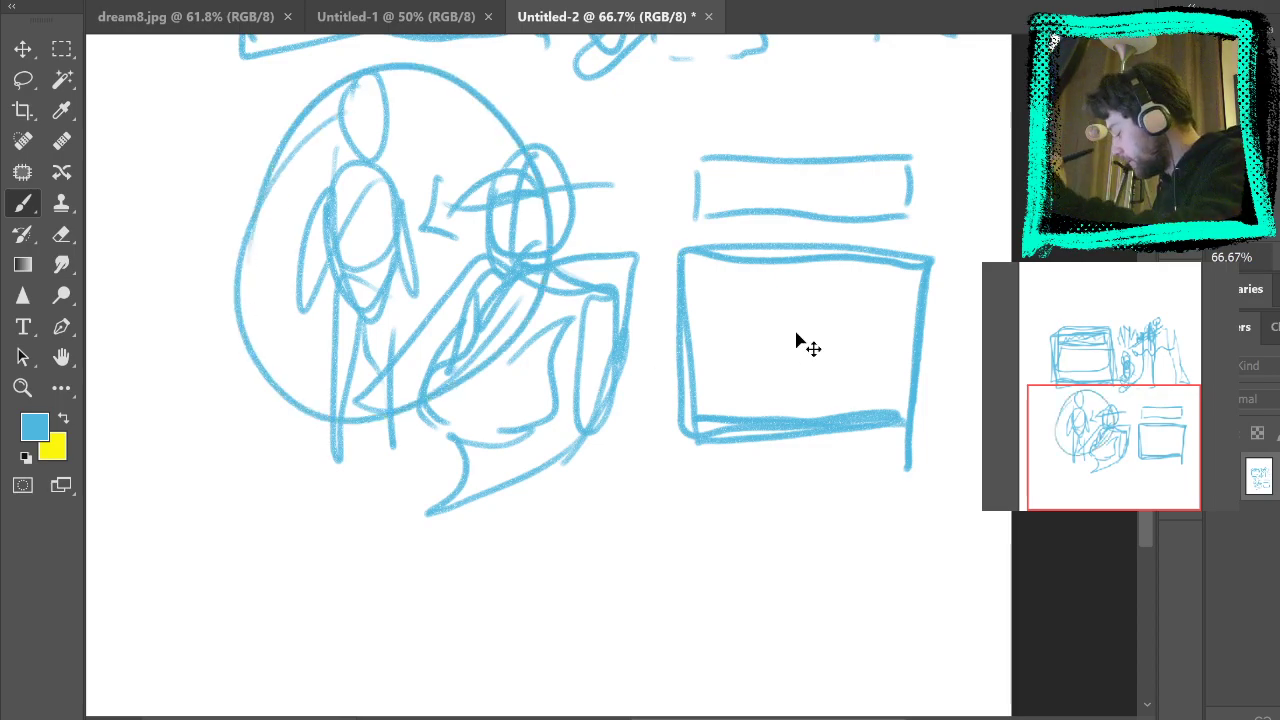
pyautogui.hotkey('ctrl', 'z')
pyautogui.moveTo(695, 372); pyautogui.dragTo(925, 370)
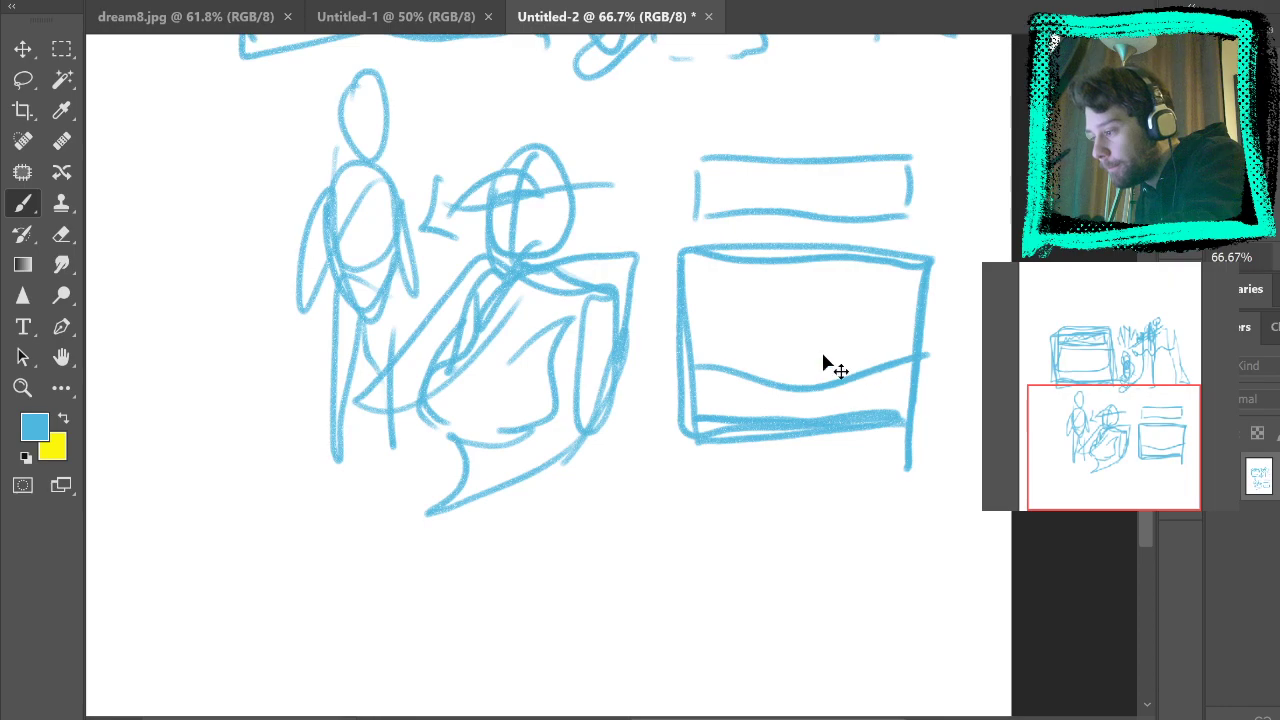
pyautogui.hotkey('ctrl', 'z')
# Step: Split the larger panel with two horizontal lines and draw a big circle around both panel boxes
pyautogui.moveTo(692, 348); pyautogui.dragTo(970, 340)
pyautogui.moveTo(690, 334); pyautogui.dragTo(914, 352)
pyautogui.moveTo(866, 252)
pyautogui.mouseDown()
pyautogui.moveTo(757, 449)
pyautogui.moveTo(883, 286)
pyautogui.mouseUp()
pyautogui.moveTo(785, 302)
pyautogui.mouseDown()
pyautogui.moveTo(840, 557)
pyautogui.moveTo(823, 171)
pyautogui.moveTo(846, 357)
pyautogui.moveTo(829, 186)
pyautogui.mouseUp()
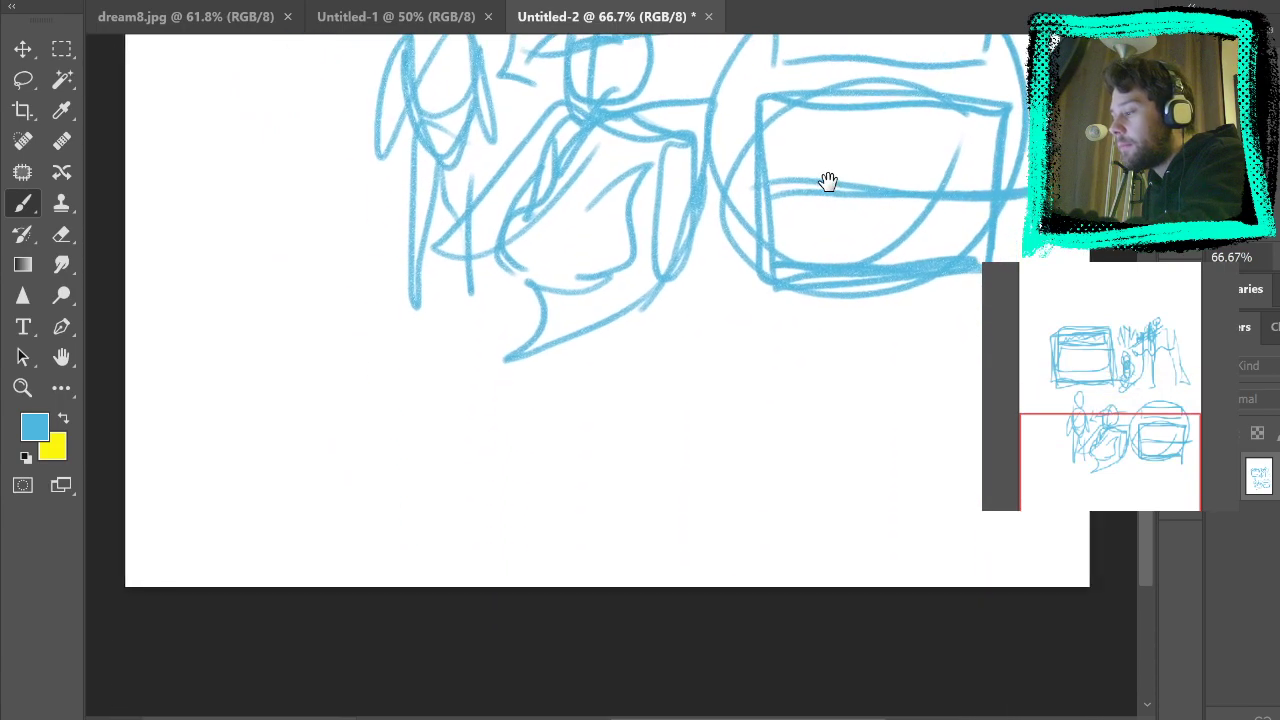
pyautogui.moveTo(730, 385)
pyautogui.mouseDown()
pyautogui.moveTo(769, 469)
pyautogui.moveTo(720, 326)
pyautogui.moveTo(663, 229)
pyautogui.moveTo(750, 479)
pyautogui.moveTo(742, 495)
pyautogui.mouseUp()
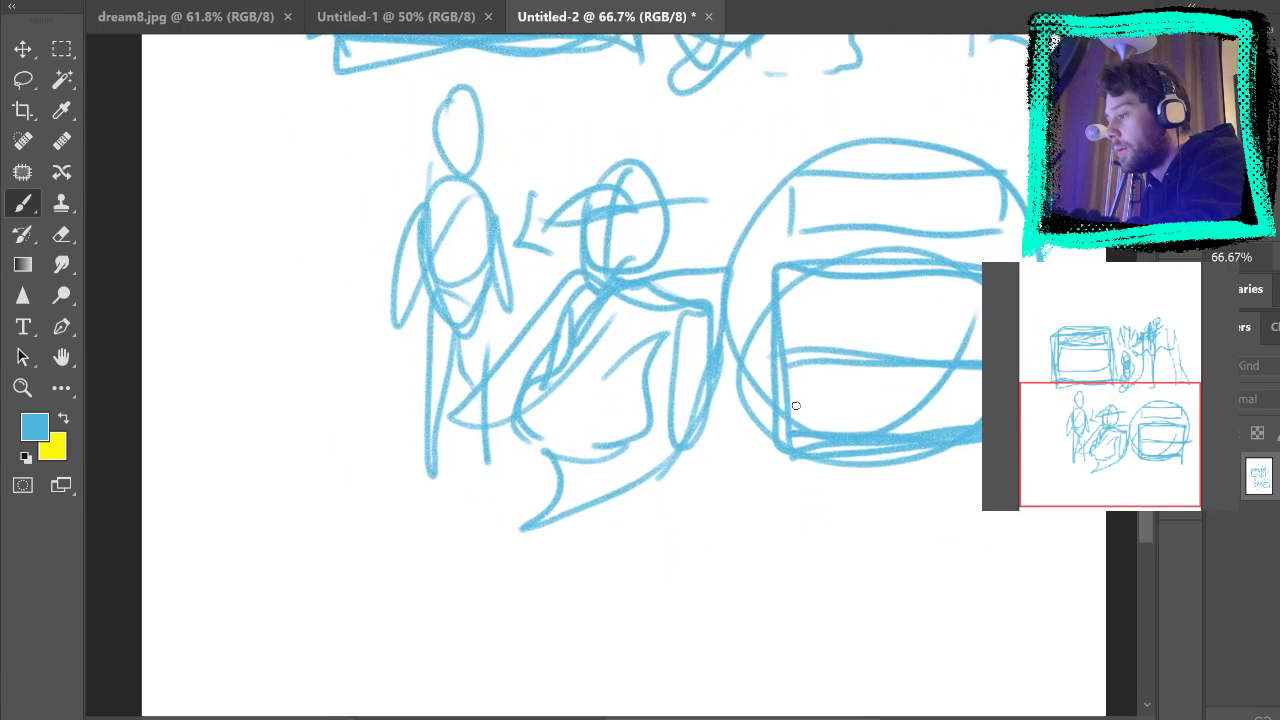
# Step: Add a new empty layer and delete the Background layer that holds the old sketches
pyautogui.hotkey('ctrl', 'alt', 'shift', 'n')
pyautogui.click(1259, 525)
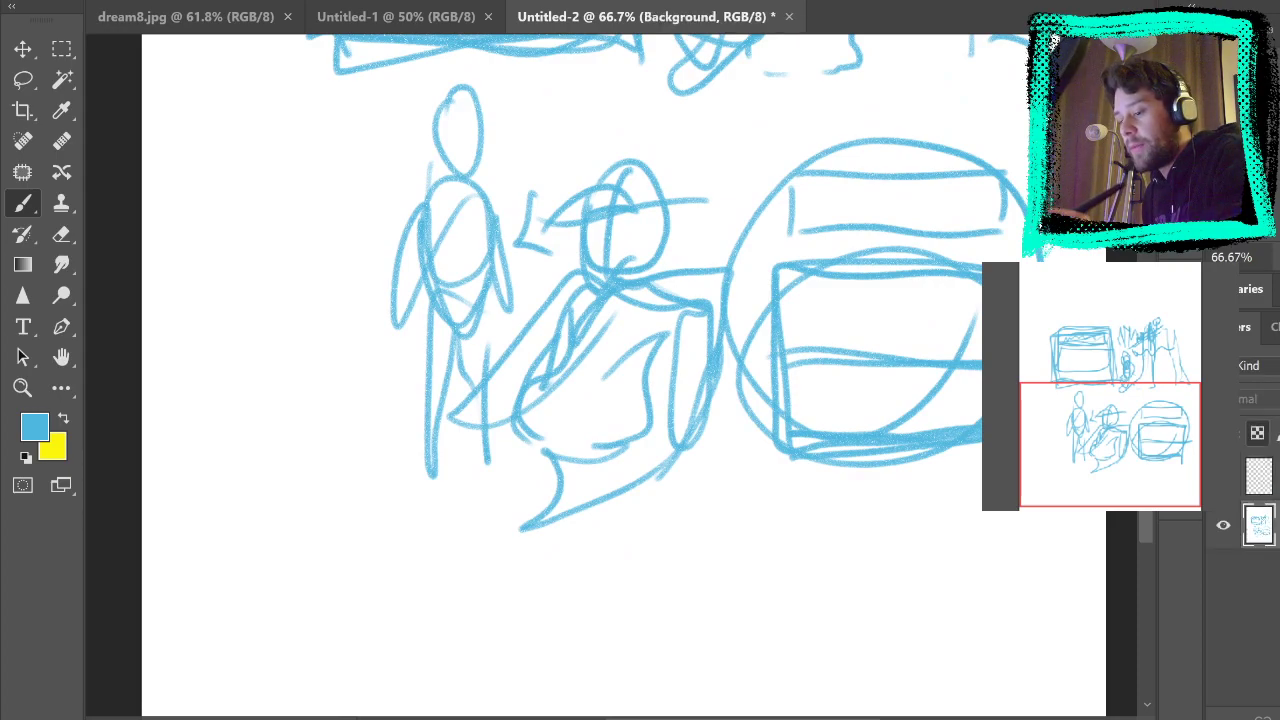
pyautogui.press('Delete')
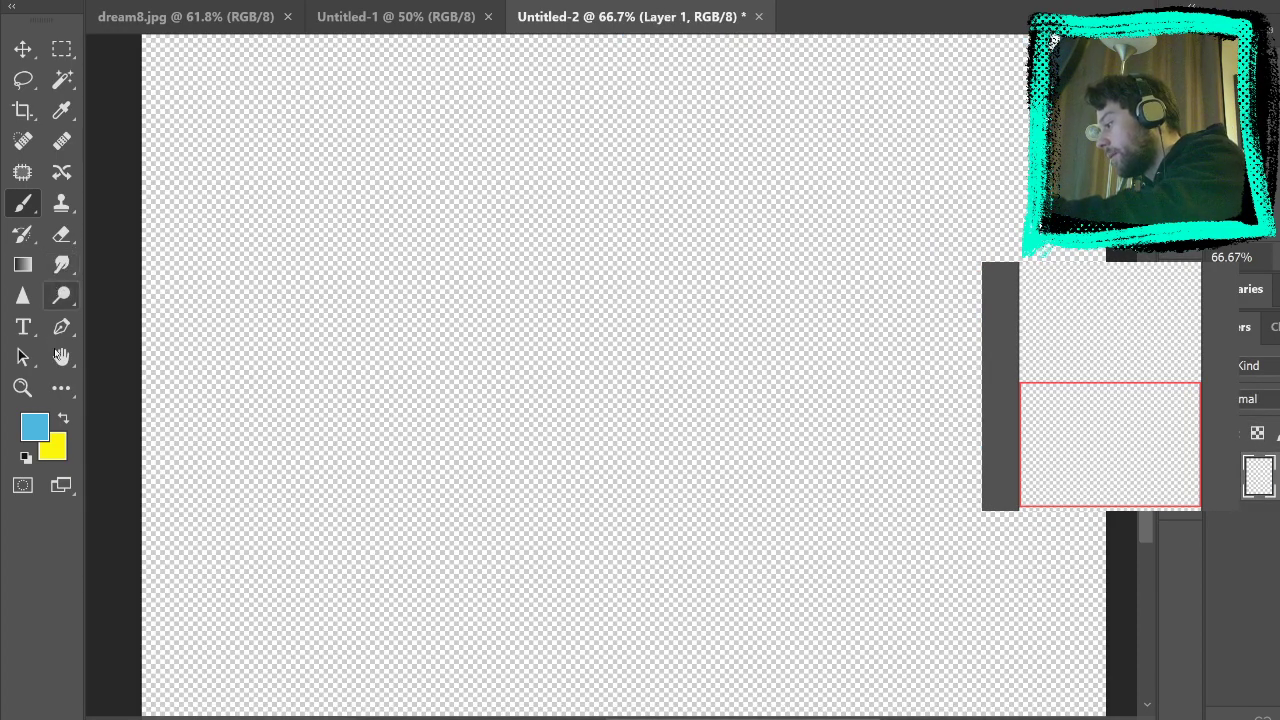
# Step: Fill the empty layer with white using the Paint Bucket, and return to the Brush with light blue as the foreground colour
pyautogui.click(61, 388)
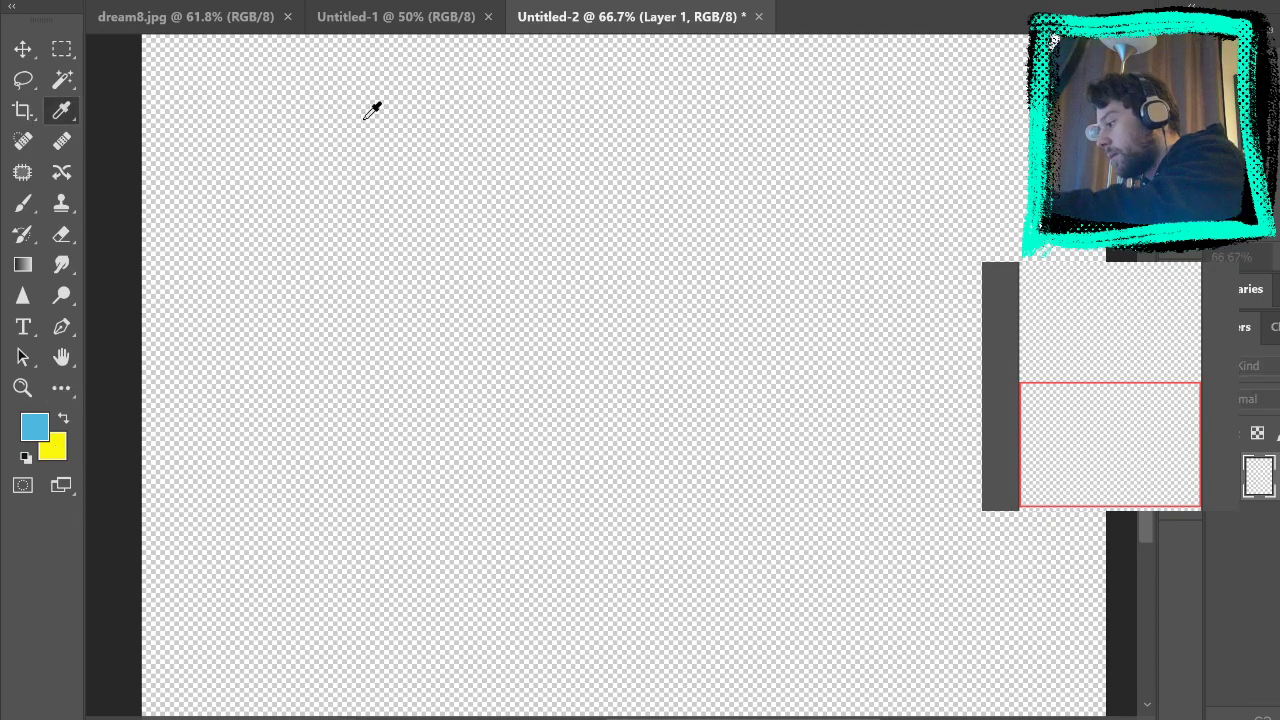
pyautogui.click(350, 258)
pyautogui.press('b')
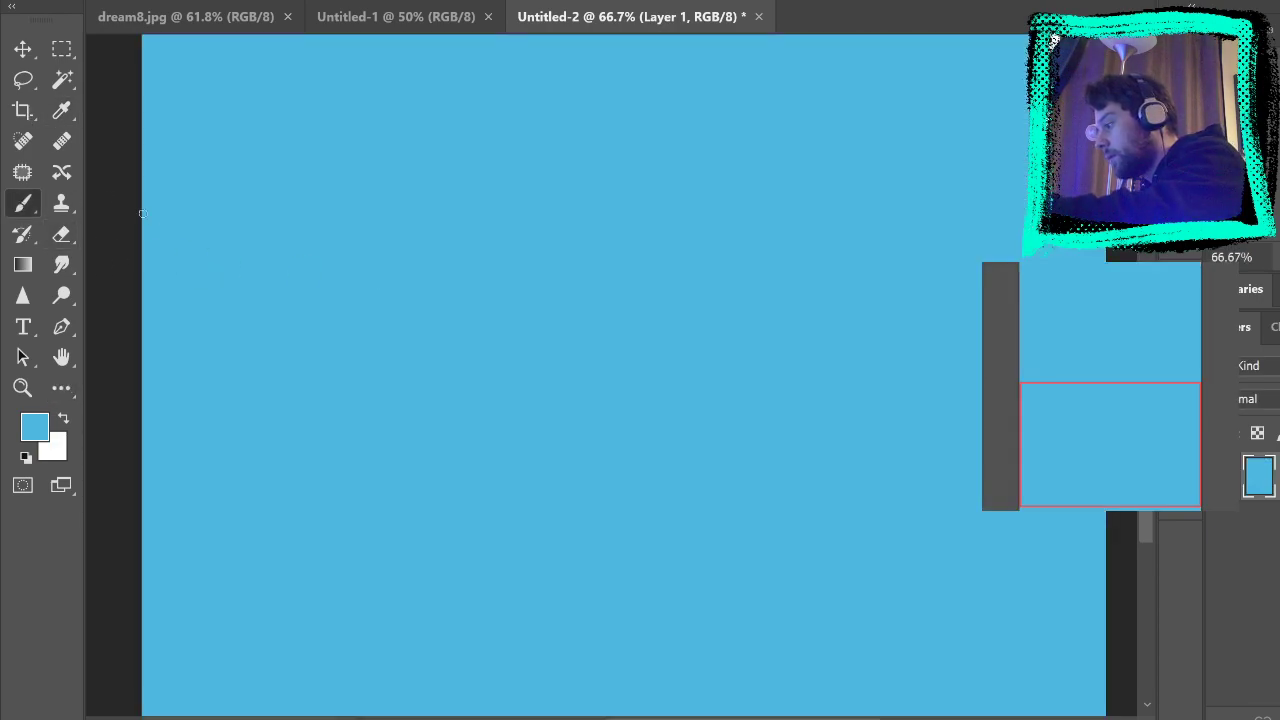
pyautogui.click(63, 420)
pyautogui.click(61, 388)
pyautogui.click(150, 340)
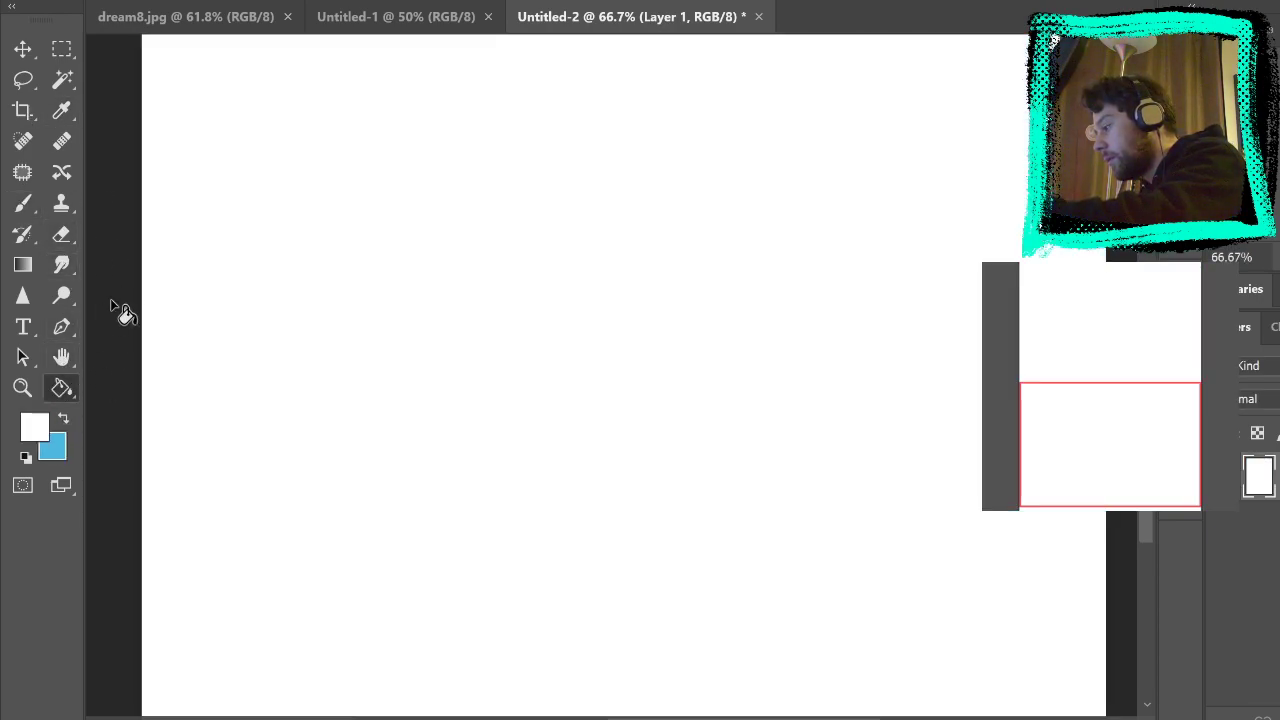
pyautogui.click(23, 203)
pyautogui.click(63, 420)
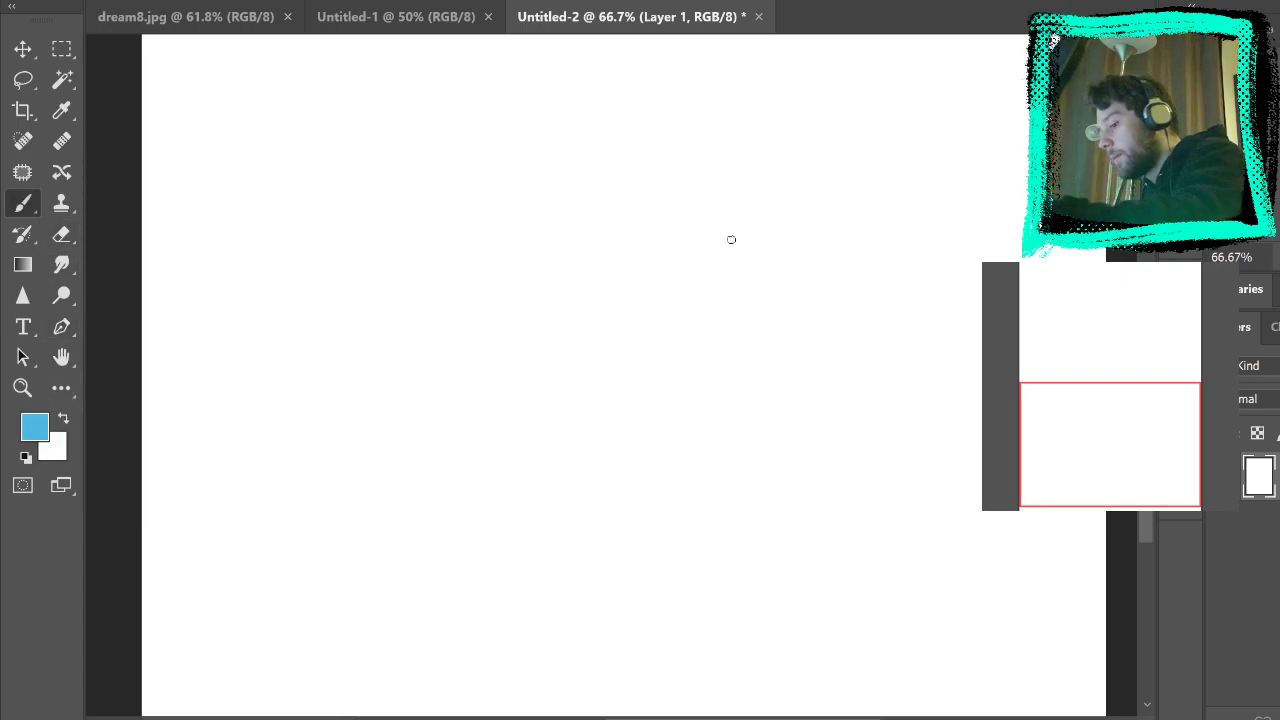
# Step: Draw a wide, shallow panel box and sketch a rising slope with a small figure at its peak inside
pyautogui.moveTo(323, 258)
pyautogui.mouseDown()
pyautogui.moveTo(324, 213)
pyautogui.moveTo(402, 197)
pyautogui.moveTo(605, 202)
pyautogui.mouseUp()
pyautogui.moveTo(330, 262)
pyautogui.mouseDown()
pyautogui.moveTo(629, 249)
pyautogui.moveTo(618, 204)
pyautogui.mouseUp()
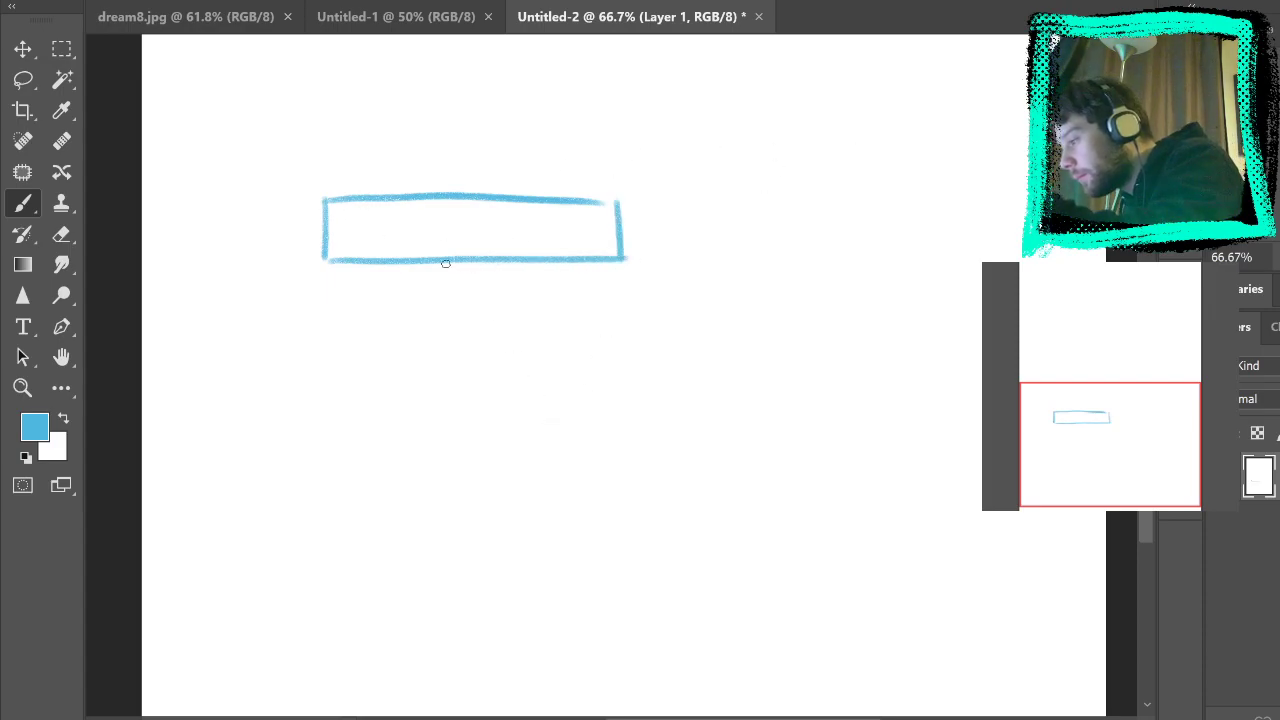
pyautogui.moveTo(440, 256)
pyautogui.mouseDown()
pyautogui.moveTo(556, 208)
pyautogui.moveTo(592, 249)
pyautogui.mouseUp()
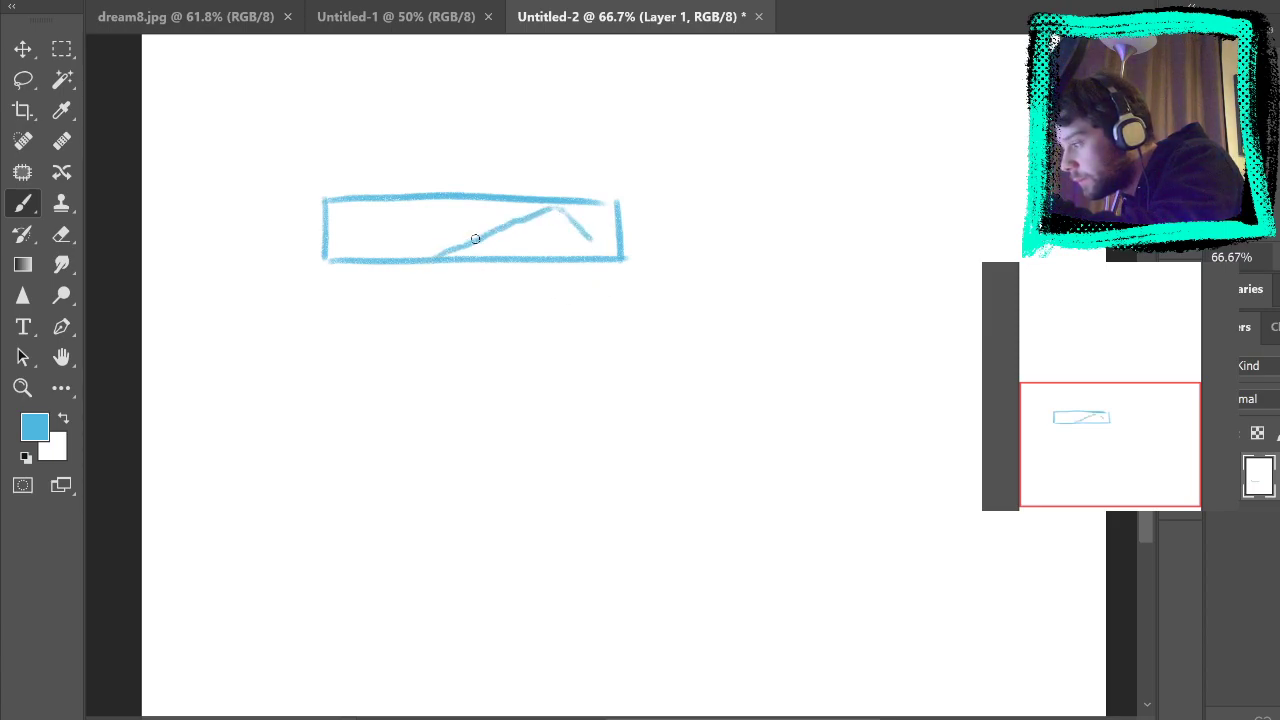
pyautogui.moveTo(431, 254)
pyautogui.mouseDown()
pyautogui.moveTo(513, 237)
pyautogui.moveTo(545, 200)
pyautogui.moveTo(535, 244)
pyautogui.moveTo(550, 228)
pyautogui.mouseUp()
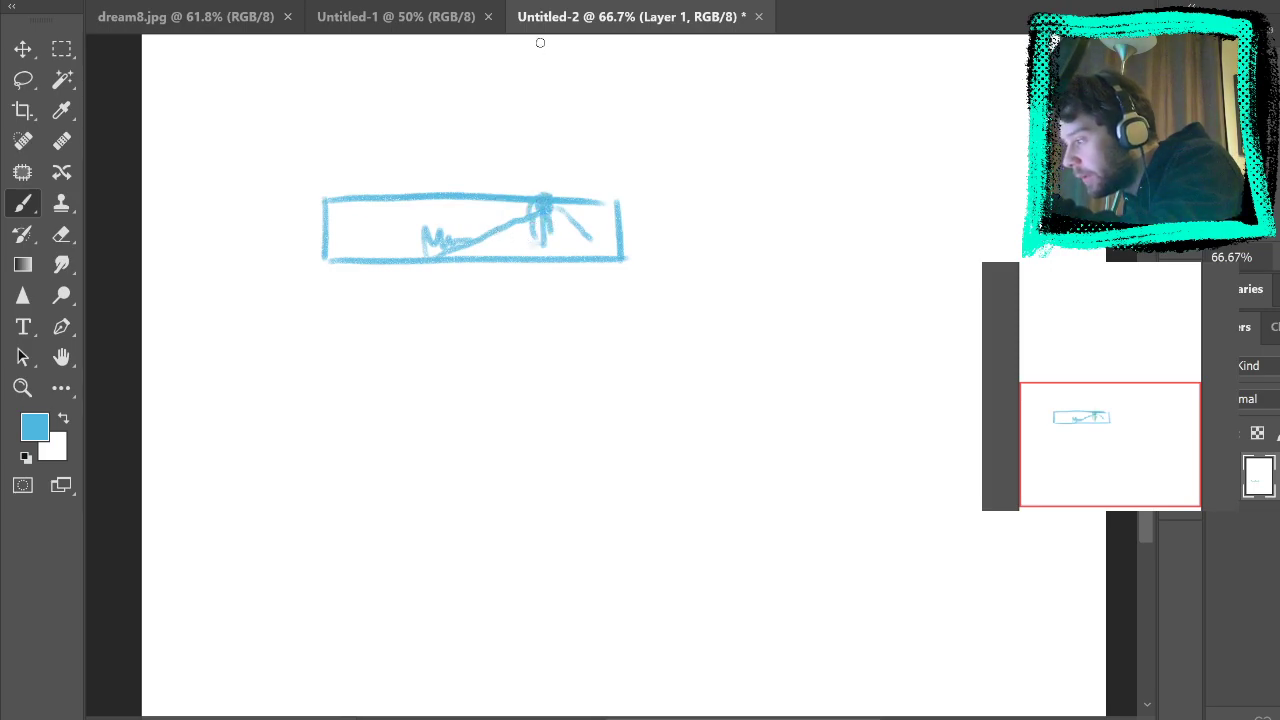
# Step: Add jagged skyline shapes and short background strokes around the slope inside the shallow panel
pyautogui.moveTo(337, 236)
pyautogui.mouseDown()
pyautogui.moveTo(337, 204)
pyautogui.moveTo(375, 224)
pyautogui.moveTo(386, 207)
pyautogui.moveTo(395, 227)
pyautogui.moveTo(467, 221)
pyautogui.mouseUp()
pyautogui.moveTo(404, 253); pyautogui.dragTo(423, 253)
pyautogui.moveTo(384, 249); pyautogui.dragTo(389, 235)
pyautogui.moveTo(491, 217)
pyautogui.mouseDown()
pyautogui.moveTo(492, 195)
pyautogui.moveTo(594, 222)
pyautogui.moveTo(561, 213)
pyautogui.mouseUp()
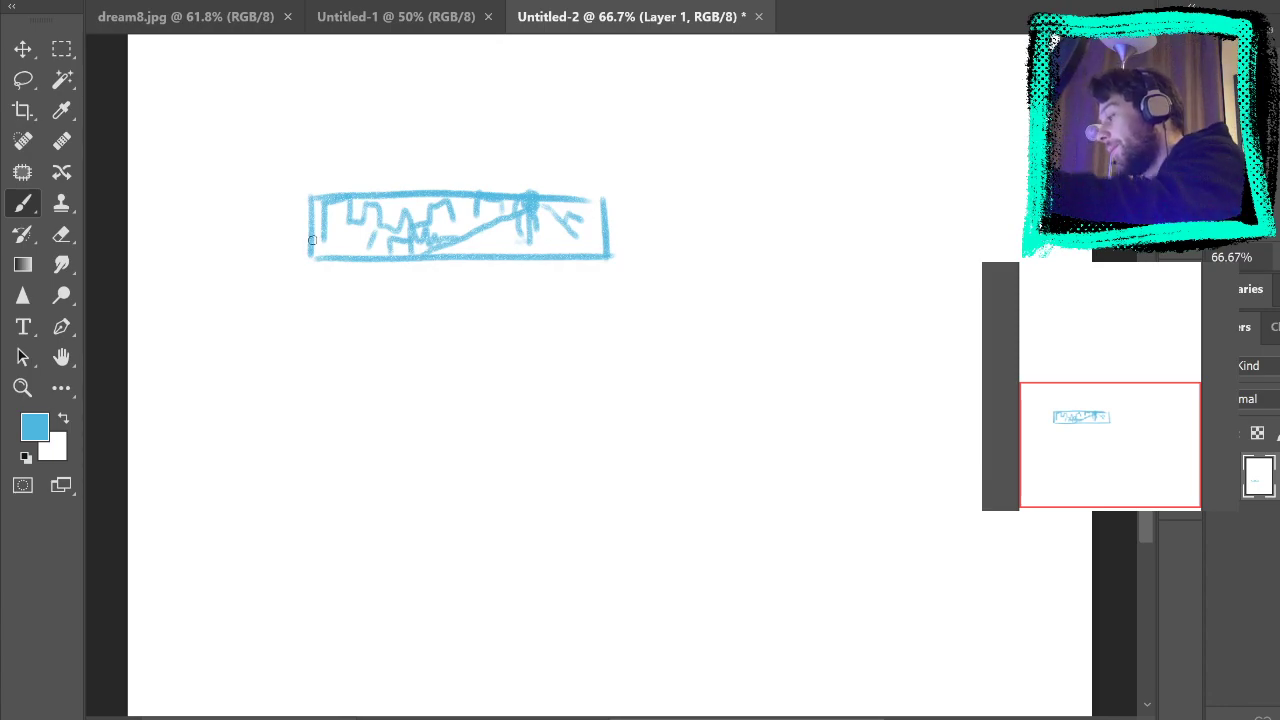
# Step: Draw a tall frame enclosing the shallow panel and the area below it, and divide the lower area with a horizontal line
pyautogui.moveTo(312, 274); pyautogui.dragTo(632, 274)
pyautogui.moveTo(306, 277); pyautogui.dragTo(309, 414)
pyautogui.hotkey('ctrl', 'z')
pyautogui.moveTo(309, 196)
pyautogui.mouseDown()
pyautogui.moveTo(309, 470)
pyautogui.moveTo(643, 481)
pyautogui.moveTo(616, 196)
pyautogui.moveTo(608, 455)
pyautogui.mouseUp()
pyautogui.moveTo(606, 188); pyautogui.dragTo(395, 185)
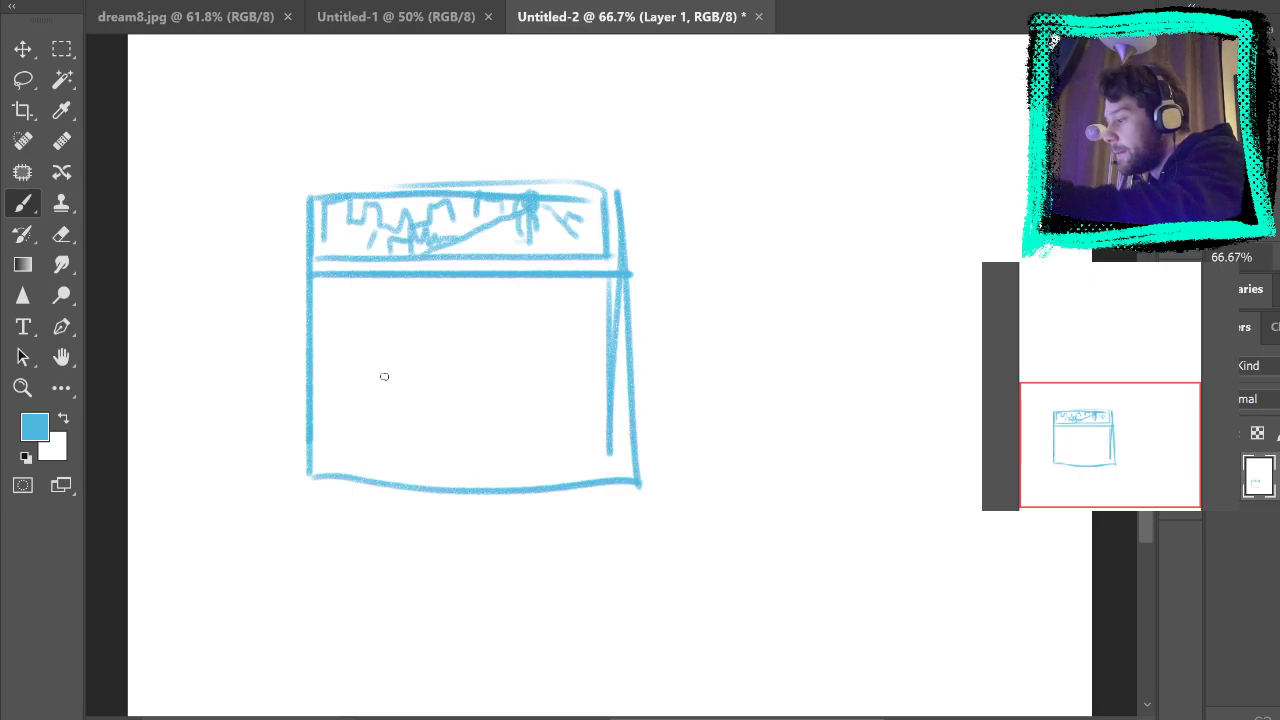
pyautogui.moveTo(313, 373); pyautogui.dragTo(621, 367)
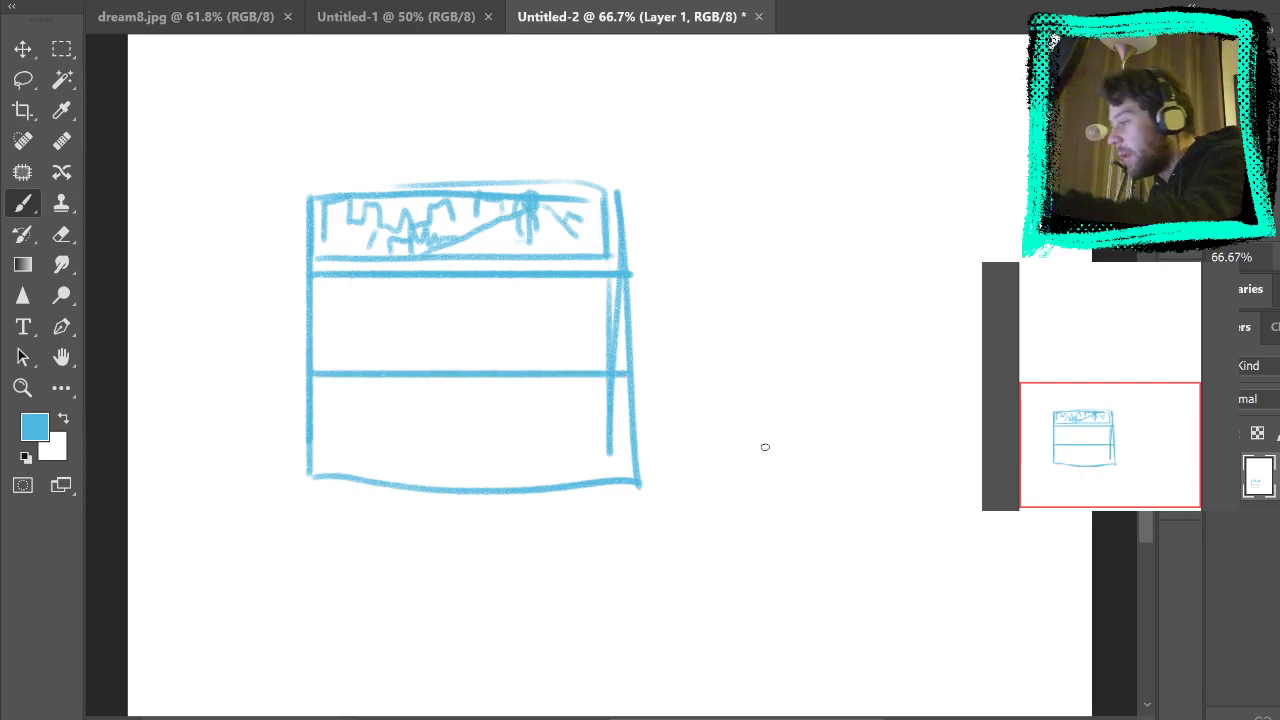
pyautogui.moveTo(312, 352)
pyautogui.mouseDown()
pyautogui.moveTo(614, 342)
pyautogui.moveTo(621, 266)
pyautogui.moveTo(314, 364)
pyautogui.moveTo(629, 376)
pyautogui.moveTo(557, 457)
pyautogui.moveTo(312, 368)
pyautogui.moveTo(320, 464)
pyautogui.mouseUp()
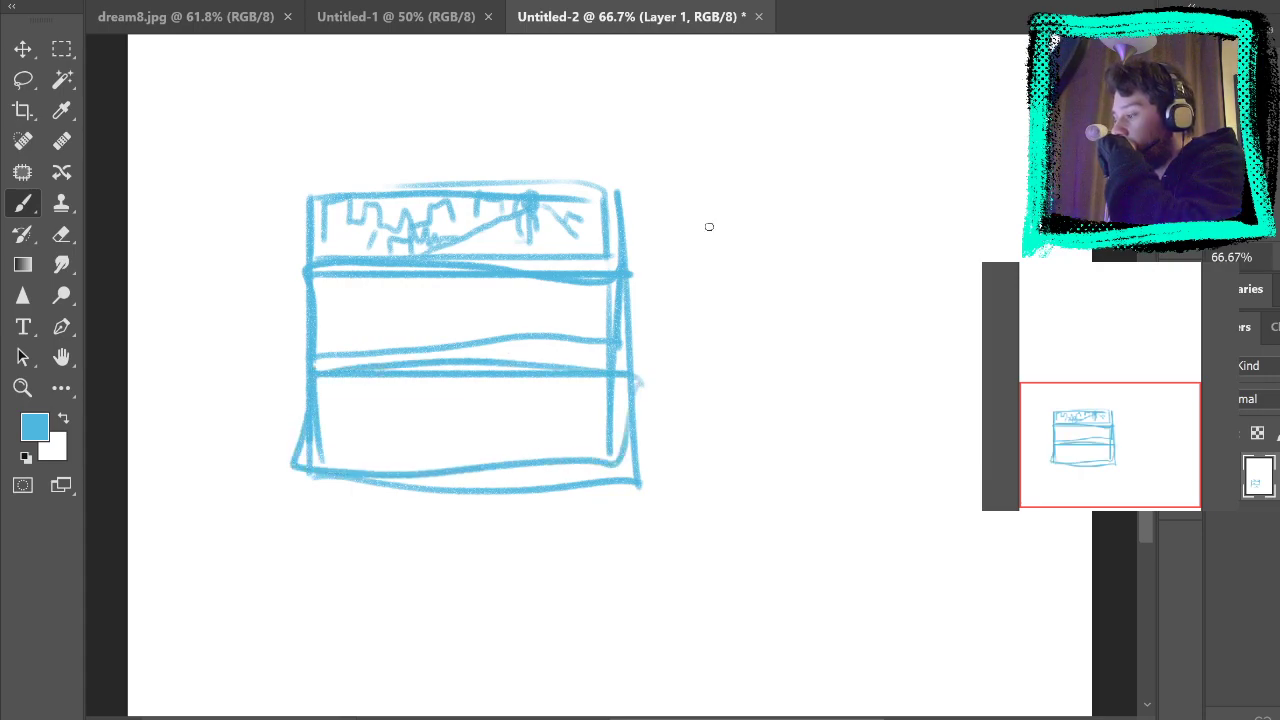
pyautogui.hotkey('ctrl', 'z')
pyautogui.hotkey('ctrl', 'z')
pyautogui.hotkey('ctrl', 'z')
pyautogui.hotkey('ctrl', 'z')
# Step: Draw inner borders along the sides and dividers of the stacked panels to leave narrow gutters between them
pyautogui.moveTo(312, 271)
pyautogui.mouseDown()
pyautogui.moveTo(314, 354)
pyautogui.moveTo(628, 362)
pyautogui.moveTo(622, 282)
pyautogui.mouseUp()
pyautogui.moveTo(314, 382)
pyautogui.mouseDown()
pyautogui.moveTo(317, 437)
pyautogui.moveTo(350, 471)
pyautogui.moveTo(632, 476)
pyautogui.moveTo(625, 380)
pyautogui.moveTo(628, 481)
pyautogui.mouseUp()
pyautogui.moveTo(318, 352); pyautogui.dragTo(317, 280)
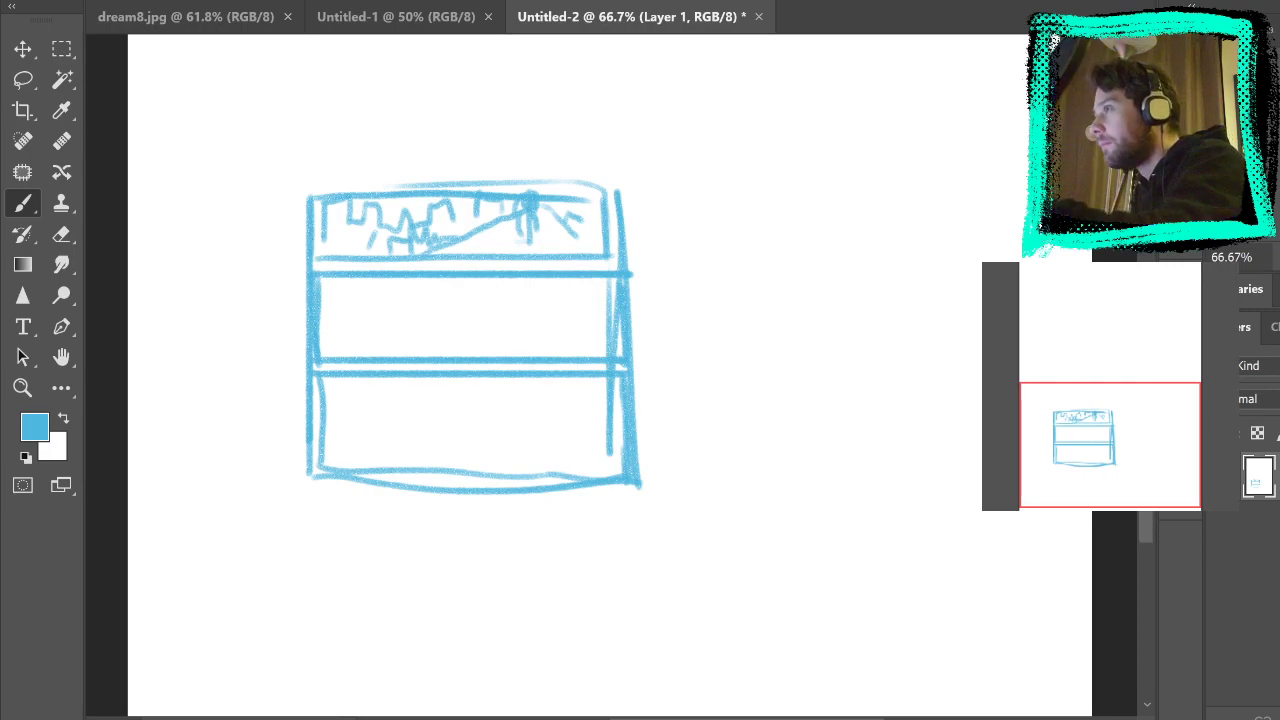
pyautogui.moveTo(321, 274); pyautogui.dragTo(322, 357)
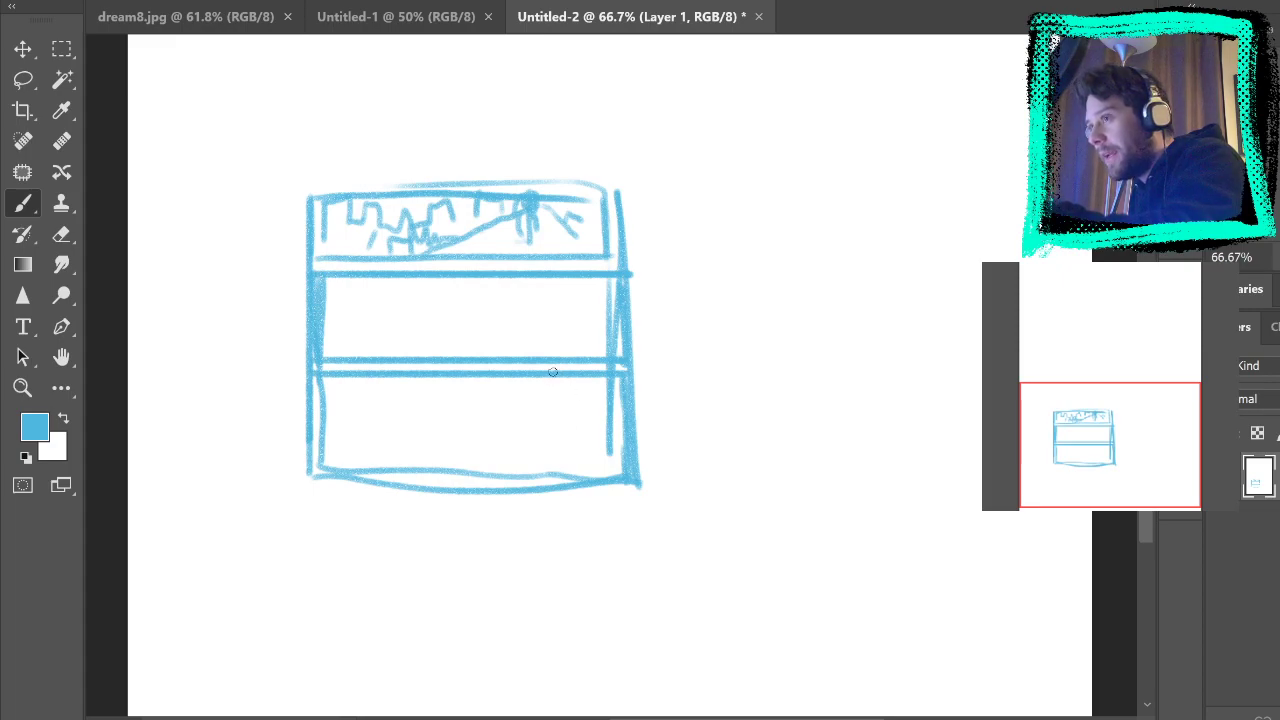
pyautogui.moveTo(609, 278); pyautogui.dragTo(609, 460)
pyautogui.moveTo(323, 376); pyautogui.dragTo(324, 453)
pyautogui.moveTo(322, 279); pyautogui.dragTo(321, 319)
pyautogui.moveTo(327, 213); pyautogui.dragTo(325, 267)
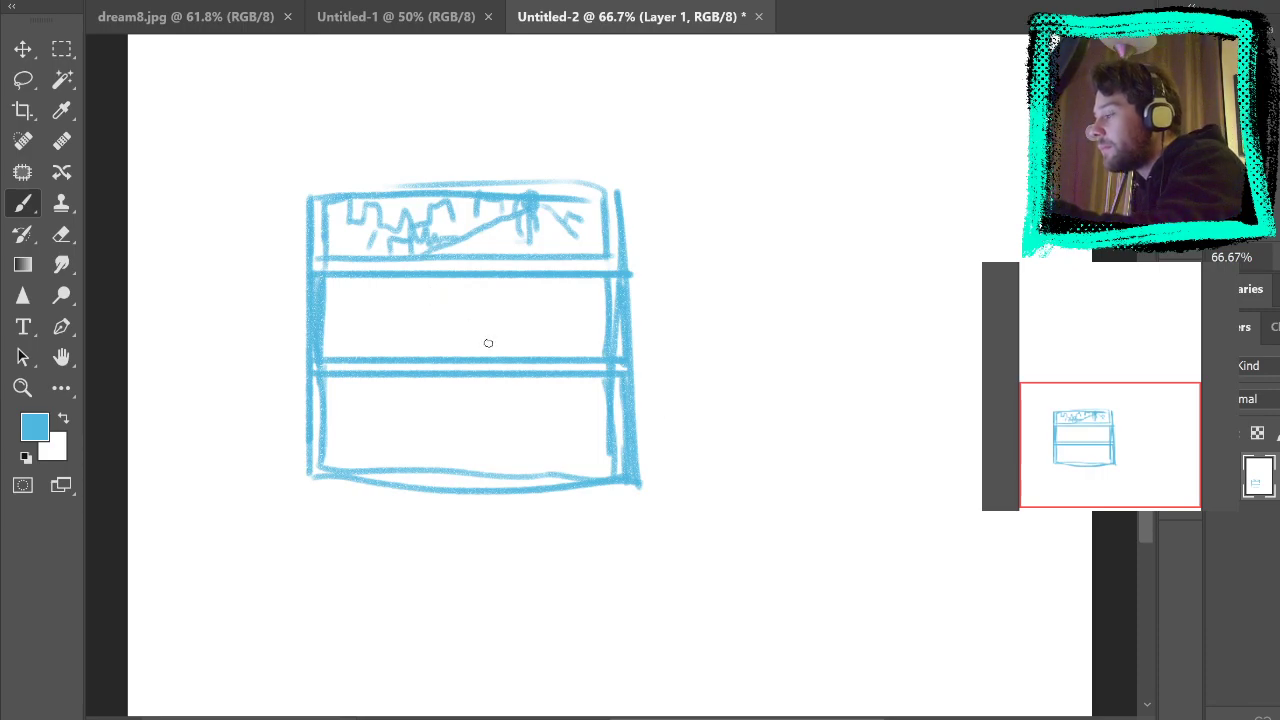
# Step: Sketch a large boot coming down from the middle panel's upper edge and a small seated figure facing away from it
pyautogui.moveTo(475, 340); pyautogui.dragTo(540, 340)
pyautogui.moveTo(519, 312)
pyautogui.mouseDown()
pyautogui.moveTo(513, 267)
pyautogui.moveTo(545, 335)
pyautogui.moveTo(489, 316)
pyautogui.moveTo(480, 340)
pyautogui.moveTo(540, 334)
pyautogui.moveTo(532, 298)
pyautogui.moveTo(514, 329)
pyautogui.mouseUp()
pyautogui.moveTo(599, 283); pyautogui.dragTo(612, 342)
pyautogui.moveTo(388, 332)
pyautogui.mouseDown()
pyautogui.moveTo(390, 318)
pyautogui.moveTo(426, 311)
pyautogui.moveTo(410, 332)
pyautogui.moveTo(428, 300)
pyautogui.moveTo(420, 286)
pyautogui.moveTo(405, 328)
pyautogui.moveTo(388, 335)
pyautogui.mouseUp()
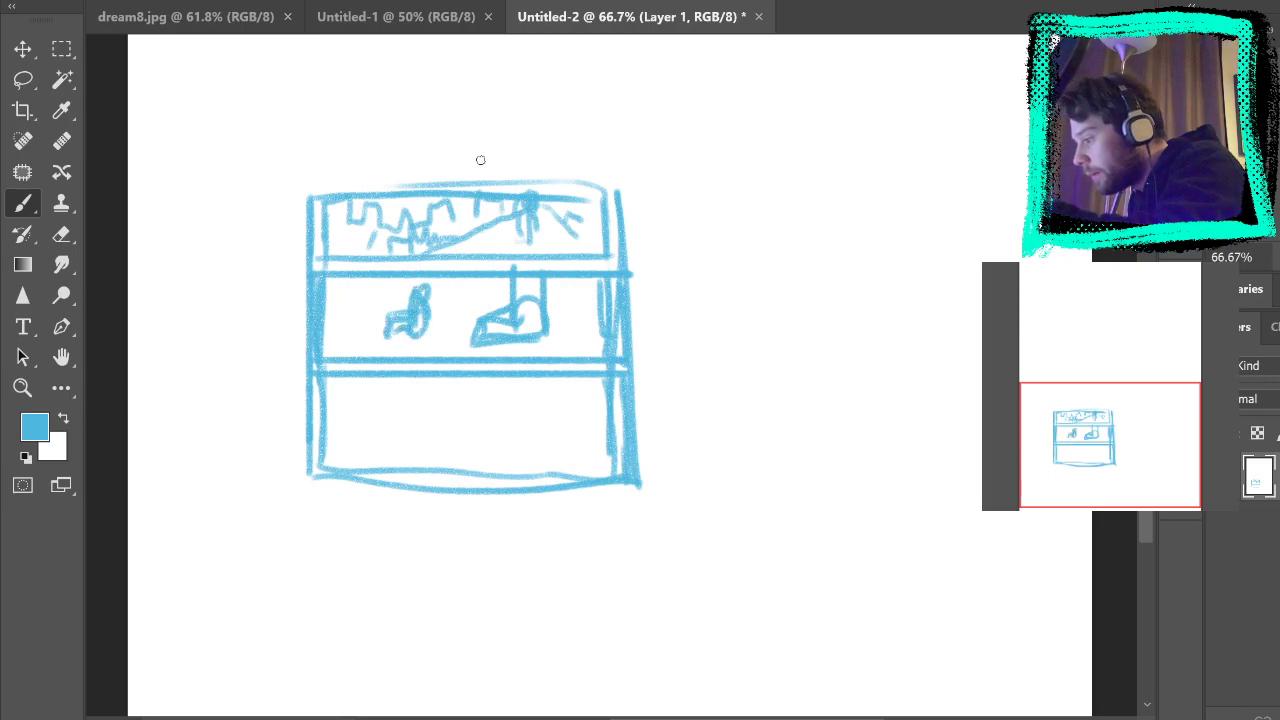
pyautogui.press('l')
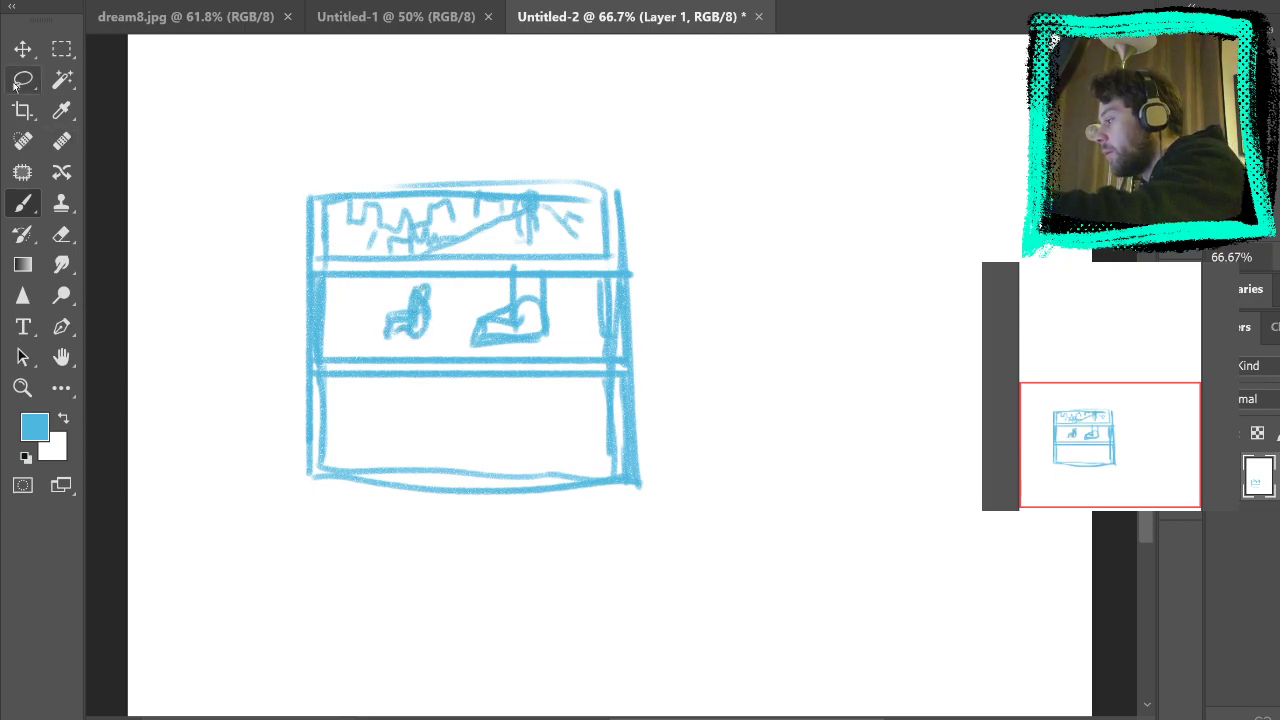
pyautogui.moveTo(446, 300)
pyautogui.mouseDown()
pyautogui.moveTo(440, 344)
pyautogui.moveTo(437, 318)
pyautogui.moveTo(421, 341)
pyautogui.mouseUp()
pyautogui.press('v')
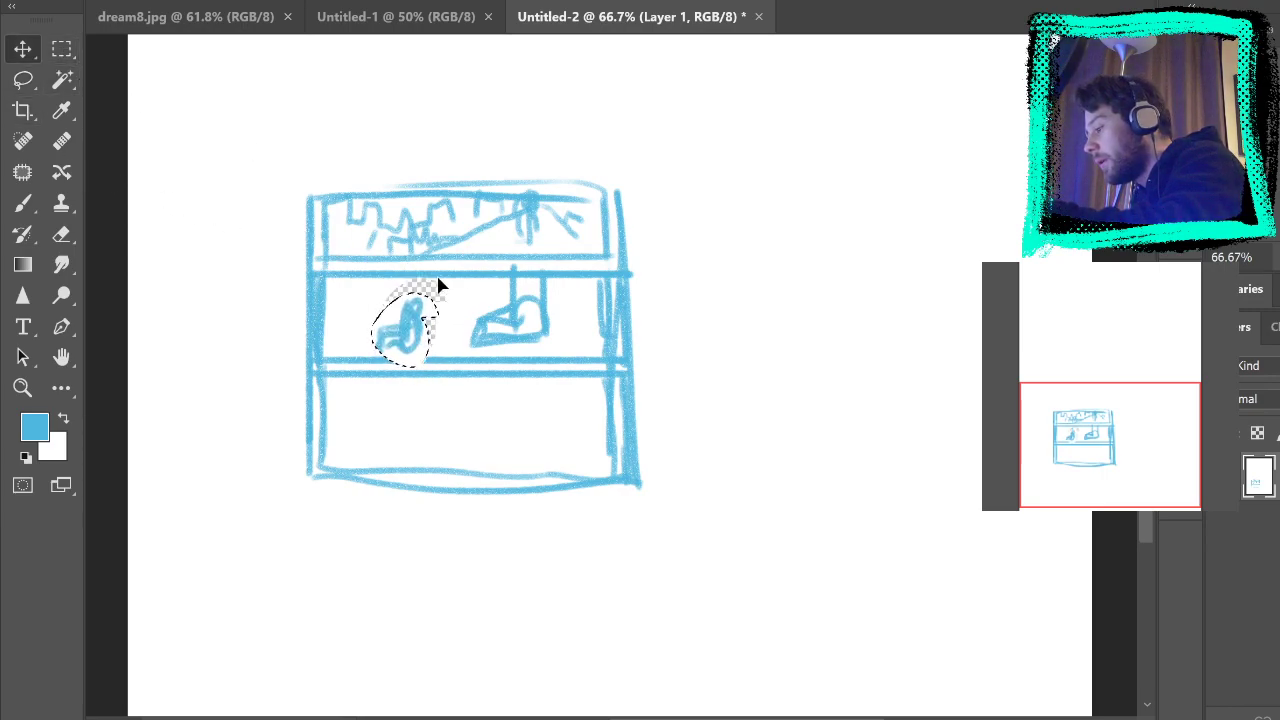
pyautogui.hotkey('ctrl', 'z')
pyautogui.hotkey('ctrl', 'd')
pyautogui.press('b')
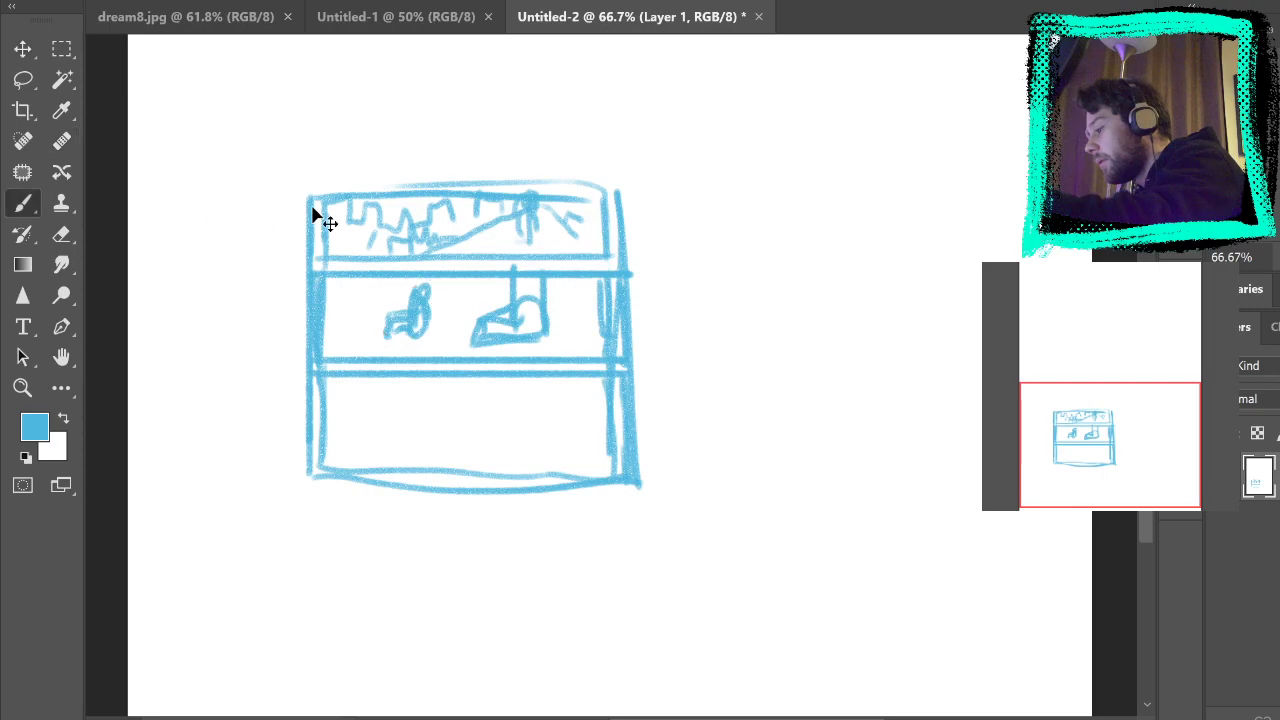
# Step: Undo the small seated figure in the middle panel and redraw it with an oval head, oval body and short legs
pyautogui.hotkey('ctrl', 'z')
pyautogui.hotkey('ctrl', 'z')
pyautogui.hotkey('ctrl', 'z')
pyautogui.hotkey('ctrl', 'z')
pyautogui.hotkey('ctrl', 'z')
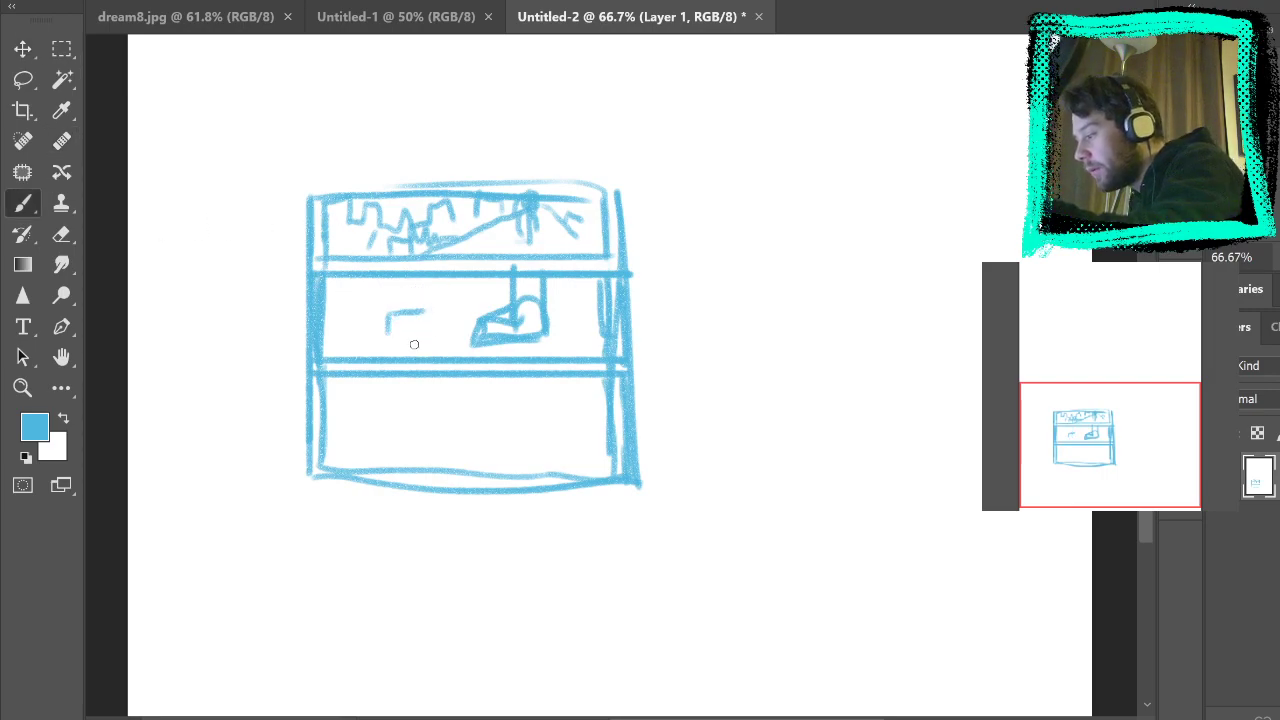
pyautogui.hotkey('ctrl', 'z')
pyautogui.moveTo(408, 334)
pyautogui.mouseDown()
pyautogui.moveTo(416, 291)
pyautogui.moveTo(409, 343)
pyautogui.mouseUp()
pyautogui.moveTo(411, 299); pyautogui.dragTo(411, 310)
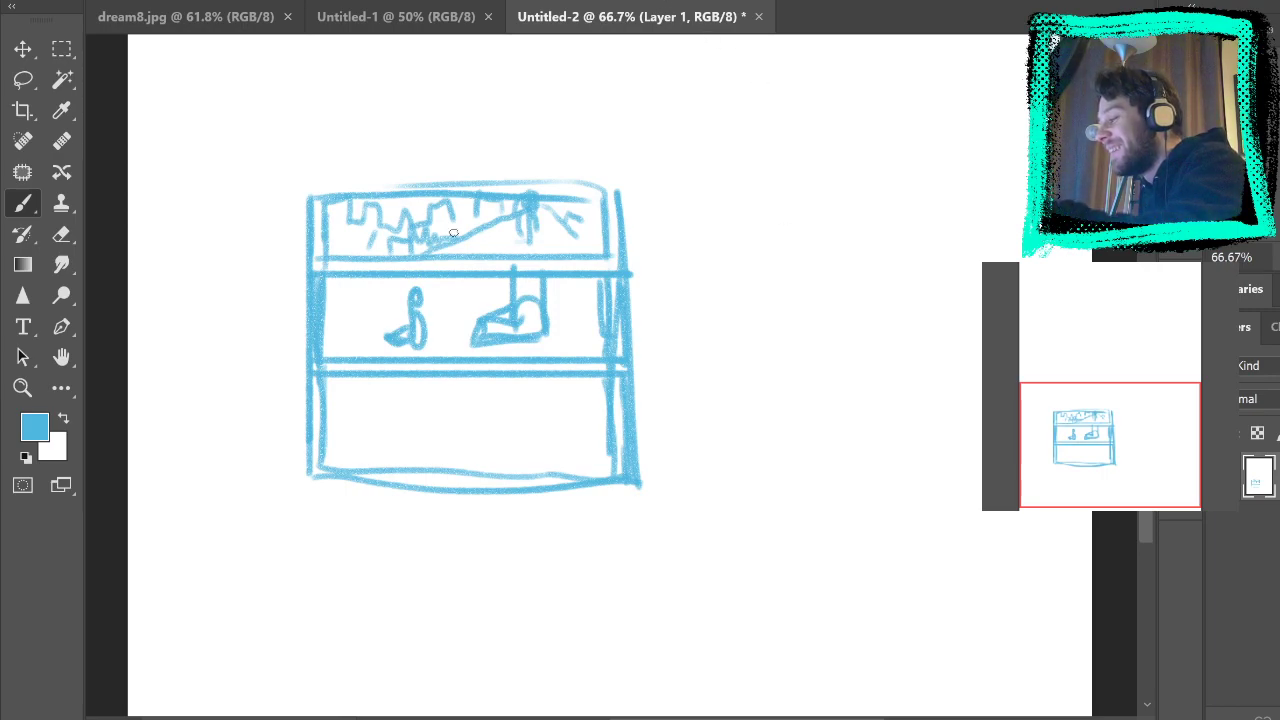
# Step: Try a circle between the small figure and the boot, and undo it along with the figure and the boot's inner details
pyautogui.moveTo(460, 287); pyautogui.dragTo(458, 268)
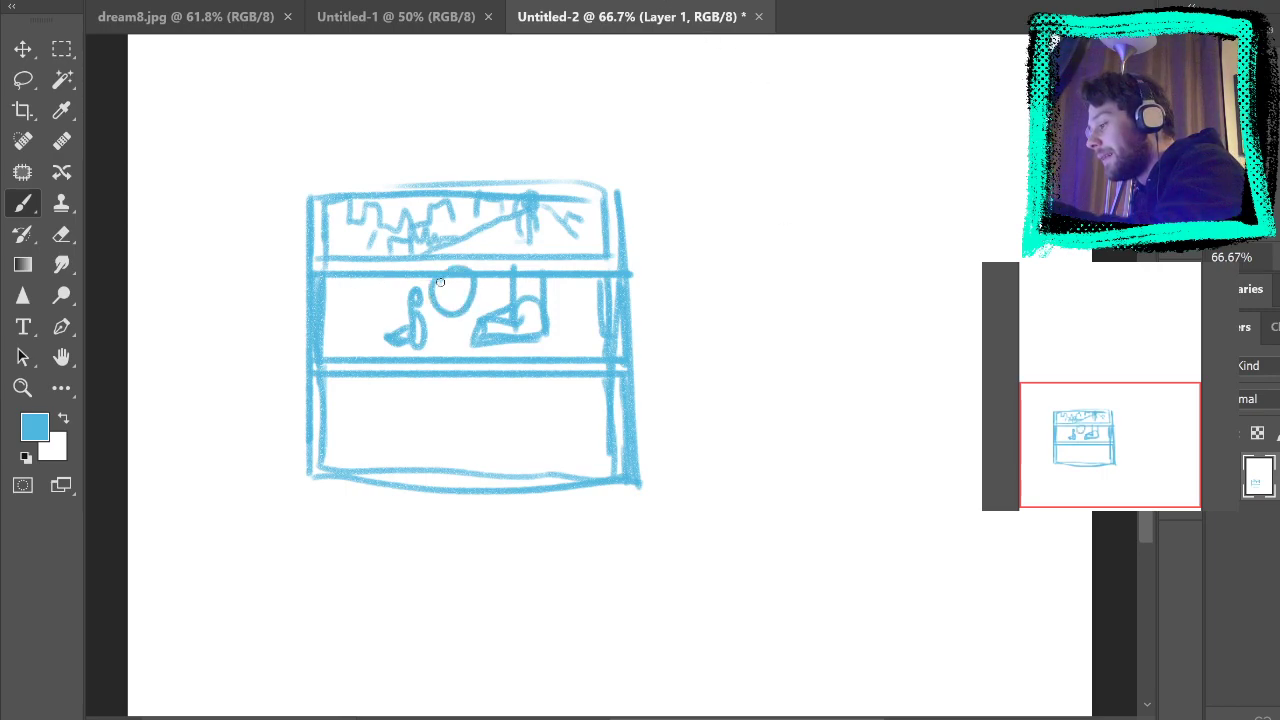
pyautogui.hotkey('ctrl', 'z')
pyautogui.hotkey('ctrl', 'z')
pyautogui.hotkey('ctrl', 'z')
pyautogui.hotkey('ctrl', 'z')
pyautogui.hotkey('ctrl', 'z')
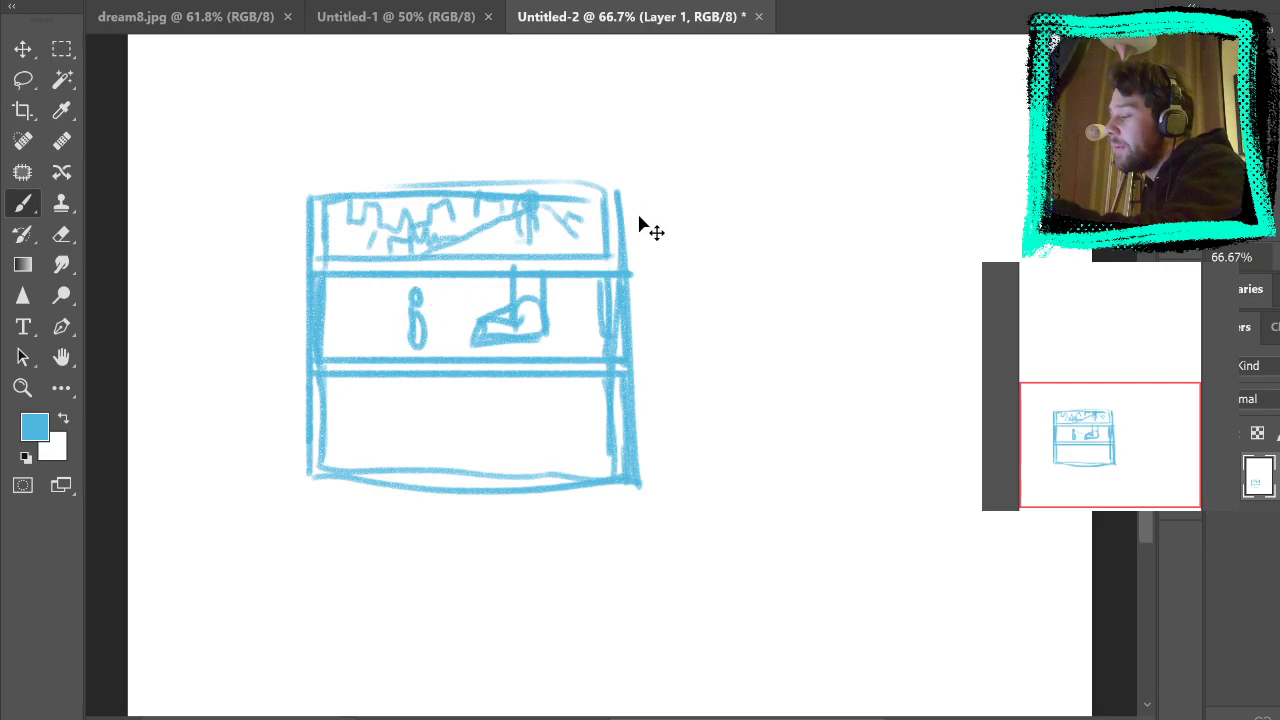
pyautogui.hotkey('ctrl', 'z')
pyautogui.hotkey('ctrl', 'z')
pyautogui.hotkey('ctrl', 'z')
pyautogui.hotkey('ctrl', 'z')
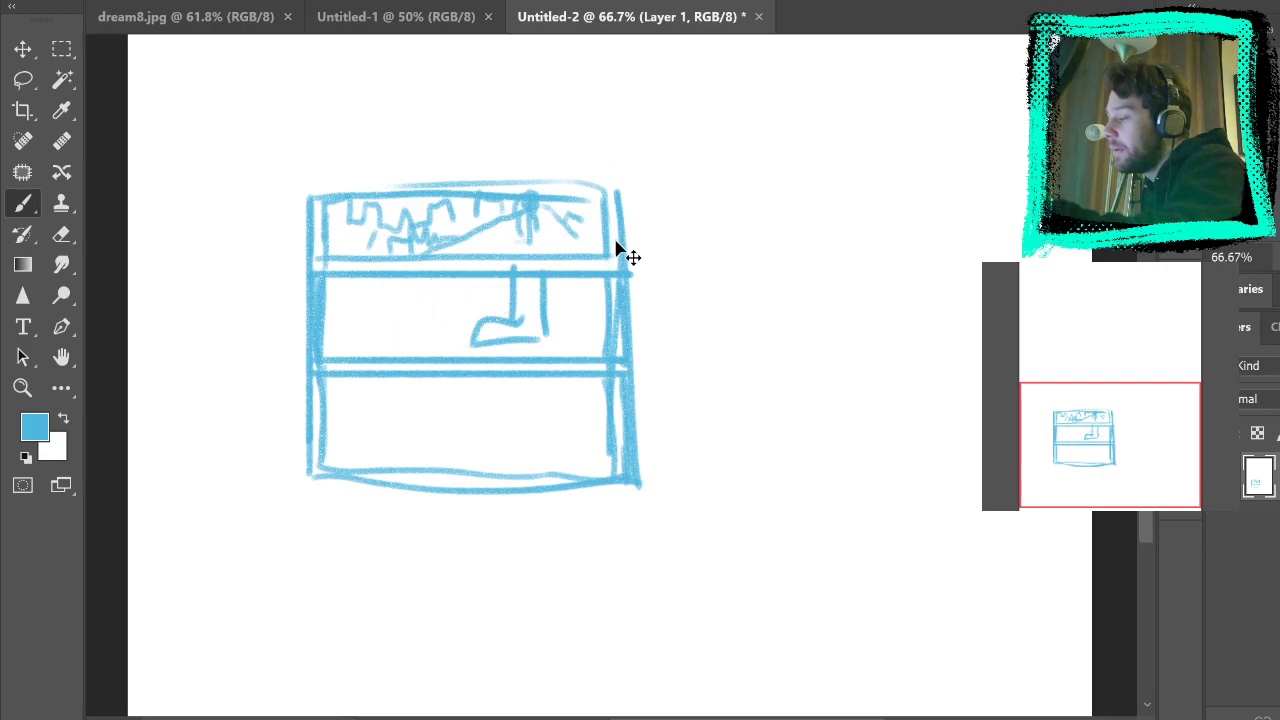
# Step: Redraw the boot nearer the right border of the middle panel, with its toe pointing left
pyautogui.moveTo(531, 277)
pyautogui.mouseDown()
pyautogui.moveTo(531, 308)
pyautogui.moveTo(508, 327)
pyautogui.moveTo(583, 334)
pyautogui.mouseUp()
pyautogui.moveTo(577, 277)
pyautogui.mouseDown()
pyautogui.moveTo(578, 331)
pyautogui.moveTo(516, 300)
pyautogui.moveTo(515, 343)
pyautogui.mouseUp()
pyautogui.moveTo(513, 312)
pyautogui.mouseDown()
pyautogui.moveTo(540, 304)
pyautogui.moveTo(568, 337)
pyautogui.mouseUp()
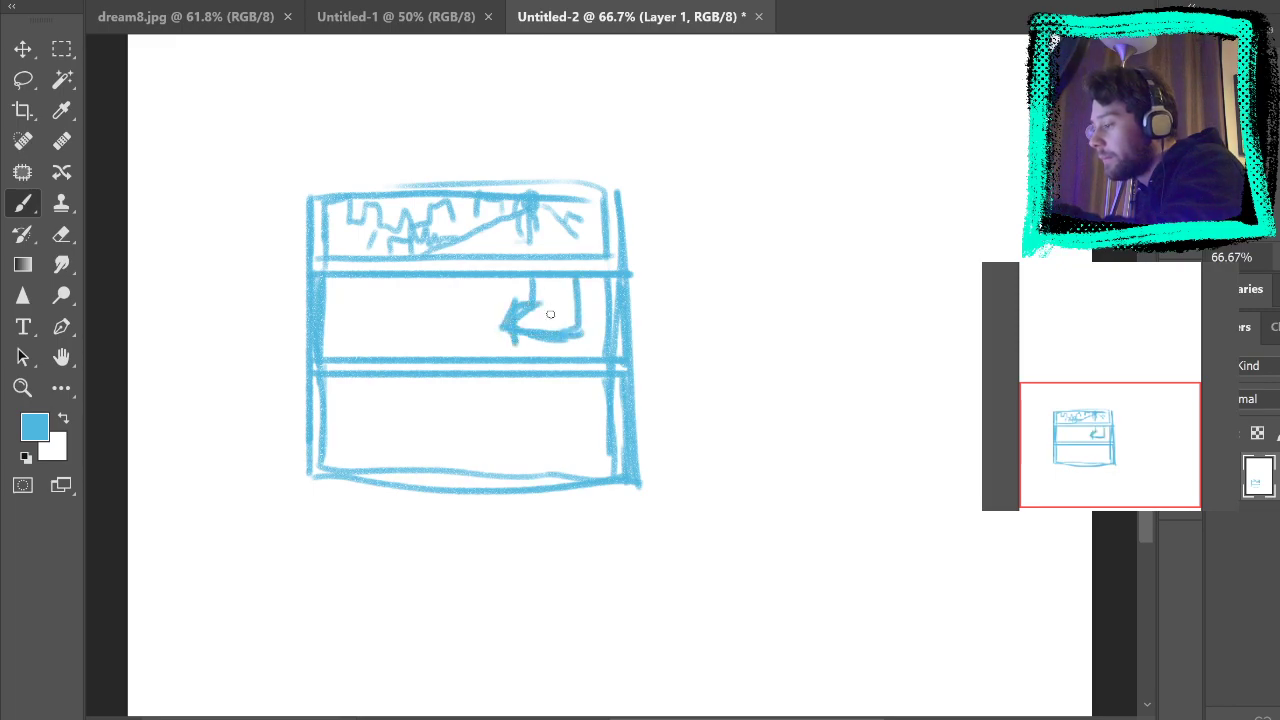
# Step: Sketch a small seated figure in the middle panel and a round speech balloon with its tail pointing at the boot
pyautogui.moveTo(389, 307)
pyautogui.mouseDown()
pyautogui.moveTo(381, 295)
pyautogui.moveTo(380, 313)
pyautogui.mouseUp()
pyautogui.moveTo(449, 289)
pyautogui.mouseDown()
pyautogui.moveTo(467, 301)
pyautogui.moveTo(505, 285)
pyautogui.mouseUp()
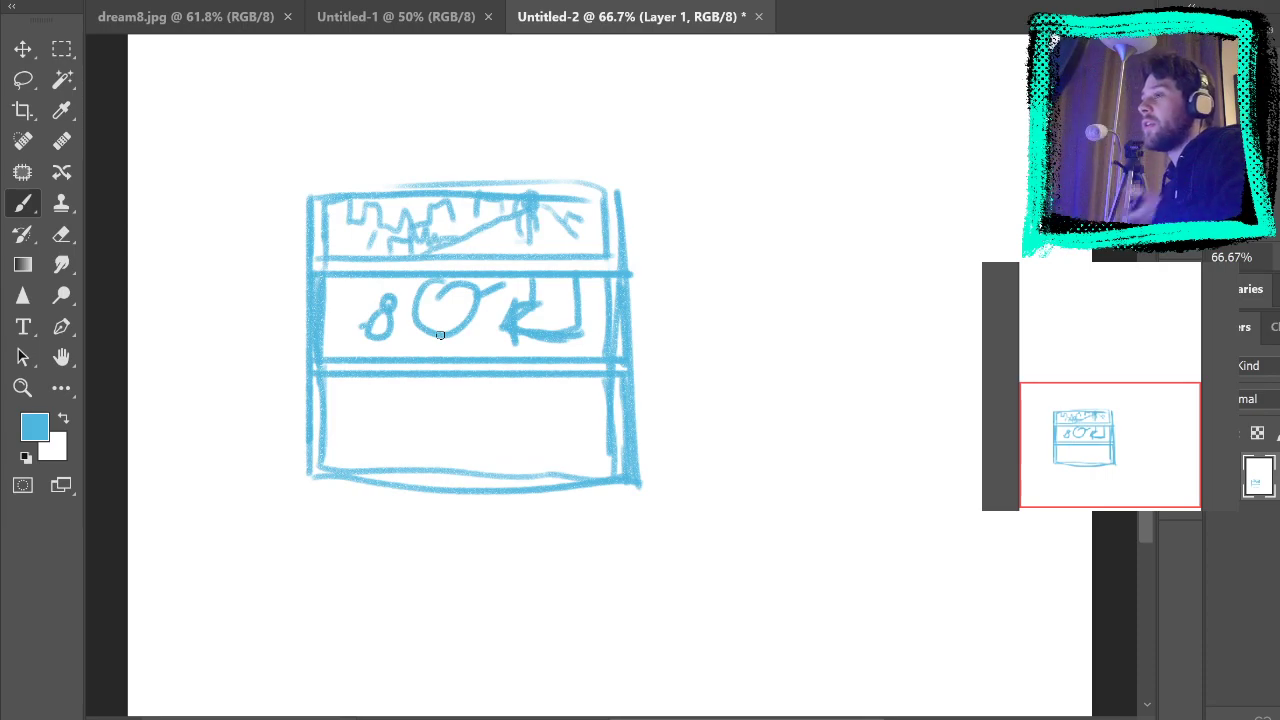
# Step: Try a standing figure with spread legs and a crouching figure in the bottom panel, and undo both
pyautogui.moveTo(484, 434)
pyautogui.mouseDown()
pyautogui.moveTo(473, 406)
pyautogui.moveTo(510, 434)
pyautogui.moveTo(506, 418)
pyautogui.moveTo(484, 415)
pyautogui.moveTo(484, 461)
pyautogui.moveTo(513, 437)
pyautogui.moveTo(527, 456)
pyautogui.moveTo(469, 441)
pyautogui.moveTo(464, 452)
pyautogui.moveTo(529, 448)
pyautogui.mouseUp()
pyautogui.moveTo(385, 468)
pyautogui.mouseDown()
pyautogui.moveTo(407, 416)
pyautogui.moveTo(444, 468)
pyautogui.moveTo(412, 411)
pyautogui.moveTo(420, 387)
pyautogui.moveTo(415, 401)
pyautogui.moveTo(451, 399)
pyautogui.moveTo(448, 424)
pyautogui.moveTo(462, 397)
pyautogui.mouseUp()
pyautogui.hotkey('ctrl', 'z')
pyautogui.hotkey('ctrl', 'z')
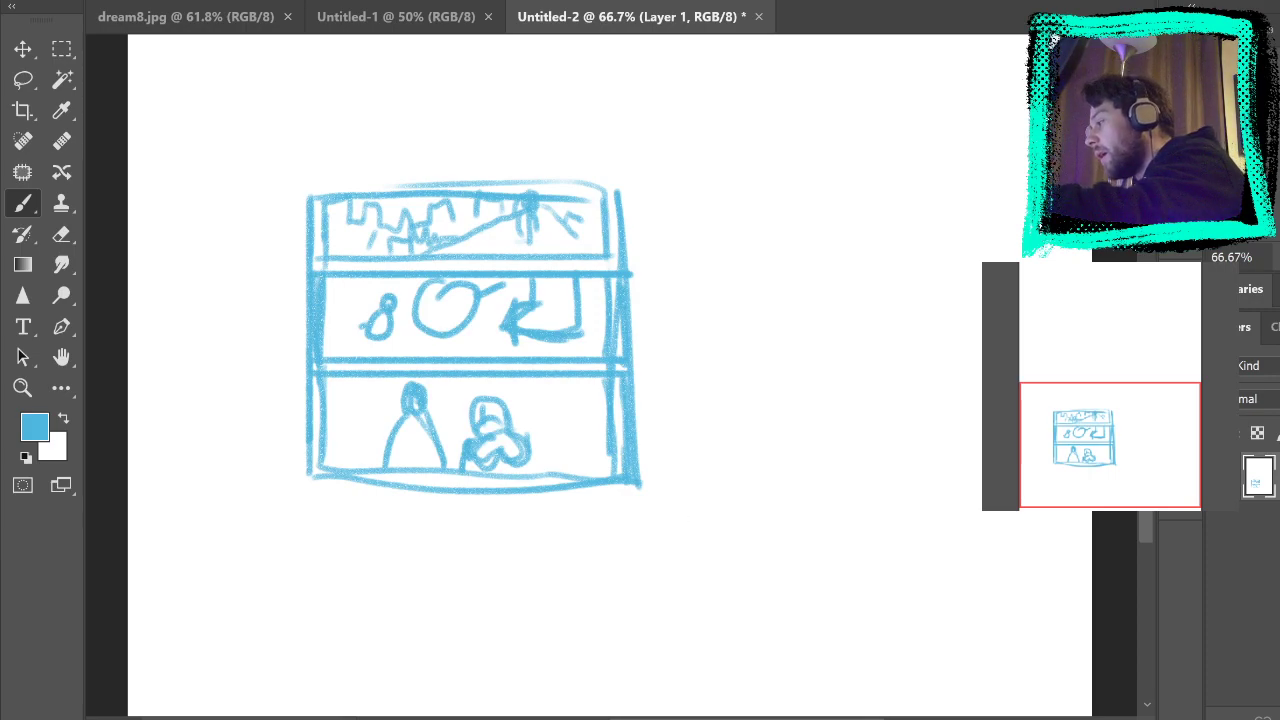
pyautogui.hotkey('ctrl', 'z')
pyautogui.hotkey('ctrl', 'z')
pyautogui.hotkey('ctrl', 'z')
pyautogui.hotkey('ctrl', 'z')
pyautogui.hotkey('ctrl', 'z')
pyautogui.hotkey('ctrl', 'z')
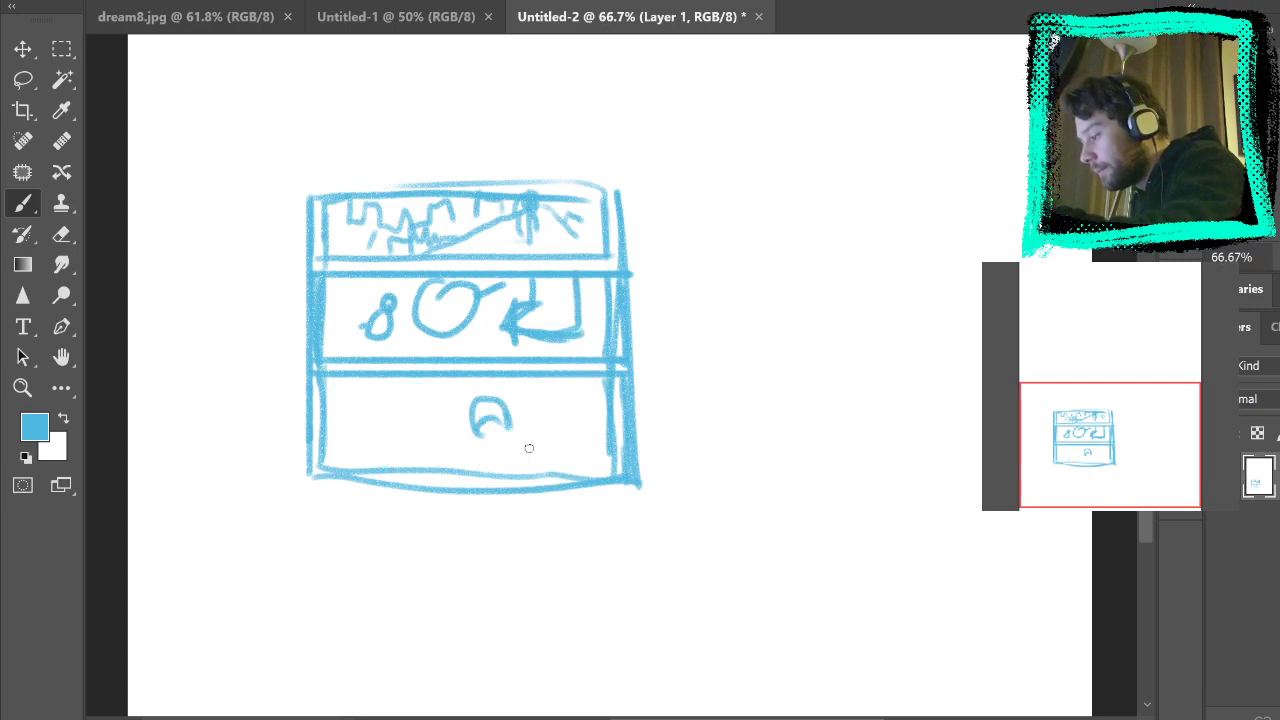
pyautogui.hotkey('ctrl', 'z')
pyautogui.hotkey('ctrl', 'z')
# Step: Sketch a figure with a rounded head and curved shoulders in the right half of the bottom panel
pyautogui.moveTo(503, 436); pyautogui.dragTo(544, 437)
pyautogui.moveTo(509, 398); pyautogui.dragTo(517, 429)
pyautogui.moveTo(510, 399)
pyautogui.mouseDown()
pyautogui.moveTo(520, 444)
pyautogui.moveTo(493, 465)
pyautogui.moveTo(569, 461)
pyautogui.mouseUp()
# Step: Sketch a large leaning figure in the left half of the bottom panel, with an arm reaching toward the other figure
pyautogui.moveTo(349, 457); pyautogui.dragTo(405, 385)
pyautogui.moveTo(406, 388); pyautogui.dragTo(418, 462)
pyautogui.moveTo(404, 410)
pyautogui.mouseDown()
pyautogui.moveTo(408, 385)
pyautogui.moveTo(358, 430)
pyautogui.mouseUp()
pyautogui.moveTo(372, 420)
pyautogui.mouseDown()
pyautogui.moveTo(413, 414)
pyautogui.moveTo(418, 463)
pyautogui.mouseUp()
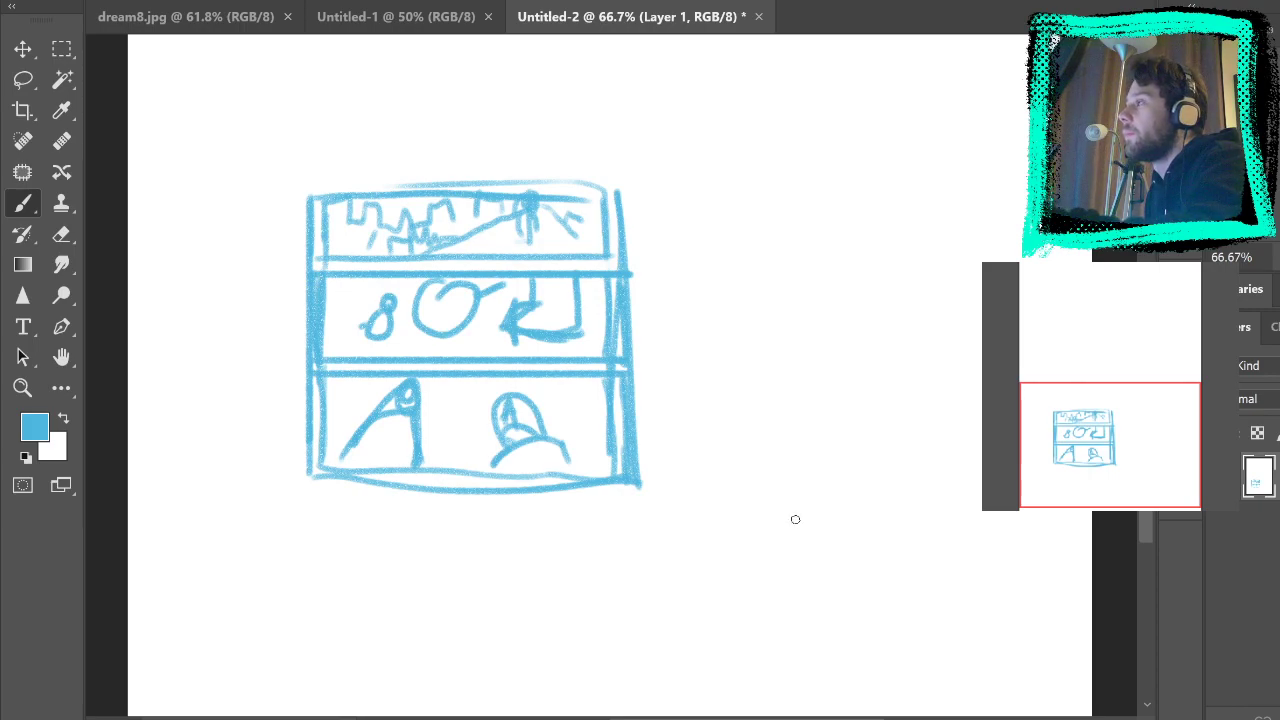
pyautogui.moveTo(425, 398)
pyautogui.mouseDown()
pyautogui.moveTo(458, 403)
pyautogui.moveTo(478, 435)
pyautogui.mouseUp()
pyautogui.moveTo(422, 380); pyautogui.dragTo(458, 410)
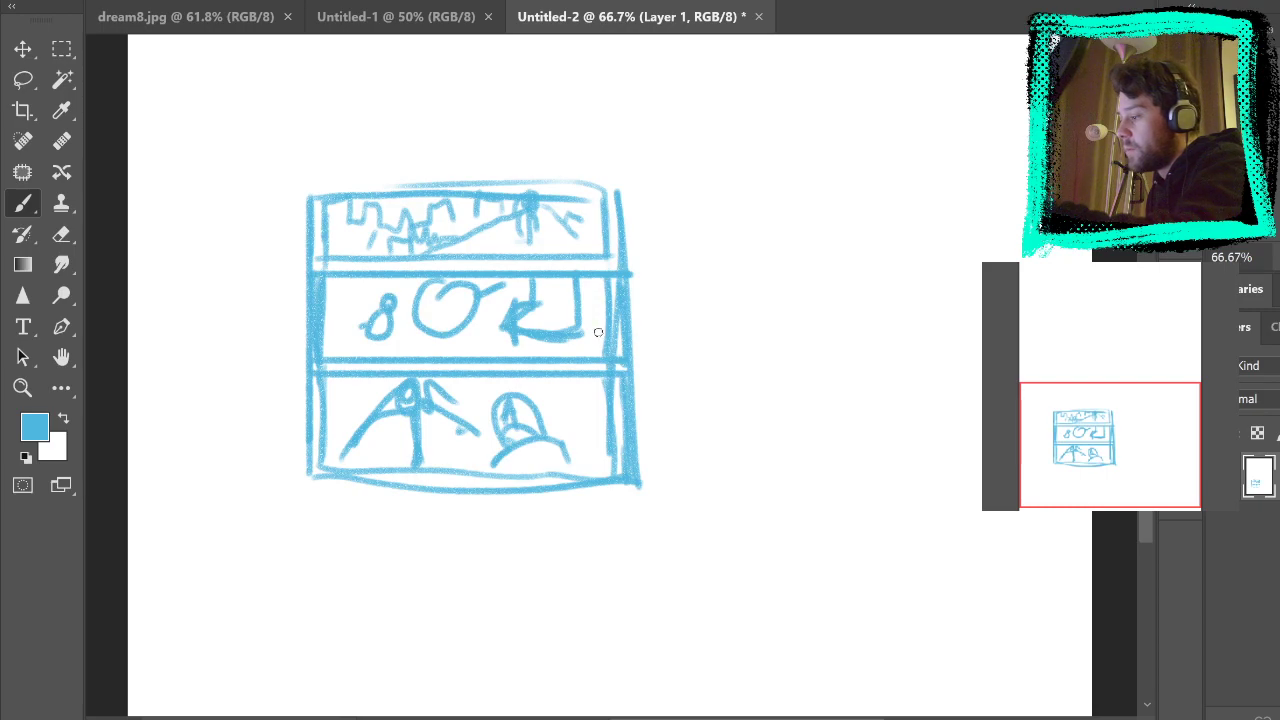
# Step: Circle the elements along the right side of all three panels with one tall oval, and undo it
pyautogui.moveTo(543, 173)
pyautogui.mouseDown()
pyautogui.moveTo(508, 271)
pyautogui.moveTo(592, 375)
pyautogui.moveTo(495, 400)
pyautogui.mouseUp()
pyautogui.moveTo(380, 148)
pyautogui.mouseDown()
pyautogui.moveTo(362, 260)
pyautogui.moveTo(375, 152)
pyautogui.mouseUp()
pyautogui.hotkey('ctrl', 'z')
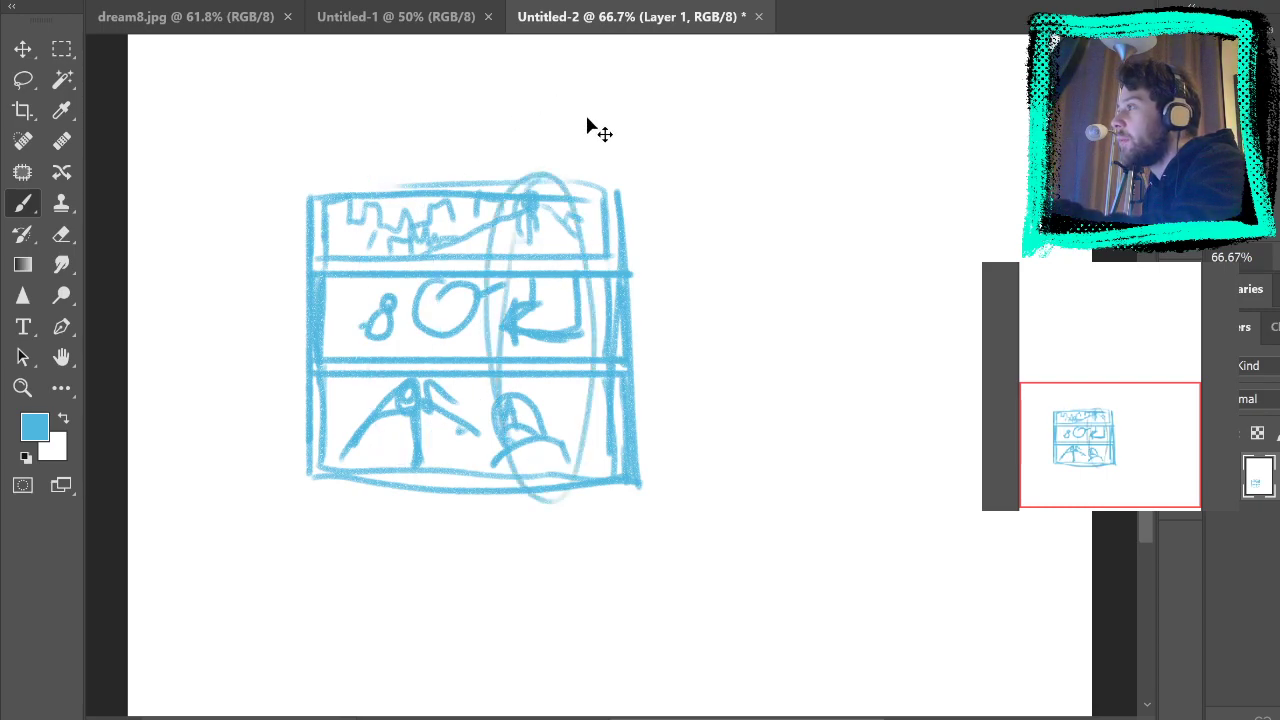
pyautogui.hotkey('ctrl', 'z')
# Step: Mark single elements across the three panels with temporary strokes to trace the reading flow, undoing each mark
pyautogui.moveTo(515, 205); pyautogui.dragTo(541, 252)
pyautogui.hotkey('ctrl', 'z')
pyautogui.moveTo(386, 162)
pyautogui.mouseDown()
pyautogui.moveTo(370, 198)
pyautogui.moveTo(387, 165)
pyautogui.mouseUp()
pyautogui.hotkey('ctrl', 'z')
pyautogui.moveTo(386, 280); pyautogui.dragTo(382, 270)
pyautogui.moveTo(532, 246); pyautogui.dragTo(540, 243)
pyautogui.hotkey('ctrl', 'z')
pyautogui.hotkey('ctrl', 'z')
pyautogui.moveTo(389, 340)
pyautogui.mouseDown()
pyautogui.moveTo(351, 388)
pyautogui.moveTo(376, 345)
pyautogui.mouseUp()
pyautogui.hotkey('ctrl', 'z')
pyautogui.moveTo(490, 410)
pyautogui.mouseDown()
pyautogui.moveTo(562, 452)
pyautogui.moveTo(488, 412)
pyautogui.mouseUp()
pyautogui.hotkey('ctrl', 'z')
pyautogui.moveTo(390, 103); pyautogui.dragTo(362, 215)
pyautogui.hotkey('ctrl', 'z')
pyautogui.moveTo(520, 232)
pyautogui.mouseDown()
pyautogui.moveTo(537, 469)
pyautogui.moveTo(512, 228)
pyautogui.mouseUp()
pyautogui.moveTo(341, 300); pyautogui.dragTo(410, 275)
pyautogui.hotkey('ctrl', 'z')
pyautogui.hotkey('ctrl', 'z')
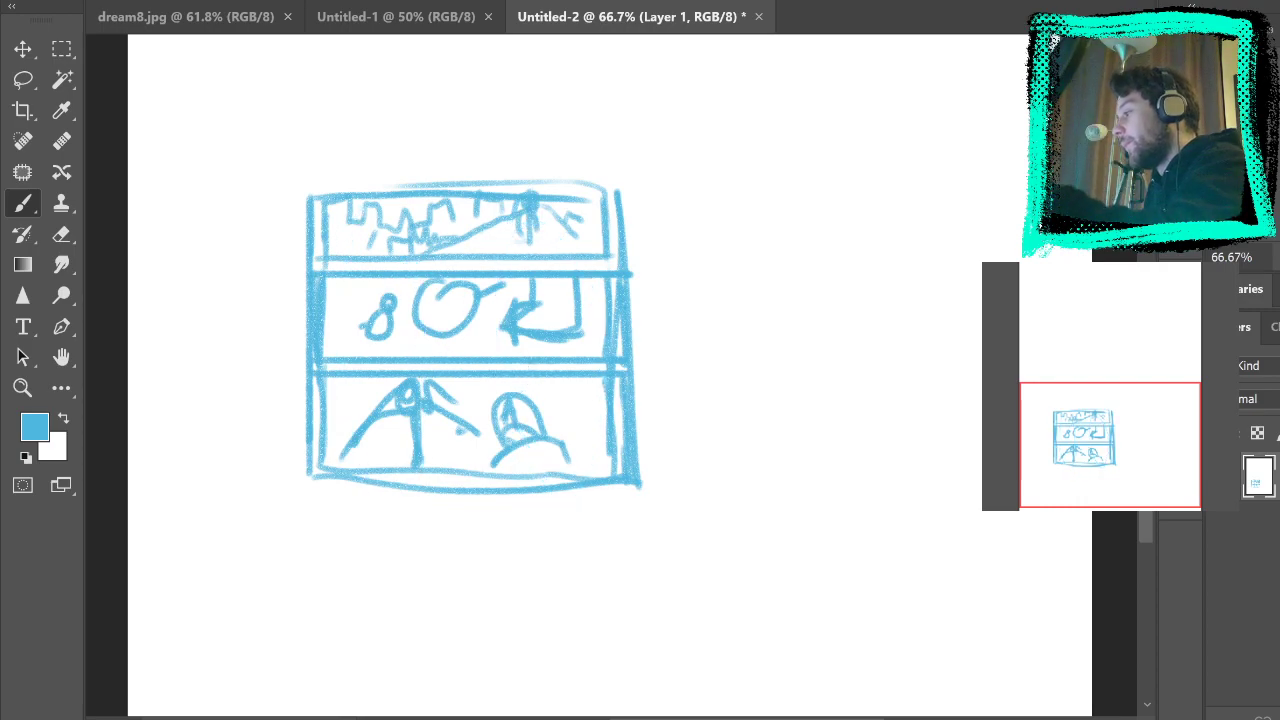
# Step: Switch to the blank Untitled-1 document and show its rulers
pyautogui.click(445, 16)
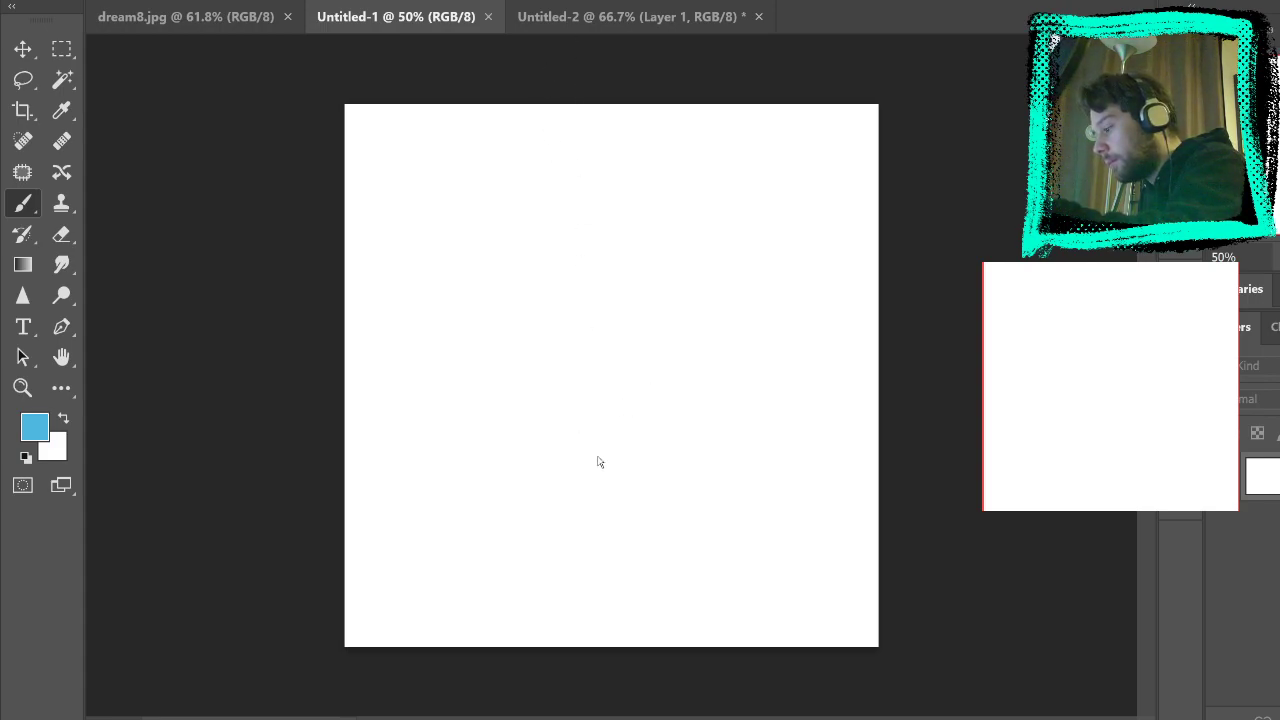
pyautogui.hotkey('ctrl', 'r')
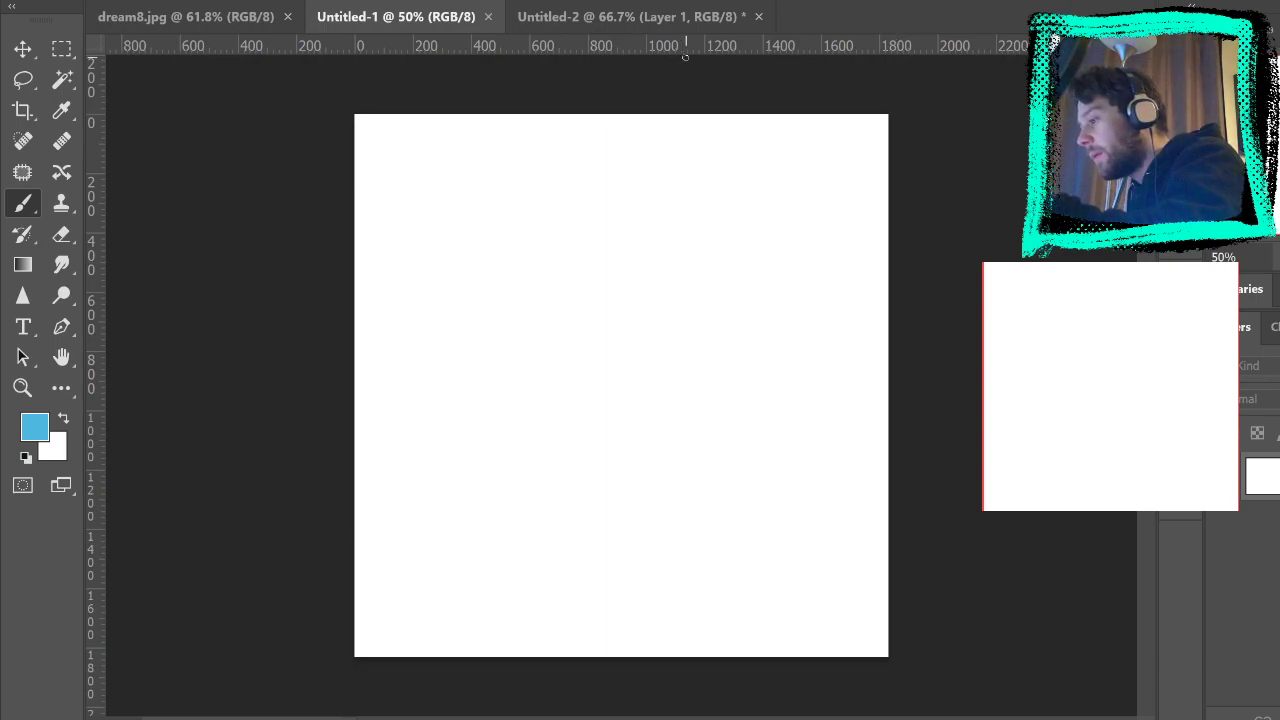
pyautogui.click(740, 71)
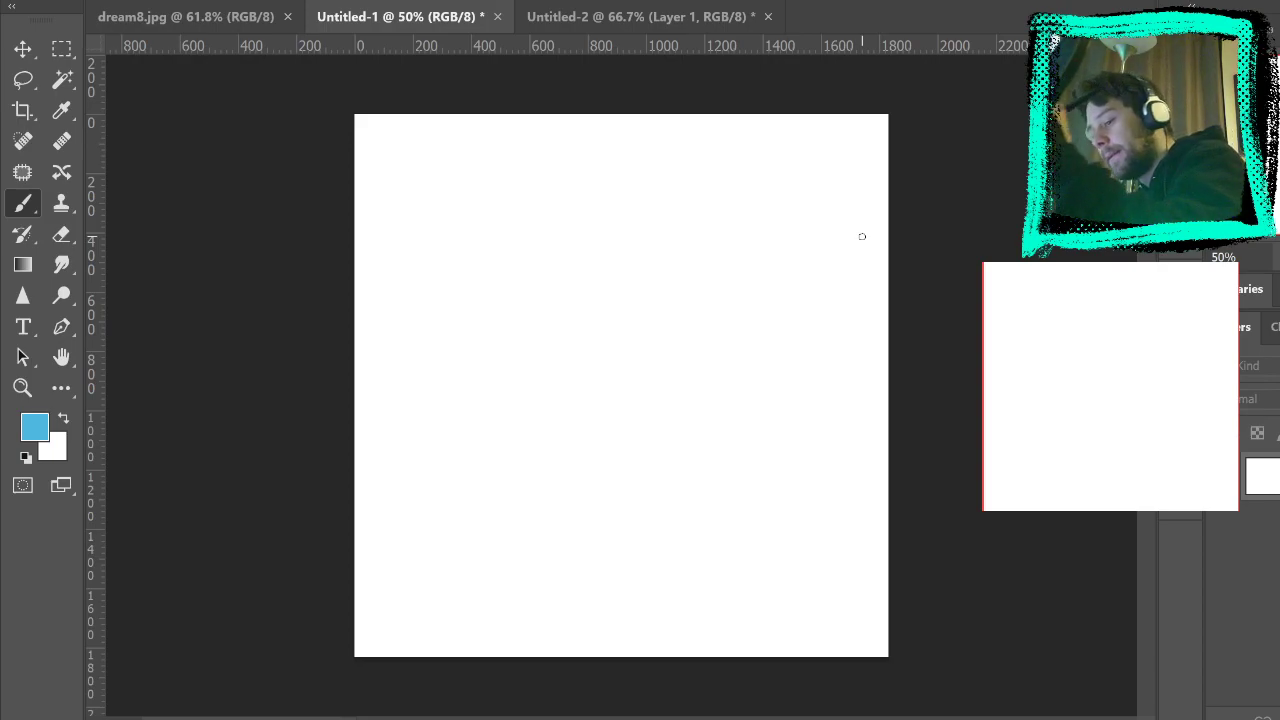
# Step: In dream8.jpg, select a rectangle over the left panel's upper part, try a Paint Bucket fill and undo it
pyautogui.click(228, 13)
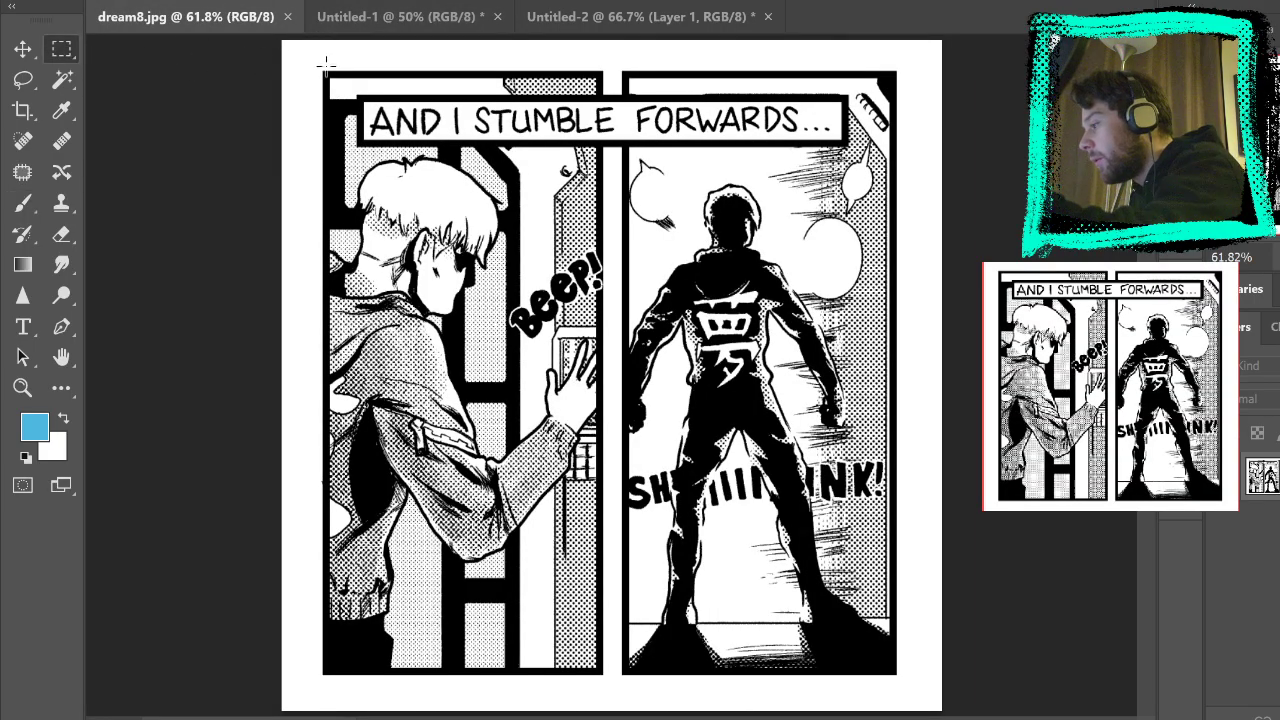
pyautogui.moveTo(323, 68); pyautogui.dragTo(575, 288)
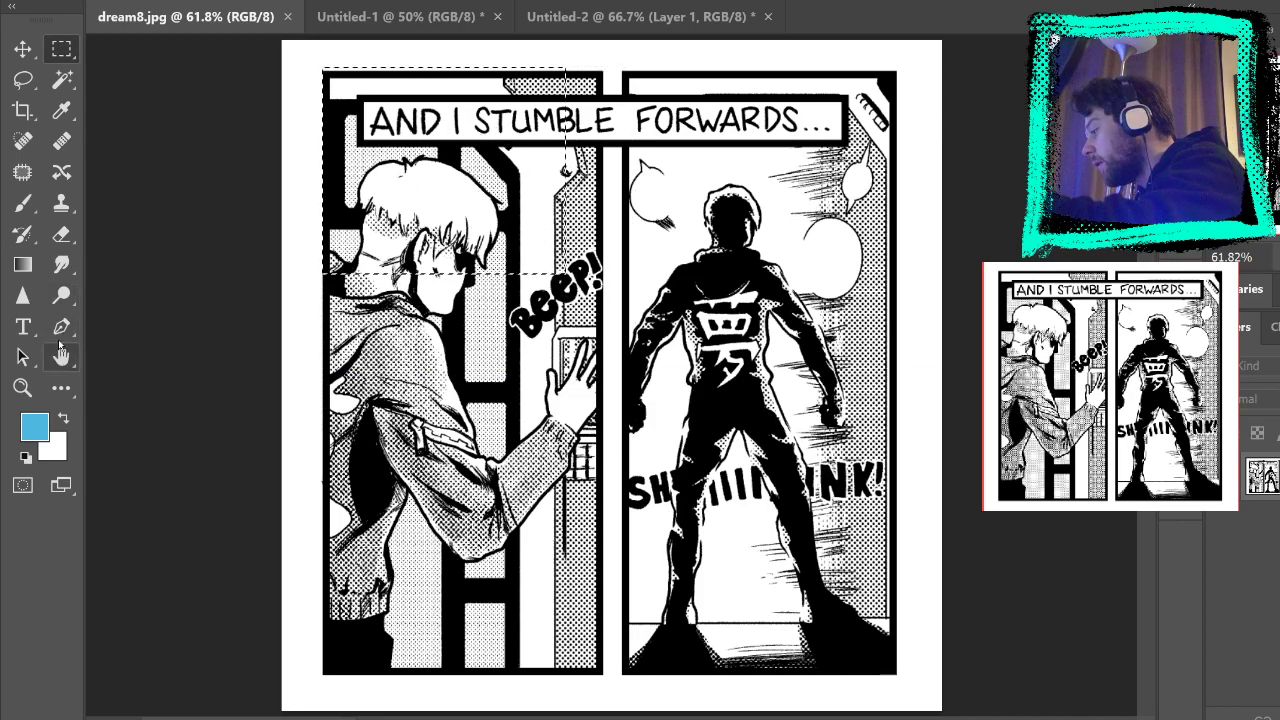
pyautogui.click(67, 389)
pyautogui.click(466, 190)
pyautogui.hotkey('ctrl', 'z')
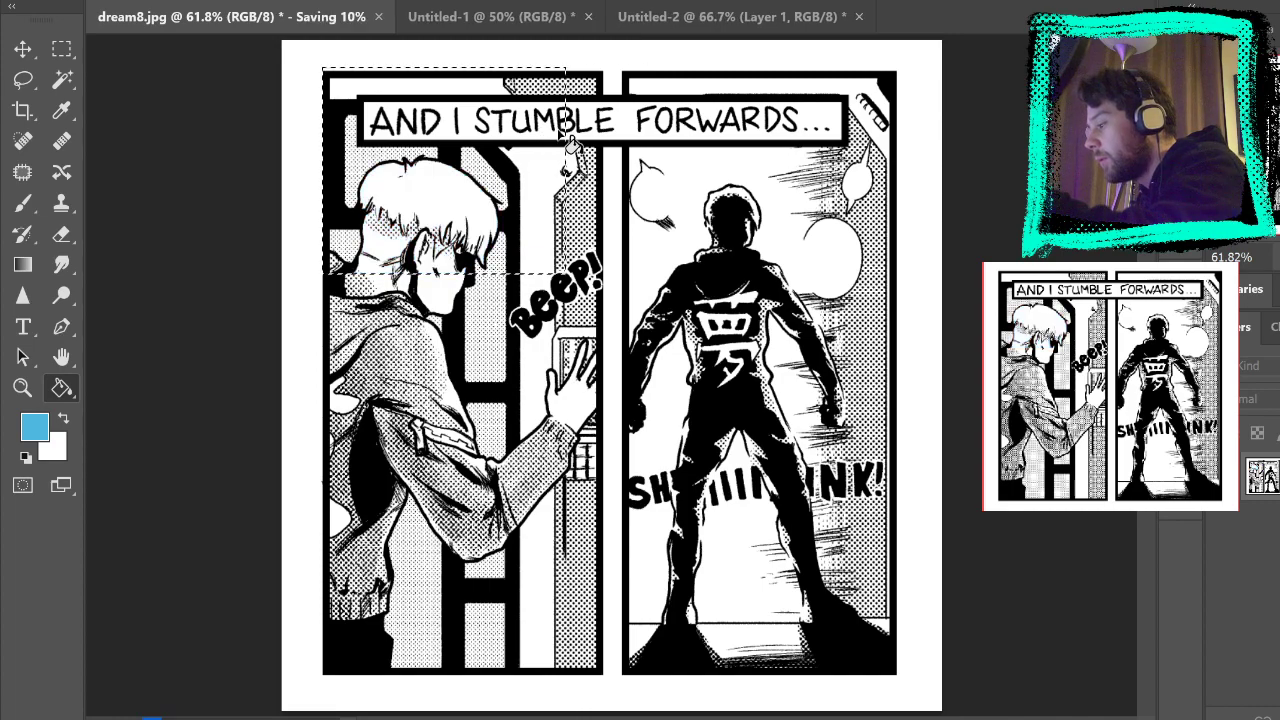
# Step: Fill the rectangle with blue on a new layer, clear its inside to leave a thin frame, and deselect
pyautogui.hotkey('ctrl', 'shift', 'alt', 'n')
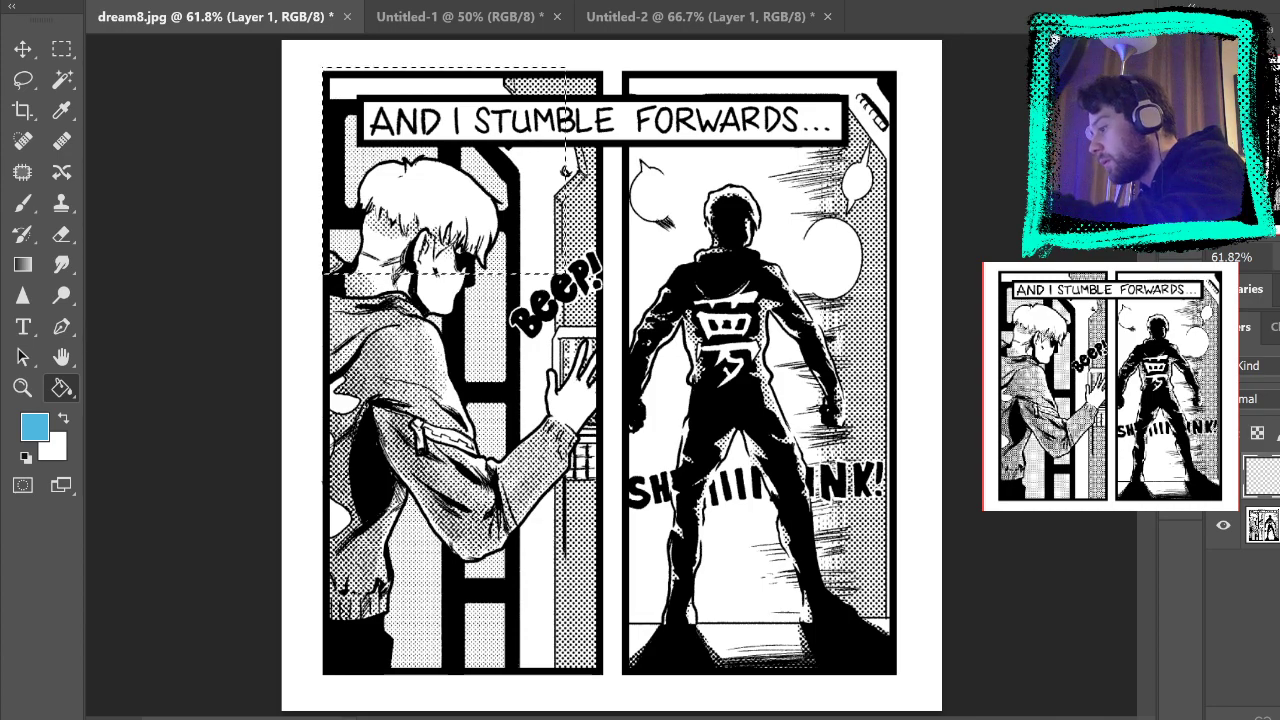
pyautogui.click(537, 217)
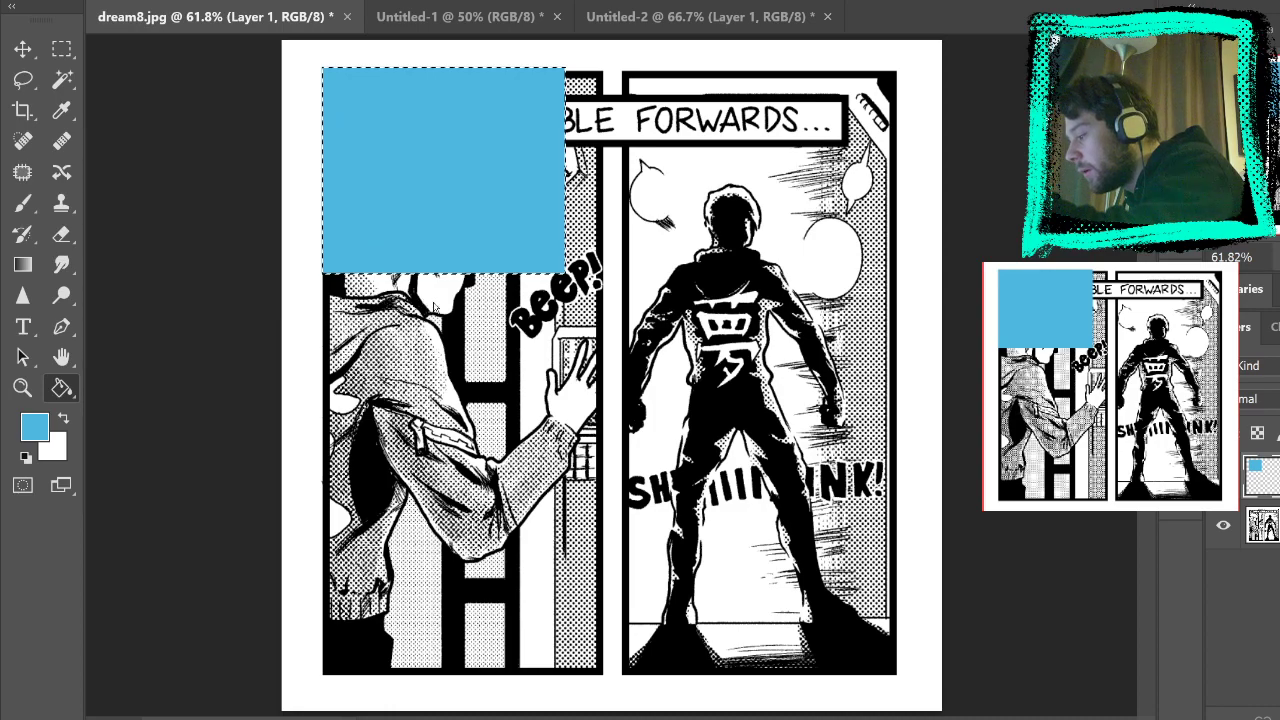
pyautogui.press('Return')
pyautogui.press('Delete')
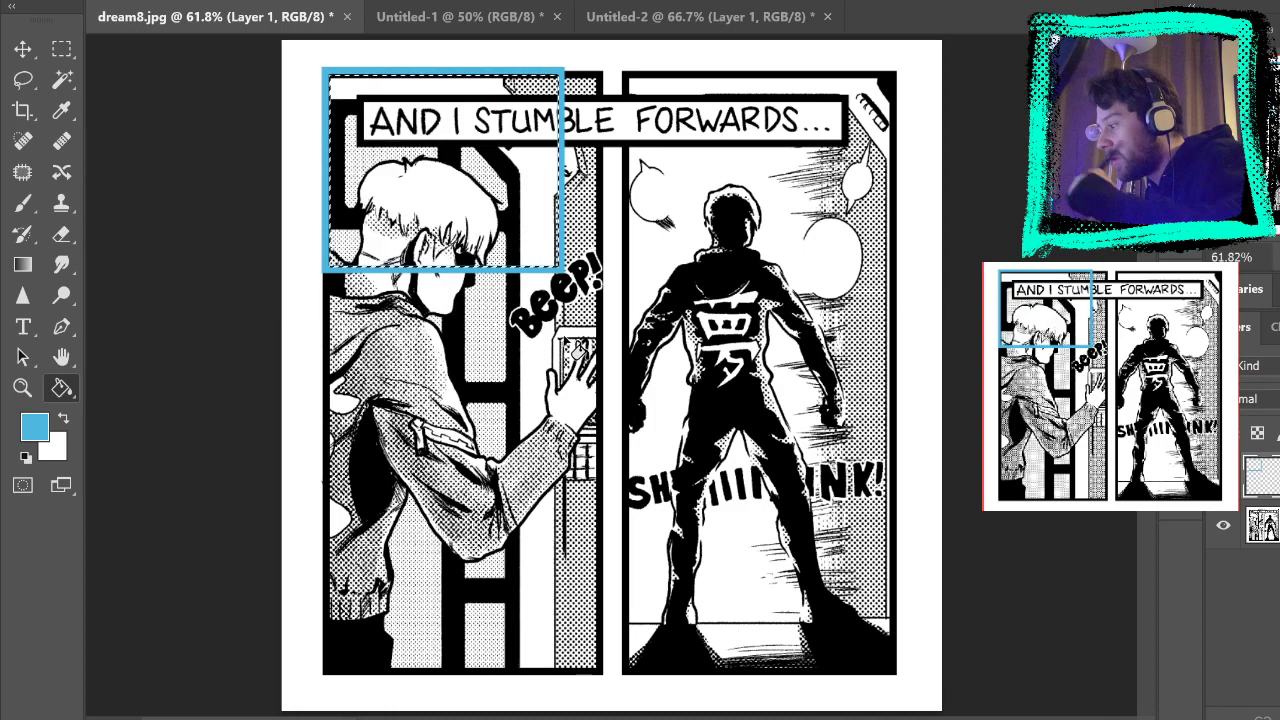
pyautogui.press('m')
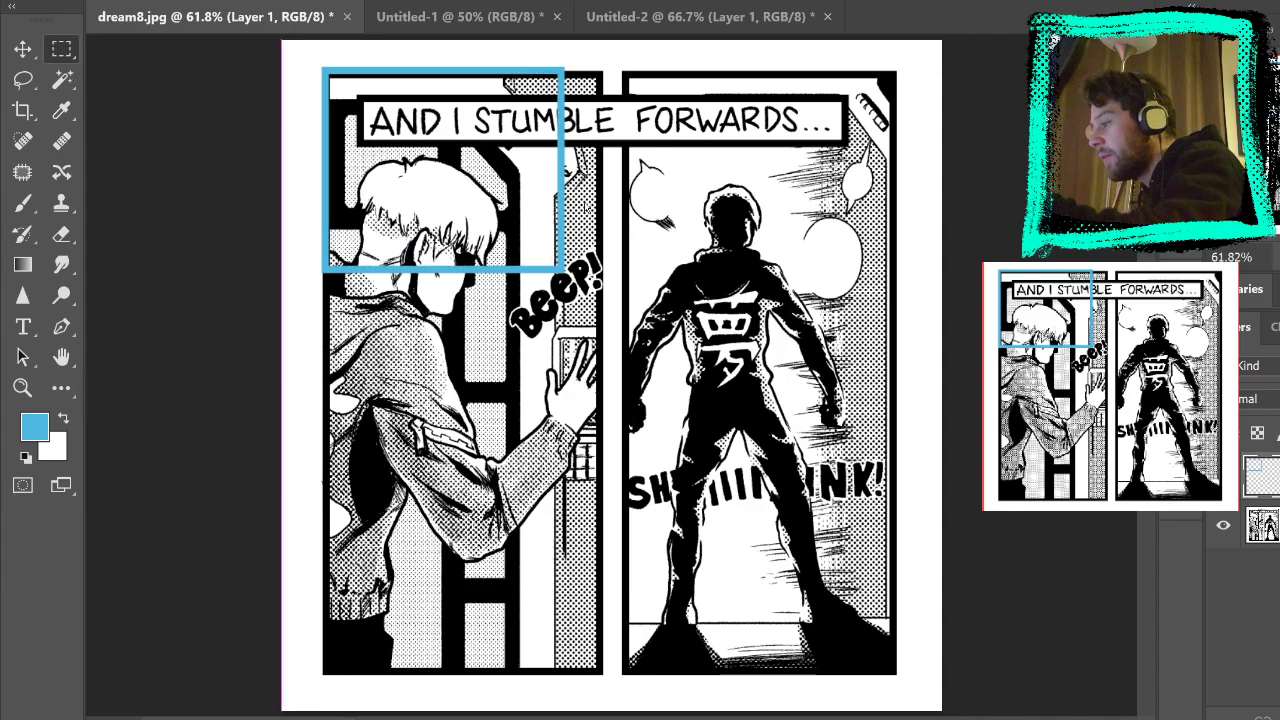
pyautogui.moveTo(628, 235); pyautogui.dragTo(602, 258)
pyautogui.hotkey('ctrl', 'd')
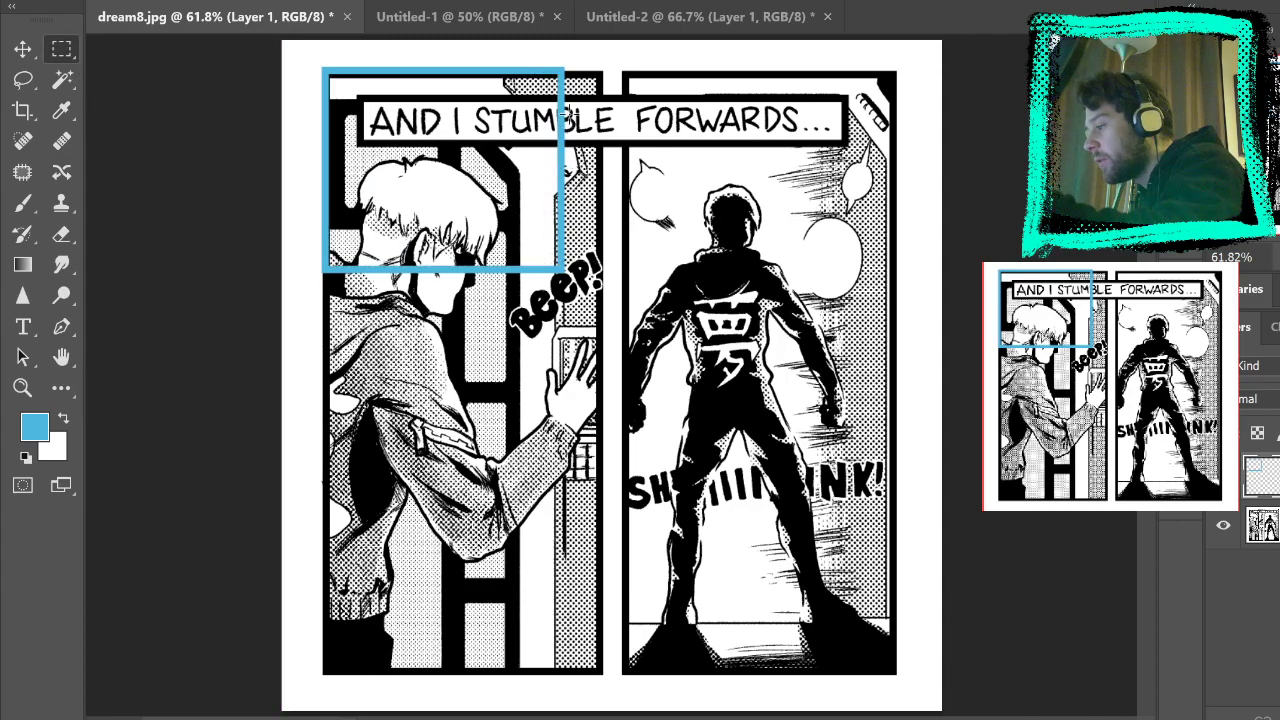
# Step: Align the blue frame with the left panel's upper-left corner using Move, and remove the frame's layer
pyautogui.press('v')
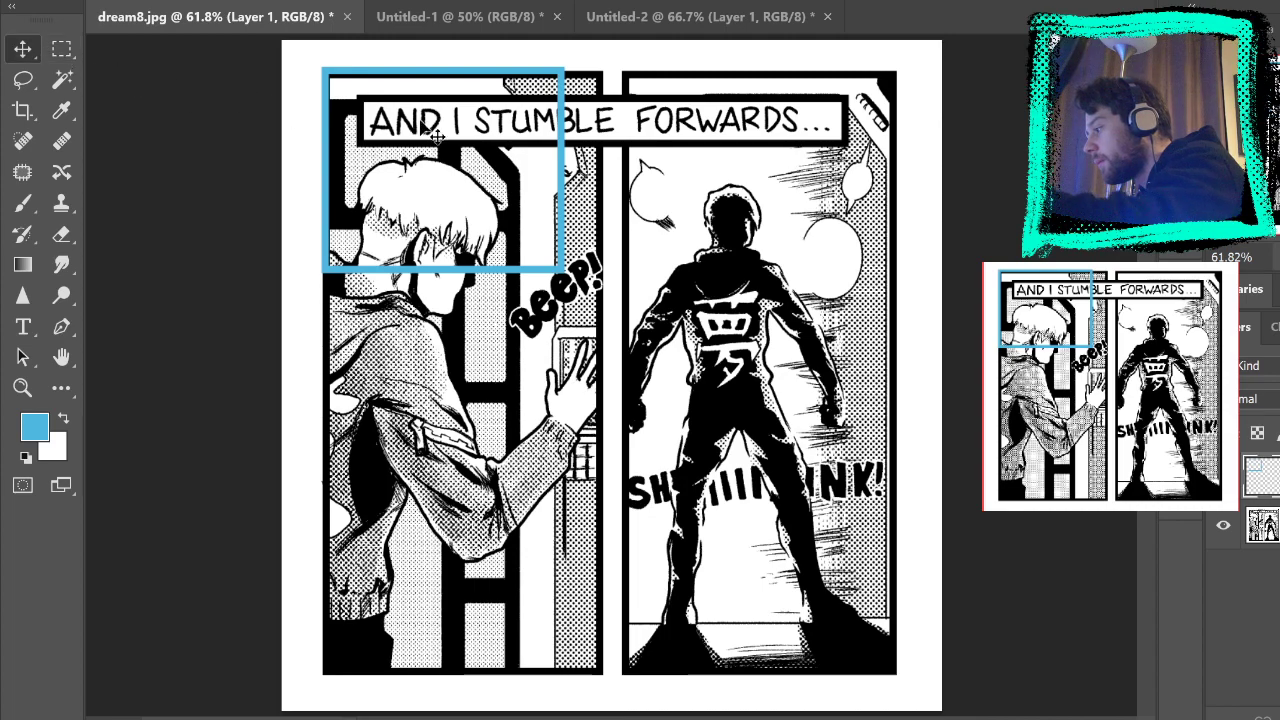
pyautogui.moveTo(427, 72)
pyautogui.mouseDown()
pyautogui.moveTo(525, 228)
pyautogui.moveTo(465, 93)
pyautogui.moveTo(424, 82)
pyautogui.mouseUp()
pyautogui.press('Up')
pyautogui.press('Up')
pyautogui.press('Up')
pyautogui.press('Up')
pyautogui.press('Up')
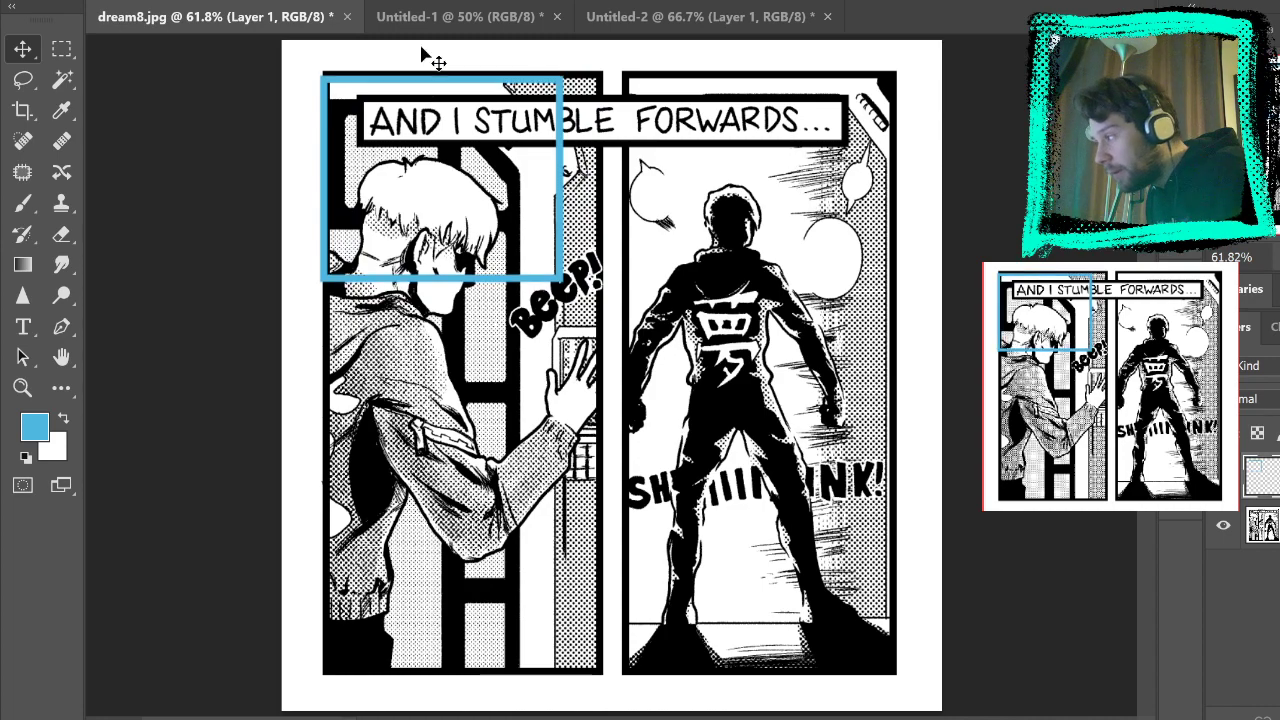
pyautogui.press('Right')
pyautogui.press('Right')
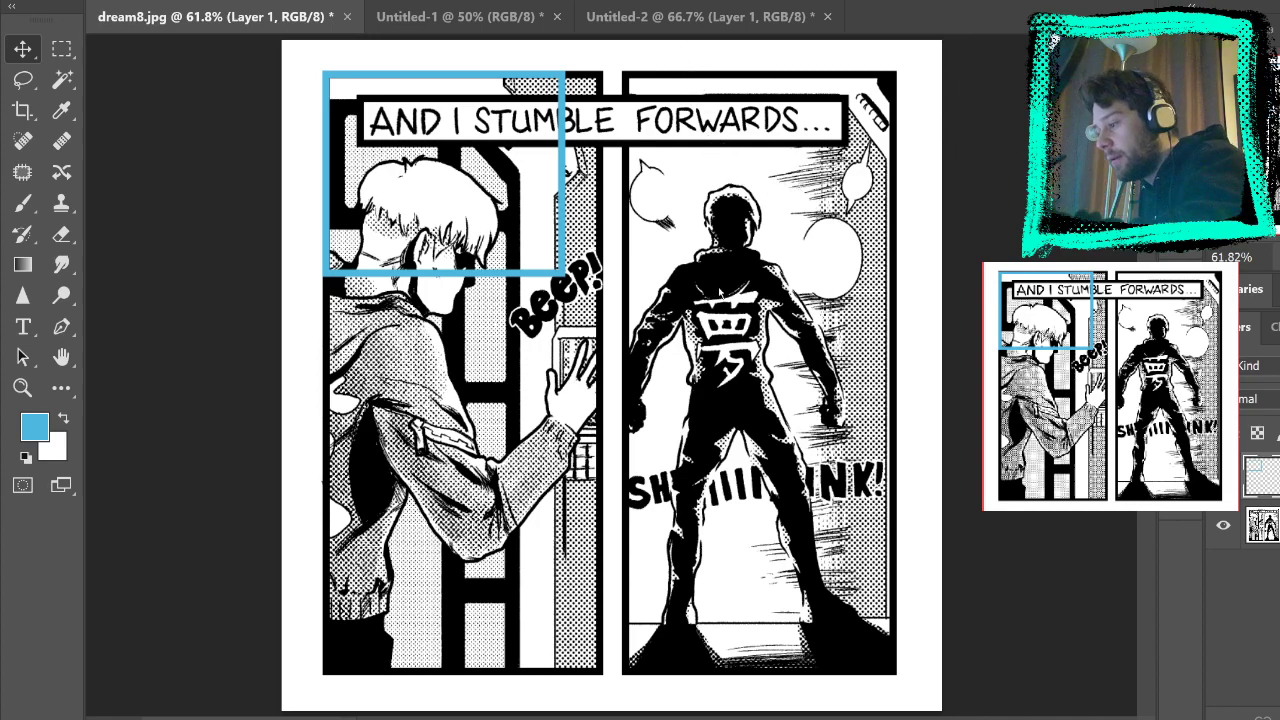
pyautogui.hotkey('ctrl', 'e')
# Step: Show the rulers in dream8.jpg, place a vertical guide on the left panel's outer border, and fit the page in view
pyautogui.click(689, 16)
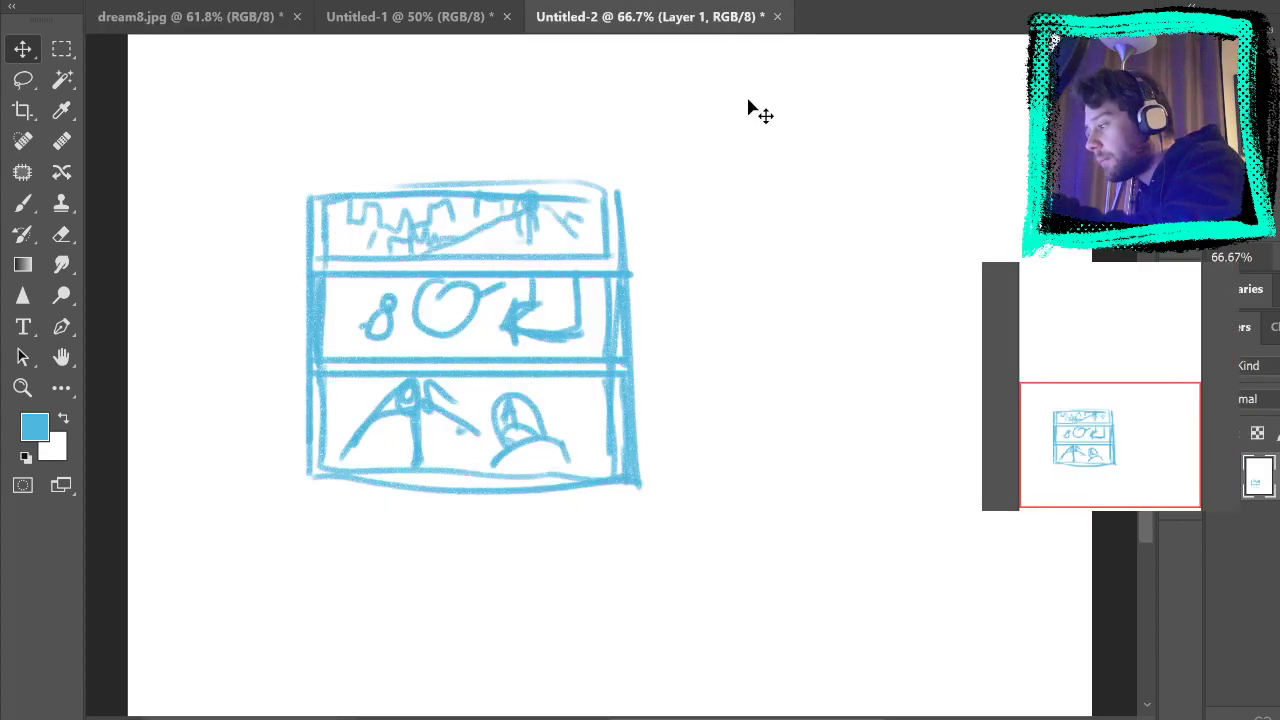
pyautogui.click(481, 17)
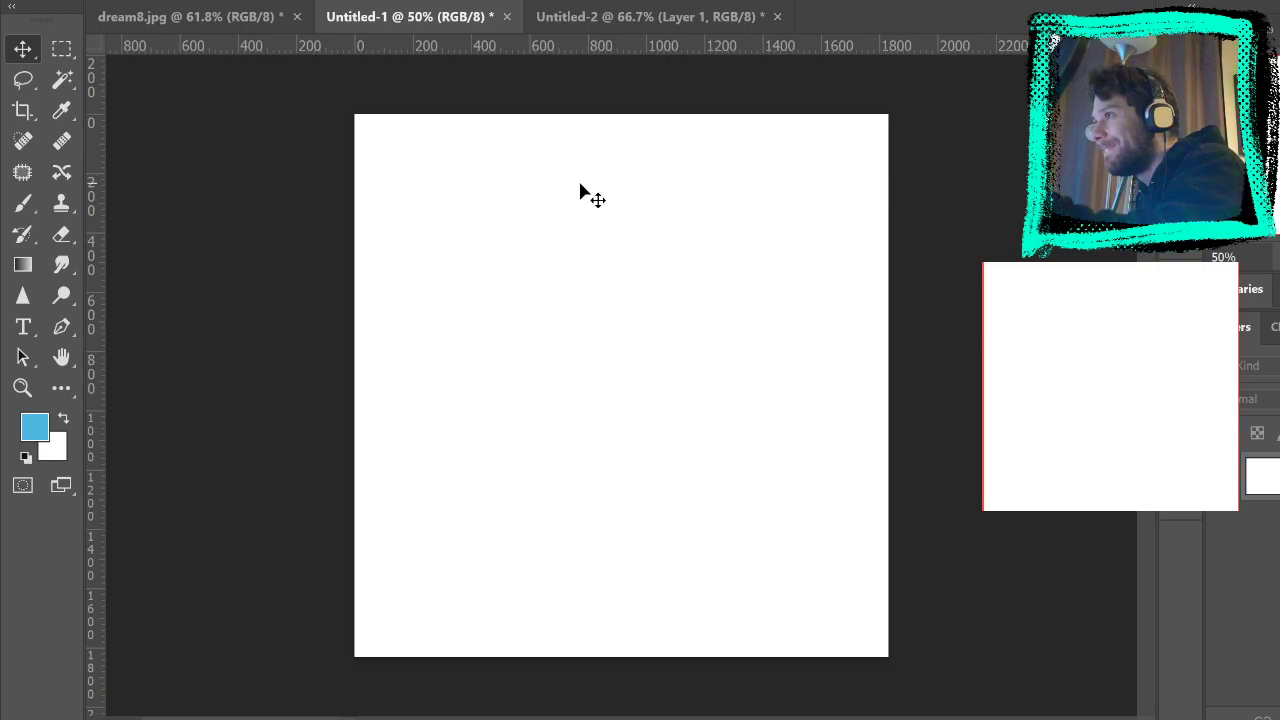
pyautogui.click(268, 20)
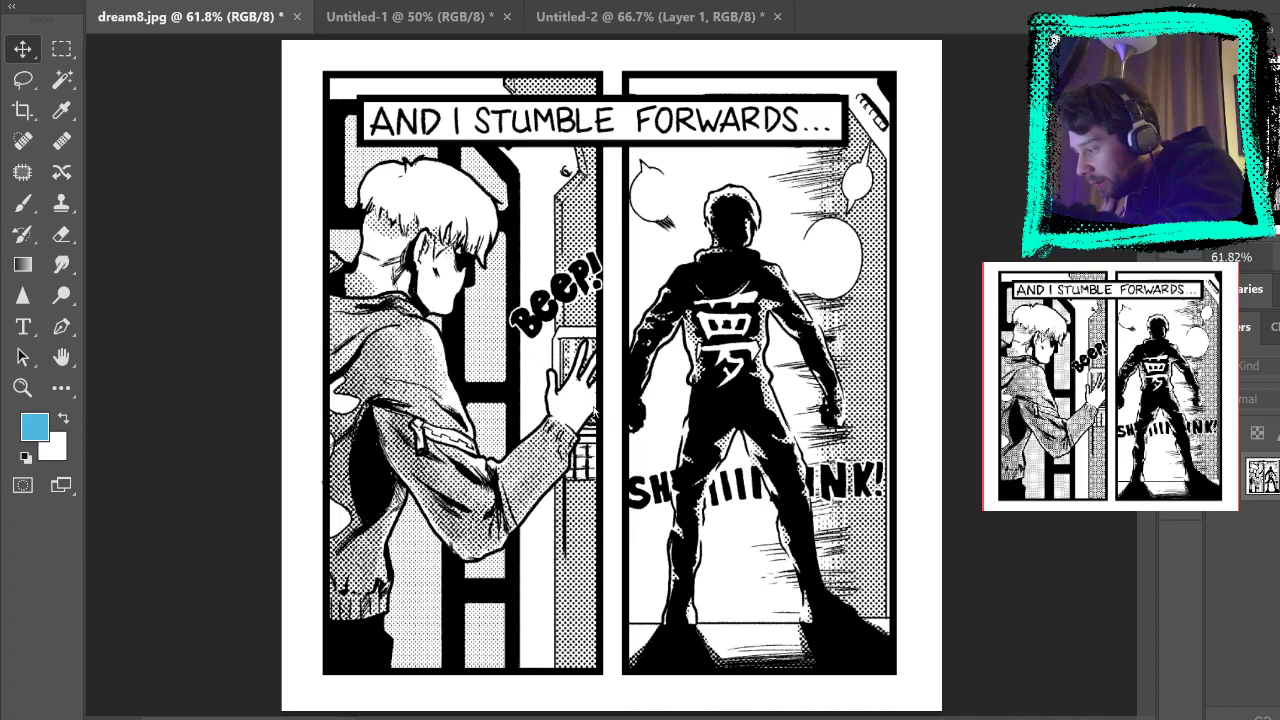
pyautogui.hotkey('ctrl', 'r')
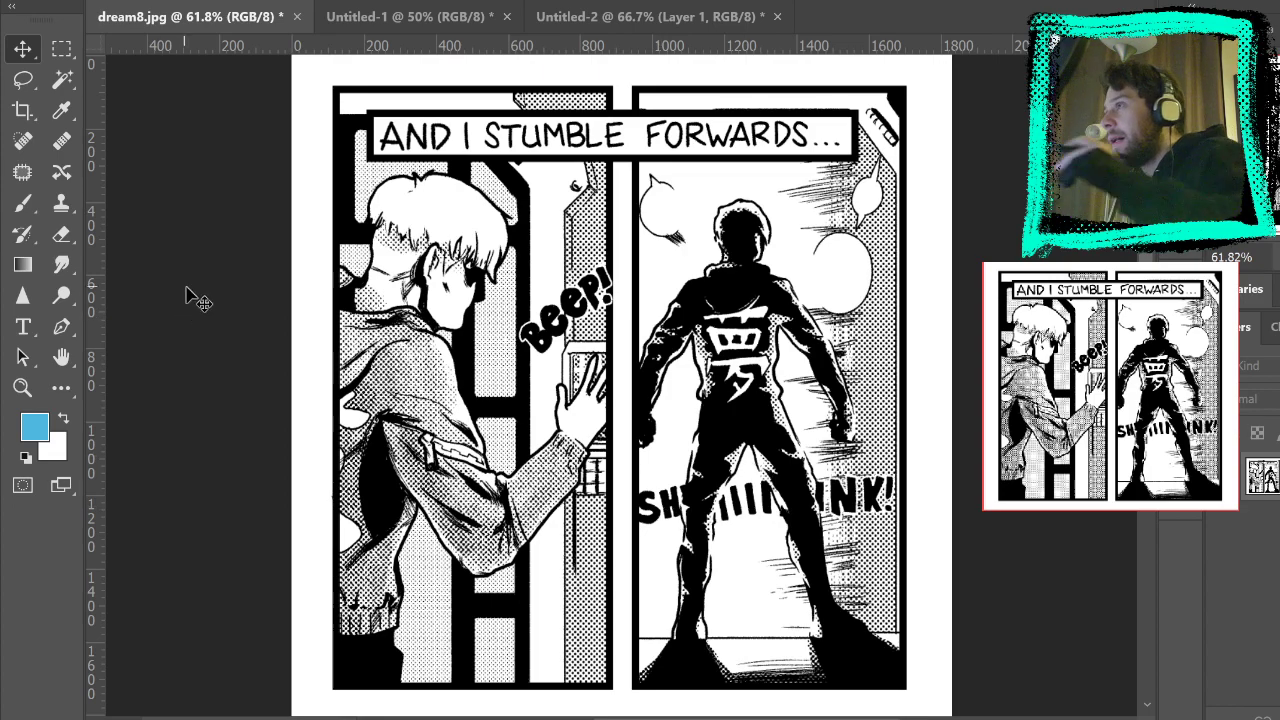
pyautogui.moveTo(92, 414); pyautogui.dragTo(333, 367)
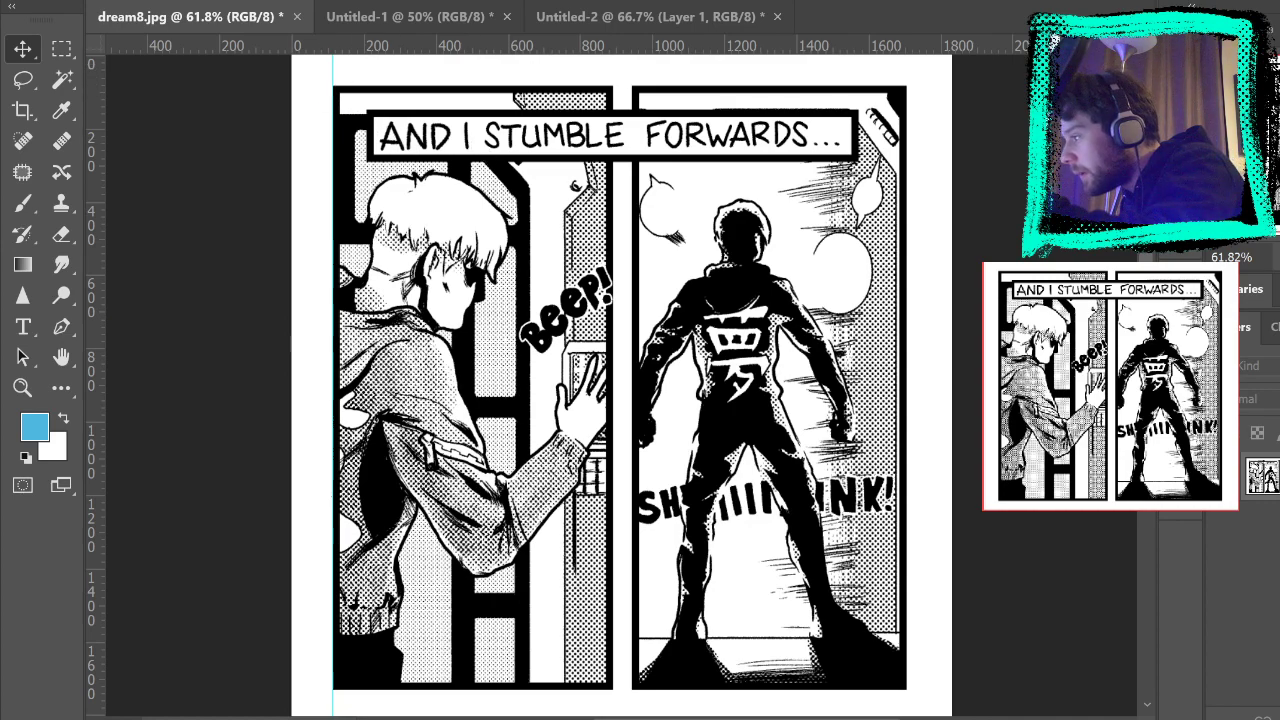
pyautogui.hotkey('ctrl', '0')
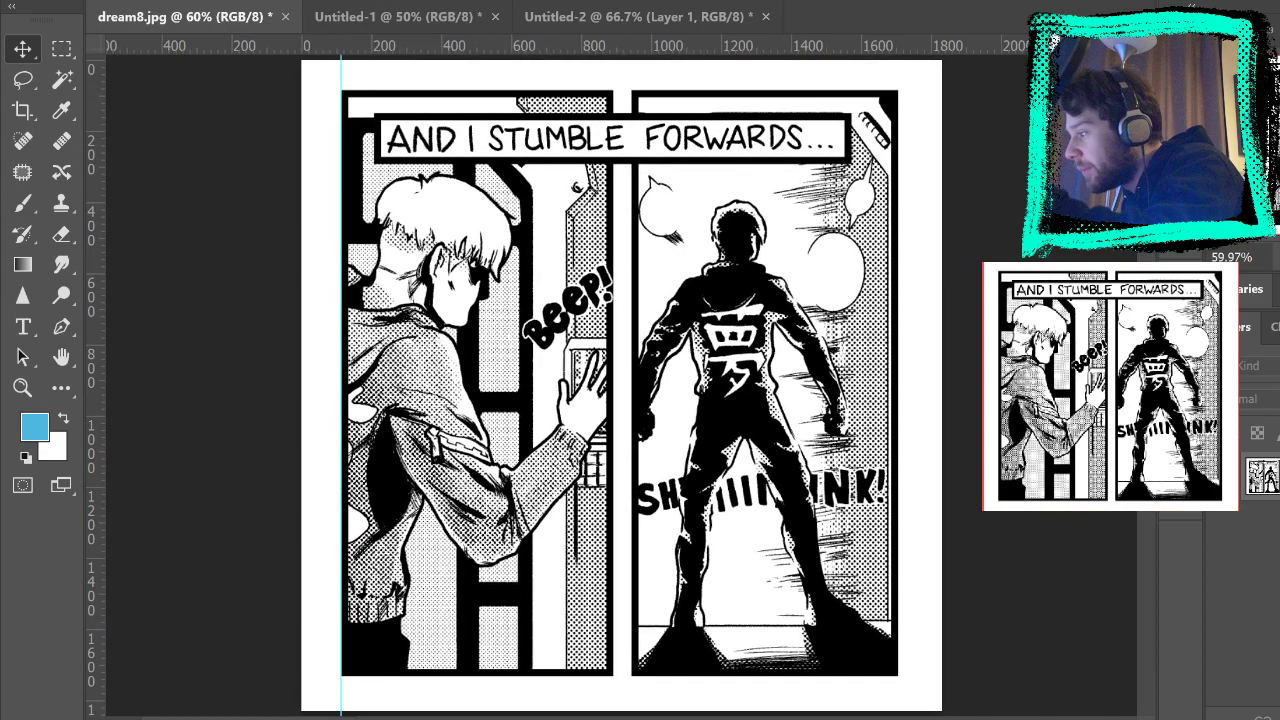
# Step: In Untitled-1, make a rectangular selection centred on the page with a margin of about 120 px on every side
pyautogui.click(676, 17)
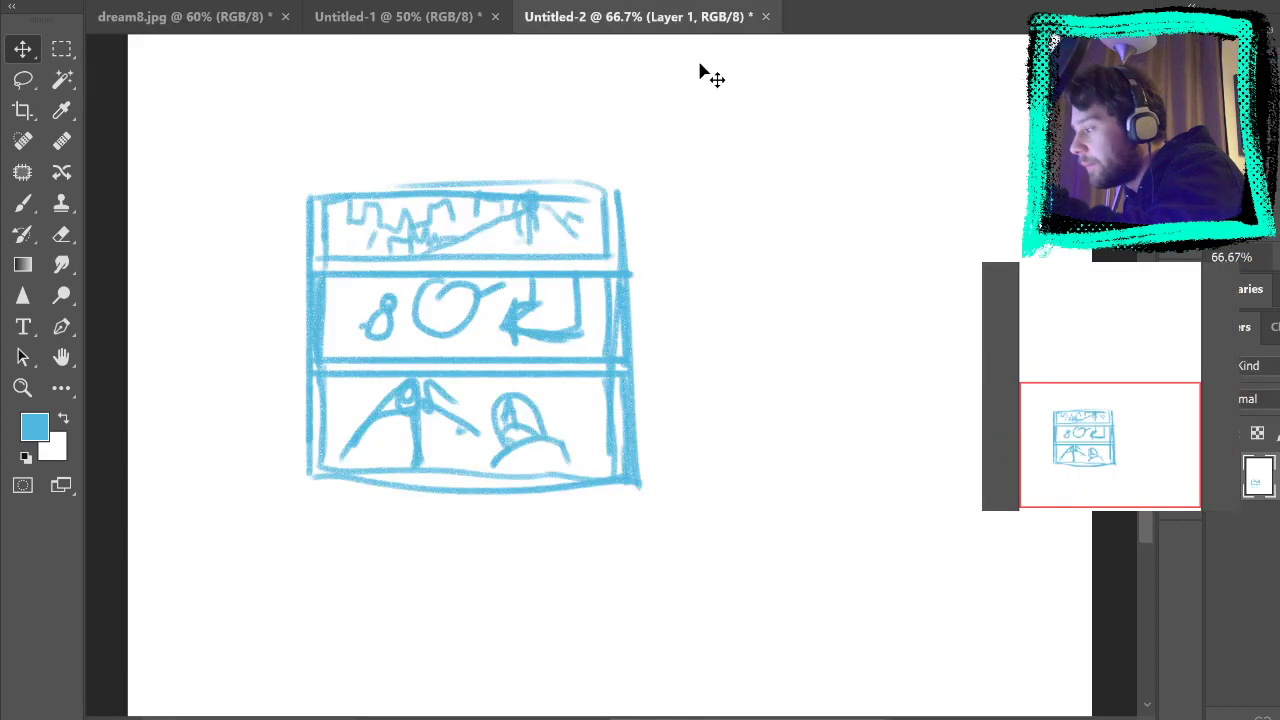
pyautogui.click(465, 17)
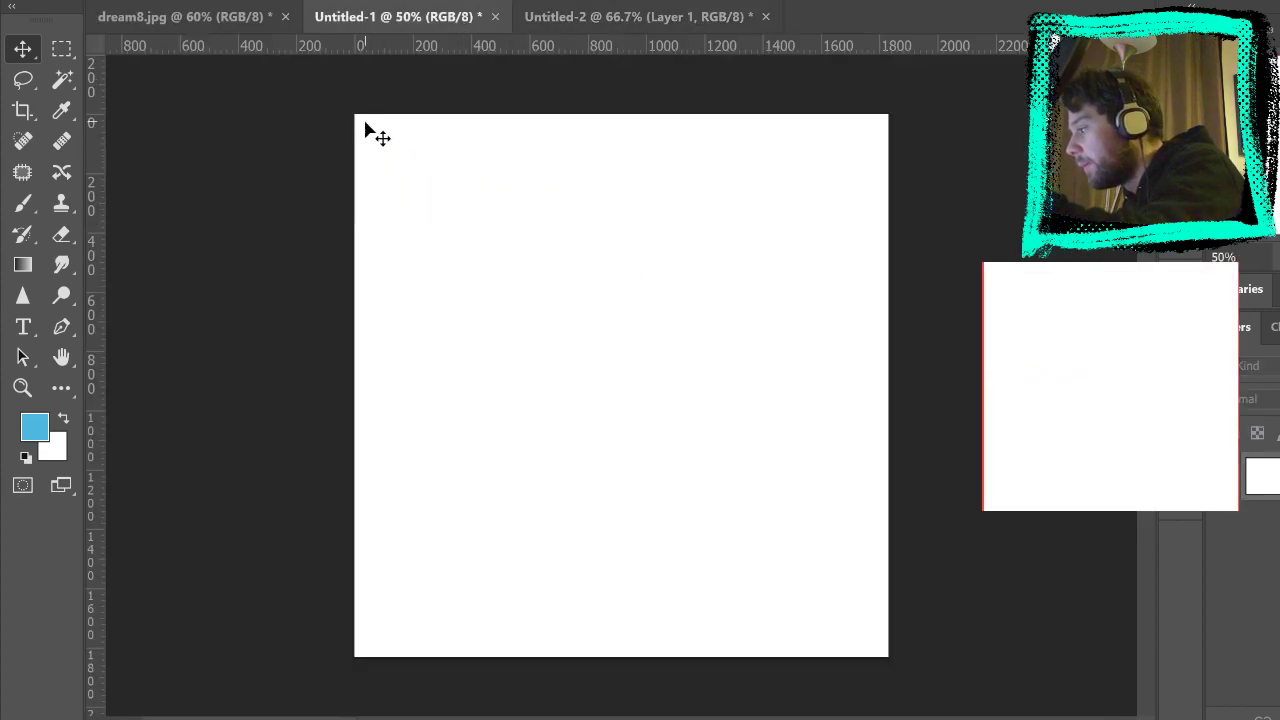
pyautogui.press('m')
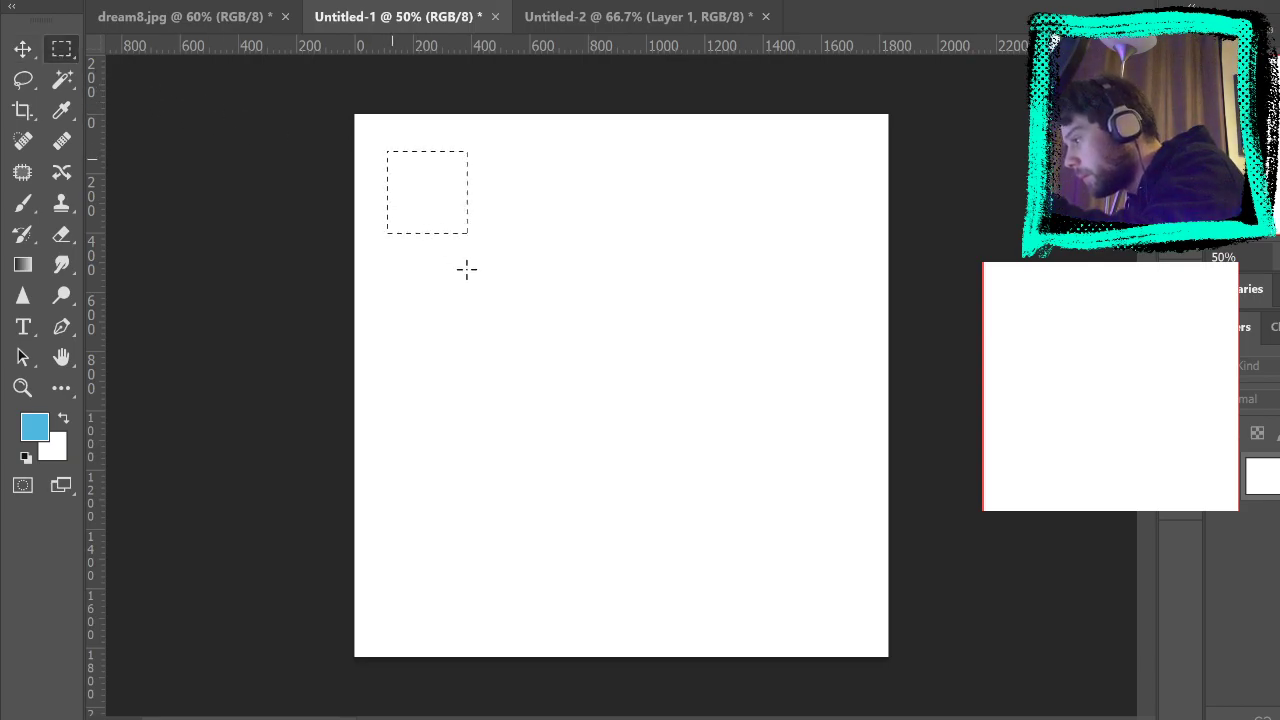
pyautogui.moveTo(461, 262); pyautogui.dragTo(778, 550)
pyautogui.moveTo(846, 633); pyautogui.dragTo(855, 630)
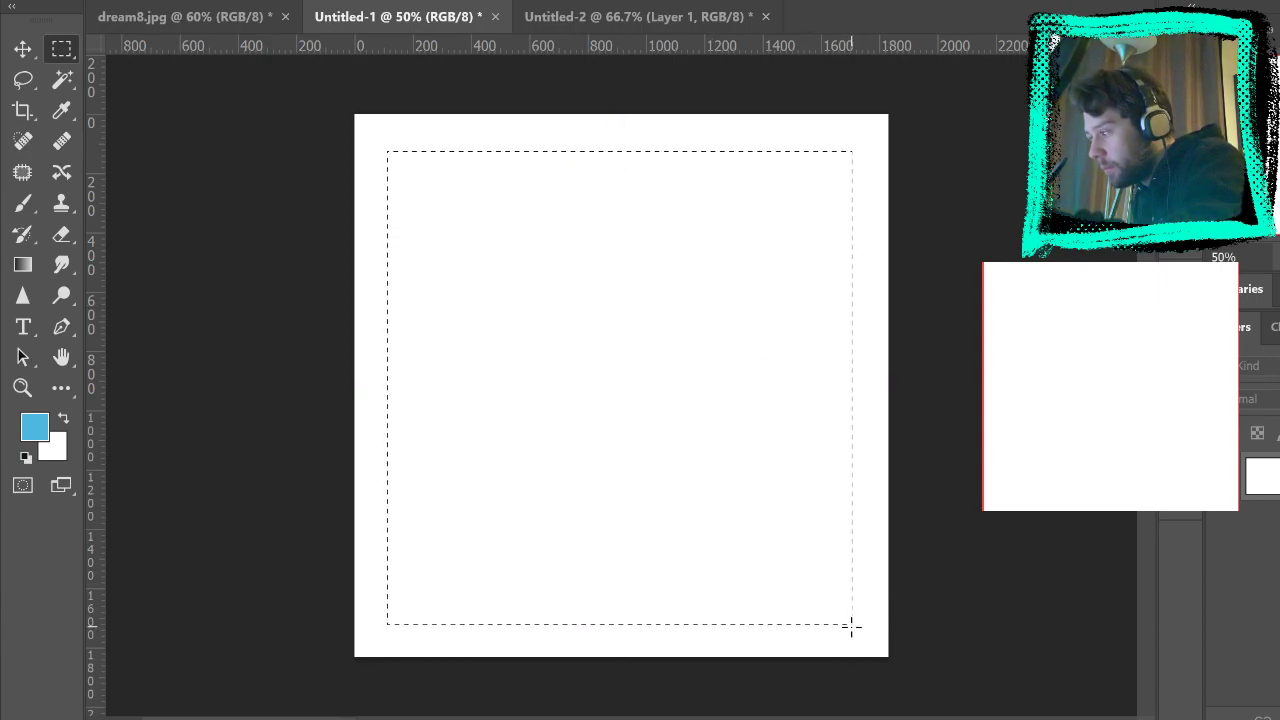
pyautogui.moveTo(796, 501); pyautogui.dragTo(798, 498)
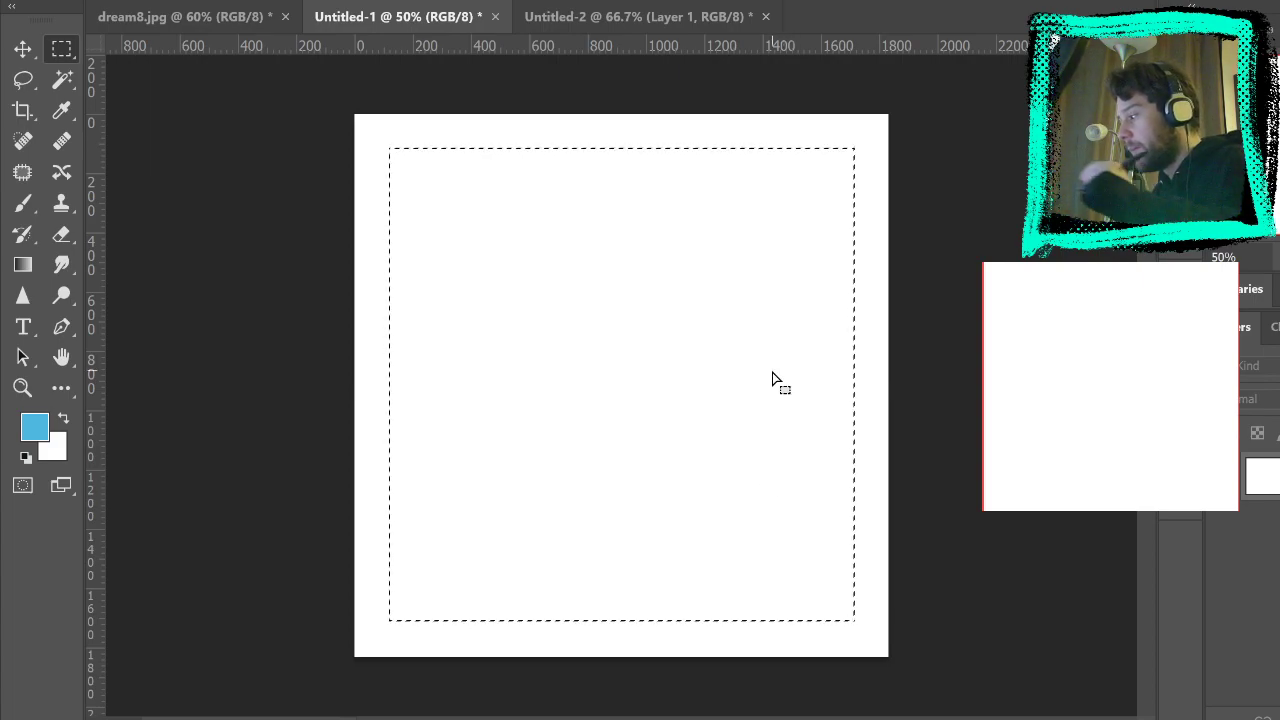
# Step: Reset the colours to a black foreground and white background, and add a new layer for the panel border
pyautogui.press('i')
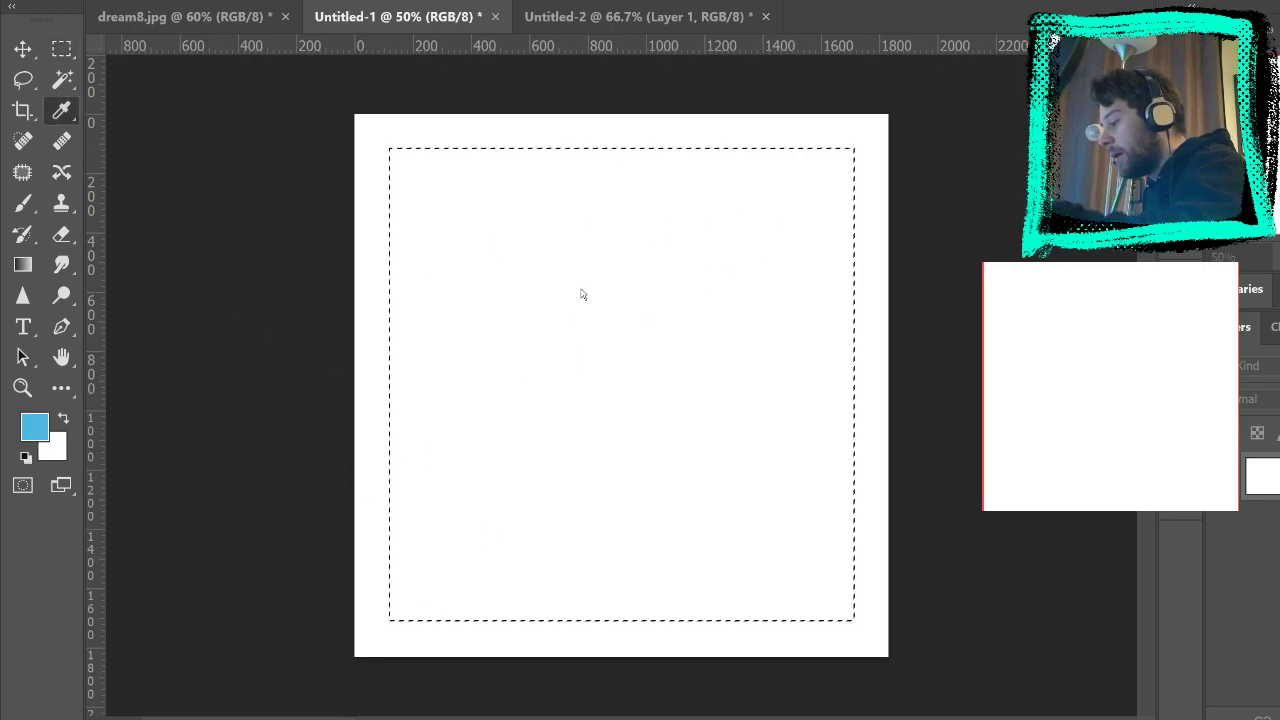
pyautogui.press('d')
pyautogui.press('m')
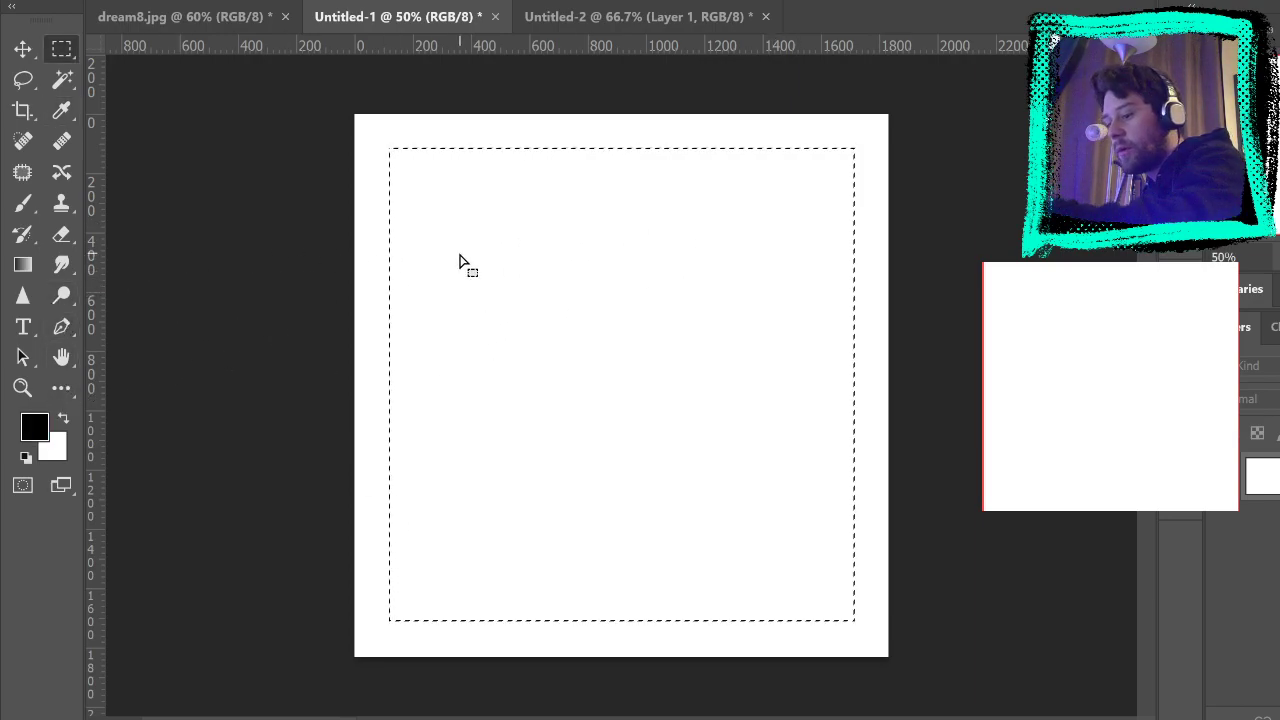
pyautogui.hotkey('ctrl', 'shift', 'alt', 'n')
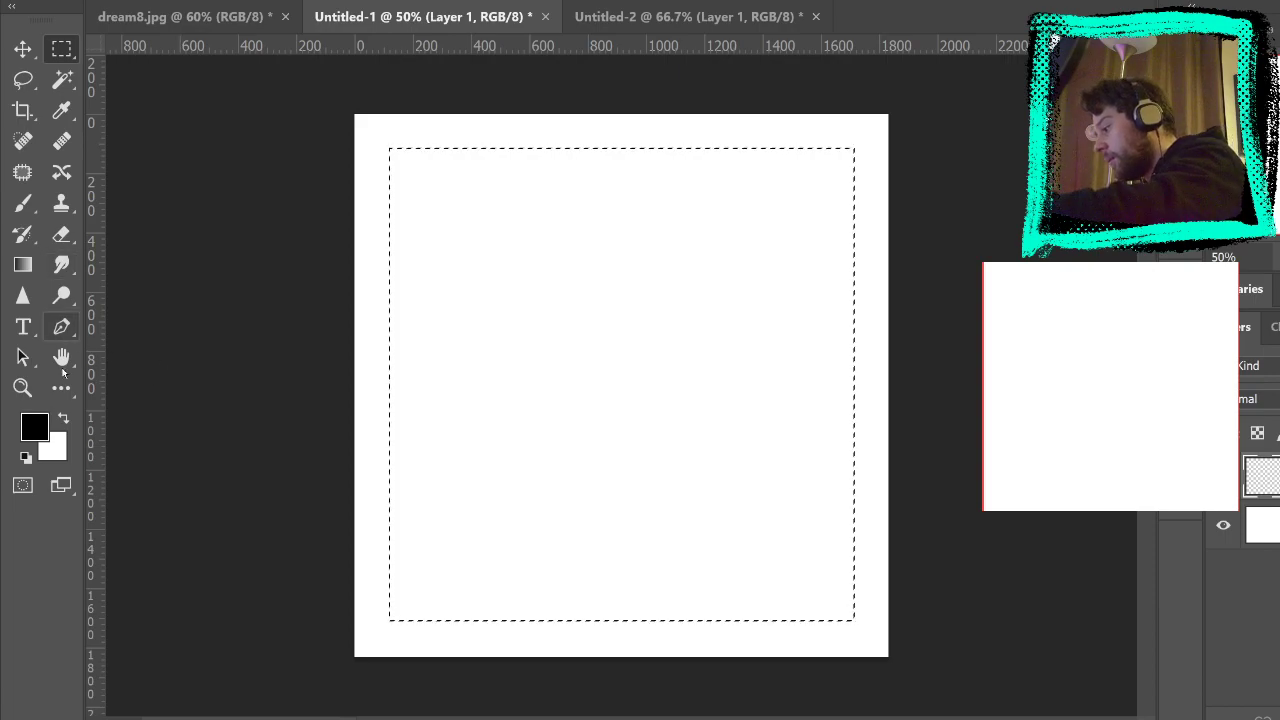
# Step: Fill the centred selection with black, contract it slightly, and clear its inside to leave a thin black frame around the page
pyautogui.press('g')
pyautogui.click(717, 305)
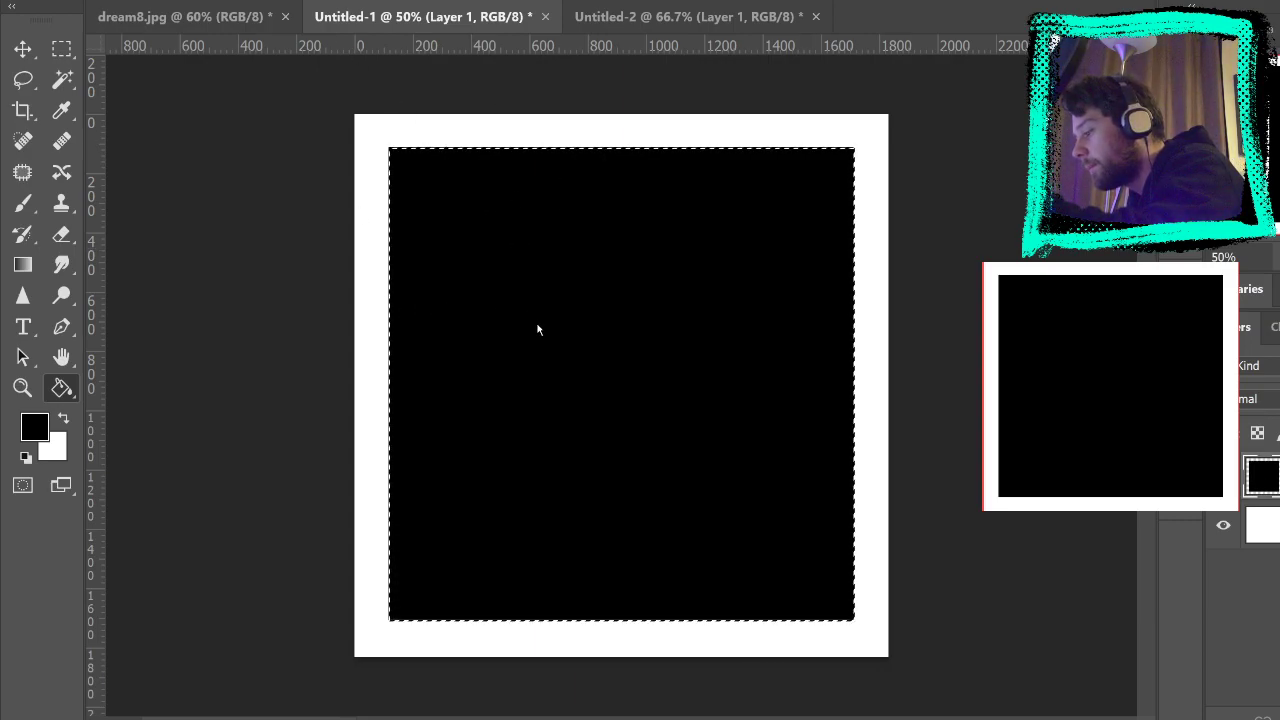
pyautogui.click(600, 337)
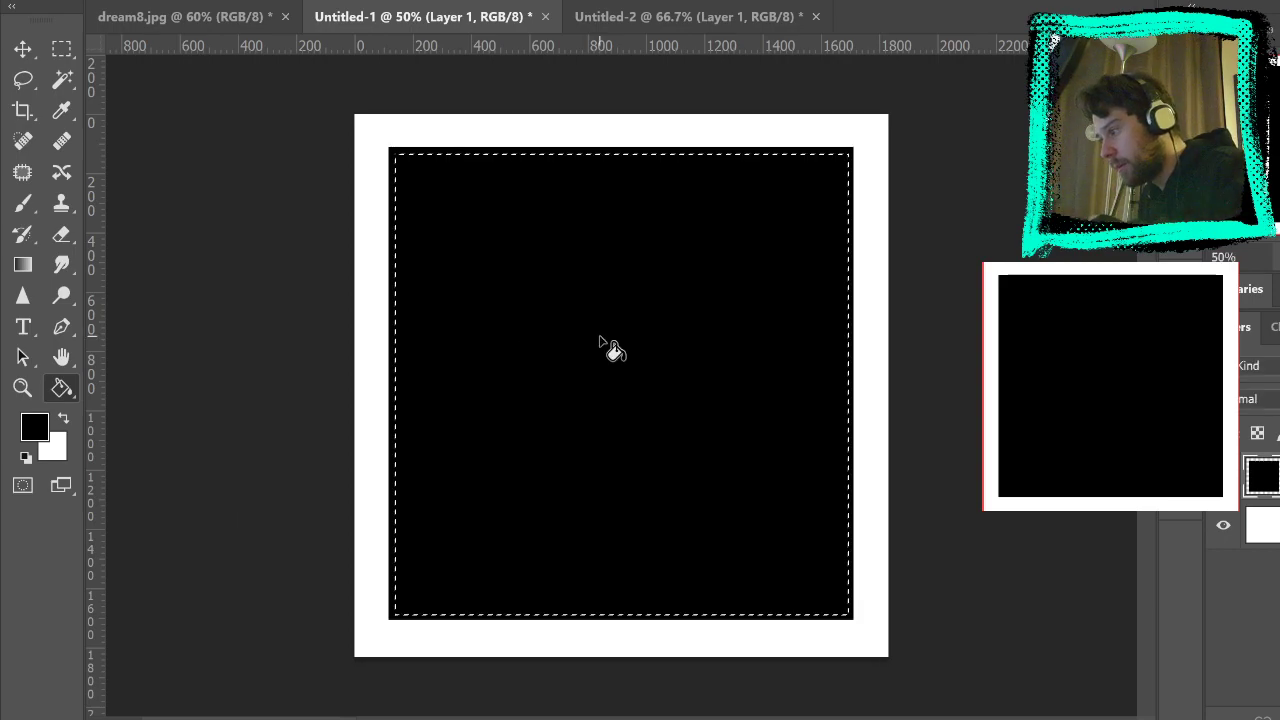
pyautogui.press('Delete')
pyautogui.press('m')
pyautogui.hotkey('ctrl', 'd')
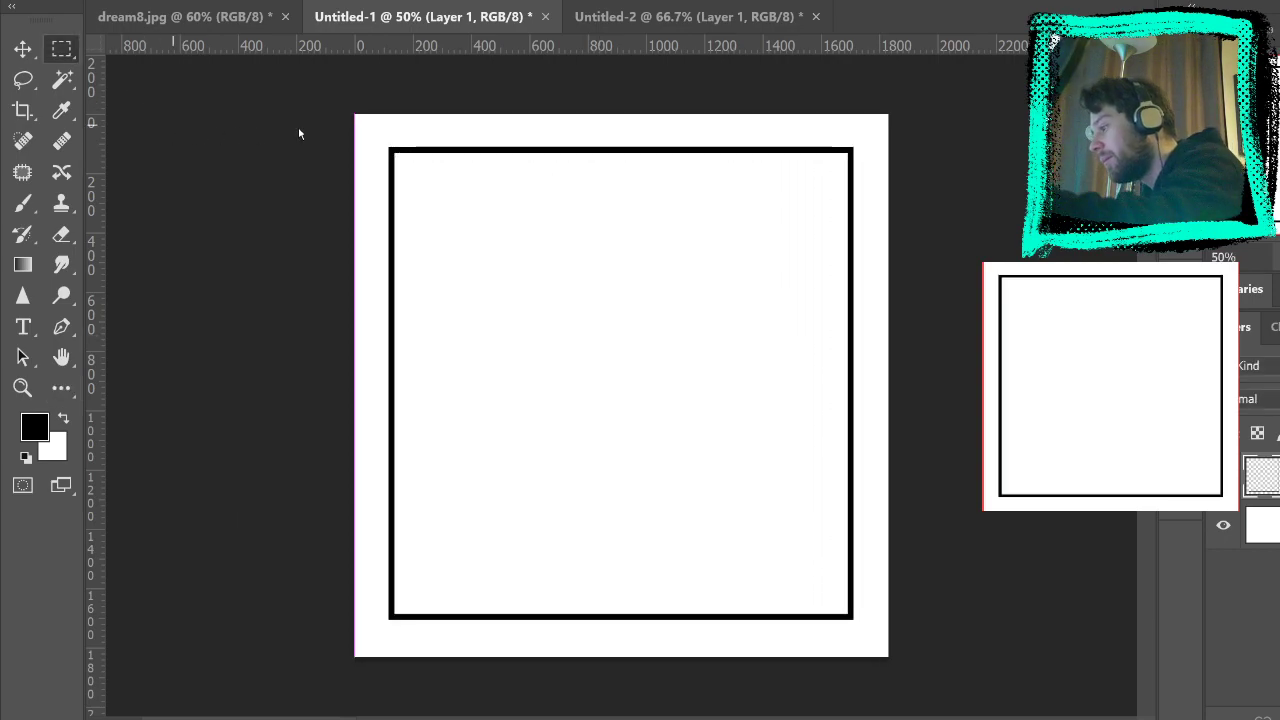
# Step: Select a band about 310 px high across the upper part of the black frame and fill it with black
pyautogui.click(185, 17)
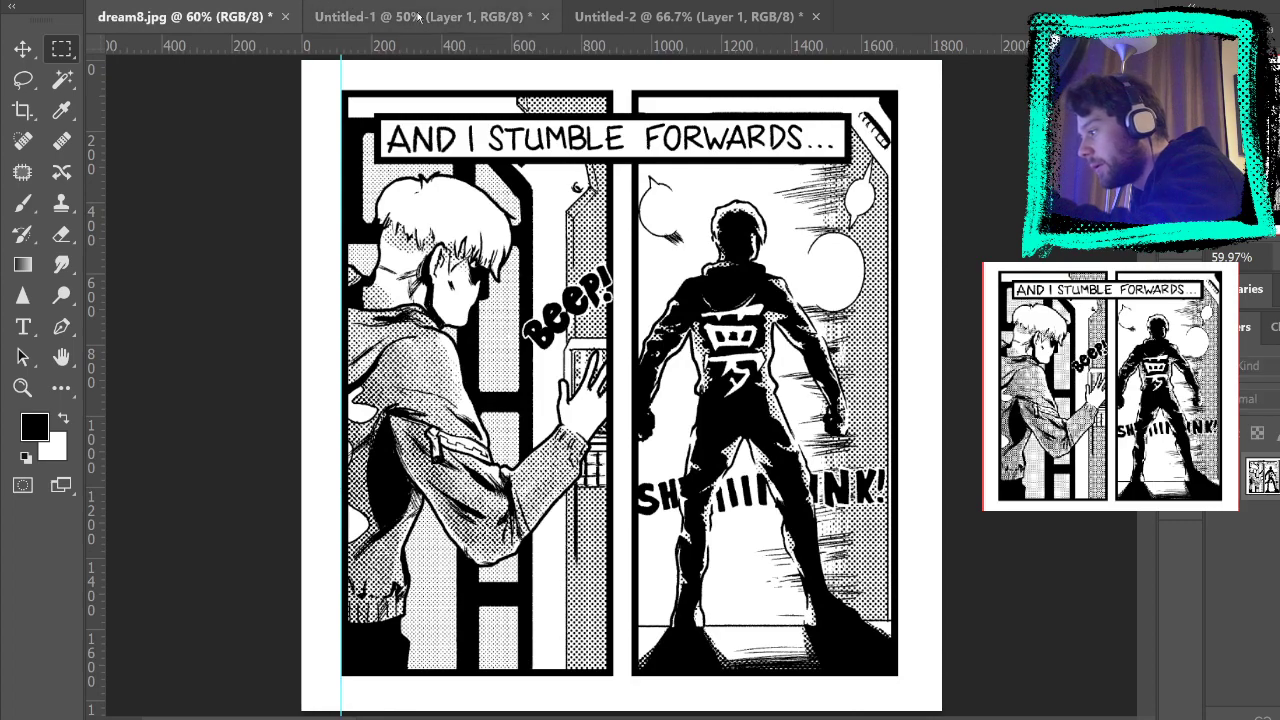
pyautogui.click(447, 20)
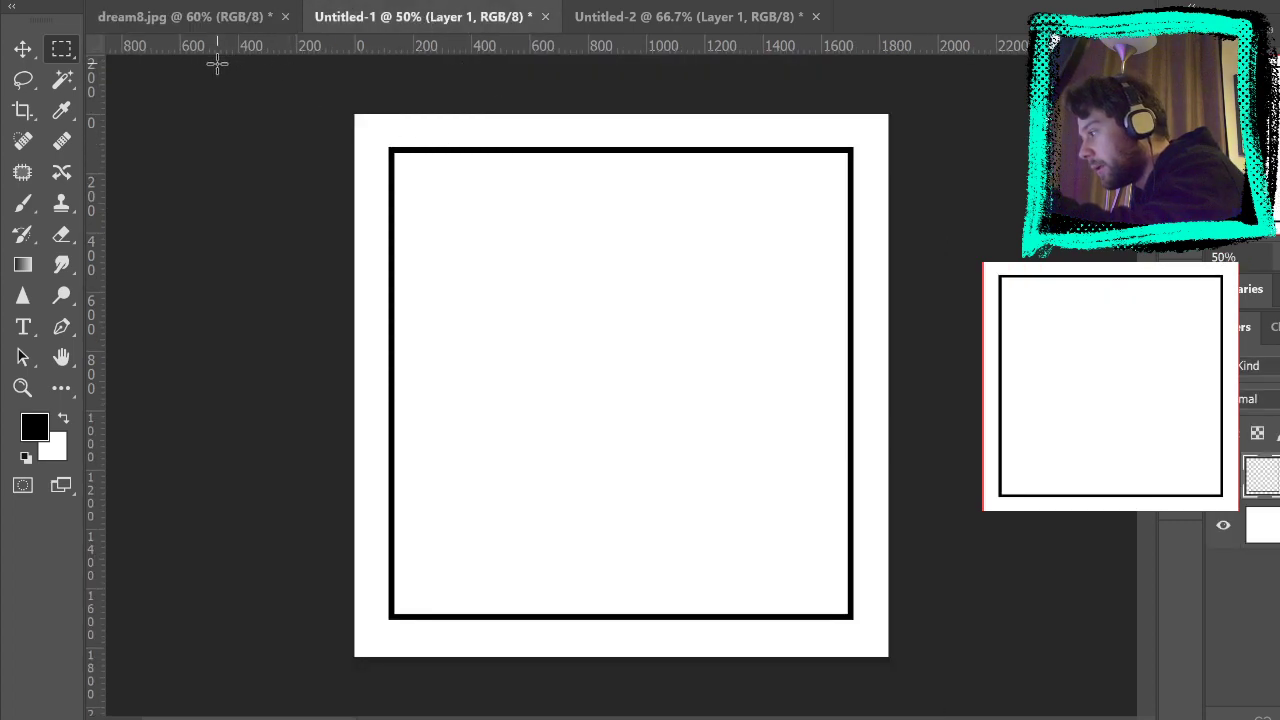
pyautogui.moveTo(388, 145); pyautogui.dragTo(849, 228)
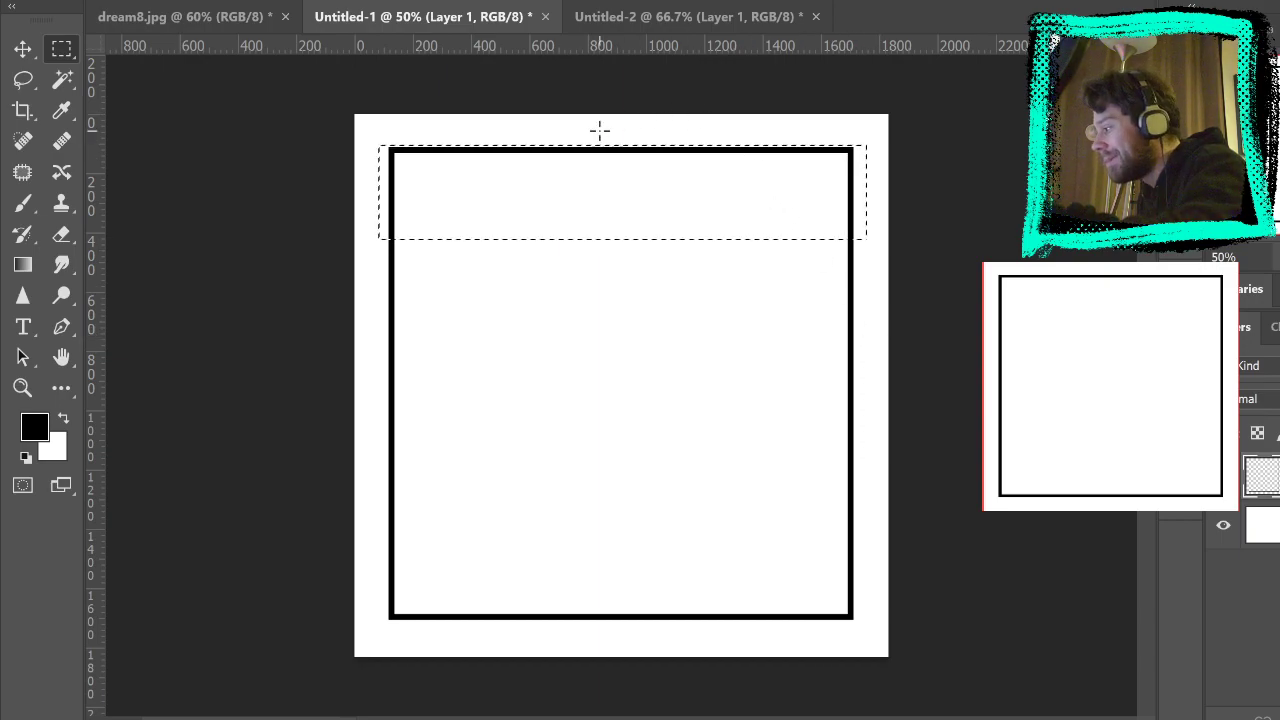
pyautogui.press('g')
pyautogui.click(660, 224)
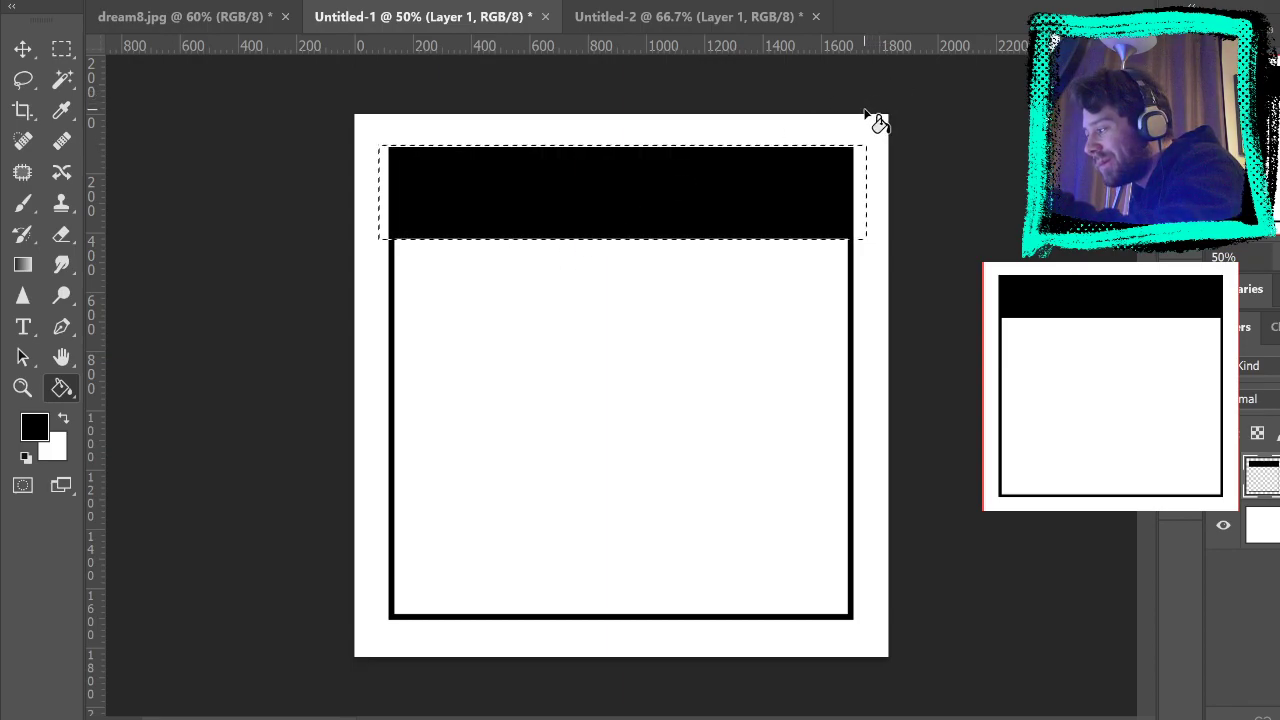
# Step: Select the black band with the Magic Wand, contract the selection to the border thickness, clear its inside, and deselect
pyautogui.press('w')
pyautogui.click(392, 192)
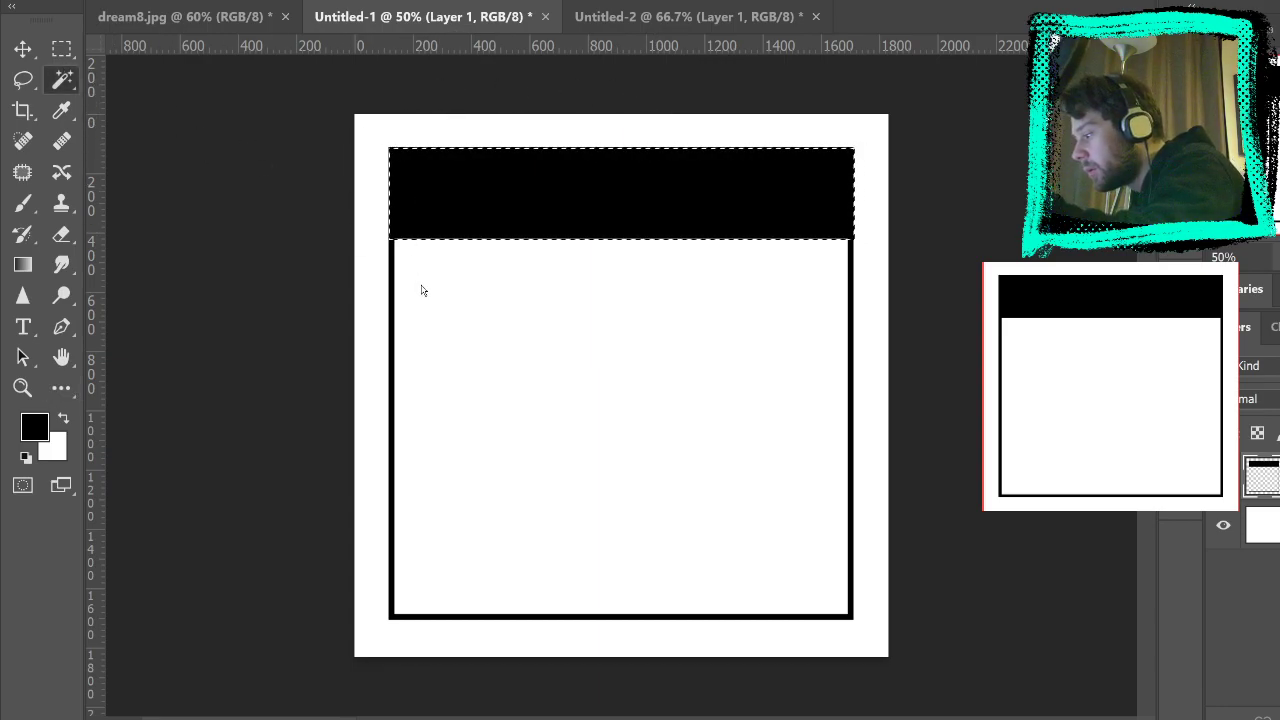
pyautogui.click(535, 350)
pyautogui.click(808, 176)
pyautogui.press('Delete')
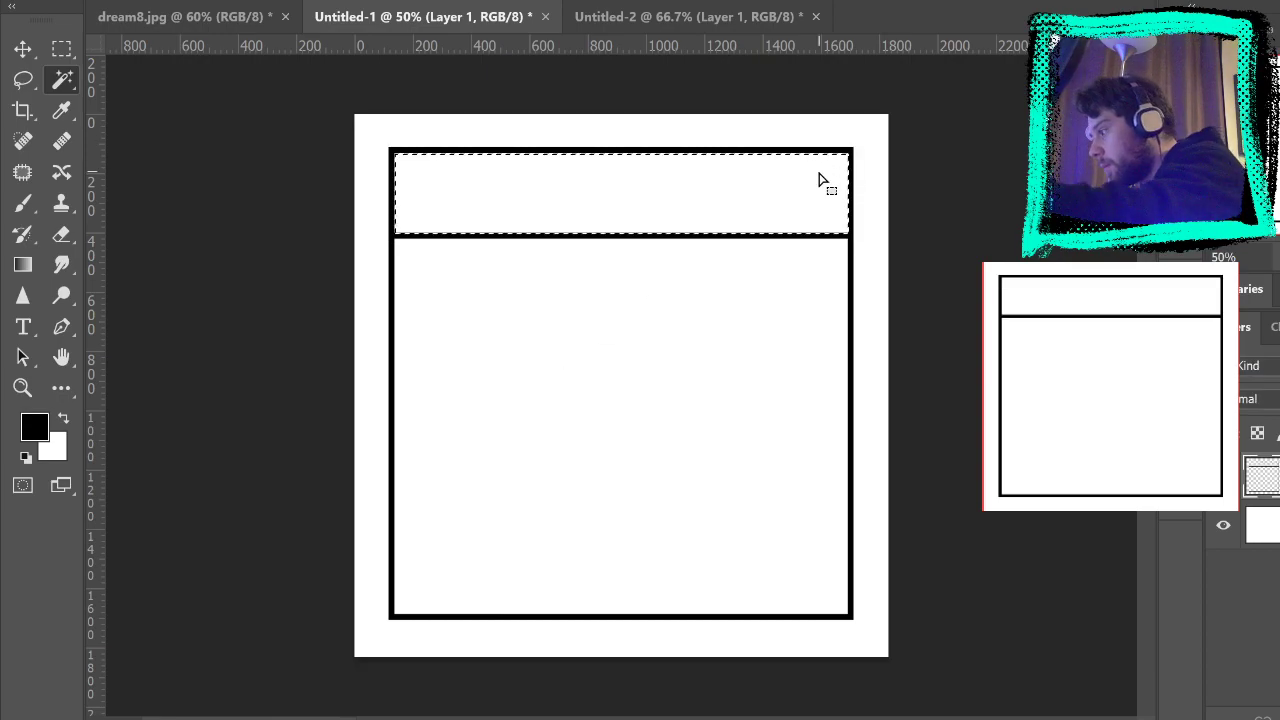
pyautogui.press('m')
pyautogui.hotkey('ctrl', 'd')
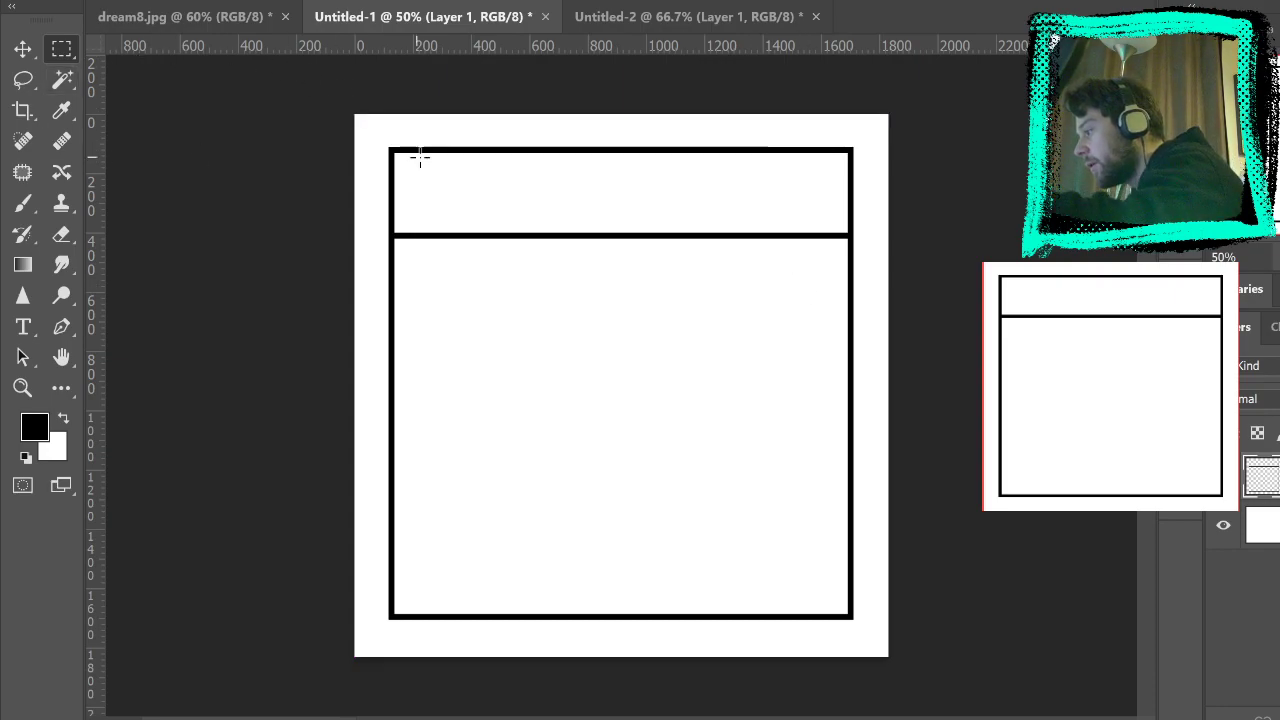
# Step: In dream8.jpg, place two vertical guides at the edges of the gutter between the two panels
pyautogui.click(245, 8)
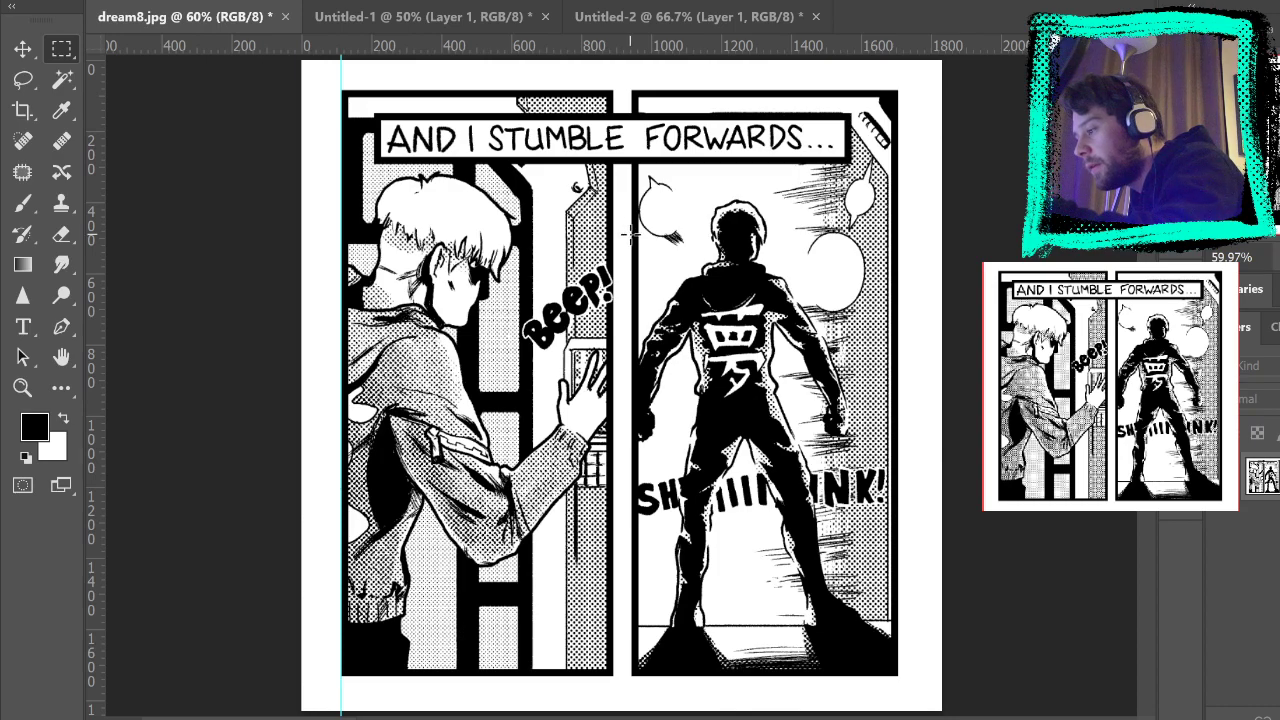
pyautogui.moveTo(92, 162); pyautogui.dragTo(611, 184)
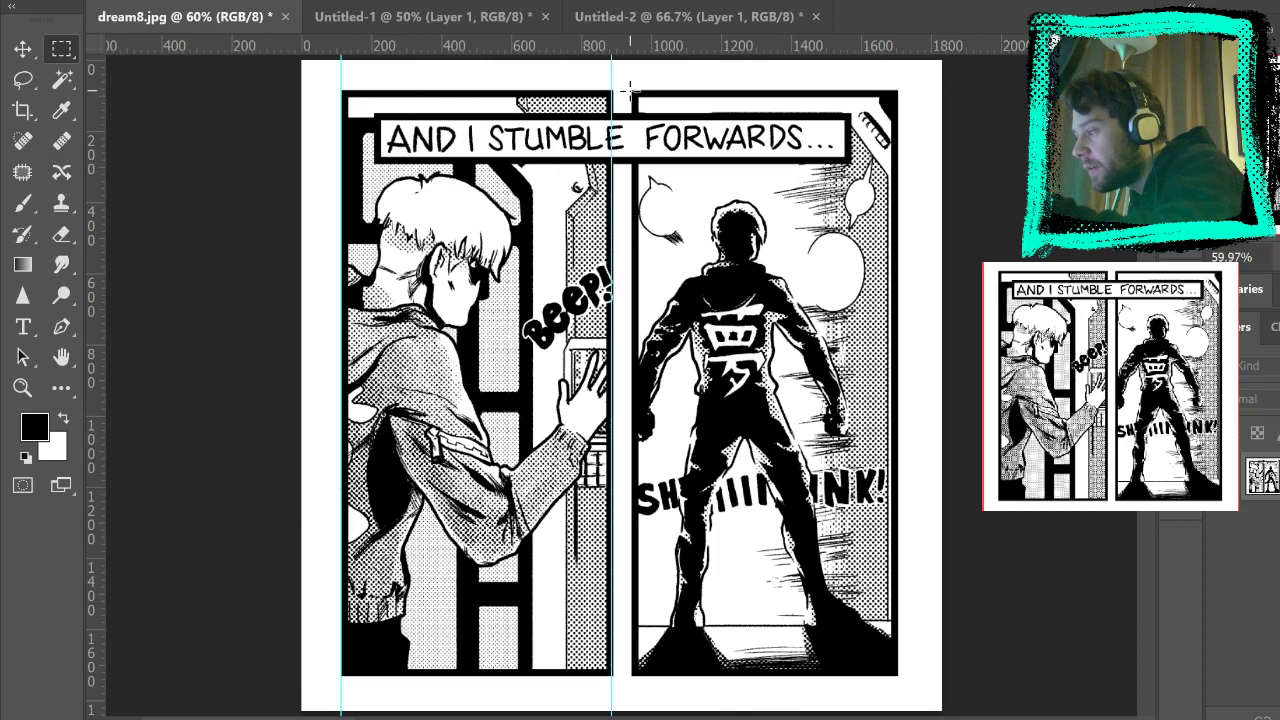
pyautogui.moveTo(88, 174); pyautogui.dragTo(632, 200)
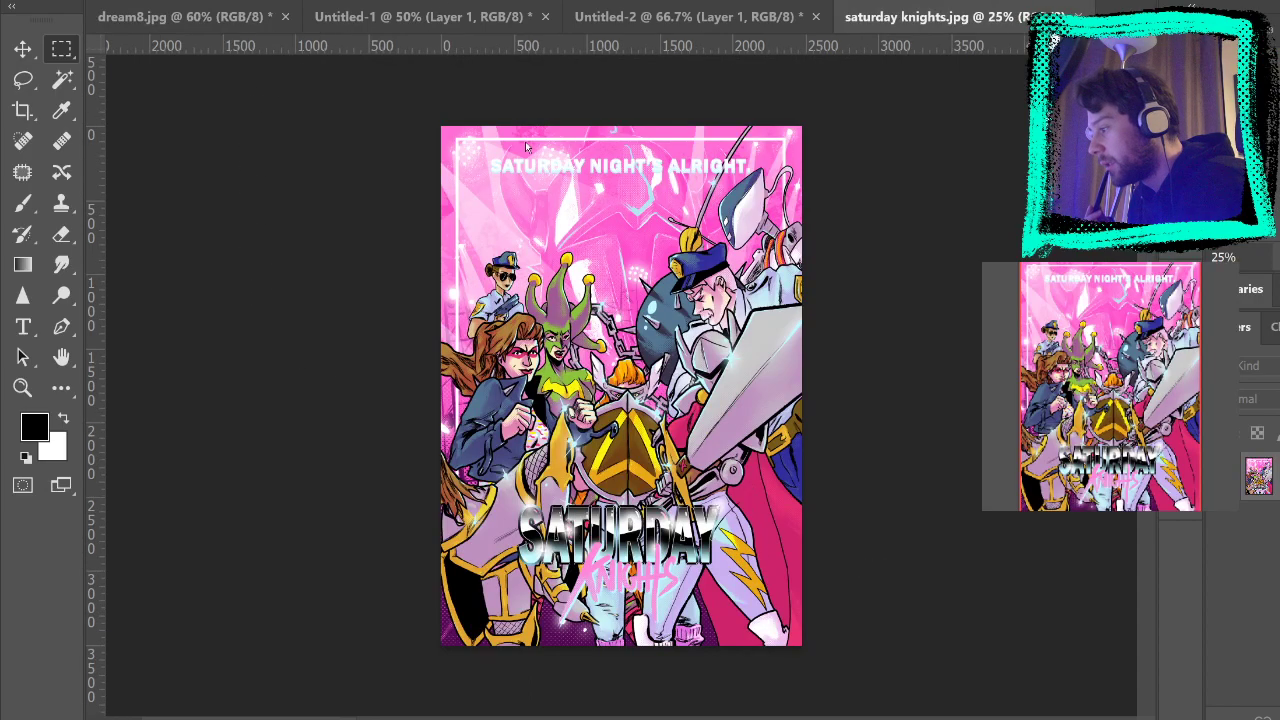
# Step: View the whole saturday knights.jpg cover fitted in the window, and close the file
pyautogui.hotkey('ctrl', '0')
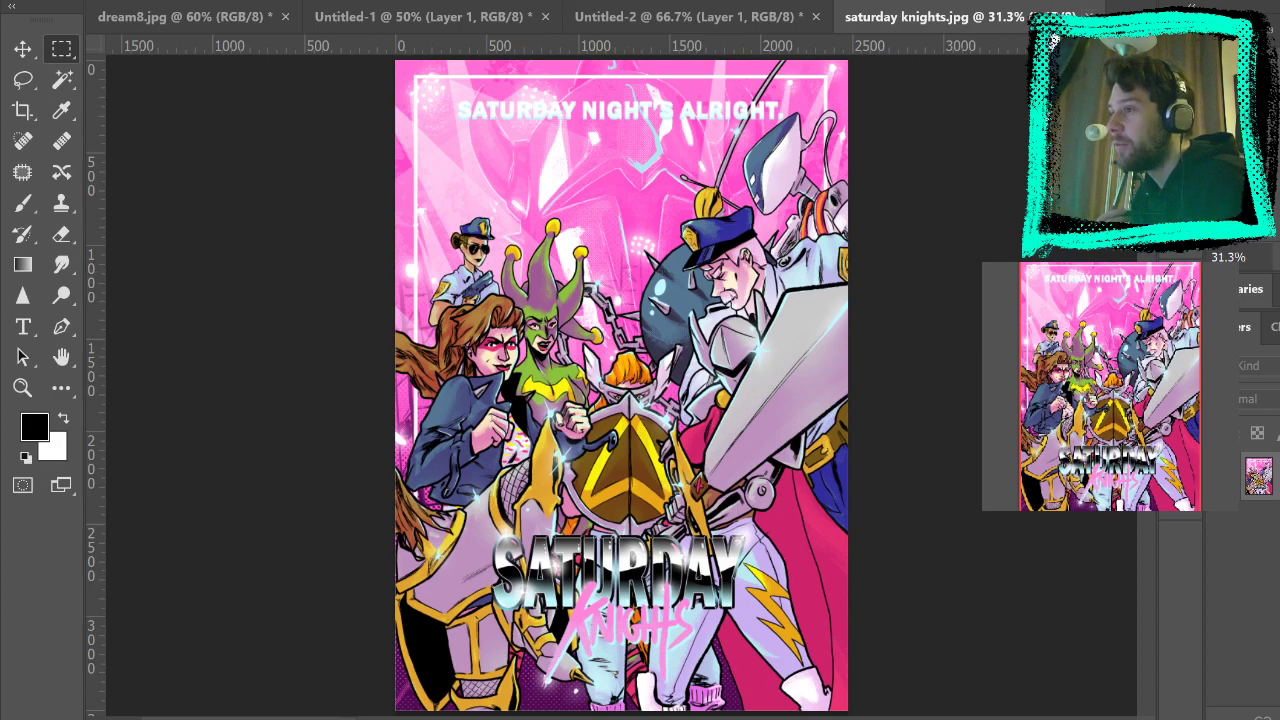
pyautogui.hotkey('ctrl', 'w')
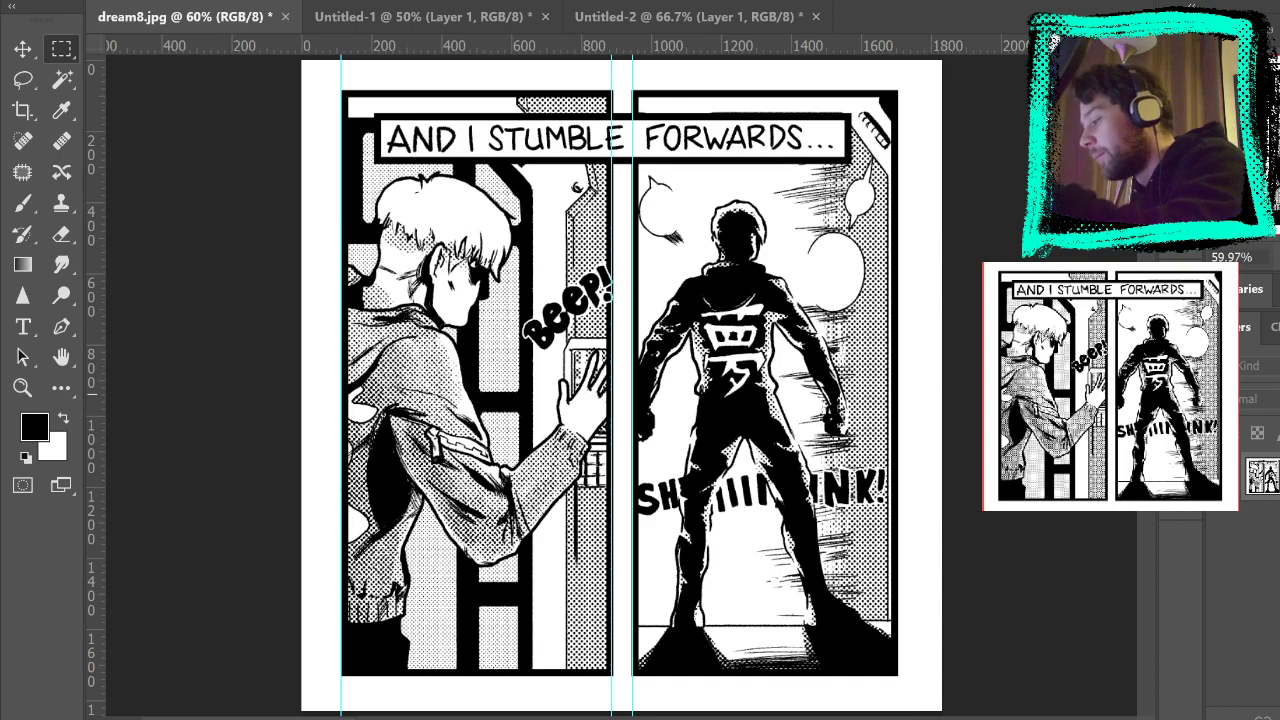
# Step: Align the two vertical guides in dream8.jpg exactly with the facing outer borders of the two panels
pyautogui.click(22, 388)
pyautogui.click(635, 344)
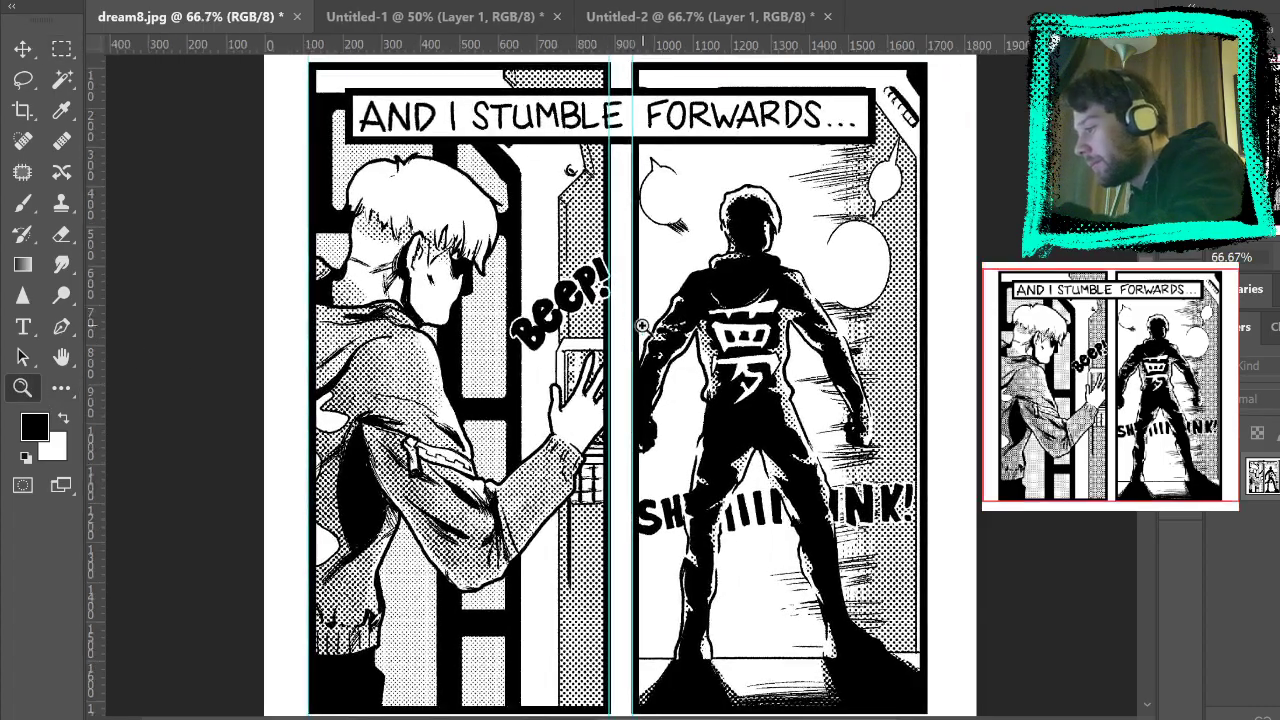
pyautogui.click(636, 344)
pyautogui.click(631, 134)
pyautogui.moveTo(631, 136); pyautogui.dragTo(651, 614)
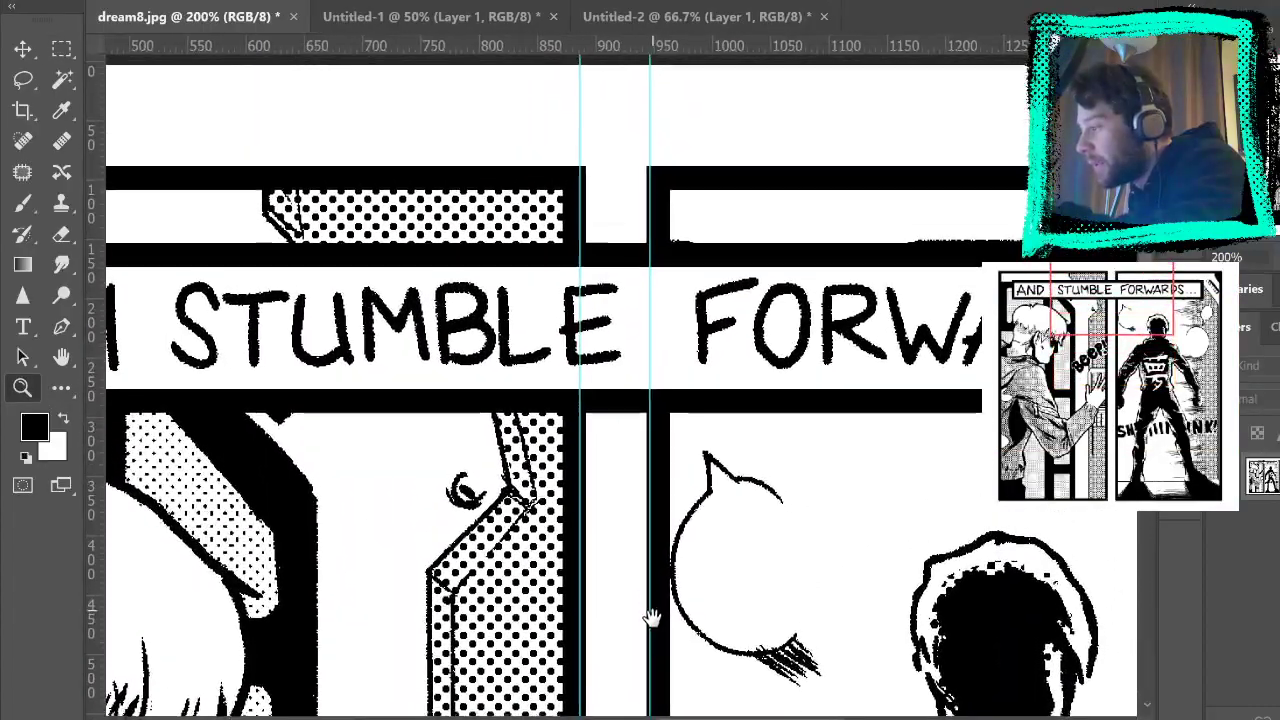
pyautogui.click(22, 48)
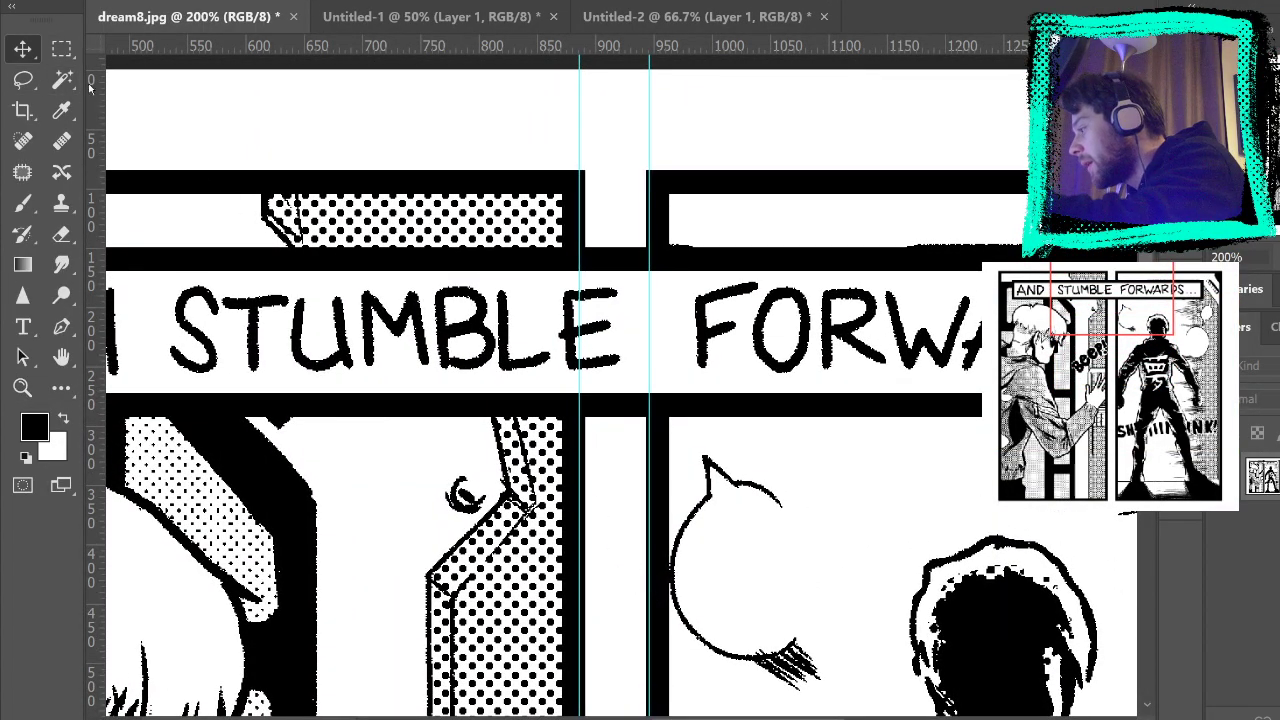
pyautogui.moveTo(580, 126); pyautogui.dragTo(586, 129)
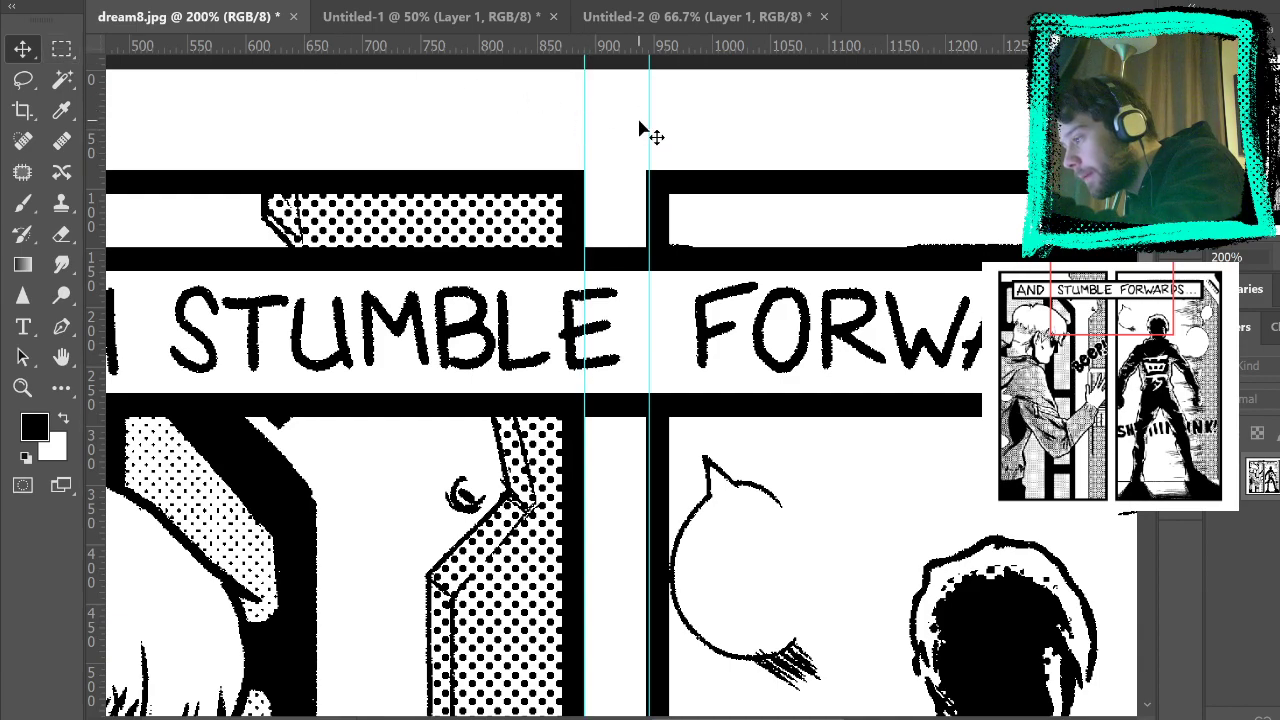
pyautogui.moveTo(651, 117); pyautogui.dragTo(646, 120)
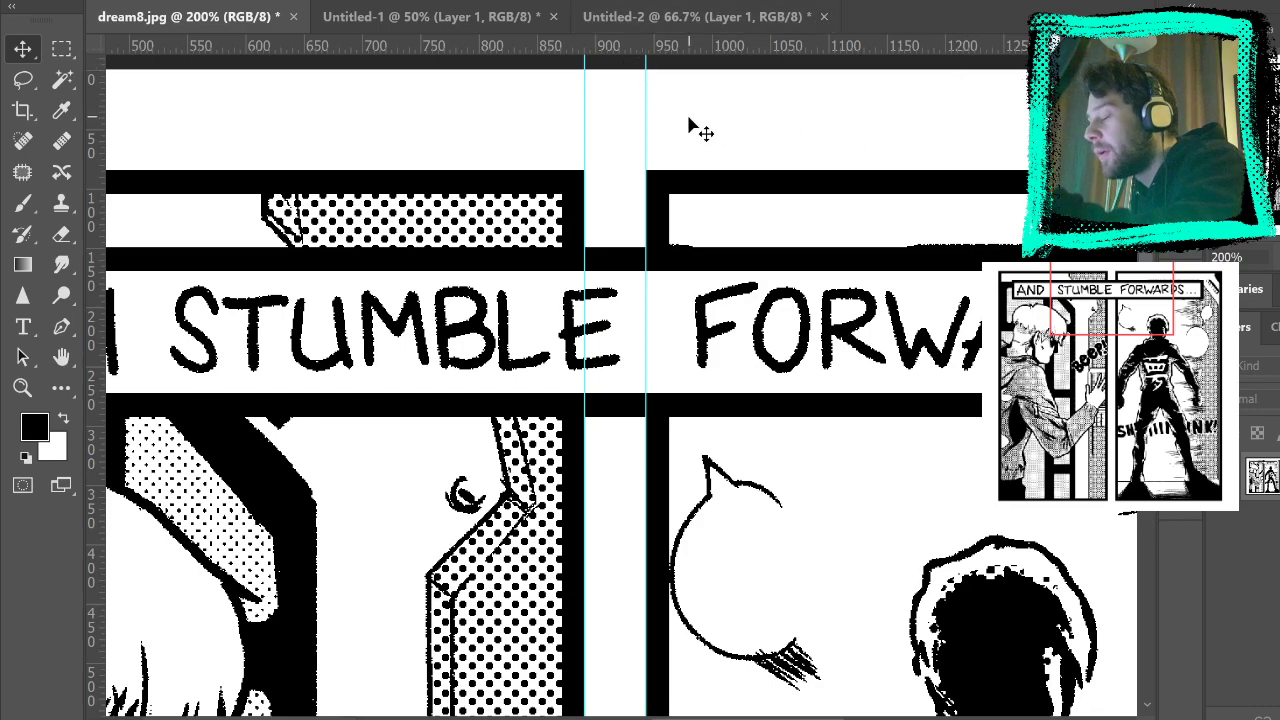
# Step: In Untitled-1, try marking a gutter below the upper panel with two horizontal guides about 60 px apart
pyautogui.click(624, 20)
pyautogui.click(430, 17)
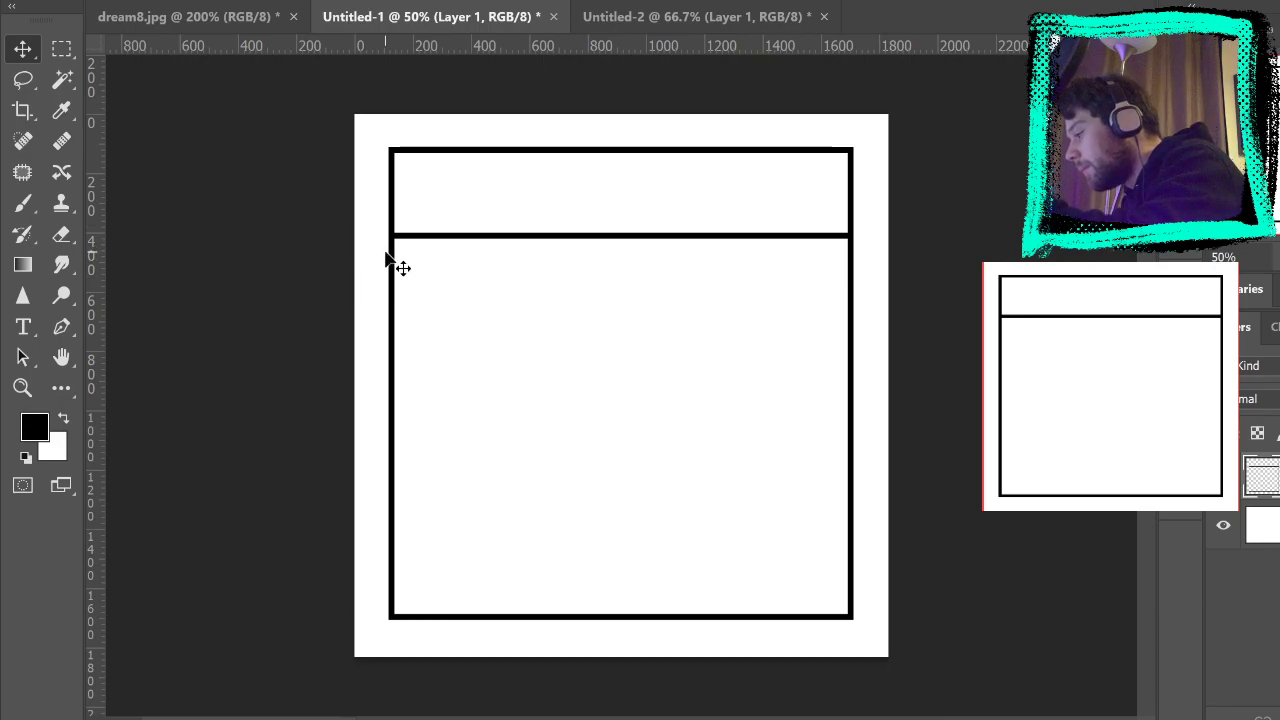
pyautogui.moveTo(494, 54); pyautogui.dragTo(496, 217)
pyautogui.moveTo(497, 45); pyautogui.dragTo(504, 297)
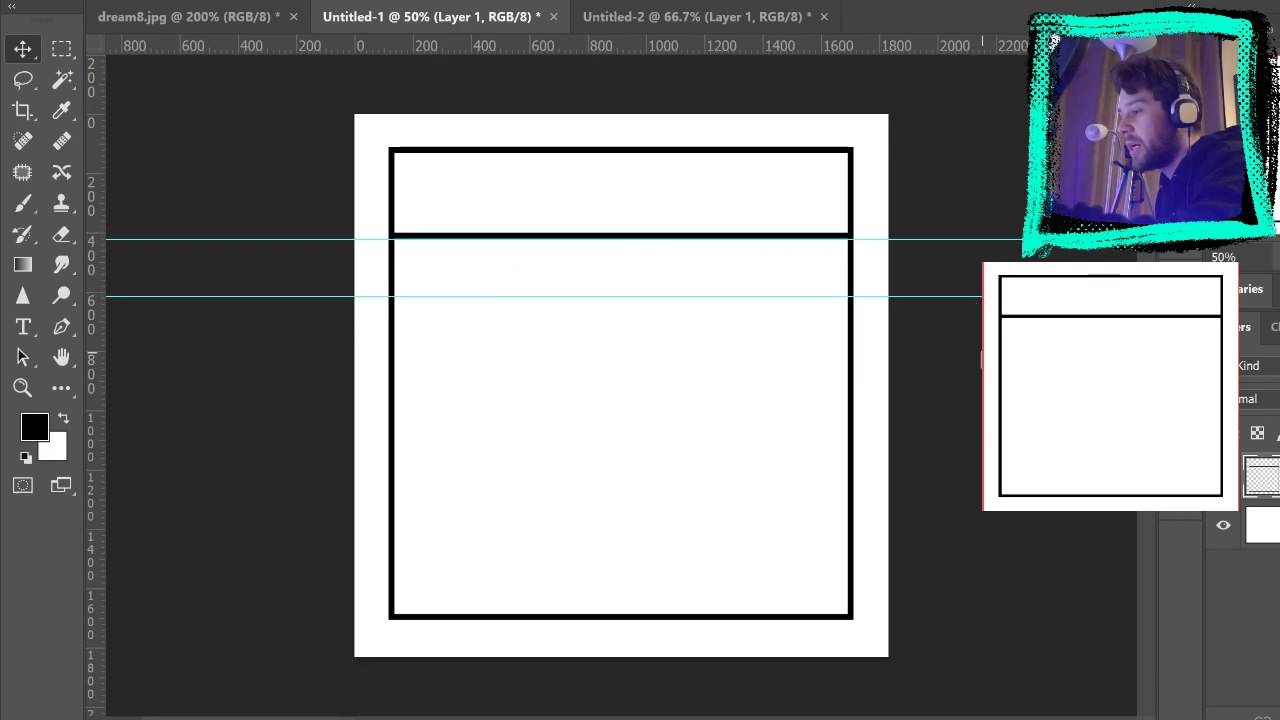
pyautogui.moveTo(960, 297); pyautogui.dragTo(688, 257)
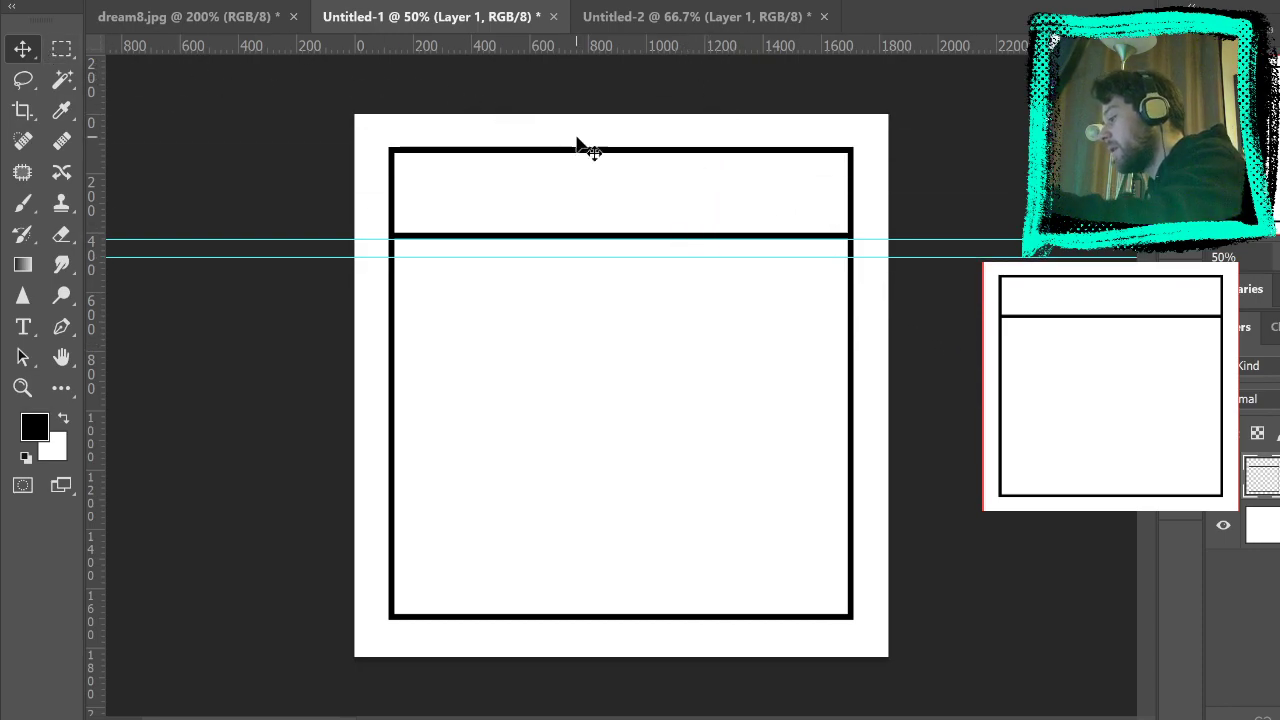
# Step: Undo the horizontal guides placed in Untitled-1
pyautogui.hotkey('ctrl', 'z')
pyautogui.hotkey('ctrl', 'z')
pyautogui.click(957, 192)
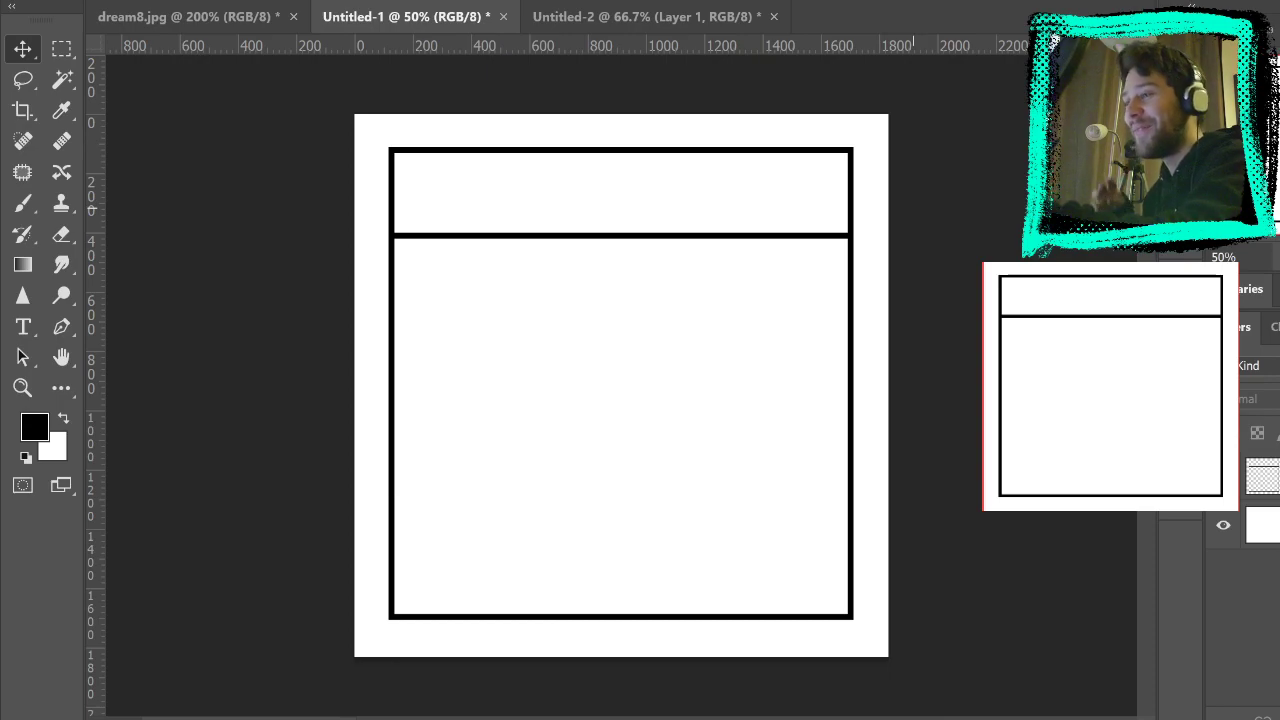
pyautogui.moveTo(913, 45); pyautogui.dragTo(738, 56)
pyautogui.hotkey('ctrl', 'z')
pyautogui.hotkey('ctrl', 'z')
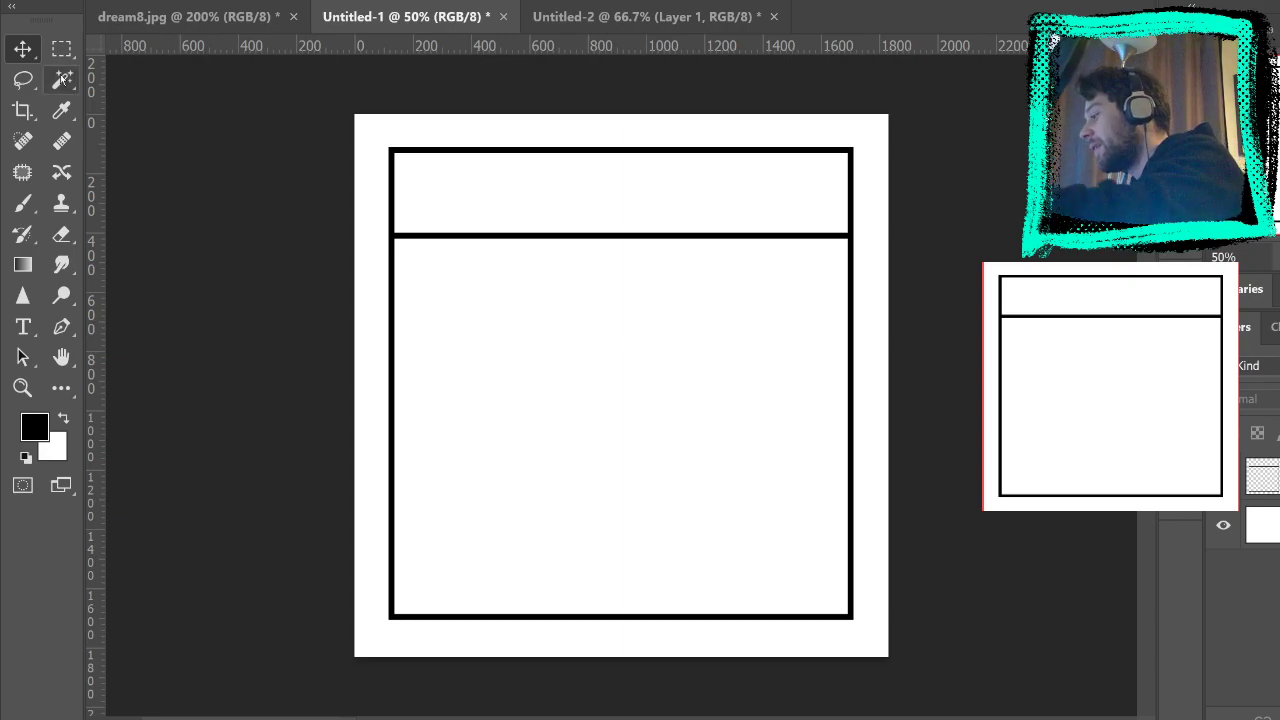
# Step: Select the rest of the frame starting about 50 px below the upper panel, activate Layer 1, and fill the selection with black
pyautogui.press('m')
pyautogui.moveTo(390, 252); pyautogui.dragTo(835, 373)
pyautogui.click(928, 341)
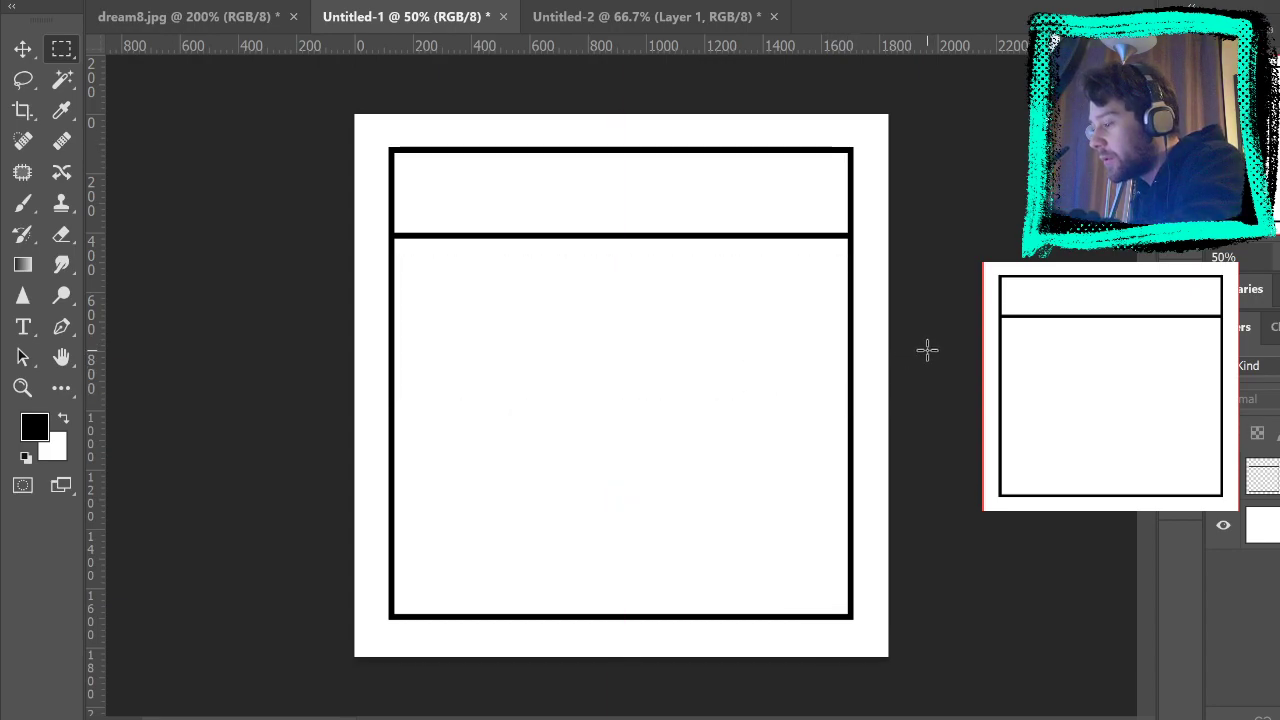
pyautogui.moveTo(388, 252); pyautogui.dragTo(823, 589)
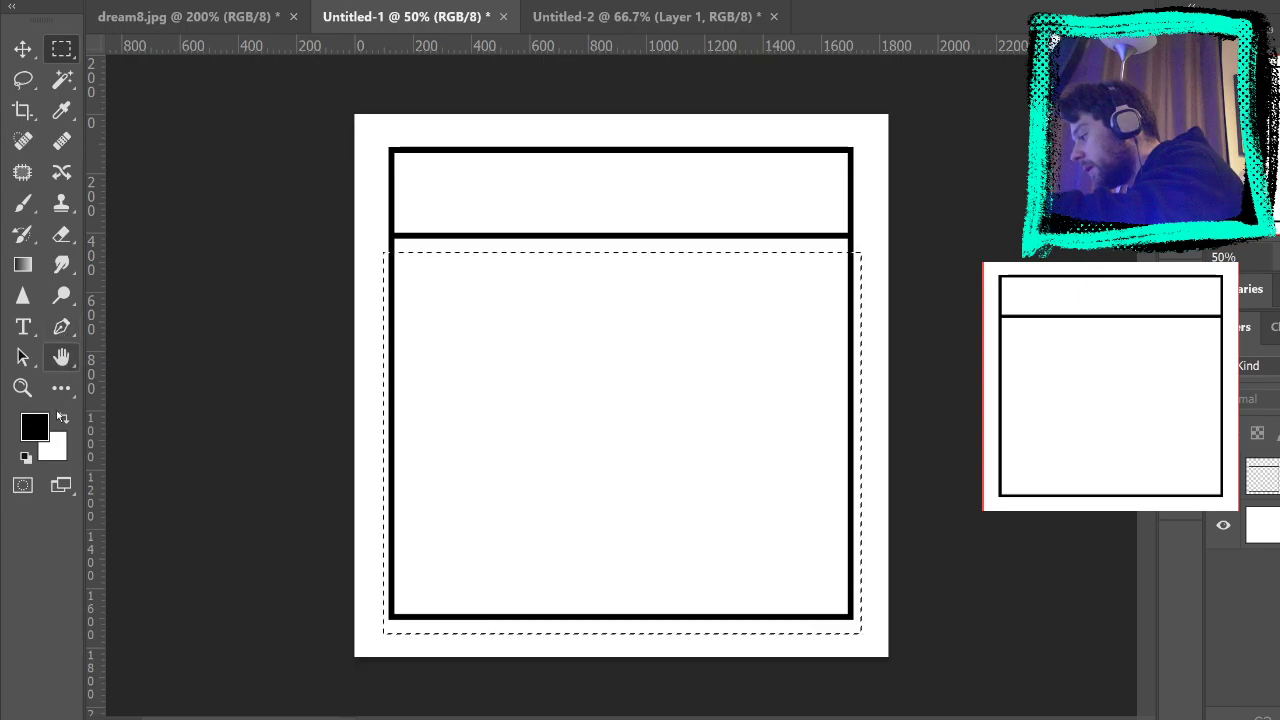
pyautogui.press('g')
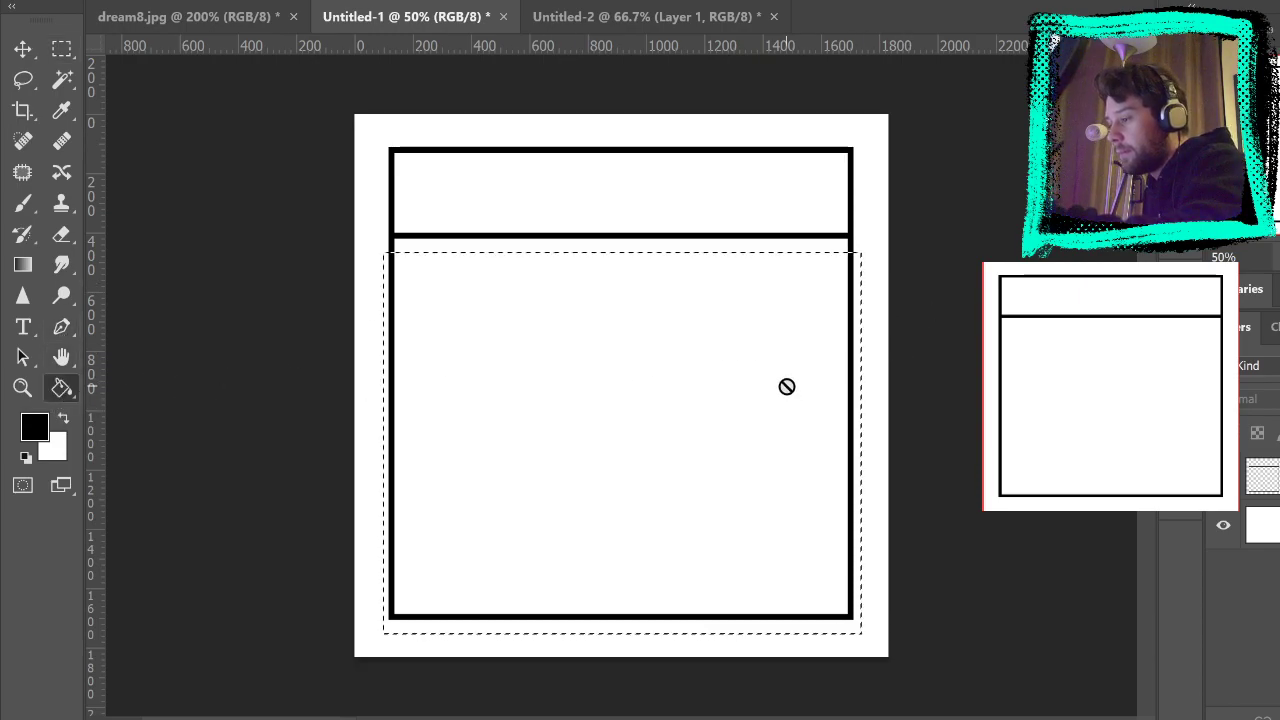
pyautogui.hotkey('ctrl', 'shift', 'alt', 'n')
pyautogui.click(723, 457)
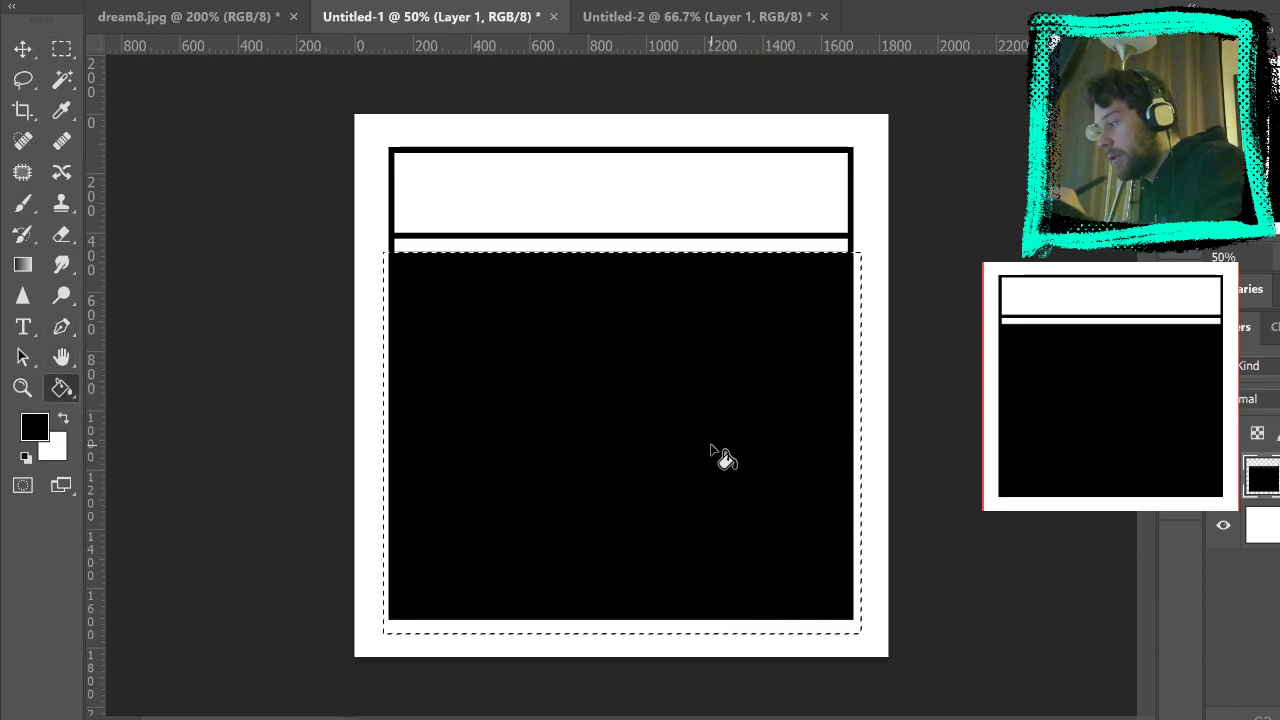
# Step: Select the large black block with the Magic Wand, contract the selection to the border thickness, clear its inside, and deselect
pyautogui.press('w')
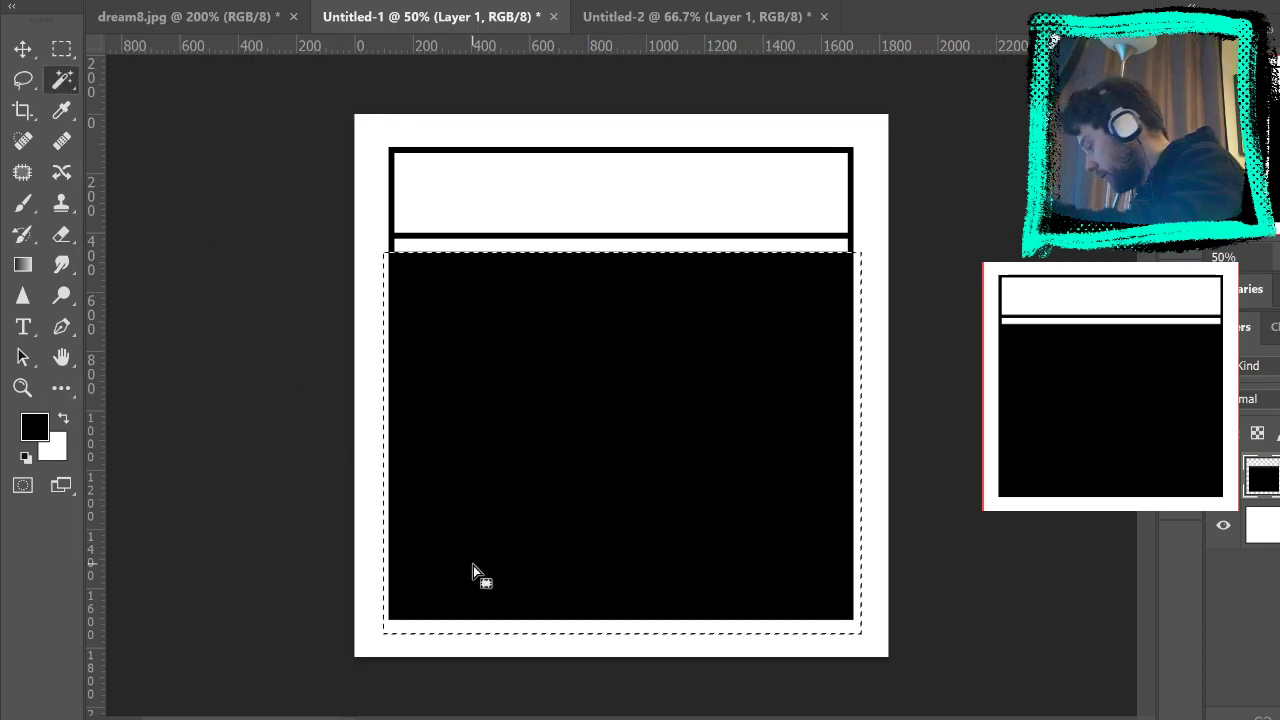
pyautogui.click(451, 606)
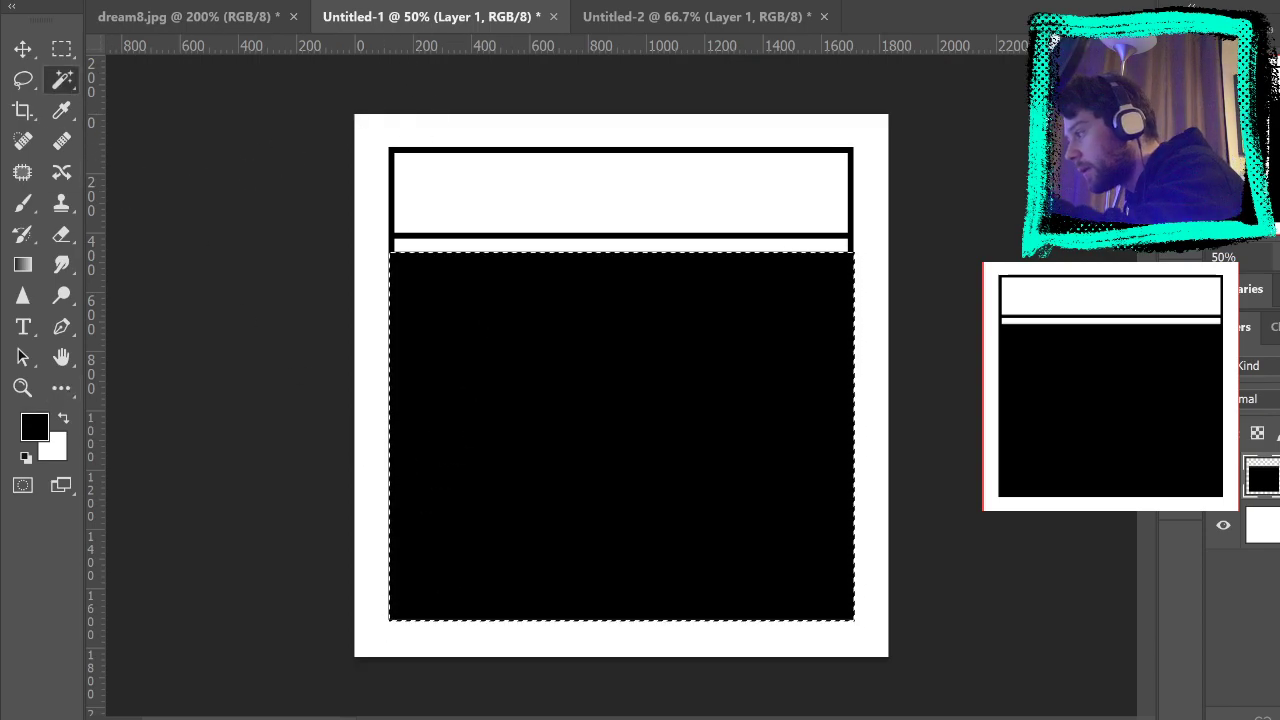
pyautogui.hotkey('ctrl', 'alt', 'r')
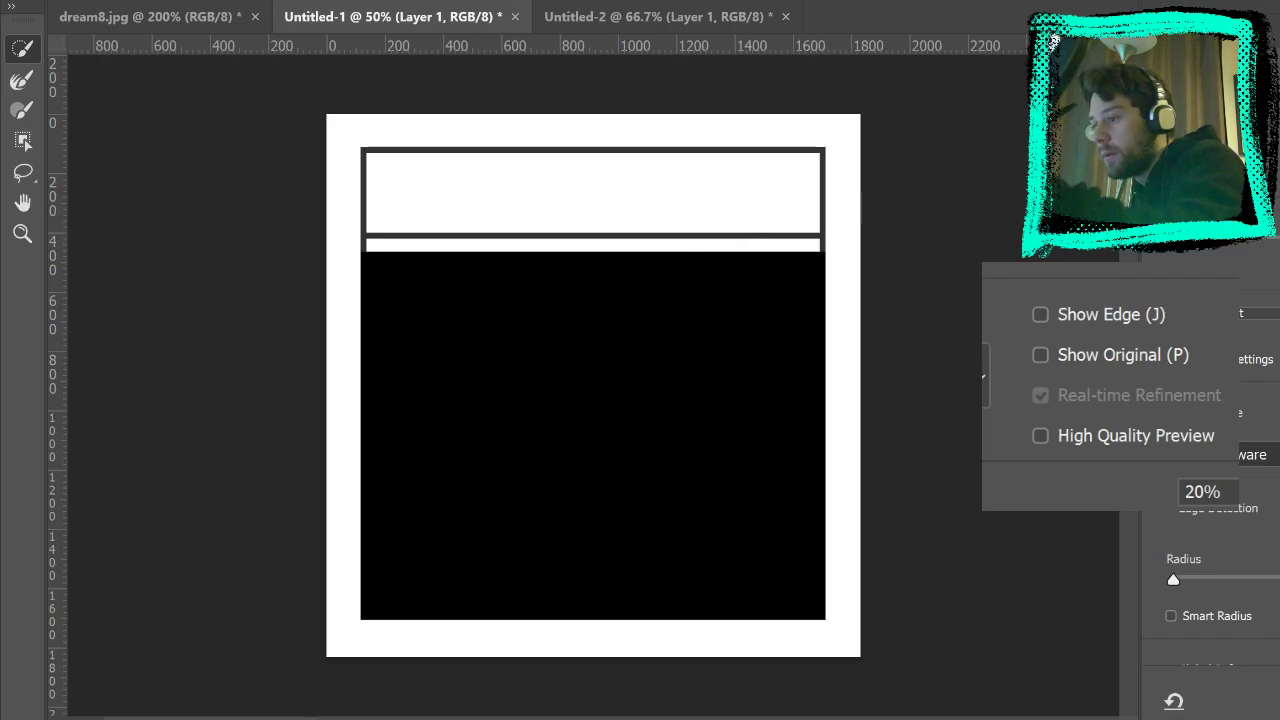
pyautogui.press('Escape')
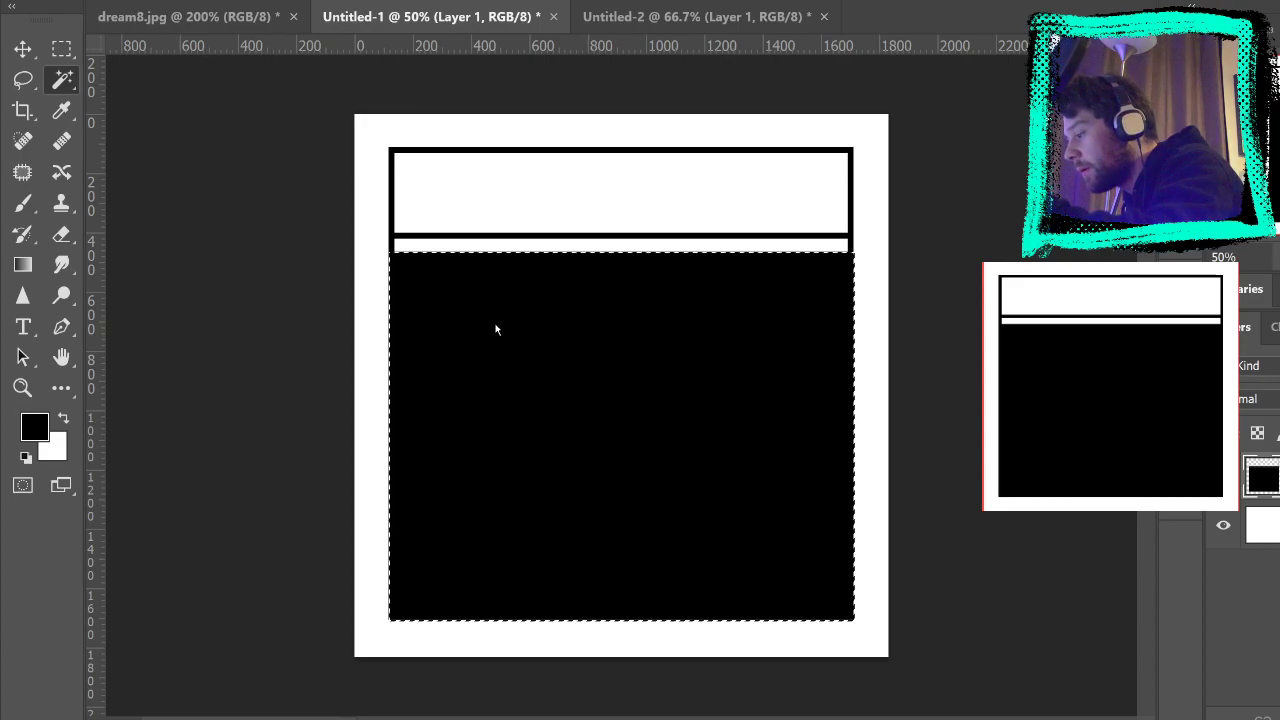
pyautogui.click(537, 365)
pyautogui.click(777, 203)
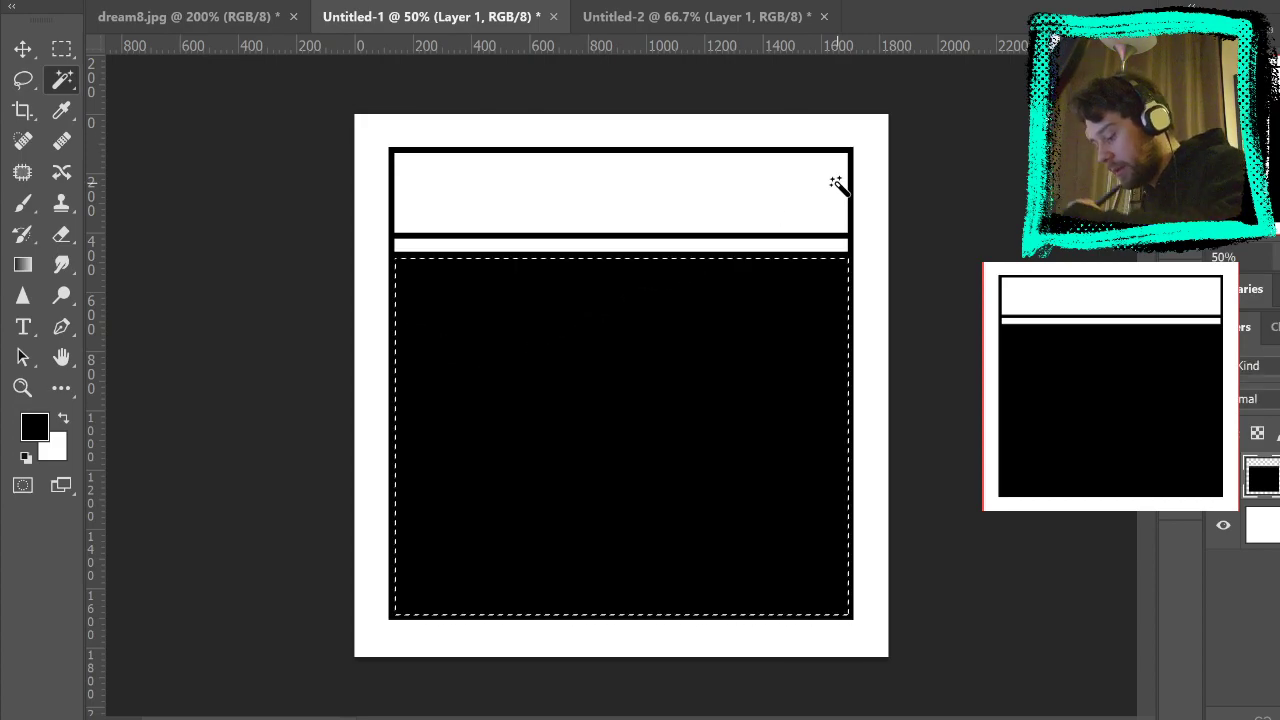
pyautogui.press('Delete')
pyautogui.click(61, 48)
pyautogui.hotkey('ctrl', 'd')
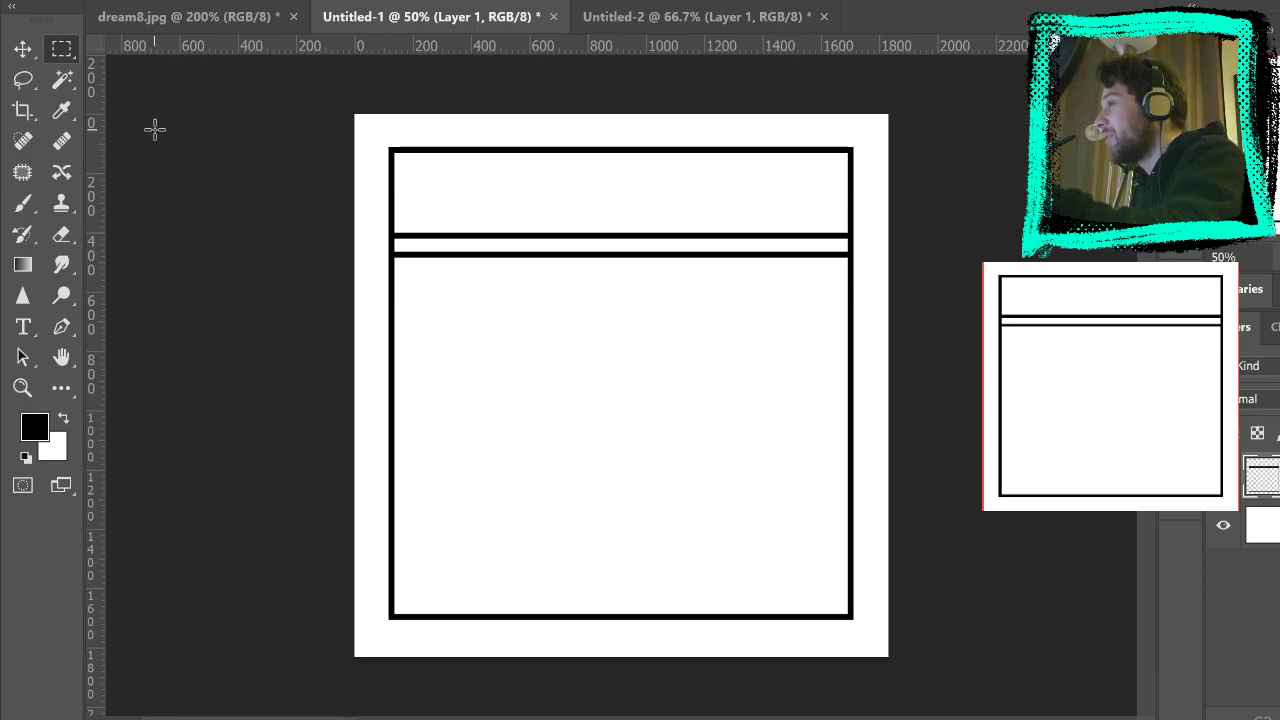
# Step: Place horizontal guides along the top and bottom edges of the large lower panel
pyautogui.moveTo(486, 251); pyautogui.dragTo(537, 618)
pyautogui.hotkey('ctrl', 'd')
pyautogui.moveTo(568, 48); pyautogui.dragTo(634, 251)
pyautogui.moveTo(670, 52); pyautogui.dragTo(731, 620)
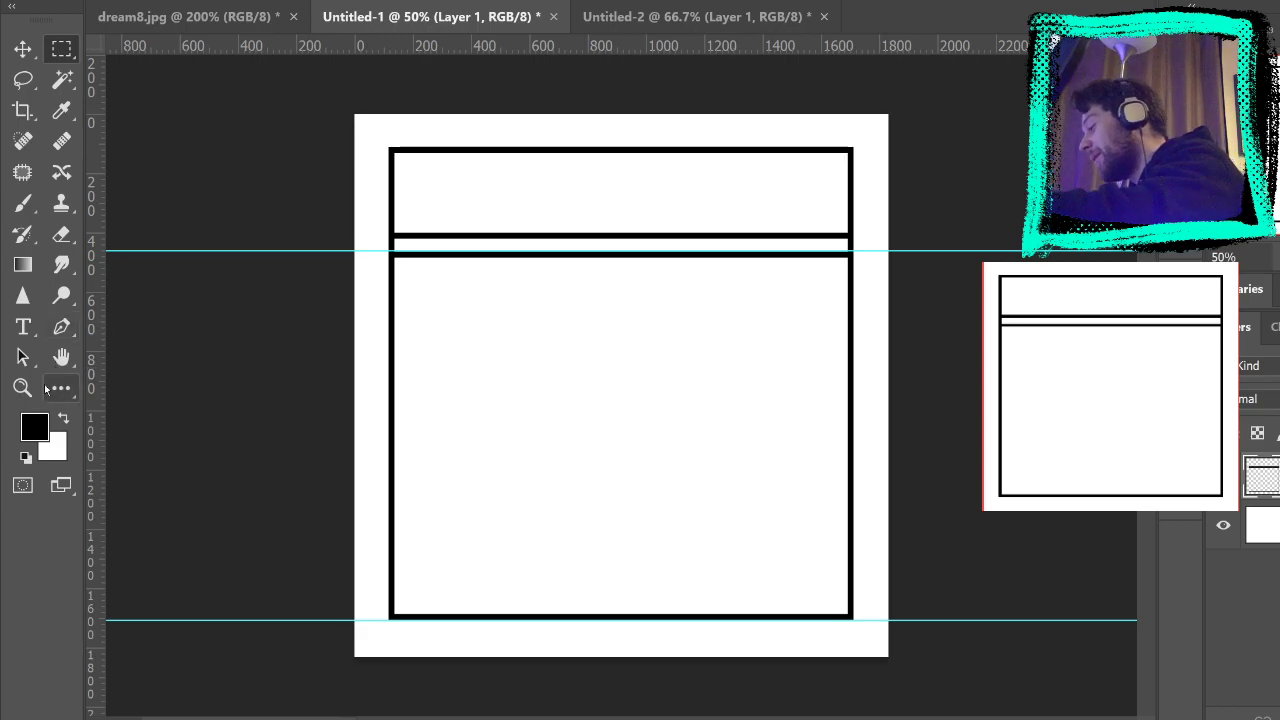
# Step: Add a horizontal guide roughly midway between the two guides of the large lower panel
pyautogui.press('z')
pyautogui.click(394, 471)
pyautogui.click(499, 422)
pyautogui.moveTo(580, 391)
pyautogui.mouseDown()
pyautogui.moveTo(597, 331)
pyautogui.moveTo(600, 380)
pyautogui.mouseUp()
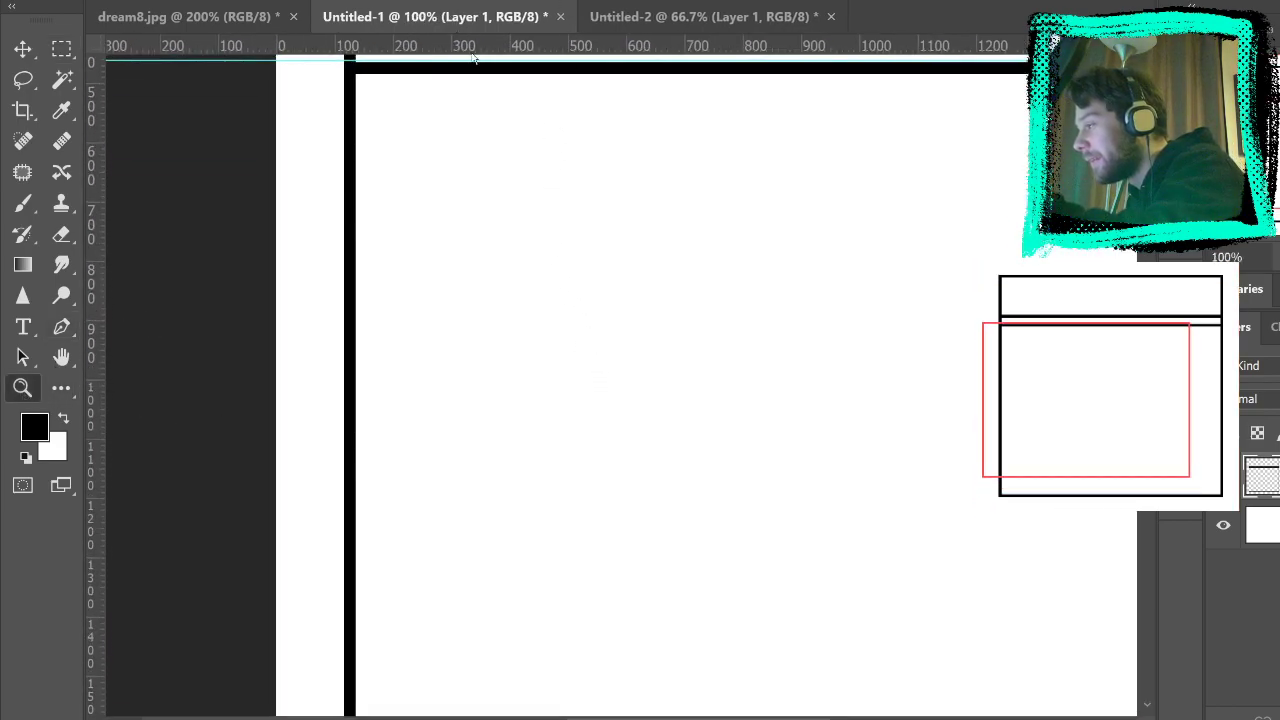
pyautogui.hotkey('ctrl', '-')
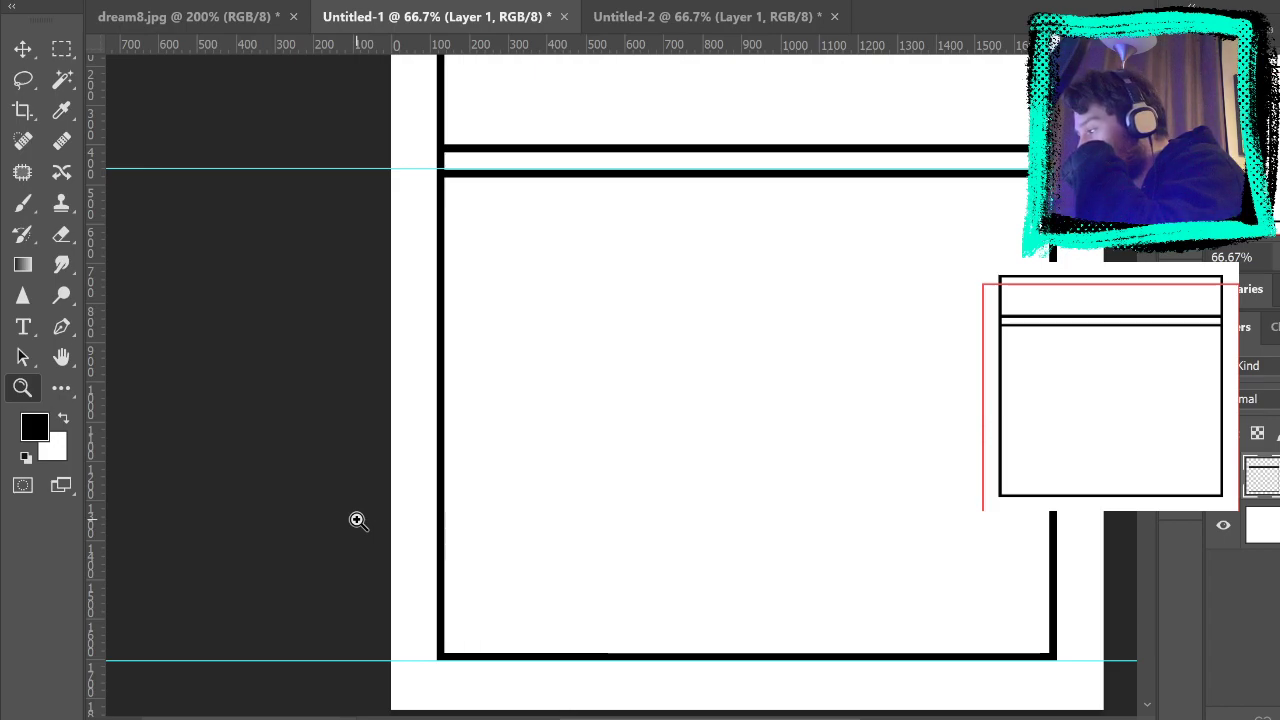
pyautogui.moveTo(420, 45); pyautogui.dragTo(504, 407)
pyautogui.moveTo(893, 235); pyautogui.dragTo(723, 230)
# Step: Select the upper part of the large panel, ending just above the middle guide and overlapping both sides, and fill it with black
pyautogui.press('m')
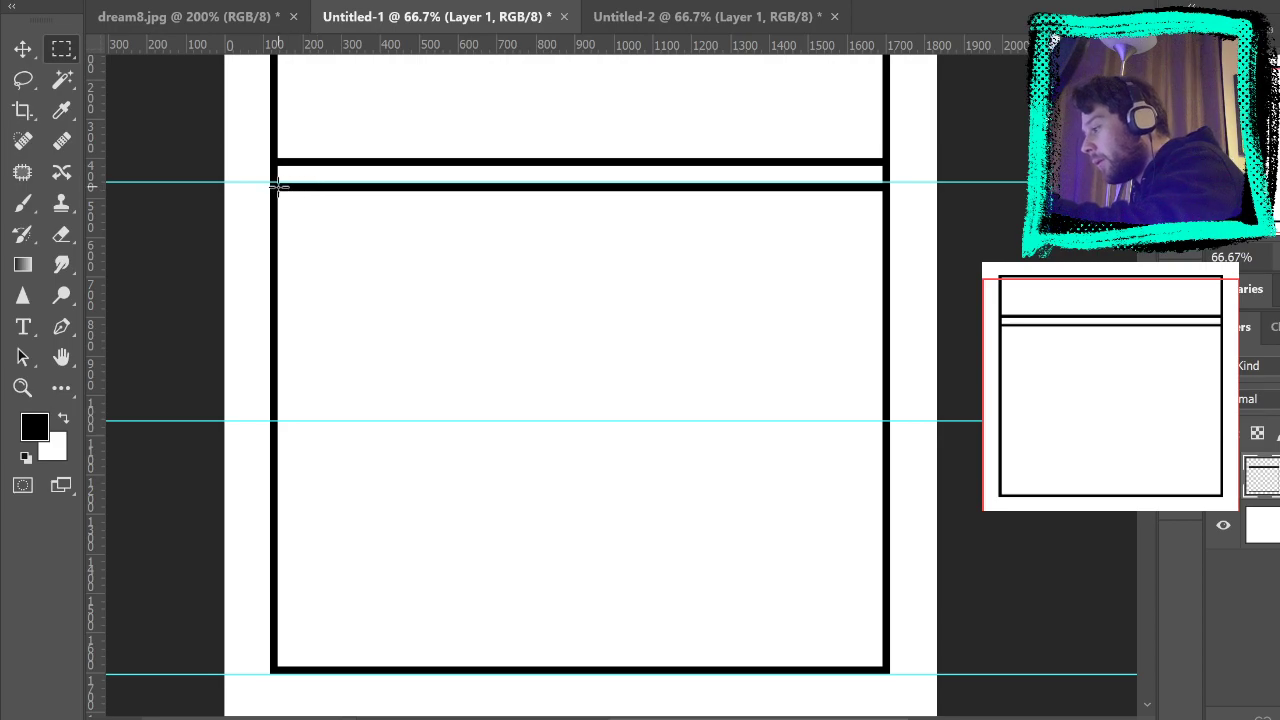
pyautogui.moveTo(314, 210); pyautogui.dragTo(904, 410)
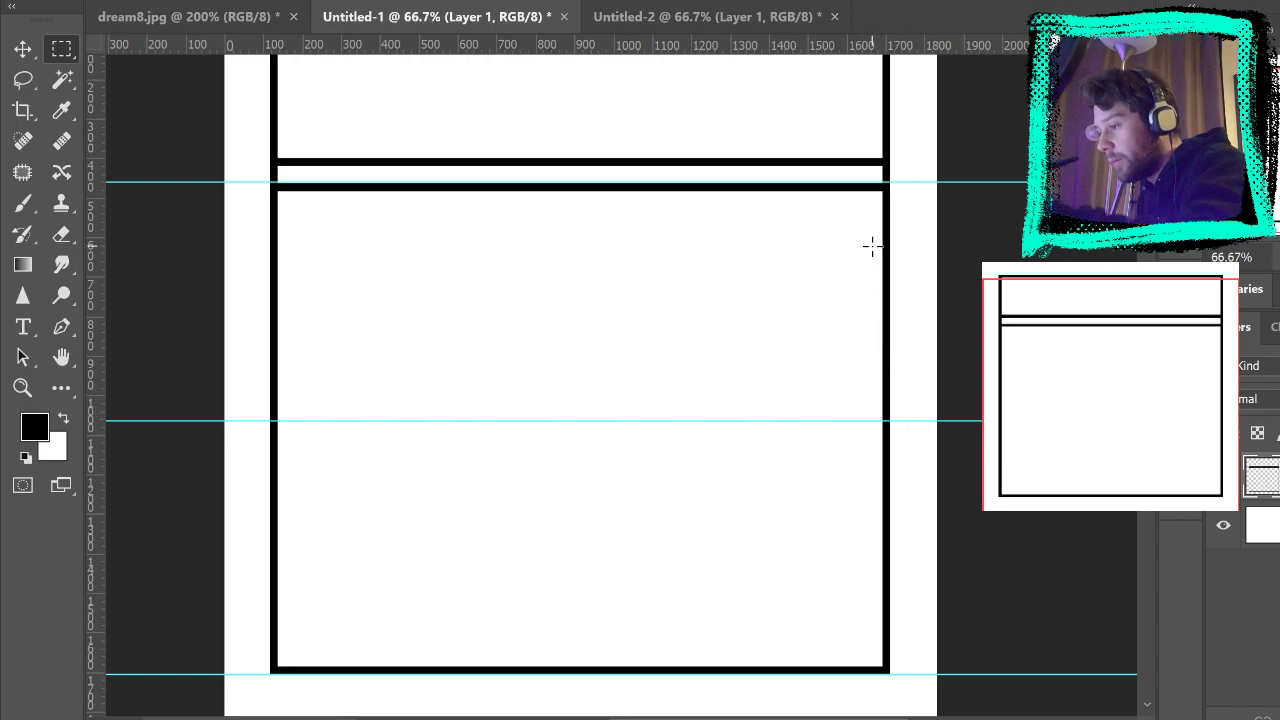
pyautogui.hotkey('ctrl', 'z')
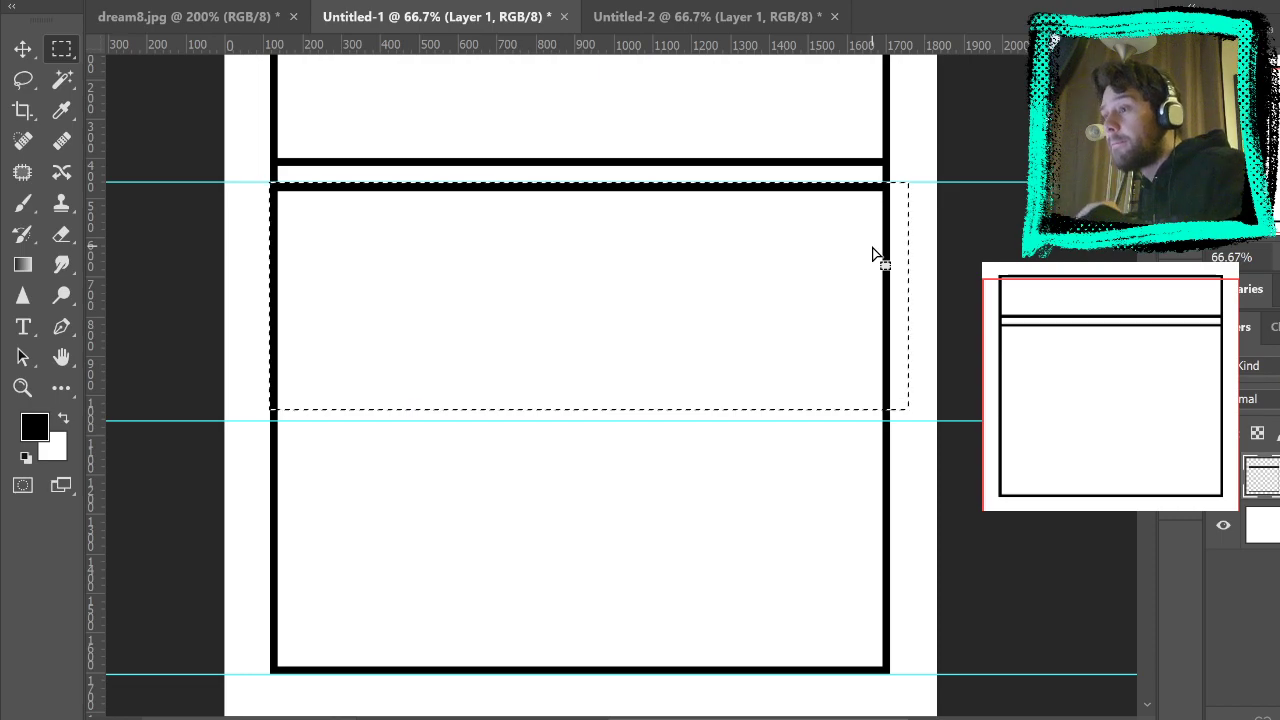
pyautogui.press('Left')
pyautogui.press('Left')
pyautogui.press('Left')
pyautogui.press('Left')
pyautogui.press('Left')
pyautogui.press('Left')
pyautogui.press('Left')
pyautogui.press('Left')
pyautogui.press('Left')
pyautogui.press('Left')
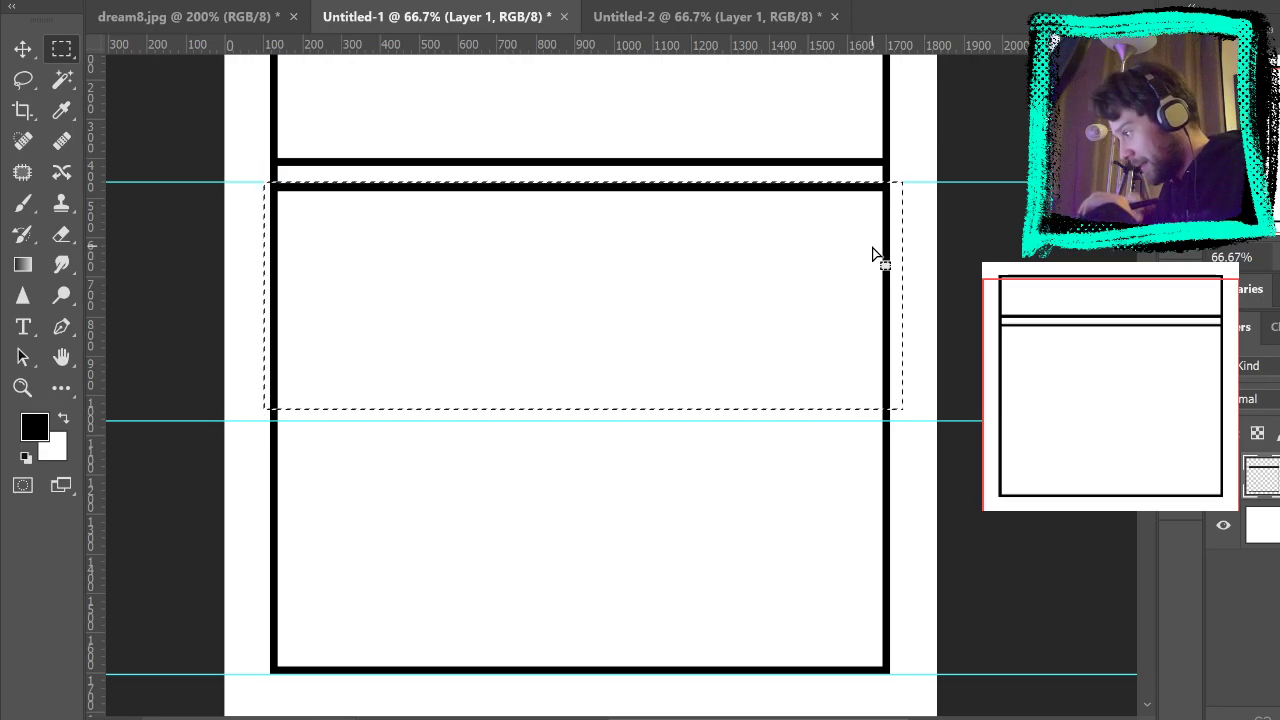
pyautogui.click(62, 388)
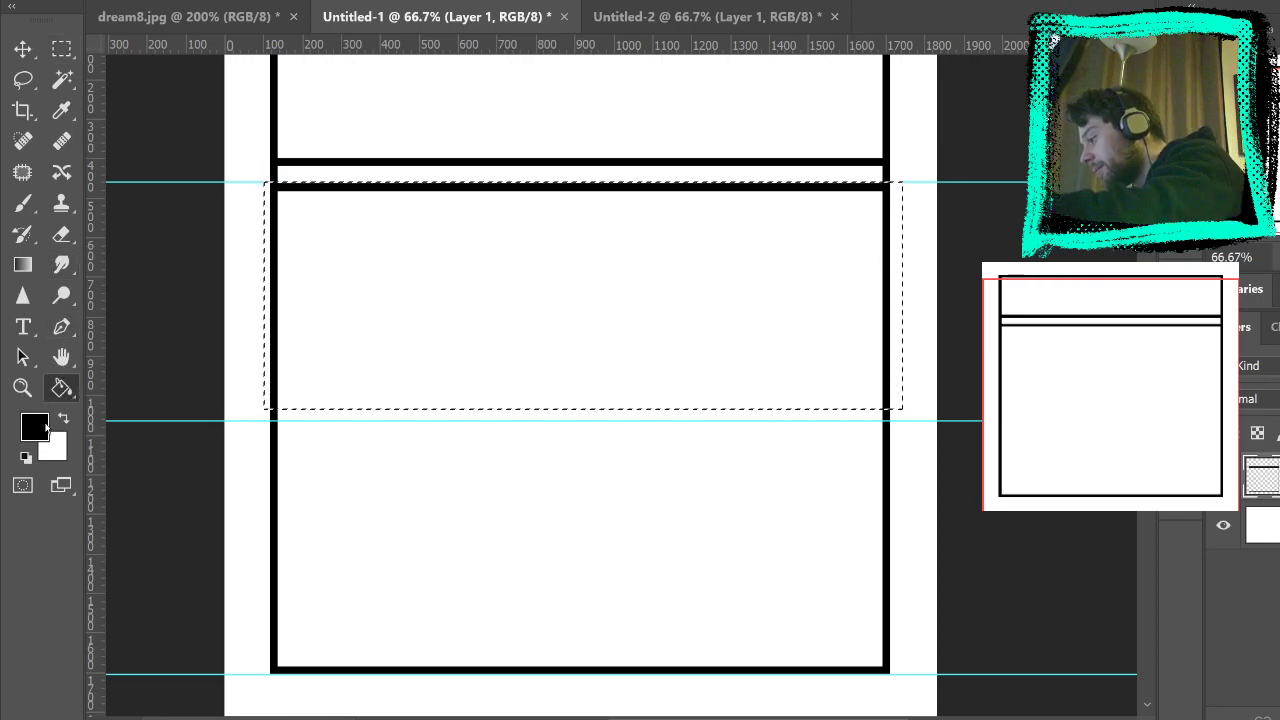
pyautogui.click(667, 306)
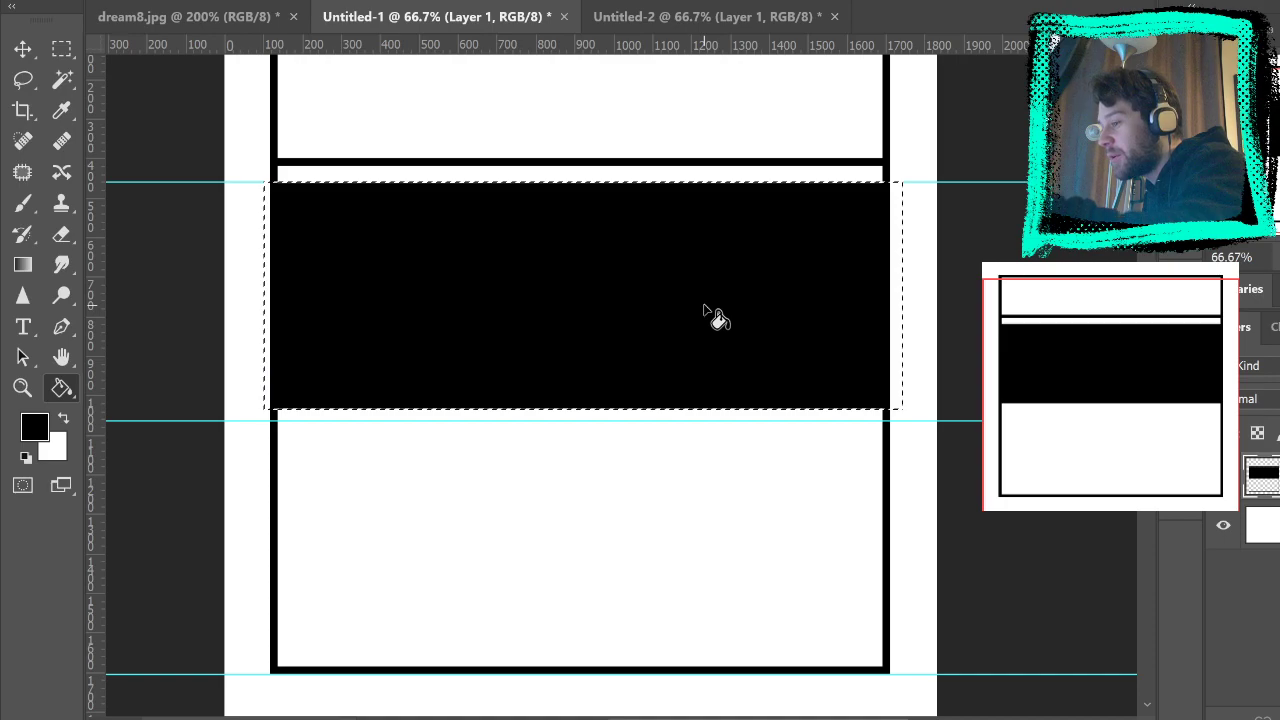
# Step: Select the black middle block with the Magic Wand, contract the selection to the border thickness, clear its inside, and deselect
pyautogui.click(62, 79)
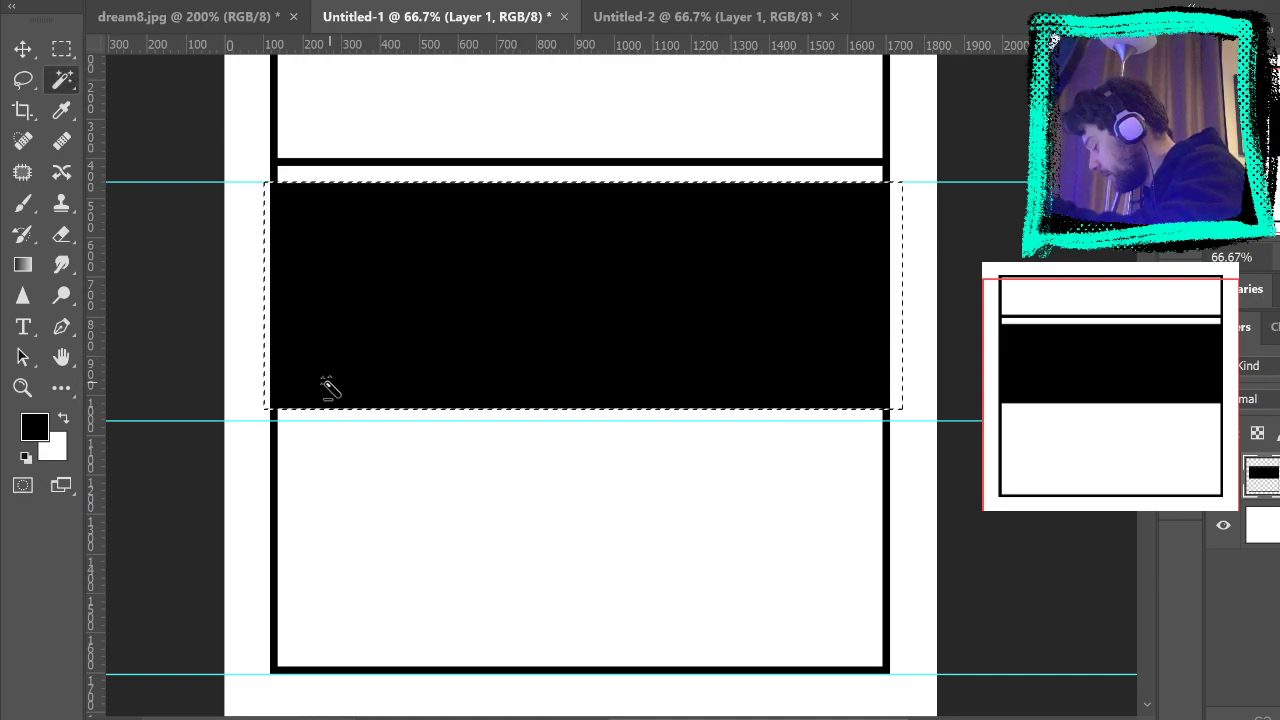
pyautogui.click(886, 252)
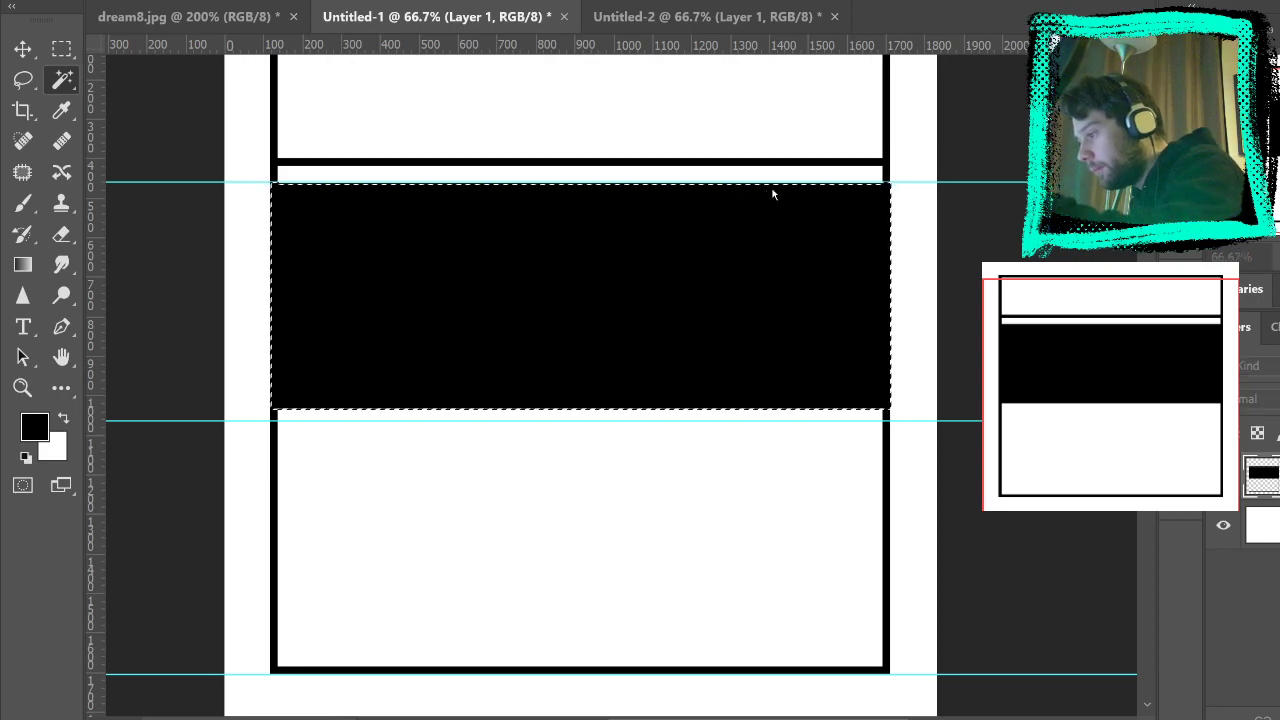
pyautogui.click(867, 186)
pyautogui.press('Delete')
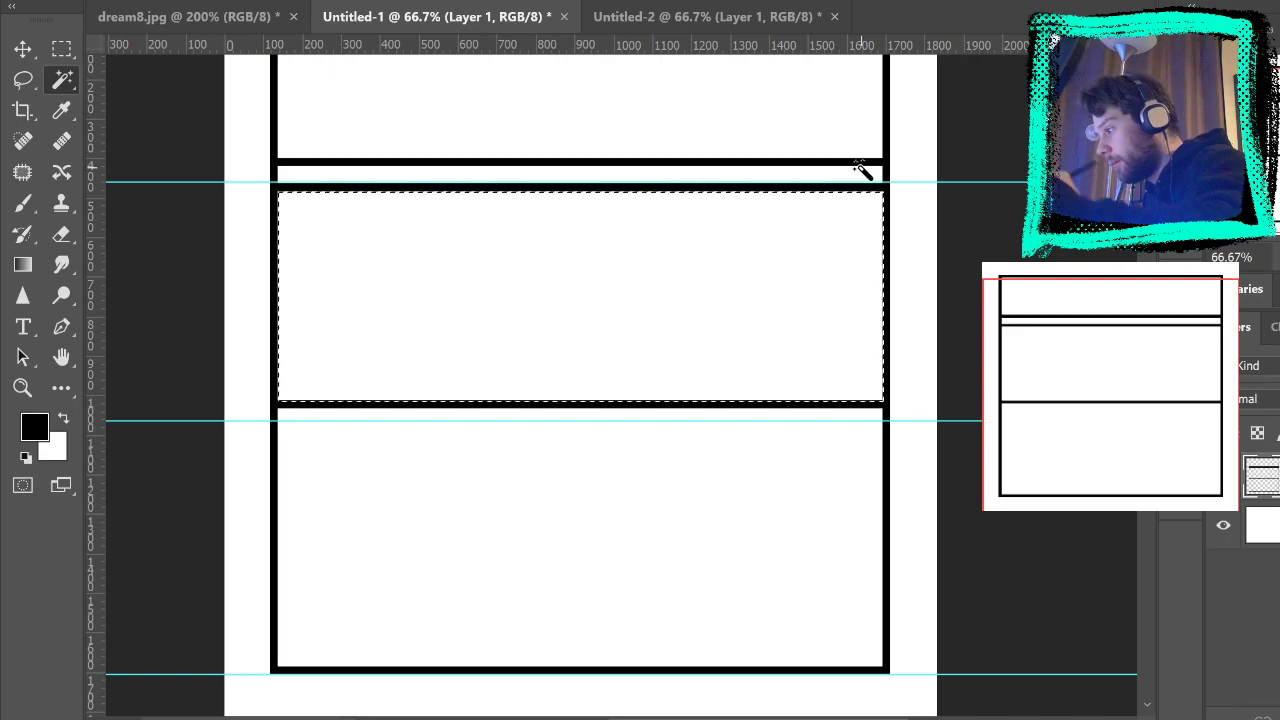
pyautogui.click(61, 50)
pyautogui.hotkey('ctrl', 'd')
# Step: Select the rest of the frame starting just below the middle guide and fill the selection with black
pyautogui.moveTo(782, 600); pyautogui.dragTo(789, 418)
pyautogui.moveTo(243, 598); pyautogui.dragTo(891, 346)
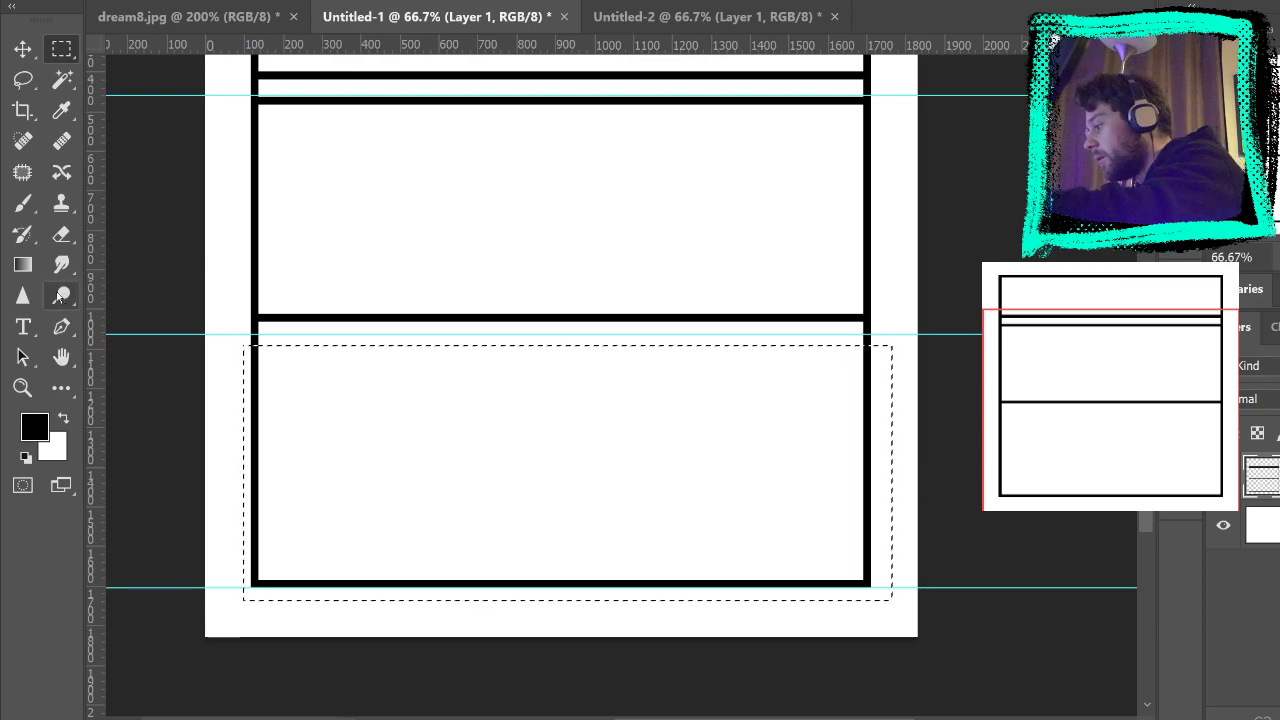
pyautogui.click(61, 388)
pyautogui.click(609, 397)
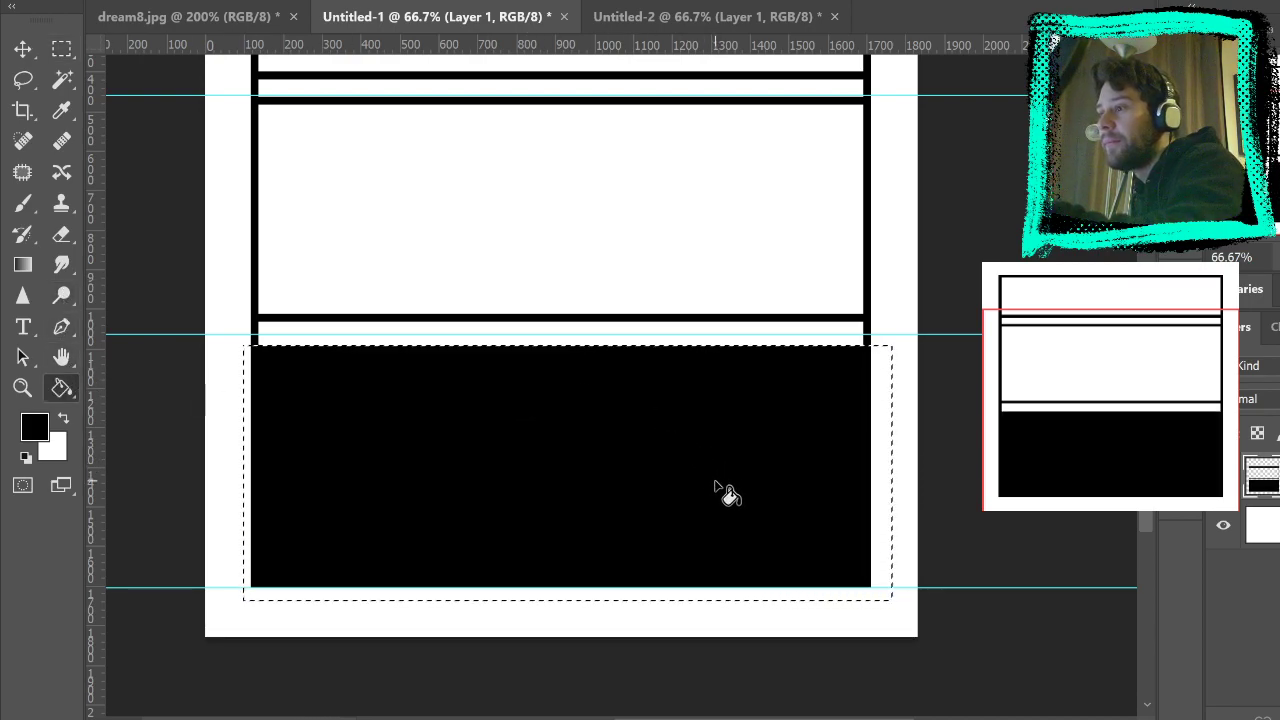
# Step: Select the black bottom block with the Magic Wand, contract the selection to the border thickness, clear its inside, and deselect
pyautogui.click(61, 79)
pyautogui.click(258, 400)
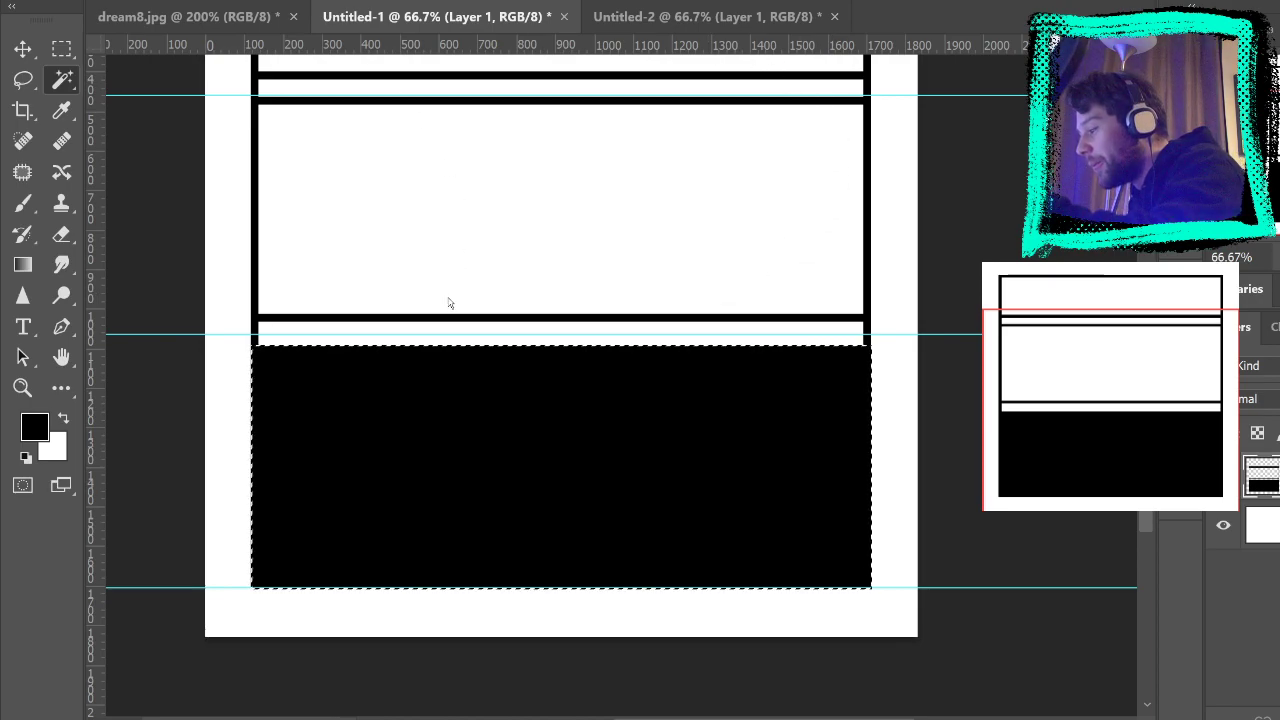
pyautogui.click(842, 157)
pyautogui.press('Delete')
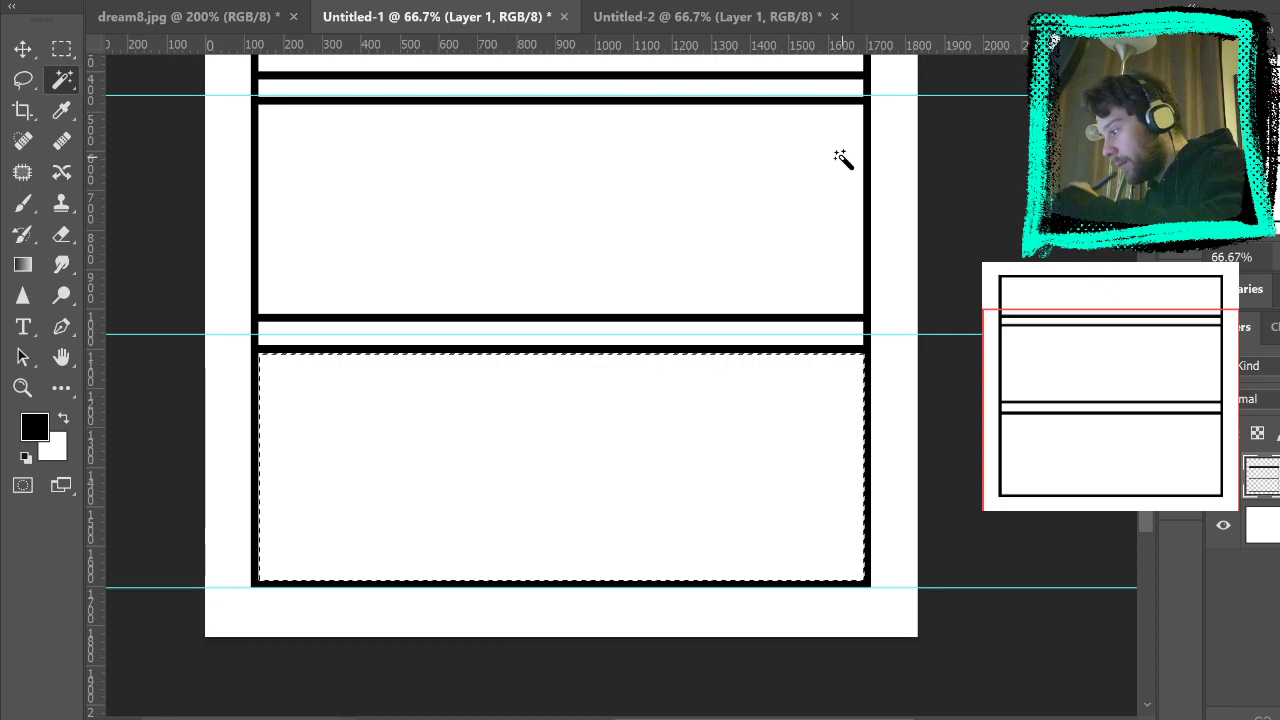
pyautogui.click(68, 52)
pyautogui.hotkey('ctrl', 'd')
# Step: Select a strip across the gutter between the top and middle panels and clear the side lines inside it
pyautogui.moveTo(846, 213); pyautogui.dragTo(871, 408)
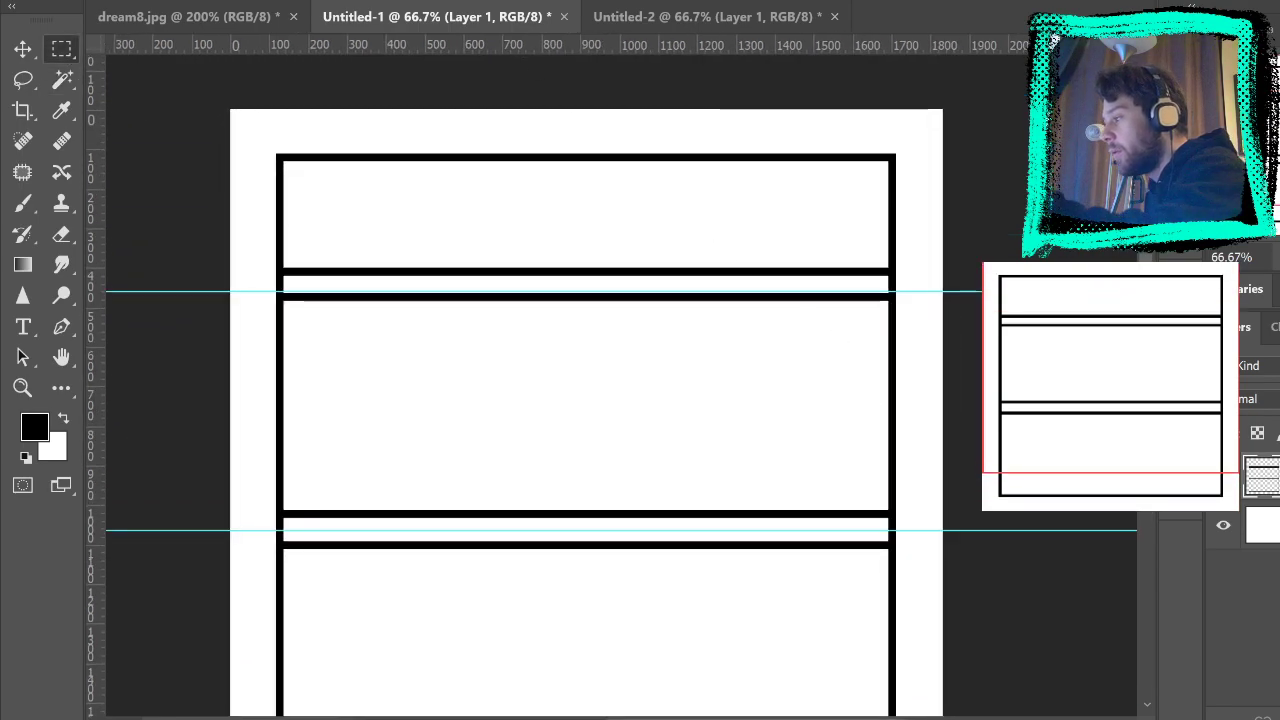
pyautogui.scroll(-1, 520, 110)
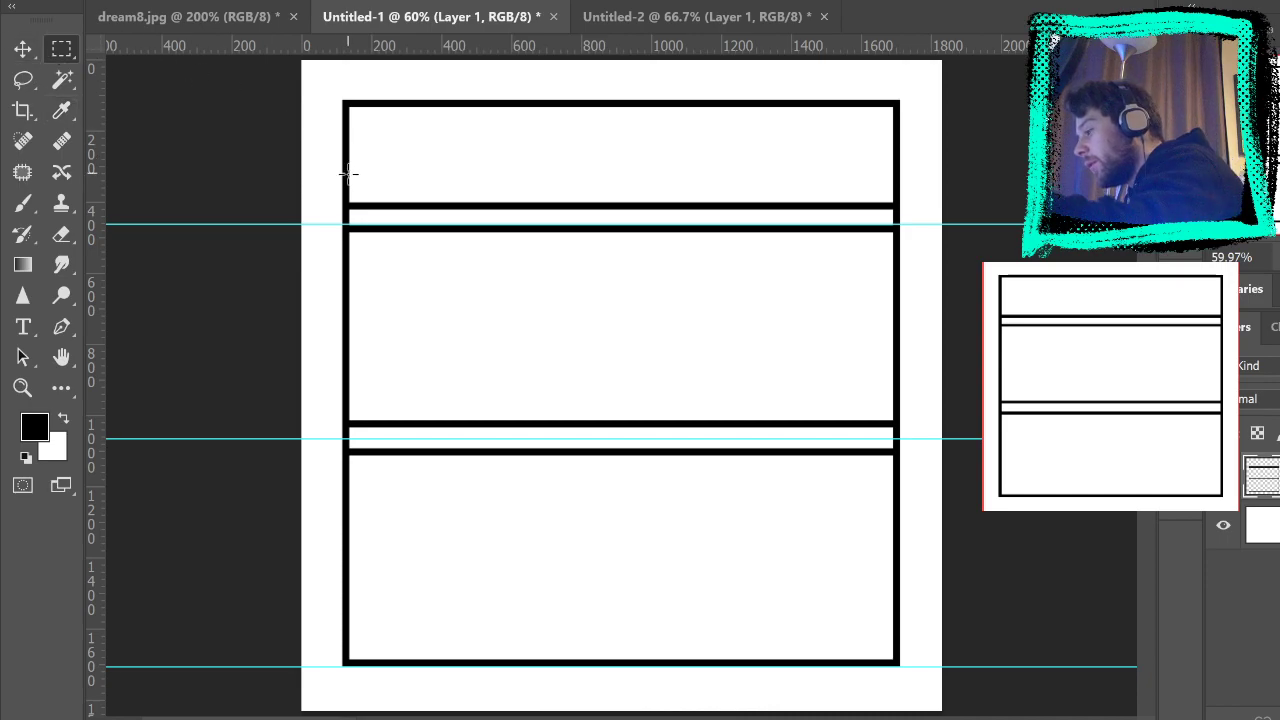
pyautogui.press('z')
pyautogui.click(571, 200)
pyautogui.click(629, 177)
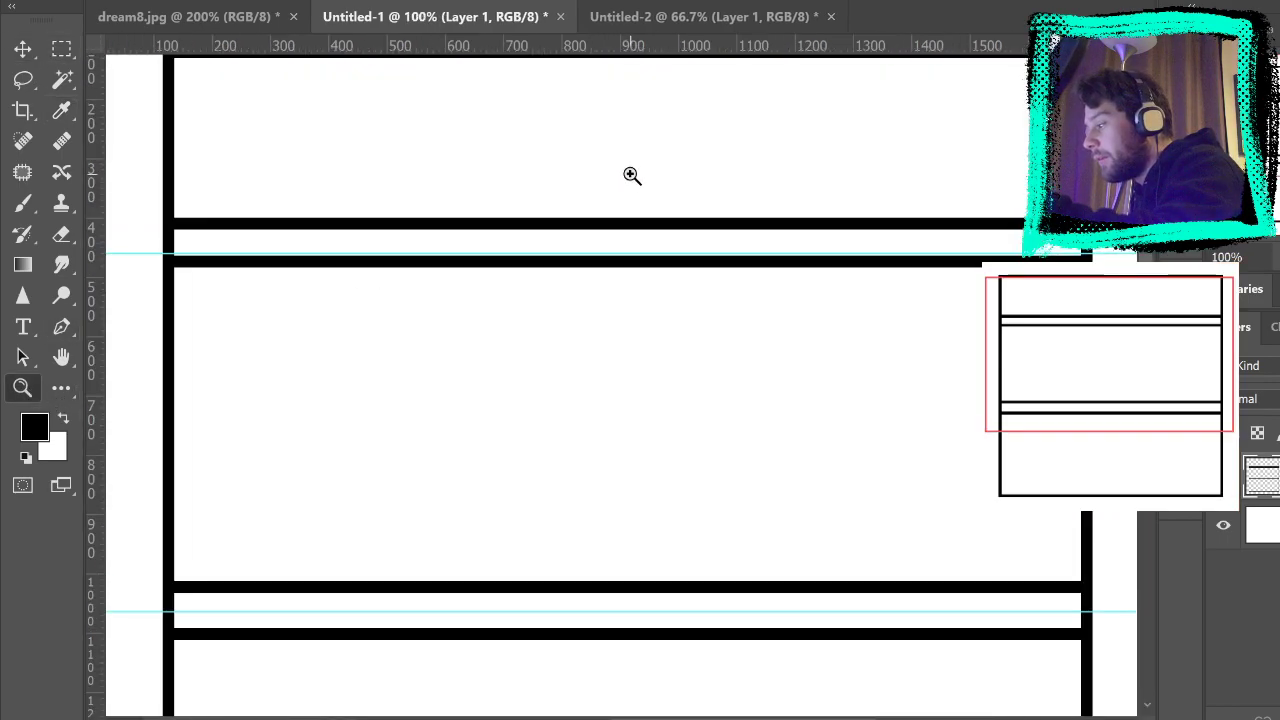
pyautogui.press('m')
pyautogui.moveTo(265, 236); pyautogui.dragTo(1097, 255)
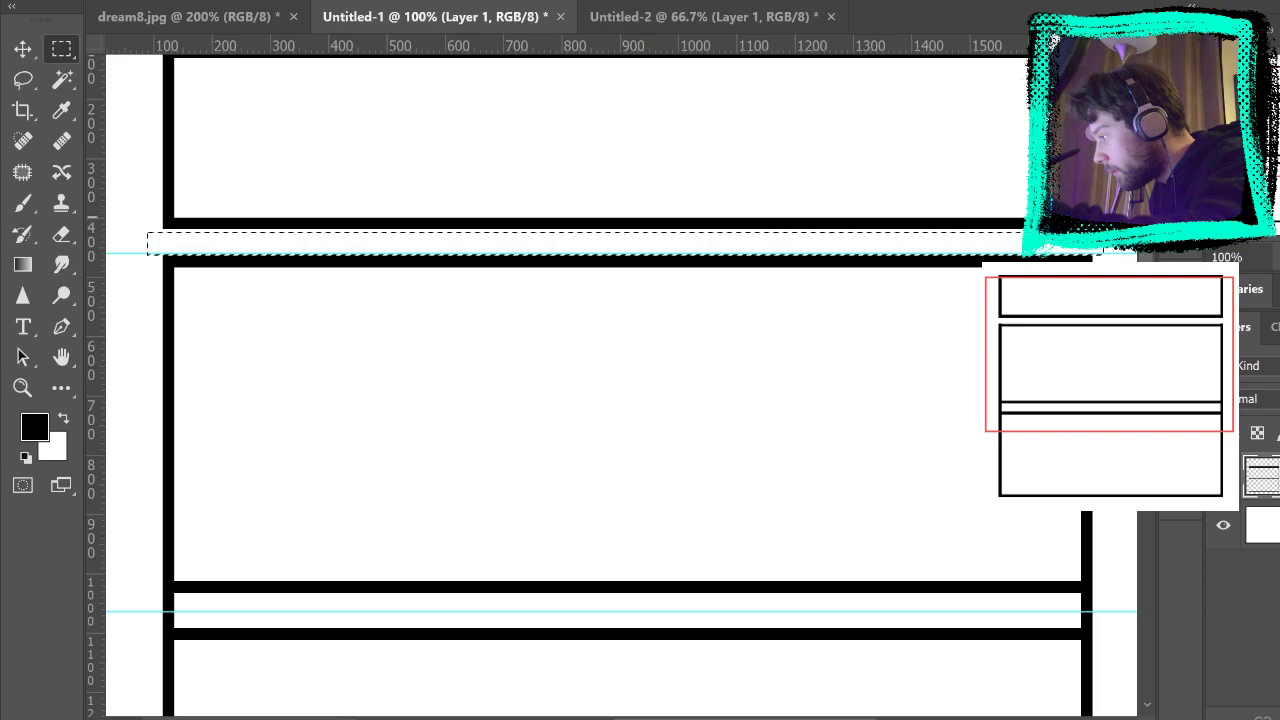
# Step: Move the strip selection into the gutter between the middle and bottom panels and clear the side lines there in two passes
pyautogui.moveTo(937, 248); pyautogui.dragTo(952, 456)
pyautogui.hotkey('shift', 'Up')
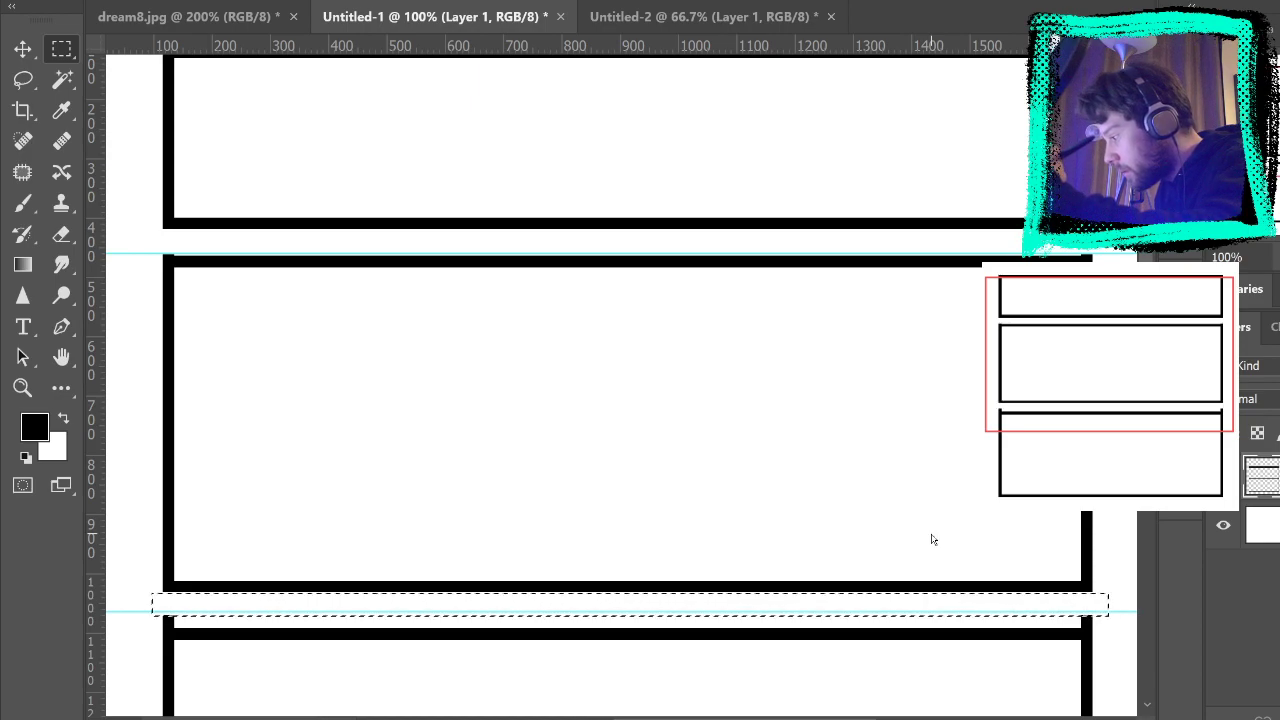
pyautogui.hotkey('shift', 'Down')
pyautogui.press('Down')
pyautogui.press('Down')
pyautogui.press('Down')
pyautogui.press('Down')
pyautogui.press('Down')
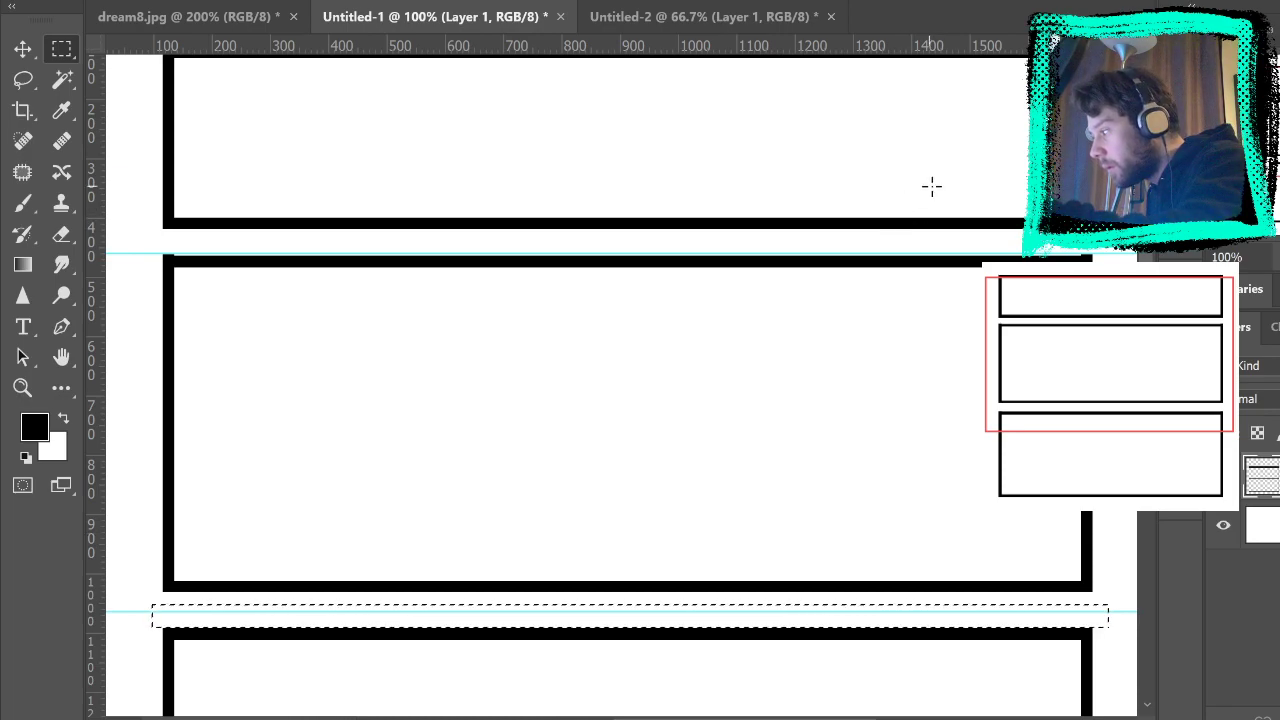
# Step: Try to trim the leftover line stubs above the middle panel with a strip selection, and deselect
pyautogui.moveTo(141, 237); pyautogui.dragTo(1085, 253)
pyautogui.click(1113, 255)
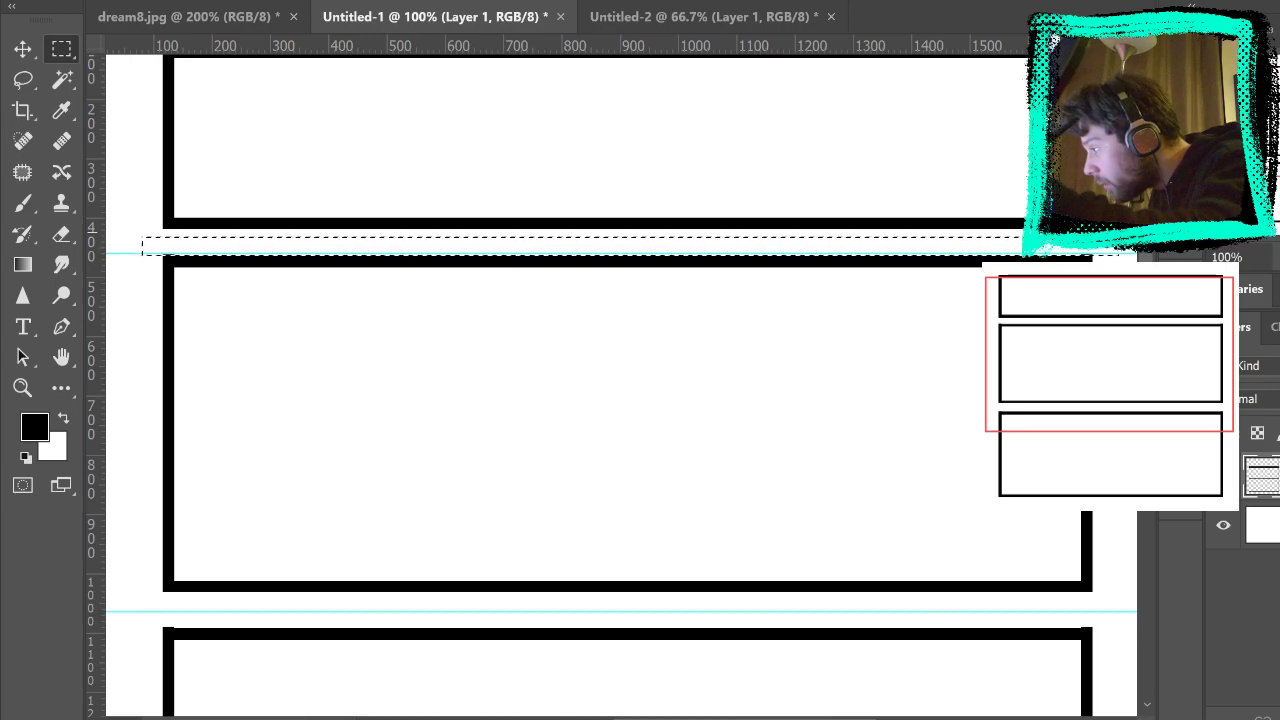
pyautogui.hotkey('ctrl', 'd')
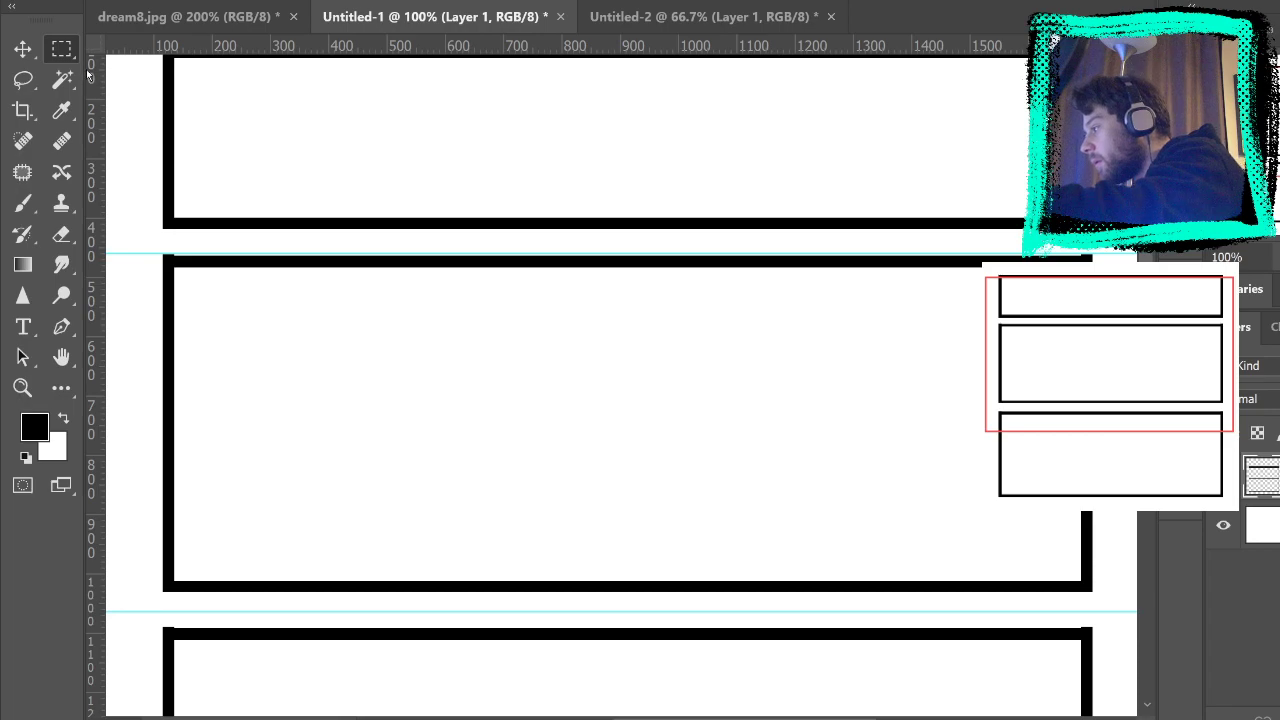
# Step: Remove the horizontal guides above the middle panel and above the bottom panel
pyautogui.press('v')
pyautogui.moveTo(348, 5); pyautogui.dragTo(349, 5)
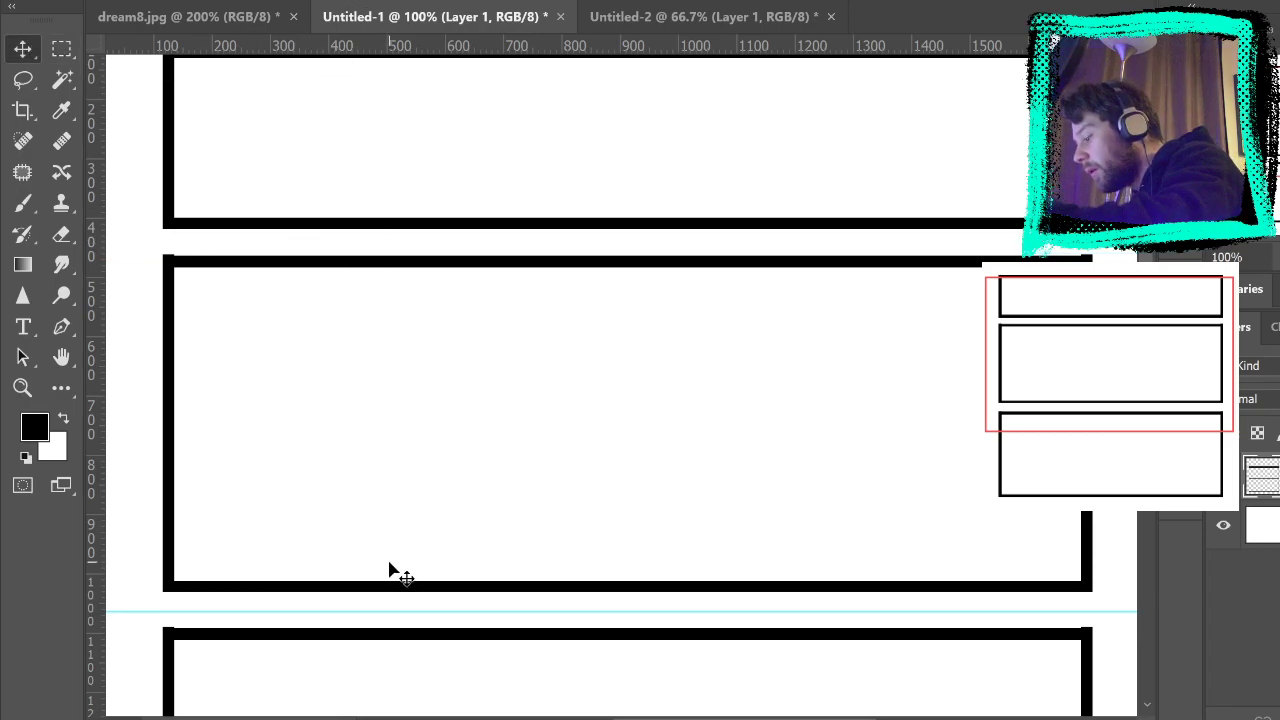
pyautogui.moveTo(413, 611); pyautogui.dragTo(456, 29)
# Step: Clear the leftover line stubs on the top corners of the middle and bottom panels using a strip selection, and deselect
pyautogui.press('m')
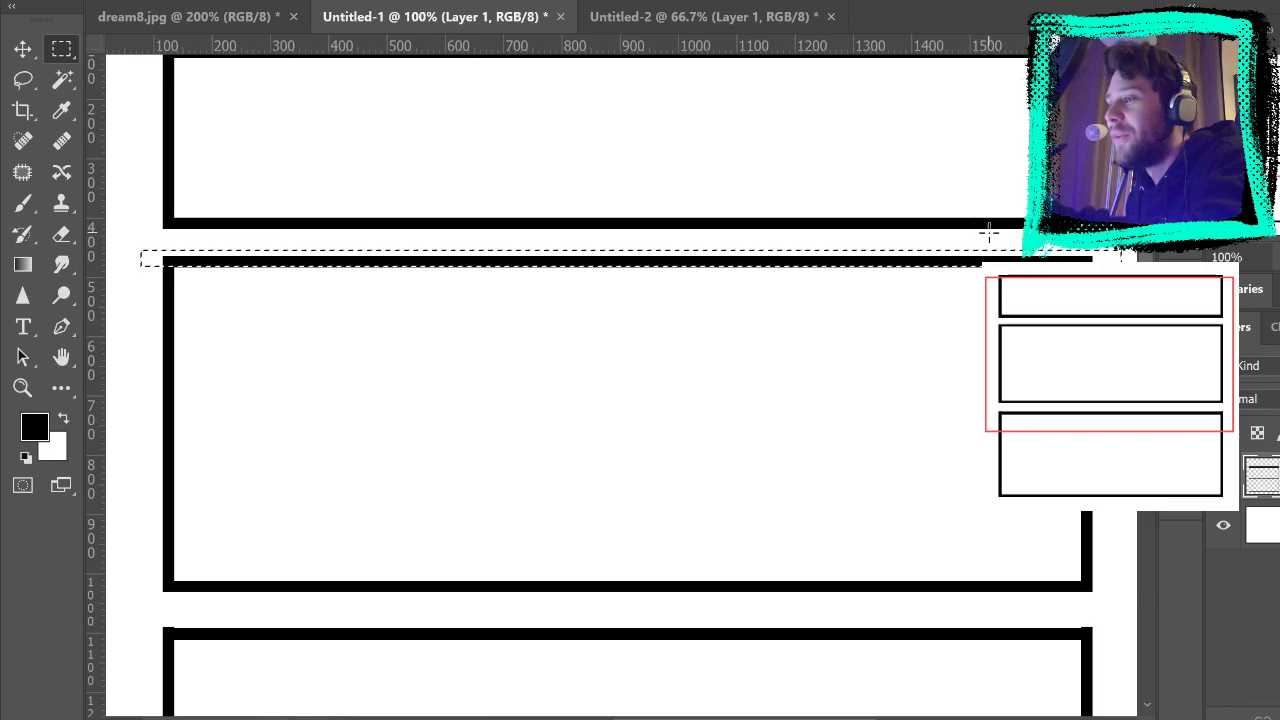
pyautogui.moveTo(1005, 258); pyautogui.dragTo(1020, 620)
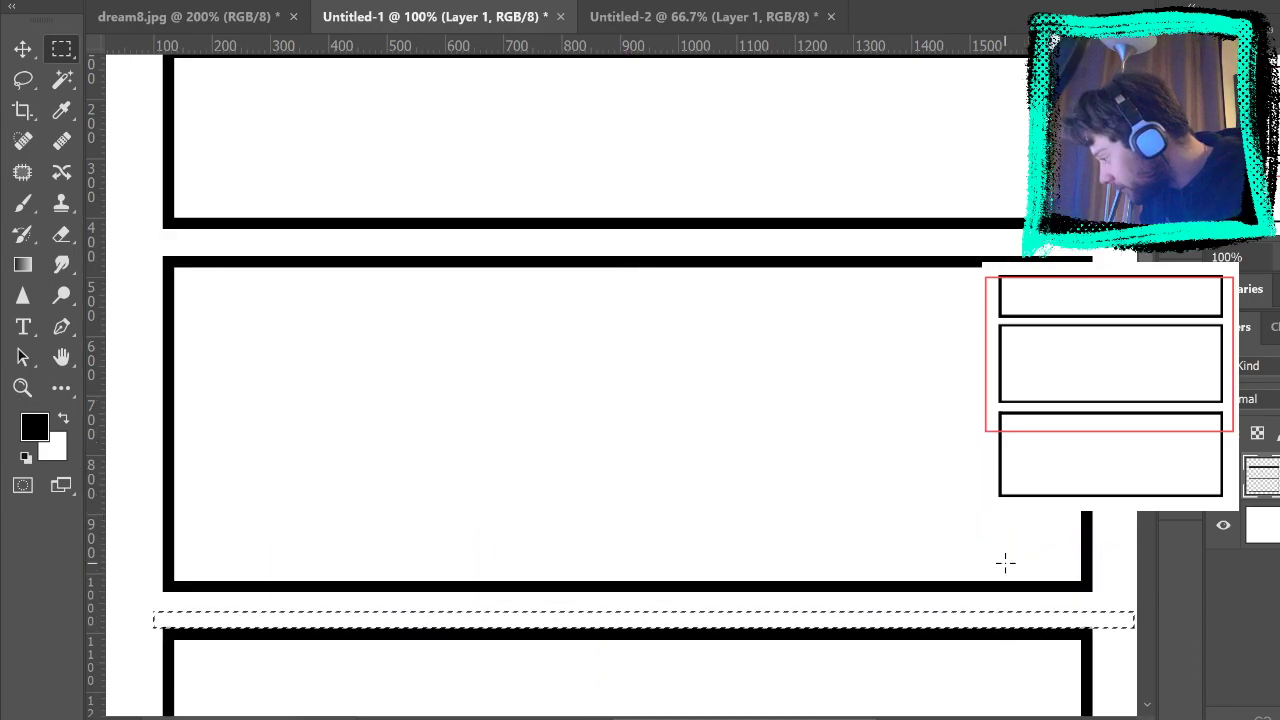
pyautogui.moveTo(627, 518)
pyautogui.mouseDown()
pyautogui.moveTo(1117, 521)
pyautogui.moveTo(1123, 506)
pyautogui.mouseUp()
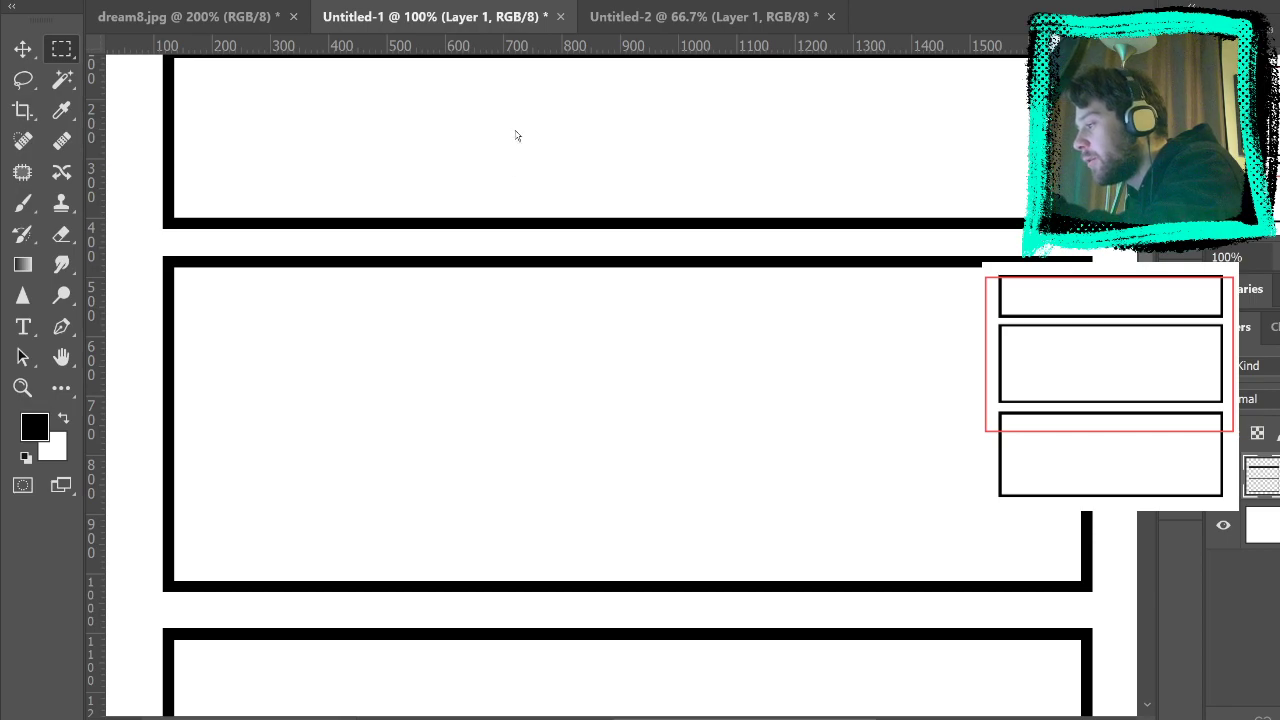
# Step: Remove the remaining horizontal guide along the bottom panel's lower edge
pyautogui.hotkey('ctrl', '0')
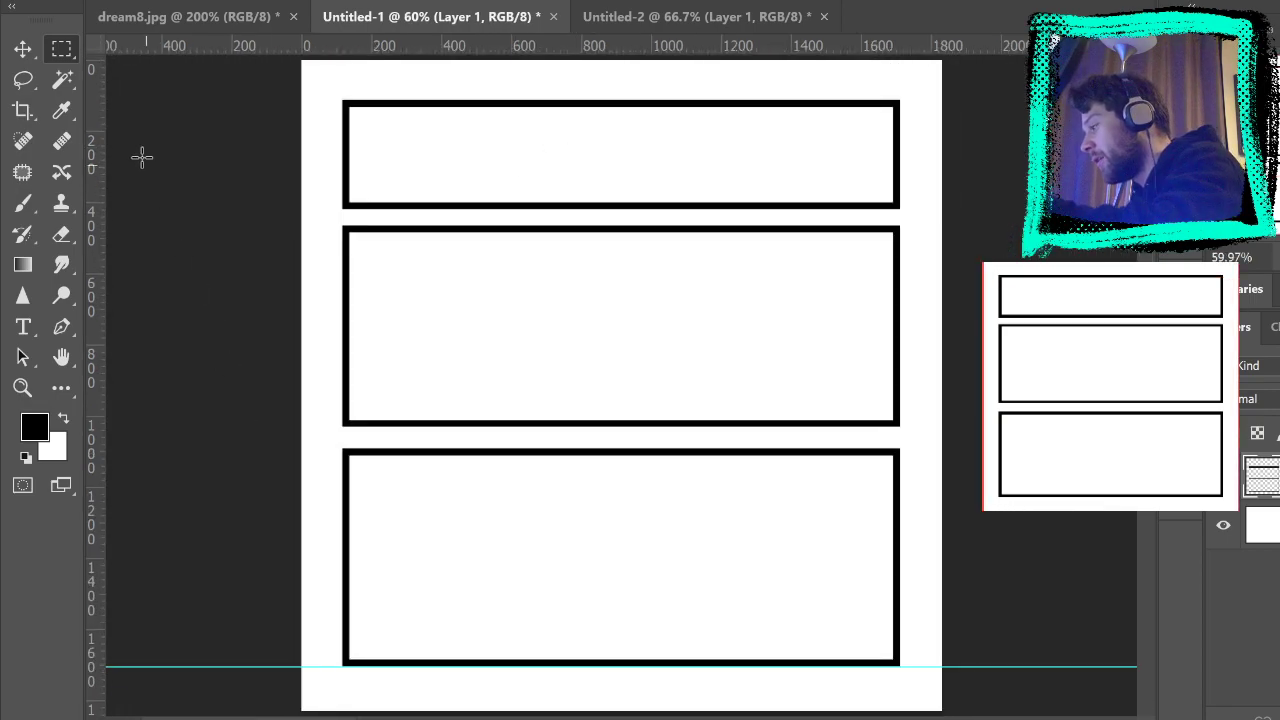
pyautogui.press('v')
pyautogui.moveTo(303, 668); pyautogui.dragTo(392, 15)
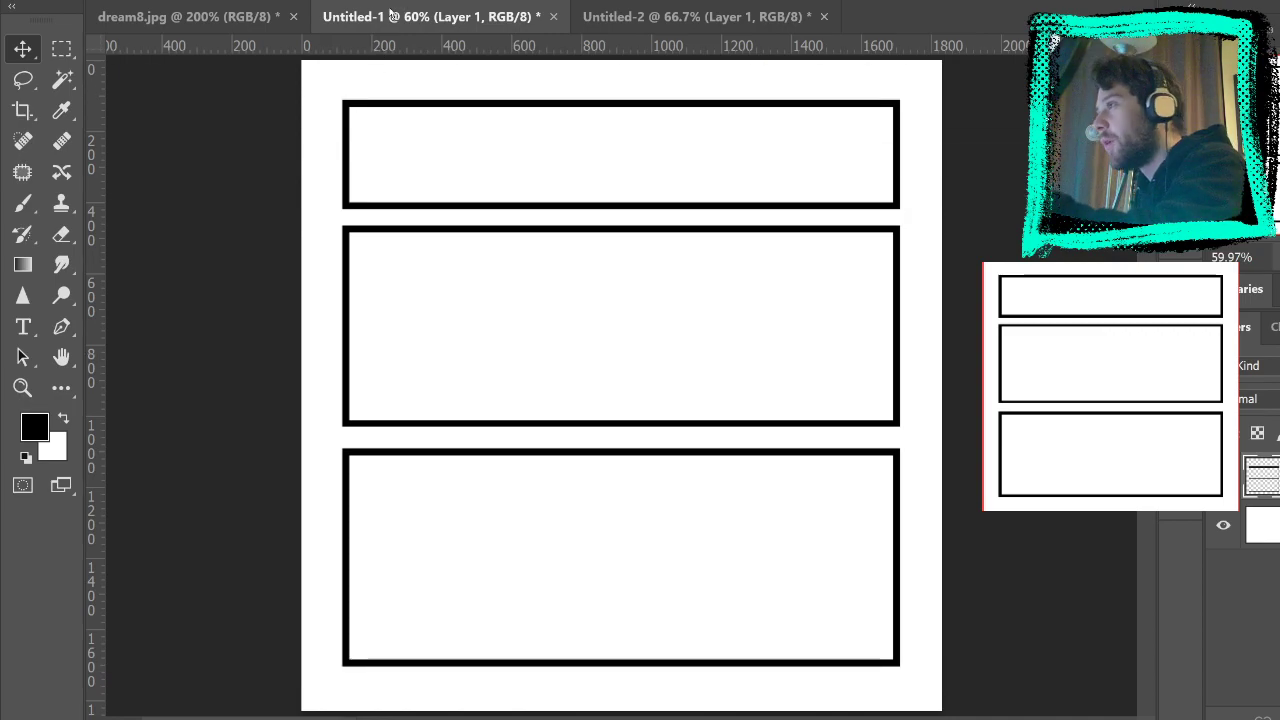
# Step: Select the bottom panel, nudge it up until its gutter matches the upper gutter, and deselect
pyautogui.press('m')
pyautogui.moveTo(591, 603); pyautogui.dragTo(927, 441)
pyautogui.click(37, 48)
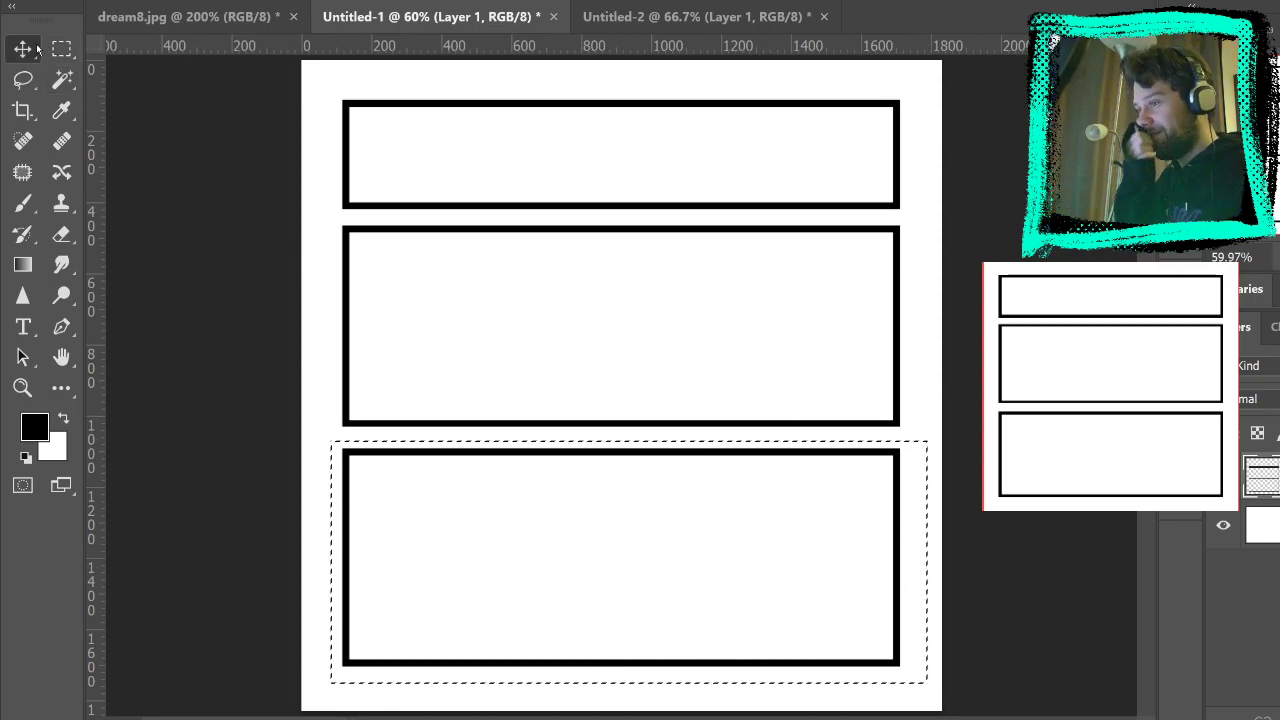
pyautogui.press('Up')
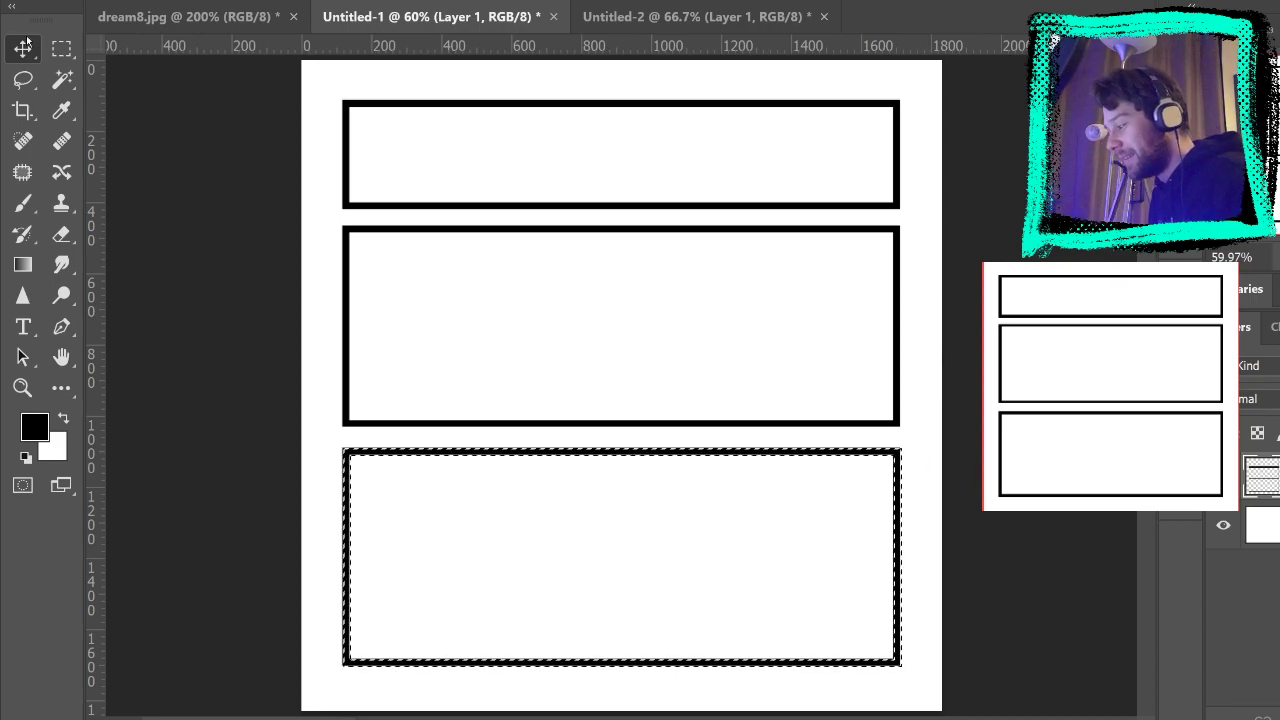
pyautogui.hotkey('ctrl', 'z')
pyautogui.press('Up')
pyautogui.press('Up')
pyautogui.press('Up')
pyautogui.press('Up')
pyautogui.press('Up')
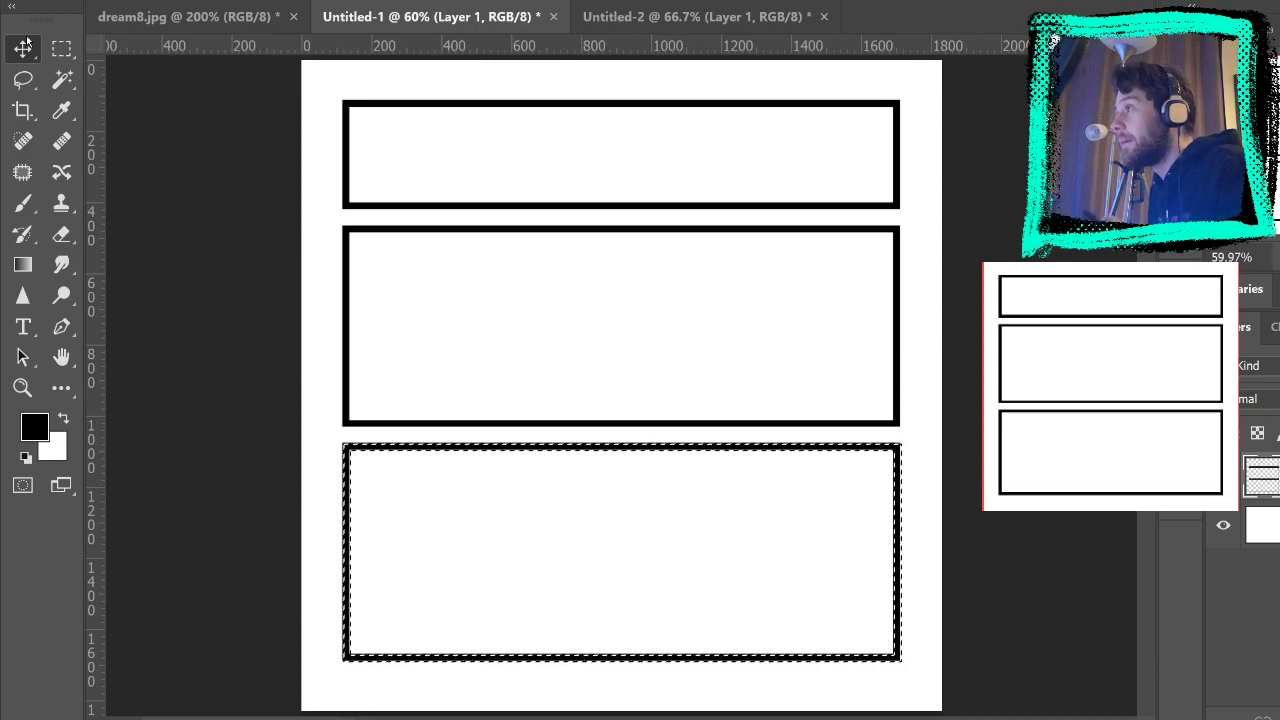
pyautogui.click(62, 49)
pyautogui.click(129, 78)
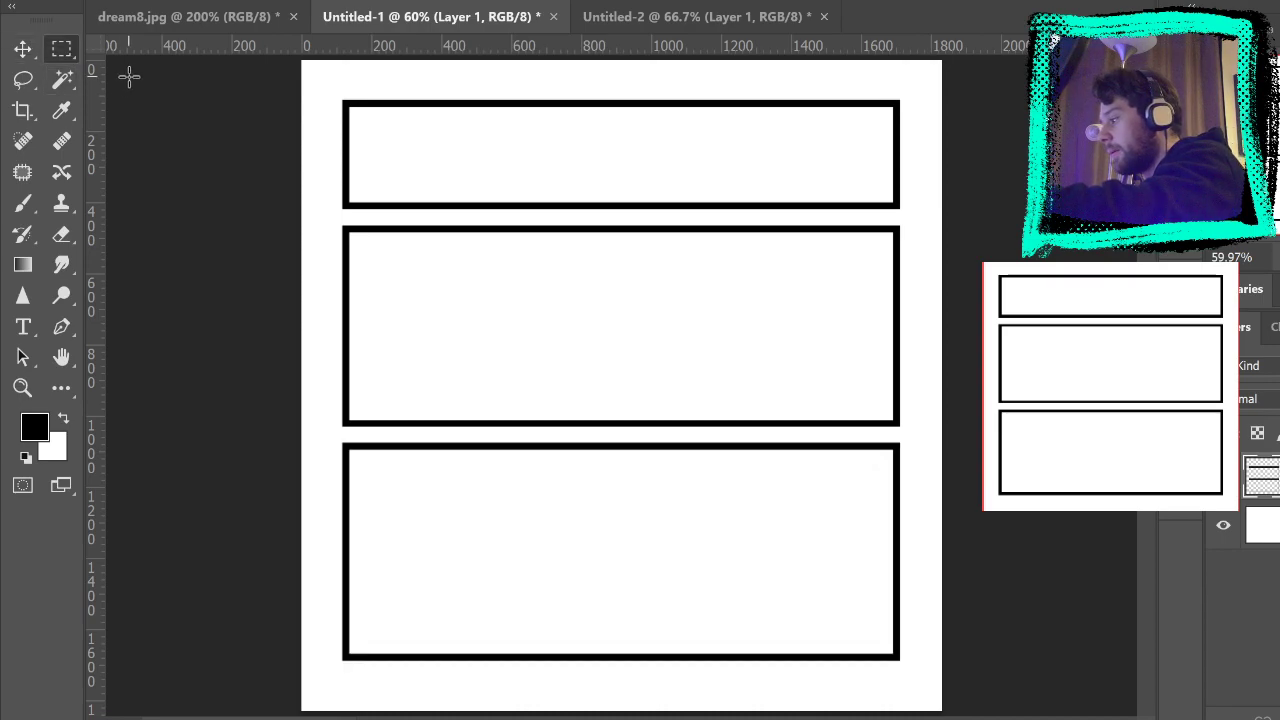
# Step: Select all three panels together, nudge them slightly down to even out the page margins, and deselect
pyautogui.moveTo(313, 85); pyautogui.dragTo(960, 690)
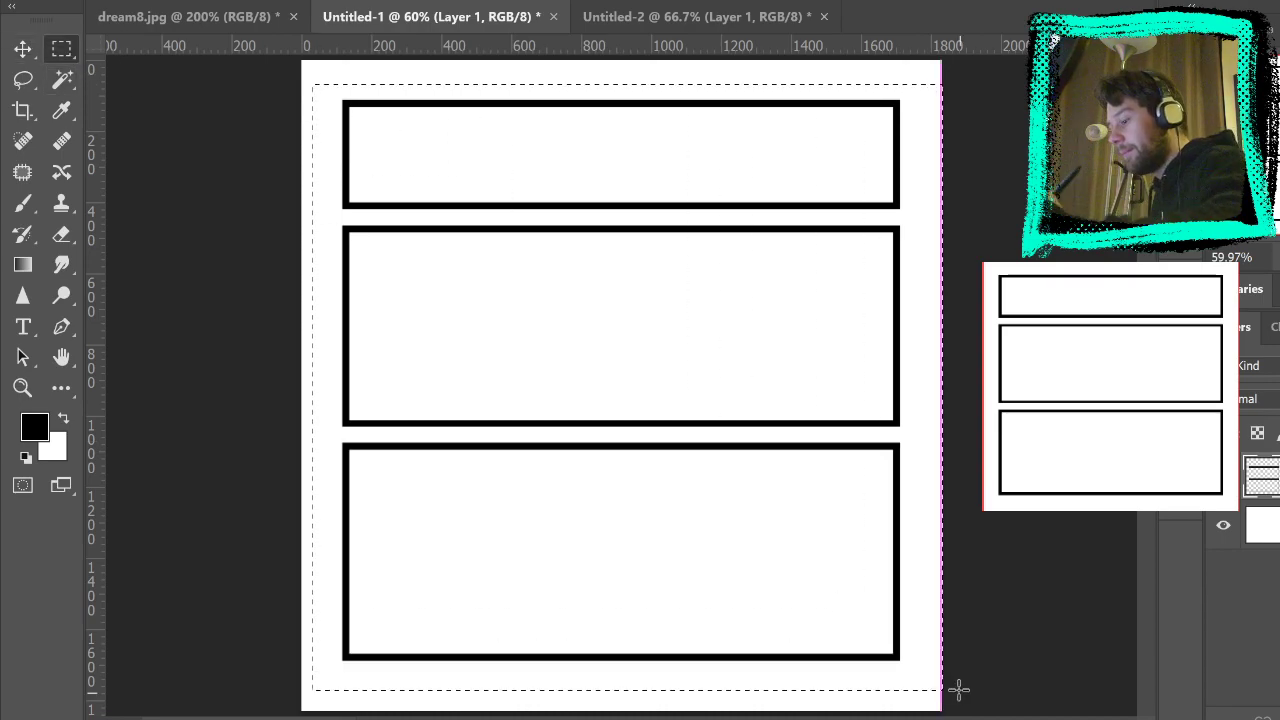
pyautogui.click(36, 61)
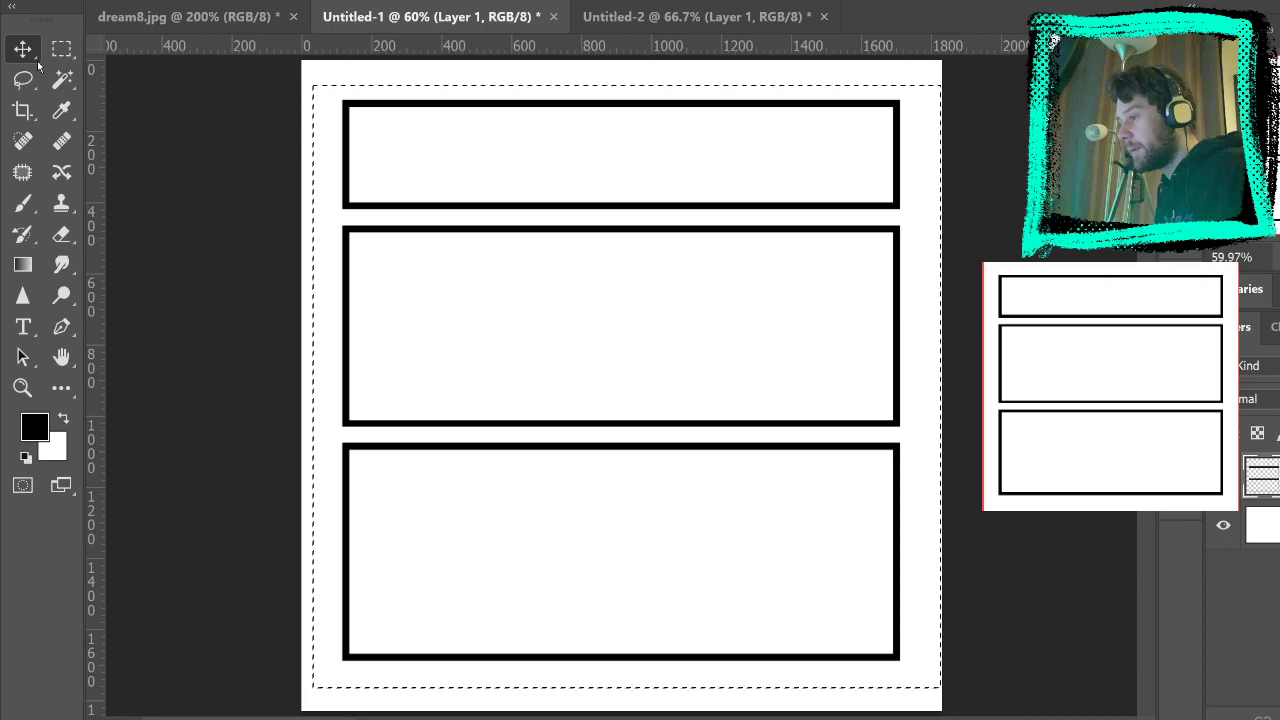
pyautogui.press('Left')
pyautogui.press('Down')
pyautogui.press('Down')
pyautogui.press('Down')
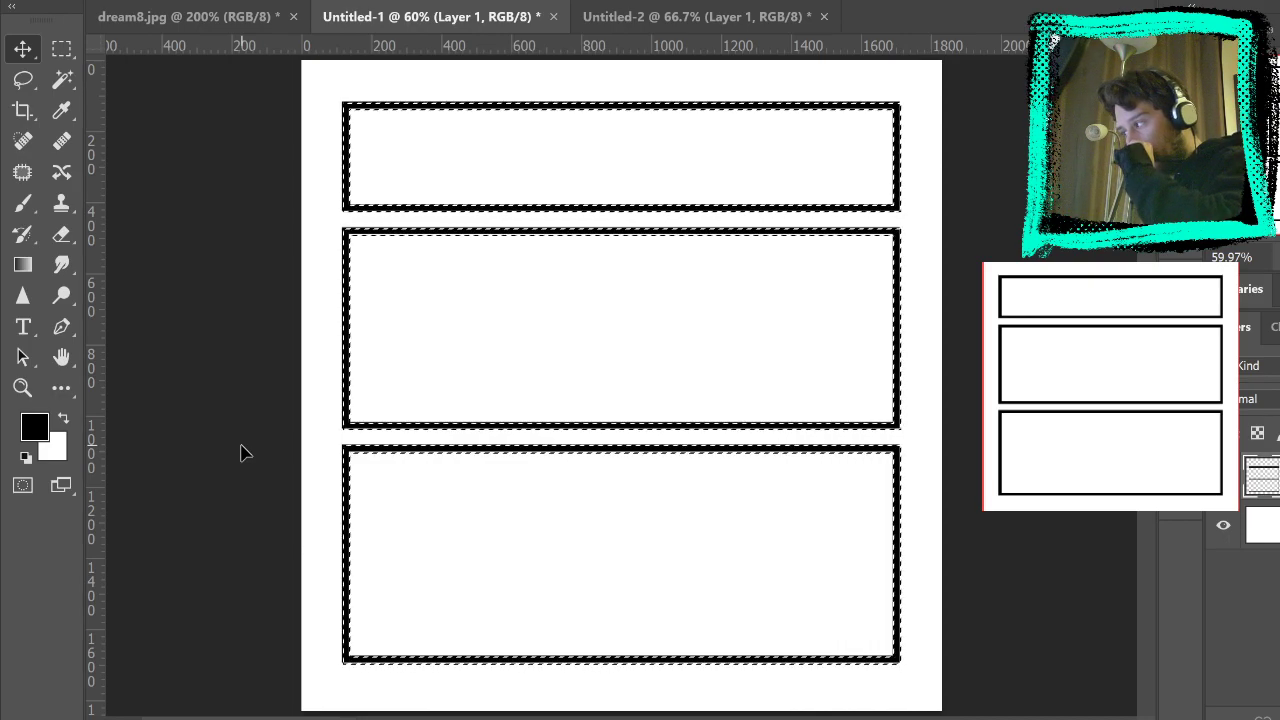
pyautogui.click(61, 49)
pyautogui.click(161, 118)
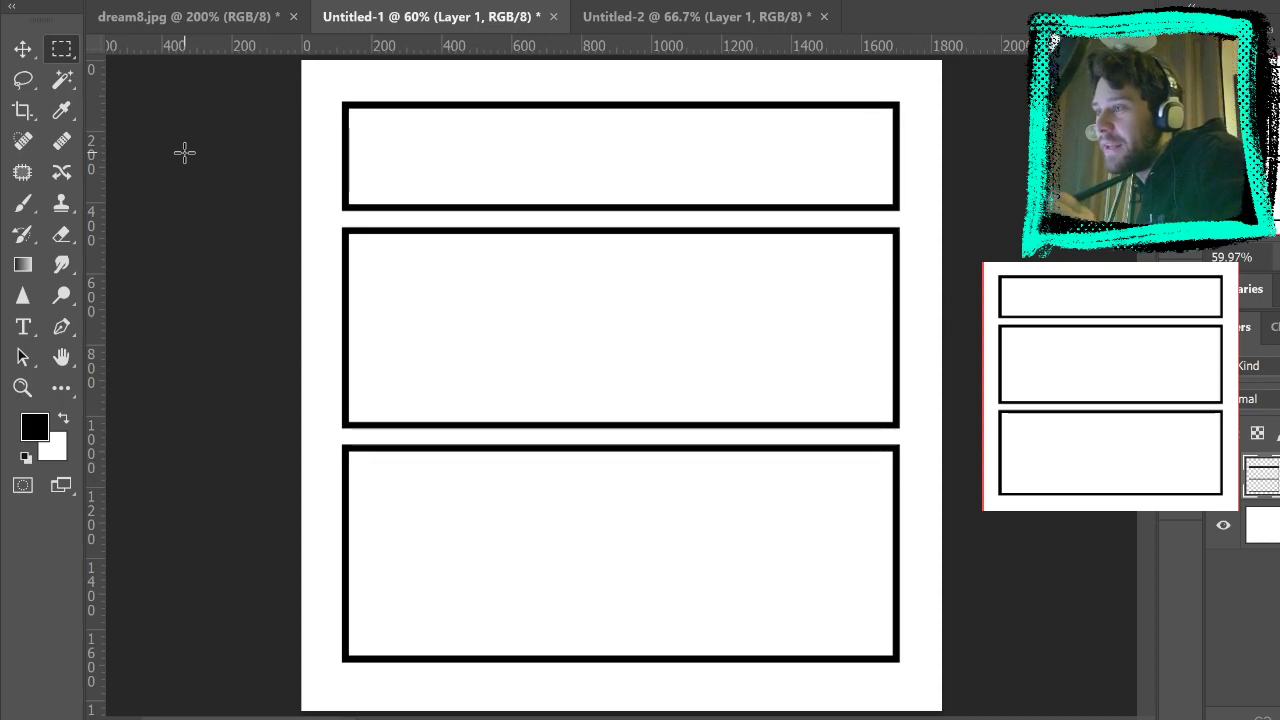
# Step: Add a new layer beneath the panel borders layer and set the Brush colour to light blue
pyautogui.hotkey('ctrl', 'alt', 'shift', 'n')
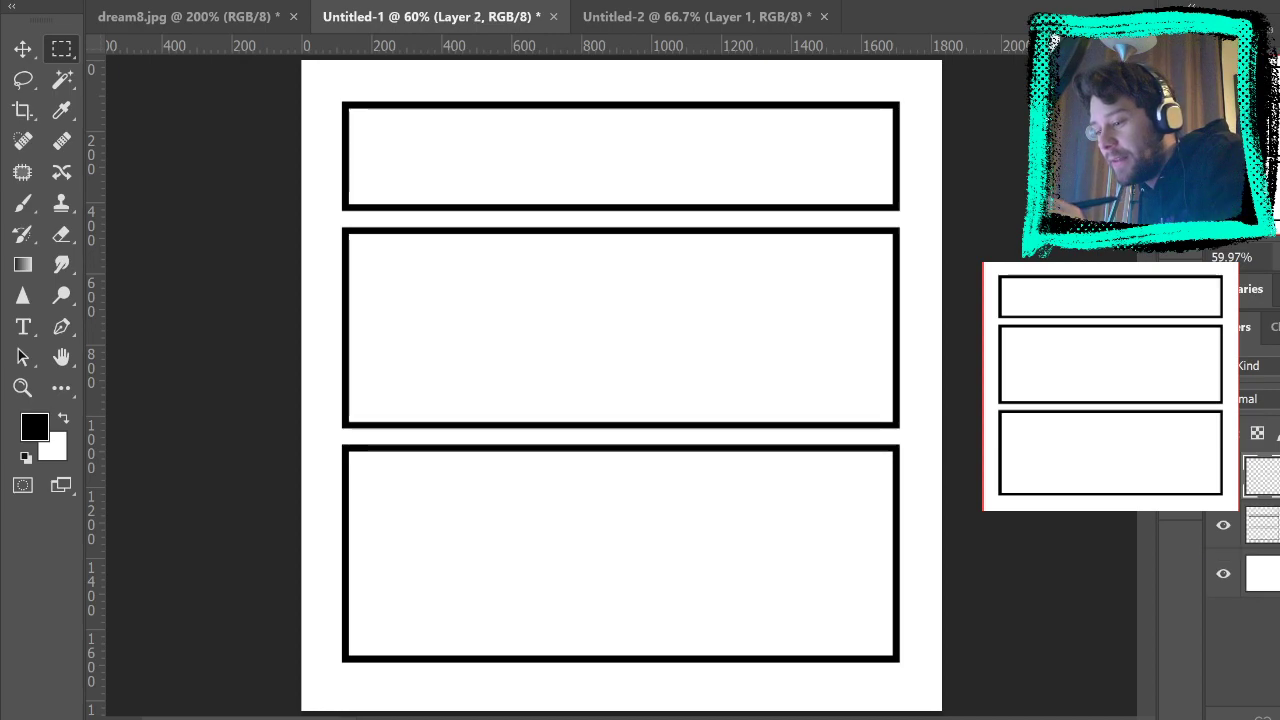
pyautogui.hotkey('ctrl', '[')
pyautogui.click(22, 203)
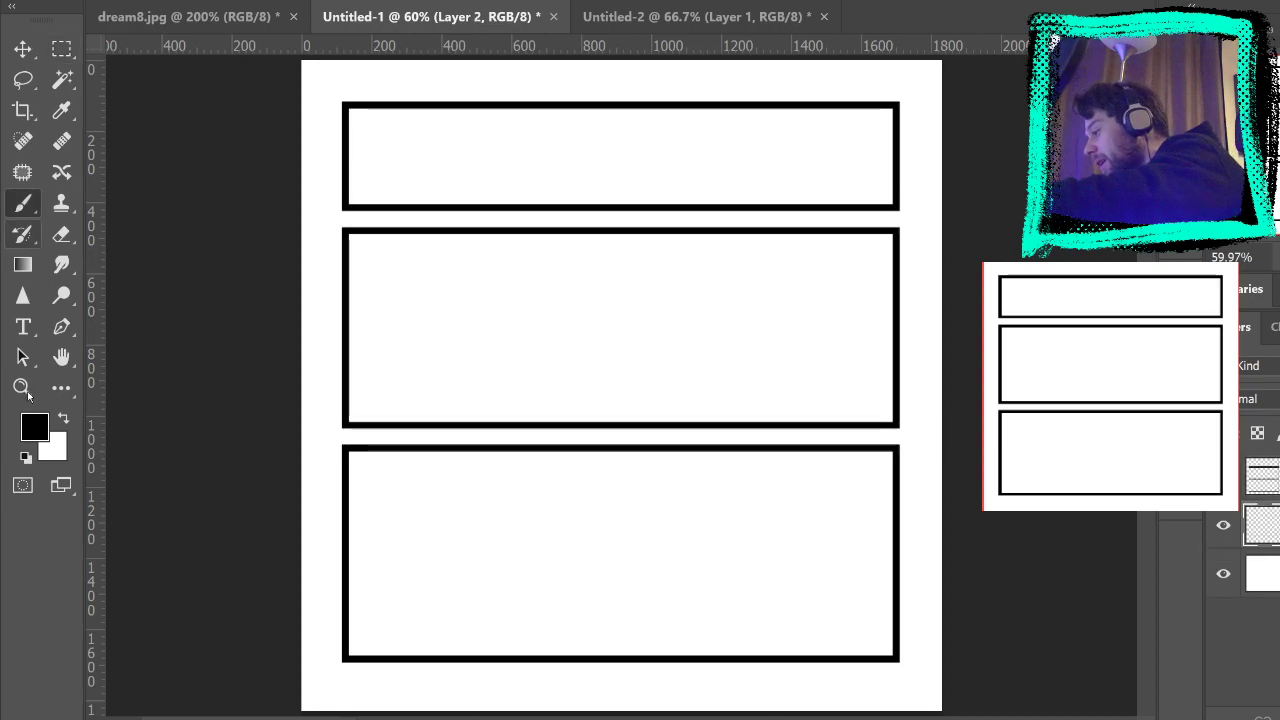
pyautogui.keyDown('alt'); pyautogui.rightClick(350, 420); pyautogui.keyUp('alt')
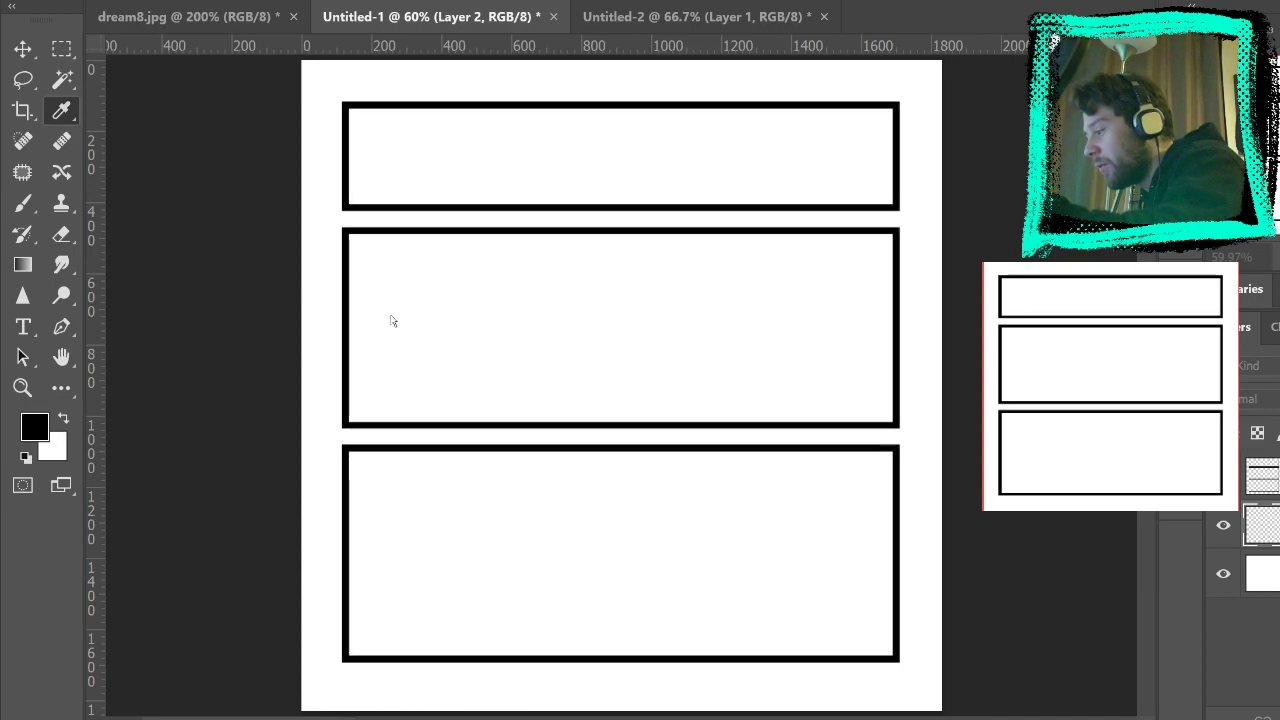
pyautogui.click(646, 210)
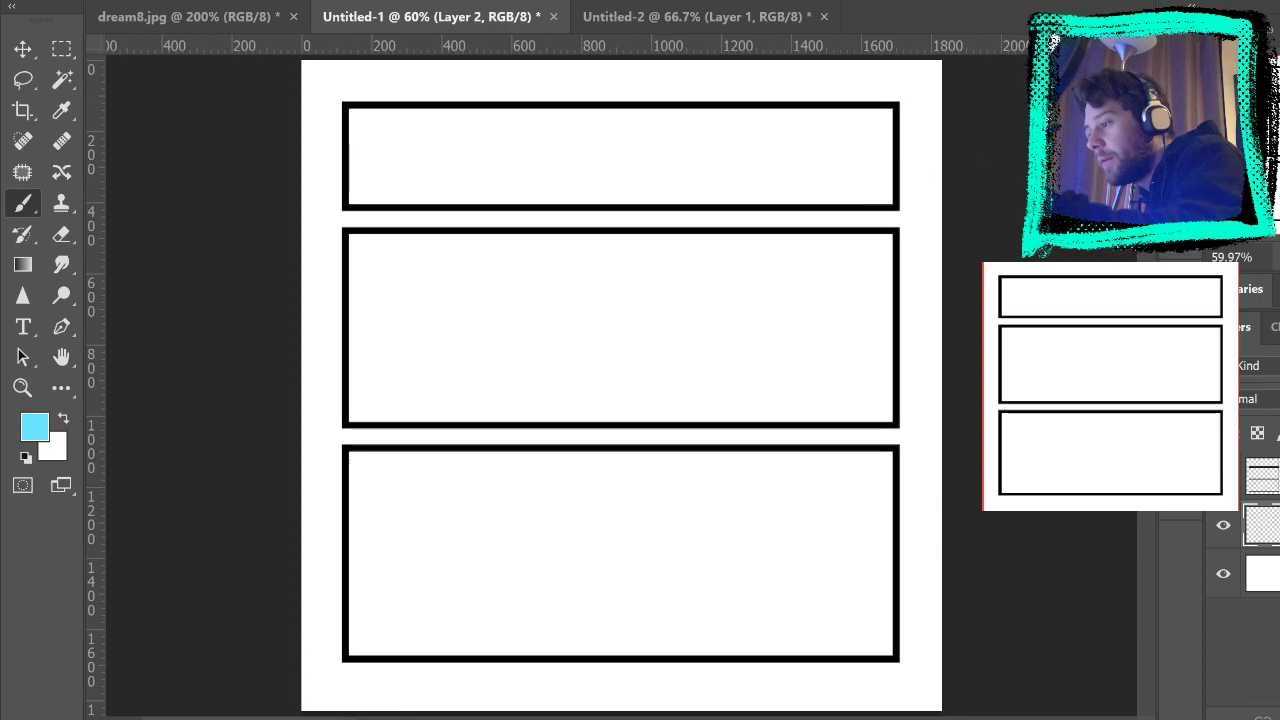
pyautogui.moveTo(712, 310)
pyautogui.mouseDown()
pyautogui.moveTo(718, 346)
pyautogui.moveTo(740, 312)
pyautogui.mouseUp()
pyautogui.hotkey('ctrl', 'z')
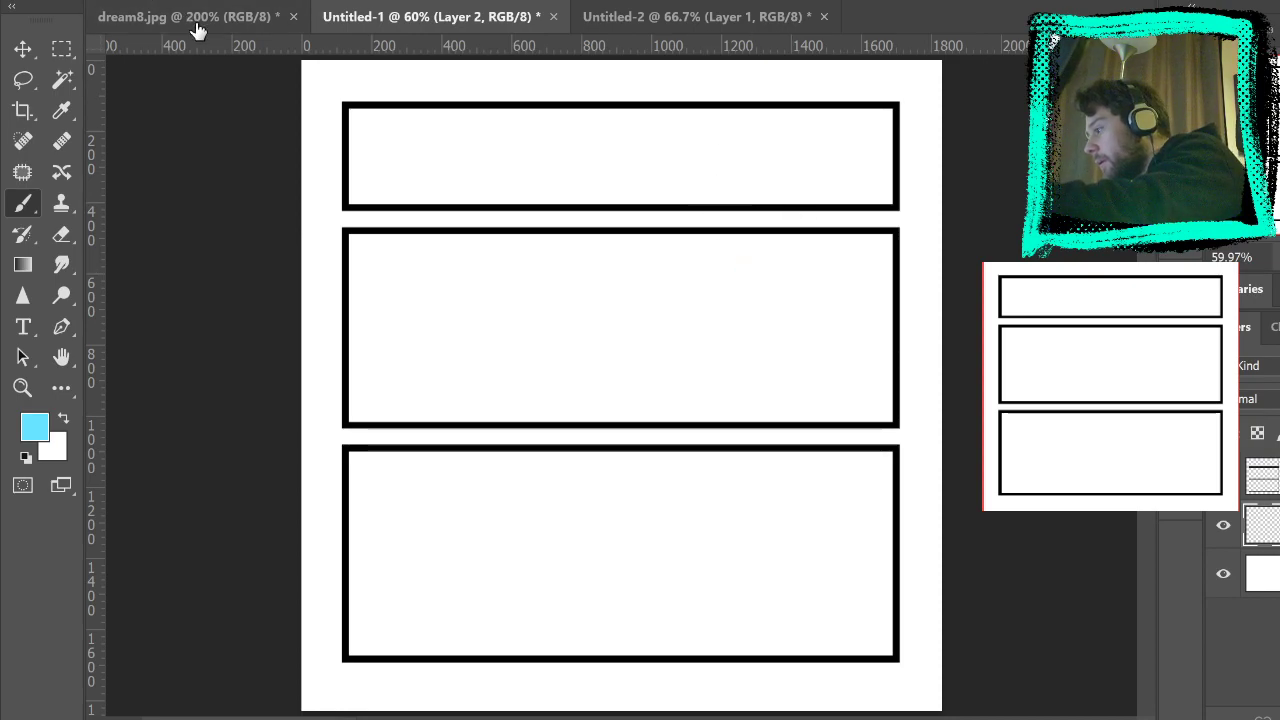
pyautogui.moveTo(474, 120); pyautogui.dragTo(500, 186)
pyautogui.hotkey('ctrl', 'z')
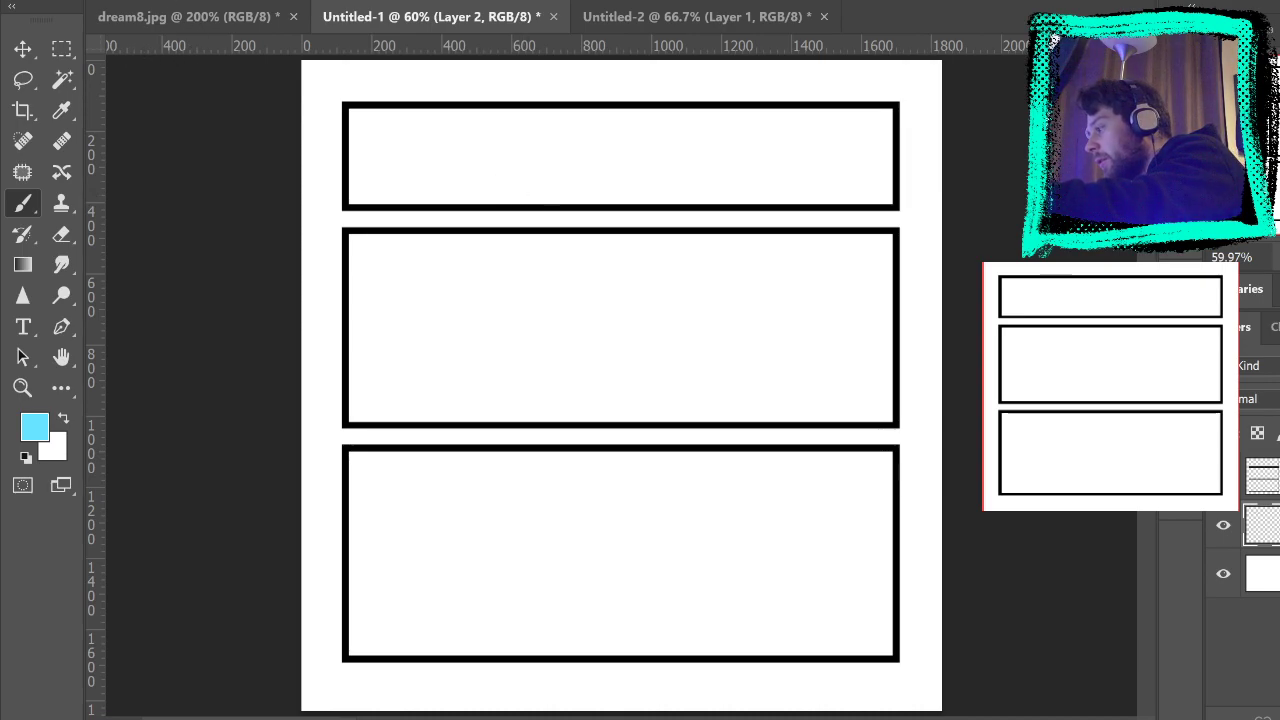
pyautogui.moveTo(564, 160); pyautogui.dragTo(664, 202)
pyautogui.hotkey('ctrl', 'z')
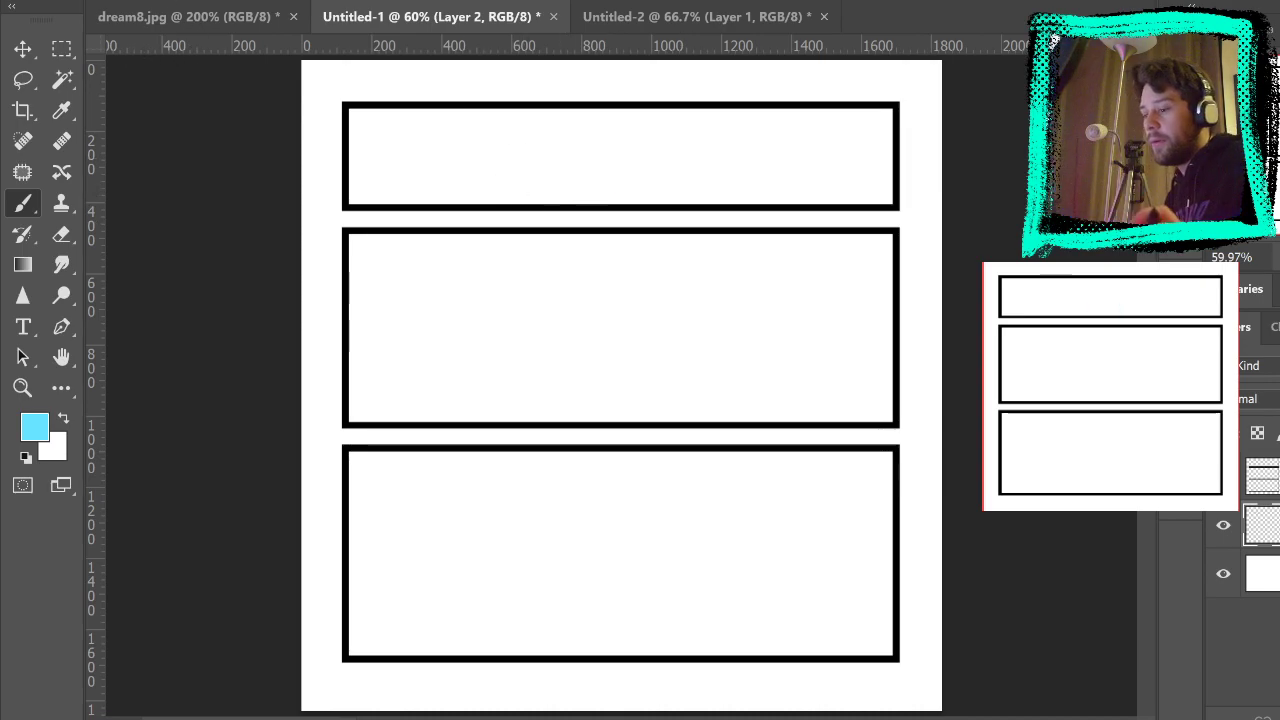
# Step: Try a scalloped outline and a wavy line below it at the right end of the top panel, and undo both
pyautogui.click(24, 388)
pyautogui.click(664, 140)
pyautogui.click(795, 172)
pyautogui.moveTo(913, 226); pyautogui.dragTo(1004, 316)
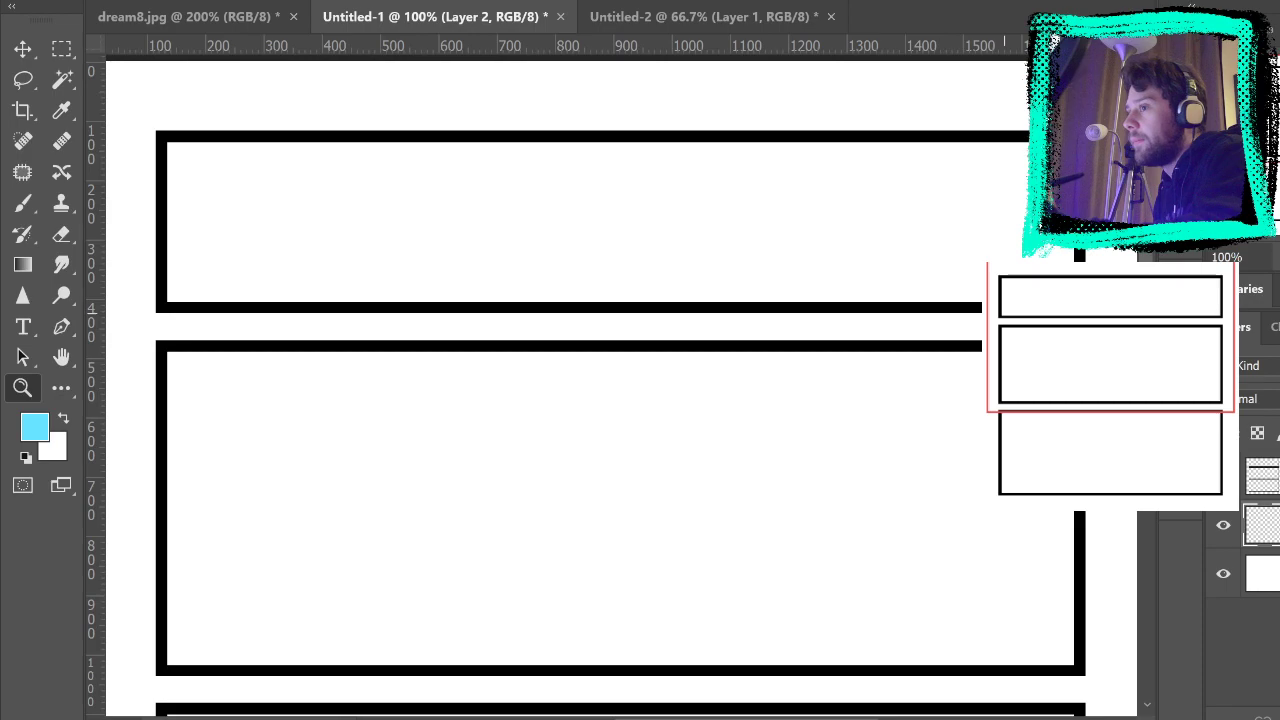
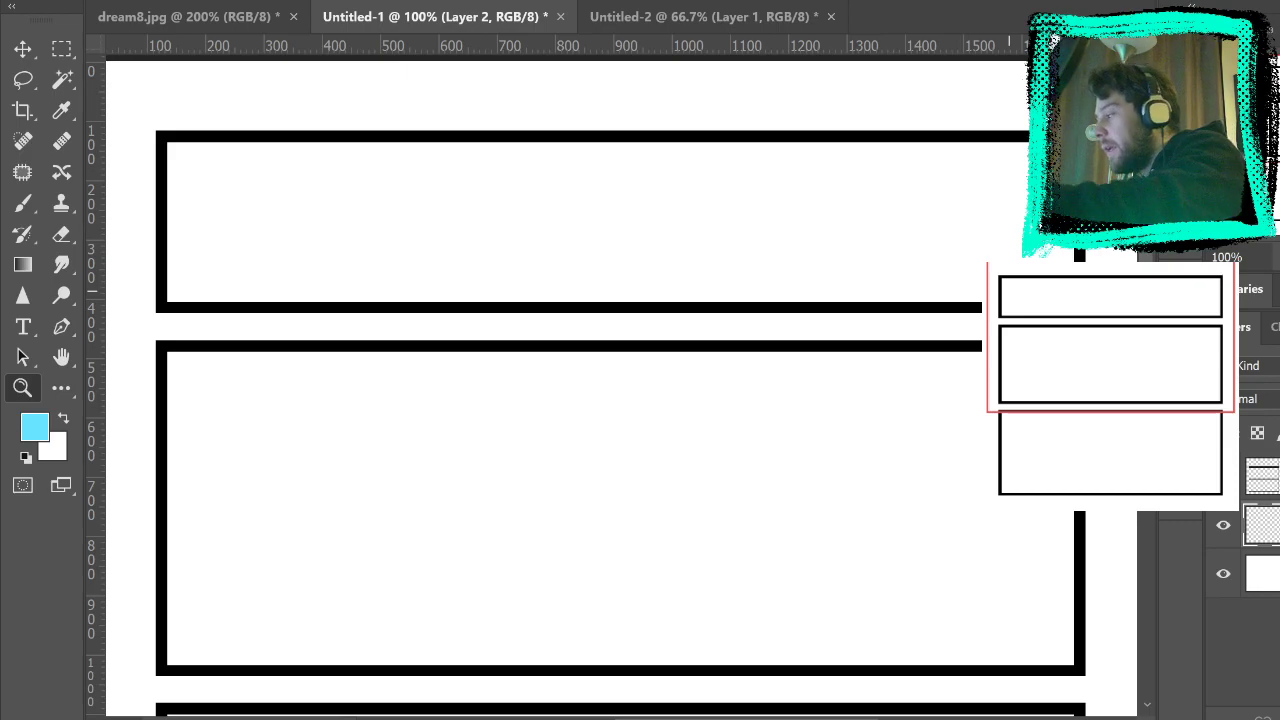
pyautogui.click(23, 203)
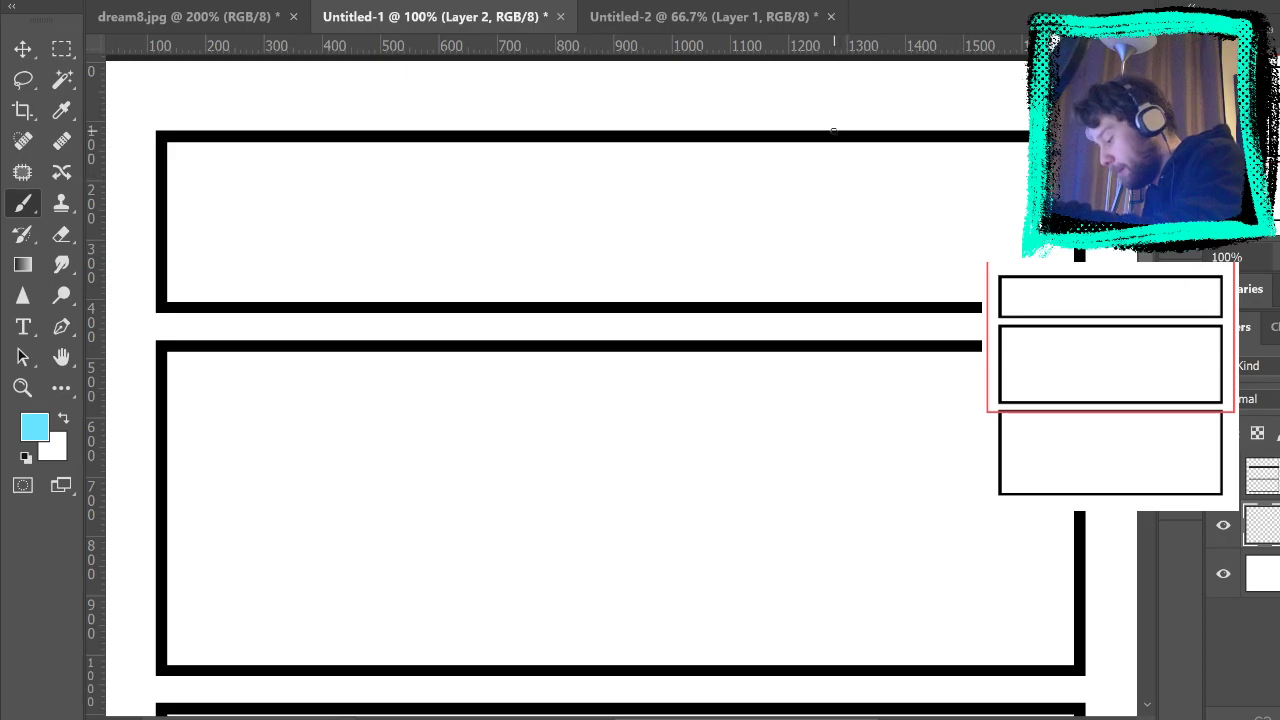
pyautogui.moveTo(906, 147)
pyautogui.mouseDown()
pyautogui.moveTo(938, 201)
pyautogui.moveTo(985, 197)
pyautogui.moveTo(1022, 246)
pyautogui.mouseUp()
pyautogui.moveTo(878, 298); pyautogui.dragTo(1020, 250)
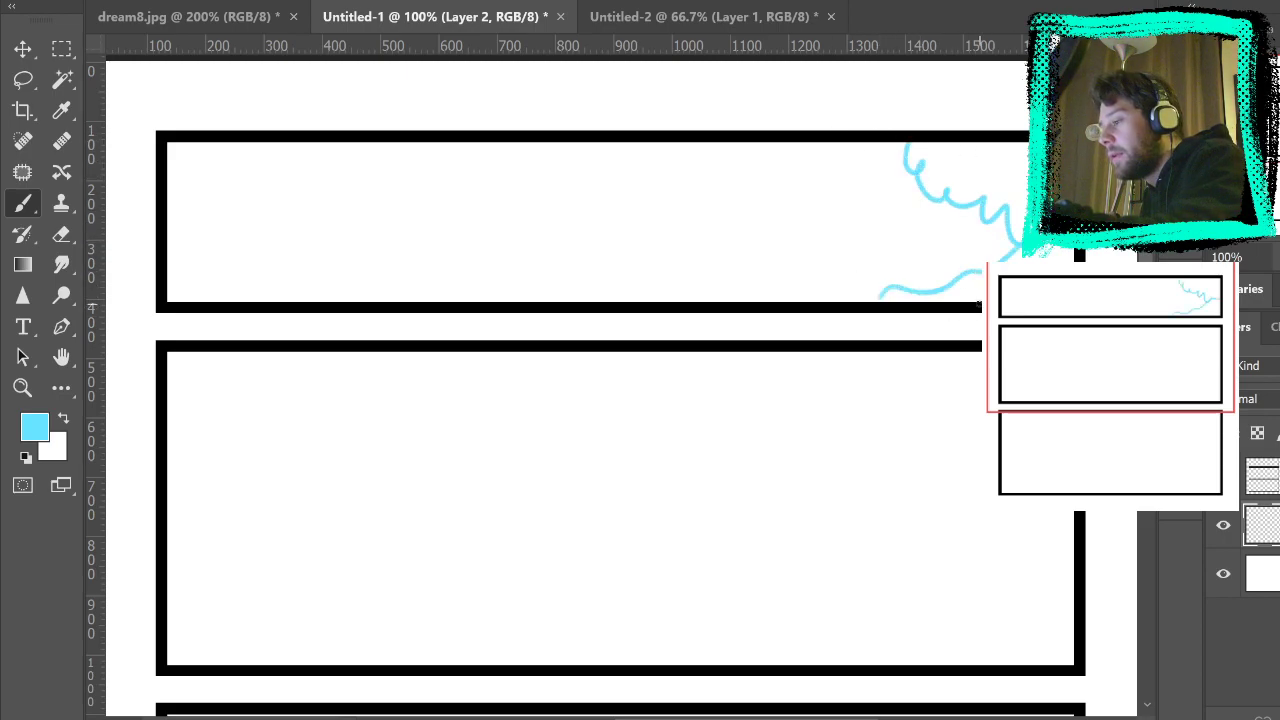
pyautogui.hotkey('ctrl', 'z')
pyautogui.hotkey('ctrl', 'z')
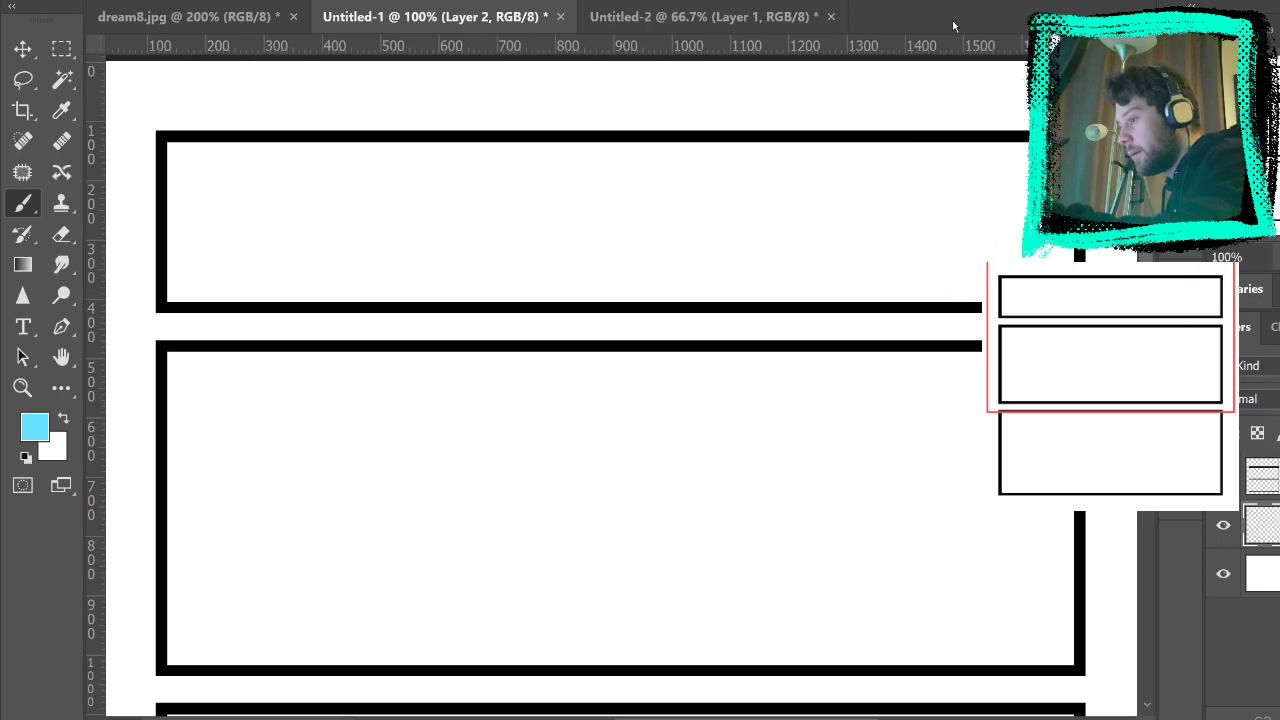
# Step: Try rough jagged cliff outlines at both ends of the top panel with the light blue brush
pyautogui.moveTo(886, 148)
pyautogui.mouseDown()
pyautogui.moveTo(893, 195)
pyautogui.moveTo(1030, 255)
pyautogui.mouseUp()
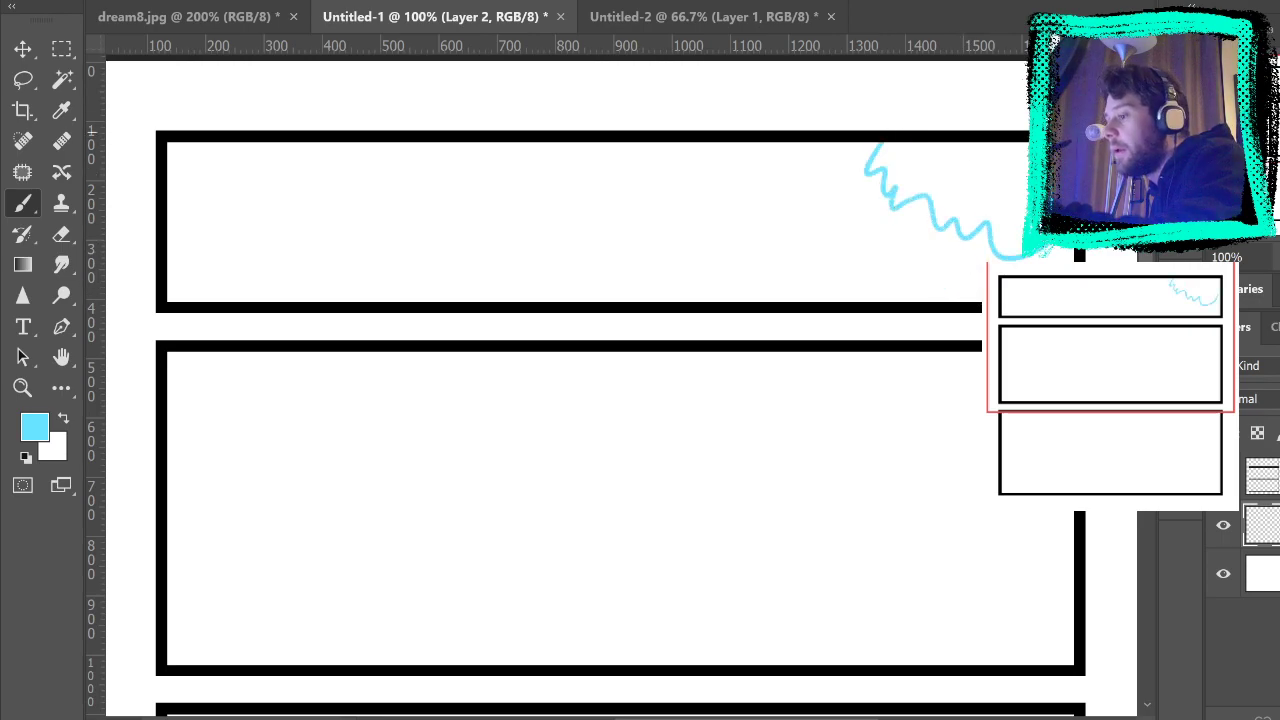
pyautogui.moveTo(967, 221); pyautogui.dragTo(915, 300)
pyautogui.hotkey('ctrl', 'z')
pyautogui.moveTo(964, 232); pyautogui.dragTo(978, 280)
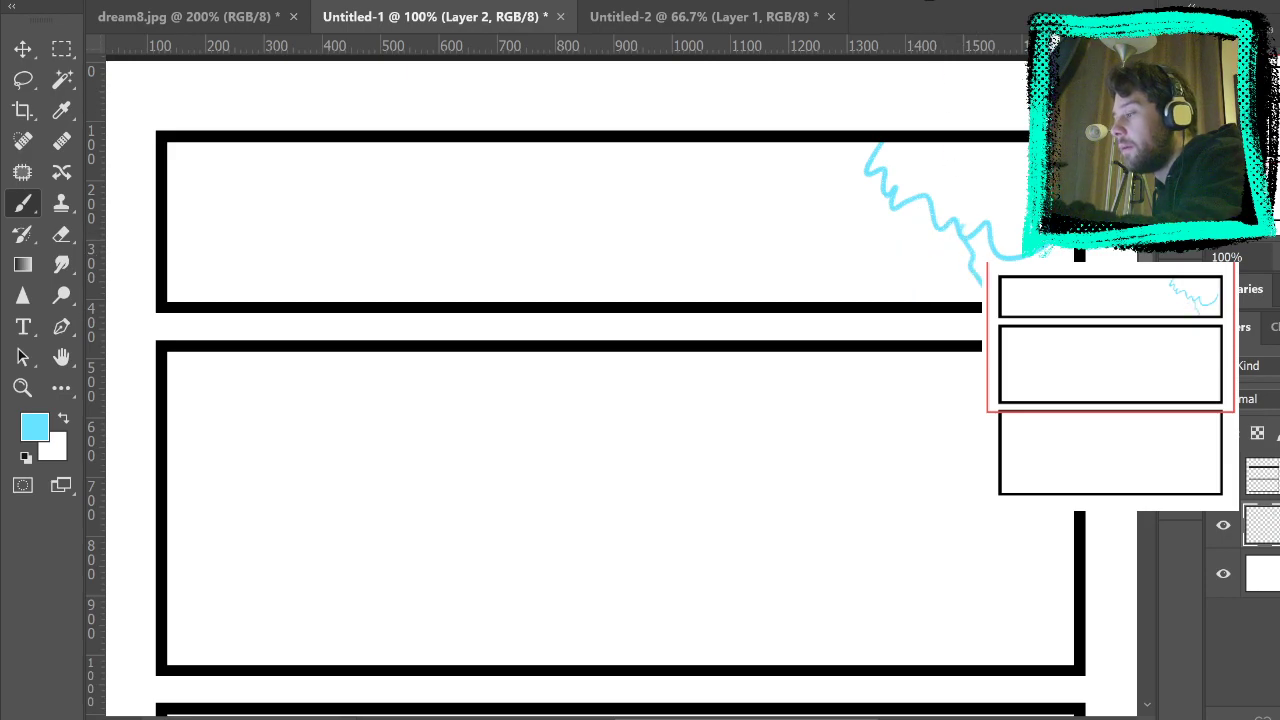
pyautogui.moveTo(252, 302)
pyautogui.mouseDown()
pyautogui.moveTo(240, 262)
pyautogui.moveTo(168, 178)
pyautogui.mouseUp()
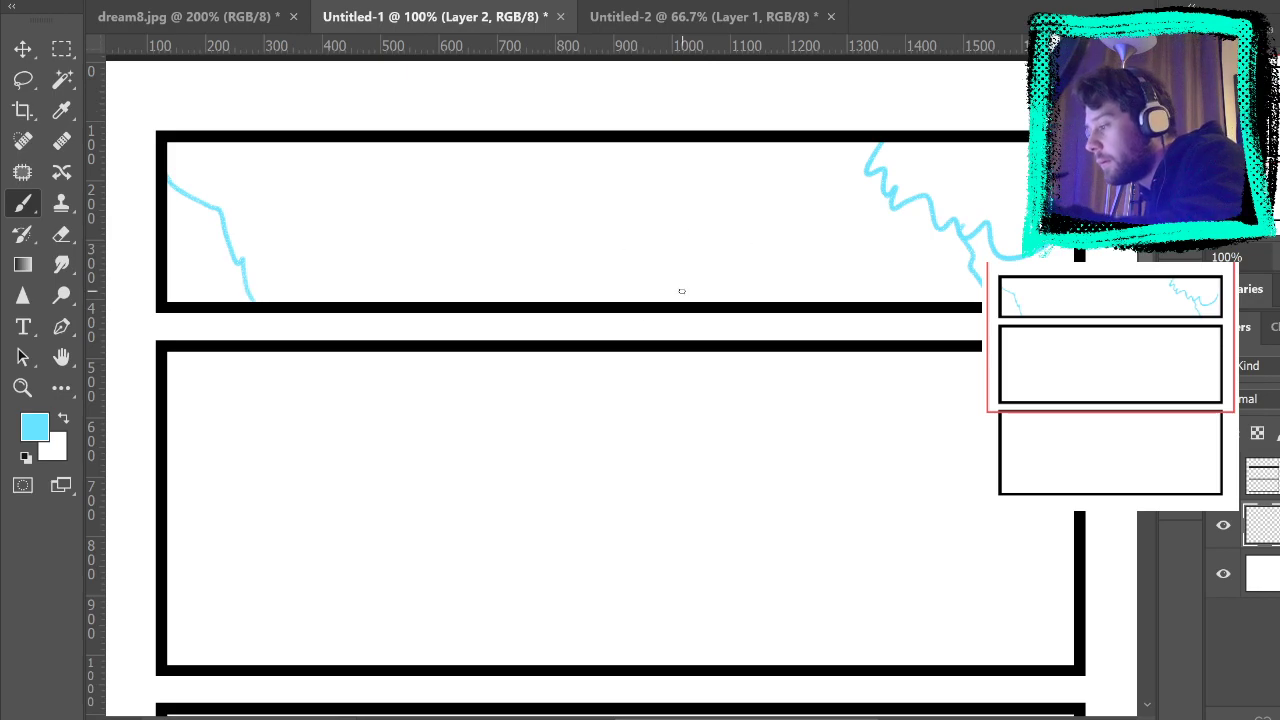
# Step: Try jagged skyline strokes across the top panel between the cliffs, and undo all the sketch strokes
pyautogui.moveTo(284, 287)
pyautogui.mouseDown()
pyautogui.moveTo(514, 272)
pyautogui.moveTo(636, 231)
pyautogui.moveTo(674, 275)
pyautogui.moveTo(701, 282)
pyautogui.moveTo(734, 206)
pyautogui.moveTo(755, 195)
pyautogui.moveTo(776, 251)
pyautogui.moveTo(794, 260)
pyautogui.moveTo(808, 241)
pyautogui.moveTo(837, 279)
pyautogui.moveTo(888, 265)
pyautogui.moveTo(910, 205)
pyautogui.mouseUp()
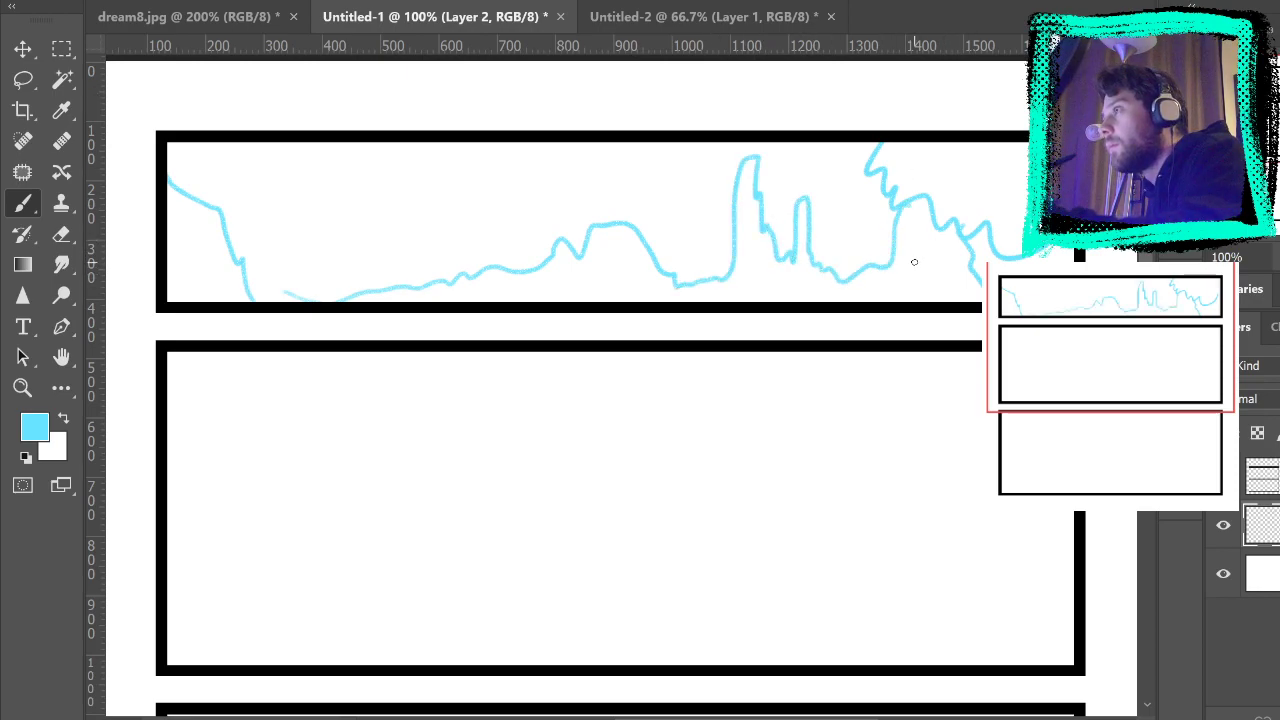
pyautogui.hotkey('ctrl', 'z')
pyautogui.moveTo(330, 298)
pyautogui.mouseDown()
pyautogui.moveTo(389, 251)
pyautogui.moveTo(423, 283)
pyautogui.moveTo(458, 278)
pyautogui.moveTo(491, 247)
pyautogui.moveTo(517, 268)
pyautogui.moveTo(646, 280)
pyautogui.moveTo(678, 199)
pyautogui.moveTo(726, 195)
pyautogui.moveTo(771, 268)
pyautogui.moveTo(788, 237)
pyautogui.moveTo(797, 262)
pyautogui.moveTo(824, 259)
pyautogui.moveTo(945, 219)
pyautogui.mouseUp()
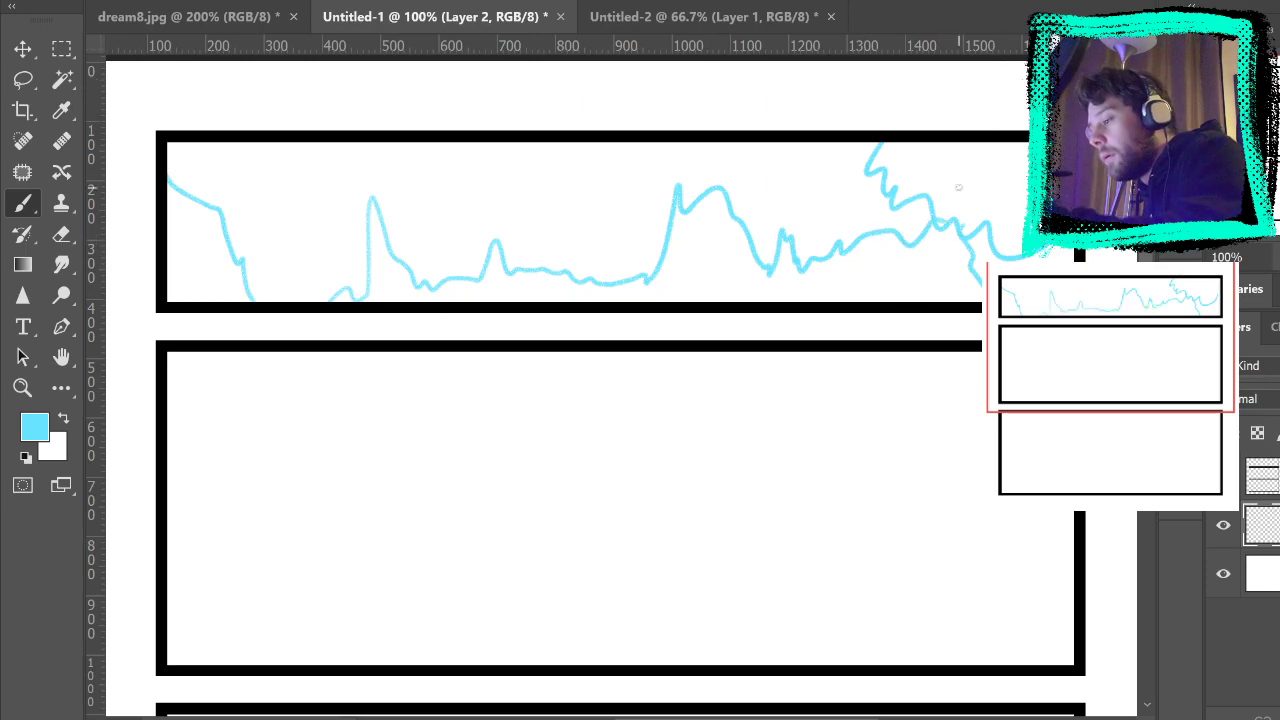
pyautogui.moveTo(790, 300)
pyautogui.mouseDown()
pyautogui.moveTo(882, 291)
pyautogui.moveTo(967, 256)
pyautogui.mouseUp()
pyautogui.hotkey('ctrl', 'z')
pyautogui.moveTo(797, 306)
pyautogui.mouseDown()
pyautogui.moveTo(962, 229)
pyautogui.moveTo(855, 294)
pyautogui.moveTo(816, 300)
pyautogui.mouseUp()
pyautogui.hotkey('ctrl', 'z')
pyautogui.hotkey('ctrl', 'z')
pyautogui.hotkey('ctrl', 'z')
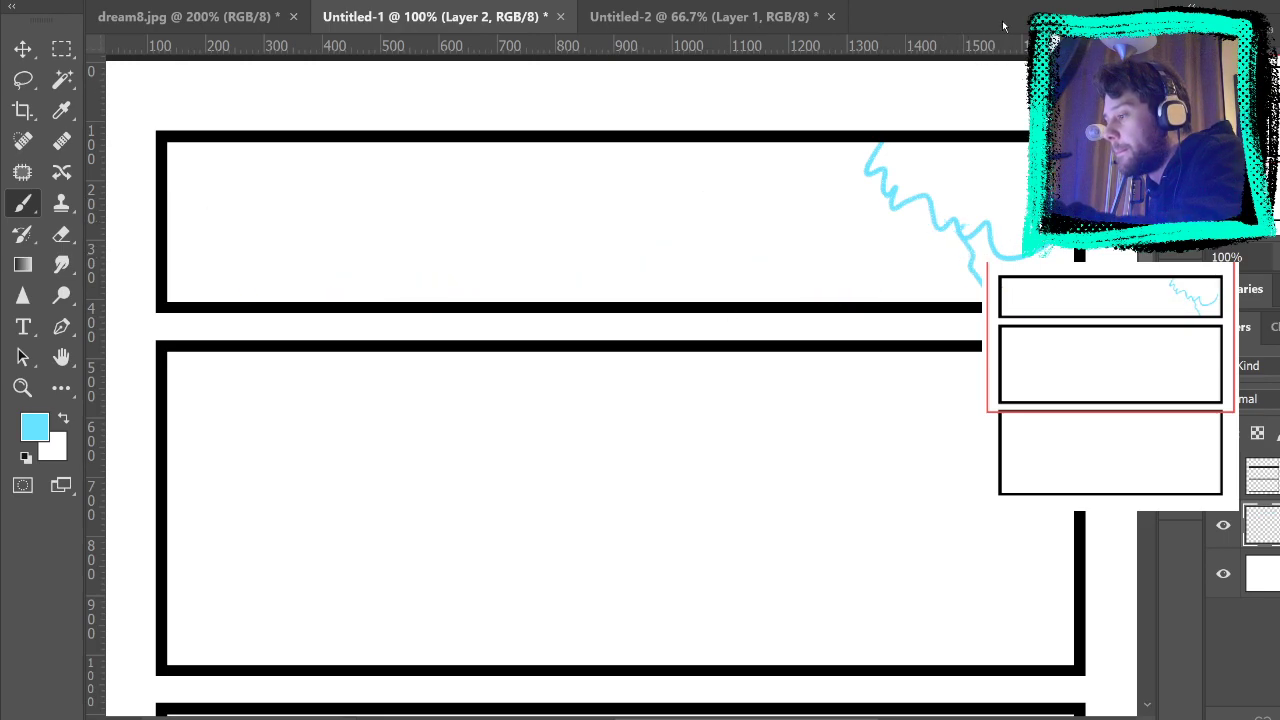
pyautogui.hotkey('ctrl', 'z')
pyautogui.hotkey('ctrl', 'z')
# Step: Rough in the top panel's landscape with a rising slope, a bumpy cliff edge at the right and a jagged shoreline across to the left edge
pyautogui.moveTo(468, 300); pyautogui.dragTo(920, 243)
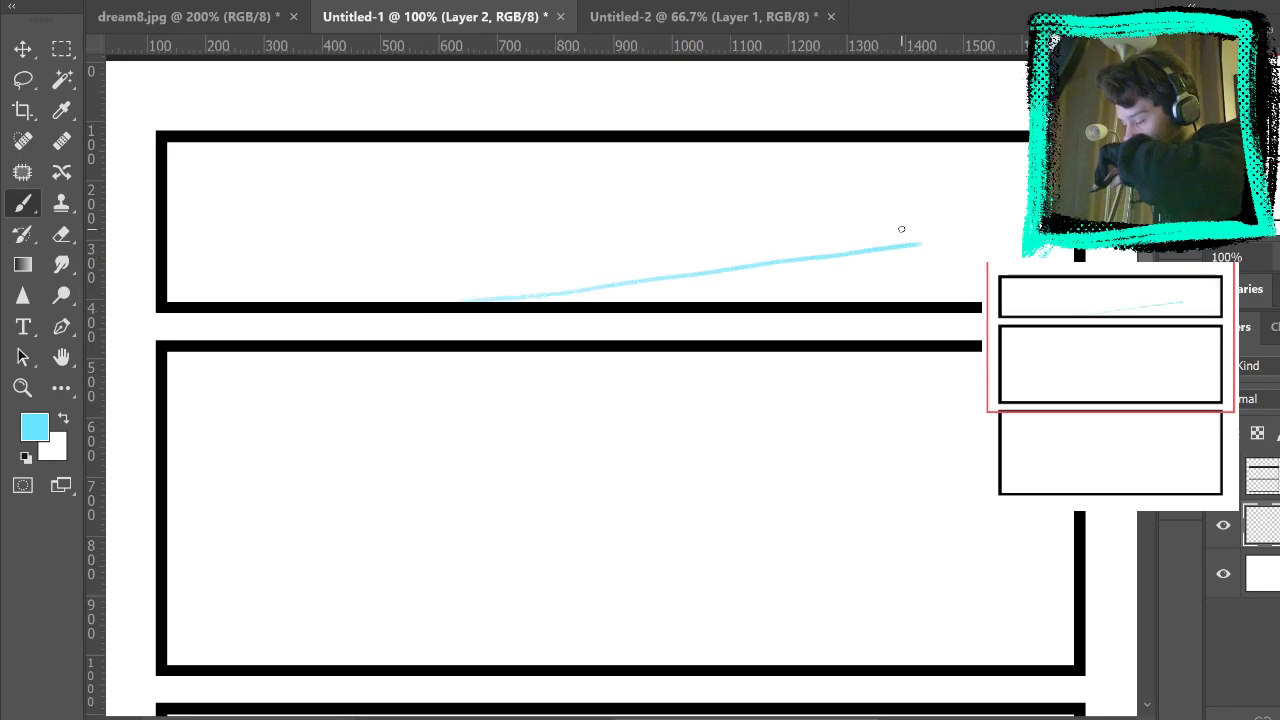
pyautogui.moveTo(910, 145); pyautogui.dragTo(962, 315)
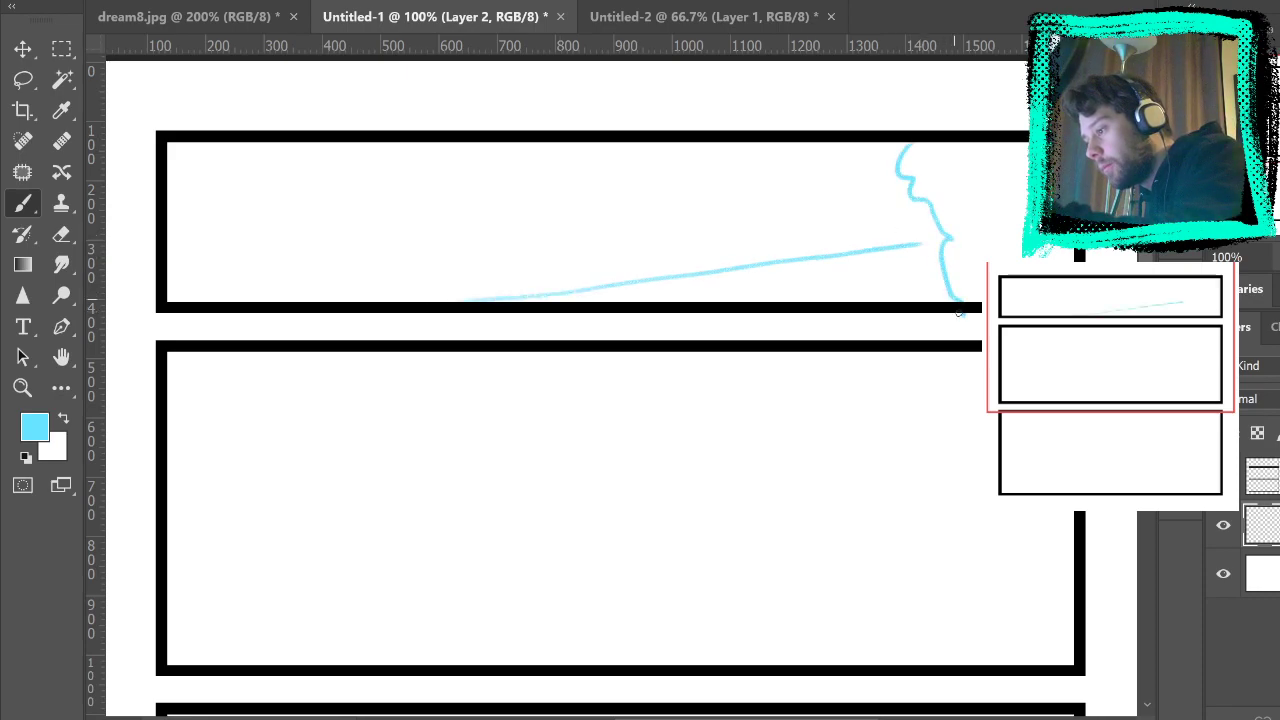
pyautogui.moveTo(920, 244); pyautogui.dragTo(946, 236)
pyautogui.moveTo(932, 169)
pyautogui.mouseDown()
pyautogui.moveTo(975, 270)
pyautogui.moveTo(1005, 215)
pyautogui.mouseUp()
pyautogui.hotkey('ctrl', 'z')
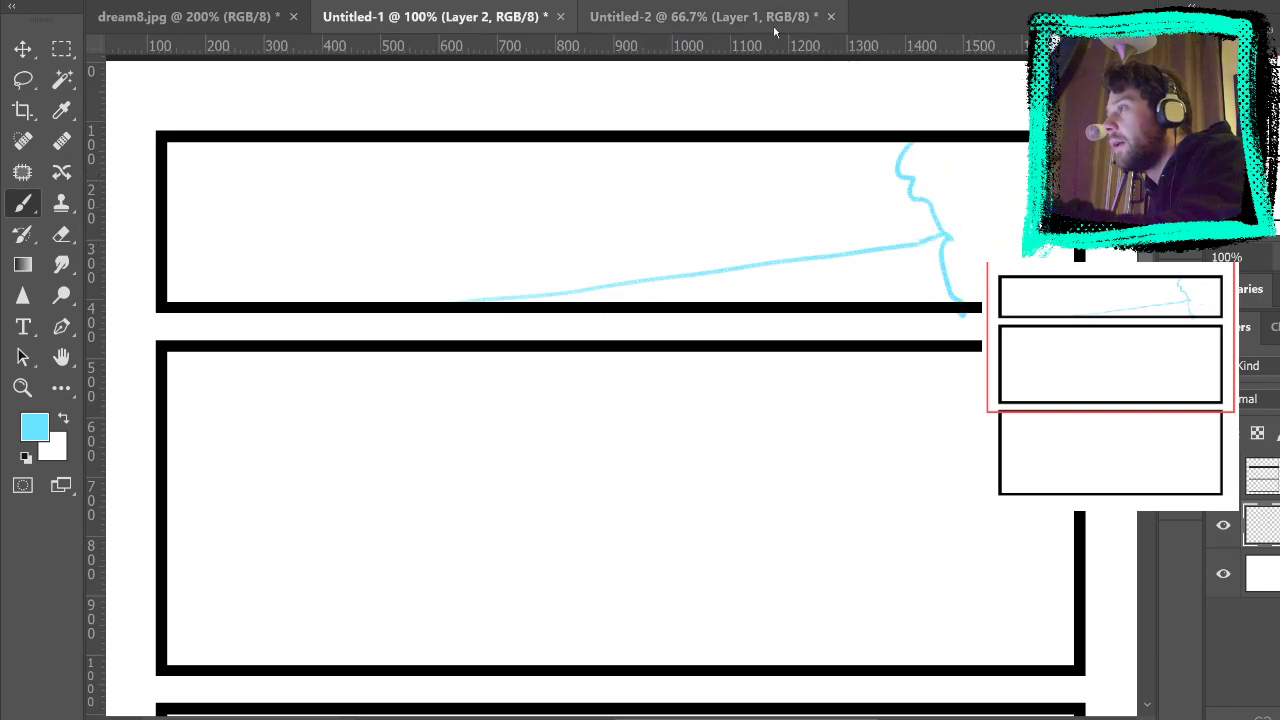
pyautogui.moveTo(903, 150)
pyautogui.mouseDown()
pyautogui.moveTo(834, 238)
pyautogui.moveTo(712, 240)
pyautogui.moveTo(663, 271)
pyautogui.mouseUp()
pyautogui.hotkey('ctrl', 'z')
pyautogui.moveTo(928, 226)
pyautogui.mouseDown()
pyautogui.moveTo(869, 249)
pyautogui.moveTo(808, 248)
pyautogui.moveTo(782, 218)
pyautogui.moveTo(759, 266)
pyautogui.moveTo(727, 270)
pyautogui.moveTo(672, 269)
pyautogui.moveTo(635, 241)
pyautogui.moveTo(553, 273)
pyautogui.moveTo(311, 268)
pyautogui.moveTo(290, 290)
pyautogui.moveTo(298, 303)
pyautogui.moveTo(261, 240)
pyautogui.moveTo(236, 222)
pyautogui.moveTo(180, 222)
pyautogui.moveTo(150, 262)
pyautogui.mouseUp()
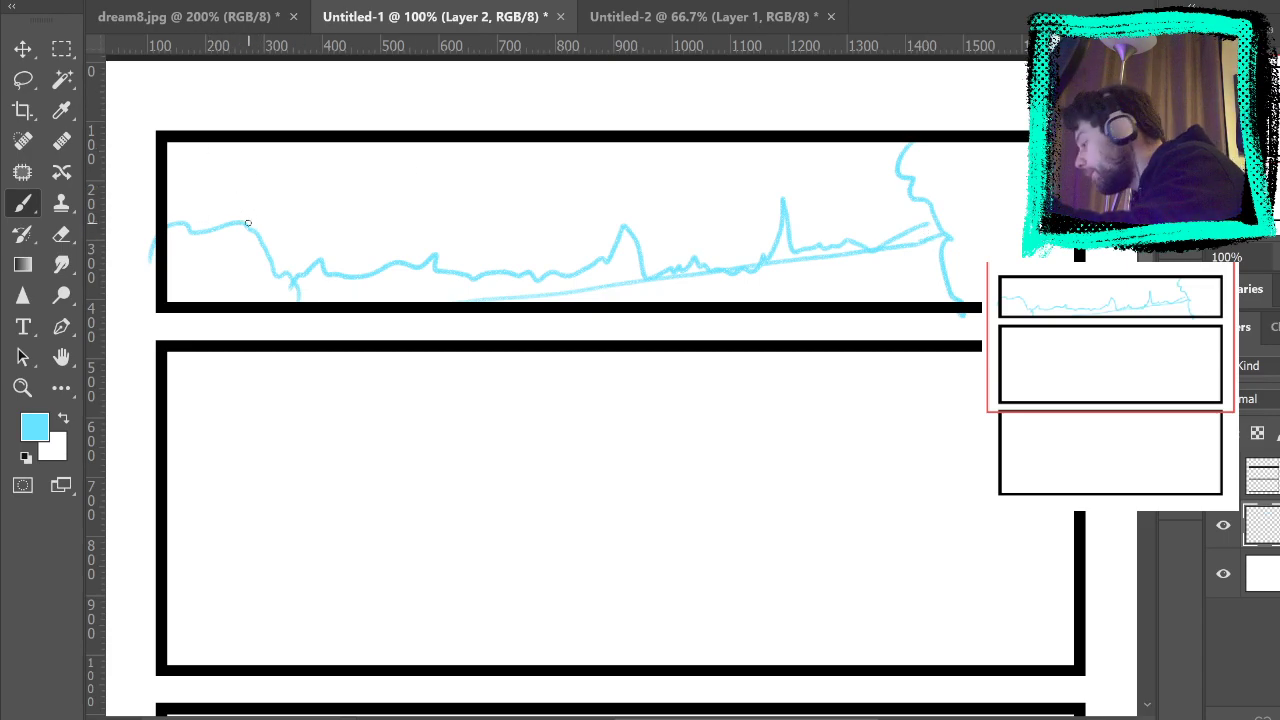
# Step: Sketch a horizon line with a rough city skyline of towers and blocky buildings above the shoreline in the top panel
pyautogui.moveTo(250, 203)
pyautogui.mouseDown()
pyautogui.moveTo(266, 244)
pyautogui.moveTo(287, 170)
pyautogui.moveTo(296, 238)
pyautogui.moveTo(325, 229)
pyautogui.mouseUp()
pyautogui.moveTo(171, 228); pyautogui.dragTo(832, 232)
pyautogui.moveTo(313, 238)
pyautogui.mouseDown()
pyautogui.moveTo(349, 174)
pyautogui.moveTo(353, 224)
pyautogui.moveTo(370, 229)
pyautogui.moveTo(379, 203)
pyautogui.moveTo(405, 232)
pyautogui.moveTo(427, 188)
pyautogui.moveTo(437, 205)
pyautogui.moveTo(453, 188)
pyautogui.moveTo(463, 220)
pyautogui.moveTo(496, 245)
pyautogui.moveTo(508, 228)
pyautogui.moveTo(492, 230)
pyautogui.moveTo(497, 203)
pyautogui.moveTo(529, 179)
pyautogui.moveTo(546, 186)
pyautogui.moveTo(545, 221)
pyautogui.moveTo(491, 227)
pyautogui.moveTo(500, 186)
pyautogui.moveTo(559, 208)
pyautogui.moveTo(596, 167)
pyautogui.moveTo(598, 207)
pyautogui.moveTo(638, 222)
pyautogui.moveTo(647, 207)
pyautogui.moveTo(672, 234)
pyautogui.moveTo(683, 189)
pyautogui.moveTo(697, 226)
pyautogui.moveTo(736, 225)
pyautogui.moveTo(728, 177)
pyautogui.moveTo(784, 235)
pyautogui.moveTo(889, 232)
pyautogui.mouseUp()
pyautogui.moveTo(261, 201)
pyautogui.mouseDown()
pyautogui.moveTo(227, 176)
pyautogui.moveTo(289, 180)
pyautogui.moveTo(301, 150)
pyautogui.moveTo(364, 191)
pyautogui.moveTo(378, 160)
pyautogui.moveTo(399, 205)
pyautogui.moveTo(439, 199)
pyautogui.mouseUp()
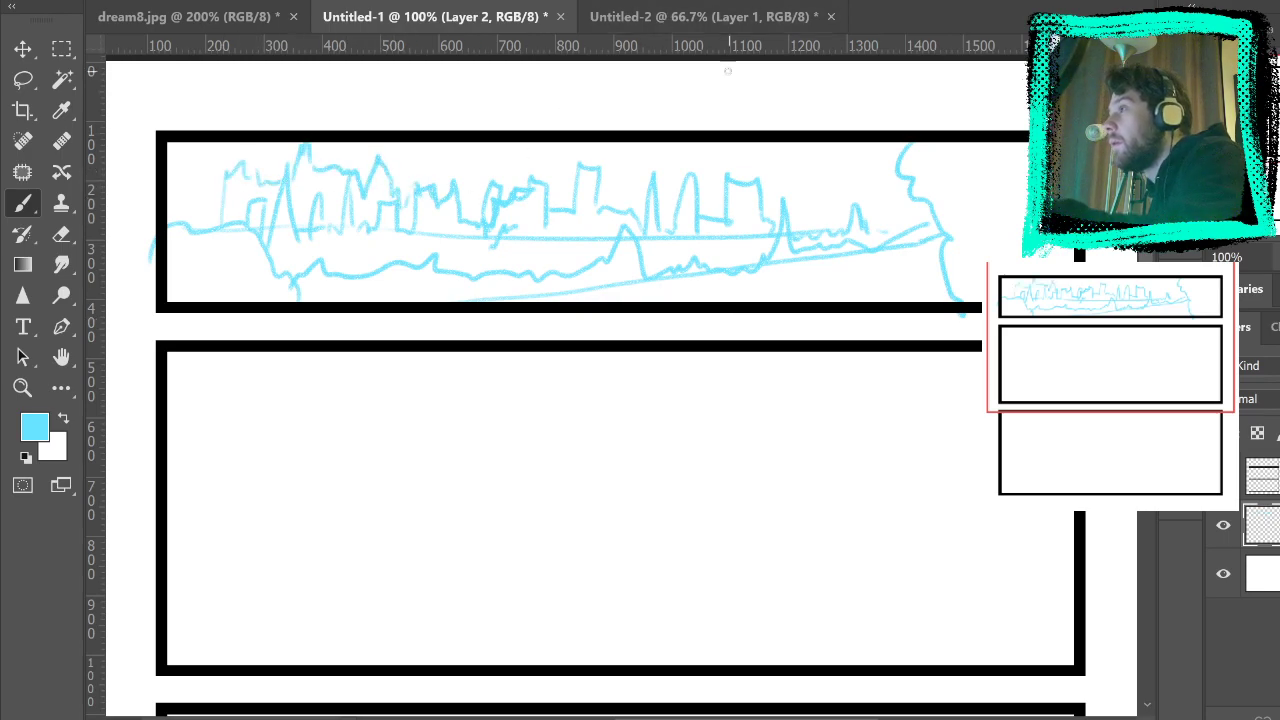
pyautogui.hotkey('ctrl', 'z')
pyautogui.hotkey('ctrl', 'z')
pyautogui.hotkey('ctrl', 'z')
pyautogui.moveTo(304, 177)
pyautogui.mouseDown()
pyautogui.moveTo(336, 157)
pyautogui.moveTo(359, 181)
pyautogui.moveTo(384, 178)
pyautogui.moveTo(392, 148)
pyautogui.moveTo(416, 178)
pyautogui.moveTo(447, 184)
pyautogui.moveTo(419, 196)
pyautogui.moveTo(444, 179)
pyautogui.moveTo(486, 191)
pyautogui.mouseUp()
pyautogui.moveTo(365, 251)
pyautogui.mouseDown()
pyautogui.moveTo(369, 219)
pyautogui.moveTo(404, 242)
pyautogui.moveTo(344, 259)
pyautogui.moveTo(478, 236)
pyautogui.mouseUp()
# Step: Draw a small crescent moon in the top panel's sky between the skyline and the right cliff, undoing the full-circle attempts
pyautogui.moveTo(877, 440)
pyautogui.mouseDown()
pyautogui.moveTo(869, 389)
pyautogui.moveTo(889, 451)
pyautogui.moveTo(831, 486)
pyautogui.moveTo(866, 449)
pyautogui.moveTo(857, 414)
pyautogui.moveTo(871, 481)
pyautogui.mouseUp()
pyautogui.moveTo(756, 137); pyautogui.dragTo(773, 128)
pyautogui.hotkey('ctrl', 'z')
pyautogui.hotkey('ctrl', 'z')
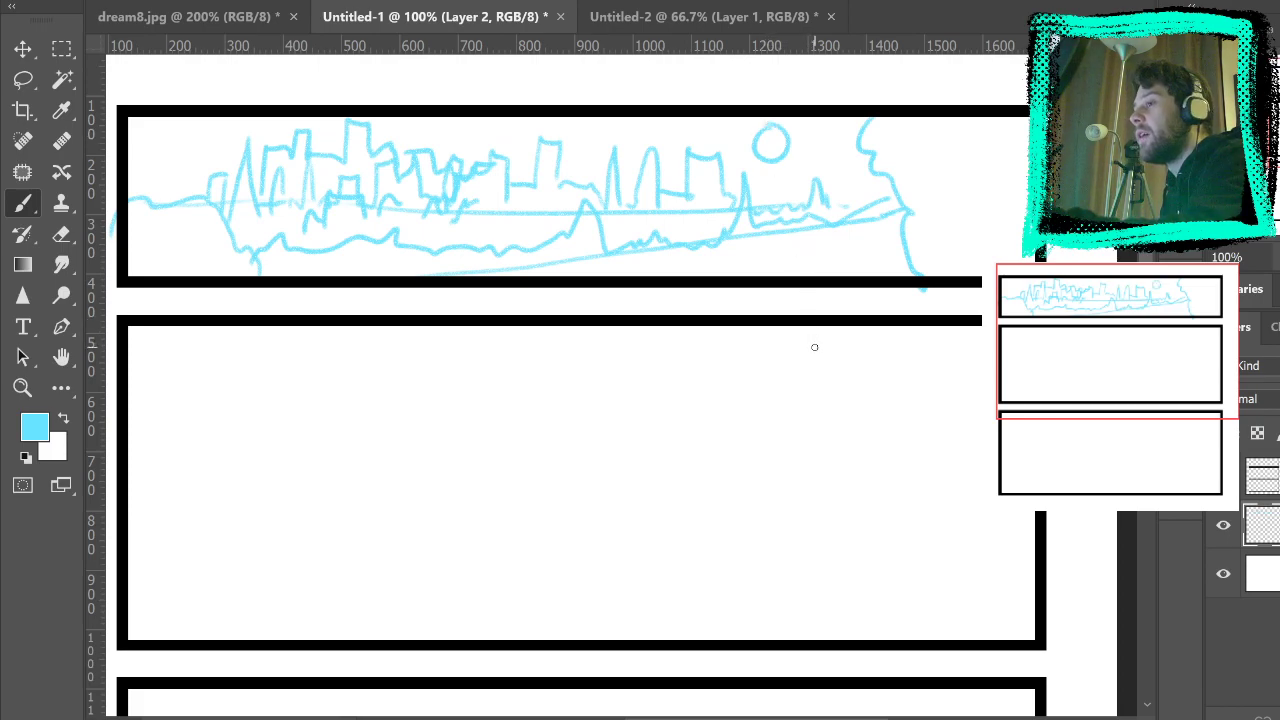
pyautogui.hotkey('ctrl', 'z')
pyautogui.moveTo(770, 132); pyautogui.dragTo(771, 131)
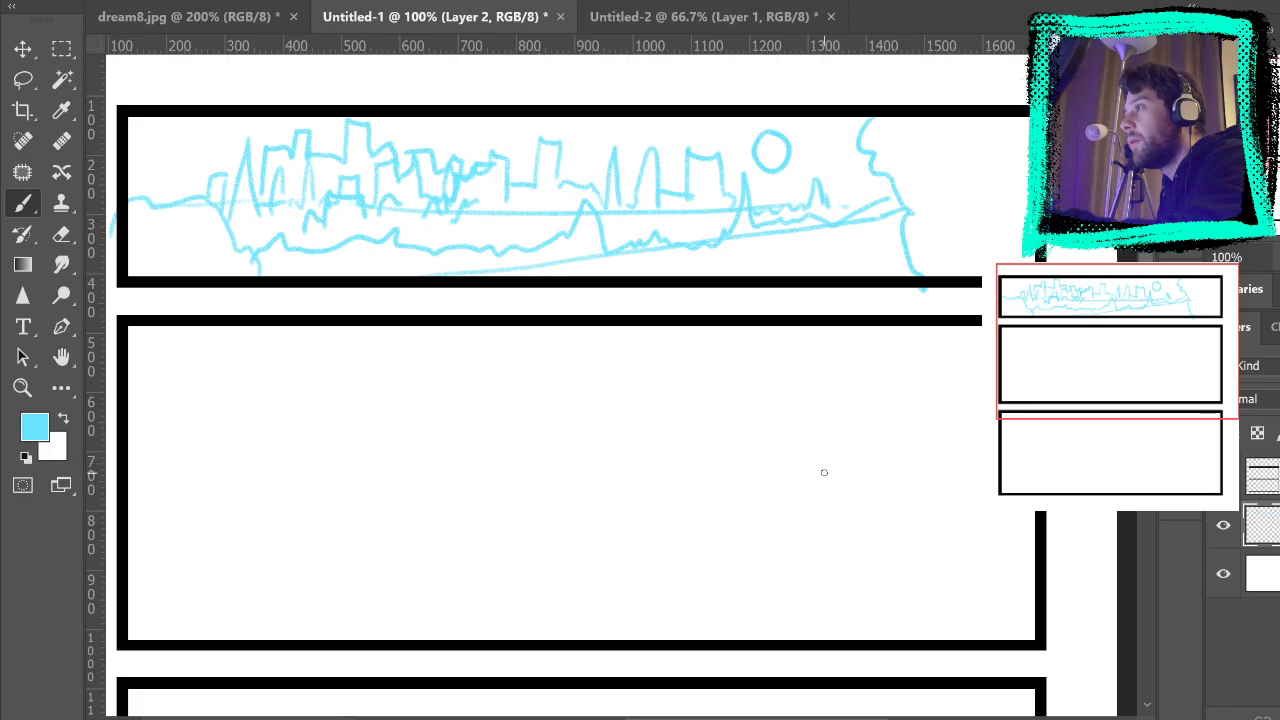
pyautogui.hotkey('ctrl', 'z')
pyautogui.moveTo(777, 125); pyautogui.dragTo(784, 159)
pyautogui.hotkey('ctrl', 'z')
pyautogui.hotkey('ctrl', 'z')
pyautogui.moveTo(794, 147); pyautogui.dragTo(768, 130)
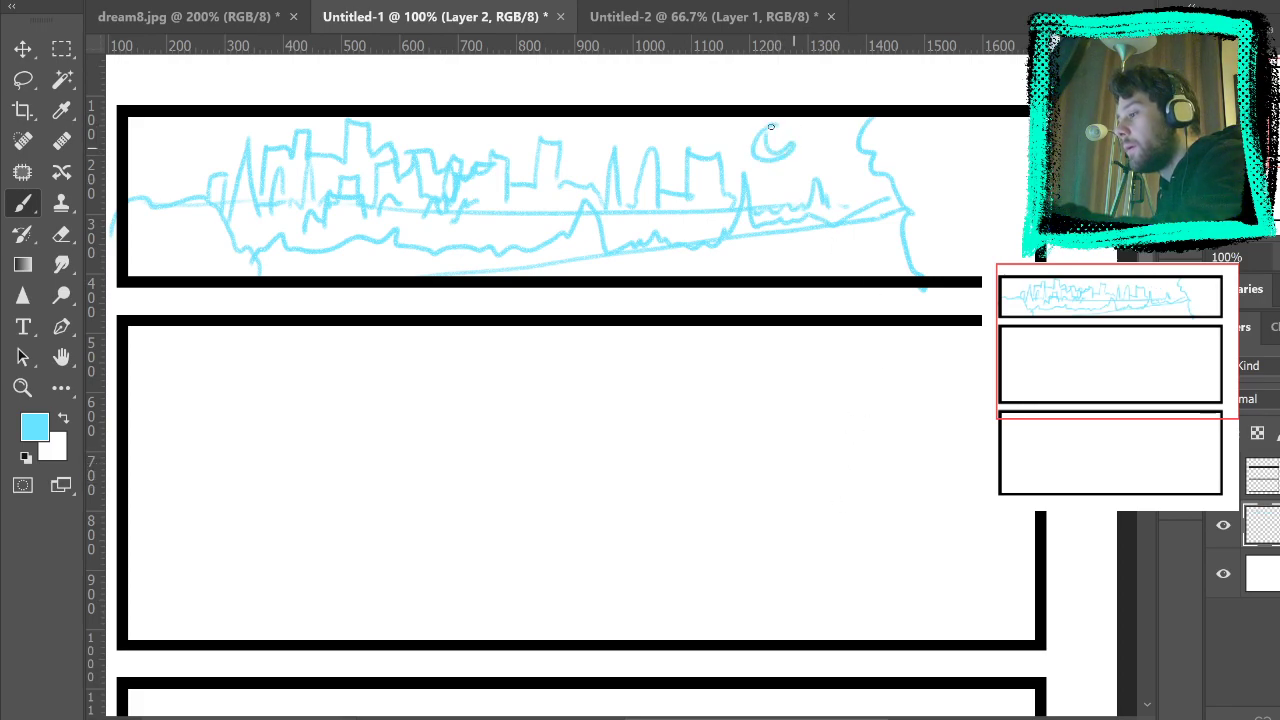
# Step: Try a rough oval and leg construction strokes on the right side of the middle panel, and undo them all
pyautogui.moveTo(747, 397); pyautogui.dragTo(737, 337)
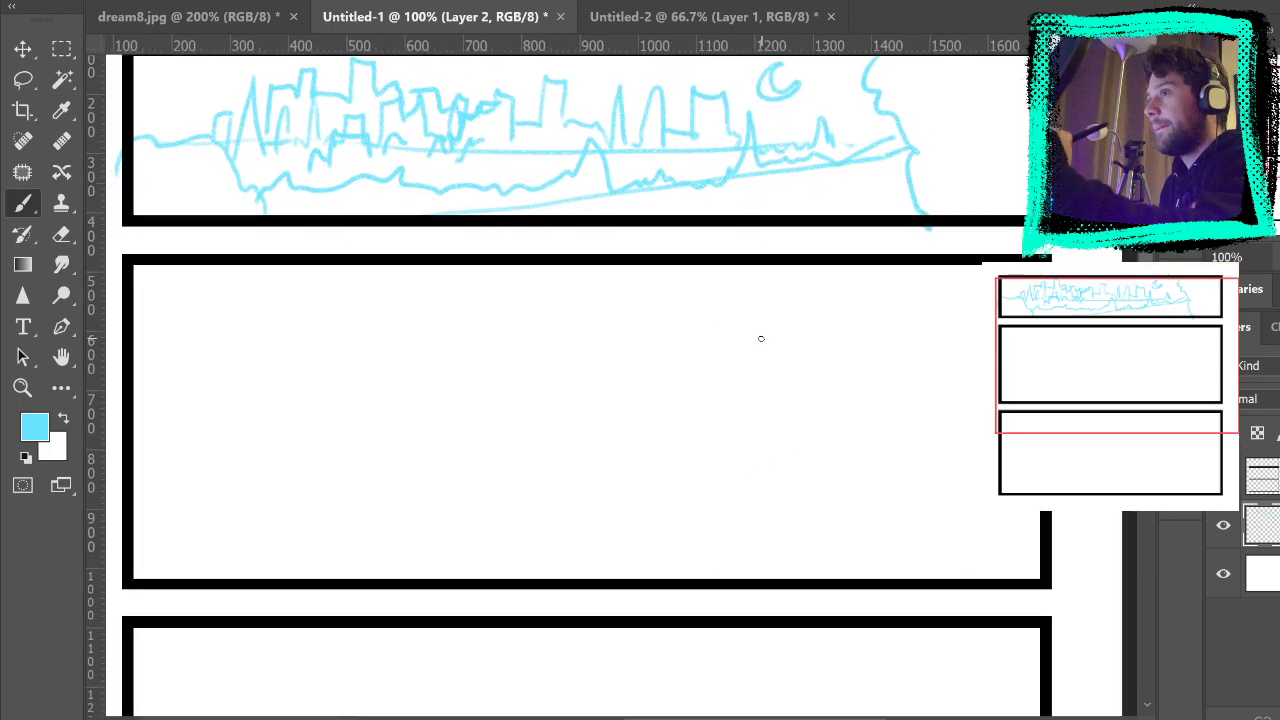
pyautogui.moveTo(686, 420); pyautogui.dragTo(706, 323)
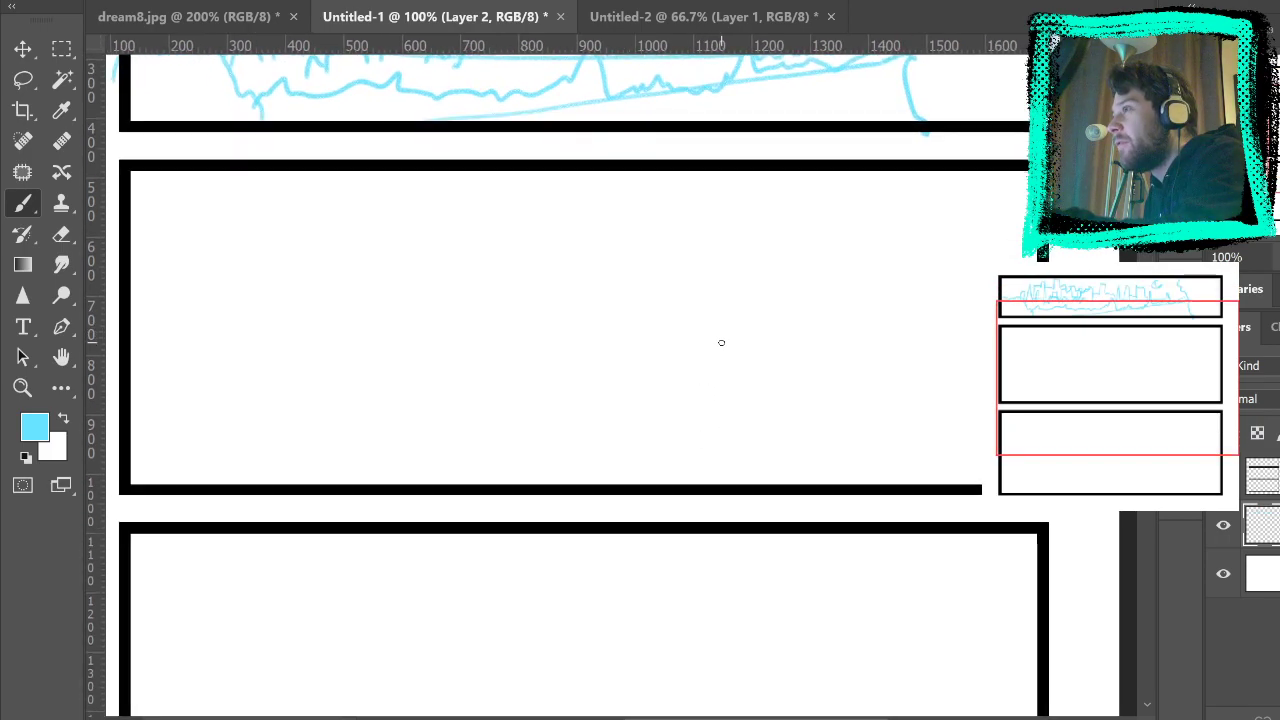
pyautogui.moveTo(790, 308)
pyautogui.mouseDown()
pyautogui.moveTo(789, 340)
pyautogui.moveTo(811, 297)
pyautogui.moveTo(850, 350)
pyautogui.moveTo(855, 280)
pyautogui.moveTo(795, 318)
pyautogui.moveTo(805, 137)
pyautogui.mouseUp()
pyautogui.moveTo(880, 330); pyautogui.dragTo(905, 60)
pyautogui.moveTo(803, 297)
pyautogui.mouseDown()
pyautogui.moveTo(796, 135)
pyautogui.moveTo(802, 250)
pyautogui.mouseUp()
pyautogui.moveTo(800, 352)
pyautogui.mouseDown()
pyautogui.moveTo(783, 463)
pyautogui.moveTo(858, 345)
pyautogui.moveTo(786, 440)
pyautogui.mouseUp()
pyautogui.hotkey('ctrl', 'z')
pyautogui.hotkey('ctrl', 'z')
pyautogui.hotkey('ctrl', 'z')
pyautogui.hotkey('ctrl', 'z')
pyautogui.hotkey('ctrl', 'z')
pyautogui.hotkey('ctrl', 'z')
pyautogui.hotkey('ctrl', 'z')
pyautogui.hotkey('ctrl', 'z')
pyautogui.hotkey('ctrl', 'z')
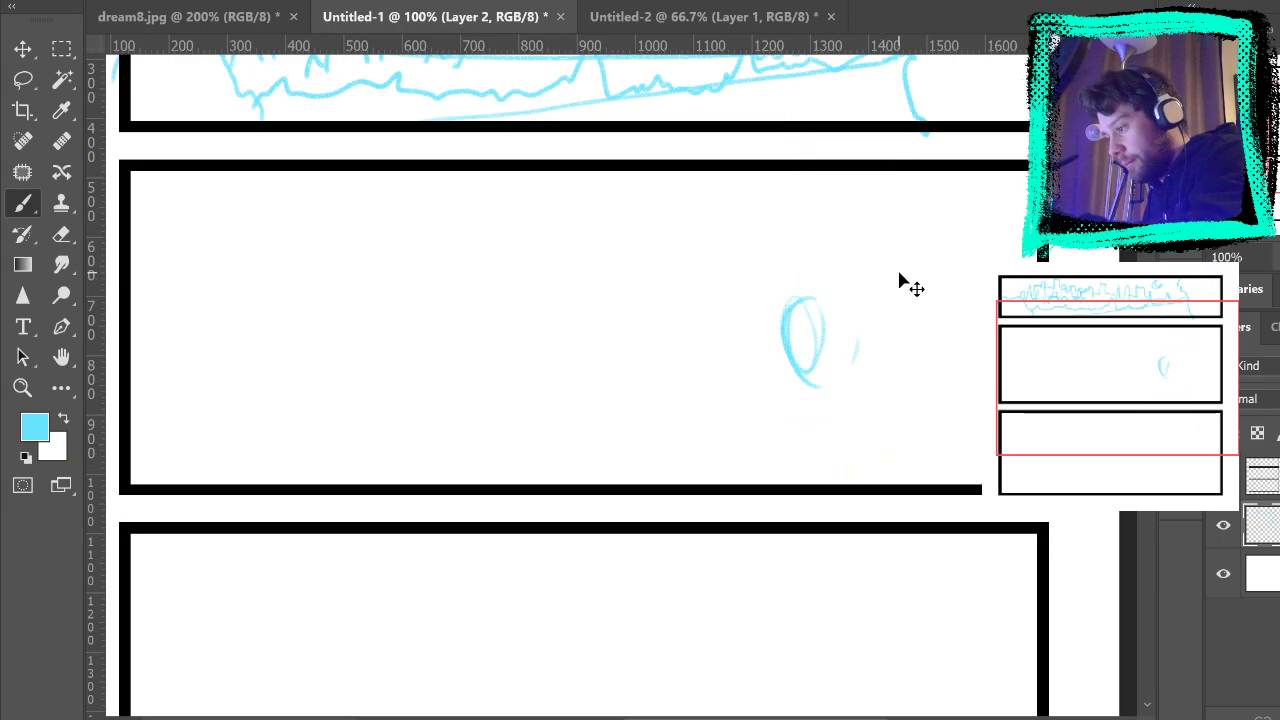
pyautogui.hotkey('ctrl', 'z')
# Step: Sketch a large lower leg on the right side of the middle panel, with a round ankle joint and a wedge-shaped foot
pyautogui.moveTo(820, 262)
pyautogui.mouseDown()
pyautogui.moveTo(809, 307)
pyautogui.moveTo(823, 254)
pyautogui.moveTo(863, 271)
pyautogui.moveTo(880, 315)
pyautogui.moveTo(850, 330)
pyautogui.mouseUp()
pyautogui.moveTo(815, 275); pyautogui.dragTo(835, 152)
pyautogui.moveTo(860, 150); pyautogui.dragTo(888, 284)
pyautogui.moveTo(812, 296); pyautogui.dragTo(817, 395)
pyautogui.moveTo(818, 330)
pyautogui.mouseDown()
pyautogui.moveTo(815, 378)
pyautogui.moveTo(873, 414)
pyautogui.moveTo(878, 306)
pyautogui.moveTo(898, 422)
pyautogui.mouseUp()
pyautogui.moveTo(887, 298); pyautogui.dragTo(870, 268)
pyautogui.moveTo(822, 152); pyautogui.dragTo(818, 352)
pyautogui.moveTo(836, 410)
pyautogui.mouseDown()
pyautogui.moveTo(767, 403)
pyautogui.moveTo(805, 299)
pyautogui.moveTo(761, 348)
pyautogui.moveTo(752, 404)
pyautogui.mouseUp()
pyautogui.moveTo(905, 403); pyautogui.dragTo(903, 153)
pyautogui.moveTo(814, 149); pyautogui.dragTo(796, 315)
pyautogui.hotkey('ctrl', 'z')
pyautogui.moveTo(802, 155); pyautogui.dragTo(808, 405)
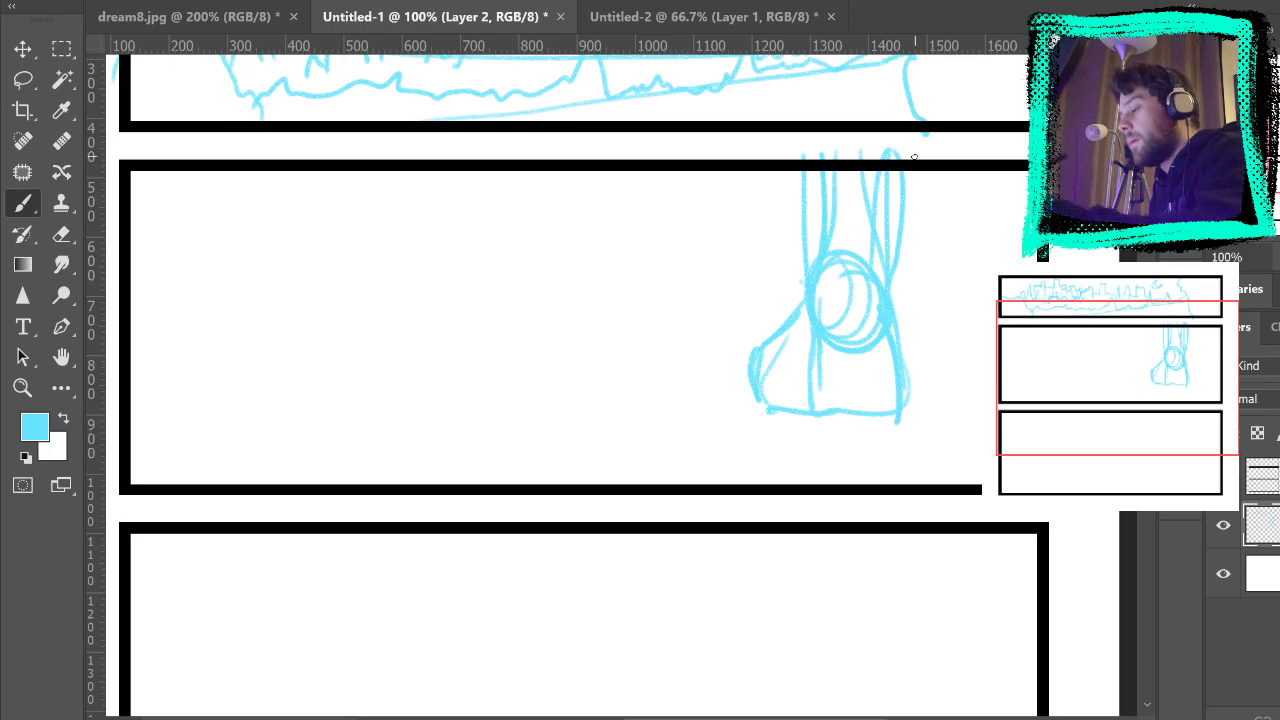
# Step: Draw a gently rising ground line left of the leg in the middle panel and a short horizontal line to the leg's right
pyautogui.moveTo(291, 452); pyautogui.dragTo(704, 389)
pyautogui.moveTo(922, 343); pyautogui.dragTo(982, 342)
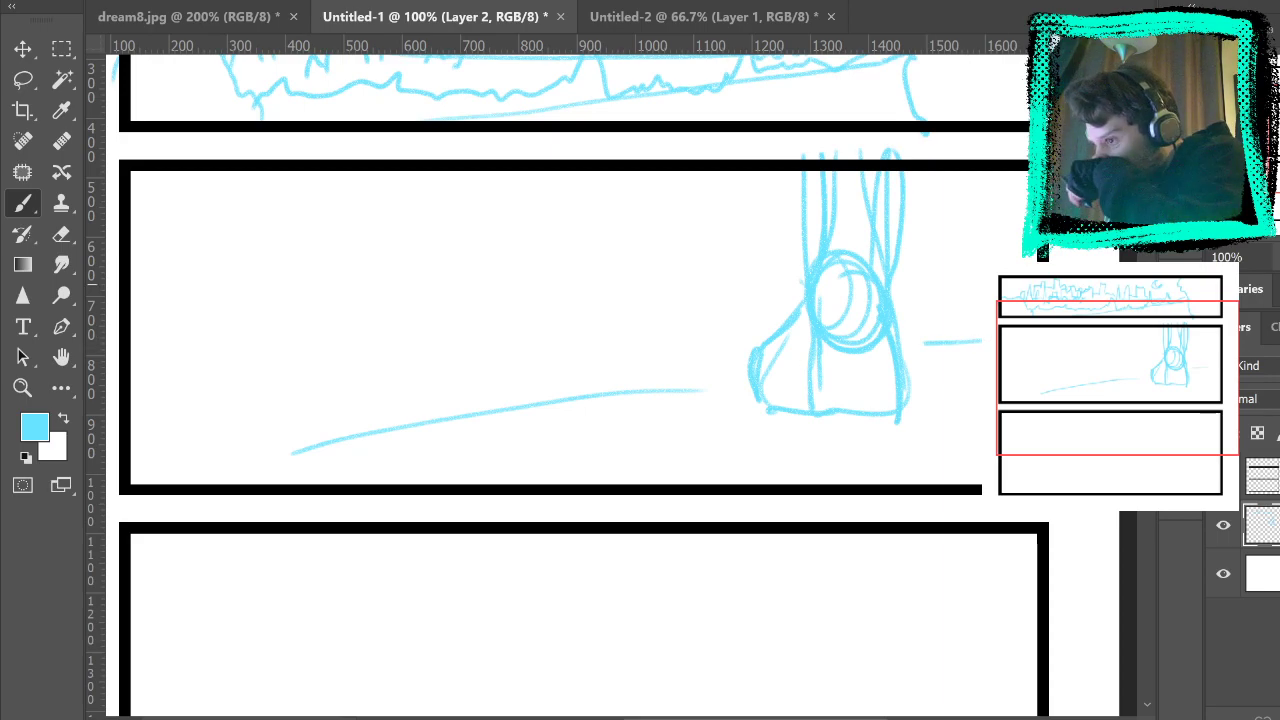
# Step: Try a small rounded form with a rounded block above it on the middle panel's ground line, and undo it
pyautogui.moveTo(596, 376)
pyautogui.mouseDown()
pyautogui.moveTo(605, 418)
pyautogui.moveTo(642, 372)
pyautogui.moveTo(557, 370)
pyautogui.moveTo(634, 379)
pyautogui.moveTo(568, 376)
pyautogui.mouseUp()
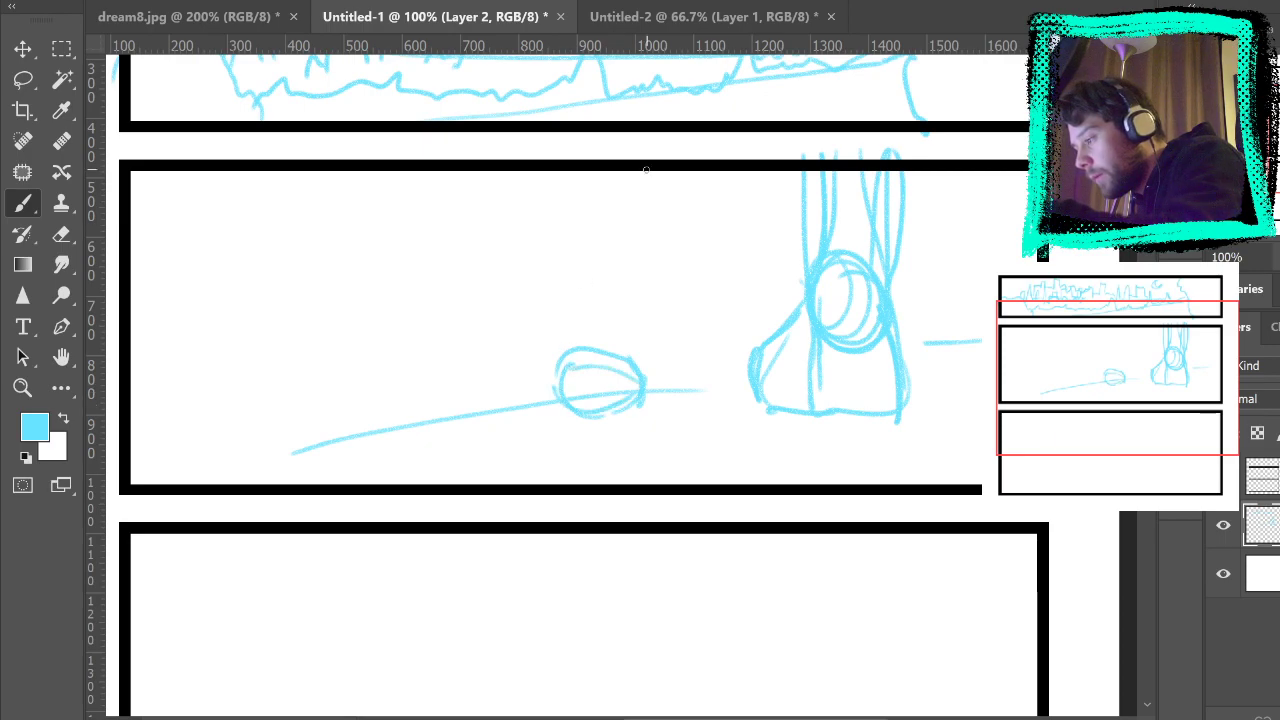
pyautogui.moveTo(572, 312)
pyautogui.mouseDown()
pyautogui.moveTo(582, 342)
pyautogui.moveTo(614, 335)
pyautogui.moveTo(563, 305)
pyautogui.moveTo(567, 280)
pyautogui.moveTo(626, 264)
pyautogui.moveTo(624, 354)
pyautogui.moveTo(576, 357)
pyautogui.moveTo(642, 372)
pyautogui.moveTo(600, 414)
pyautogui.mouseUp()
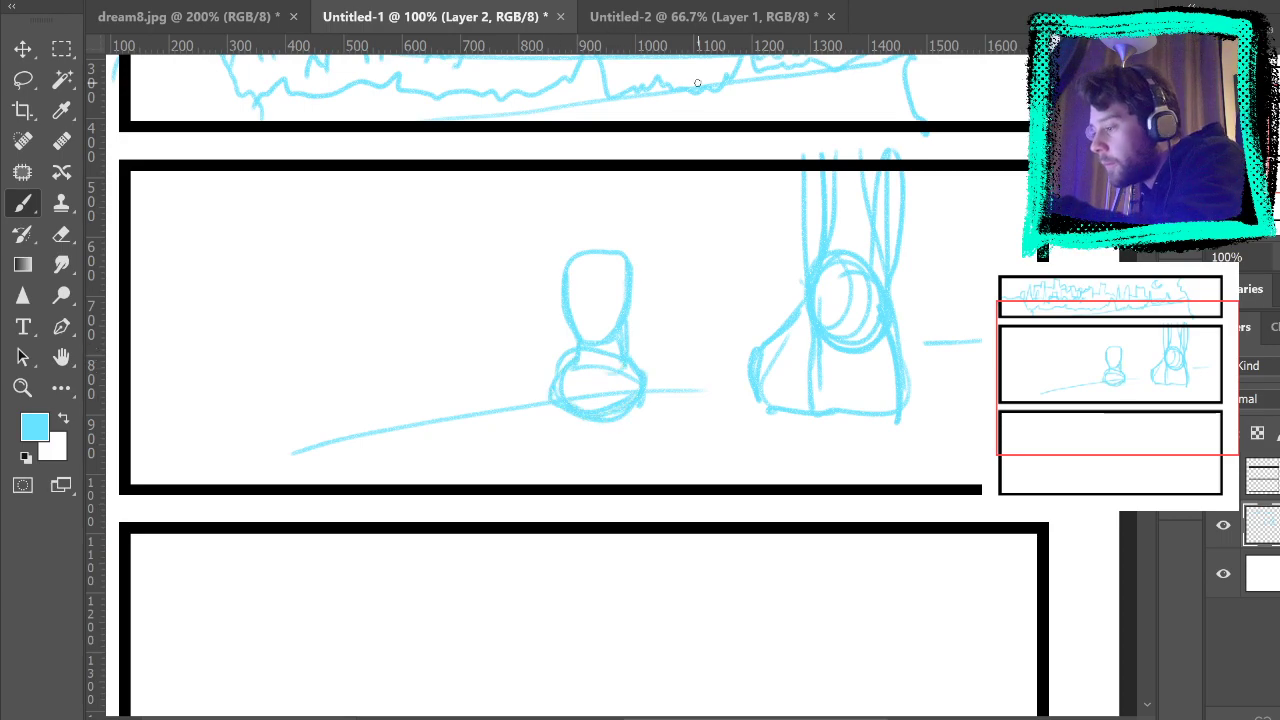
pyautogui.hotkey('ctrl', 'z')
pyautogui.hotkey('ctrl', 'z')
pyautogui.hotkey('ctrl', 'z')
pyautogui.hotkey('ctrl', 'z')
pyautogui.hotkey('ctrl', 'z')
pyautogui.hotkey('ctrl', 'z')
pyautogui.hotkey('ctrl', 'z')
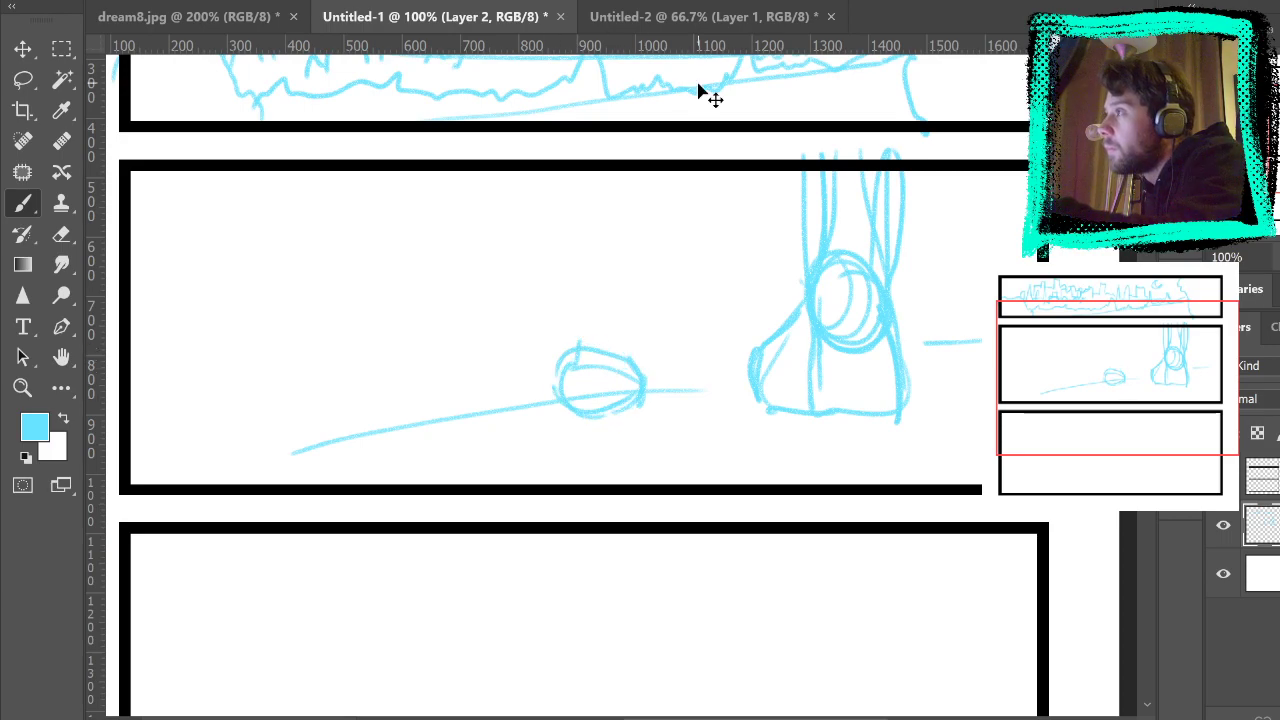
pyautogui.hotkey('ctrl', 'z')
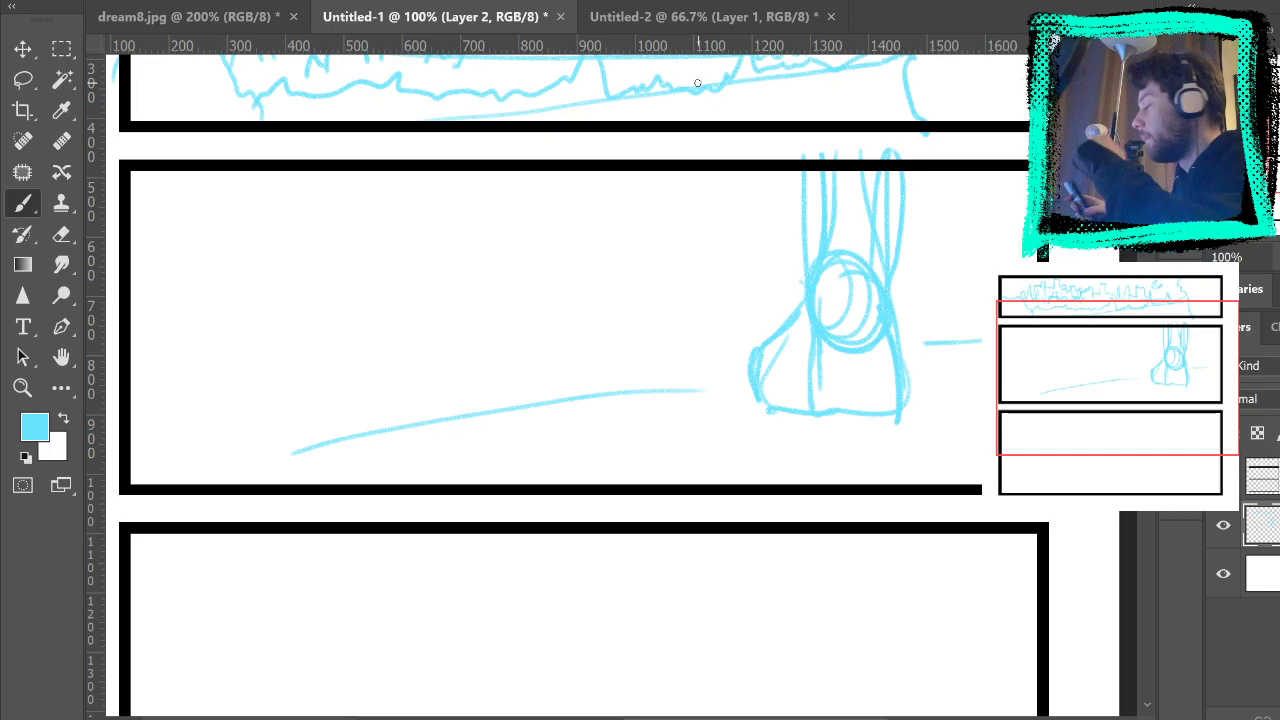
# Step: Lasso the large leg in the middle panel and free-transform it slightly bigger and further left so its toe meets the ground line
pyautogui.press('l')
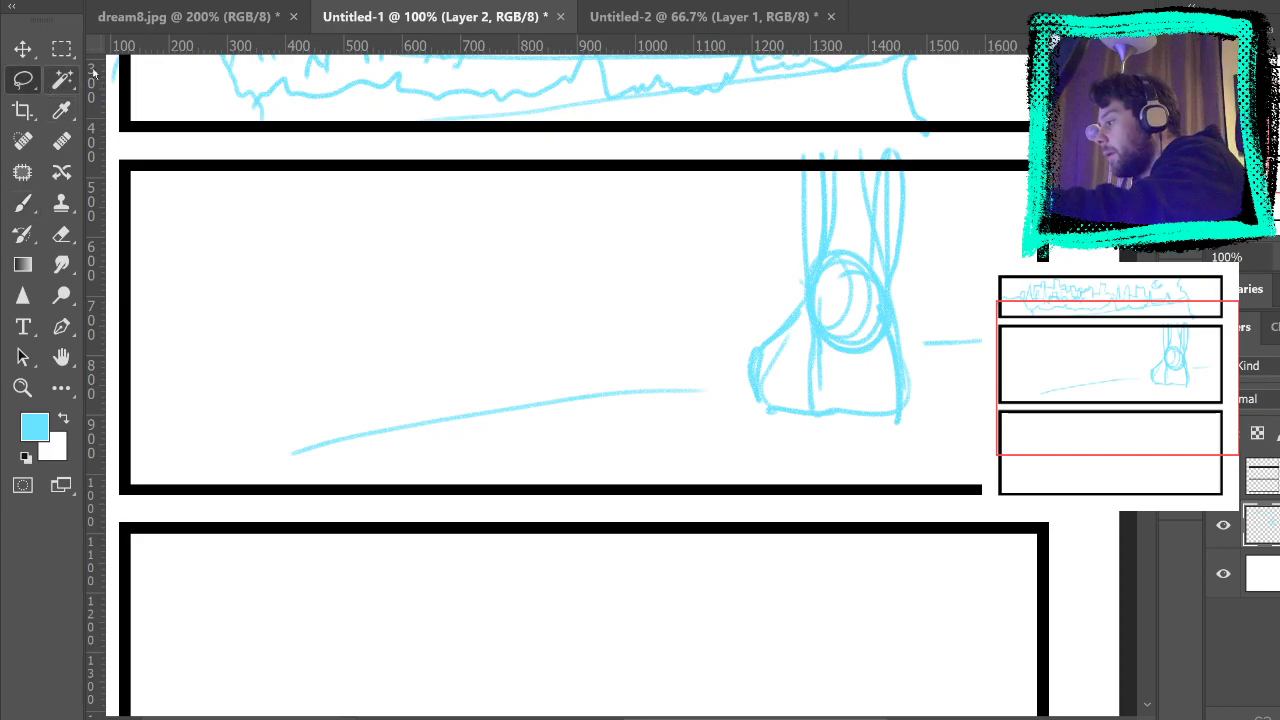
pyautogui.moveTo(792, 137)
pyautogui.mouseDown()
pyautogui.moveTo(717, 449)
pyautogui.moveTo(905, 95)
pyautogui.mouseUp()
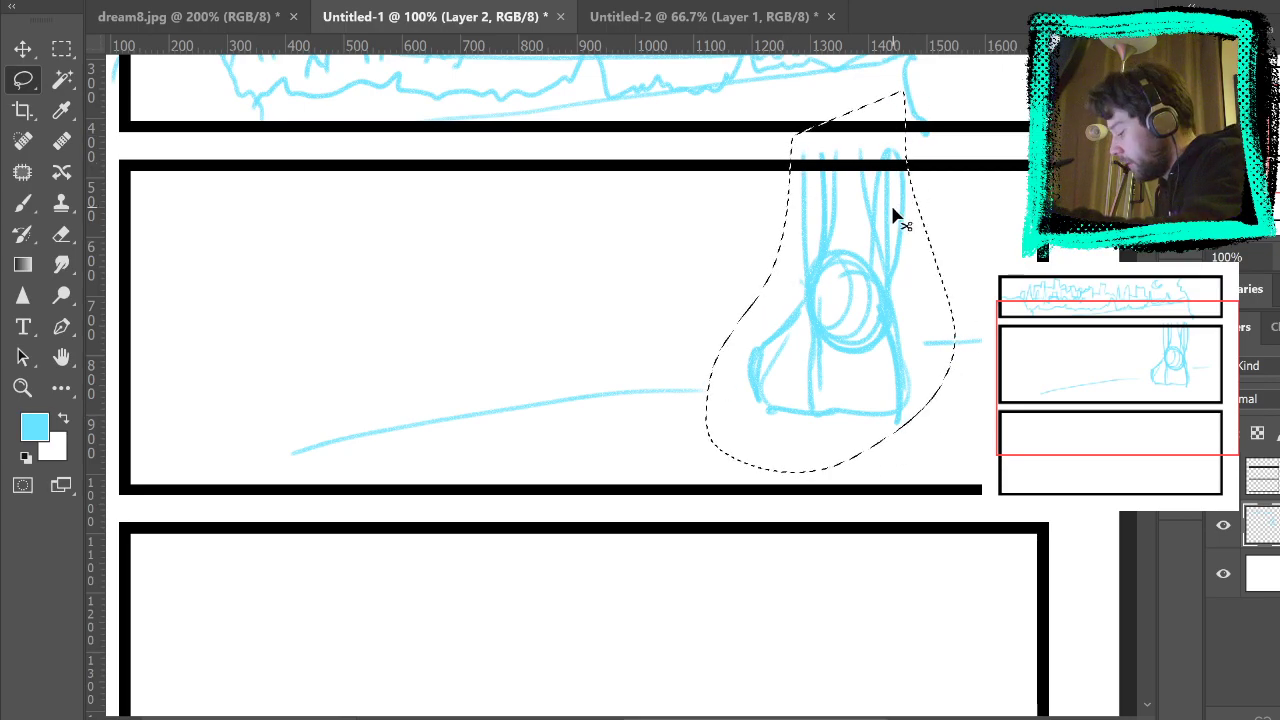
pyautogui.hotkey('ctrl', 't')
pyautogui.moveTo(706, 446); pyautogui.dragTo(667, 535)
pyautogui.moveTo(857, 338)
pyautogui.mouseDown()
pyautogui.moveTo(809, 308)
pyautogui.moveTo(833, 293)
pyautogui.mouseUp()
pyautogui.moveTo(643, 491); pyautogui.dragTo(640, 503)
pyautogui.moveTo(807, 343)
pyautogui.mouseDown()
pyautogui.moveTo(790, 362)
pyautogui.moveTo(803, 358)
pyautogui.mouseUp()
pyautogui.press('Return')
pyautogui.hotkey('ctrl', 'd')
pyautogui.scroll(5, 1009, 514)
pyautogui.scroll(-1, 979, 468)
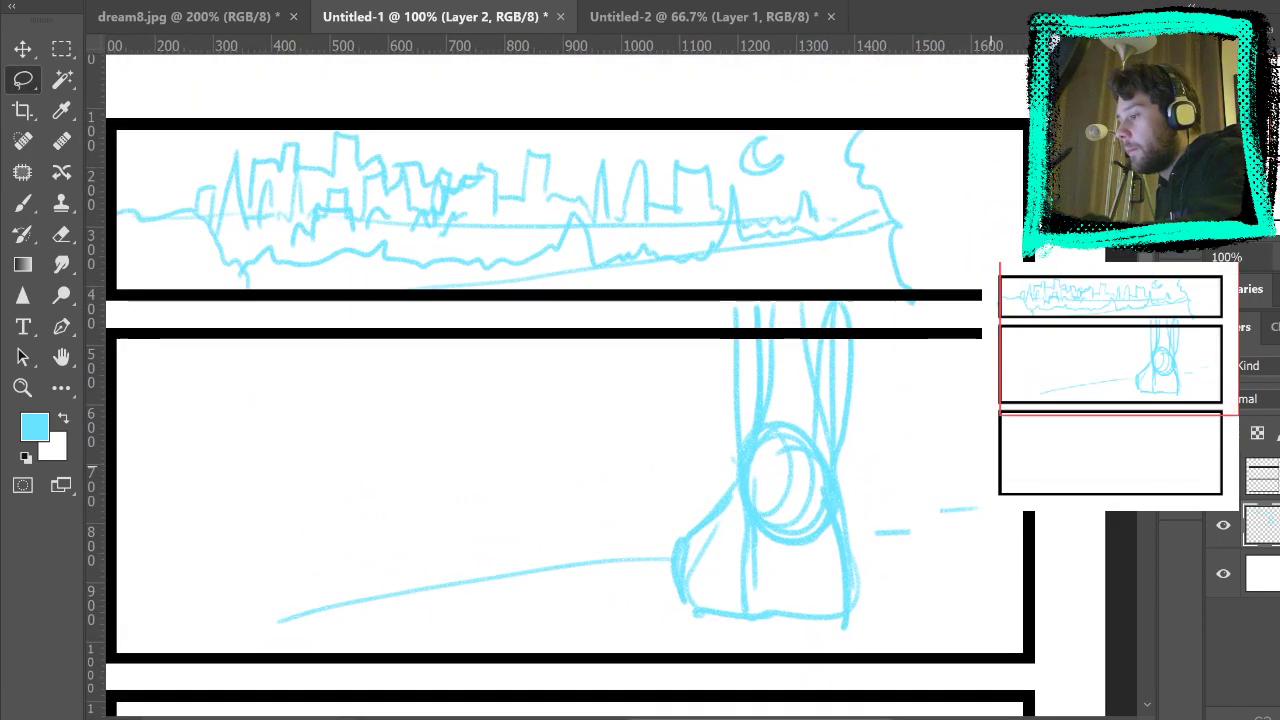
# Step: Sketch a small seated figure with drawn-up knees at the left end of the middle panel's ground line, undoing the tall oval attempt
pyautogui.moveTo(968, 494); pyautogui.dragTo(957, 409)
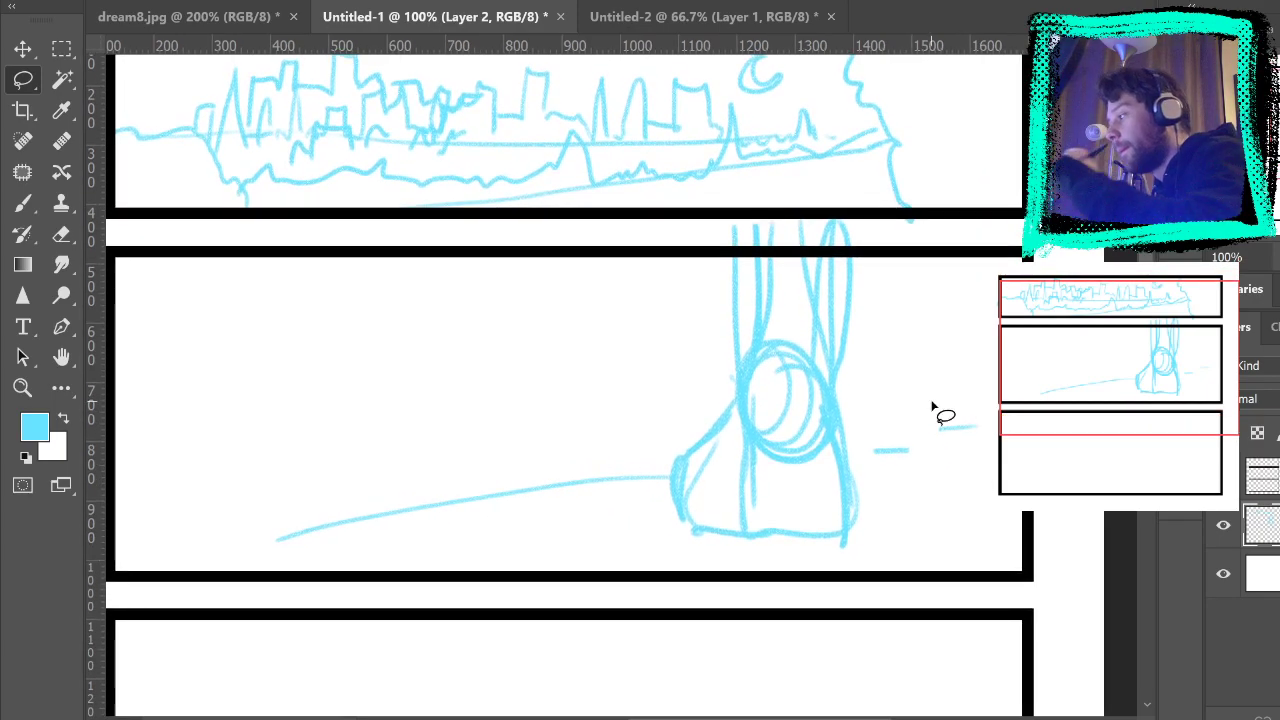
pyautogui.click(23, 202)
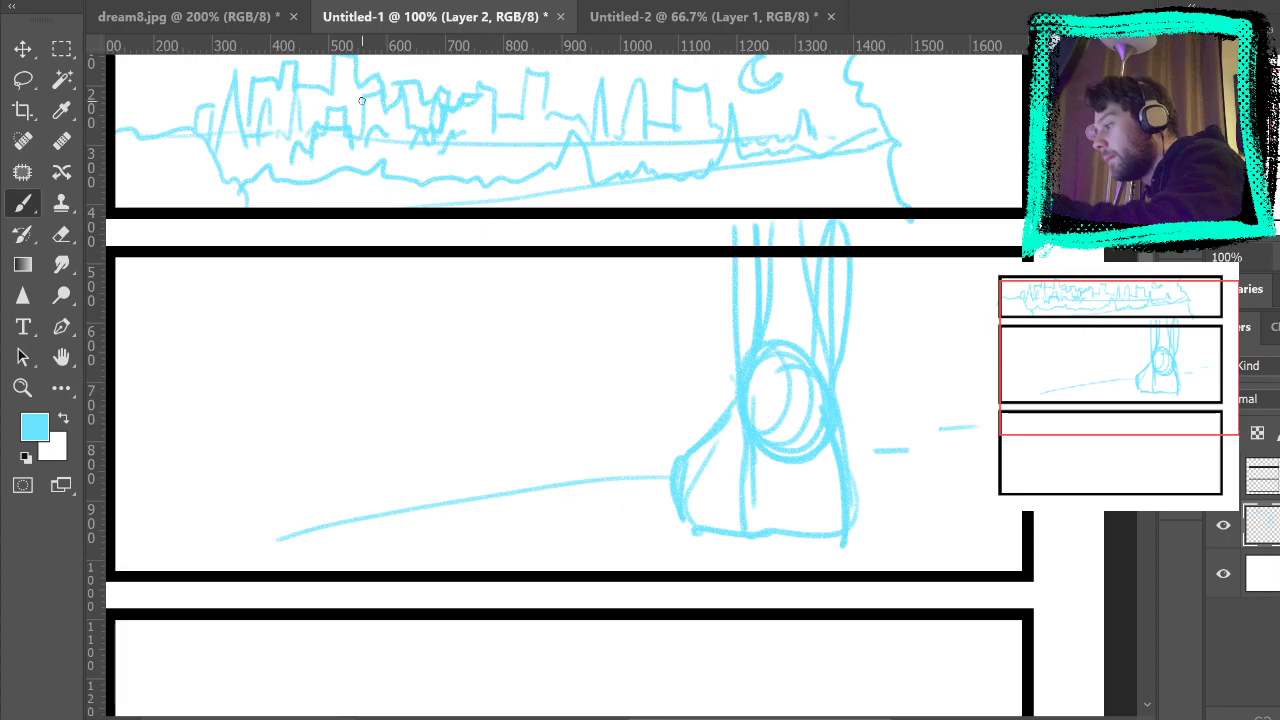
pyautogui.moveTo(316, 388)
pyautogui.mouseDown()
pyautogui.moveTo(340, 521)
pyautogui.moveTo(310, 400)
pyautogui.mouseUp()
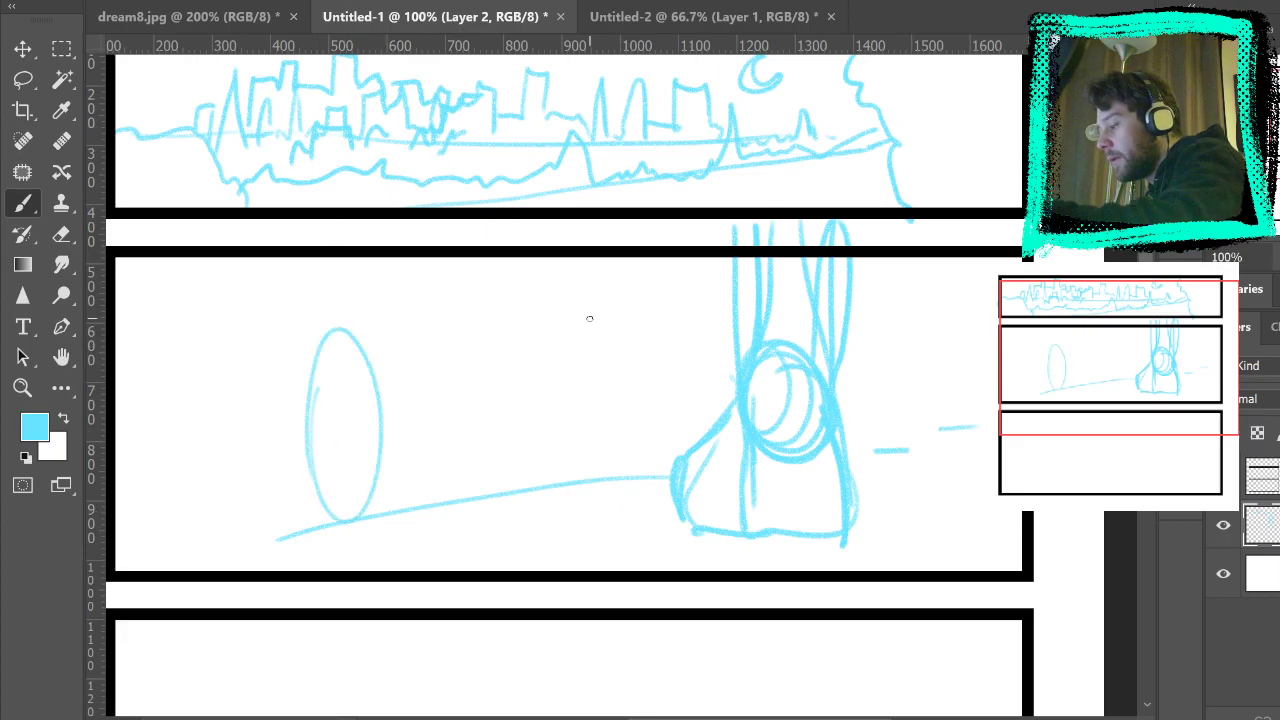
pyautogui.hotkey('ctrl', 'z')
pyautogui.moveTo(514, 434); pyautogui.dragTo(577, 431)
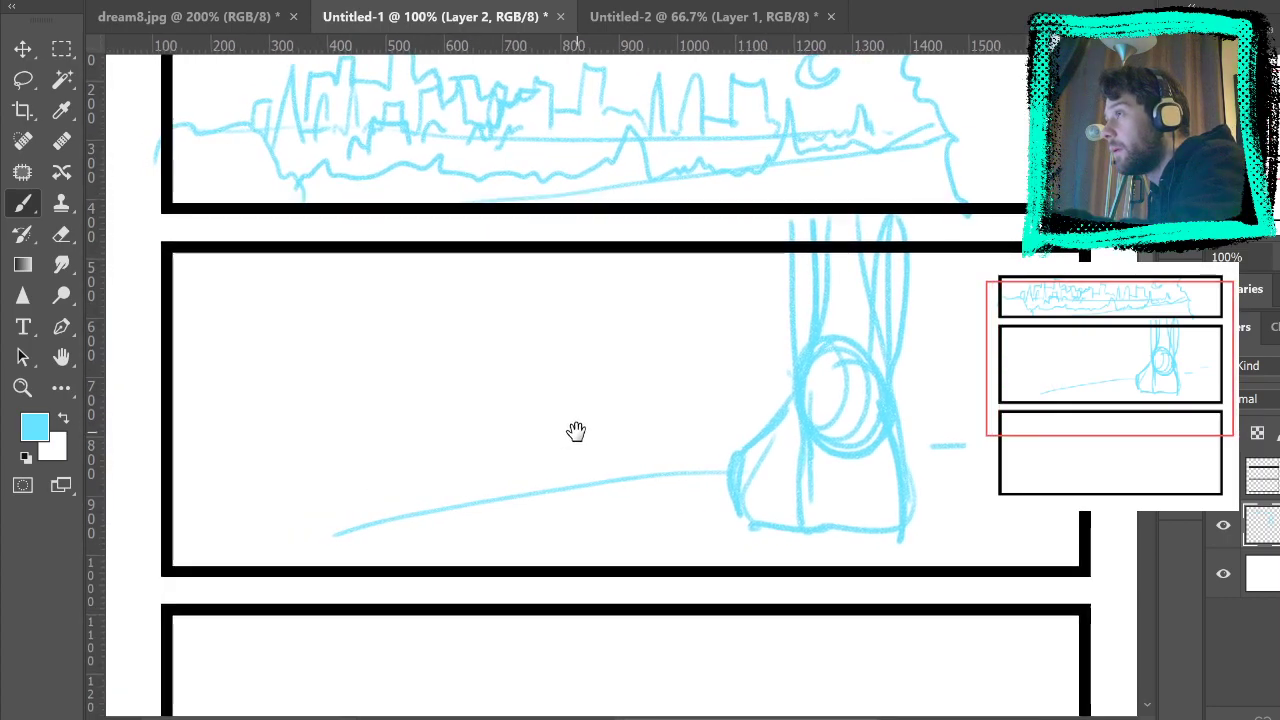
pyautogui.moveTo(421, 513)
pyautogui.mouseDown()
pyautogui.moveTo(460, 465)
pyautogui.moveTo(410, 462)
pyautogui.moveTo(445, 395)
pyautogui.moveTo(415, 383)
pyautogui.moveTo(425, 335)
pyautogui.moveTo(395, 445)
pyautogui.moveTo(352, 492)
pyautogui.moveTo(362, 506)
pyautogui.mouseUp()
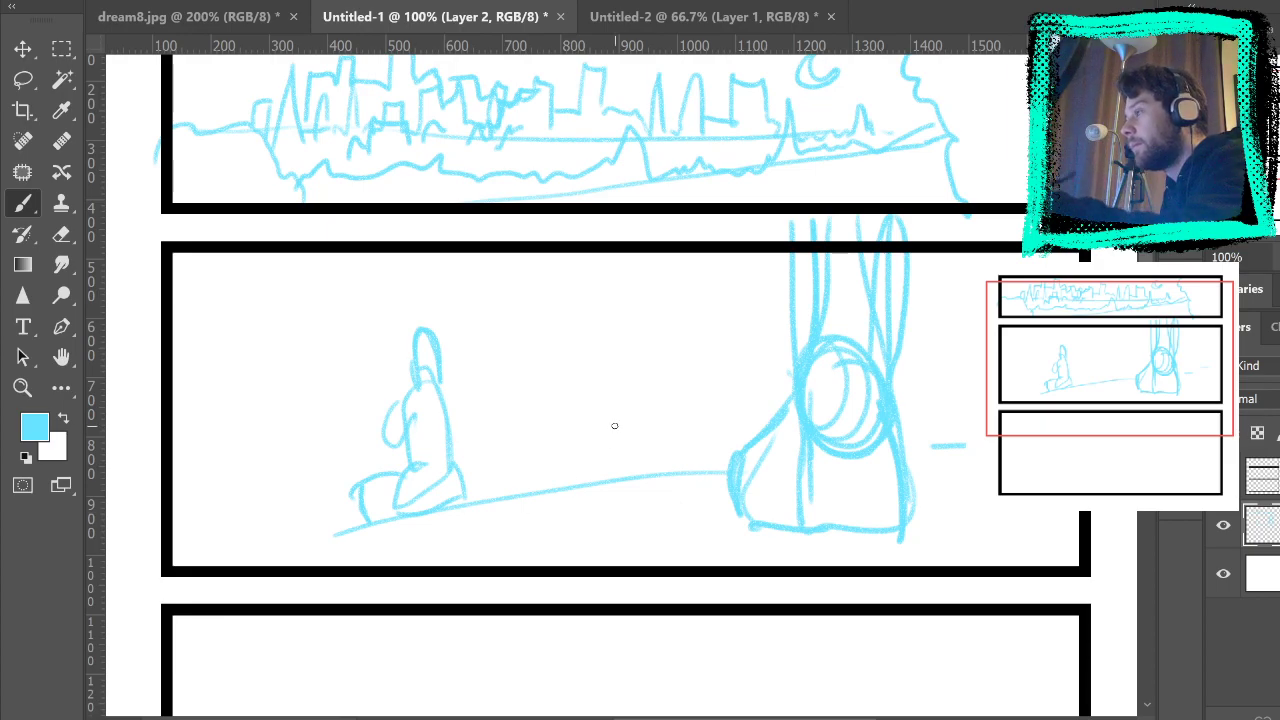
pyautogui.moveTo(393, 479)
pyautogui.mouseDown()
pyautogui.moveTo(322, 535)
pyautogui.moveTo(368, 483)
pyautogui.mouseUp()
pyautogui.moveTo(405, 430); pyautogui.dragTo(370, 472)
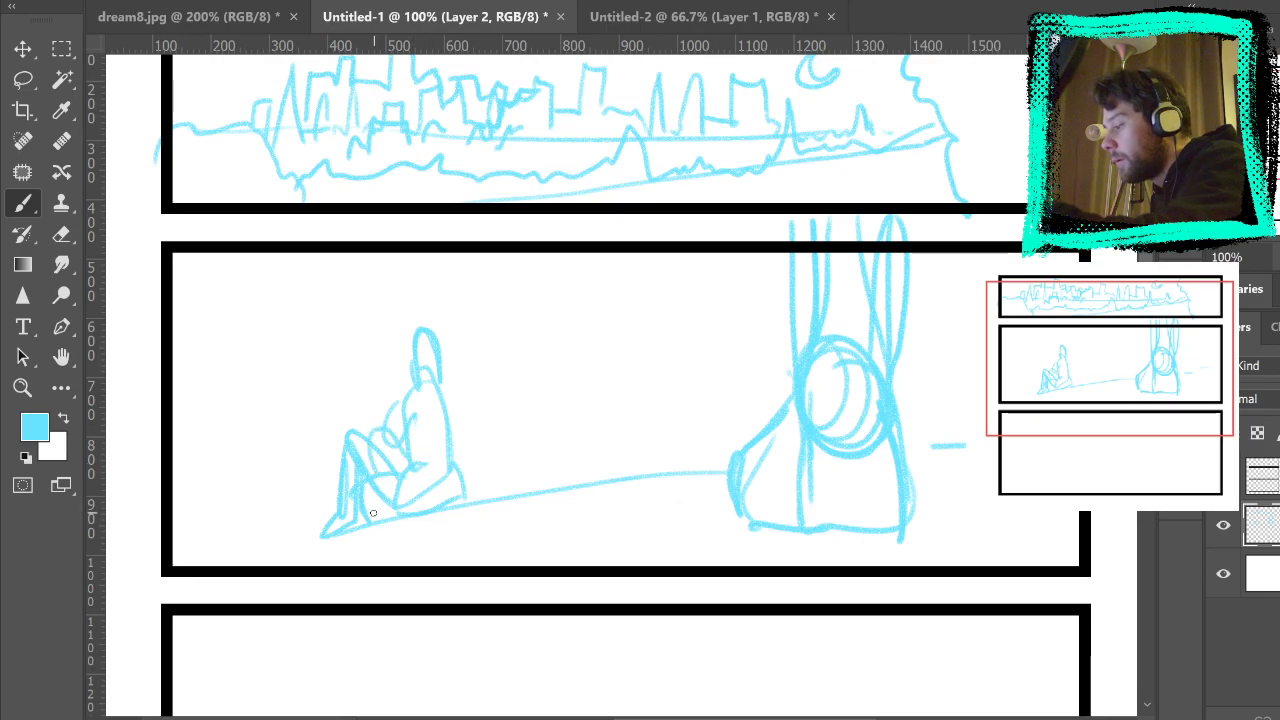
# Step: Rework the seated figure's arm, redraw its head further forward, and erase the old head and outer back line
pyautogui.moveTo(398, 414)
pyautogui.mouseDown()
pyautogui.moveTo(374, 440)
pyautogui.moveTo(404, 396)
pyautogui.moveTo(390, 410)
pyautogui.moveTo(448, 388)
pyautogui.moveTo(448, 456)
pyautogui.mouseUp()
pyautogui.moveTo(391, 363); pyautogui.dragTo(412, 374)
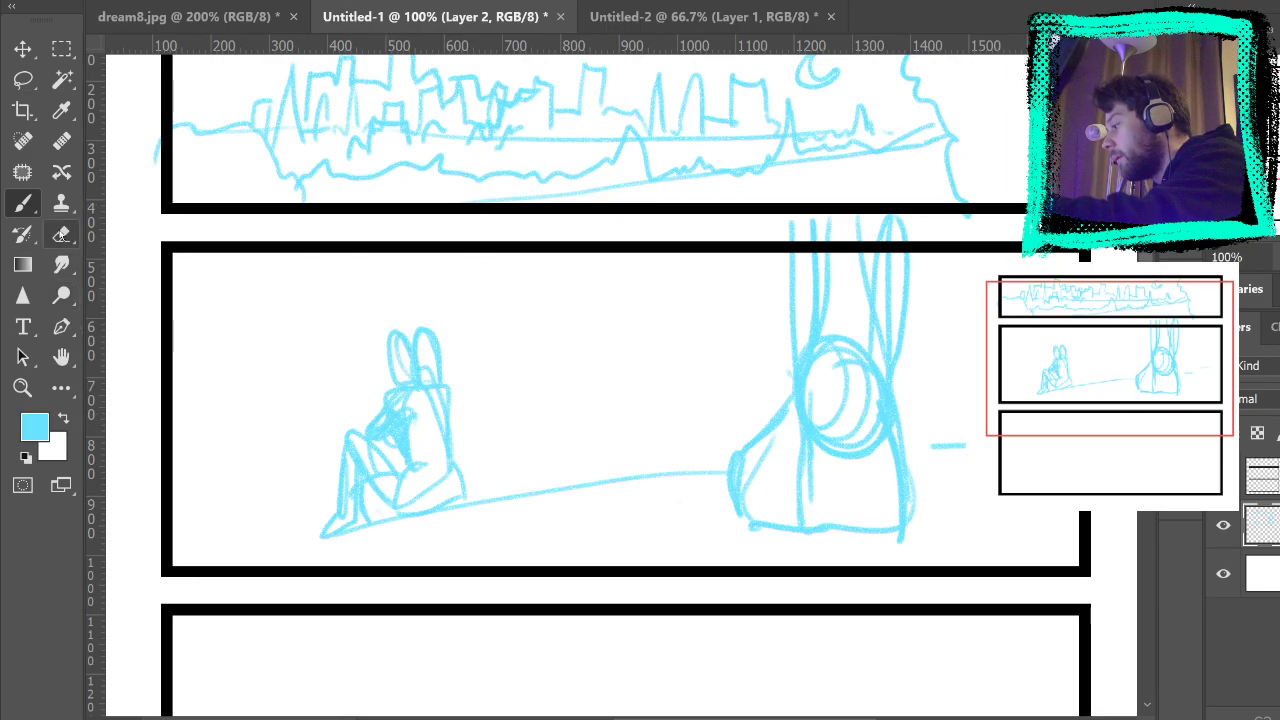
pyautogui.click(61, 234)
pyautogui.moveTo(438, 380)
pyautogui.mouseDown()
pyautogui.moveTo(415, 333)
pyautogui.moveTo(461, 441)
pyautogui.mouseUp()
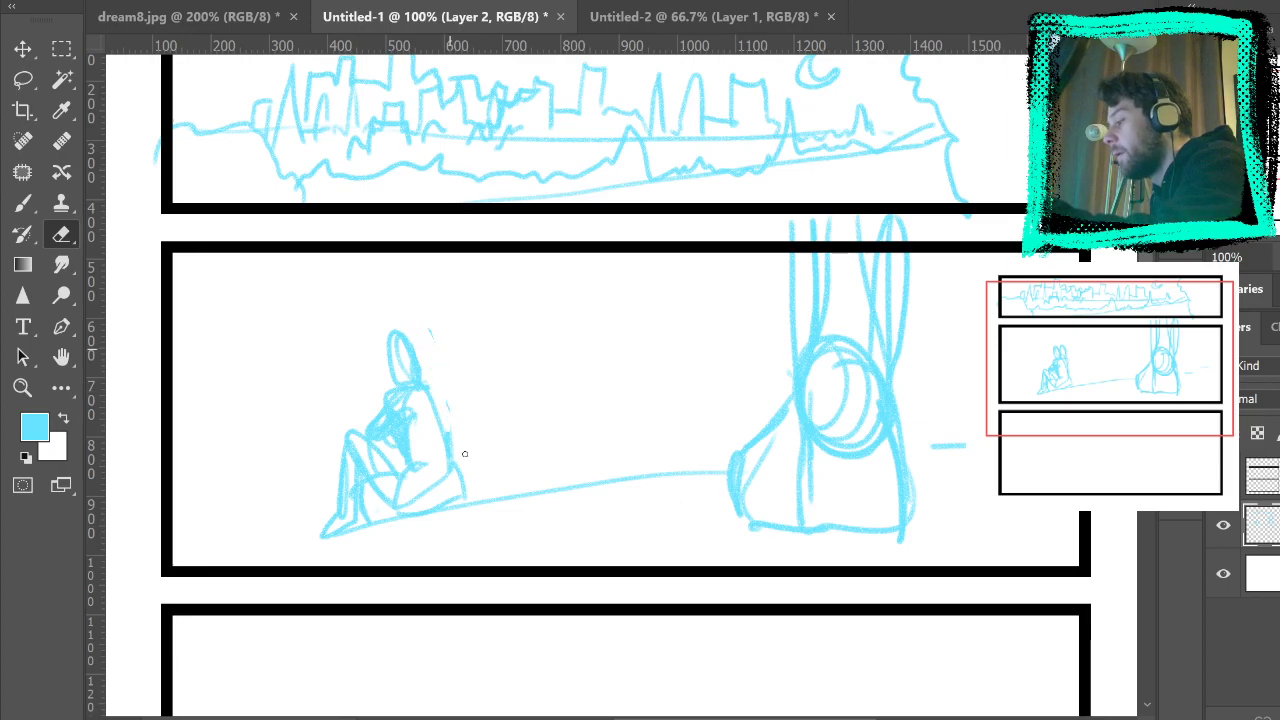
# Step: Sketch rounded bush outlines on both sides of the middle panel, a foreground contour along its lower border and a narrow shape at its right edge
pyautogui.click(23, 203)
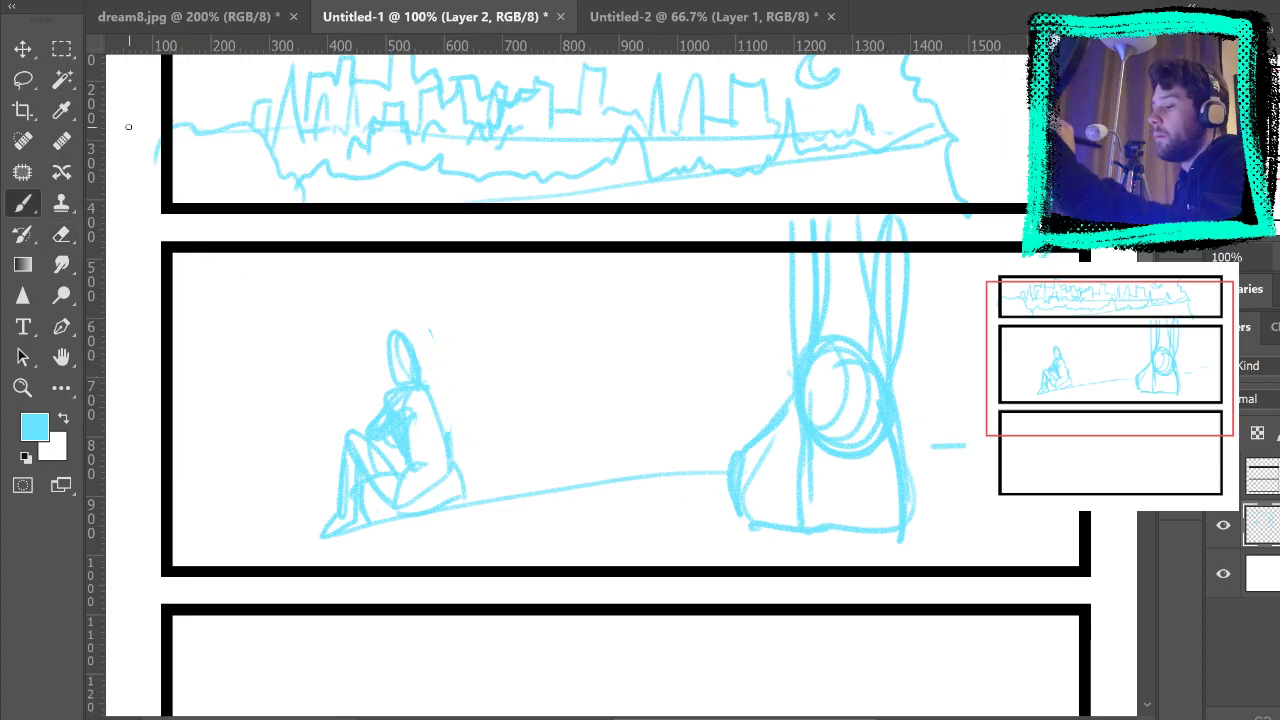
pyautogui.moveTo(156, 408); pyautogui.dragTo(335, 515)
pyautogui.moveTo(692, 471); pyautogui.dragTo(728, 466)
pyautogui.moveTo(899, 388); pyautogui.dragTo(1040, 257)
pyautogui.moveTo(788, 407)
pyautogui.mouseDown()
pyautogui.moveTo(706, 397)
pyautogui.moveTo(686, 470)
pyautogui.mouseUp()
pyautogui.moveTo(838, 590); pyautogui.dragTo(912, 578)
pyautogui.moveTo(932, 570); pyautogui.dragTo(1016, 552)
pyautogui.moveTo(1030, 478); pyautogui.dragTo(1076, 514)
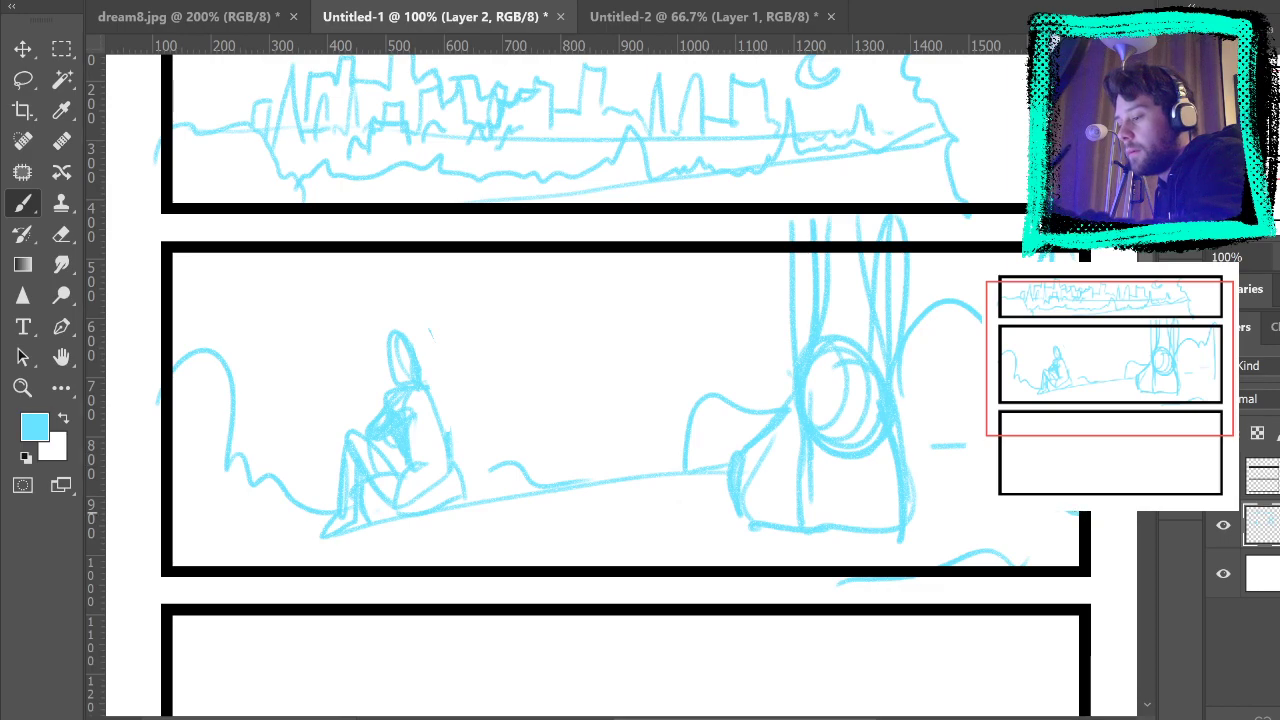
pyautogui.moveTo(1066, 441)
pyautogui.mouseDown()
pyautogui.moveTo(1058, 514)
pyautogui.moveTo(1076, 514)
pyautogui.mouseUp()
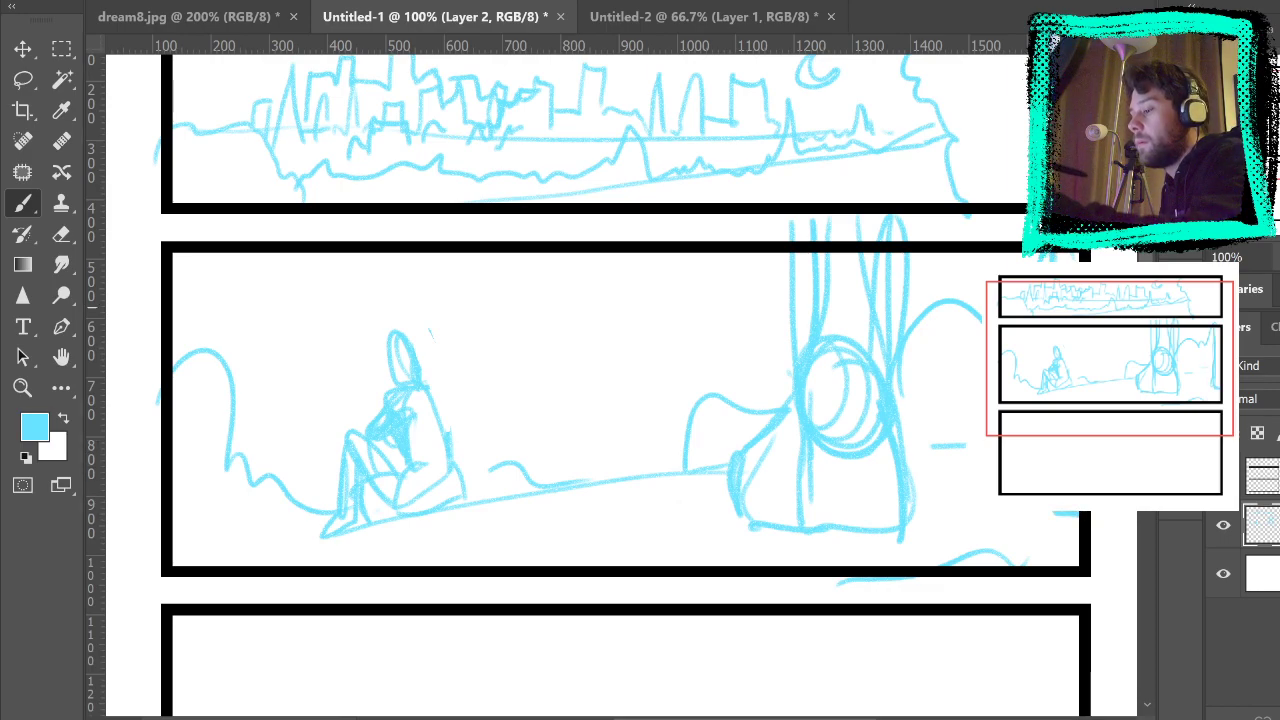
# Step: Sketch a jagged background skyline behind the seated figure, running from the left bushes to the large leg
pyautogui.moveTo(256, 452); pyautogui.dragTo(262, 360)
pyautogui.moveTo(292, 356)
pyautogui.mouseDown()
pyautogui.moveTo(296, 442)
pyautogui.moveTo(314, 417)
pyautogui.moveTo(345, 412)
pyautogui.moveTo(330, 374)
pyautogui.moveTo(340, 402)
pyautogui.moveTo(503, 420)
pyautogui.moveTo(547, 450)
pyautogui.moveTo(680, 452)
pyautogui.mouseUp()
pyautogui.moveTo(527, 462)
pyautogui.mouseDown()
pyautogui.moveTo(594, 451)
pyautogui.moveTo(656, 438)
pyautogui.moveTo(524, 468)
pyautogui.moveTo(536, 443)
pyautogui.moveTo(615, 450)
pyautogui.moveTo(674, 403)
pyautogui.moveTo(756, 414)
pyautogui.mouseUp()
# Step: Draw a small crescent moon high in the middle panel's sky between the seated figure and the leg, undoing the lower attempt
pyautogui.moveTo(592, 337)
pyautogui.mouseDown()
pyautogui.moveTo(616, 374)
pyautogui.moveTo(610, 336)
pyautogui.mouseUp()
pyautogui.hotkey('ctrl', 'z')
pyautogui.hotkey('ctrl', 'z')
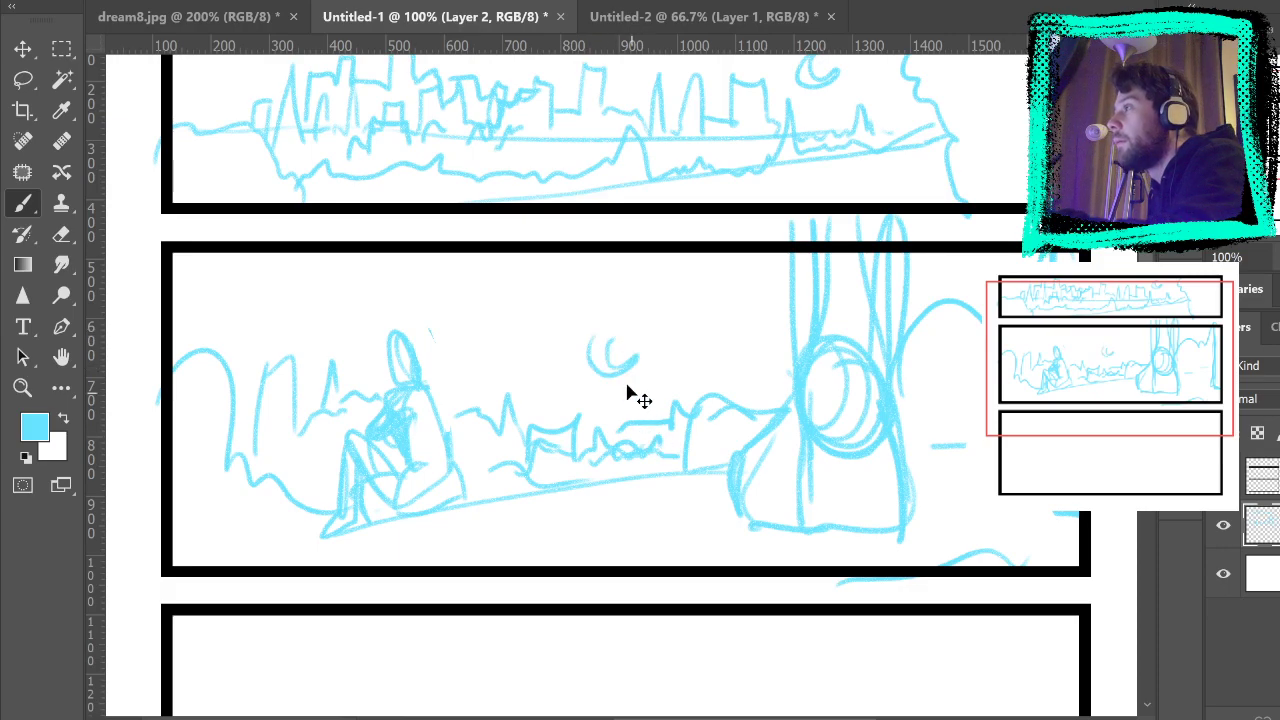
pyautogui.moveTo(552, 262); pyautogui.dragTo(576, 306)
pyautogui.hotkey('ctrl', 'z')
pyautogui.hotkey('ctrl', 'z')
pyautogui.moveTo(649, 274); pyautogui.dragTo(674, 398)
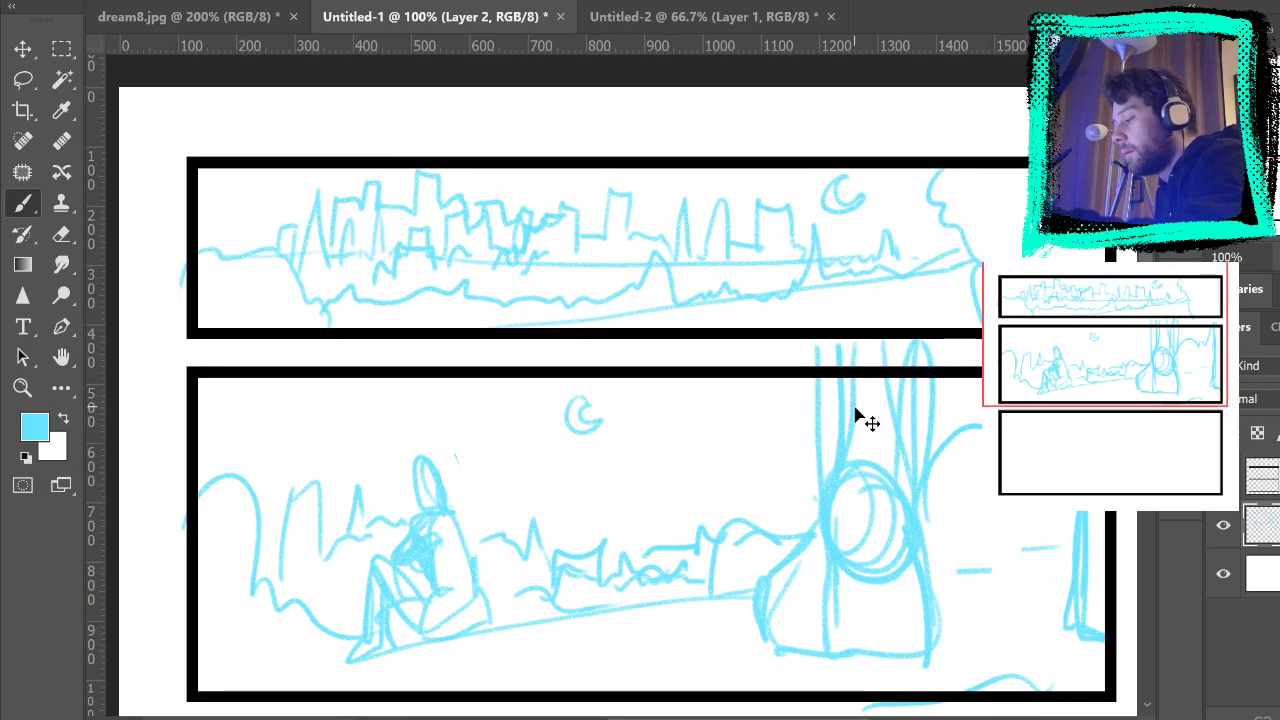
pyautogui.moveTo(893, 404); pyautogui.dragTo(843, 326)
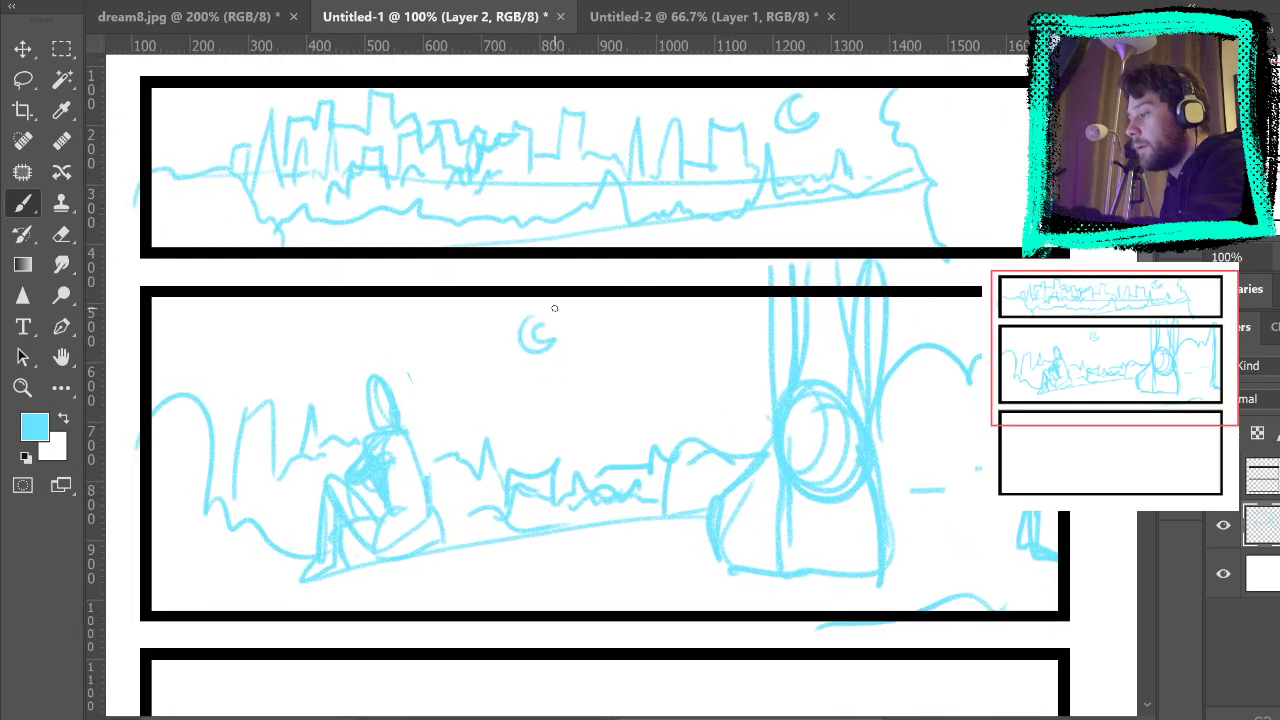
# Step: Sketch a wide rounded chest form with curved contour lines near the middle of the bottom panel
pyautogui.moveTo(838, 403)
pyautogui.mouseDown()
pyautogui.moveTo(806, 460)
pyautogui.moveTo(756, 326)
pyautogui.mouseUp()
pyautogui.moveTo(900, 530); pyautogui.dragTo(943, 620)
pyautogui.moveTo(823, 586)
pyautogui.mouseDown()
pyautogui.moveTo(826, 286)
pyautogui.moveTo(886, 604)
pyautogui.moveTo(836, 625)
pyautogui.mouseUp()
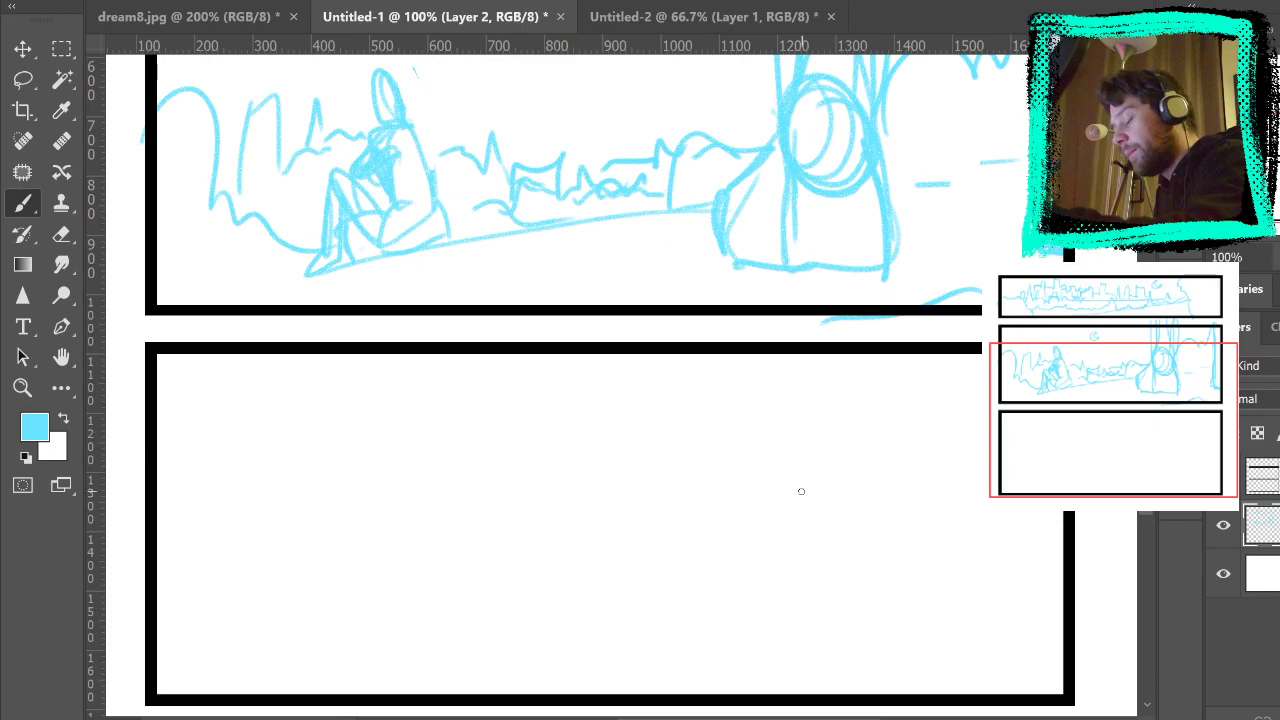
pyautogui.moveTo(760, 537); pyautogui.dragTo(740, 351)
pyautogui.moveTo(650, 366); pyautogui.dragTo(660, 386)
pyautogui.moveTo(537, 395); pyautogui.dragTo(548, 550)
pyautogui.moveTo(548, 466); pyautogui.dragTo(738, 588)
pyautogui.moveTo(740, 392)
pyautogui.mouseDown()
pyautogui.moveTo(541, 487)
pyautogui.moveTo(590, 440)
pyautogui.moveTo(571, 408)
pyautogui.moveTo(674, 482)
pyautogui.moveTo(755, 420)
pyautogui.moveTo(762, 450)
pyautogui.moveTo(650, 495)
pyautogui.moveTo(517, 482)
pyautogui.moveTo(565, 515)
pyautogui.mouseUp()
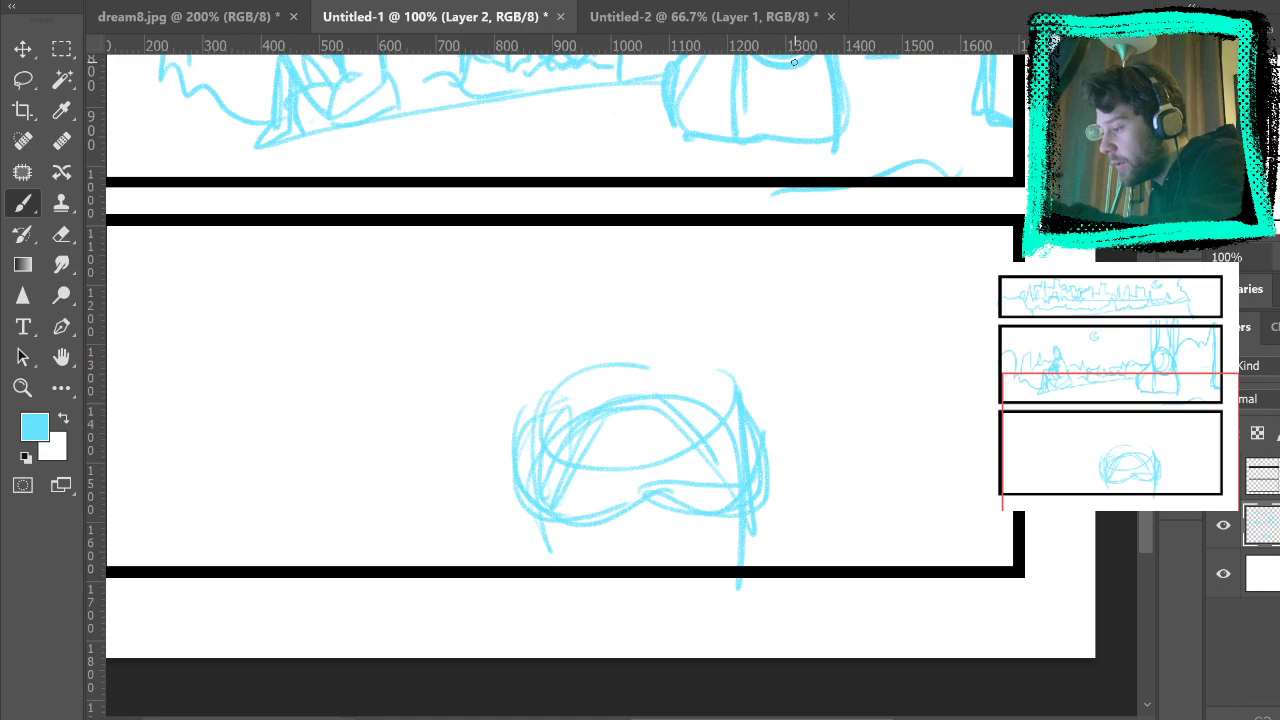
# Step: Sketch an elongated head, neck, sloping shoulders and outer arm lines around the chest in the bottom panel
pyautogui.moveTo(604, 376)
pyautogui.mouseDown()
pyautogui.moveTo(603, 320)
pyautogui.moveTo(666, 286)
pyautogui.moveTo(584, 357)
pyautogui.moveTo(603, 246)
pyautogui.moveTo(674, 376)
pyautogui.mouseUp()
pyautogui.moveTo(849, 397); pyautogui.dragTo(845, 416)
pyautogui.moveTo(592, 428)
pyautogui.mouseDown()
pyautogui.moveTo(513, 453)
pyautogui.moveTo(466, 505)
pyautogui.moveTo(512, 452)
pyautogui.moveTo(455, 520)
pyautogui.mouseUp()
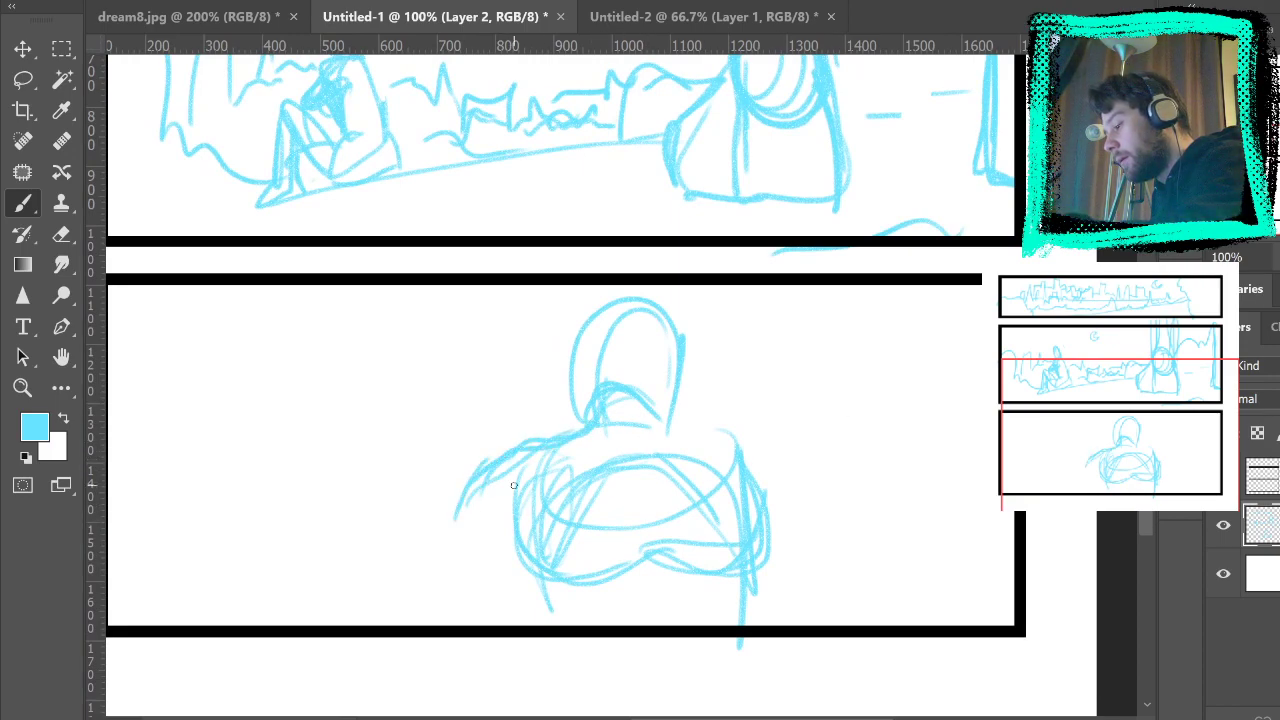
pyautogui.moveTo(680, 418)
pyautogui.mouseDown()
pyautogui.moveTo(796, 515)
pyautogui.moveTo(792, 650)
pyautogui.mouseUp()
pyautogui.moveTo(486, 486); pyautogui.dragTo(460, 622)
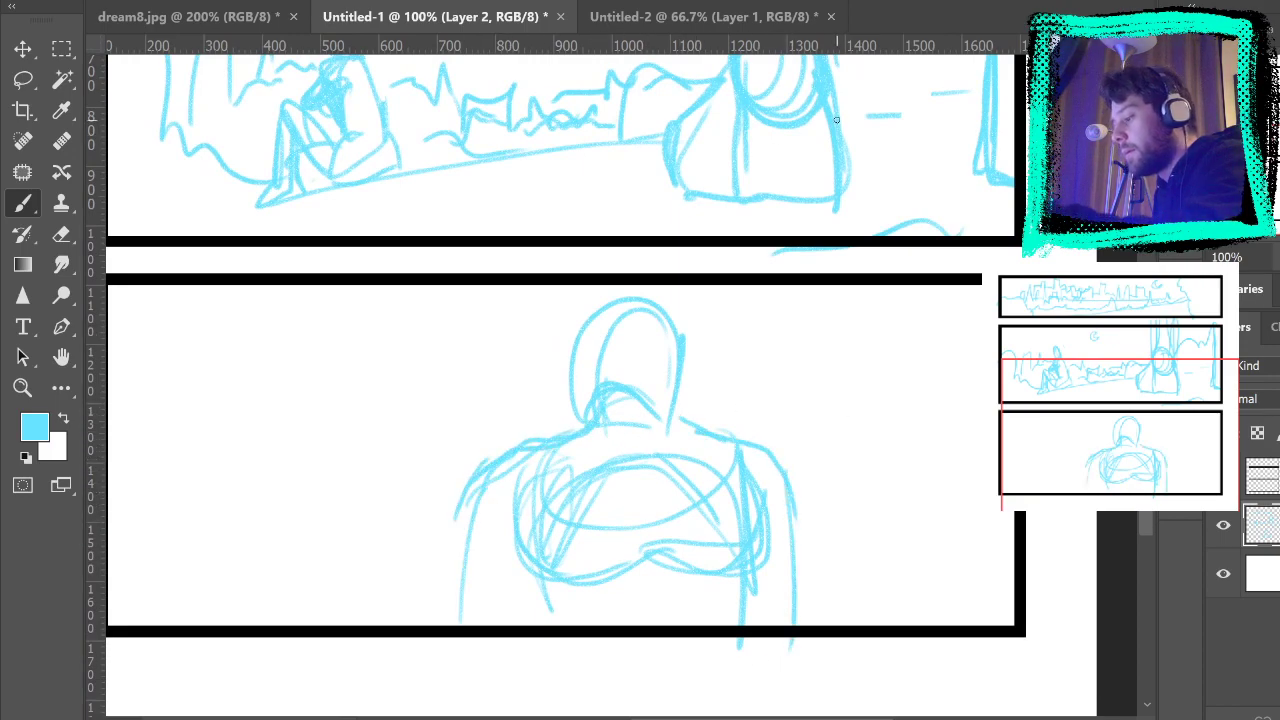
# Step: Select the torso sketch in the bottom panel with a rectangular marquee, delete it and return to the Brush tool
pyautogui.click(61, 48)
pyautogui.moveTo(368, 284)
pyautogui.mouseDown()
pyautogui.moveTo(918, 638)
pyautogui.moveTo(912, 674)
pyautogui.mouseUp()
pyautogui.press('Delete')
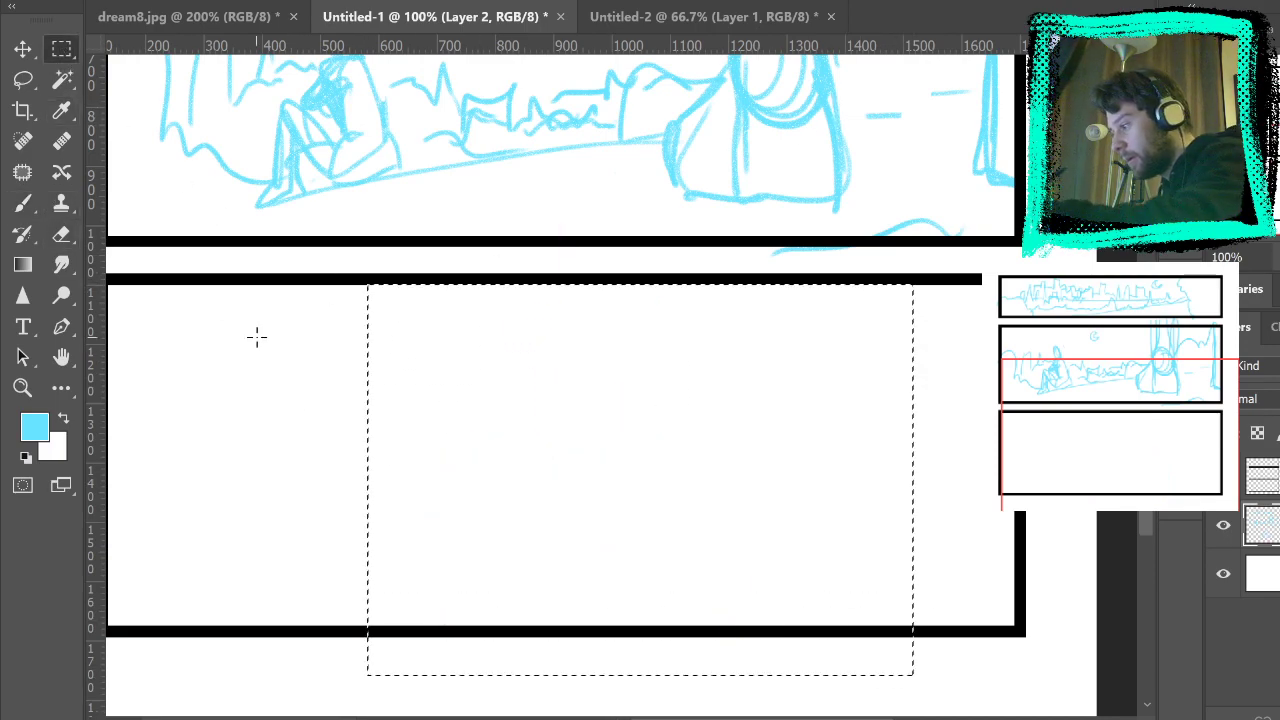
pyautogui.click(40, 230)
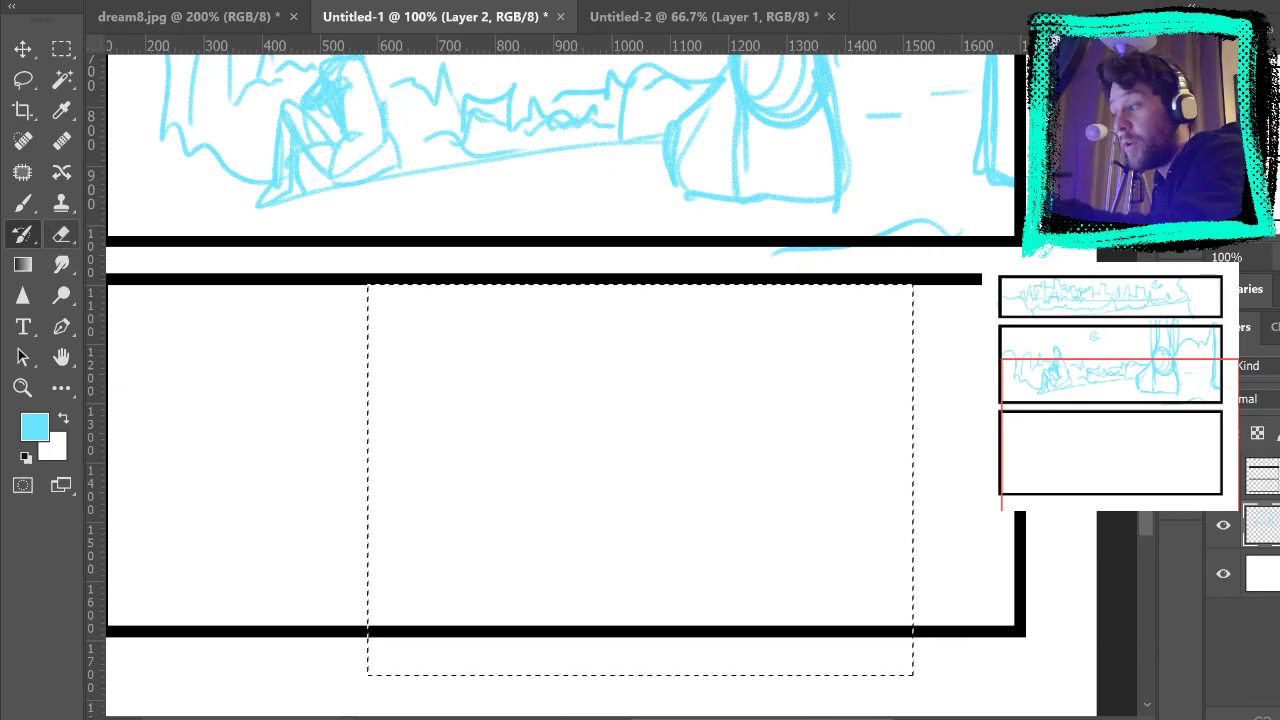
pyautogui.press('m')
pyautogui.press('b')
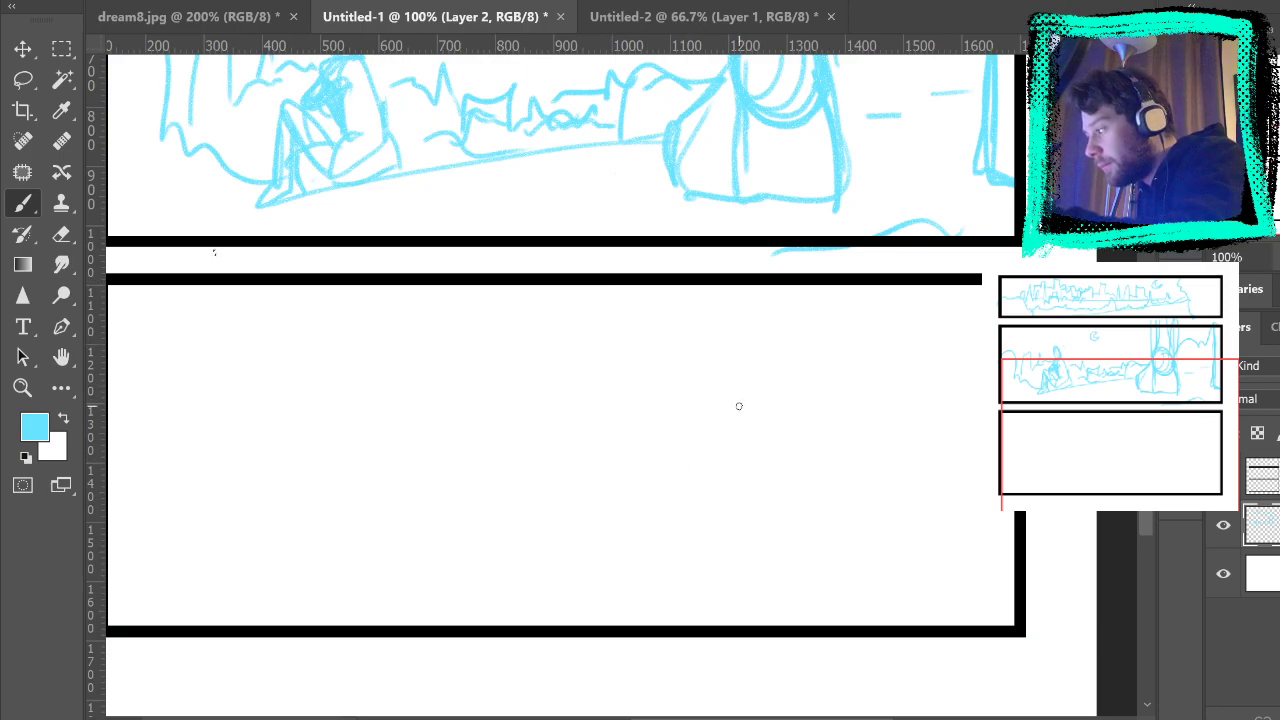
# Step: Sketch a smaller oval head with facial construction curves, a wide arc around it and a jagged mark beside it in the bottom panel
pyautogui.press('m')
pyautogui.press('b')
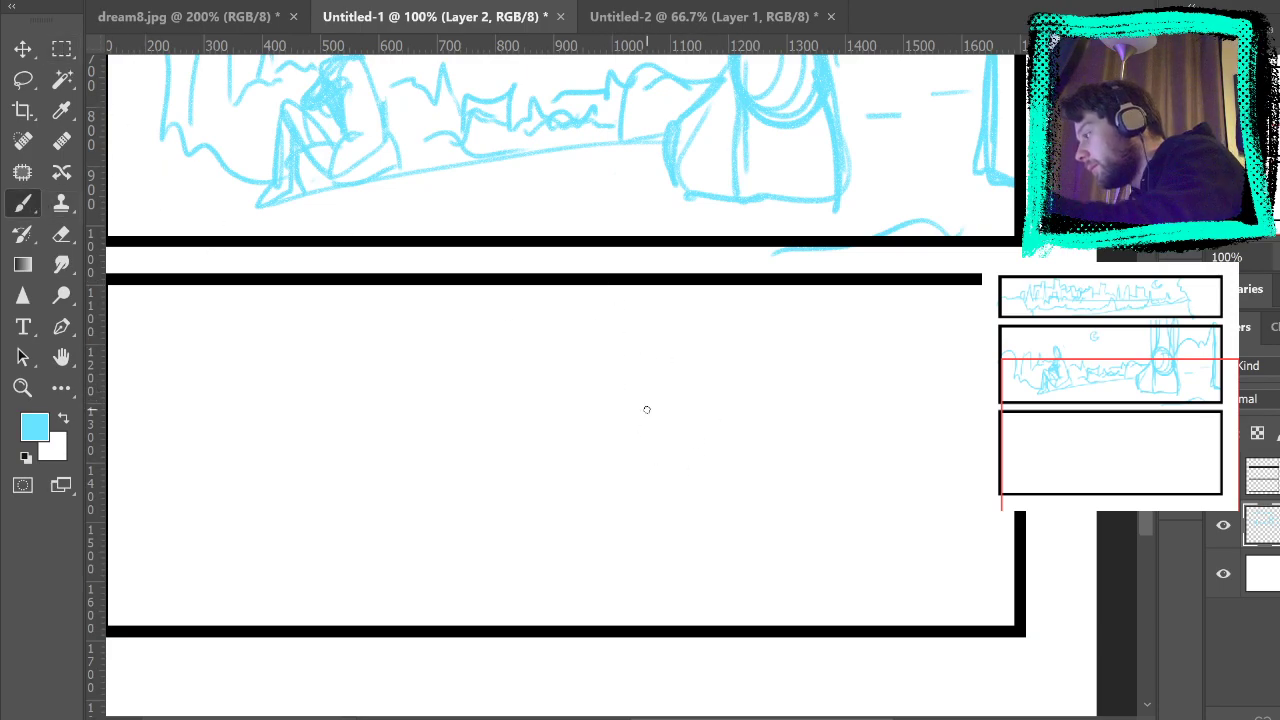
pyautogui.moveTo(634, 397); pyautogui.dragTo(603, 397)
pyautogui.hotkey('ctrl', 'z')
pyautogui.moveTo(606, 463)
pyautogui.mouseDown()
pyautogui.moveTo(592, 460)
pyautogui.moveTo(634, 437)
pyautogui.moveTo(576, 432)
pyautogui.moveTo(606, 360)
pyautogui.moveTo(666, 434)
pyautogui.moveTo(661, 363)
pyautogui.moveTo(600, 410)
pyautogui.moveTo(625, 360)
pyautogui.moveTo(600, 428)
pyautogui.moveTo(648, 392)
pyautogui.mouseUp()
pyautogui.moveTo(535, 412); pyautogui.dragTo(720, 418)
pyautogui.moveTo(530, 380)
pyautogui.mouseDown()
pyautogui.moveTo(553, 350)
pyautogui.moveTo(534, 339)
pyautogui.moveTo(547, 351)
pyautogui.mouseUp()
pyautogui.hotkey('ctrl', 'z')
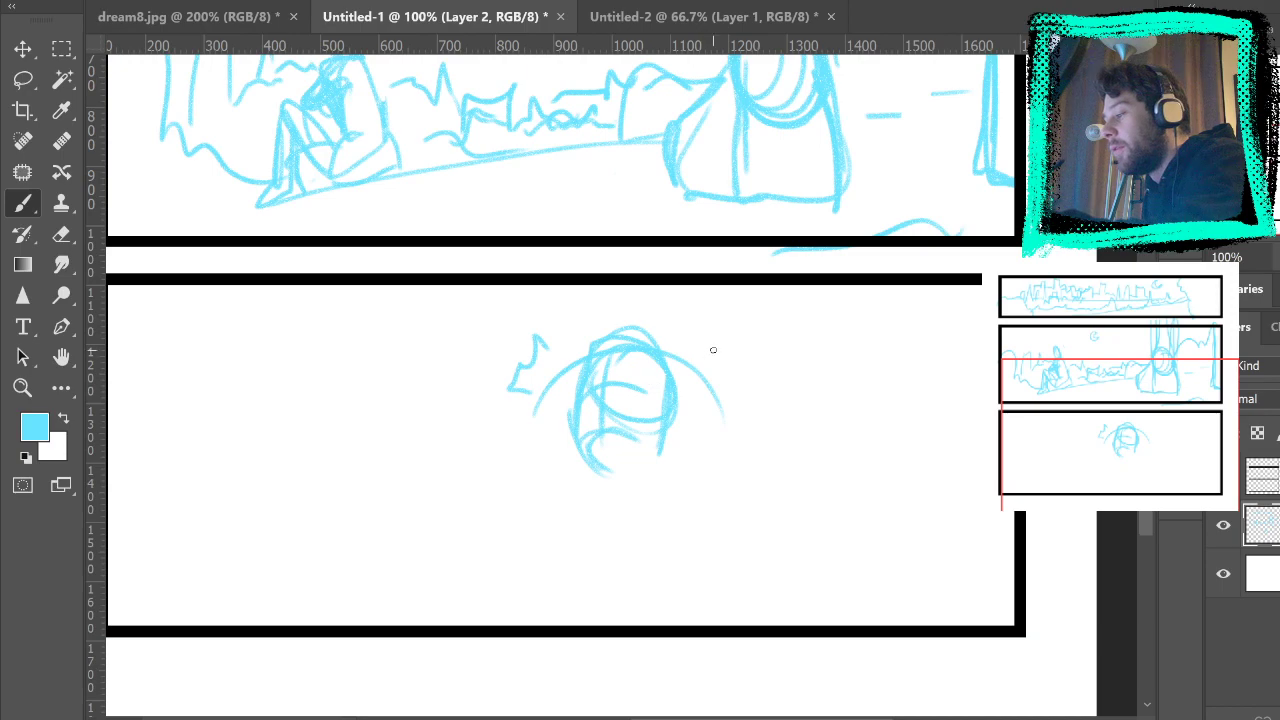
# Step: Add a pointed collar and sloping shoulder lines beneath the head in the bottom panel
pyautogui.moveTo(613, 465)
pyautogui.mouseDown()
pyautogui.moveTo(672, 463)
pyautogui.moveTo(619, 508)
pyautogui.moveTo(634, 489)
pyautogui.moveTo(606, 465)
pyautogui.moveTo(540, 508)
pyautogui.mouseUp()
pyautogui.moveTo(634, 491); pyautogui.dragTo(703, 512)
pyautogui.moveTo(652, 465); pyautogui.dragTo(725, 529)
pyautogui.moveTo(545, 523); pyautogui.dragTo(580, 527)
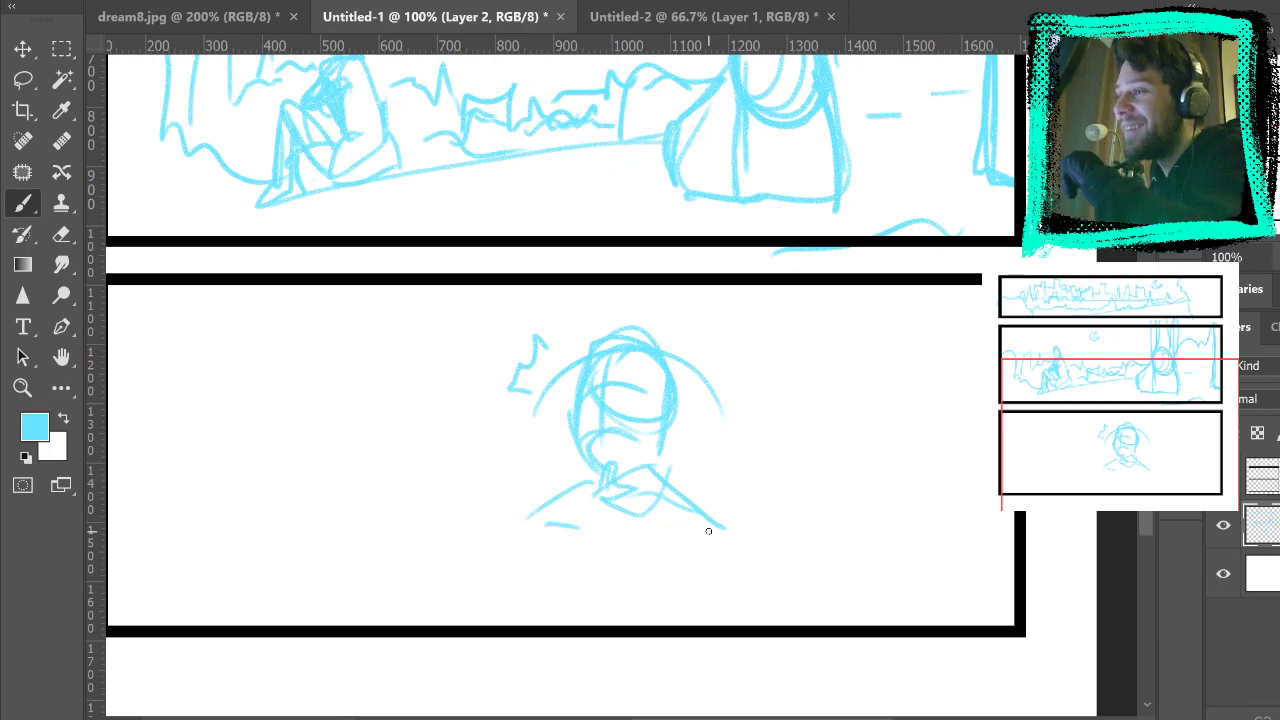
pyautogui.moveTo(695, 435); pyautogui.dragTo(673, 368)
pyautogui.moveTo(607, 276); pyautogui.dragTo(617, 344)
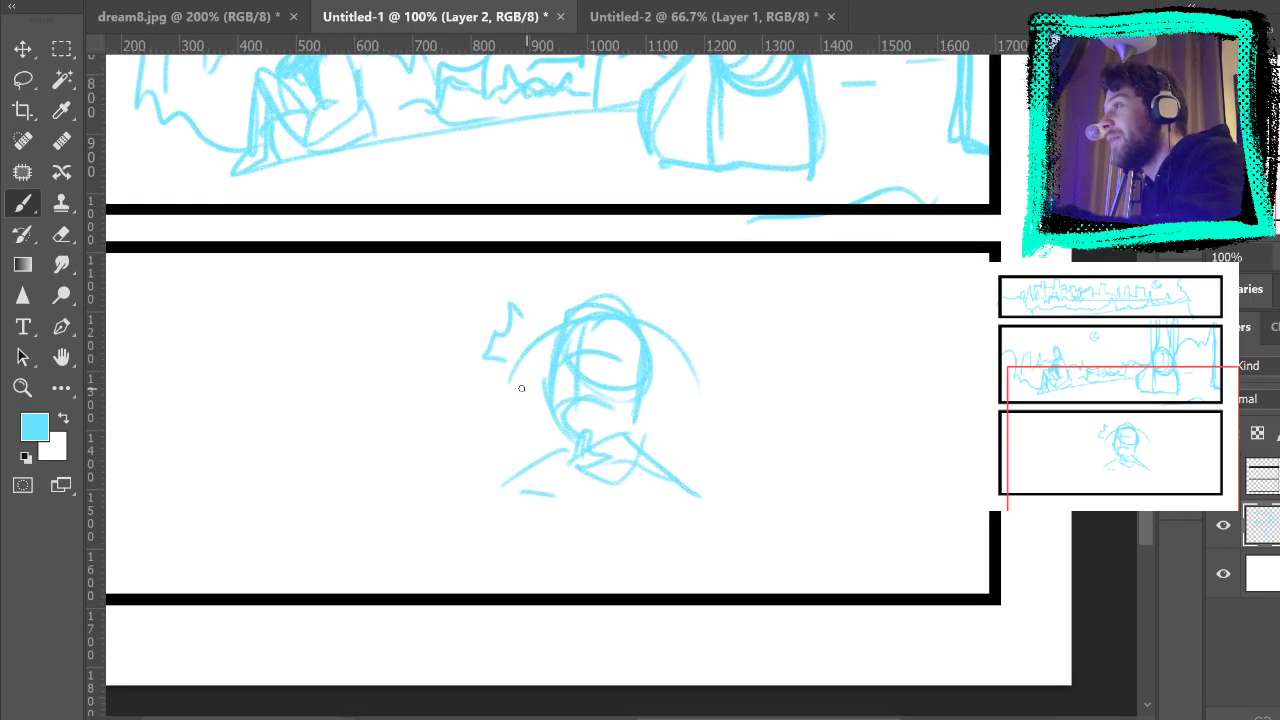
# Step: Select the head-and-shoulders sketch in the bottom panel with a rectangular marquee and delete it
pyautogui.click(61, 48)
pyautogui.moveTo(426, 268); pyautogui.dragTo(803, 517)
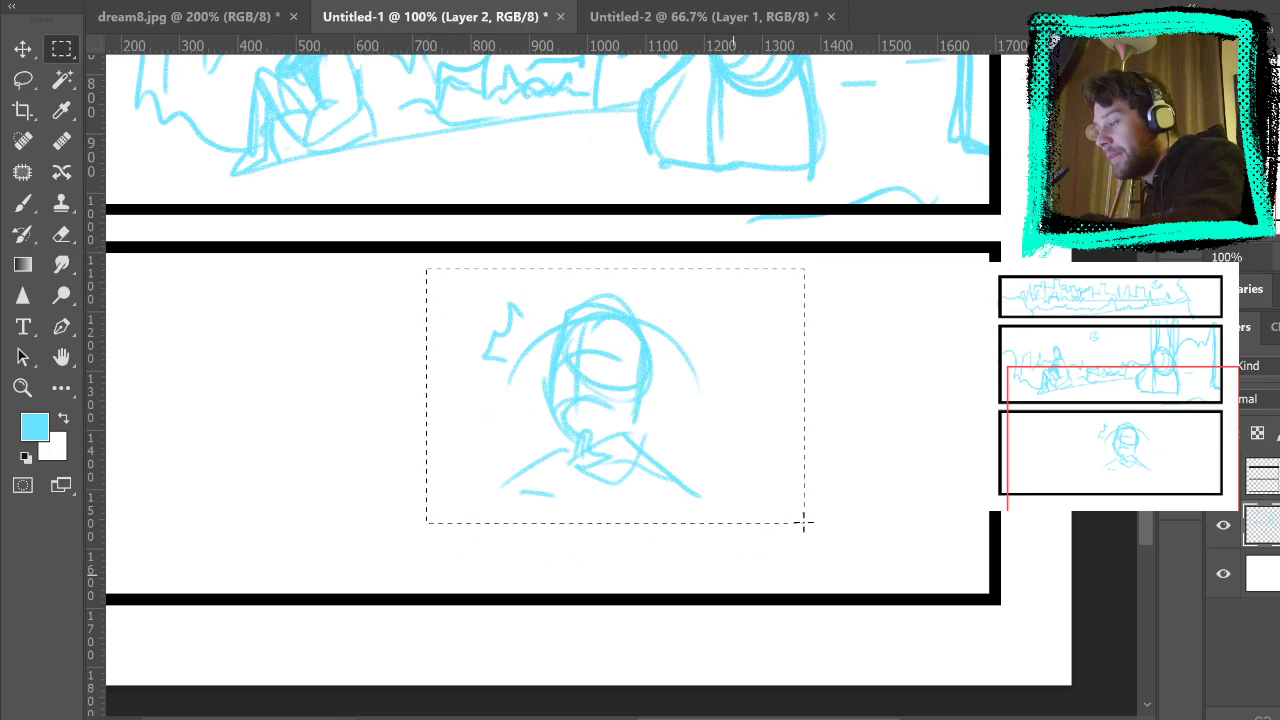
pyautogui.press('Delete')
pyautogui.moveTo(308, 396); pyautogui.dragTo(328, 401)
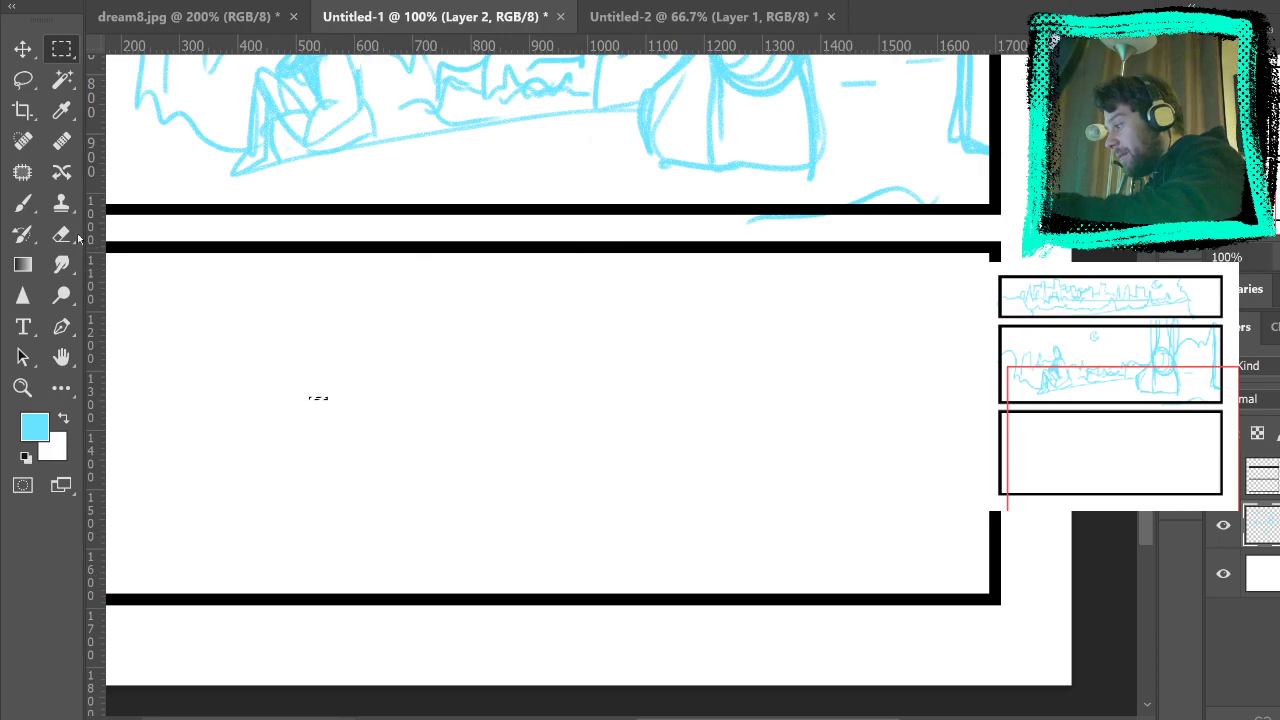
# Step: Clear the remaining marquee selection from the empty bottom panel and return to the Brush tool
pyautogui.click(326, 314)
pyautogui.press('b')
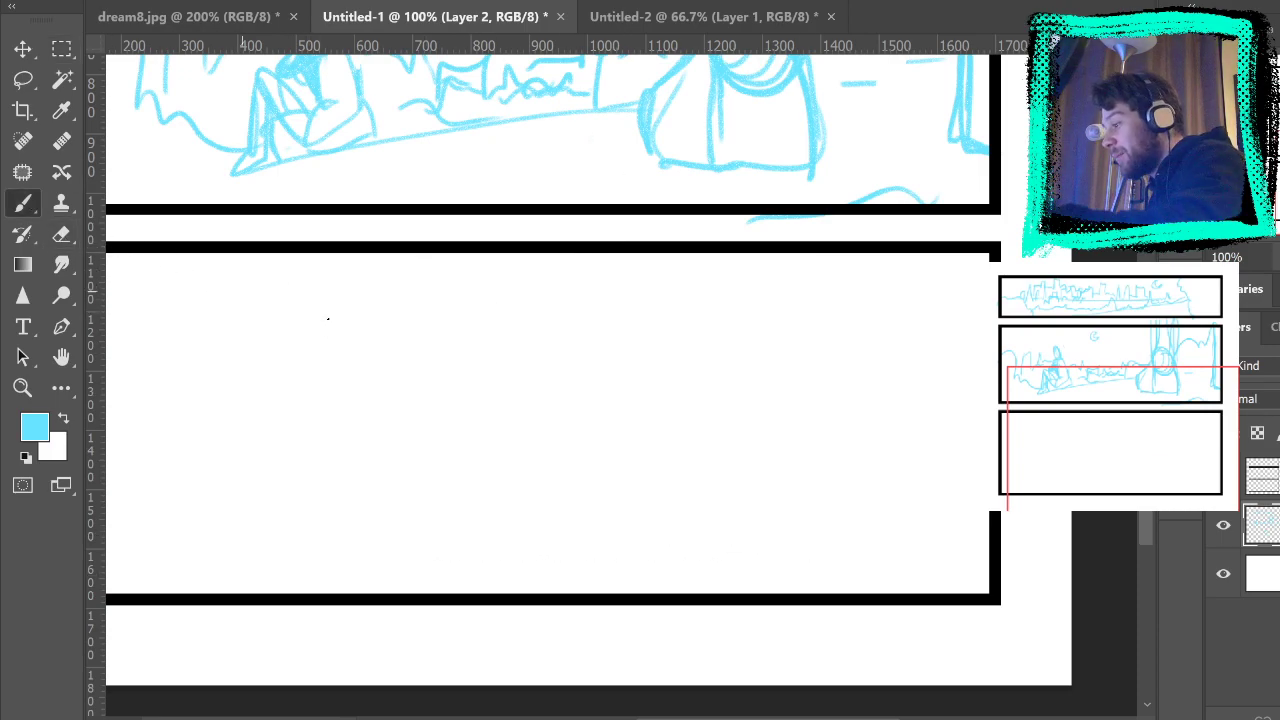
pyautogui.click(61, 48)
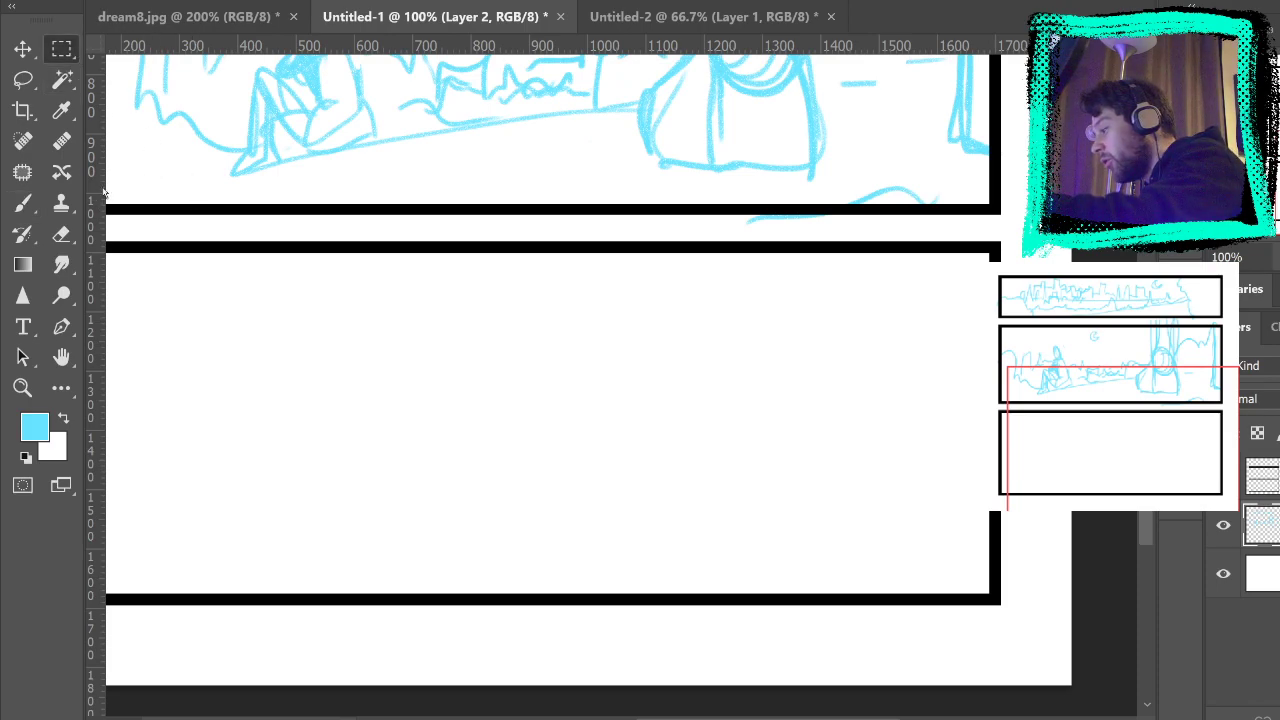
pyautogui.click(22, 202)
# Step: Sketch a large head in profile with a swept-back pointed hair shape and first neck lines in the bottom panel
pyautogui.moveTo(528, 328); pyautogui.dragTo(515, 508)
pyautogui.moveTo(517, 460); pyautogui.dragTo(580, 468)
pyautogui.moveTo(525, 325)
pyautogui.mouseDown()
pyautogui.moveTo(631, 449)
pyautogui.moveTo(514, 371)
pyautogui.moveTo(568, 325)
pyautogui.moveTo(516, 440)
pyautogui.moveTo(548, 300)
pyautogui.moveTo(508, 505)
pyautogui.moveTo(748, 341)
pyautogui.moveTo(514, 484)
pyautogui.mouseUp()
pyautogui.moveTo(664, 340)
pyautogui.mouseDown()
pyautogui.moveTo(645, 442)
pyautogui.moveTo(520, 414)
pyautogui.mouseUp()
pyautogui.moveTo(564, 456)
pyautogui.mouseDown()
pyautogui.moveTo(614, 427)
pyautogui.moveTo(581, 459)
pyautogui.moveTo(516, 476)
pyautogui.mouseUp()
pyautogui.moveTo(513, 448); pyautogui.dragTo(534, 350)
pyautogui.moveTo(571, 472); pyautogui.dragTo(568, 498)
pyautogui.moveTo(634, 446)
pyautogui.mouseDown()
pyautogui.moveTo(631, 506)
pyautogui.moveTo(566, 520)
pyautogui.mouseUp()
pyautogui.moveTo(635, 447); pyautogui.dragTo(630, 496)
pyautogui.moveTo(562, 466); pyautogui.dragTo(559, 506)
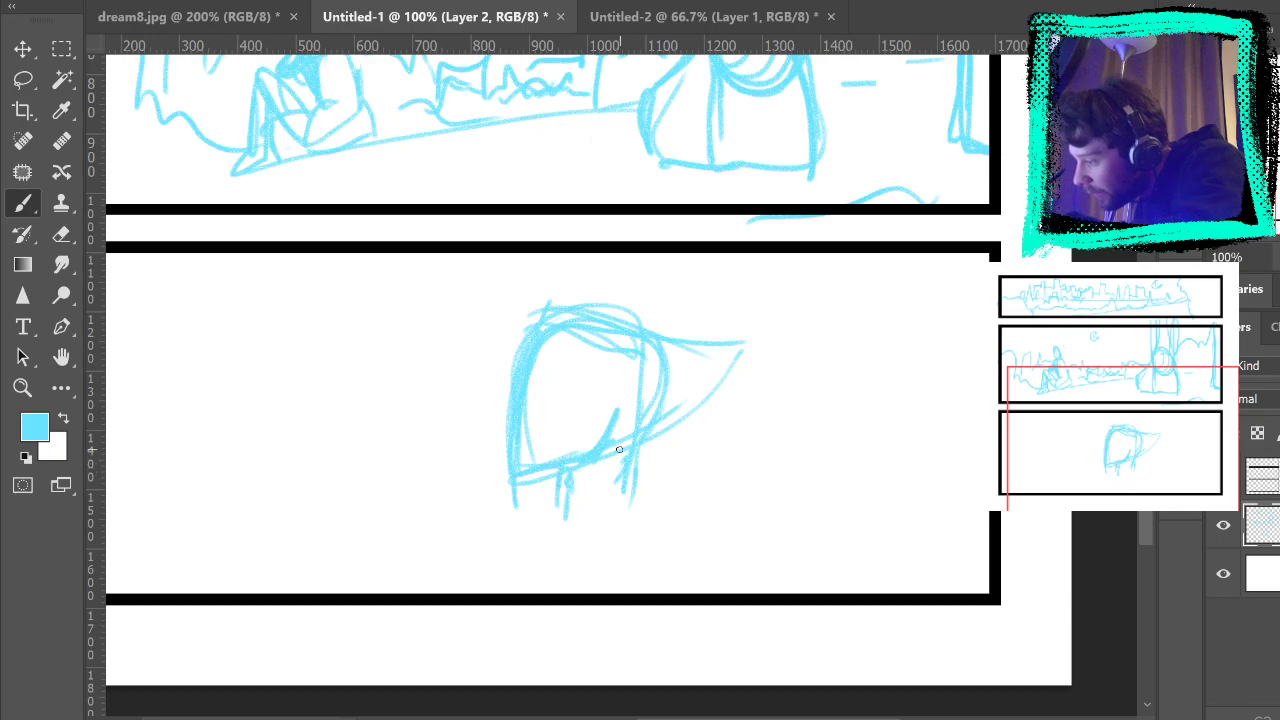
# Step: Add a nose, an ear with a jawline, and a firmer chin and neck to the profile head
pyautogui.moveTo(622, 450); pyautogui.dragTo(618, 500)
pyautogui.moveTo(511, 392)
pyautogui.mouseDown()
pyautogui.moveTo(501, 401)
pyautogui.moveTo(516, 407)
pyautogui.moveTo(512, 386)
pyautogui.mouseUp()
pyautogui.moveTo(506, 458); pyautogui.dragTo(567, 472)
pyautogui.moveTo(597, 378)
pyautogui.mouseDown()
pyautogui.moveTo(600, 424)
pyautogui.moveTo(596, 394)
pyautogui.moveTo(574, 454)
pyautogui.moveTo(546, 456)
pyautogui.mouseUp()
pyautogui.moveTo(538, 462)
pyautogui.mouseDown()
pyautogui.moveTo(571, 452)
pyautogui.moveTo(604, 396)
pyautogui.moveTo(558, 484)
pyautogui.moveTo(551, 472)
pyautogui.moveTo(554, 505)
pyautogui.mouseUp()
# Step: Sketch sloping shoulders, upper arm lines and inner chest lines beneath the profile head
pyautogui.moveTo(618, 458)
pyautogui.mouseDown()
pyautogui.moveTo(612, 502)
pyautogui.moveTo(474, 530)
pyautogui.mouseUp()
pyautogui.moveTo(546, 498); pyautogui.dragTo(508, 521)
pyautogui.moveTo(628, 493); pyautogui.dragTo(725, 573)
pyautogui.moveTo(540, 506)
pyautogui.mouseDown()
pyautogui.moveTo(462, 520)
pyautogui.moveTo(444, 592)
pyautogui.mouseUp()
pyautogui.moveTo(640, 503); pyautogui.dragTo(706, 519)
pyautogui.moveTo(634, 496)
pyautogui.mouseDown()
pyautogui.moveTo(703, 516)
pyautogui.moveTo(720, 590)
pyautogui.mouseUp()
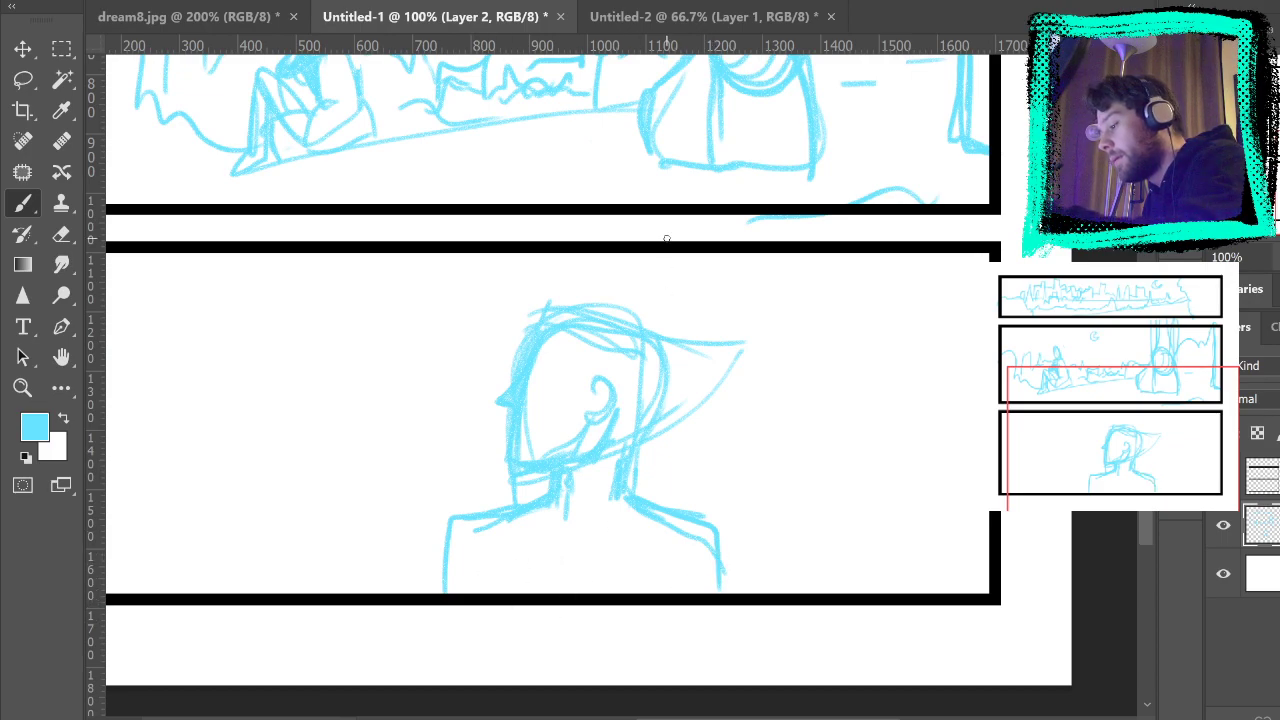
pyautogui.moveTo(540, 512); pyautogui.dragTo(478, 585)
pyautogui.moveTo(608, 494); pyautogui.dragTo(652, 580)
pyautogui.moveTo(626, 516); pyautogui.dragTo(668, 594)
pyautogui.moveTo(791, 368)
pyautogui.mouseDown()
pyautogui.moveTo(894, 380)
pyautogui.moveTo(920, 426)
pyautogui.moveTo(858, 457)
pyautogui.mouseUp()
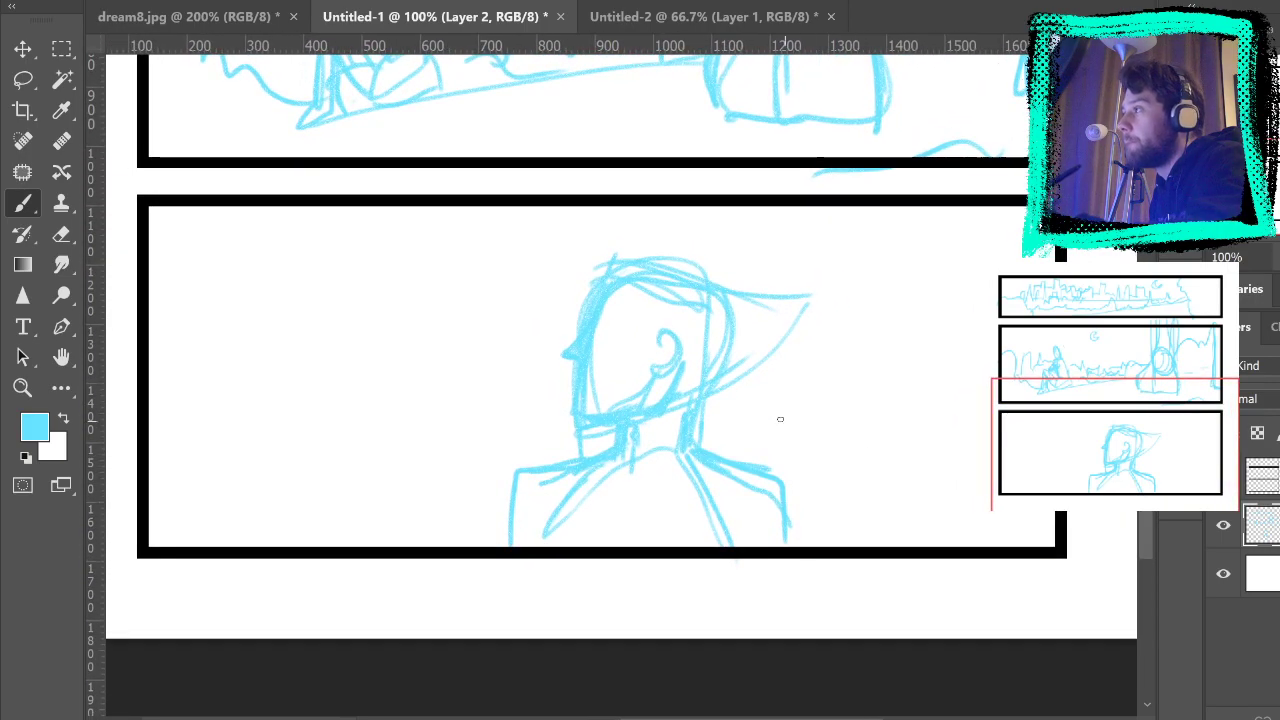
pyautogui.moveTo(377, 279)
pyautogui.mouseDown()
pyautogui.moveTo(372, 331)
pyautogui.moveTo(404, 330)
pyautogui.mouseUp()
pyautogui.hotkey('ctrl', 'z')
pyautogui.hotkey('ctrl', 'z')
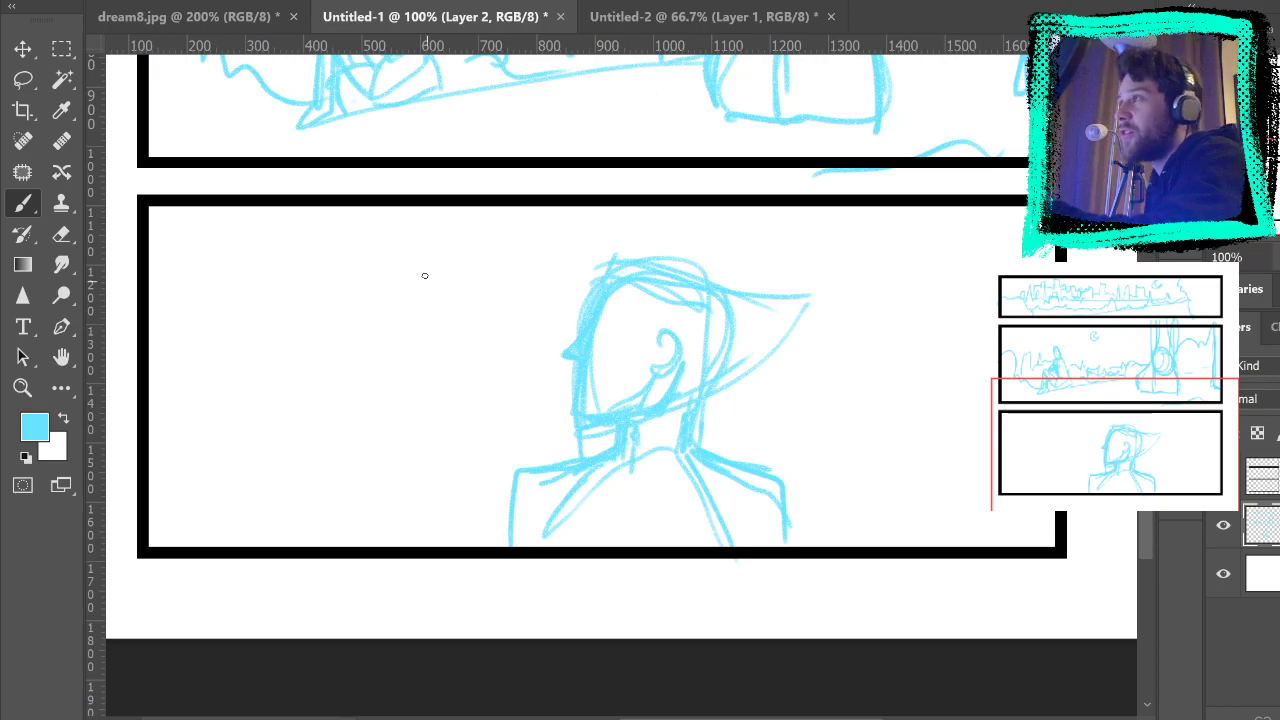
pyautogui.moveTo(388, 282)
pyautogui.mouseDown()
pyautogui.moveTo(376, 250)
pyautogui.moveTo(392, 302)
pyautogui.mouseUp()
pyautogui.hotkey('ctrl', 'z')
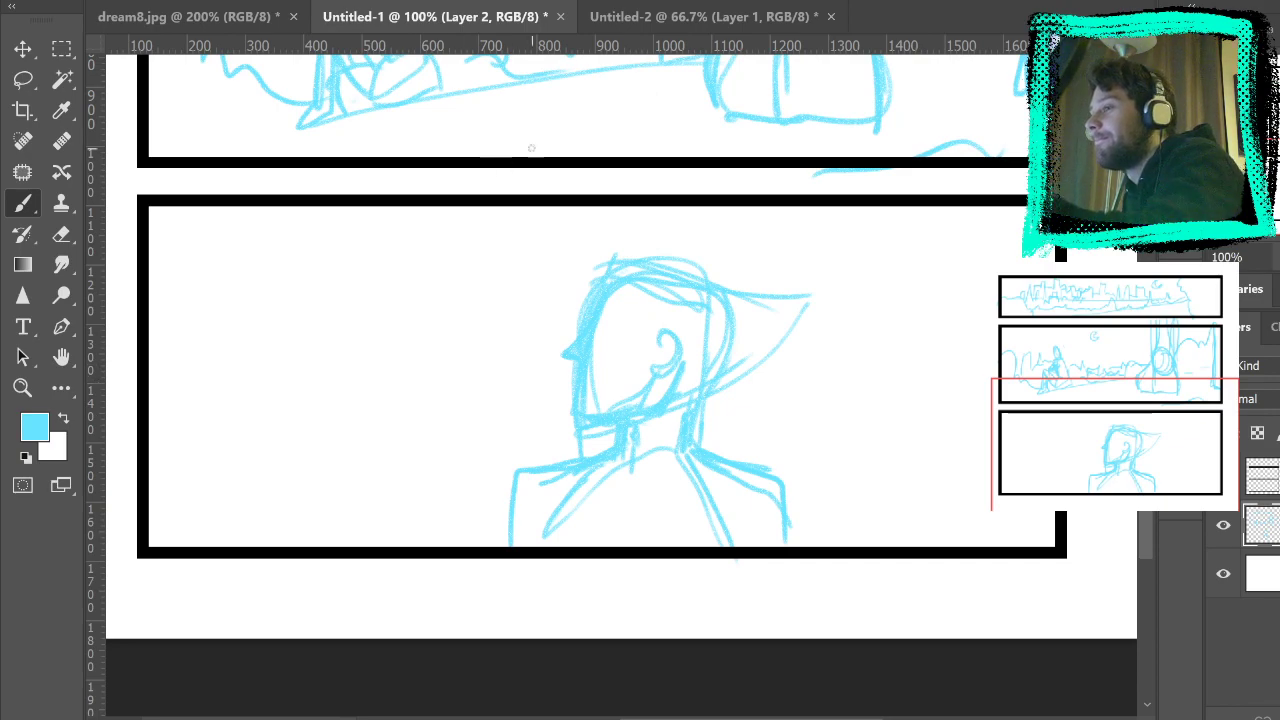
# Step: Sketch a standing figure with a boxy torso, legs, oval head and hanging arms in the empty area beside the profile head
pyautogui.moveTo(338, 334)
pyautogui.mouseDown()
pyautogui.moveTo(346, 450)
pyautogui.moveTo(402, 458)
pyautogui.moveTo(415, 322)
pyautogui.mouseUp()
pyautogui.moveTo(336, 322)
pyautogui.mouseDown()
pyautogui.moveTo(412, 330)
pyautogui.moveTo(411, 450)
pyautogui.moveTo(344, 560)
pyautogui.moveTo(374, 466)
pyautogui.mouseUp()
pyautogui.moveTo(350, 456)
pyautogui.mouseDown()
pyautogui.moveTo(376, 486)
pyautogui.moveTo(415, 462)
pyautogui.moveTo(418, 482)
pyautogui.mouseUp()
pyautogui.moveTo(340, 478); pyautogui.dragTo(334, 548)
pyautogui.moveTo(380, 486)
pyautogui.mouseDown()
pyautogui.moveTo(356, 546)
pyautogui.moveTo(430, 566)
pyautogui.mouseUp()
pyautogui.moveTo(420, 456); pyautogui.dragTo(456, 550)
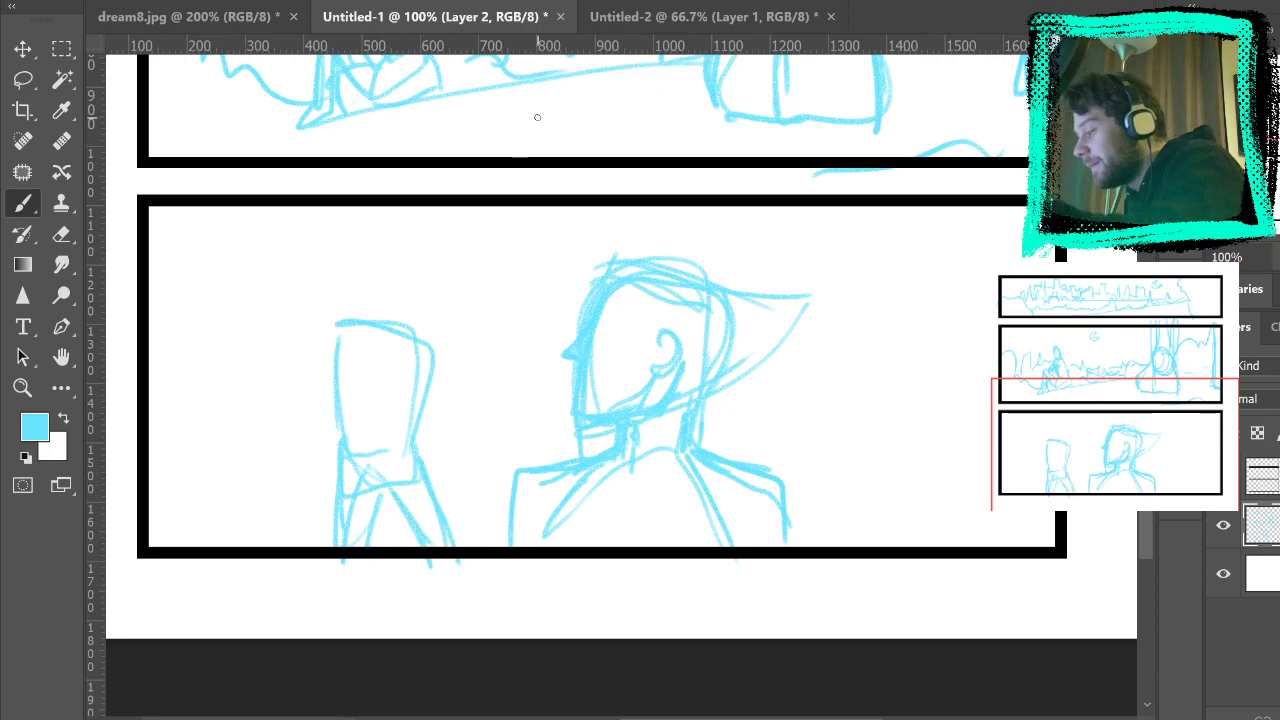
pyautogui.moveTo(376, 320)
pyautogui.mouseDown()
pyautogui.moveTo(384, 262)
pyautogui.moveTo(398, 252)
pyautogui.moveTo(396, 304)
pyautogui.mouseUp()
pyautogui.moveTo(332, 324); pyautogui.dragTo(306, 450)
pyautogui.moveTo(430, 352); pyautogui.dragTo(444, 458)
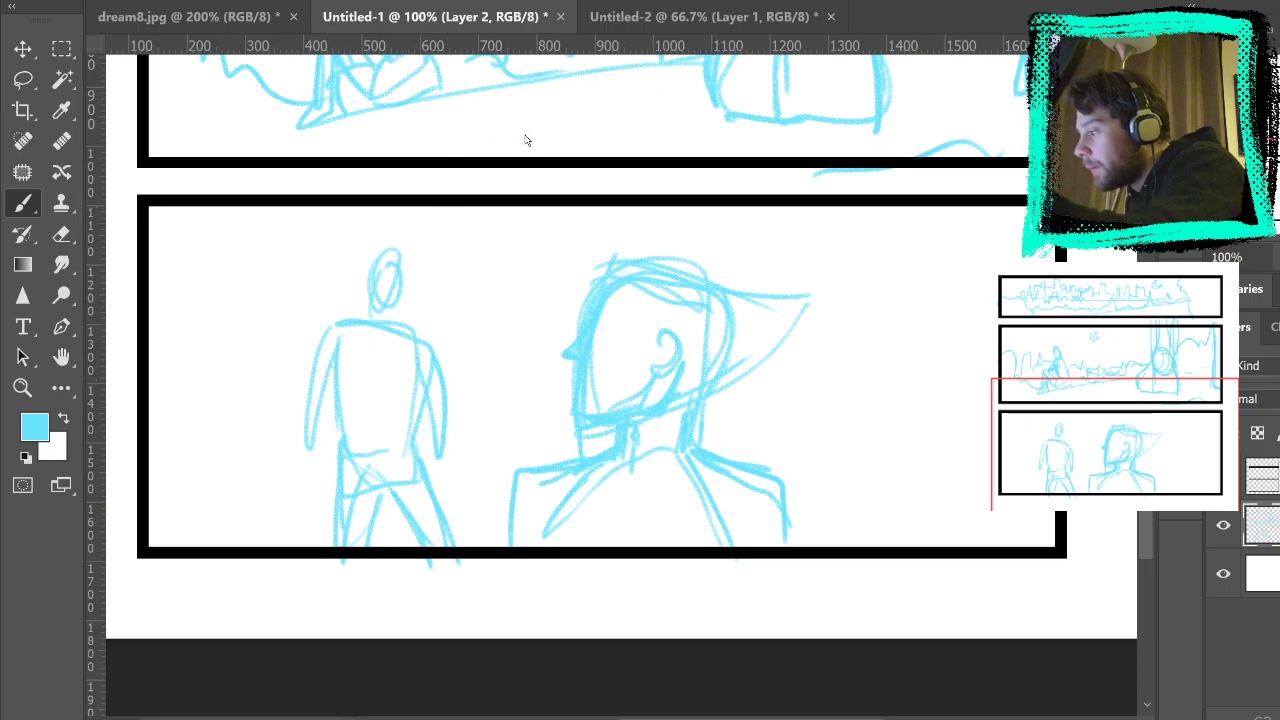
# Step: Lasso the profile head and shoulders, move the sketch toward the bottom panel's right border, and clear the selection
pyautogui.scroll(-3, 523, 134)
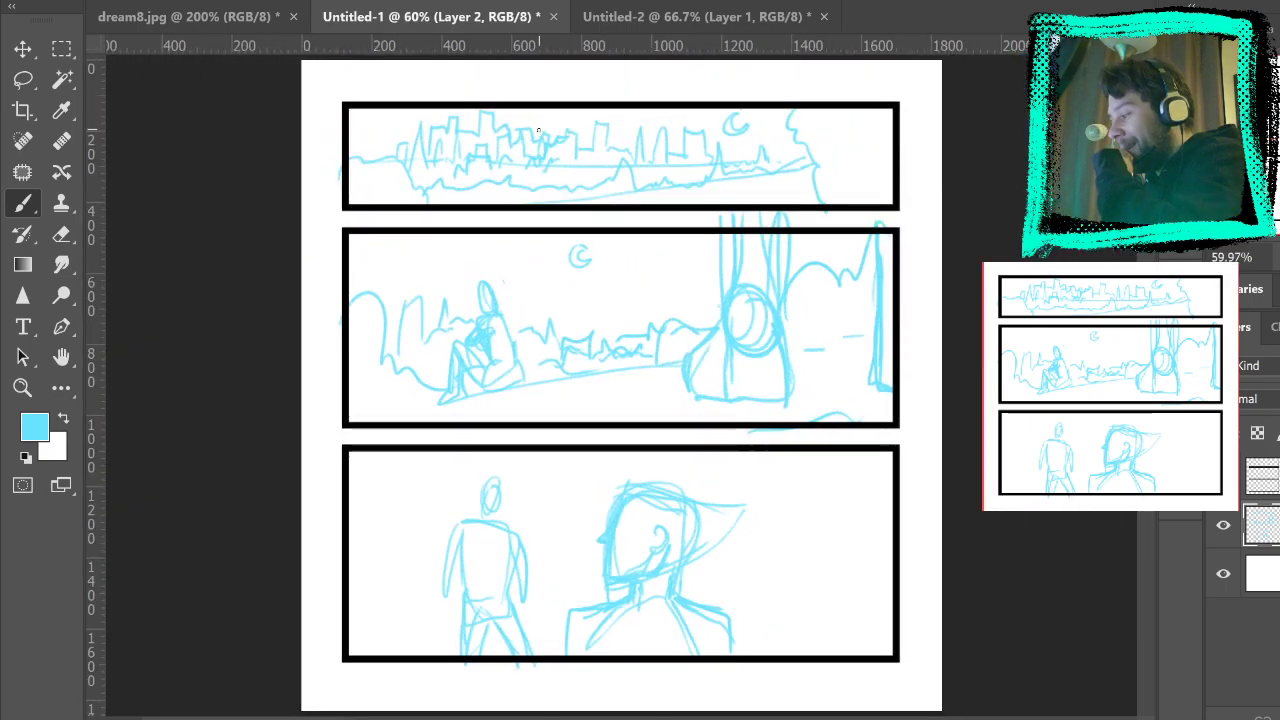
pyautogui.click(22, 79)
pyautogui.moveTo(622, 462)
pyautogui.mouseDown()
pyautogui.moveTo(580, 703)
pyautogui.moveTo(618, 458)
pyautogui.mouseUp()
pyautogui.press('v')
pyautogui.moveTo(651, 566)
pyautogui.mouseDown()
pyautogui.moveTo(751, 572)
pyautogui.moveTo(708, 570)
pyautogui.moveTo(740, 580)
pyautogui.mouseUp()
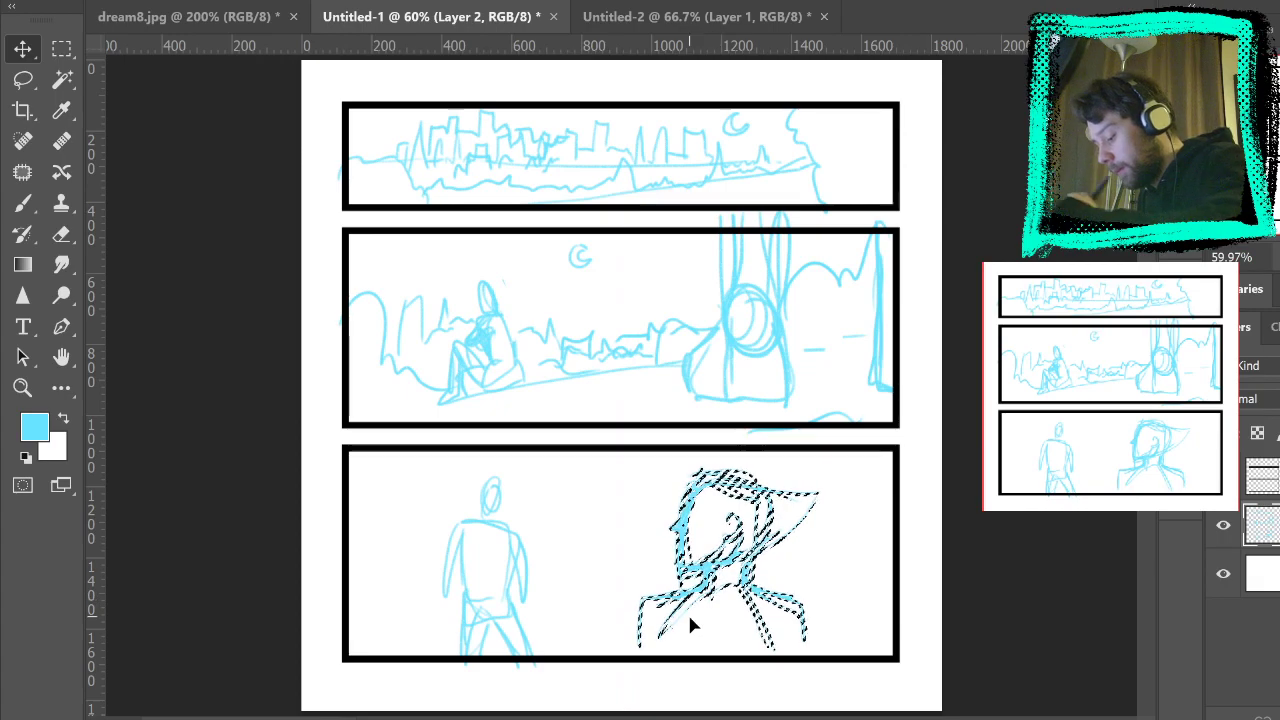
pyautogui.press('m')
pyautogui.hotkey('ctrl', 'd')
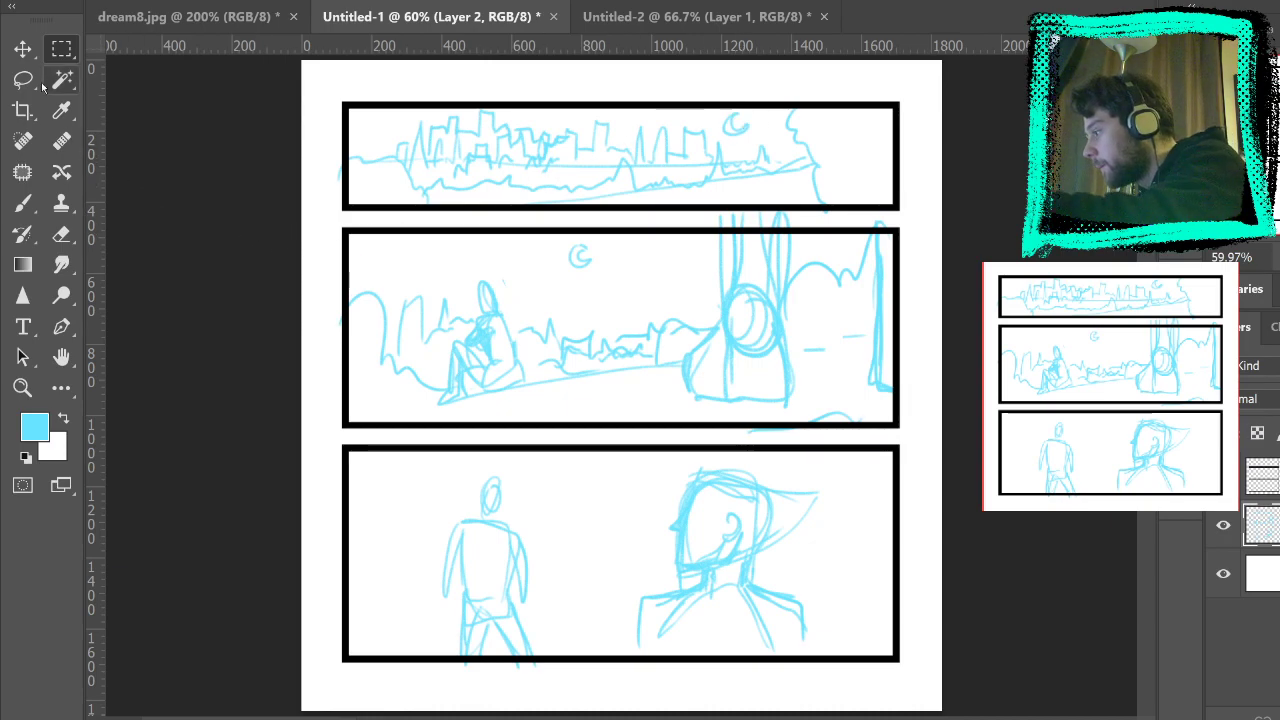
# Step: Select the standing figure in the bottom panel with a rectangular marquee, delete it, clear the selection and return to the Brush tool
pyautogui.click(22, 389)
pyautogui.click(569, 529)
pyautogui.click(620, 509)
pyautogui.click(632, 514)
pyautogui.moveTo(632, 514); pyautogui.dragTo(791, 409)
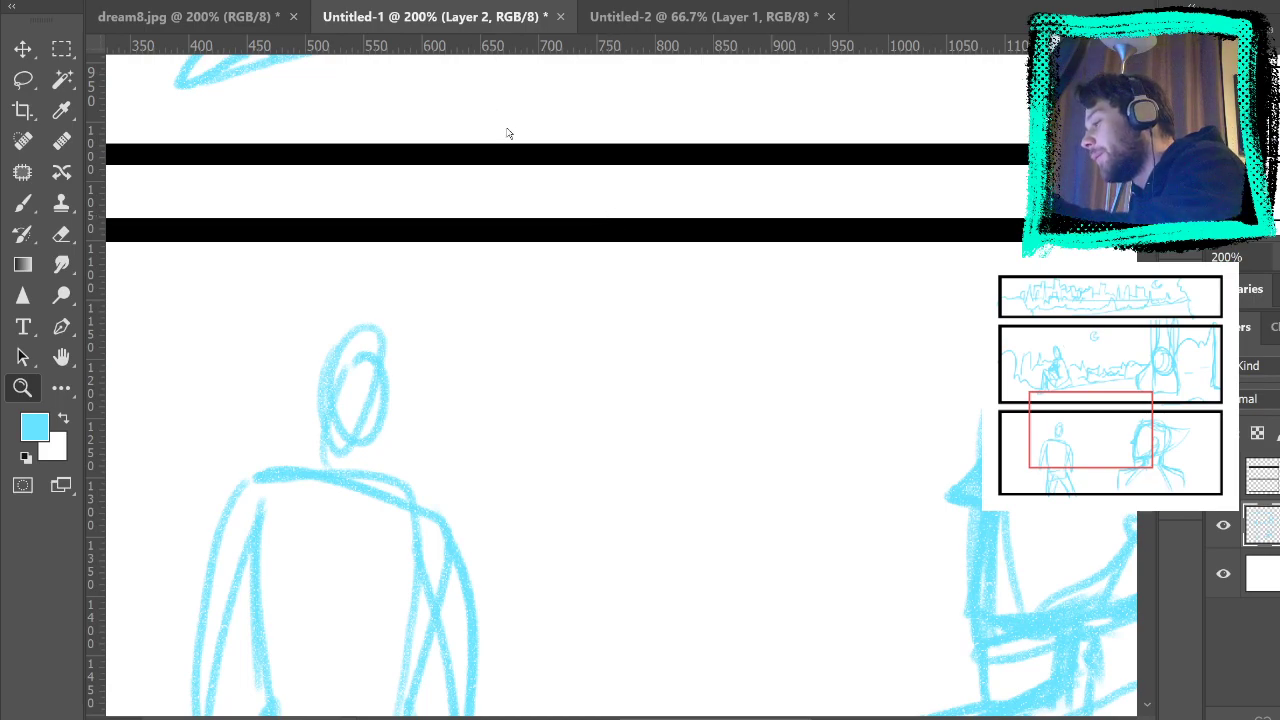
pyautogui.keyDown('alt'); pyautogui.click(550, 110); pyautogui.keyUp('alt')
pyautogui.moveTo(749, 266); pyautogui.dragTo(634, 231)
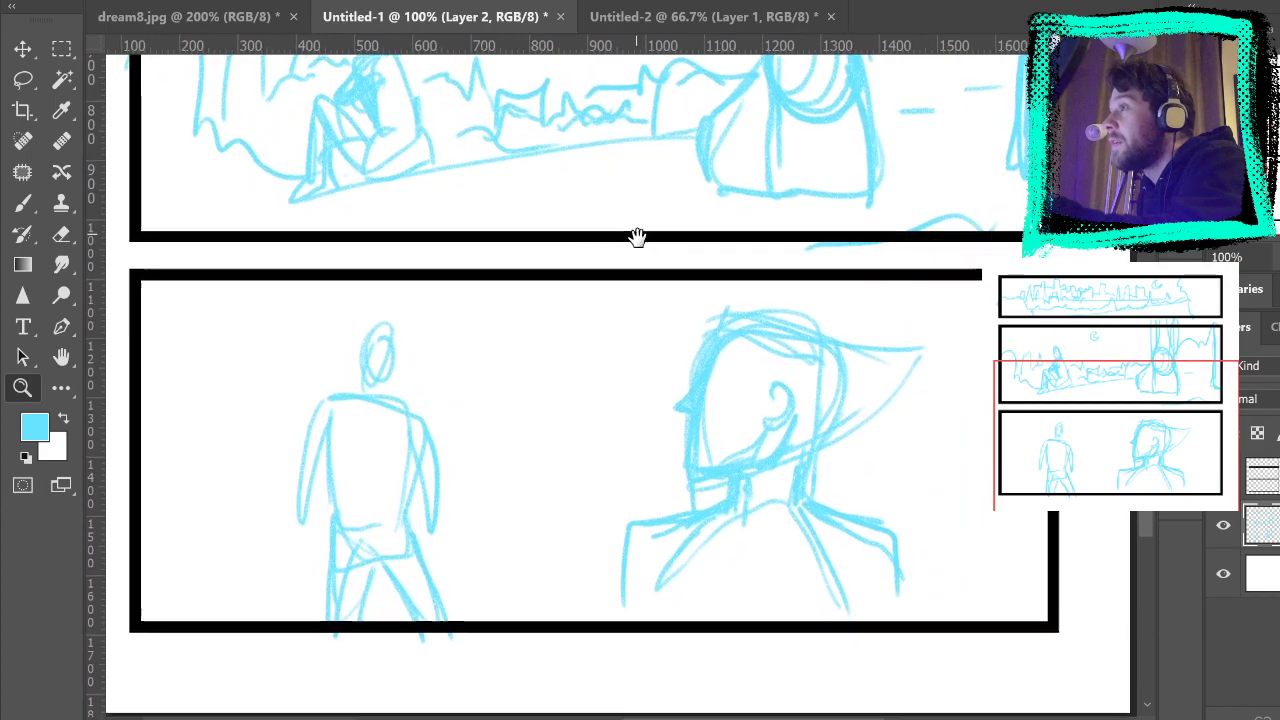
pyautogui.click(61, 48)
pyautogui.moveTo(301, 363); pyautogui.dragTo(525, 688)
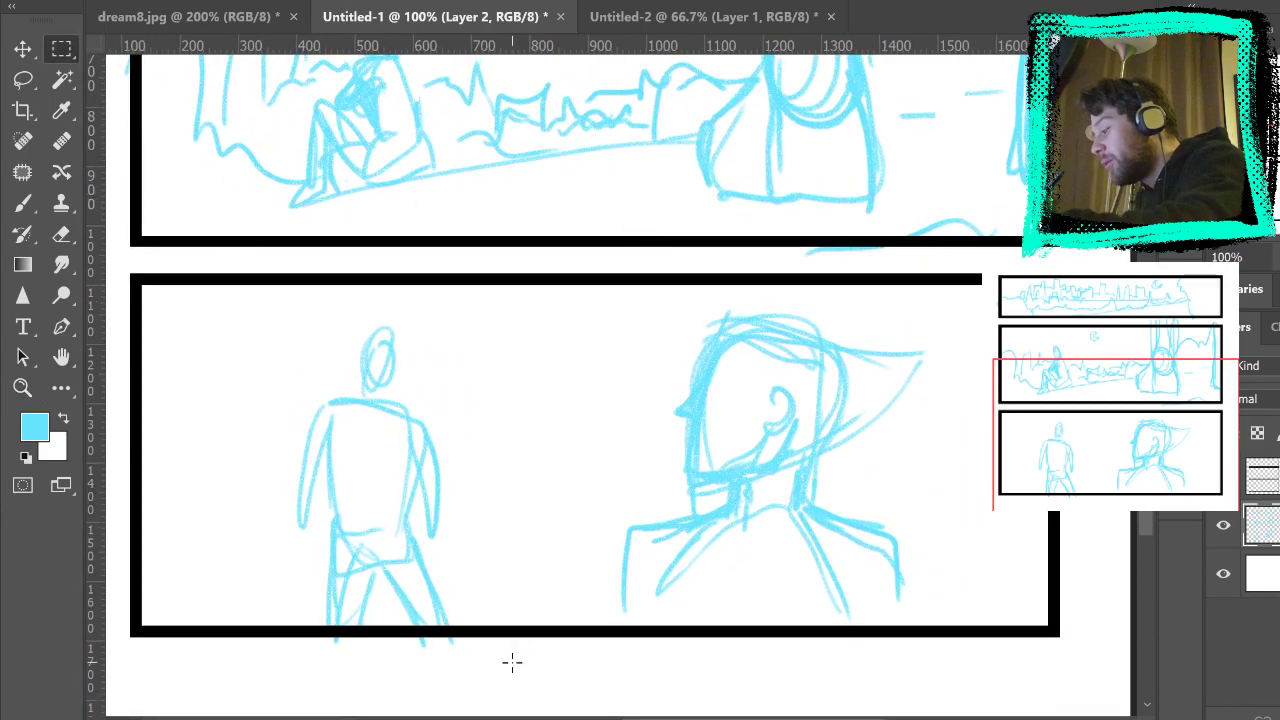
pyautogui.press('Delete')
pyautogui.hotkey('ctrl', 'd')
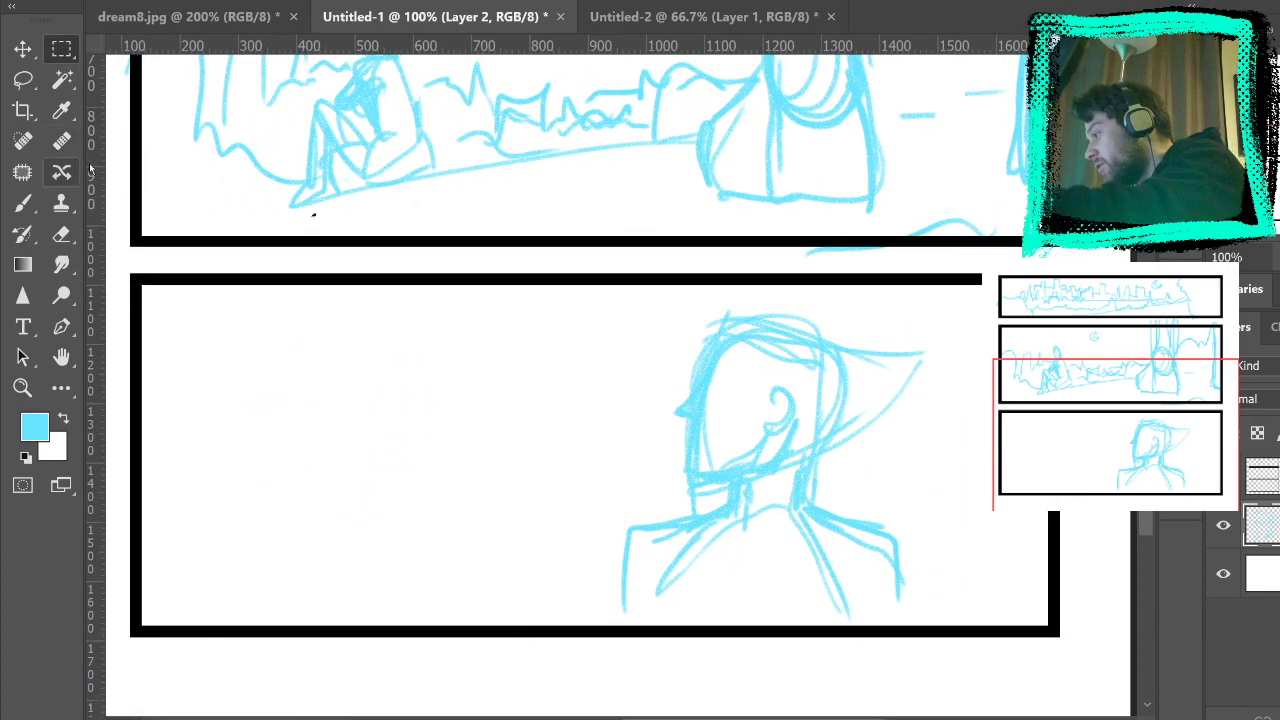
pyautogui.click(22, 203)
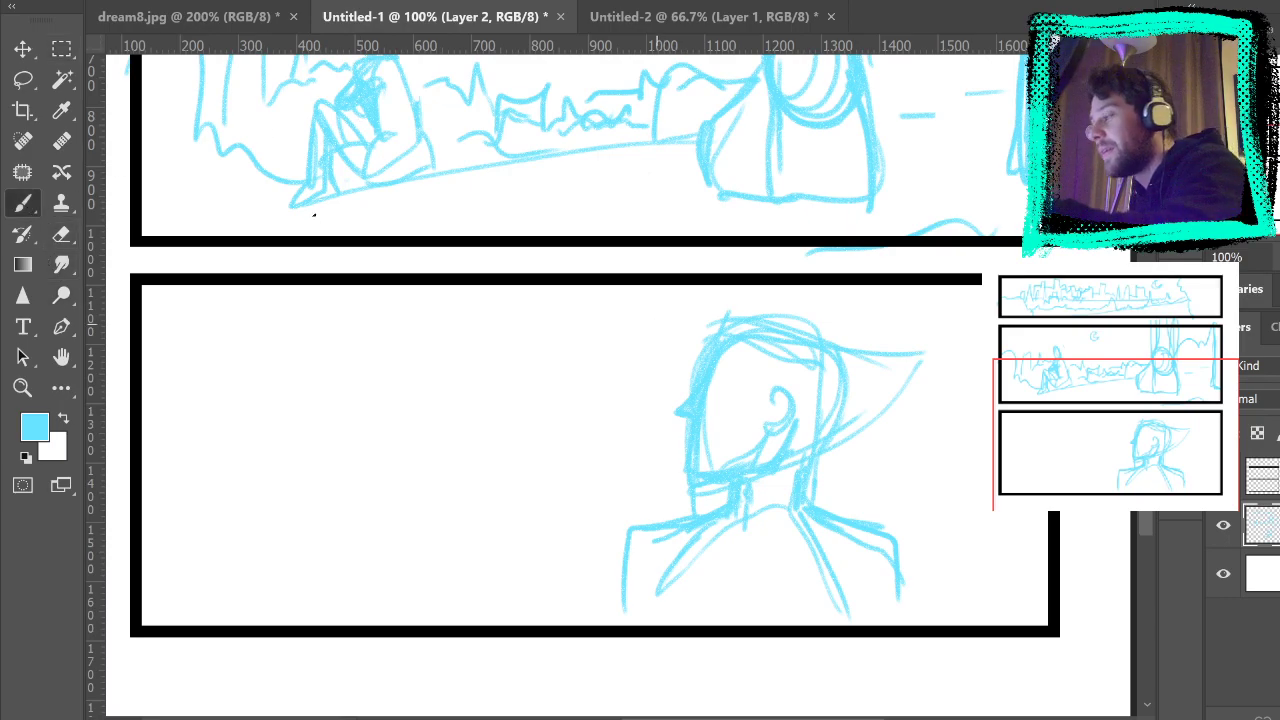
pyautogui.click(61, 49)
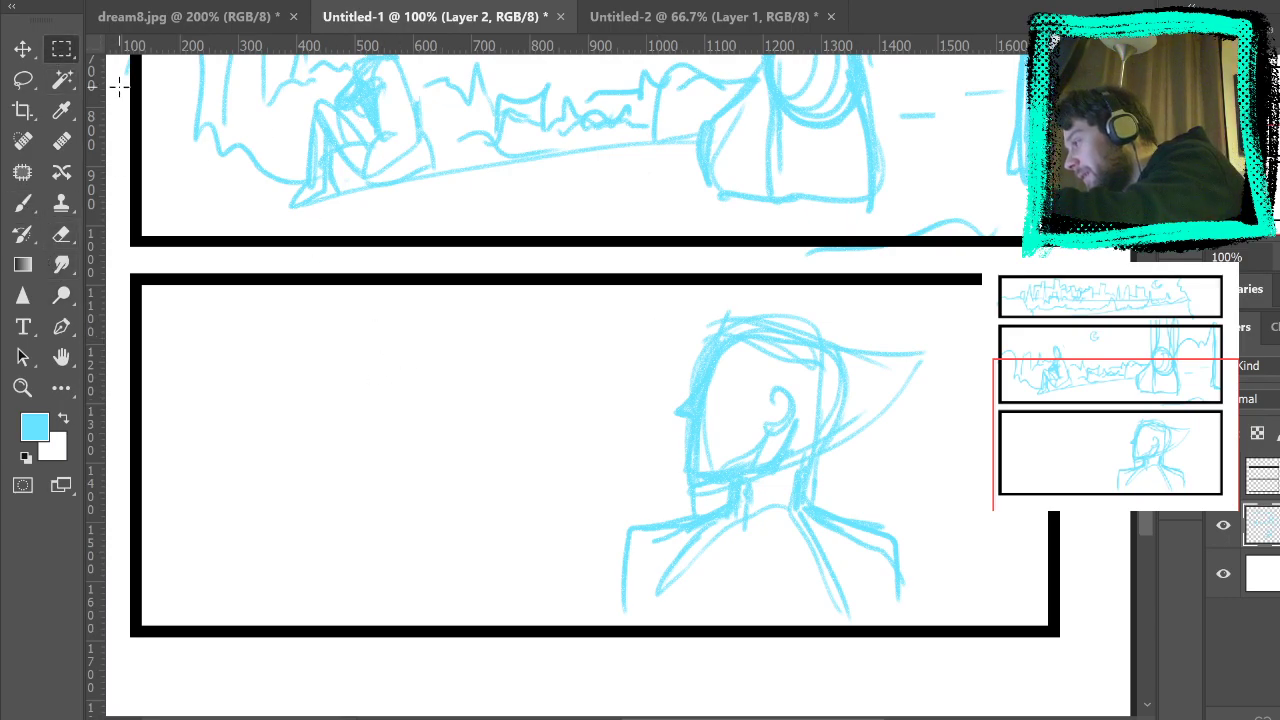
pyautogui.click(25, 203)
# Step: Sketch a second standing figure with a tapered rounded torso, long outer contour lines and spread legs in the bottom panel
pyautogui.moveTo(391, 327)
pyautogui.mouseDown()
pyautogui.moveTo(400, 382)
pyautogui.moveTo(310, 652)
pyautogui.mouseUp()
pyautogui.moveTo(420, 388); pyautogui.dragTo(512, 648)
pyautogui.moveTo(428, 382); pyautogui.dragTo(495, 610)
pyautogui.moveTo(380, 362)
pyautogui.mouseDown()
pyautogui.moveTo(412, 362)
pyautogui.moveTo(270, 620)
pyautogui.mouseUp()
pyautogui.moveTo(385, 368)
pyautogui.mouseDown()
pyautogui.moveTo(285, 588)
pyautogui.moveTo(340, 470)
pyautogui.moveTo(430, 510)
pyautogui.mouseUp()
pyautogui.moveTo(425, 378)
pyautogui.mouseDown()
pyautogui.moveTo(390, 542)
pyautogui.moveTo(335, 510)
pyautogui.mouseUp()
pyautogui.moveTo(330, 540); pyautogui.dragTo(325, 576)
pyautogui.moveTo(340, 508); pyautogui.dragTo(320, 625)
pyautogui.moveTo(352, 590)
pyautogui.mouseDown()
pyautogui.moveTo(375, 625)
pyautogui.moveTo(405, 520)
pyautogui.mouseUp()
pyautogui.moveTo(408, 522); pyautogui.dragTo(480, 625)
pyautogui.moveTo(462, 525); pyautogui.dragTo(458, 564)
# Step: Add upper arms and a narrow oval head to the wide-legged standing figure
pyautogui.moveTo(368, 366)
pyautogui.mouseDown()
pyautogui.moveTo(300, 496)
pyautogui.moveTo(322, 480)
pyautogui.mouseUp()
pyautogui.moveTo(438, 412); pyautogui.dragTo(480, 505)
pyautogui.moveTo(378, 326); pyautogui.dragTo(370, 376)
pyautogui.moveTo(404, 306)
pyautogui.mouseDown()
pyautogui.moveTo(374, 372)
pyautogui.moveTo(414, 378)
pyautogui.mouseUp()
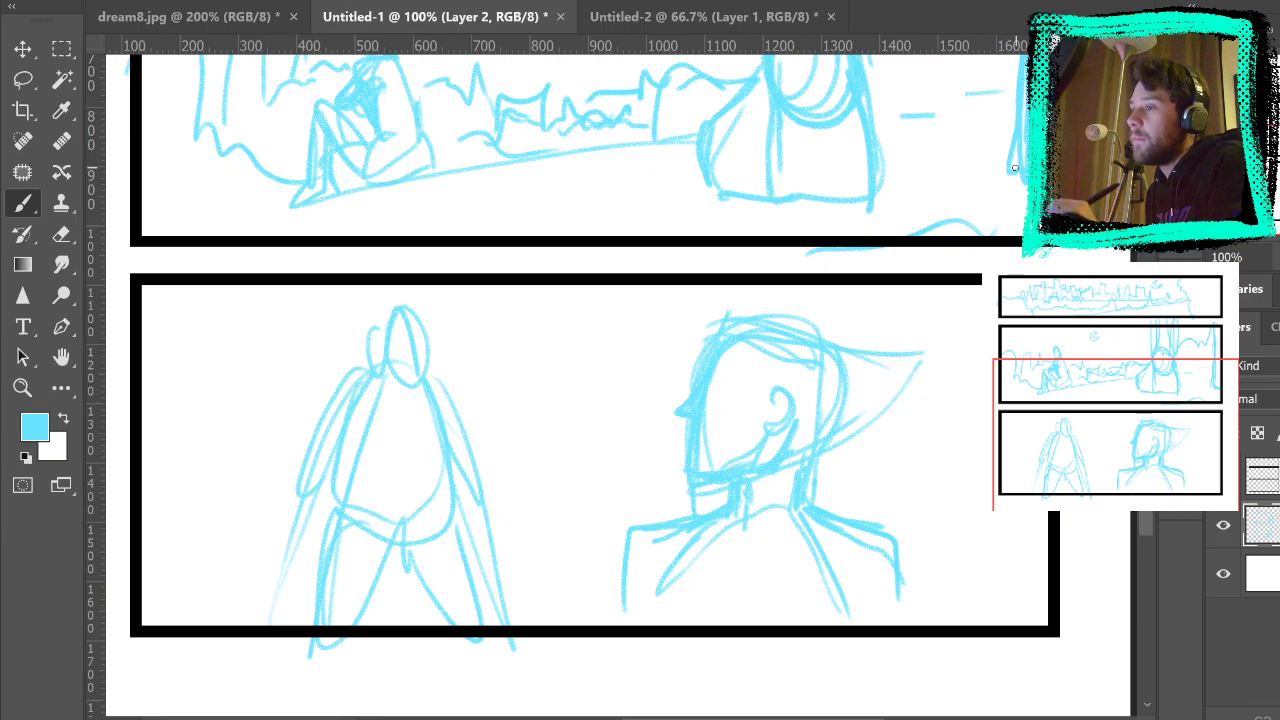
# Step: Detail the profile character's clothing with a curved lower edge, layered shoulder strokes and a collar line across the neck
pyautogui.moveTo(662, 556)
pyautogui.mouseDown()
pyautogui.moveTo(640, 630)
pyautogui.moveTo(648, 578)
pyautogui.moveTo(790, 622)
pyautogui.moveTo(860, 565)
pyautogui.mouseUp()
pyautogui.moveTo(704, 526)
pyautogui.mouseDown()
pyautogui.moveTo(615, 570)
pyautogui.moveTo(610, 614)
pyautogui.mouseUp()
pyautogui.moveTo(828, 532); pyautogui.dragTo(896, 594)
pyautogui.moveTo(756, 524); pyautogui.dragTo(654, 544)
pyautogui.moveTo(818, 538); pyautogui.dragTo(848, 546)
pyautogui.moveTo(700, 490); pyautogui.dragTo(790, 492)
pyautogui.moveTo(690, 496)
pyautogui.mouseDown()
pyautogui.moveTo(636, 534)
pyautogui.moveTo(606, 580)
pyautogui.mouseUp()
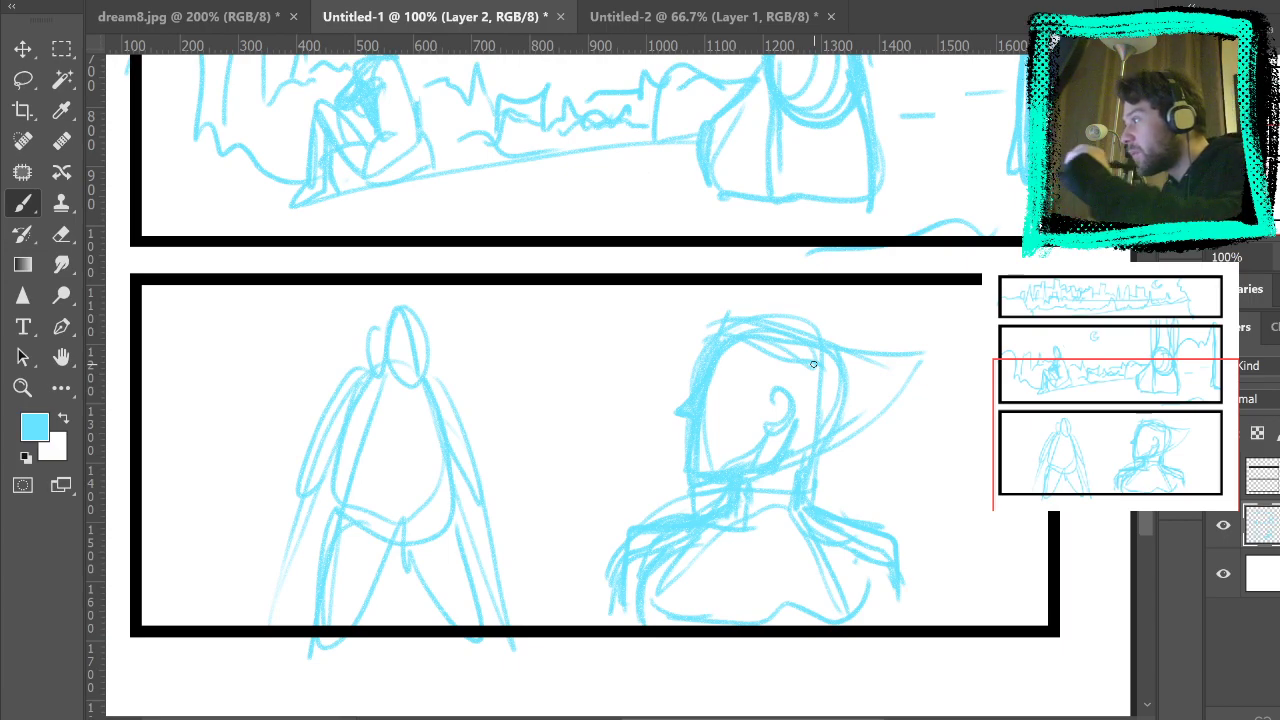
# Step: Delete the wide-legged standing figure with a rectangular selection and return to the Brush tool
pyautogui.moveTo(235, 290); pyautogui.dragTo(584, 674)
pyautogui.press('Delete')
pyautogui.hotkey('ctrl', 'd')
pyautogui.click(22, 202)
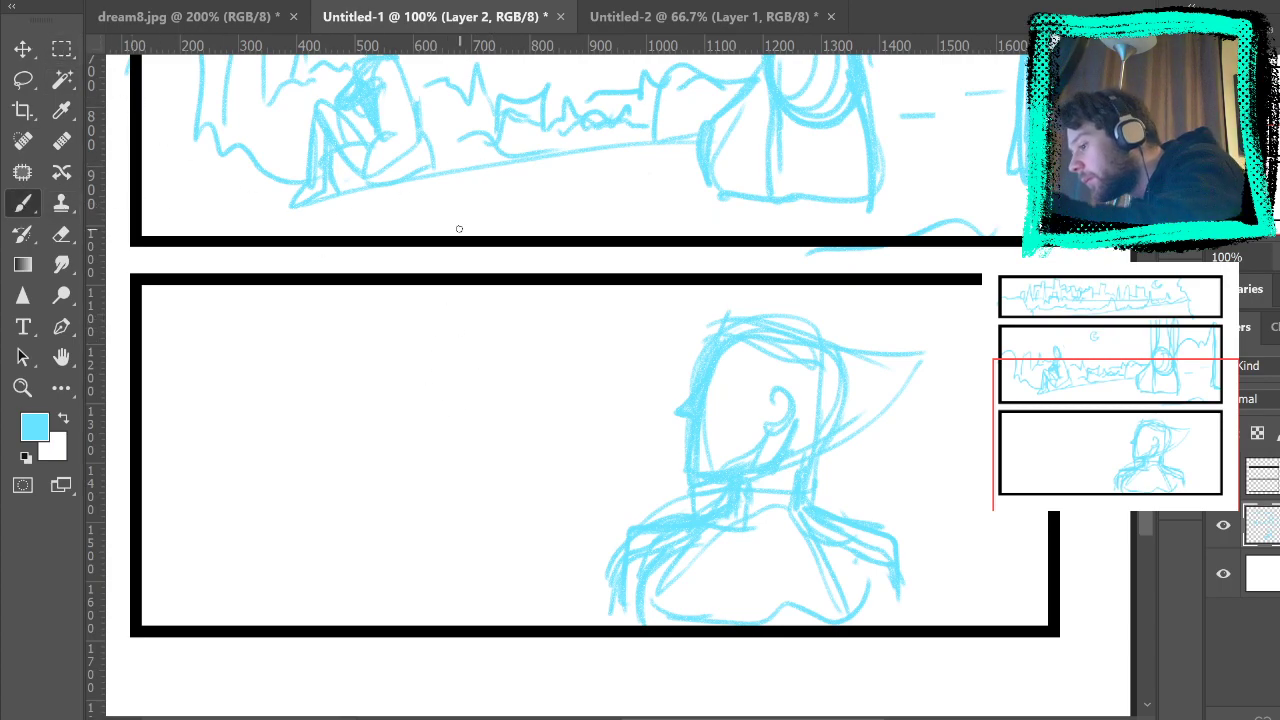
pyautogui.moveTo(412, 327)
pyautogui.mouseDown()
pyautogui.moveTo(407, 390)
pyautogui.moveTo(396, 381)
pyautogui.moveTo(443, 316)
pyautogui.moveTo(452, 410)
pyautogui.moveTo(400, 387)
pyautogui.moveTo(436, 344)
pyautogui.moveTo(422, 420)
pyautogui.mouseUp()
pyautogui.moveTo(398, 372); pyautogui.dragTo(458, 362)
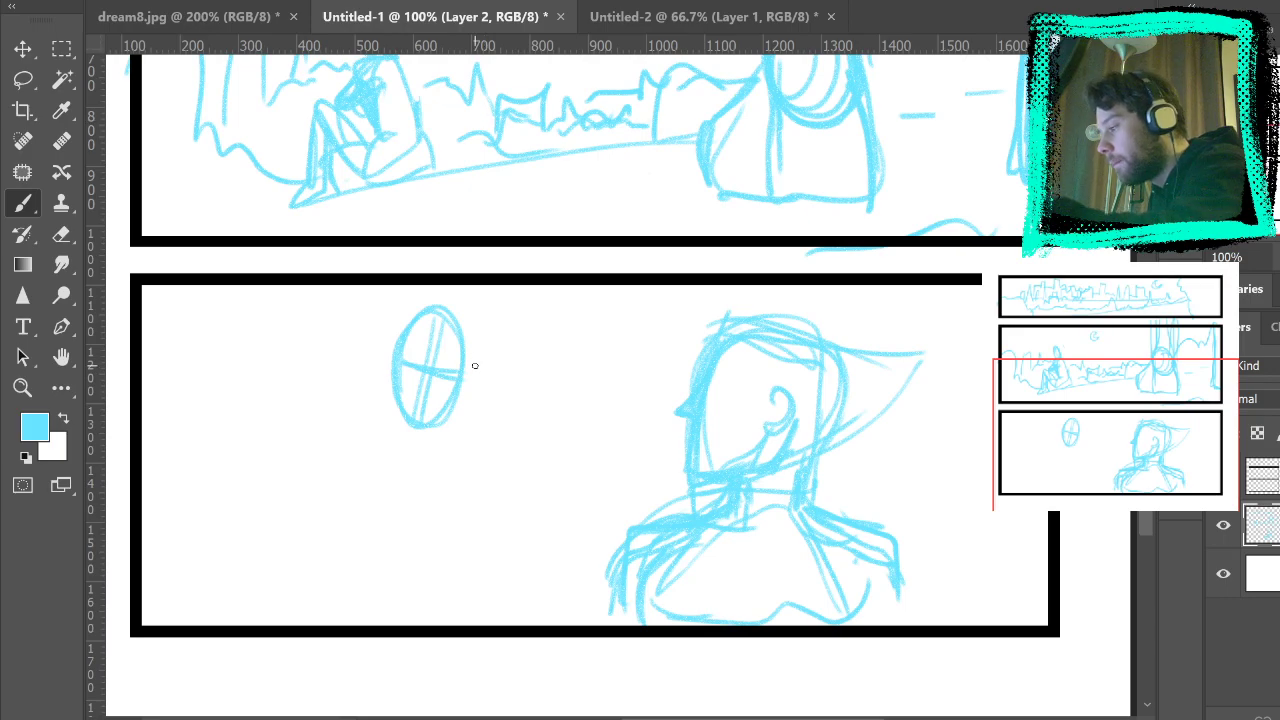
pyautogui.hotkey('ctrl', 'z')
pyautogui.hotkey('ctrl', 'z')
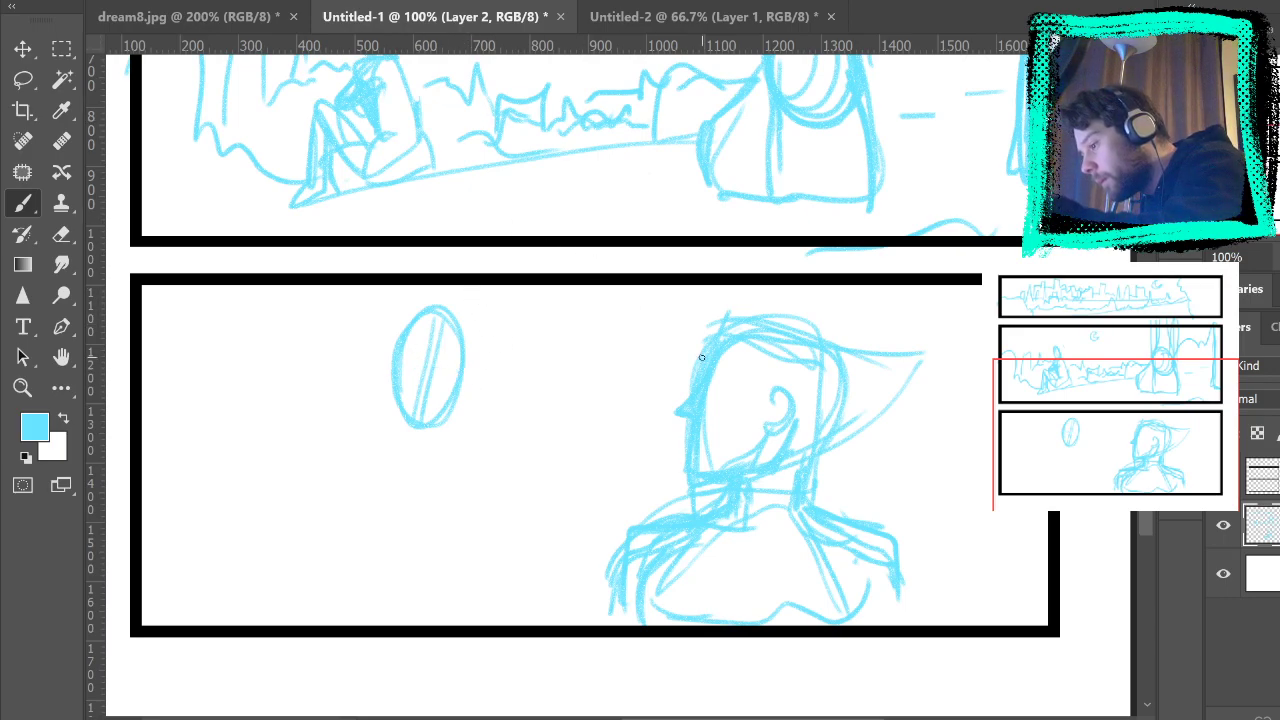
pyautogui.hotkey('ctrl', 'z')
pyautogui.hotkey('ctrl', 'z')
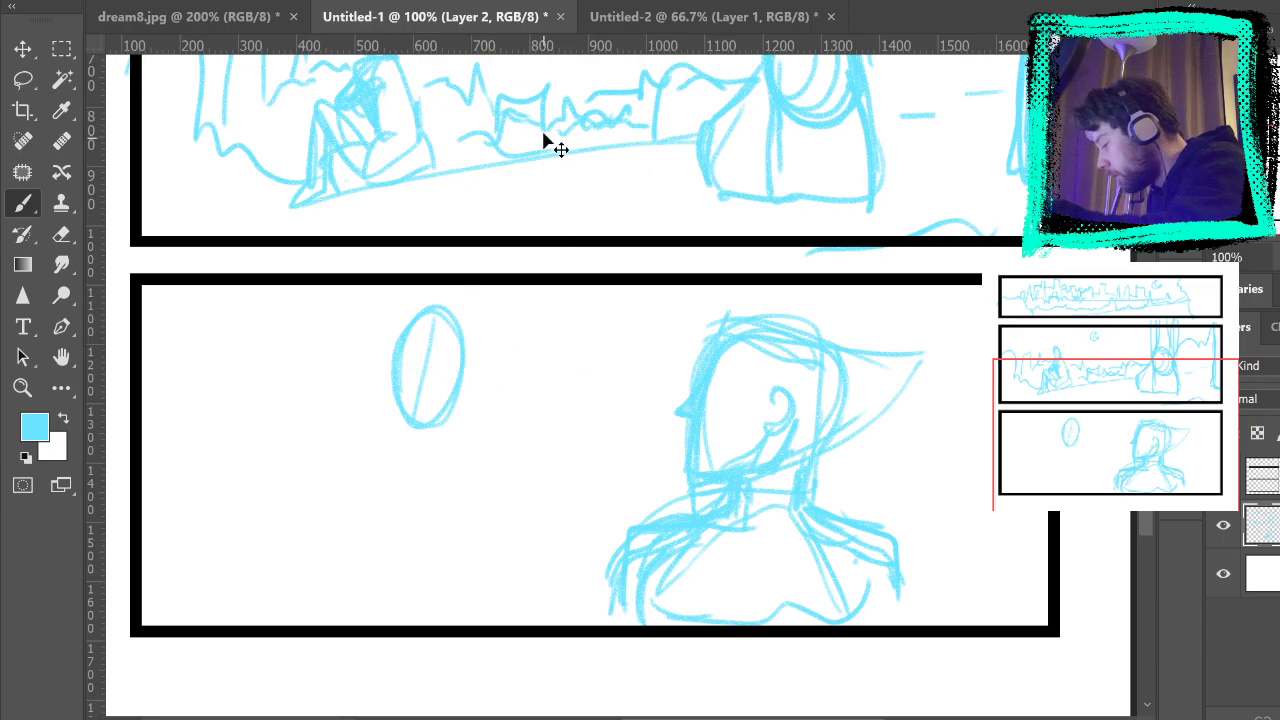
pyautogui.hotkey('ctrl', 'z')
# Step: Draw a slanted eye-level guide line to the profile head and sketch an oval head with a centre line at its far end
pyautogui.moveTo(358, 316); pyautogui.dragTo(748, 403)
pyautogui.moveTo(433, 288)
pyautogui.mouseDown()
pyautogui.moveTo(398, 426)
pyautogui.moveTo(412, 414)
pyautogui.mouseUp()
pyautogui.moveTo(430, 291)
pyautogui.mouseDown()
pyautogui.moveTo(382, 380)
pyautogui.moveTo(443, 340)
pyautogui.moveTo(410, 290)
pyautogui.mouseUp()
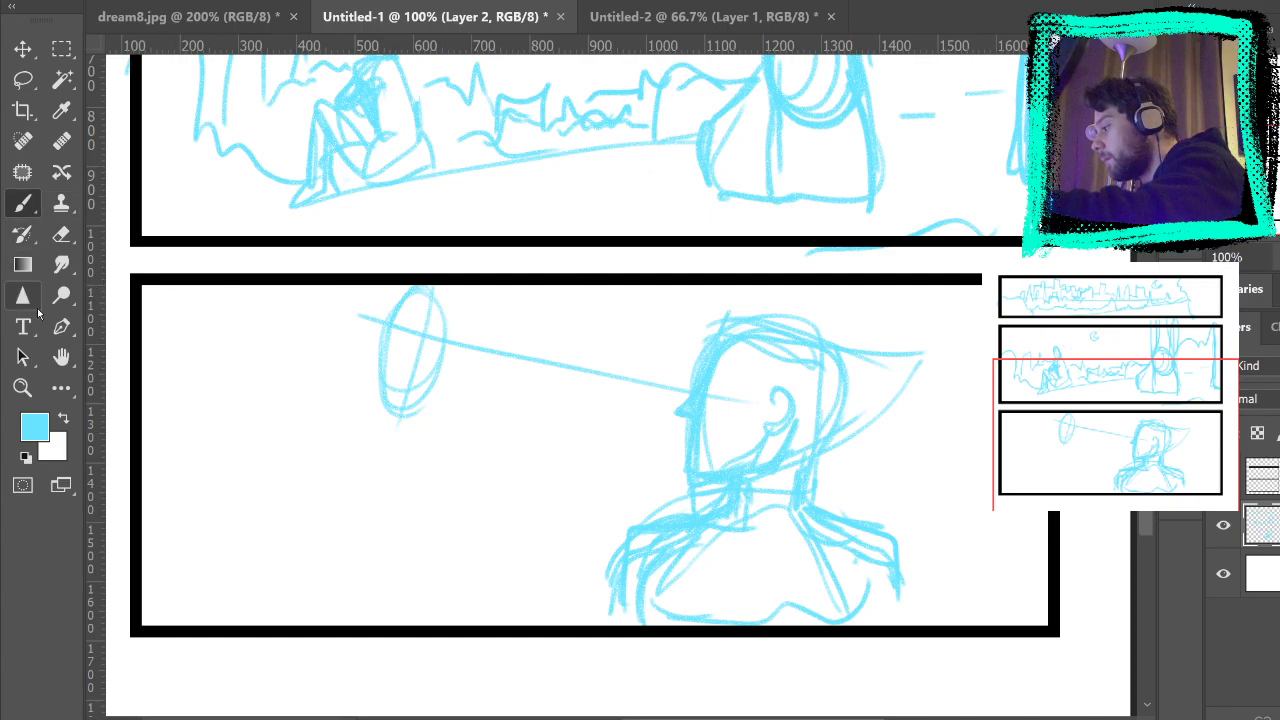
# Step: Erase the guide line between the new oval head and the profile head, keeping the brow line across the oval
pyautogui.press('e')
pyautogui.moveTo(737, 401); pyautogui.dragTo(718, 393)
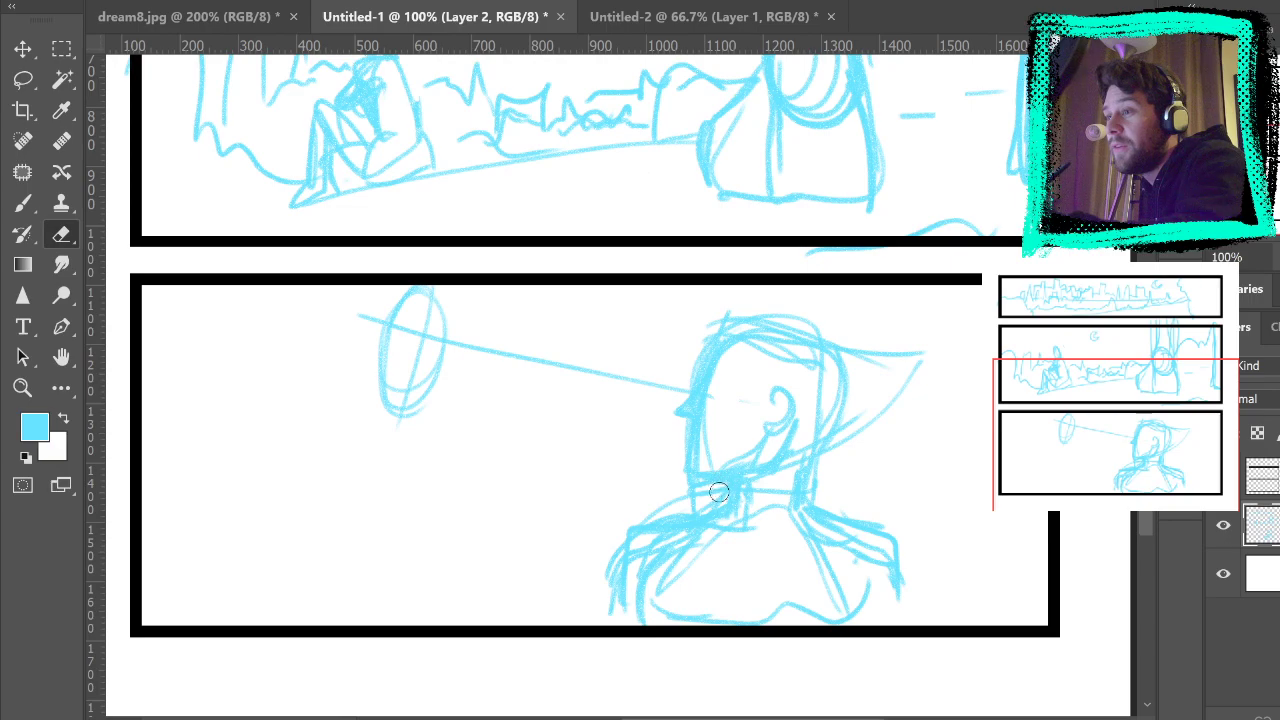
pyautogui.moveTo(720, 402)
pyautogui.mouseDown()
pyautogui.moveTo(680, 380)
pyautogui.moveTo(465, 344)
pyautogui.mouseUp()
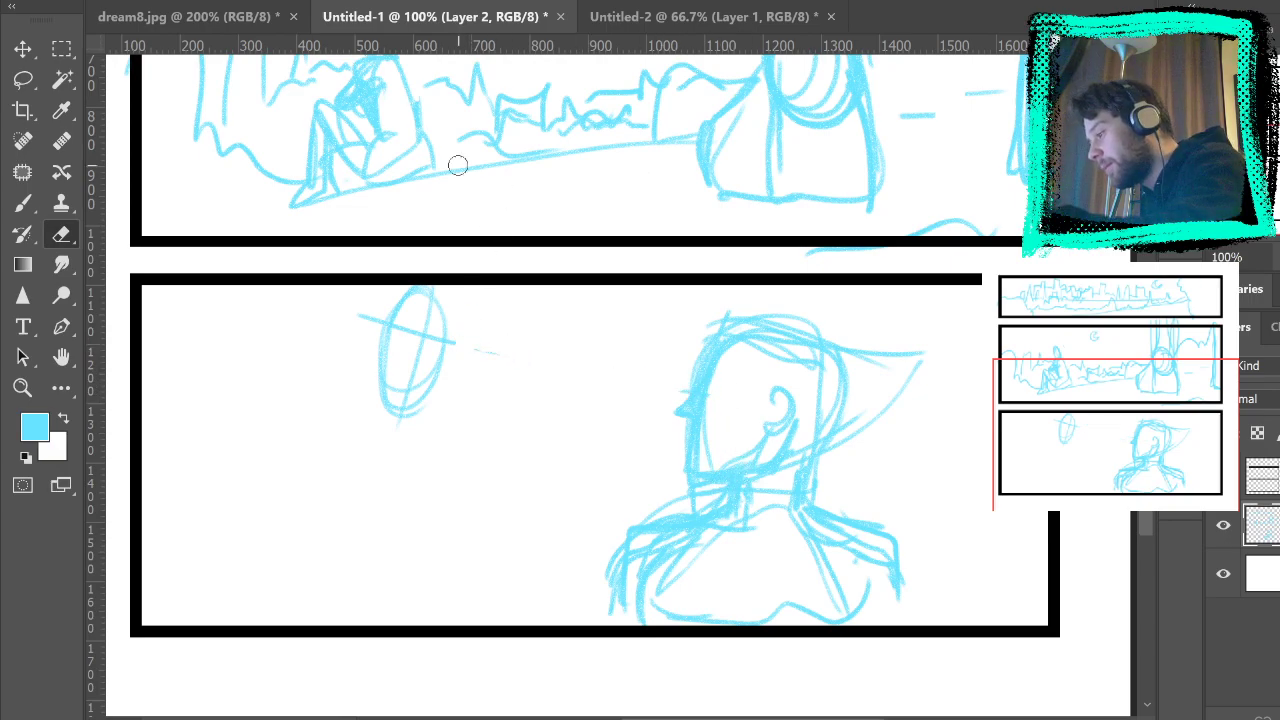
# Step: Sketch a jaw, neck, shoulders, chest and tapering waist beneath the oval head, ending at the panel's lower border
pyautogui.click(23, 203)
pyautogui.moveTo(386, 339)
pyautogui.mouseDown()
pyautogui.moveTo(386, 384)
pyautogui.moveTo(405, 388)
pyautogui.moveTo(444, 343)
pyautogui.moveTo(439, 322)
pyautogui.moveTo(383, 384)
pyautogui.moveTo(386, 411)
pyautogui.moveTo(383, 398)
pyautogui.moveTo(419, 386)
pyautogui.mouseUp()
pyautogui.moveTo(383, 346)
pyautogui.mouseDown()
pyautogui.moveTo(416, 401)
pyautogui.moveTo(372, 404)
pyautogui.moveTo(432, 408)
pyautogui.moveTo(450, 428)
pyautogui.moveTo(344, 429)
pyautogui.moveTo(423, 463)
pyautogui.mouseUp()
pyautogui.moveTo(466, 424); pyautogui.dragTo(447, 458)
pyautogui.moveTo(314, 445)
pyautogui.mouseDown()
pyautogui.moveTo(386, 552)
pyautogui.moveTo(428, 586)
pyautogui.mouseUp()
pyautogui.moveTo(476, 444); pyautogui.dragTo(448, 578)
pyautogui.moveTo(430, 398); pyautogui.dragTo(482, 450)
pyautogui.moveTo(330, 400)
pyautogui.mouseDown()
pyautogui.moveTo(368, 556)
pyautogui.moveTo(367, 620)
pyautogui.moveTo(416, 612)
pyautogui.mouseUp()
pyautogui.moveTo(384, 610); pyautogui.dragTo(458, 622)
pyautogui.moveTo(458, 572); pyautogui.dragTo(446, 616)
pyautogui.moveTo(470, 546)
pyautogui.mouseDown()
pyautogui.moveTo(494, 615)
pyautogui.moveTo(492, 604)
pyautogui.mouseUp()
# Step: Sketch the figure's outer arm nearest the panel's left border, with a rounded shoulder, oval upper arm and forearm ending in a hand
pyautogui.moveTo(331, 410)
pyautogui.mouseDown()
pyautogui.moveTo(356, 404)
pyautogui.moveTo(291, 452)
pyautogui.mouseUp()
pyautogui.moveTo(325, 415)
pyautogui.mouseDown()
pyautogui.moveTo(310, 446)
pyautogui.moveTo(338, 434)
pyautogui.mouseUp()
pyautogui.moveTo(474, 420); pyautogui.dragTo(484, 438)
pyautogui.moveTo(295, 452); pyautogui.dragTo(302, 512)
pyautogui.moveTo(340, 448); pyautogui.dragTo(350, 488)
pyautogui.moveTo(292, 444); pyautogui.dragTo(284, 490)
pyautogui.moveTo(284, 492)
pyautogui.mouseDown()
pyautogui.moveTo(299, 524)
pyautogui.moveTo(302, 596)
pyautogui.mouseUp()
pyautogui.moveTo(330, 534)
pyautogui.mouseDown()
pyautogui.moveTo(318, 604)
pyautogui.moveTo(342, 618)
pyautogui.mouseUp()
# Step: Sketch the figure's other arm angling away from the torso, and reinforce the outline of the first upper arm
pyautogui.moveTo(500, 474); pyautogui.dragTo(517, 523)
pyautogui.moveTo(486, 420); pyautogui.dragTo(542, 518)
pyautogui.moveTo(512, 500); pyautogui.dragTo(556, 602)
pyautogui.moveTo(542, 516); pyautogui.dragTo(576, 620)
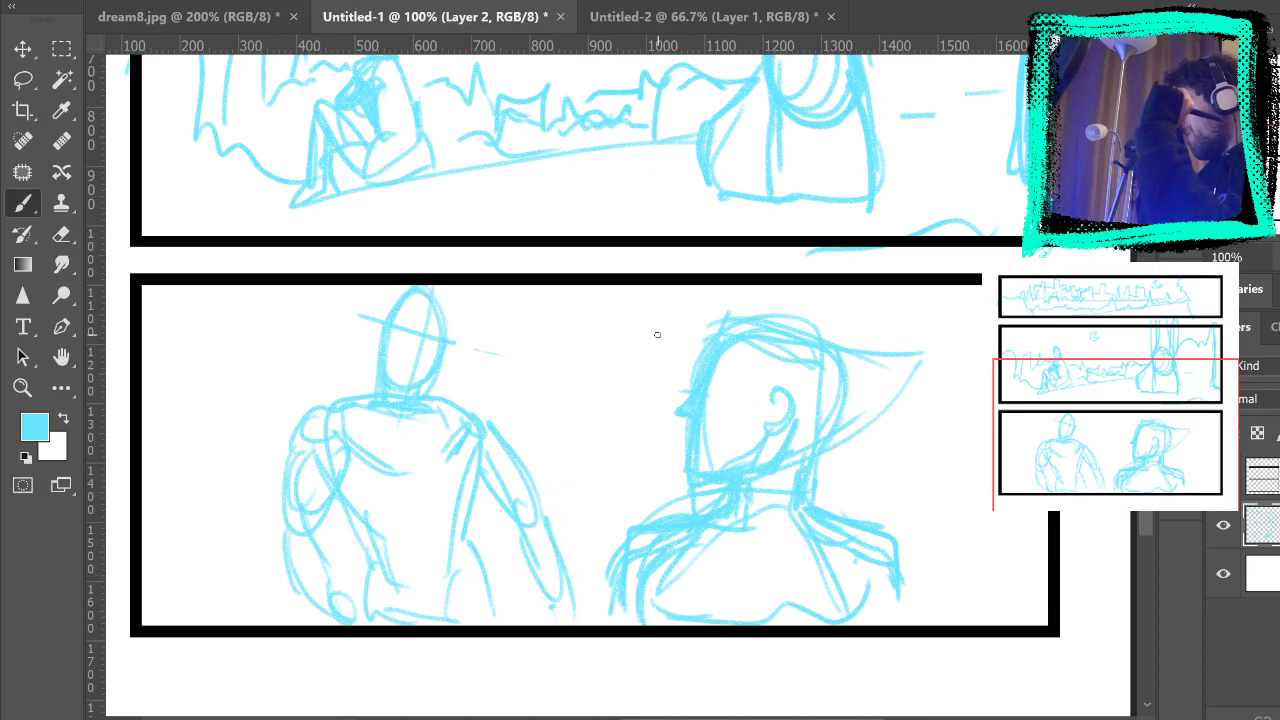
pyautogui.moveTo(340, 438)
pyautogui.mouseDown()
pyautogui.moveTo(314, 526)
pyautogui.moveTo(323, 502)
pyautogui.mouseUp()
pyautogui.moveTo(296, 436)
pyautogui.mouseDown()
pyautogui.moveTo(288, 518)
pyautogui.moveTo(306, 518)
pyautogui.mouseUp()
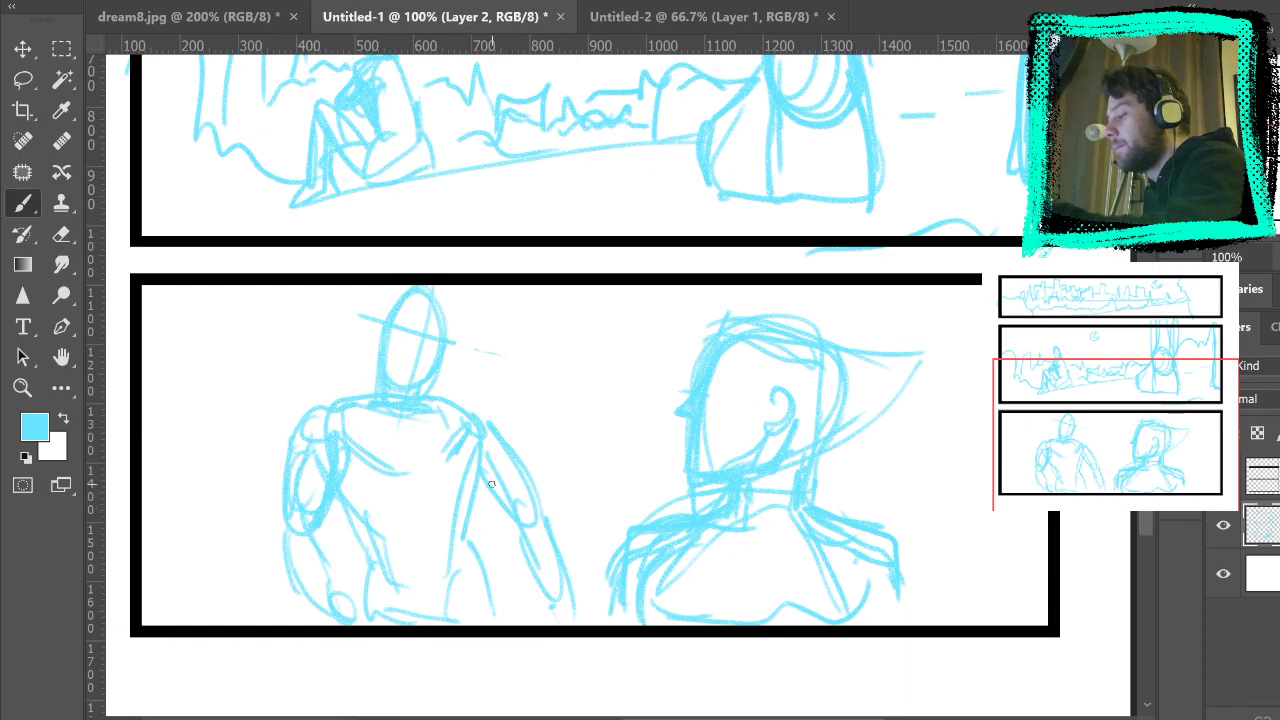
# Step: Lasso the figure's arm nearest the panel's left border, nudge it slightly inward toward the torso, deselect and return to the Brush tool
pyautogui.press('l')
pyautogui.moveTo(268, 470)
pyautogui.mouseDown()
pyautogui.moveTo(306, 452)
pyautogui.moveTo(347, 451)
pyautogui.moveTo(324, 538)
pyautogui.moveTo(357, 603)
pyautogui.moveTo(301, 629)
pyautogui.moveTo(330, 638)
pyautogui.mouseUp()
pyautogui.click(36, 47)
pyautogui.press('Right')
pyautogui.press('Right')
pyautogui.press('Right')
pyautogui.press('Right')
pyautogui.press('Right')
pyautogui.press('Right')
pyautogui.press('Right')
pyautogui.press('Right')
pyautogui.press('Right')
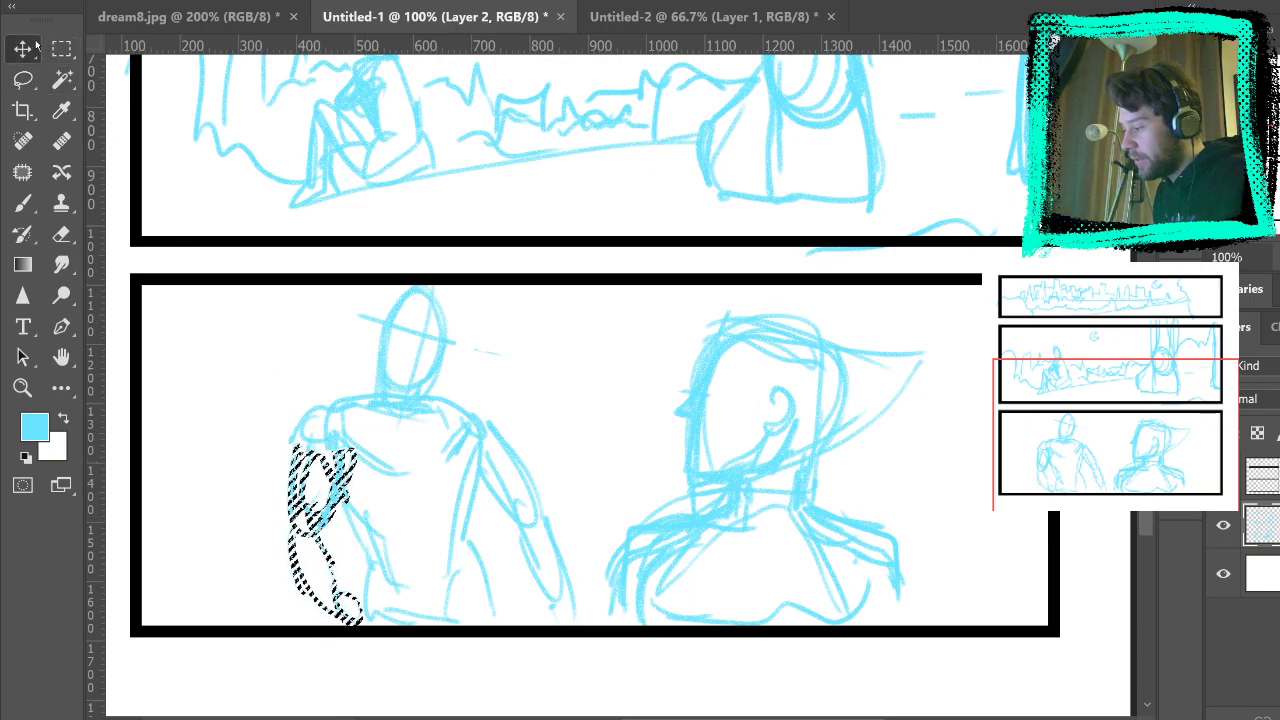
pyautogui.click(65, 47)
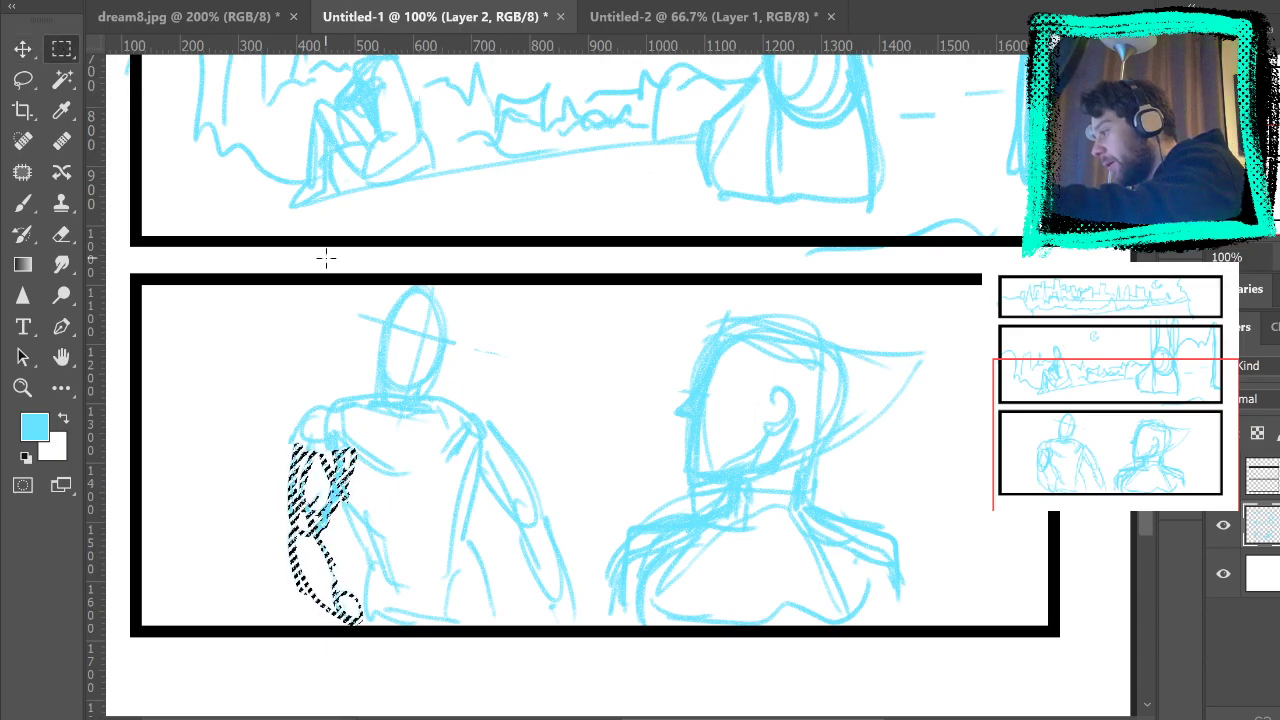
pyautogui.click(516, 317)
pyautogui.click(22, 203)
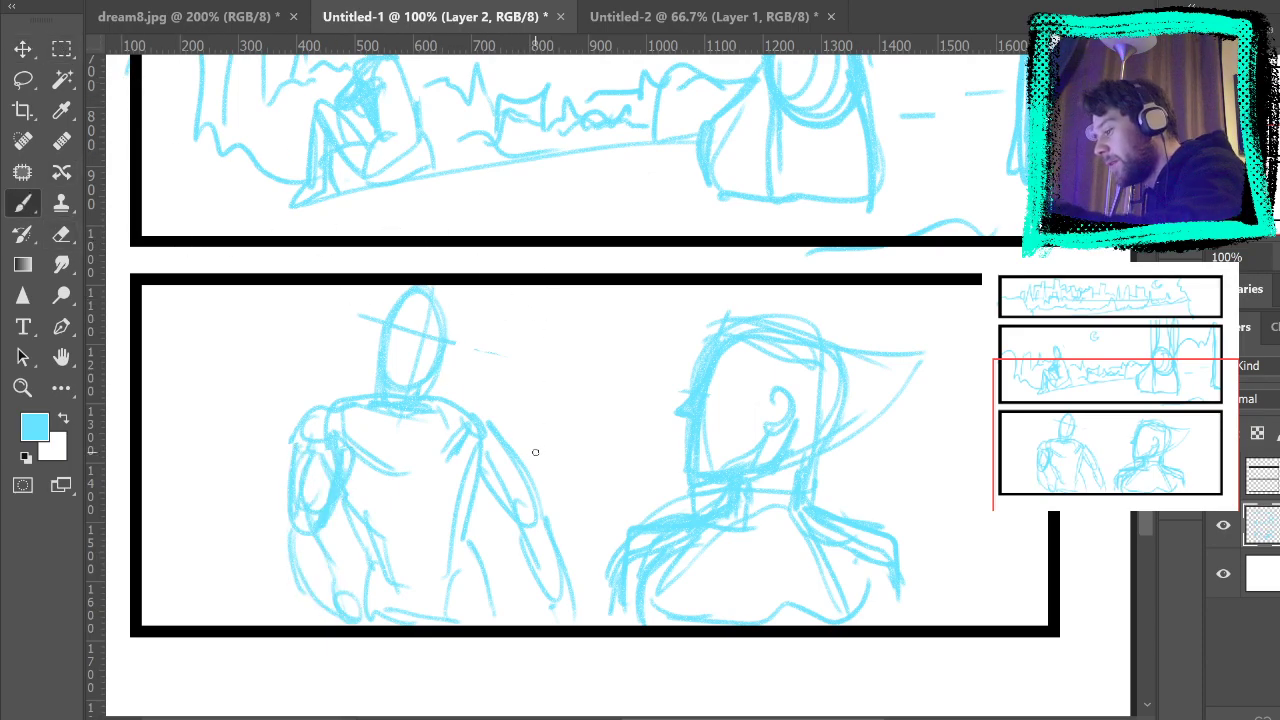
# Step: Lasso the figure's opposite arm, on the side facing the profile head, and nudge it slightly inward toward the torso
pyautogui.click(22, 79)
pyautogui.moveTo(492, 397)
pyautogui.mouseDown()
pyautogui.moveTo(487, 468)
pyautogui.moveTo(513, 571)
pyautogui.moveTo(576, 638)
pyautogui.moveTo(537, 334)
pyautogui.mouseUp()
pyautogui.click(30, 47)
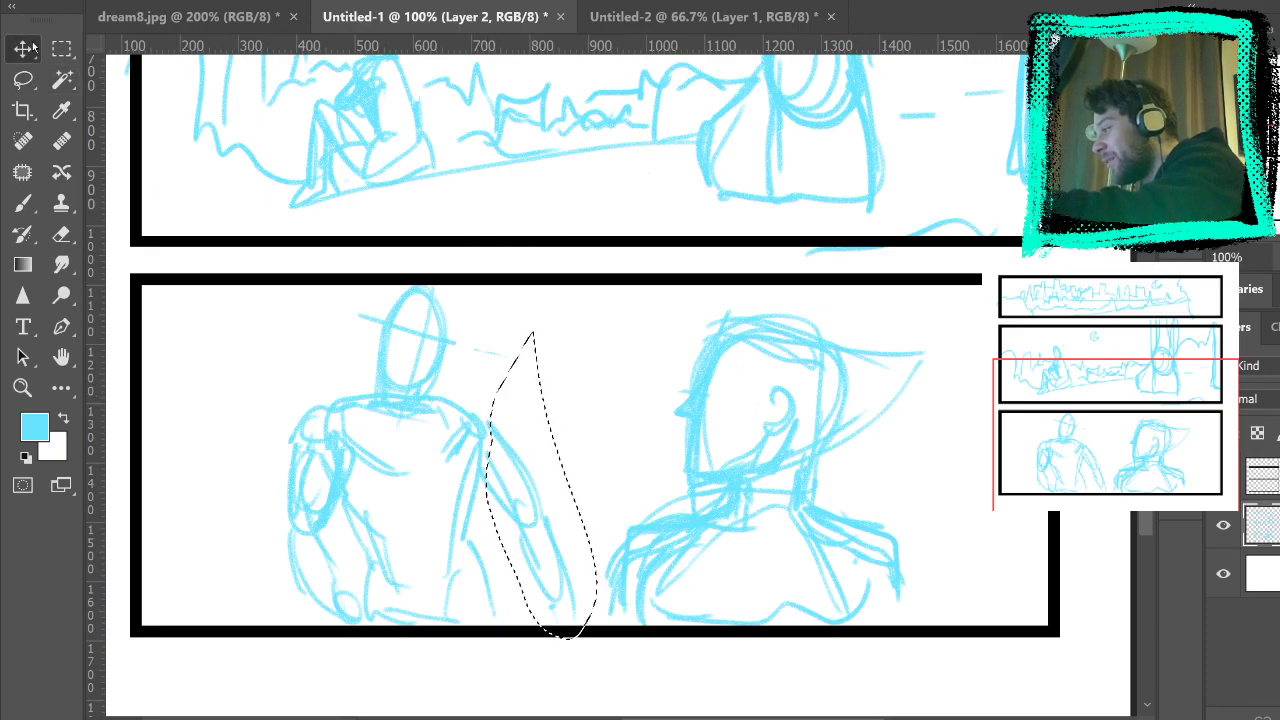
pyautogui.press('Left')
pyautogui.press('Left')
pyautogui.press('Left')
pyautogui.press('Left')
pyautogui.press('Left')
pyautogui.press('Left')
pyautogui.press('Left')
pyautogui.press('Left')
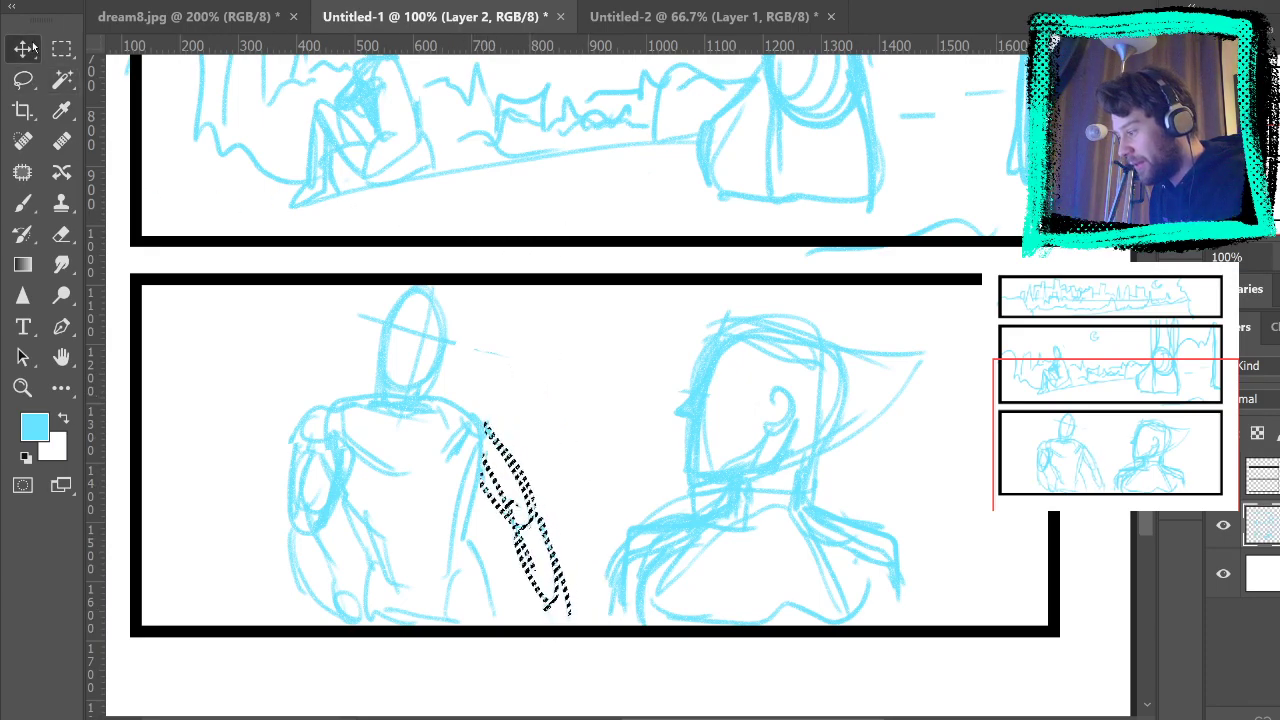
pyautogui.press('Left')
pyautogui.press('Left')
pyautogui.press('Left')
pyautogui.press('Left')
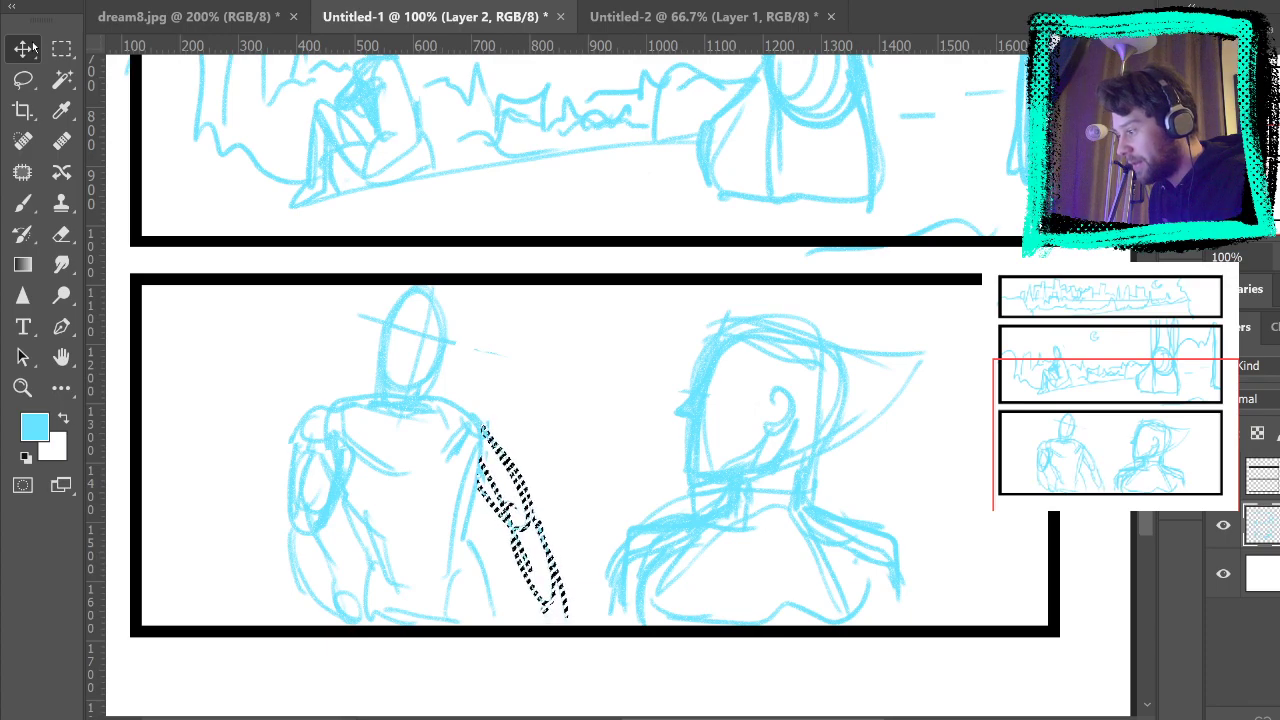
# Step: Deselect the moved arm and reinforce the standing figure's adjoining shoulder and both sides of the torso with the Brush
pyautogui.hotkey('ctrl', 'd')
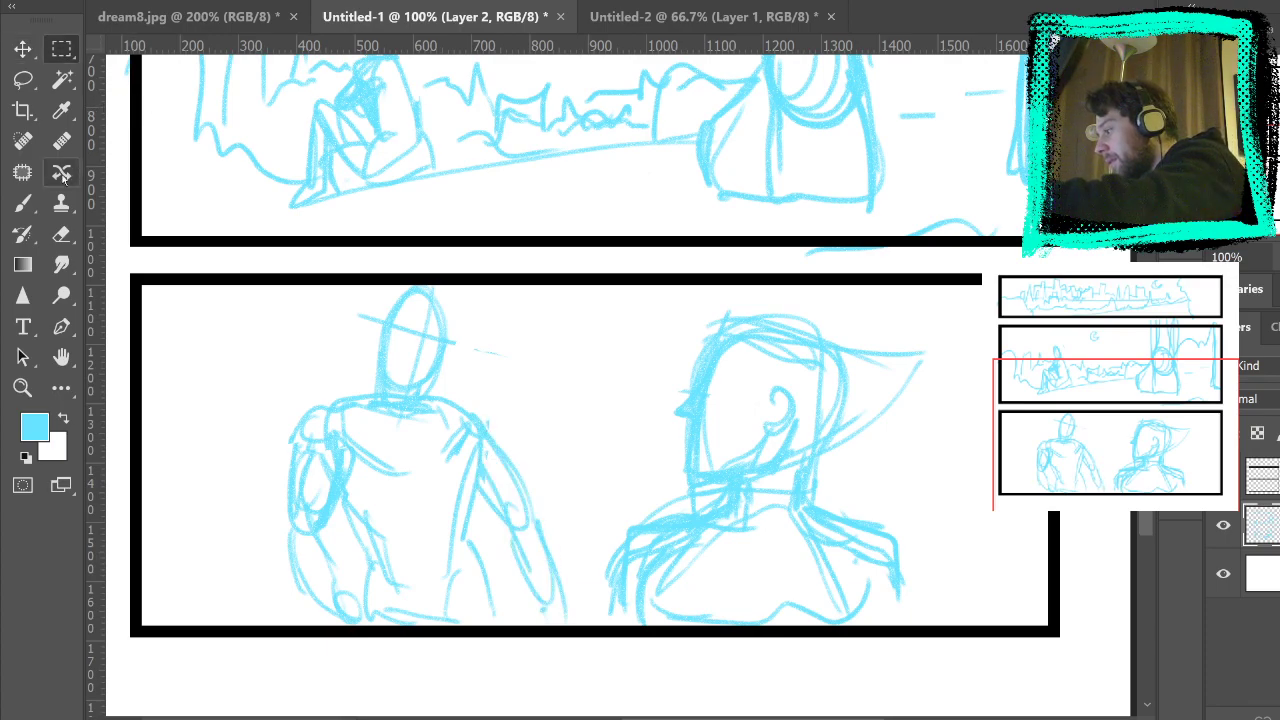
pyautogui.press('b')
pyautogui.moveTo(463, 416)
pyautogui.mouseDown()
pyautogui.moveTo(488, 434)
pyautogui.moveTo(455, 410)
pyautogui.mouseUp()
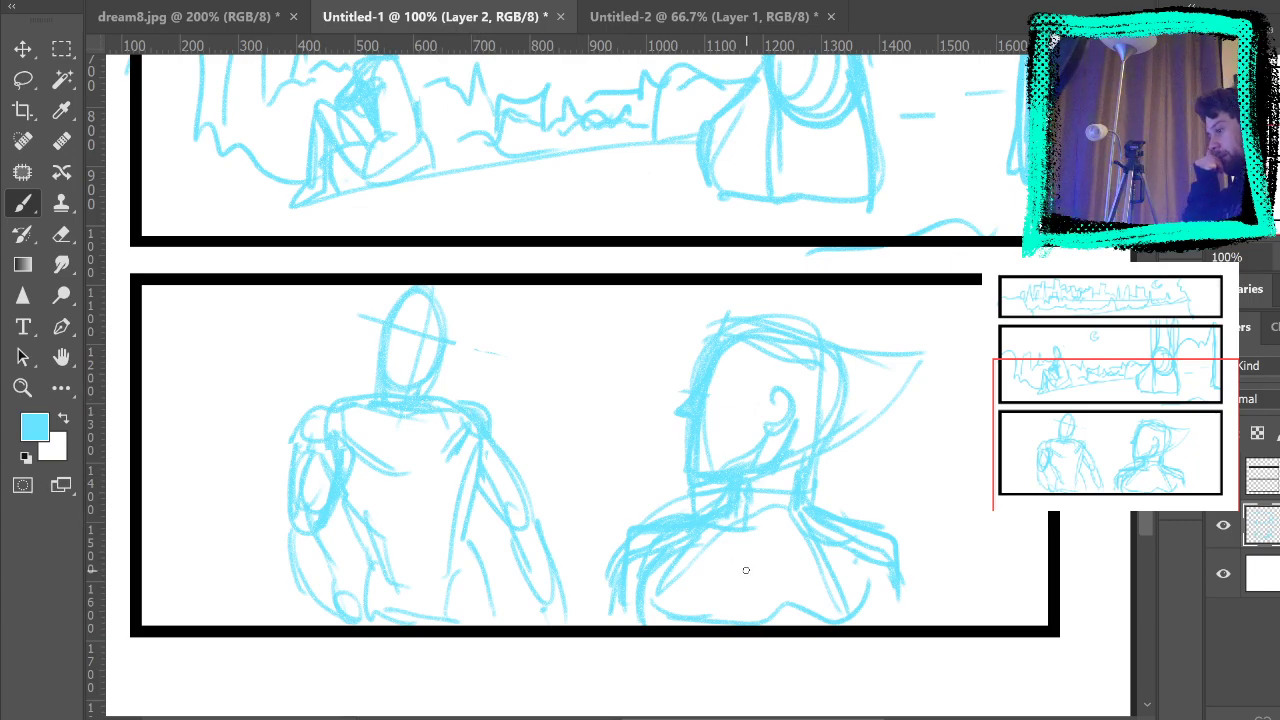
pyautogui.moveTo(343, 500)
pyautogui.mouseDown()
pyautogui.moveTo(372, 568)
pyautogui.moveTo(368, 619)
pyautogui.mouseUp()
pyautogui.moveTo(476, 466)
pyautogui.mouseDown()
pyautogui.moveTo(468, 541)
pyautogui.moveTo(498, 632)
pyautogui.mouseUp()
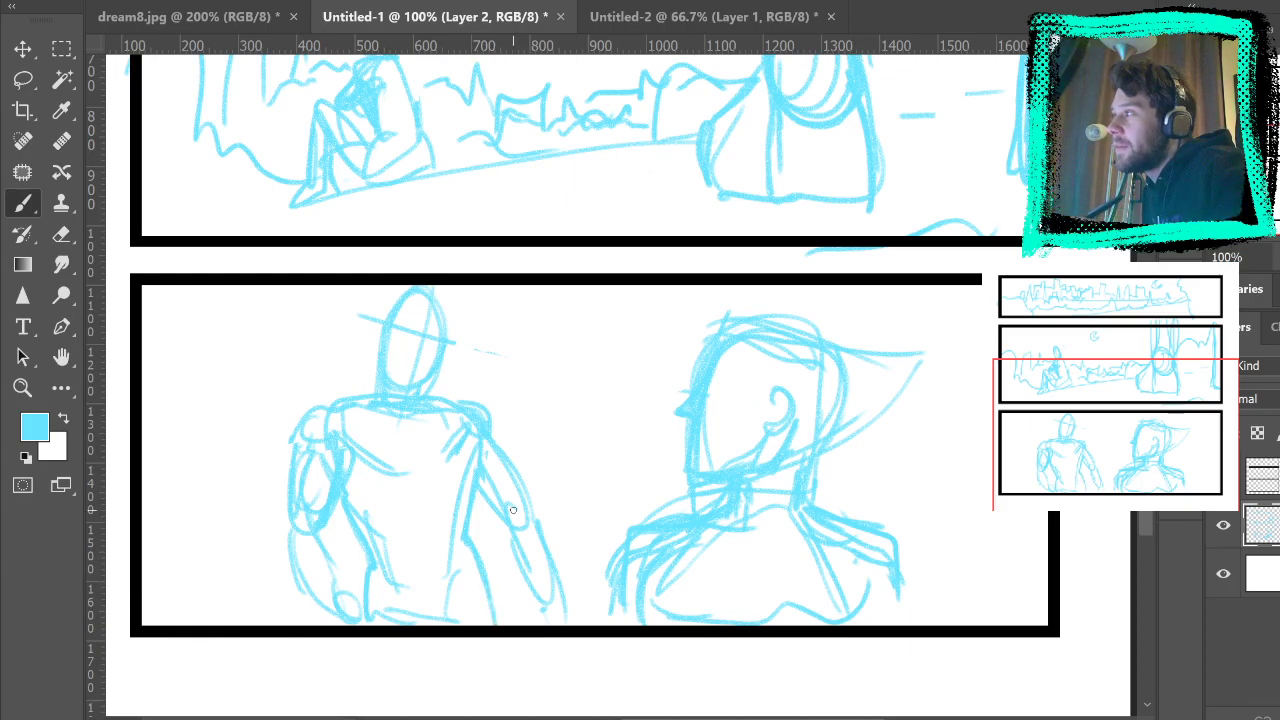
# Step: Sketch a curved line from the profile character's ear out past the face, with a jagged burst and a short accent stroke in front
pyautogui.moveTo(644, 398)
pyautogui.mouseDown()
pyautogui.moveTo(634, 378)
pyautogui.moveTo(792, 392)
pyautogui.mouseUp()
pyautogui.moveTo(633, 415)
pyautogui.mouseDown()
pyautogui.moveTo(586, 396)
pyautogui.moveTo(630, 376)
pyautogui.mouseUp()
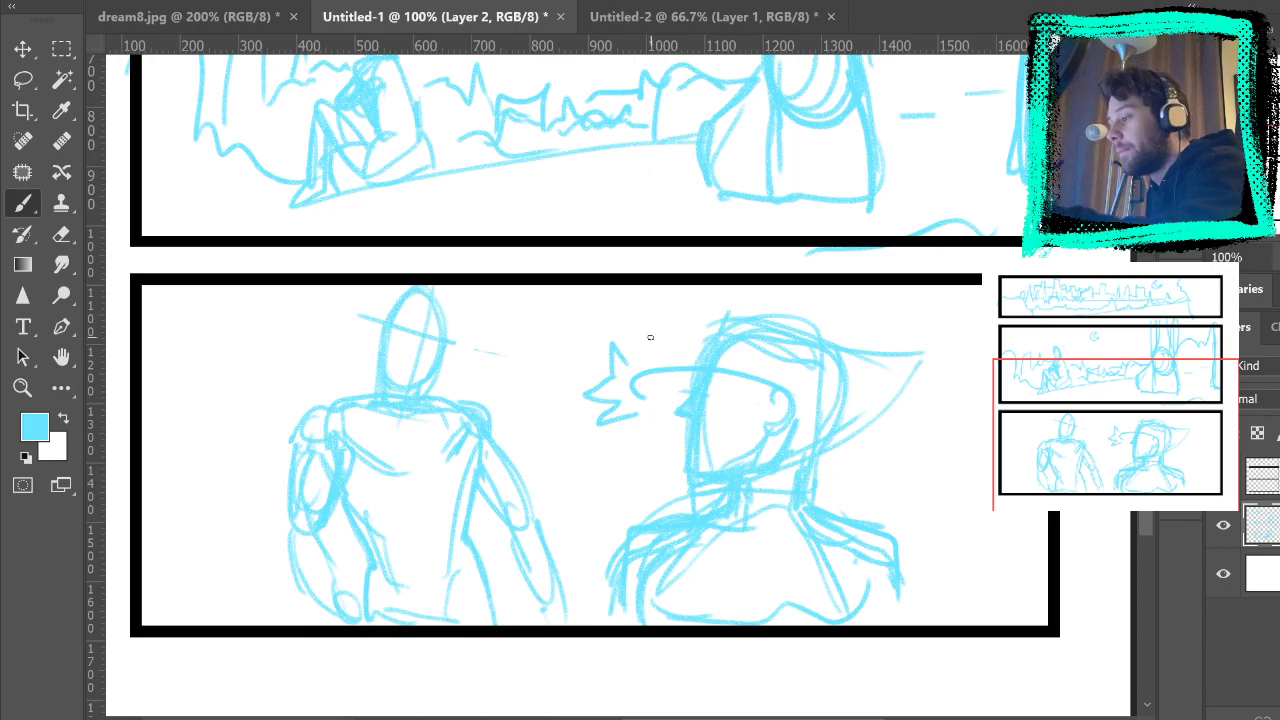
pyautogui.moveTo(646, 302); pyautogui.dragTo(645, 330)
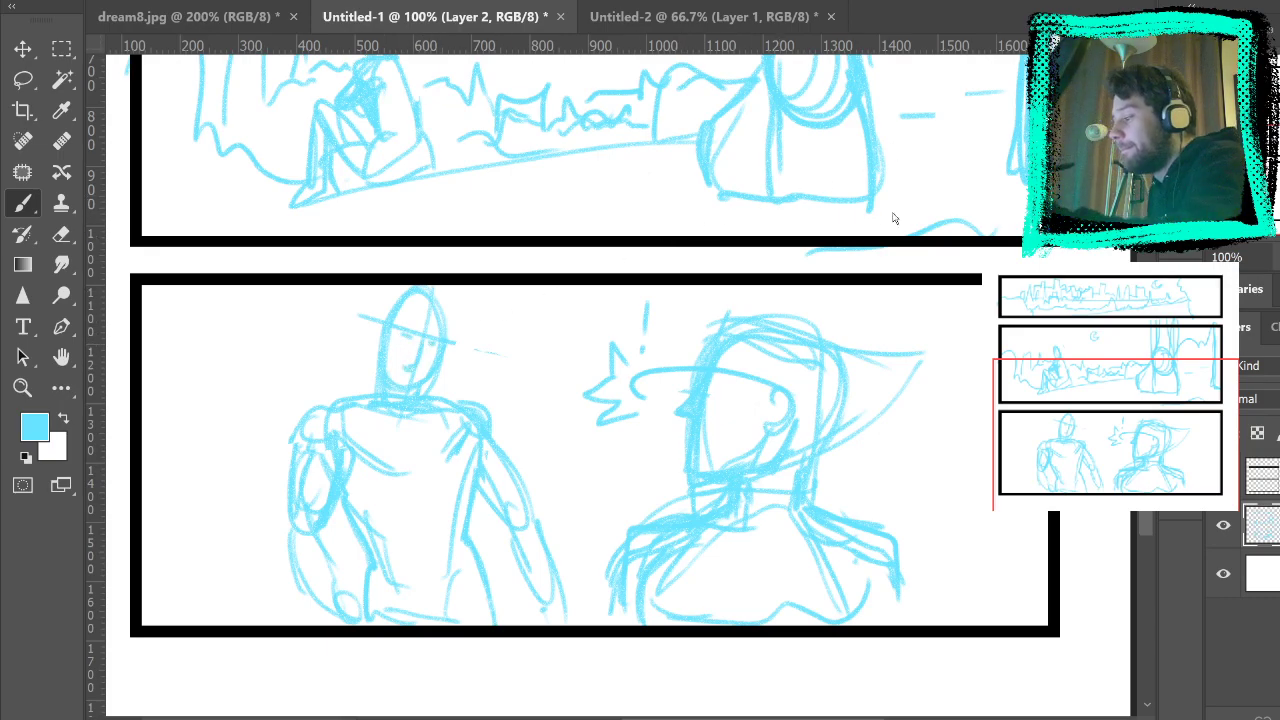
# Step: Add light facial guide marks to the standing figure's head and define the profile character's nose, lips and chin
pyautogui.moveTo(396, 364); pyautogui.dragTo(423, 364)
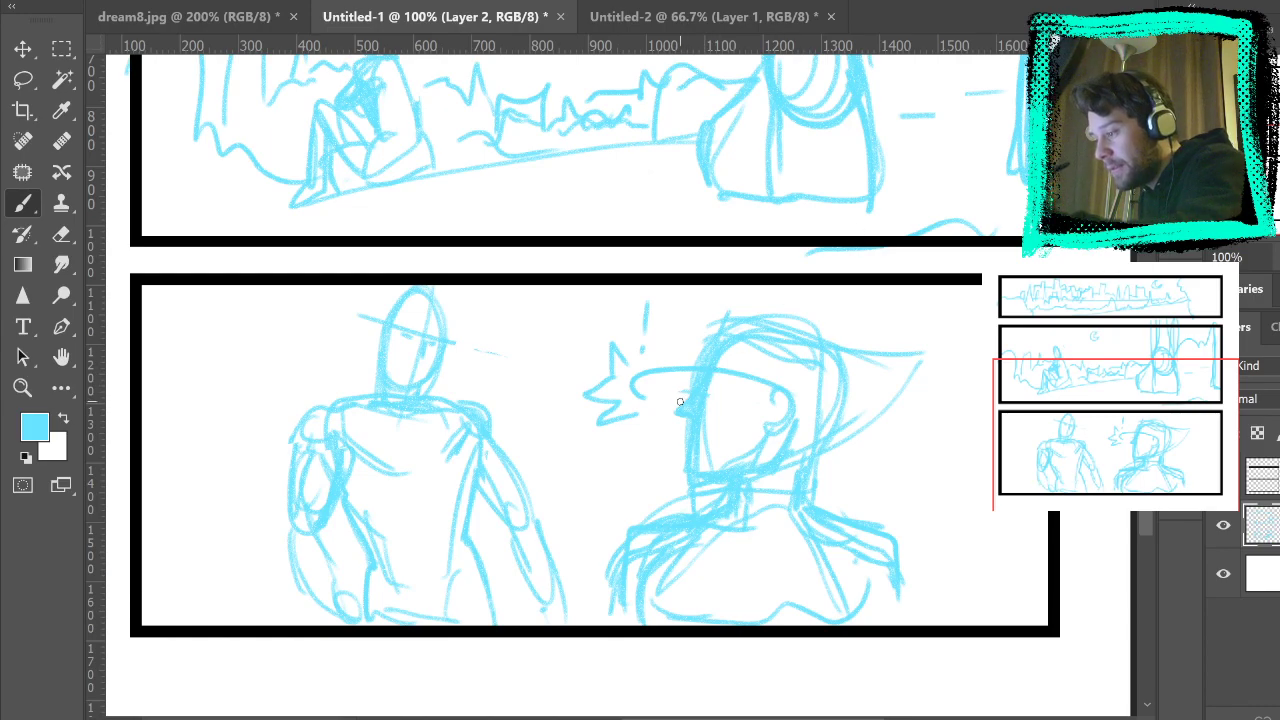
pyautogui.moveTo(681, 412)
pyautogui.mouseDown()
pyautogui.moveTo(689, 474)
pyautogui.moveTo(698, 446)
pyautogui.moveTo(708, 481)
pyautogui.mouseUp()
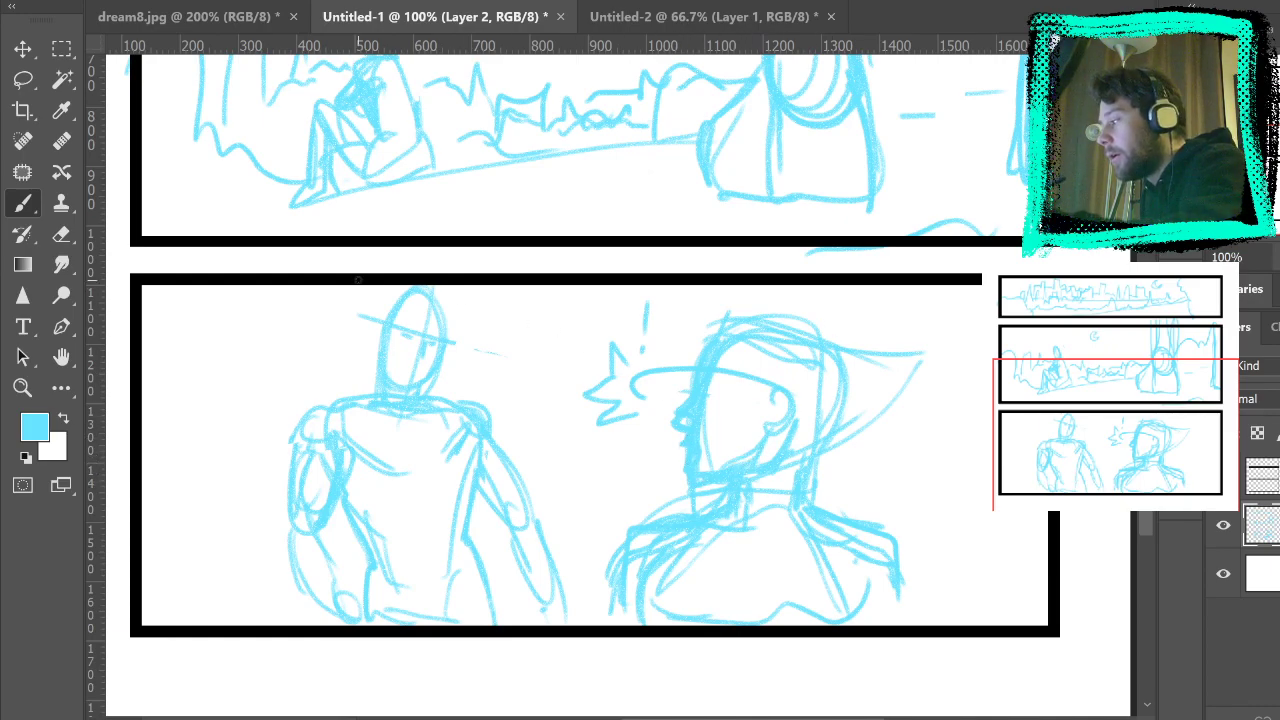
pyautogui.click(62, 389)
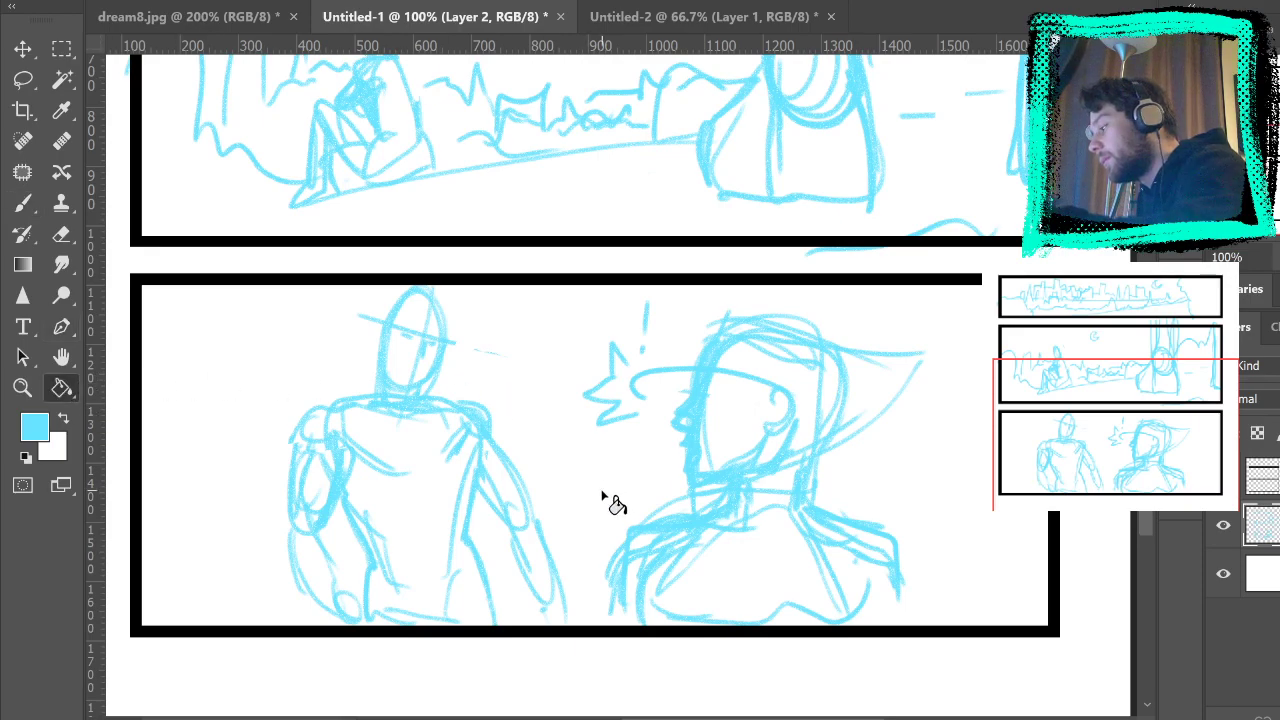
pyautogui.press('e')
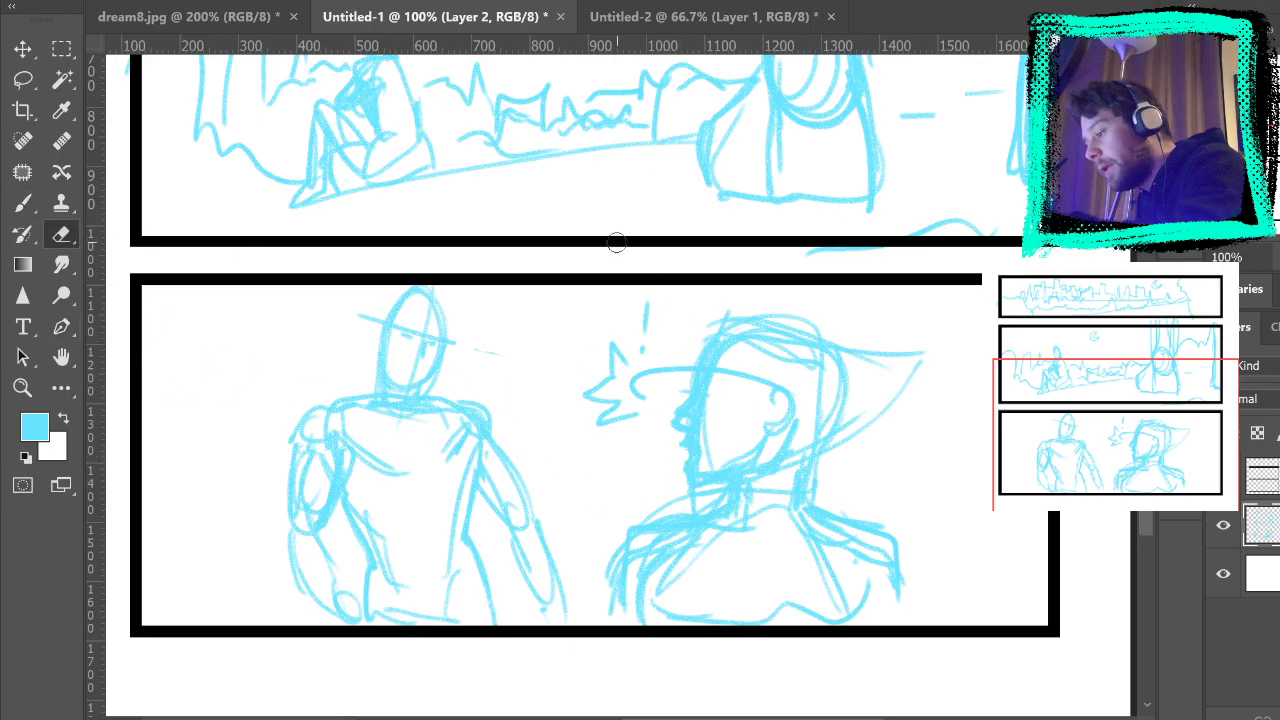
pyautogui.press('b')
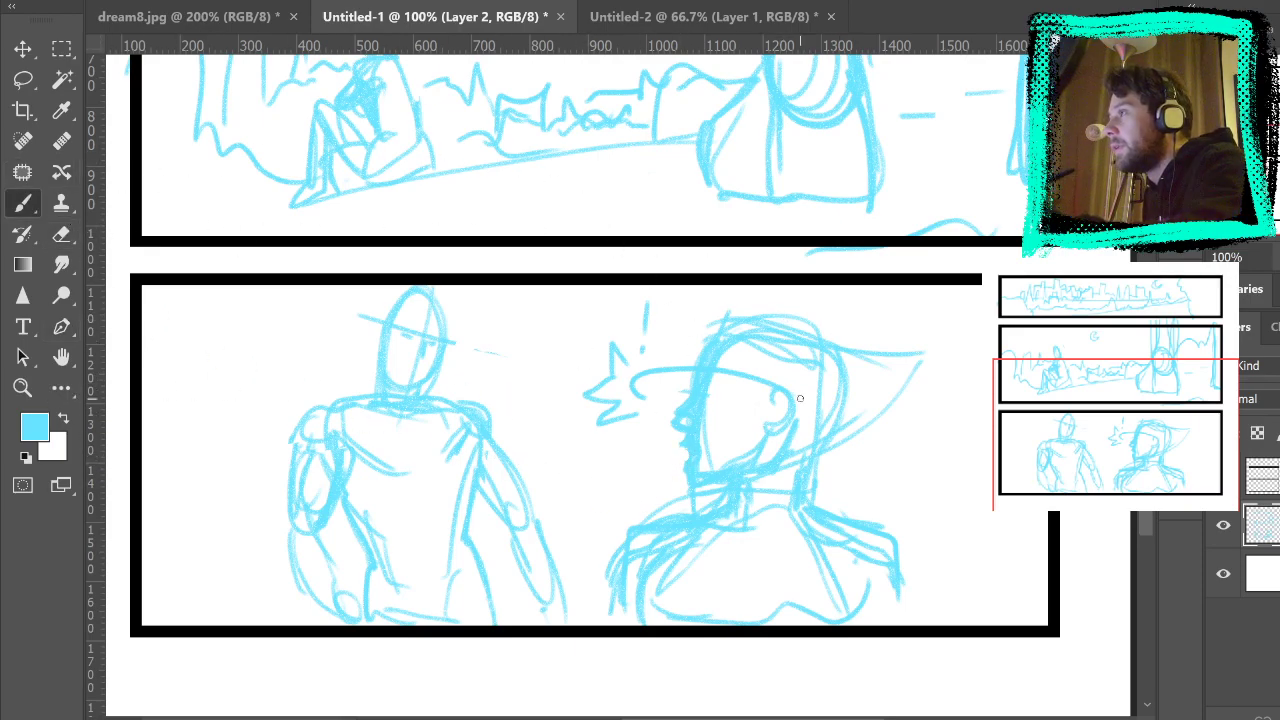
# Step: Draw a jagged contour inside the profile character's face, between the front of the face and the ear, redoing the first attempt
pyautogui.moveTo(757, 419); pyautogui.dragTo(717, 469)
pyautogui.hotkey('ctrl', 'z')
pyautogui.moveTo(743, 416)
pyautogui.mouseDown()
pyautogui.moveTo(695, 477)
pyautogui.moveTo(742, 415)
pyautogui.moveTo(750, 382)
pyautogui.moveTo(699, 383)
pyautogui.moveTo(723, 350)
pyautogui.mouseUp()
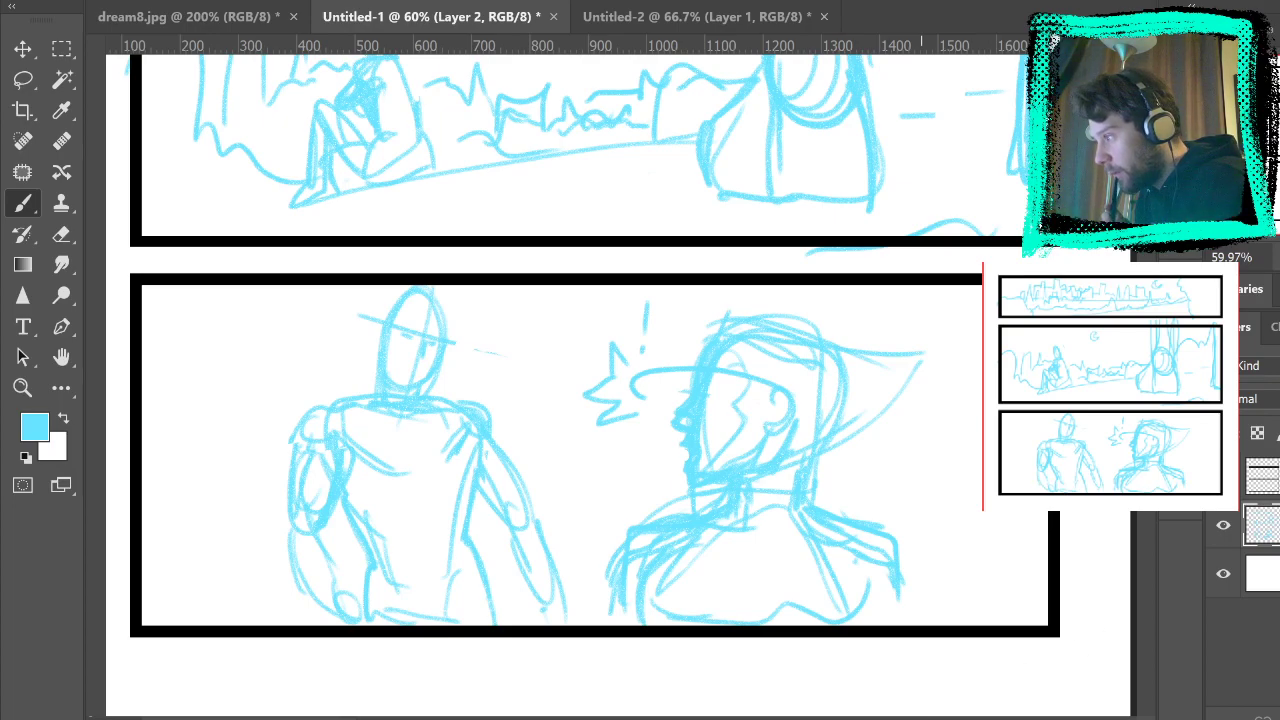
# Step: Compare the page with the rough thumbnail layout in Untitled-2 and the finished artwork in dream8.jpg
pyautogui.click(690, 17)
pyautogui.click(487, 20)
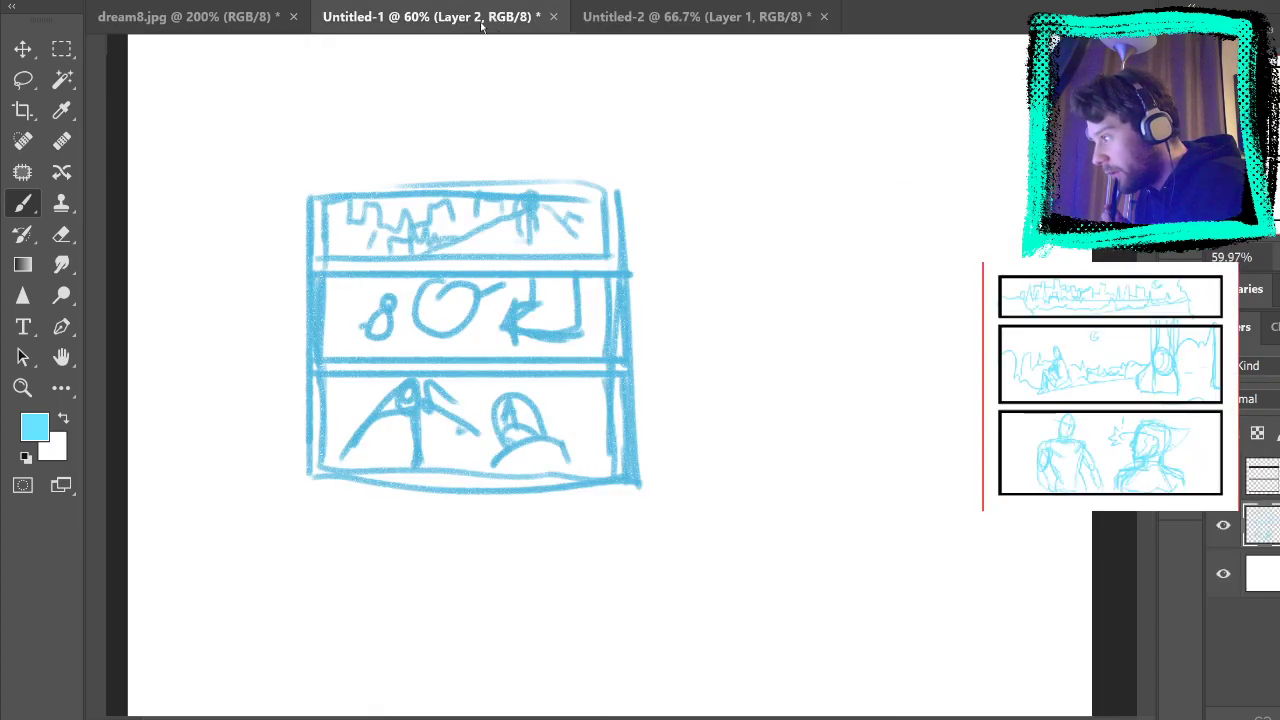
pyautogui.click(165, 17)
pyautogui.click(467, 17)
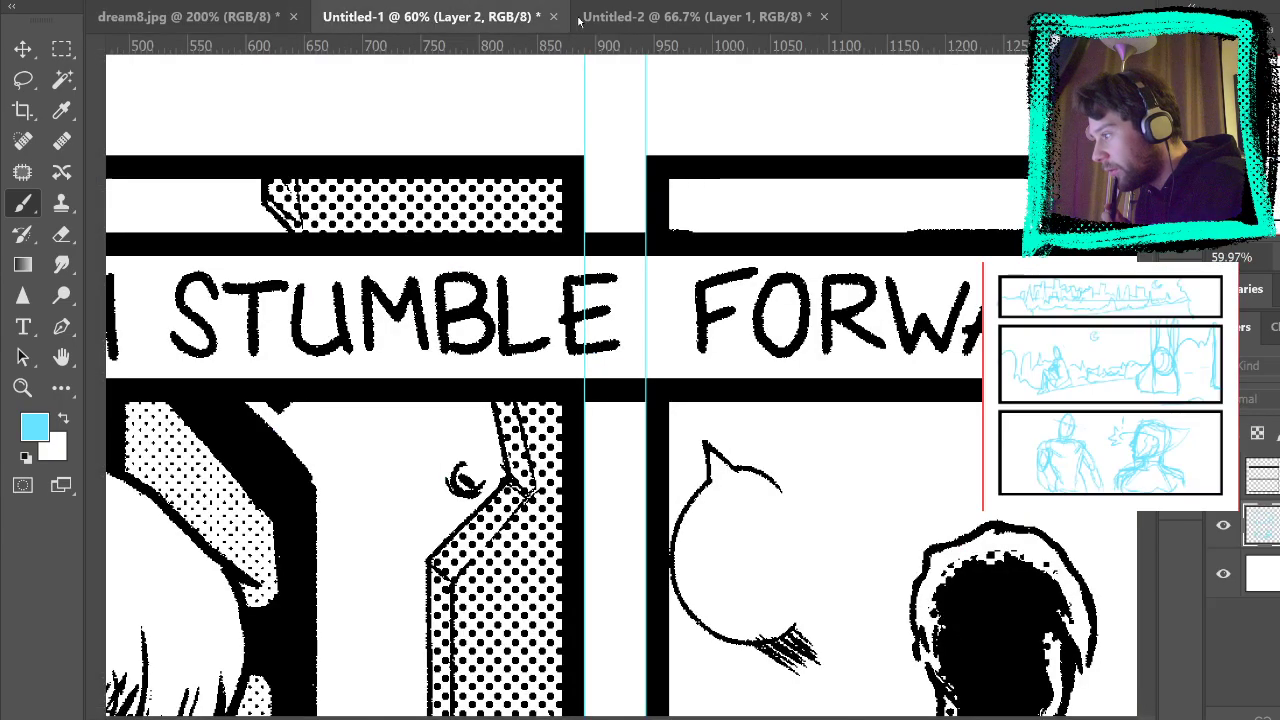
pyautogui.click(608, 17)
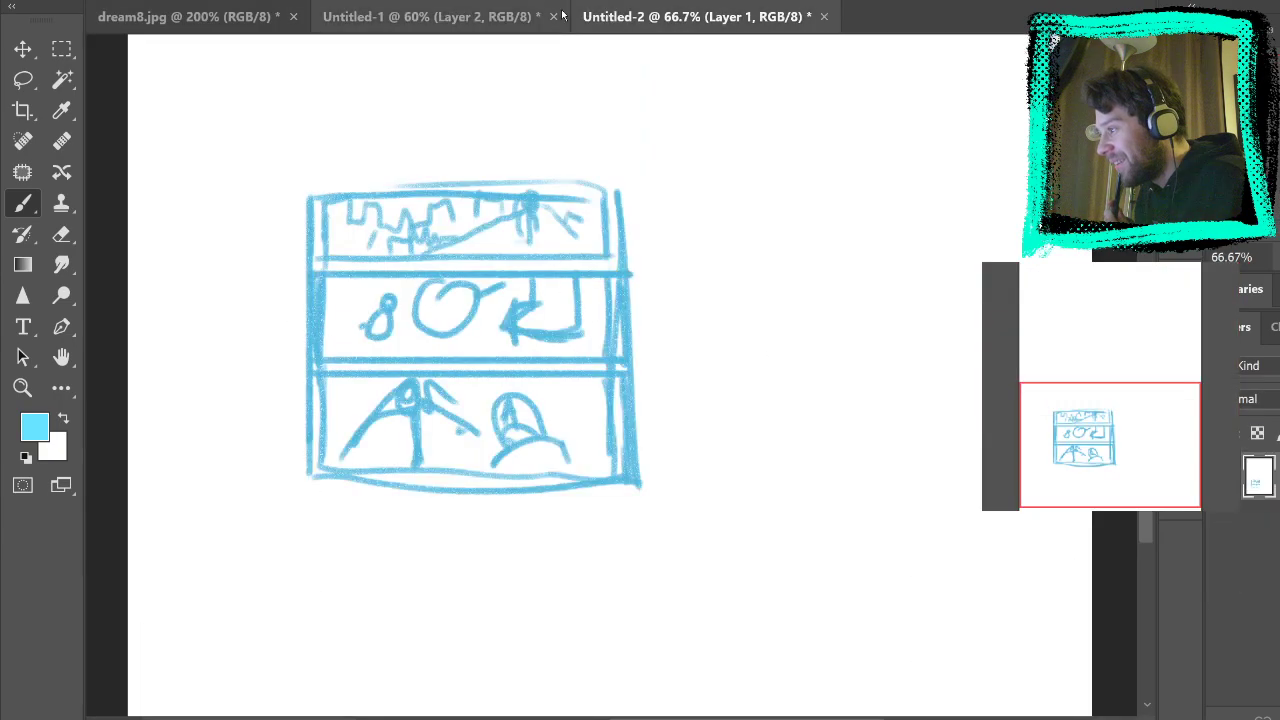
pyautogui.click(447, 18)
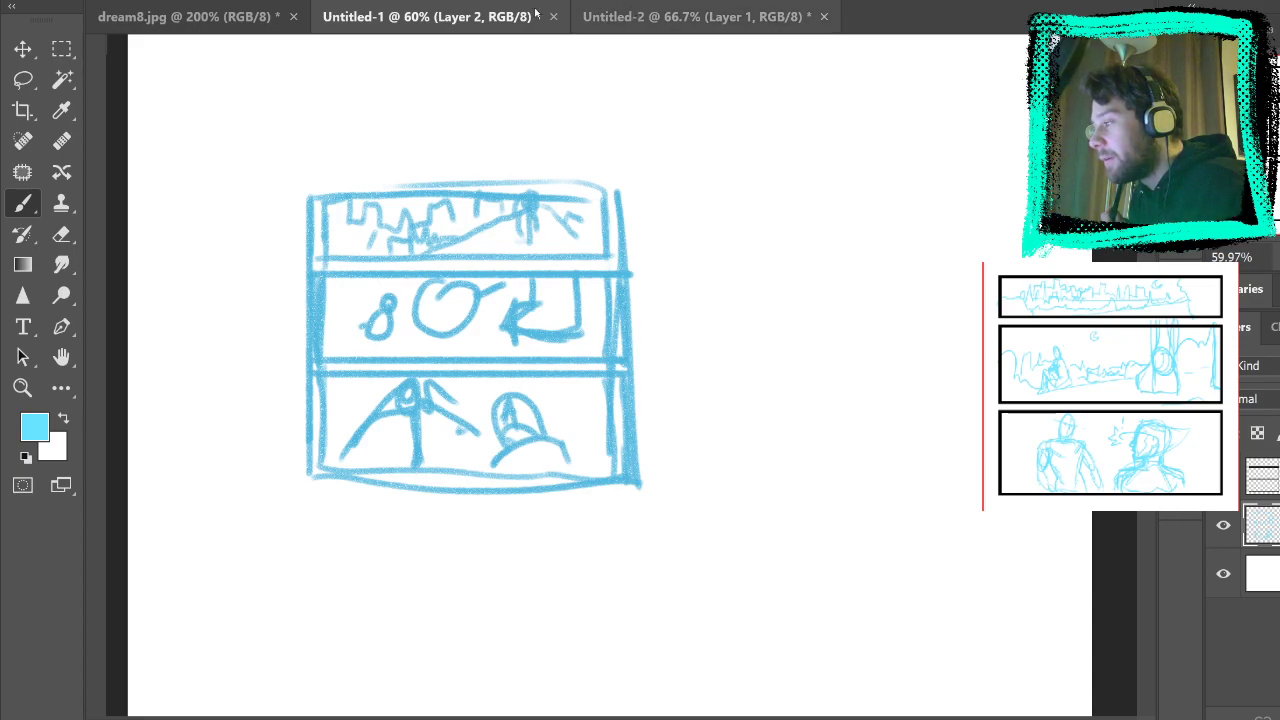
pyautogui.click(621, 18)
pyautogui.click(538, 17)
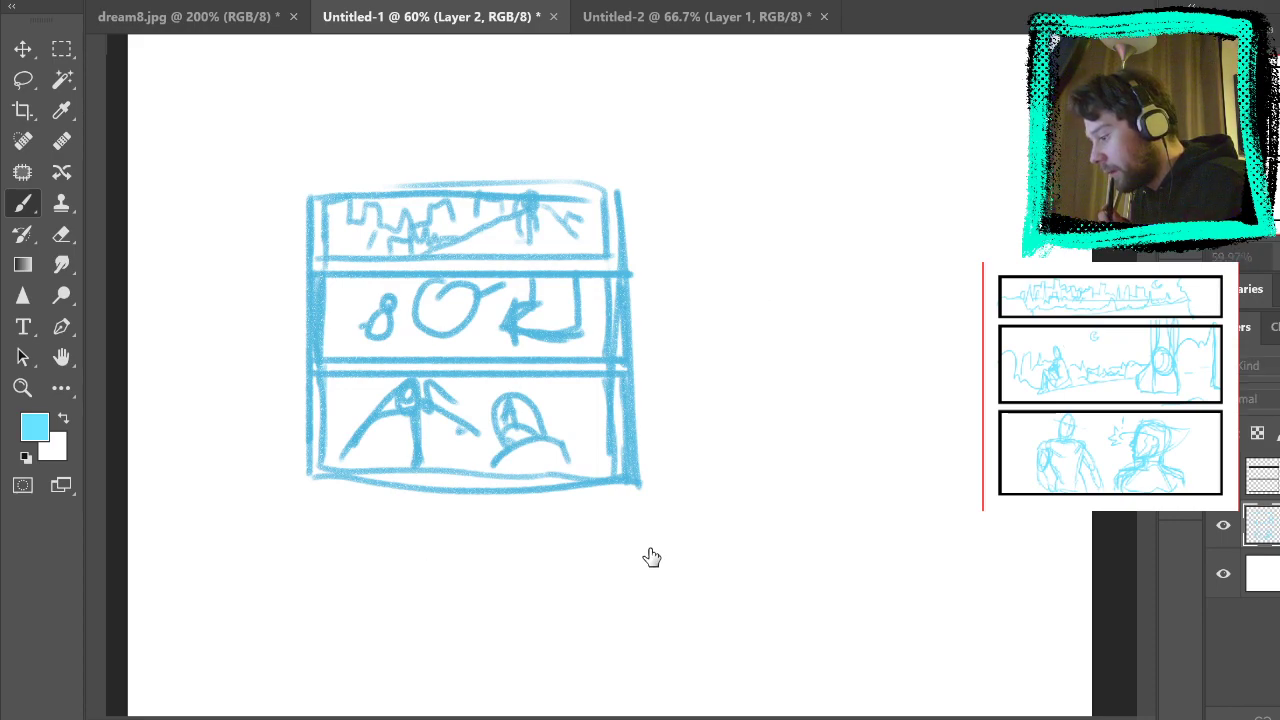
# Step: Hide the rulers and save the comic page as dream10.psd
pyautogui.hotkey('ctrl', 'r')
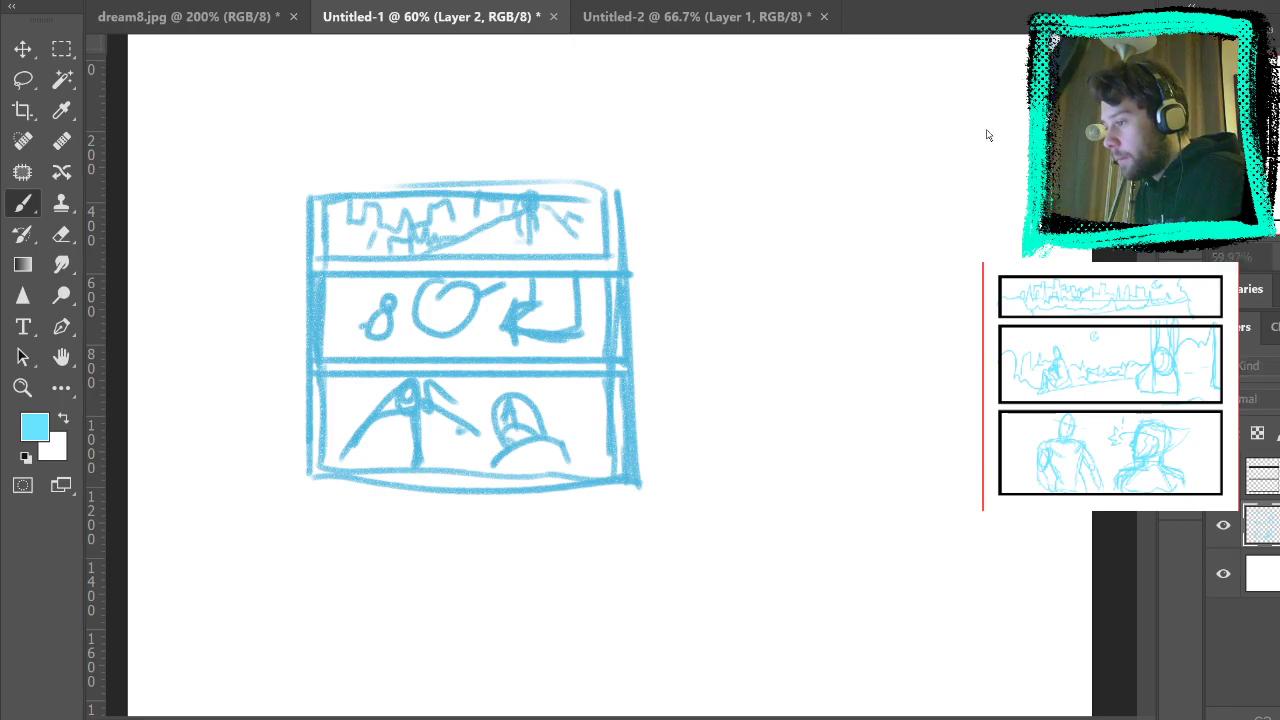
pyautogui.press('Return')
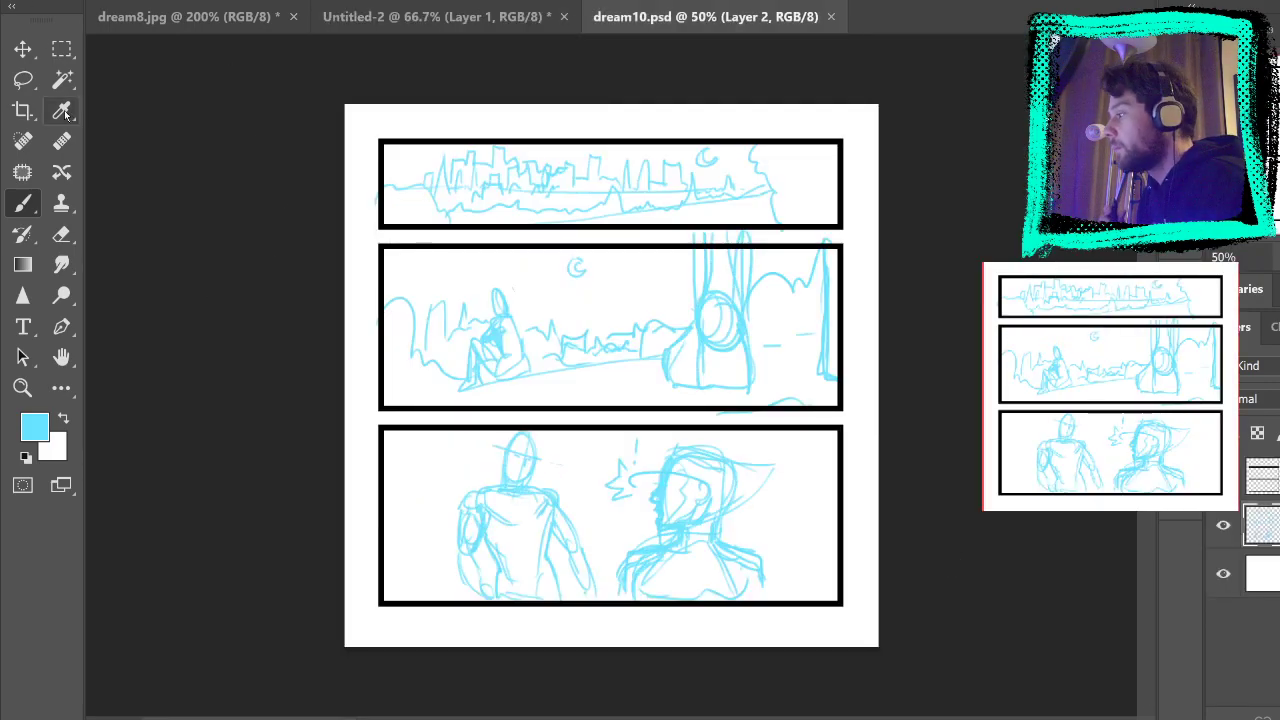
# Step: Lasso the standing figure in the bottom panel, nudge it slightly toward the profile character and deselect
pyautogui.click(23, 79)
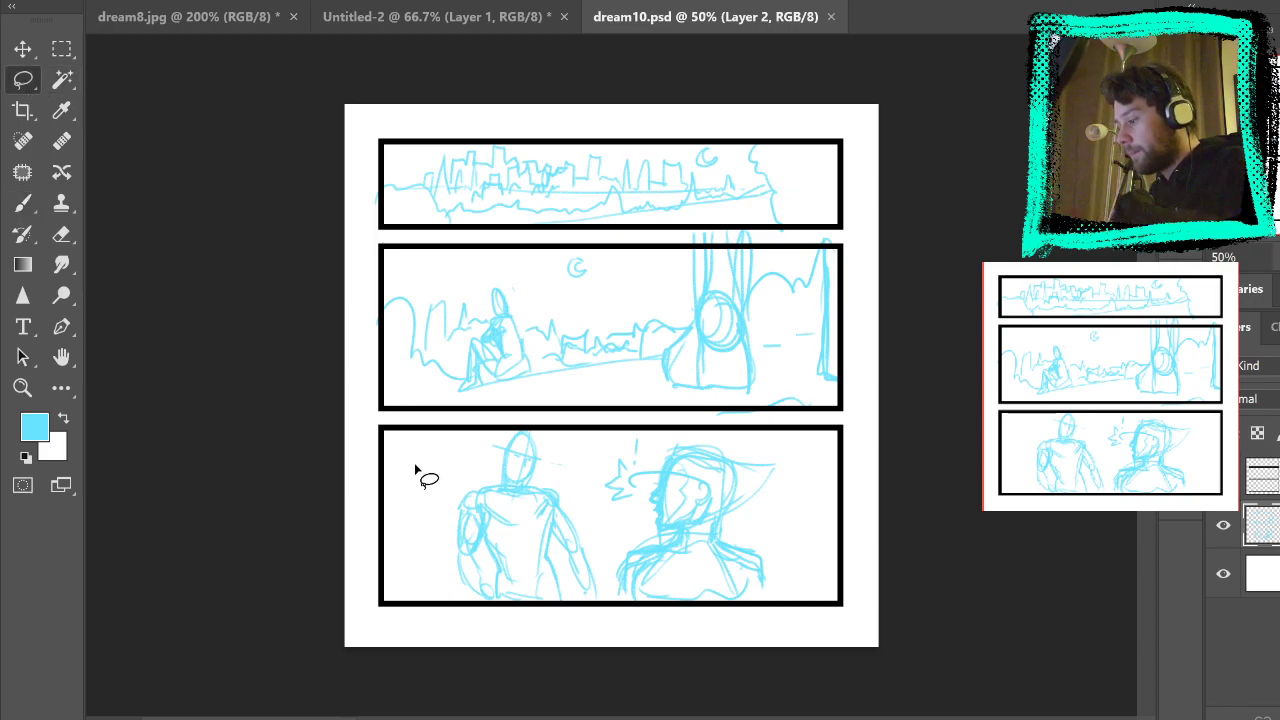
pyautogui.moveTo(560, 440)
pyautogui.mouseDown()
pyautogui.moveTo(601, 628)
pyautogui.moveTo(422, 610)
pyautogui.moveTo(548, 400)
pyautogui.mouseUp()
pyautogui.click(23, 48)
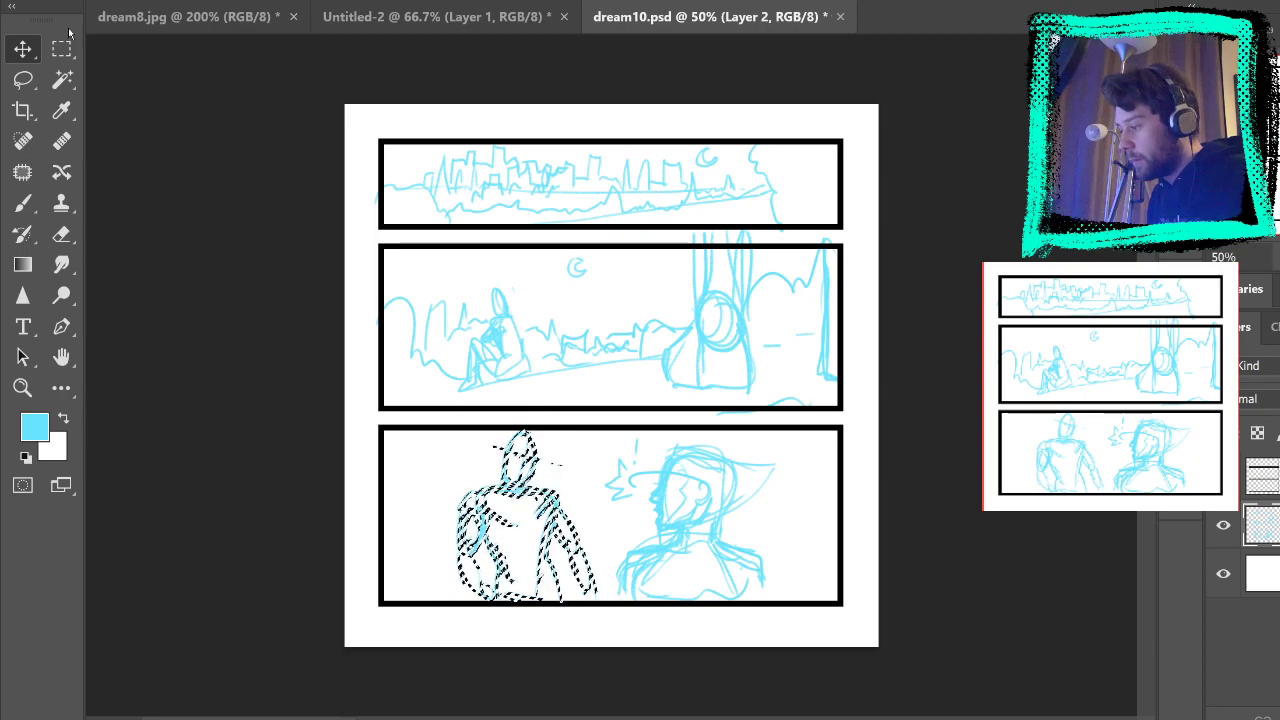
pyautogui.press('Right')
pyautogui.press('Right')
pyautogui.press('Right')
pyautogui.press('Right')
pyautogui.press('Right')
pyautogui.press('Right')
pyautogui.press('Right')
pyautogui.press('Right')
pyautogui.press('Right')
pyautogui.press('Right')
pyautogui.press('Right')
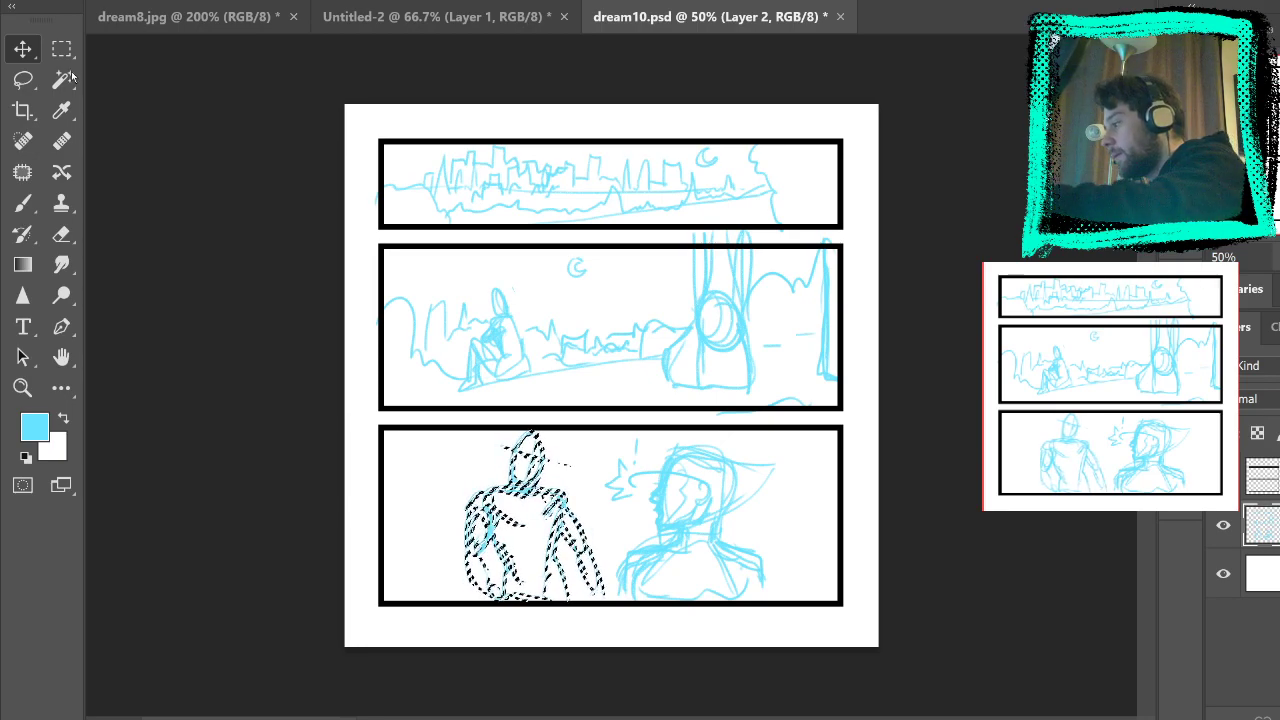
pyautogui.click(64, 52)
pyautogui.click(140, 104)
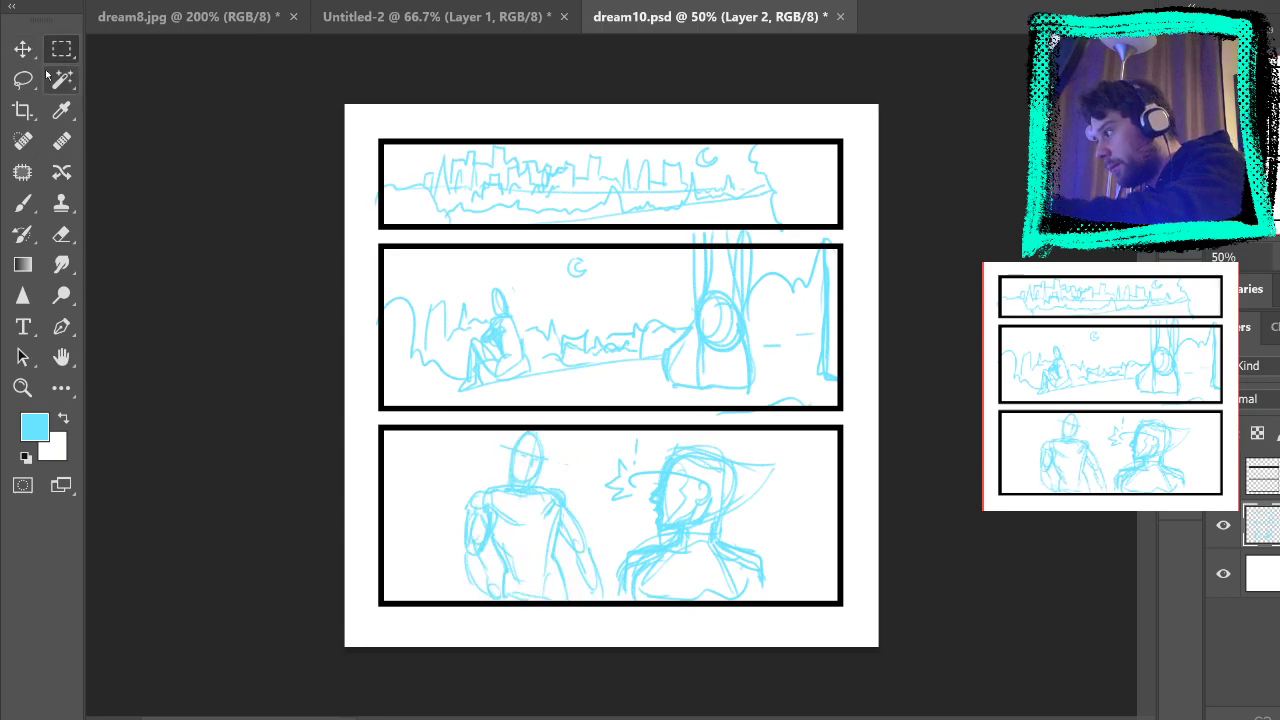
# Step: Lasso the profile character with its burst marks, nudge the group closer to the standing figure and deselect
pyautogui.press('l')
pyautogui.moveTo(644, 414)
pyautogui.mouseDown()
pyautogui.moveTo(598, 440)
pyautogui.moveTo(614, 600)
pyautogui.moveTo(791, 451)
pyautogui.moveTo(700, 388)
pyautogui.mouseUp()
pyautogui.click(22, 48)
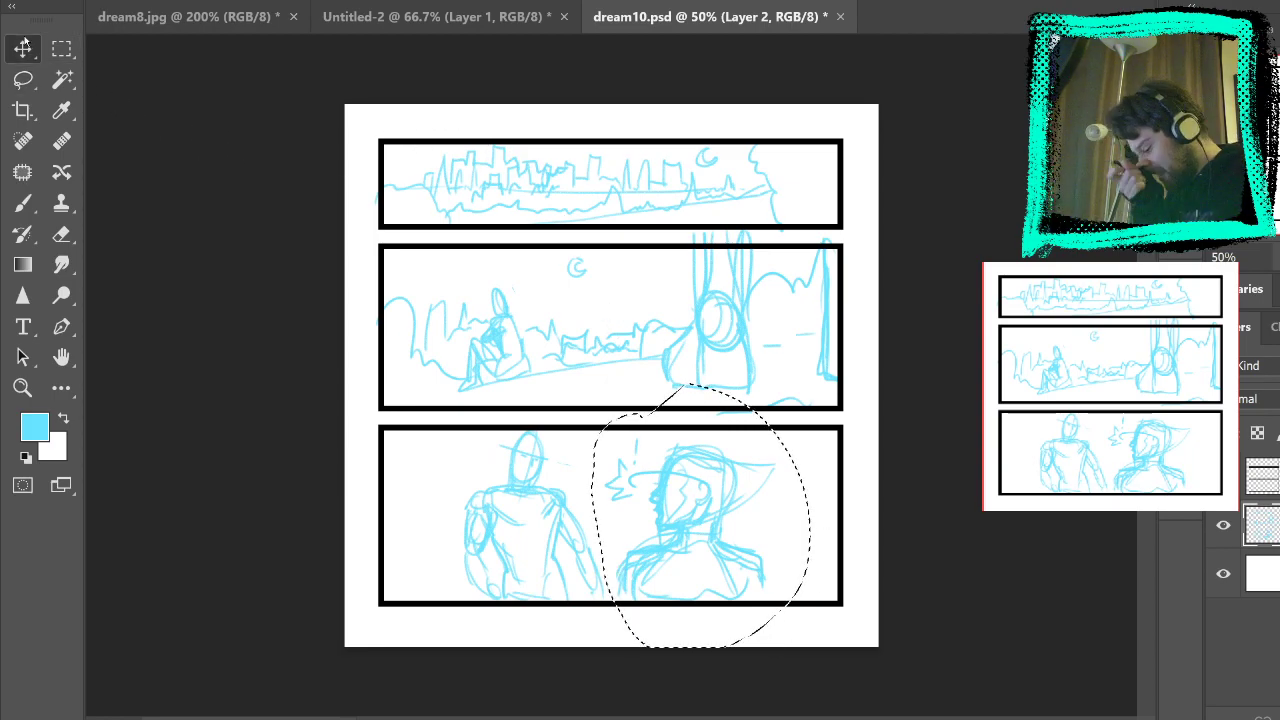
pyautogui.press('Right')
pyautogui.press('Left')
pyautogui.press('Left')
pyautogui.press('Left')
pyautogui.press('Left')
pyautogui.press('Left')
pyautogui.press('Left')
pyautogui.press('Left')
pyautogui.press('Left')
pyautogui.press('Left')
pyautogui.press('Left')
pyautogui.press('Left')
pyautogui.press('Left')
pyautogui.press('Left')
pyautogui.press('Left')
pyautogui.press('Left')
pyautogui.press('Left')
pyautogui.press('Left')
pyautogui.press('Left')
pyautogui.press('Left')
pyautogui.press('Left')
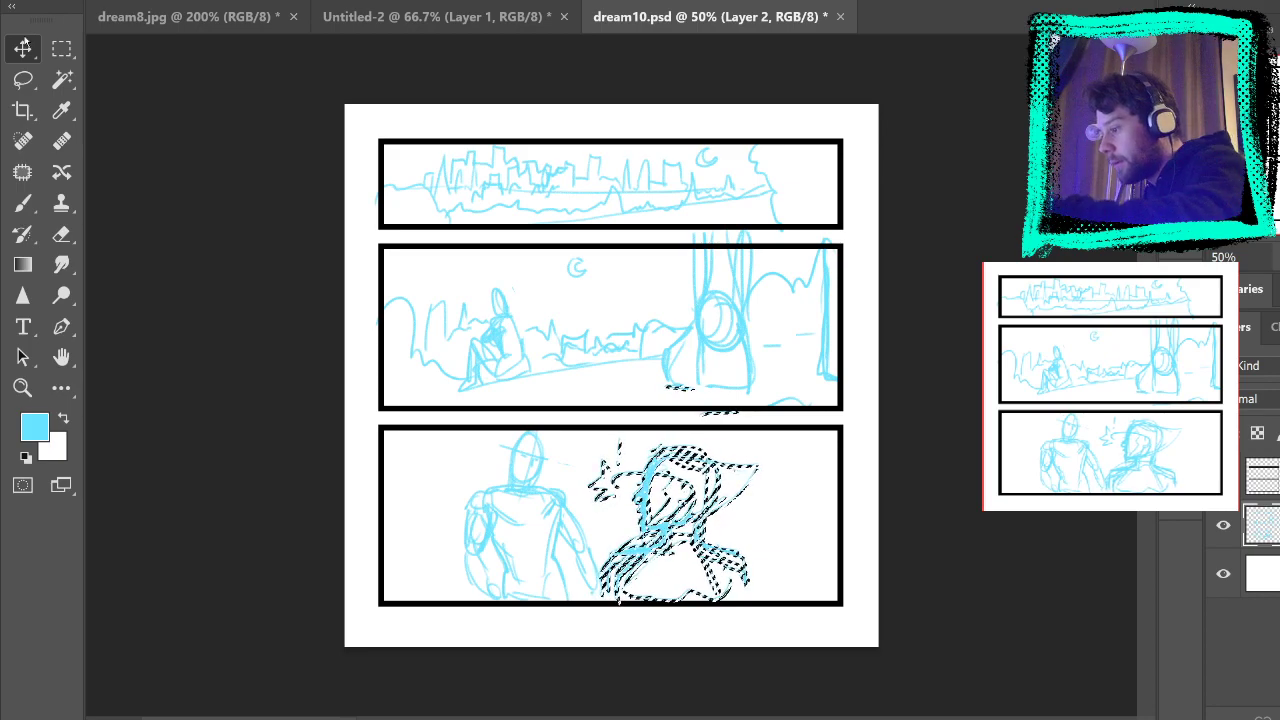
pyautogui.click(389, 162)
pyautogui.click(61, 48)
pyautogui.click(98, 70)
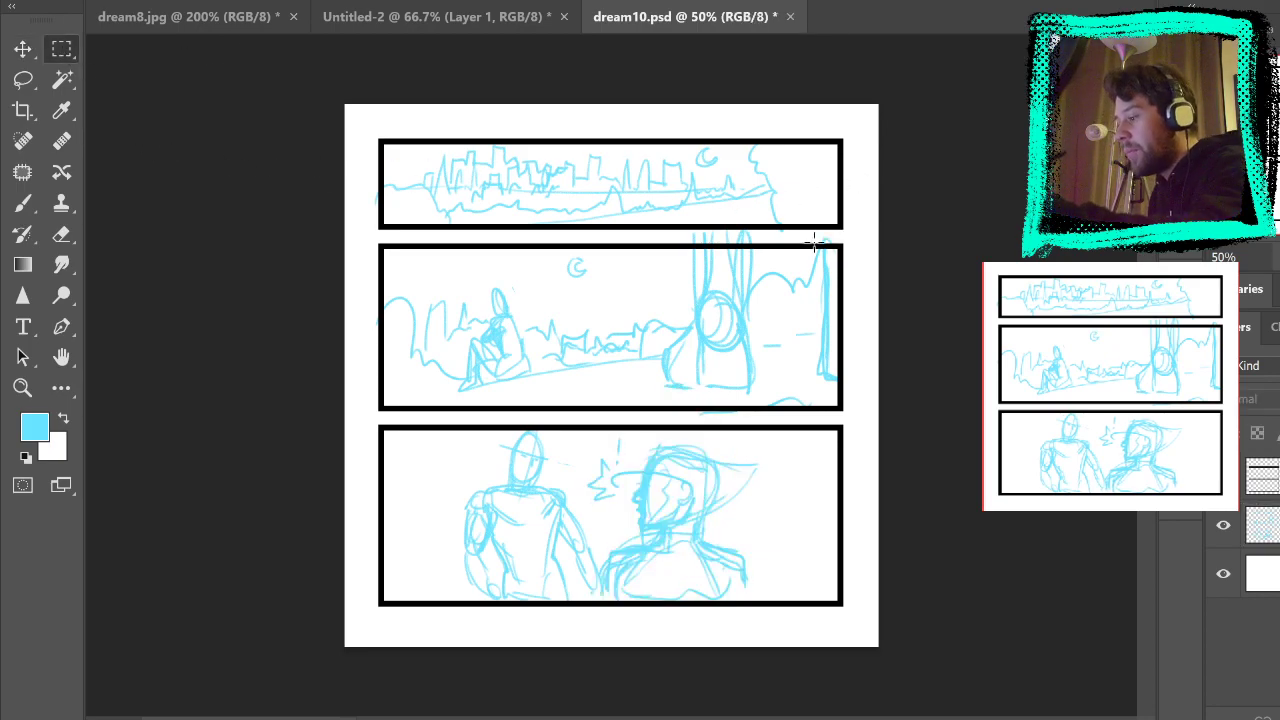
# Step: Activate the Brush tool and make Layer 2 the active layer again
pyautogui.click(22, 203)
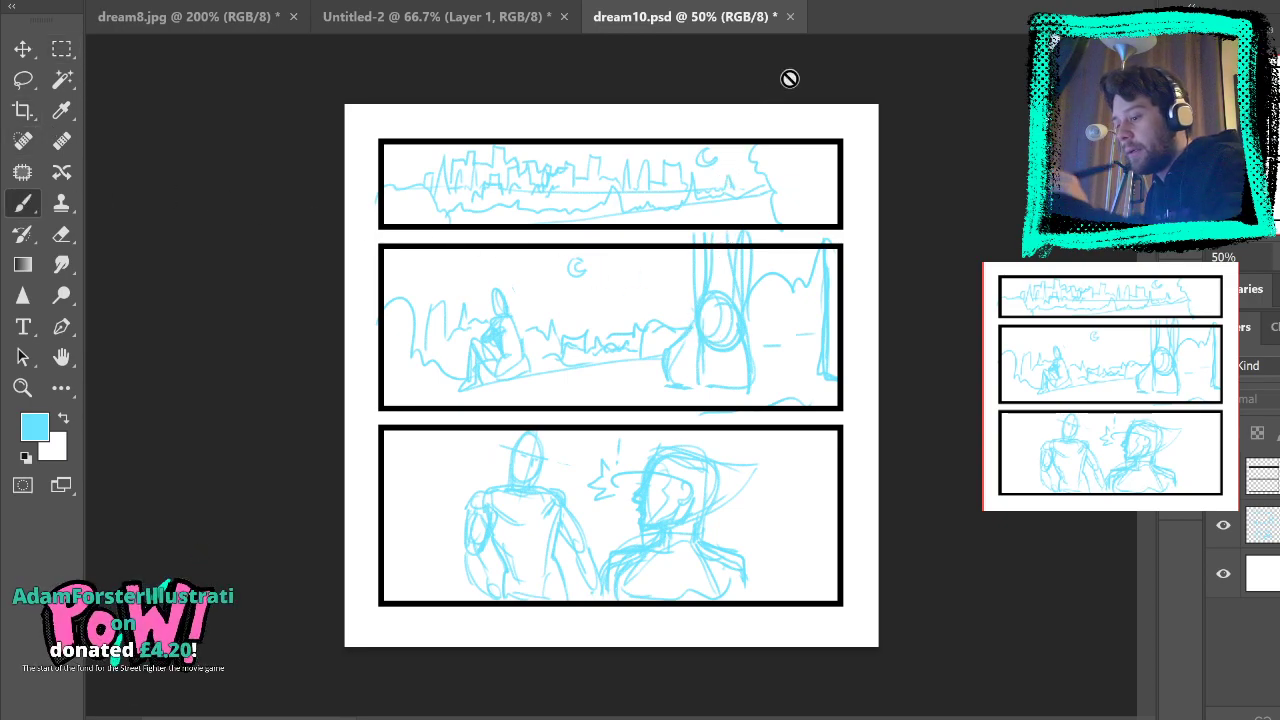
pyautogui.click(1262, 526)
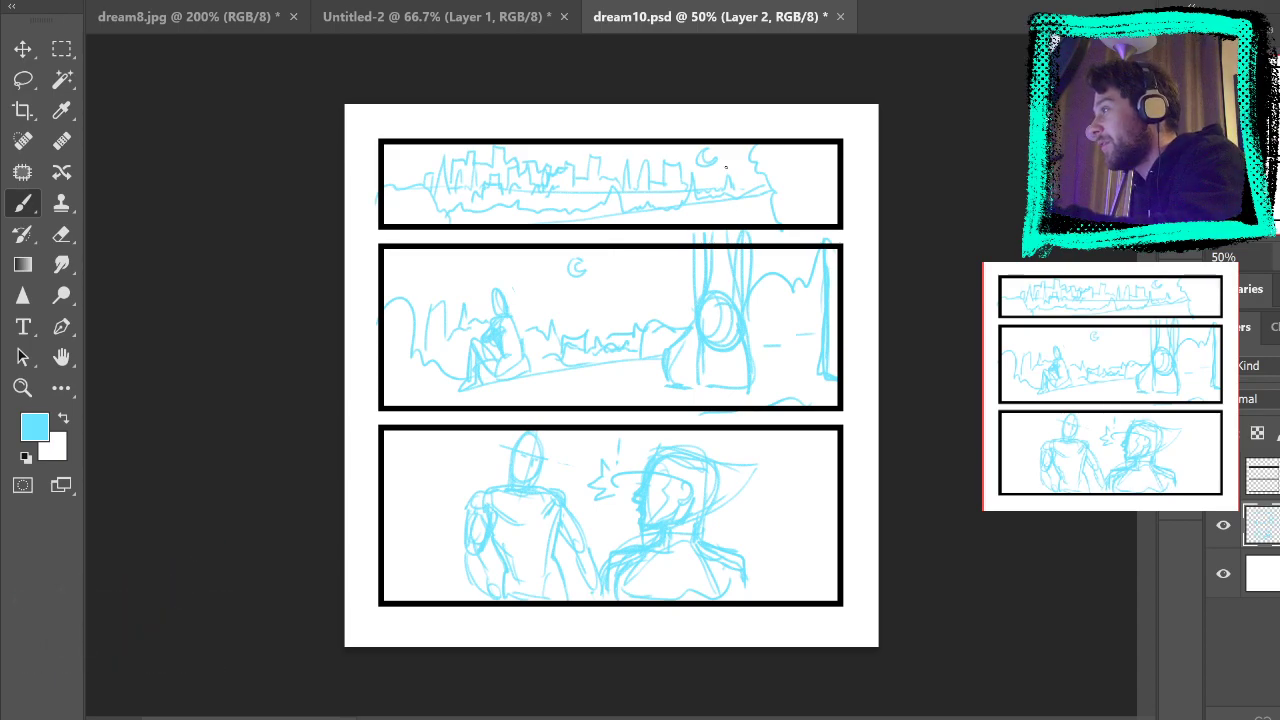
# Step: Draw two near-vertical composition lines through all three panels, one over each side's characters, and undo both
pyautogui.moveTo(731, 145); pyautogui.dragTo(716, 640)
pyautogui.moveTo(491, 128); pyautogui.dragTo(466, 606)
pyautogui.hotkey('ctrl', 'z')
pyautogui.hotkey('ctrl', 'z')
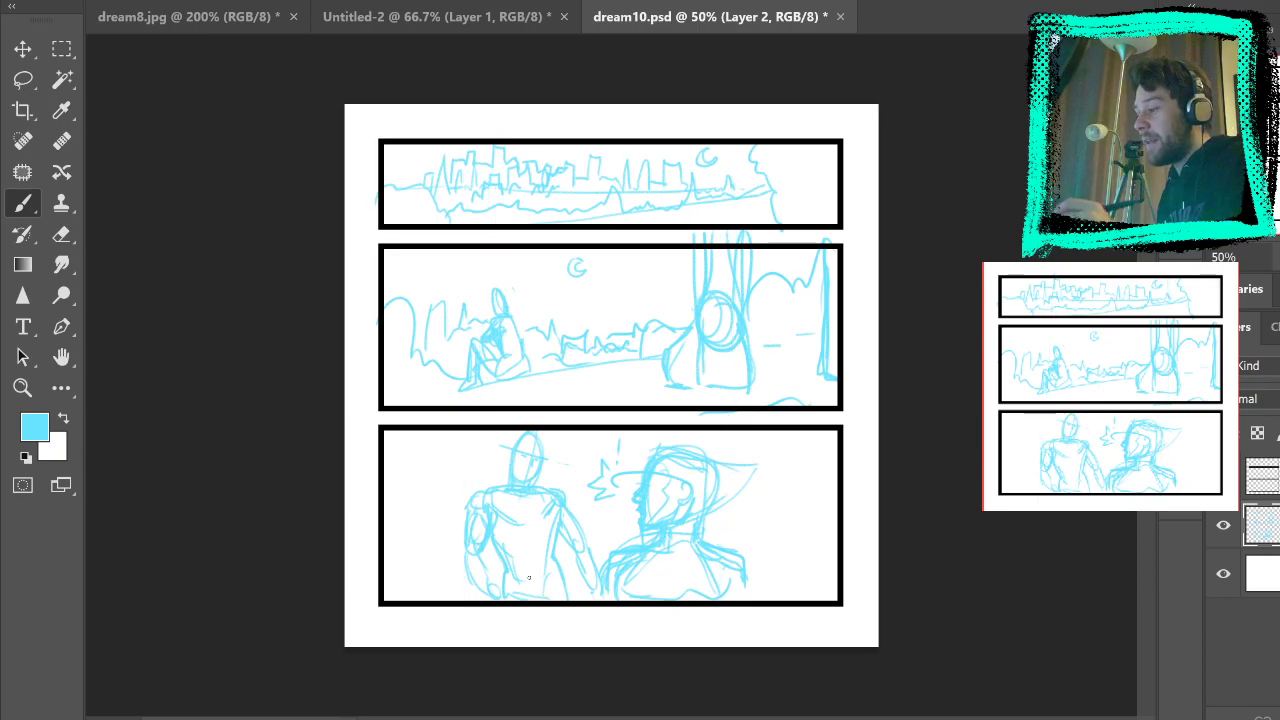
# Step: Draw two diagonal composition lines spreading from the bottom panel's characters up past the top panel, and undo both
pyautogui.moveTo(648, 604); pyautogui.dragTo(773, 120)
pyautogui.moveTo(540, 598); pyautogui.dragTo(420, 120)
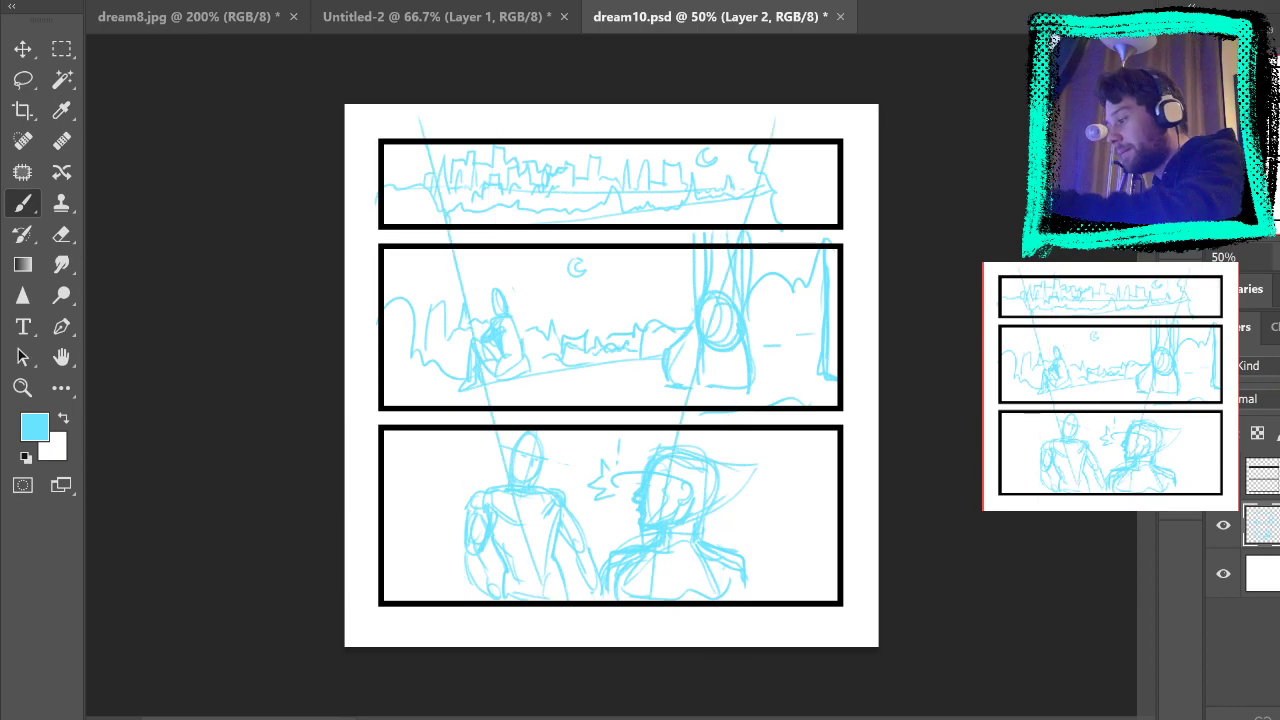
pyautogui.hotkey('ctrl', 'z')
pyautogui.hotkey('ctrl', 'z')
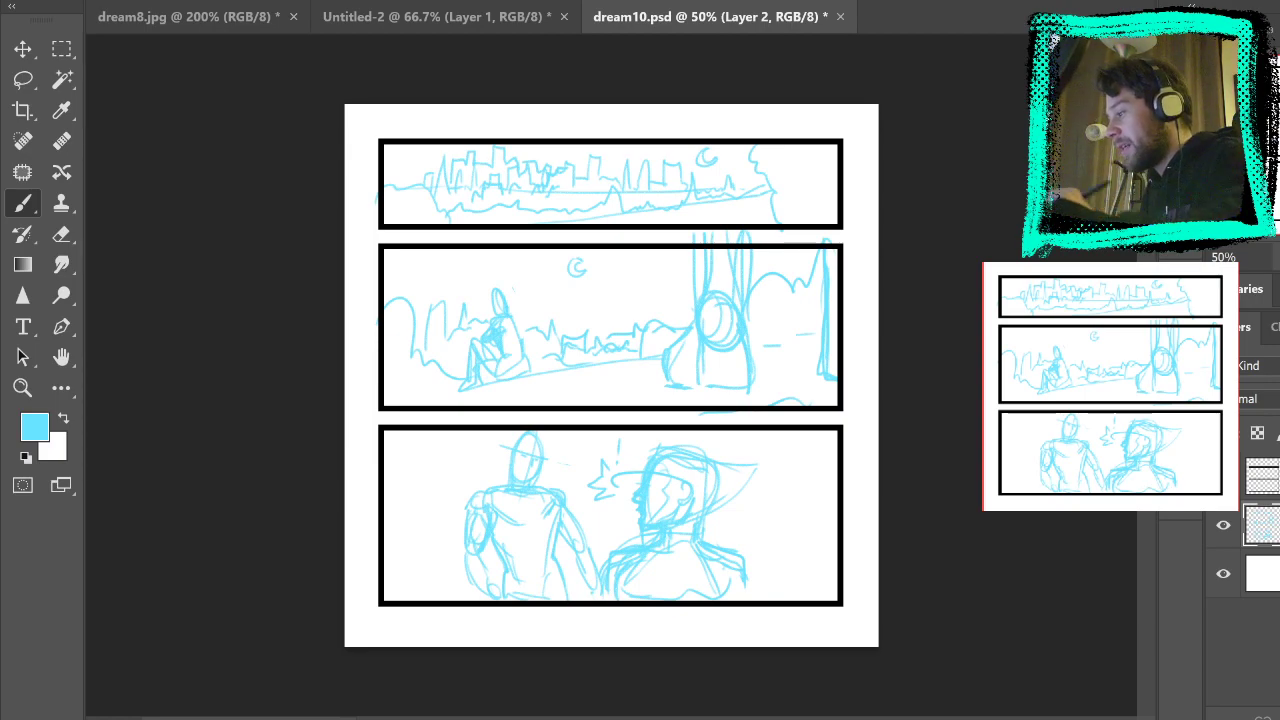
# Step: Circle the focal areas of the three panels, from the skyline to the seated and standing figures, and undo the marks
pyautogui.moveTo(475, 212)
pyautogui.mouseDown()
pyautogui.moveTo(674, 430)
pyautogui.moveTo(767, 158)
pyautogui.mouseUp()
pyautogui.hotkey('ctrl', 'z')
pyautogui.moveTo(445, 150); pyautogui.dragTo(432, 165)
pyautogui.moveTo(478, 275); pyautogui.dragTo(502, 285)
pyautogui.moveTo(532, 434); pyautogui.dragTo(554, 432)
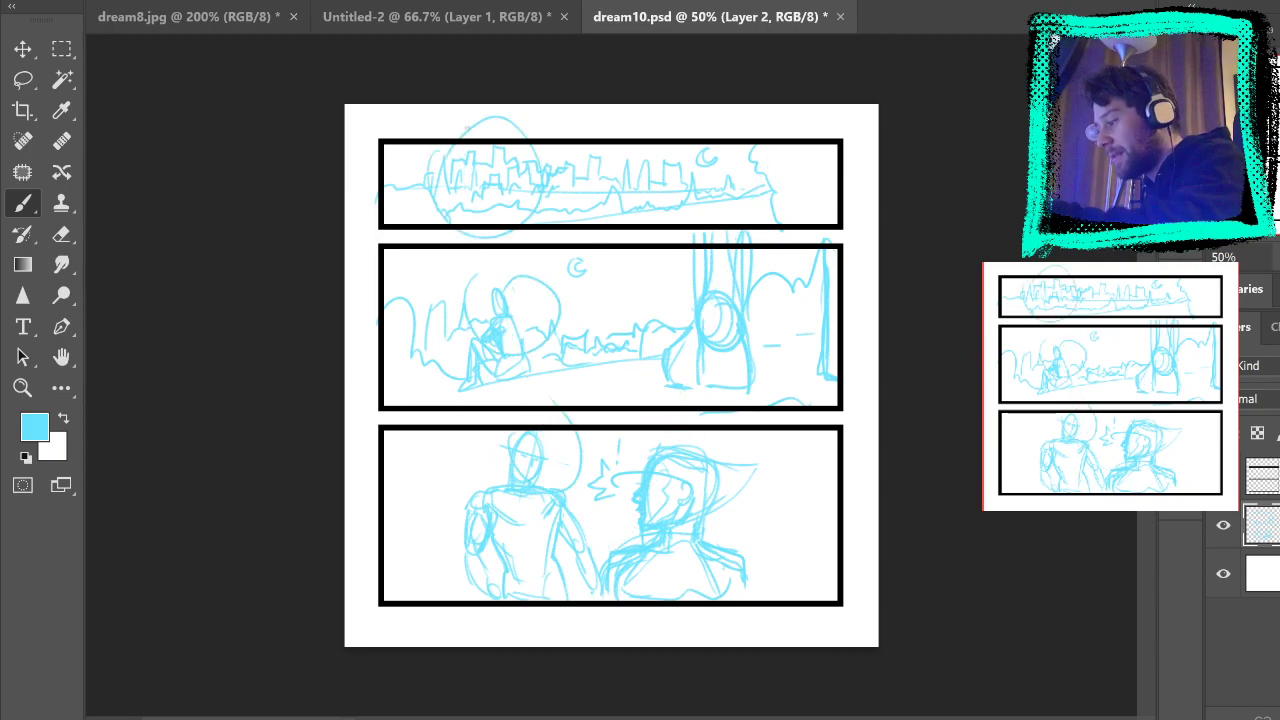
pyautogui.hotkey('ctrl', 'z')
pyautogui.hotkey('ctrl', 'z')
pyautogui.hotkey('ctrl', 'z')
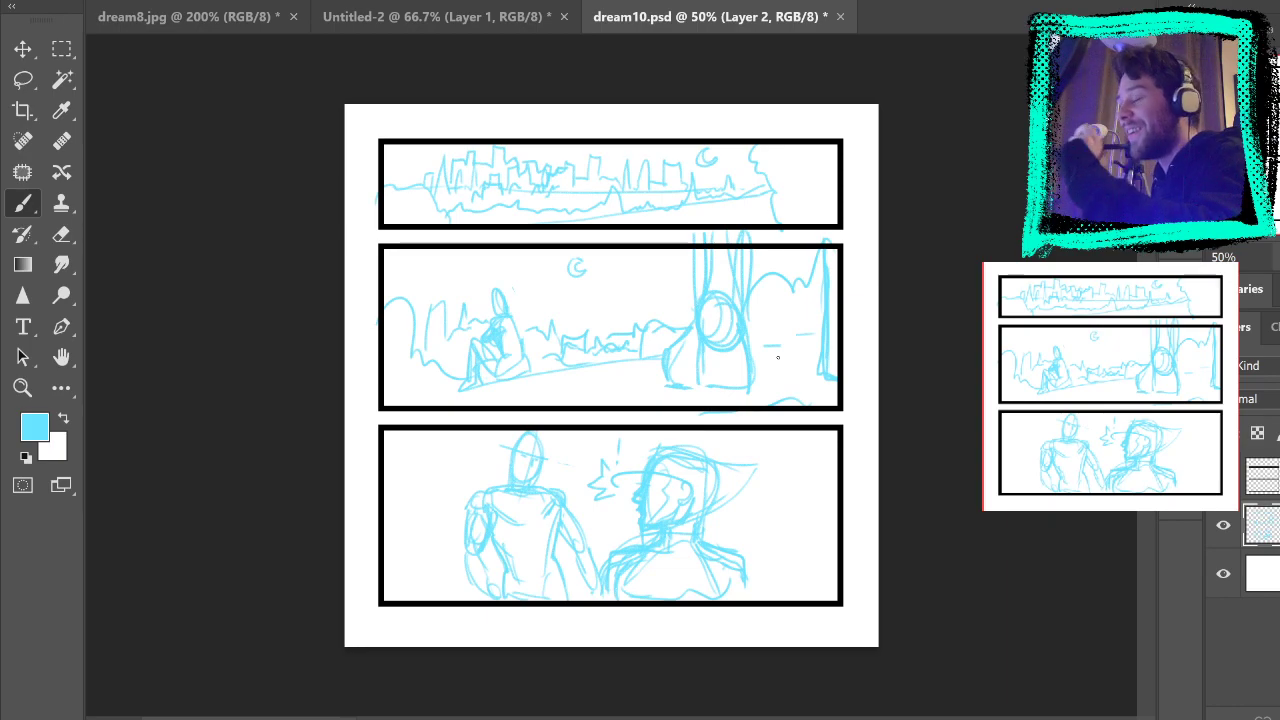
# Step: Zoom in on the top panel and create a new empty layer above the blue sketch layer
pyautogui.click(22, 387)
pyautogui.click(757, 187)
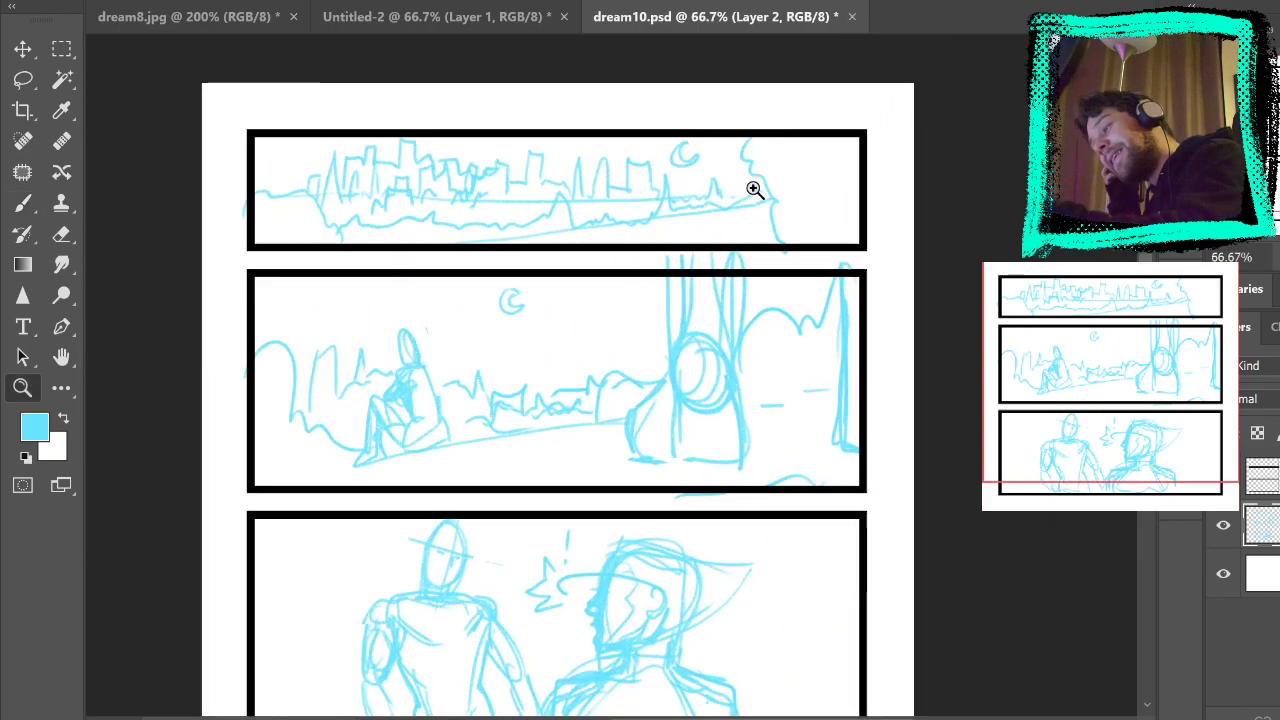
pyautogui.click(757, 187)
pyautogui.moveTo(754, 223); pyautogui.dragTo(923, 402)
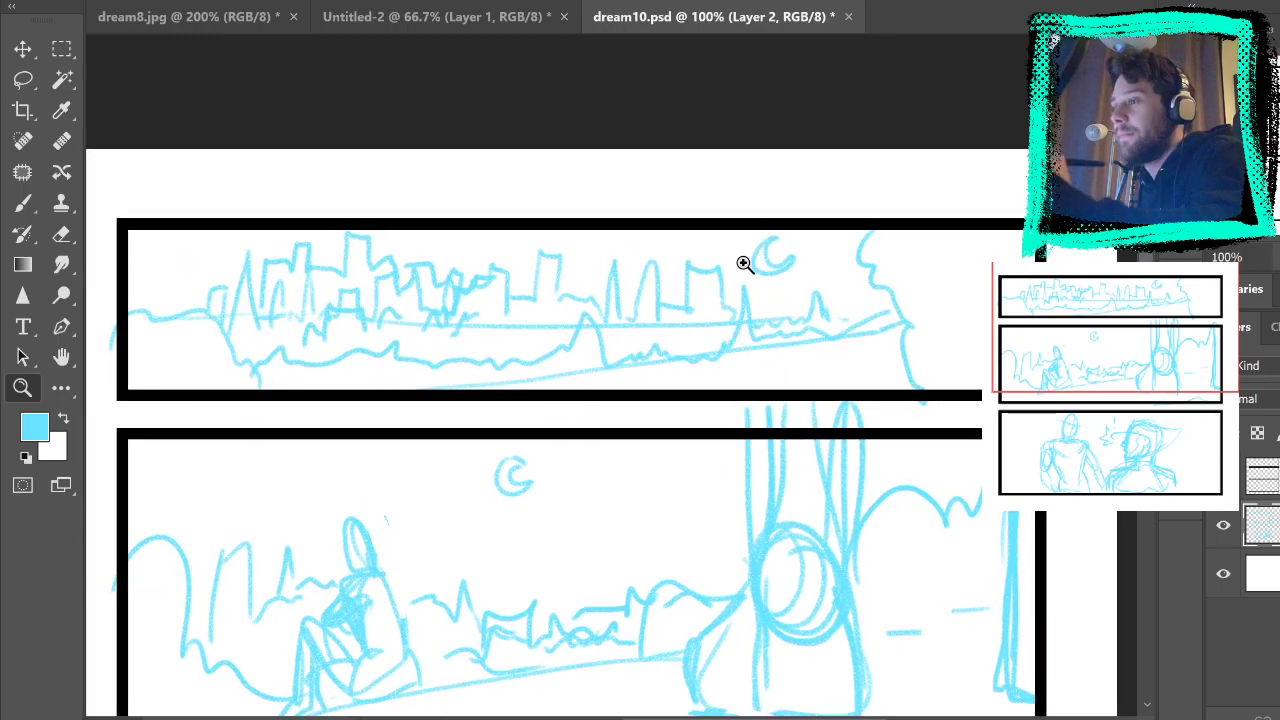
pyautogui.hotkey('ctrl', 'shift', 'alt', 'n')
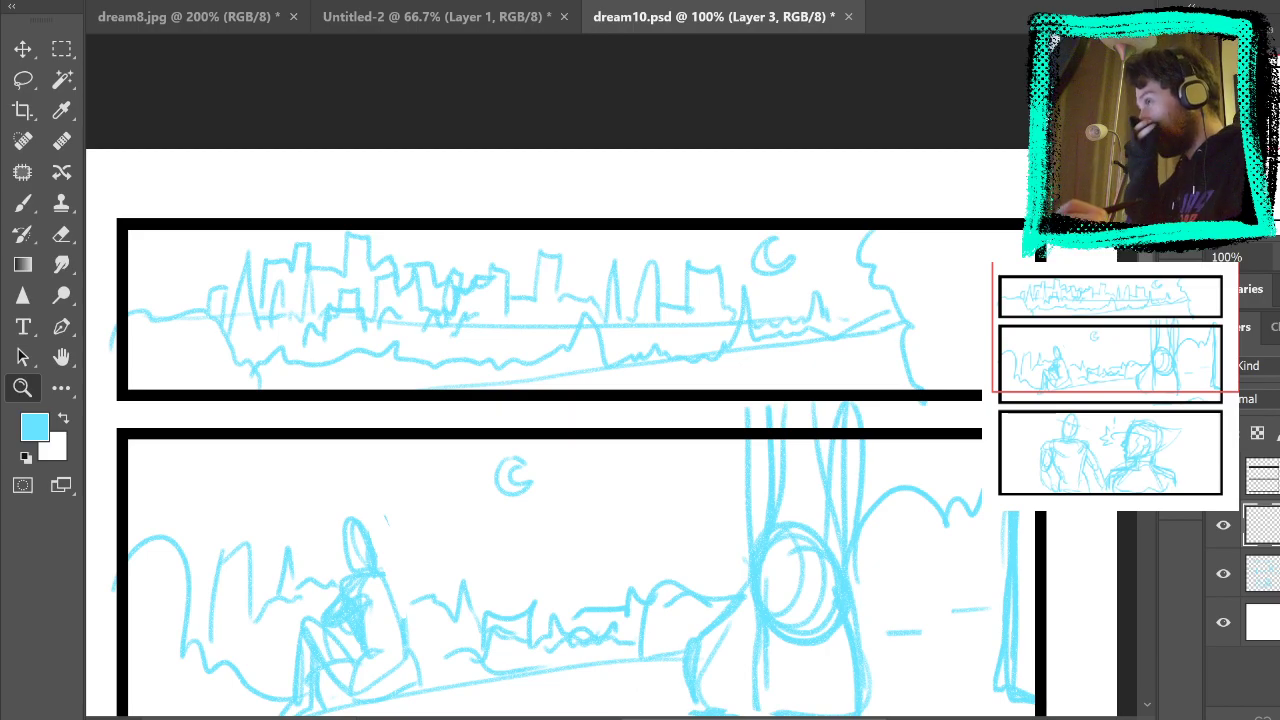
# Step: Lower the opacity of the blue sketch layer so its lines fade to a pale blue
pyautogui.click(22, 210)
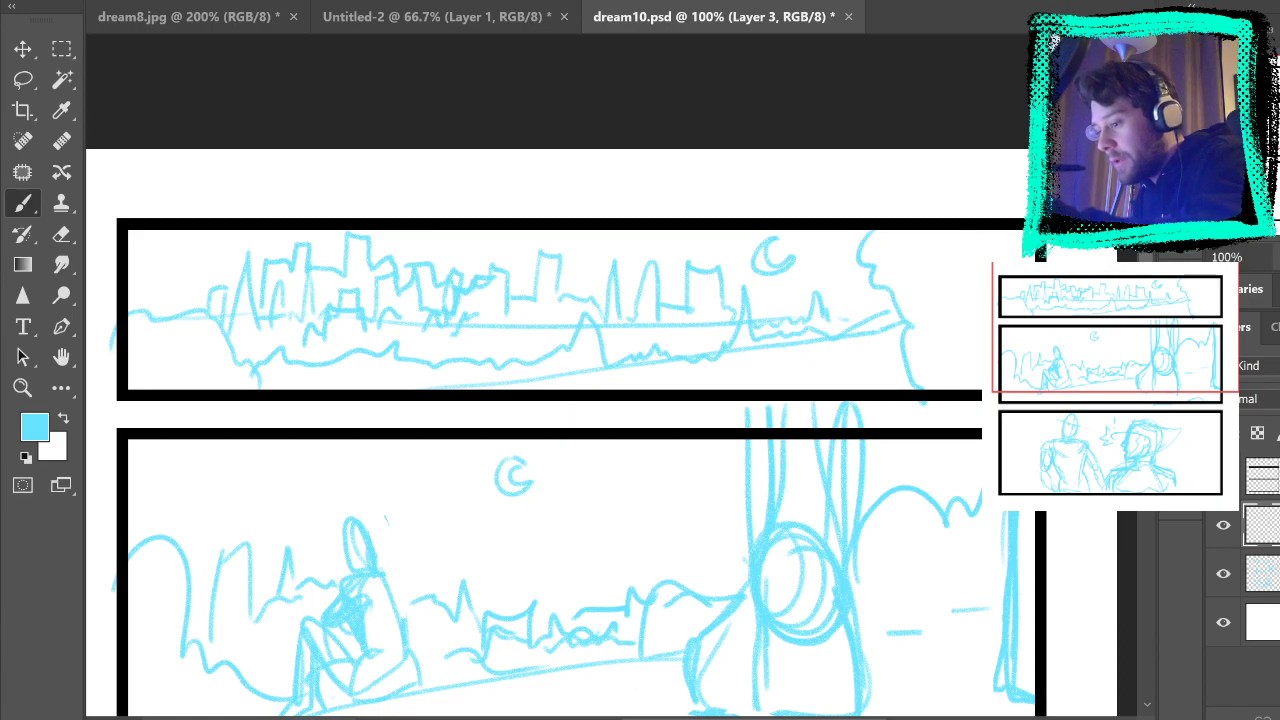
pyautogui.click(1263, 574)
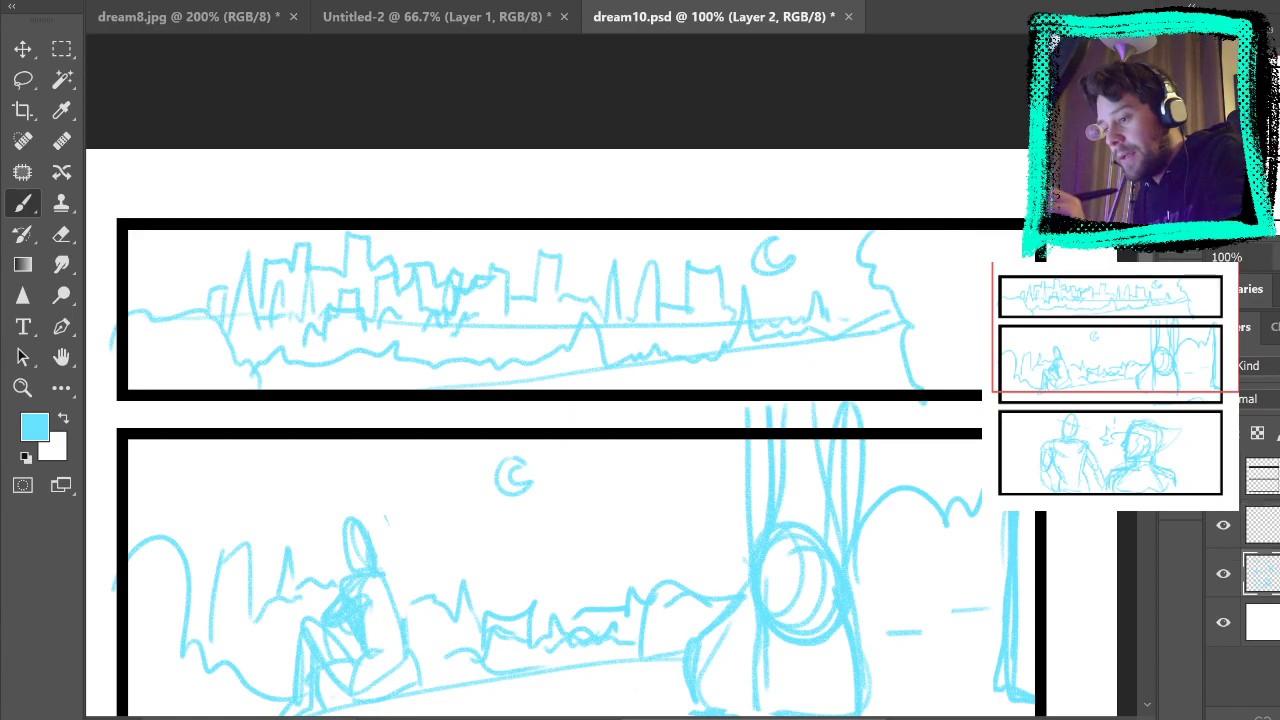
pyautogui.moveTo(1279, 399); pyautogui.dragTo(1265, 399)
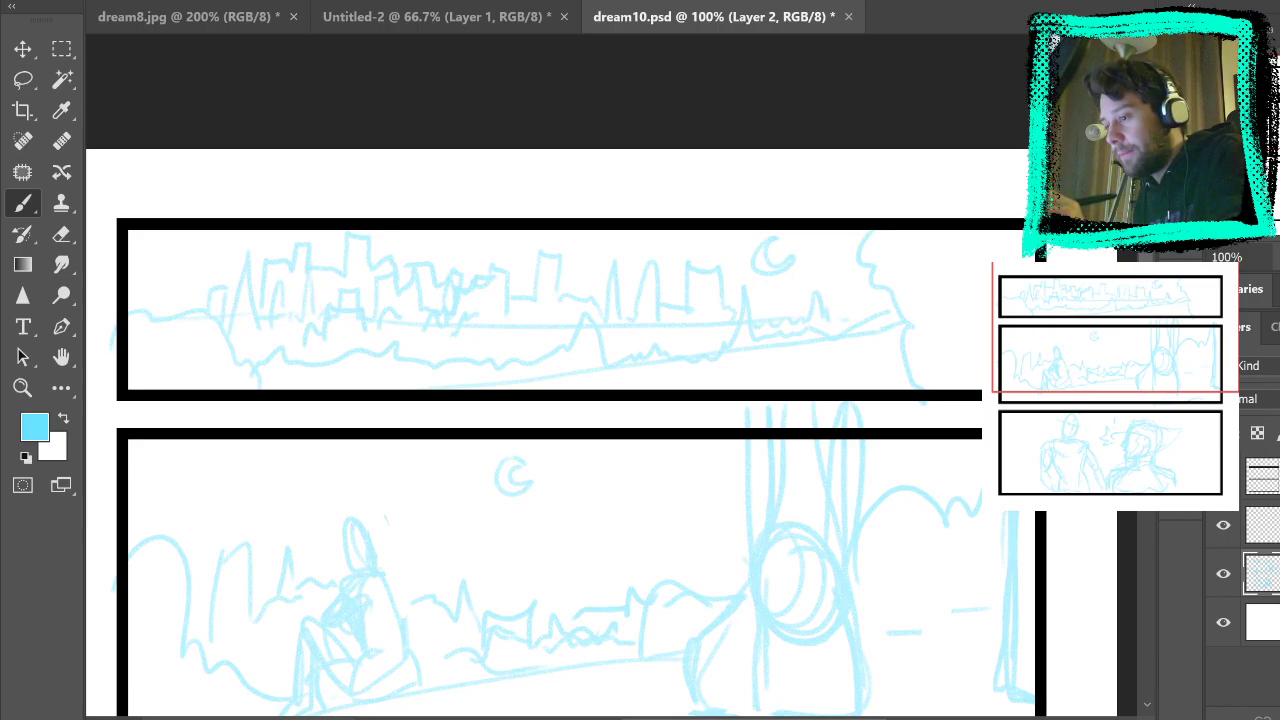
# Step: Change the brush colour from light blue to a pinkish red, testing it with short strokes near the moon and undoing them
pyautogui.press('i')
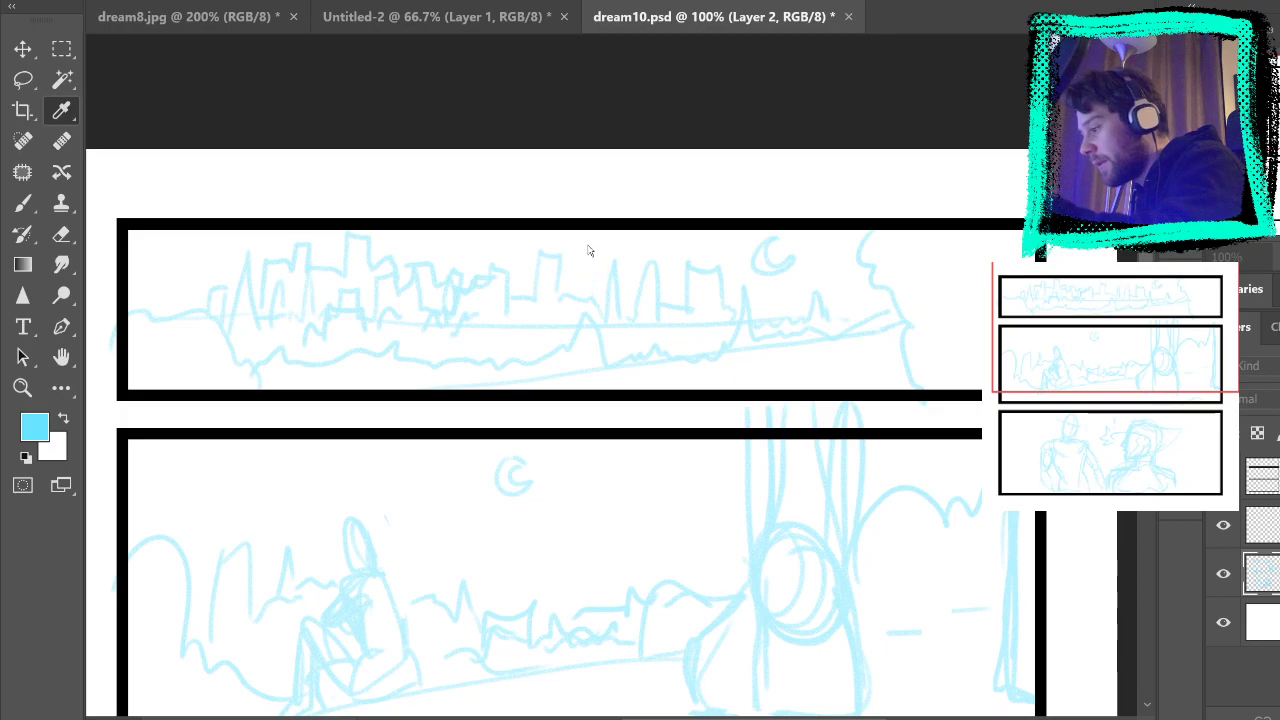
pyautogui.click(606, 210)
pyautogui.moveTo(764, 264)
pyautogui.mouseDown()
pyautogui.moveTo(770, 321)
pyautogui.moveTo(766, 308)
pyautogui.mouseUp()
pyautogui.hotkey('ctrl', 'z')
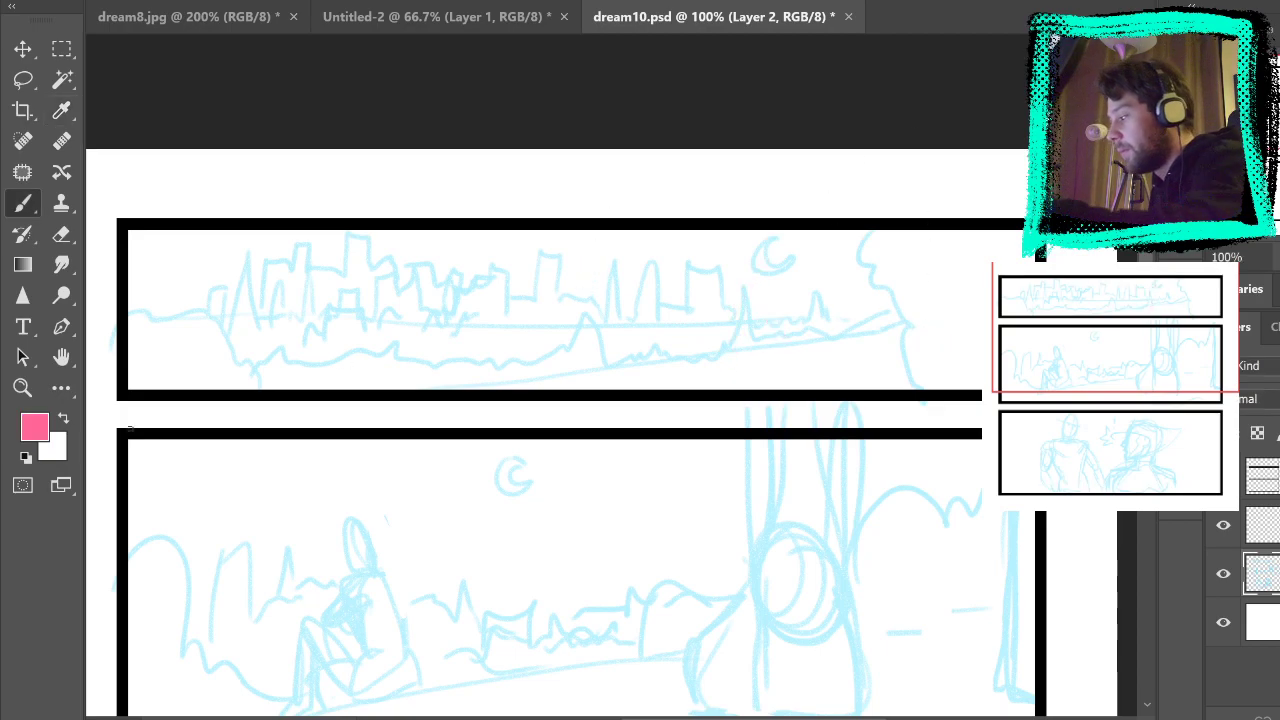
pyautogui.press('i')
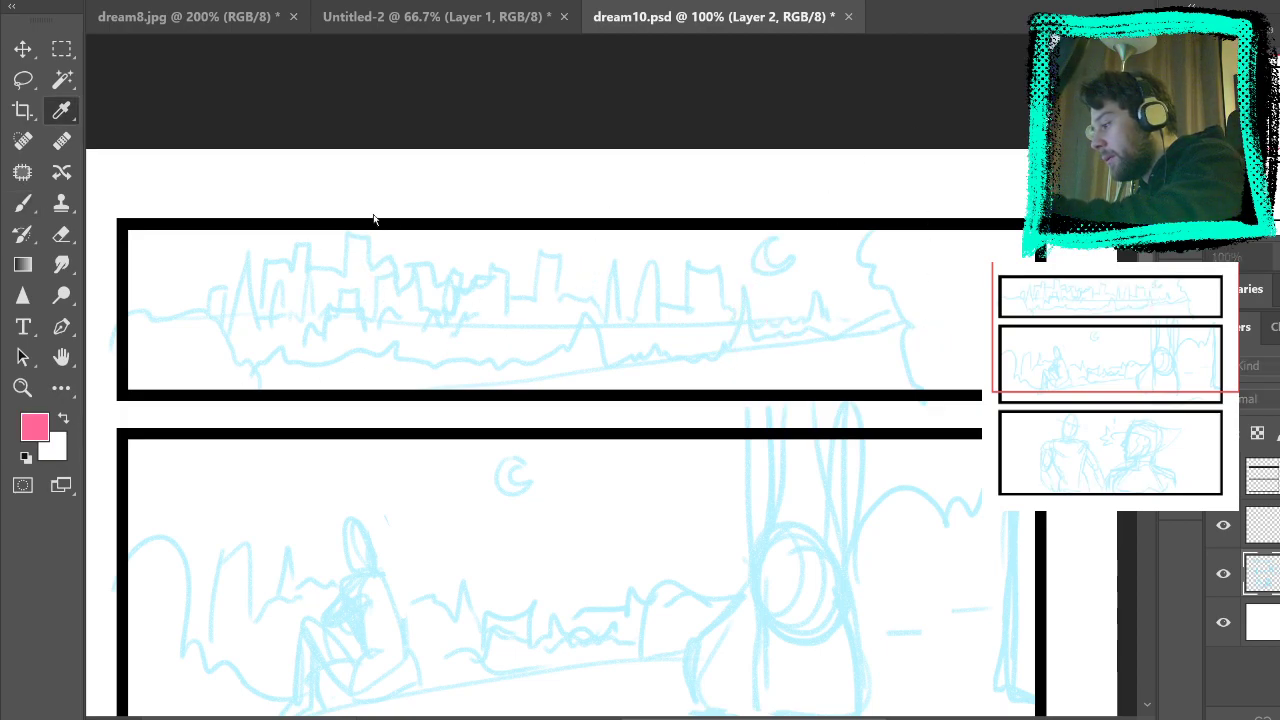
pyautogui.press('b')
pyautogui.moveTo(764, 258)
pyautogui.mouseDown()
pyautogui.moveTo(755, 319)
pyautogui.moveTo(766, 290)
pyautogui.mouseUp()
pyautogui.hotkey('ctrl', 'z')
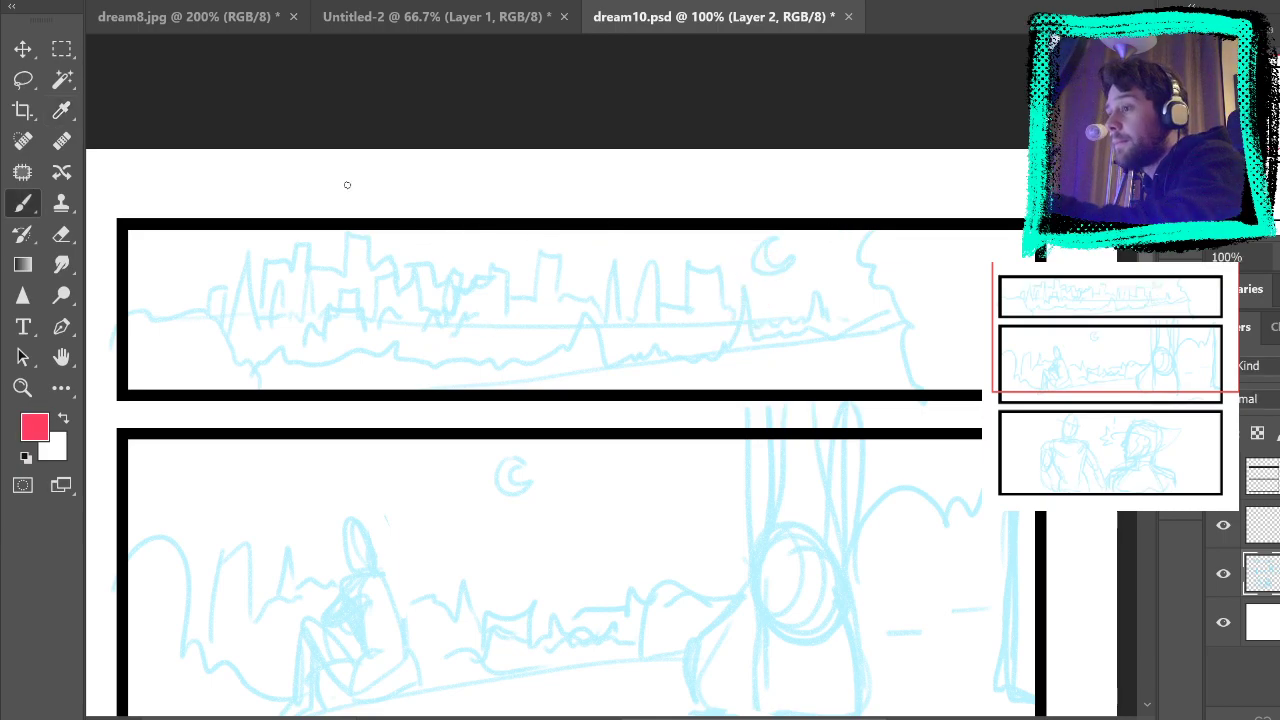
# Step: Sketch red leafy clumps from the top panel's upper border down to the horizon, between the moon and the blue tree edge, undoing unwanted strokes
pyautogui.press('z')
pyautogui.click(966, 274)
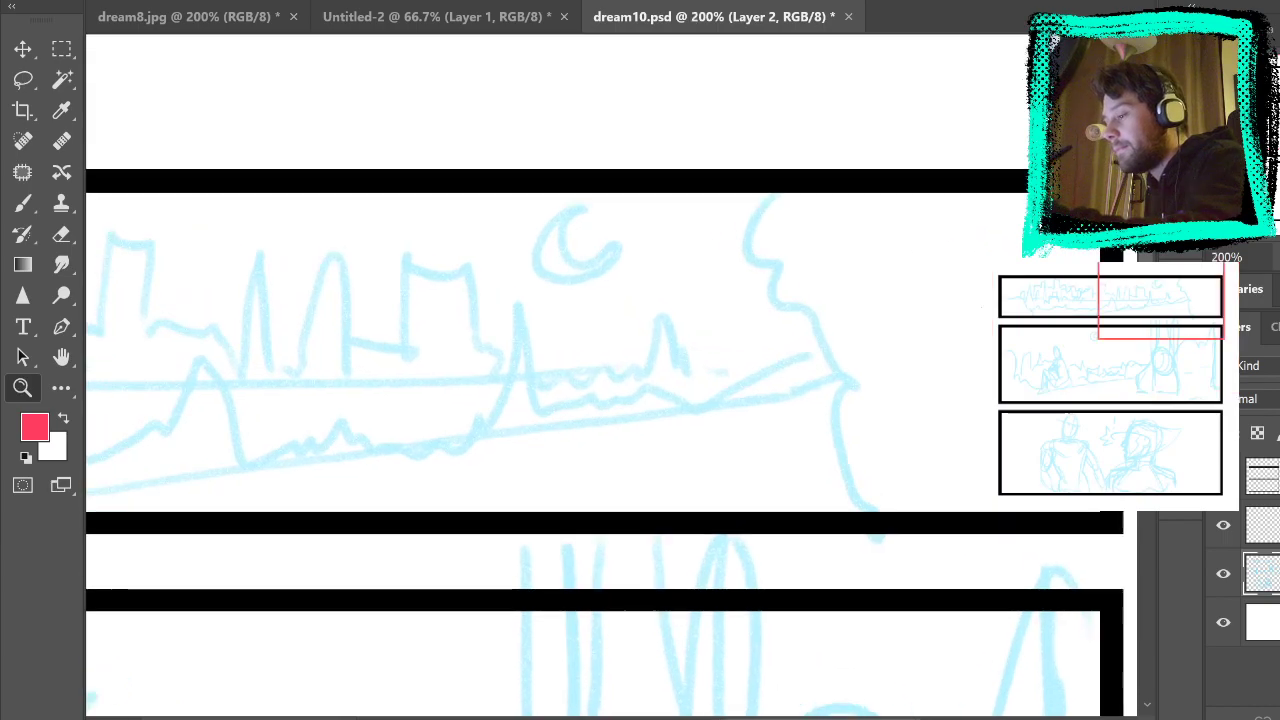
pyautogui.moveTo(980, 312); pyautogui.dragTo(830, 352)
pyautogui.press('b')
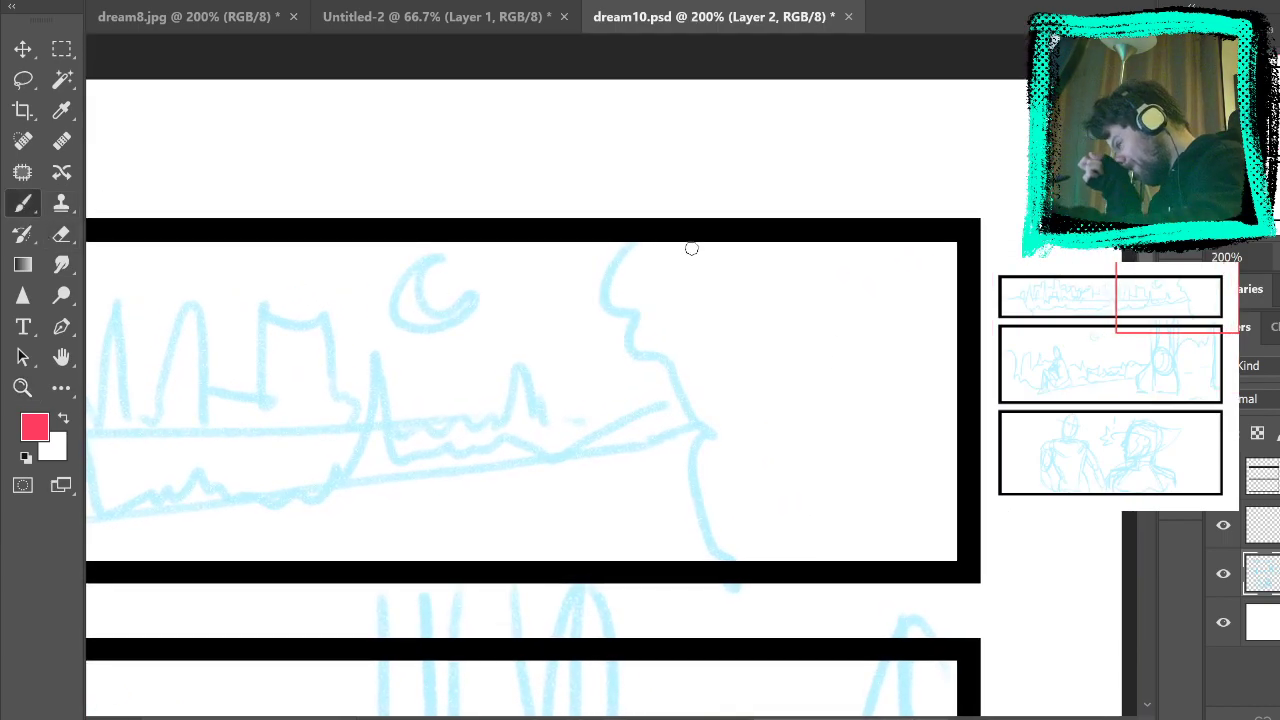
pyautogui.moveTo(569, 238)
pyautogui.mouseDown()
pyautogui.moveTo(512, 309)
pyautogui.moveTo(619, 241)
pyautogui.moveTo(578, 266)
pyautogui.moveTo(592, 290)
pyautogui.moveTo(558, 342)
pyautogui.moveTo(643, 322)
pyautogui.moveTo(628, 319)
pyautogui.moveTo(602, 363)
pyautogui.moveTo(626, 347)
pyautogui.moveTo(622, 366)
pyautogui.moveTo(543, 390)
pyautogui.moveTo(583, 416)
pyautogui.moveTo(523, 395)
pyautogui.moveTo(574, 463)
pyautogui.moveTo(568, 445)
pyautogui.moveTo(567, 458)
pyautogui.moveTo(632, 439)
pyautogui.moveTo(605, 488)
pyautogui.moveTo(665, 461)
pyautogui.moveTo(654, 487)
pyautogui.moveTo(698, 508)
pyautogui.mouseUp()
pyautogui.hotkey('ctrl', 'z')
pyautogui.hotkey('ctrl', 'z')
pyautogui.hotkey('ctrl', 'z')
pyautogui.hotkey('ctrl', 'z')
pyautogui.hotkey('ctrl', 'z')
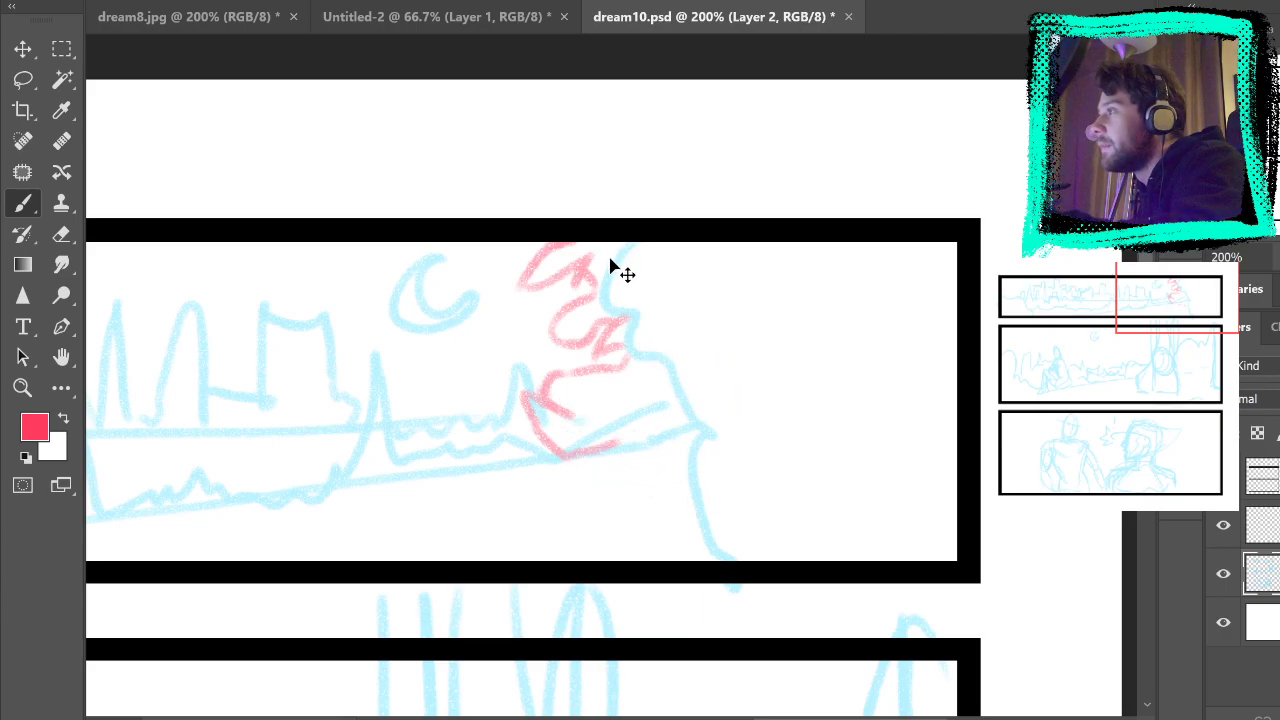
# Step: Undo the lower red foliage strokes near the horizon, keeping the upper leaf clumps
pyautogui.hotkey('ctrl', 'z')
pyautogui.hotkey('ctrl', 'z')
pyautogui.hotkey('ctrl', 'z')
pyautogui.hotkey('ctrl', 'z')
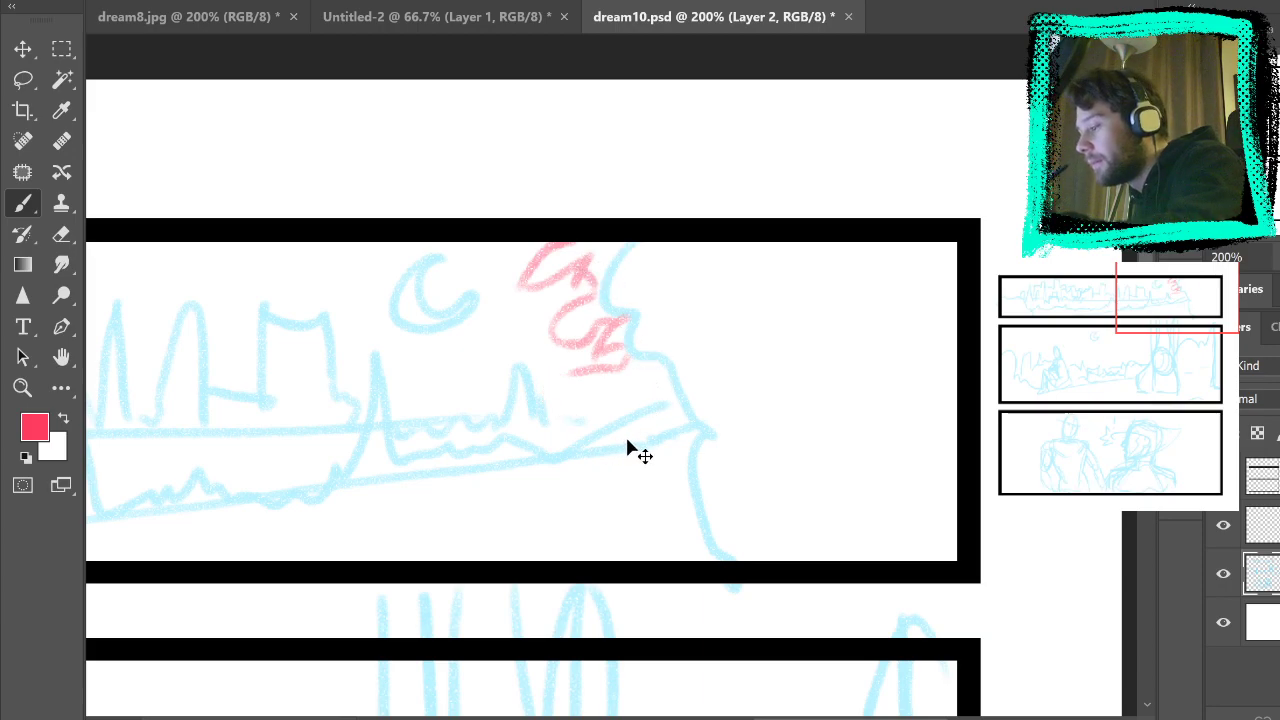
# Step: Extend the jagged red foliage edge down to the top panel's lower border and add scattered leaf marks inside the tree mass
pyautogui.moveTo(615, 352)
pyautogui.mouseDown()
pyautogui.moveTo(582, 380)
pyautogui.moveTo(552, 380)
pyautogui.moveTo(536, 413)
pyautogui.moveTo(540, 390)
pyautogui.moveTo(574, 411)
pyautogui.moveTo(530, 426)
pyautogui.moveTo(527, 451)
pyautogui.moveTo(507, 439)
pyautogui.moveTo(555, 467)
pyautogui.moveTo(532, 444)
pyautogui.moveTo(517, 460)
pyautogui.moveTo(485, 447)
pyautogui.moveTo(522, 489)
pyautogui.moveTo(516, 504)
pyautogui.moveTo(598, 497)
pyautogui.moveTo(608, 520)
pyautogui.moveTo(635, 516)
pyautogui.moveTo(634, 540)
pyautogui.moveTo(602, 560)
pyautogui.mouseUp()
pyautogui.moveTo(706, 420)
pyautogui.mouseDown()
pyautogui.moveTo(663, 449)
pyautogui.moveTo(699, 467)
pyautogui.moveTo(686, 509)
pyautogui.moveTo(661, 497)
pyautogui.moveTo(710, 539)
pyautogui.moveTo(656, 570)
pyautogui.moveTo(684, 559)
pyautogui.mouseUp()
pyautogui.moveTo(841, 427)
pyautogui.mouseDown()
pyautogui.moveTo(869, 523)
pyautogui.moveTo(896, 502)
pyautogui.mouseUp()
pyautogui.moveTo(715, 323)
pyautogui.mouseDown()
pyautogui.moveTo(704, 356)
pyautogui.moveTo(723, 370)
pyautogui.mouseUp()
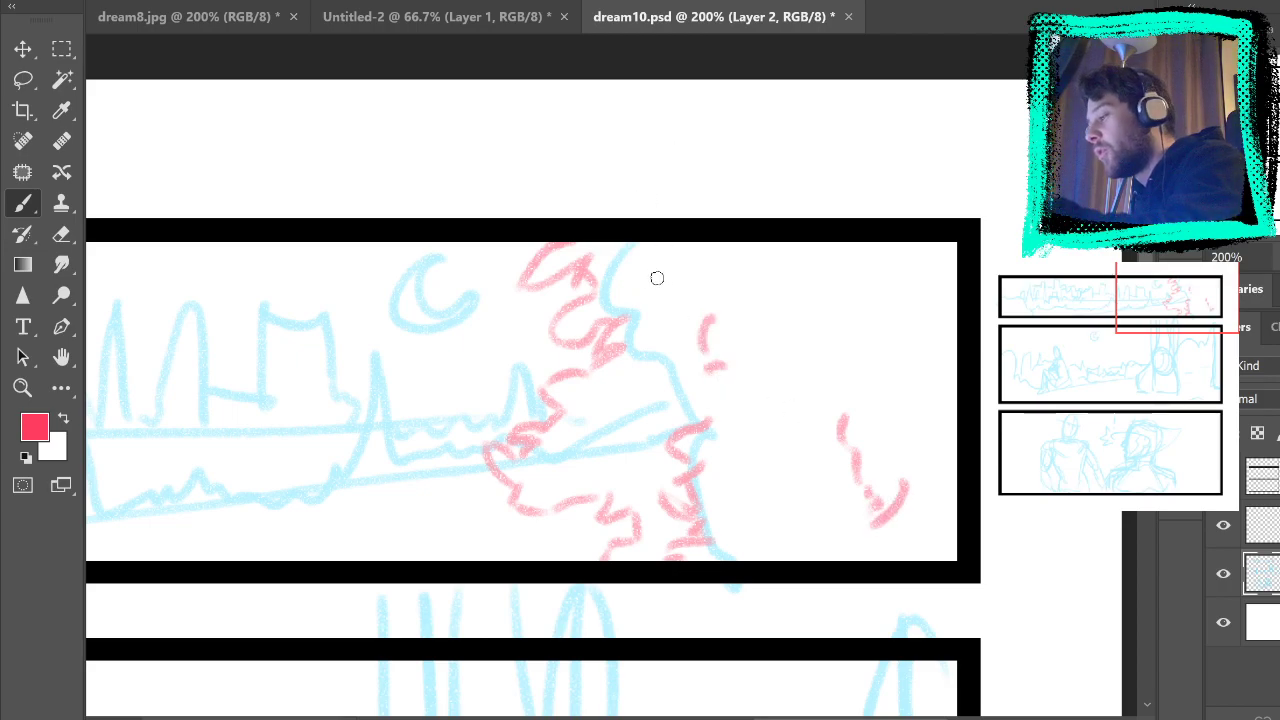
pyautogui.moveTo(670, 238)
pyautogui.mouseDown()
pyautogui.moveTo(669, 273)
pyautogui.moveTo(655, 300)
pyautogui.mouseUp()
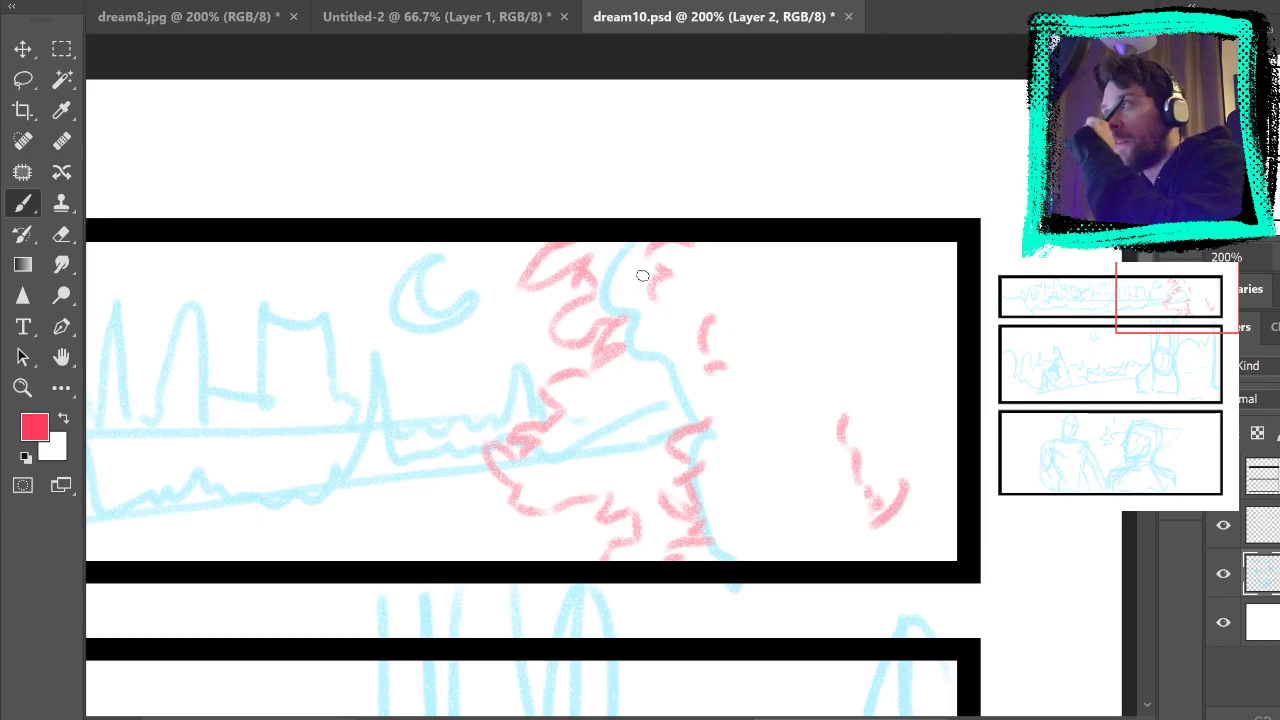
pyautogui.moveTo(840, 361); pyautogui.dragTo(1156, 416)
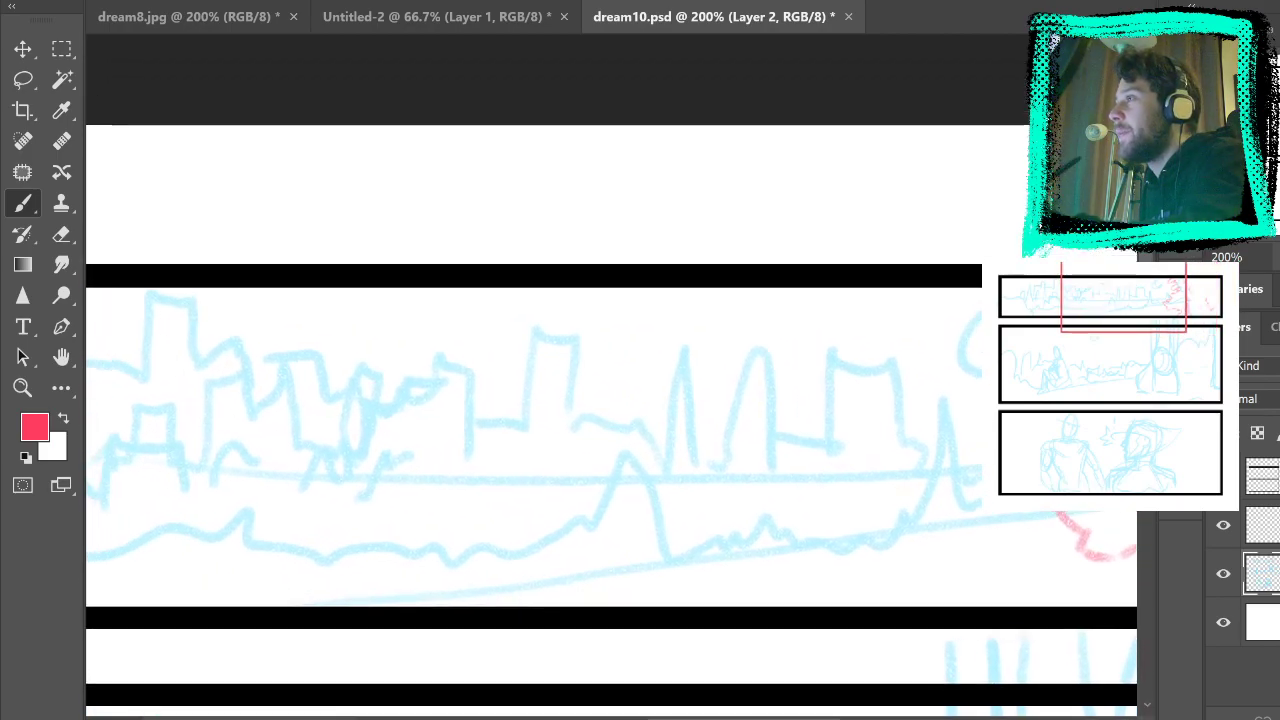
pyautogui.moveTo(790, 480); pyautogui.dragTo(1053, 386)
pyautogui.moveTo(714, 448)
pyautogui.mouseDown()
pyautogui.moveTo(914, 457)
pyautogui.moveTo(646, 457)
pyautogui.mouseUp()
pyautogui.moveTo(1125, 482)
pyautogui.mouseDown()
pyautogui.moveTo(787, 485)
pyautogui.moveTo(726, 516)
pyautogui.mouseUp()
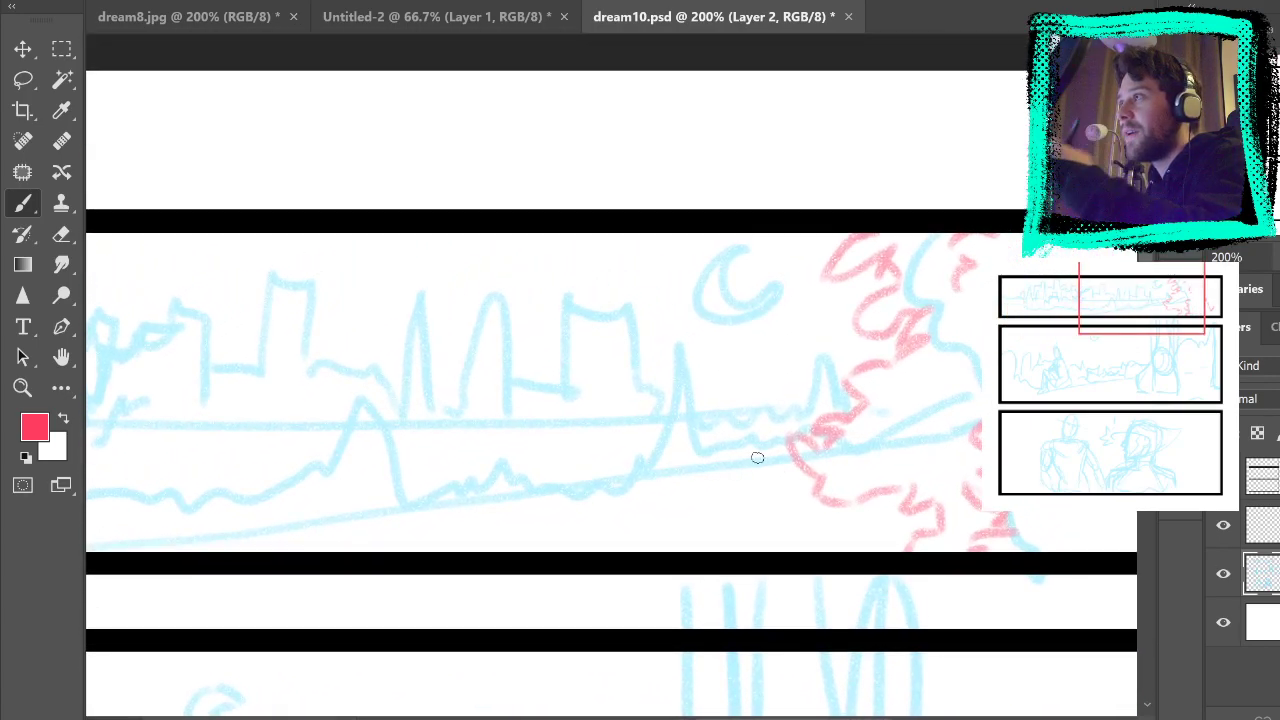
pyautogui.moveTo(887, 358); pyautogui.dragTo(829, 349)
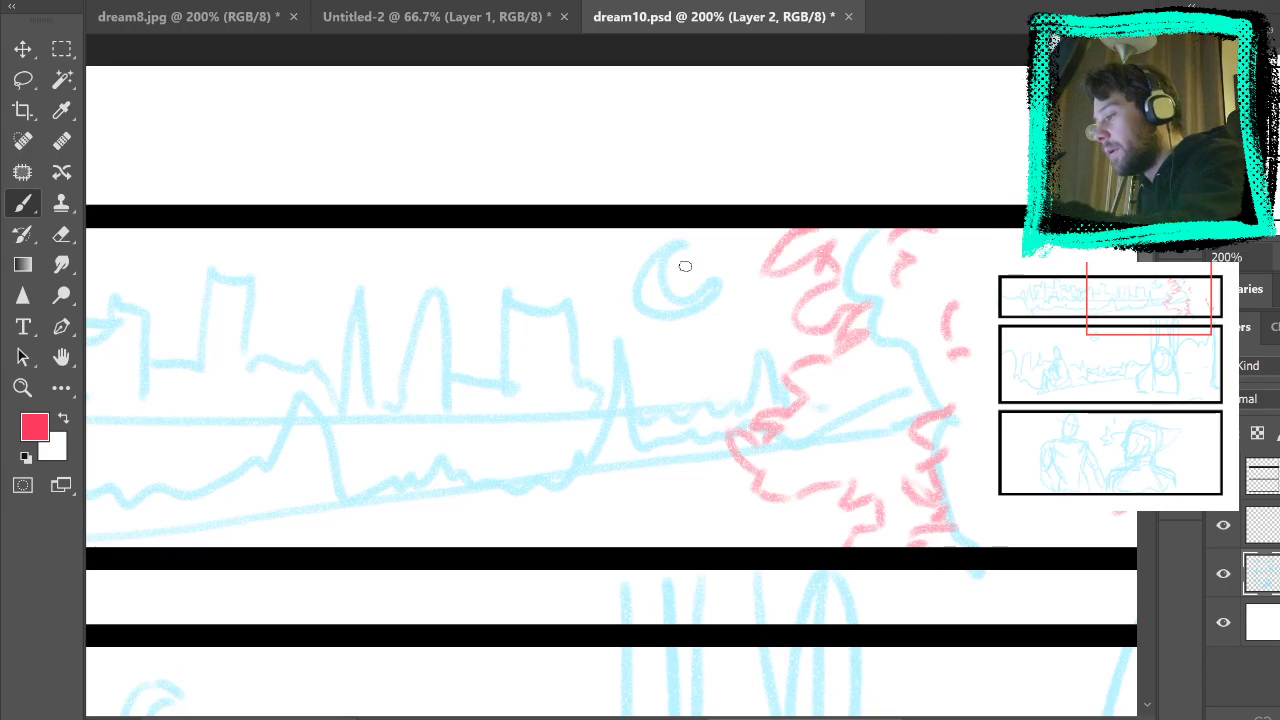
pyautogui.moveTo(688, 241)
pyautogui.mouseDown()
pyautogui.moveTo(711, 273)
pyautogui.moveTo(677, 329)
pyautogui.moveTo(720, 320)
pyautogui.mouseUp()
pyautogui.hotkey('ctrl', 'z')
pyautogui.hotkey('ctrl', 'z')
pyautogui.hotkey('ctrl', 'z')
pyautogui.hotkey('ctrl', 'z')
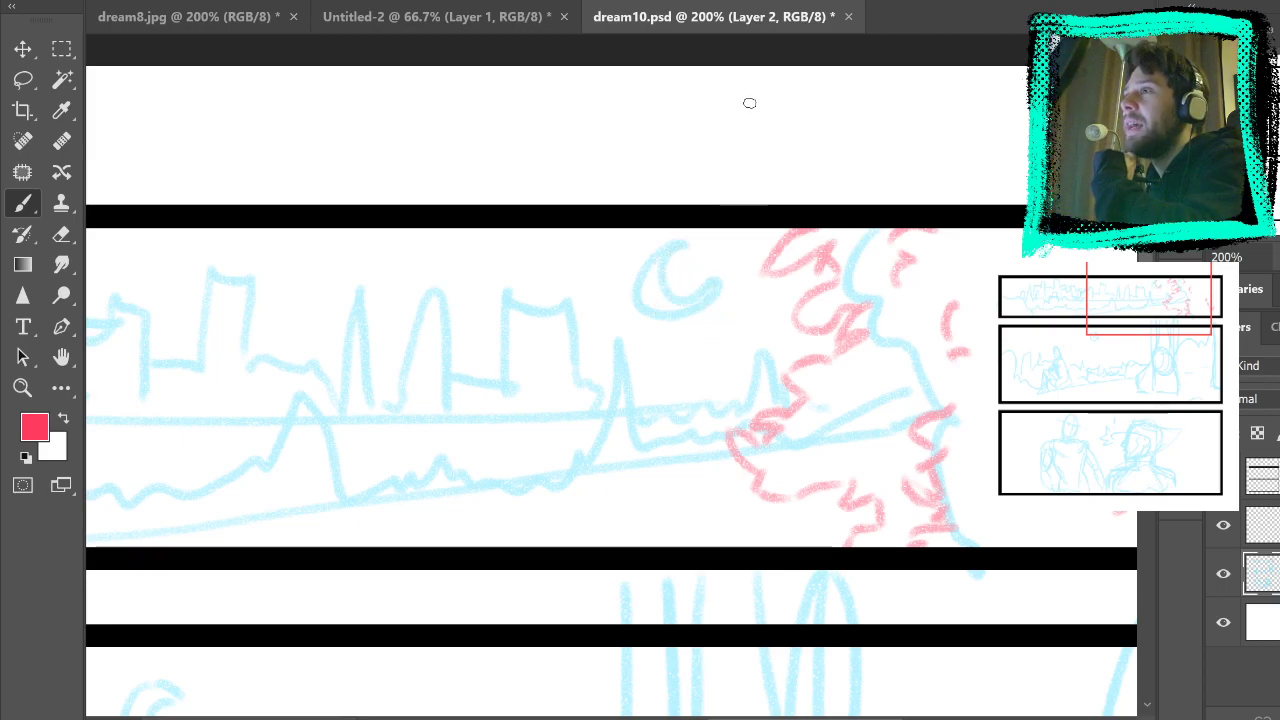
# Step: Try to trace the spiky trees and low bushes in the top panel in red on Layer 2
pyautogui.moveTo(778, 414)
pyautogui.mouseDown()
pyautogui.moveTo(974, 403)
pyautogui.moveTo(832, 431)
pyautogui.moveTo(766, 371)
pyautogui.moveTo(760, 431)
pyautogui.moveTo(683, 457)
pyautogui.moveTo(657, 483)
pyautogui.moveTo(629, 363)
pyautogui.moveTo(617, 446)
pyautogui.moveTo(648, 494)
pyautogui.moveTo(589, 474)
pyautogui.moveTo(540, 494)
pyautogui.moveTo(456, 486)
pyautogui.mouseUp()
pyautogui.moveTo(427, 496); pyautogui.dragTo(410, 506)
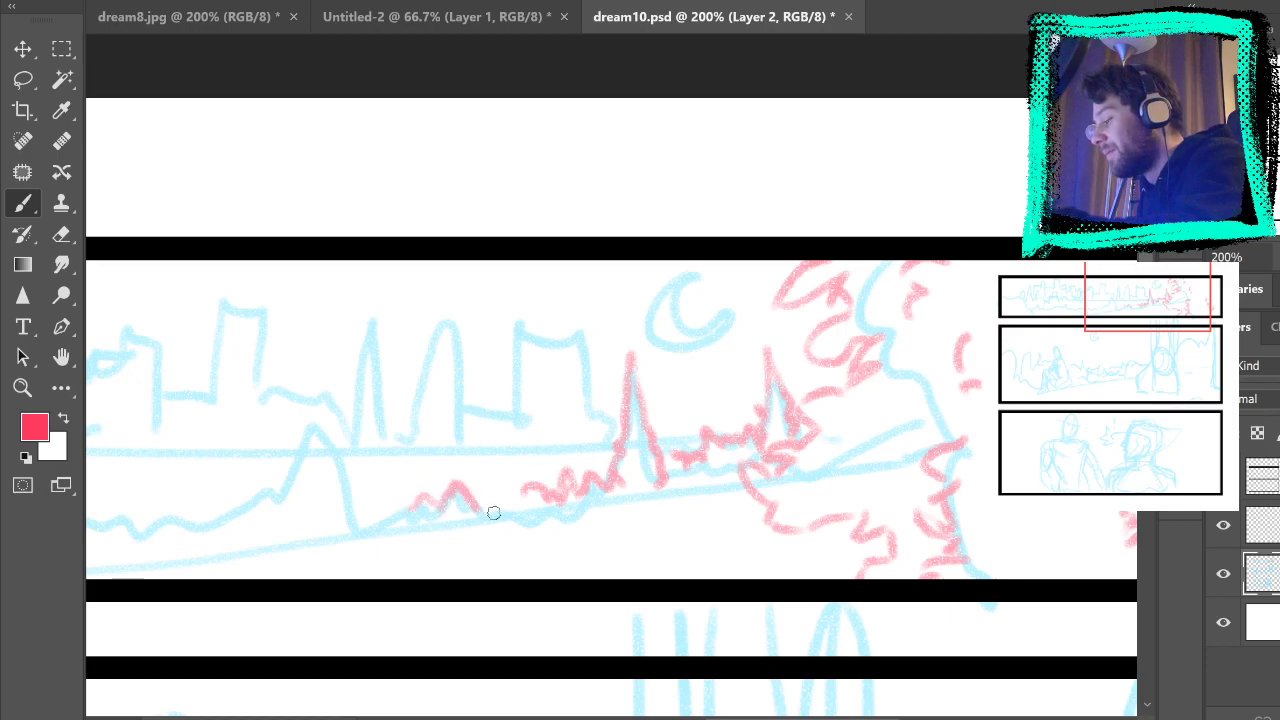
pyautogui.moveTo(512, 493)
pyautogui.mouseDown()
pyautogui.moveTo(477, 520)
pyautogui.moveTo(511, 519)
pyautogui.moveTo(409, 502)
pyautogui.moveTo(384, 516)
pyautogui.moveTo(372, 503)
pyautogui.moveTo(386, 466)
pyautogui.moveTo(362, 464)
pyautogui.moveTo(362, 439)
pyautogui.moveTo(325, 391)
pyautogui.moveTo(282, 473)
pyautogui.moveTo(286, 504)
pyautogui.moveTo(330, 526)
pyautogui.moveTo(331, 549)
pyautogui.moveTo(347, 520)
pyautogui.mouseUp()
pyautogui.press('space')
pyautogui.moveTo(648, 500)
pyautogui.mouseDown()
pyautogui.moveTo(820, 467)
pyautogui.moveTo(877, 477)
pyautogui.moveTo(889, 433)
pyautogui.mouseUp()
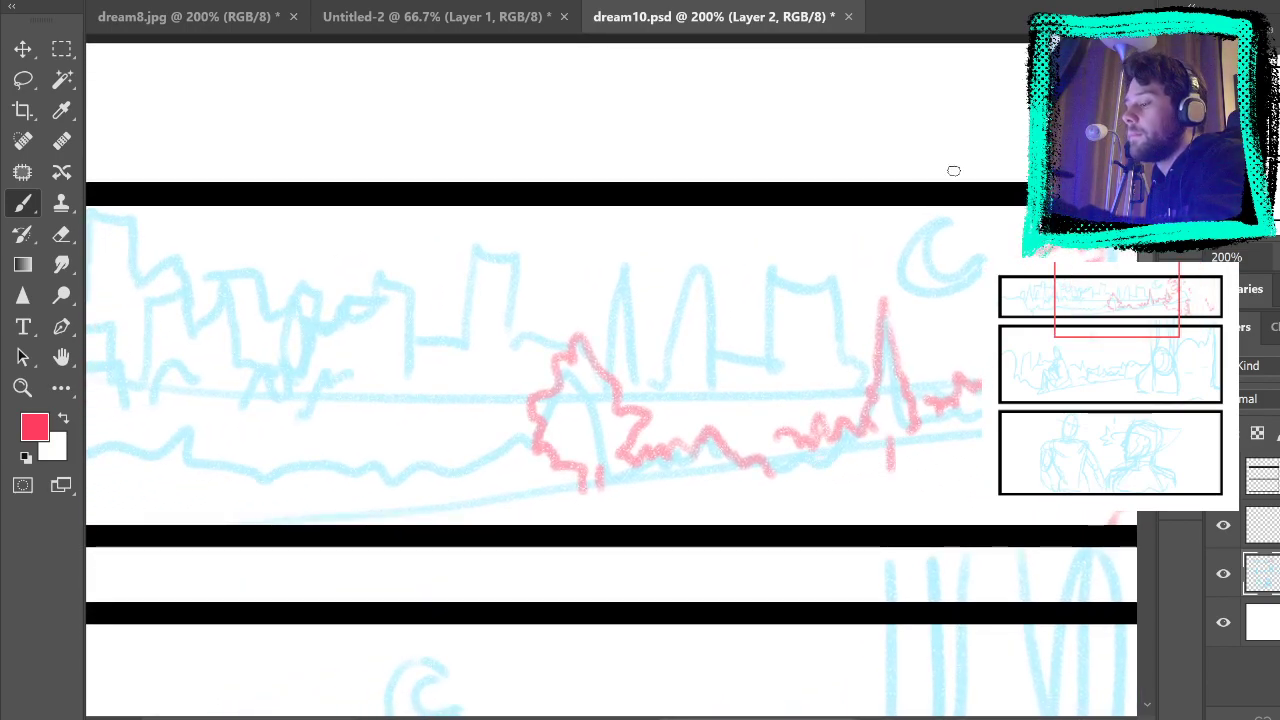
# Step: Undo the red treeline strokes that were drawn on the blue sketch's layer
pyautogui.click(1223, 575)
pyautogui.click(1223, 575)
pyautogui.hotkey('ctrl', 'z')
pyautogui.hotkey('ctrl', 'z')
pyautogui.hotkey('ctrl', 'z')
pyautogui.hotkey('ctrl', 'z')
pyautogui.hotkey('ctrl', 'z')
pyautogui.hotkey('ctrl', 'z')
pyautogui.hotkey('ctrl', 'z')
pyautogui.hotkey('ctrl', 'z')
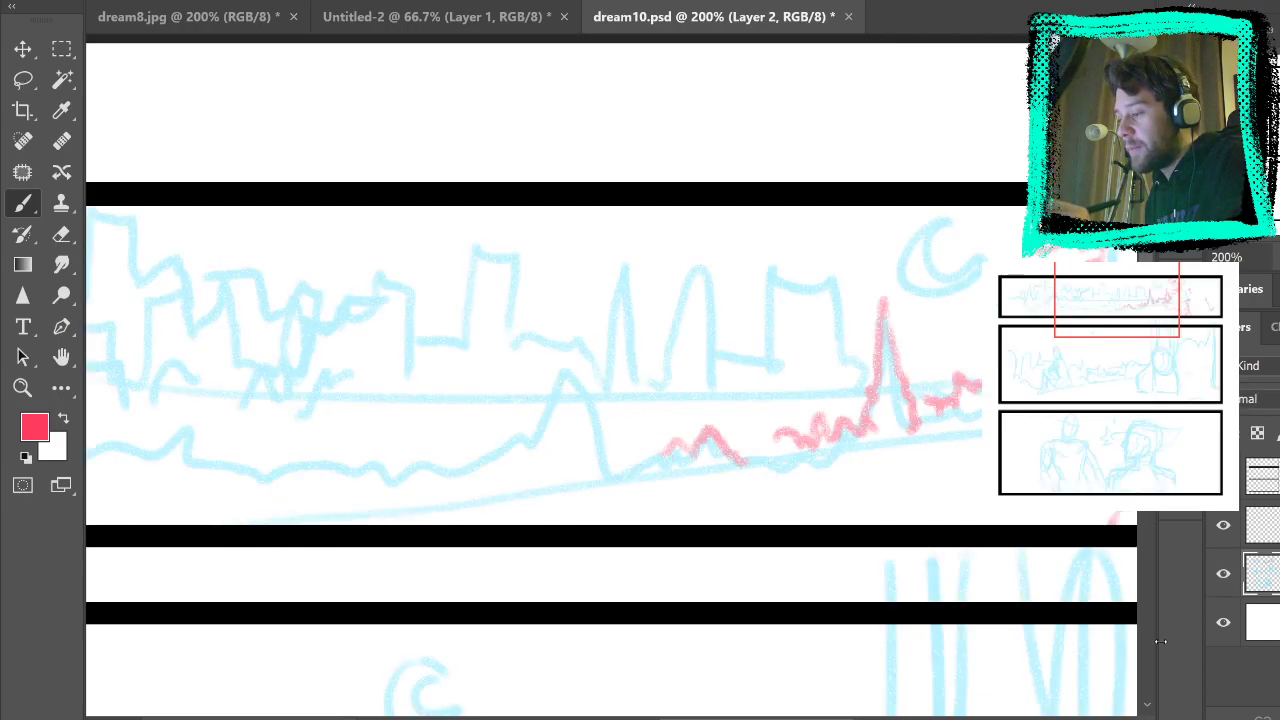
pyautogui.hotkey('ctrl', 'z')
pyautogui.hotkey('ctrl', 'z')
pyautogui.hotkey('ctrl', 'z')
pyautogui.hotkey('ctrl', 'z')
pyautogui.hotkey('ctrl', 'z')
pyautogui.hotkey('ctrl', 'z')
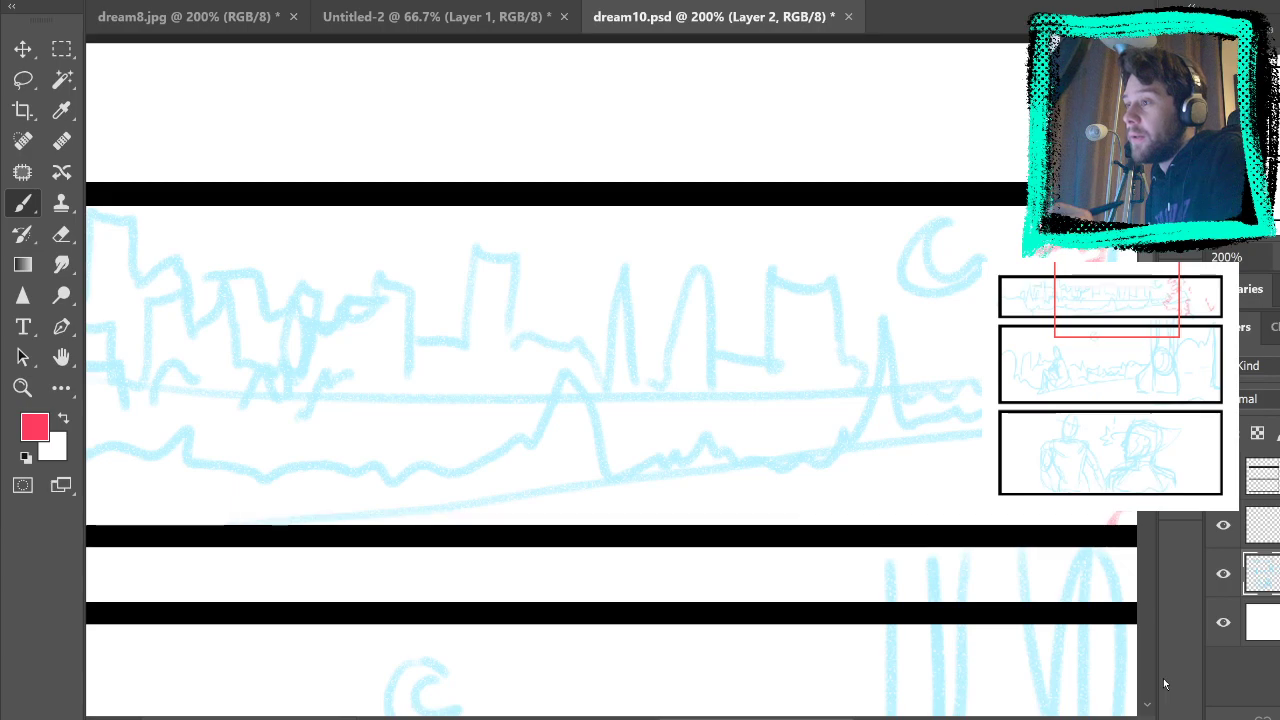
# Step: Undo the older red foliage strokes on Layer 2, back to the upper part of the large tree's left outline
pyautogui.moveTo(966, 469)
pyautogui.mouseDown()
pyautogui.moveTo(766, 491)
pyautogui.moveTo(707, 477)
pyautogui.mouseUp()
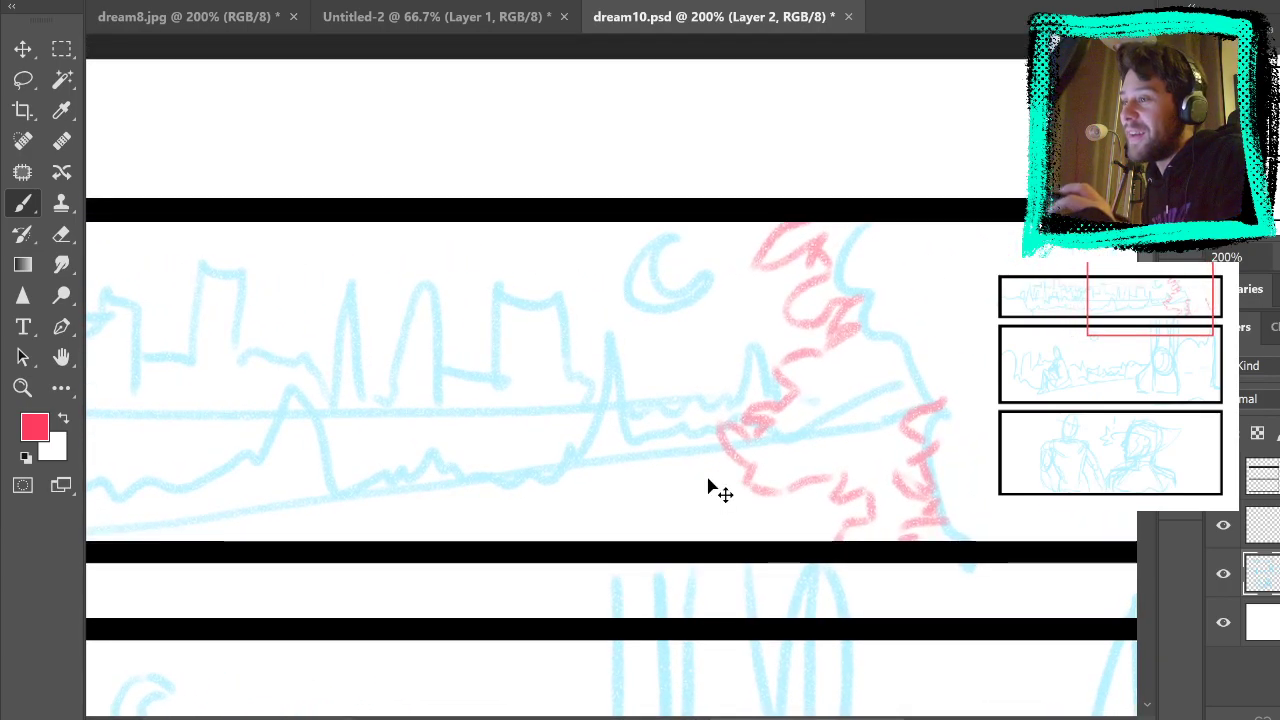
pyautogui.hotkey('ctrl', 'z')
pyautogui.hotkey('ctrl', 'z')
pyautogui.hotkey('ctrl', 'z')
pyautogui.hotkey('ctrl', 'z')
pyautogui.hotkey('ctrl', 'z')
pyautogui.hotkey('ctrl', 'z')
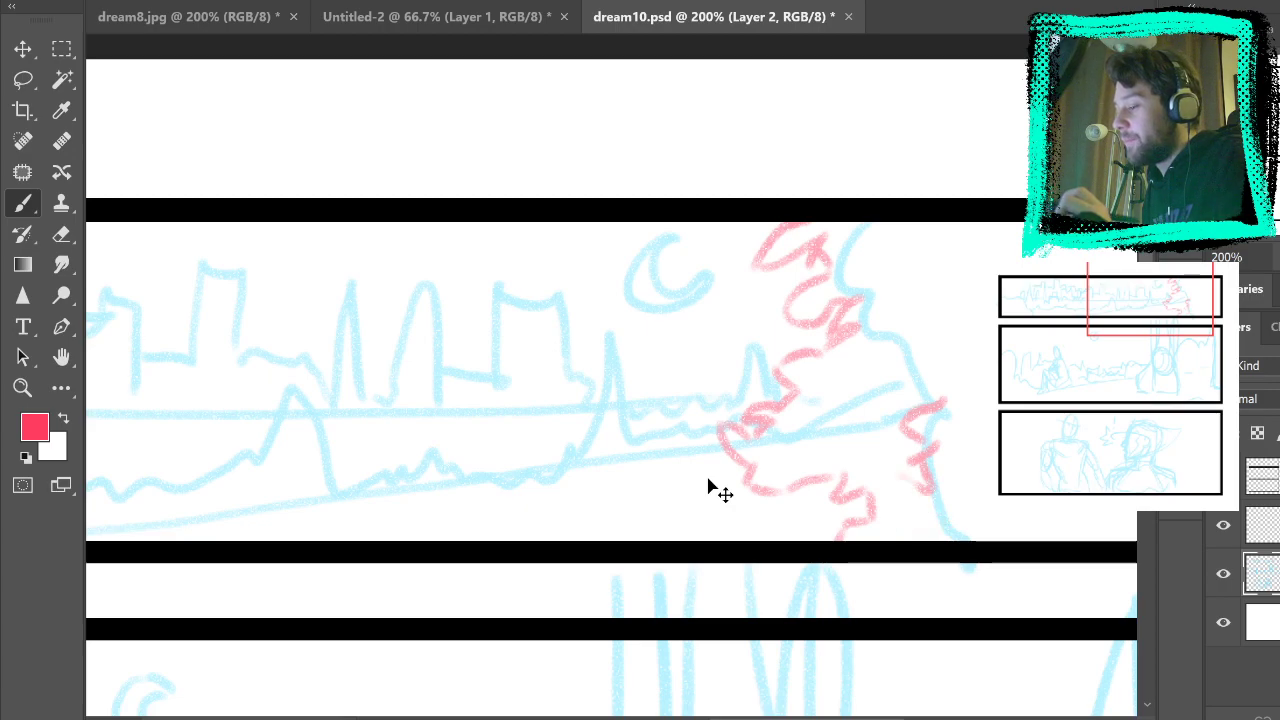
pyautogui.hotkey('ctrl', 'z')
pyautogui.hotkey('ctrl', 'z')
pyautogui.hotkey('ctrl', 'z')
pyautogui.hotkey('ctrl', 'z')
pyautogui.hotkey('ctrl', 'z')
pyautogui.hotkey('ctrl', 'z')
pyautogui.hotkey('ctrl', 'z')
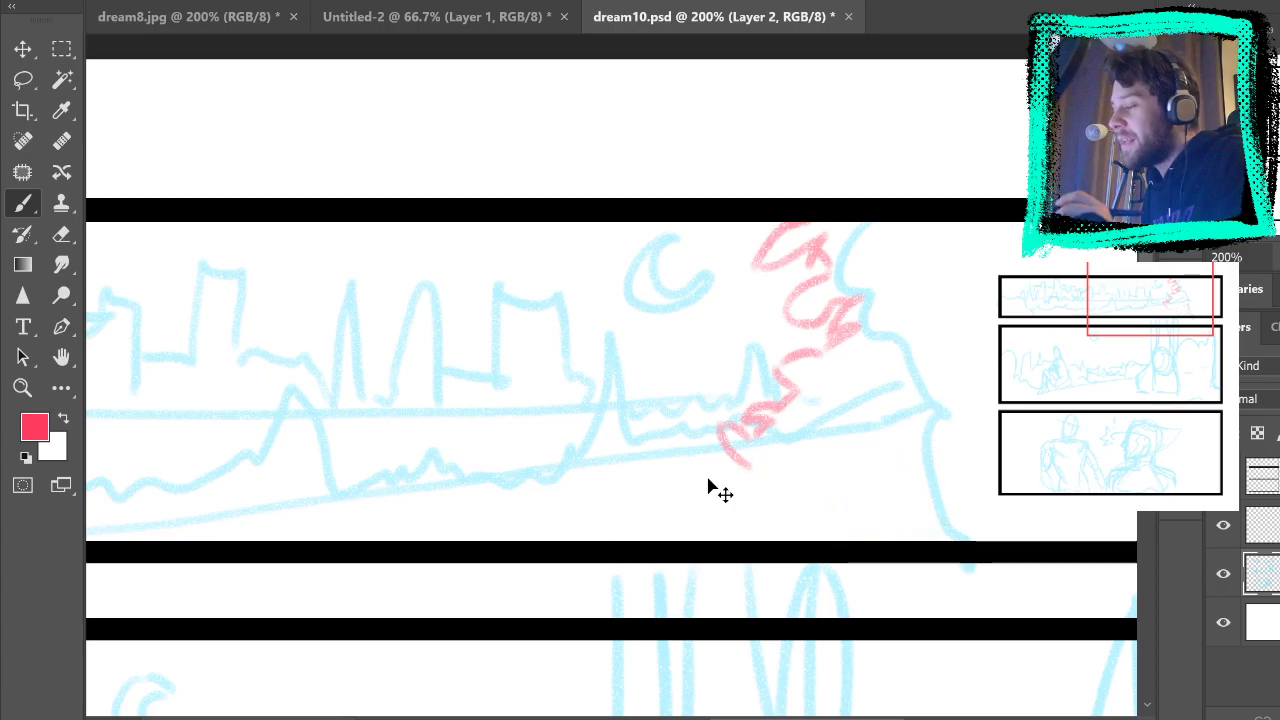
pyautogui.hotkey('ctrl', 'z')
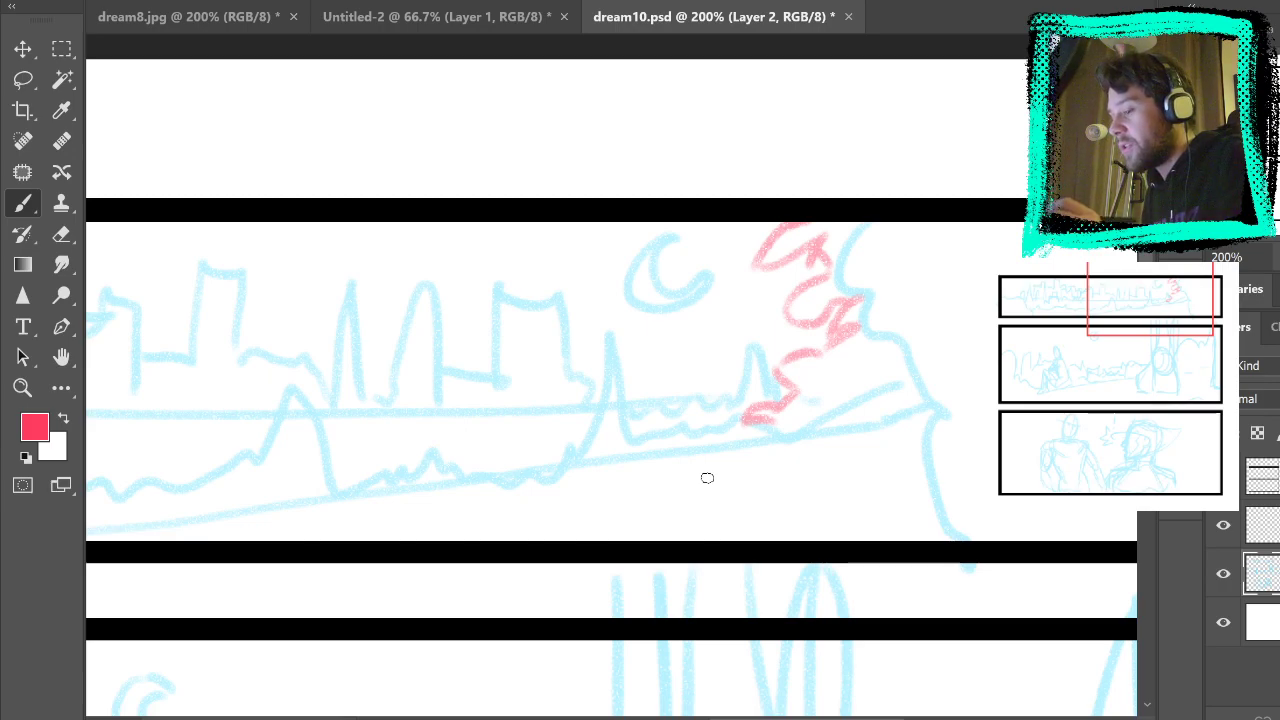
# Step: Retrace the upper left foliage outline of the top panel's large tree in red on Layer 3
pyautogui.click(1268, 527)
pyautogui.moveTo(802, 221); pyautogui.dragTo(761, 263)
pyautogui.hotkey('ctrl', 'z')
pyautogui.moveTo(802, 221)
pyautogui.mouseDown()
pyautogui.moveTo(761, 263)
pyautogui.moveTo(832, 232)
pyautogui.moveTo(805, 263)
pyautogui.moveTo(828, 263)
pyautogui.moveTo(820, 277)
pyautogui.moveTo(786, 309)
pyautogui.moveTo(836, 306)
pyautogui.moveTo(819, 325)
pyautogui.moveTo(840, 301)
pyautogui.moveTo(842, 328)
pyautogui.moveTo(808, 396)
pyautogui.moveTo(768, 416)
pyautogui.mouseUp()
pyautogui.moveTo(817, 376); pyautogui.dragTo(803, 426)
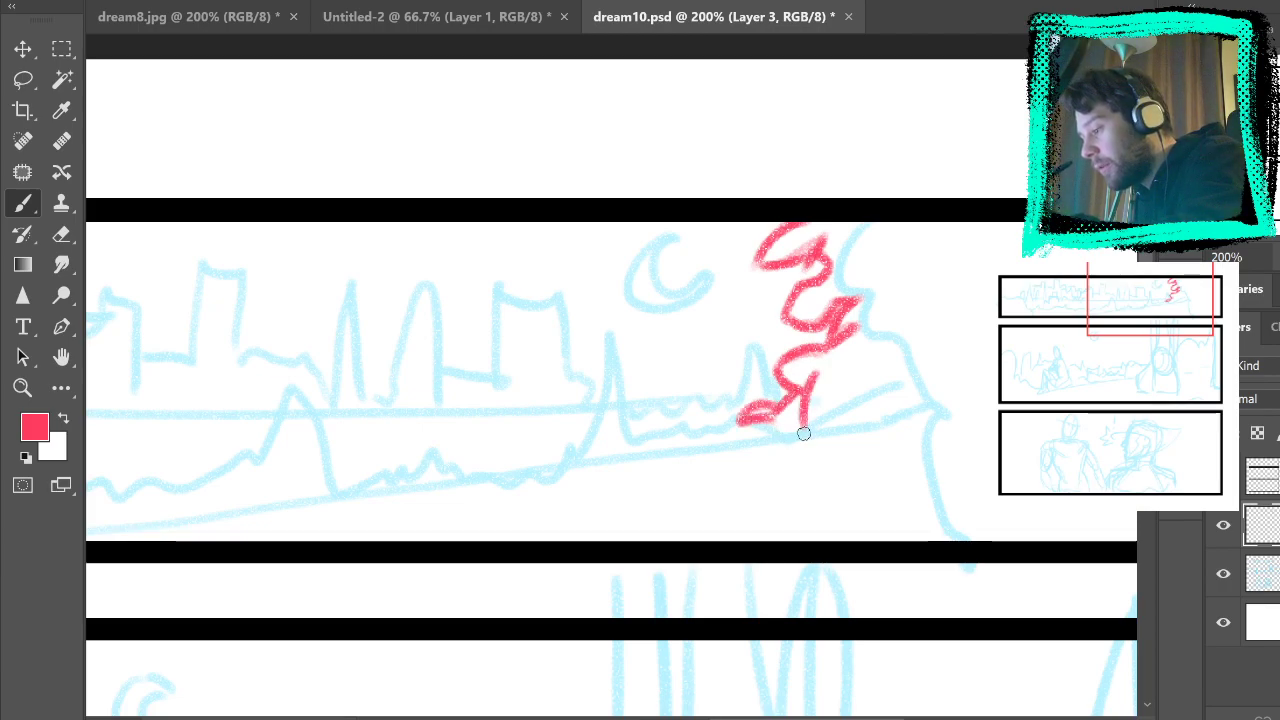
pyautogui.hotkey('ctrl', 'z')
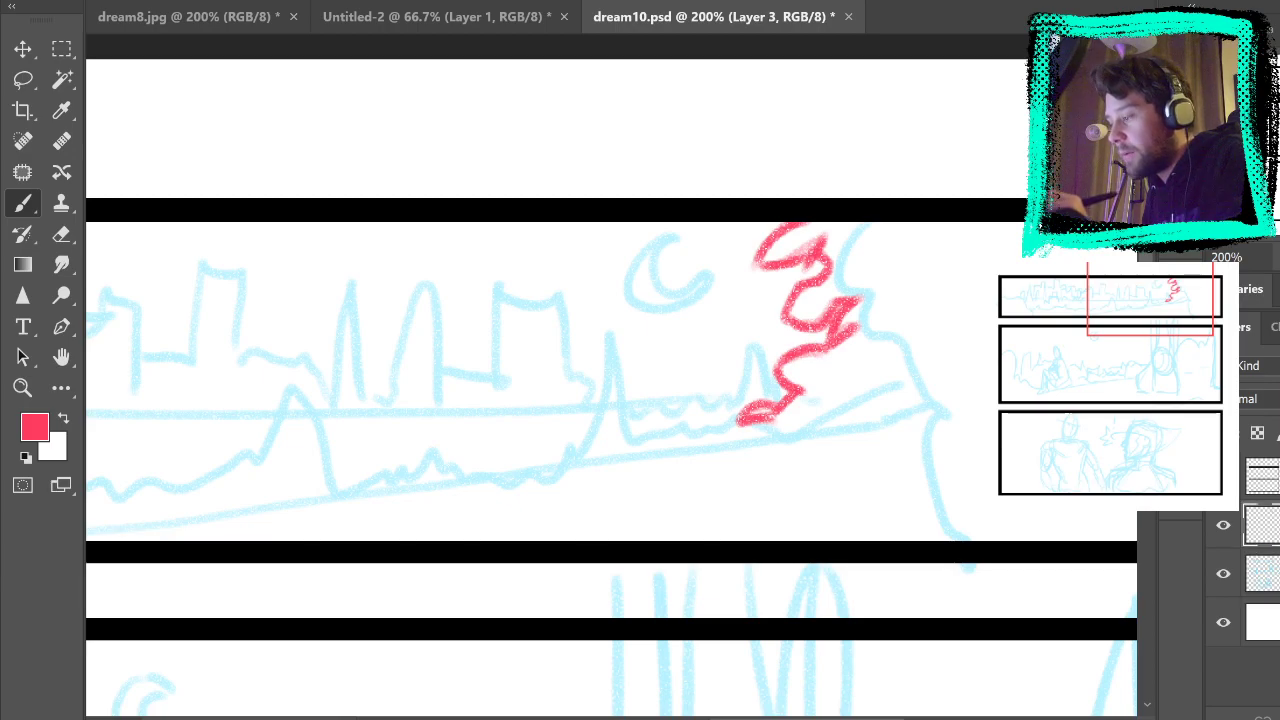
# Step: Extend the red foliage outline to the top panel's lower border and add jagged leaf clusters around the trunk
pyautogui.moveTo(772, 418)
pyautogui.mouseDown()
pyautogui.moveTo(722, 447)
pyautogui.moveTo(745, 488)
pyautogui.moveTo(738, 513)
pyautogui.moveTo(782, 524)
pyautogui.moveTo(741, 524)
pyautogui.moveTo(754, 559)
pyautogui.mouseUp()
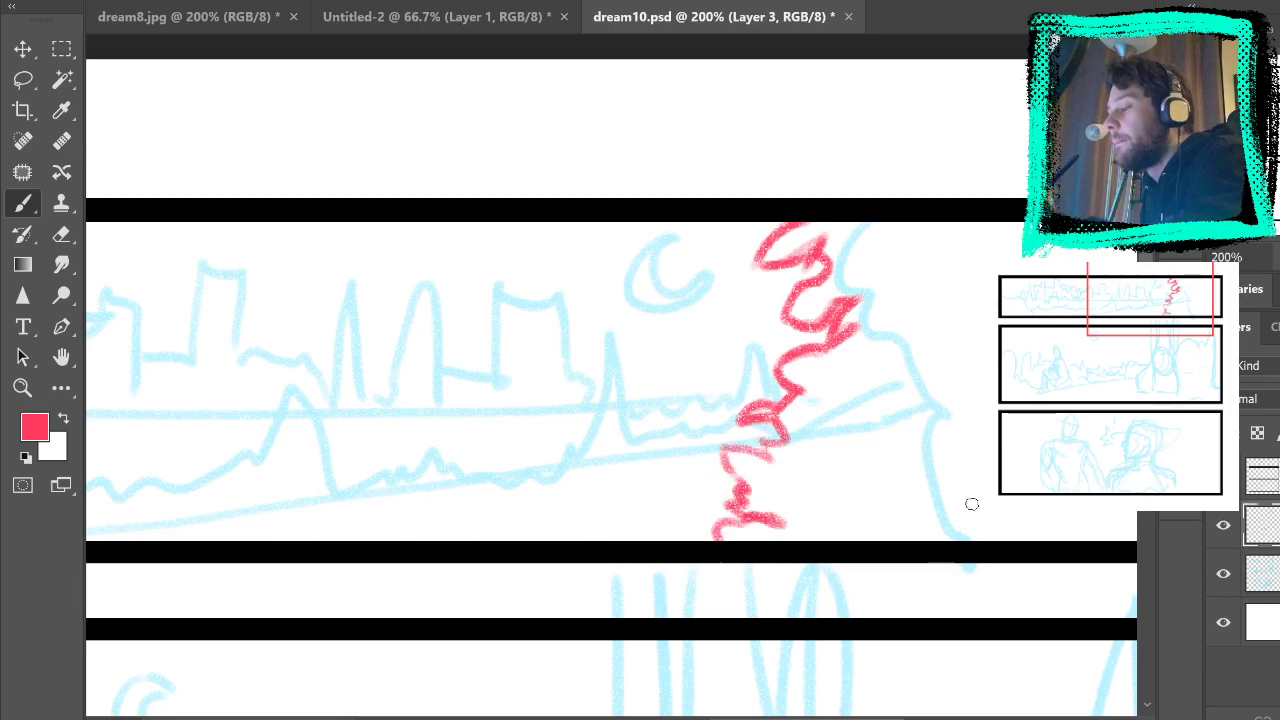
pyautogui.moveTo(948, 392)
pyautogui.mouseDown()
pyautogui.moveTo(937, 436)
pyautogui.moveTo(912, 420)
pyautogui.moveTo(901, 430)
pyautogui.moveTo(913, 456)
pyautogui.moveTo(887, 441)
pyautogui.moveTo(893, 463)
pyautogui.moveTo(870, 457)
pyautogui.moveTo(881, 500)
pyautogui.moveTo(834, 507)
pyautogui.mouseUp()
pyautogui.moveTo(975, 533); pyautogui.dragTo(1018, 500)
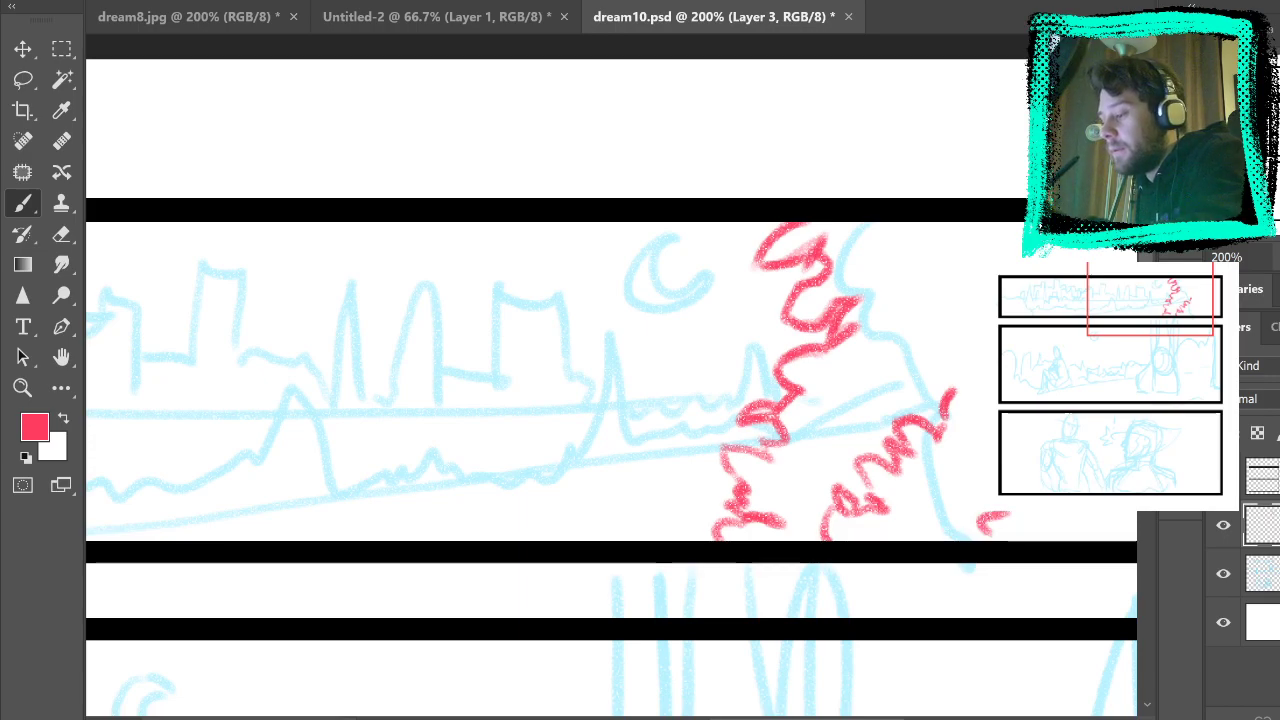
pyautogui.moveTo(1035, 449); pyautogui.dragTo(851, 530)
pyautogui.moveTo(832, 414); pyautogui.dragTo(836, 446)
# Step: Trace the two pointed trees beside the large tree and the bushes around them in red
pyautogui.moveTo(652, 370); pyautogui.dragTo(692, 436)
pyautogui.moveTo(664, 491); pyautogui.dragTo(963, 480)
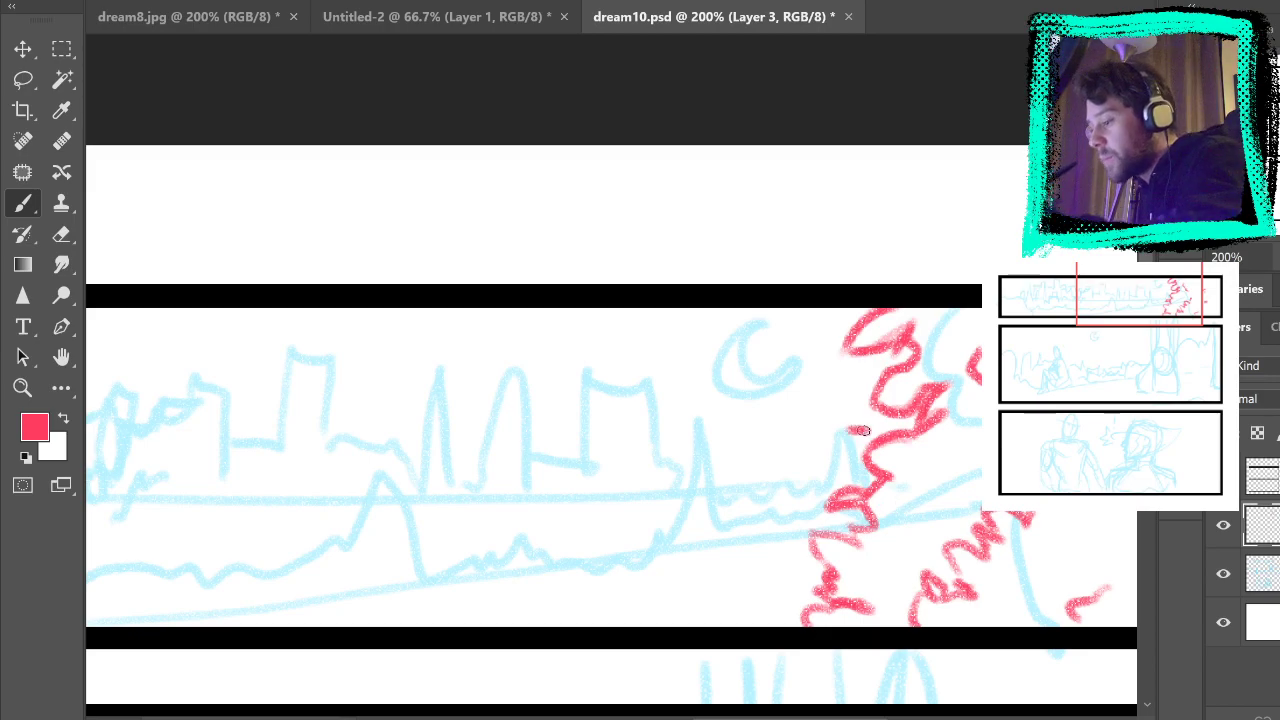
pyautogui.hscroll(-3, 960, 429)
pyautogui.moveTo(960, 491)
pyautogui.mouseDown()
pyautogui.moveTo(928, 389)
pyautogui.moveTo(916, 483)
pyautogui.moveTo(930, 513)
pyautogui.moveTo(896, 488)
pyautogui.moveTo(883, 513)
pyautogui.moveTo(869, 492)
pyautogui.moveTo(835, 500)
pyautogui.moveTo(828, 542)
pyautogui.moveTo(796, 382)
pyautogui.moveTo(777, 531)
pyautogui.moveTo(806, 557)
pyautogui.moveTo(808, 590)
pyautogui.mouseUp()
pyautogui.moveTo(775, 516)
pyautogui.mouseDown()
pyautogui.moveTo(735, 514)
pyautogui.moveTo(728, 543)
pyautogui.moveTo(692, 522)
pyautogui.mouseUp()
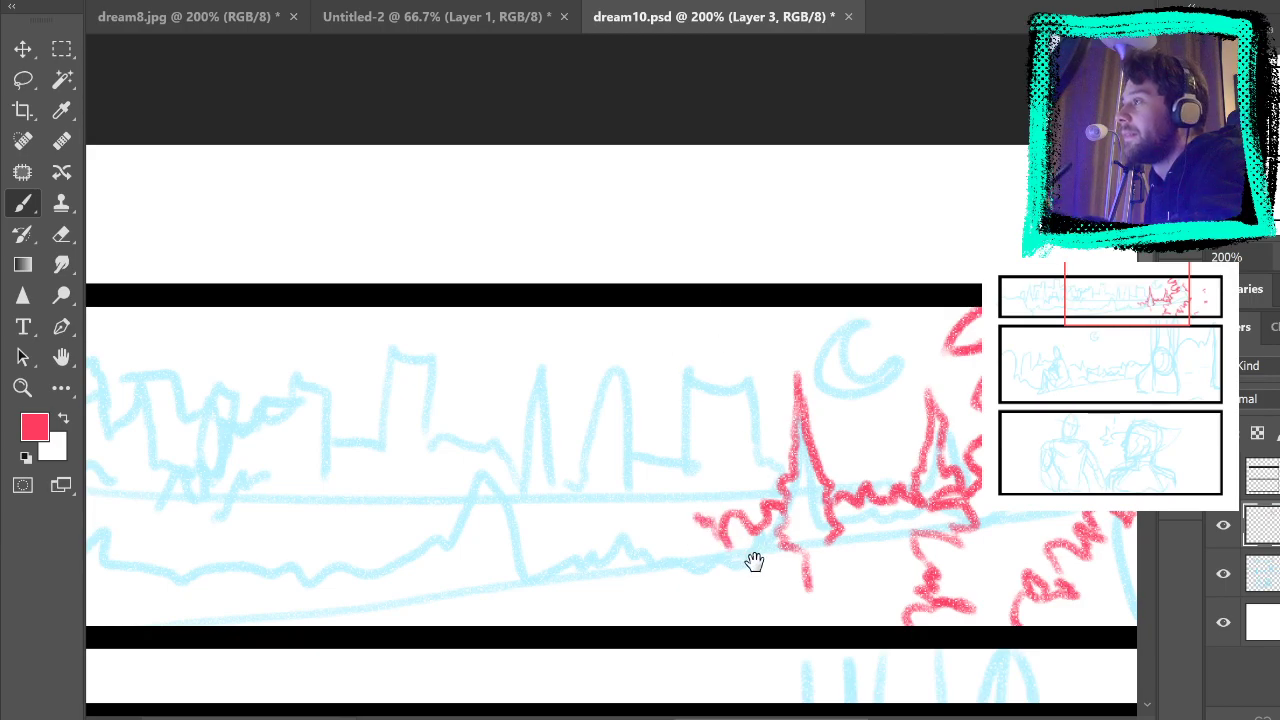
# Step: Continue the red bushes leftward and outline a rounded tree near the middle of the top panel
pyautogui.moveTo(751, 560); pyautogui.dragTo(966, 486)
pyautogui.moveTo(866, 466)
pyautogui.mouseDown()
pyautogui.moveTo(812, 420)
pyautogui.moveTo(798, 484)
pyautogui.moveTo(830, 484)
pyautogui.moveTo(744, 477)
pyautogui.mouseUp()
pyautogui.moveTo(704, 514)
pyautogui.mouseDown()
pyautogui.moveTo(681, 478)
pyautogui.moveTo(698, 435)
pyautogui.moveTo(656, 371)
pyautogui.moveTo(619, 386)
pyautogui.mouseUp()
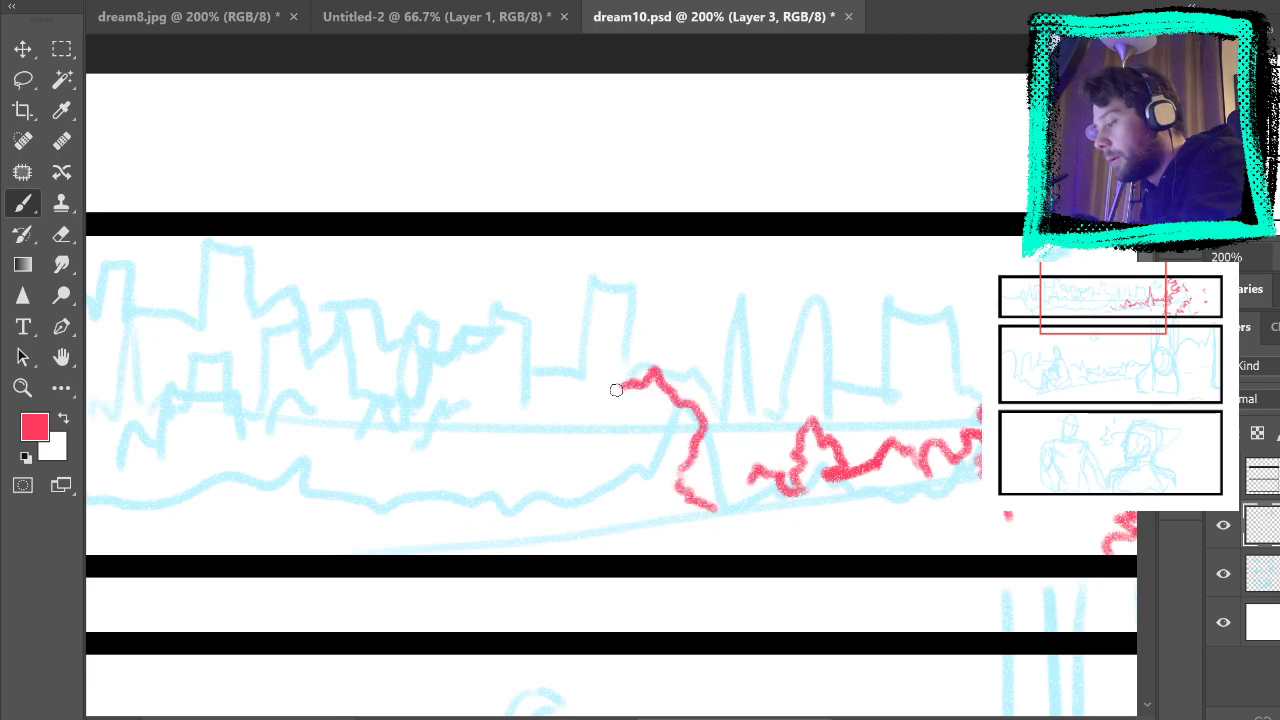
pyautogui.hotkey('ctrl', 'z')
pyautogui.moveTo(684, 458)
pyautogui.mouseDown()
pyautogui.moveTo(672, 418)
pyautogui.moveTo(600, 425)
pyautogui.moveTo(594, 480)
pyautogui.moveTo(631, 497)
pyautogui.moveTo(640, 533)
pyautogui.mouseUp()
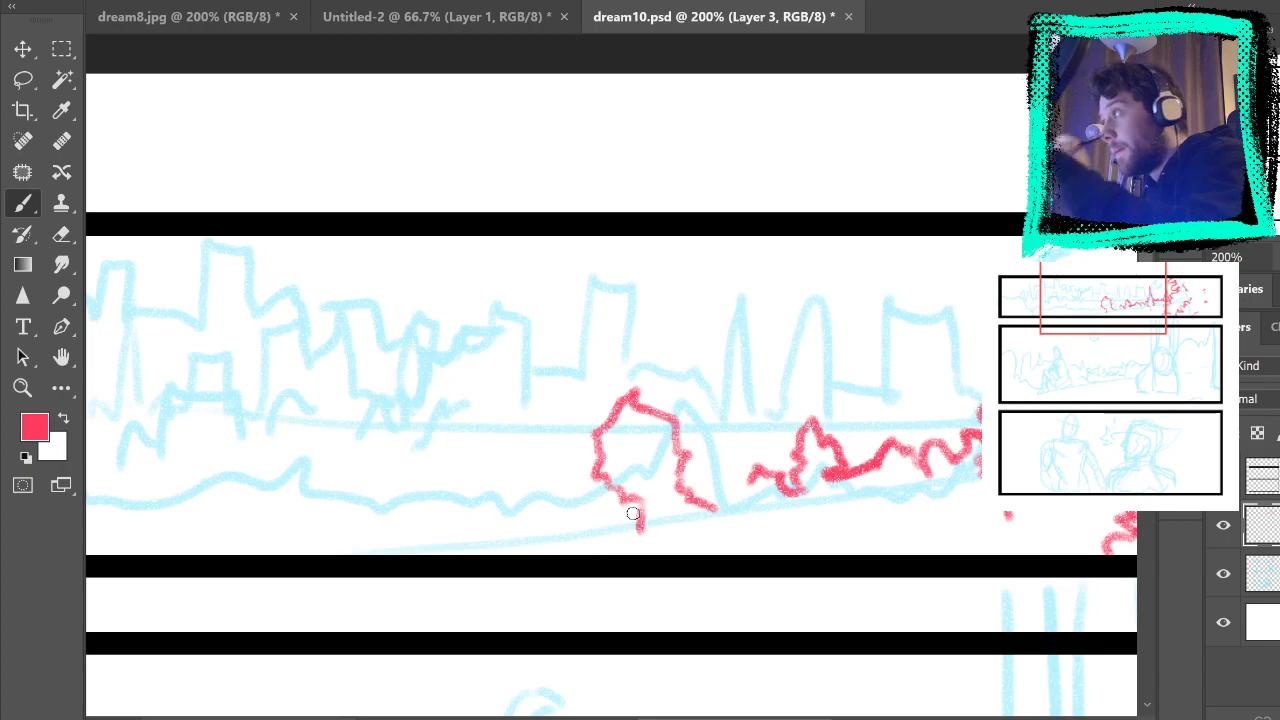
# Step: Draw the low red treeline leftward from the rounded tree, ending in a small pointed tree
pyautogui.moveTo(606, 490); pyautogui.dragTo(472, 493)
pyautogui.moveTo(650, 441); pyautogui.dragTo(888, 423)
pyautogui.moveTo(780, 474)
pyautogui.mouseDown()
pyautogui.moveTo(639, 472)
pyautogui.moveTo(640, 485)
pyautogui.moveTo(626, 431)
pyautogui.moveTo(607, 469)
pyautogui.moveTo(589, 444)
pyautogui.moveTo(576, 466)
pyautogui.moveTo(551, 450)
pyautogui.moveTo(506, 480)
pyautogui.moveTo(426, 487)
pyautogui.moveTo(413, 457)
pyautogui.moveTo(424, 437)
pyautogui.moveTo(379, 425)
pyautogui.moveTo(373, 484)
pyautogui.mouseUp()
pyautogui.moveTo(400, 413); pyautogui.dragTo(418, 432)
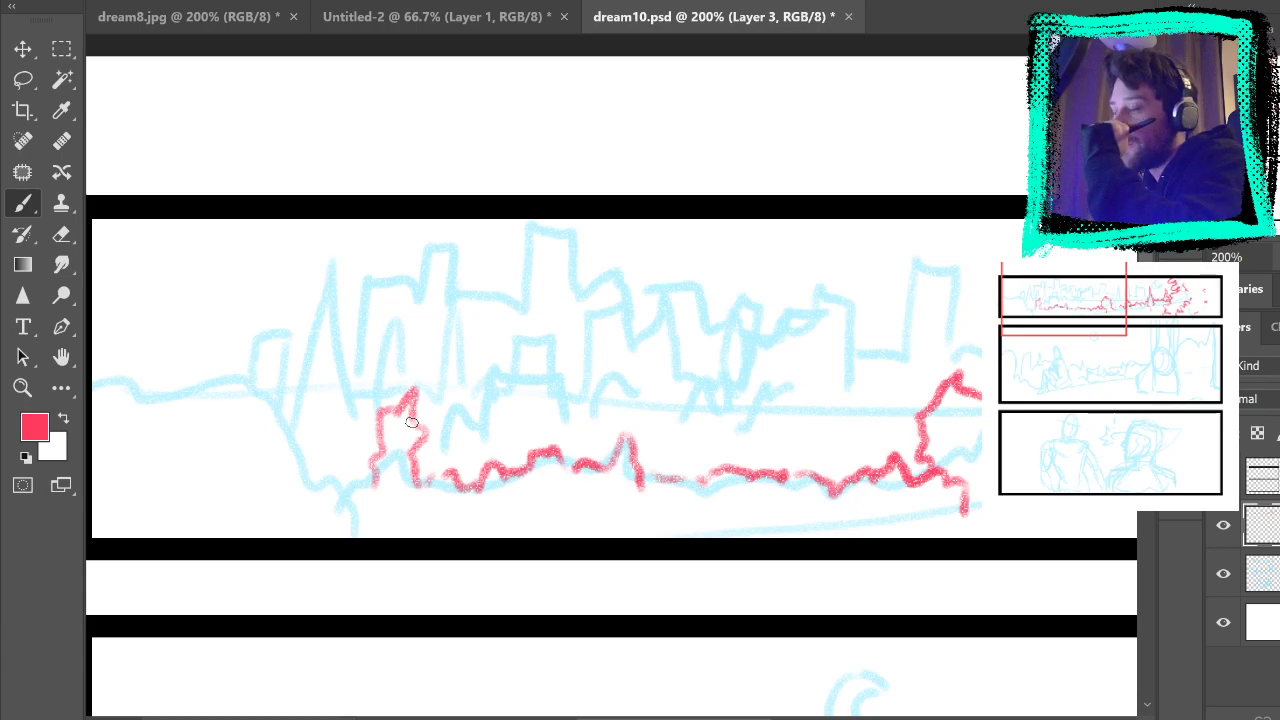
# Step: Outline the foliage mass at the top panel's left end in red, with jagged leaf strokes beneath it
pyautogui.moveTo(362, 486)
pyautogui.mouseDown()
pyautogui.moveTo(380, 522)
pyautogui.moveTo(380, 498)
pyautogui.moveTo(313, 465)
pyautogui.moveTo(322, 435)
pyautogui.moveTo(307, 416)
pyautogui.moveTo(324, 393)
pyautogui.moveTo(300, 411)
pyautogui.moveTo(254, 375)
pyautogui.mouseUp()
pyautogui.moveTo(343, 382); pyautogui.dragTo(636, 386)
pyautogui.moveTo(552, 376)
pyautogui.mouseDown()
pyautogui.moveTo(513, 357)
pyautogui.moveTo(448, 405)
pyautogui.moveTo(430, 375)
pyautogui.moveTo(445, 349)
pyautogui.moveTo(436, 301)
pyautogui.moveTo(386, 300)
pyautogui.mouseUp()
pyautogui.moveTo(768, 461); pyautogui.dragTo(689, 503)
pyautogui.moveTo(788, 535)
pyautogui.mouseDown()
pyautogui.moveTo(711, 518)
pyautogui.moveTo(773, 491)
pyautogui.mouseUp()
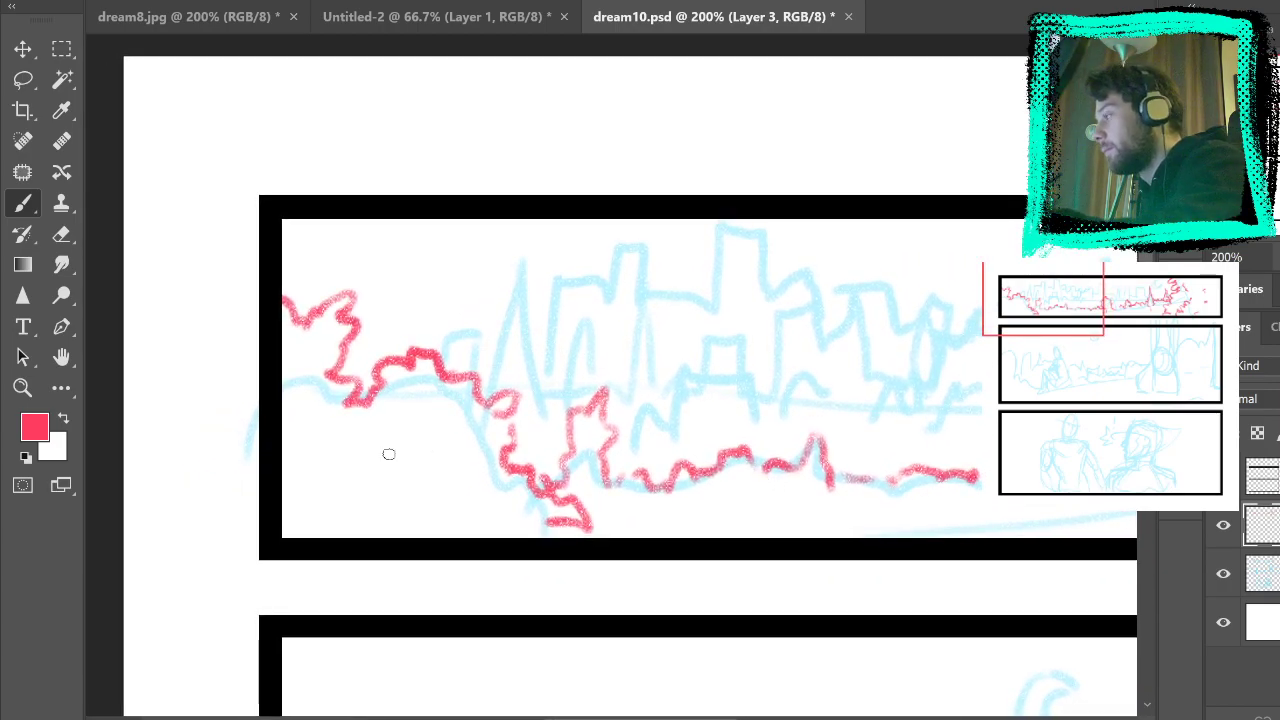
pyautogui.moveTo(306, 475)
pyautogui.mouseDown()
pyautogui.moveTo(347, 476)
pyautogui.moveTo(372, 440)
pyautogui.moveTo(416, 513)
pyautogui.moveTo(486, 458)
pyautogui.mouseUp()
pyautogui.moveTo(894, 482)
pyautogui.mouseDown()
pyautogui.moveTo(817, 531)
pyautogui.moveTo(747, 500)
pyautogui.mouseUp()
pyautogui.moveTo(819, 555); pyautogui.dragTo(755, 463)
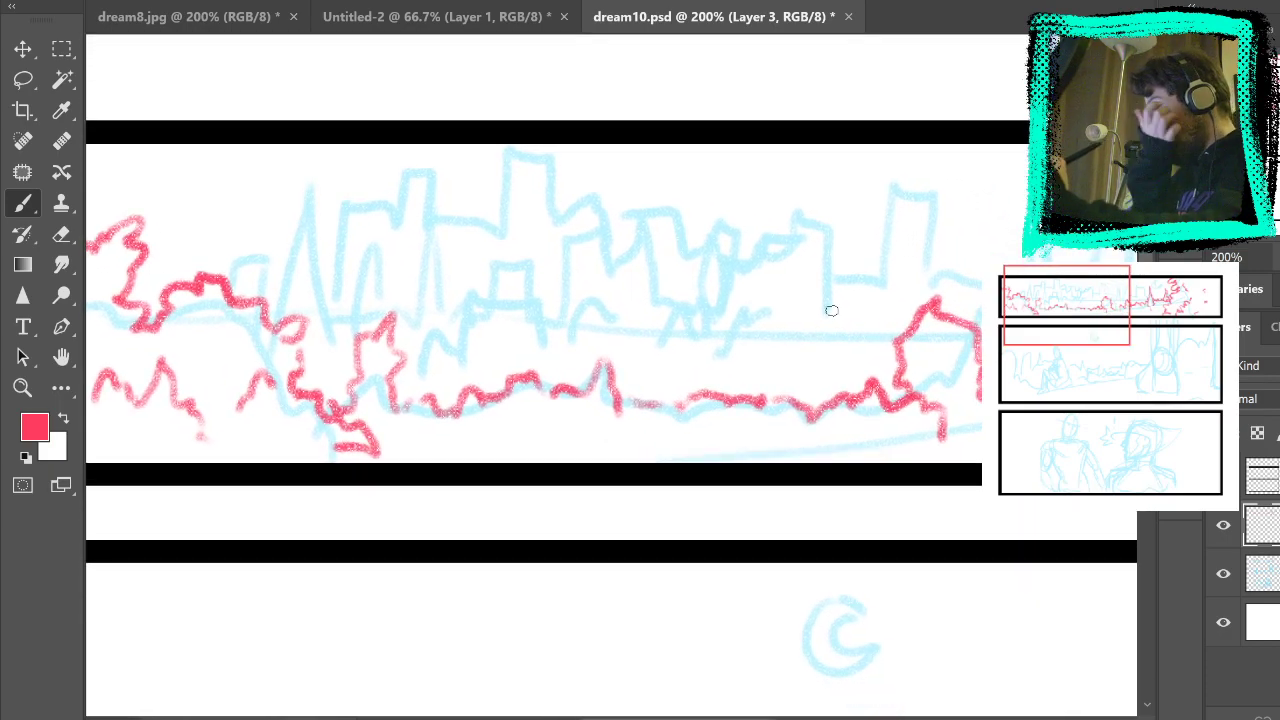
# Step: Review the red linework on the whole page with the blue sketch layer hidden, and show the sketch again
pyautogui.moveTo(740, 294)
pyautogui.mouseDown()
pyautogui.moveTo(749, 463)
pyautogui.moveTo(603, 423)
pyautogui.moveTo(859, 498)
pyautogui.mouseUp()
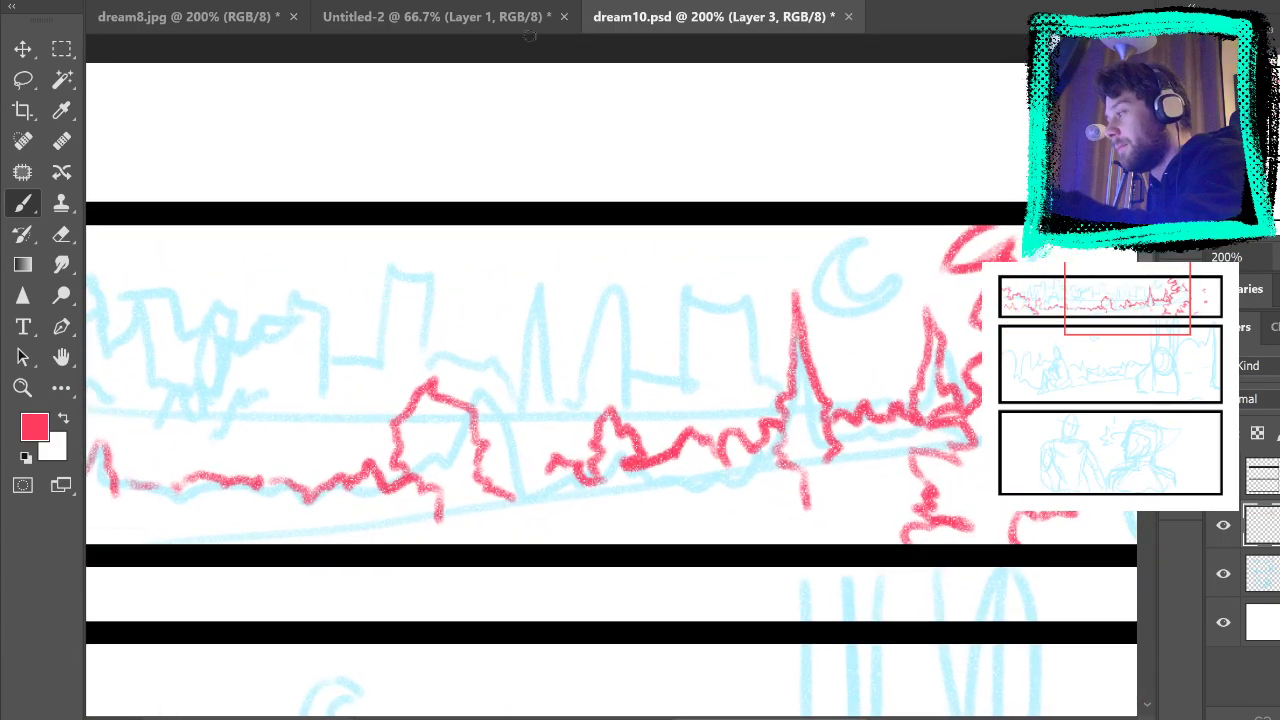
pyautogui.hotkey('ctrl', '0')
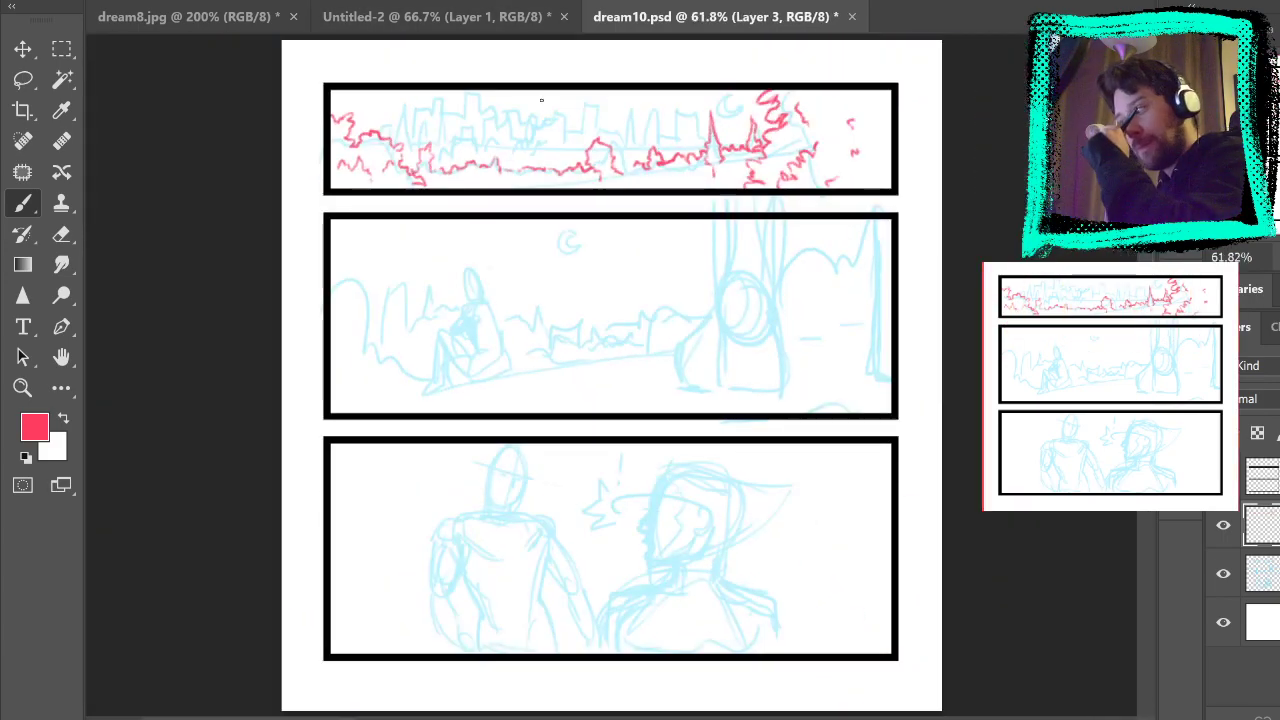
pyautogui.click(1223, 573)
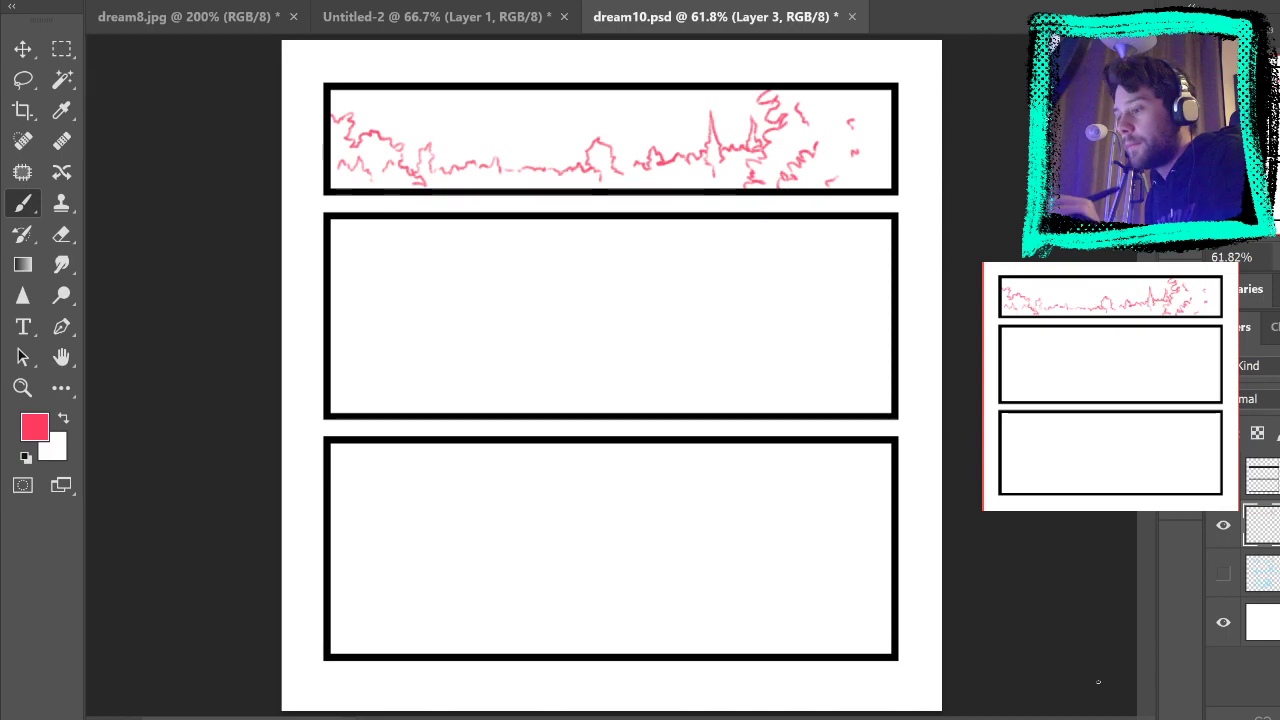
pyautogui.click(1223, 573)
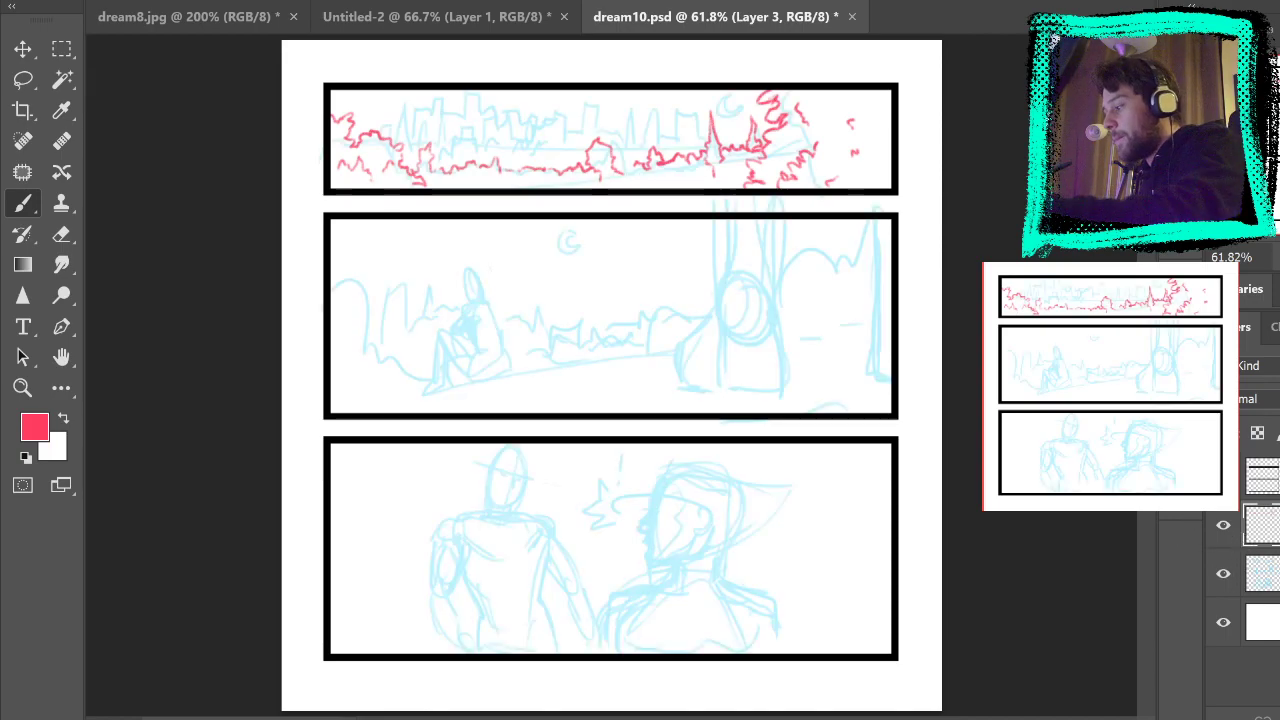
# Step: Brush short red ground lines beneath the bushes and beside the tall pointed tree in the top panel
pyautogui.click(22, 388)
pyautogui.click(700, 151)
pyautogui.click(697, 157)
pyautogui.click(596, 150)
pyautogui.moveTo(831, 314); pyautogui.dragTo(866, 486)
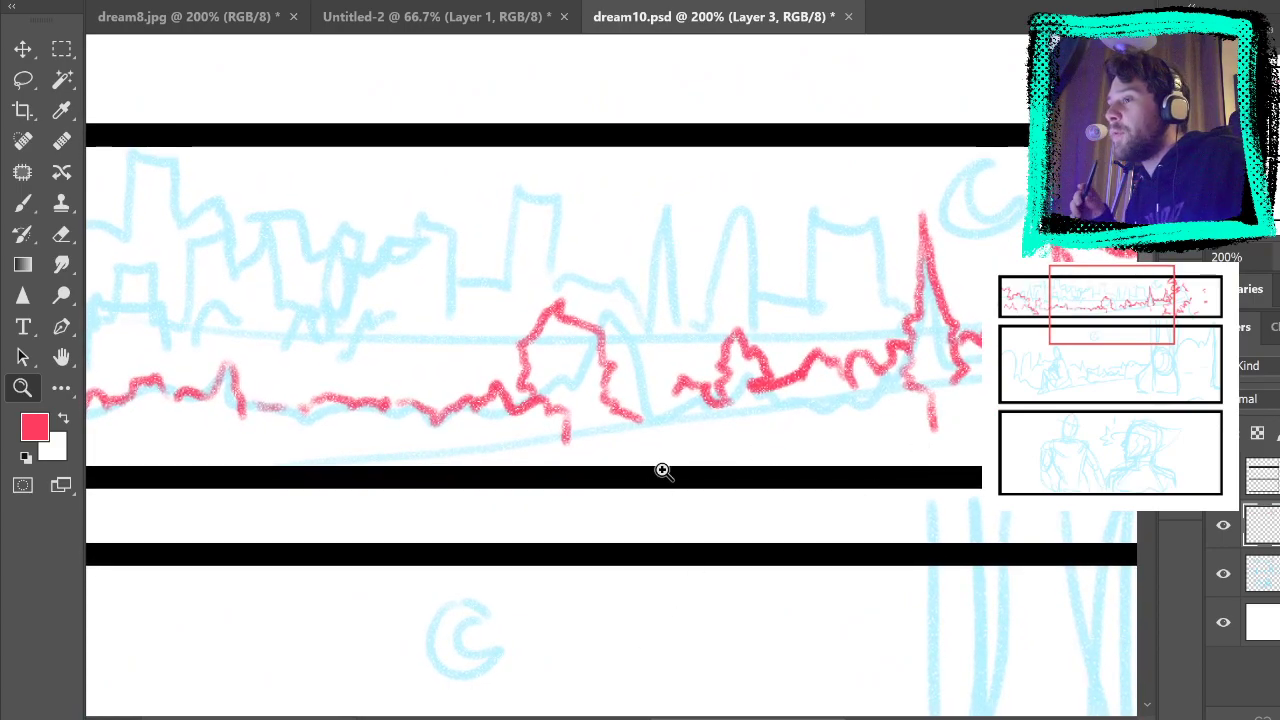
pyautogui.press('b')
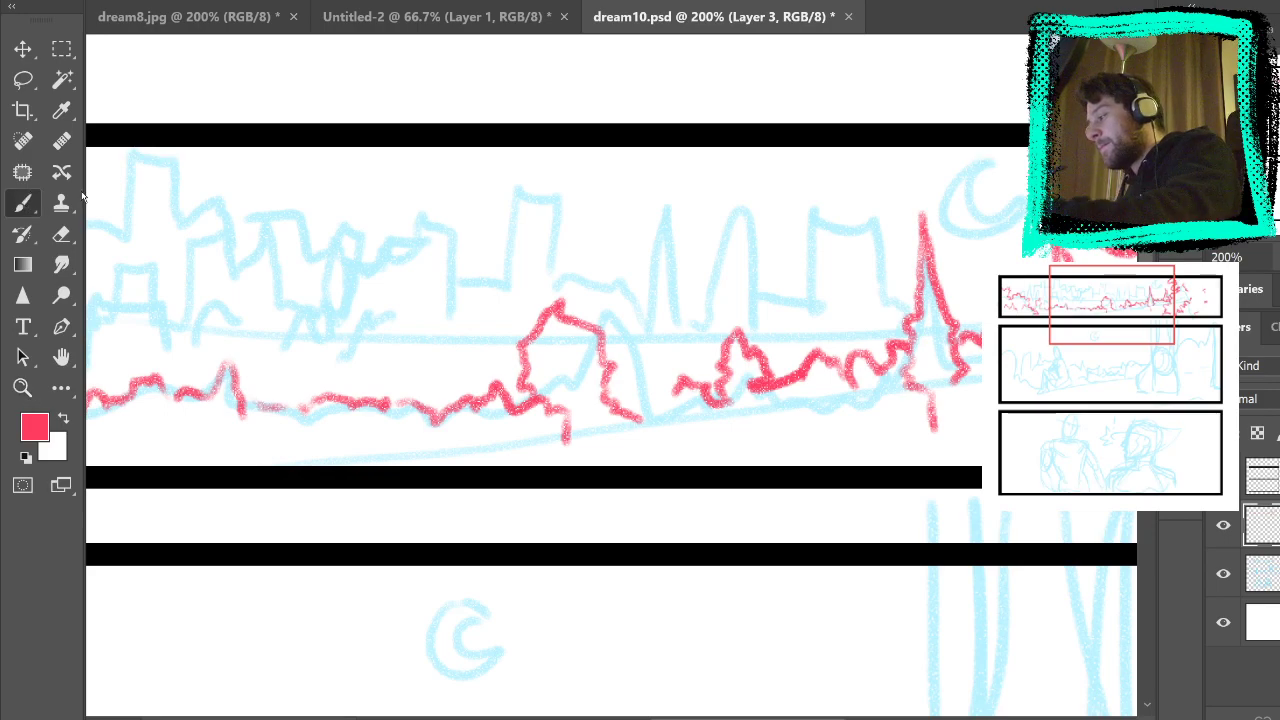
pyautogui.moveTo(683, 430); pyautogui.dragTo(806, 415)
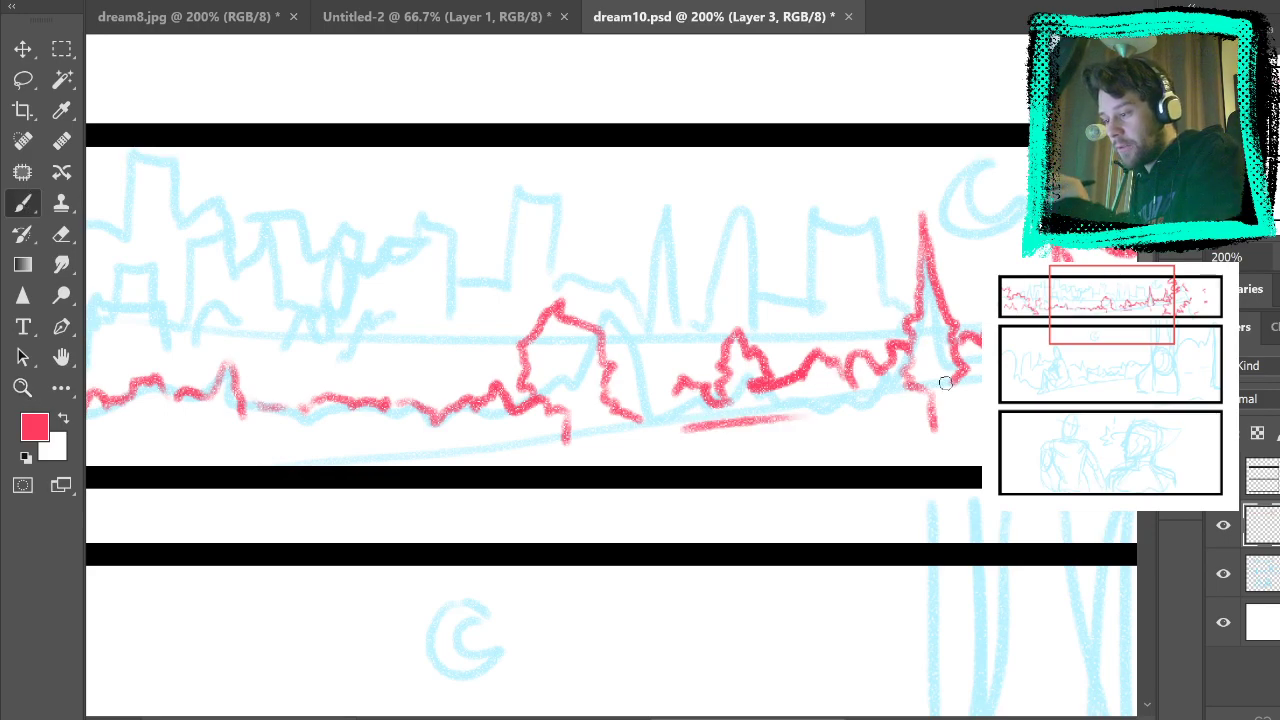
pyautogui.moveTo(957, 395); pyautogui.dragTo(980, 388)
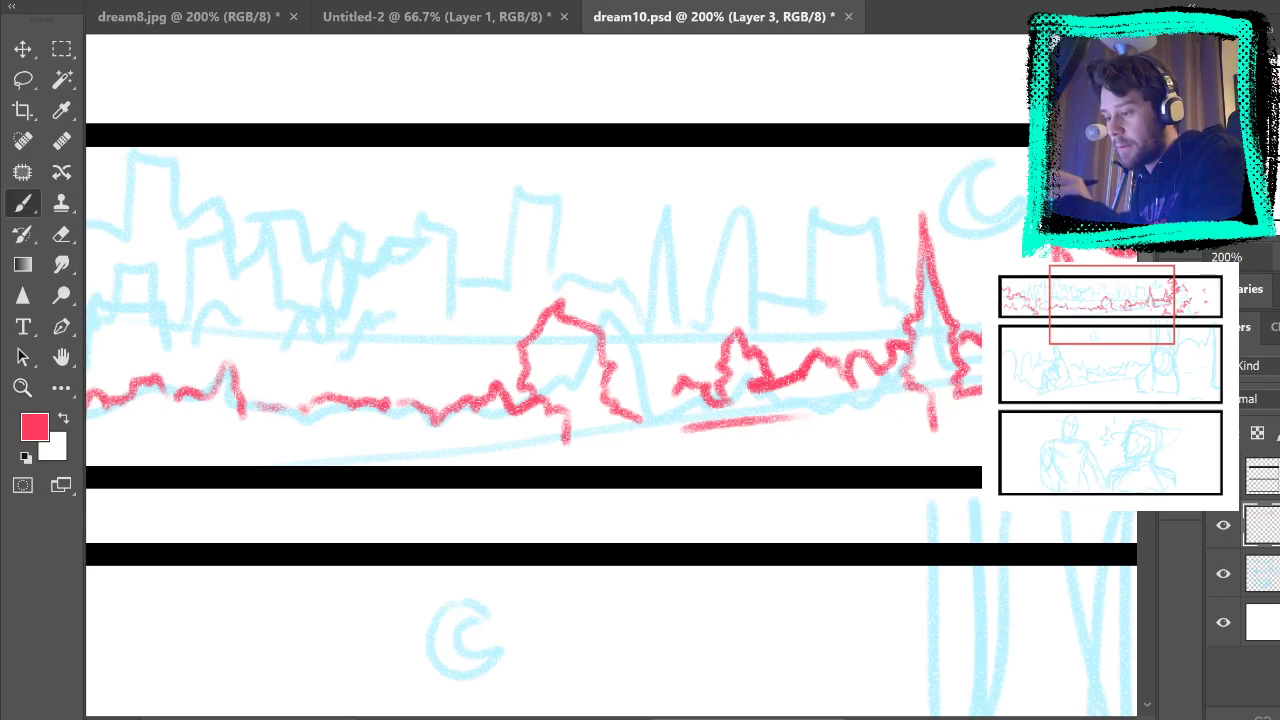
# Step: Draw a long red ground line along the top panel's lower border, from the left foliage toward the rounded tree
pyautogui.moveTo(420, 448); pyautogui.dragTo(988, 466)
pyautogui.moveTo(518, 463); pyautogui.dragTo(956, 463)
pyautogui.moveTo(1035, 447); pyautogui.dragTo(885, 465)
pyautogui.moveTo(951, 529); pyautogui.dragTo(546, 588)
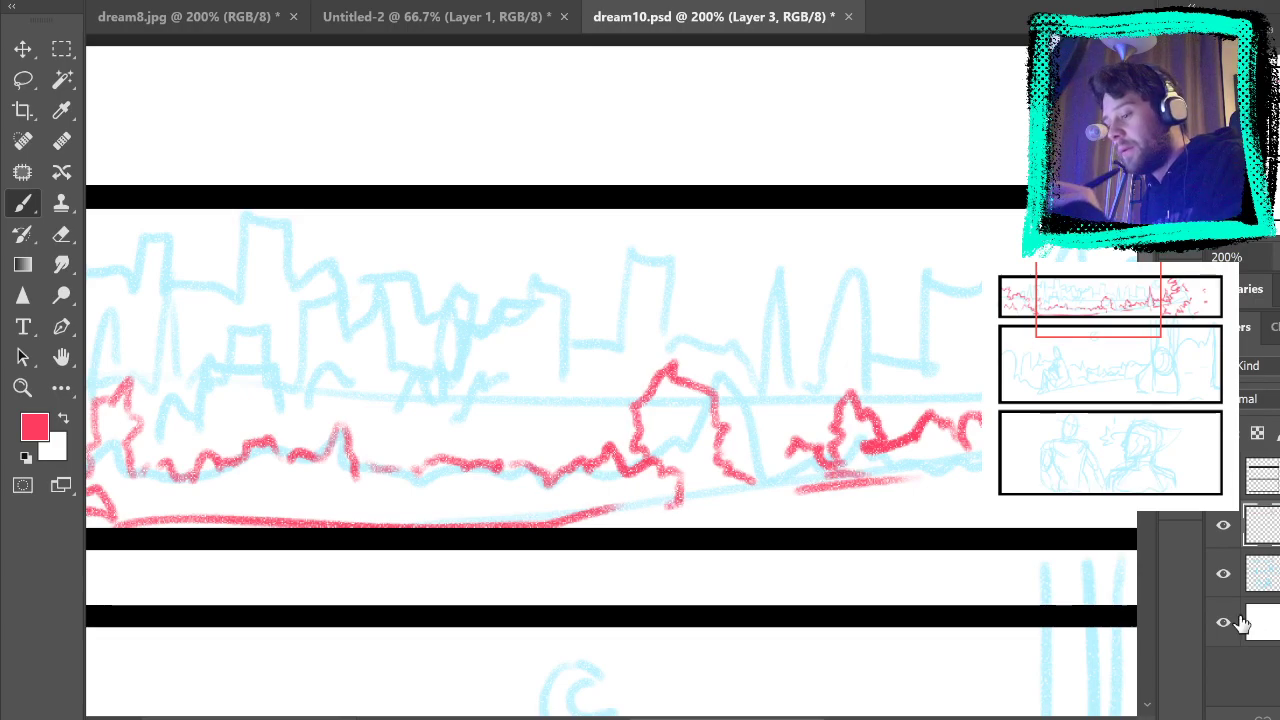
# Step: Check the top panel's red linework with the blue sketch layer hidden, undoing the last two strokes
pyautogui.click(1223, 573)
pyautogui.moveTo(1027, 505)
pyautogui.mouseDown()
pyautogui.moveTo(877, 502)
pyautogui.moveTo(902, 456)
pyautogui.mouseUp()
pyautogui.hotkey('ctrl', 'z')
pyautogui.hotkey('ctrl', 'z')
pyautogui.click(1223, 573)
pyautogui.moveTo(957, 534)
pyautogui.mouseDown()
pyautogui.moveTo(994, 528)
pyautogui.moveTo(878, 477)
pyautogui.mouseUp()
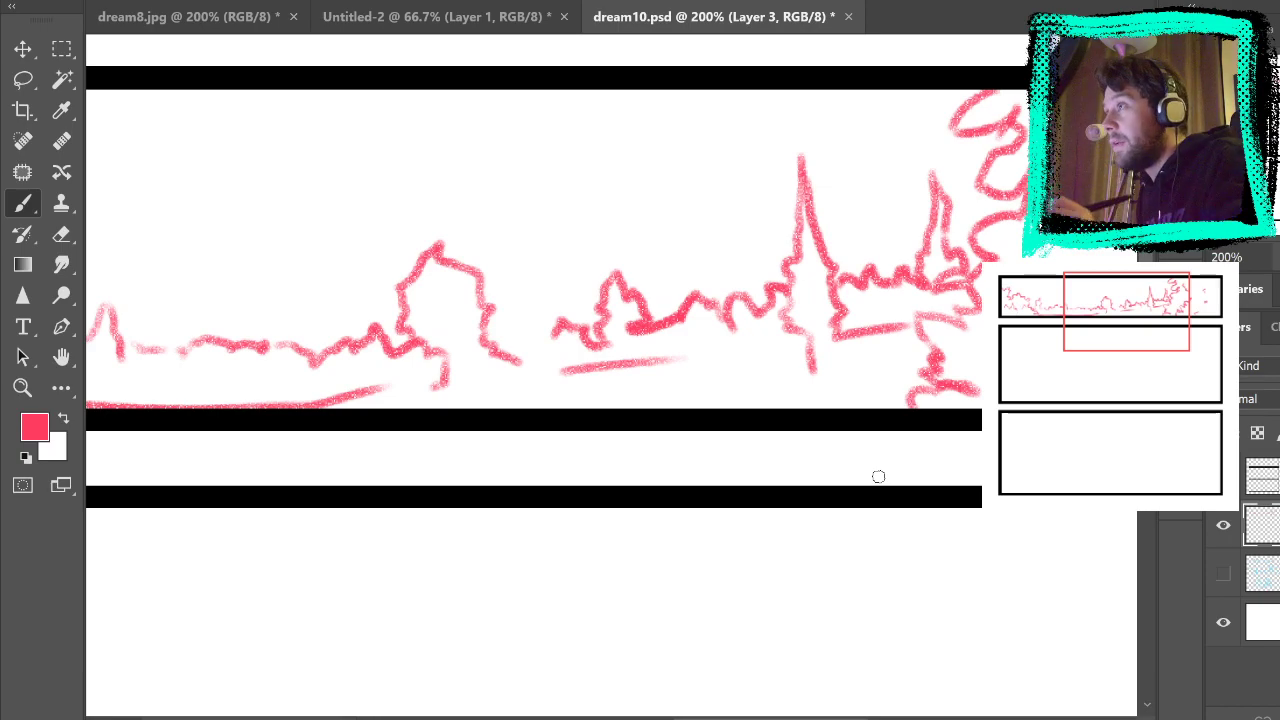
pyautogui.click(1223, 574)
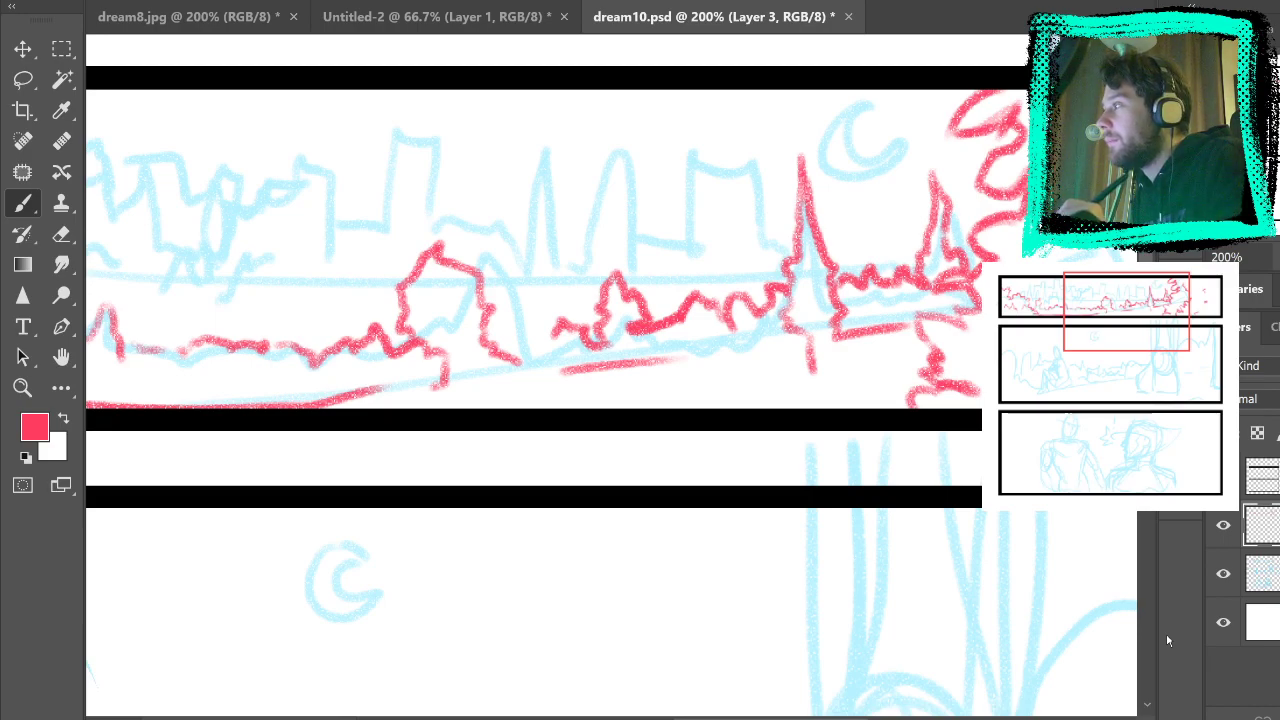
pyautogui.moveTo(582, 377); pyautogui.dragTo(862, 522)
pyautogui.moveTo(745, 512); pyautogui.dragTo(922, 492)
pyautogui.moveTo(837, 517)
pyautogui.mouseDown()
pyautogui.moveTo(949, 517)
pyautogui.moveTo(991, 538)
pyautogui.mouseUp()
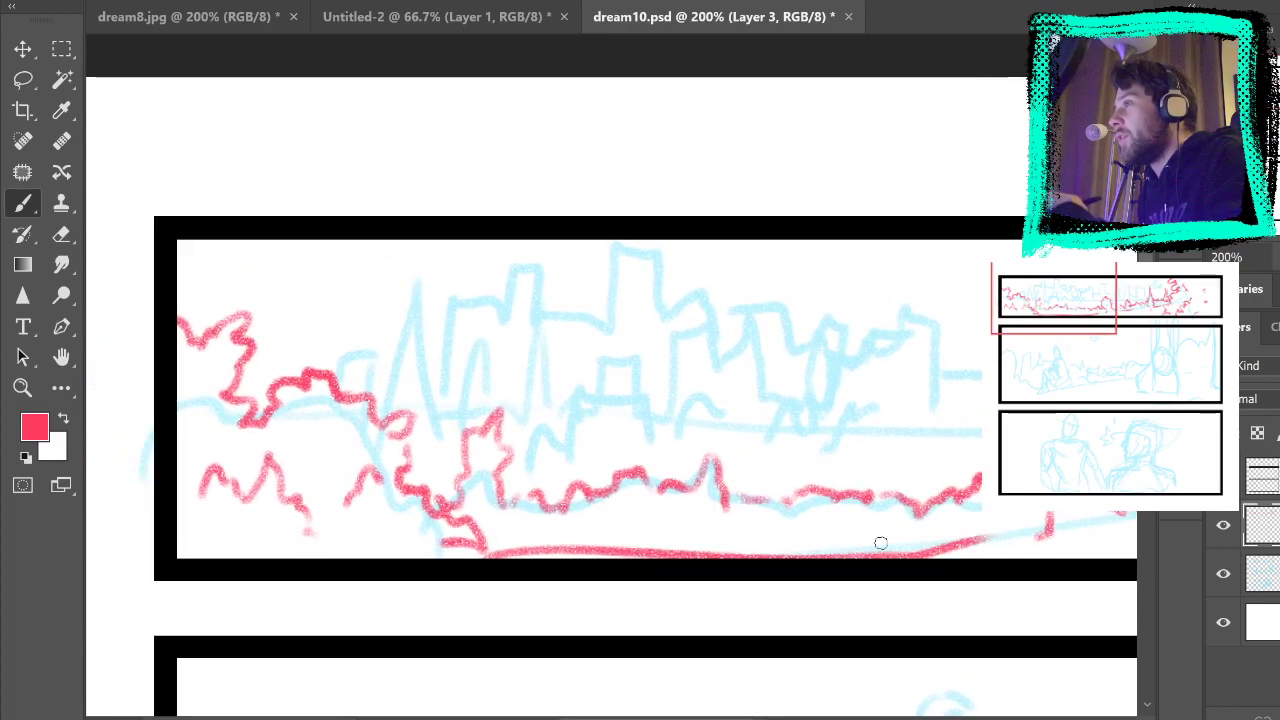
# Step: Brush a tall pointed spire with shading in red at the skyline's left end, plus a small box-shaped building beside it
pyautogui.moveTo(381, 409); pyautogui.dragTo(420, 270)
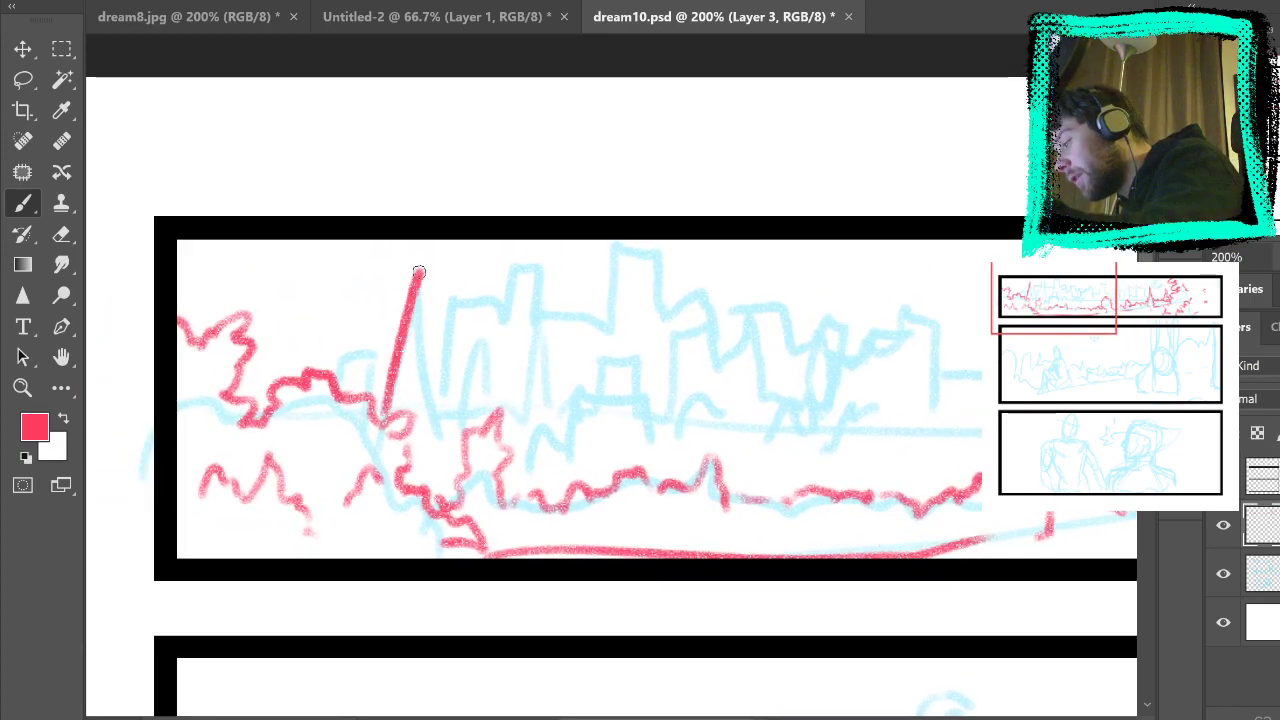
pyautogui.hotkey('ctrl', 'z')
pyautogui.moveTo(376, 424)
pyautogui.mouseDown()
pyautogui.moveTo(408, 282)
pyautogui.moveTo(448, 468)
pyautogui.mouseUp()
pyautogui.moveTo(408, 326)
pyautogui.mouseDown()
pyautogui.moveTo(420, 438)
pyautogui.moveTo(436, 458)
pyautogui.moveTo(410, 344)
pyautogui.mouseUp()
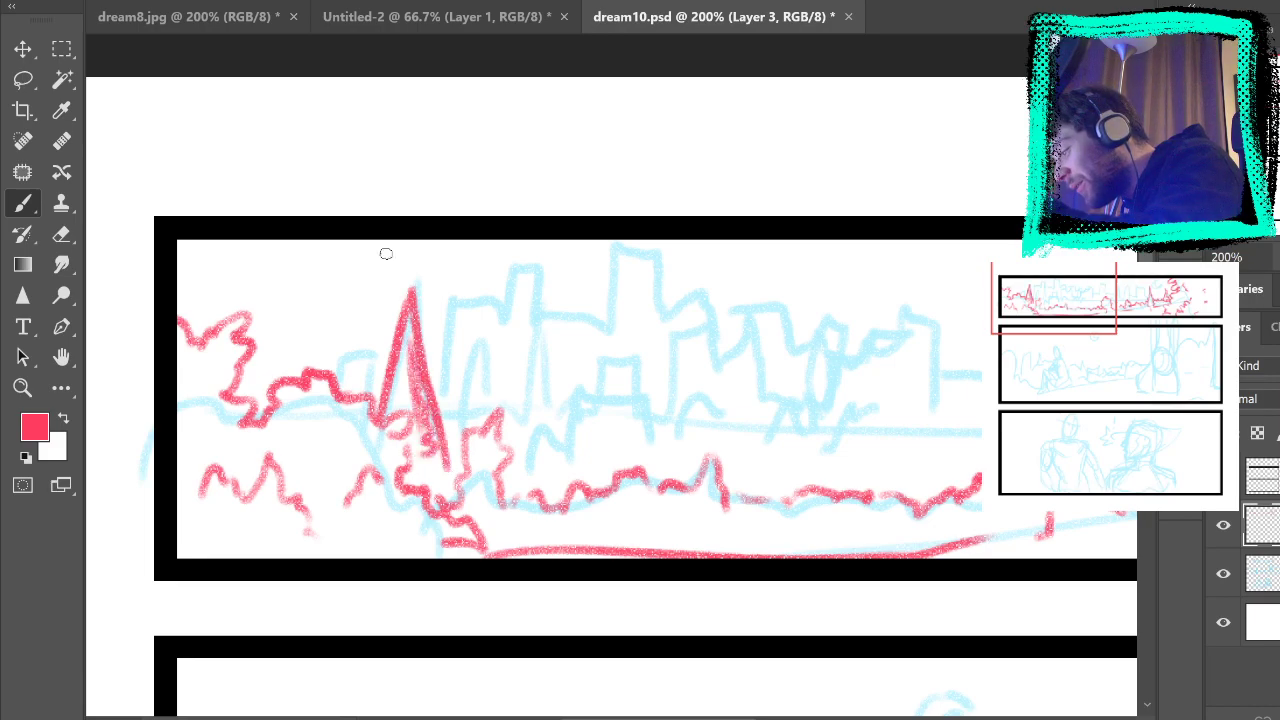
pyautogui.moveTo(353, 394)
pyautogui.mouseDown()
pyautogui.moveTo(366, 360)
pyautogui.moveTo(349, 354)
pyautogui.moveTo(340, 404)
pyautogui.mouseUp()
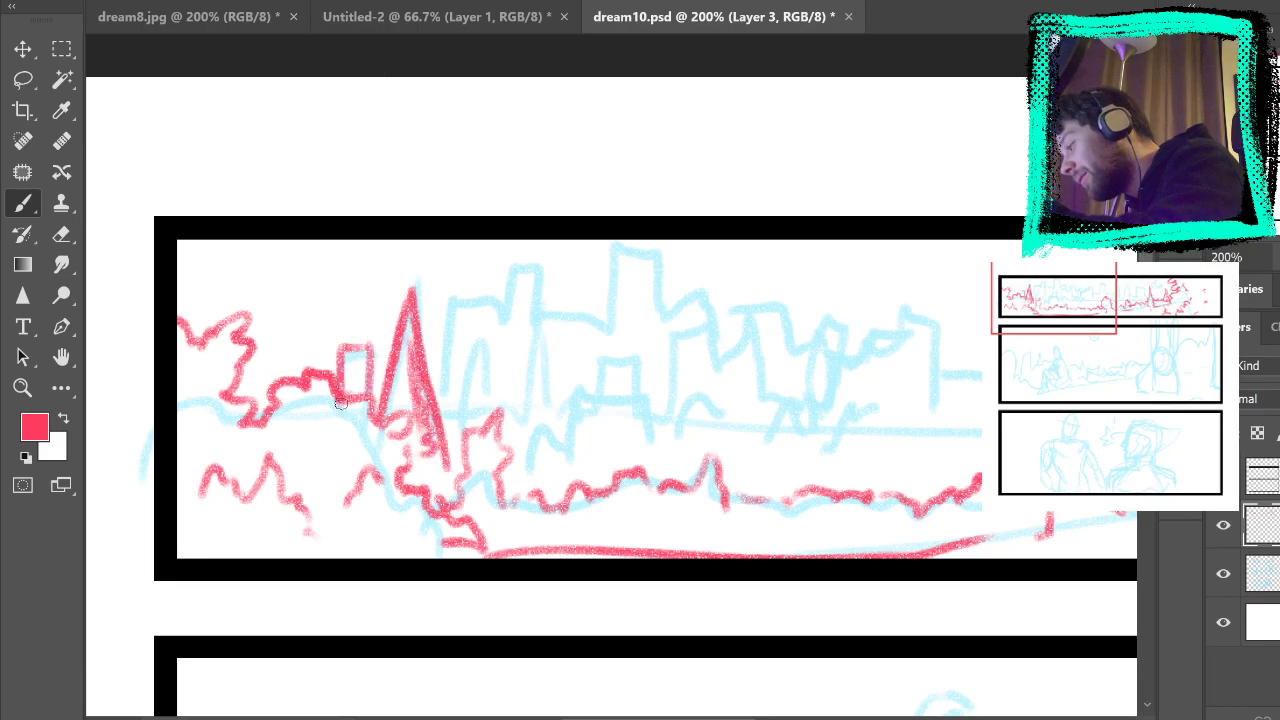
# Step: Trace the left group of buildings in red up to the tallest tower, with inner window shapes, and check it with the sketch layer hidden
pyautogui.moveTo(452, 414)
pyautogui.mouseDown()
pyautogui.moveTo(440, 325)
pyautogui.moveTo(462, 300)
pyautogui.moveTo(497, 315)
pyautogui.moveTo(531, 263)
pyautogui.moveTo(540, 318)
pyautogui.mouseUp()
pyautogui.moveTo(497, 358)
pyautogui.mouseDown()
pyautogui.moveTo(500, 412)
pyautogui.moveTo(482, 335)
pyautogui.moveTo(467, 390)
pyautogui.moveTo(540, 330)
pyautogui.mouseUp()
pyautogui.moveTo(551, 398)
pyautogui.mouseDown()
pyautogui.moveTo(558, 307)
pyautogui.moveTo(607, 313)
pyautogui.moveTo(608, 249)
pyautogui.moveTo(637, 240)
pyautogui.moveTo(638, 302)
pyautogui.mouseUp()
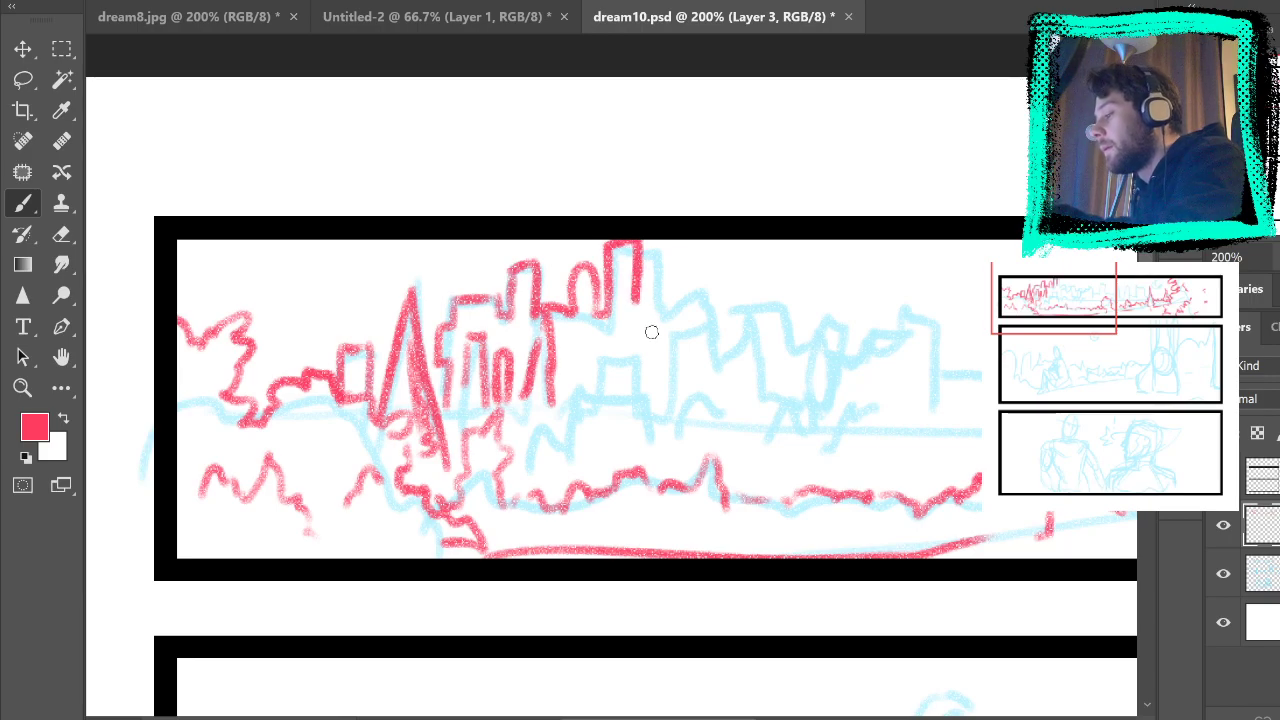
pyautogui.click(1223, 573)
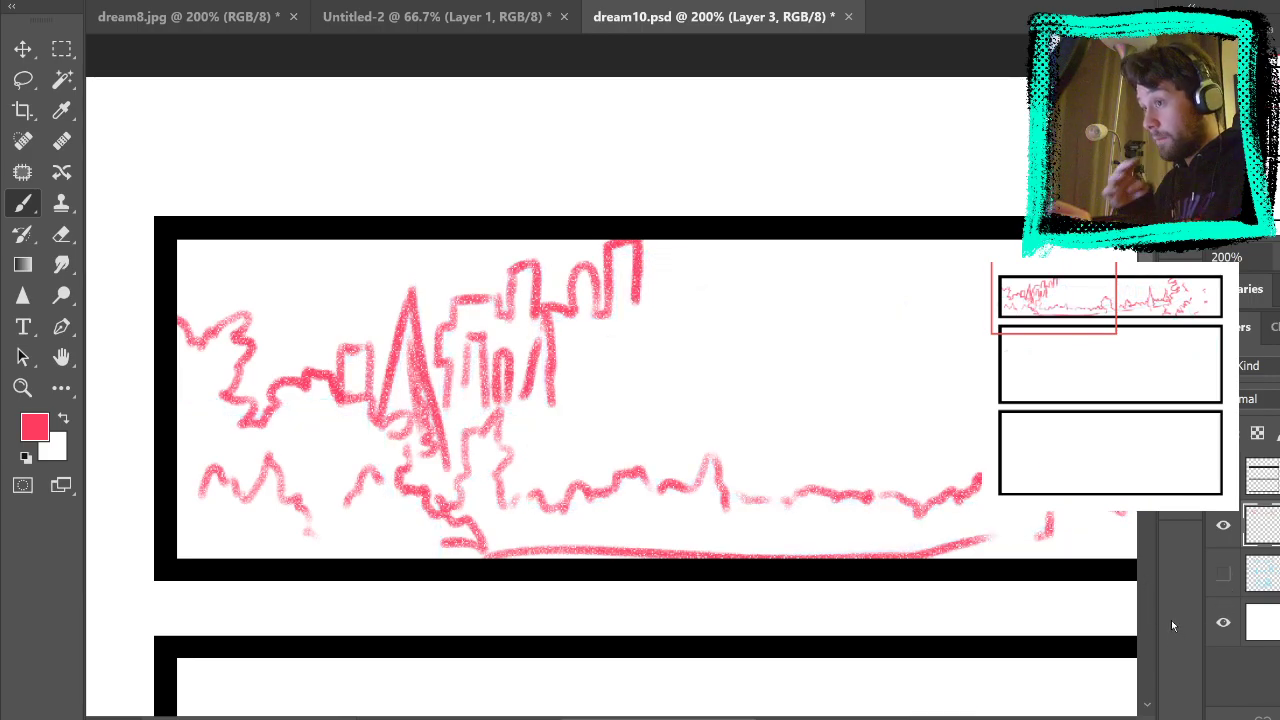
pyautogui.click(1223, 573)
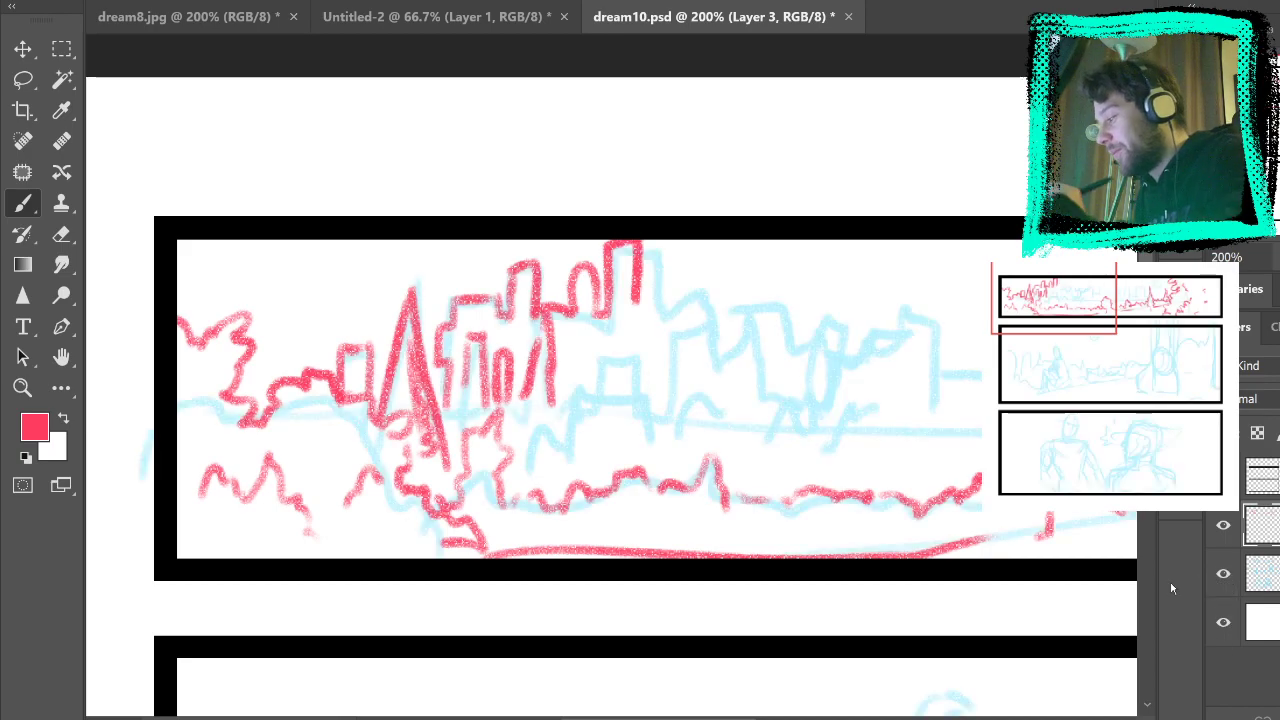
# Step: Trace the lower block buildings in front of the city and the slanted rooftop right of the tallest tower in red, redoing unsatisfactory strokes
pyautogui.moveTo(529, 468)
pyautogui.mouseDown()
pyautogui.moveTo(545, 424)
pyautogui.moveTo(557, 425)
pyautogui.moveTo(553, 457)
pyautogui.moveTo(576, 443)
pyautogui.moveTo(578, 394)
pyautogui.moveTo(650, 398)
pyautogui.moveTo(651, 440)
pyautogui.mouseUp()
pyautogui.moveTo(620, 394)
pyautogui.mouseDown()
pyautogui.moveTo(606, 371)
pyautogui.moveTo(634, 380)
pyautogui.moveTo(638, 398)
pyautogui.mouseUp()
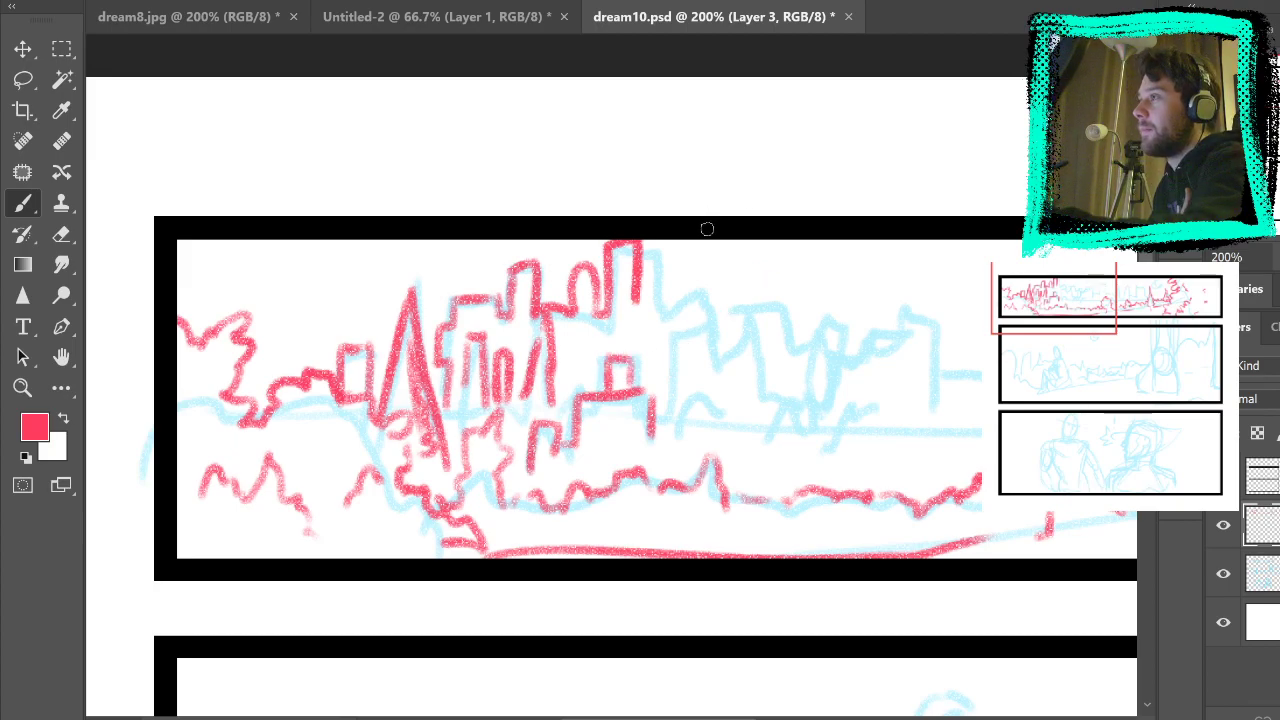
pyautogui.moveTo(694, 357); pyautogui.dragTo(614, 389)
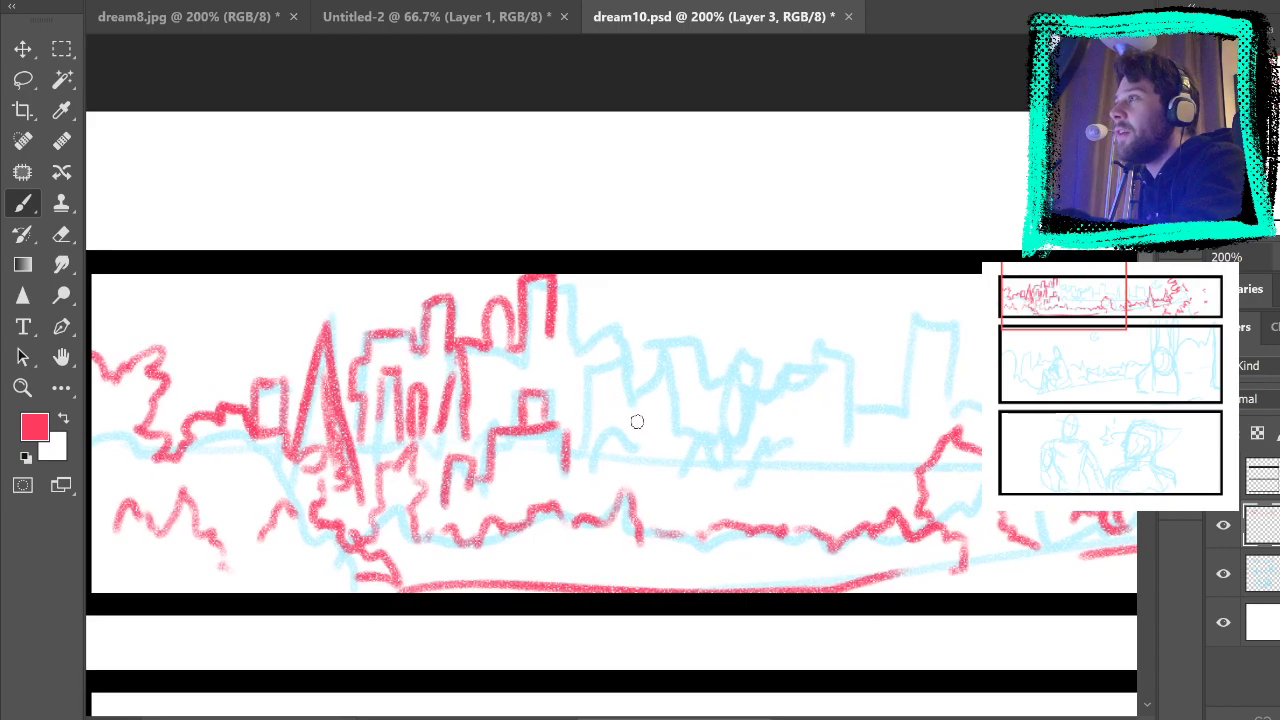
pyautogui.moveTo(573, 342)
pyautogui.mouseDown()
pyautogui.moveTo(588, 360)
pyautogui.moveTo(626, 312)
pyautogui.moveTo(637, 378)
pyautogui.moveTo(606, 334)
pyautogui.moveTo(642, 312)
pyautogui.moveTo(633, 361)
pyautogui.moveTo(648, 400)
pyautogui.moveTo(581, 443)
pyautogui.mouseUp()
pyautogui.hotkey('ctrl', 'z')
pyautogui.hotkey('ctrl', 'z')
pyautogui.hotkey('ctrl', 'z')
pyautogui.moveTo(614, 379)
pyautogui.mouseDown()
pyautogui.moveTo(617, 430)
pyautogui.moveTo(648, 460)
pyautogui.mouseUp()
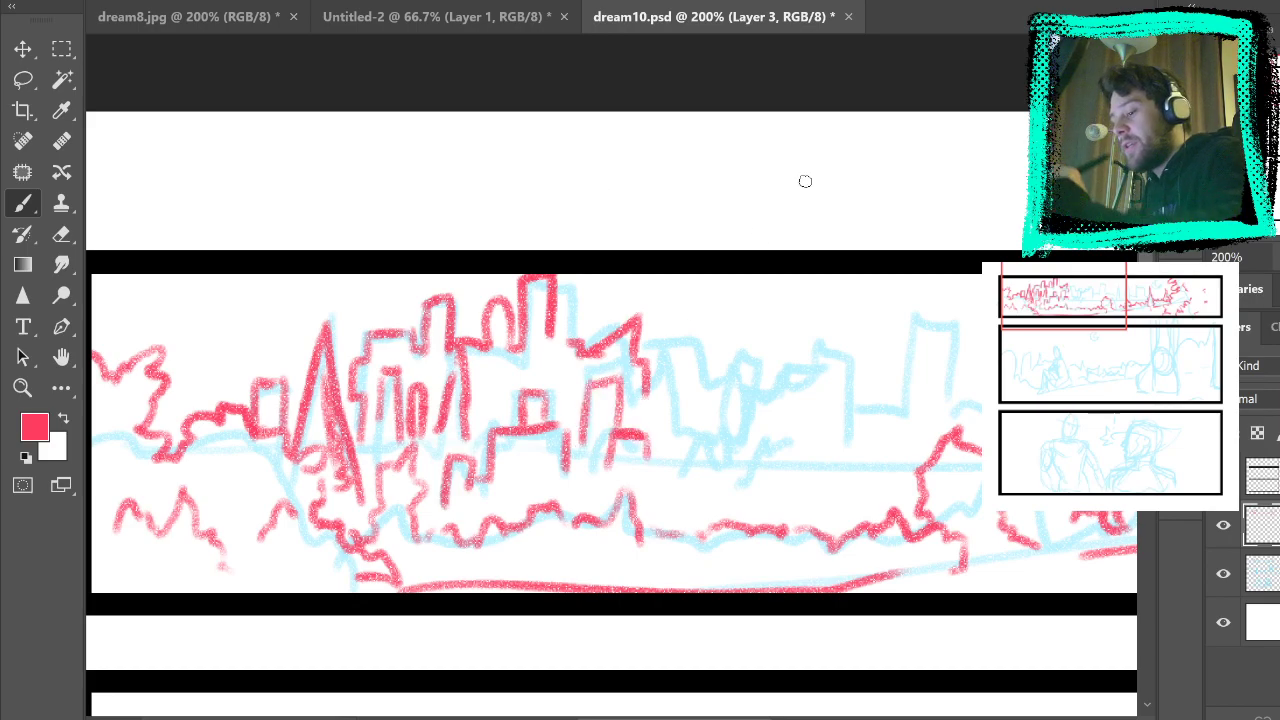
# Step: Hide the blue sketch layer, erase the overlapping red lines on the building below the slanted rooftop, and show the sketch again
pyautogui.click(1223, 574)
pyautogui.moveTo(877, 536)
pyautogui.mouseDown()
pyautogui.moveTo(1058, 448)
pyautogui.moveTo(1033, 419)
pyautogui.moveTo(982, 562)
pyautogui.moveTo(931, 529)
pyautogui.moveTo(957, 549)
pyautogui.moveTo(869, 592)
pyautogui.mouseUp()
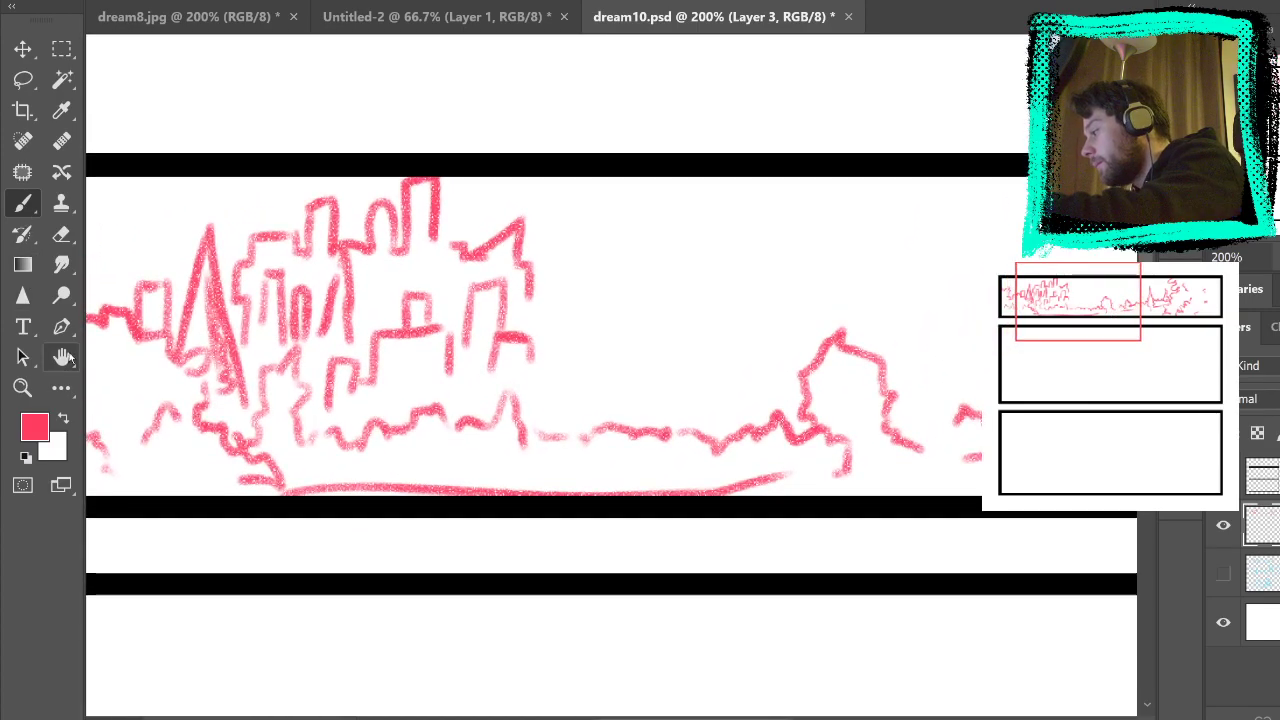
pyautogui.click(62, 235)
pyautogui.moveTo(508, 300); pyautogui.dragTo(485, 377)
pyautogui.click(38, 208)
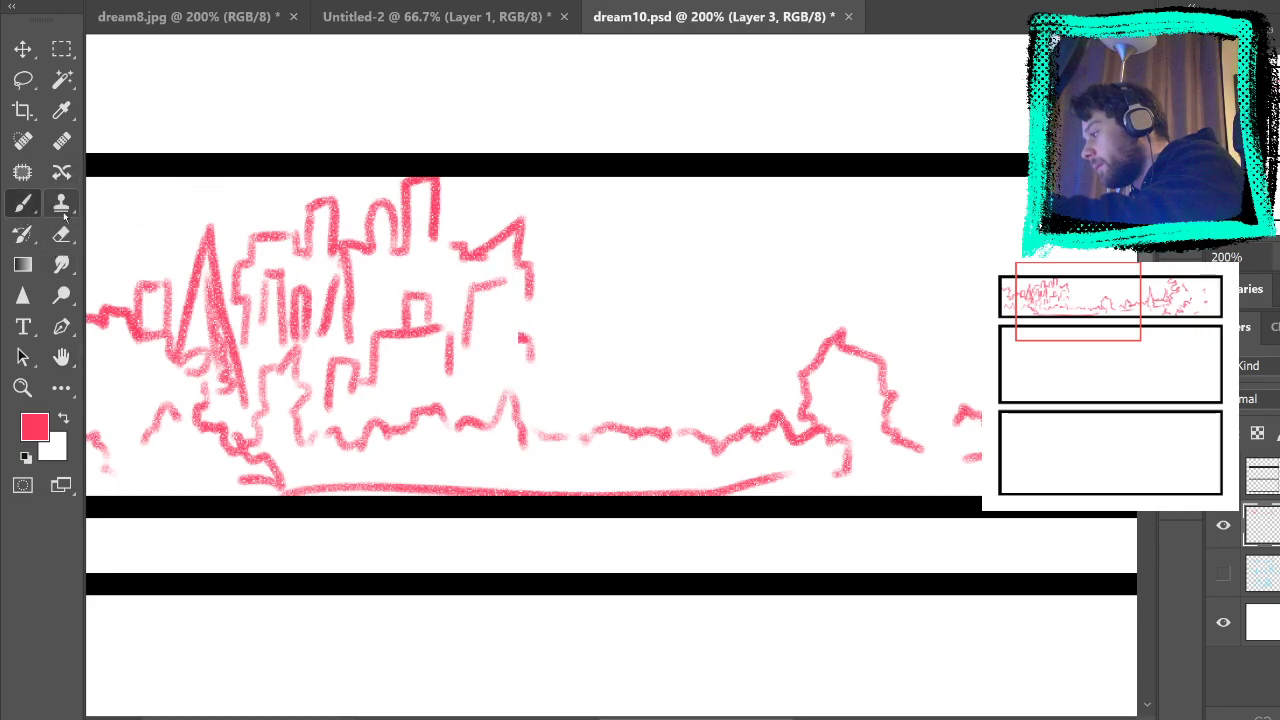
pyautogui.moveTo(507, 282)
pyautogui.mouseDown()
pyautogui.moveTo(490, 376)
pyautogui.moveTo(560, 237)
pyautogui.moveTo(577, 334)
pyautogui.moveTo(613, 348)
pyautogui.moveTo(649, 248)
pyautogui.moveTo(680, 292)
pyautogui.moveTo(705, 300)
pyautogui.moveTo(728, 282)
pyautogui.moveTo(738, 332)
pyautogui.mouseUp()
pyautogui.hotkey('ctrl', 'z')
pyautogui.click(1223, 573)
# Step: Continue the red skyline through the middle of the top panel with narrow towers, low arches, a spire and a wide tall tower
pyautogui.moveTo(584, 392)
pyautogui.mouseDown()
pyautogui.moveTo(581, 361)
pyautogui.moveTo(668, 378)
pyautogui.mouseUp()
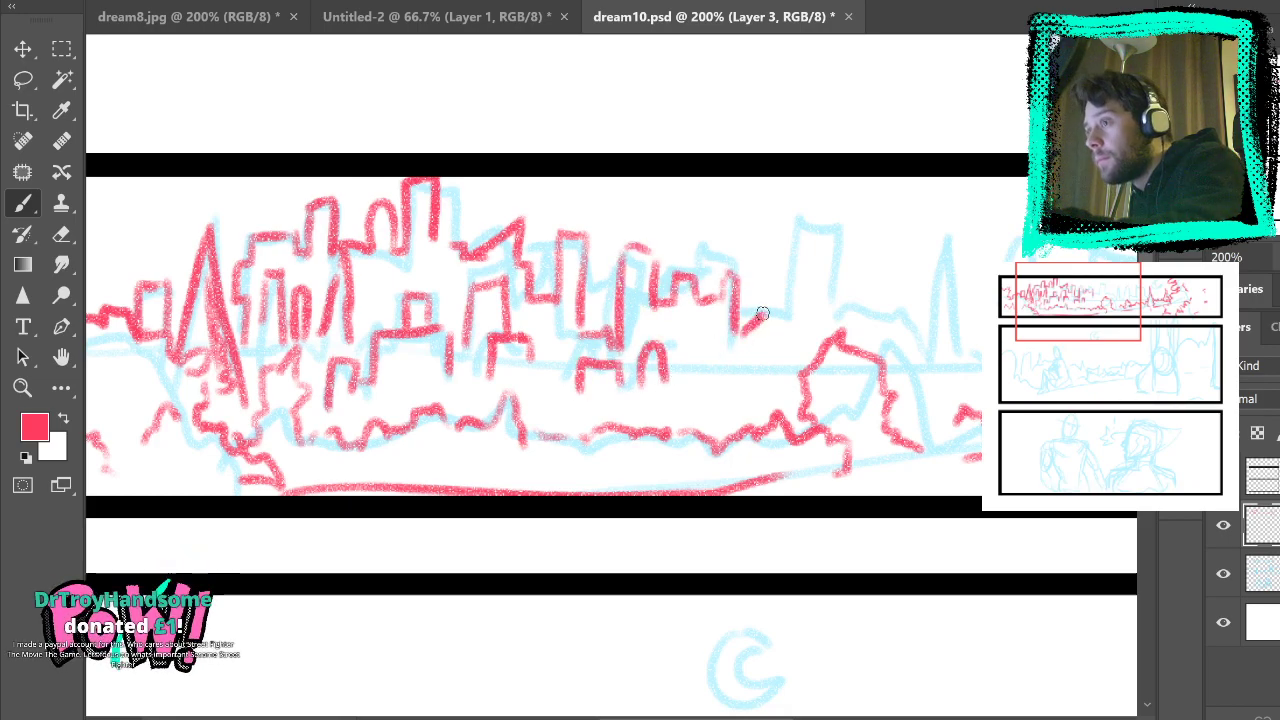
pyautogui.moveTo(742, 330); pyautogui.dragTo(790, 300)
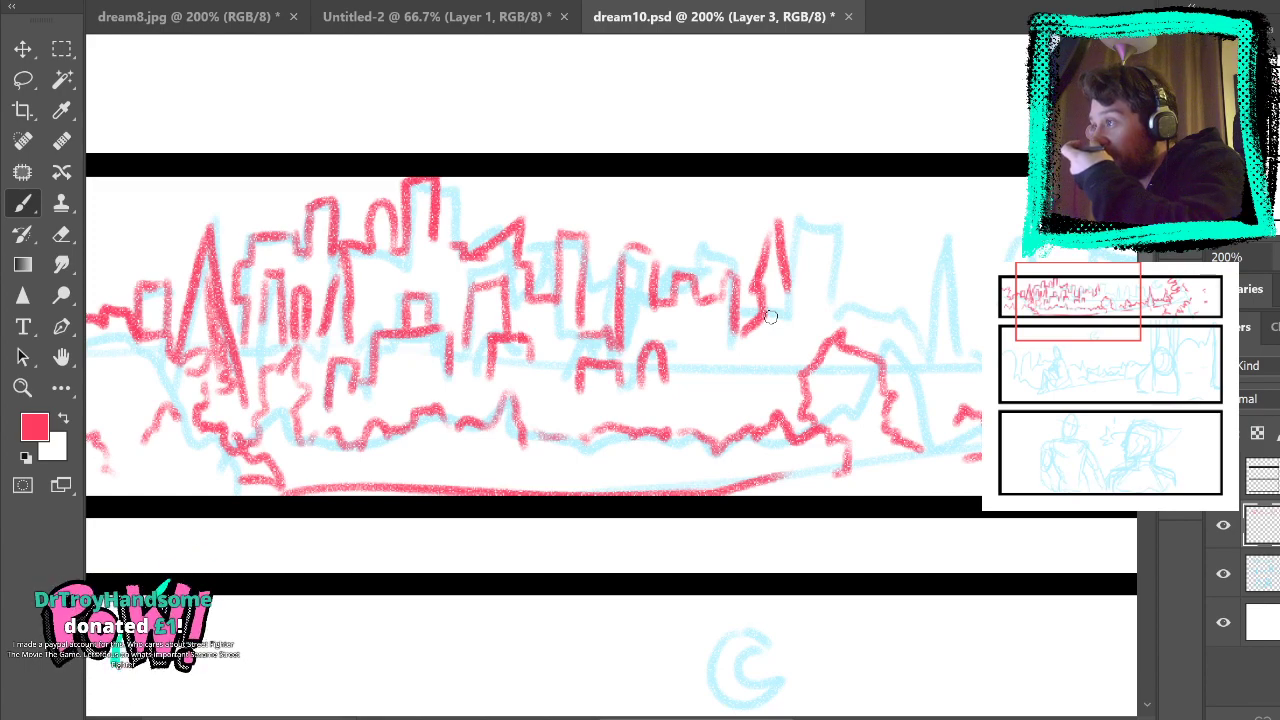
pyautogui.moveTo(788, 288)
pyautogui.mouseDown()
pyautogui.moveTo(793, 229)
pyautogui.moveTo(846, 229)
pyautogui.moveTo(841, 319)
pyautogui.moveTo(869, 310)
pyautogui.moveTo(869, 333)
pyautogui.moveTo(901, 338)
pyautogui.moveTo(910, 312)
pyautogui.moveTo(916, 367)
pyautogui.moveTo(934, 364)
pyautogui.moveTo(950, 254)
pyautogui.moveTo(961, 350)
pyautogui.mouseUp()
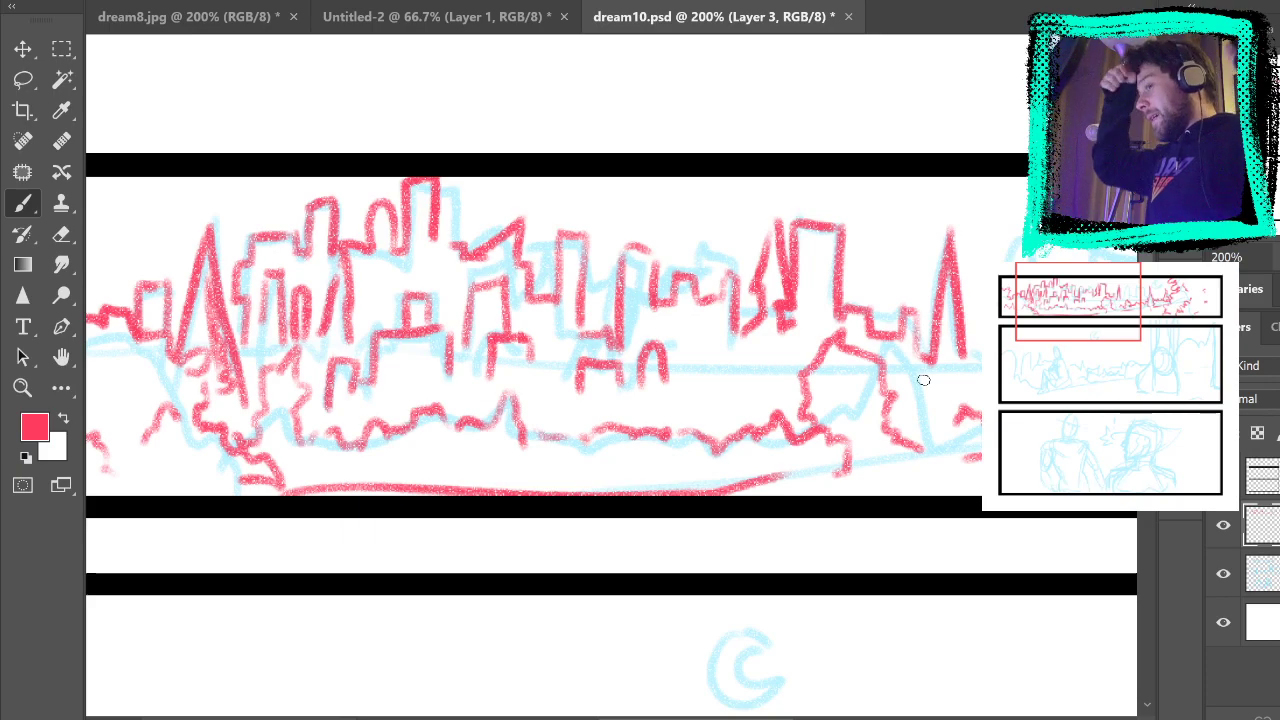
# Step: Try extending the red skyline further right with more buildings, and undo the strokes back to the wide tall tower
pyautogui.moveTo(966, 354)
pyautogui.mouseDown()
pyautogui.moveTo(985, 355)
pyautogui.moveTo(1003, 236)
pyautogui.moveTo(1038, 260)
pyautogui.moveTo(1118, 263)
pyautogui.mouseUp()
pyautogui.moveTo(1080, 297)
pyautogui.mouseDown()
pyautogui.moveTo(922, 296)
pyautogui.moveTo(964, 308)
pyautogui.moveTo(990, 251)
pyautogui.moveTo(1016, 250)
pyautogui.mouseUp()
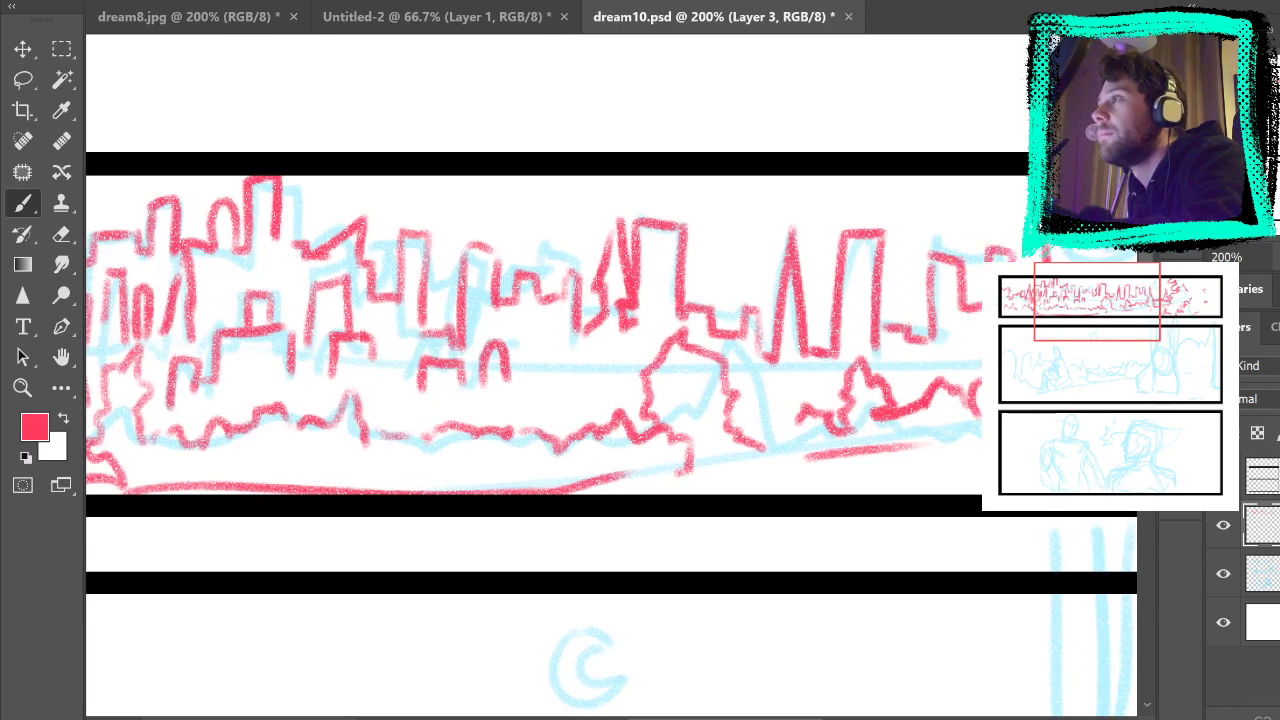
pyautogui.hotkey('ctrl', 'z')
pyautogui.hotkey('ctrl', 'z')
pyautogui.hotkey('ctrl', 'z')
pyautogui.hotkey('ctrl', 'z')
pyautogui.hotkey('ctrl', 'z')
pyautogui.hotkey('ctrl', 'z')
pyautogui.hotkey('ctrl', 'z')
pyautogui.hotkey('ctrl', 'z')
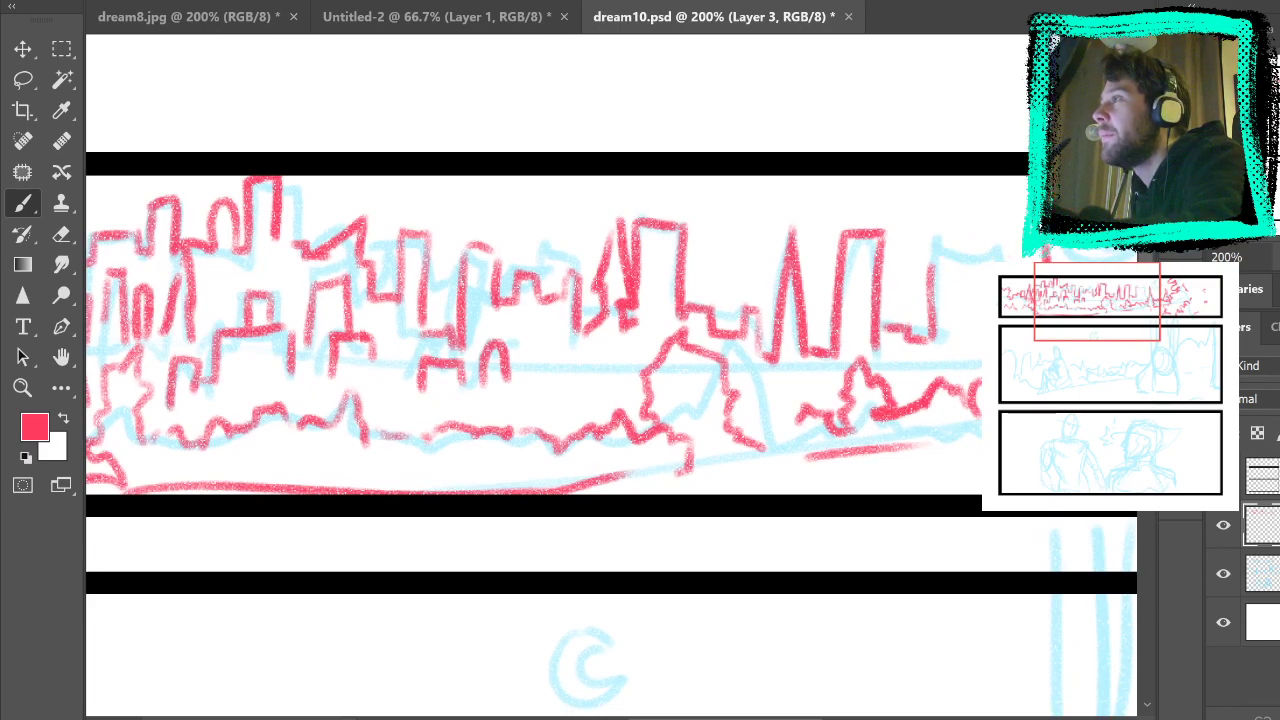
pyautogui.hotkey('ctrl', 'z')
pyautogui.hotkey('ctrl', 'z')
pyautogui.hotkey('ctrl', 'z')
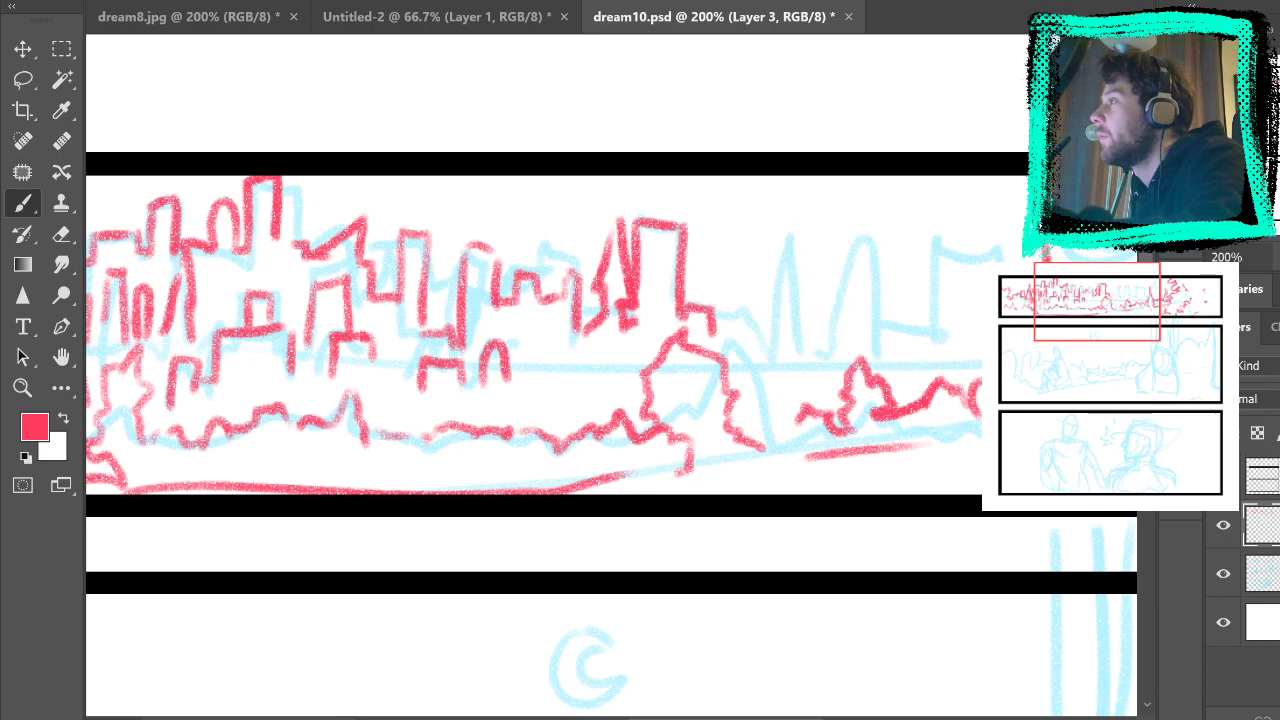
# Step: Redraw the red skyline right of the wide tower with spires, towers and small buildings, and draw a crescent moon above it
pyautogui.moveTo(692, 305)
pyautogui.mouseDown()
pyautogui.moveTo(703, 337)
pyautogui.moveTo(729, 345)
pyautogui.moveTo(754, 321)
pyautogui.moveTo(758, 376)
pyautogui.moveTo(791, 261)
pyautogui.moveTo(803, 352)
pyautogui.moveTo(815, 357)
pyautogui.moveTo(842, 245)
pyautogui.moveTo(867, 281)
pyautogui.moveTo(867, 333)
pyautogui.moveTo(921, 344)
pyautogui.moveTo(933, 271)
pyautogui.moveTo(958, 296)
pyautogui.moveTo(961, 337)
pyautogui.moveTo(982, 304)
pyautogui.mouseUp()
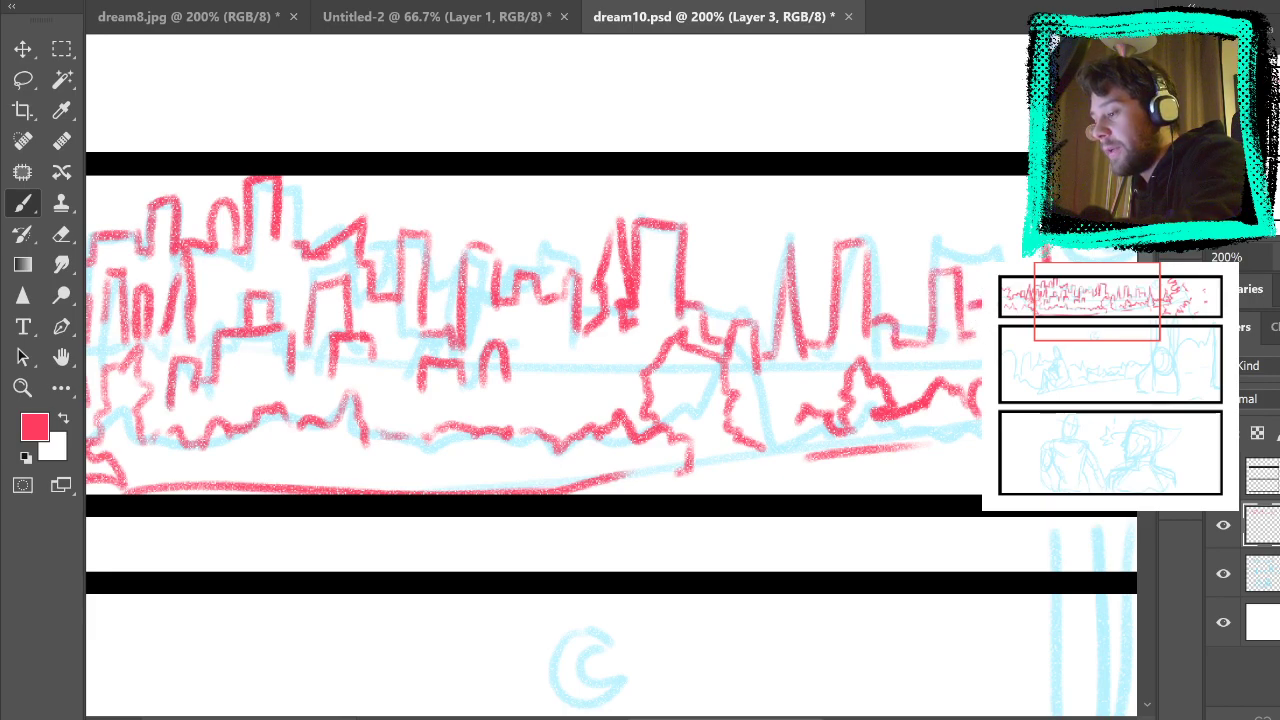
pyautogui.moveTo(1090, 349); pyautogui.dragTo(975, 354)
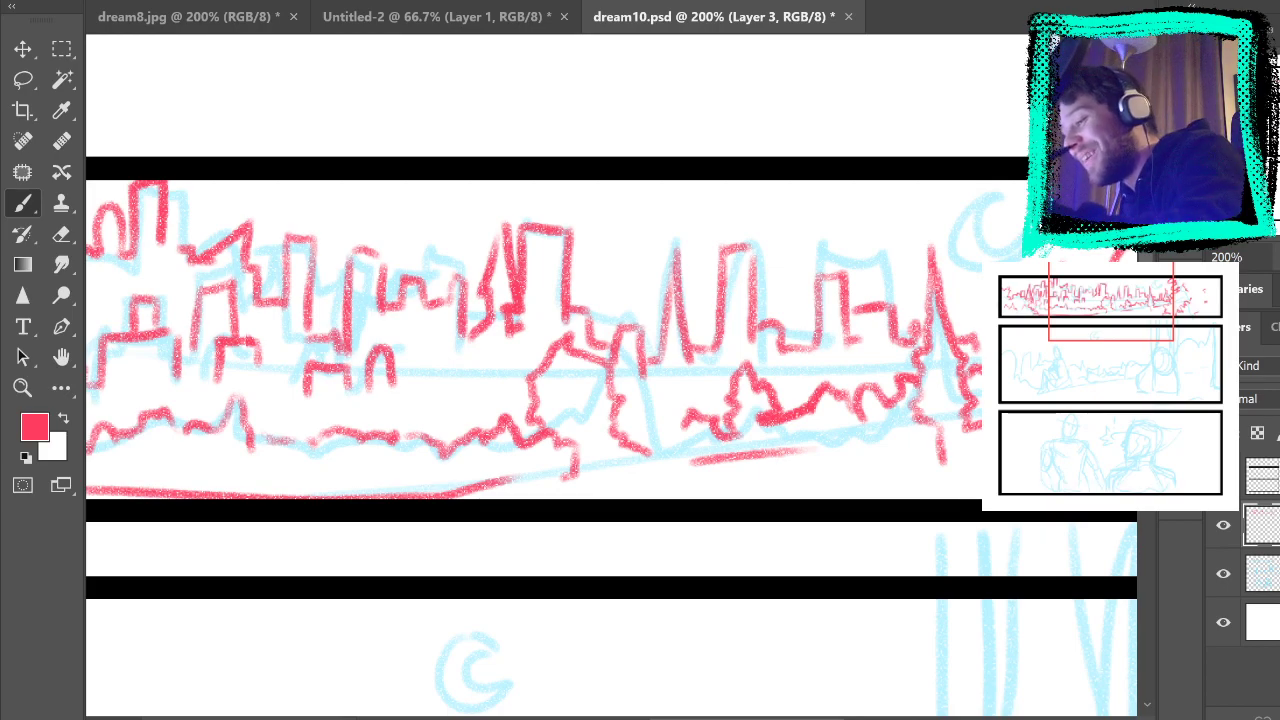
pyautogui.moveTo(996, 190); pyautogui.dragTo(1018, 246)
pyautogui.moveTo(998, 189)
pyautogui.mouseDown()
pyautogui.moveTo(952, 239)
pyautogui.moveTo(1014, 224)
pyautogui.moveTo(996, 192)
pyautogui.moveTo(1020, 230)
pyautogui.mouseUp()
pyautogui.hotkey('ctrl', 'z')
pyautogui.moveTo(1050, 342)
pyautogui.mouseDown()
pyautogui.moveTo(850, 430)
pyautogui.moveTo(997, 318)
pyautogui.moveTo(975, 374)
pyautogui.mouseUp()
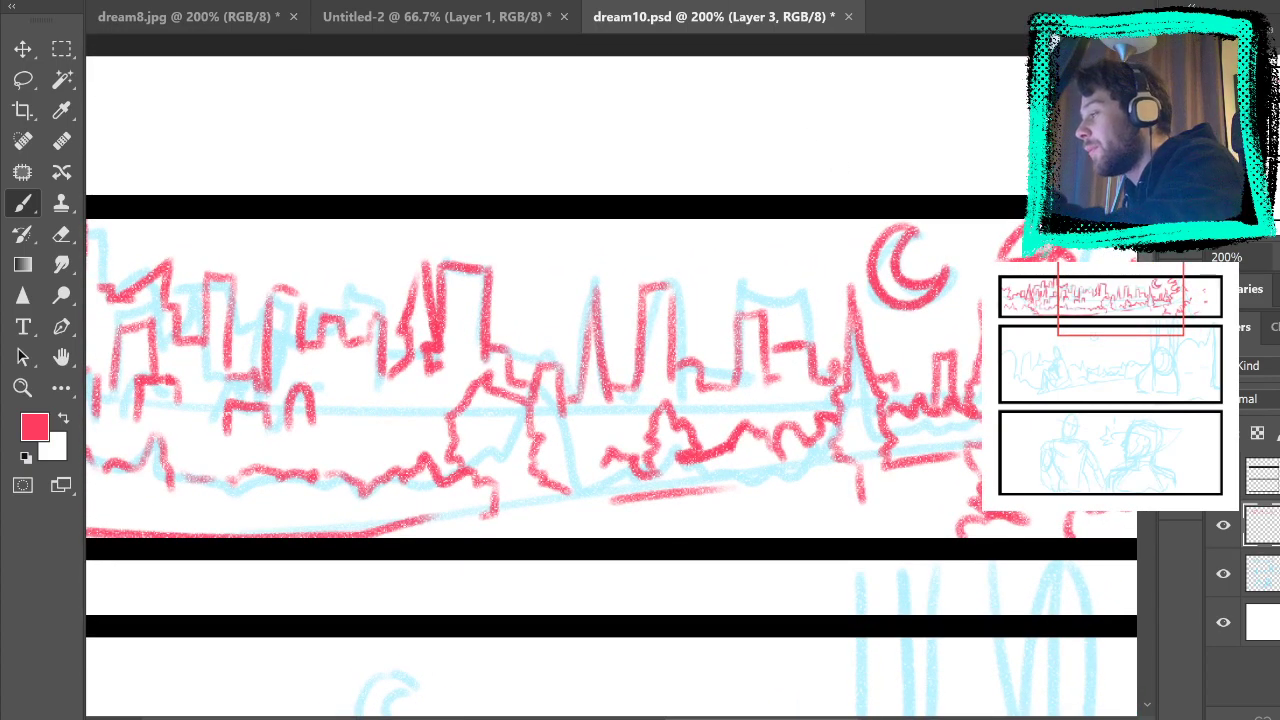
# Step: Hide the blue sketch layer and erase the overlapping red strokes between the spire and the wide tower in the top panel
pyautogui.hotkey('ctrl', '0')
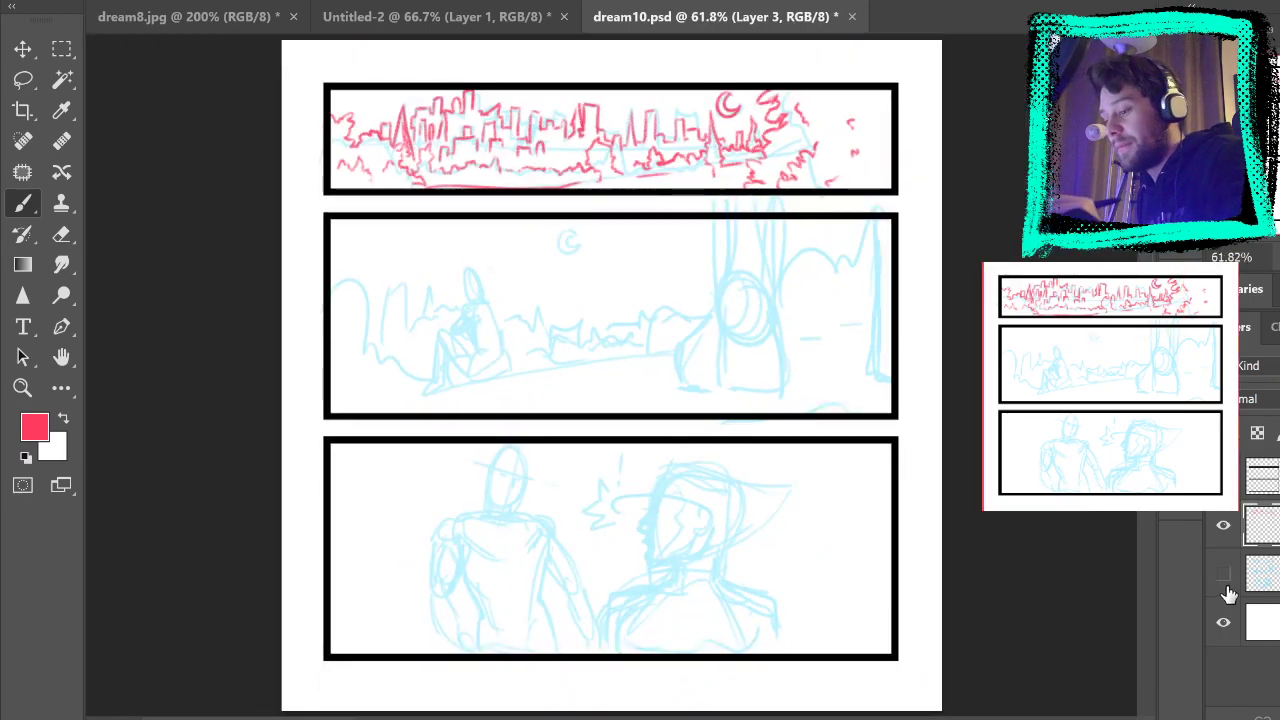
pyautogui.click(1222, 574)
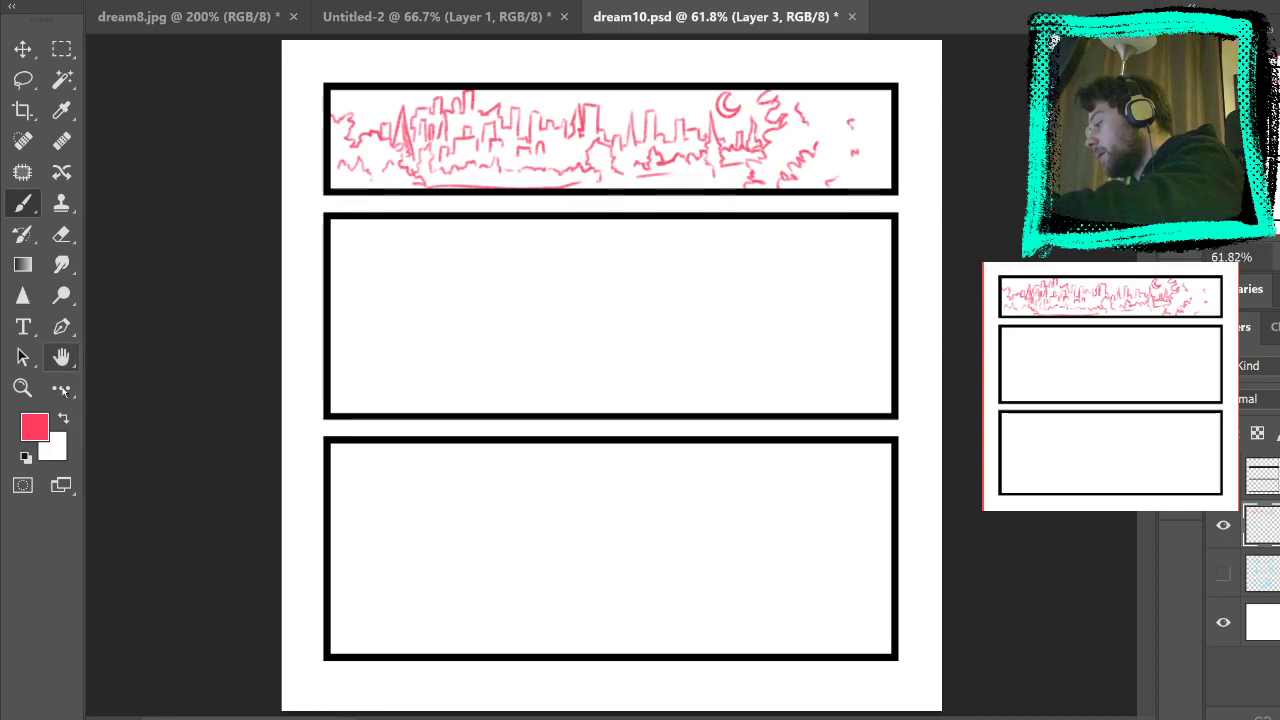
pyautogui.click(22, 387)
pyautogui.click(628, 107)
pyautogui.click(571, 117)
pyautogui.click(589, 149)
pyautogui.click(501, 309)
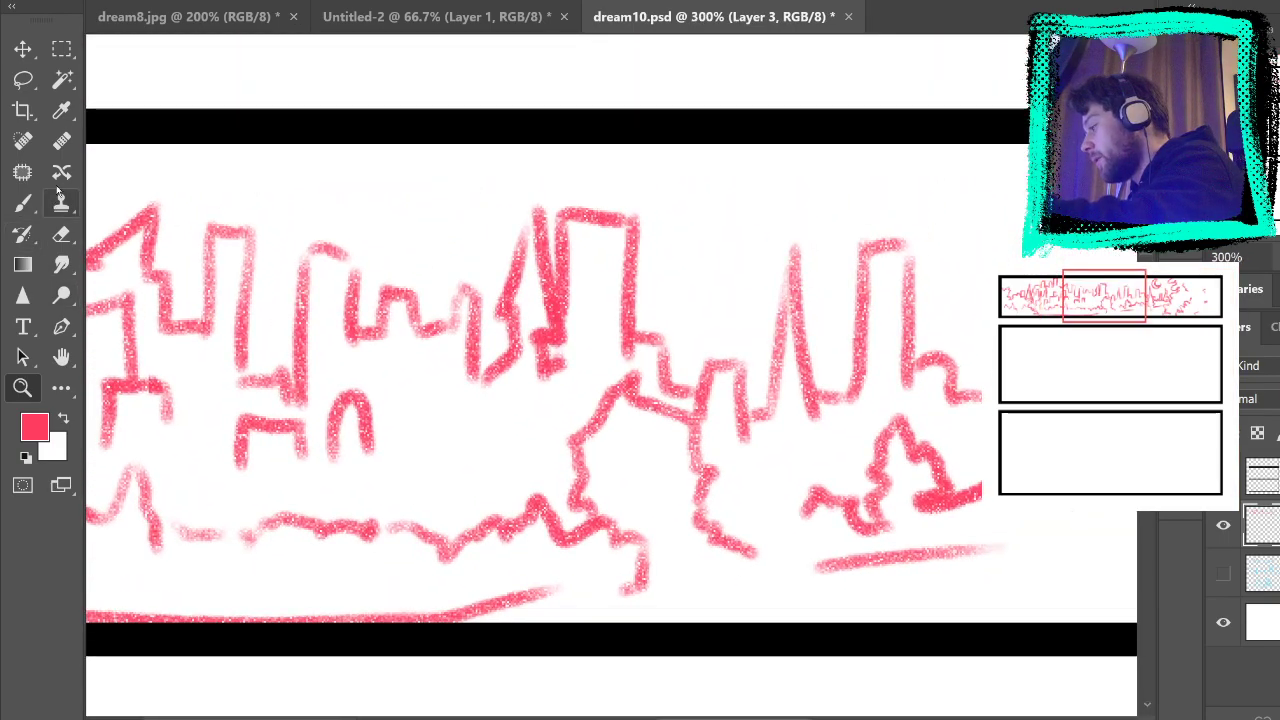
pyautogui.click(61, 234)
pyautogui.moveTo(547, 352)
pyautogui.mouseDown()
pyautogui.moveTo(516, 398)
pyautogui.moveTo(501, 368)
pyautogui.moveTo(503, 285)
pyautogui.moveTo(531, 198)
pyautogui.moveTo(567, 321)
pyautogui.moveTo(551, 332)
pyautogui.moveTo(555, 390)
pyautogui.mouseUp()
pyautogui.click(22, 203)
# Step: Review the red skyline up close and on the whole page without the sketch, and show the blue sketch layer again
pyautogui.moveTo(851, 400)
pyautogui.mouseDown()
pyautogui.moveTo(814, 469)
pyautogui.moveTo(789, 443)
pyautogui.mouseUp()
pyautogui.moveTo(664, 377); pyautogui.dragTo(964, 328)
pyautogui.moveTo(713, 364); pyautogui.dragTo(997, 374)
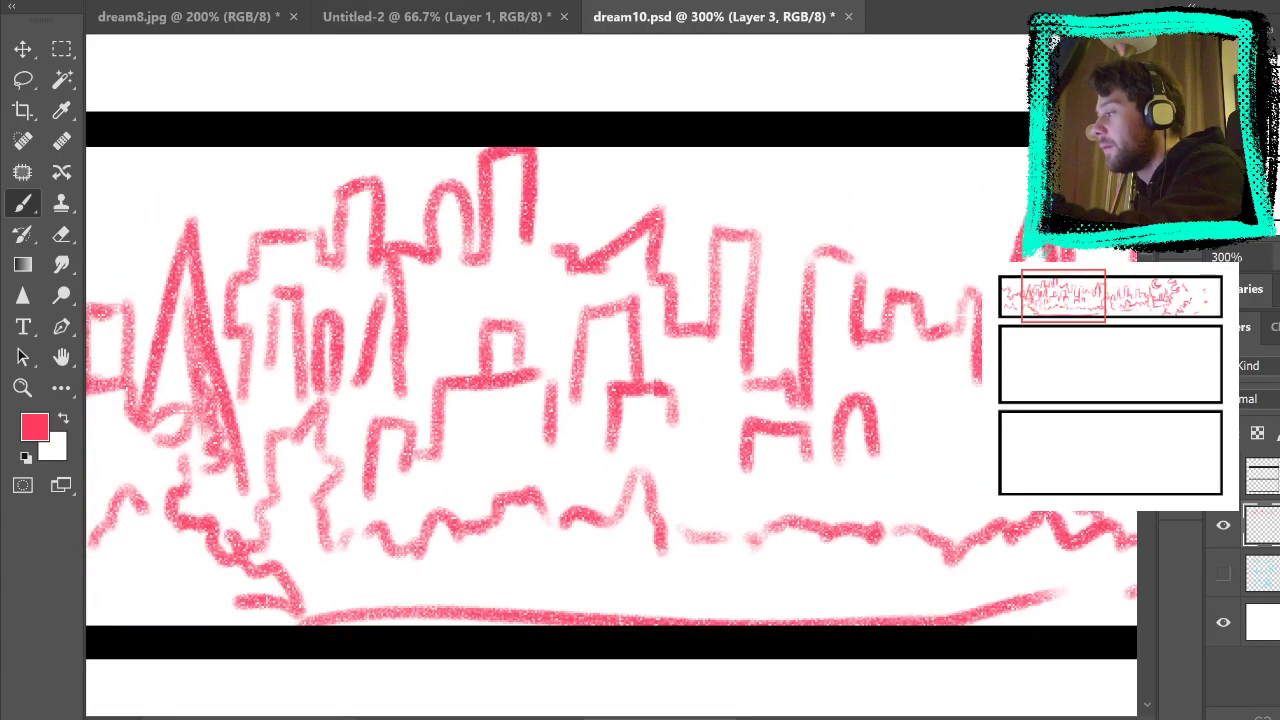
pyautogui.hotkey('ctrl', '0')
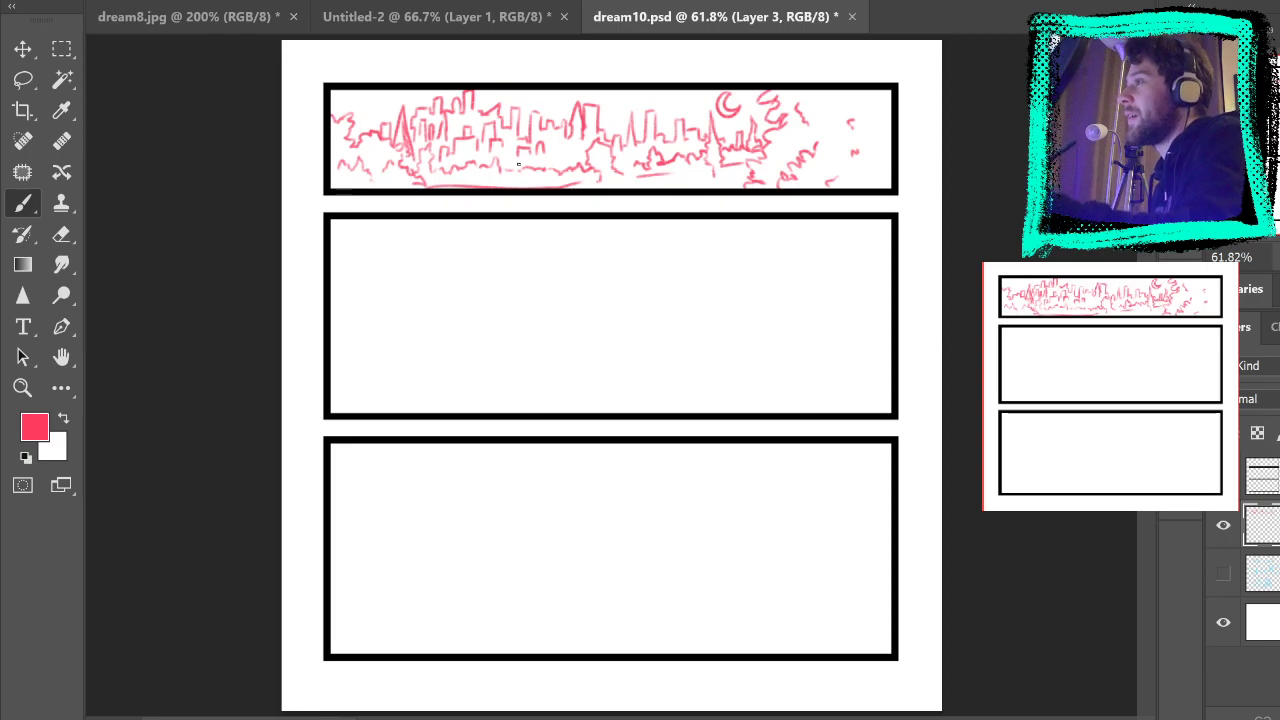
pyautogui.click(1223, 573)
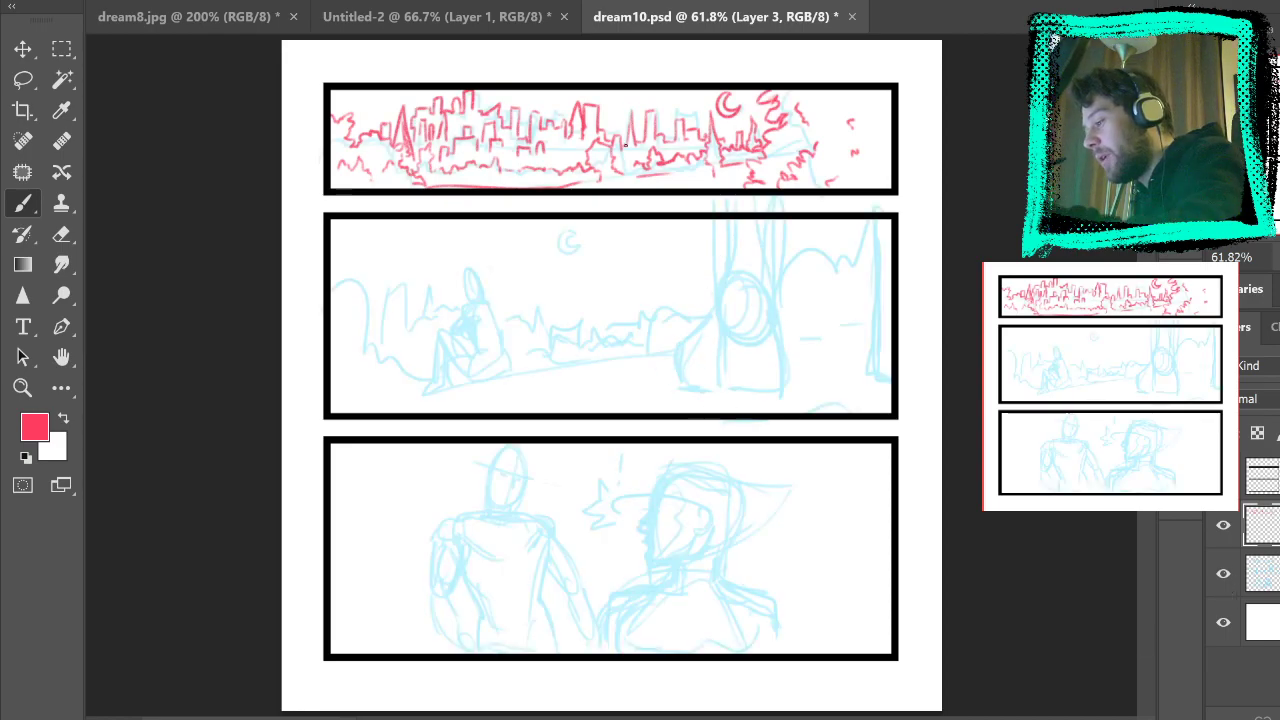
# Step: View the whole finished page in dream8.jpg for reference and return to dream10.psd
pyautogui.click(23, 387)
pyautogui.click(800, 300)
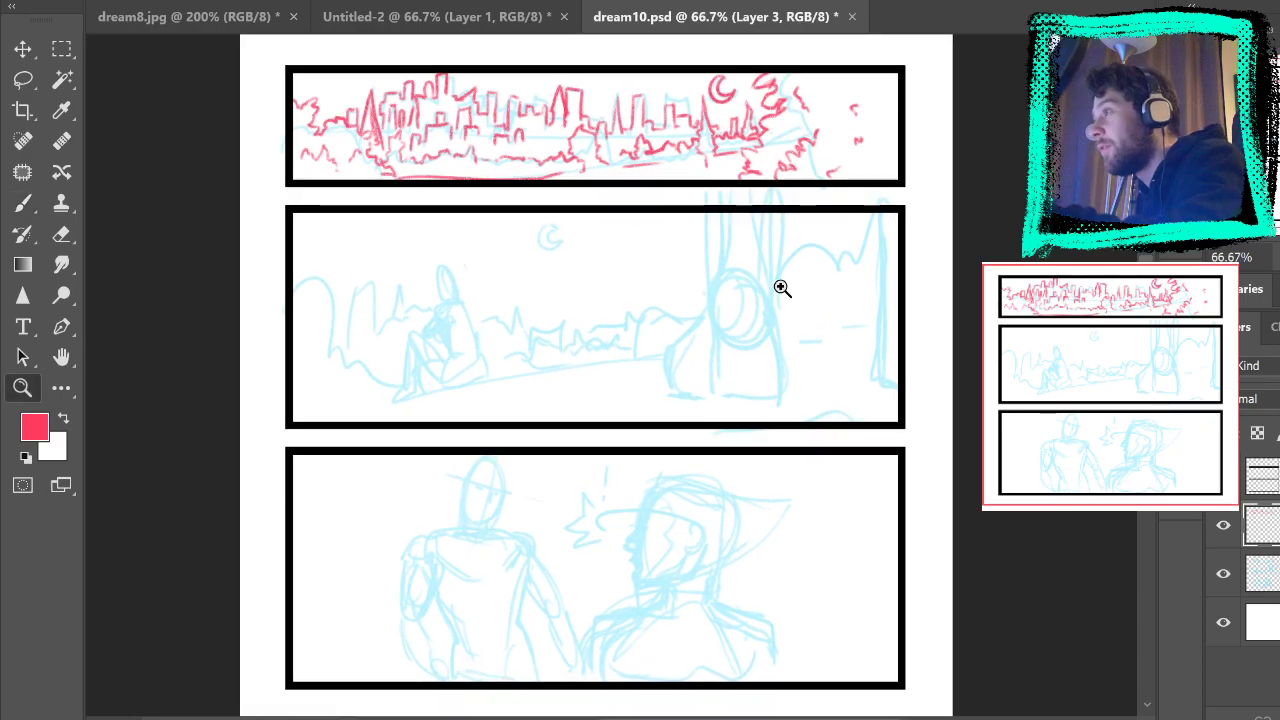
pyautogui.click(771, 275)
pyautogui.moveTo(771, 275); pyautogui.dragTo(686, 337)
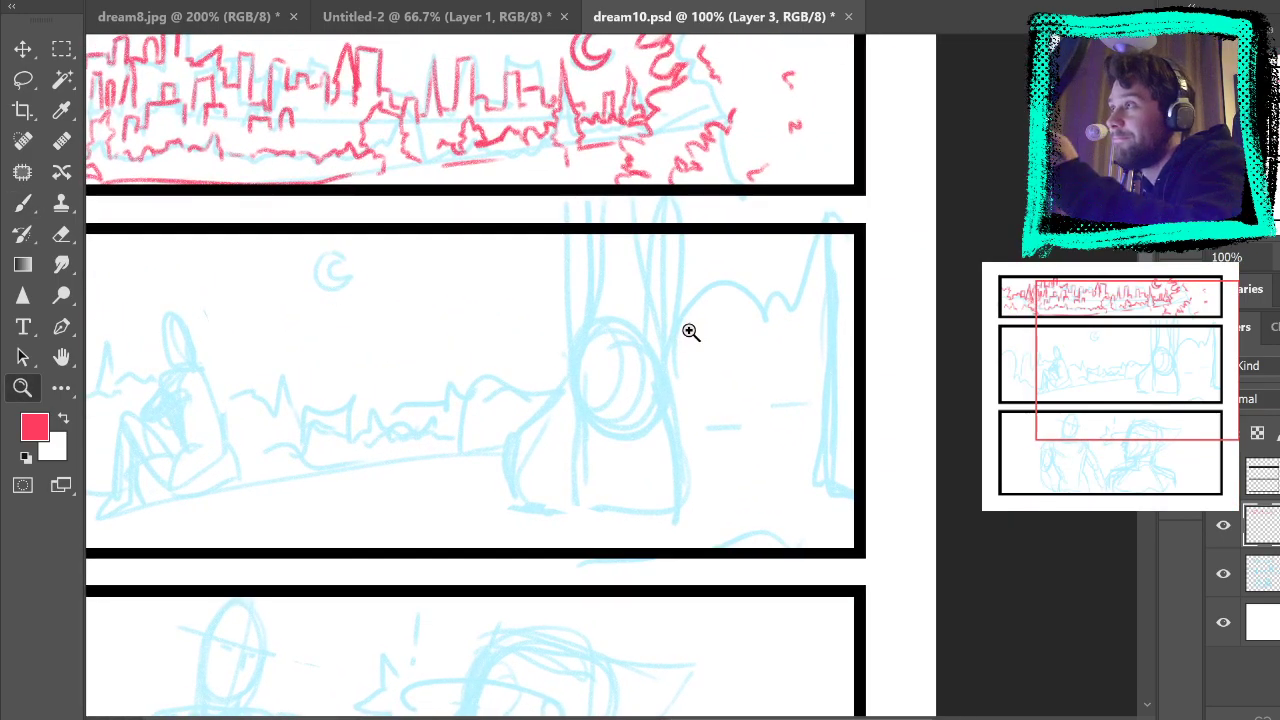
pyautogui.click(15, 207)
pyautogui.click(246, 20)
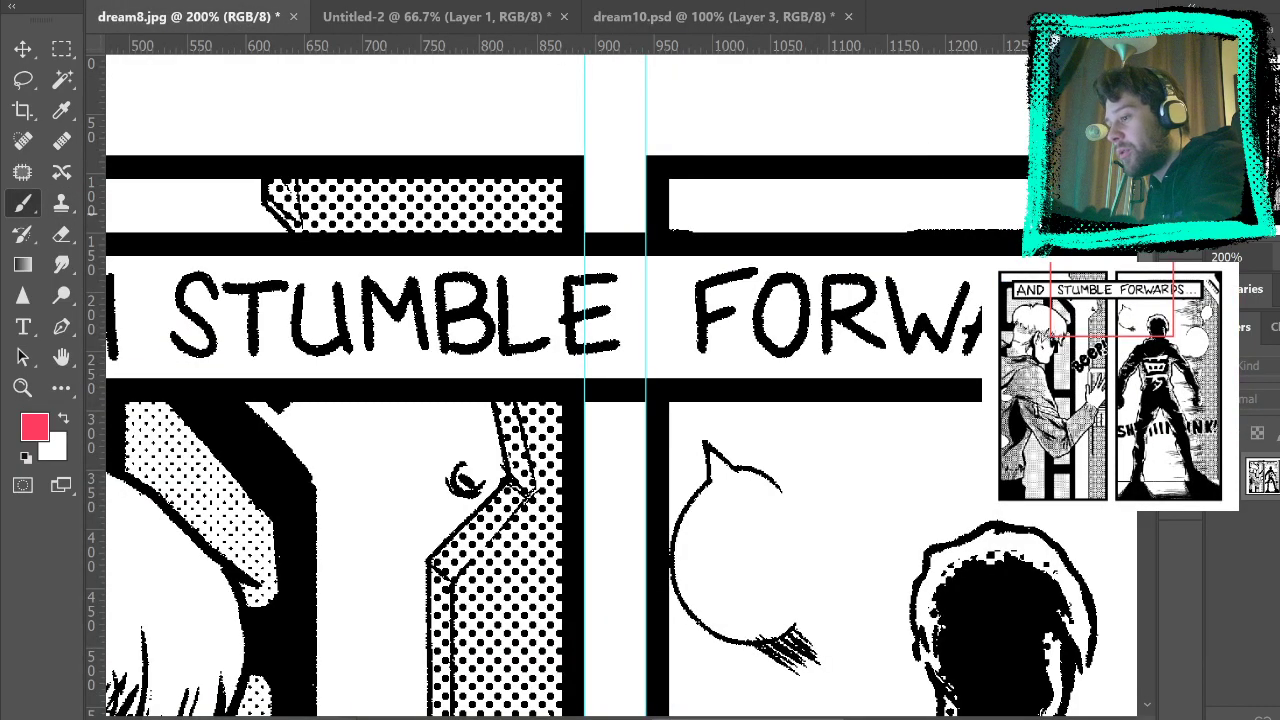
pyautogui.hotkey('ctrl', '0')
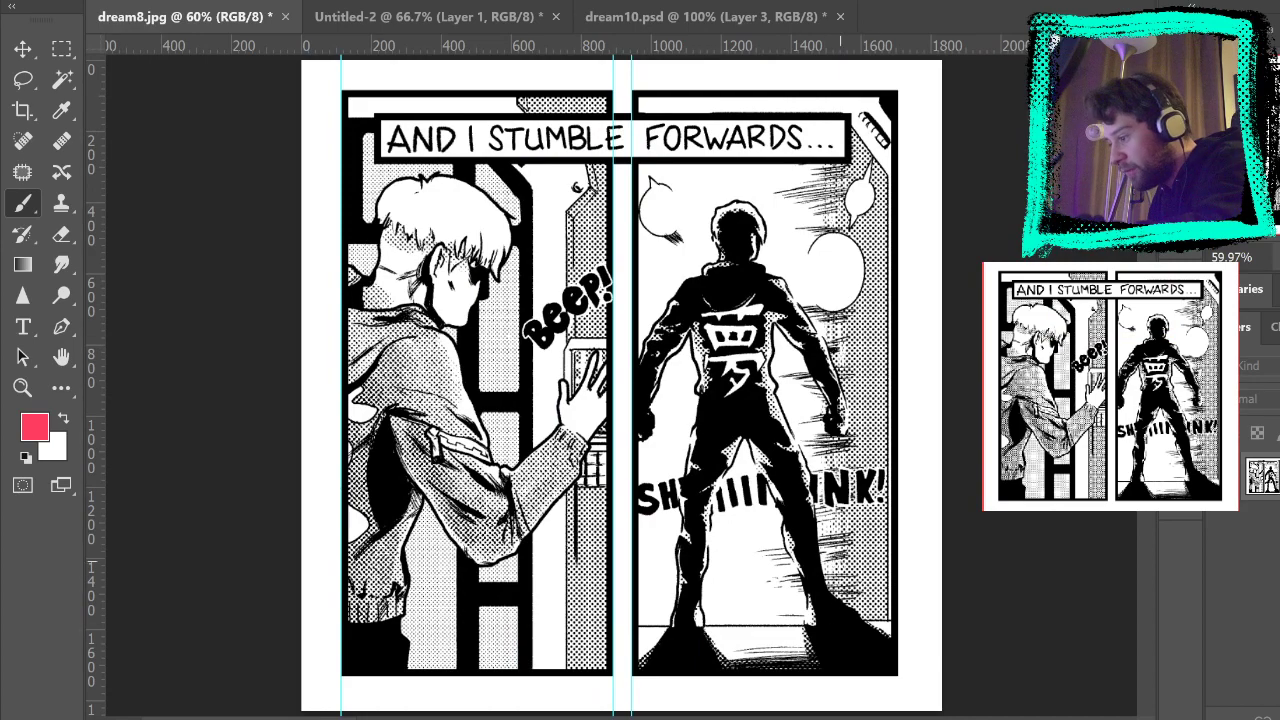
pyautogui.click(702, 17)
# Step: Outline the large rounded form around the sketched circle at the middle panel's right in red, adding its base line and inner contours
pyautogui.moveTo(874, 377); pyautogui.dragTo(677, 343)
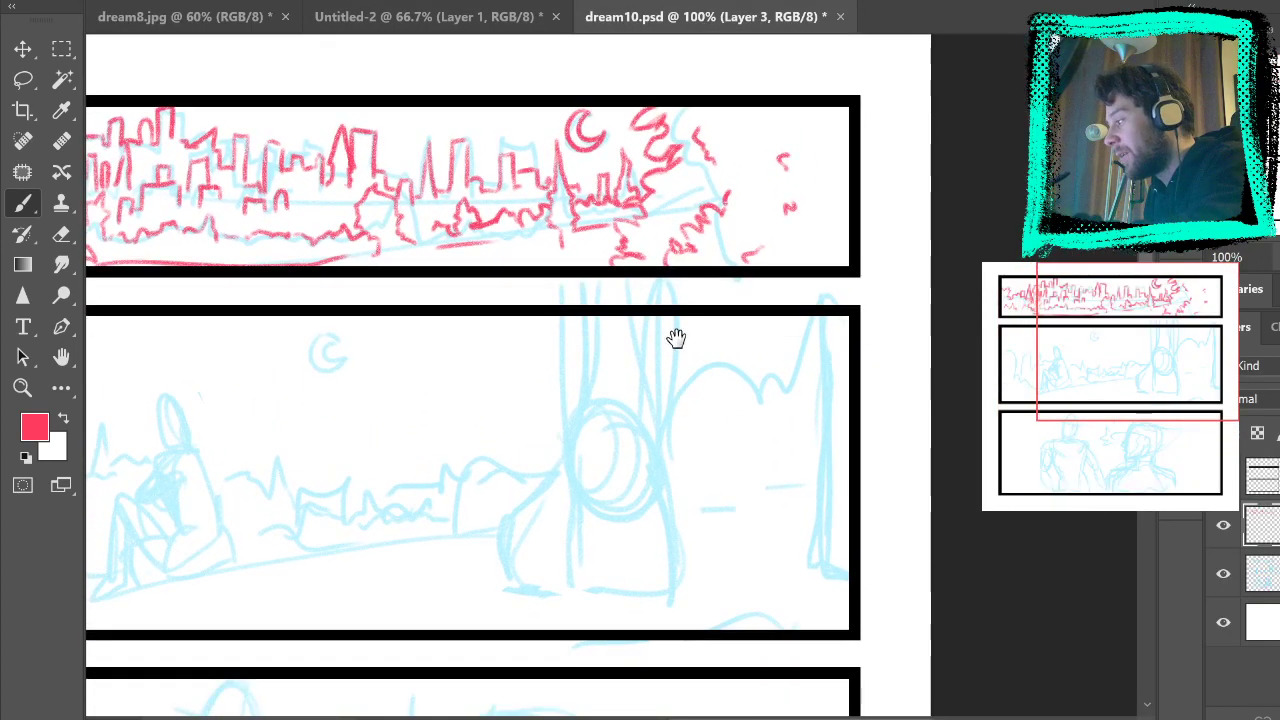
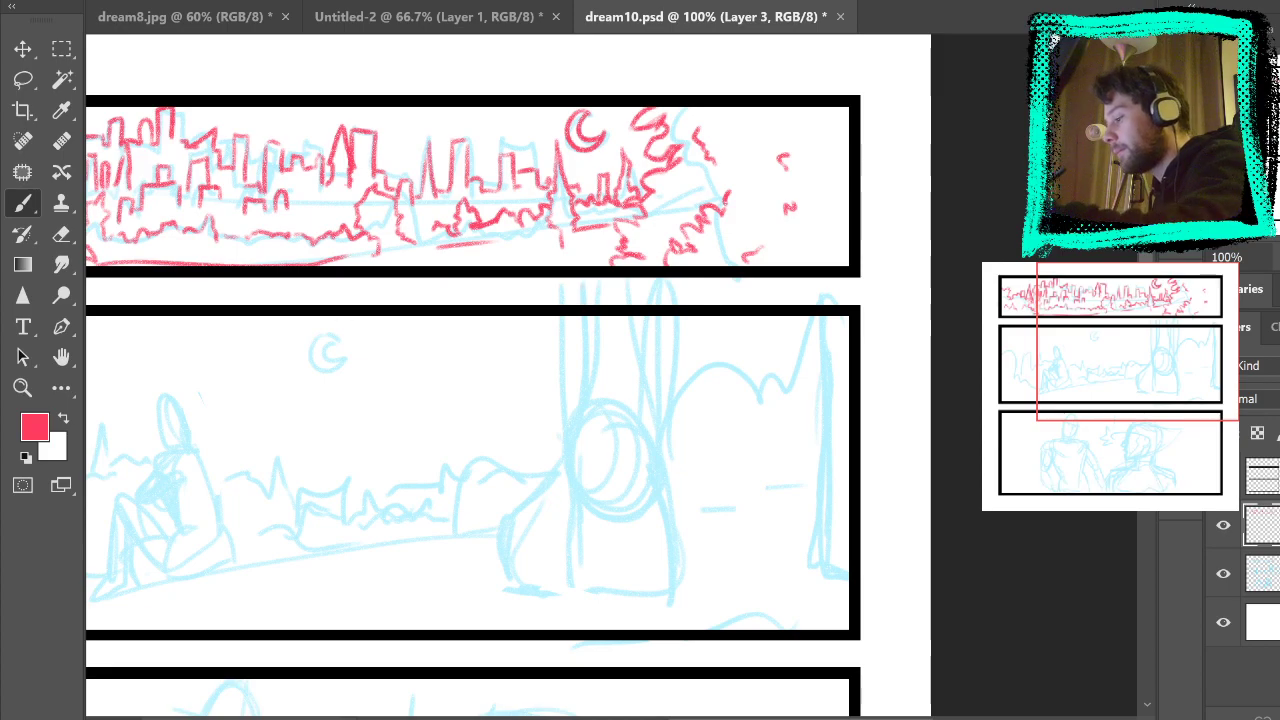
pyautogui.moveTo(614, 427)
pyautogui.mouseDown()
pyautogui.moveTo(650, 428)
pyautogui.moveTo(580, 439)
pyautogui.moveTo(669, 446)
pyautogui.moveTo(672, 600)
pyautogui.mouseUp()
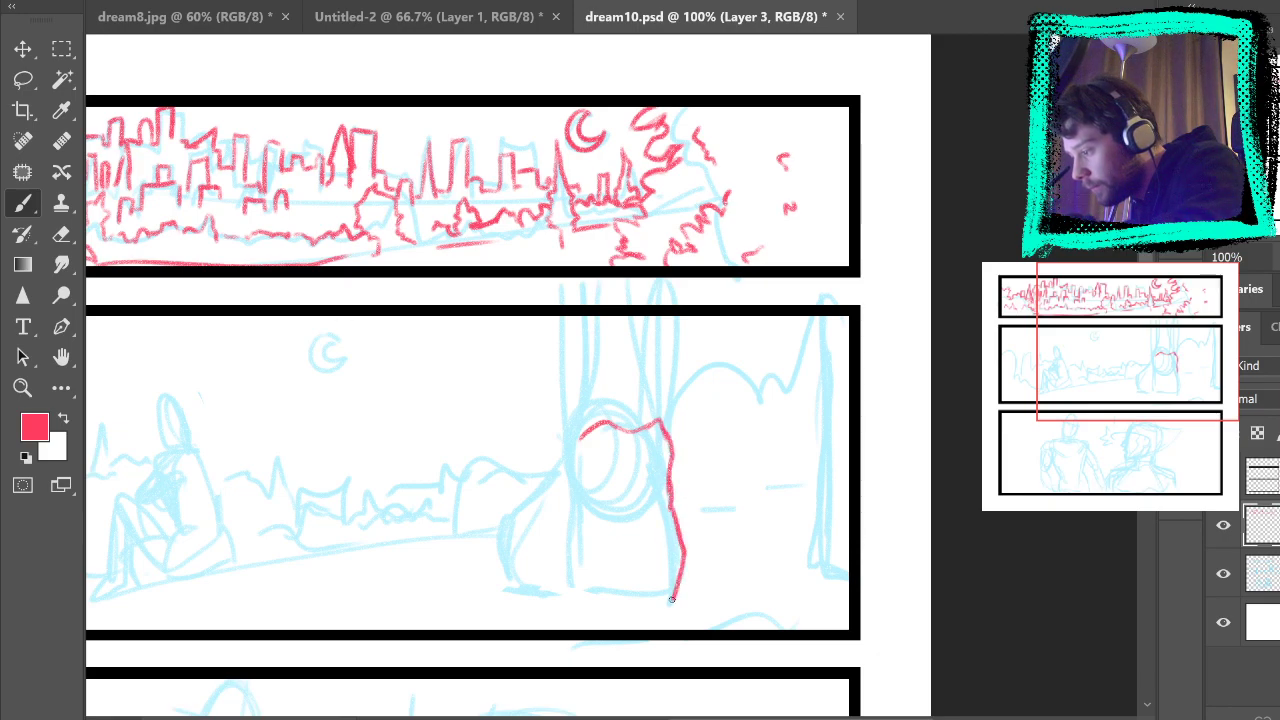
pyautogui.moveTo(580, 439)
pyautogui.mouseDown()
pyautogui.moveTo(492, 528)
pyautogui.moveTo(480, 574)
pyautogui.moveTo(562, 597)
pyautogui.moveTo(688, 595)
pyautogui.mouseUp()
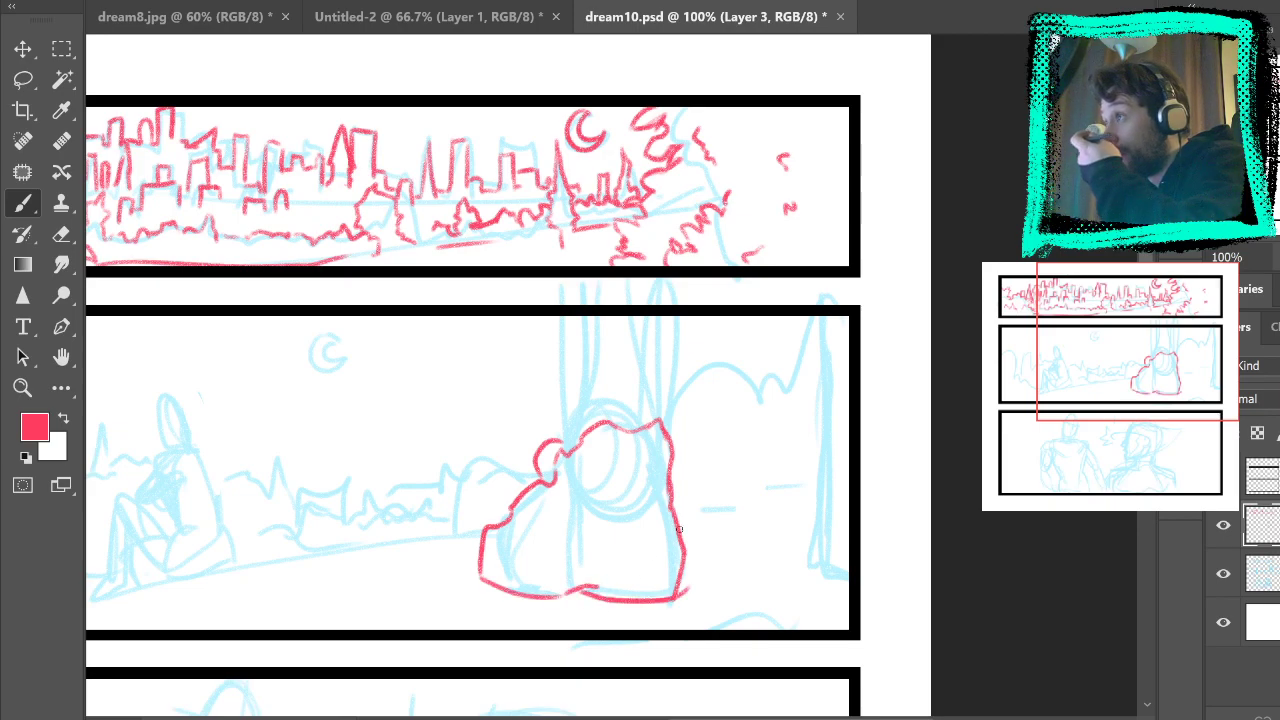
pyautogui.moveTo(481, 568)
pyautogui.mouseDown()
pyautogui.moveTo(652, 574)
pyautogui.moveTo(603, 540)
pyautogui.moveTo(669, 542)
pyautogui.mouseUp()
pyautogui.moveTo(624, 433)
pyautogui.mouseDown()
pyautogui.moveTo(648, 494)
pyautogui.moveTo(655, 430)
pyautogui.moveTo(641, 428)
pyautogui.mouseUp()
pyautogui.moveTo(584, 472); pyautogui.dragTo(600, 469)
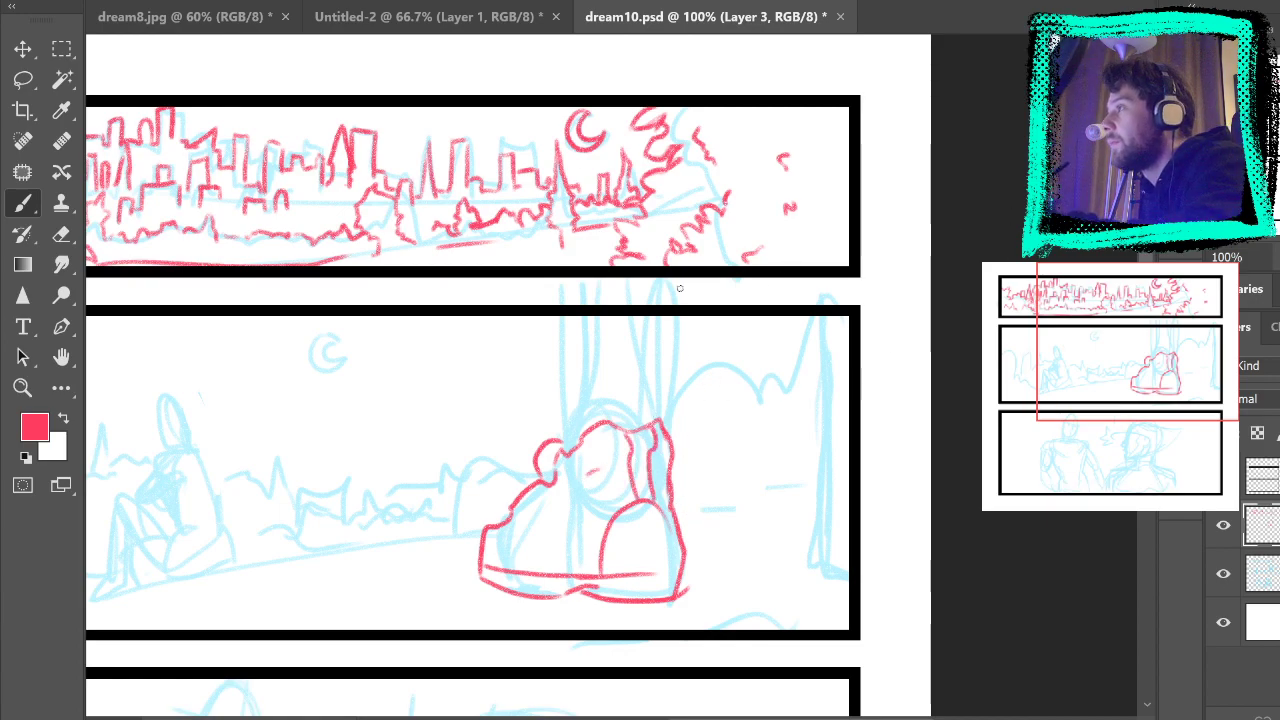
# Step: Draw a round looped knot at the top of the red shoe's heel and small lace loops along its front slope
pyautogui.moveTo(638, 426)
pyautogui.mouseDown()
pyautogui.moveTo(666, 440)
pyautogui.moveTo(630, 432)
pyautogui.mouseUp()
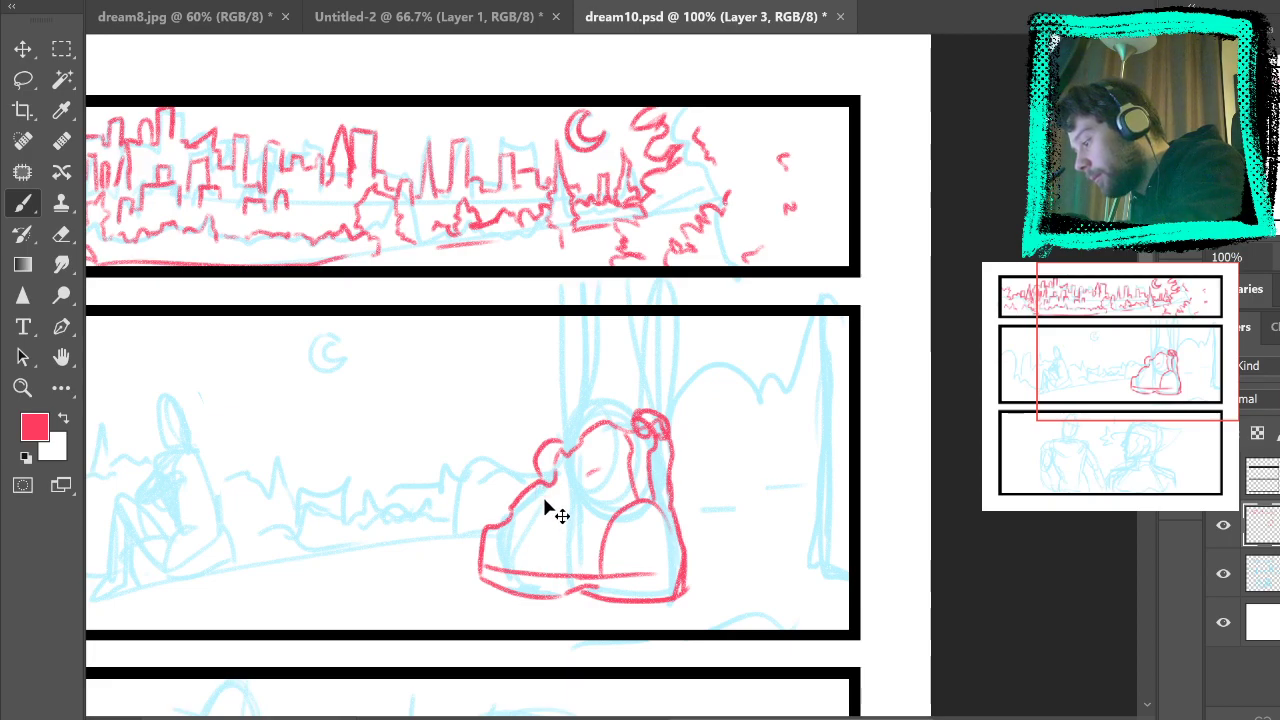
pyautogui.moveTo(545, 502); pyautogui.dragTo(511, 520)
pyautogui.hotkey('ctrl', 'z')
pyautogui.hotkey('ctrl', 'z')
pyautogui.hotkey('ctrl', 'z')
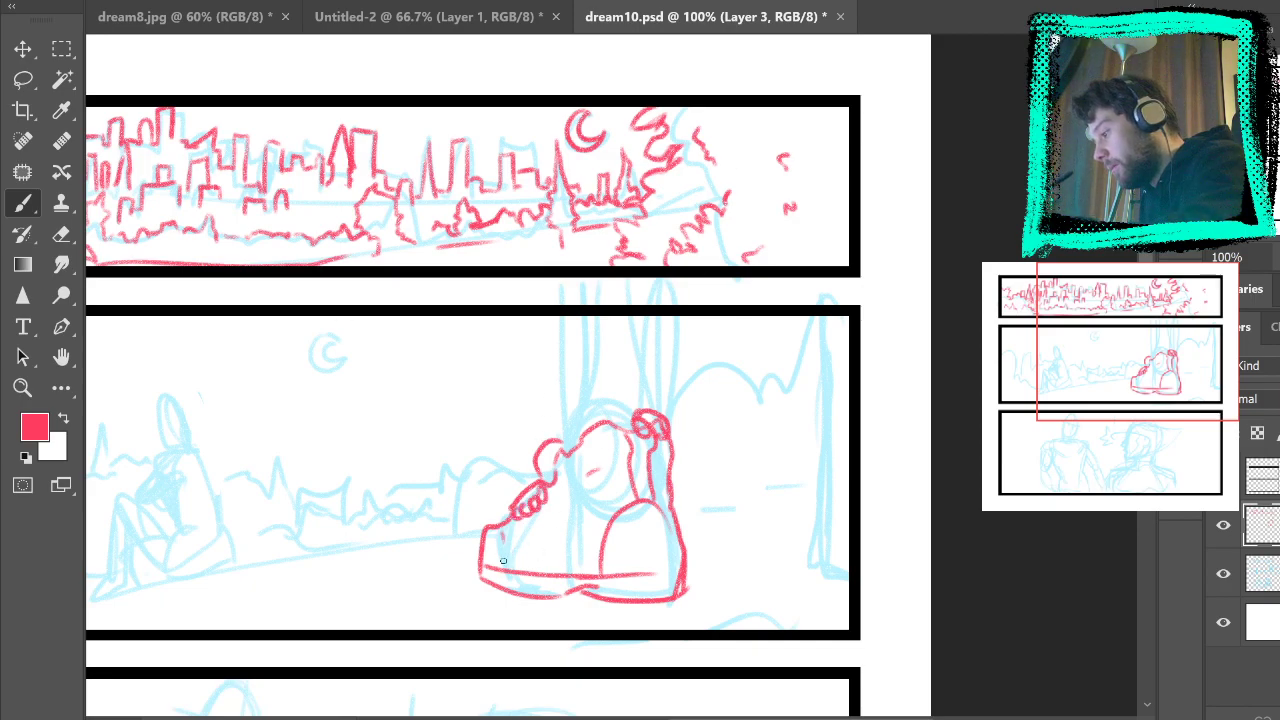
# Step: Try a zigzag emblem on the side of the red shoe and check it with the blue sketch hidden
pyautogui.moveTo(527, 539)
pyautogui.mouseDown()
pyautogui.moveTo(498, 569)
pyautogui.moveTo(559, 498)
pyautogui.moveTo(561, 566)
pyautogui.mouseUp()
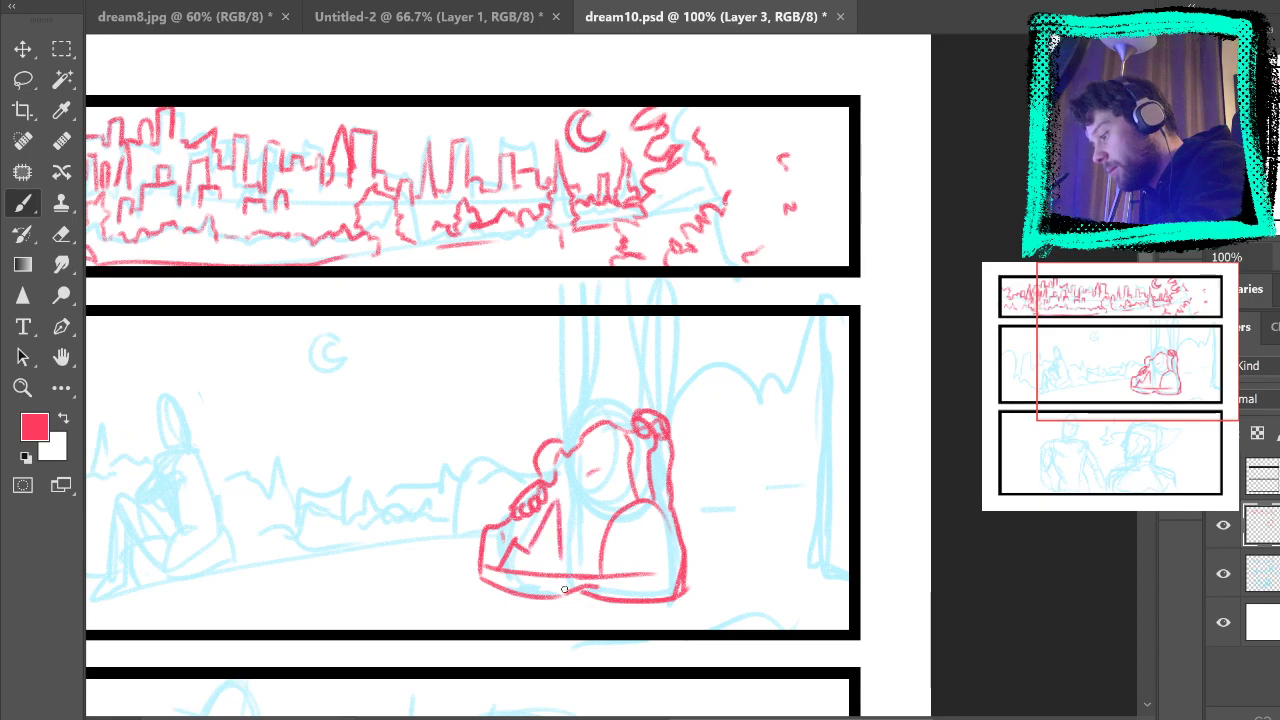
pyautogui.moveTo(888, 453)
pyautogui.mouseDown()
pyautogui.moveTo(983, 303)
pyautogui.moveTo(1022, 319)
pyautogui.mouseUp()
pyautogui.hotkey('ctrl', 'z')
pyautogui.moveTo(687, 366); pyautogui.dragTo(693, 437)
pyautogui.hotkey('ctrl', 'z')
pyautogui.moveTo(684, 370); pyautogui.dragTo(702, 440)
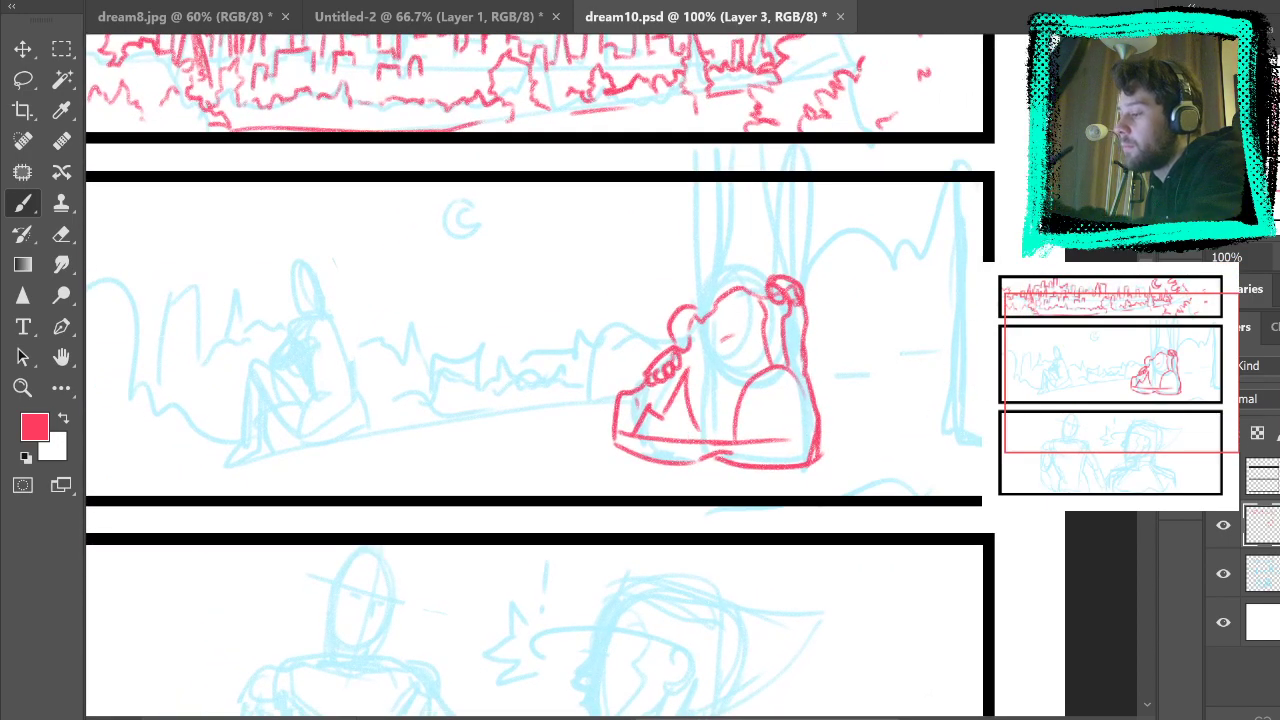
pyautogui.click(1223, 573)
pyautogui.moveTo(966, 509)
pyautogui.mouseDown()
pyautogui.moveTo(1066, 600)
pyautogui.moveTo(1008, 621)
pyautogui.mouseUp()
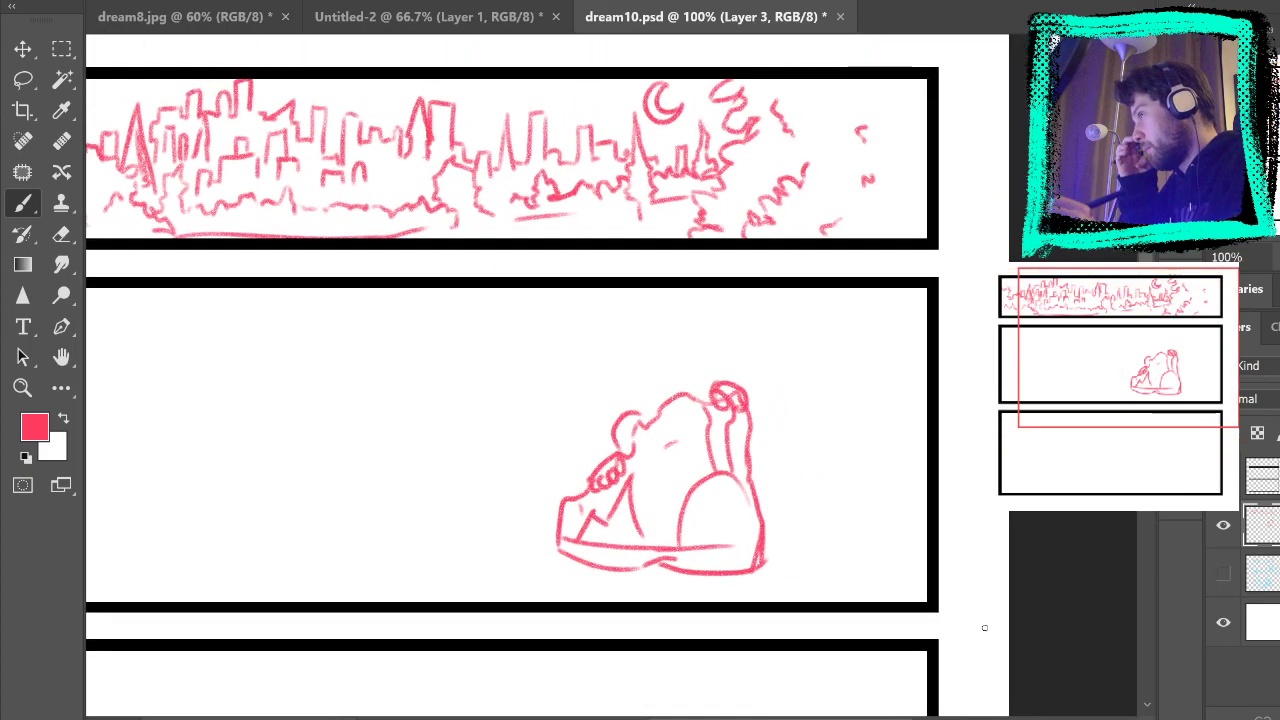
pyautogui.hotkey('ctrl', 'z')
pyautogui.hotkey('ctrl', 'z')
pyautogui.hotkey('ctrl', 'z')
pyautogui.hotkey('ctrl', 'z')
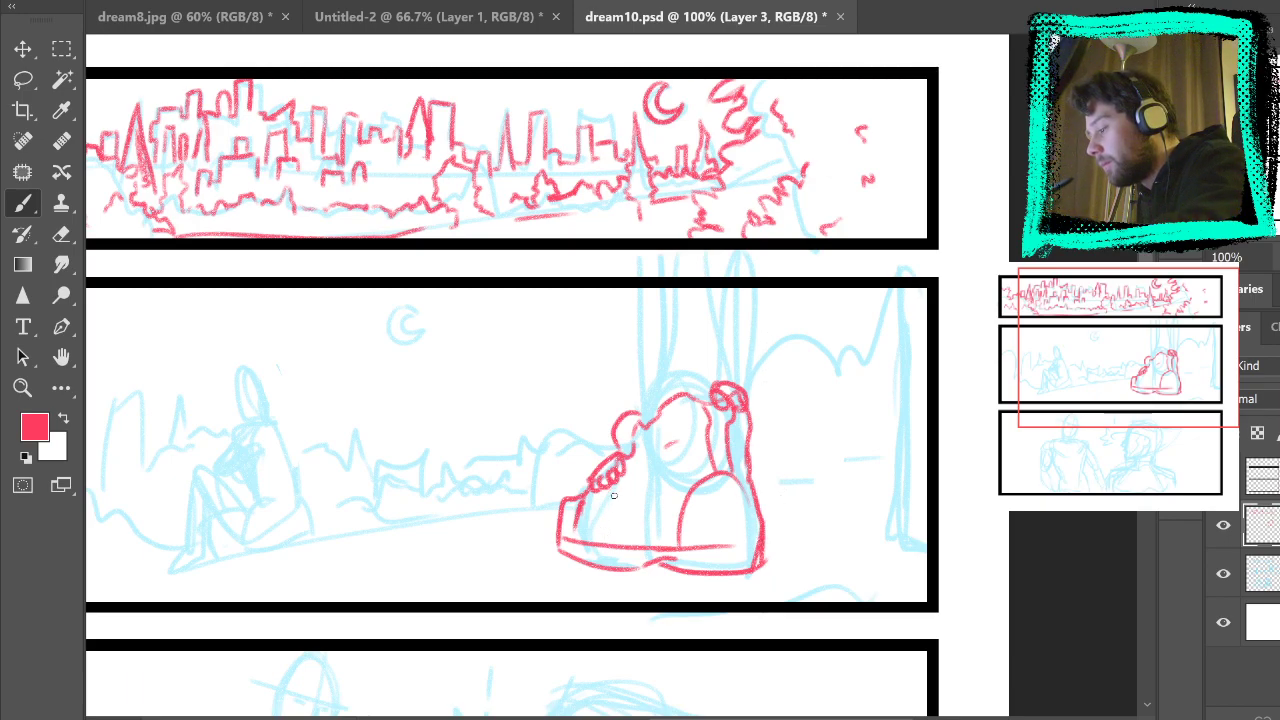
# Step: Try a star-shaped emblem on the shoe's side between the toe and the rounded heel section
pyautogui.moveTo(596, 496); pyautogui.dragTo(633, 519)
pyautogui.hotkey('ctrl', 'z')
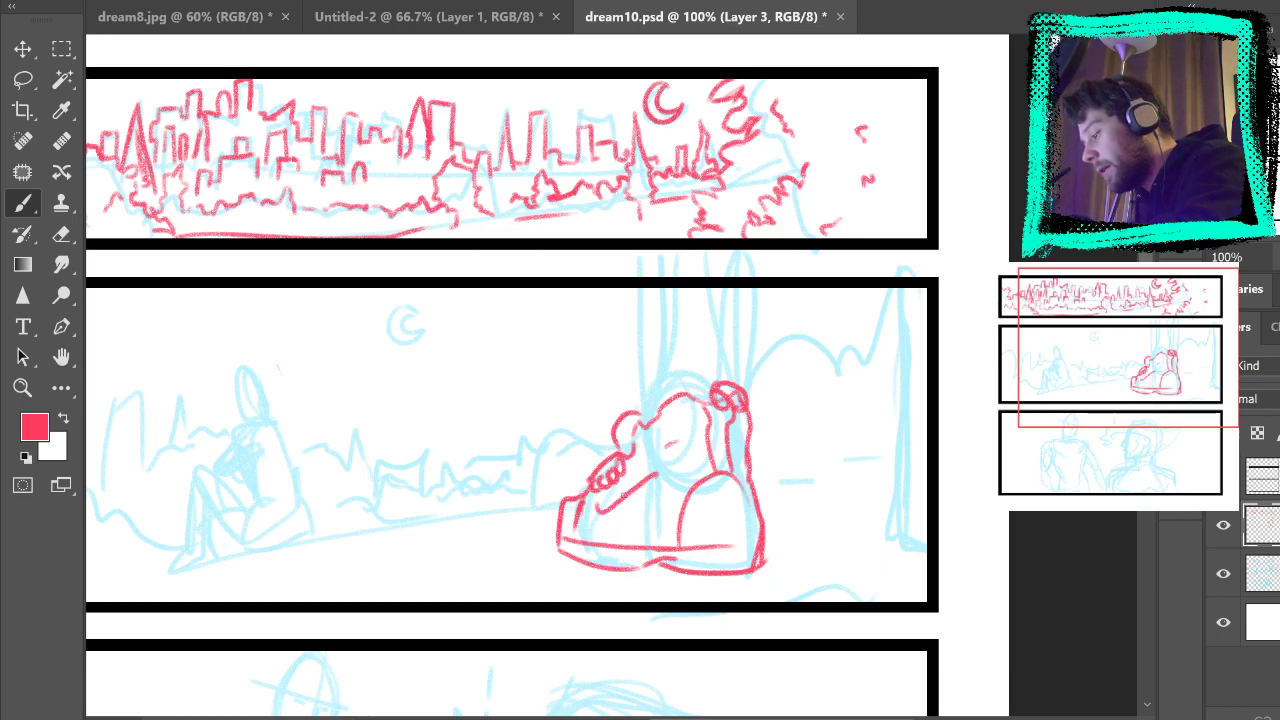
pyautogui.hotkey('ctrl', 'z')
pyautogui.moveTo(600, 498)
pyautogui.mouseDown()
pyautogui.moveTo(646, 475)
pyautogui.moveTo(588, 513)
pyautogui.moveTo(610, 536)
pyautogui.moveTo(648, 512)
pyautogui.mouseUp()
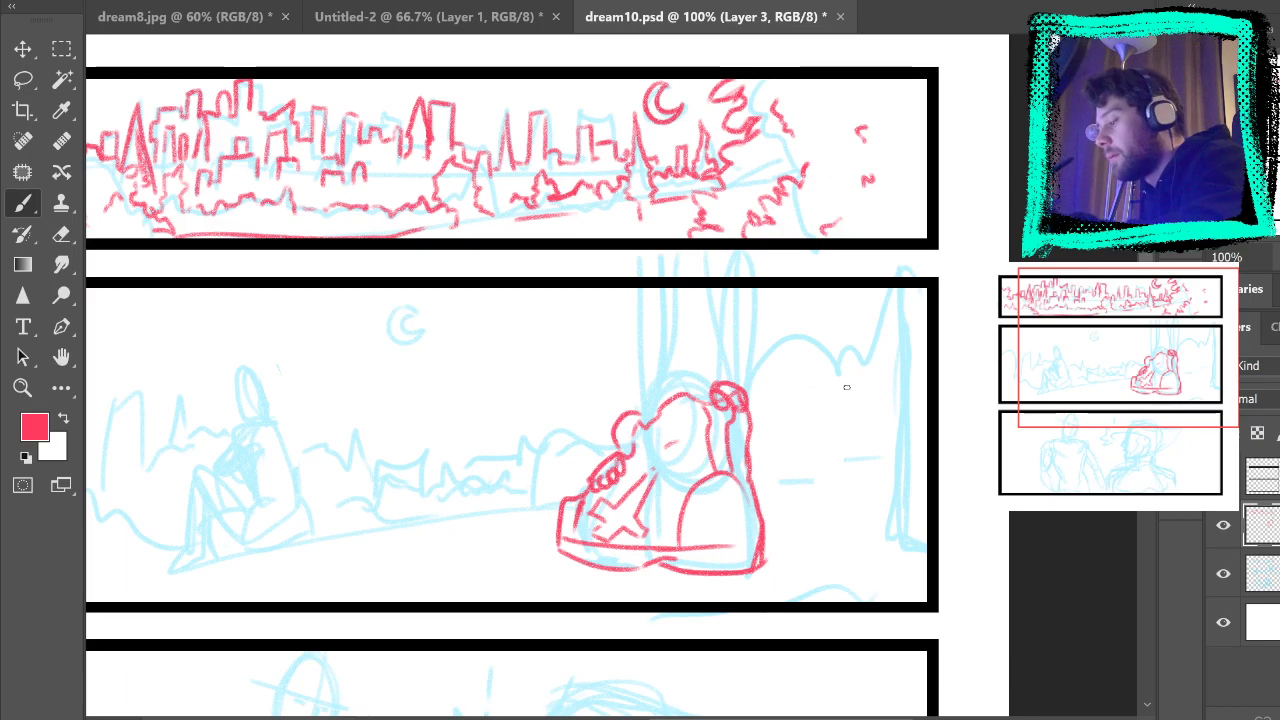
pyautogui.hotkey('ctrl', 'z')
pyautogui.hotkey('ctrl', 'z')
pyautogui.hotkey('ctrl', 'z')
pyautogui.hotkey('ctrl', 'z')
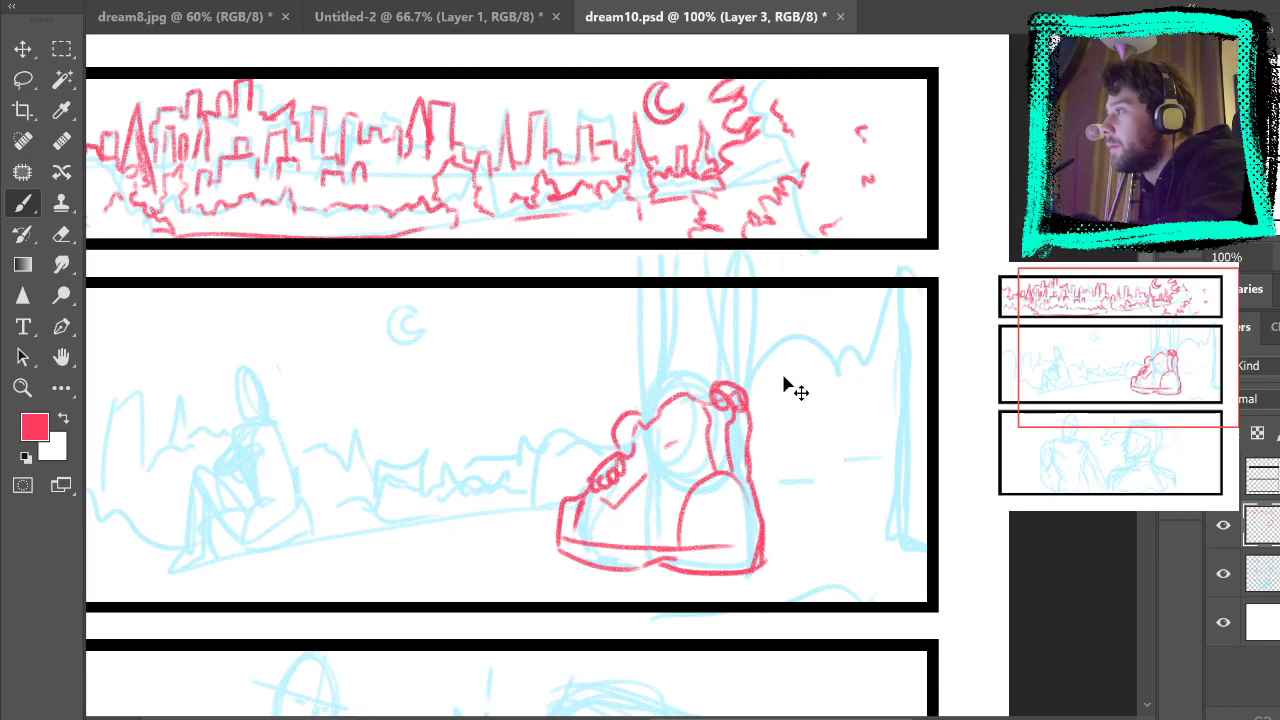
# Step: Try a jagged emblem with sharp points, set closer to the shoe's rounded heel section
pyautogui.moveTo(596, 506)
pyautogui.mouseDown()
pyautogui.moveTo(627, 501)
pyautogui.moveTo(660, 475)
pyautogui.mouseUp()
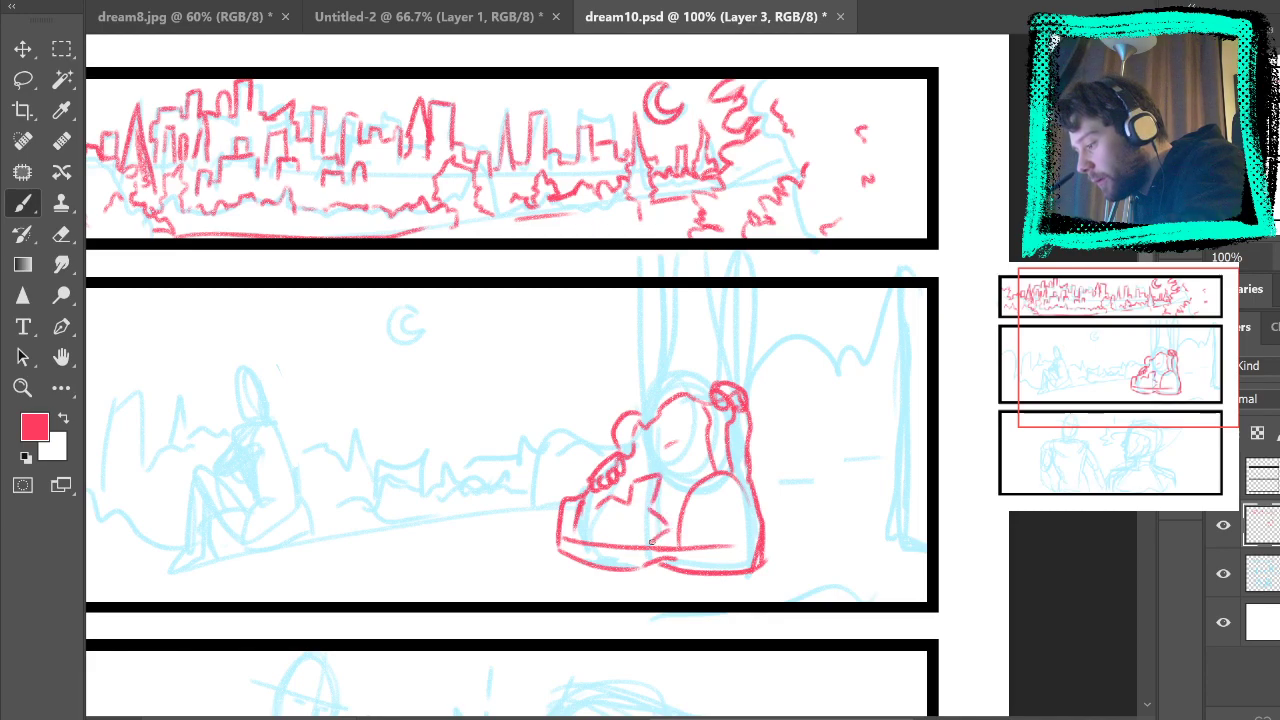
pyautogui.moveTo(671, 533)
pyautogui.mouseDown()
pyautogui.moveTo(594, 528)
pyautogui.moveTo(610, 508)
pyautogui.mouseUp()
pyautogui.hotkey('ctrl', 'z')
pyautogui.hotkey('ctrl', 'z')
pyautogui.hotkey('ctrl', 'z')
pyautogui.hotkey('ctrl', 'z')
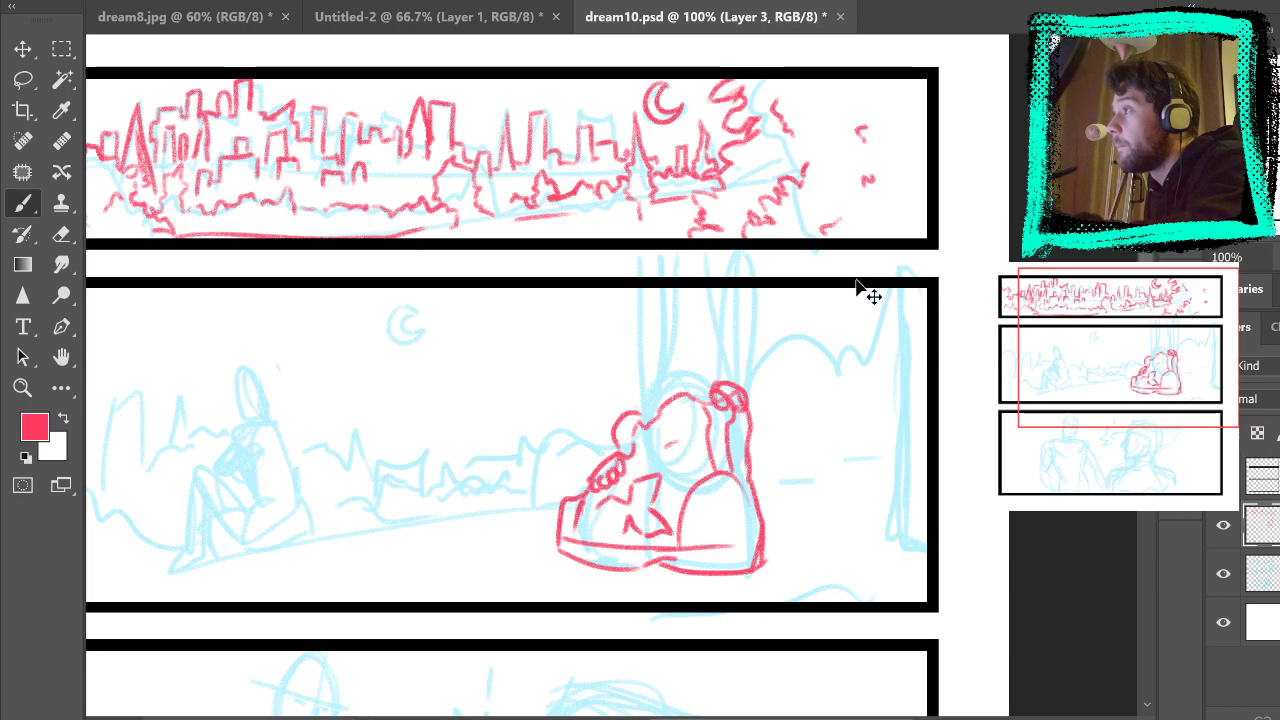
pyautogui.hotkey('ctrl', 'z')
pyautogui.hotkey('ctrl', 'z')
pyautogui.hotkey('ctrl', 'z')
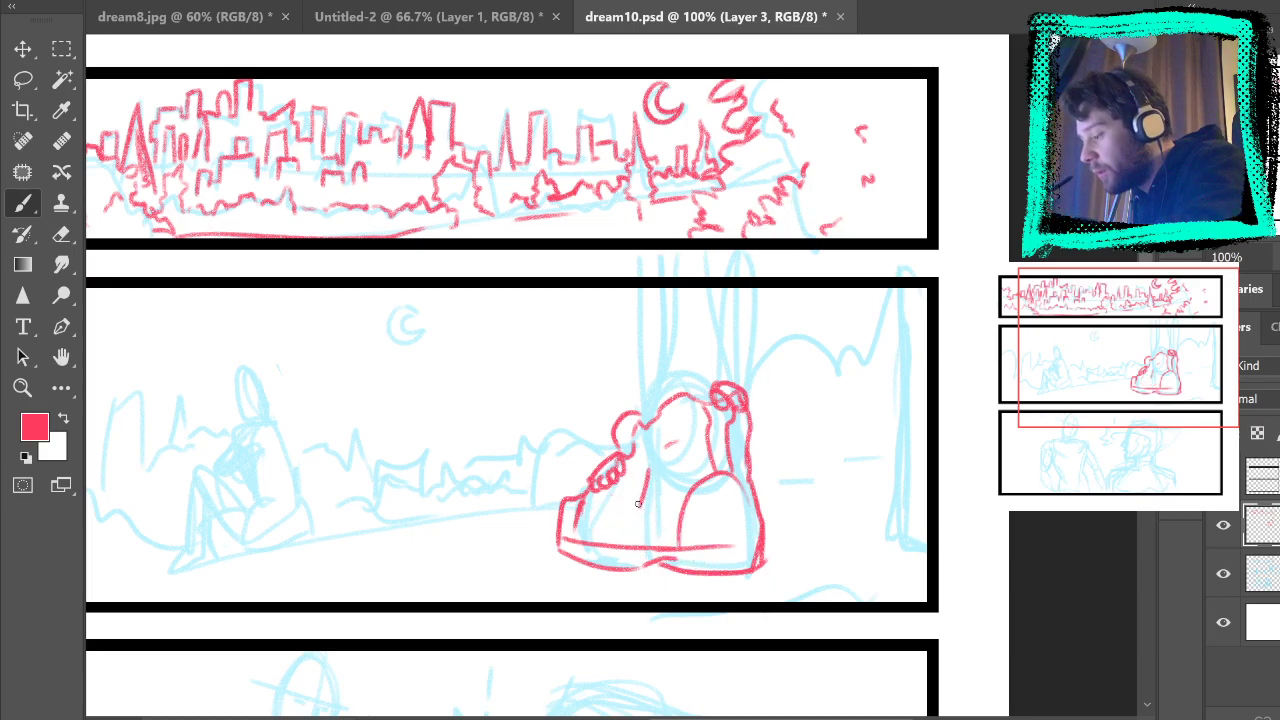
# Step: Draw an angular X-shaped emblem on the shoe's side and both outer edges of the sock above the shoe
pyautogui.moveTo(649, 535)
pyautogui.mouseDown()
pyautogui.moveTo(589, 529)
pyautogui.moveTo(592, 503)
pyautogui.moveTo(609, 492)
pyautogui.moveTo(615, 504)
pyautogui.moveTo(648, 459)
pyautogui.mouseUp()
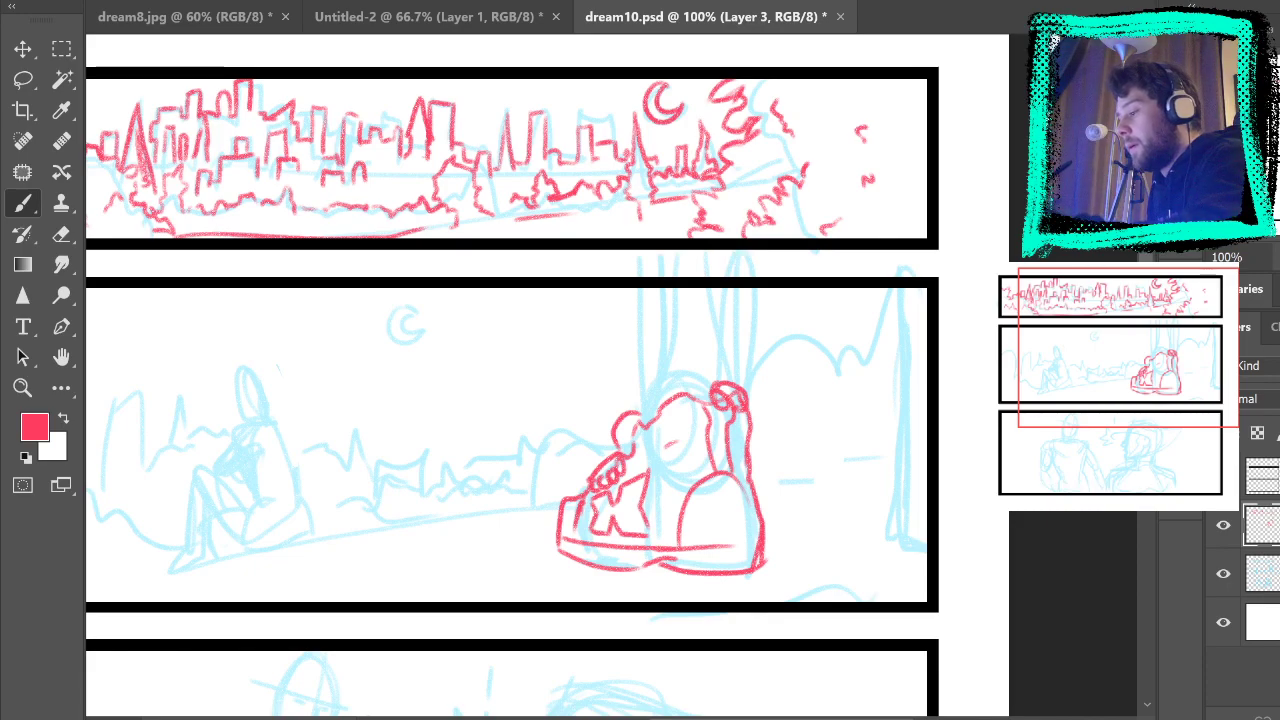
pyautogui.moveTo(641, 421); pyautogui.dragTo(637, 366)
pyautogui.moveTo(747, 385); pyautogui.dragTo(746, 355)
# Step: Outline the wide trouser cuff above the sock in red, with wavy sides and fold lines reaching the middle panel's upper border
pyautogui.moveTo(640, 378); pyautogui.dragTo(624, 268)
pyautogui.moveTo(652, 348); pyautogui.dragTo(758, 322)
pyautogui.moveTo(652, 318); pyautogui.dragTo(760, 305)
pyautogui.moveTo(676, 312); pyautogui.dragTo(710, 292)
pyautogui.moveTo(746, 305)
pyautogui.mouseDown()
pyautogui.moveTo(764, 286)
pyautogui.moveTo(760, 314)
pyautogui.mouseUp()
pyautogui.moveTo(752, 368)
pyautogui.mouseDown()
pyautogui.moveTo(745, 342)
pyautogui.moveTo(772, 326)
pyautogui.mouseUp()
pyautogui.moveTo(768, 318); pyautogui.dragTo(758, 290)
# Step: Add a row of short vertical ribbing lines across the sock between the shoe and the trouser cuff
pyautogui.moveTo(652, 360); pyautogui.dragTo(656, 394)
pyautogui.moveTo(664, 356)
pyautogui.mouseDown()
pyautogui.moveTo(666, 396)
pyautogui.moveTo(680, 386)
pyautogui.mouseUp()
pyautogui.moveTo(678, 370)
pyautogui.mouseDown()
pyautogui.moveTo(678, 394)
pyautogui.moveTo(698, 392)
pyautogui.mouseUp()
pyautogui.moveTo(706, 354); pyautogui.dragTo(710, 392)
pyautogui.moveTo(718, 350); pyautogui.dragTo(724, 392)
pyautogui.moveTo(732, 352); pyautogui.dragTo(738, 394)
pyautogui.moveTo(744, 352); pyautogui.dragTo(744, 396)
# Step: With the blue sketch layer temporarily hidden, erase the red trouser lines that overrun the middle panel's upper border
pyautogui.click(1222, 578)
pyautogui.moveTo(826, 543)
pyautogui.mouseDown()
pyautogui.moveTo(1049, 580)
pyautogui.moveTo(966, 534)
pyautogui.mouseUp()
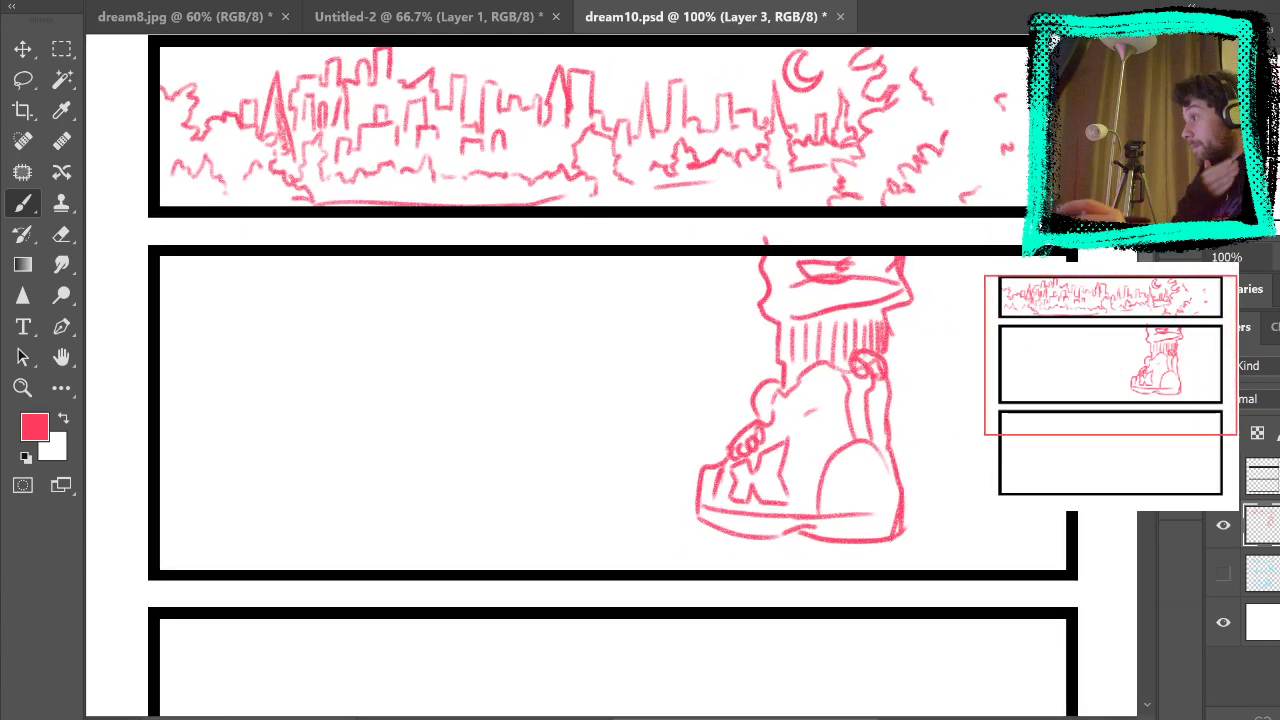
pyautogui.press('e')
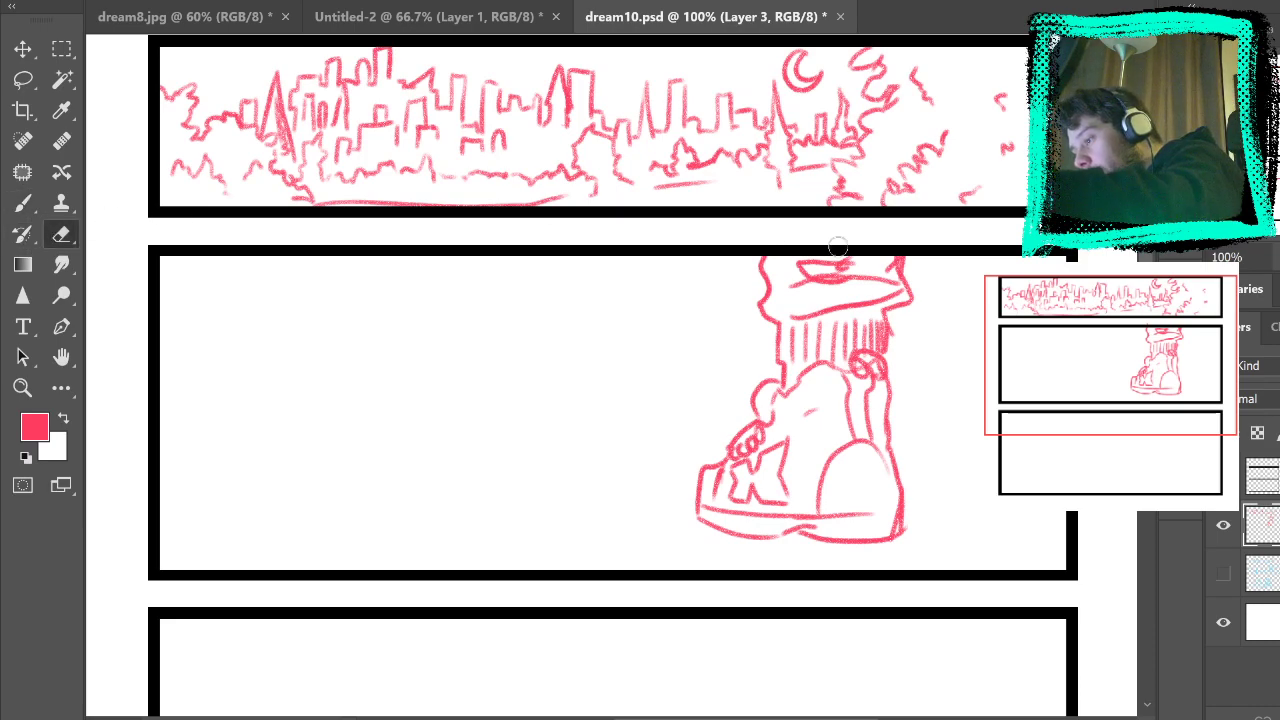
pyautogui.press('b')
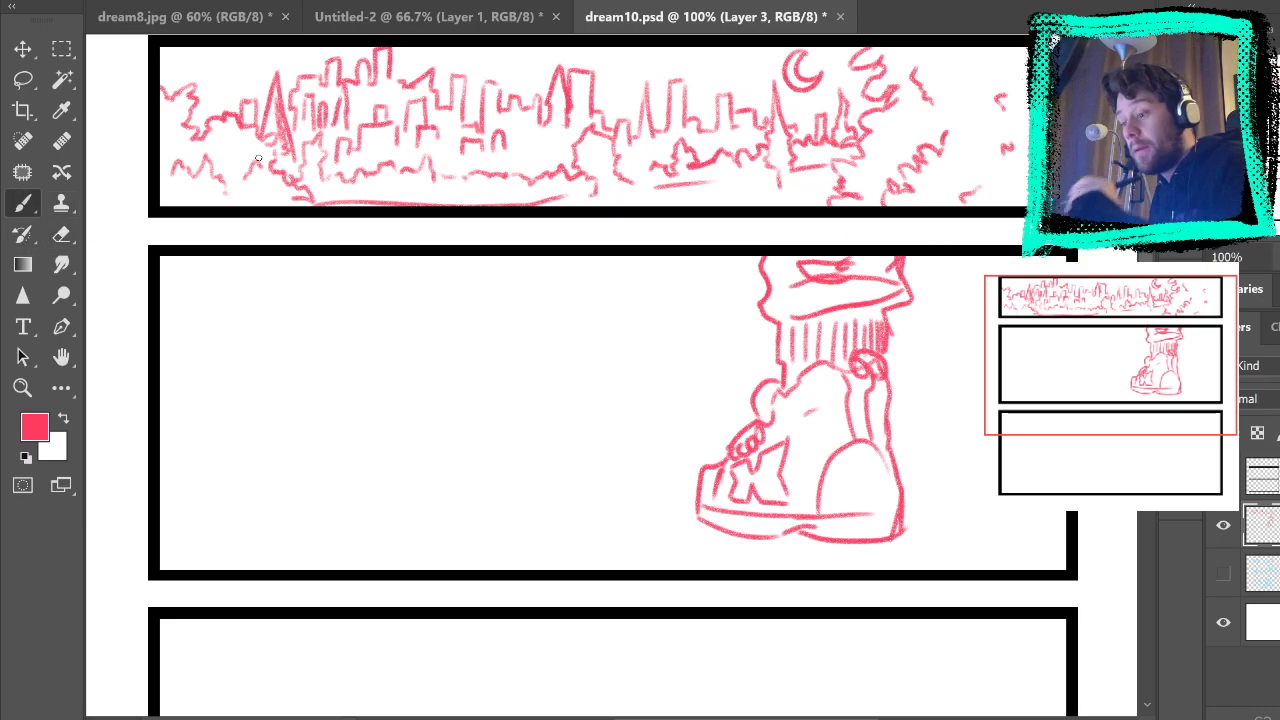
pyautogui.click(1223, 573)
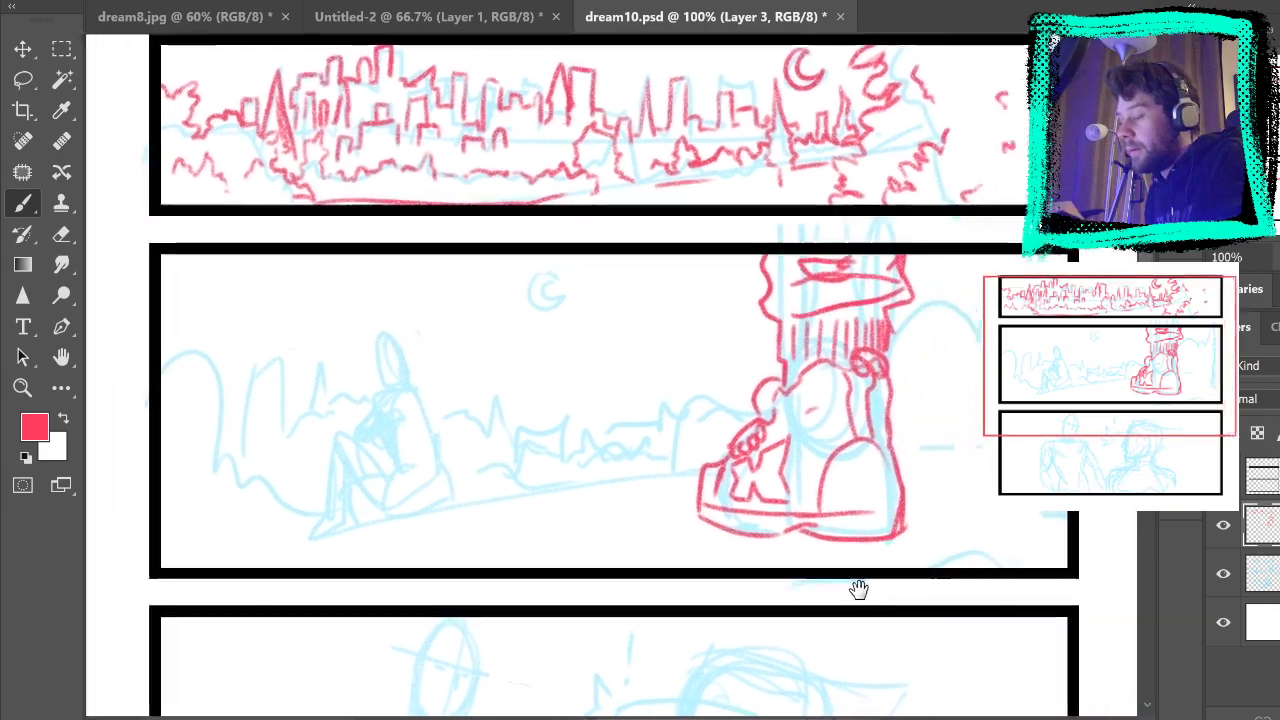
# Step: Trace the tall form cut off by the middle panel's right edge in red and hide the blue sketch to check it
pyautogui.moveTo(872, 588); pyautogui.dragTo(829, 589)
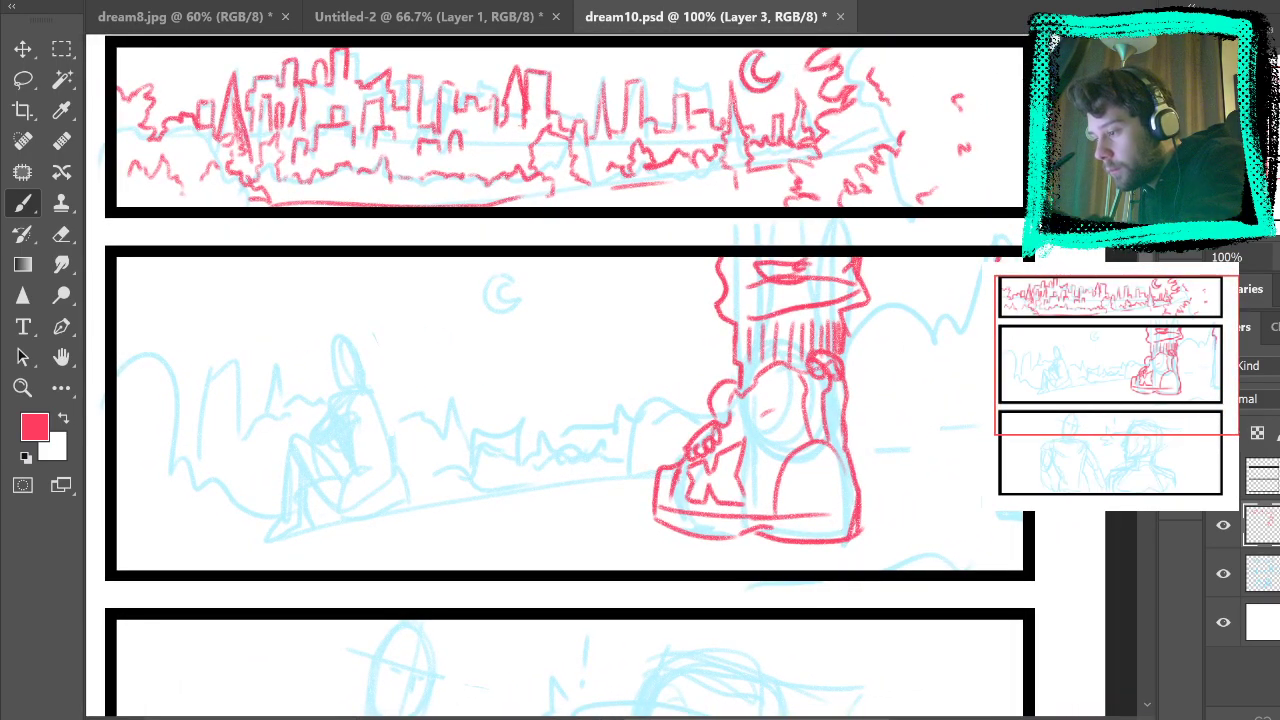
pyautogui.moveTo(996, 480)
pyautogui.mouseDown()
pyautogui.moveTo(1000, 535)
pyautogui.moveTo(1027, 543)
pyautogui.moveTo(1024, 523)
pyautogui.mouseUp()
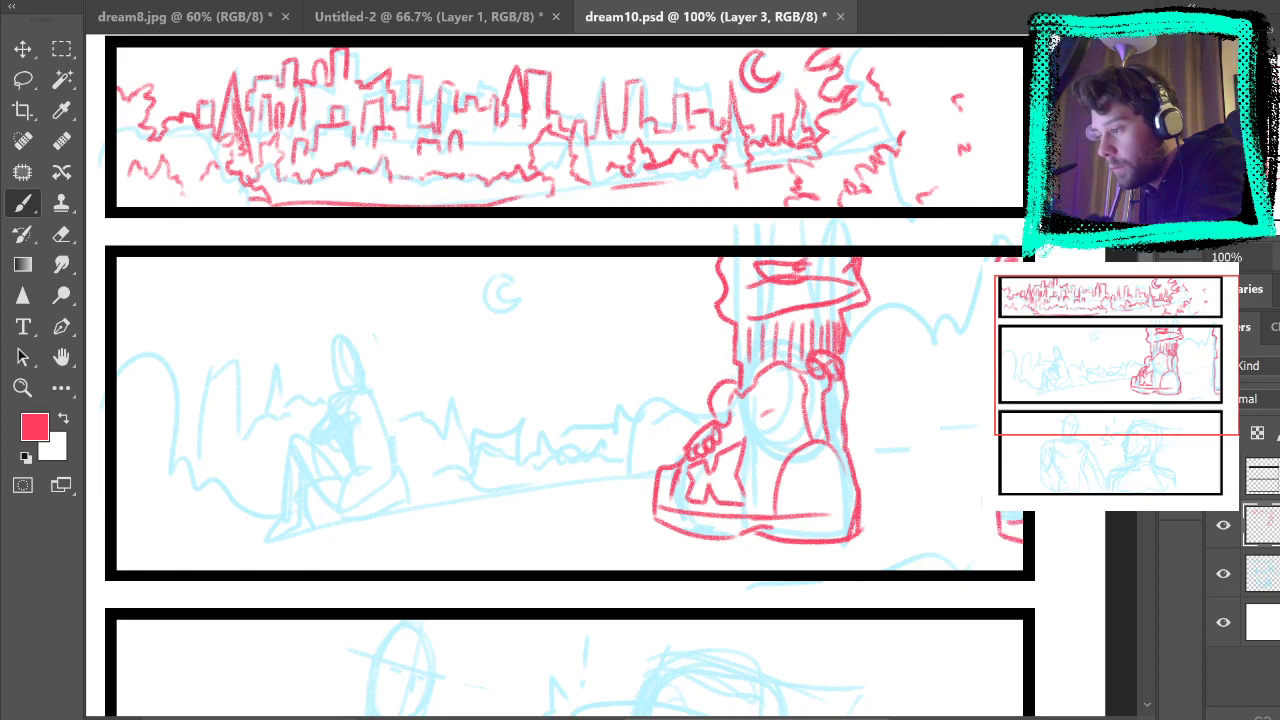
pyautogui.click(1223, 573)
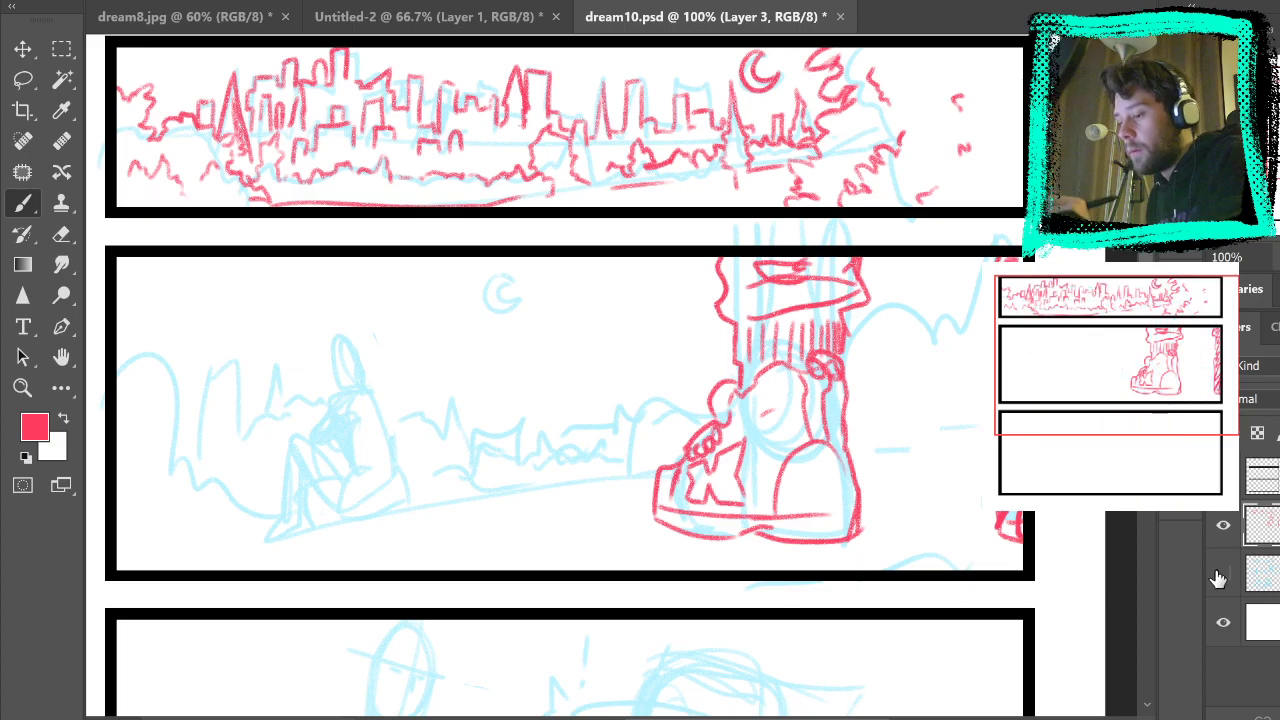
pyautogui.moveTo(926, 589)
pyautogui.mouseDown()
pyautogui.moveTo(1059, 570)
pyautogui.moveTo(1017, 550)
pyautogui.moveTo(911, 597)
pyautogui.moveTo(939, 567)
pyautogui.mouseUp()
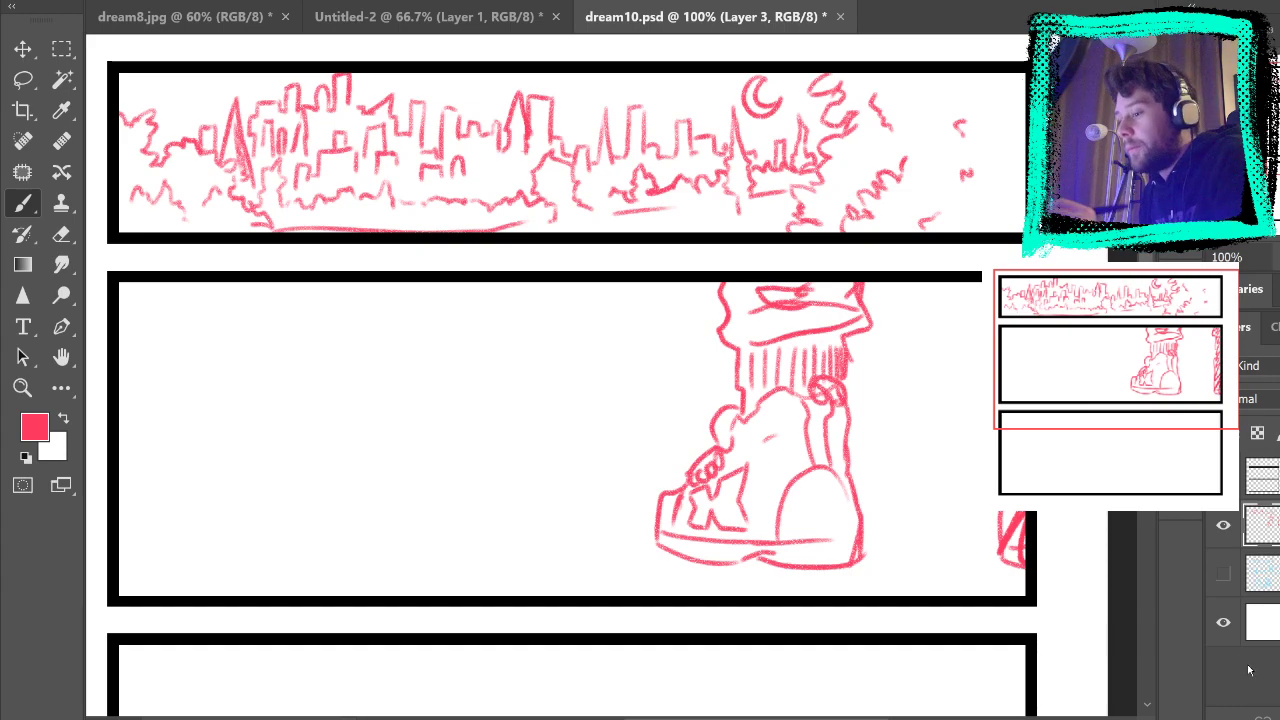
# Step: Show the blue sketch again and draw the red treeline and bush contours between the shoe and the middle panel's right edge
pyautogui.click(1223, 573)
pyautogui.moveTo(848, 386)
pyautogui.mouseDown()
pyautogui.moveTo(909, 328)
pyautogui.moveTo(918, 345)
pyautogui.moveTo(945, 317)
pyautogui.moveTo(977, 381)
pyautogui.mouseUp()
pyautogui.moveTo(969, 346); pyautogui.dragTo(975, 285)
pyautogui.moveTo(888, 420)
pyautogui.mouseDown()
pyautogui.moveTo(910, 397)
pyautogui.moveTo(956, 411)
pyautogui.mouseUp()
pyautogui.moveTo(913, 480)
pyautogui.mouseDown()
pyautogui.moveTo(965, 422)
pyautogui.moveTo(978, 450)
pyautogui.mouseUp()
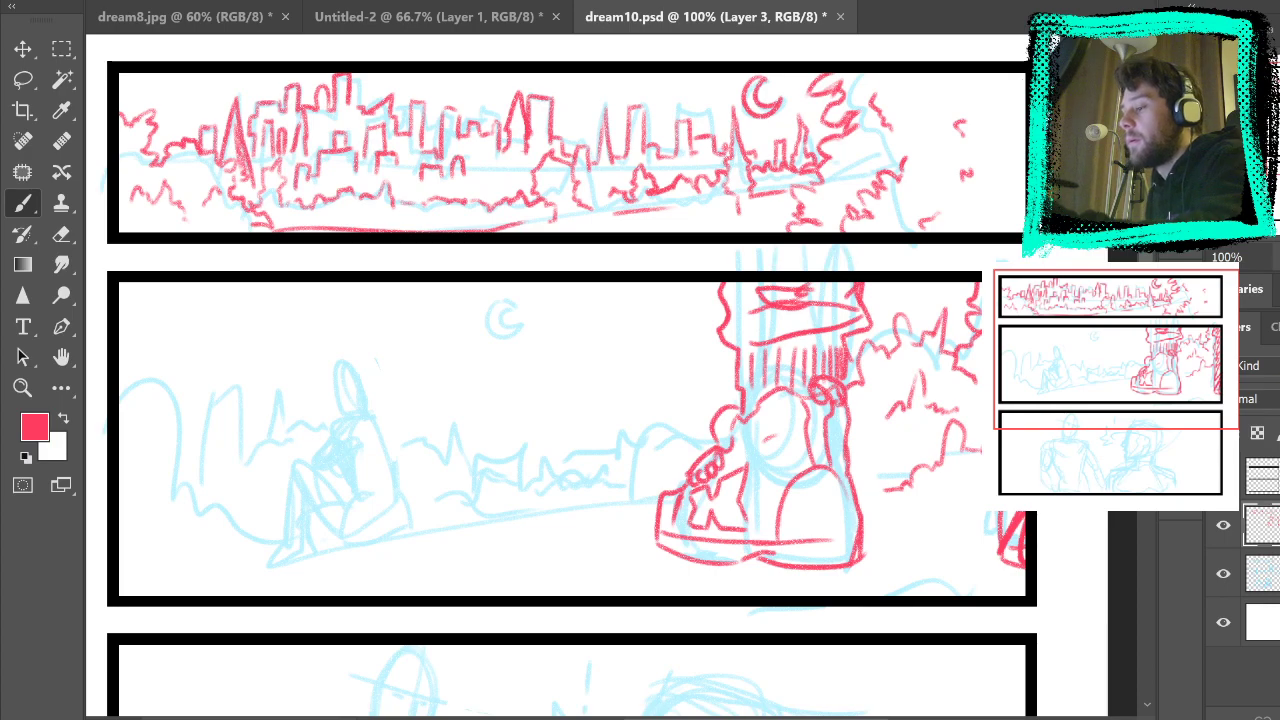
# Step: Draw a red treeline with a rounded bush and two tall pointed trees left of the shoe, checking it without the sketch
pyautogui.moveTo(671, 434)
pyautogui.mouseDown()
pyautogui.moveTo(640, 429)
pyautogui.moveTo(626, 464)
pyautogui.moveTo(612, 462)
pyautogui.moveTo(590, 386)
pyautogui.mouseUp()
pyautogui.hotkey('ctrl', 'z')
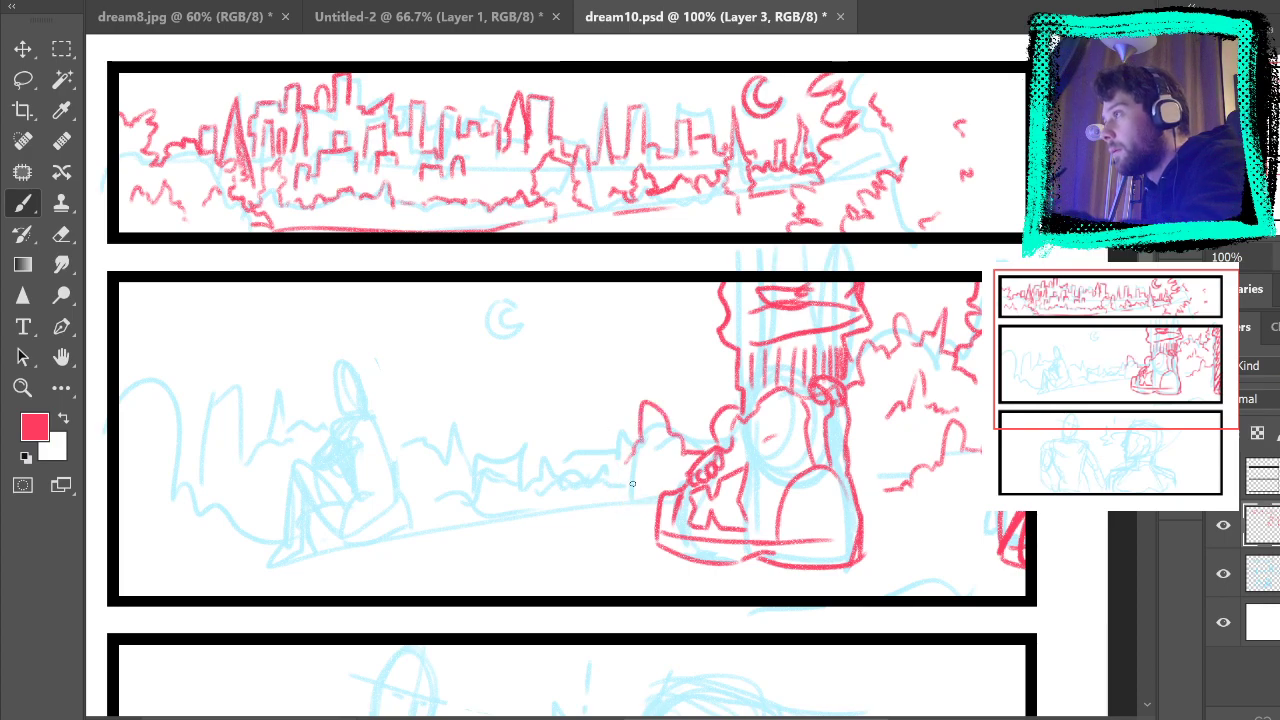
pyautogui.moveTo(622, 466)
pyautogui.mouseDown()
pyautogui.moveTo(604, 379)
pyautogui.moveTo(595, 488)
pyautogui.mouseUp()
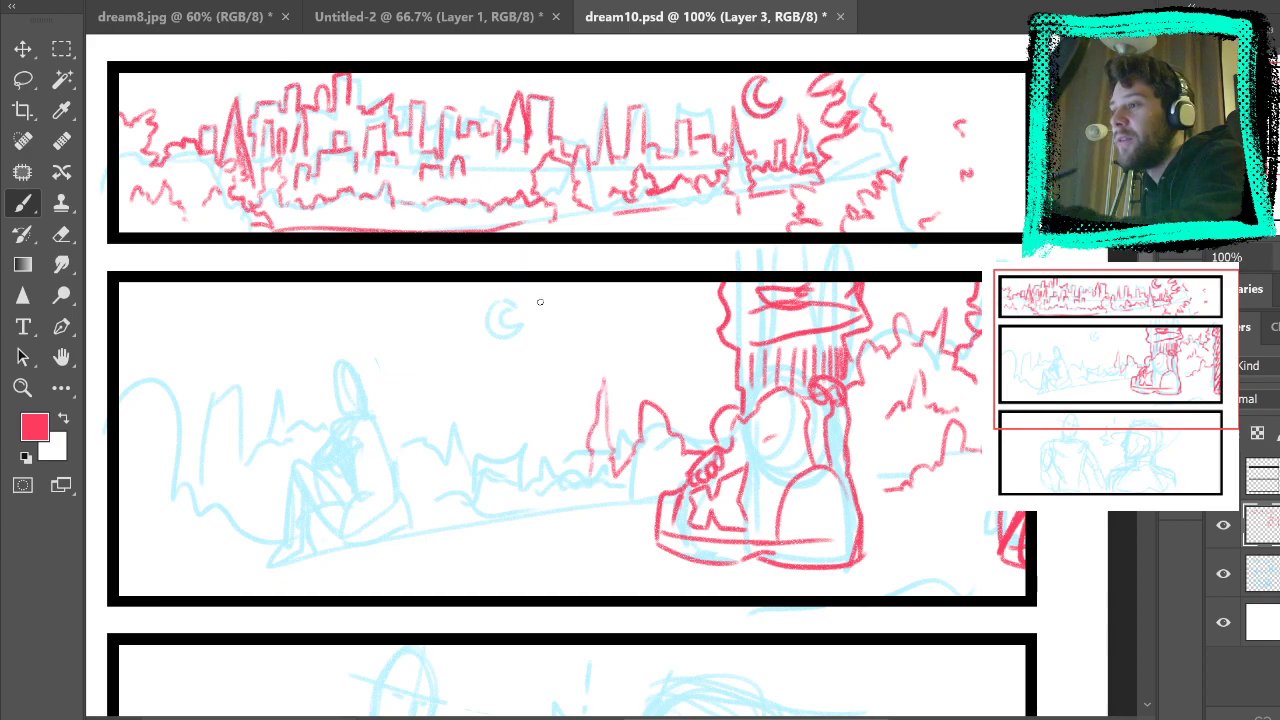
pyautogui.moveTo(590, 472)
pyautogui.mouseDown()
pyautogui.moveTo(572, 478)
pyautogui.moveTo(538, 428)
pyautogui.moveTo(526, 488)
pyautogui.moveTo(583, 491)
pyautogui.moveTo(601, 508)
pyautogui.mouseUp()
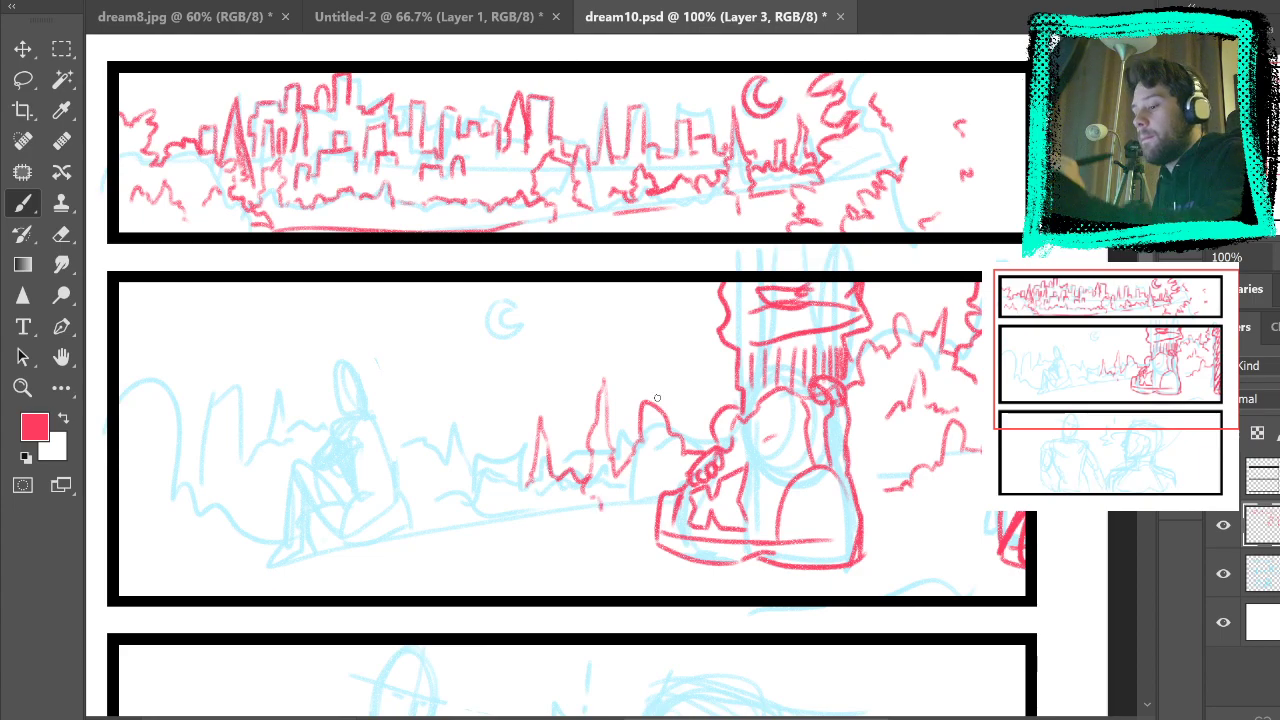
pyautogui.click(1223, 573)
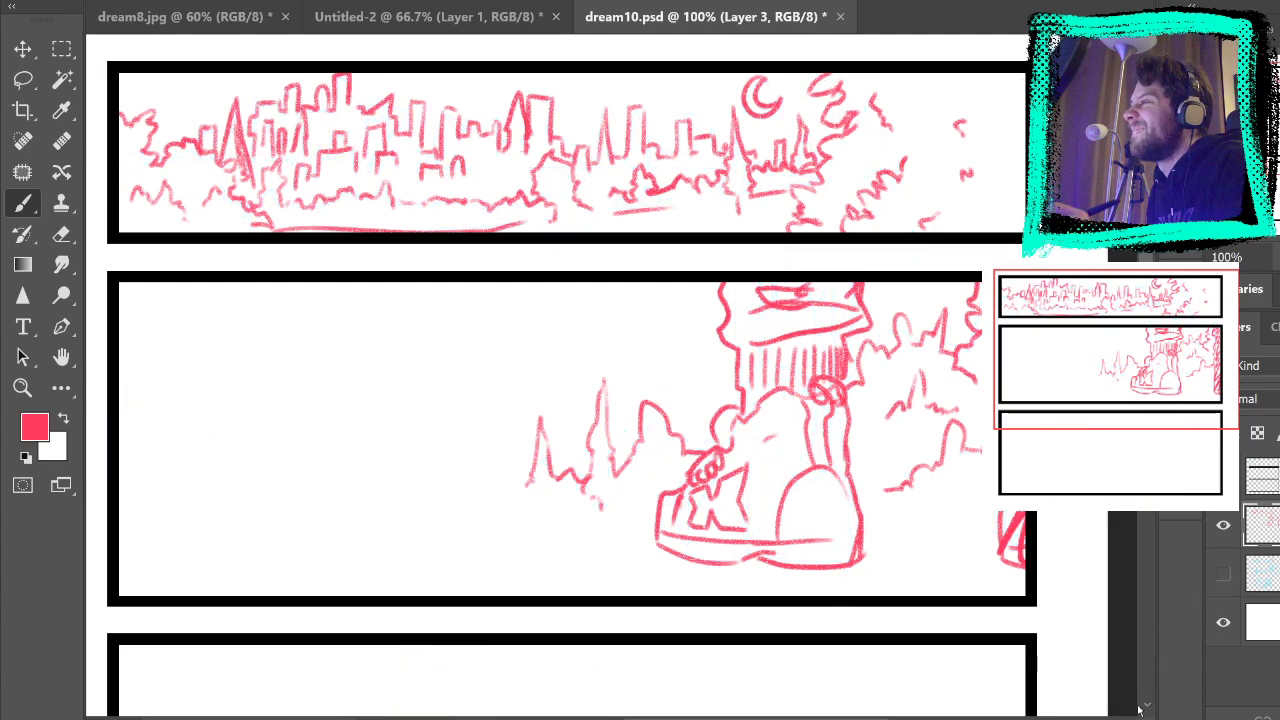
pyautogui.click(1223, 573)
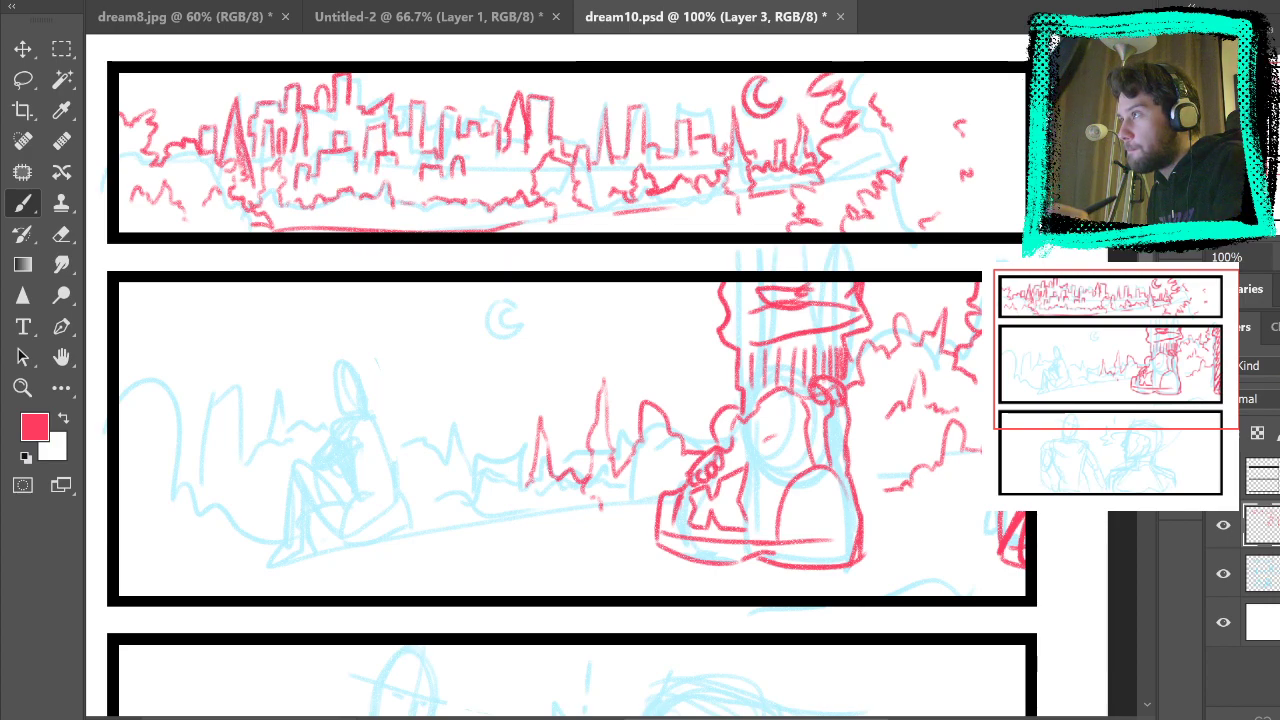
# Step: Draw a scalloped foliage edge from the middle panel's upper border down to the left side of the trouser leg
pyautogui.moveTo(687, 461)
pyautogui.mouseDown()
pyautogui.moveTo(699, 302)
pyautogui.moveTo(850, 258)
pyautogui.moveTo(672, 304)
pyautogui.moveTo(718, 360)
pyautogui.mouseUp()
pyautogui.hotkey('ctrl', 'z')
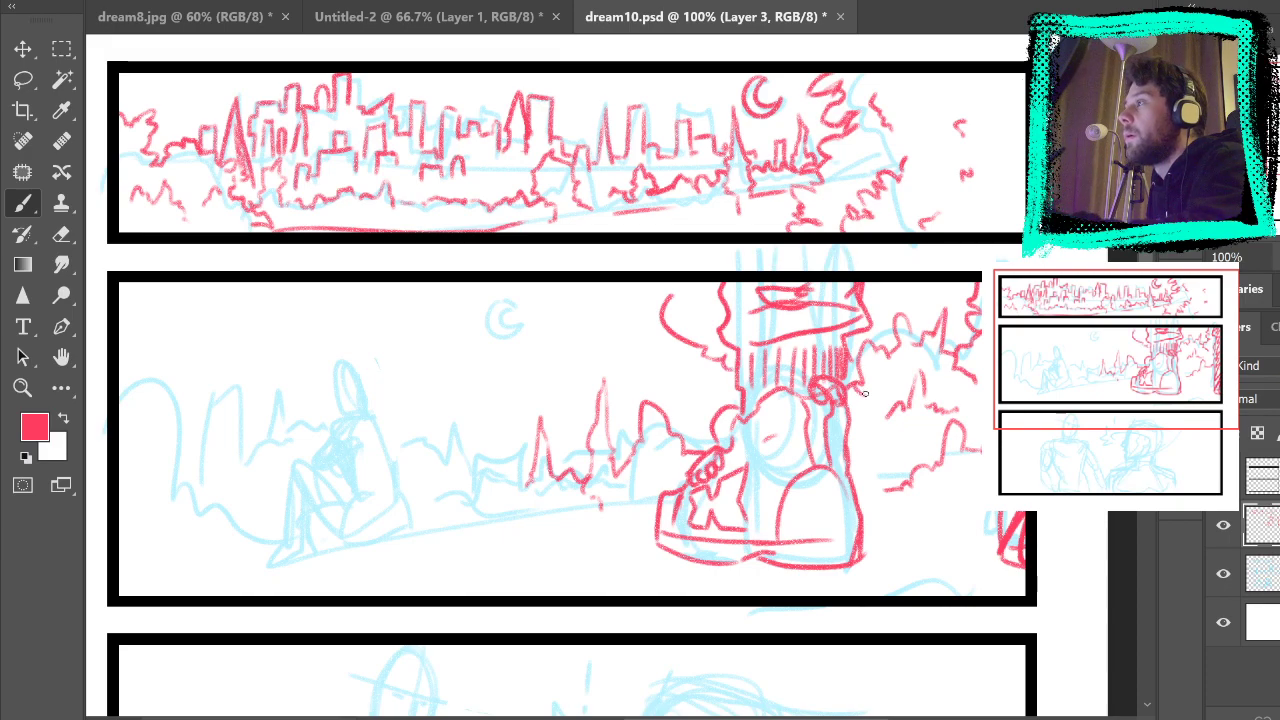
pyautogui.moveTo(666, 314); pyautogui.dragTo(624, 286)
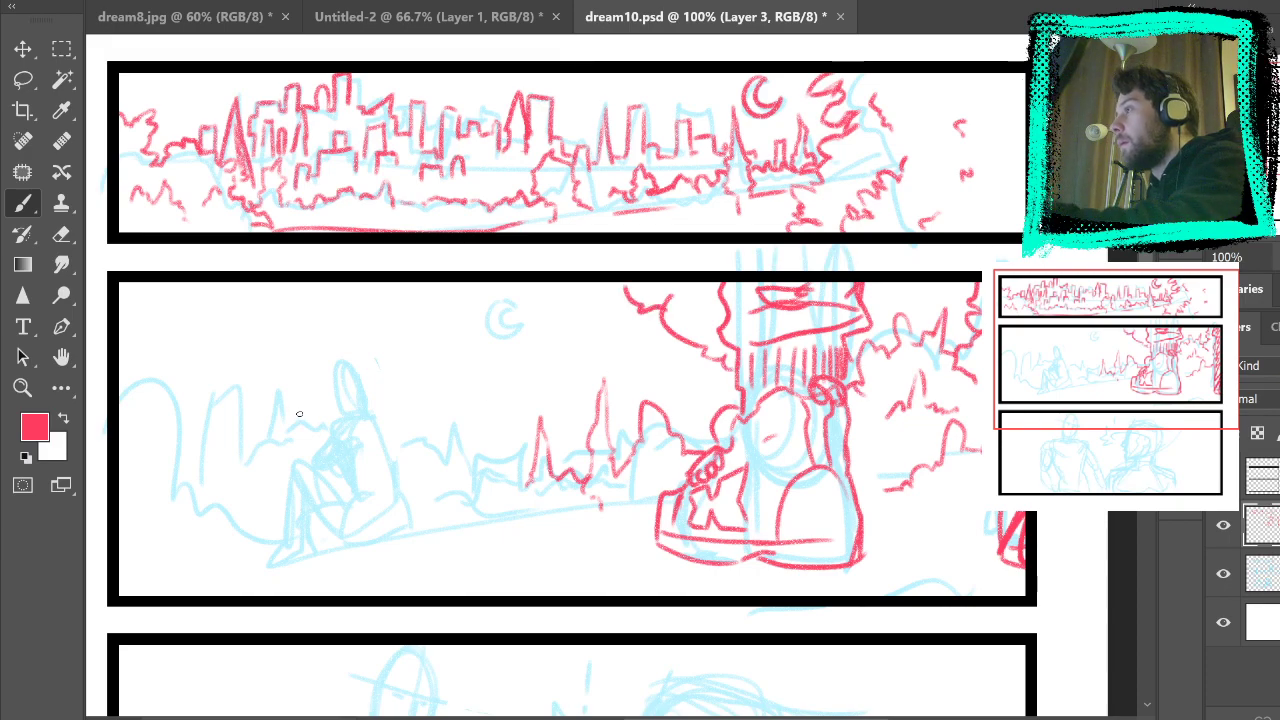
# Step: Try to outline the seated figure's head, torso, bent arm and hips in red over the blue sketch
pyautogui.moveTo(323, 428)
pyautogui.mouseDown()
pyautogui.moveTo(829, 486)
pyautogui.moveTo(657, 500)
pyautogui.moveTo(686, 506)
pyautogui.moveTo(911, 474)
pyautogui.mouseUp()
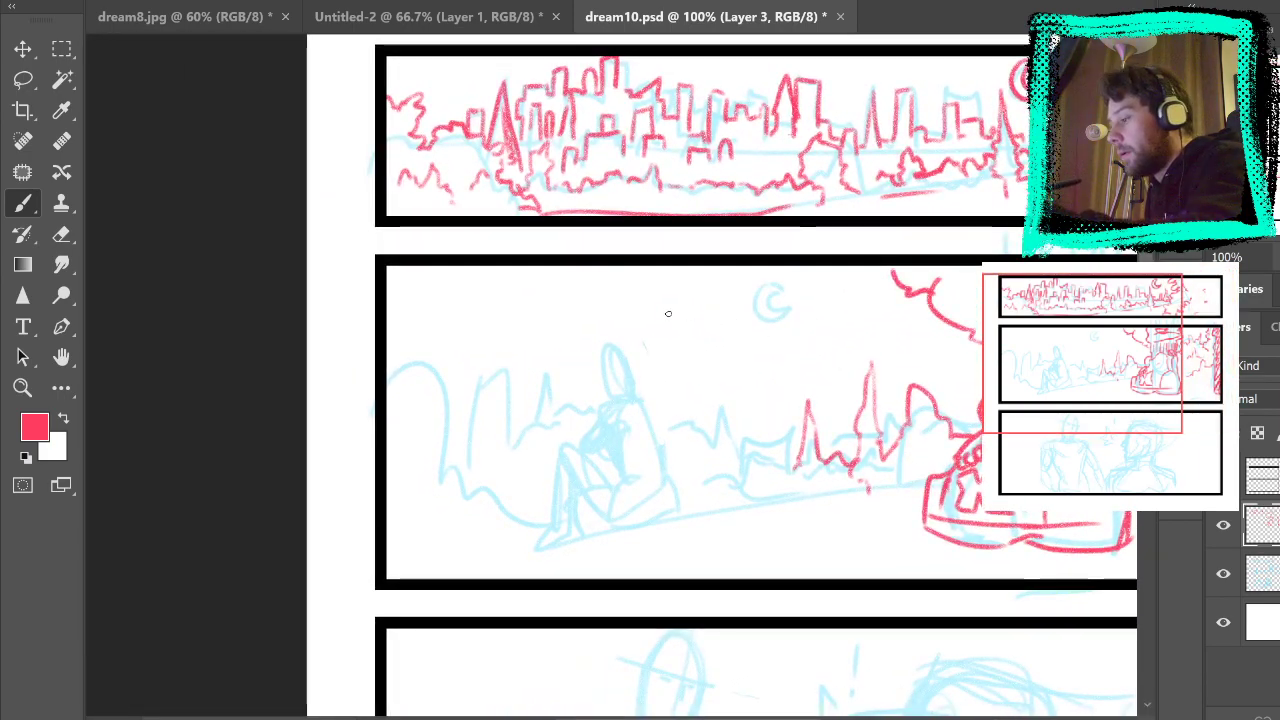
pyautogui.moveTo(610, 411)
pyautogui.mouseDown()
pyautogui.moveTo(624, 464)
pyautogui.moveTo(660, 466)
pyautogui.moveTo(657, 412)
pyautogui.moveTo(610, 448)
pyautogui.moveTo(631, 398)
pyautogui.mouseUp()
pyautogui.hotkey('ctrl', 'z')
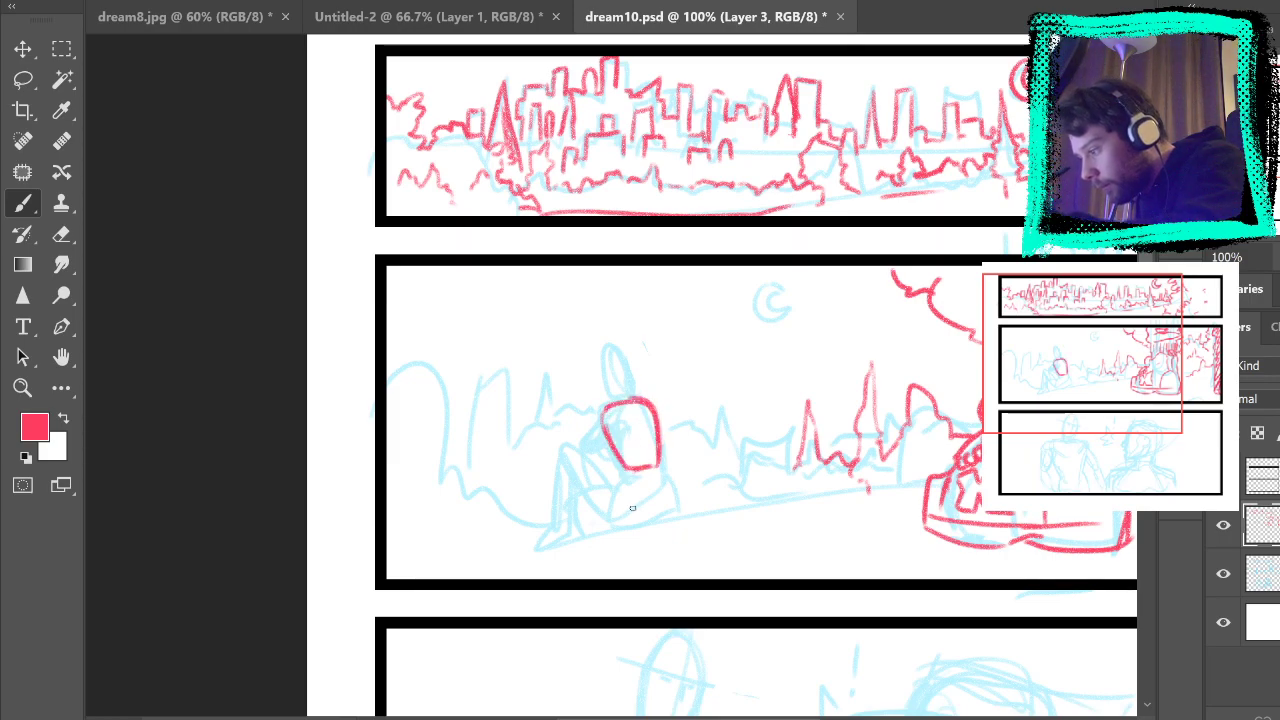
pyautogui.moveTo(658, 450)
pyautogui.mouseDown()
pyautogui.moveTo(620, 452)
pyautogui.moveTo(616, 513)
pyautogui.moveTo(619, 484)
pyautogui.moveTo(642, 526)
pyautogui.mouseUp()
pyautogui.moveTo(660, 480)
pyautogui.mouseDown()
pyautogui.moveTo(672, 525)
pyautogui.moveTo(636, 527)
pyautogui.moveTo(660, 521)
pyautogui.mouseUp()
pyautogui.moveTo(656, 404); pyautogui.dragTo(658, 454)
pyautogui.moveTo(614, 395)
pyautogui.mouseDown()
pyautogui.moveTo(598, 430)
pyautogui.moveTo(618, 462)
pyautogui.mouseUp()
pyautogui.moveTo(613, 400)
pyautogui.mouseDown()
pyautogui.moveTo(604, 366)
pyautogui.moveTo(630, 358)
pyautogui.moveTo(606, 362)
pyautogui.moveTo(632, 391)
pyautogui.moveTo(572, 440)
pyautogui.moveTo(604, 452)
pyautogui.moveTo(578, 445)
pyautogui.mouseUp()
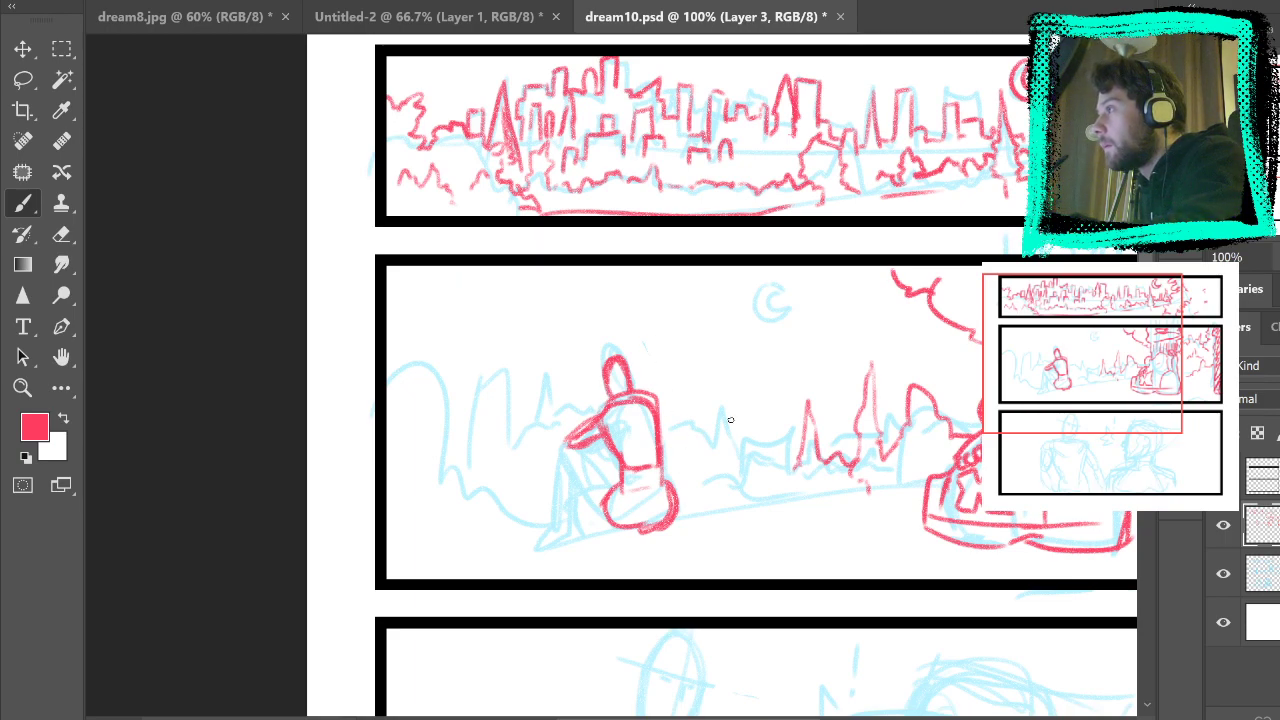
pyautogui.hotkey('ctrl', 'z')
pyautogui.hotkey('ctrl', 'z')
pyautogui.hotkey('ctrl', 'z')
pyautogui.hotkey('ctrl', 'z')
pyautogui.hotkey('ctrl', 'z')
pyautogui.hotkey('ctrl', 'z')
pyautogui.hotkey('ctrl', 'z')
pyautogui.hotkey('ctrl', 'z')
pyautogui.hotkey('ctrl', 'z')
pyautogui.hotkey('ctrl', 'z')
pyautogui.hotkey('ctrl', 'z')
pyautogui.hotkey('ctrl', 'z')
pyautogui.hotkey('ctrl', 'z')
pyautogui.hotkey('ctrl', 'z')
pyautogui.hotkey('ctrl', 'z')
pyautogui.hotkey('ctrl', 'z')
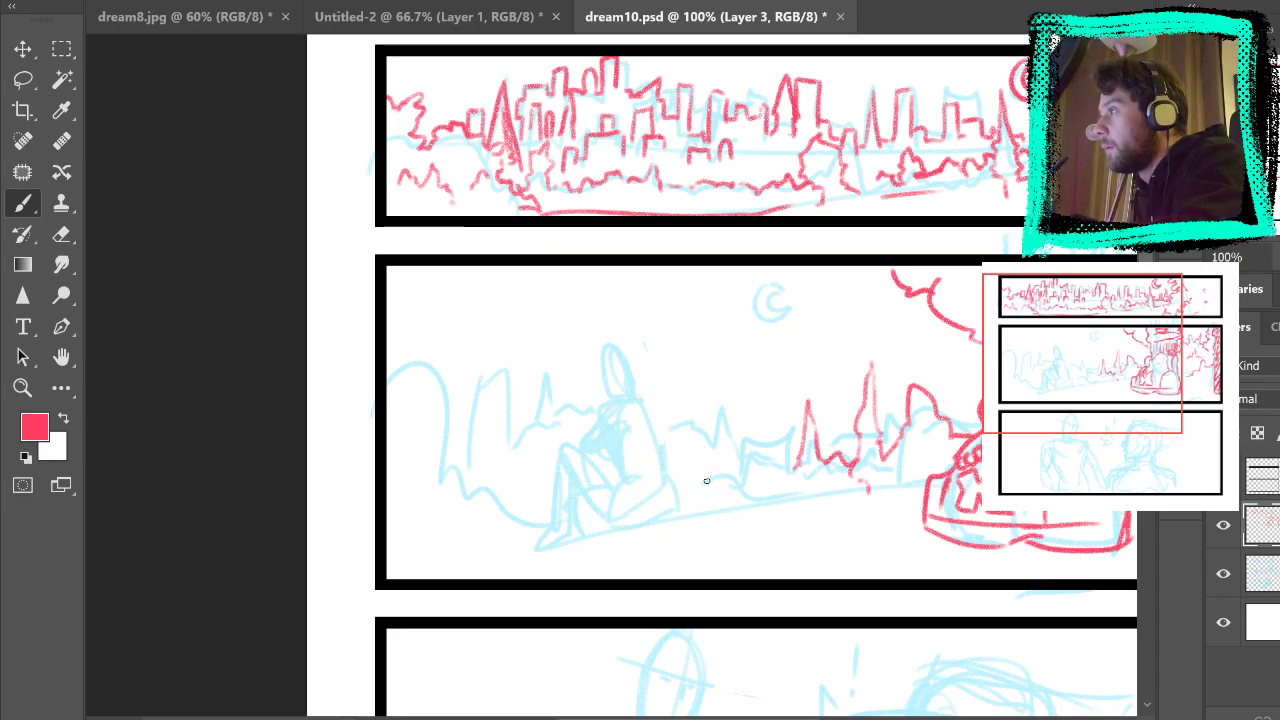
# Step: Outline the seated figure's torso and rounded hips in red, reinforcing the line of the back
pyautogui.moveTo(620, 407)
pyautogui.mouseDown()
pyautogui.moveTo(610, 454)
pyautogui.moveTo(625, 478)
pyautogui.moveTo(657, 430)
pyautogui.moveTo(631, 400)
pyautogui.moveTo(642, 402)
pyautogui.mouseUp()
pyautogui.moveTo(619, 469); pyautogui.dragTo(650, 490)
pyautogui.moveTo(663, 468)
pyautogui.mouseDown()
pyautogui.moveTo(658, 501)
pyautogui.moveTo(606, 499)
pyautogui.moveTo(656, 522)
pyautogui.moveTo(666, 487)
pyautogui.moveTo(670, 516)
pyautogui.moveTo(630, 531)
pyautogui.mouseUp()
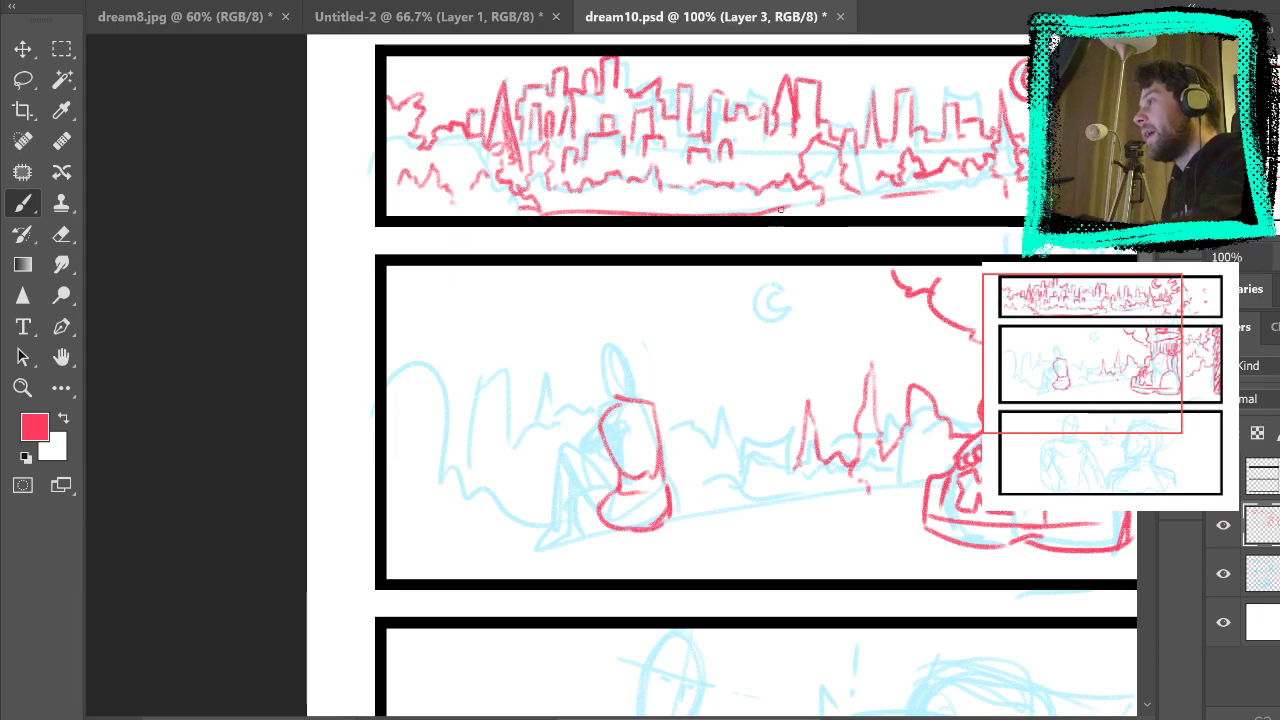
pyautogui.moveTo(659, 482); pyautogui.dragTo(666, 405)
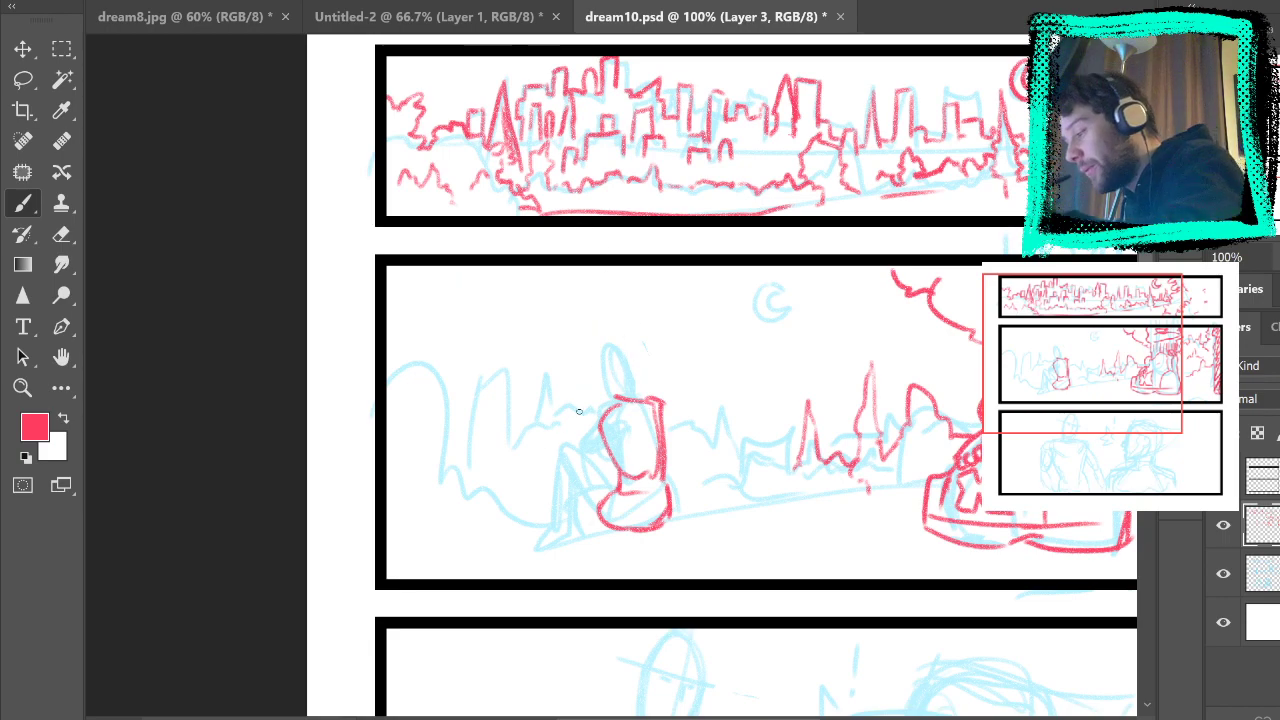
# Step: Draw the seated figure's bent legs in red, from the hips over the raised knee down to the feet
pyautogui.moveTo(614, 490)
pyautogui.mouseDown()
pyautogui.moveTo(564, 463)
pyautogui.moveTo(553, 473)
pyautogui.moveTo(607, 515)
pyautogui.mouseUp()
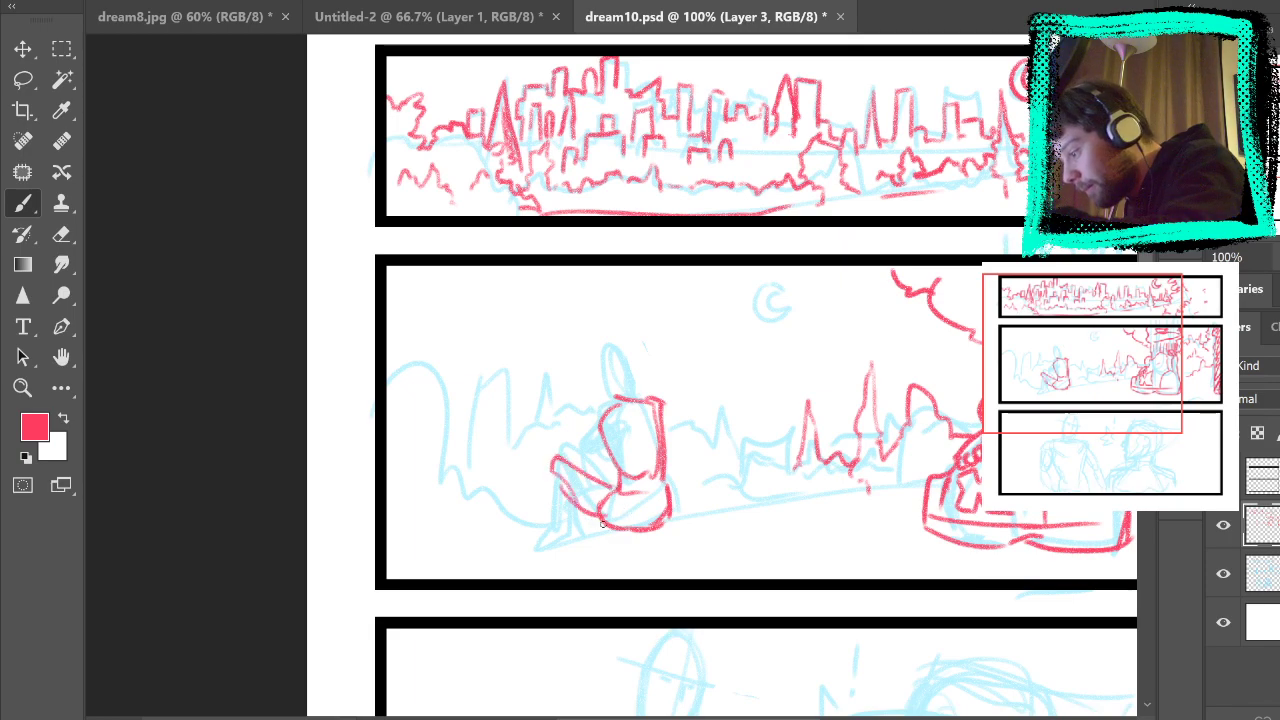
pyautogui.moveTo(552, 464); pyautogui.dragTo(530, 551)
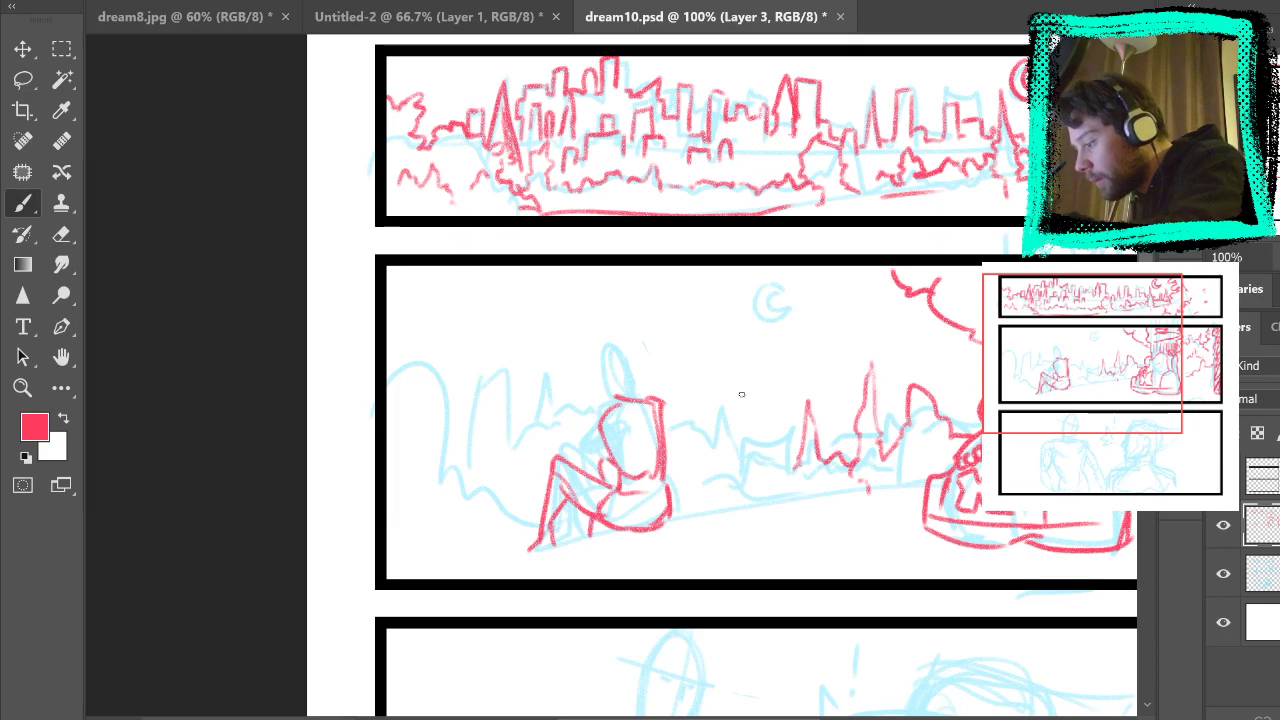
pyautogui.moveTo(592, 535)
pyautogui.mouseDown()
pyautogui.moveTo(612, 527)
pyautogui.moveTo(603, 535)
pyautogui.mouseUp()
pyautogui.hotkey('ctrl', 'z')
pyautogui.hotkey('ctrl', 'z')
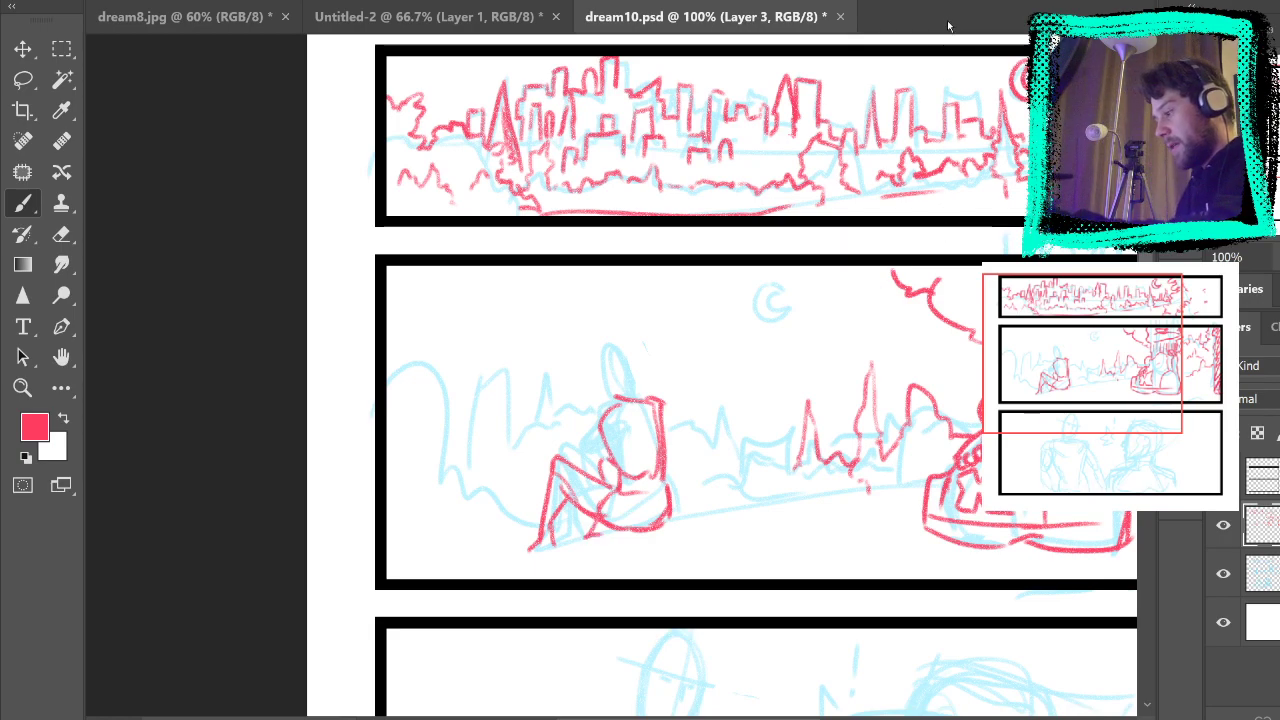
# Step: Draw the seated figure's arm reaching to the raised knee and outline the head, neck and shoulder in red
pyautogui.moveTo(559, 462)
pyautogui.mouseDown()
pyautogui.moveTo(591, 450)
pyautogui.moveTo(553, 463)
pyautogui.moveTo(604, 414)
pyautogui.mouseUp()
pyautogui.hotkey('ctrl', 'z')
pyautogui.moveTo(558, 460); pyautogui.dragTo(614, 403)
pyautogui.moveTo(559, 454)
pyautogui.mouseDown()
pyautogui.moveTo(578, 436)
pyautogui.moveTo(589, 471)
pyautogui.moveTo(574, 440)
pyautogui.moveTo(606, 458)
pyautogui.mouseUp()
pyautogui.hotkey('ctrl', 'z')
pyautogui.hotkey('ctrl', 'z')
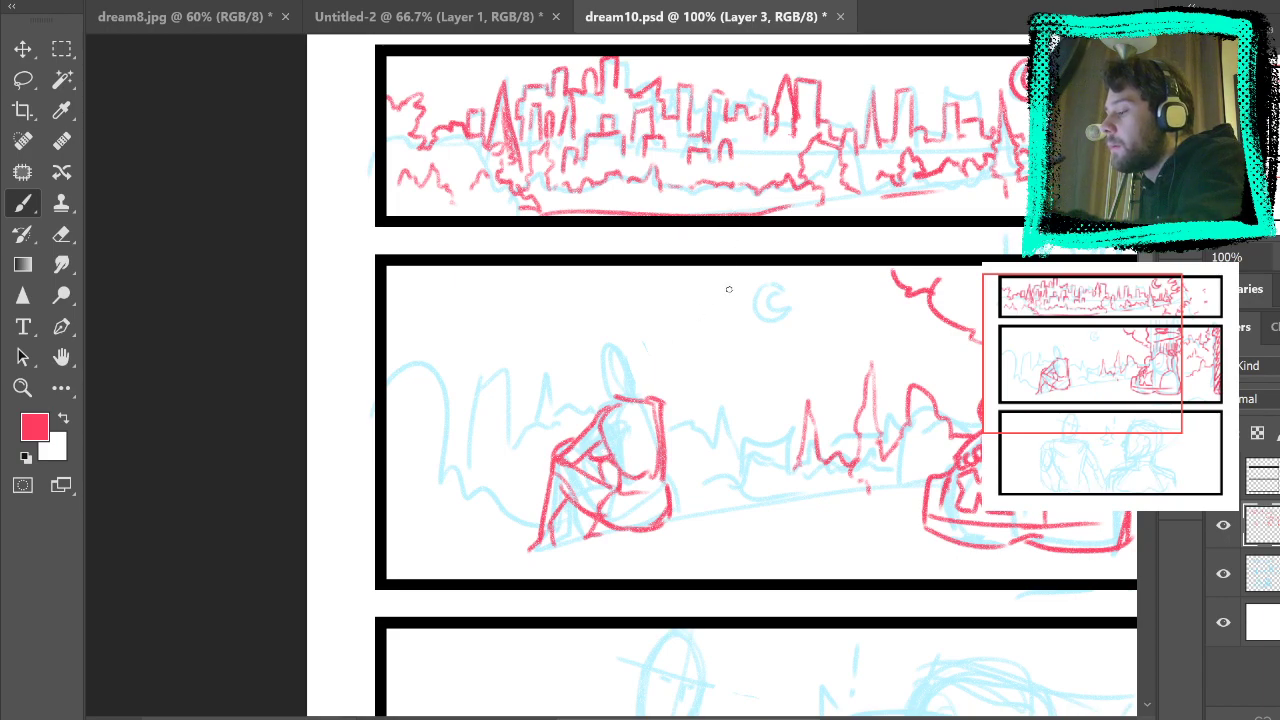
pyautogui.moveTo(646, 403)
pyautogui.mouseDown()
pyautogui.moveTo(665, 428)
pyautogui.moveTo(666, 480)
pyautogui.moveTo(655, 404)
pyautogui.moveTo(632, 366)
pyautogui.moveTo(600, 368)
pyautogui.moveTo(606, 384)
pyautogui.mouseUp()
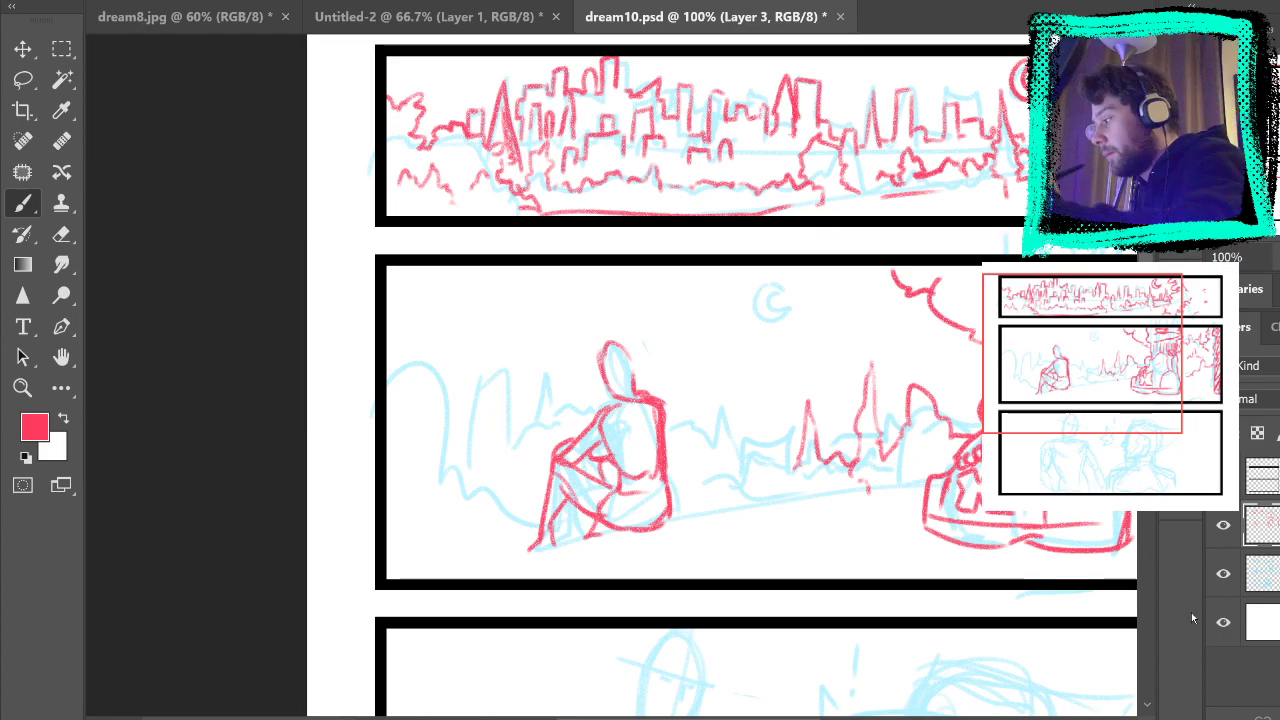
# Step: Erase the seated figure's heavy back line and redraw it in red from the shoulder down to the hips
pyautogui.press('e')
pyautogui.moveTo(645, 399); pyautogui.dragTo(667, 481)
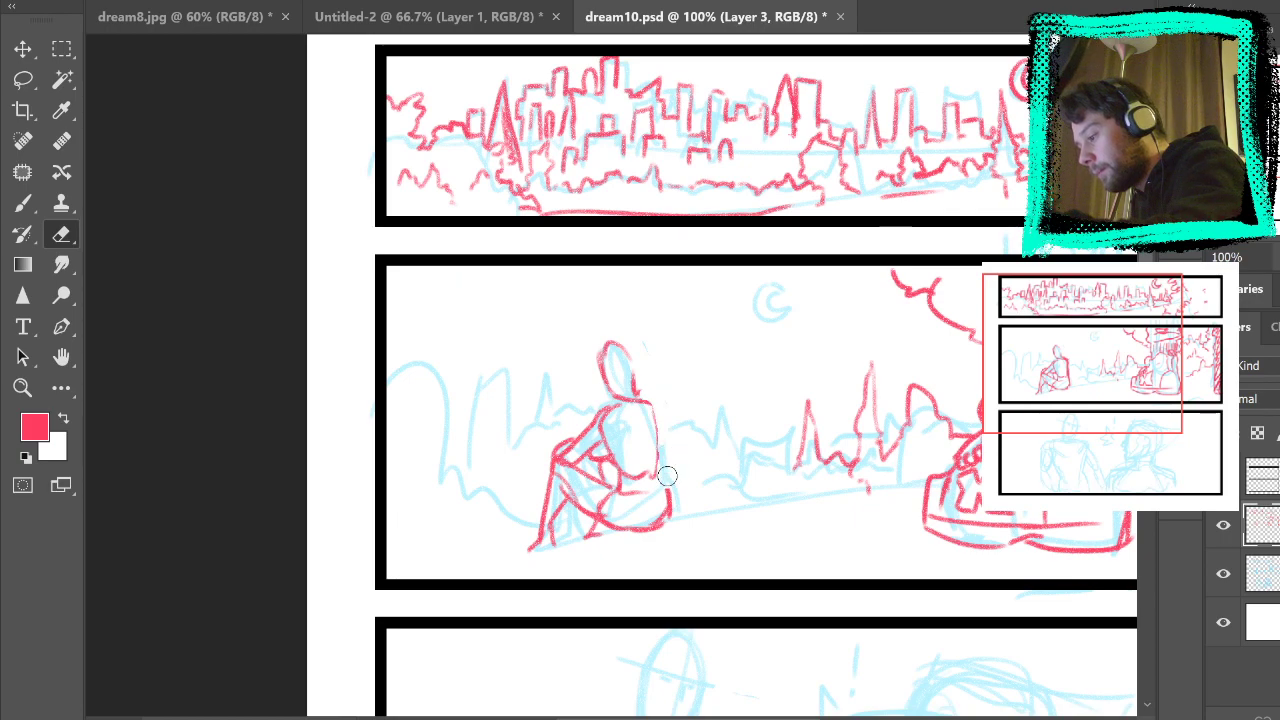
pyautogui.click(27, 202)
pyautogui.moveTo(640, 393)
pyautogui.mouseDown()
pyautogui.moveTo(660, 420)
pyautogui.moveTo(662, 504)
pyautogui.mouseUp()
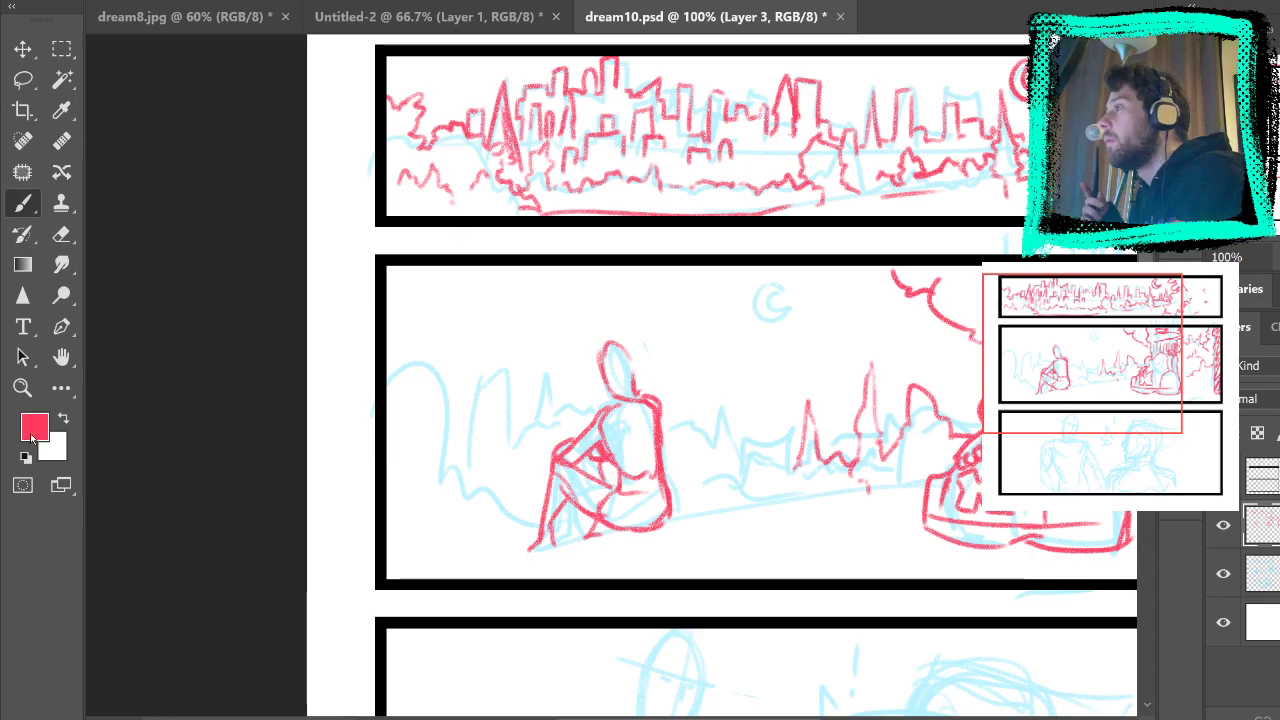
# Step: Look over the Untitled-2 thumbnail sketch and the finished dream8.jpg page, and return to dream10.psd
pyautogui.click(359, 28)
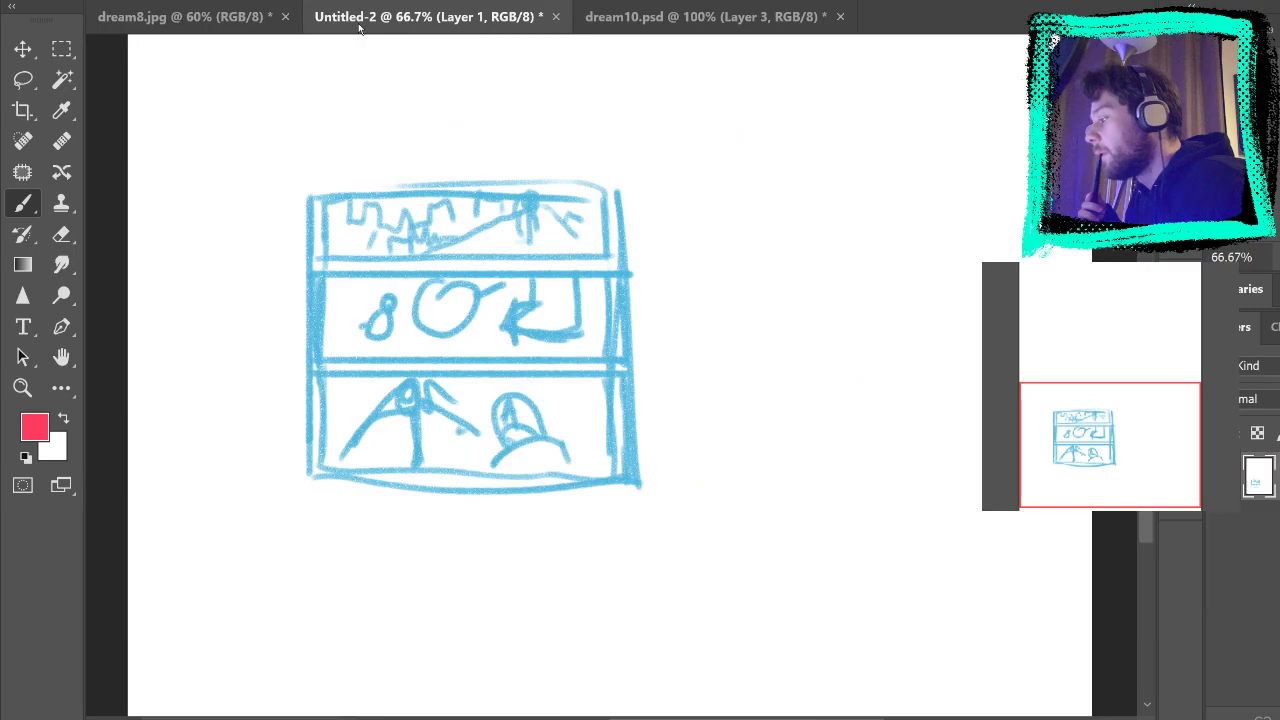
pyautogui.click(154, 27)
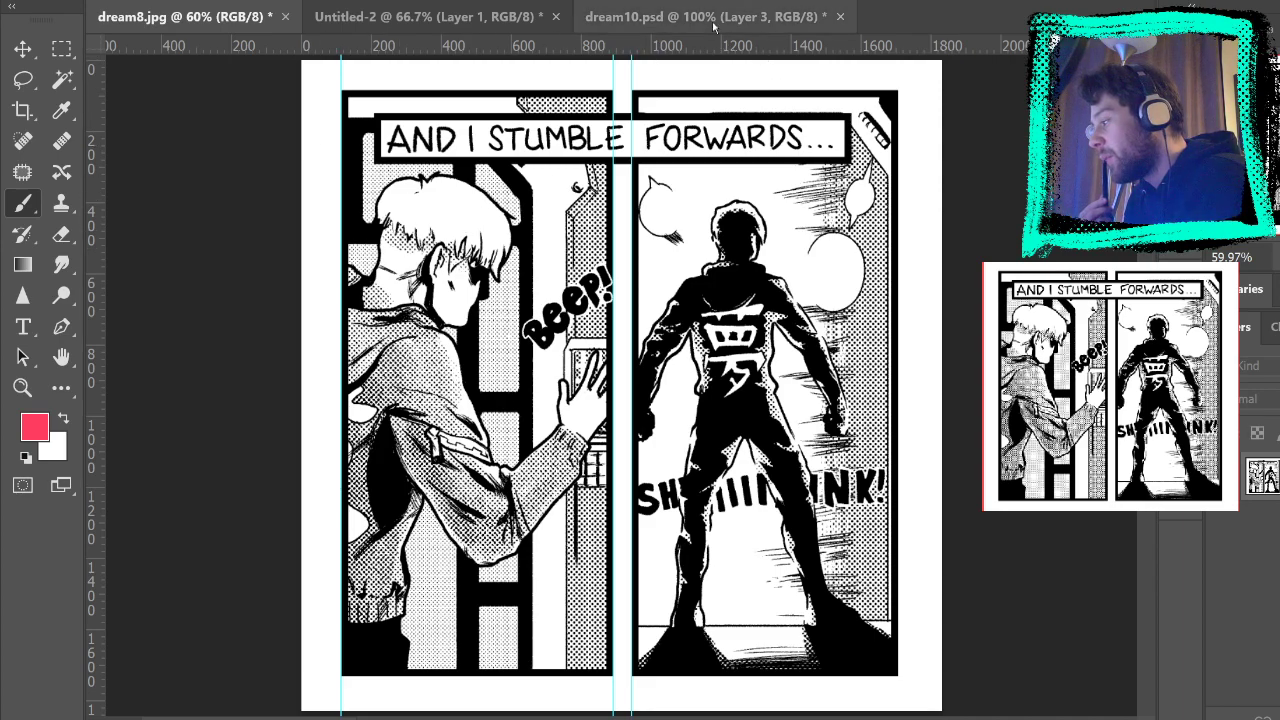
pyautogui.click(713, 17)
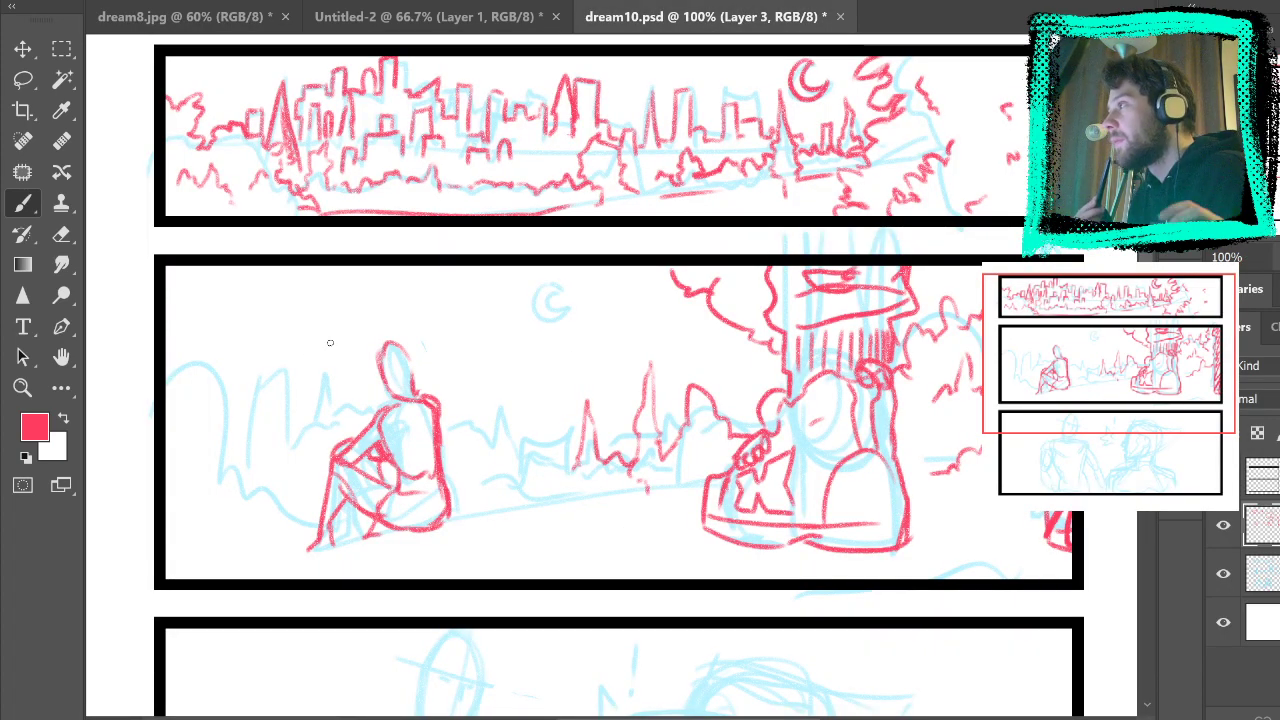
# Step: Try out red contour and hair strokes along the side of the seated figure's head, undoing the unwanted ones
pyautogui.moveTo(384, 342); pyautogui.dragTo(387, 405)
pyautogui.hotkey('ctrl', 'z')
pyautogui.moveTo(383, 350)
pyautogui.mouseDown()
pyautogui.moveTo(394, 428)
pyautogui.moveTo(403, 407)
pyautogui.moveTo(377, 364)
pyautogui.moveTo(376, 417)
pyautogui.moveTo(384, 342)
pyautogui.moveTo(412, 405)
pyautogui.mouseUp()
pyautogui.hotkey('ctrl', 'z')
pyautogui.hotkey('ctrl', 'z')
pyautogui.hotkey('ctrl', 'z')
pyautogui.hotkey('ctrl', 'z')
pyautogui.hotkey('ctrl', 'z')
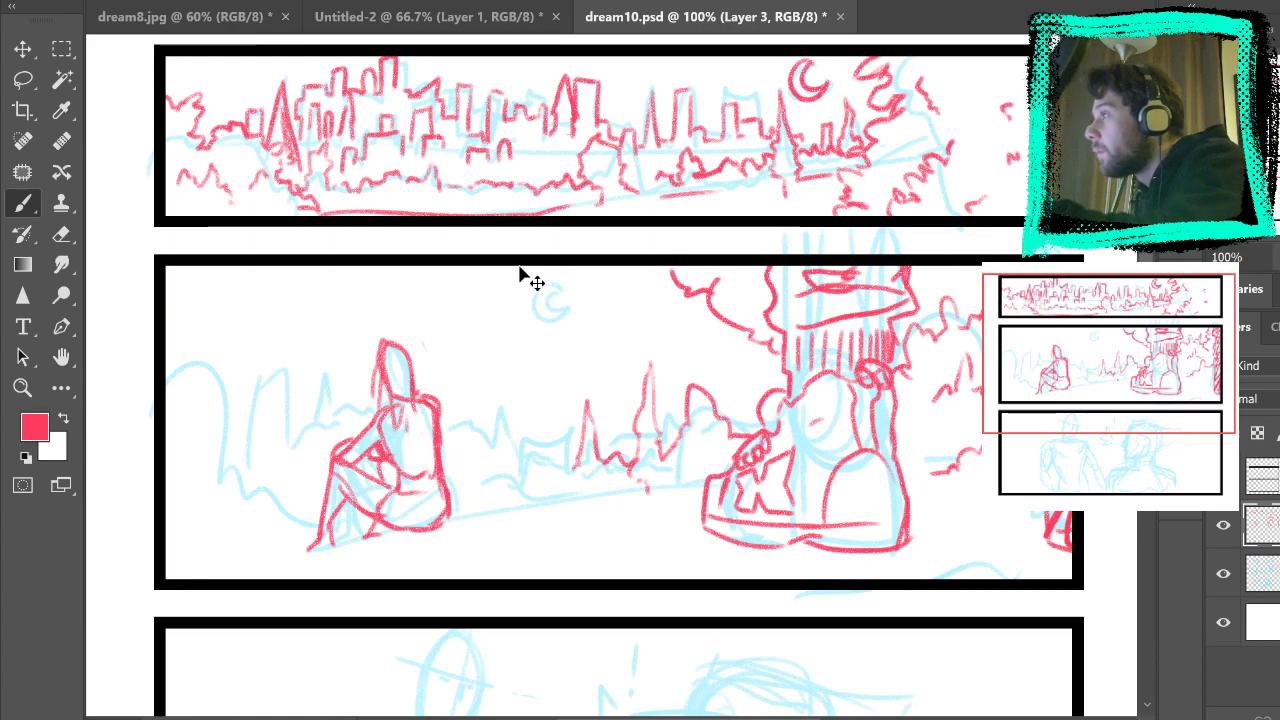
# Step: Draw the seated figure's parted hair with a long strand falling onto the shoulder, discarding the trial bun
pyautogui.moveTo(407, 344); pyautogui.dragTo(405, 346)
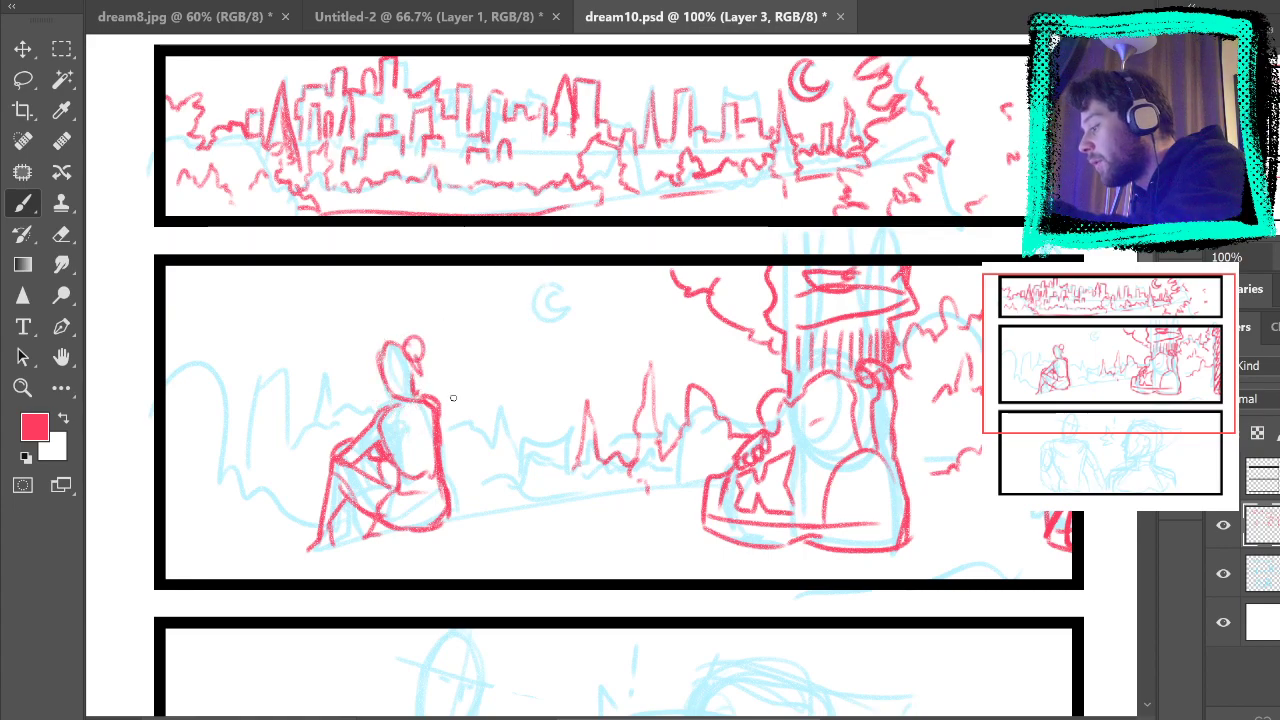
pyautogui.hotkey('ctrl', 'z')
pyautogui.moveTo(400, 358); pyautogui.dragTo(437, 402)
pyautogui.hotkey('ctrl', 'z')
pyautogui.hotkey('ctrl', 'z')
pyautogui.hotkey('ctrl', 'z')
pyautogui.moveTo(416, 340); pyautogui.dragTo(437, 402)
pyautogui.hotkey('ctrl', 'z')
pyautogui.hotkey('ctrl', 'z')
pyautogui.moveTo(397, 361)
pyautogui.mouseDown()
pyautogui.moveTo(433, 432)
pyautogui.moveTo(411, 382)
pyautogui.moveTo(421, 433)
pyautogui.moveTo(397, 369)
pyautogui.mouseUp()
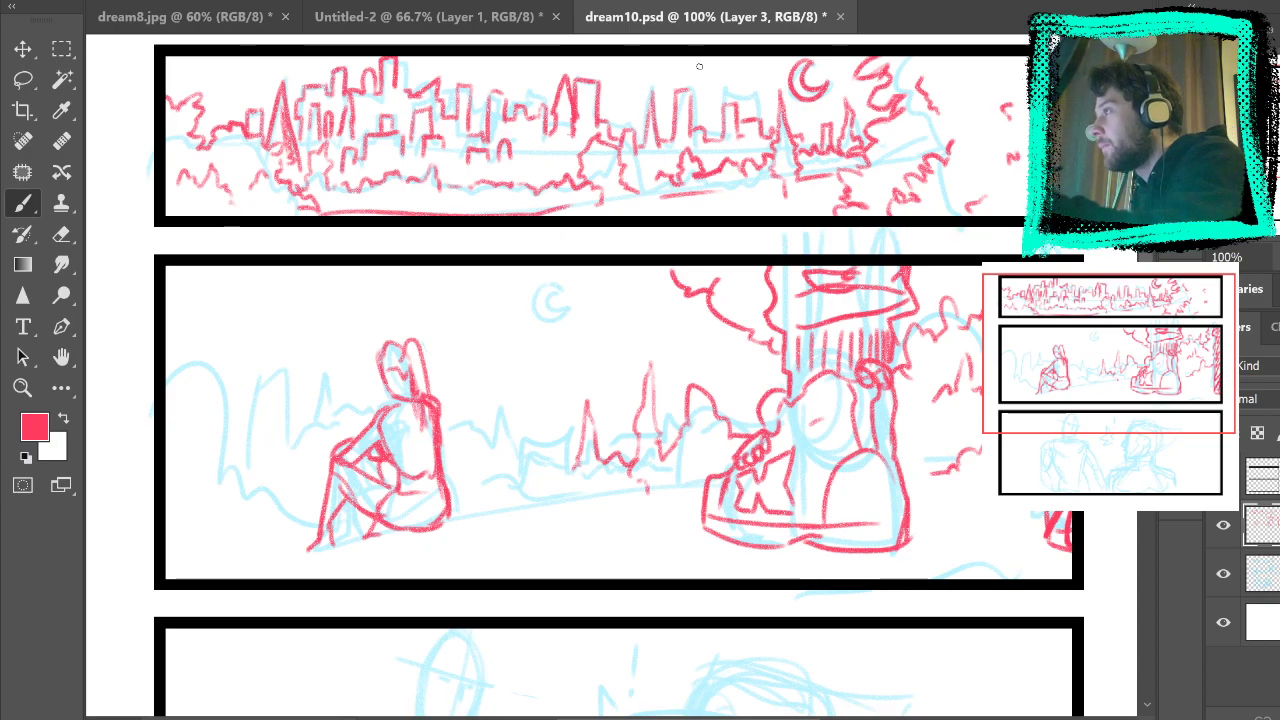
# Step: Draw a sloping ground line beneath the seated figure toward the shoe and place a small ribbed trash can on it
pyautogui.moveTo(861, 410)
pyautogui.mouseDown()
pyautogui.moveTo(861, 350)
pyautogui.moveTo(826, 310)
pyautogui.moveTo(860, 283)
pyautogui.mouseUp()
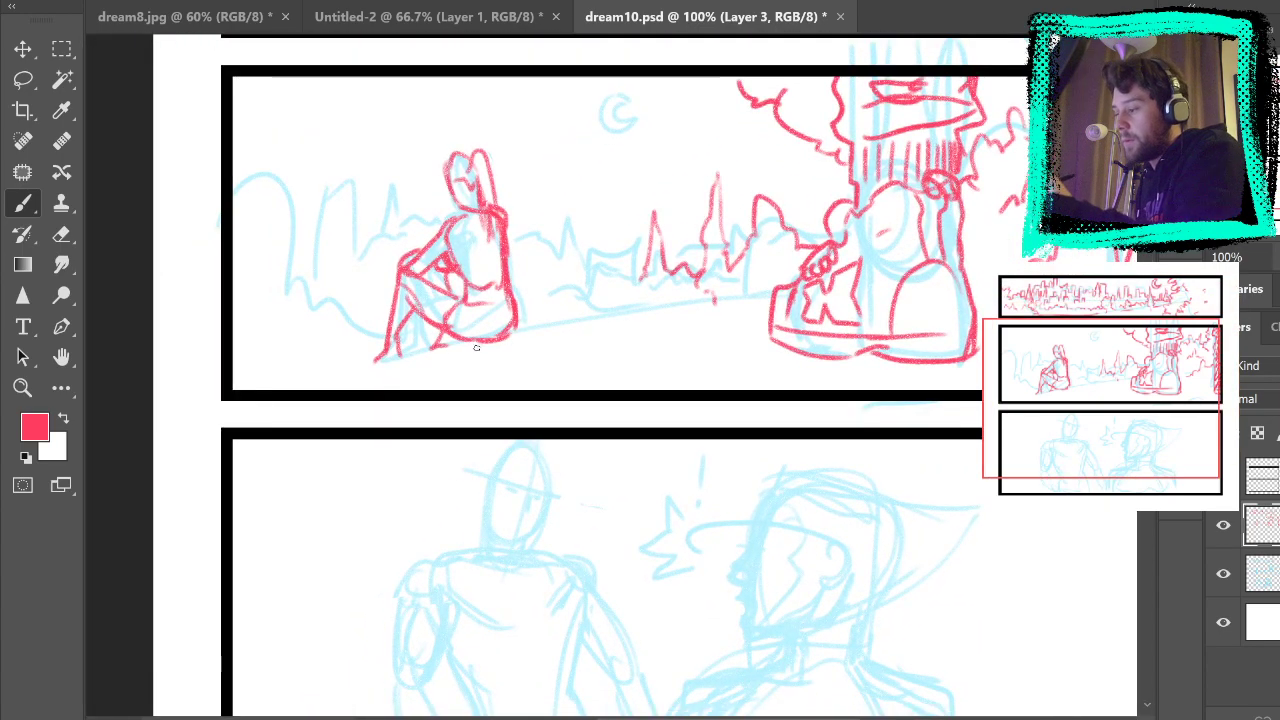
pyautogui.moveTo(336, 362); pyautogui.dragTo(712, 296)
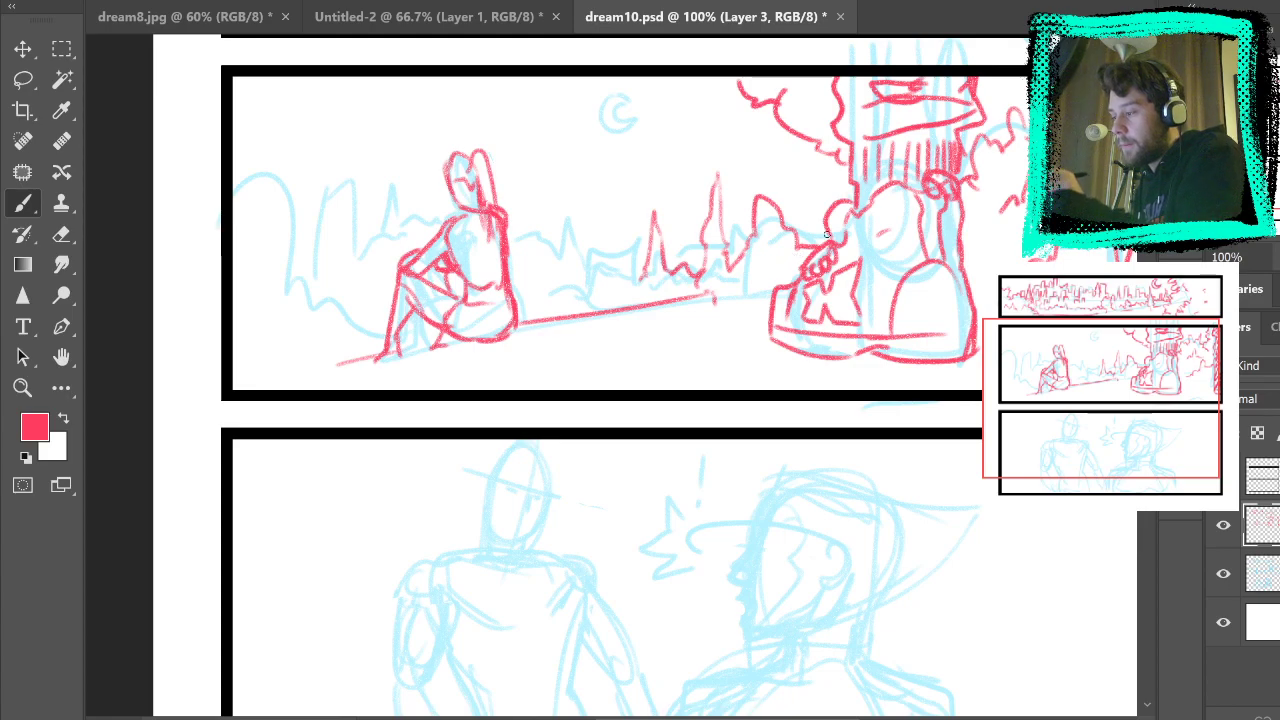
pyautogui.moveTo(593, 274)
pyautogui.mouseDown()
pyautogui.moveTo(605, 310)
pyautogui.moveTo(610, 272)
pyautogui.moveTo(616, 298)
pyautogui.moveTo(586, 272)
pyautogui.moveTo(625, 267)
pyautogui.moveTo(596, 269)
pyautogui.moveTo(593, 257)
pyautogui.moveTo(616, 255)
pyautogui.moveTo(620, 300)
pyautogui.mouseUp()
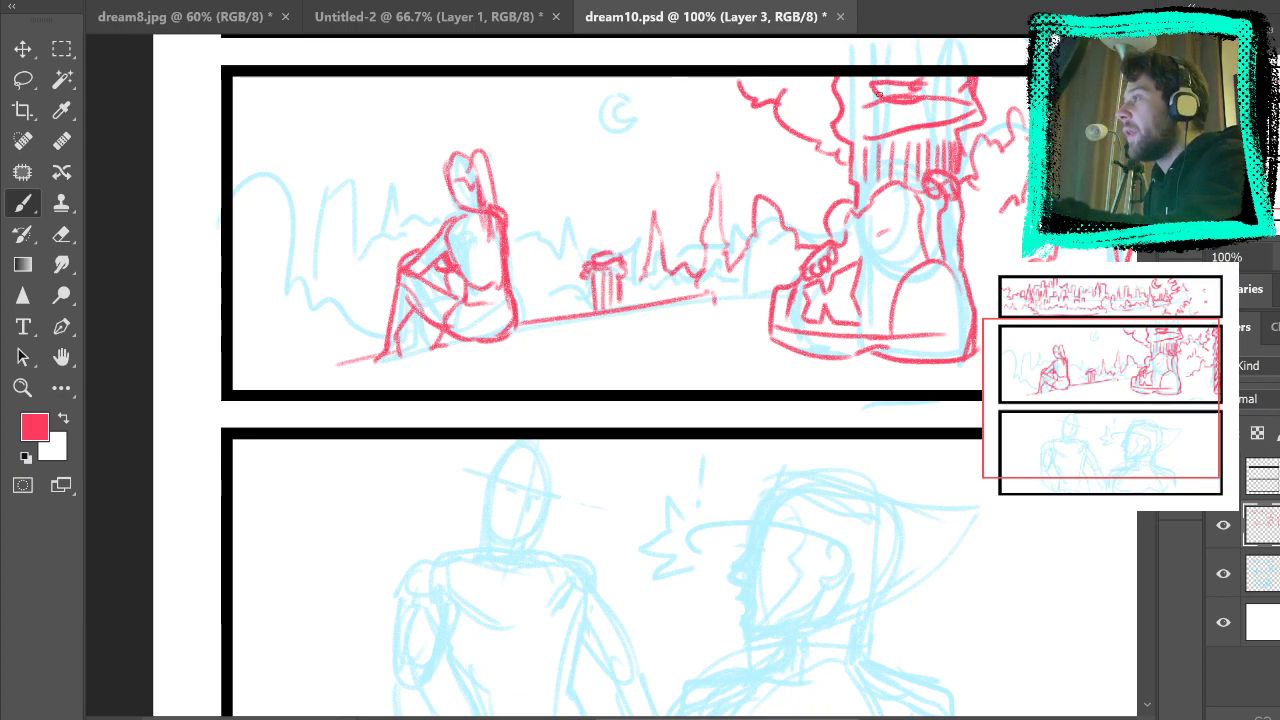
# Step: Try a red treeline with a pointed tree between the seated figure and the trash can
pyautogui.moveTo(907, 240); pyautogui.dragTo(896, 390)
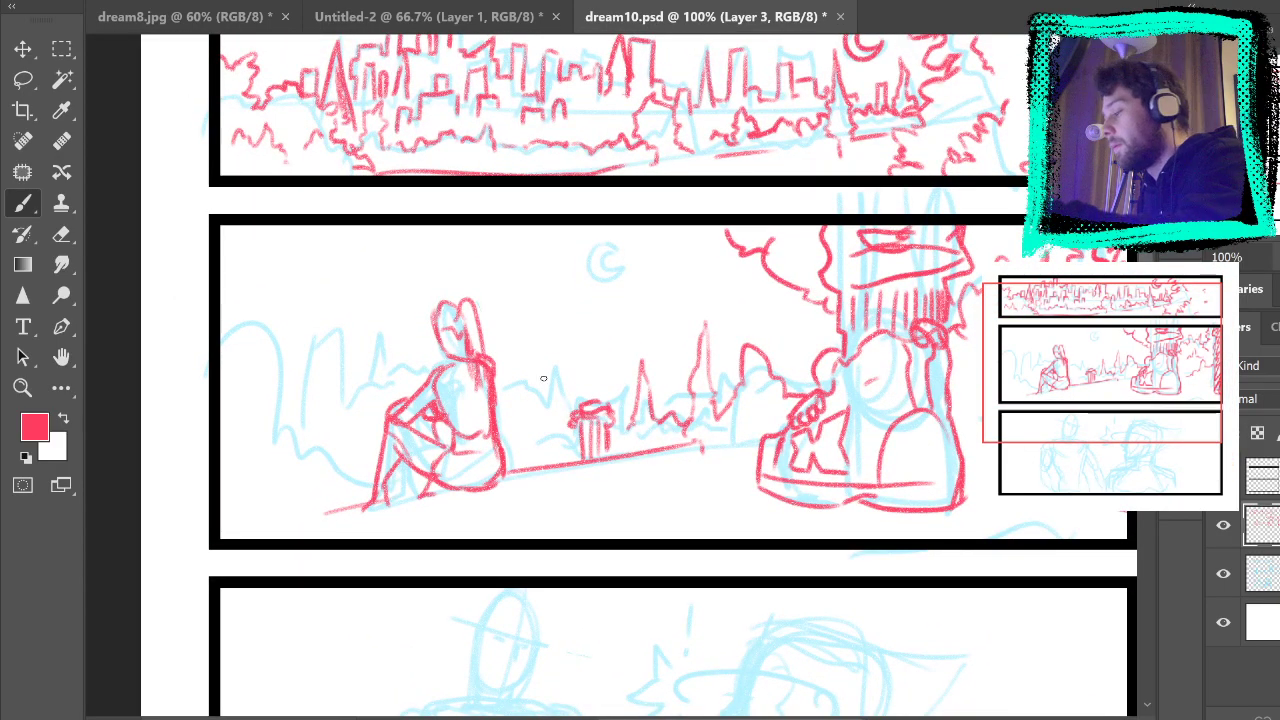
pyautogui.moveTo(505, 393)
pyautogui.mouseDown()
pyautogui.moveTo(552, 397)
pyautogui.moveTo(560, 364)
pyautogui.moveTo(570, 405)
pyautogui.moveTo(646, 356)
pyautogui.moveTo(625, 408)
pyautogui.mouseUp()
pyautogui.hotkey('ctrl', 'z')
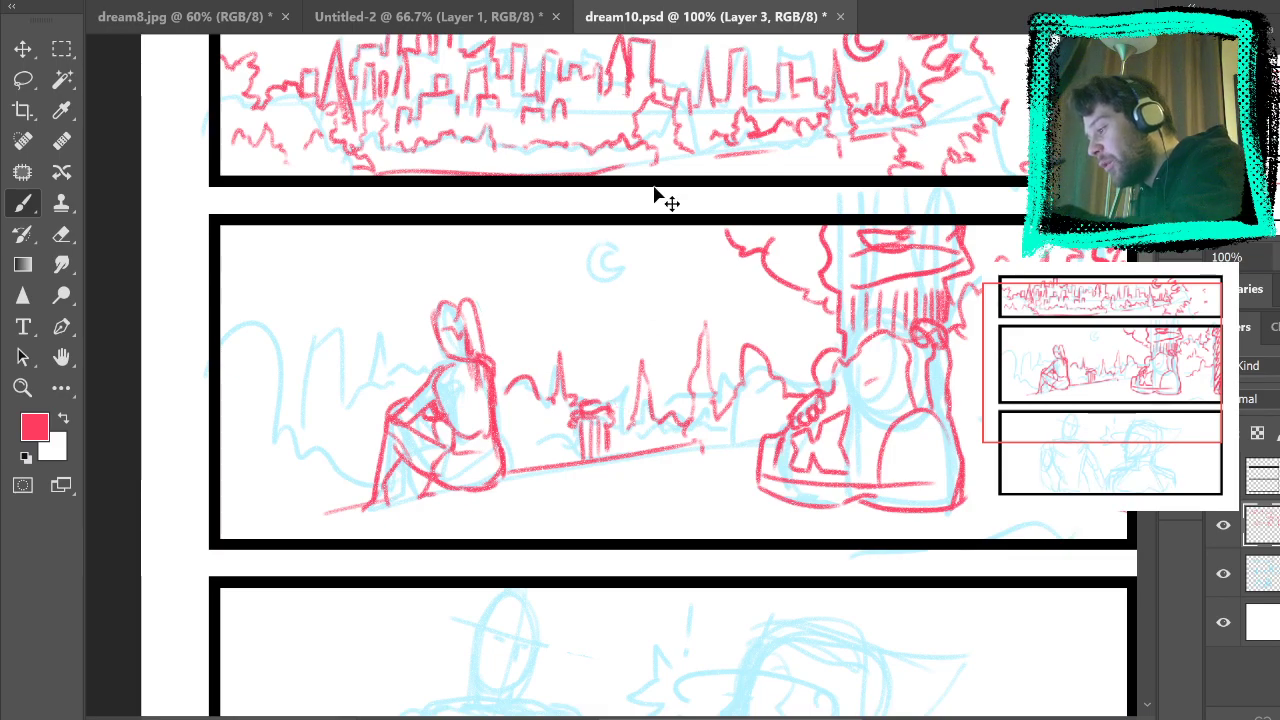
pyautogui.hotkey('ctrl', 'z')
pyautogui.hotkey('ctrl', 'z')
pyautogui.hotkey('ctrl', 'z')
pyautogui.hotkey('ctrl', 'z')
# Step: Draw low jagged foliage around the trash can and scalloped bushes from the middle panel's left edge to the seated figure's feet
pyautogui.moveTo(548, 447)
pyautogui.mouseDown()
pyautogui.moveTo(523, 408)
pyautogui.moveTo(508, 454)
pyautogui.mouseUp()
pyautogui.moveTo(612, 431); pyautogui.dragTo(644, 438)
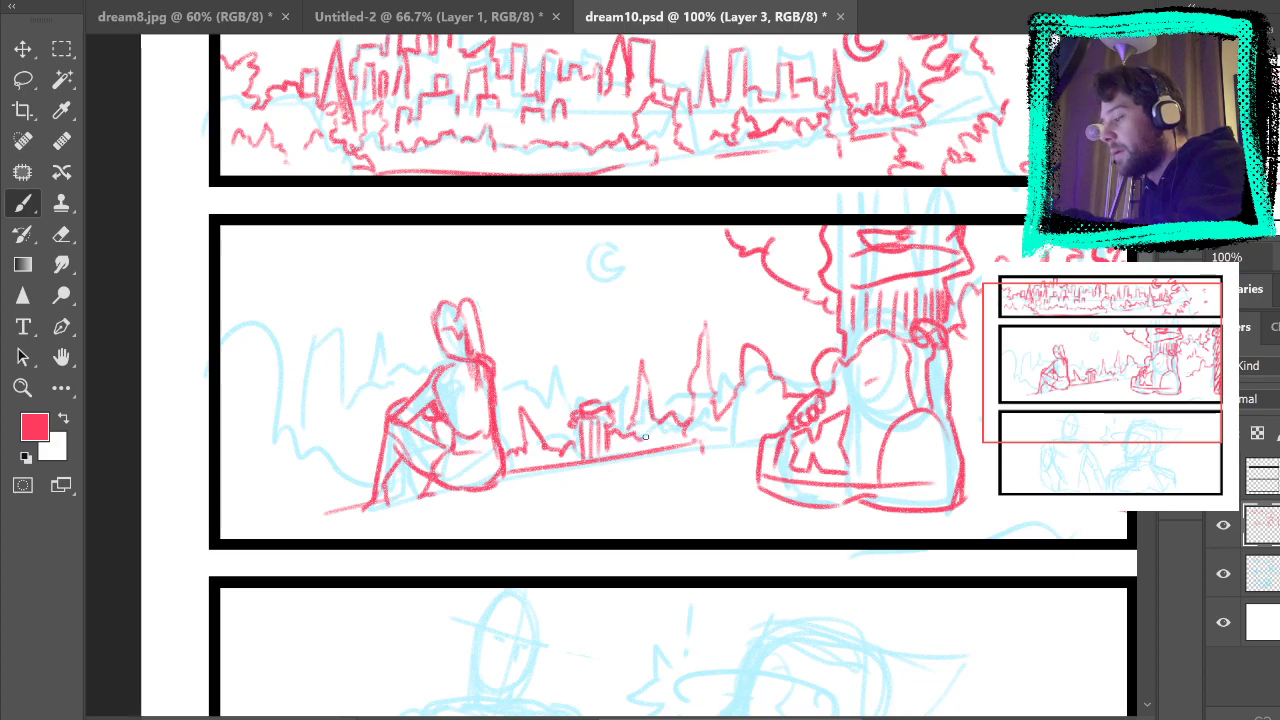
pyautogui.moveTo(372, 462)
pyautogui.mouseDown()
pyautogui.moveTo(331, 458)
pyautogui.moveTo(340, 429)
pyautogui.moveTo(314, 426)
pyautogui.moveTo(312, 442)
pyautogui.moveTo(280, 404)
pyautogui.mouseUp()
pyautogui.moveTo(213, 333)
pyautogui.mouseDown()
pyautogui.moveTo(240, 312)
pyautogui.moveTo(276, 326)
pyautogui.moveTo(311, 358)
pyautogui.moveTo(304, 383)
pyautogui.mouseUp()
pyautogui.moveTo(271, 338)
pyautogui.mouseDown()
pyautogui.moveTo(292, 402)
pyautogui.moveTo(299, 384)
pyautogui.moveTo(282, 390)
pyautogui.moveTo(259, 456)
pyautogui.moveTo(289, 478)
pyautogui.mouseUp()
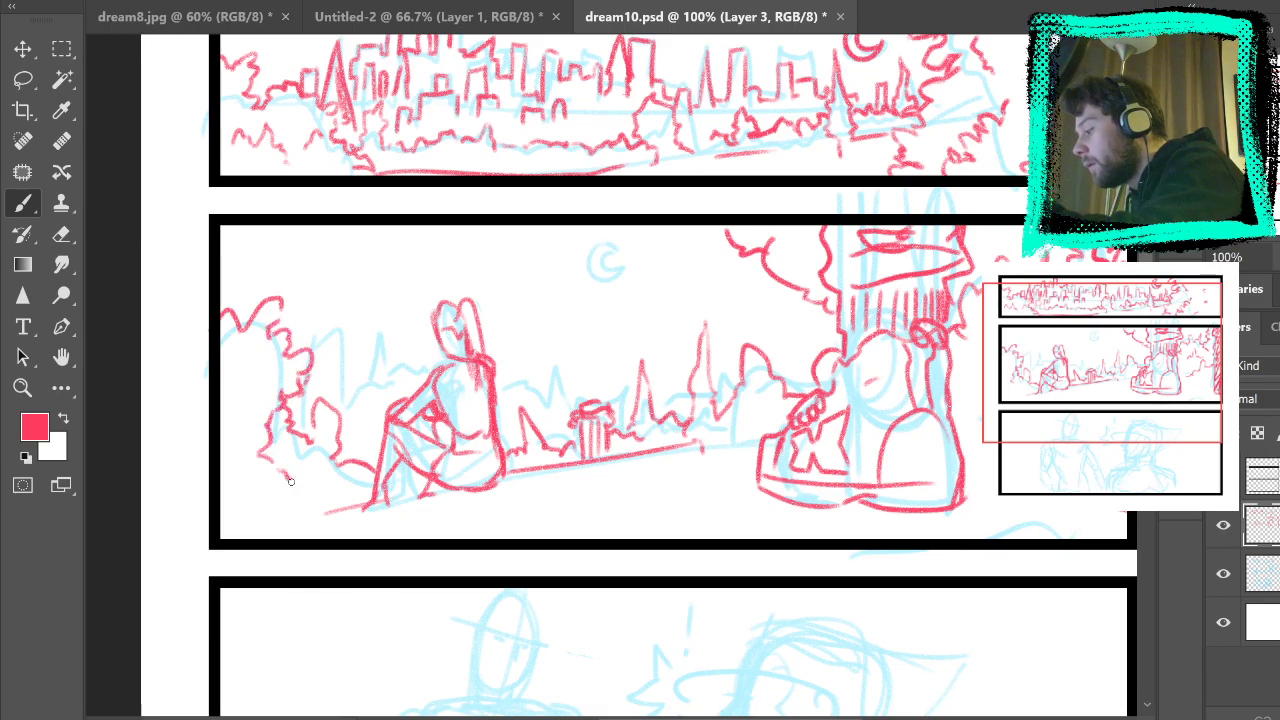
pyautogui.moveTo(766, 377)
pyautogui.mouseDown()
pyautogui.moveTo(751, 417)
pyautogui.moveTo(805, 401)
pyautogui.moveTo(800, 391)
pyautogui.moveTo(791, 432)
pyautogui.moveTo(782, 394)
pyautogui.mouseUp()
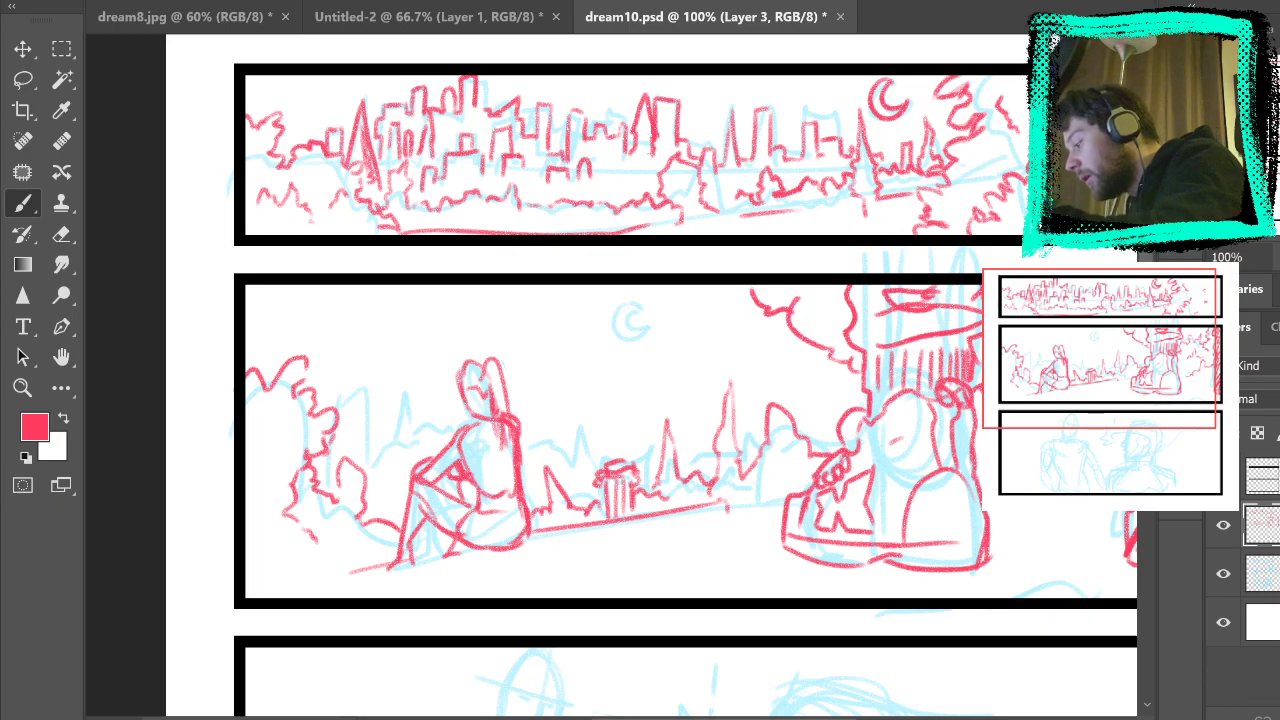
pyautogui.moveTo(314, 539); pyautogui.dragTo(396, 550)
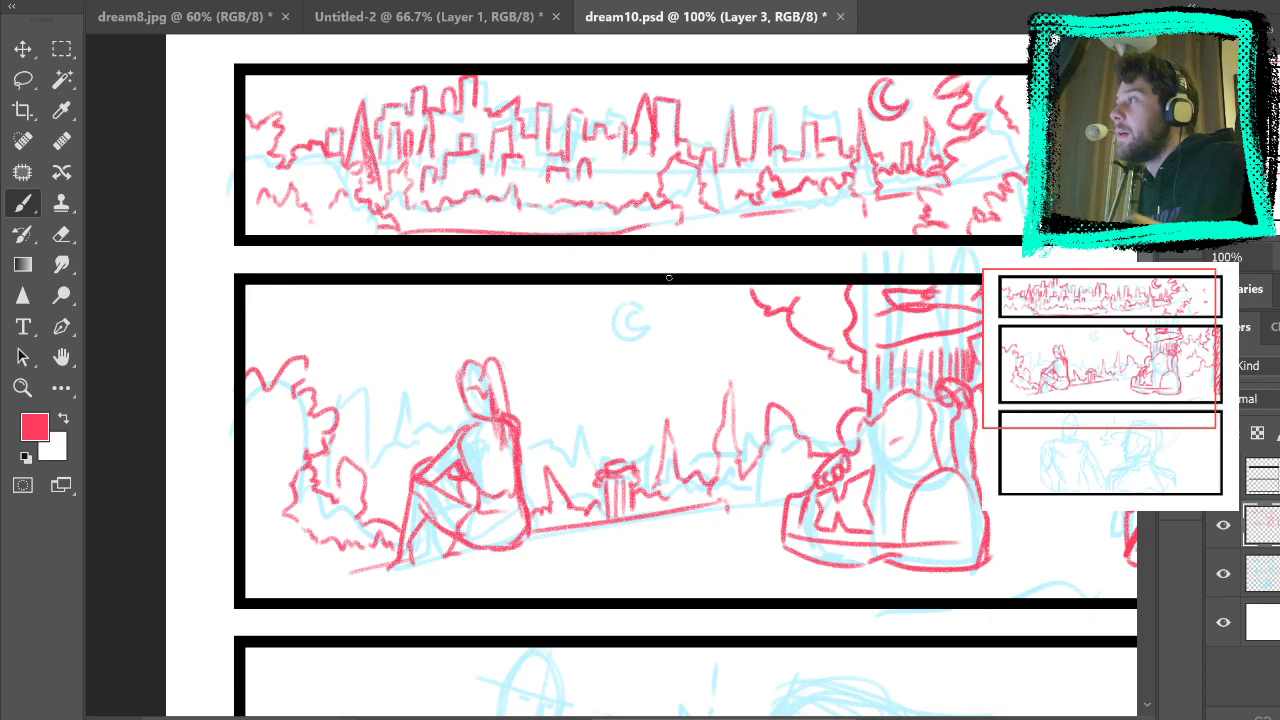
# Step: Draw a red city skyline behind the seated figure, running from the left bushes to beyond the trash can
pyautogui.moveTo(330, 447)
pyautogui.mouseDown()
pyautogui.moveTo(344, 394)
pyautogui.moveTo(369, 387)
pyautogui.moveTo(368, 452)
pyautogui.moveTo(396, 444)
pyautogui.moveTo(407, 417)
pyautogui.moveTo(388, 445)
pyautogui.mouseUp()
pyautogui.moveTo(374, 515)
pyautogui.mouseDown()
pyautogui.moveTo(396, 463)
pyautogui.moveTo(395, 500)
pyautogui.mouseUp()
pyautogui.moveTo(336, 456); pyautogui.dragTo(322, 472)
pyautogui.moveTo(418, 436)
pyautogui.mouseDown()
pyautogui.moveTo(448, 406)
pyautogui.moveTo(458, 436)
pyautogui.moveTo(416, 424)
pyautogui.moveTo(414, 448)
pyautogui.mouseUp()
pyautogui.moveTo(432, 434); pyautogui.dragTo(430, 444)
pyautogui.moveTo(521, 441)
pyautogui.mouseDown()
pyautogui.moveTo(558, 460)
pyautogui.moveTo(588, 422)
pyautogui.moveTo(590, 482)
pyautogui.moveTo(608, 497)
pyautogui.moveTo(565, 431)
pyautogui.moveTo(568, 406)
pyautogui.moveTo(587, 463)
pyautogui.moveTo(522, 433)
pyautogui.mouseUp()
pyautogui.hotkey('ctrl', 'z')
pyautogui.hotkey('ctrl', 'z')
pyautogui.moveTo(588, 464)
pyautogui.mouseDown()
pyautogui.moveTo(629, 435)
pyautogui.moveTo(627, 452)
pyautogui.moveTo(649, 461)
pyautogui.mouseUp()
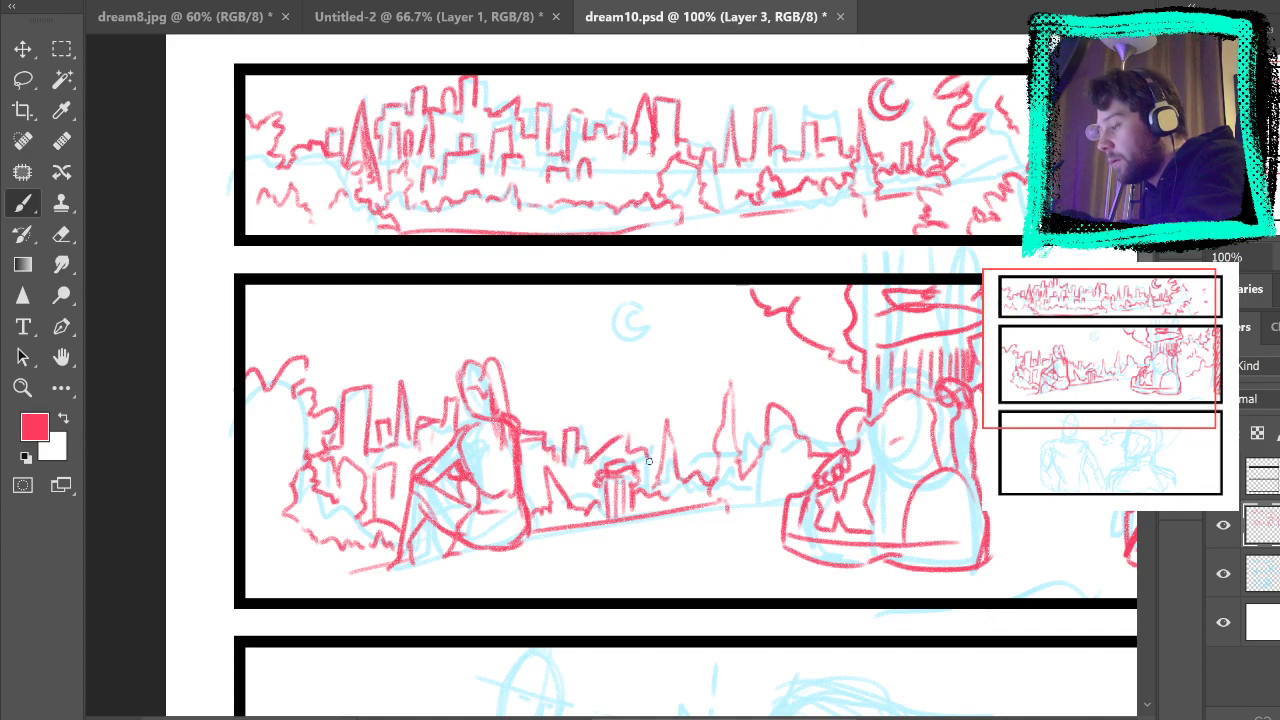
# Step: Check the linework without the blue sketch and extend the skyline with more buildings between the trash can and the shoe
pyautogui.click(1223, 573)
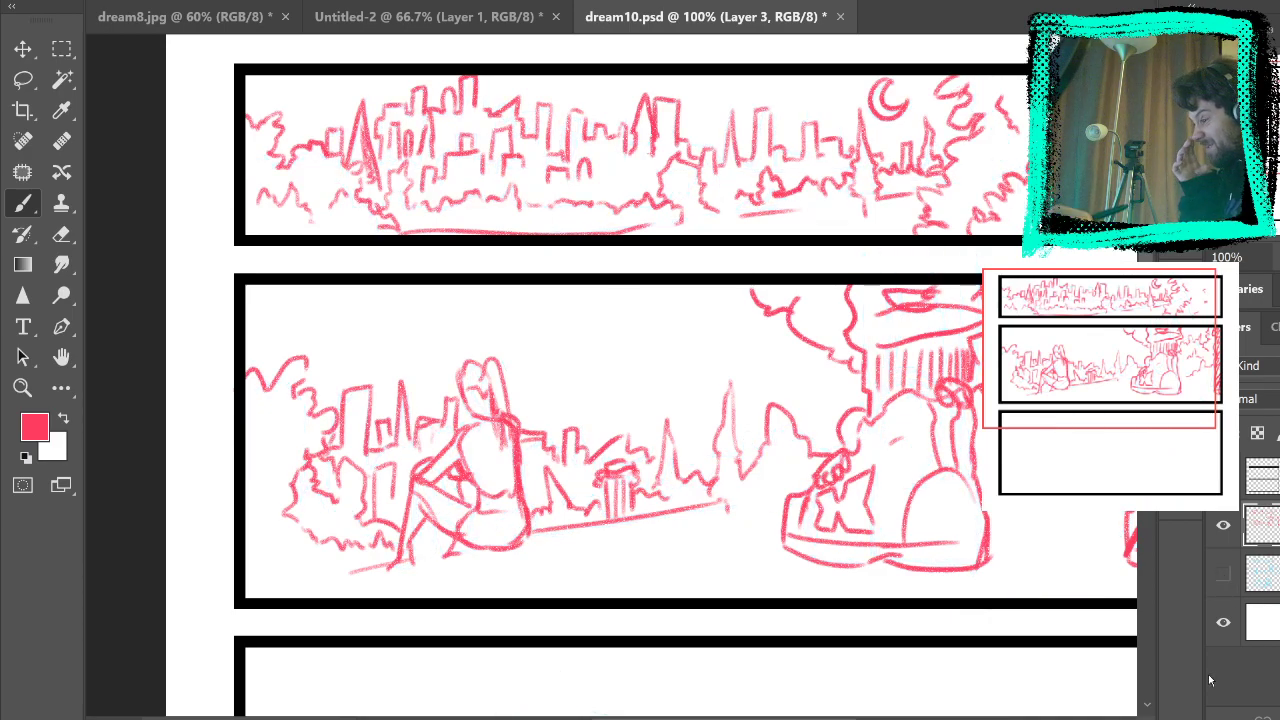
pyautogui.click(1223, 573)
pyautogui.moveTo(645, 447)
pyautogui.mouseDown()
pyautogui.moveTo(654, 406)
pyautogui.moveTo(694, 422)
pyautogui.mouseUp()
pyautogui.moveTo(700, 378)
pyautogui.mouseDown()
pyautogui.moveTo(694, 437)
pyautogui.moveTo(750, 418)
pyautogui.mouseUp()
pyautogui.moveTo(752, 418); pyautogui.dragTo(756, 446)
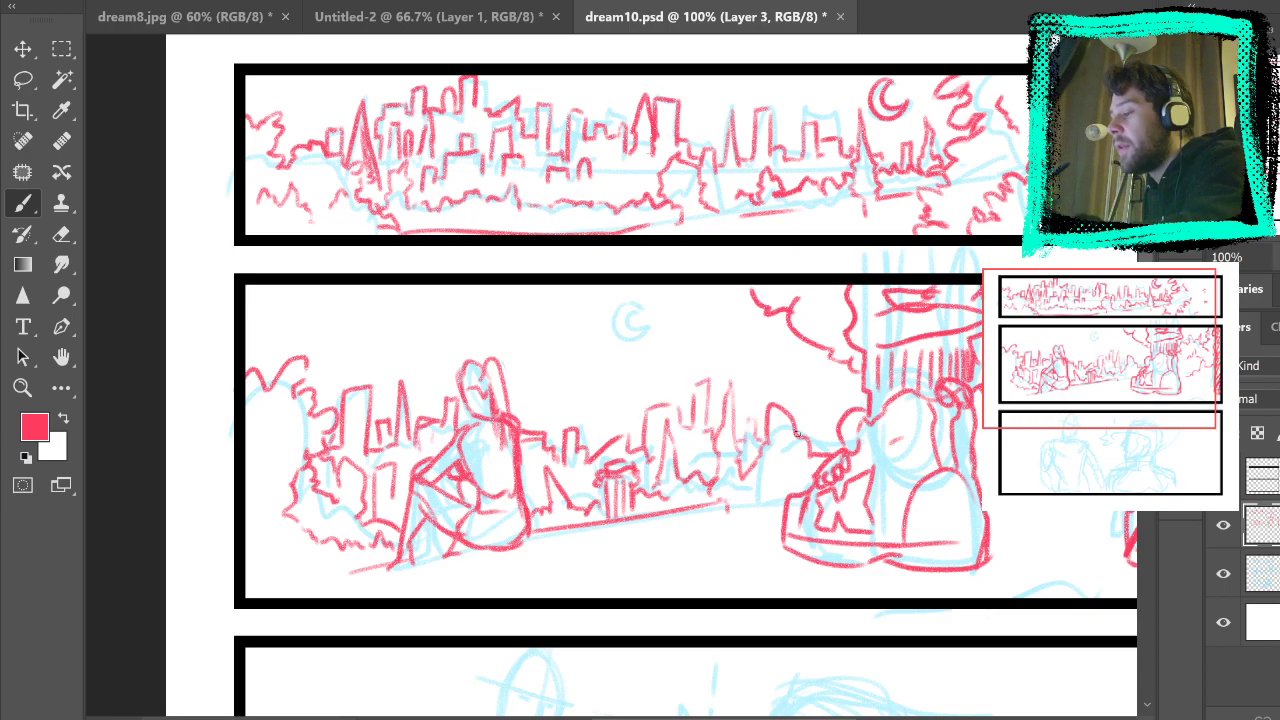
# Step: Trace the crescent moon in the middle panel's sky in red
pyautogui.moveTo(797, 508)
pyautogui.mouseDown()
pyautogui.moveTo(745, 295)
pyautogui.moveTo(765, 215)
pyautogui.moveTo(794, 526)
pyautogui.moveTo(703, 343)
pyautogui.moveTo(777, 606)
pyautogui.moveTo(702, 346)
pyautogui.moveTo(749, 586)
pyautogui.moveTo(680, 656)
pyautogui.mouseUp()
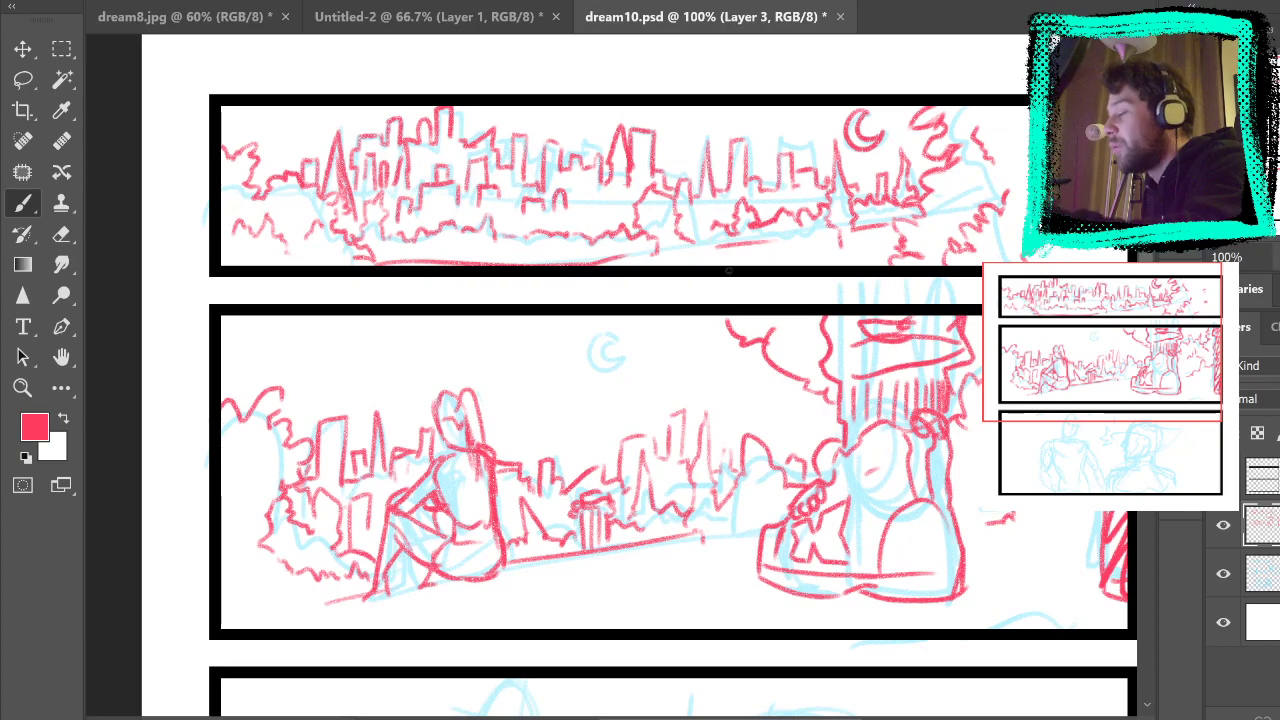
pyautogui.moveTo(614, 342)
pyautogui.mouseDown()
pyautogui.moveTo(627, 357)
pyautogui.moveTo(605, 337)
pyautogui.moveTo(607, 361)
pyautogui.moveTo(624, 356)
pyautogui.moveTo(610, 364)
pyautogui.mouseUp()
pyautogui.hotkey('ctrl', 'z')
pyautogui.hotkey('ctrl', 'z')
pyautogui.hotkey('ctrl', 'z')
pyautogui.moveTo(931, 589)
pyautogui.mouseDown()
pyautogui.moveTo(899, 611)
pyautogui.moveTo(880, 520)
pyautogui.moveTo(846, 654)
pyautogui.moveTo(861, 642)
pyautogui.mouseUp()
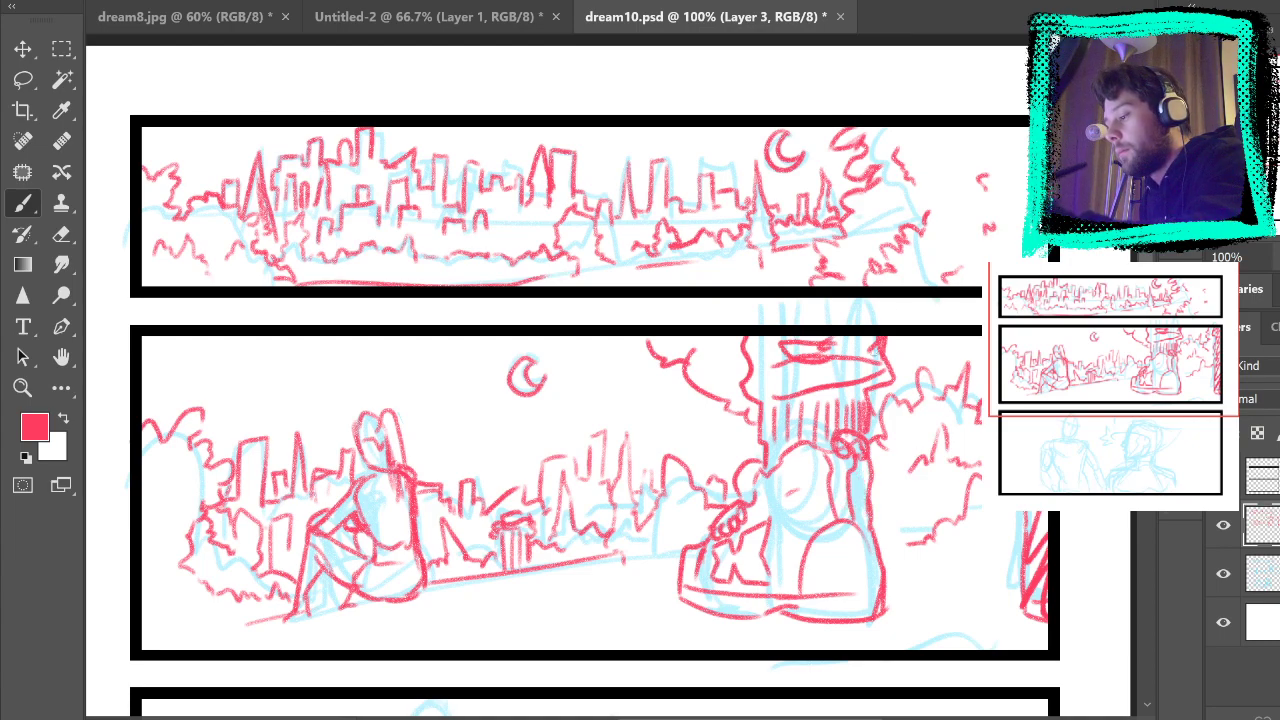
# Step: Add diagonal hatching as shading along the right side of the large shoe's ankle
pyautogui.moveTo(866, 463); pyautogui.dragTo(864, 518)
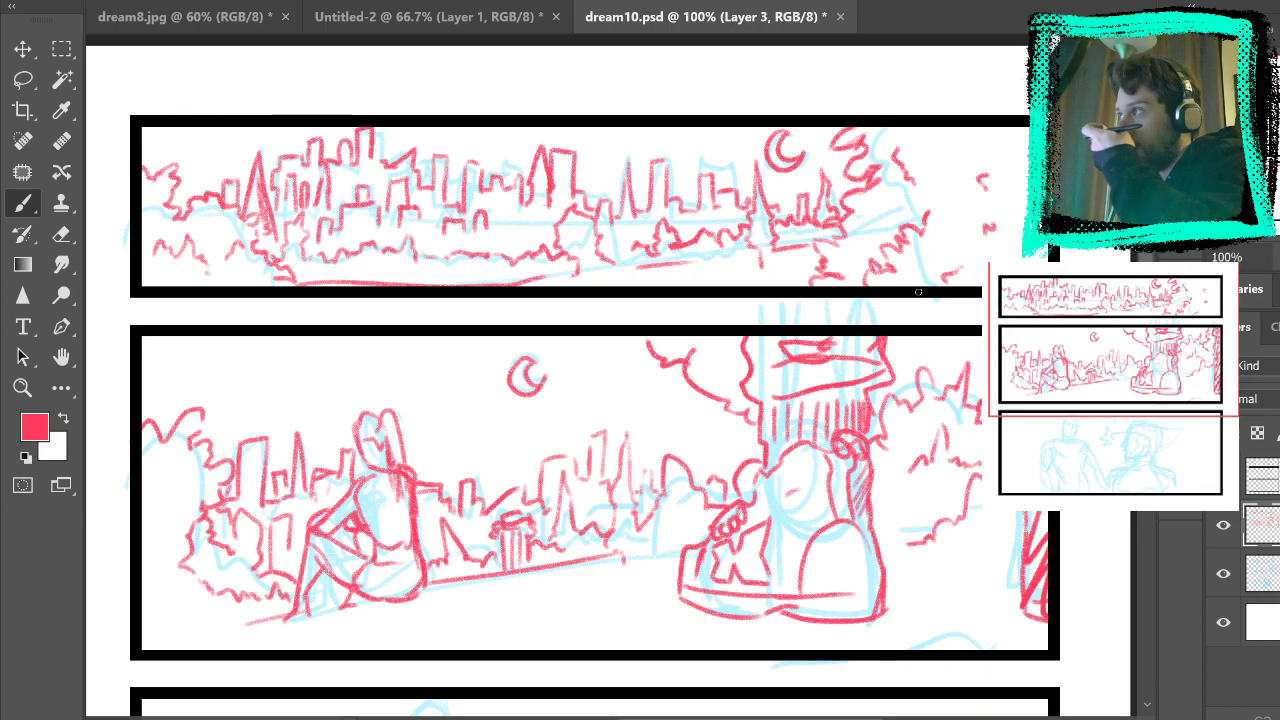
pyautogui.press('space')
pyautogui.moveTo(738, 569)
pyautogui.mouseDown()
pyautogui.moveTo(696, 385)
pyautogui.moveTo(764, 543)
pyautogui.mouseUp()
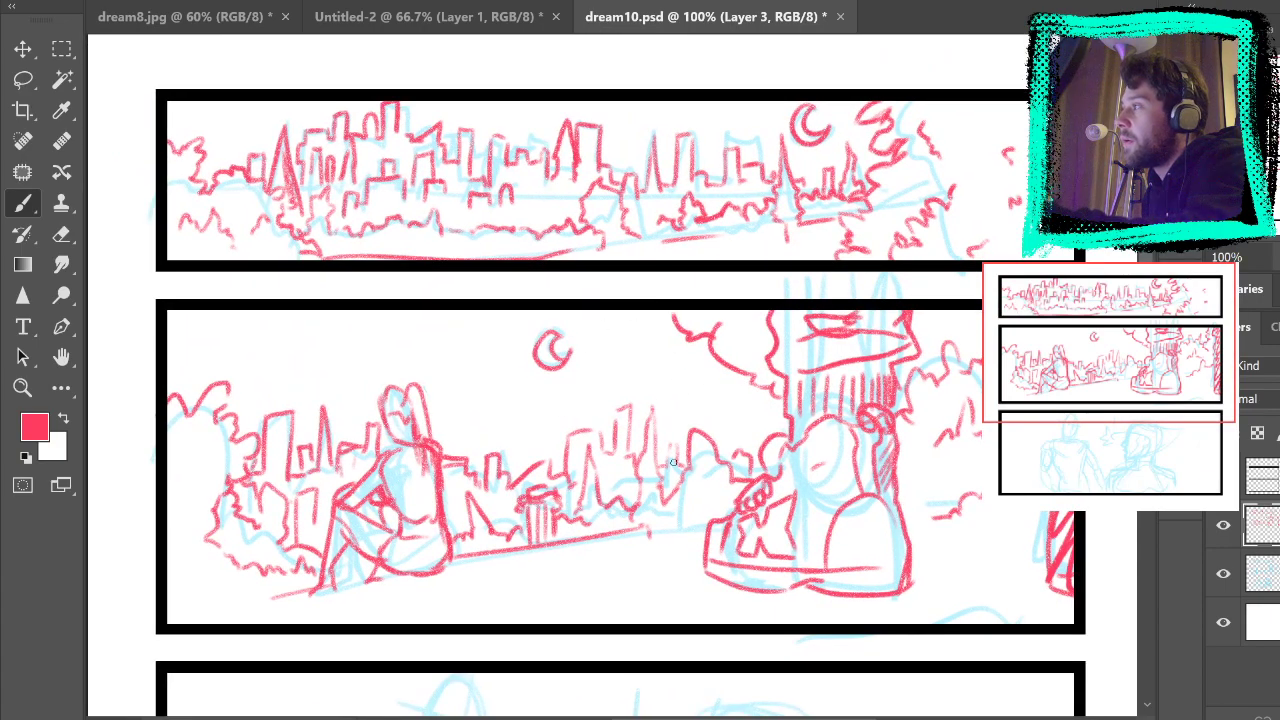
# Step: Outline the facial profile of the bottom panel's right-hand figure in red from the forehead to the upper lip
pyautogui.scroll(-3, 667, 447)
pyautogui.moveTo(325, 432)
pyautogui.mouseDown()
pyautogui.moveTo(335, 520)
pyautogui.moveTo(400, 506)
pyautogui.mouseUp()
pyautogui.hotkey('ctrl', 'z')
pyautogui.press('space')
pyautogui.moveTo(678, 608)
pyautogui.mouseDown()
pyautogui.moveTo(626, 368)
pyautogui.moveTo(674, 351)
pyautogui.moveTo(676, 332)
pyautogui.mouseUp()
pyautogui.moveTo(634, 494); pyautogui.dragTo(623, 442)
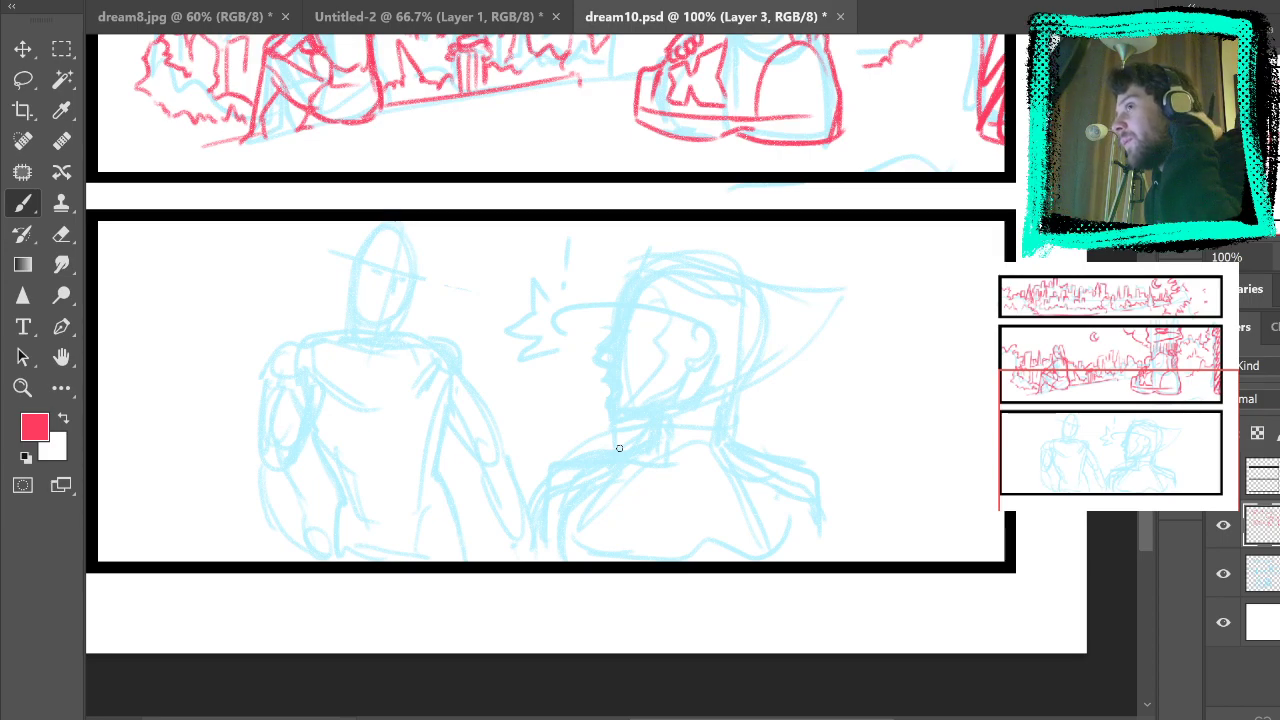
pyautogui.moveTo(611, 334); pyautogui.dragTo(638, 274)
pyautogui.hotkey('ctrl', 'z')
pyautogui.moveTo(615, 328)
pyautogui.mouseDown()
pyautogui.moveTo(627, 347)
pyautogui.moveTo(609, 358)
pyautogui.moveTo(620, 359)
pyautogui.moveTo(609, 378)
pyautogui.moveTo(636, 394)
pyautogui.moveTo(618, 401)
pyautogui.moveTo(624, 432)
pyautogui.moveTo(620, 421)
pyautogui.moveTo(668, 410)
pyautogui.mouseUp()
pyautogui.hotkey('ctrl', 'z')
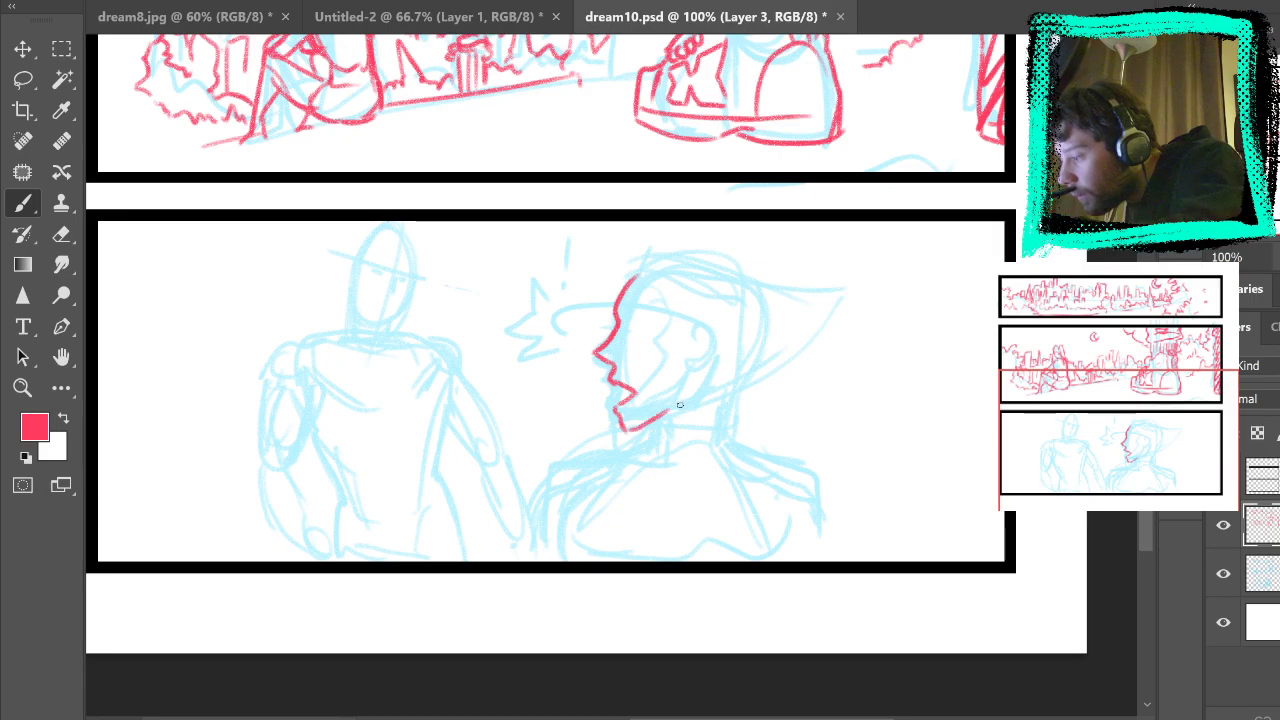
pyautogui.hotkey('ctrl', 'z')
pyautogui.hotkey('ctrl', 'z')
pyautogui.hotkey('ctrl', 'z')
pyautogui.hotkey('ctrl', 'z')
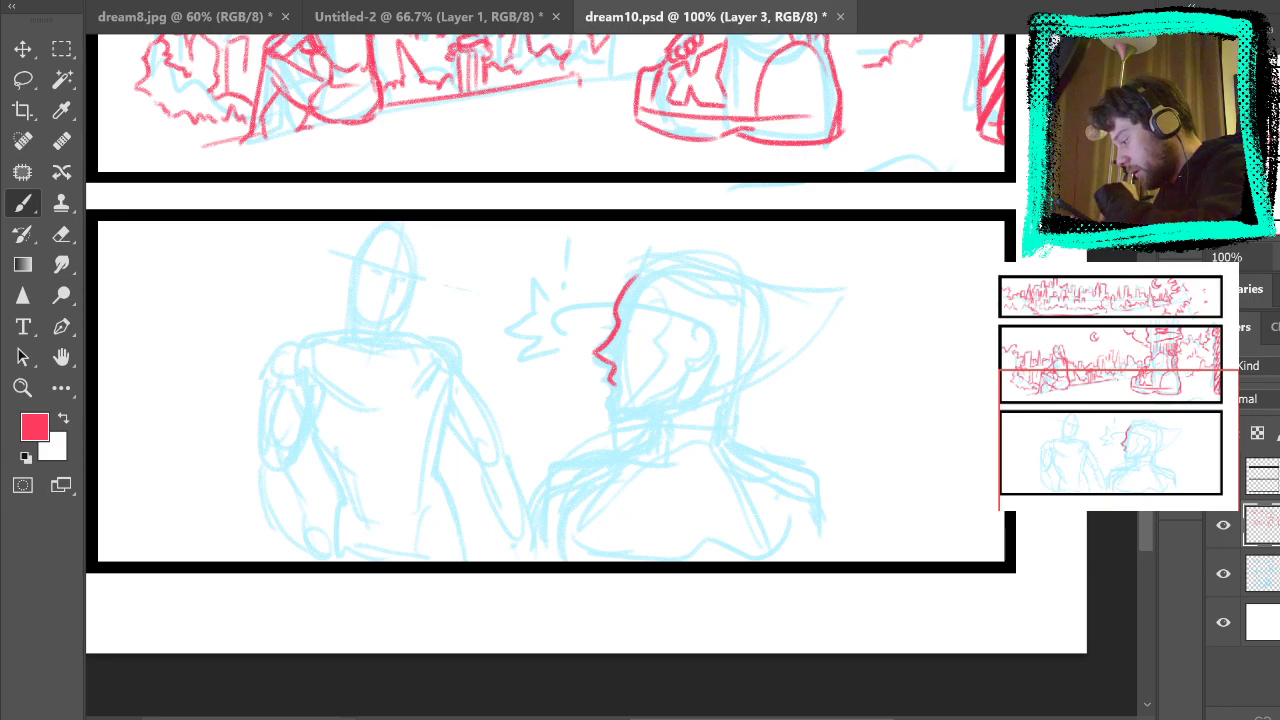
# Step: Try to complete the right-hand figure's head with a rounded skull and a lower jaw line
pyautogui.scroll(-3, 550, 345)
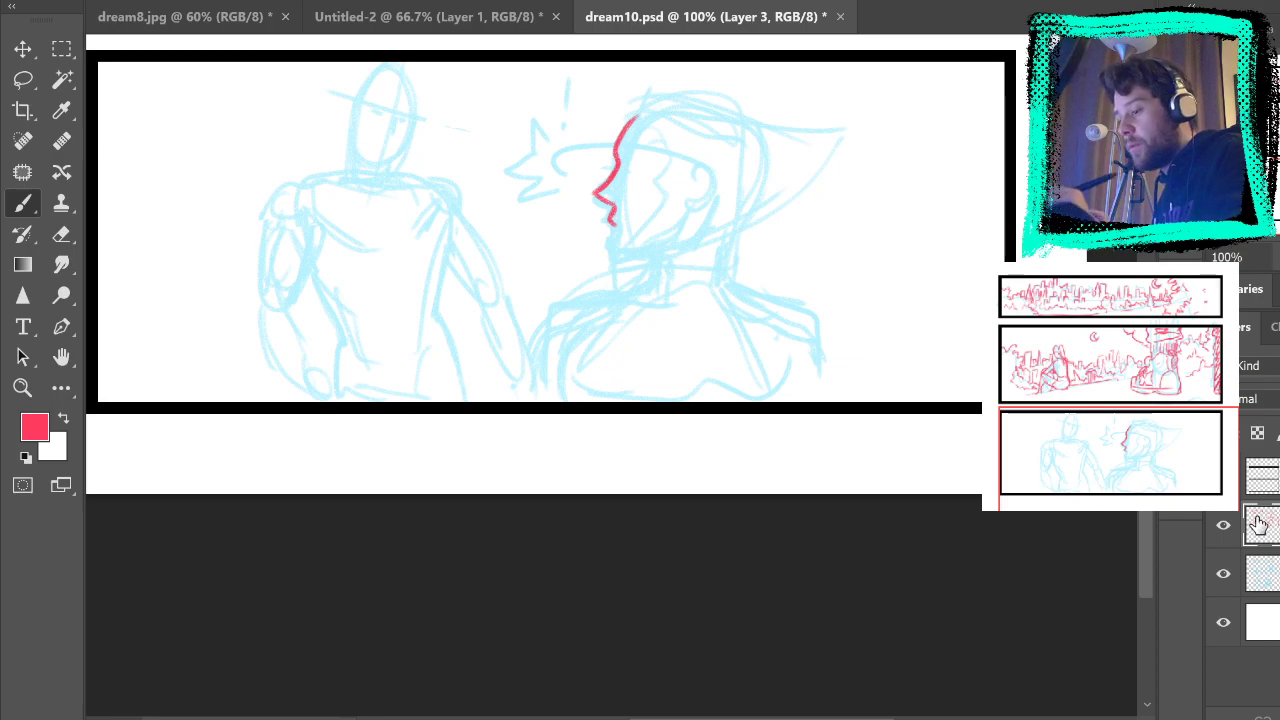
pyautogui.moveTo(618, 221)
pyautogui.mouseDown()
pyautogui.moveTo(668, 223)
pyautogui.moveTo(736, 192)
pyautogui.moveTo(633, 130)
pyautogui.mouseUp()
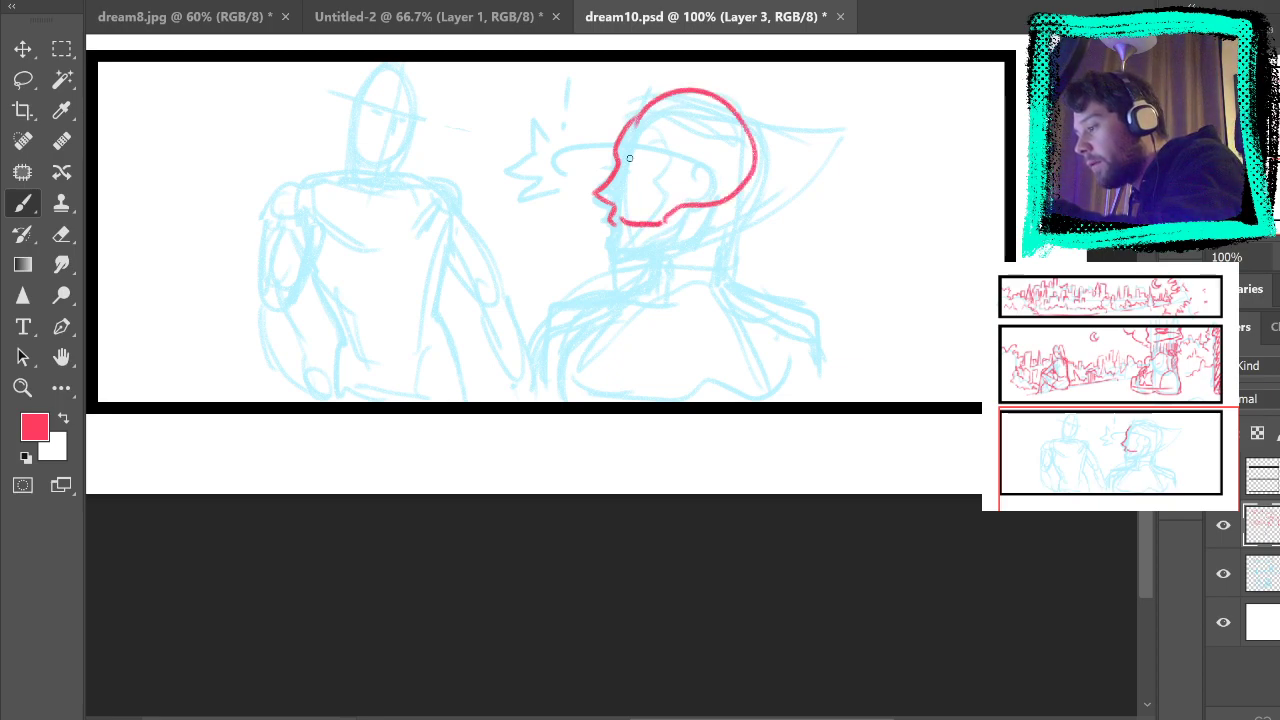
pyautogui.moveTo(699, 199)
pyautogui.mouseDown()
pyautogui.moveTo(706, 233)
pyautogui.moveTo(629, 263)
pyautogui.moveTo(711, 196)
pyautogui.moveTo(718, 240)
pyautogui.mouseUp()
pyautogui.hotkey('ctrl', 'z')
pyautogui.hotkey('ctrl', 'z')
pyautogui.hotkey('ctrl', 'z')
pyautogui.hotkey('ctrl', 'z')
pyautogui.hotkey('ctrl', 'z')
pyautogui.hotkey('ctrl', 'z')
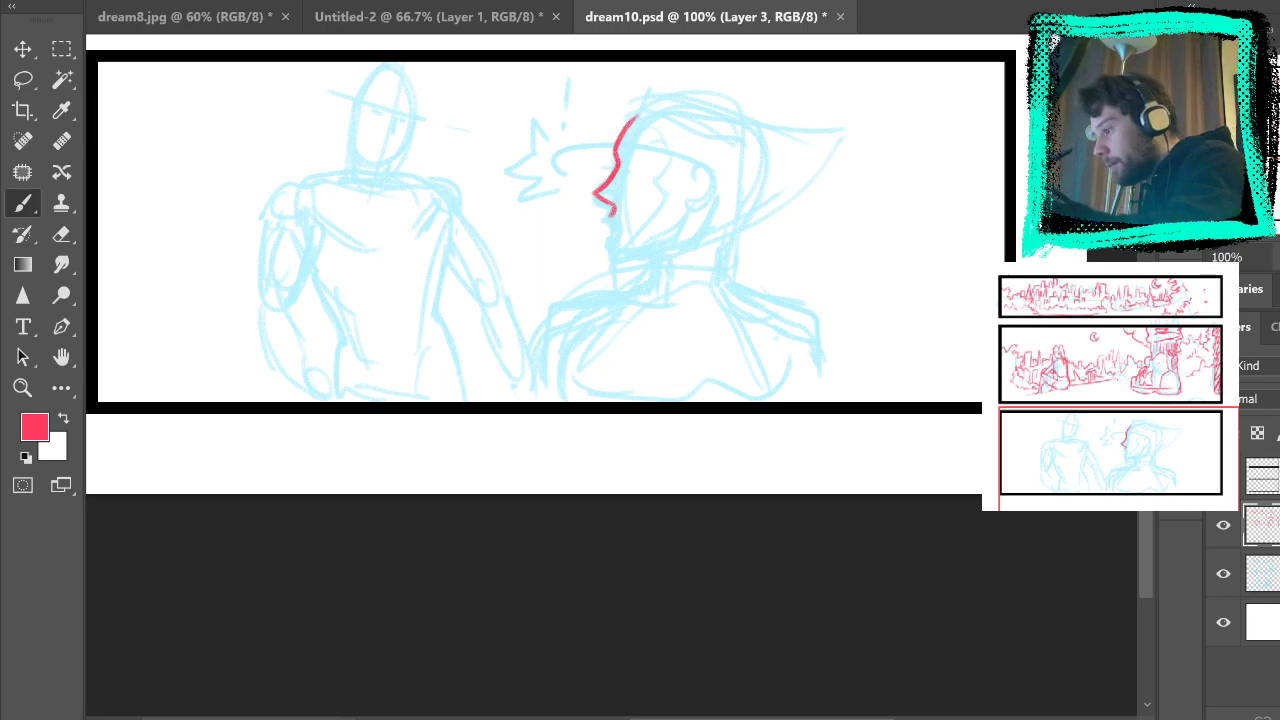
# Step: Try to complete the right-hand figure's lips, chin and jaw line in red
pyautogui.moveTo(613, 206)
pyautogui.mouseDown()
pyautogui.moveTo(610, 220)
pyautogui.moveTo(626, 224)
pyautogui.mouseUp()
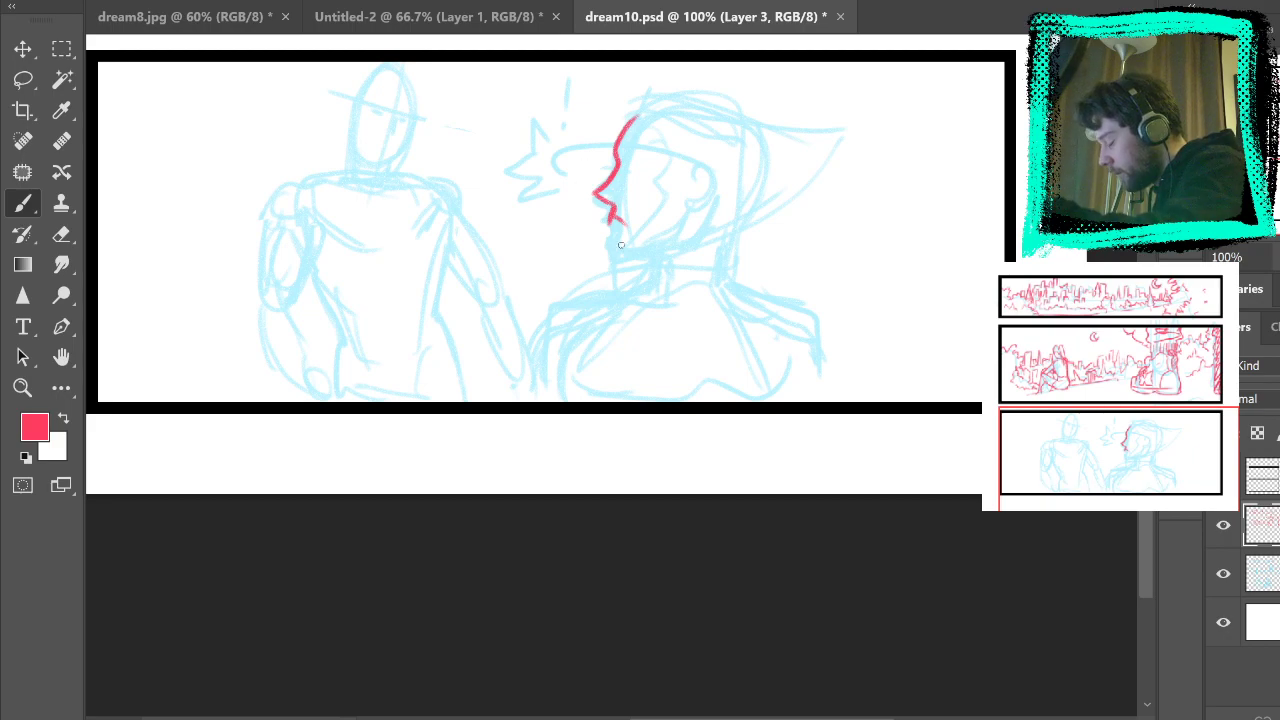
pyautogui.moveTo(613, 219); pyautogui.dragTo(619, 230)
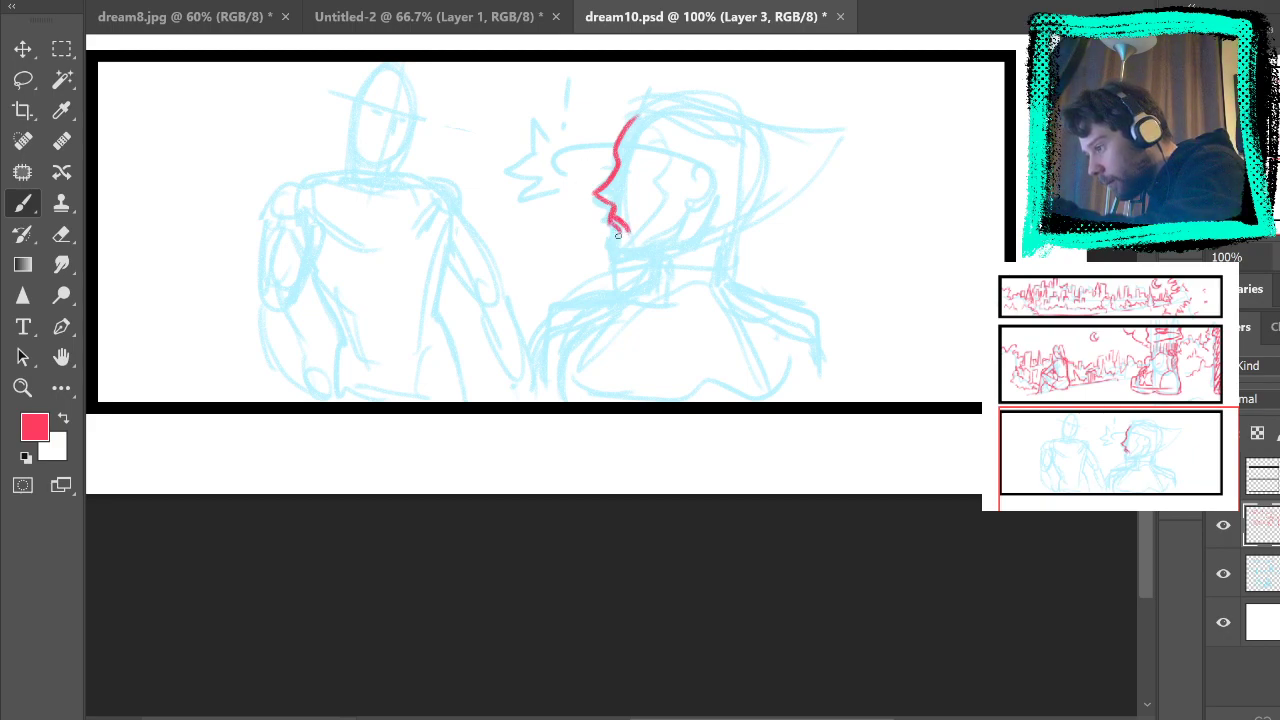
pyautogui.moveTo(633, 235)
pyautogui.mouseDown()
pyautogui.moveTo(617, 269)
pyautogui.moveTo(615, 256)
pyautogui.moveTo(650, 263)
pyautogui.mouseUp()
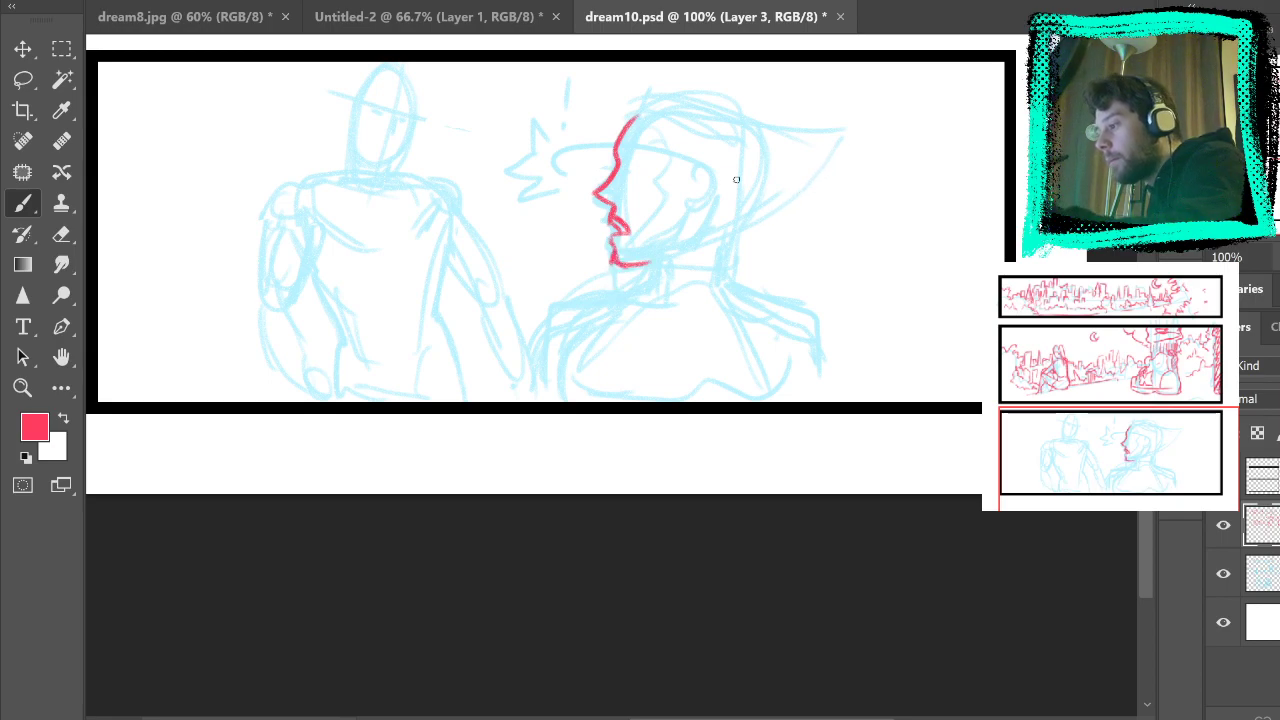
pyautogui.moveTo(697, 215); pyautogui.dragTo(645, 262)
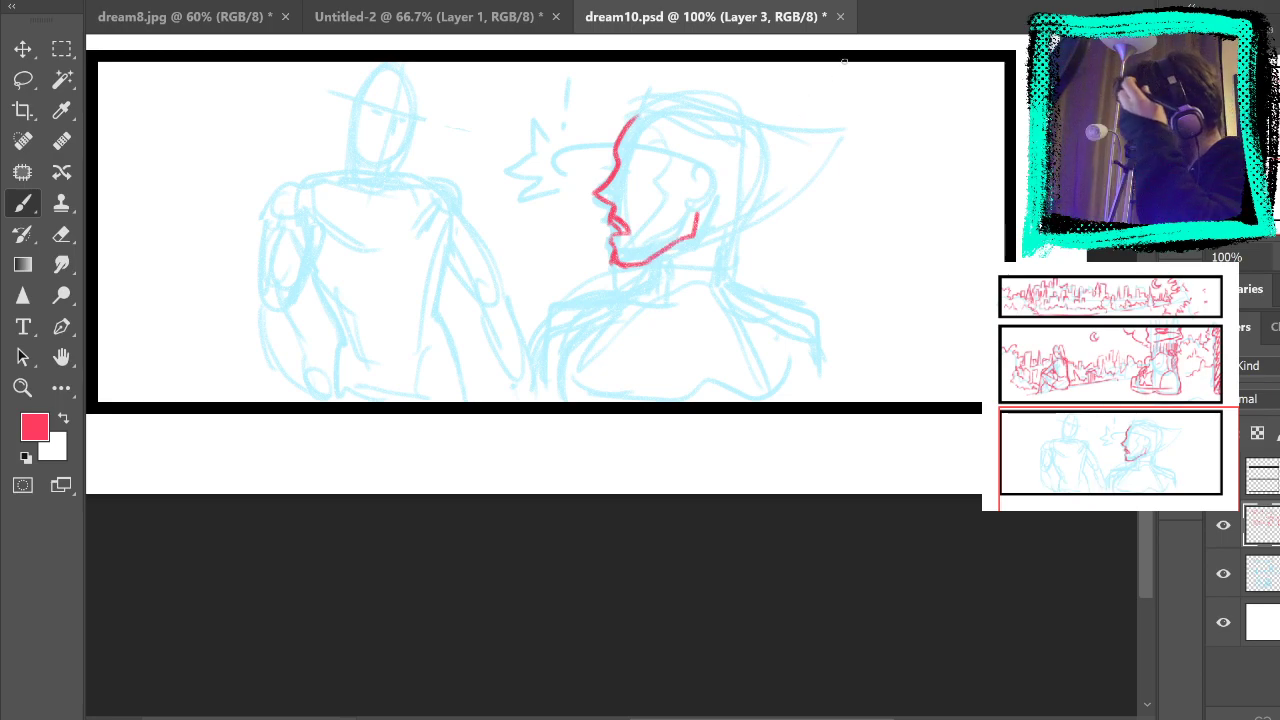
pyautogui.hotkey('ctrl', 'z')
pyautogui.hotkey('ctrl', 'z')
pyautogui.hotkey('ctrl', 'z')
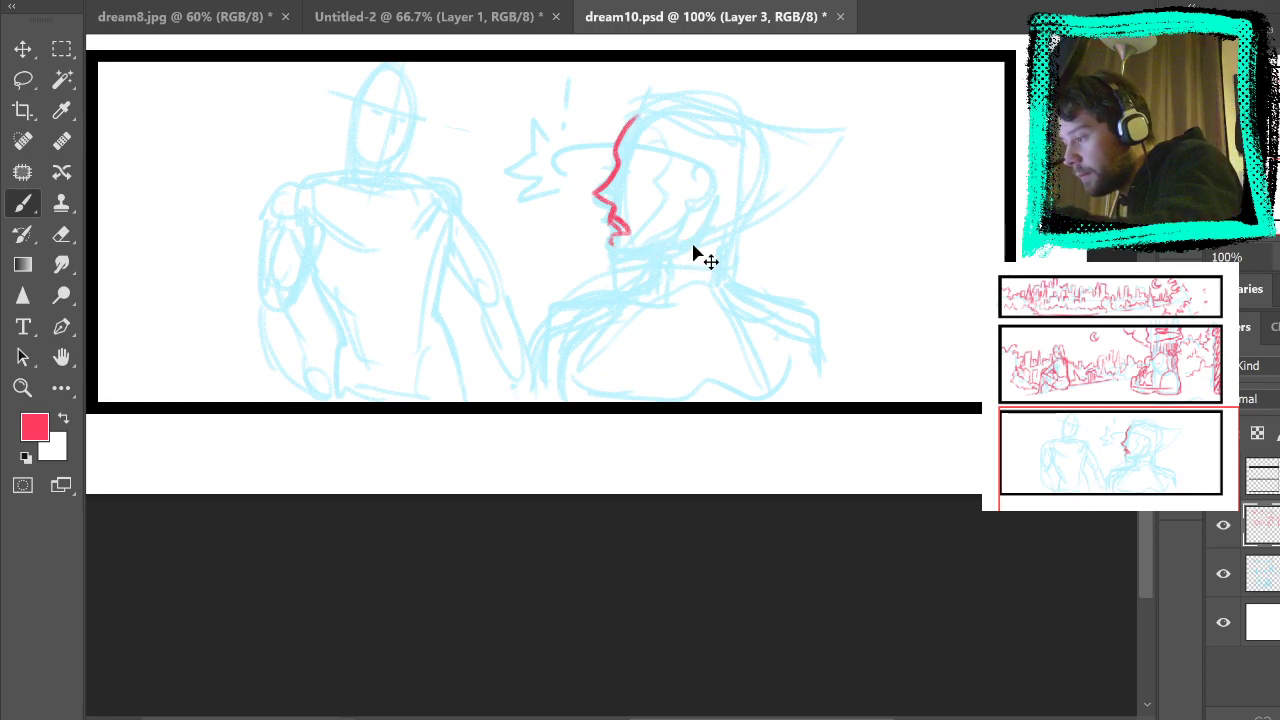
pyautogui.moveTo(694, 207); pyautogui.dragTo(669, 236)
pyautogui.hotkey('ctrl', 'z')
pyautogui.hotkey('ctrl', 'z')
pyautogui.hotkey('ctrl', 'z')
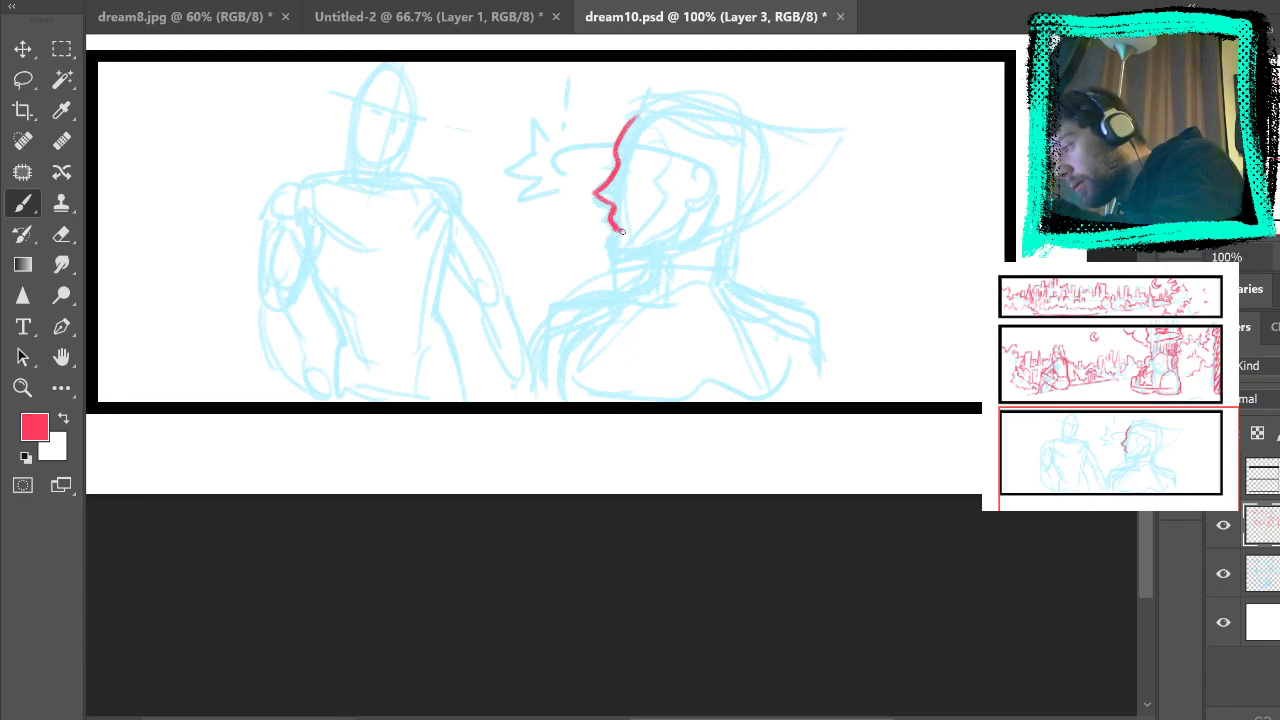
# Step: Draw the right-hand figure's lips, chin, jaw line and ear in red, with short strokes in front of the ear
pyautogui.moveTo(619, 241)
pyautogui.mouseDown()
pyautogui.moveTo(632, 270)
pyautogui.moveTo(690, 231)
pyautogui.moveTo(632, 233)
pyautogui.mouseUp()
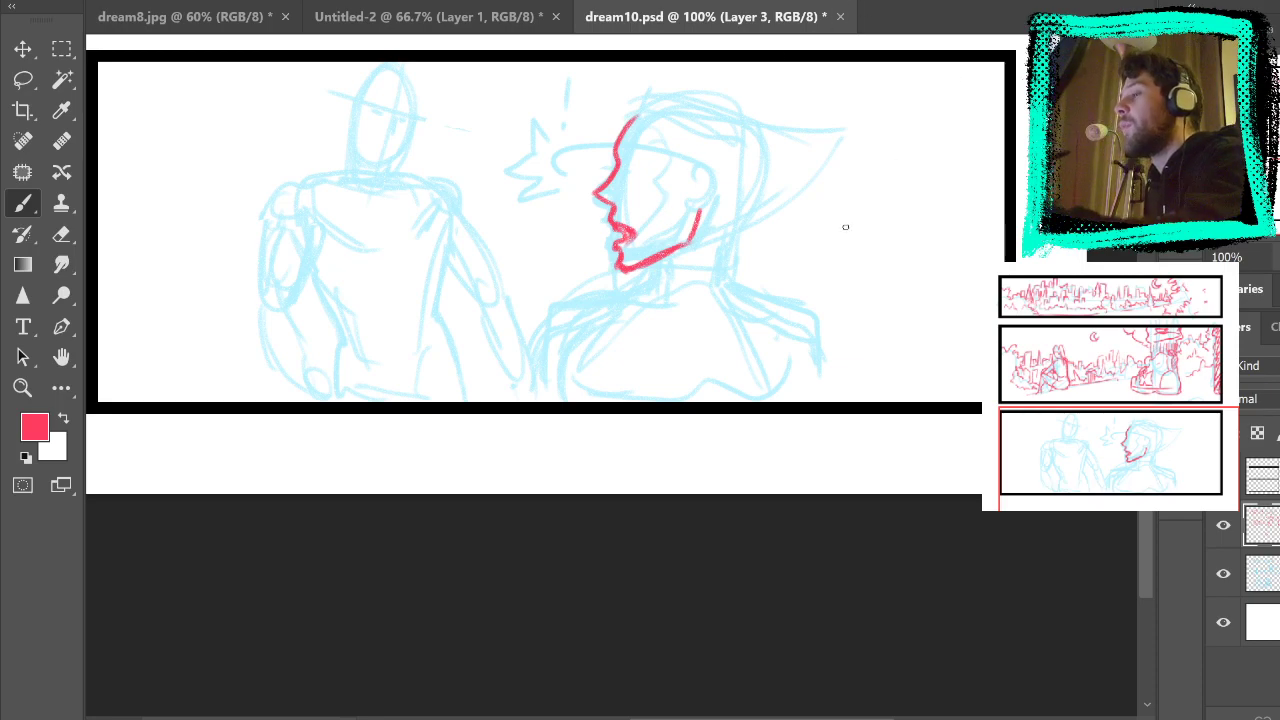
pyautogui.moveTo(861, 259); pyautogui.dragTo(845, 315)
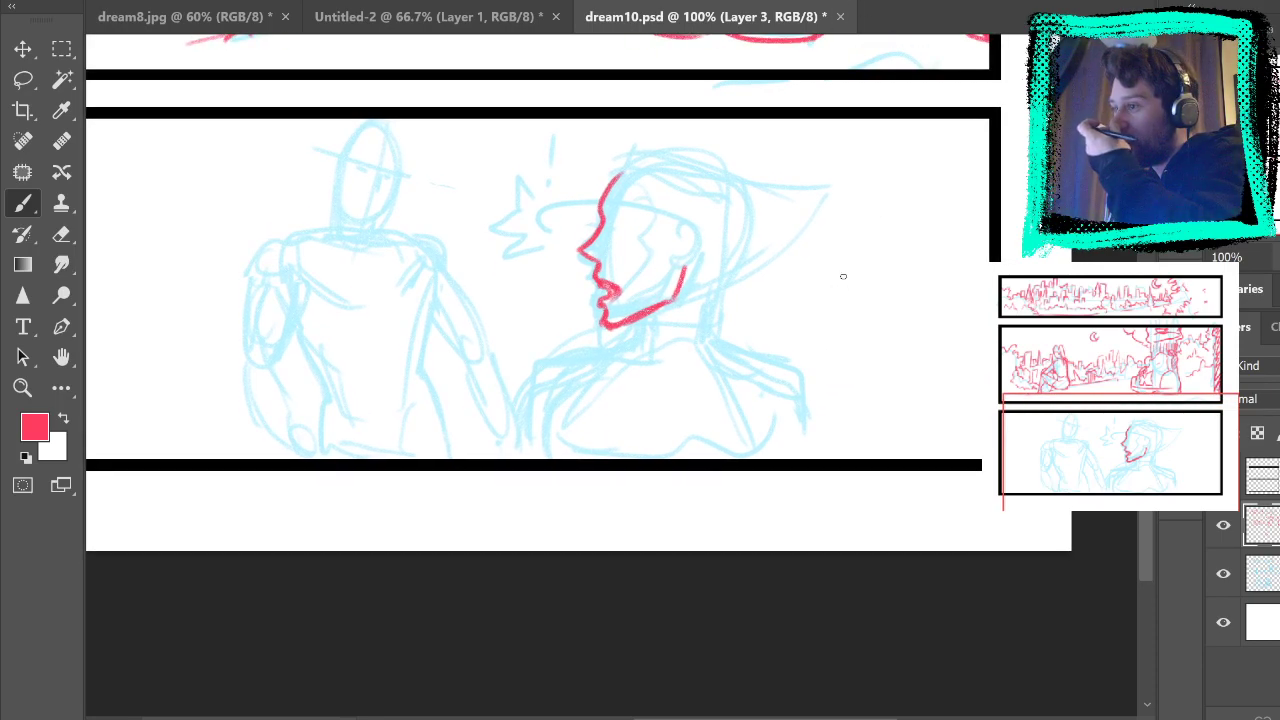
pyautogui.moveTo(706, 268); pyautogui.dragTo(689, 149)
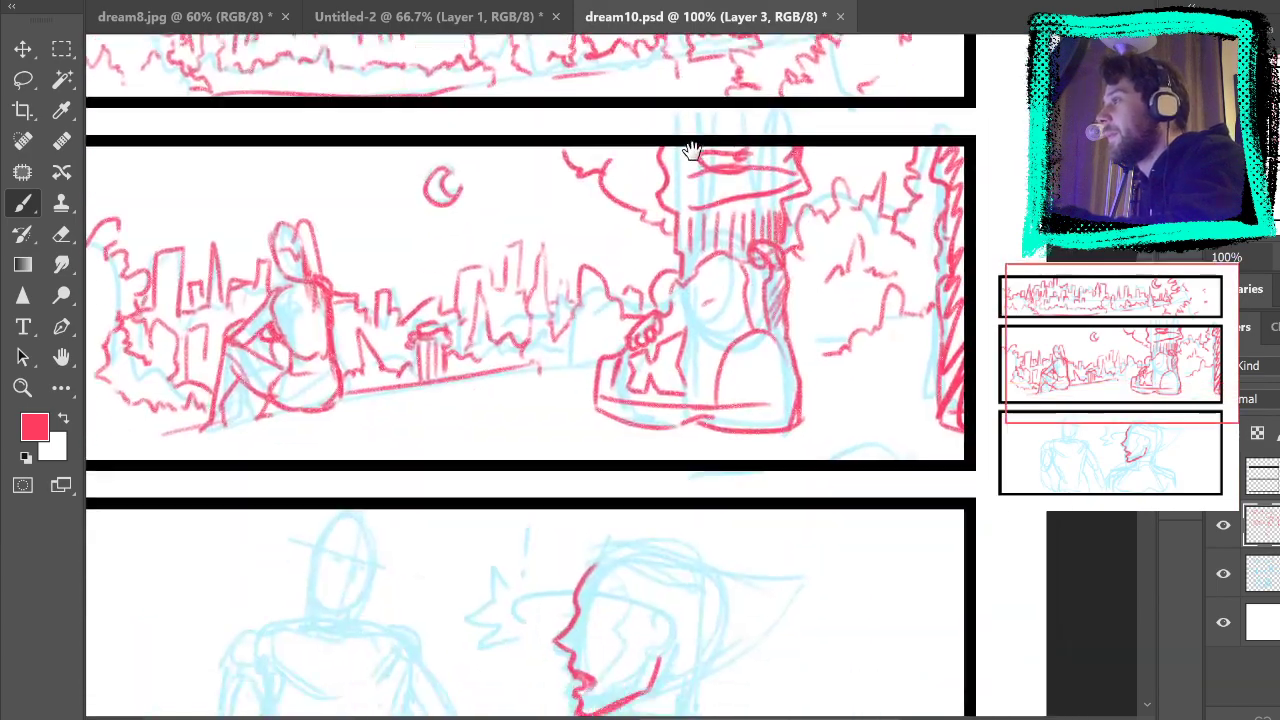
pyautogui.moveTo(690, 600)
pyautogui.mouseDown()
pyautogui.moveTo(726, 369)
pyautogui.moveTo(697, 328)
pyautogui.mouseUp()
pyautogui.hotkey('ctrl', 'z')
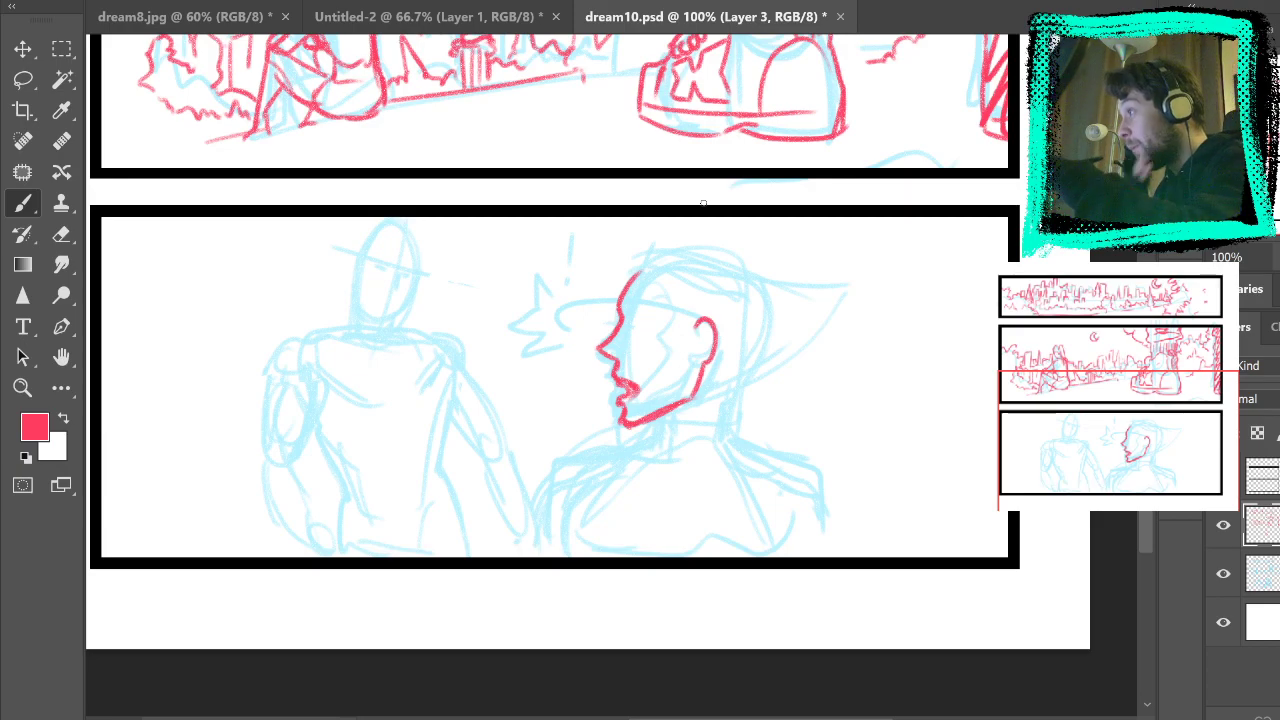
pyautogui.moveTo(699, 318)
pyautogui.mouseDown()
pyautogui.moveTo(681, 358)
pyautogui.moveTo(677, 324)
pyautogui.mouseUp()
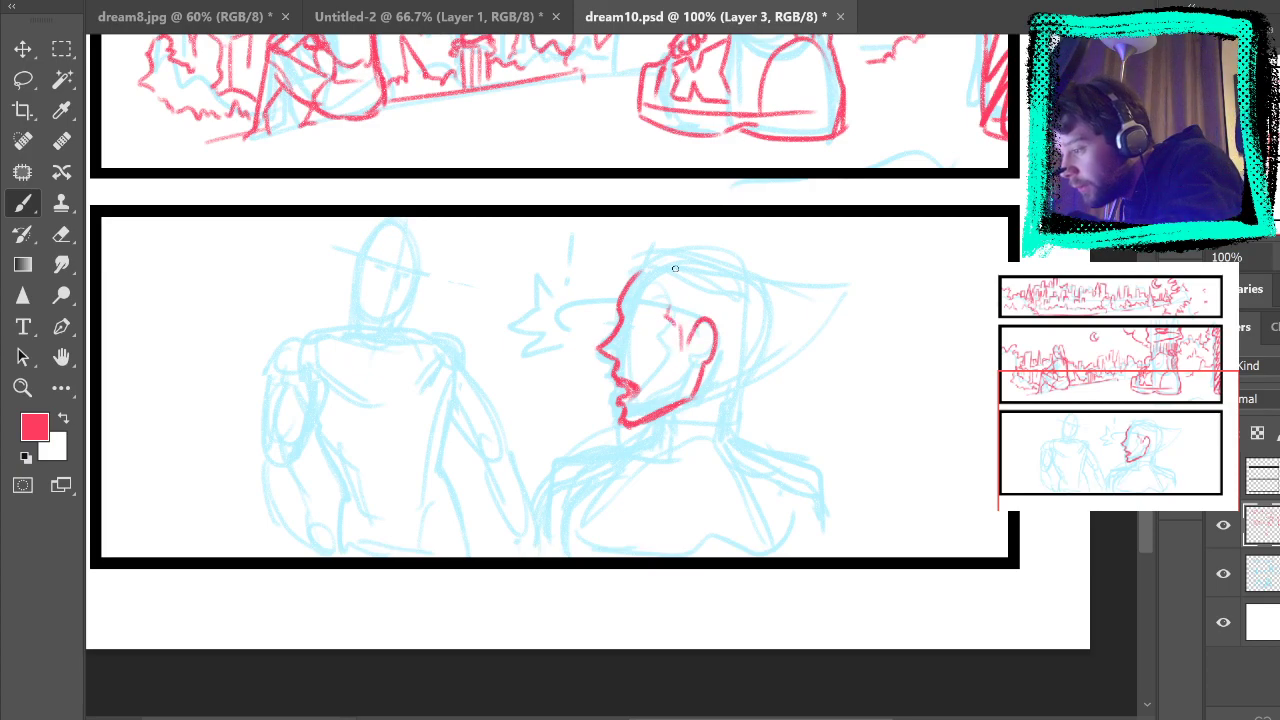
# Step: Draw the right-hand figure's hairline and pulled-back hair in red, from the forehead over the crown to the nape
pyautogui.moveTo(630, 283)
pyautogui.mouseDown()
pyautogui.moveTo(654, 315)
pyautogui.moveTo(668, 301)
pyautogui.moveTo(648, 278)
pyautogui.moveTo(624, 293)
pyautogui.moveTo(668, 291)
pyautogui.moveTo(668, 302)
pyautogui.moveTo(626, 283)
pyautogui.moveTo(688, 251)
pyautogui.mouseUp()
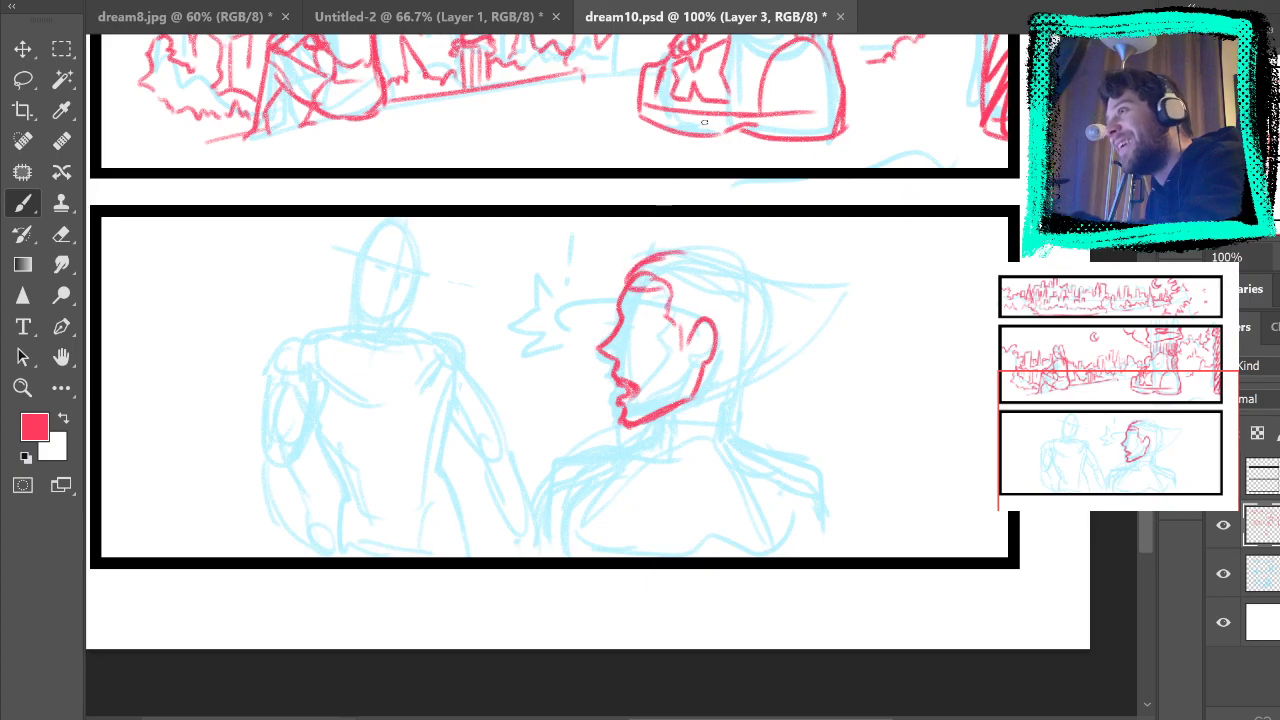
pyautogui.moveTo(750, 305)
pyautogui.mouseDown()
pyautogui.moveTo(762, 284)
pyautogui.moveTo(790, 312)
pyautogui.mouseUp()
pyautogui.moveTo(666, 254)
pyautogui.mouseDown()
pyautogui.moveTo(716, 246)
pyautogui.moveTo(757, 266)
pyautogui.mouseUp()
pyautogui.hotkey('ctrl', 'z')
pyautogui.moveTo(641, 262)
pyautogui.mouseDown()
pyautogui.moveTo(730, 255)
pyautogui.moveTo(700, 247)
pyautogui.moveTo(762, 279)
pyautogui.mouseUp()
pyautogui.moveTo(675, 299)
pyautogui.mouseDown()
pyautogui.moveTo(709, 290)
pyautogui.moveTo(703, 310)
pyautogui.moveTo(745, 280)
pyautogui.mouseUp()
pyautogui.moveTo(685, 313)
pyautogui.mouseDown()
pyautogui.moveTo(744, 305)
pyautogui.moveTo(727, 339)
pyautogui.moveTo(758, 326)
pyautogui.moveTo(717, 368)
pyautogui.moveTo(718, 391)
pyautogui.moveTo(738, 394)
pyautogui.moveTo(769, 322)
pyautogui.moveTo(756, 382)
pyautogui.mouseUp()
pyautogui.moveTo(774, 337); pyautogui.dragTo(748, 398)
# Step: Try to draw a ponytail hanging from the back of the right-hand figure's head
pyautogui.moveTo(783, 317); pyautogui.dragTo(800, 438)
pyautogui.moveTo(782, 292)
pyautogui.mouseDown()
pyautogui.moveTo(820, 345)
pyautogui.moveTo(830, 478)
pyautogui.mouseUp()
pyautogui.moveTo(820, 398); pyautogui.dragTo(830, 484)
pyautogui.hotkey('ctrl', 'z')
pyautogui.hotkey('ctrl', 'z')
pyautogui.hotkey('ctrl', 'z')
pyautogui.hotkey('ctrl', 'z')
# Step: Draw a long ponytail in red from the back of the right-hand figure's head, with inner strands tapering past the shoulders
pyautogui.moveTo(779, 290)
pyautogui.mouseDown()
pyautogui.moveTo(829, 438)
pyautogui.moveTo(829, 369)
pyautogui.moveTo(852, 507)
pyautogui.mouseUp()
pyautogui.moveTo(836, 424); pyautogui.dragTo(870, 527)
pyautogui.moveTo(790, 322)
pyautogui.mouseDown()
pyautogui.moveTo(770, 468)
pyautogui.moveTo(766, 420)
pyautogui.mouseUp()
pyautogui.moveTo(774, 366); pyautogui.dragTo(766, 426)
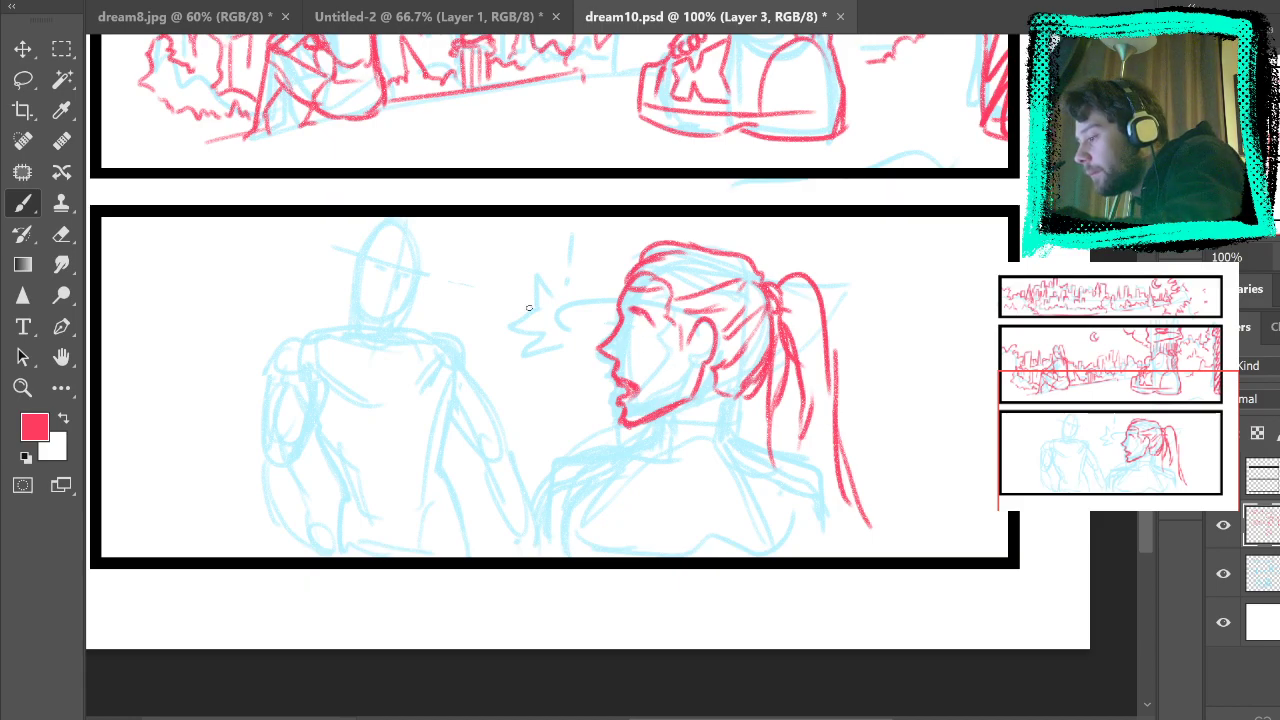
# Step: Add the nostril, eye, eyebrow and a cheekbone stroke to the right-hand figure's face in red
pyautogui.click(22, 387)
pyautogui.click(633, 343)
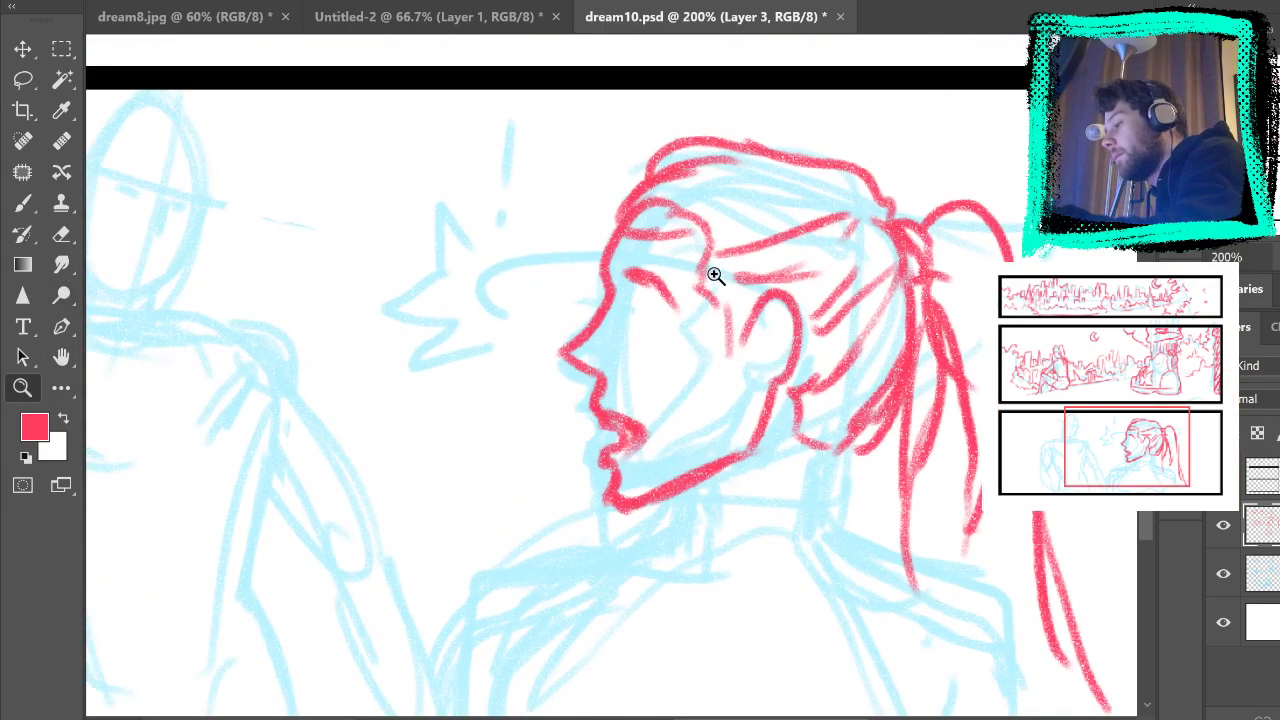
pyautogui.press('b')
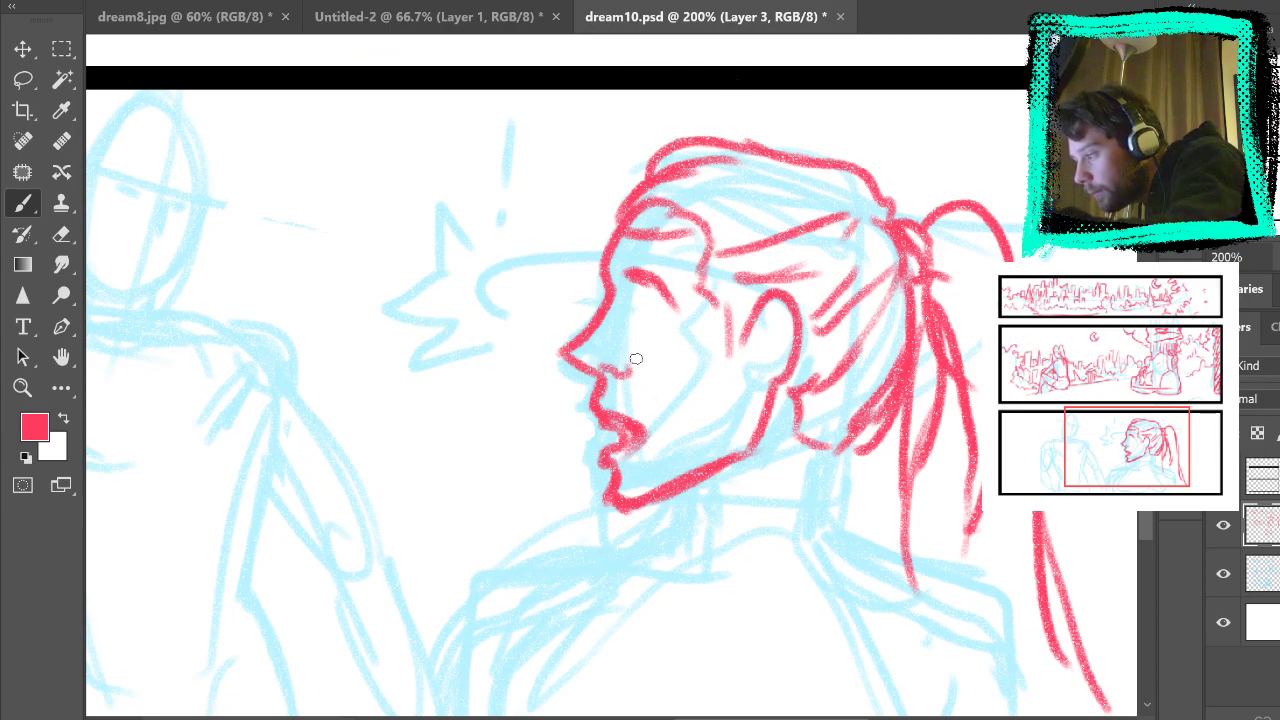
pyautogui.moveTo(630, 292); pyautogui.dragTo(670, 316)
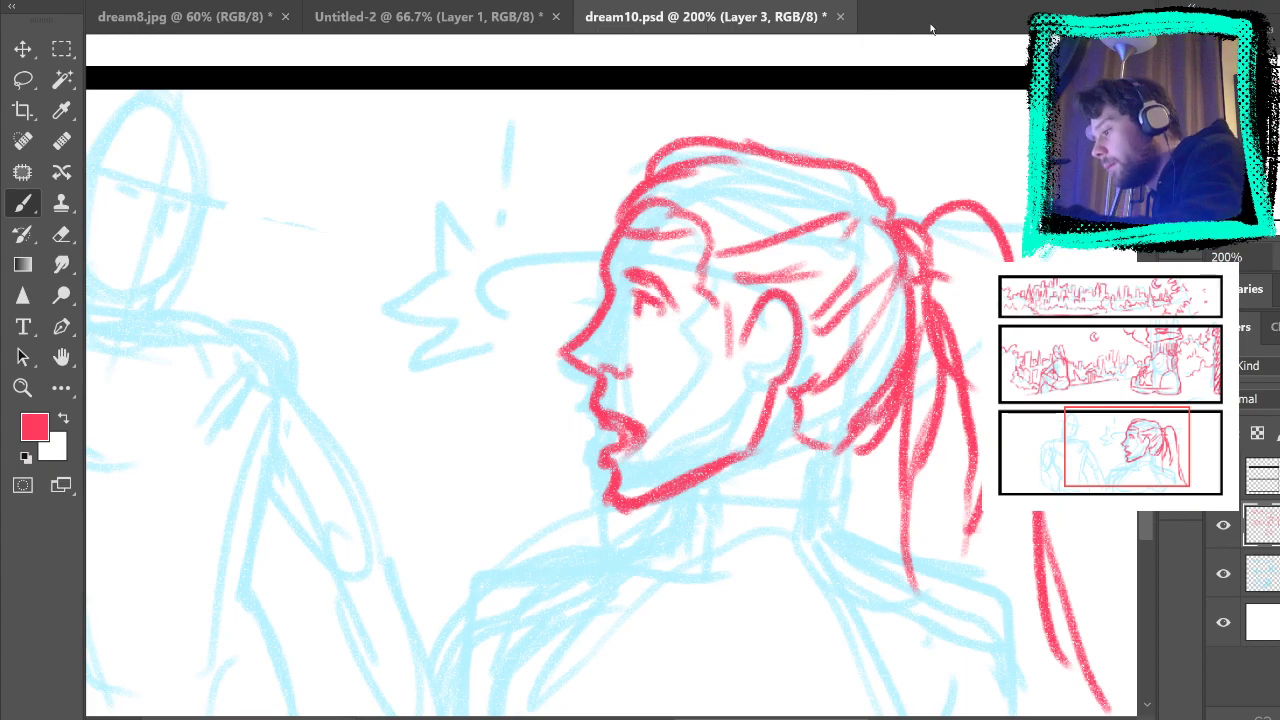
pyautogui.moveTo(622, 261); pyautogui.dragTo(632, 272)
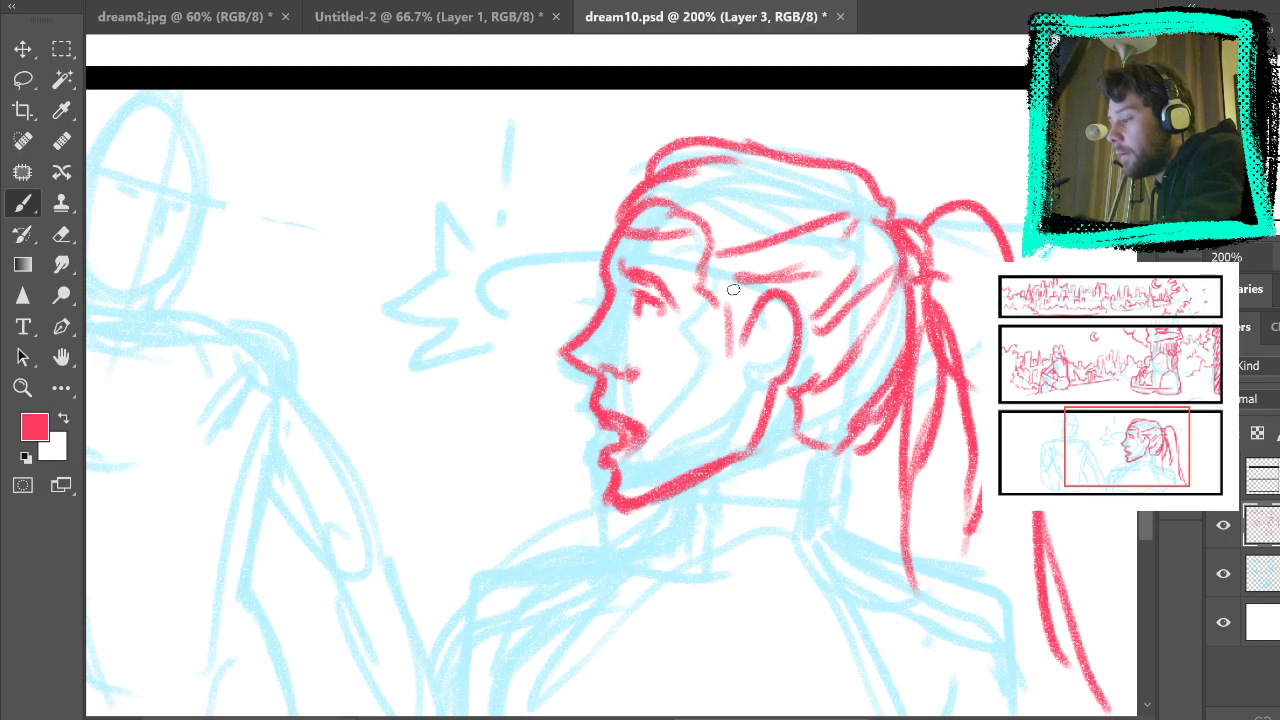
pyautogui.moveTo(698, 396)
pyautogui.mouseDown()
pyautogui.moveTo(707, 377)
pyautogui.moveTo(686, 408)
pyautogui.mouseUp()
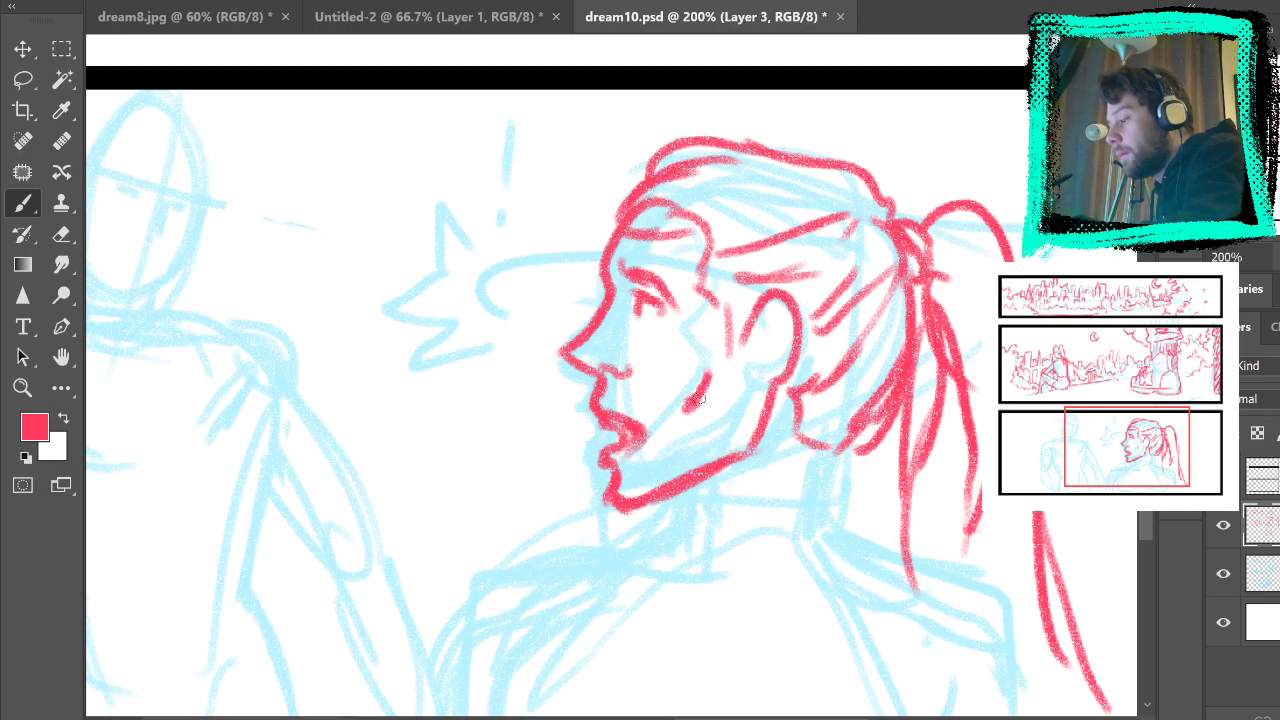
# Step: Erase the inner part of the right-hand figure's lips and redraw them with a fuller, darker upper lip
pyautogui.click(61, 234)
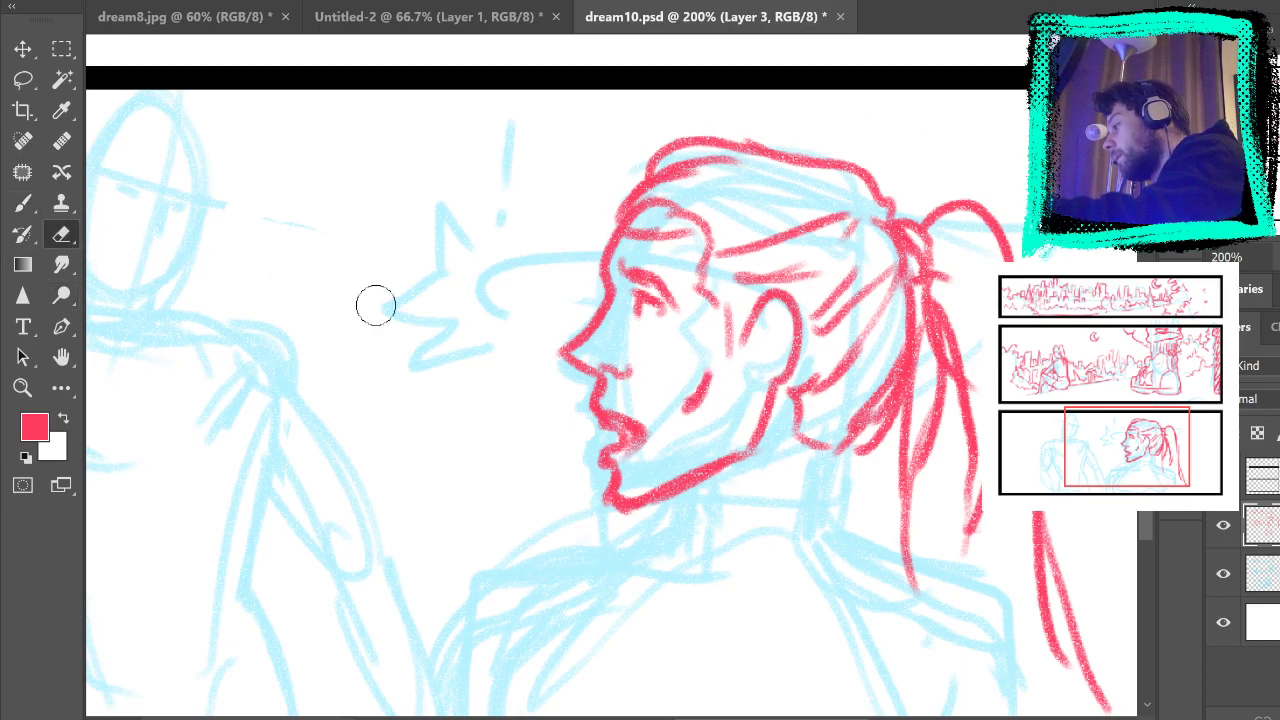
pyautogui.moveTo(612, 418); pyautogui.dragTo(633, 427)
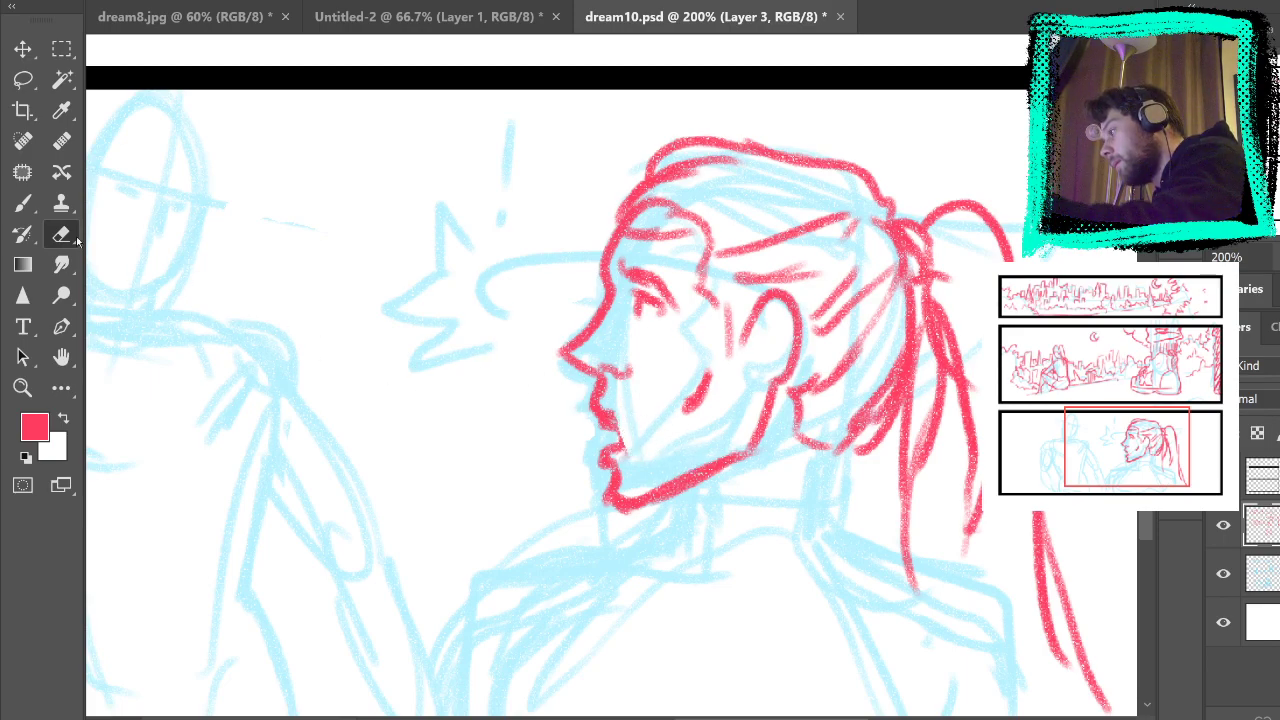
pyautogui.click(22, 203)
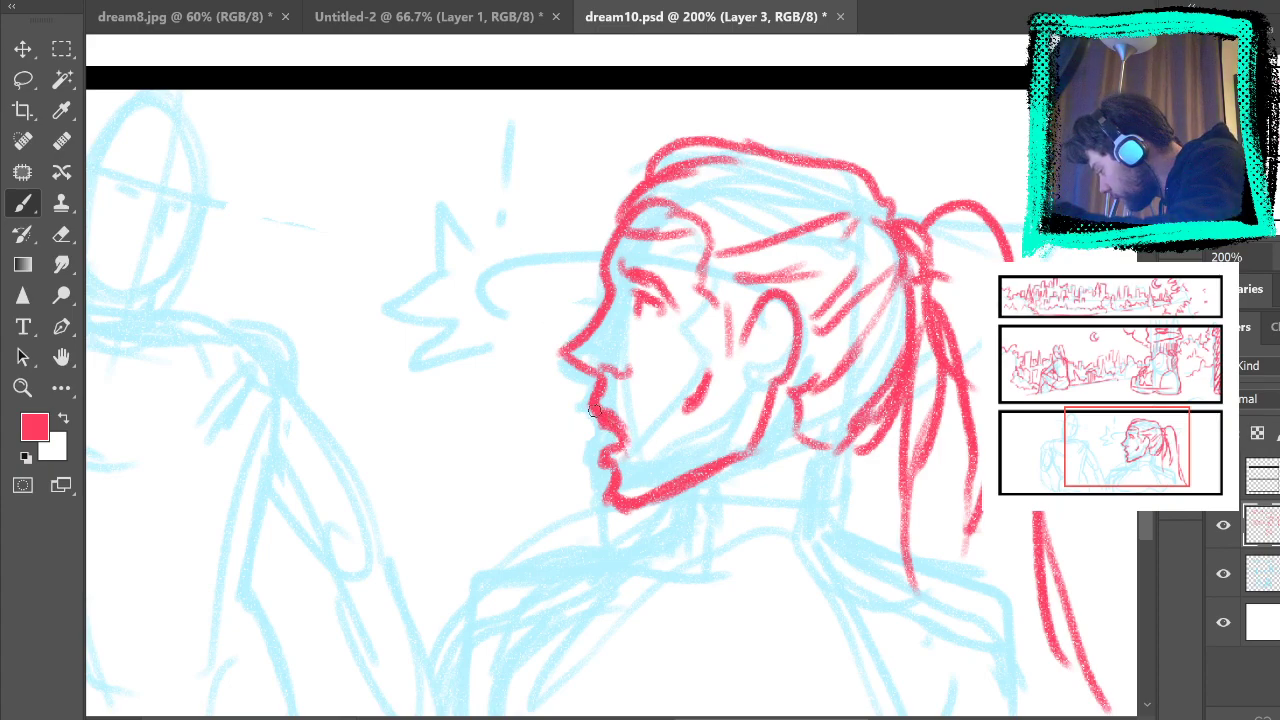
pyautogui.moveTo(607, 408)
pyautogui.mouseDown()
pyautogui.moveTo(636, 444)
pyautogui.moveTo(615, 455)
pyautogui.mouseUp()
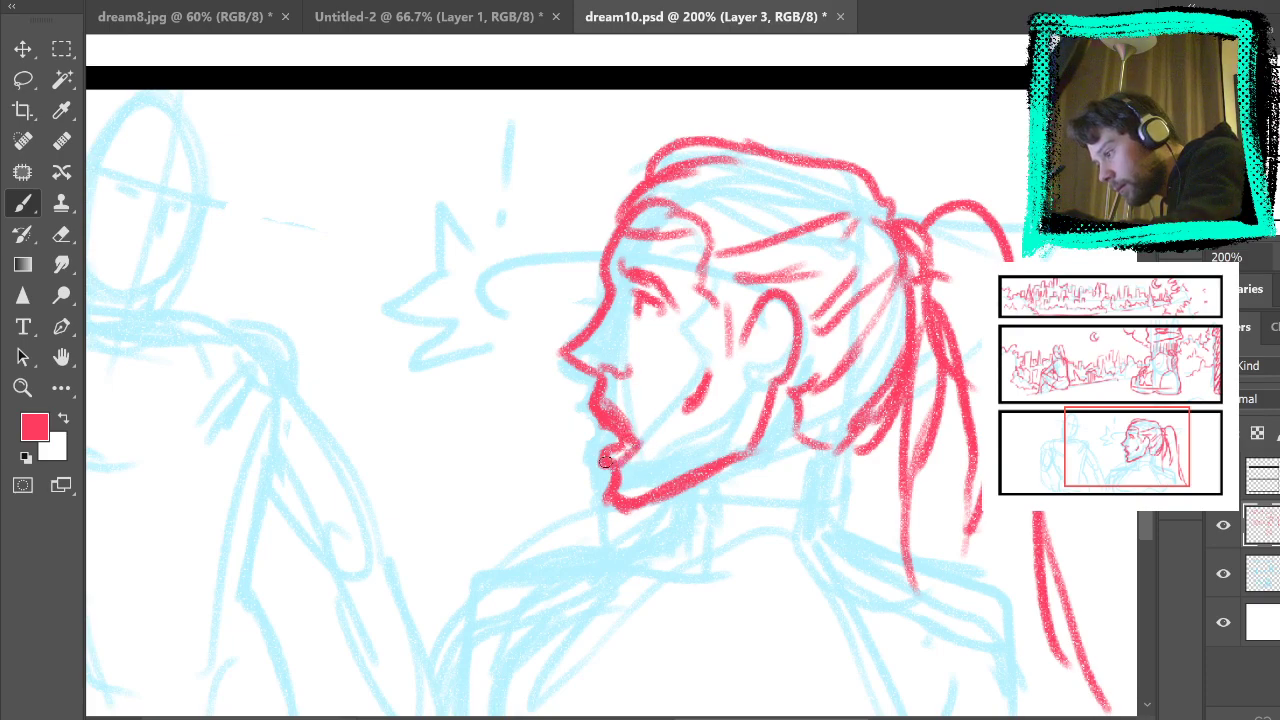
pyautogui.moveTo(618, 411); pyautogui.dragTo(641, 439)
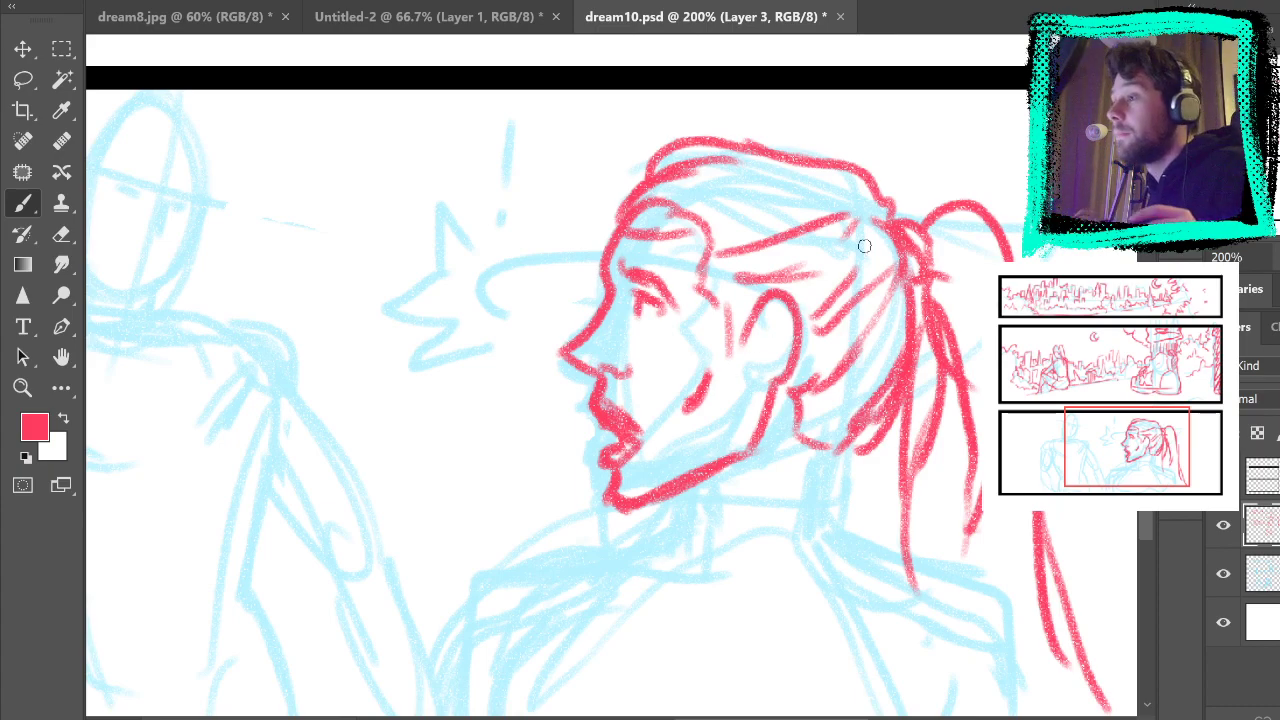
# Step: Draw the front and back neck lines of the right-hand figure in red below the jaw and nape
pyautogui.moveTo(698, 521)
pyautogui.mouseDown()
pyautogui.moveTo(763, 409)
pyautogui.moveTo(748, 412)
pyautogui.moveTo(760, 435)
pyautogui.mouseUp()
pyautogui.moveTo(741, 392); pyautogui.dragTo(751, 449)
pyautogui.moveTo(886, 345); pyautogui.dragTo(873, 450)
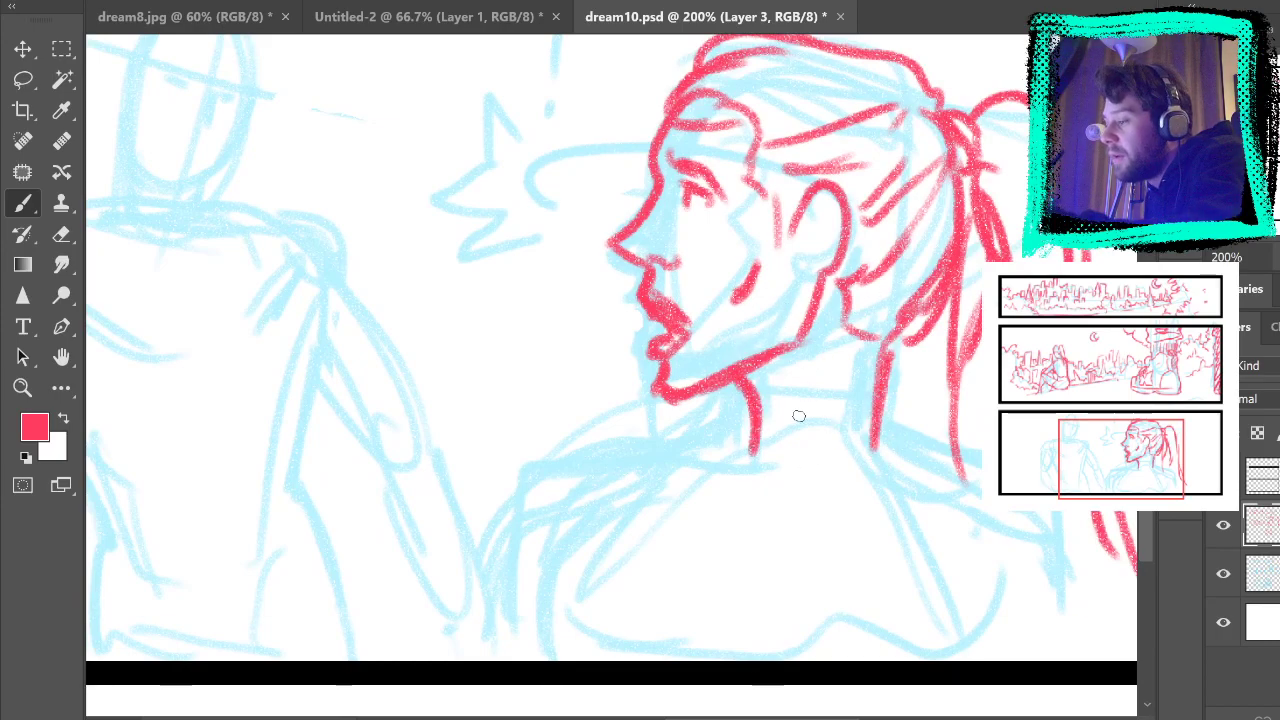
# Step: Try to draw a long neck muscle line from below the right-hand figure's ear
pyautogui.moveTo(833, 282); pyautogui.dragTo(795, 470)
pyautogui.hotkey('ctrl', 'z')
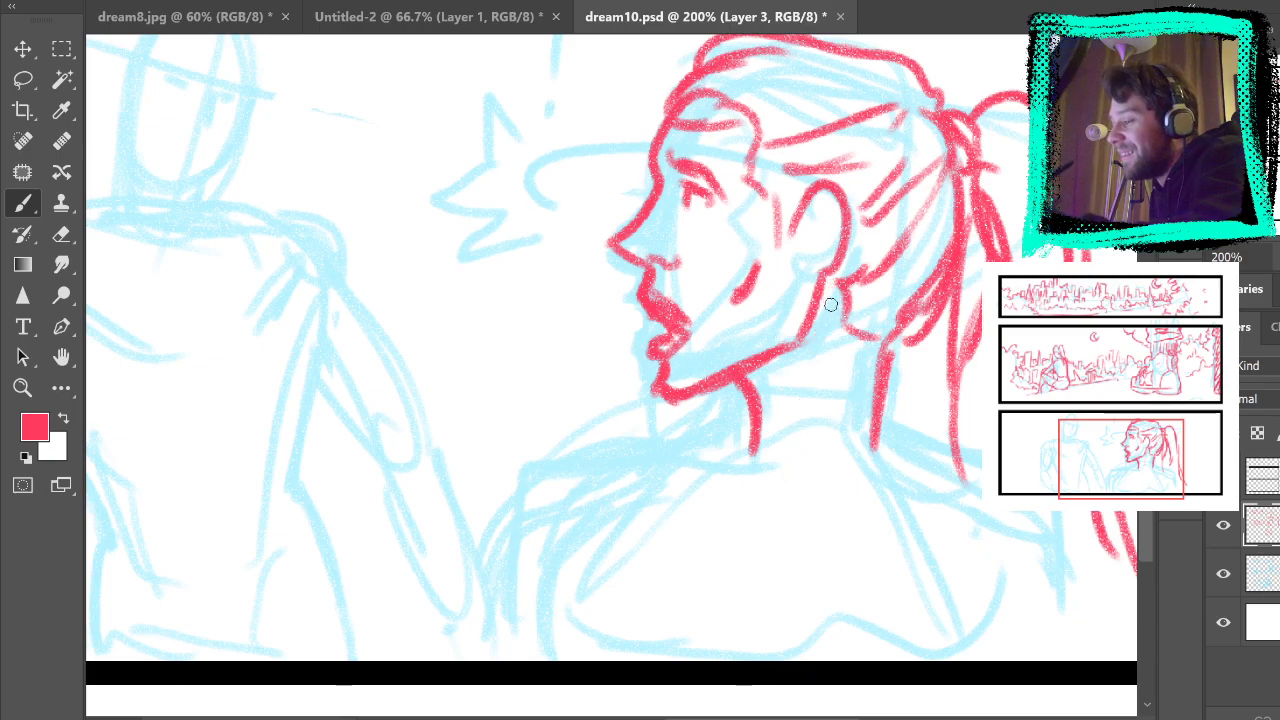
pyautogui.moveTo(831, 304); pyautogui.dragTo(826, 470)
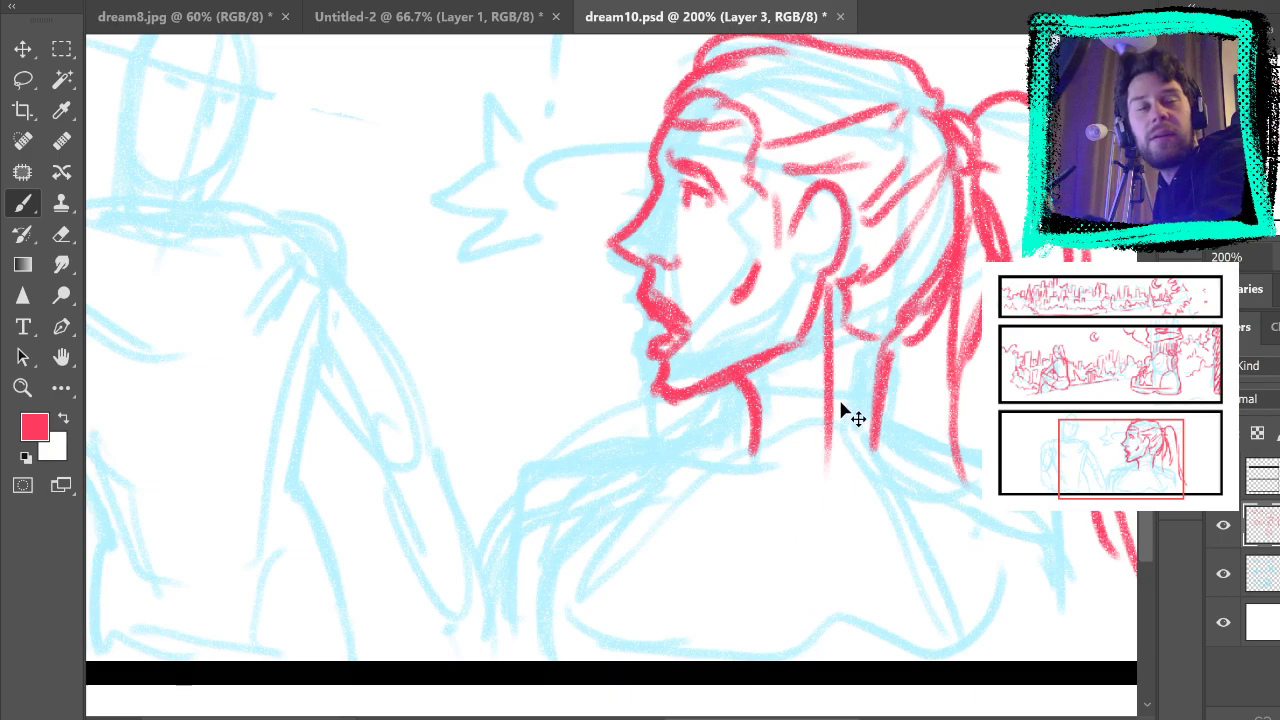
pyautogui.hotkey('ctrl', 'z')
# Step: Sketch two small head-and-neck studies in front of the right-hand figure's face, then undo them
pyautogui.moveTo(464, 225)
pyautogui.mouseDown()
pyautogui.moveTo(493, 204)
pyautogui.moveTo(478, 232)
pyautogui.mouseUp()
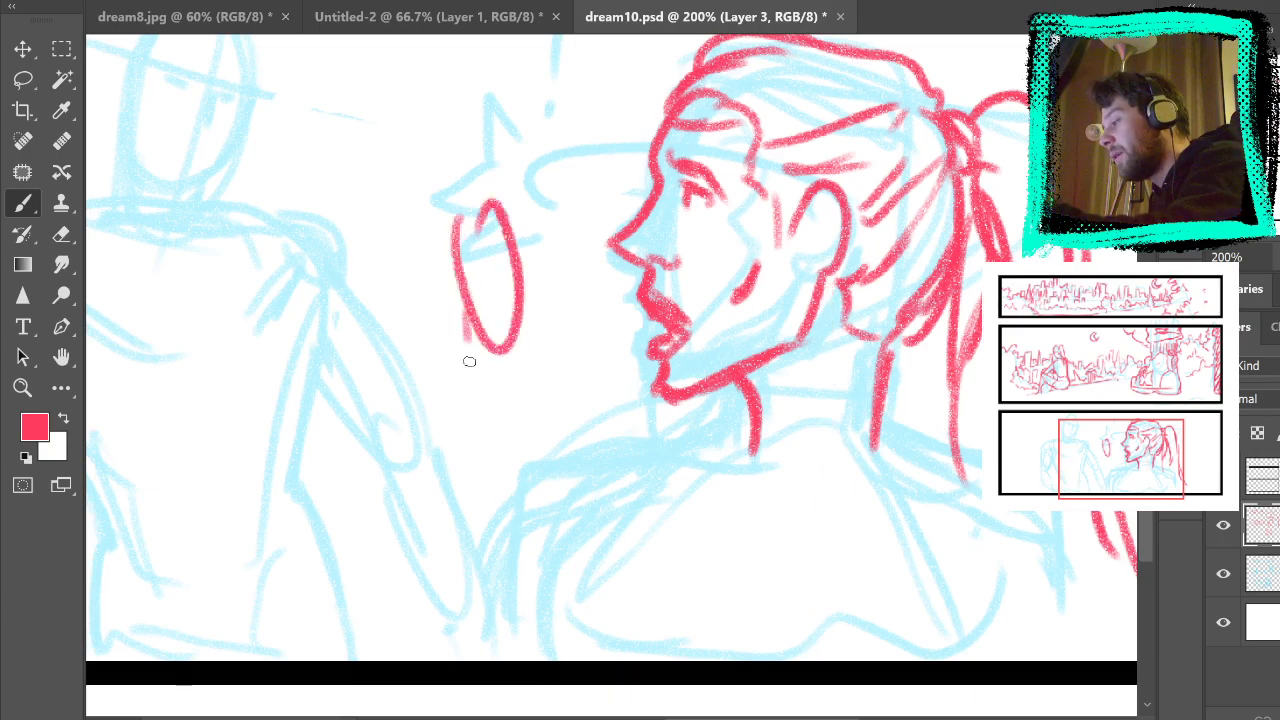
pyautogui.moveTo(467, 312); pyautogui.dragTo(481, 432)
pyautogui.moveTo(519, 337); pyautogui.dragTo(524, 414)
pyautogui.moveTo(467, 306)
pyautogui.mouseDown()
pyautogui.moveTo(503, 421)
pyautogui.moveTo(519, 307)
pyautogui.moveTo(590, 280)
pyautogui.moveTo(580, 211)
pyautogui.moveTo(530, 340)
pyautogui.moveTo(578, 393)
pyautogui.mouseUp()
pyautogui.moveTo(545, 306)
pyautogui.mouseDown()
pyautogui.moveTo(573, 387)
pyautogui.moveTo(548, 374)
pyautogui.moveTo(568, 400)
pyautogui.moveTo(579, 302)
pyautogui.mouseUp()
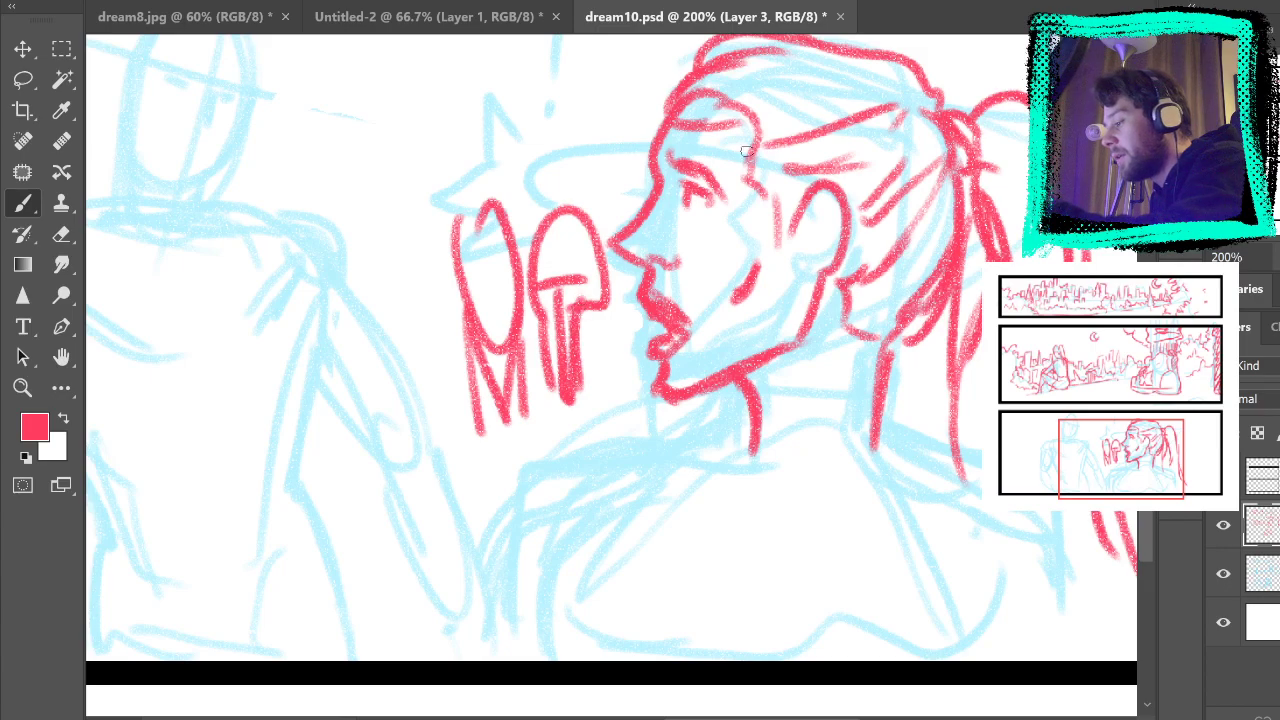
pyautogui.hotkey('ctrl', 'z')
pyautogui.hotkey('ctrl', 'z')
pyautogui.hotkey('ctrl', 'z')
pyautogui.hotkey('ctrl', 'z')
pyautogui.hotkey('ctrl', 'z')
pyautogui.hotkey('ctrl', 'z')
pyautogui.hotkey('ctrl', 'z')
pyautogui.hotkey('ctrl', 'z')
pyautogui.hotkey('ctrl', 'z')
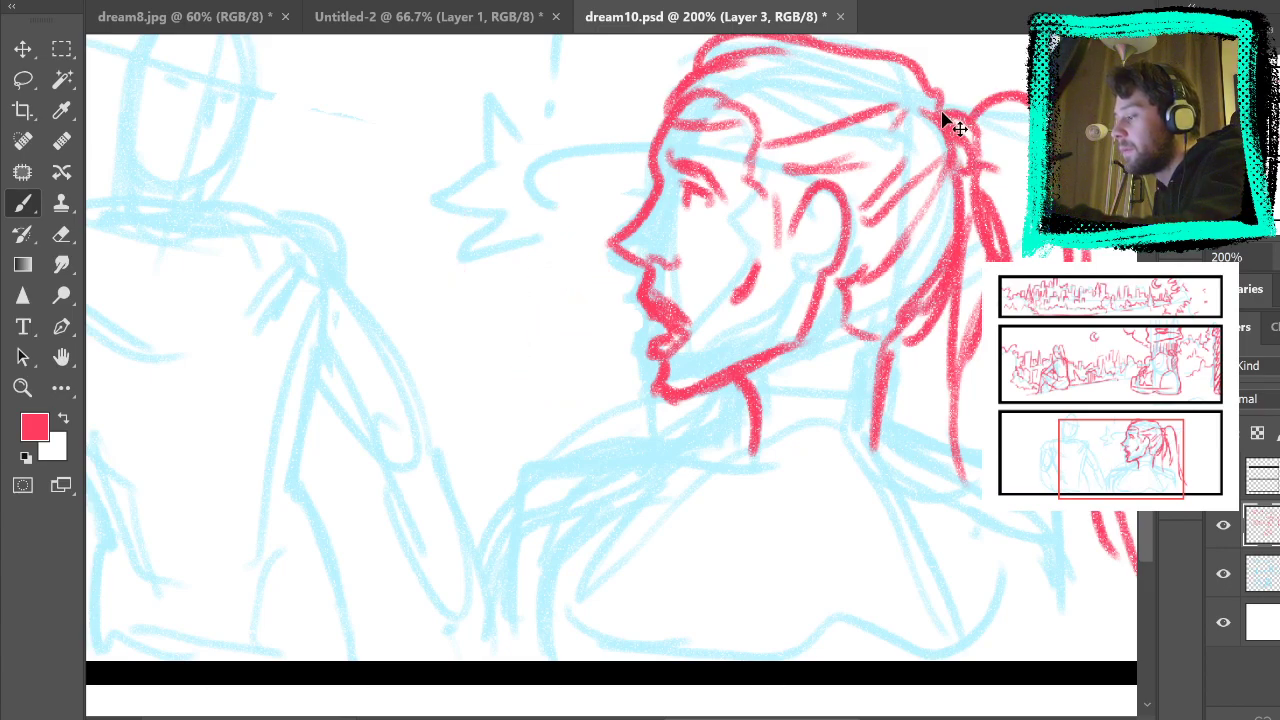
# Step: Draw a short tapered neck muscle line below the right-hand figure's ear, with small strokes under the nape
pyautogui.moveTo(822, 291); pyautogui.dragTo(820, 450)
pyautogui.hotkey('ctrl', 'z')
pyautogui.moveTo(829, 283)
pyautogui.mouseDown()
pyautogui.moveTo(823, 412)
pyautogui.moveTo(818, 403)
pyautogui.mouseUp()
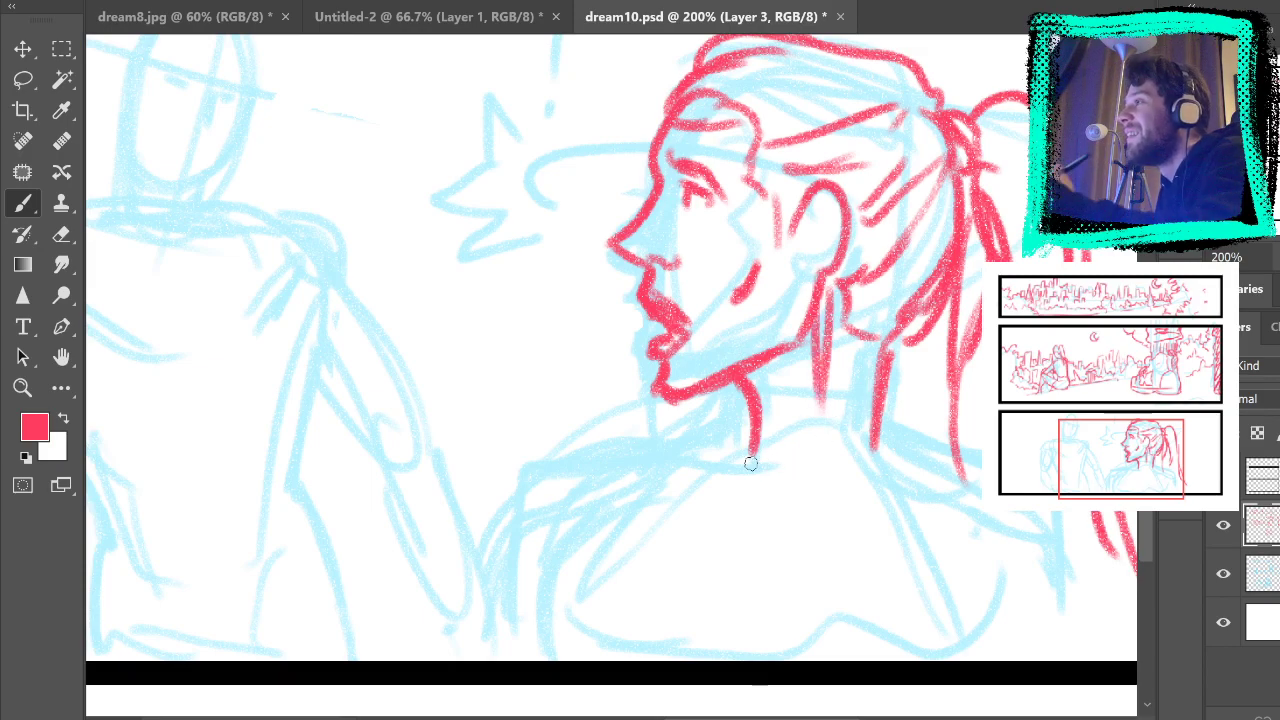
pyautogui.hotkey('ctrl', 'z')
pyautogui.moveTo(821, 294); pyautogui.dragTo(818, 378)
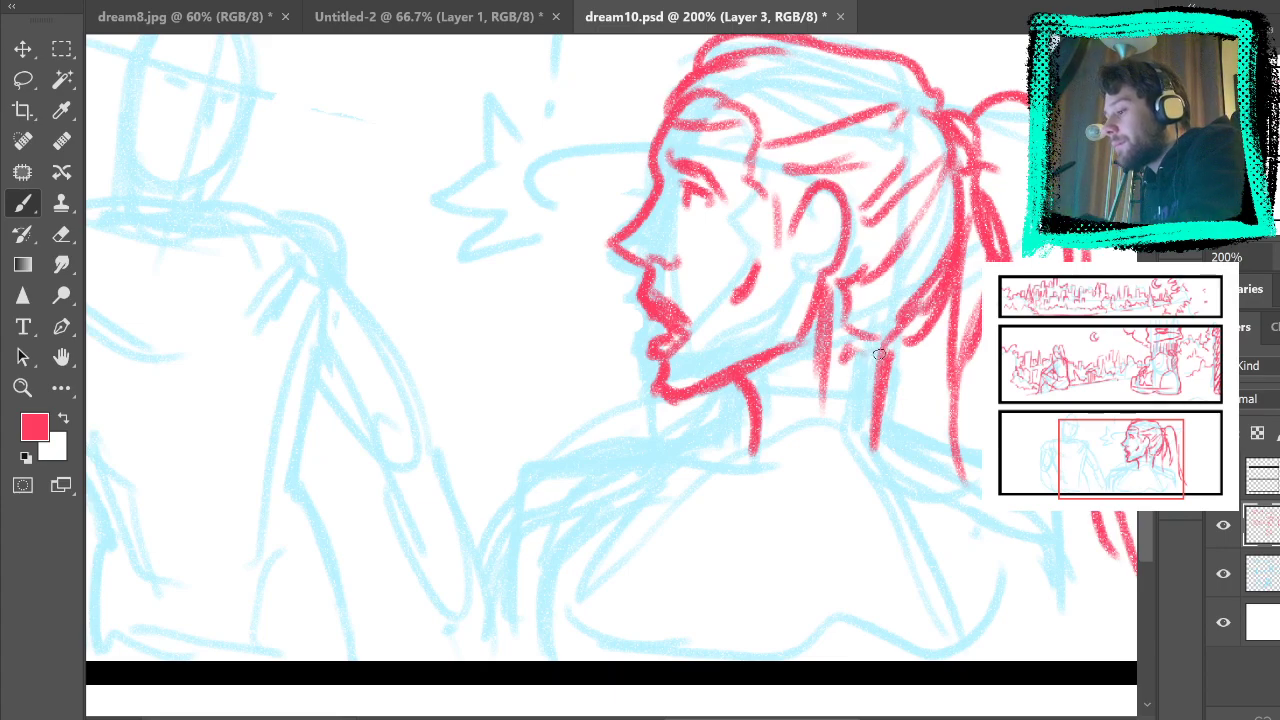
# Step: Try to outline the front side of the right-hand figure's upper back and shoulder
pyautogui.moveTo(849, 477); pyautogui.dragTo(808, 326)
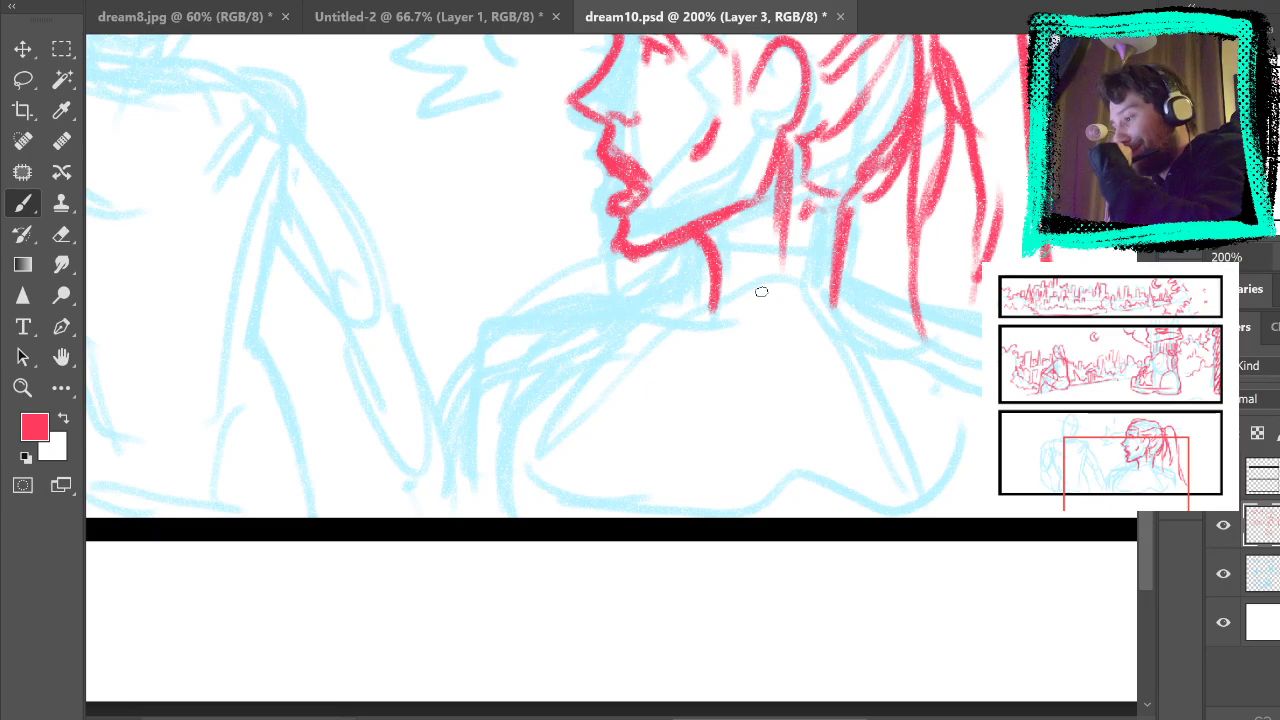
pyautogui.moveTo(604, 332)
pyautogui.mouseDown()
pyautogui.moveTo(541, 432)
pyautogui.moveTo(692, 372)
pyautogui.mouseUp()
pyautogui.hotkey('ctrl', 'z')
pyautogui.hotkey('ctrl', 'z')
pyautogui.moveTo(535, 430); pyautogui.dragTo(801, 430)
pyautogui.hotkey('ctrl', 'z')
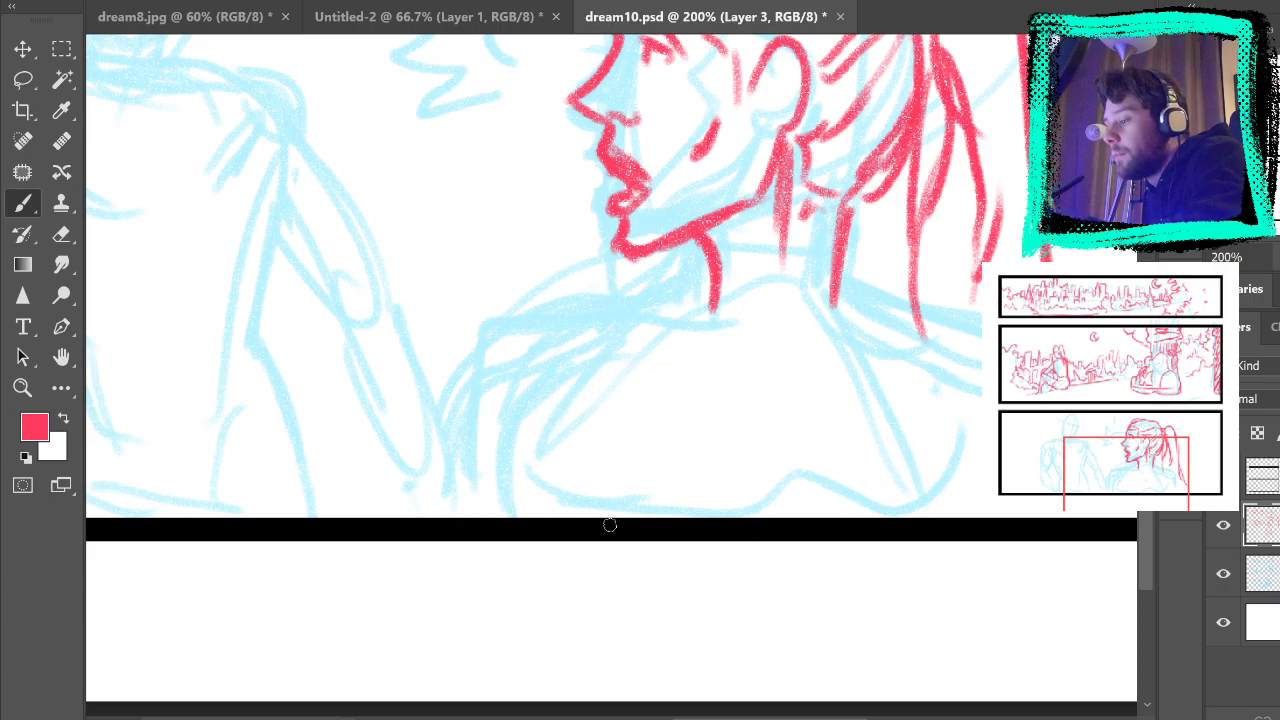
pyautogui.moveTo(581, 359); pyautogui.dragTo(530, 510)
pyautogui.hotkey('ctrl', 'z')
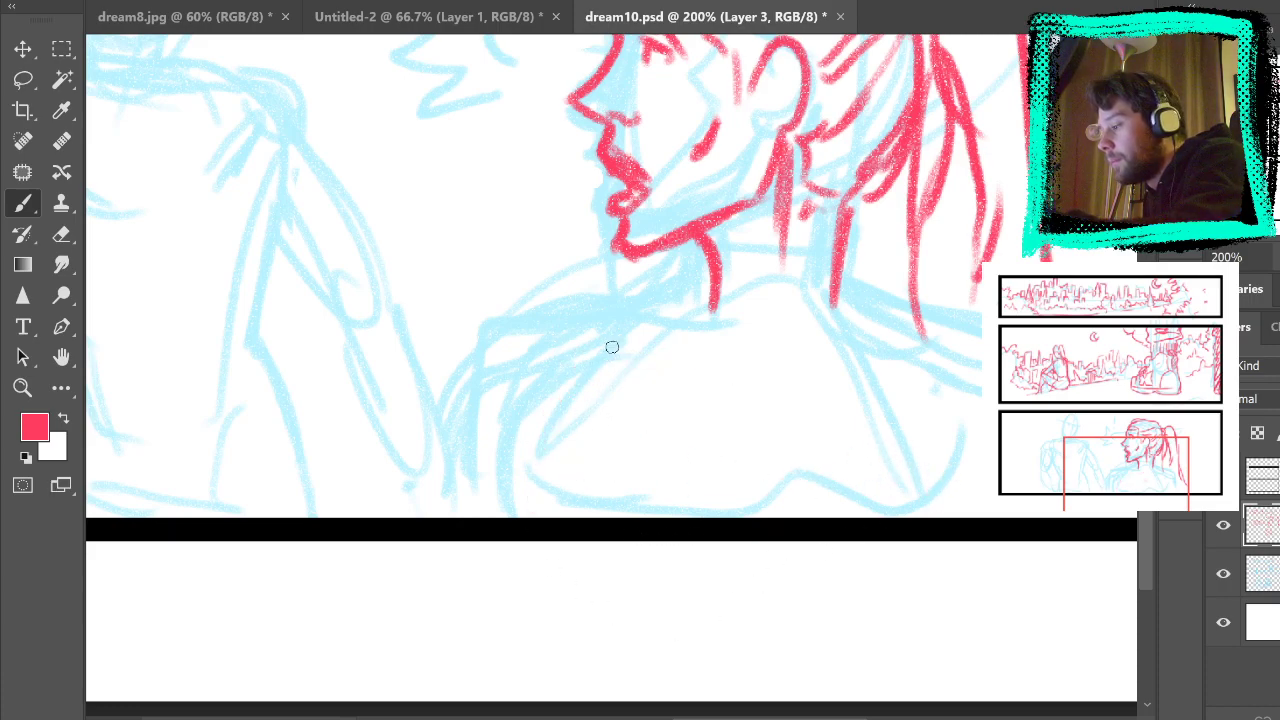
pyautogui.moveTo(618, 342); pyautogui.dragTo(548, 516)
pyautogui.hotkey('ctrl', 'z')
# Step: Draw outward-bulging curves in red along both sides of the right-hand figure's back, down to the panel's lower border
pyautogui.moveTo(626, 345)
pyautogui.mouseDown()
pyautogui.moveTo(560, 437)
pyautogui.moveTo(552, 516)
pyautogui.moveTo(577, 518)
pyautogui.mouseUp()
pyautogui.moveTo(864, 334)
pyautogui.mouseDown()
pyautogui.moveTo(955, 477)
pyautogui.moveTo(840, 600)
pyautogui.moveTo(890, 368)
pyautogui.moveTo(925, 516)
pyautogui.mouseUp()
pyautogui.hotkey('ctrl', 'z')
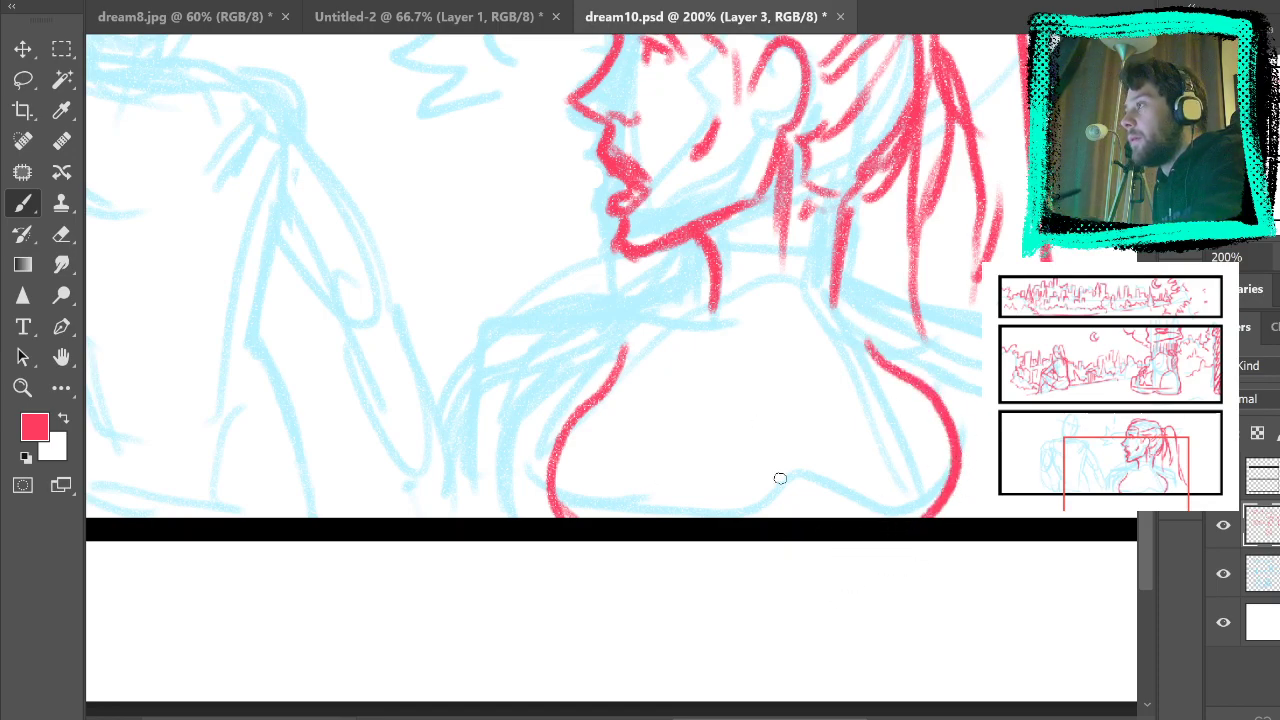
# Step: Try to draw a red line across the right-hand figure's lower back between the two side curves
pyautogui.moveTo(721, 496)
pyautogui.mouseDown()
pyautogui.moveTo(910, 470)
pyautogui.moveTo(935, 490)
pyautogui.mouseUp()
pyautogui.hotkey('ctrl', 'z')
pyautogui.moveTo(933, 444)
pyautogui.mouseDown()
pyautogui.moveTo(768, 489)
pyautogui.moveTo(728, 493)
pyautogui.moveTo(866, 434)
pyautogui.moveTo(700, 474)
pyautogui.mouseUp()
pyautogui.hotkey('ctrl', 'z')
pyautogui.hotkey('ctrl', 'z')
pyautogui.moveTo(605, 460)
pyautogui.mouseDown()
pyautogui.moveTo(642, 428)
pyautogui.moveTo(917, 466)
pyautogui.mouseUp()
pyautogui.hotkey('ctrl', 'z')
pyautogui.hotkey('ctrl', 'z')
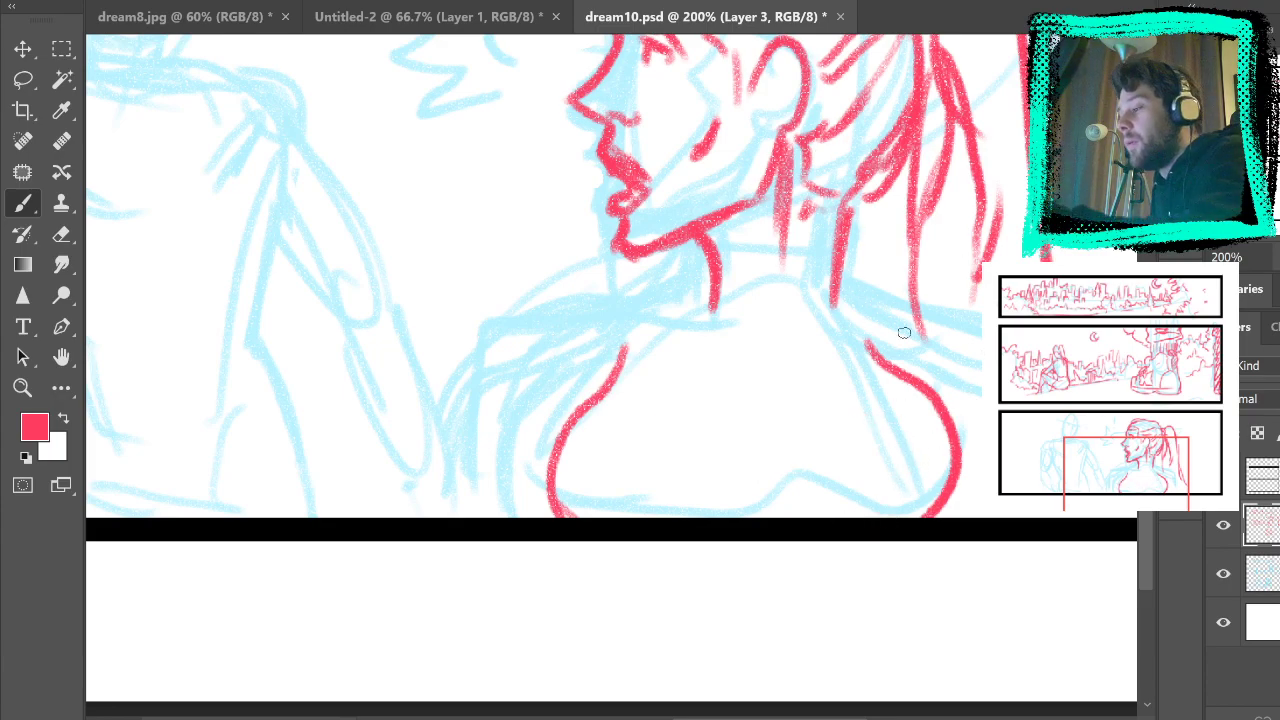
# Step: Lasso both red back curves on the linework layer, nudge them slightly toward the ponytail side, and deselect them
pyautogui.press('v')
pyautogui.moveTo(494, 516); pyautogui.dragTo(863, 347)
pyautogui.press('l')
pyautogui.moveTo(497, 563)
pyautogui.mouseDown()
pyautogui.moveTo(590, 315)
pyautogui.moveTo(853, 308)
pyautogui.moveTo(960, 566)
pyautogui.moveTo(577, 423)
pyautogui.moveTo(508, 257)
pyautogui.mouseUp()
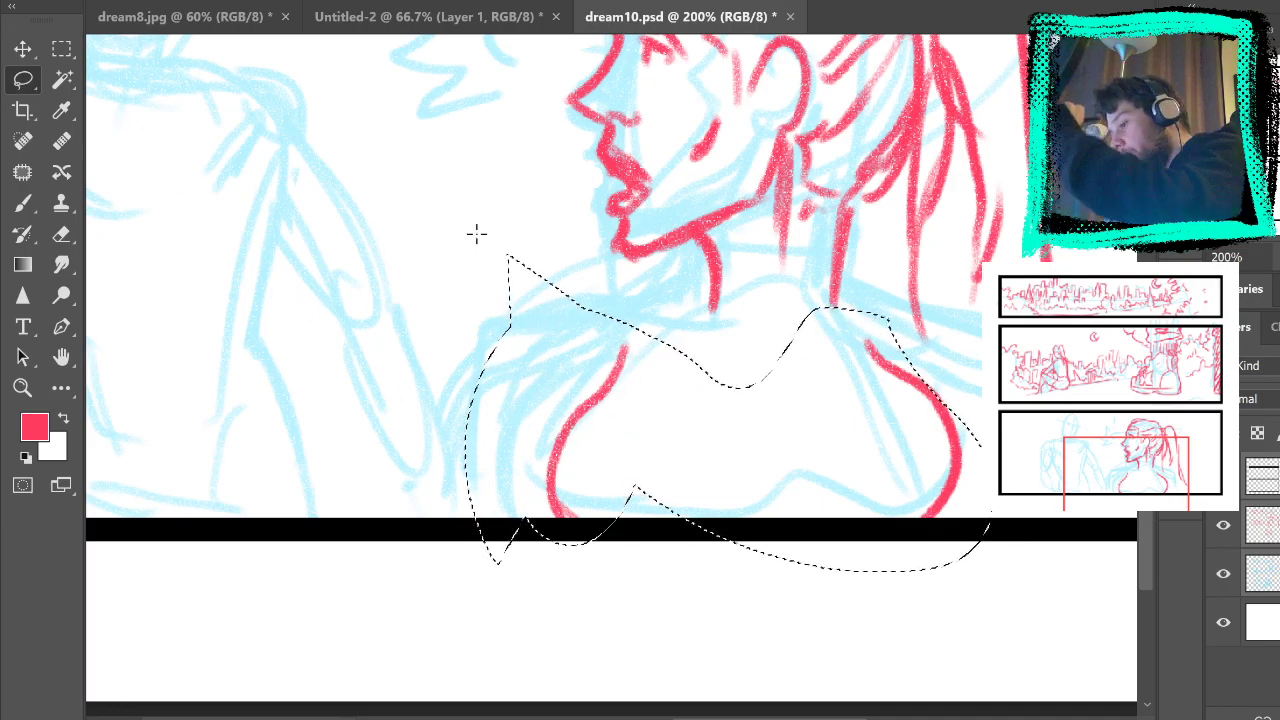
pyautogui.moveTo(927, 361)
pyautogui.mouseDown()
pyautogui.moveTo(960, 390)
pyautogui.moveTo(913, 366)
pyautogui.mouseUp()
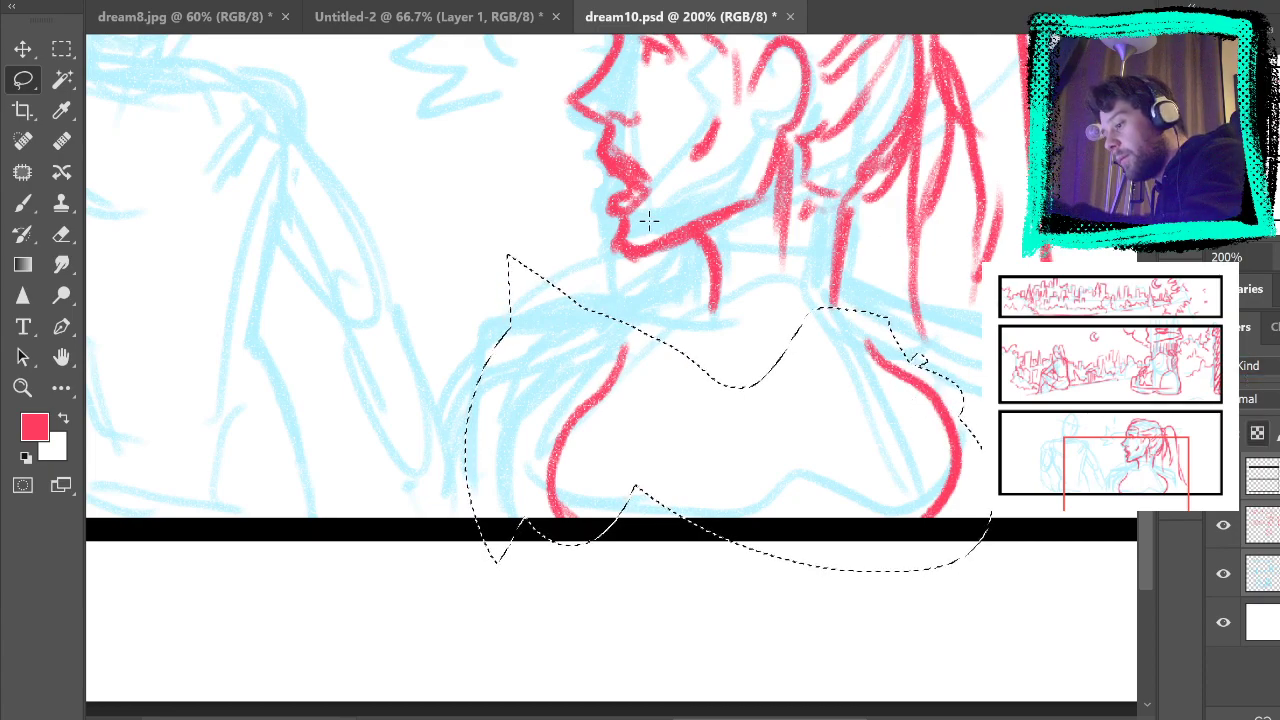
pyautogui.click(29, 46)
pyautogui.press('Up')
pyautogui.hotkey('ctrl', 'z')
pyautogui.hotkey('ctrl', 'z')
pyautogui.click(1265, 530)
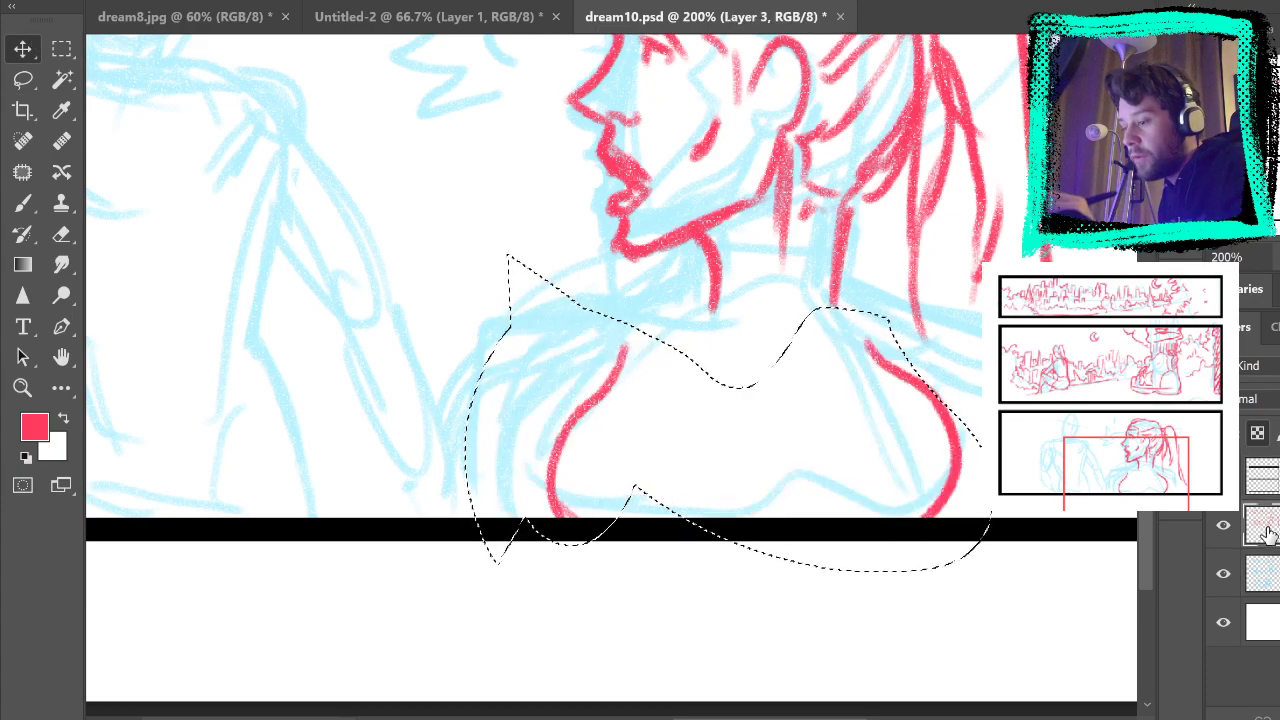
pyautogui.press('Right')
pyautogui.press('Right')
pyautogui.press('Right')
pyautogui.press('Right')
pyautogui.press('Right')
pyautogui.press('Right')
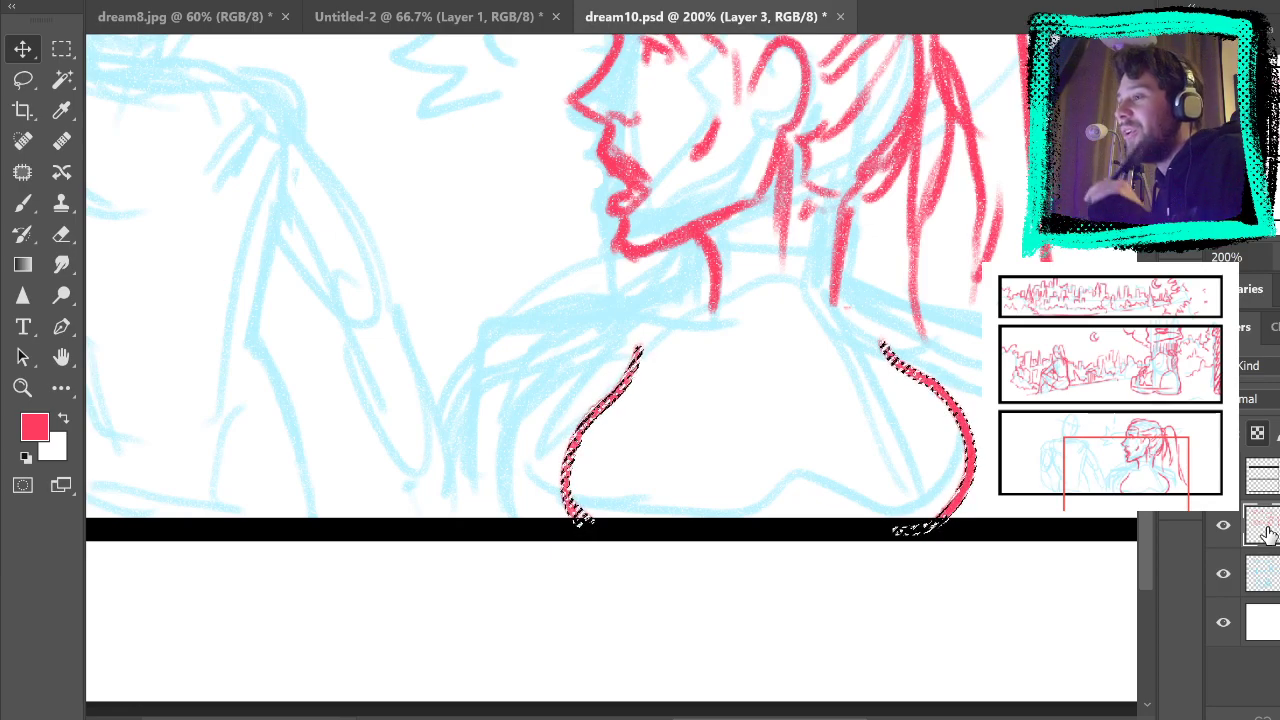
pyautogui.click(61, 48)
pyautogui.click(726, 322)
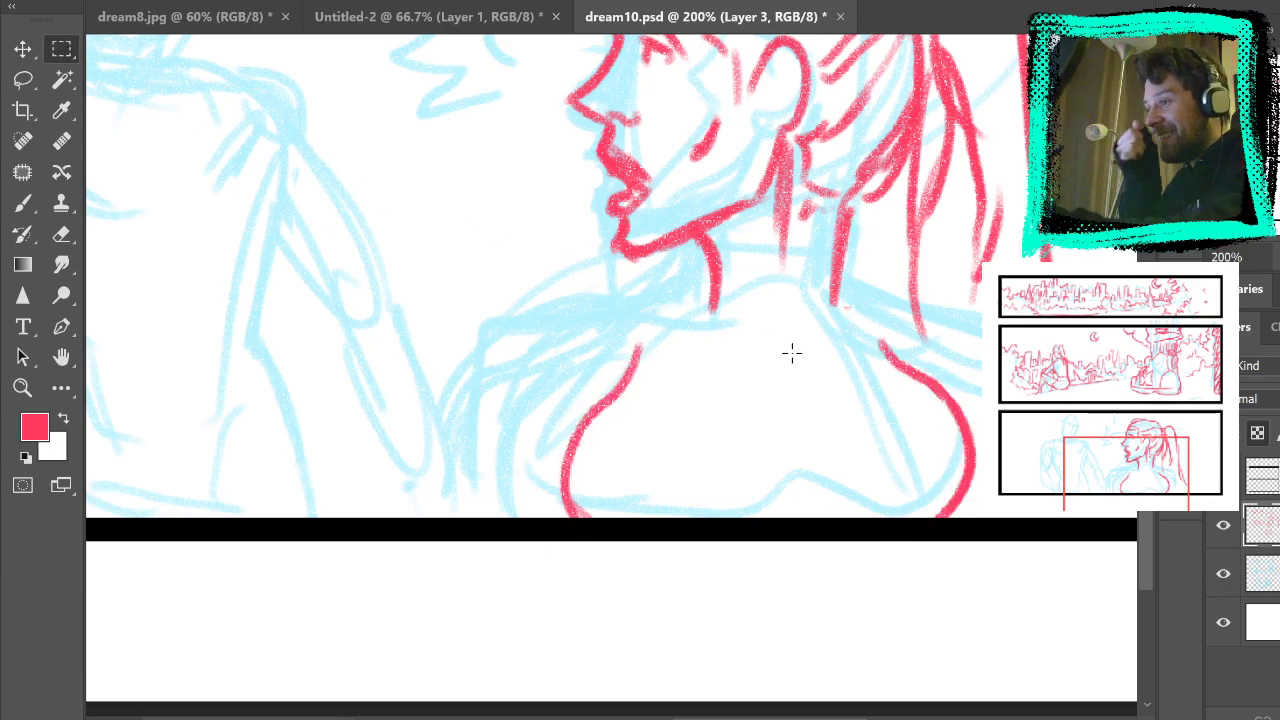
# Step: Outline both shoulders in red from the neck base to the upper arms, redrawing the face-side one rounder and down to the panel border
pyautogui.moveTo(913, 168); pyautogui.dragTo(786, 449)
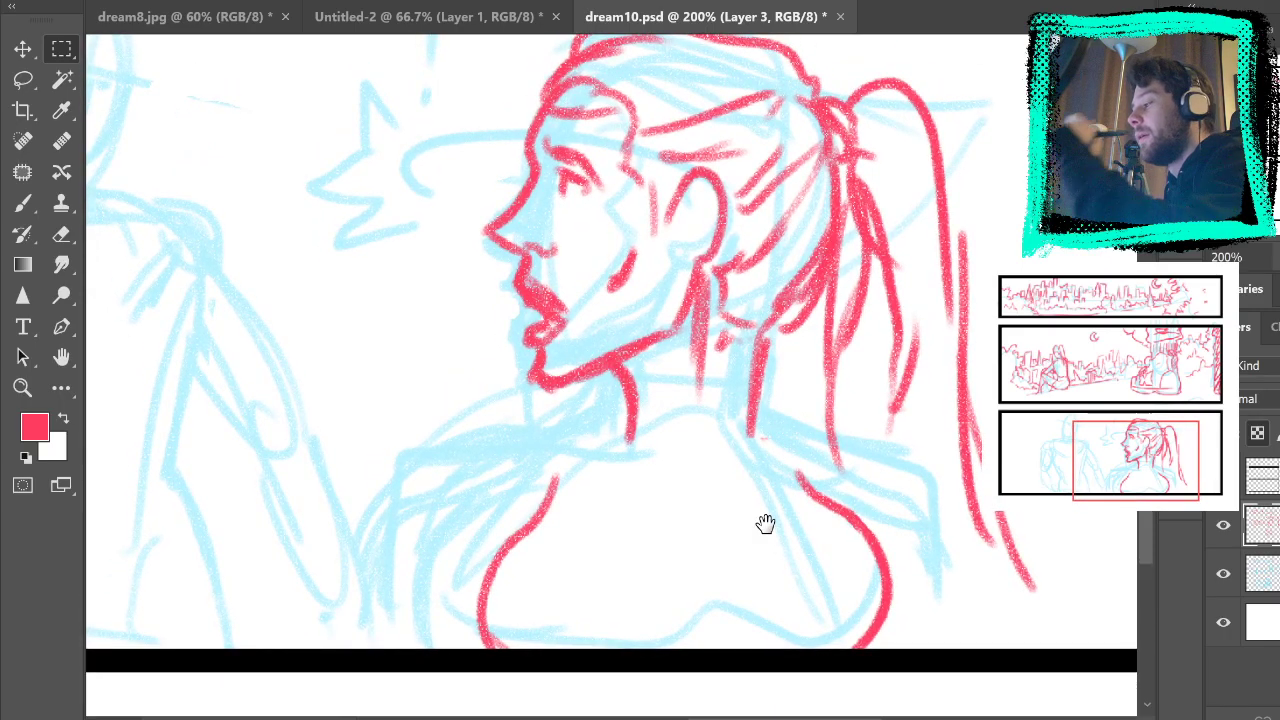
pyautogui.moveTo(427, 330); pyautogui.dragTo(380, 240)
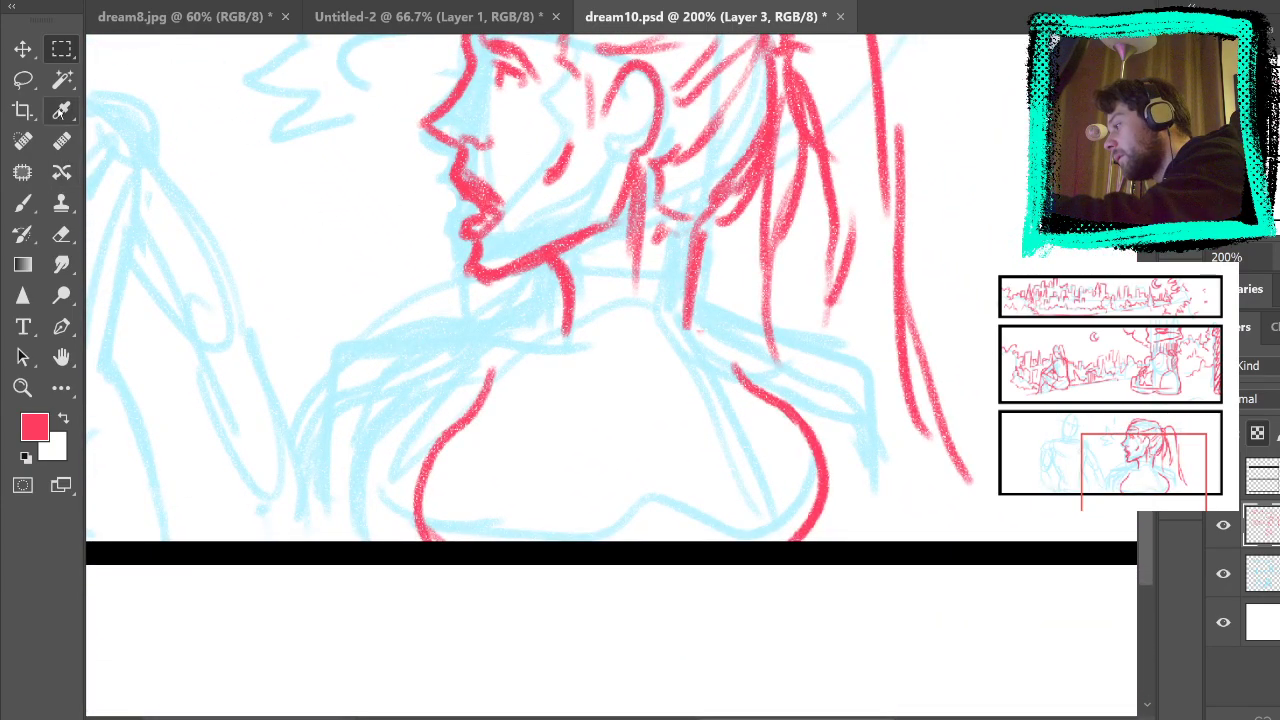
pyautogui.press('b')
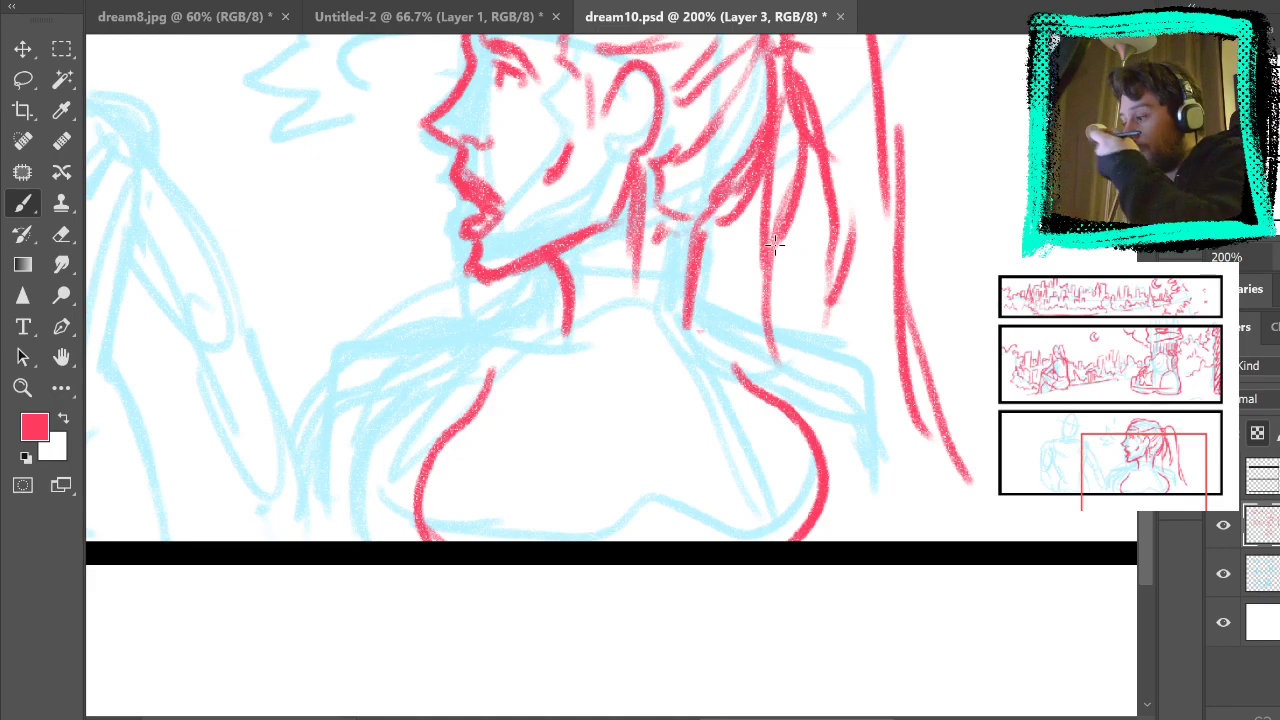
pyautogui.click(1260, 463)
pyautogui.click(1262, 519)
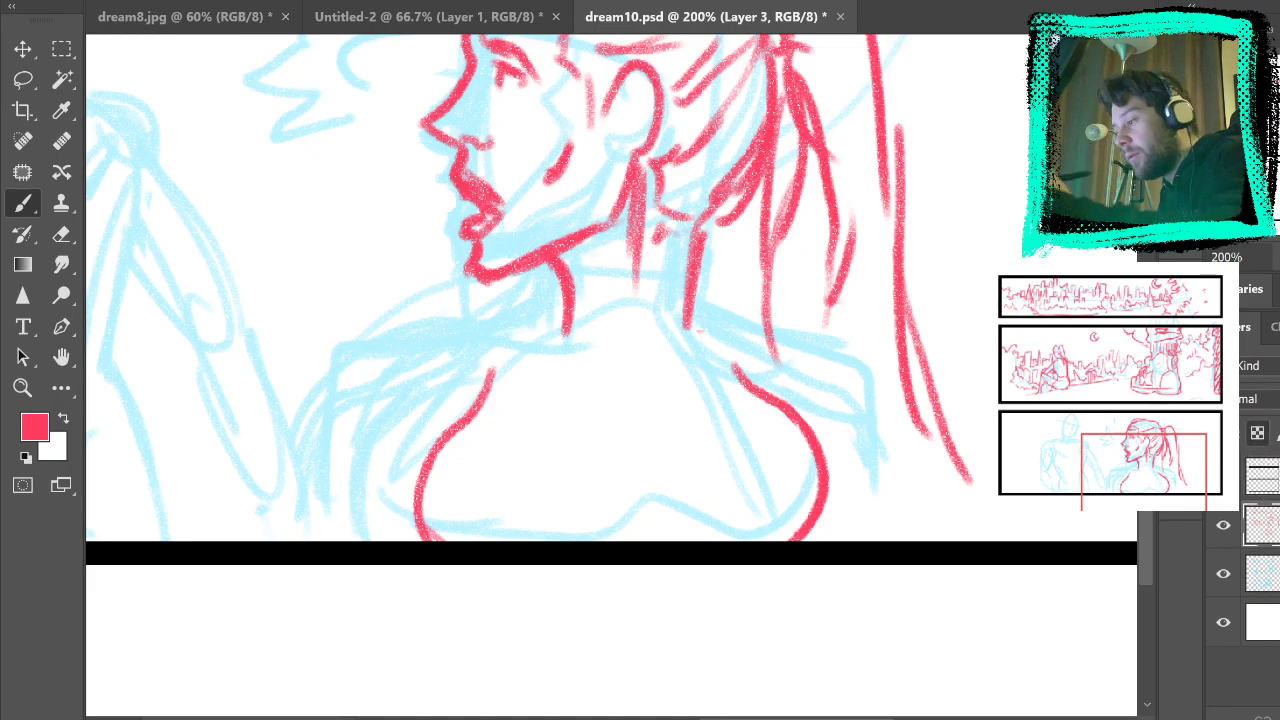
pyautogui.moveTo(698, 310)
pyautogui.mouseDown()
pyautogui.moveTo(746, 358)
pyautogui.moveTo(911, 378)
pyautogui.moveTo(894, 421)
pyautogui.moveTo(914, 500)
pyautogui.mouseUp()
pyautogui.moveTo(569, 307)
pyautogui.mouseDown()
pyautogui.moveTo(517, 340)
pyautogui.moveTo(380, 371)
pyautogui.moveTo(354, 400)
pyautogui.moveTo(350, 490)
pyautogui.mouseUp()
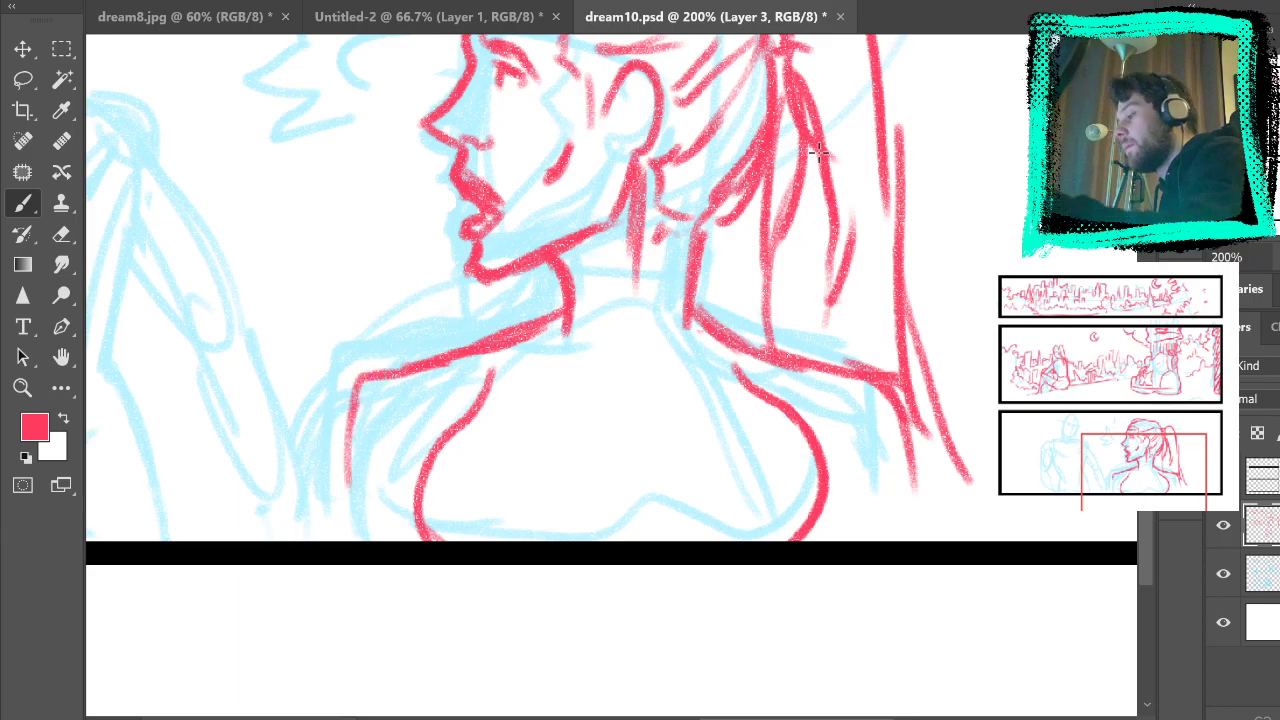
pyautogui.hotkey('ctrl', 'z')
pyautogui.hotkey('ctrl', 'z')
pyautogui.hotkey('ctrl', 'z')
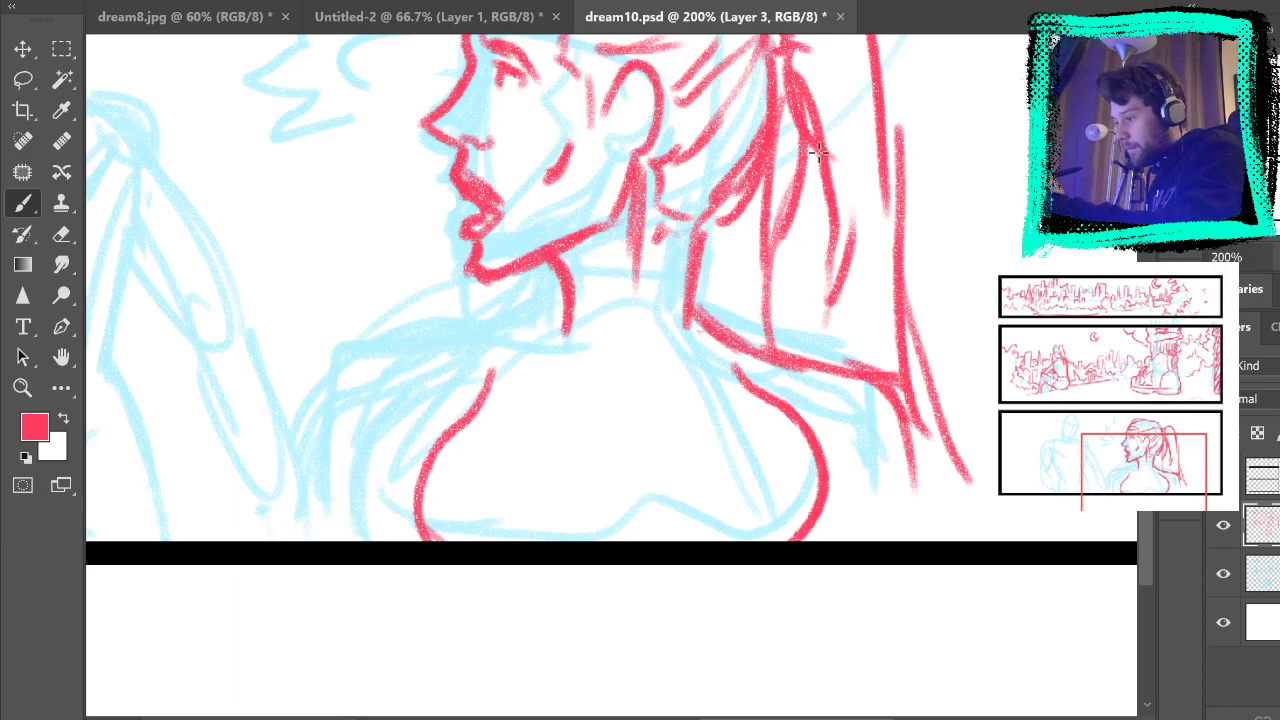
pyautogui.moveTo(561, 307)
pyautogui.mouseDown()
pyautogui.moveTo(512, 335)
pyautogui.moveTo(548, 314)
pyautogui.moveTo(400, 357)
pyautogui.moveTo(371, 401)
pyautogui.moveTo(350, 540)
pyautogui.mouseUp()
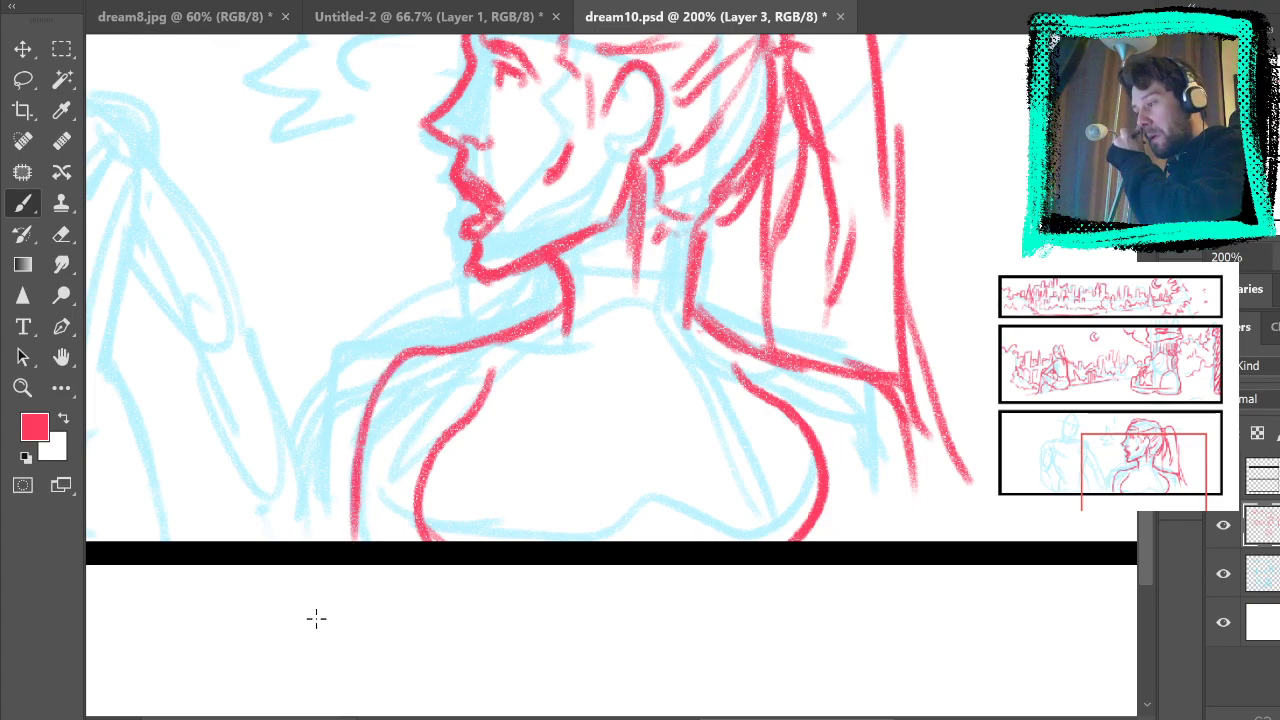
# Step: Hide the blue sketch layer and shift the lassoed red shoulder outlines slightly toward the facing direction with Free Transform
pyautogui.hotkey('ctrl', '0')
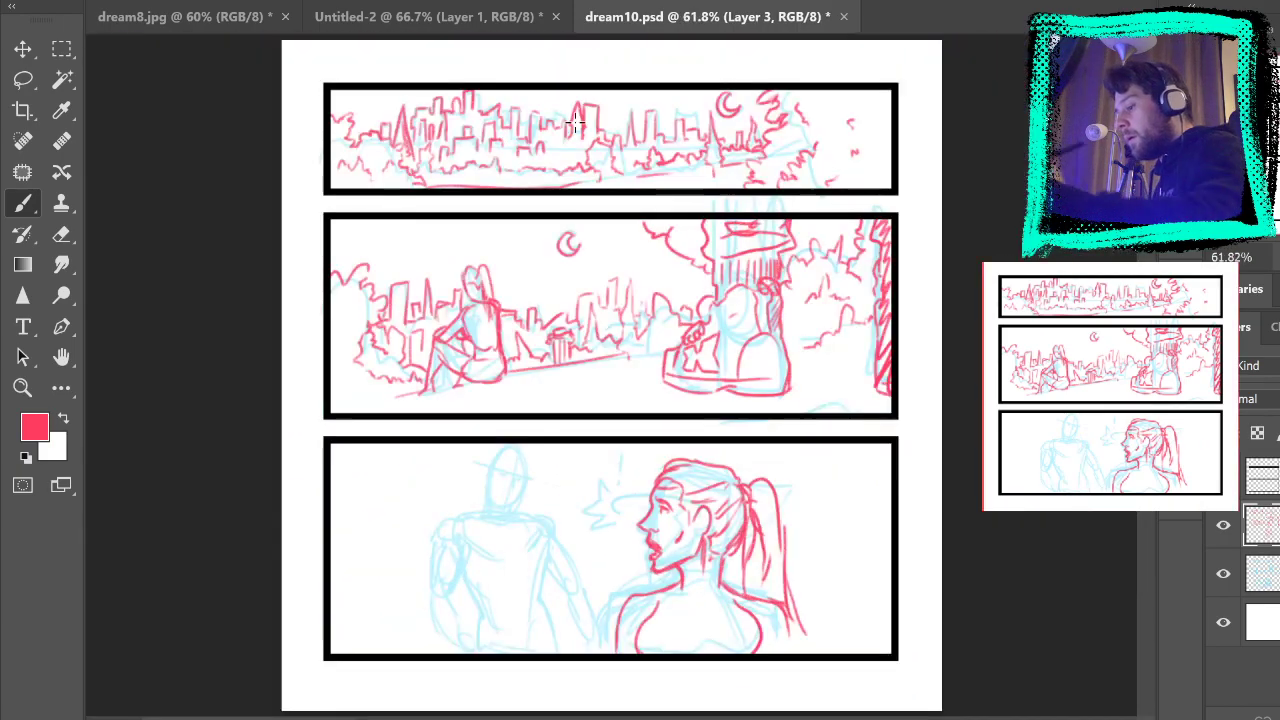
pyautogui.click(1220, 575)
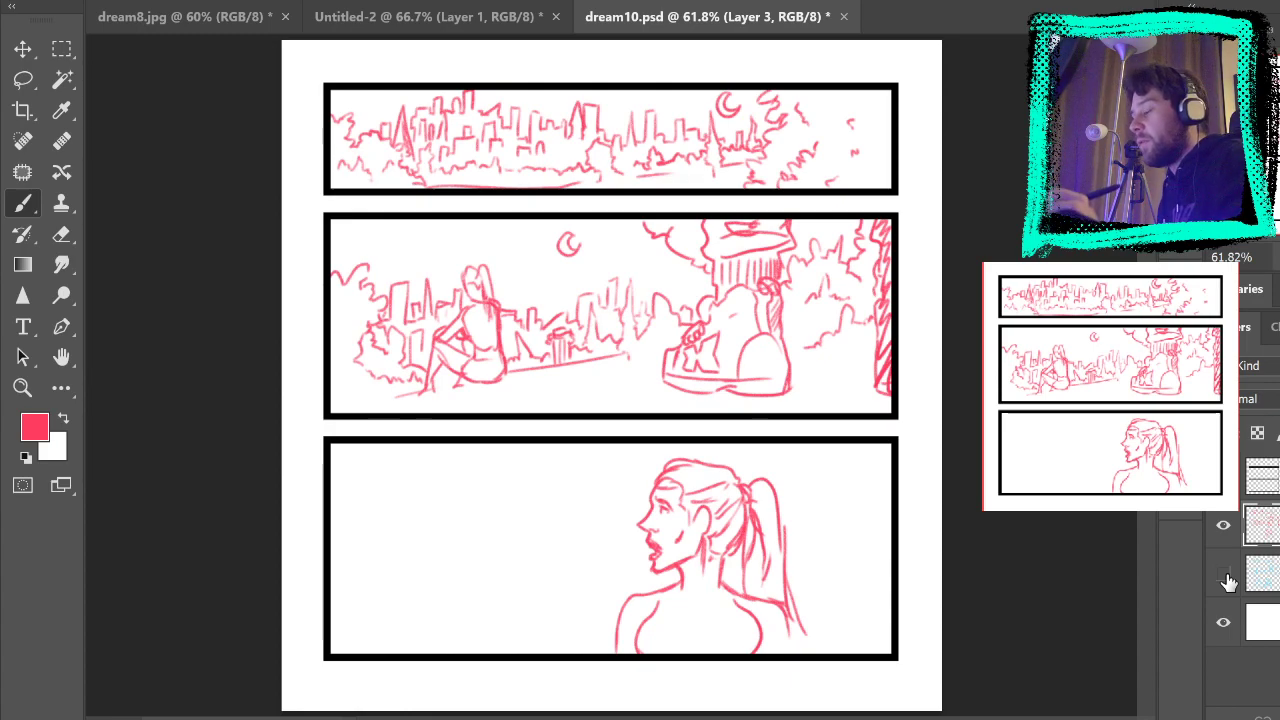
pyautogui.press('l')
pyautogui.moveTo(614, 573); pyautogui.dragTo(649, 588)
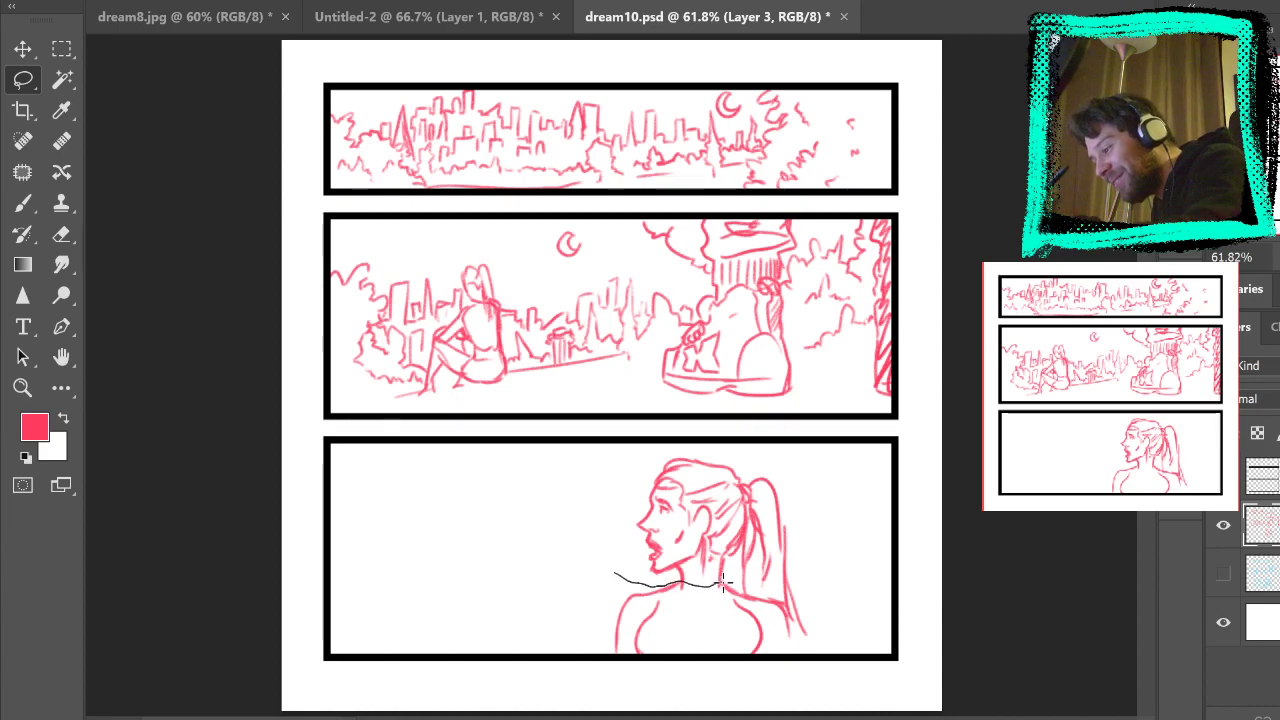
pyautogui.moveTo(772, 597)
pyautogui.mouseDown()
pyautogui.moveTo(790, 650)
pyautogui.moveTo(706, 596)
pyautogui.moveTo(615, 660)
pyautogui.mouseUp()
pyautogui.hotkey('ctrl', 't')
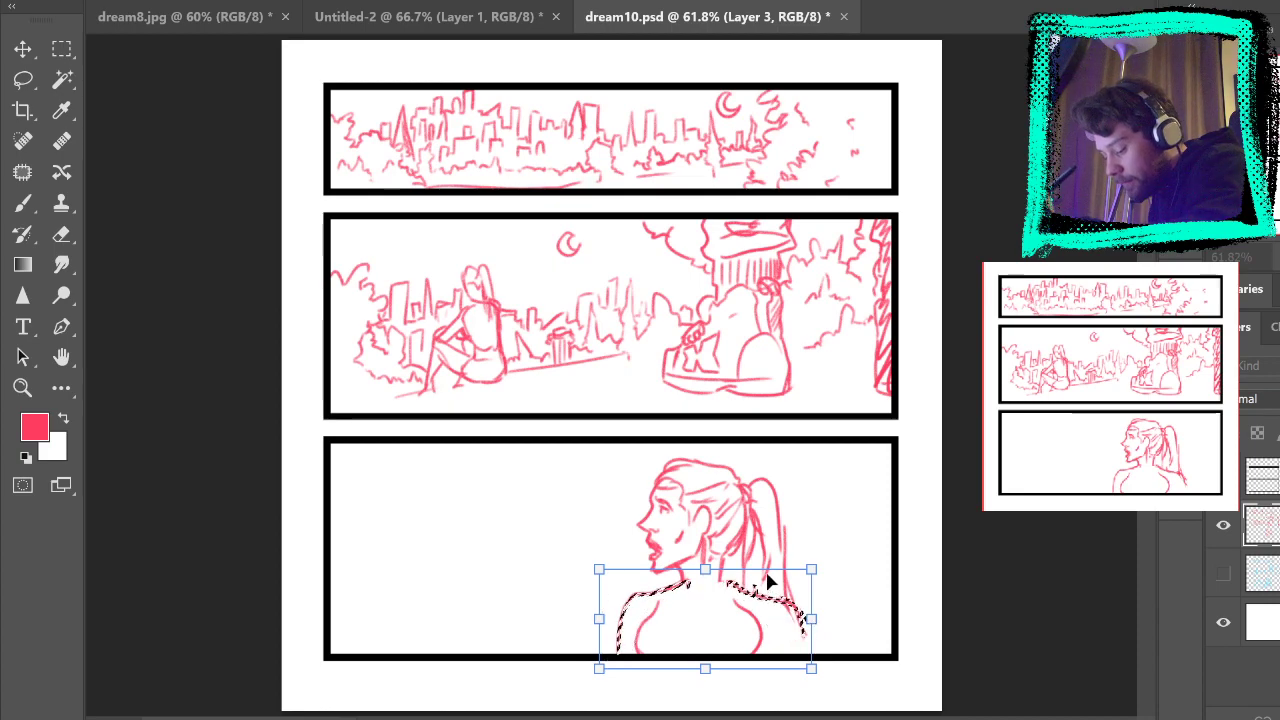
pyautogui.press('Left')
pyautogui.press('Left')
pyautogui.press('Left')
pyautogui.hotkey('shift', 'Left')
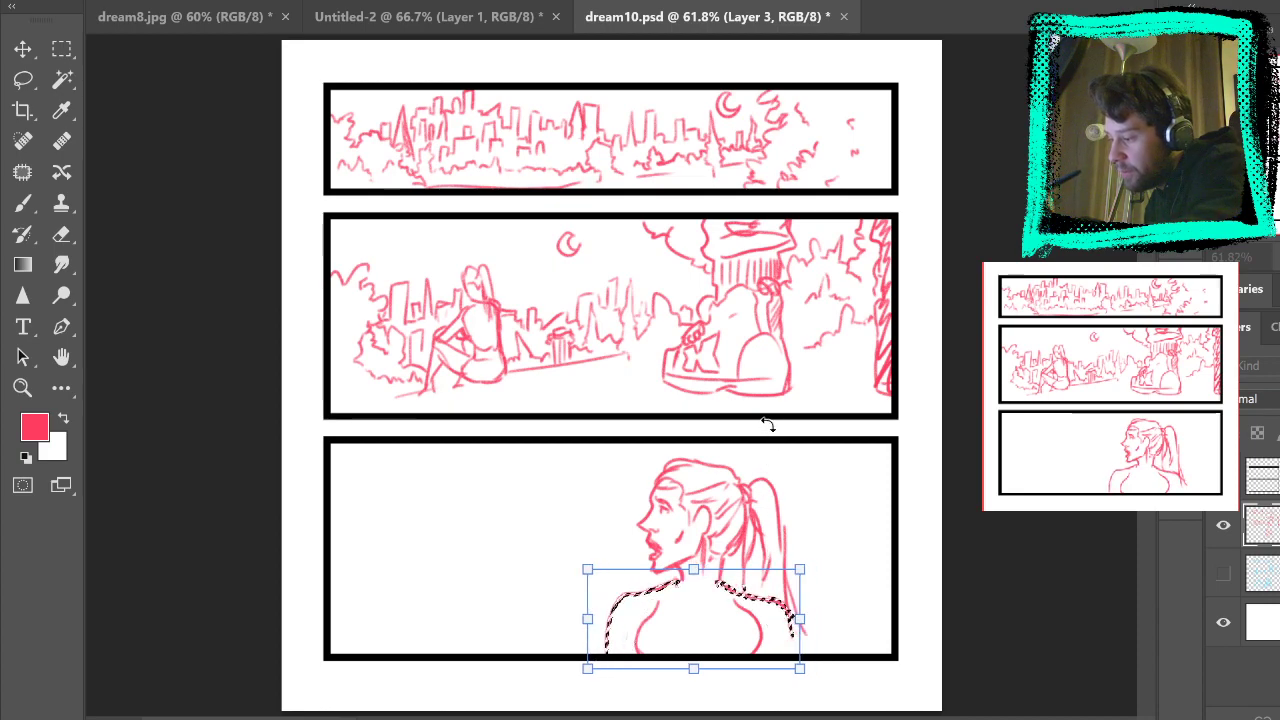
pyautogui.press('Return')
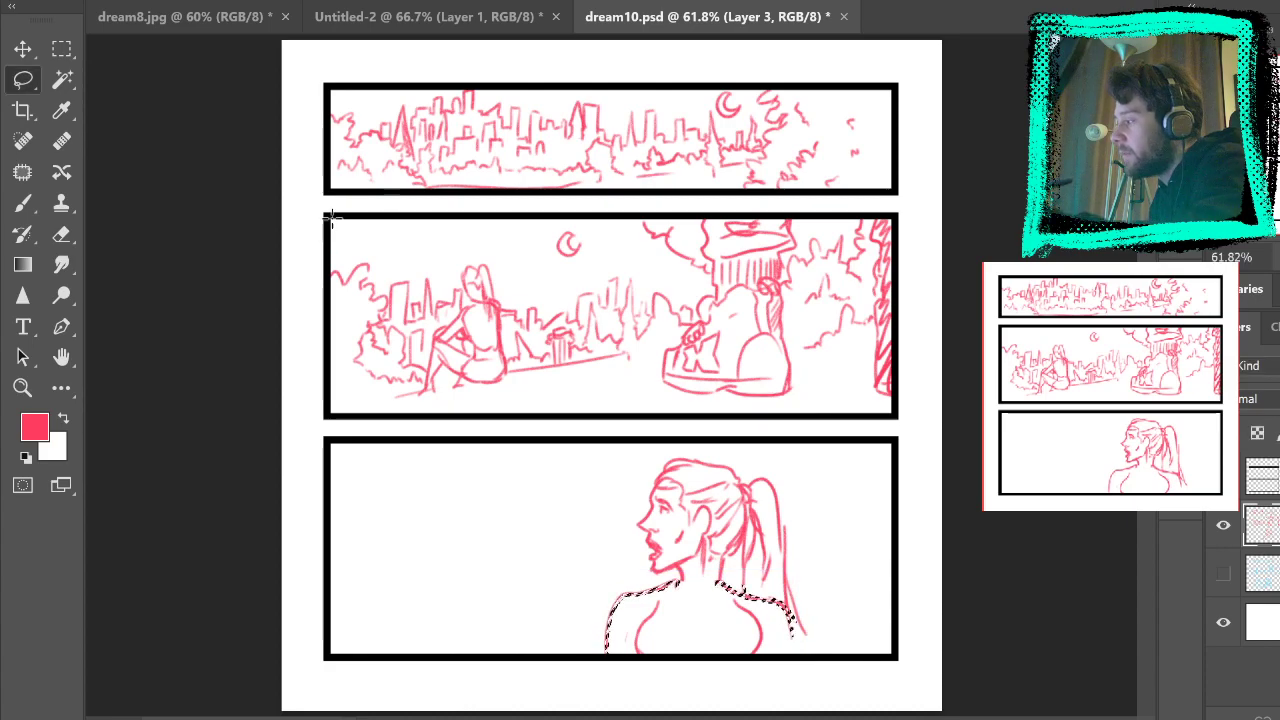
pyautogui.press('m')
pyautogui.hotkey('ctrl', 'd')
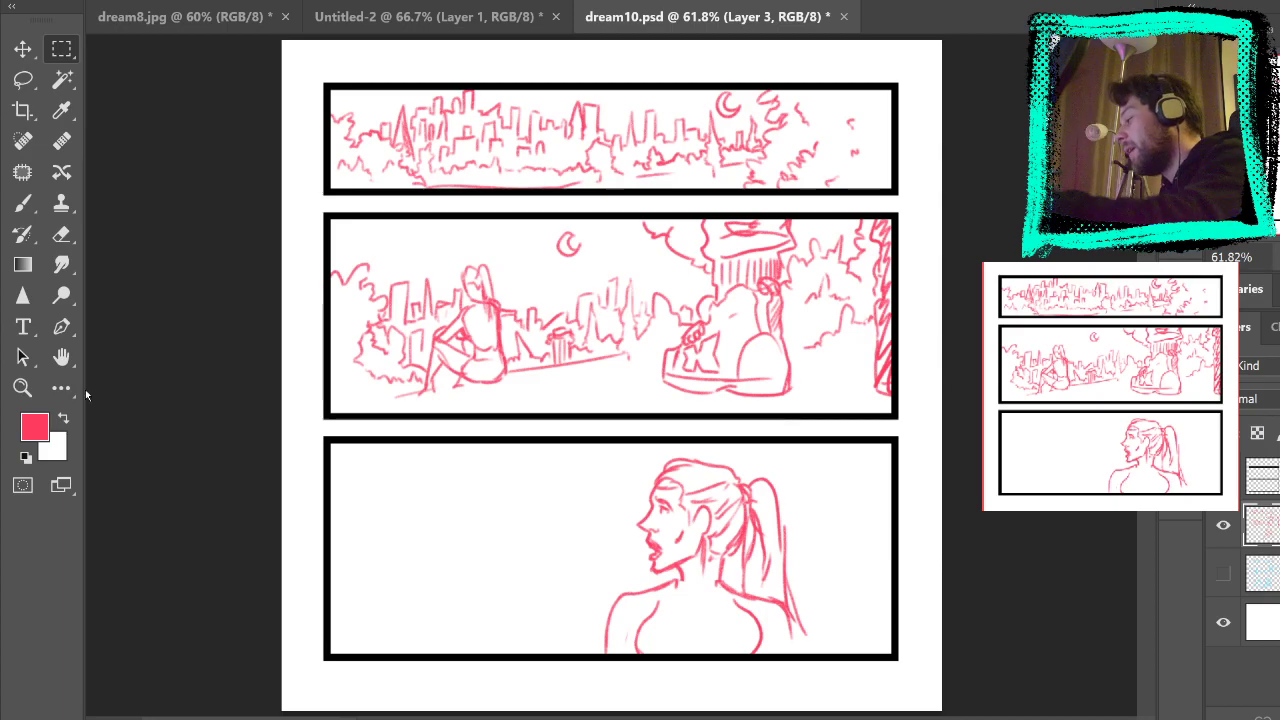
# Step: Draw a small cupped mark just below the base of the right-hand figure's neck
pyautogui.click(23, 387)
pyautogui.click(766, 594)
pyautogui.click(766, 594)
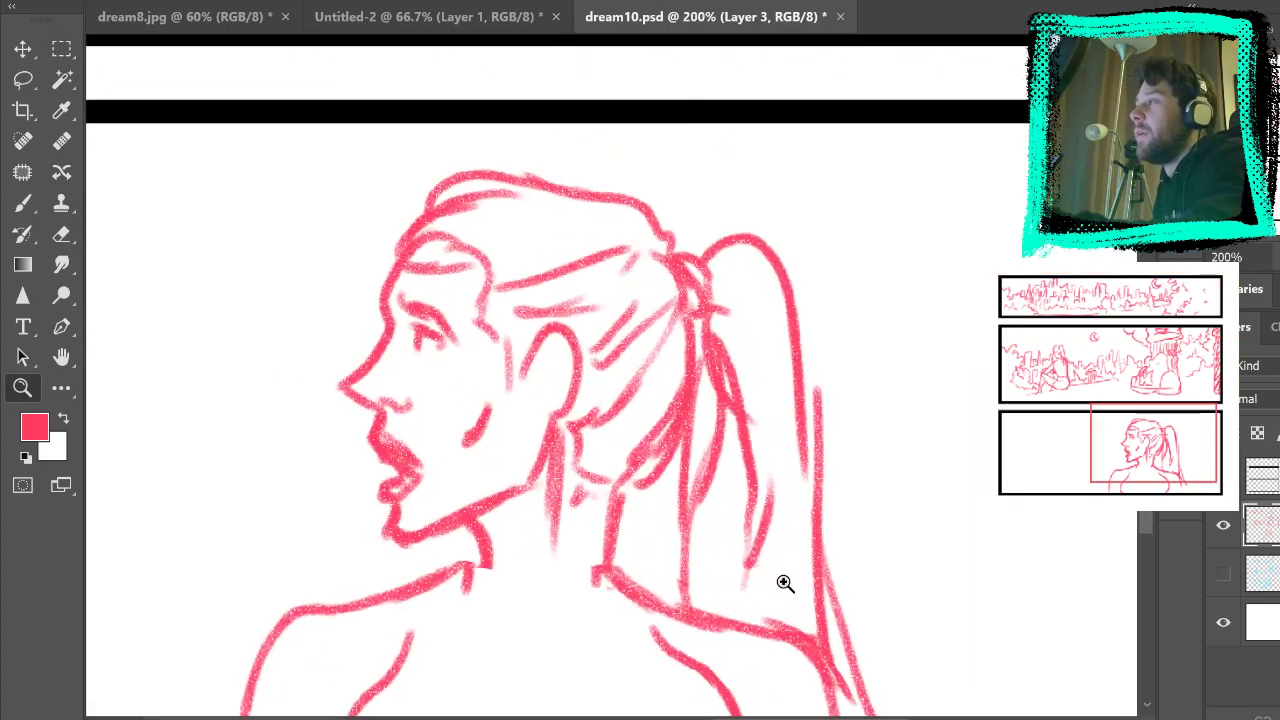
pyautogui.moveTo(783, 583); pyautogui.dragTo(871, 394)
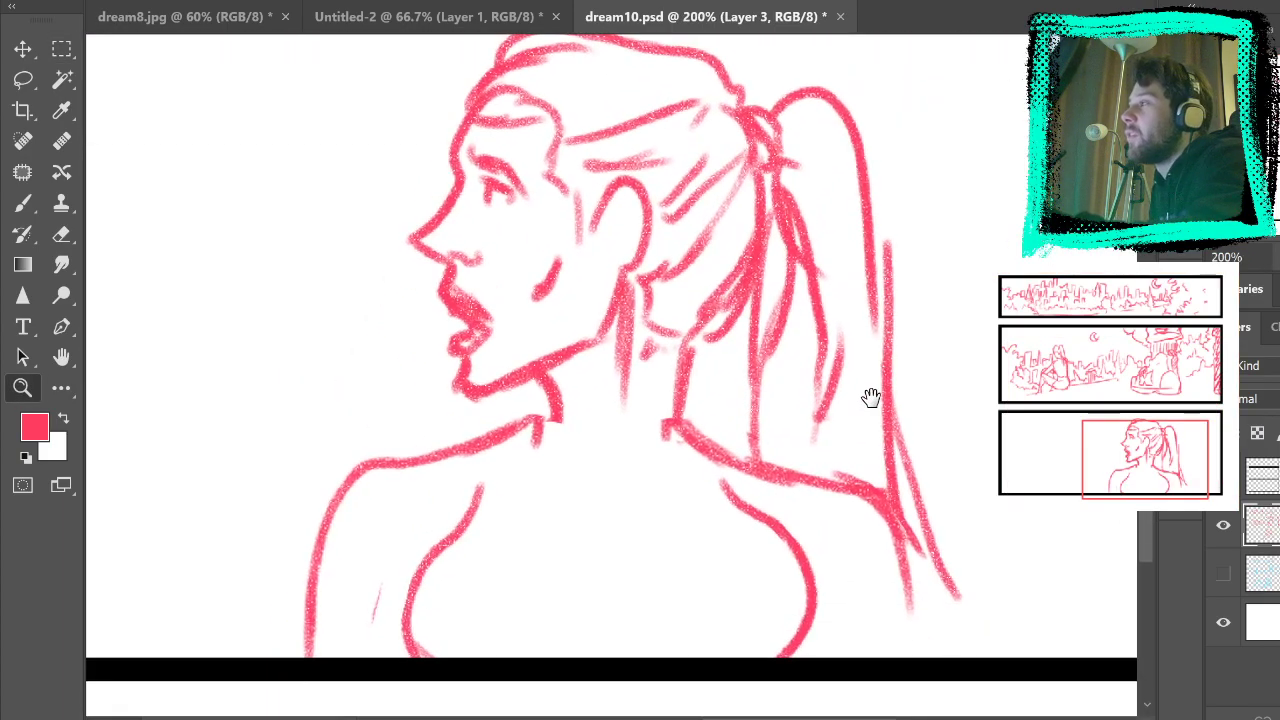
pyautogui.click(23, 202)
pyautogui.moveTo(579, 475); pyautogui.dragTo(631, 476)
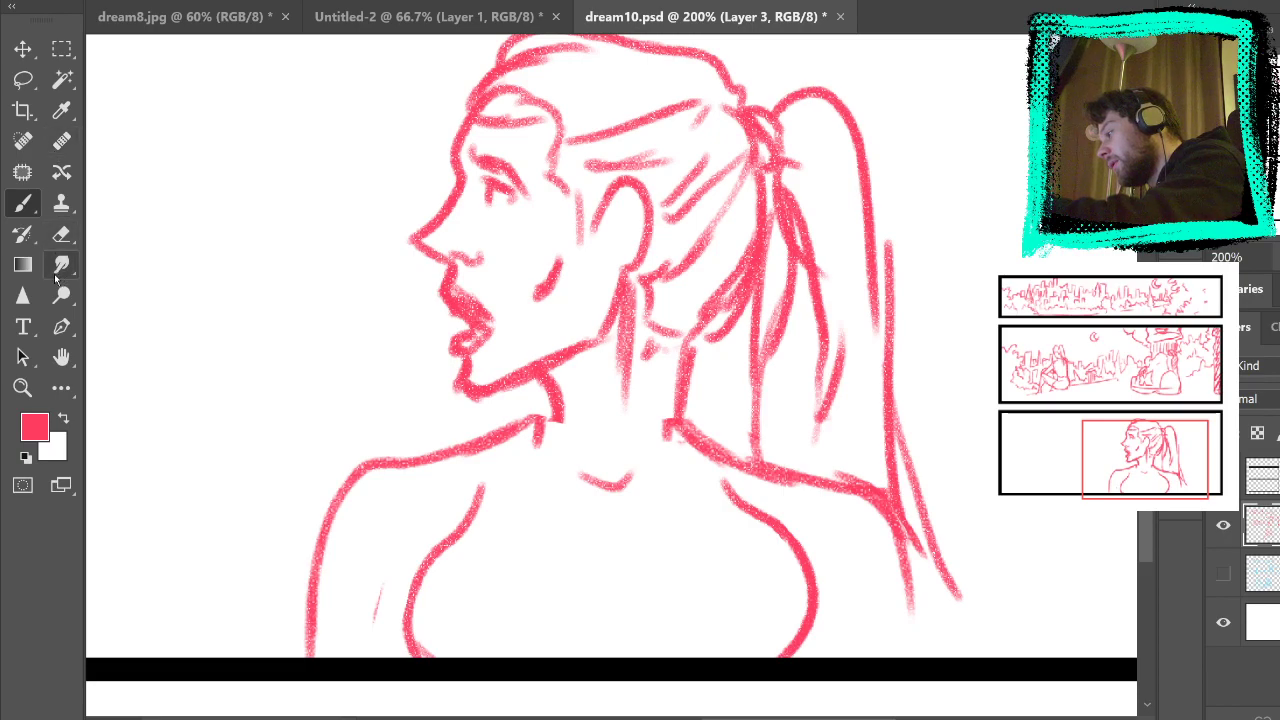
# Step: Erase the two bulging curves along the sides of the right-hand figure's back
pyautogui.press('g')
pyautogui.click(62, 236)
pyautogui.moveTo(471, 491)
pyautogui.mouseDown()
pyautogui.moveTo(407, 666)
pyautogui.moveTo(375, 647)
pyautogui.mouseUp()
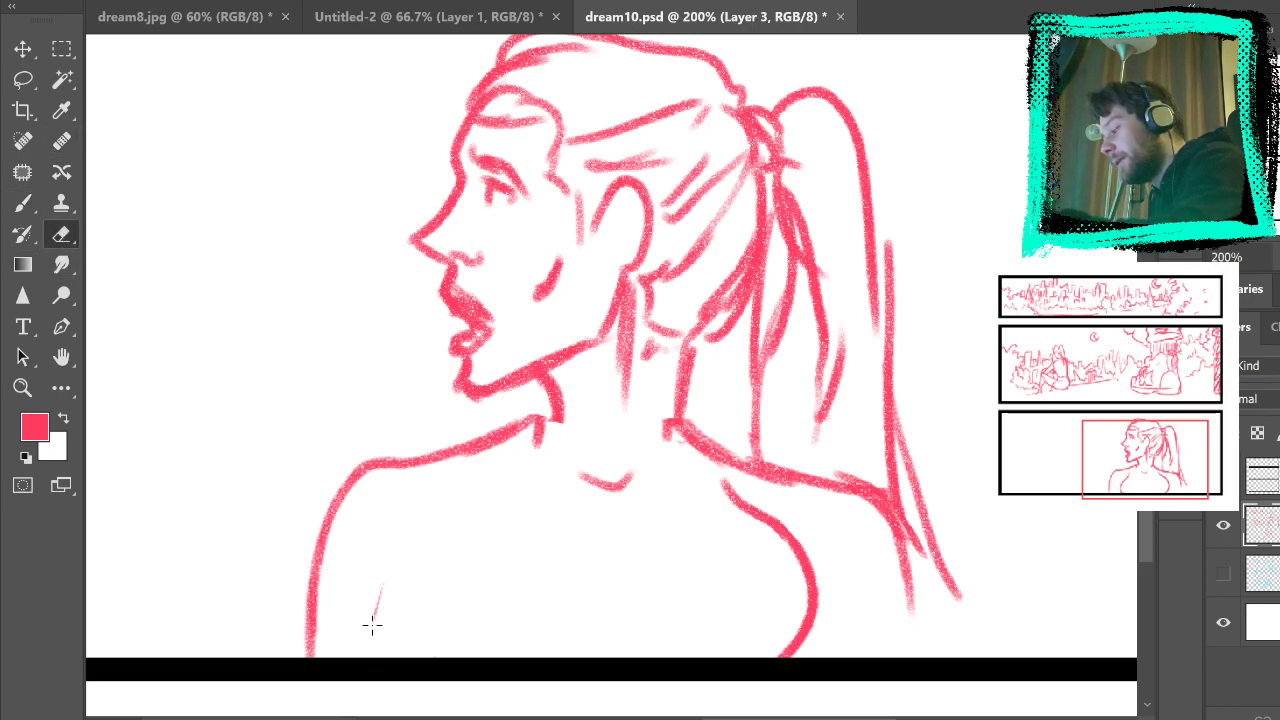
pyautogui.moveTo(722, 482); pyautogui.dragTo(806, 590)
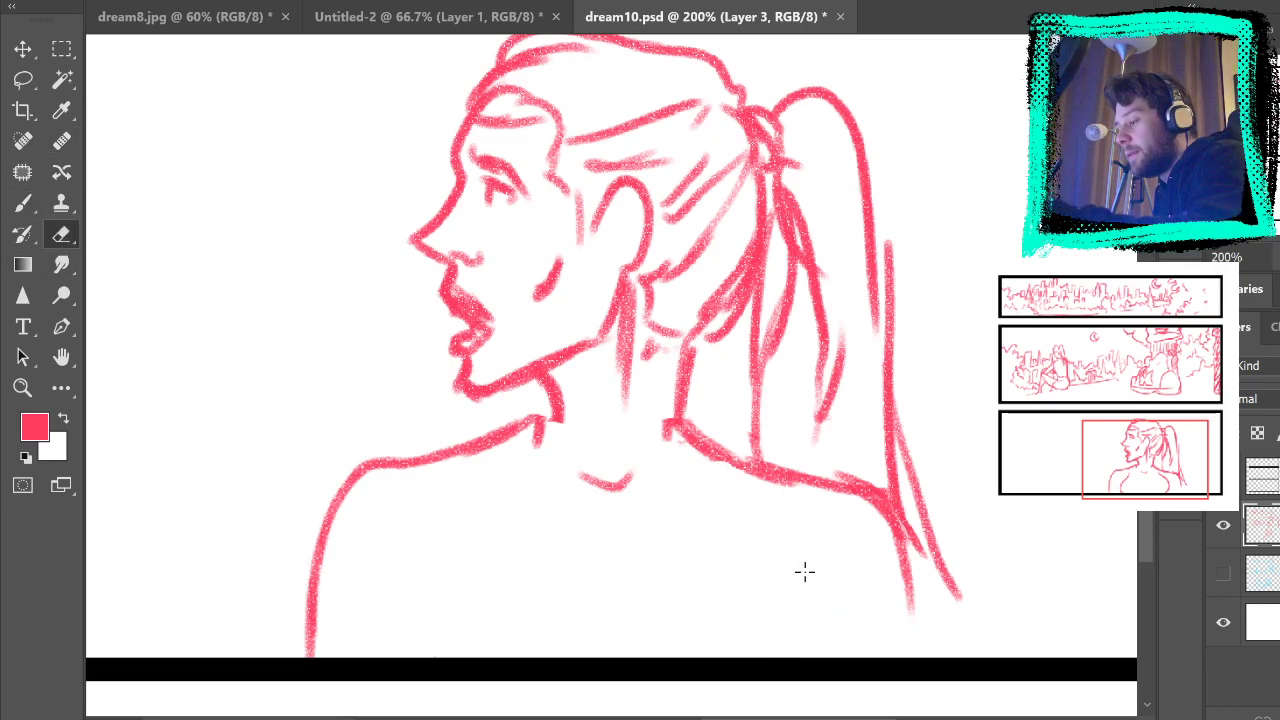
# Step: Sketch armhole lines on both sides of the right-hand figure's back, running from the shoulders toward the panel's lower border
pyautogui.press('b')
pyautogui.moveTo(548, 400)
pyautogui.mouseDown()
pyautogui.moveTo(533, 434)
pyautogui.moveTo(351, 494)
pyautogui.moveTo(445, 695)
pyautogui.mouseUp()
pyautogui.moveTo(420, 477); pyautogui.dragTo(436, 676)
pyautogui.moveTo(672, 700); pyautogui.dragTo(837, 535)
pyautogui.moveTo(849, 611); pyautogui.dragTo(825, 648)
pyautogui.moveTo(601, 402); pyautogui.dragTo(436, 714)
pyautogui.moveTo(534, 544); pyautogui.dragTo(526, 574)
pyautogui.hotkey('ctrl', 'z')
pyautogui.hotkey('ctrl', 'z')
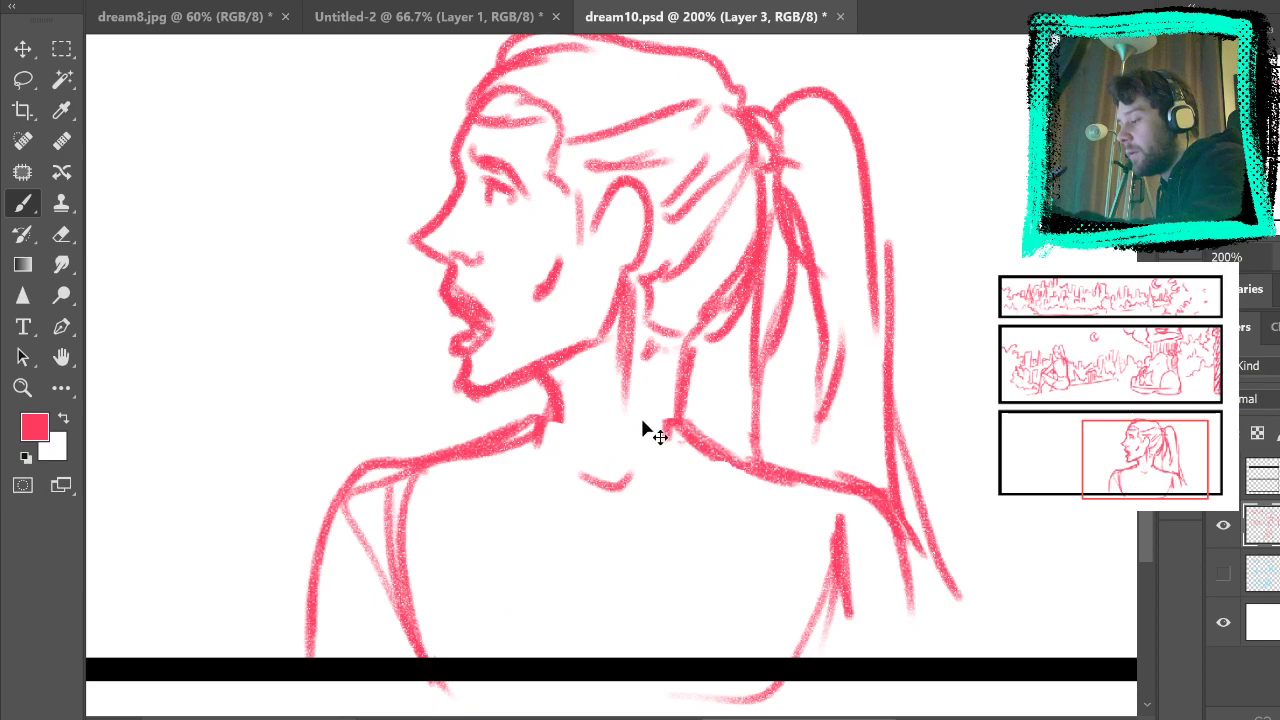
# Step: Draw two lines diverging from the neck base down the back, and build up thick armpit creases on both sides
pyautogui.moveTo(612, 378)
pyautogui.mouseDown()
pyautogui.moveTo(612, 500)
pyautogui.moveTo(455, 712)
pyautogui.mouseUp()
pyautogui.moveTo(612, 480); pyautogui.dragTo(745, 712)
pyautogui.moveTo(432, 536); pyautogui.dragTo(420, 606)
pyautogui.moveTo(430, 558); pyautogui.dragTo(404, 646)
pyautogui.moveTo(424, 580); pyautogui.dragTo(392, 670)
pyautogui.moveTo(432, 538); pyautogui.dragTo(392, 670)
pyautogui.moveTo(434, 526); pyautogui.dragTo(411, 652)
pyautogui.moveTo(797, 541); pyautogui.dragTo(832, 634)
pyautogui.moveTo(799, 544)
pyautogui.mouseDown()
pyautogui.moveTo(835, 672)
pyautogui.moveTo(822, 670)
pyautogui.mouseUp()
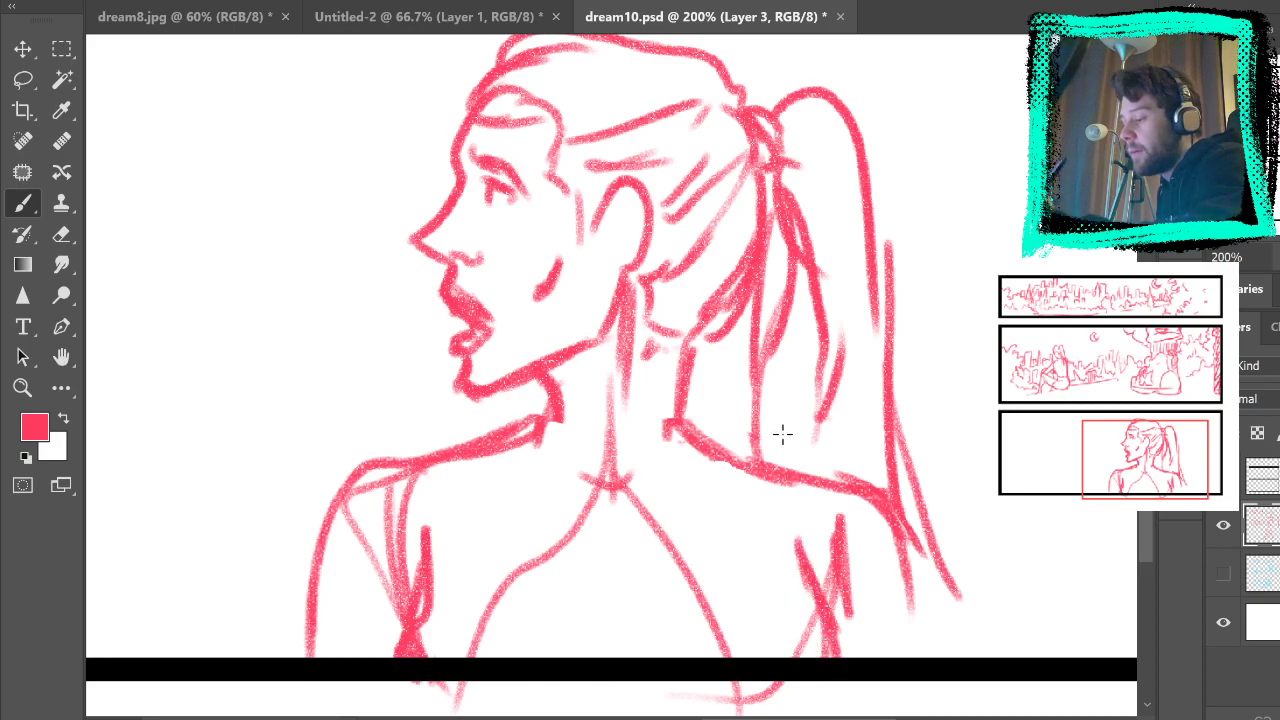
pyautogui.moveTo(801, 534); pyautogui.dragTo(813, 688)
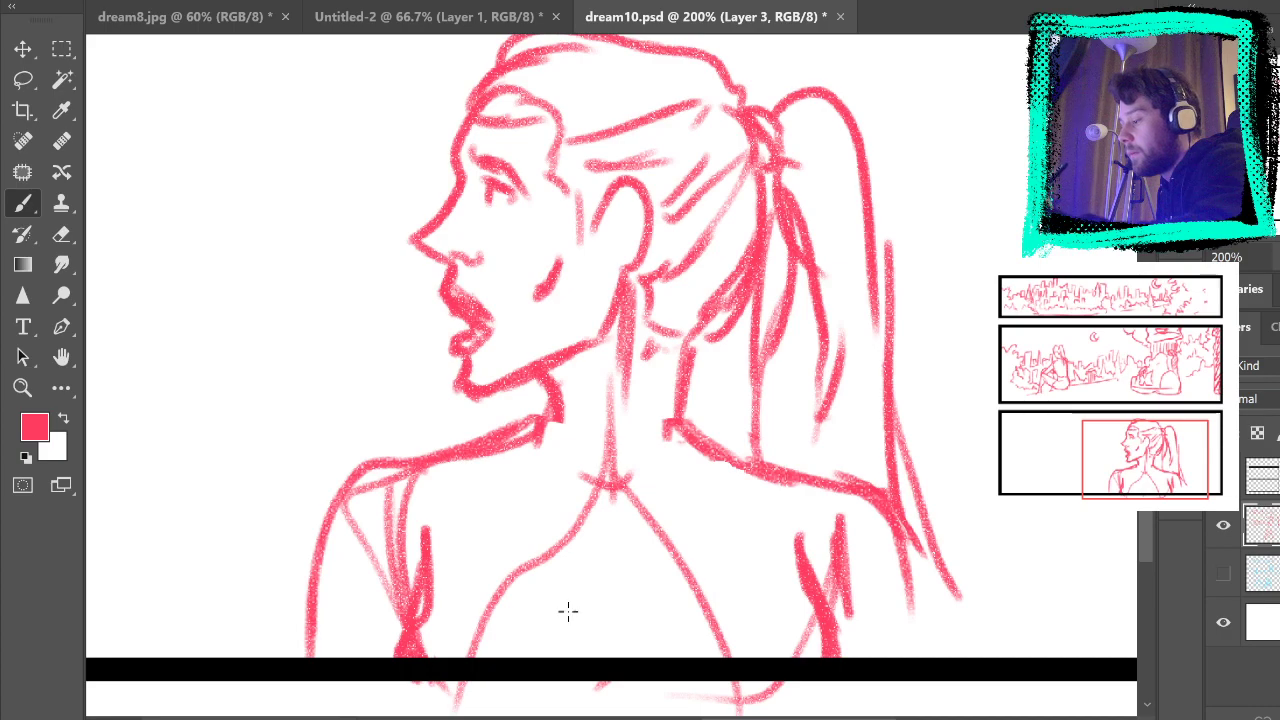
# Step: Erase the diverging lines and the neck-base mark from the middle of the back, and redraw the face-side armpit crease
pyautogui.click(61, 234)
pyautogui.moveTo(565, 553)
pyautogui.mouseDown()
pyautogui.moveTo(434, 591)
pyautogui.moveTo(394, 529)
pyautogui.moveTo(400, 604)
pyautogui.mouseUp()
pyautogui.moveTo(600, 534)
pyautogui.mouseDown()
pyautogui.moveTo(684, 592)
pyautogui.moveTo(601, 432)
pyautogui.mouseUp()
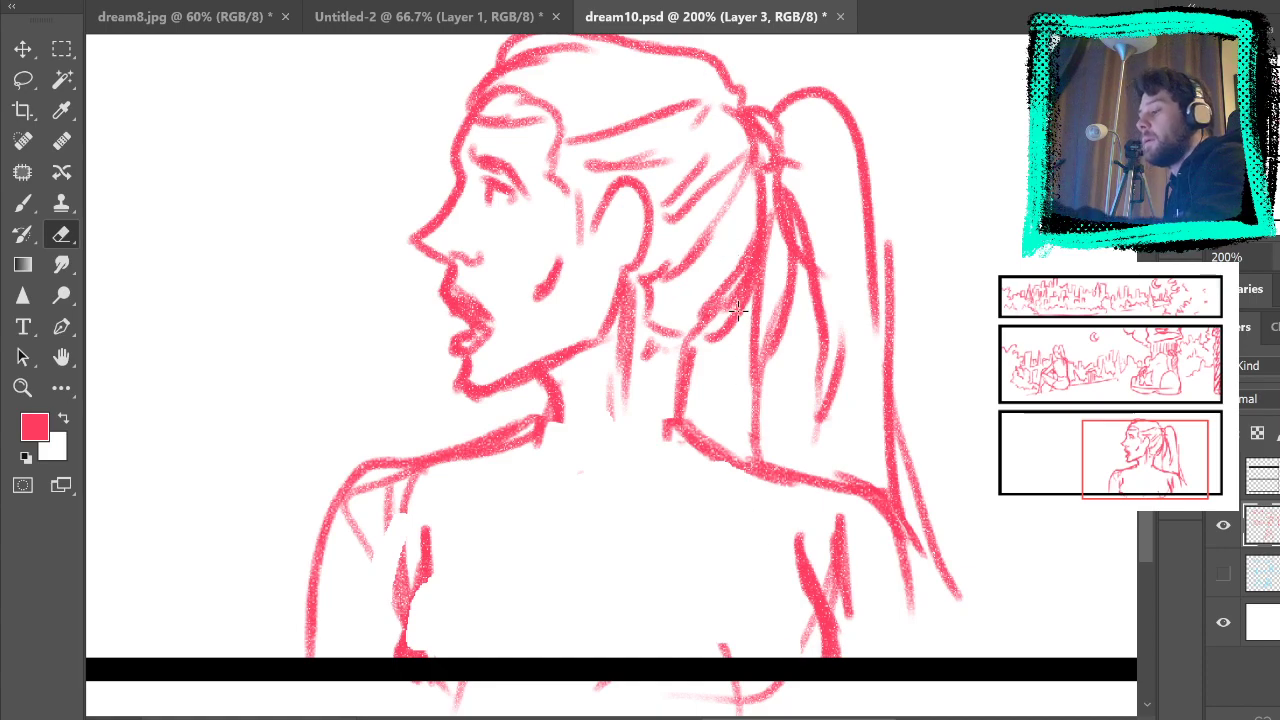
pyautogui.press('b')
pyautogui.moveTo(420, 543)
pyautogui.mouseDown()
pyautogui.moveTo(424, 590)
pyautogui.moveTo(402, 662)
pyautogui.moveTo(420, 595)
pyautogui.moveTo(402, 503)
pyautogui.mouseUp()
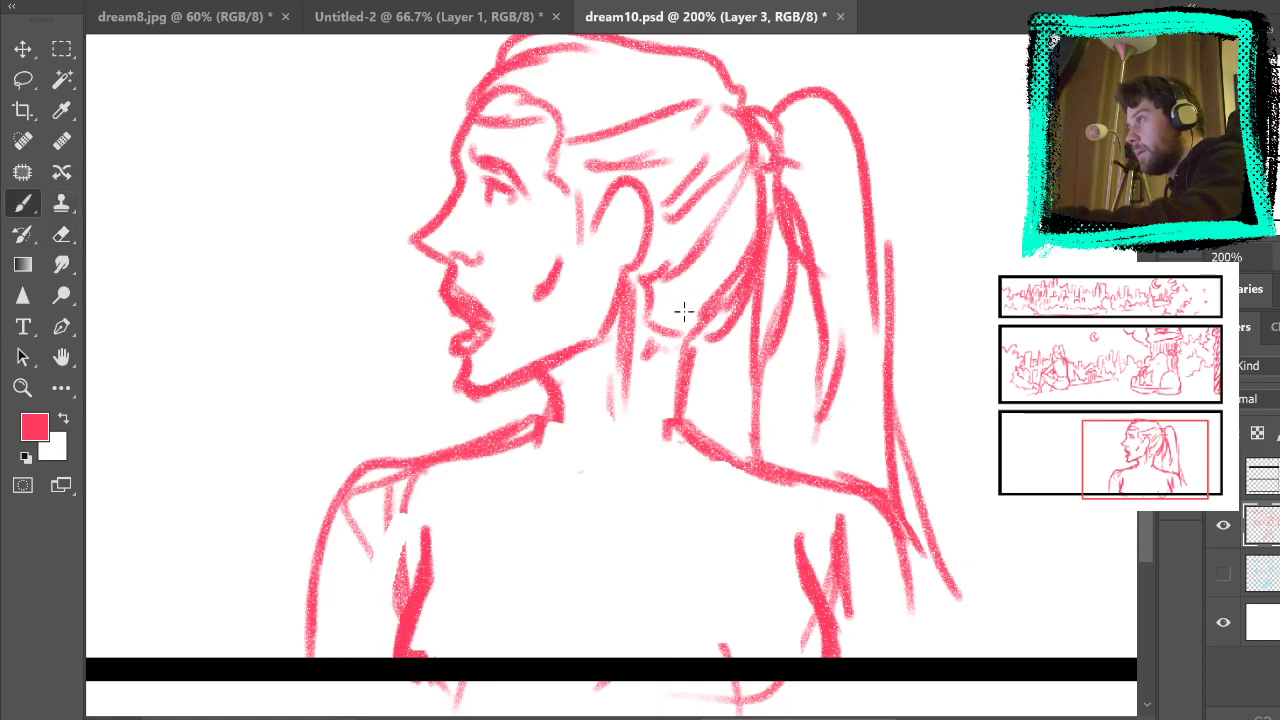
# Step: Draw near-horizontal lines from both shoulders toward the middle of the upper back, redoing each stroke once
pyautogui.moveTo(684, 312); pyautogui.dragTo(684, 310)
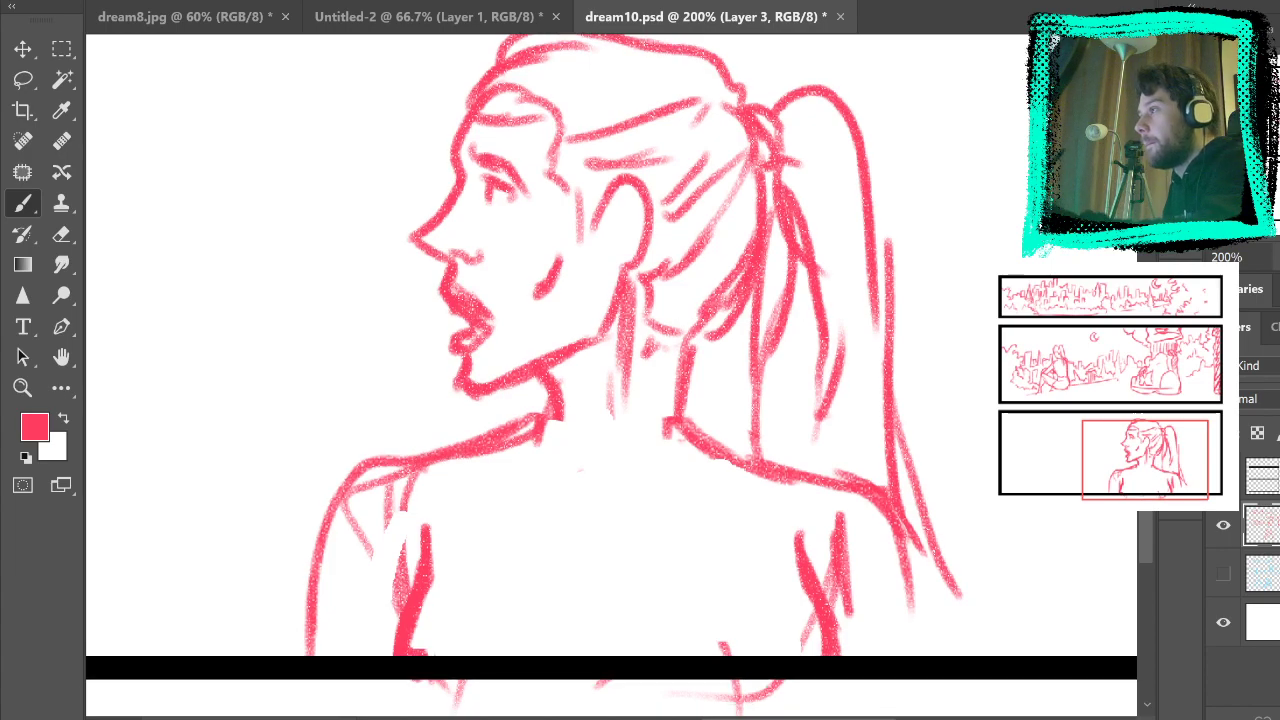
pyautogui.moveTo(740, 405)
pyautogui.mouseDown()
pyautogui.moveTo(737, 391)
pyautogui.moveTo(783, 429)
pyautogui.moveTo(769, 380)
pyautogui.moveTo(796, 437)
pyautogui.moveTo(791, 423)
pyautogui.mouseUp()
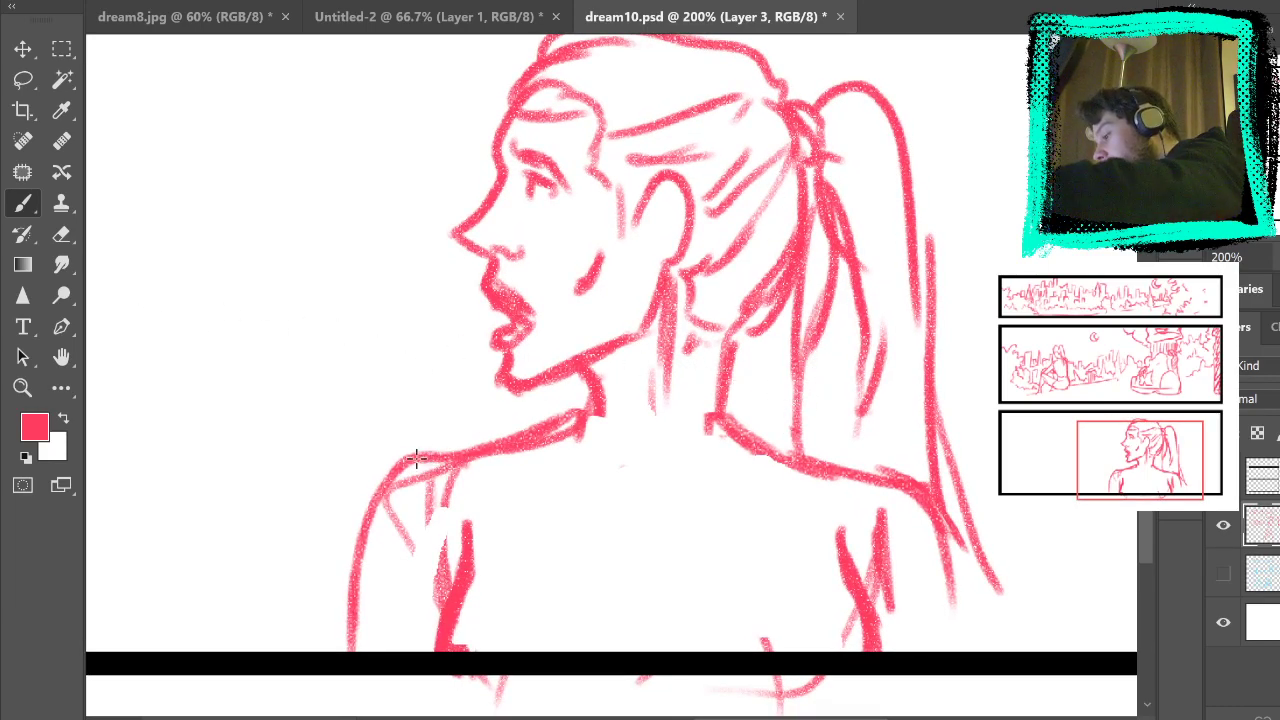
pyautogui.moveTo(412, 458); pyautogui.dragTo(598, 489)
pyautogui.hotkey('ctrl', 'z')
pyautogui.moveTo(420, 458); pyautogui.dragTo(636, 474)
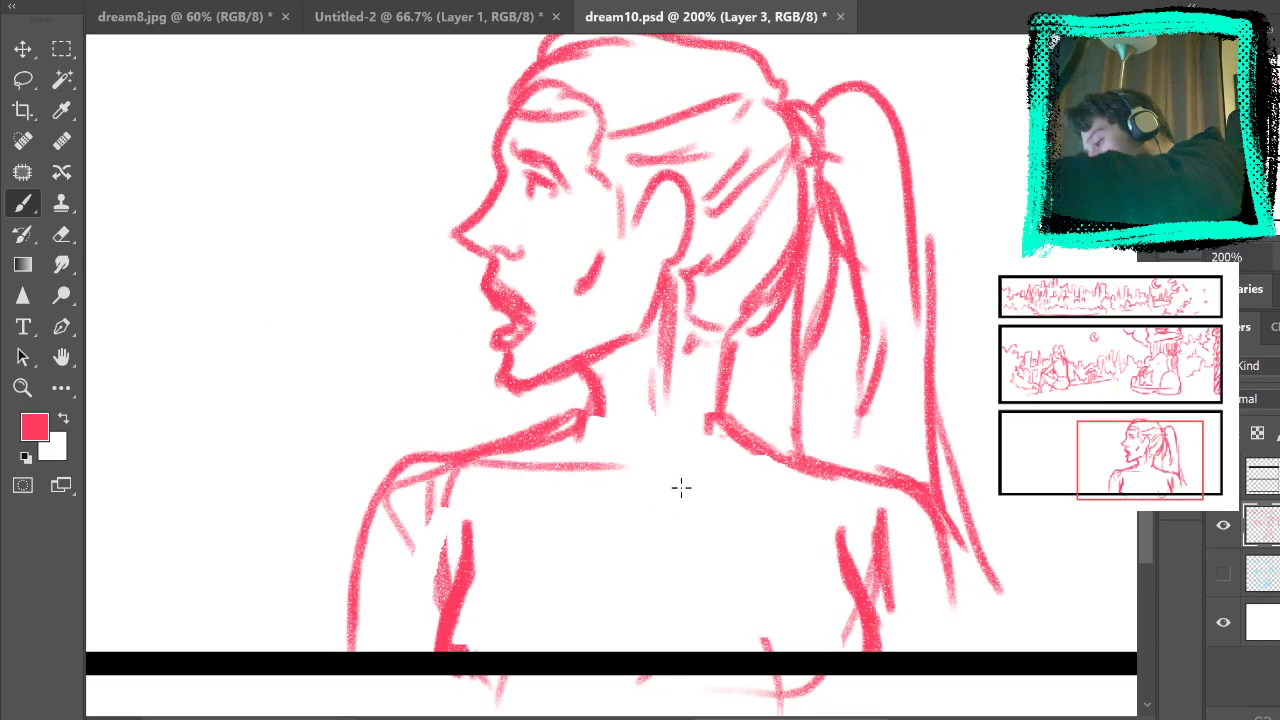
pyautogui.moveTo(875, 482); pyautogui.dragTo(686, 458)
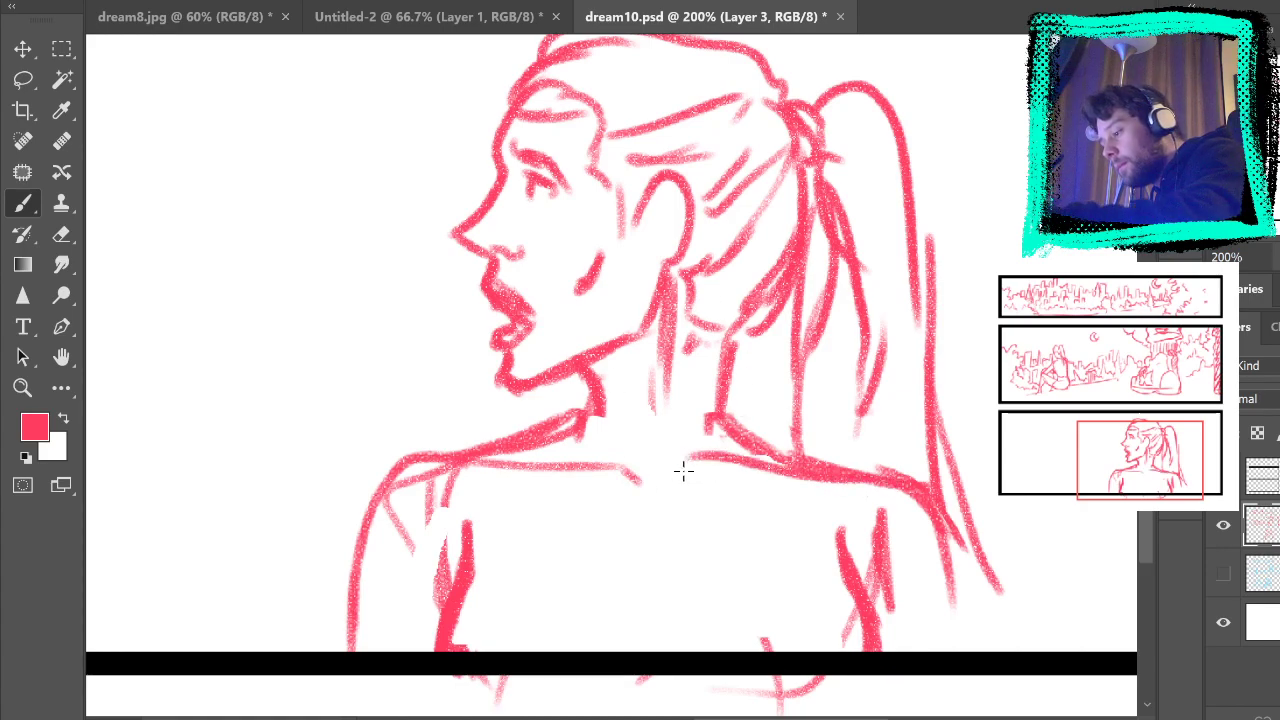
pyautogui.hotkey('ctrl', 'z')
pyautogui.moveTo(858, 468); pyautogui.dragTo(704, 476)
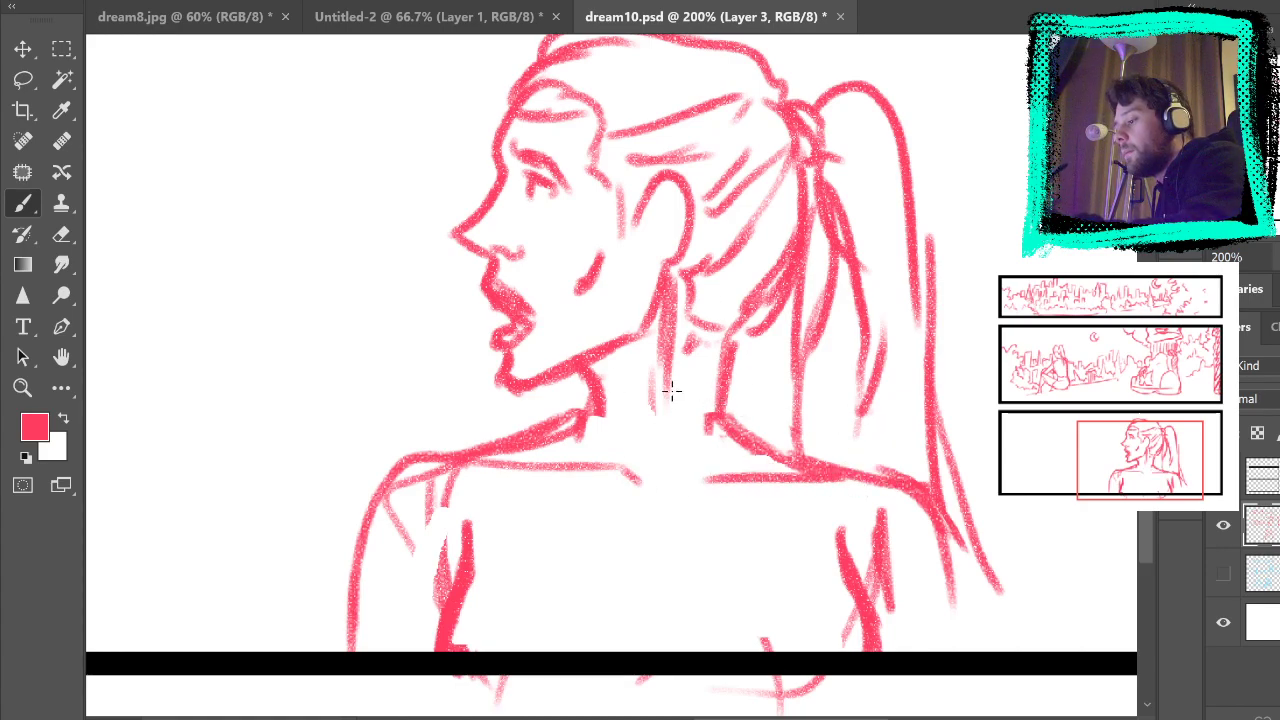
# Step: Add a vertical line down the right-hand figure's neck, a short spine mark below it, and accent strokes on the upper back
pyautogui.moveTo(679, 322); pyautogui.dragTo(680, 472)
pyautogui.moveTo(667, 558); pyautogui.dragTo(665, 605)
pyautogui.moveTo(609, 403)
pyautogui.mouseDown()
pyautogui.moveTo(787, 536)
pyautogui.moveTo(706, 457)
pyautogui.moveTo(646, 432)
pyautogui.moveTo(650, 460)
pyautogui.mouseUp()
pyautogui.moveTo(785, 434); pyautogui.dragTo(790, 480)
pyautogui.moveTo(776, 378); pyautogui.dragTo(805, 530)
# Step: Show the blue rough sketch layer and trace the jawline of the bottom panel's left-hand figure, redoing the first stroke
pyautogui.moveTo(665, 402)
pyautogui.mouseDown()
pyautogui.moveTo(871, 540)
pyautogui.moveTo(880, 340)
pyautogui.mouseUp()
pyautogui.moveTo(670, 325)
pyautogui.mouseDown()
pyautogui.moveTo(915, 343)
pyautogui.moveTo(697, 608)
pyautogui.moveTo(577, 423)
pyautogui.mouseUp()
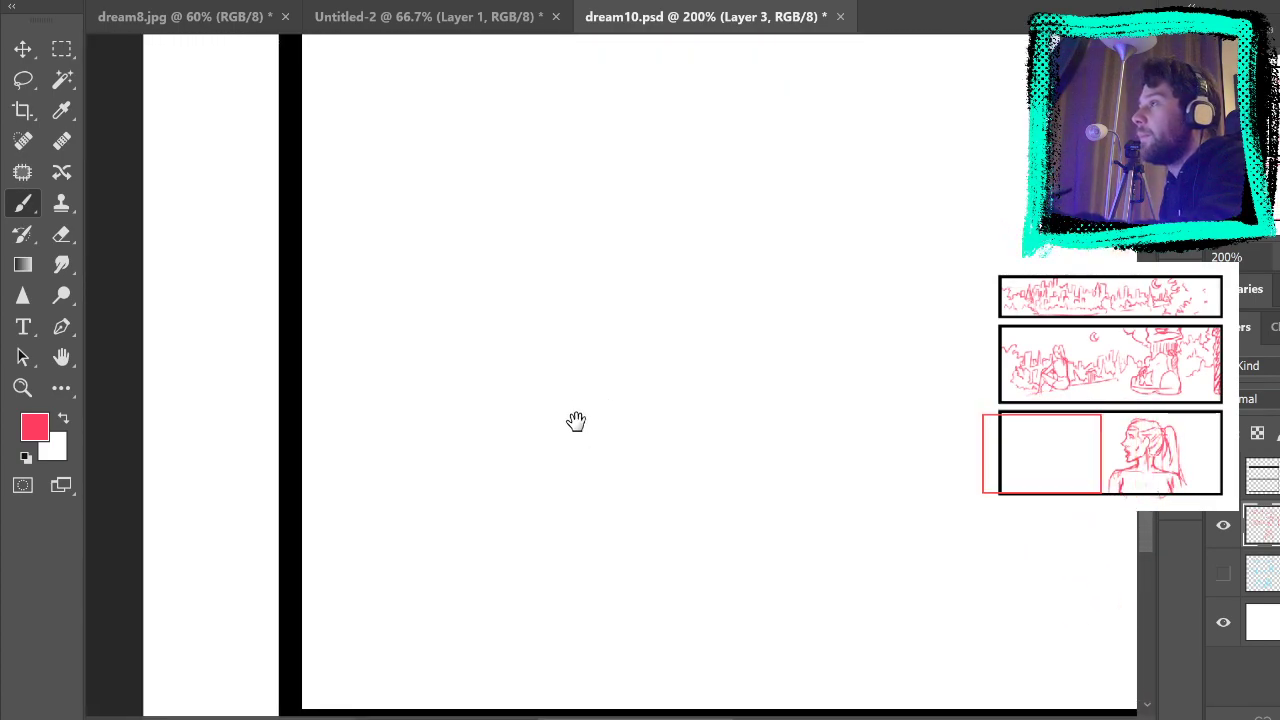
pyautogui.click(1223, 573)
pyautogui.moveTo(920, 414)
pyautogui.mouseDown()
pyautogui.moveTo(806, 429)
pyautogui.moveTo(785, 360)
pyautogui.mouseUp()
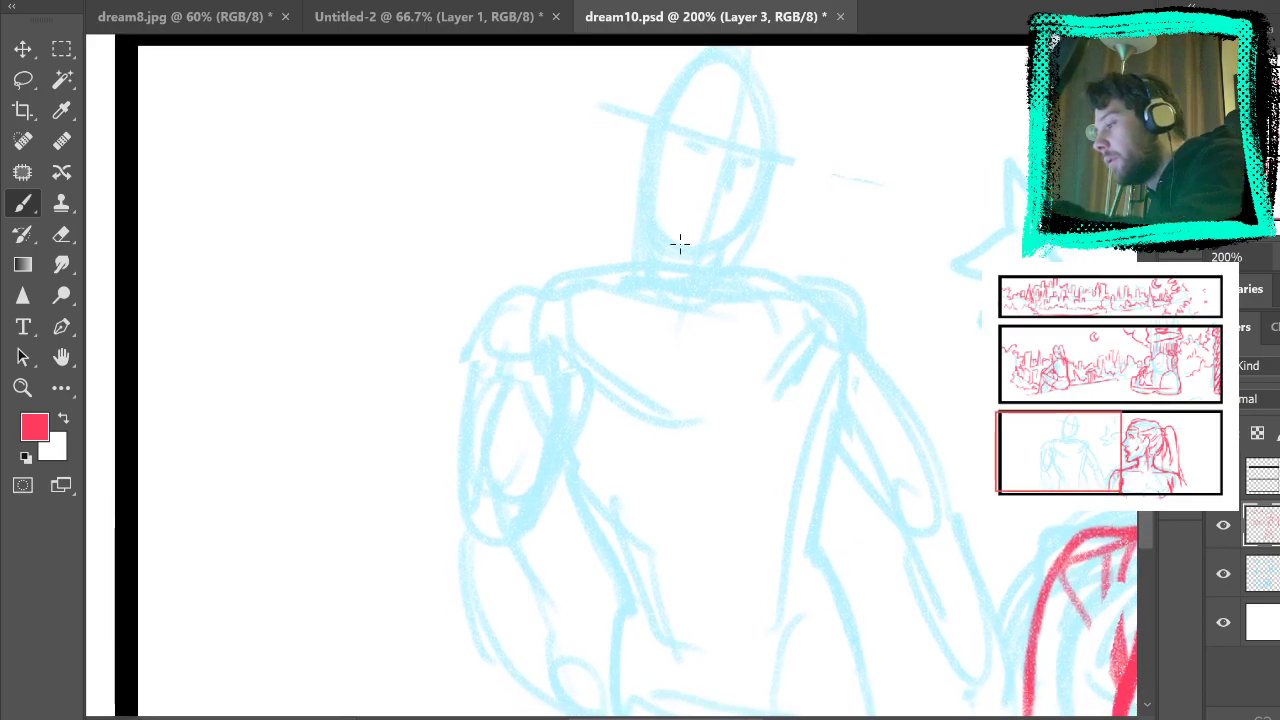
pyautogui.moveTo(652, 191); pyautogui.dragTo(653, 240)
pyautogui.hotkey('ctrl', 'z')
pyautogui.moveTo(654, 170)
pyautogui.mouseDown()
pyautogui.moveTo(692, 261)
pyautogui.moveTo(659, 229)
pyautogui.moveTo(717, 253)
pyautogui.moveTo(699, 265)
pyautogui.moveTo(759, 234)
pyautogui.moveTo(775, 151)
pyautogui.mouseUp()
pyautogui.scroll(3, 764, 275)
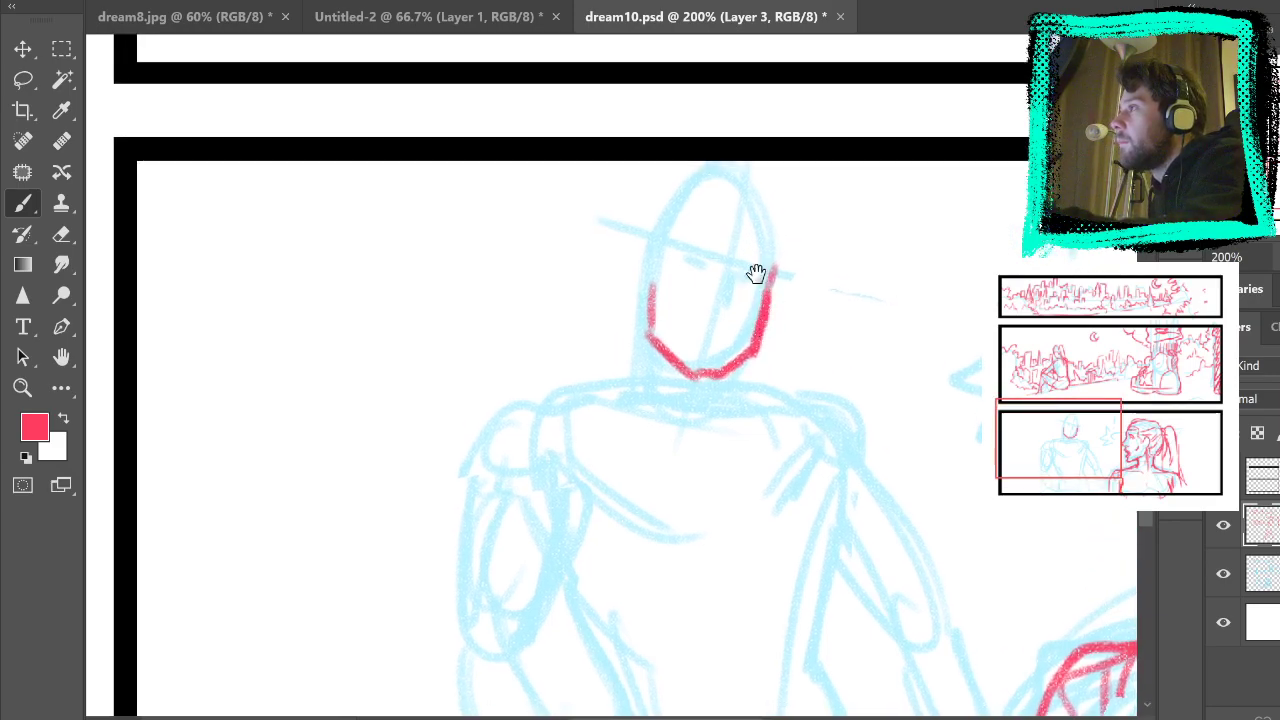
# Step: Draw the left-hand figure's ears and rounded hair outline with a jagged fringe across the forehead
pyautogui.moveTo(776, 272); pyautogui.dragTo(776, 250)
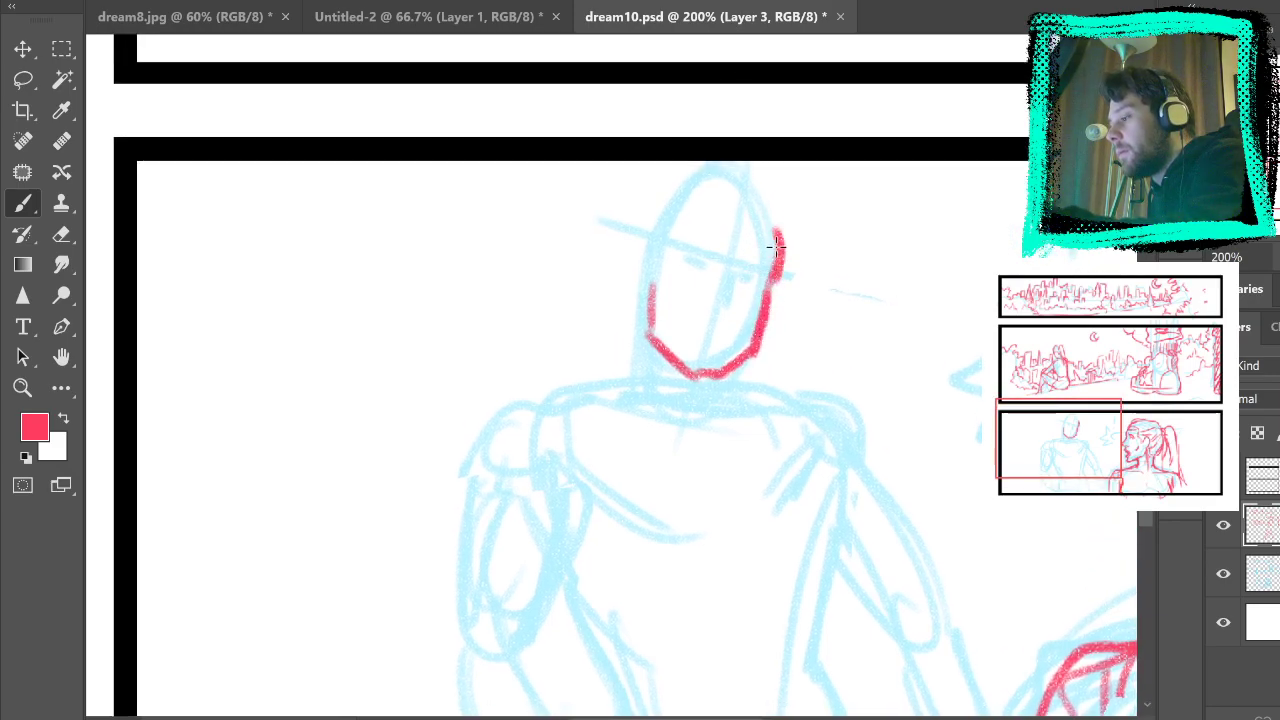
pyautogui.moveTo(654, 244)
pyautogui.mouseDown()
pyautogui.moveTo(690, 247)
pyautogui.moveTo(707, 226)
pyautogui.moveTo(771, 267)
pyautogui.moveTo(781, 248)
pyautogui.moveTo(793, 285)
pyautogui.moveTo(776, 230)
pyautogui.mouseUp()
pyautogui.moveTo(659, 187)
pyautogui.mouseDown()
pyautogui.moveTo(669, 166)
pyautogui.moveTo(729, 157)
pyautogui.moveTo(800, 215)
pyautogui.mouseUp()
pyautogui.moveTo(662, 170)
pyautogui.mouseDown()
pyautogui.moveTo(637, 194)
pyautogui.moveTo(636, 285)
pyautogui.moveTo(634, 255)
pyautogui.mouseUp()
pyautogui.moveTo(780, 317)
pyautogui.mouseDown()
pyautogui.moveTo(786, 284)
pyautogui.moveTo(774, 310)
pyautogui.mouseUp()
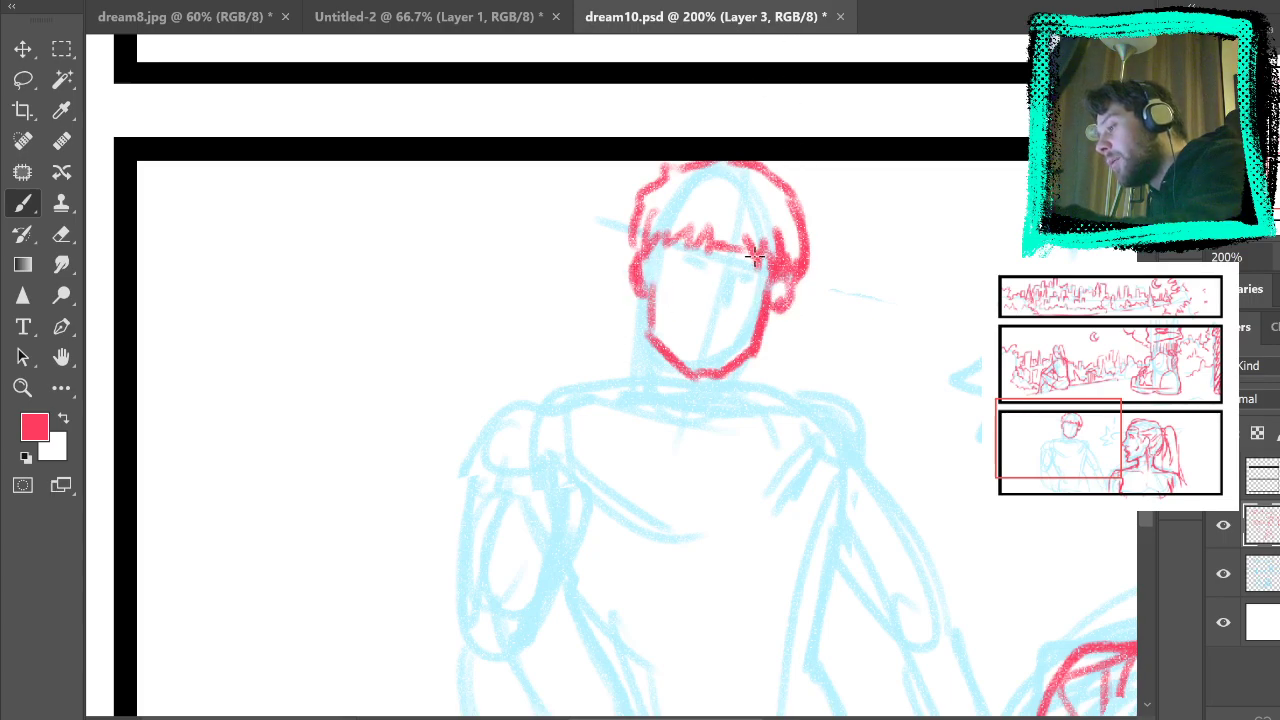
# Step: Draw both sides of the left-hand figure's neck, and add the nose line and dark eyes below the fringe
pyautogui.moveTo(643, 311)
pyautogui.mouseDown()
pyautogui.moveTo(634, 337)
pyautogui.moveTo(655, 392)
pyautogui.mouseUp()
pyautogui.moveTo(735, 360); pyautogui.dragTo(736, 388)
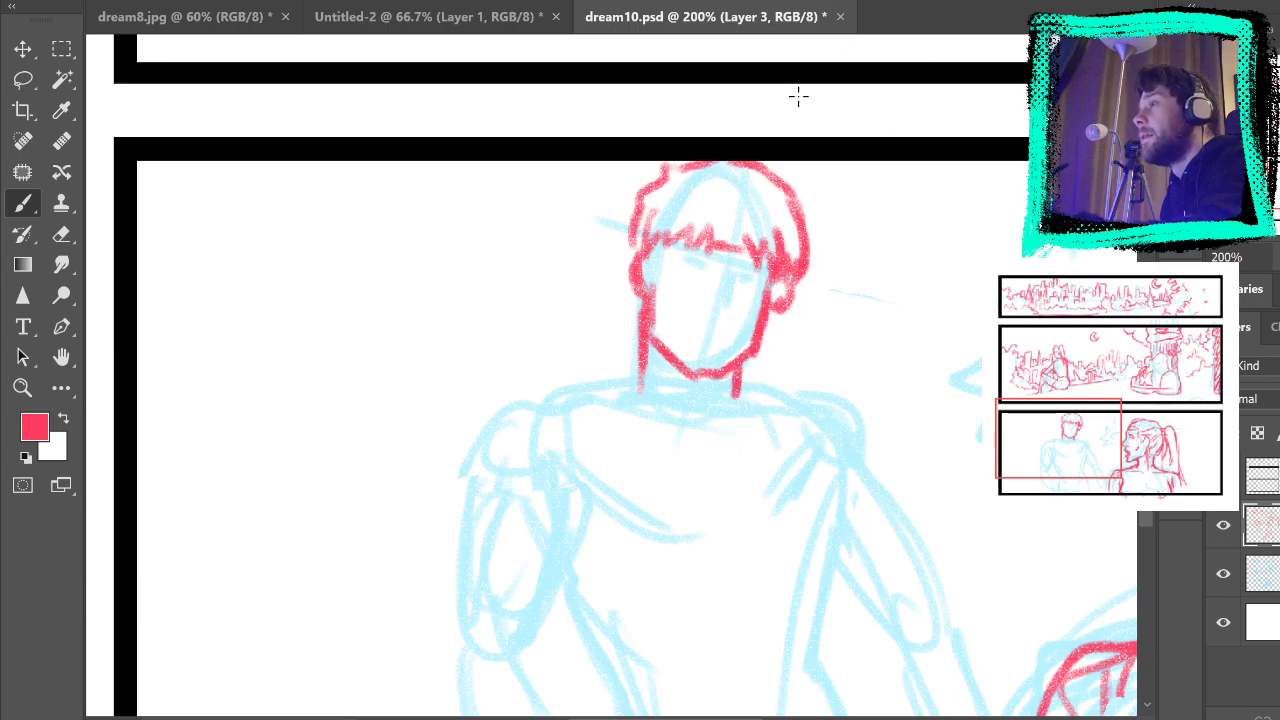
pyautogui.moveTo(720, 313)
pyautogui.mouseDown()
pyautogui.moveTo(737, 271)
pyautogui.moveTo(752, 282)
pyautogui.moveTo(758, 270)
pyautogui.mouseUp()
pyautogui.moveTo(682, 260); pyautogui.dragTo(722, 270)
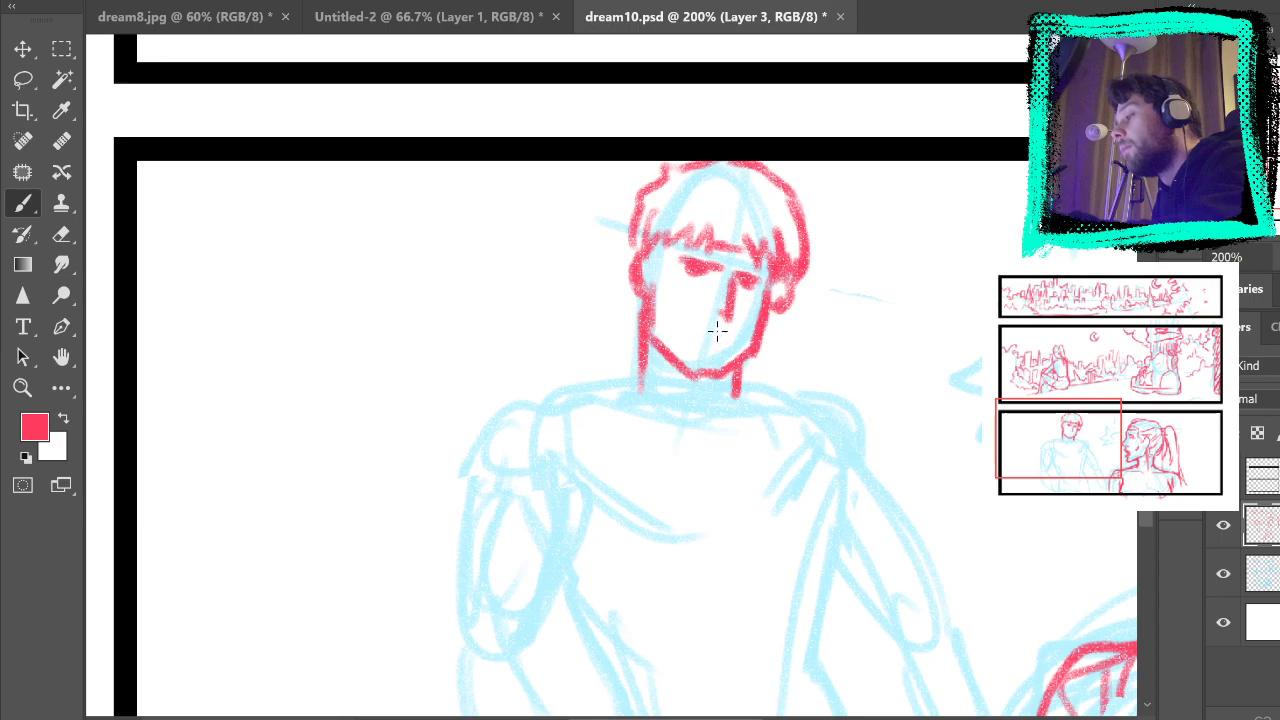
# Step: Draw the left-hand figure's mouth as a short slanted stroke, redoing it until it fits, and mark the chin
pyautogui.moveTo(677, 327)
pyautogui.mouseDown()
pyautogui.moveTo(722, 339)
pyautogui.moveTo(706, 338)
pyautogui.mouseUp()
pyautogui.hotkey('ctrl', 'z')
pyautogui.hotkey('ctrl', 'z')
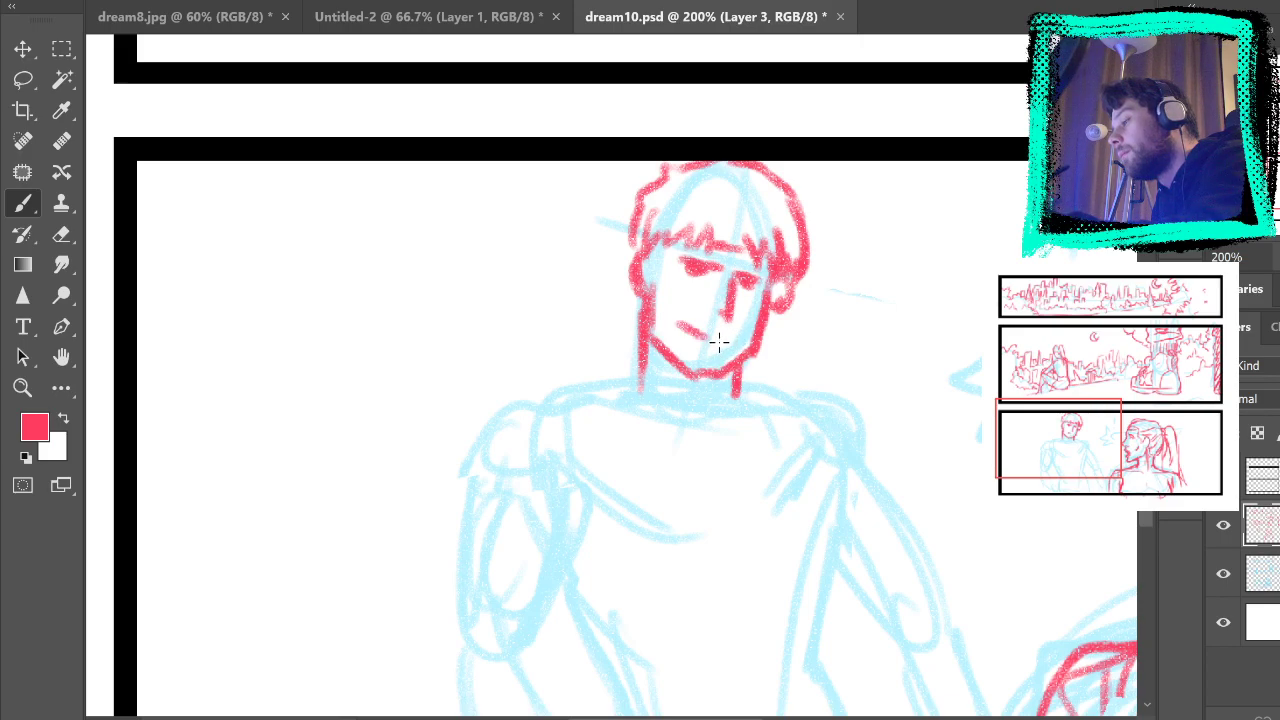
pyautogui.hotkey('ctrl', 'z')
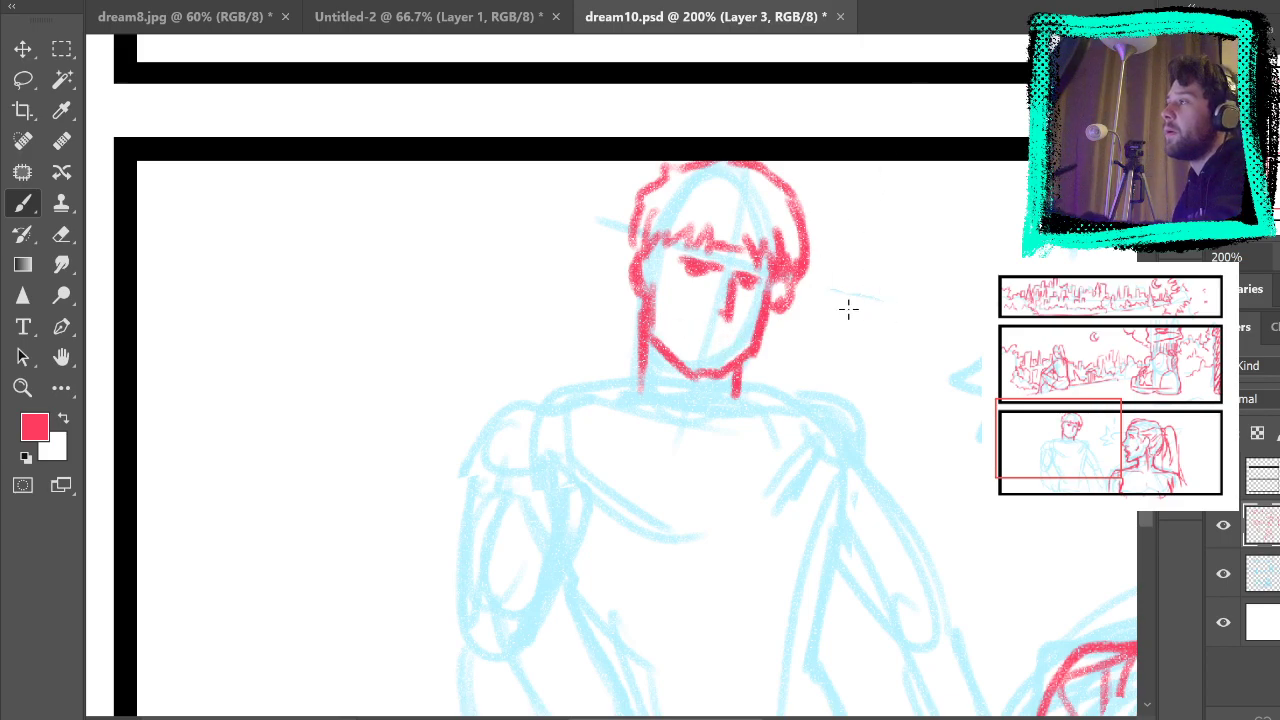
pyautogui.moveTo(683, 326); pyautogui.dragTo(708, 332)
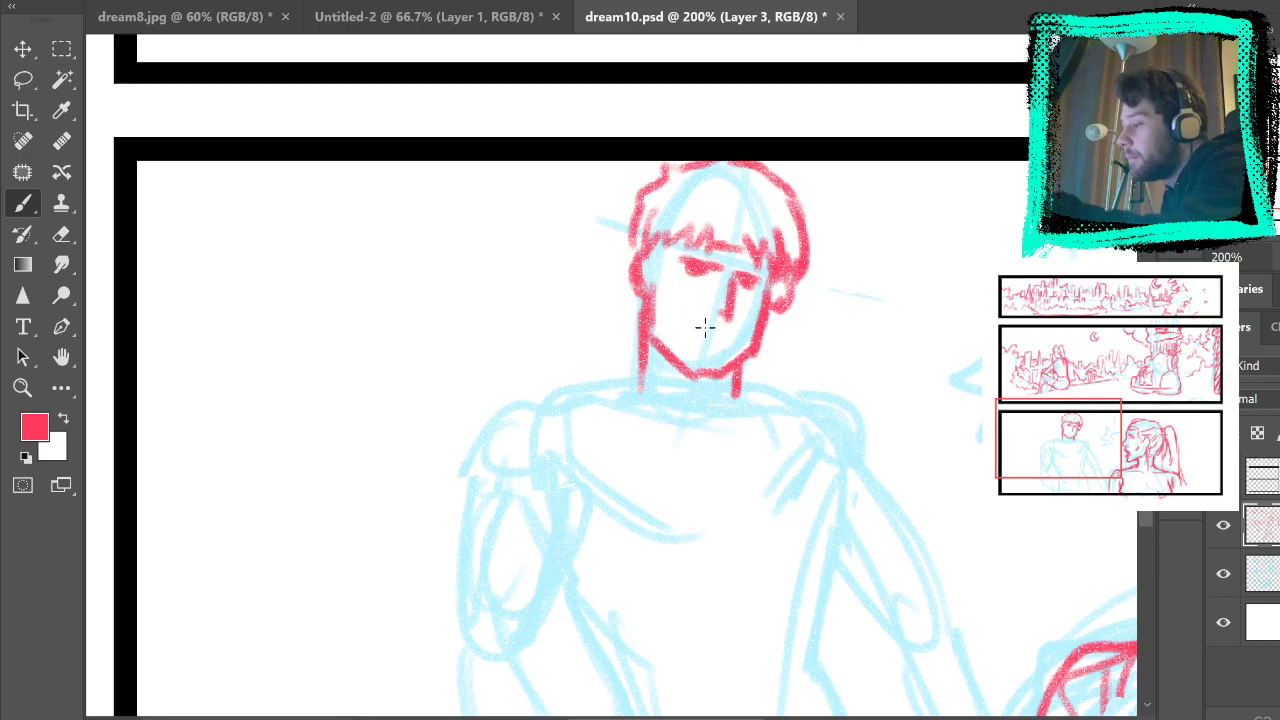
pyautogui.hotkey('ctrl', 'z')
pyautogui.moveTo(685, 325); pyautogui.dragTo(706, 338)
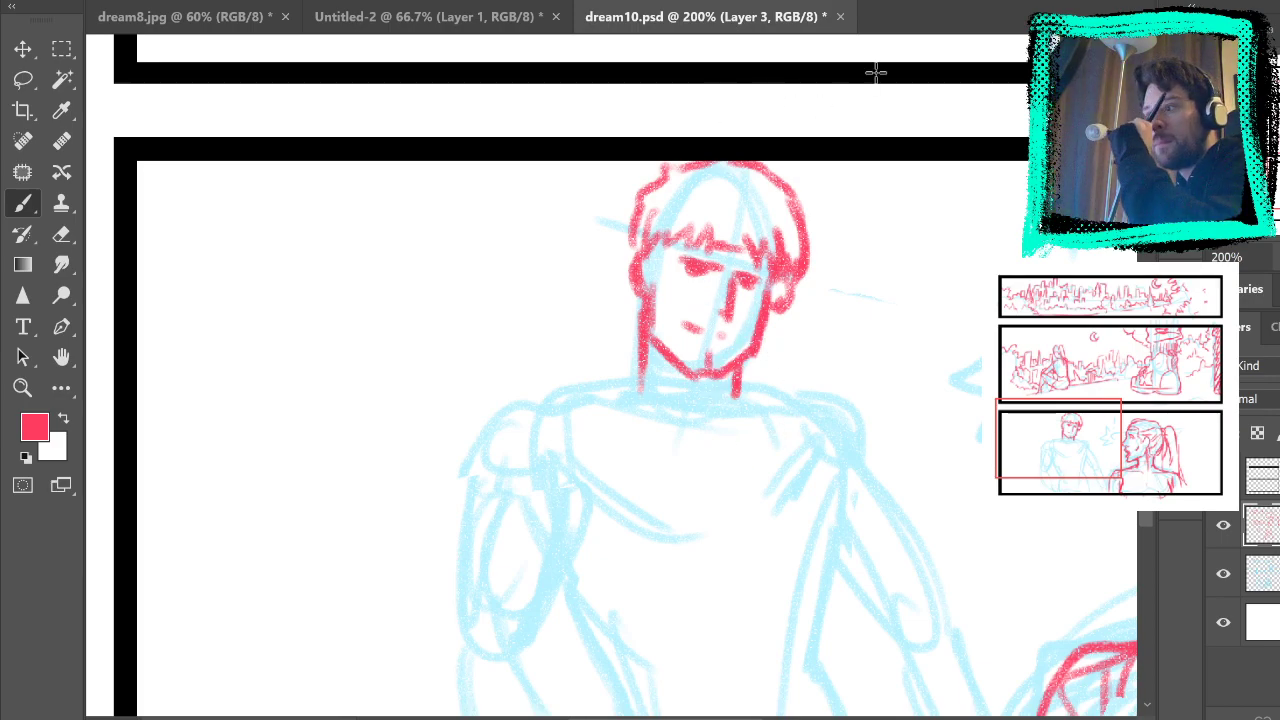
# Step: Draw the left-hand figure's shoulder slopes outward from both sides of the neck, redoing the strokes several times
pyautogui.hotkey('ctrl', '0')
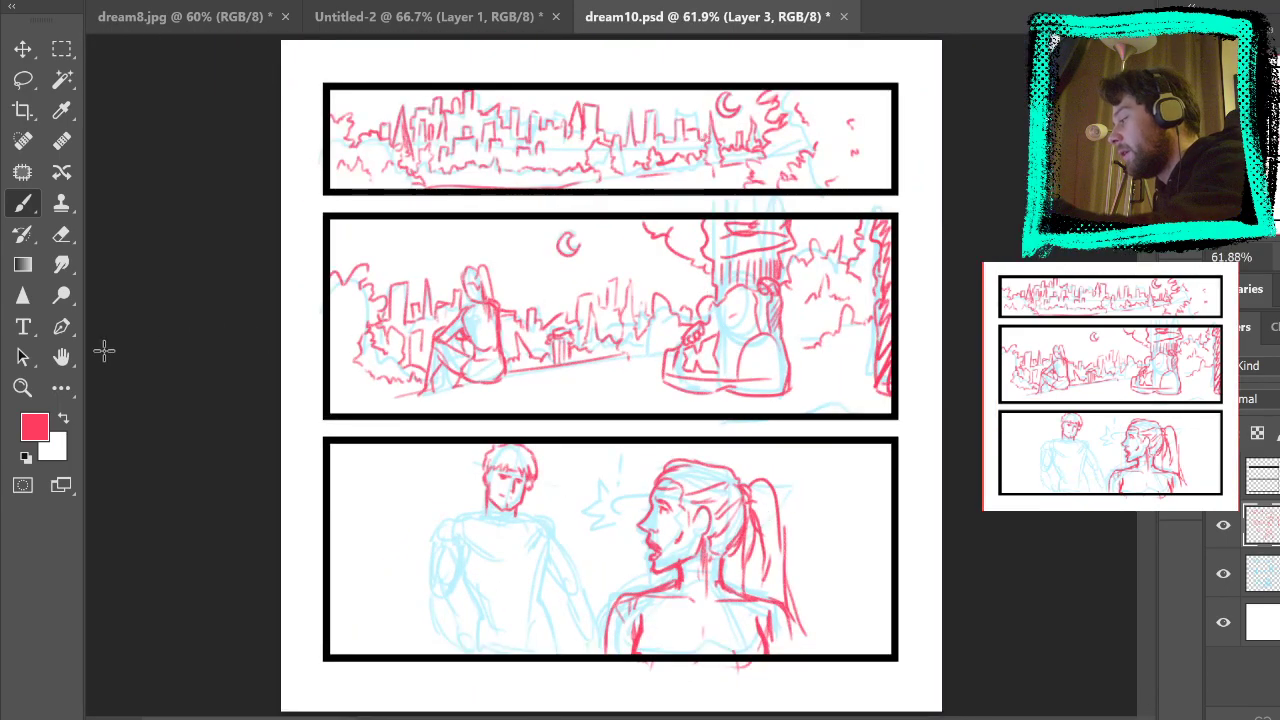
pyautogui.click(22, 388)
pyautogui.click(514, 500)
pyautogui.click(528, 531)
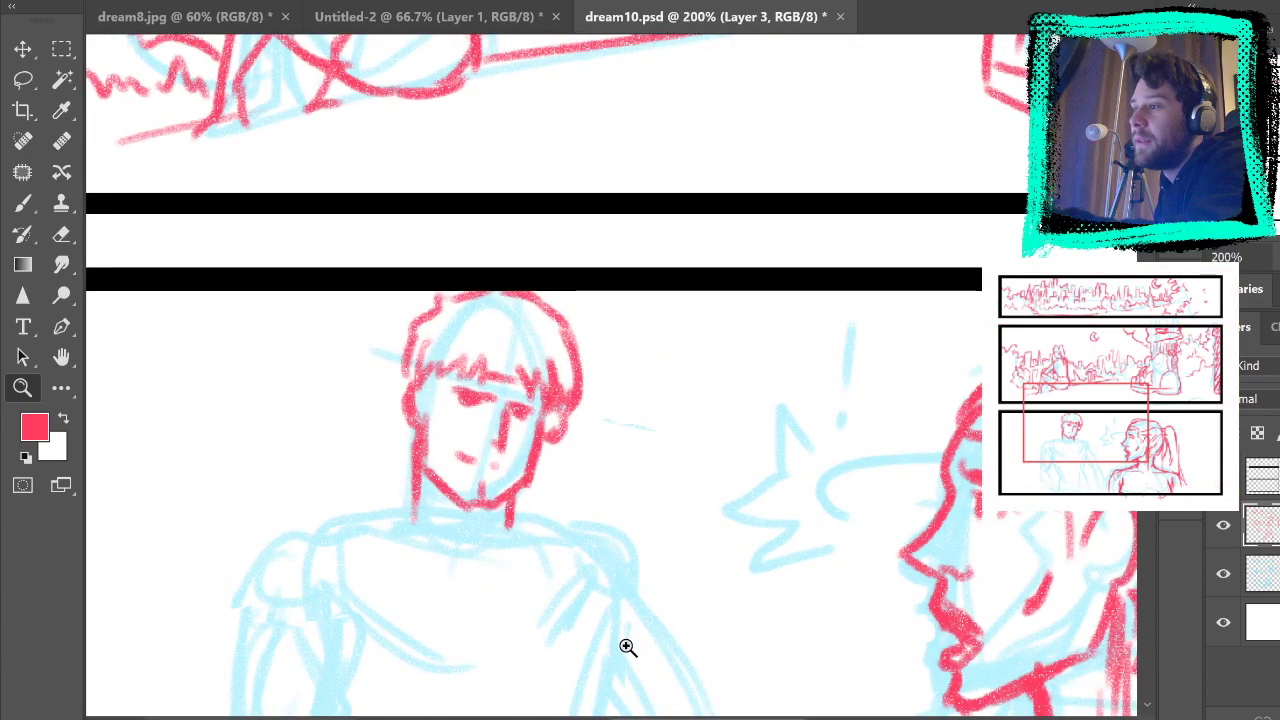
pyautogui.moveTo(534, 560); pyautogui.dragTo(651, 274)
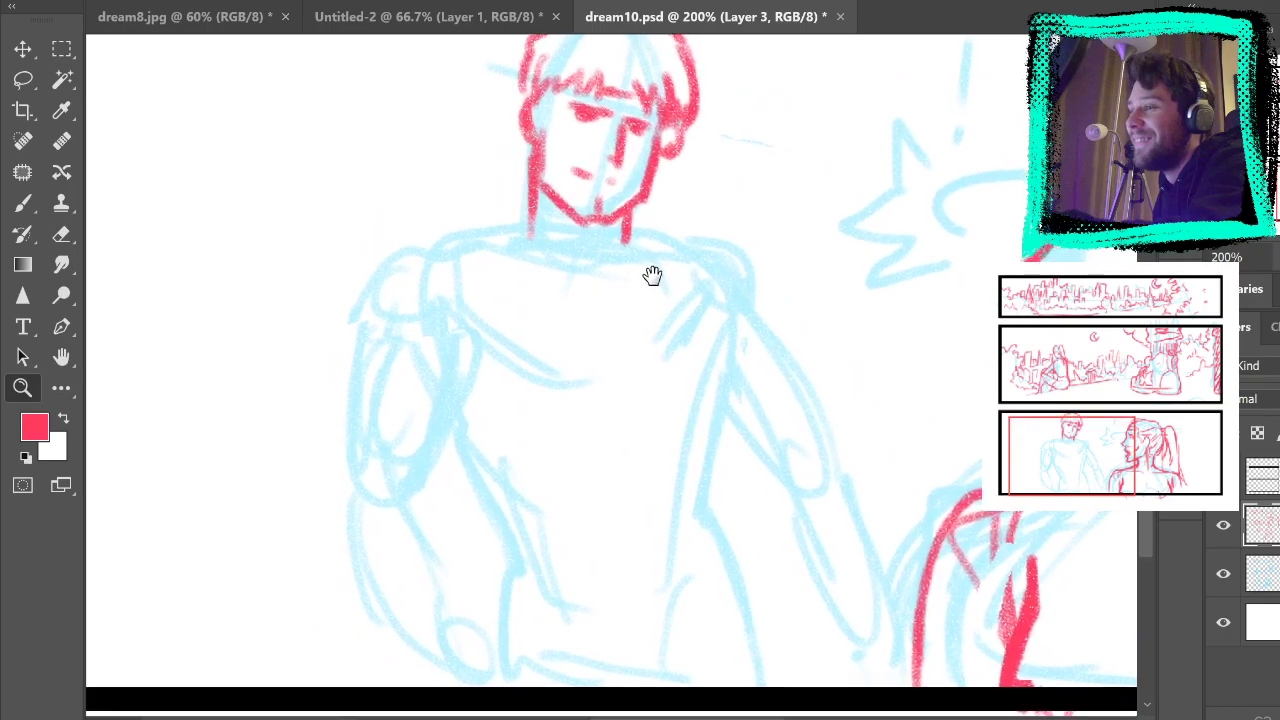
pyautogui.click(23, 203)
pyautogui.moveTo(745, 338)
pyautogui.mouseDown()
pyautogui.moveTo(714, 406)
pyautogui.moveTo(754, 358)
pyautogui.mouseUp()
pyautogui.moveTo(628, 295); pyautogui.dragTo(680, 312)
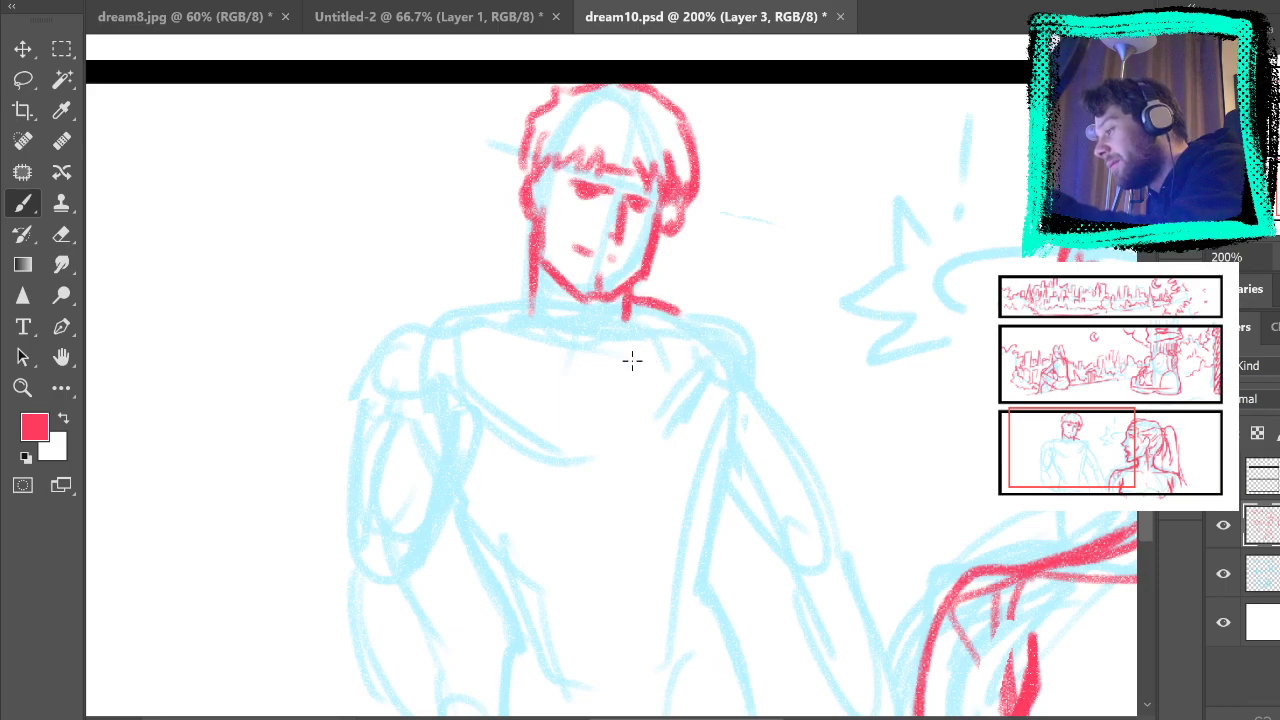
pyautogui.moveTo(530, 285); pyautogui.dragTo(452, 312)
pyautogui.hotkey('ctrl', 'z')
pyautogui.hotkey('ctrl', 'z')
pyautogui.moveTo(537, 292); pyautogui.dragTo(438, 316)
pyautogui.hotkey('ctrl', 'z')
pyautogui.moveTo(537, 290); pyautogui.dragTo(438, 318)
pyautogui.hotkey('ctrl', 'z')
pyautogui.moveTo(523, 289); pyautogui.dragTo(437, 323)
pyautogui.moveTo(628, 308); pyautogui.dragTo(681, 316)
# Step: Trace the left-hand figure's chest creases, both sides of the torso, and a short inner line on the arm nearer the woman
pyautogui.moveTo(846, 437); pyautogui.dragTo(837, 334)
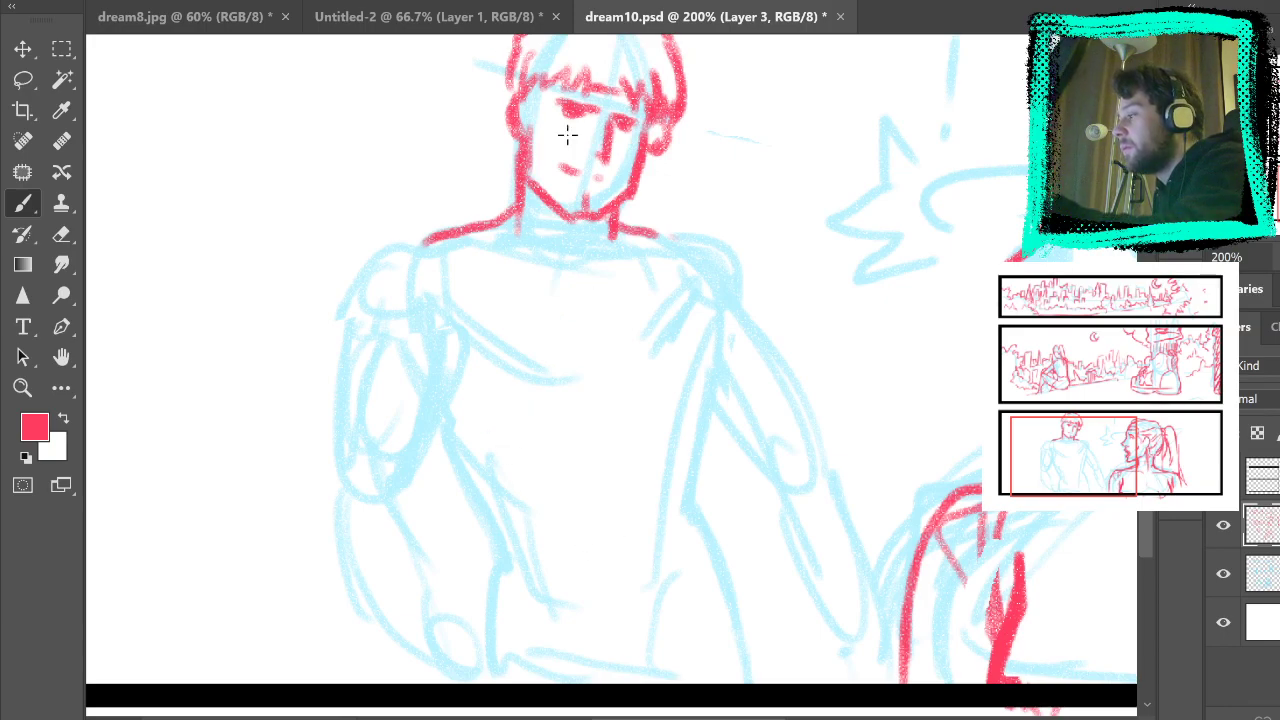
pyautogui.moveTo(427, 302); pyautogui.dragTo(485, 355)
pyautogui.moveTo(714, 310); pyautogui.dragTo(702, 330)
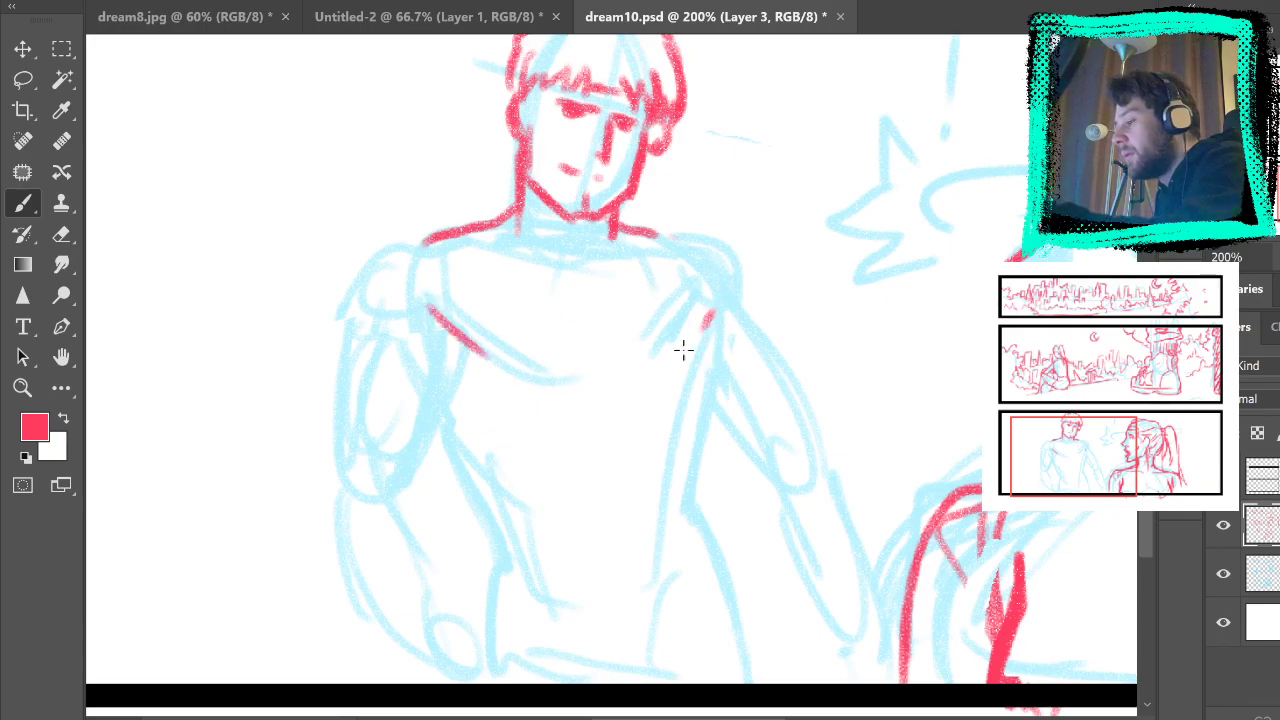
pyautogui.moveTo(433, 418); pyautogui.dragTo(510, 604)
pyautogui.moveTo(700, 548)
pyautogui.mouseDown()
pyautogui.moveTo(712, 345)
pyautogui.moveTo(762, 475)
pyautogui.mouseUp()
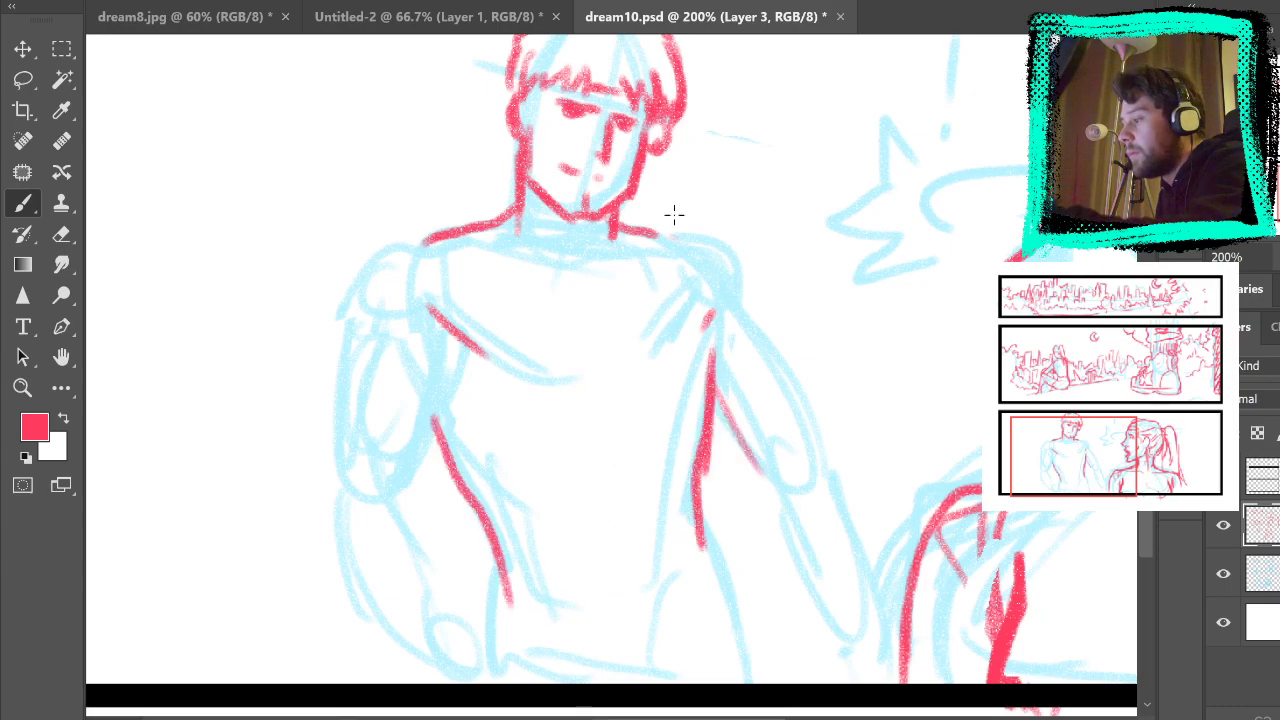
# Step: Check the other open documents, Untitled-2 and dream8.jpg, and return to dream10.psd
pyautogui.hotkey('ctrl', 'shift', 'Tab')
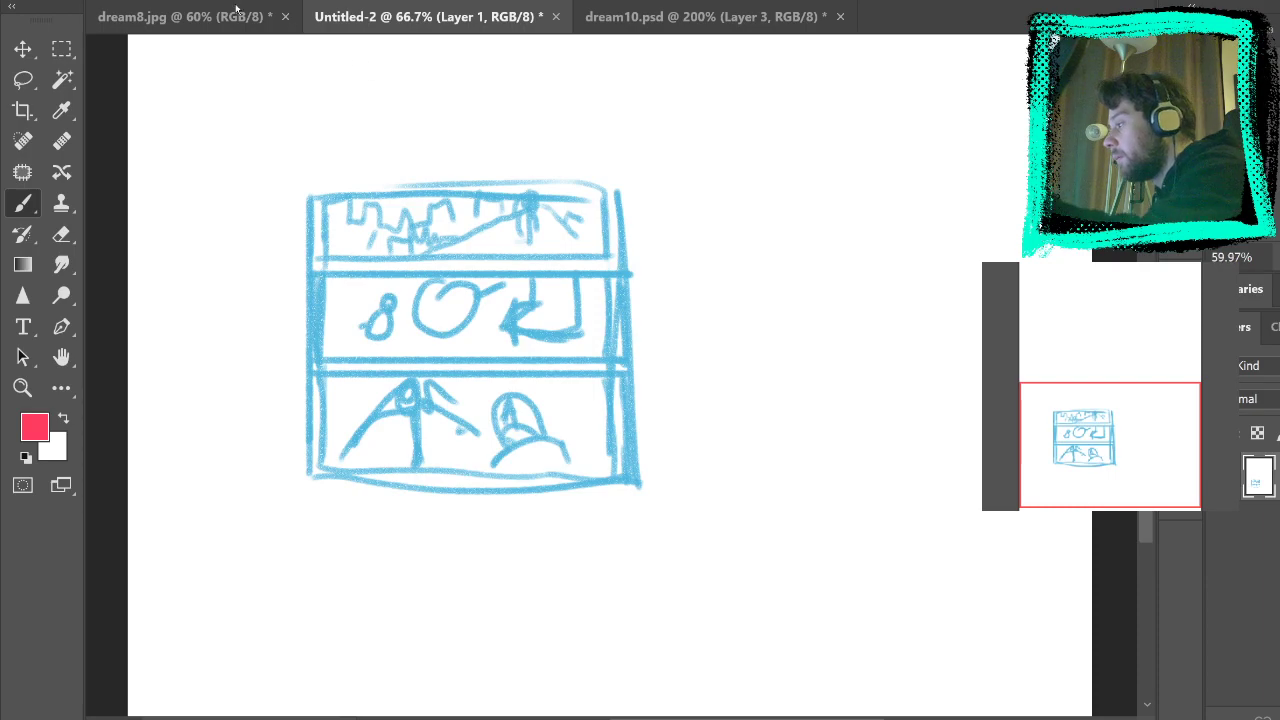
pyautogui.hotkey('ctrl', 'shift', 'Tab')
pyautogui.click(717, 17)
# Step: Sketch the left-hand figure's jacket collar and curved front opening, and add loose fabric folds along both sides of the waist
pyautogui.moveTo(503, 248)
pyautogui.mouseDown()
pyautogui.moveTo(532, 230)
pyautogui.moveTo(539, 272)
pyautogui.moveTo(461, 228)
pyautogui.moveTo(442, 234)
pyautogui.moveTo(570, 190)
pyautogui.moveTo(564, 213)
pyautogui.moveTo(553, 183)
pyautogui.moveTo(618, 208)
pyautogui.moveTo(635, 264)
pyautogui.moveTo(601, 284)
pyautogui.mouseUp()
pyautogui.moveTo(602, 284)
pyautogui.mouseDown()
pyautogui.moveTo(649, 253)
pyautogui.moveTo(612, 287)
pyautogui.mouseUp()
pyautogui.moveTo(598, 286)
pyautogui.mouseDown()
pyautogui.moveTo(626, 469)
pyautogui.moveTo(616, 545)
pyautogui.mouseUp()
pyautogui.moveTo(713, 565); pyautogui.dragTo(706, 372)
pyautogui.moveTo(506, 604)
pyautogui.mouseDown()
pyautogui.moveTo(451, 494)
pyautogui.moveTo(430, 404)
pyautogui.mouseUp()
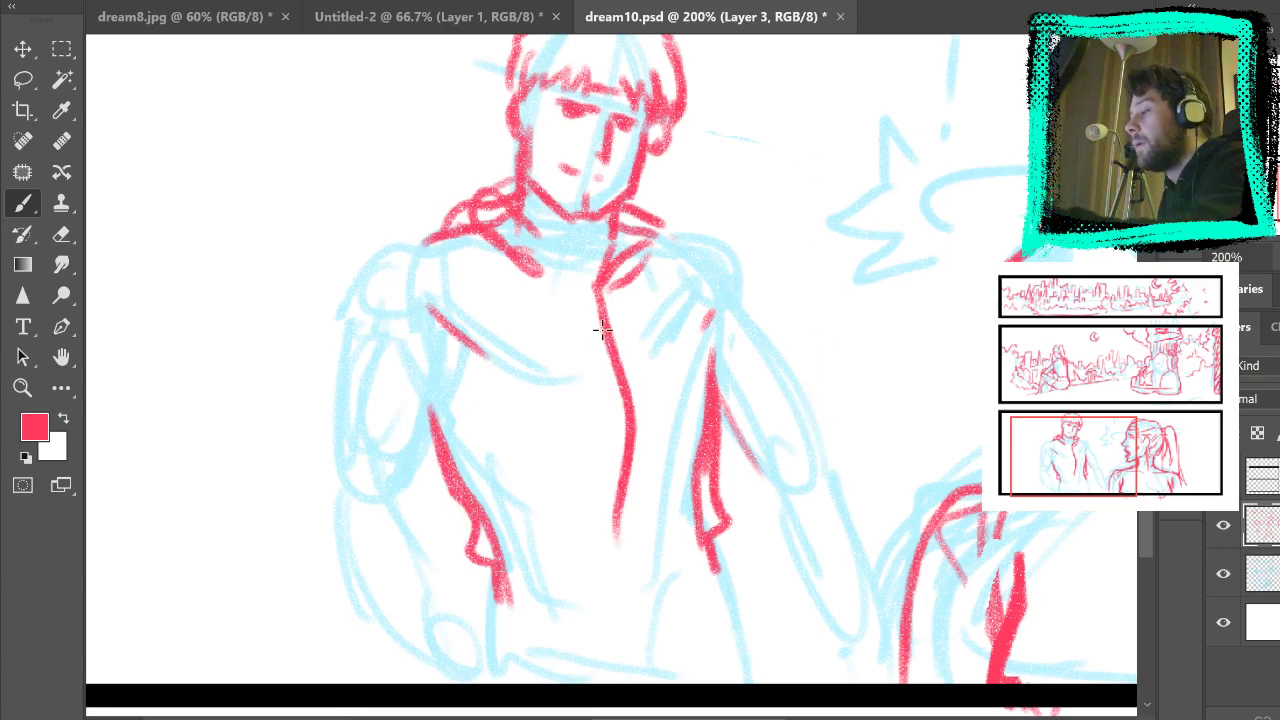
pyautogui.moveTo(535, 269)
pyautogui.mouseDown()
pyautogui.moveTo(589, 325)
pyautogui.moveTo(502, 251)
pyautogui.moveTo(531, 290)
pyautogui.mouseUp()
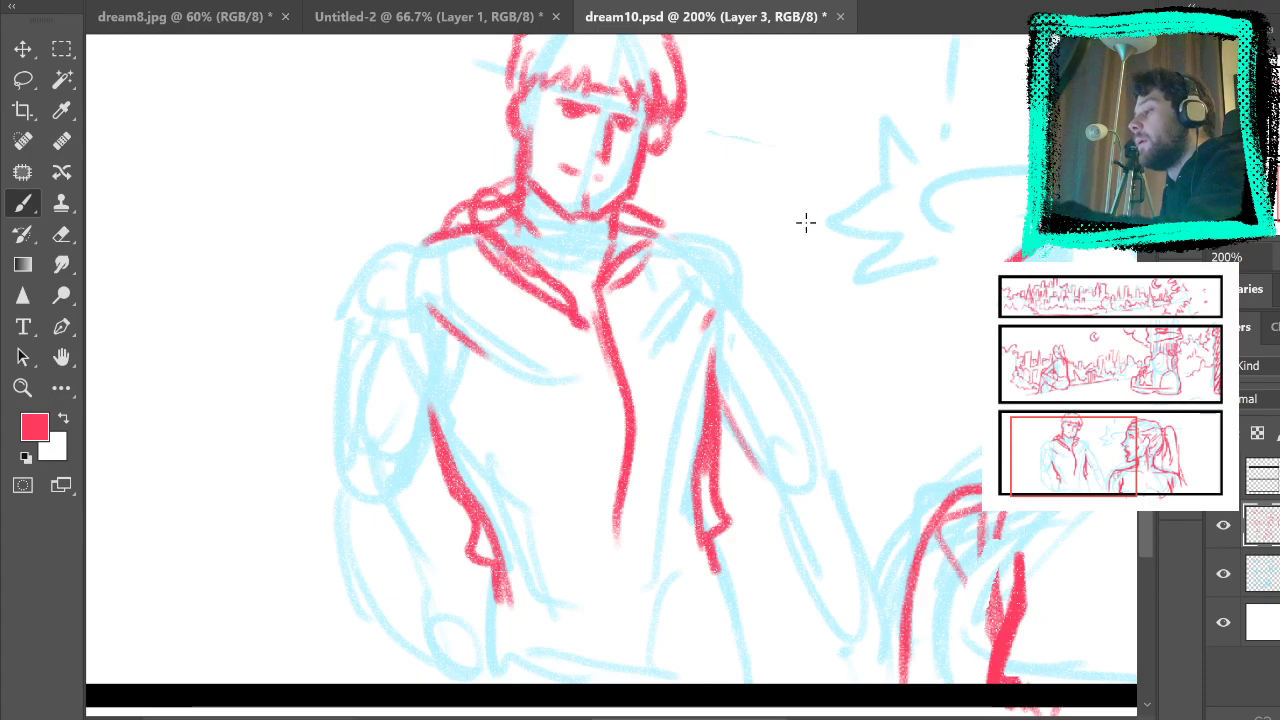
pyautogui.hotkey('ctrl', 'z')
pyautogui.hotkey('ctrl', 'z')
pyautogui.hotkey('ctrl', 'z')
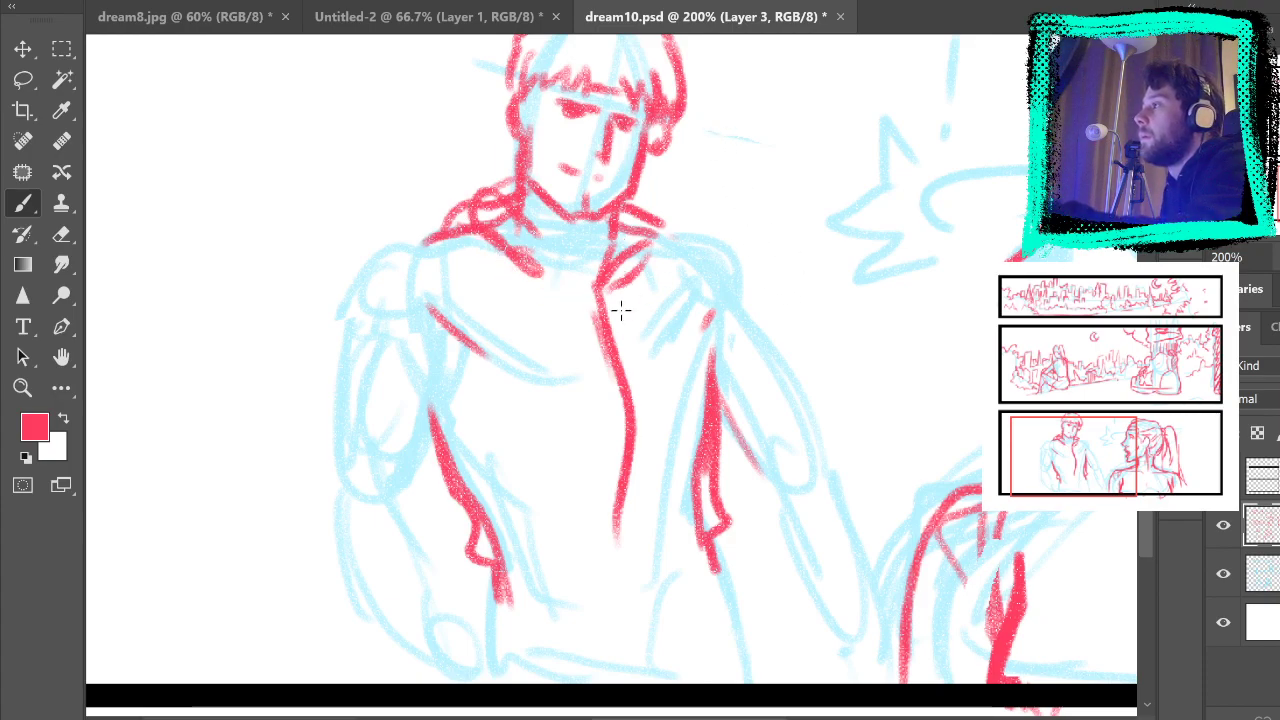
pyautogui.moveTo(513, 273); pyautogui.dragTo(607, 345)
pyautogui.moveTo(604, 339)
pyautogui.mouseDown()
pyautogui.moveTo(559, 267)
pyautogui.moveTo(605, 297)
pyautogui.mouseUp()
pyautogui.hotkey('ctrl', 'z')
pyautogui.hotkey('ctrl', 'z')
pyautogui.hotkey('ctrl', 'z')
# Step: Draw the jacket's neckline down to the front opening, and extend the bunched hood folds over both shoulders
pyautogui.moveTo(529, 221); pyautogui.dragTo(605, 302)
pyautogui.moveTo(537, 265)
pyautogui.mouseDown()
pyautogui.moveTo(458, 238)
pyautogui.moveTo(429, 199)
pyautogui.moveTo(512, 190)
pyautogui.moveTo(508, 152)
pyautogui.mouseUp()
pyautogui.moveTo(628, 225); pyautogui.dragTo(676, 249)
# Step: Draw the jacket sleeve nearer the woman from shoulder to wrist, with inner contour, elbow folds and a ribbed cuff
pyautogui.moveTo(626, 206)
pyautogui.mouseDown()
pyautogui.moveTo(686, 215)
pyautogui.moveTo(691, 243)
pyautogui.moveTo(751, 297)
pyautogui.moveTo(828, 445)
pyautogui.mouseUp()
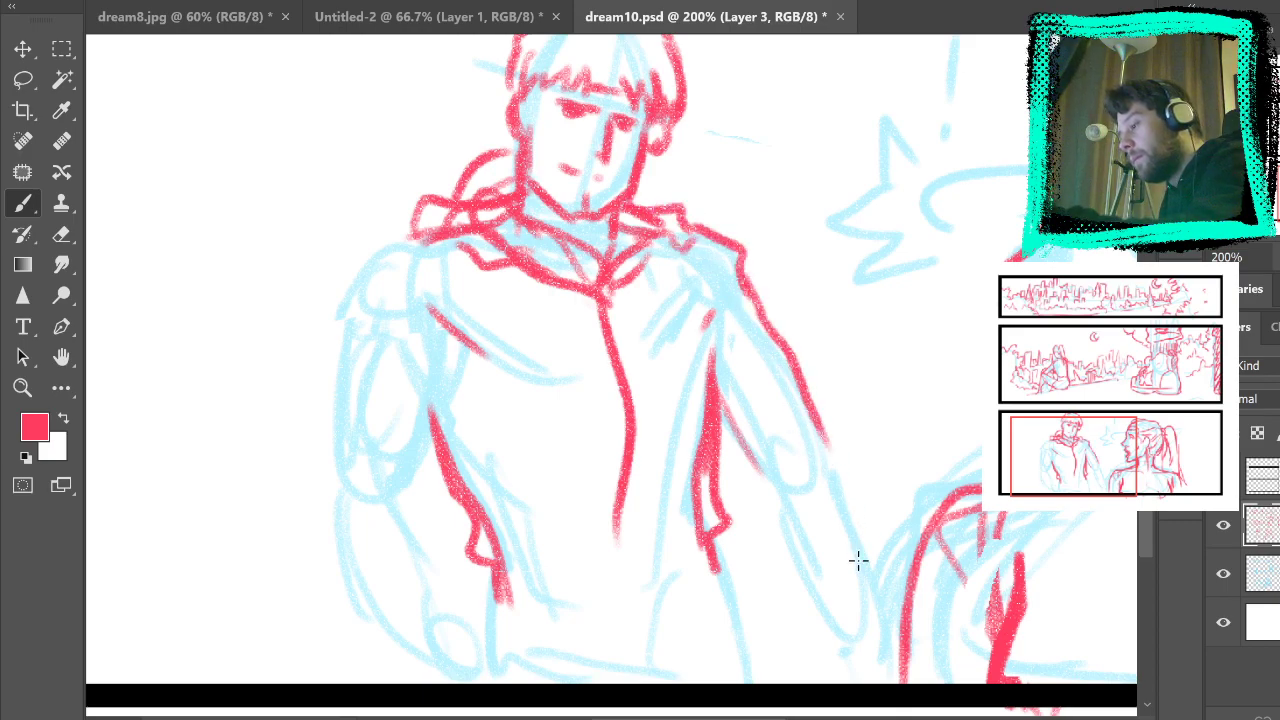
pyautogui.moveTo(857, 555); pyautogui.dragTo(760, 371)
pyautogui.moveTo(651, 257); pyautogui.dragTo(740, 414)
pyautogui.moveTo(654, 228)
pyautogui.mouseDown()
pyautogui.moveTo(728, 336)
pyautogui.moveTo(788, 380)
pyautogui.mouseUp()
pyautogui.moveTo(742, 390)
pyautogui.mouseDown()
pyautogui.moveTo(778, 418)
pyautogui.moveTo(766, 460)
pyautogui.moveTo(820, 449)
pyautogui.moveTo(811, 386)
pyautogui.moveTo(750, 255)
pyautogui.mouseUp()
pyautogui.moveTo(793, 433)
pyautogui.mouseDown()
pyautogui.moveTo(786, 443)
pyautogui.moveTo(810, 462)
pyautogui.mouseUp()
pyautogui.moveTo(755, 208); pyautogui.dragTo(855, 382)
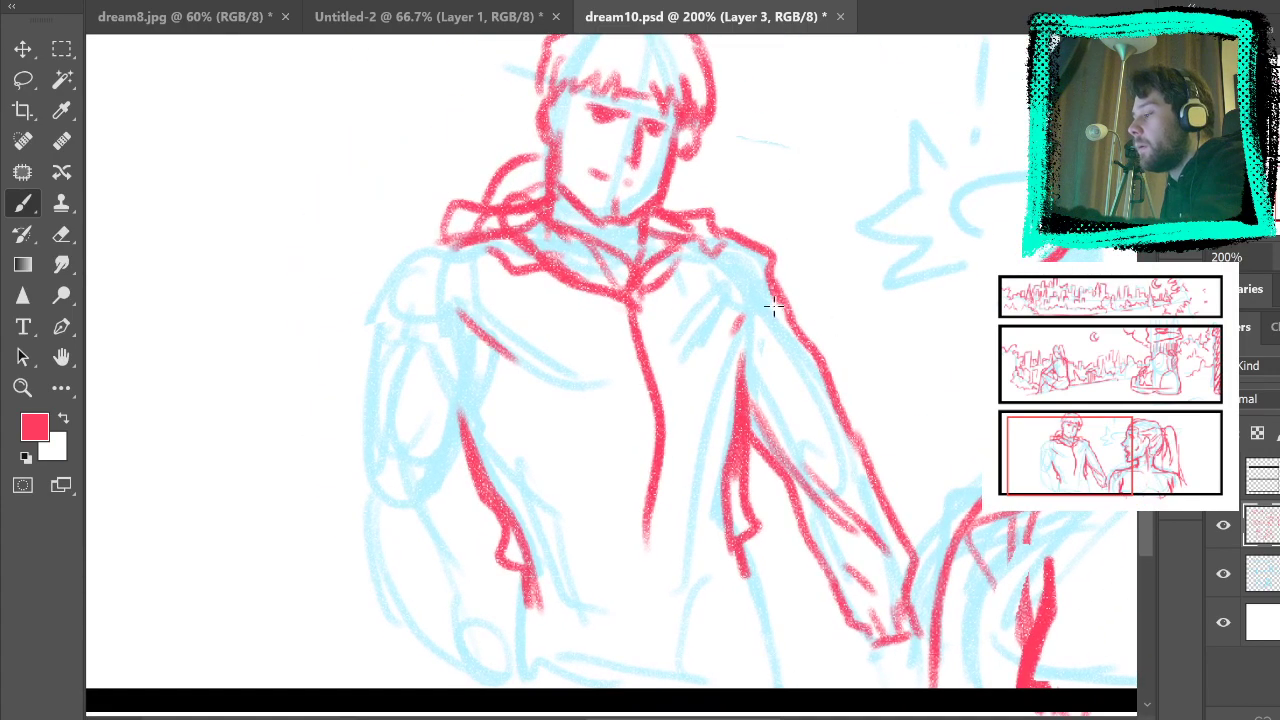
# Step: Draw the jacket's other sleeve with inner contour, elbow crease, forearm and outer edge up to the shoulder, redoing the outer stroke
pyautogui.moveTo(478, 340)
pyautogui.mouseDown()
pyautogui.moveTo(434, 486)
pyautogui.moveTo(400, 493)
pyautogui.moveTo(460, 563)
pyautogui.moveTo(481, 627)
pyautogui.mouseUp()
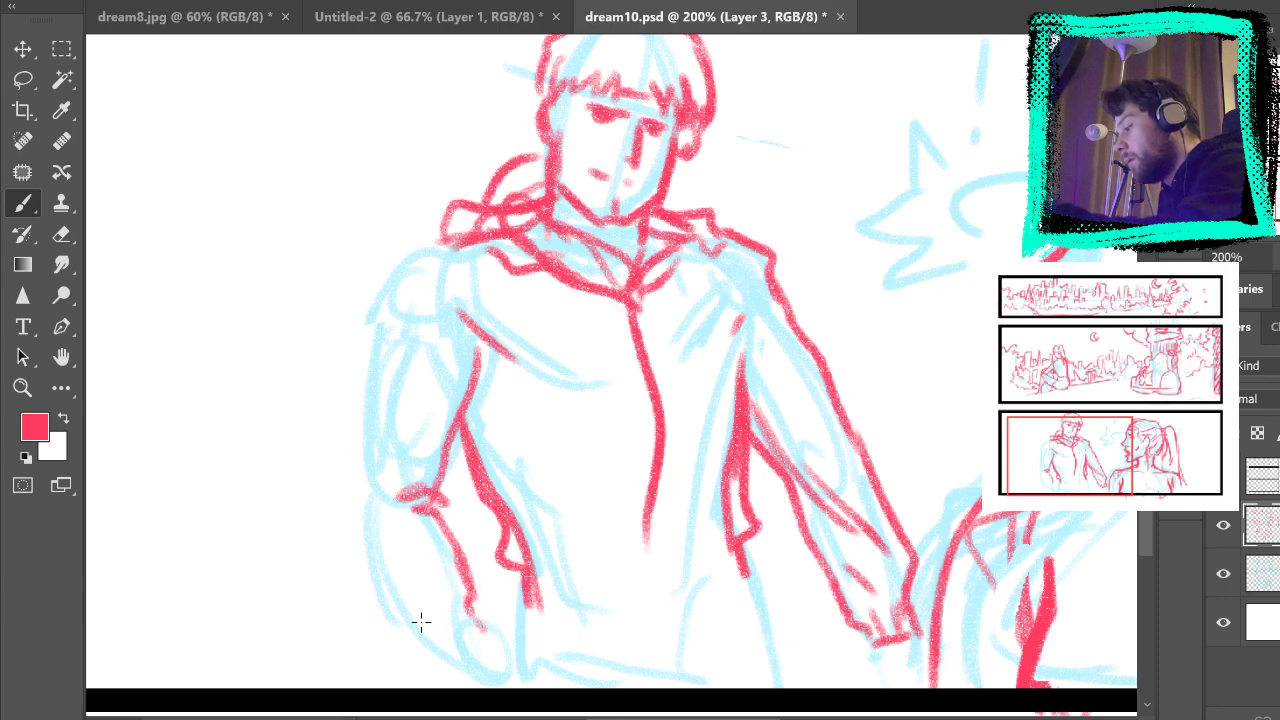
pyautogui.moveTo(405, 613)
pyautogui.mouseDown()
pyautogui.moveTo(366, 491)
pyautogui.moveTo(358, 322)
pyautogui.moveTo(365, 414)
pyautogui.mouseUp()
pyautogui.hotkey('ctrl', 'z')
pyautogui.moveTo(368, 466); pyautogui.dragTo(367, 354)
pyautogui.moveTo(367, 436)
pyautogui.mouseDown()
pyautogui.moveTo(387, 298)
pyautogui.moveTo(423, 240)
pyautogui.moveTo(465, 238)
pyautogui.mouseUp()
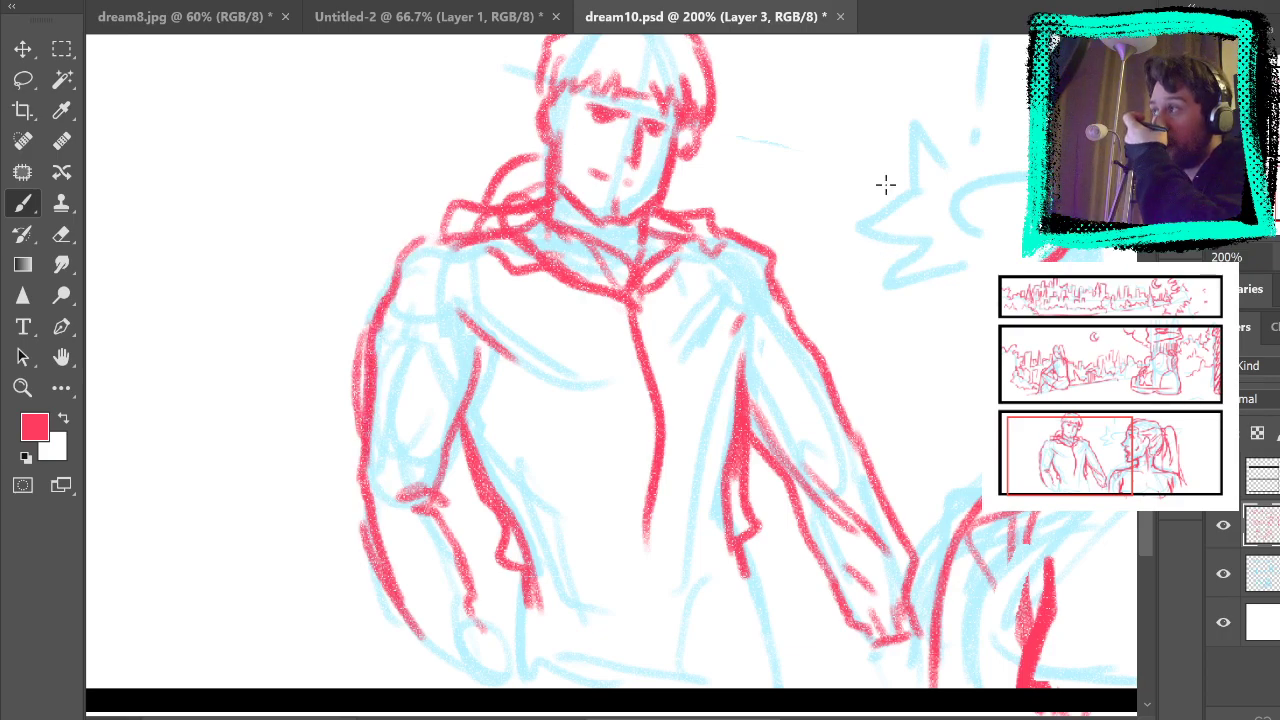
pyautogui.moveTo(428, 237)
pyautogui.mouseDown()
pyautogui.moveTo(484, 233)
pyautogui.moveTo(490, 288)
pyautogui.mouseUp()
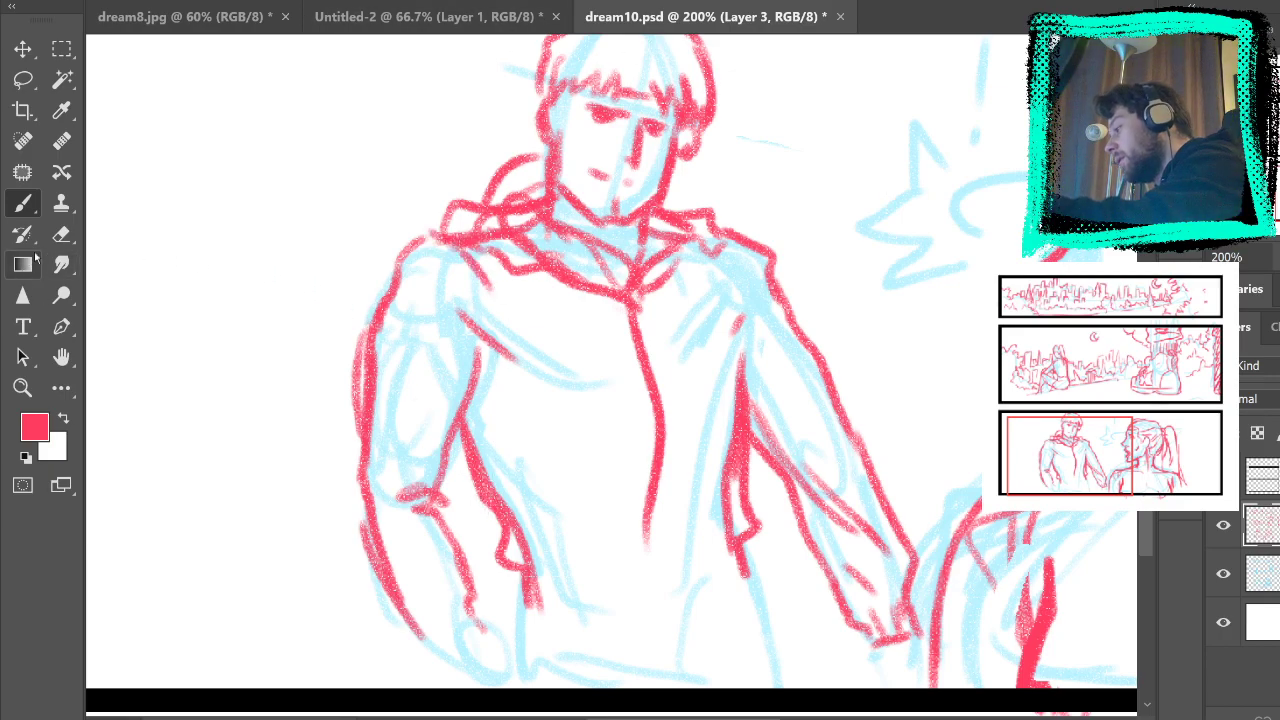
# Step: Erase most of the chest crease beside the outer armpit, and draw short fabric folds along both sides of the jacket
pyautogui.click(61, 234)
pyautogui.press('b')
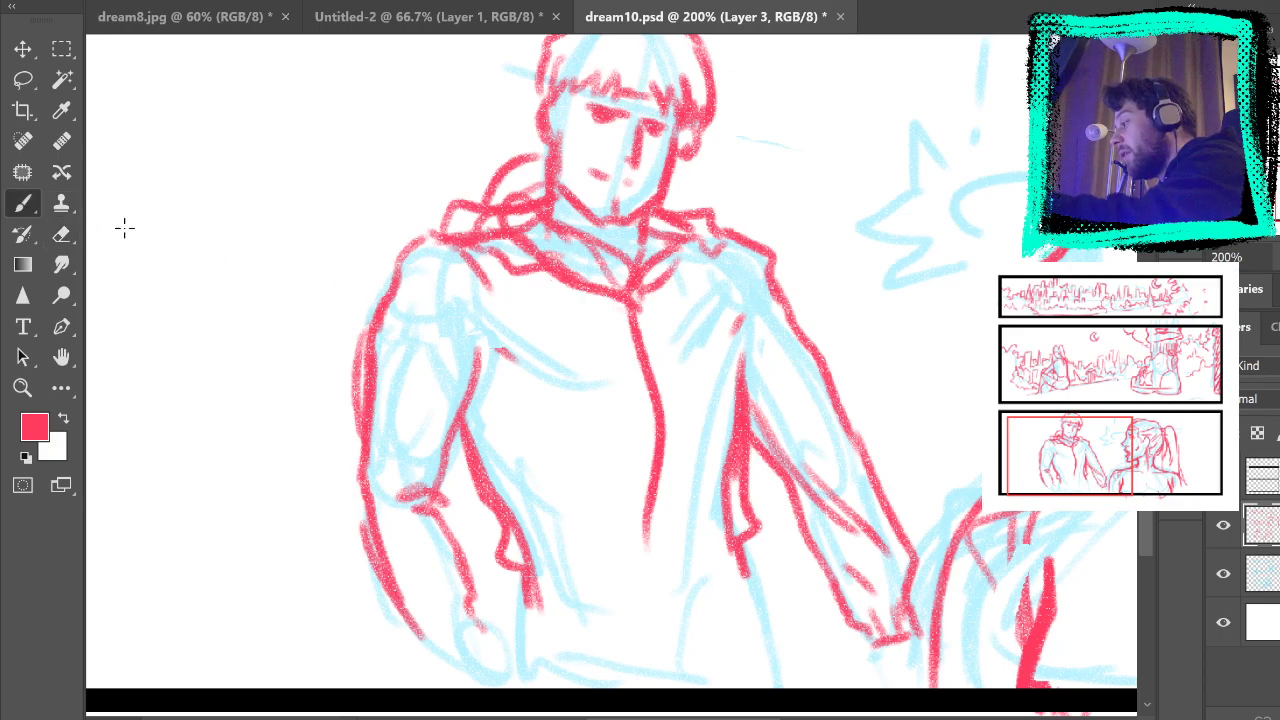
pyautogui.moveTo(502, 362)
pyautogui.mouseDown()
pyautogui.moveTo(534, 411)
pyautogui.moveTo(480, 429)
pyautogui.mouseUp()
pyautogui.moveTo(550, 488); pyautogui.dragTo(574, 508)
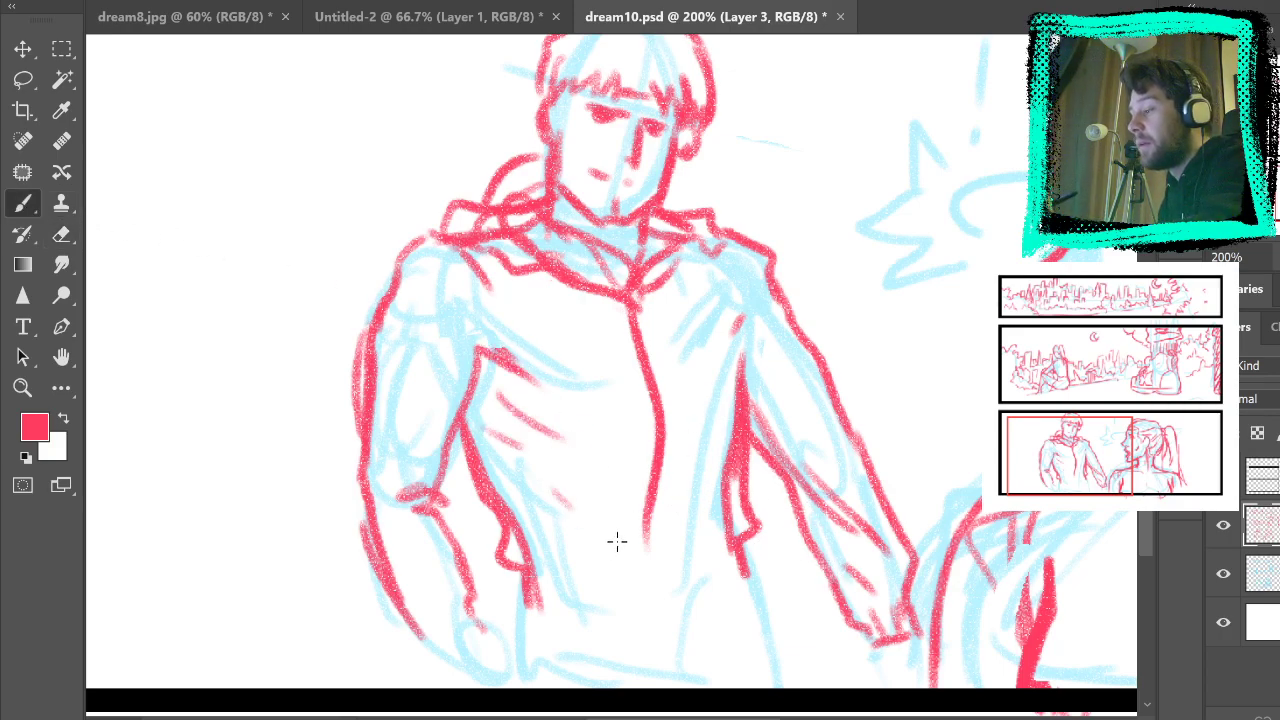
pyautogui.moveTo(740, 436); pyautogui.dragTo(709, 503)
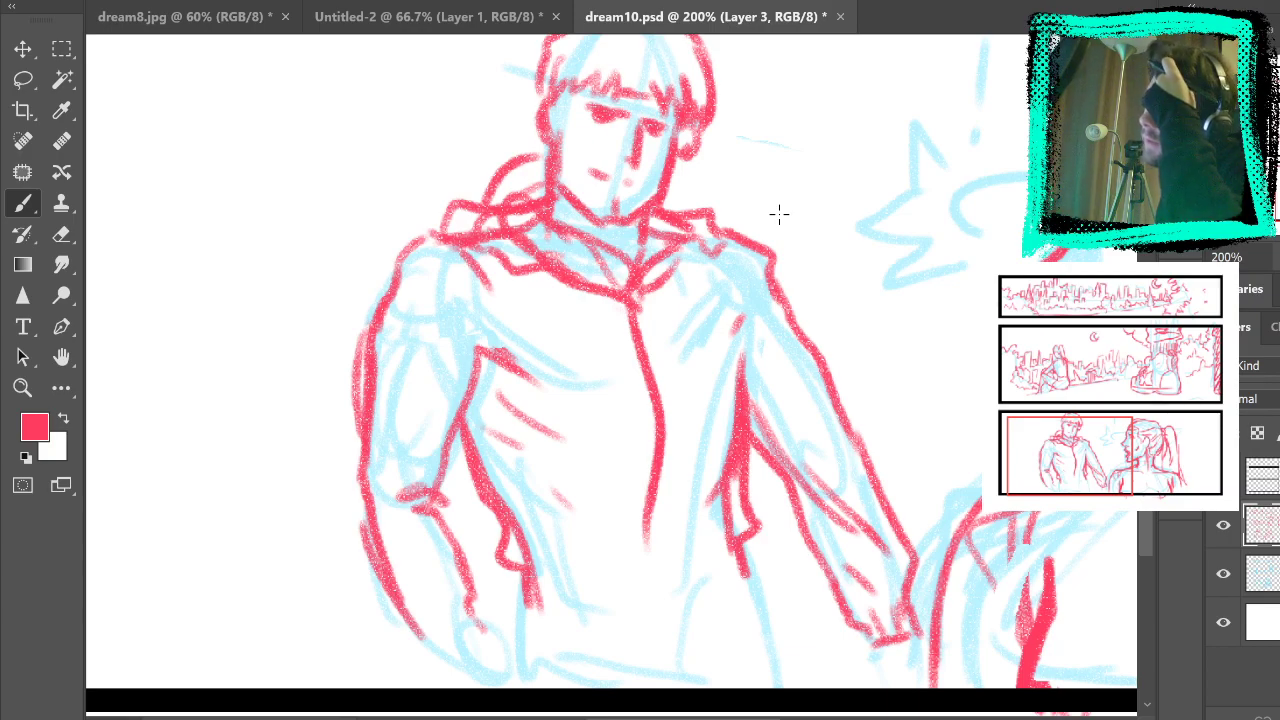
# Step: Extend the jacket's front opening to the waist, and draw a curved hem filled with short vertical ribbing lines
pyautogui.moveTo(645, 502); pyautogui.dragTo(660, 572)
pyautogui.moveTo(524, 598)
pyautogui.mouseDown()
pyautogui.moveTo(530, 612)
pyautogui.moveTo(736, 575)
pyautogui.mouseUp()
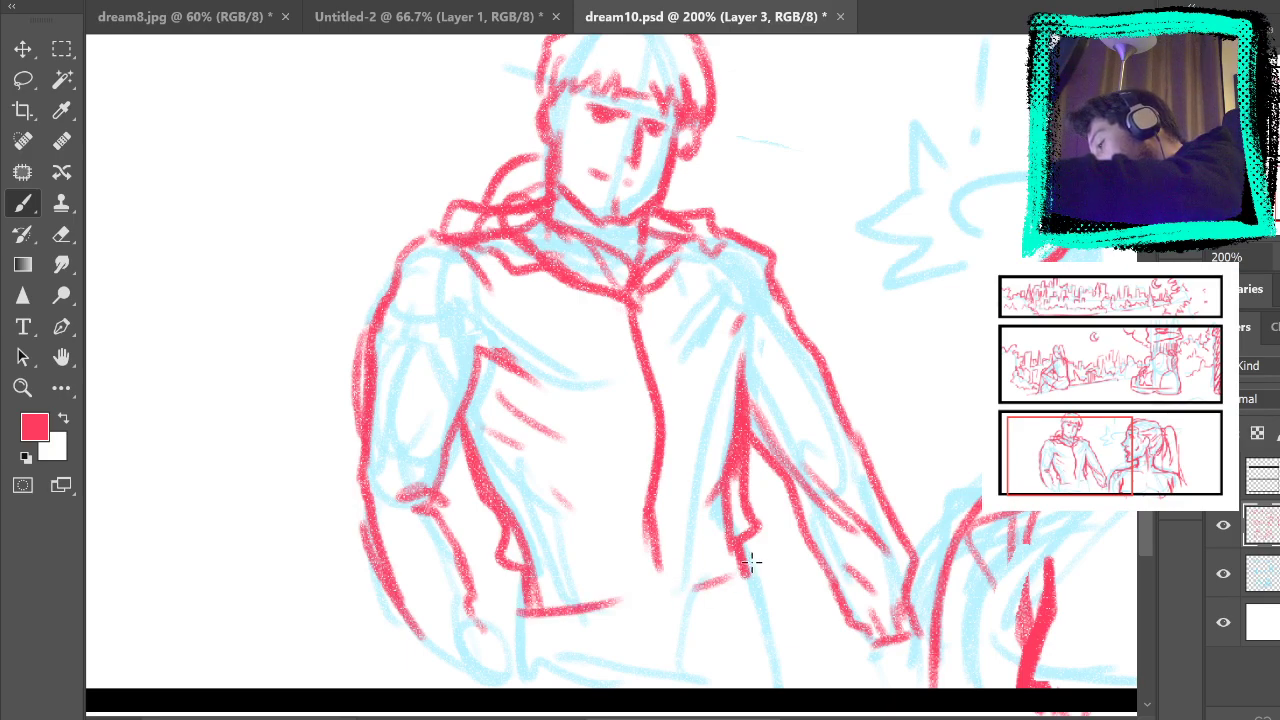
pyautogui.moveTo(530, 580)
pyautogui.mouseDown()
pyautogui.moveTo(584, 596)
pyautogui.moveTo(697, 563)
pyautogui.moveTo(730, 588)
pyautogui.mouseUp()
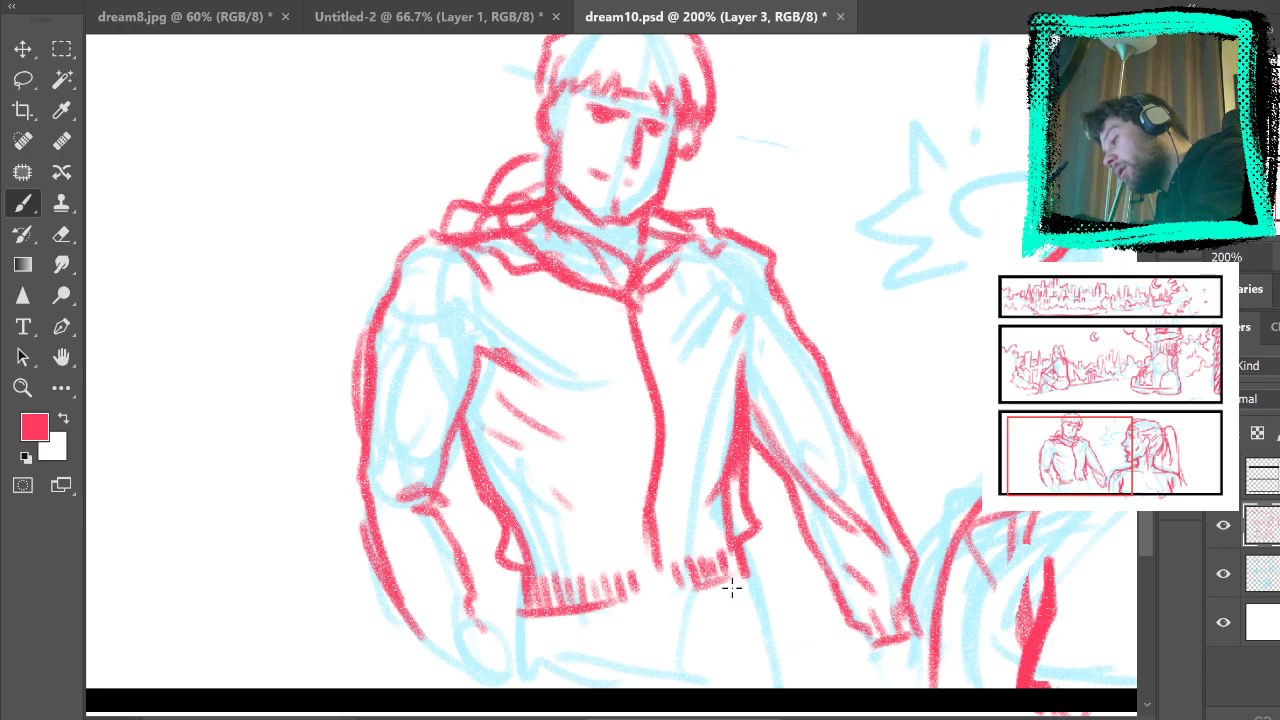
pyautogui.moveTo(659, 564)
pyautogui.mouseDown()
pyautogui.moveTo(664, 591)
pyautogui.moveTo(655, 511)
pyautogui.mouseUp()
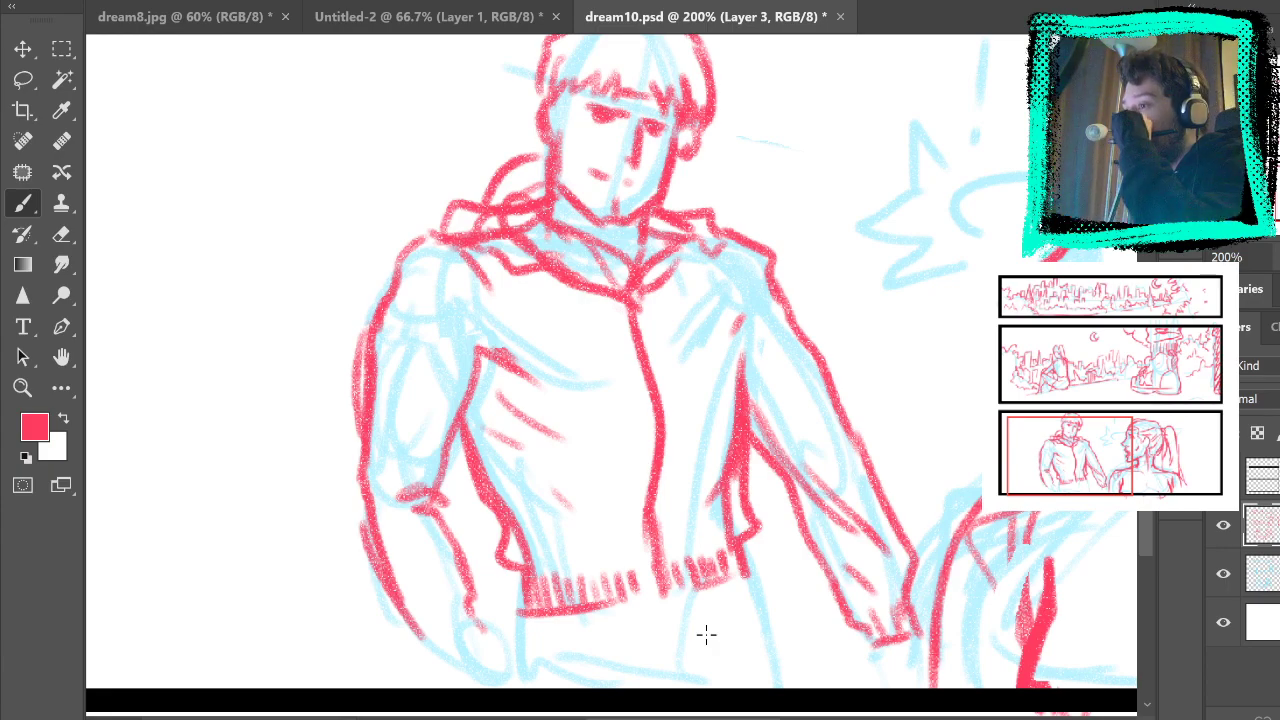
# Step: Erase the bulging upper part of the jacket's front opening and redraw it as a straighter line
pyautogui.click(61, 236)
pyautogui.moveTo(638, 335)
pyautogui.mouseDown()
pyautogui.moveTo(651, 483)
pyautogui.moveTo(648, 434)
pyautogui.mouseUp()
pyautogui.click(23, 203)
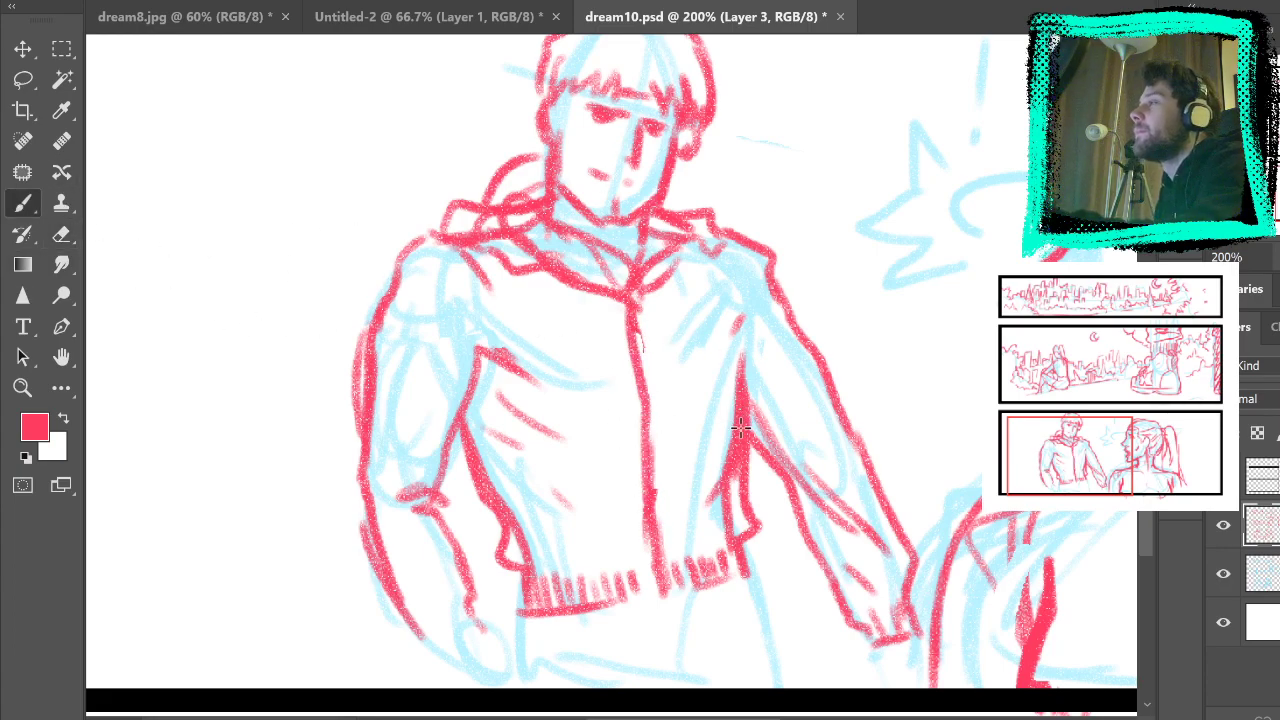
pyautogui.moveTo(737, 309)
pyautogui.mouseDown()
pyautogui.moveTo(720, 437)
pyautogui.moveTo(697, 401)
pyautogui.moveTo(711, 311)
pyautogui.moveTo(811, 331)
pyautogui.moveTo(860, 245)
pyautogui.moveTo(711, 334)
pyautogui.mouseUp()
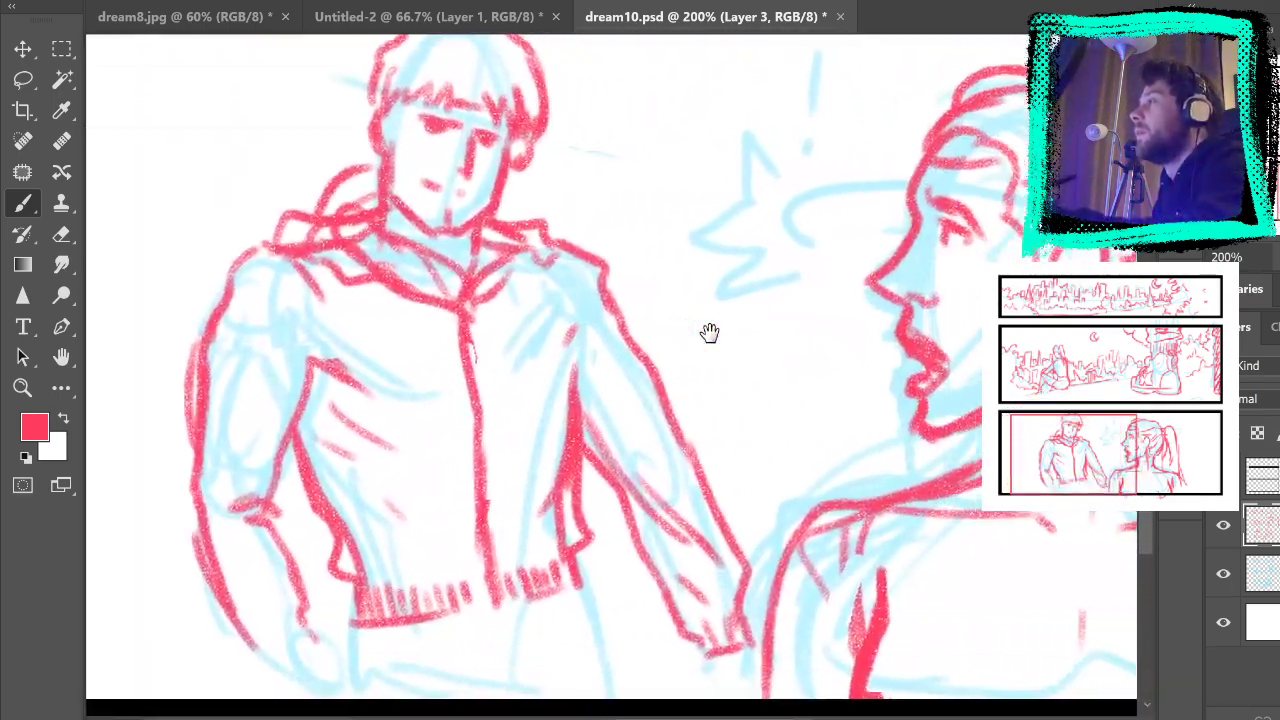
# Step: View the finished artwork in dream8.jpg as a reference for the jacketed figure and return to dream10.psd
pyautogui.click(520, 17)
pyautogui.click(250, 17)
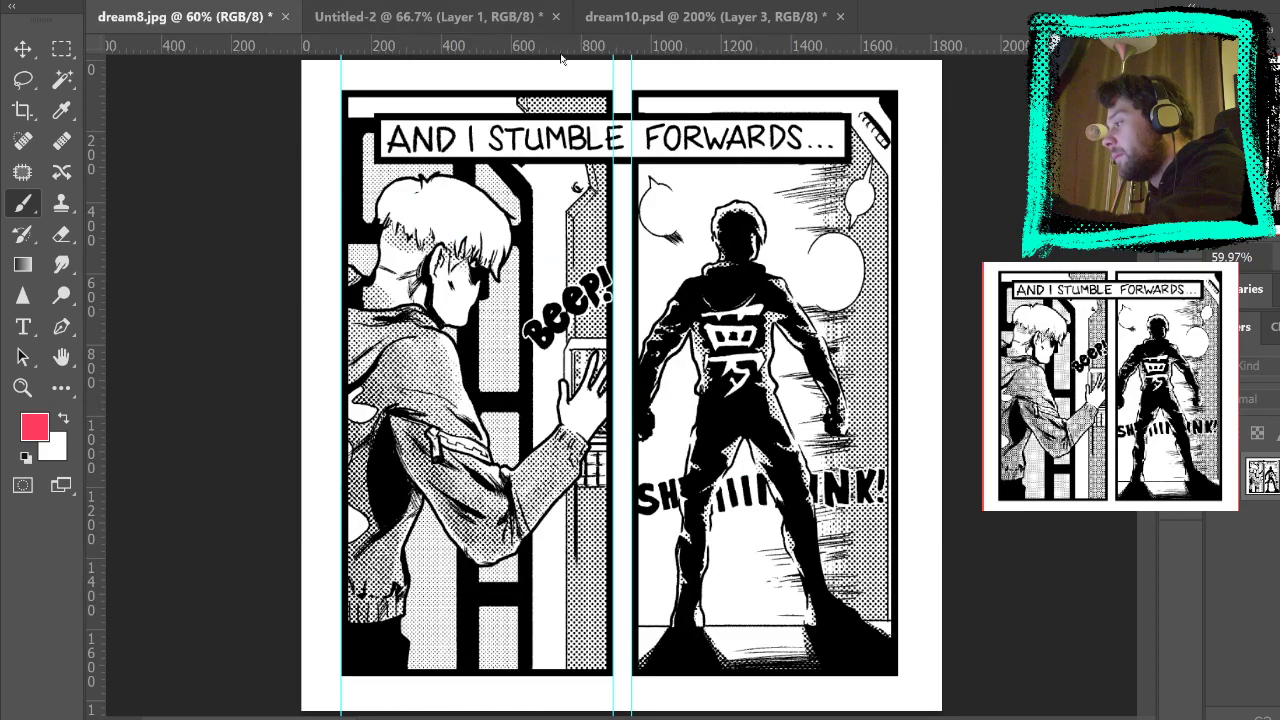
pyautogui.click(700, 17)
# Step: Draw the left-hand figure's trousers below the jacket hem, with both hip edges and crotch folds down to the panel border
pyautogui.moveTo(691, 274); pyautogui.dragTo(826, 271)
pyautogui.moveTo(412, 408); pyautogui.dragTo(405, 488)
pyautogui.moveTo(550, 428); pyautogui.dragTo(585, 490)
pyautogui.moveTo(565, 400); pyautogui.dragTo(592, 490)
pyautogui.moveTo(628, 380)
pyautogui.mouseDown()
pyautogui.moveTo(646, 394)
pyautogui.moveTo(668, 488)
pyautogui.mouseUp()
pyautogui.moveTo(495, 466); pyautogui.dragTo(562, 488)
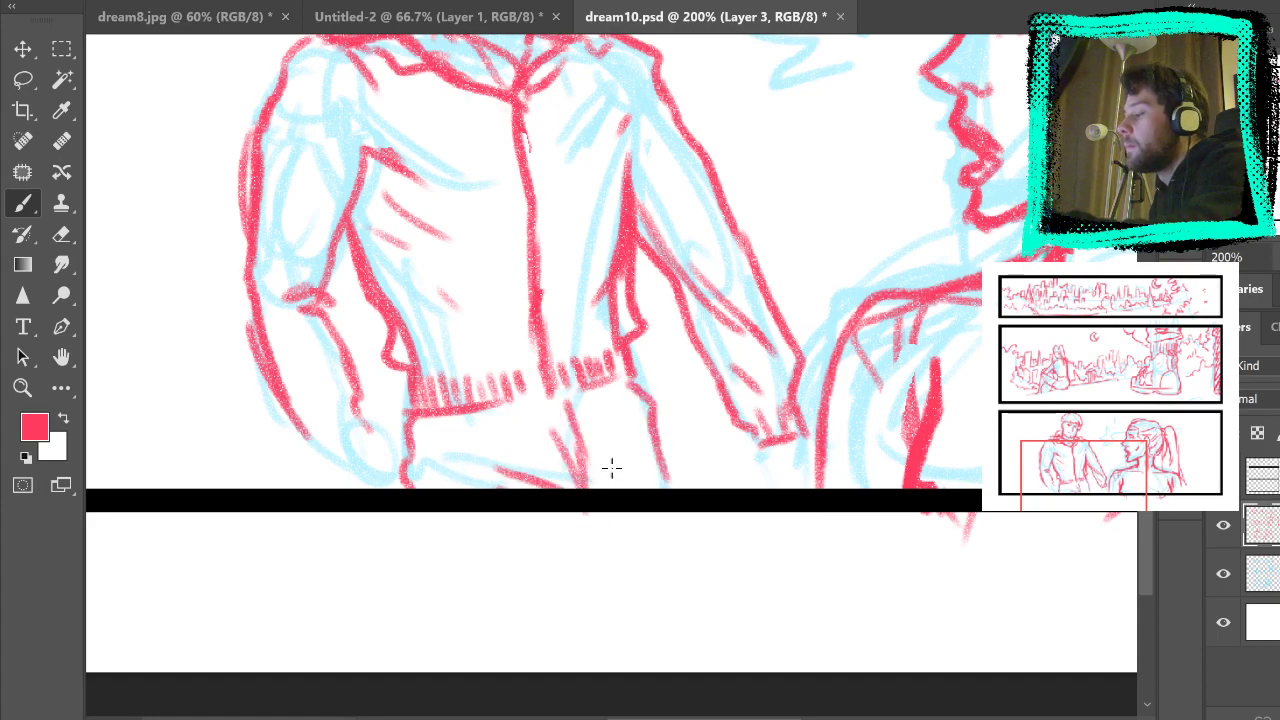
# Step: Draw the hand at the bent arm's cuff, redoing its outer wrist edge, and outline the other hand below its cuff
pyautogui.moveTo(356, 405)
pyautogui.mouseDown()
pyautogui.moveTo(330, 441)
pyautogui.moveTo(362, 430)
pyautogui.moveTo(392, 451)
pyautogui.moveTo(317, 450)
pyautogui.moveTo(343, 494)
pyautogui.moveTo(382, 490)
pyautogui.moveTo(402, 462)
pyautogui.mouseUp()
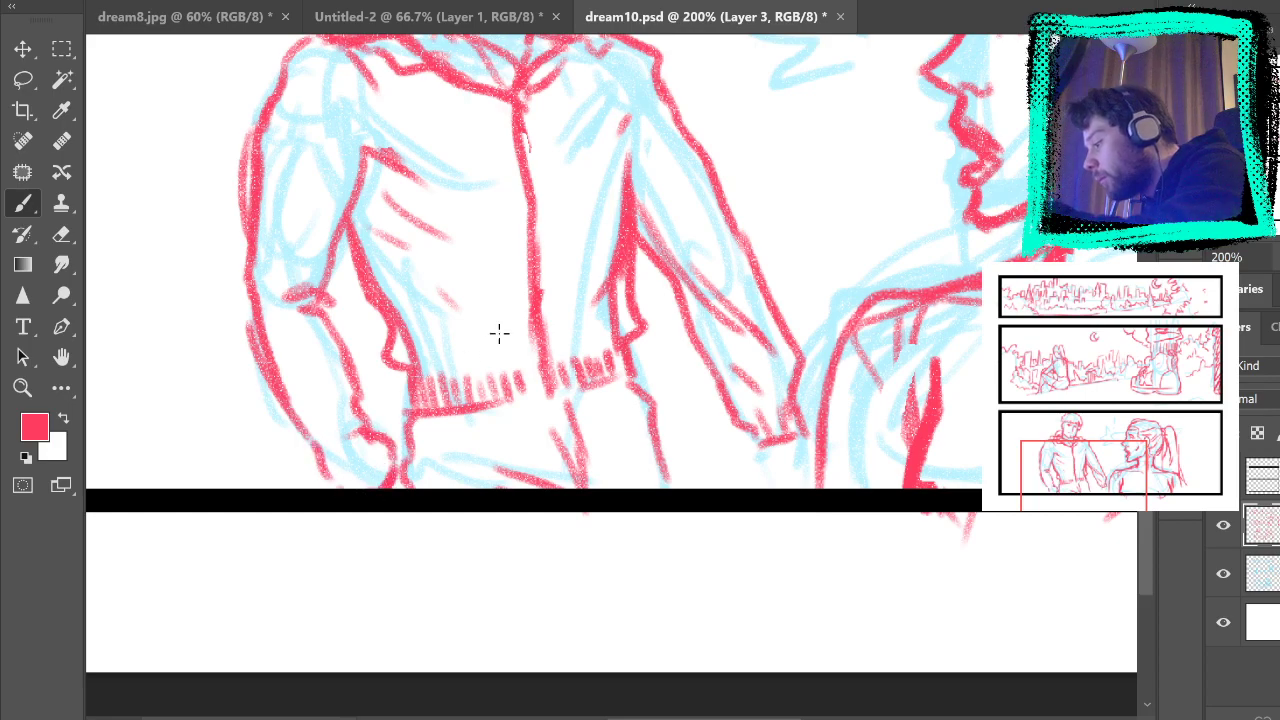
pyautogui.moveTo(838, 364); pyautogui.dragTo(917, 517)
pyautogui.hotkey('ctrl', 'z')
pyautogui.hotkey('ctrl', 'z')
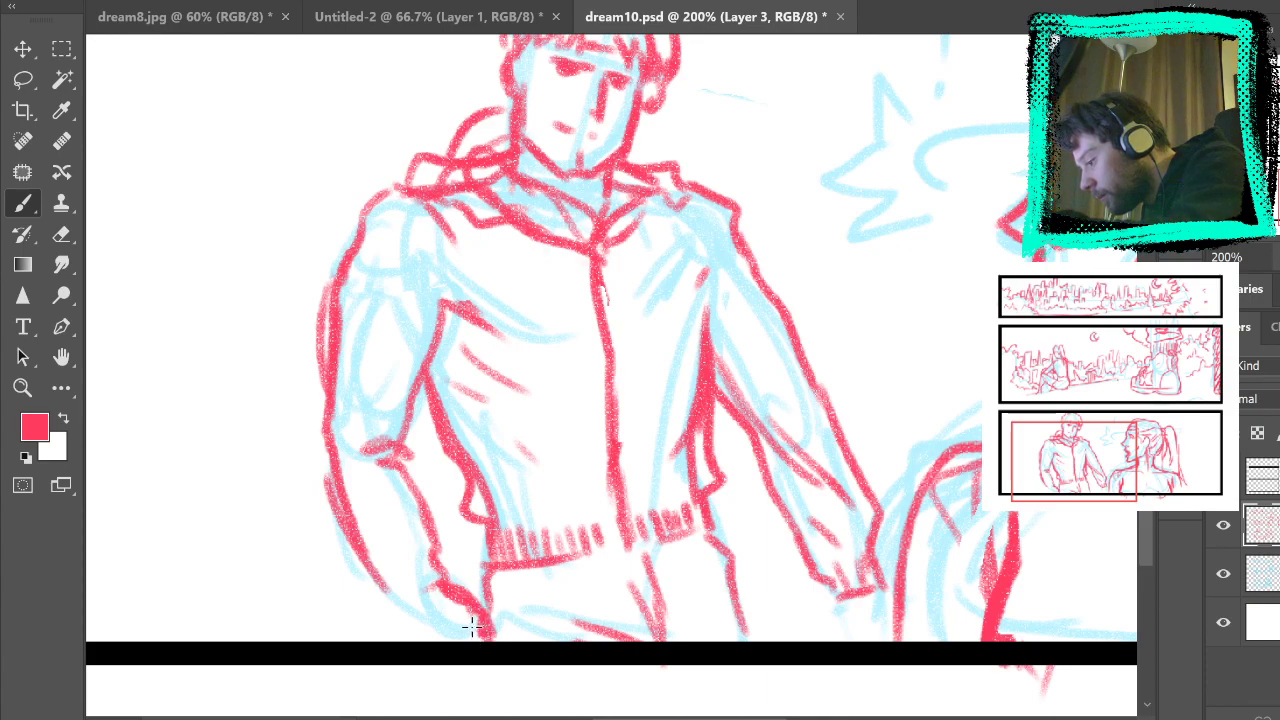
pyautogui.moveTo(386, 592); pyautogui.dragTo(408, 640)
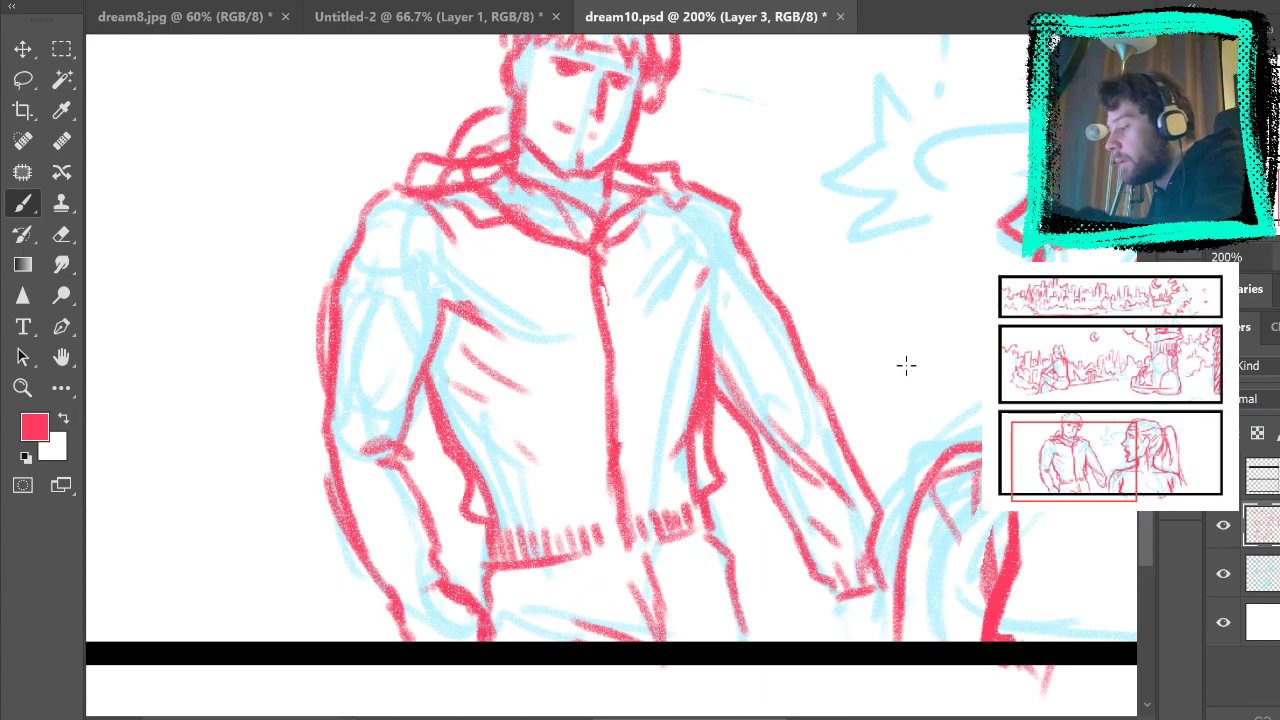
pyautogui.moveTo(837, 597); pyautogui.dragTo(845, 640)
pyautogui.moveTo(878, 596); pyautogui.dragTo(905, 621)
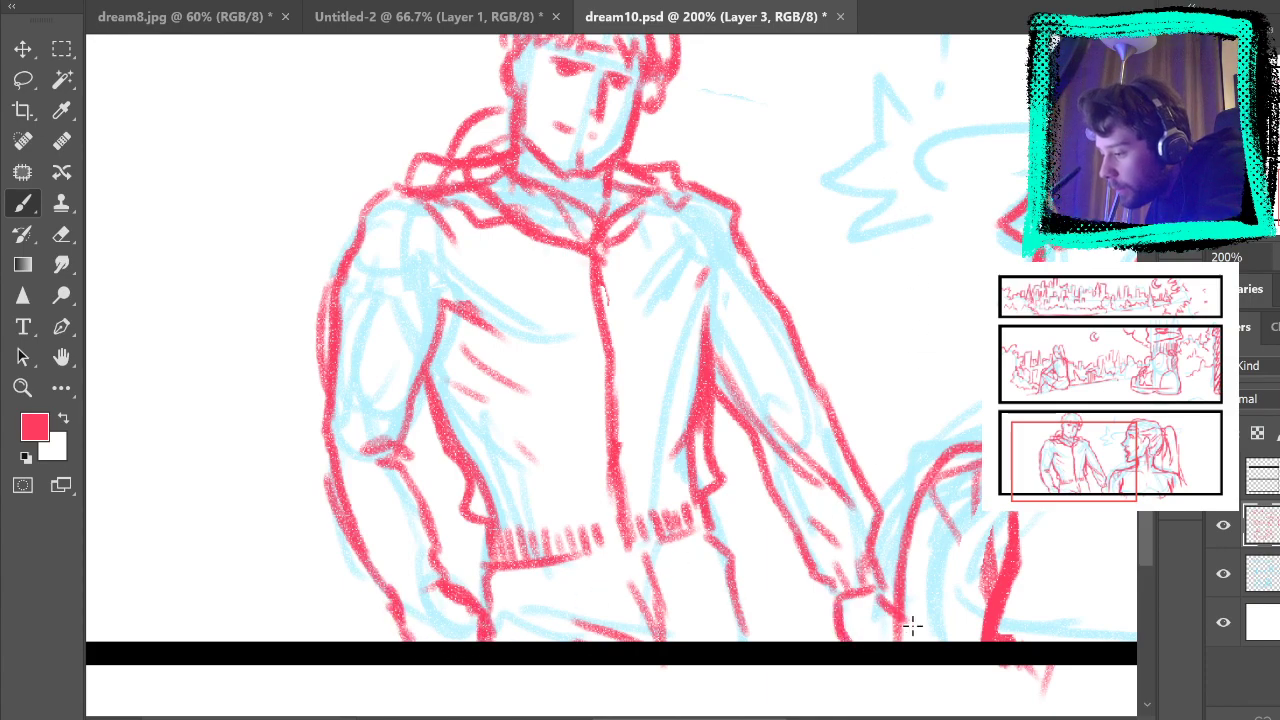
# Step: Trace the spiky burst, its curved tail and the exclamation mark between the two figures, and check the red linework without the blue sketch
pyautogui.moveTo(955, 303); pyautogui.dragTo(786, 366)
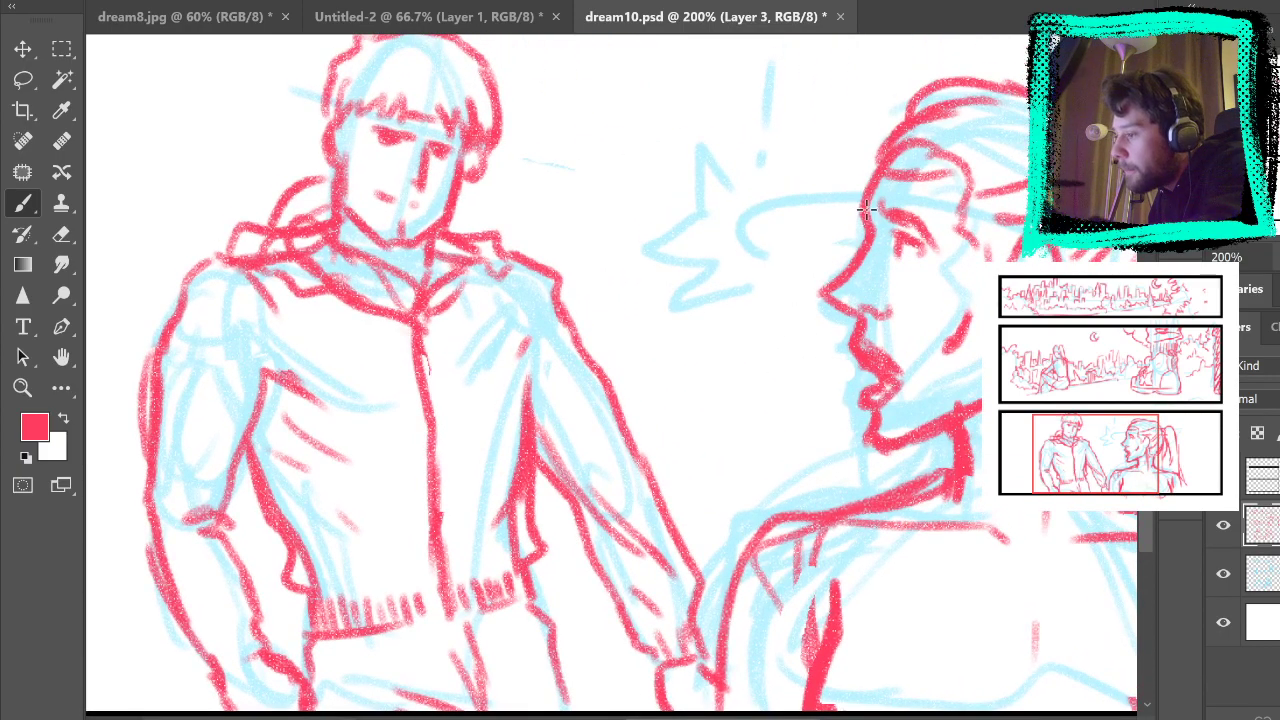
pyautogui.hotkey('ctrl', '0')
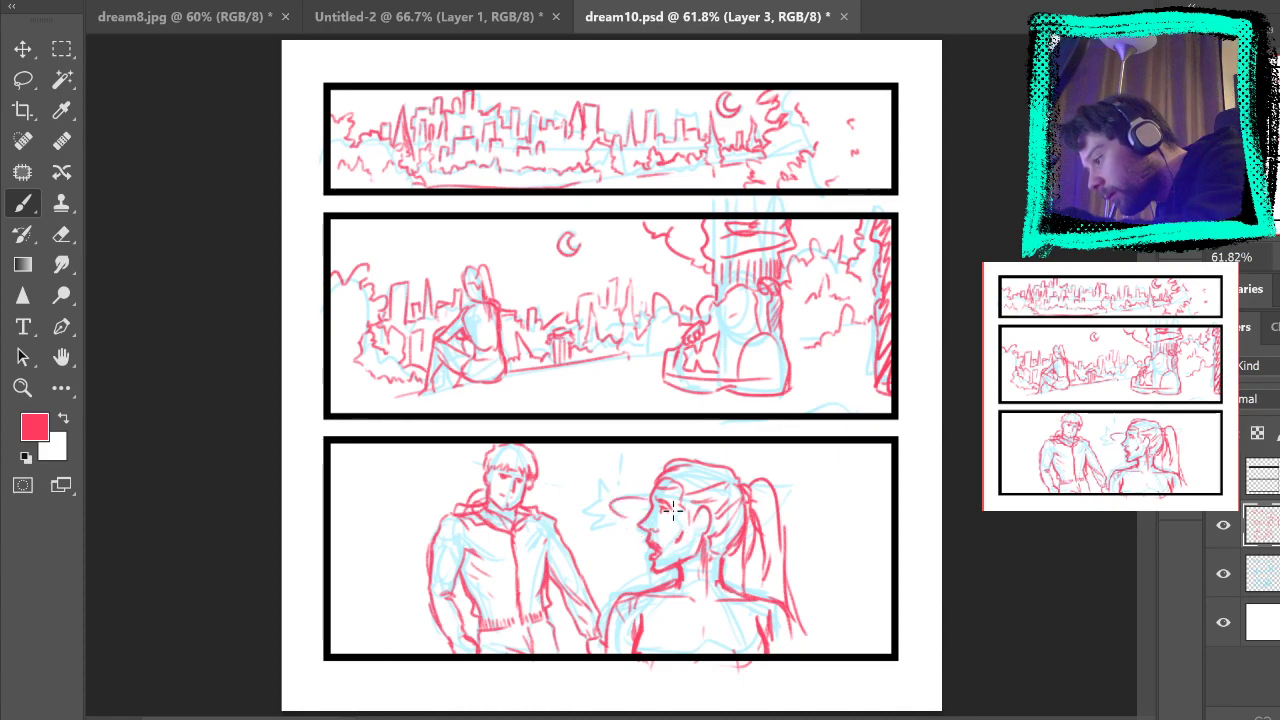
pyautogui.hotkey('ctrl', 'z')
pyautogui.moveTo(612, 506)
pyautogui.mouseDown()
pyautogui.moveTo(668, 505)
pyautogui.moveTo(670, 523)
pyautogui.moveTo(636, 508)
pyautogui.mouseUp()
pyautogui.hotkey('ctrl', 'z')
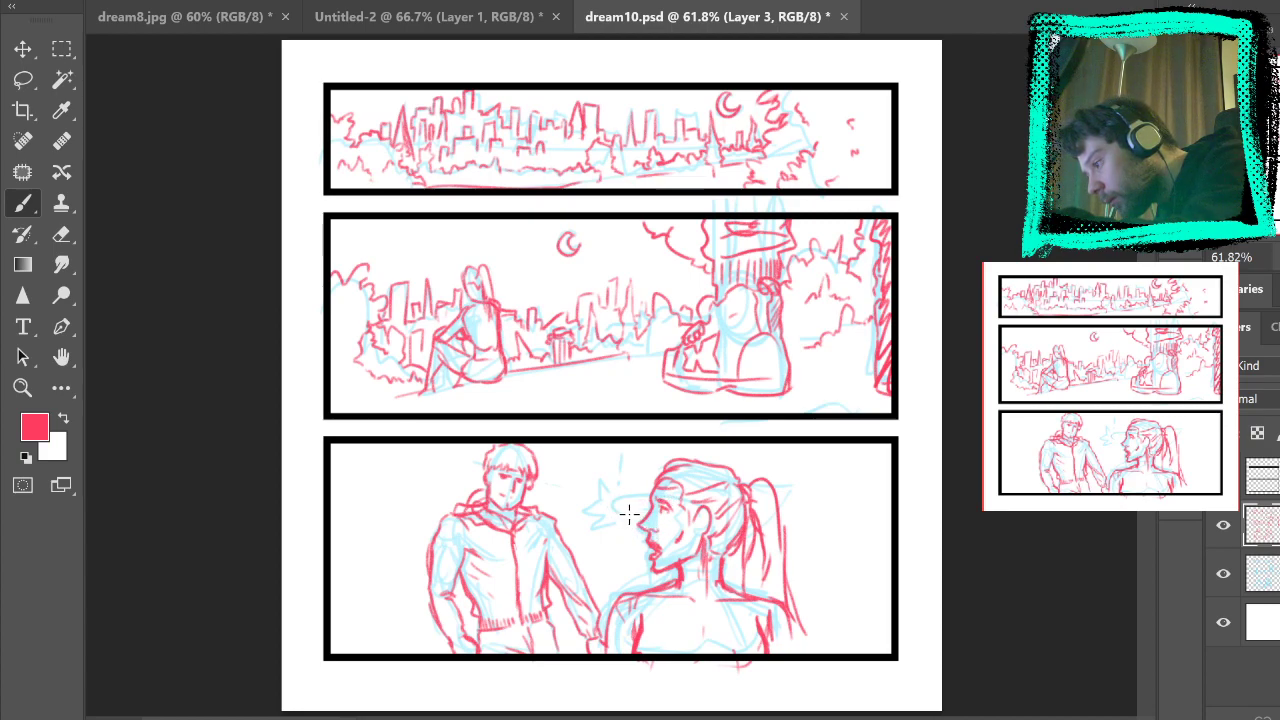
pyautogui.hotkey('ctrl', 'z')
pyautogui.moveTo(613, 504); pyautogui.dragTo(655, 496)
pyautogui.hotkey('ctrl', 'z')
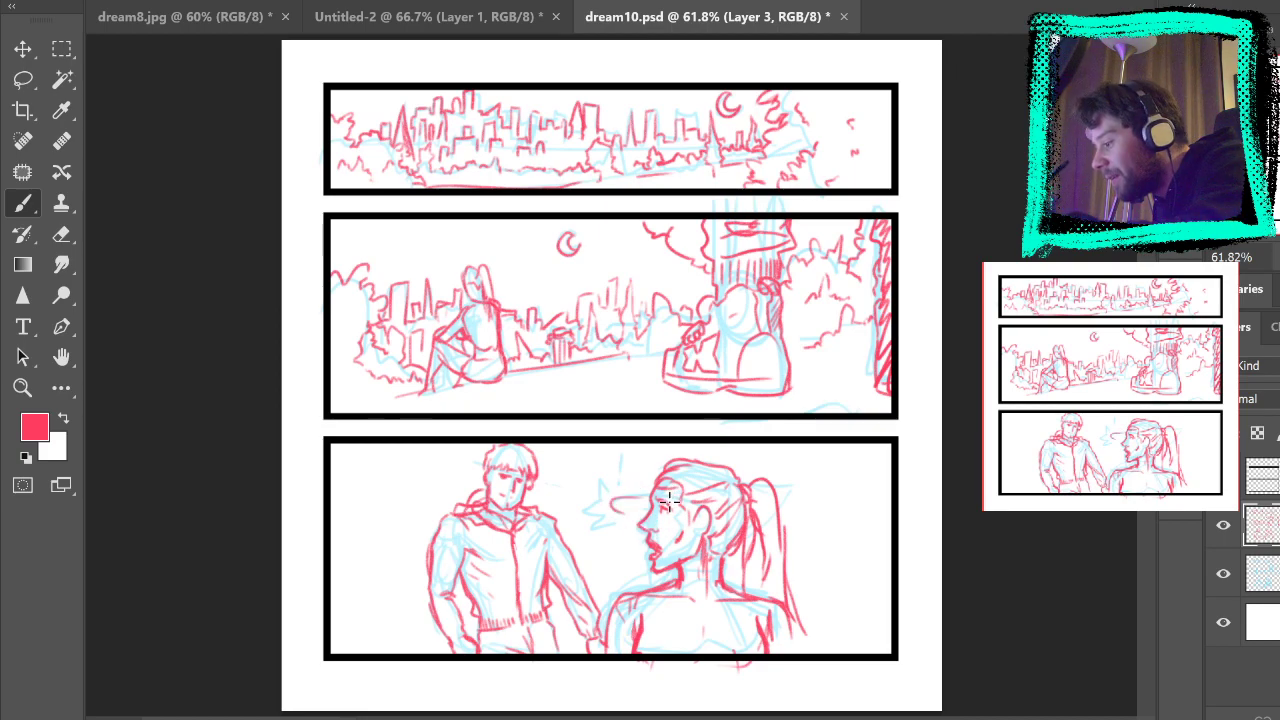
pyautogui.moveTo(606, 506)
pyautogui.mouseDown()
pyautogui.moveTo(600, 517)
pyautogui.moveTo(586, 503)
pyautogui.moveTo(624, 497)
pyautogui.moveTo(630, 482)
pyautogui.mouseUp()
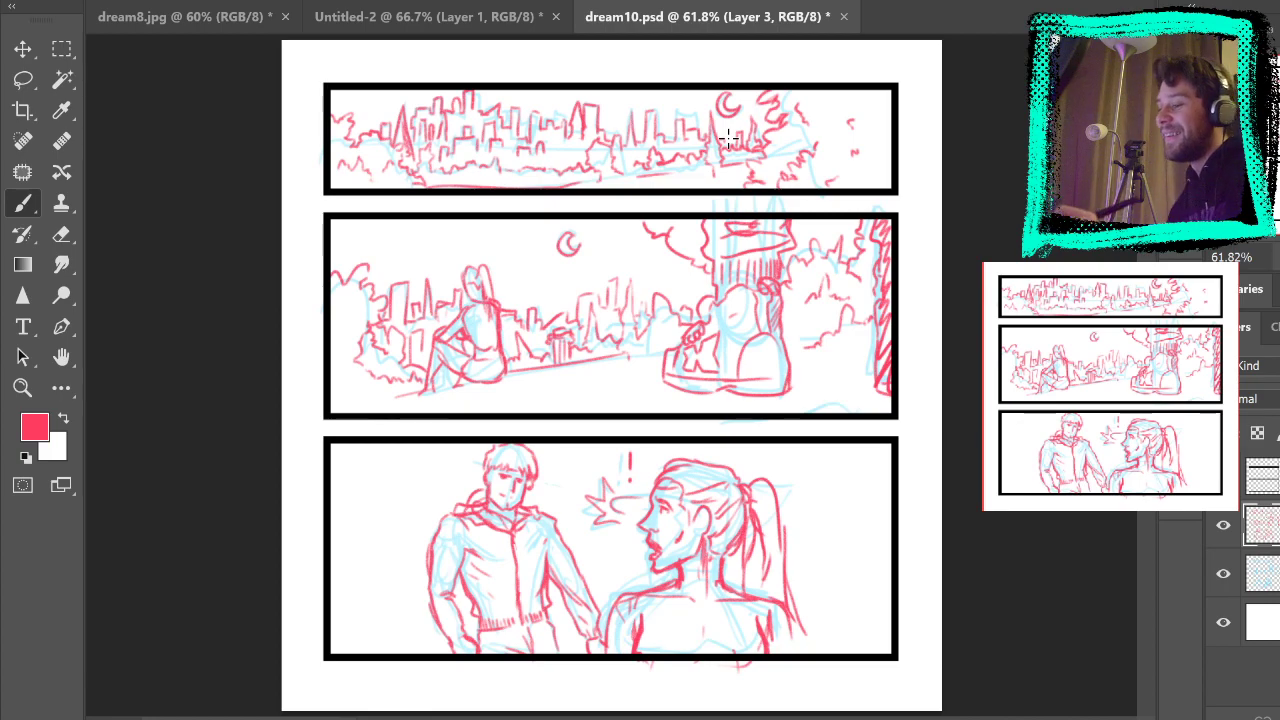
pyautogui.click(1223, 573)
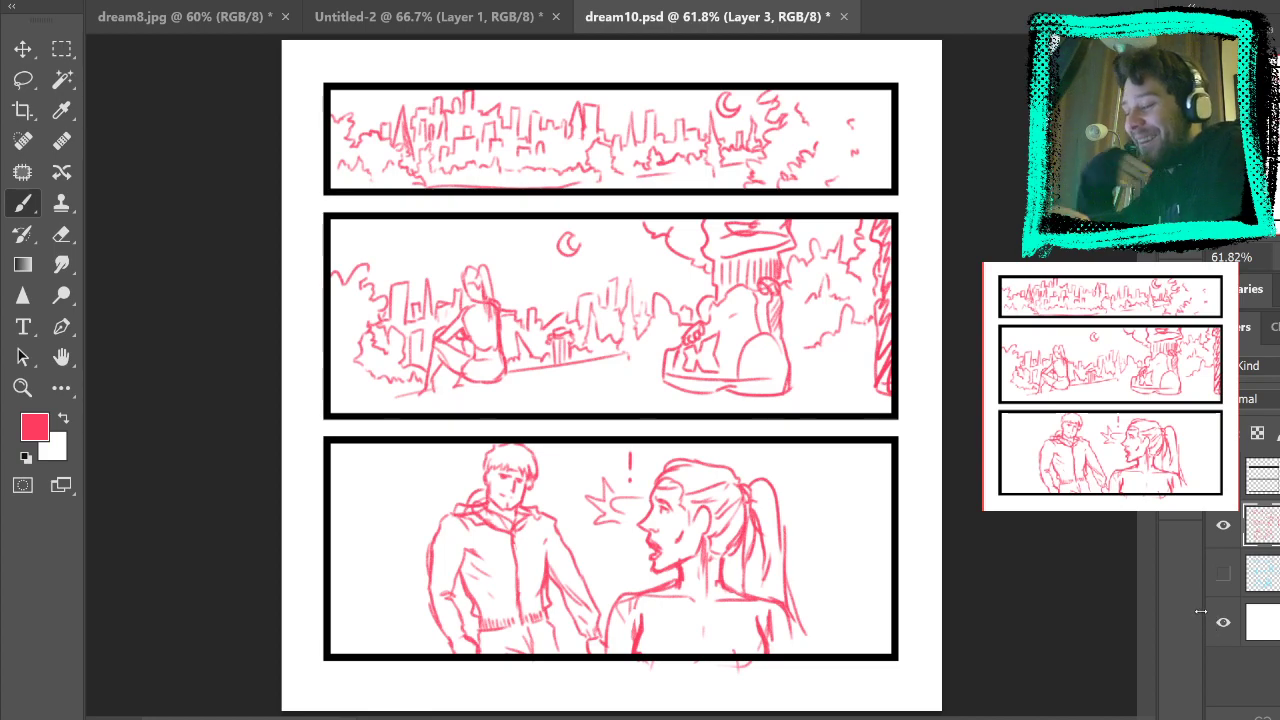
pyautogui.click(1223, 573)
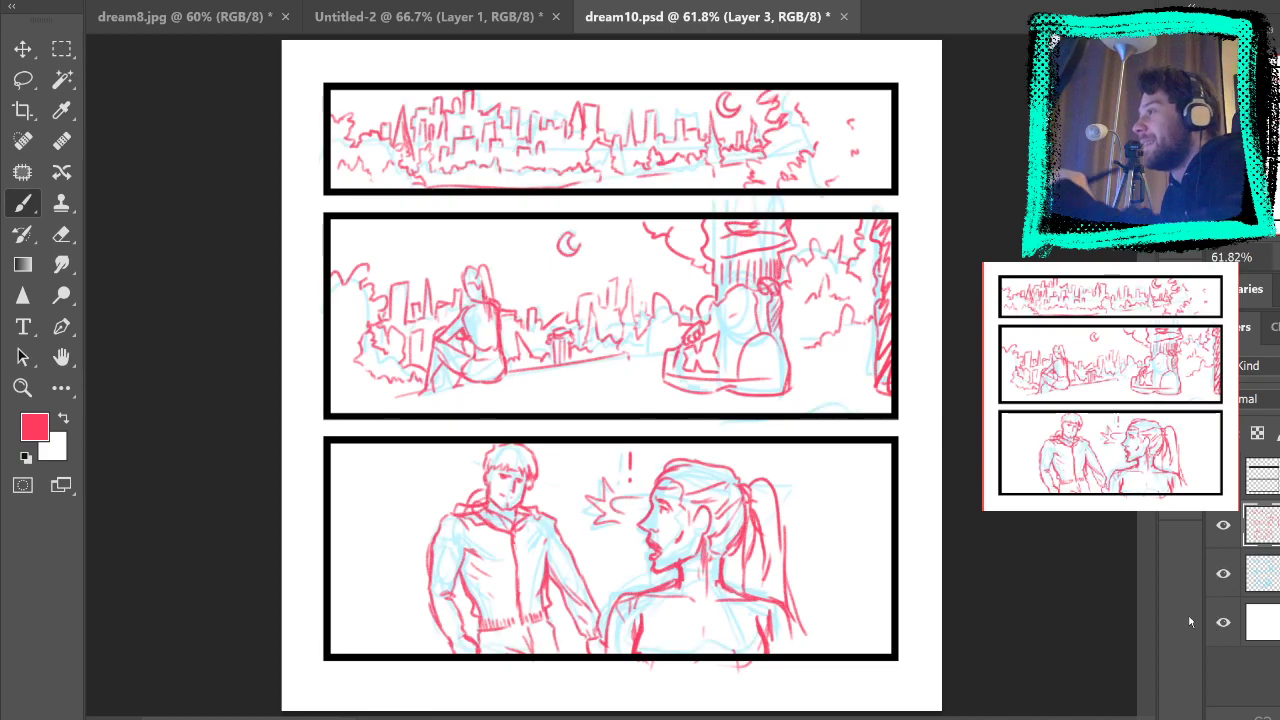
# Step: Draw a jagged foliage line behind the jacketed figure and a tall pointed tree behind the ponytailed figure, redoing the tree outline
pyautogui.moveTo(331, 509)
pyautogui.mouseDown()
pyautogui.moveTo(386, 576)
pyautogui.moveTo(403, 574)
pyautogui.moveTo(412, 624)
pyautogui.mouseUp()
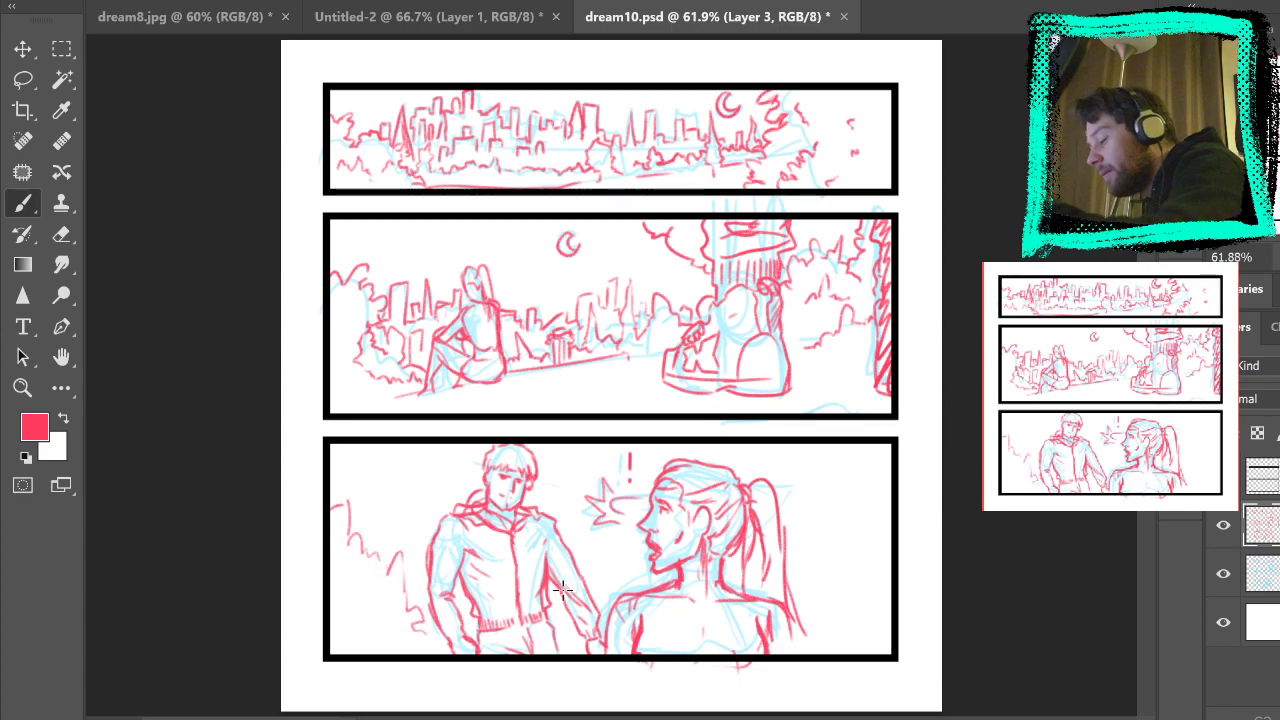
pyautogui.moveTo(832, 596)
pyautogui.mouseDown()
pyautogui.moveTo(828, 478)
pyautogui.moveTo(850, 532)
pyautogui.mouseUp()
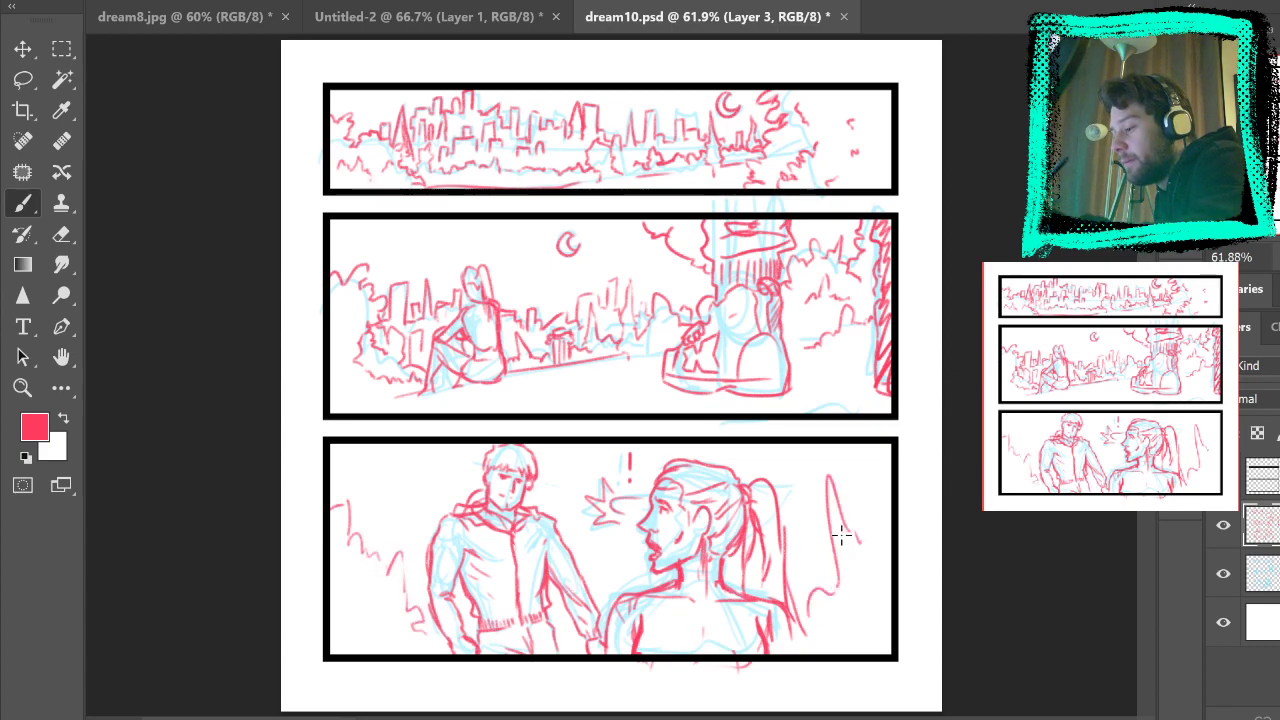
pyautogui.moveTo(831, 592); pyautogui.dragTo(833, 571)
pyautogui.hotkey('ctrl', 'z')
pyautogui.hotkey('ctrl', 'z')
pyautogui.moveTo(803, 630)
pyautogui.mouseDown()
pyautogui.moveTo(843, 595)
pyautogui.moveTo(834, 449)
pyautogui.mouseUp()
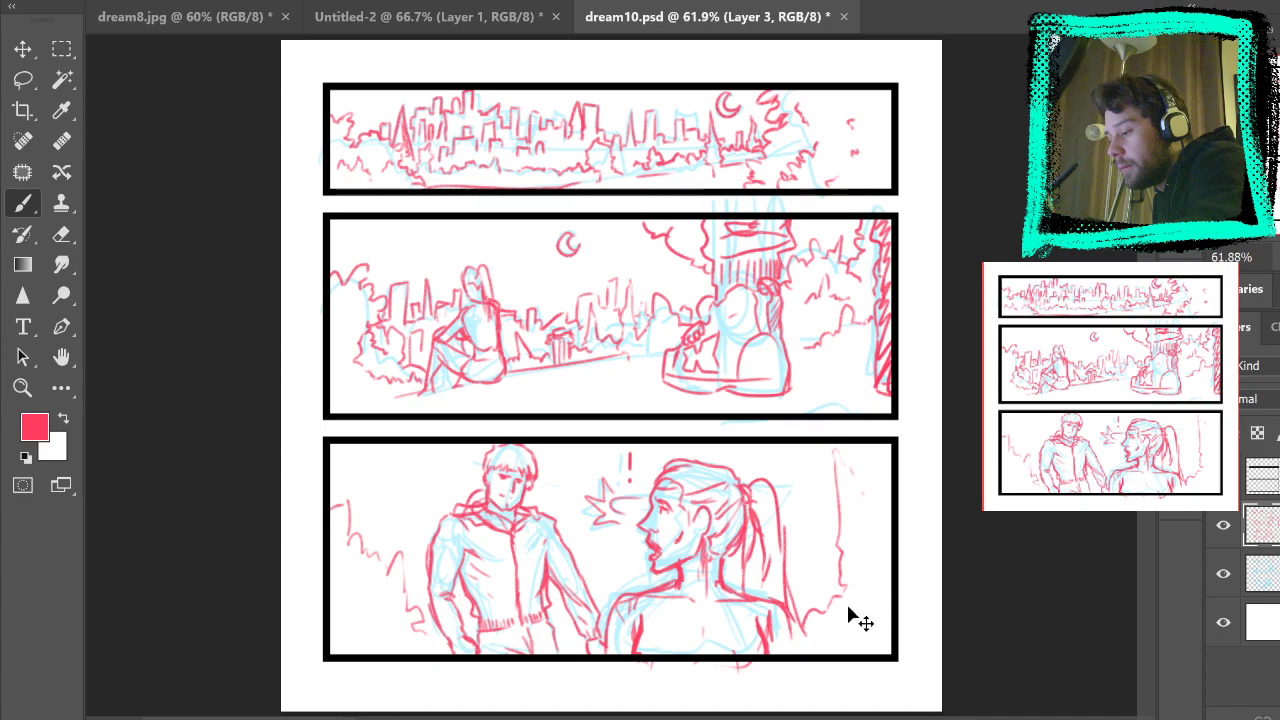
pyautogui.hotkey('ctrl', 'z')
pyautogui.moveTo(846, 590)
pyautogui.mouseDown()
pyautogui.moveTo(850, 497)
pyautogui.moveTo(866, 488)
pyautogui.moveTo(891, 603)
pyautogui.mouseUp()
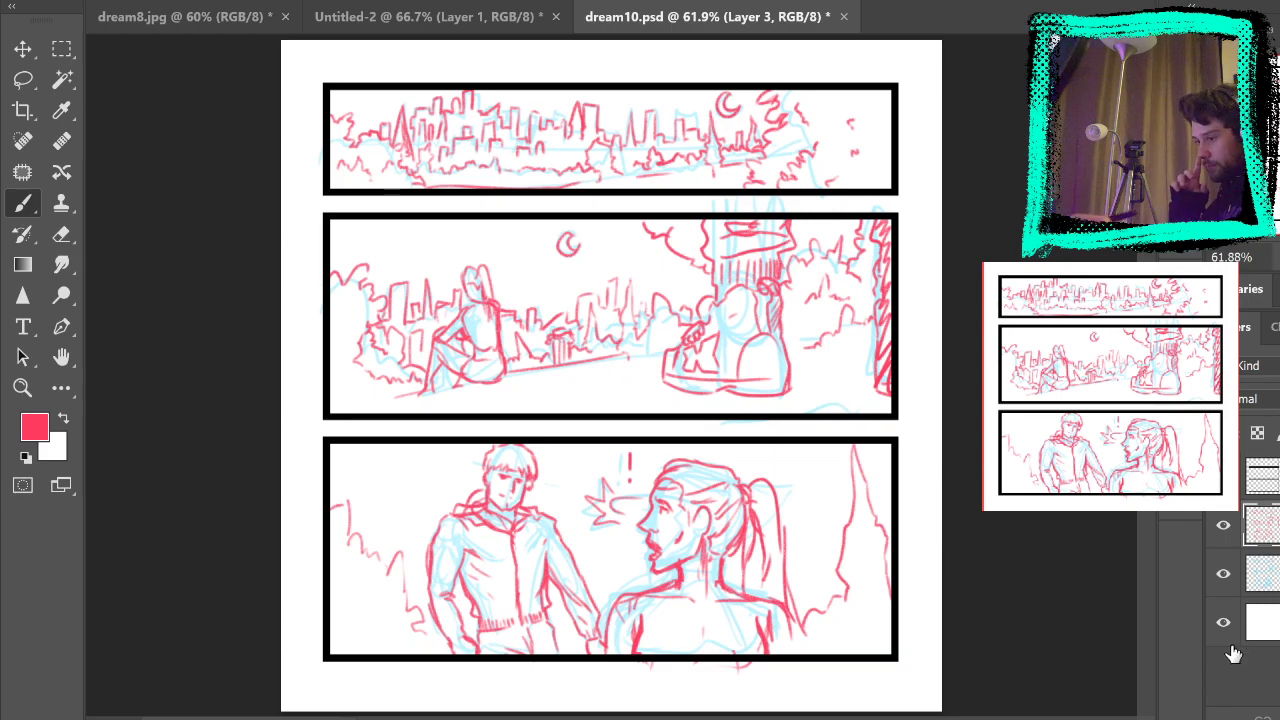
# Step: Compare the page with and without the blue rough sketch, and leave the sketch layer hidden
pyautogui.click(1223, 578)
pyautogui.click(1223, 576)
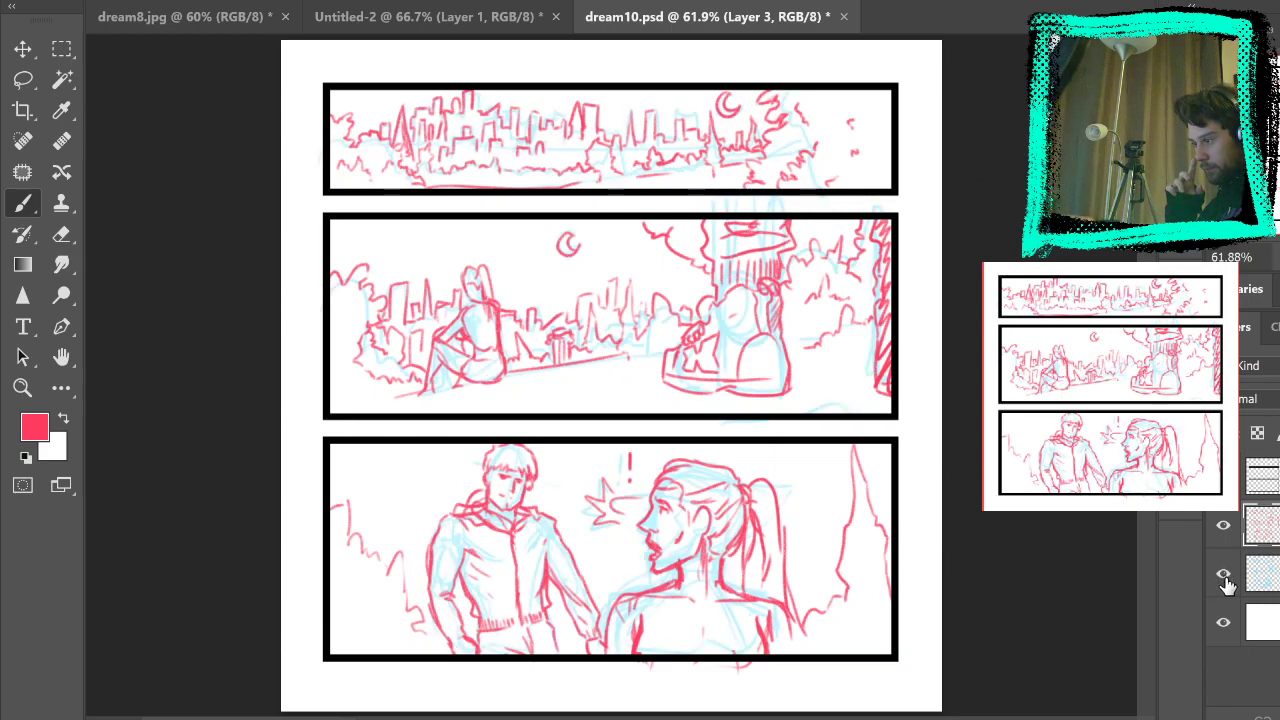
pyautogui.click(1223, 578)
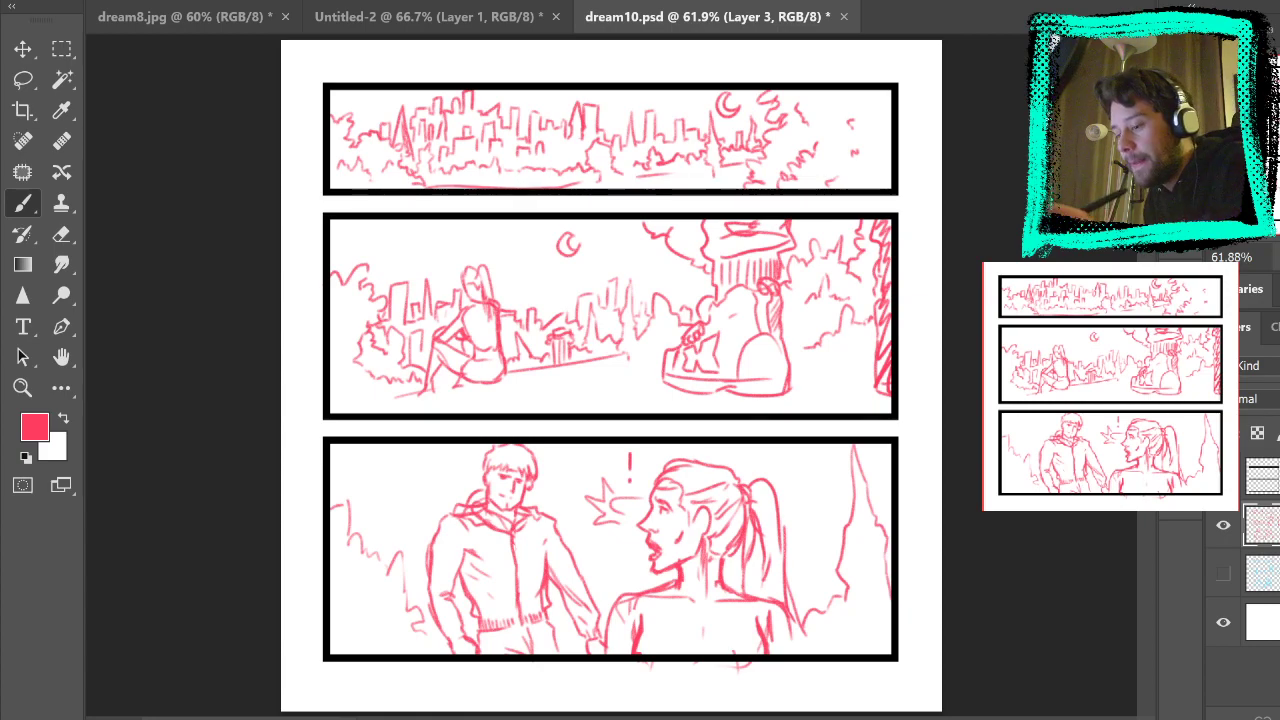
# Step: Add a new layer above the red linework, fade Layer 3 by lowering its opacity, and make the new layer active
pyautogui.hotkey('ctrl', 'shift', 'alt', 'n')
pyautogui.click(1263, 573)
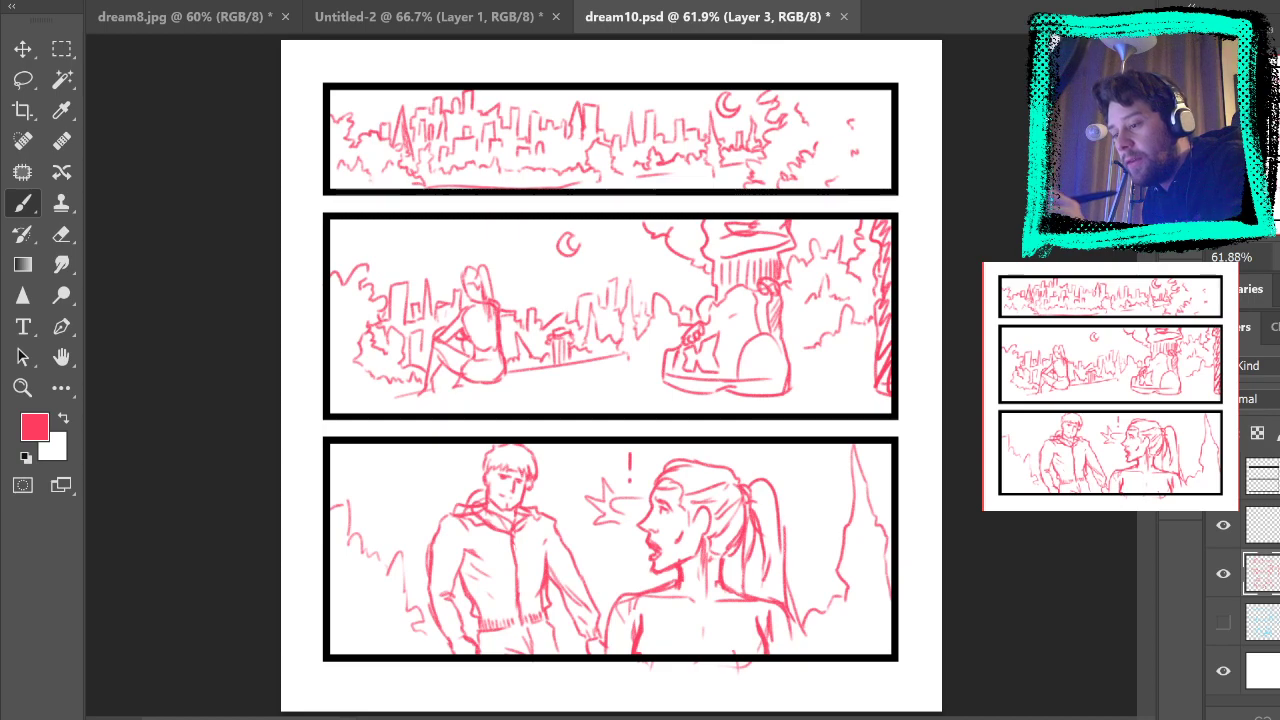
pyautogui.click(1263, 525)
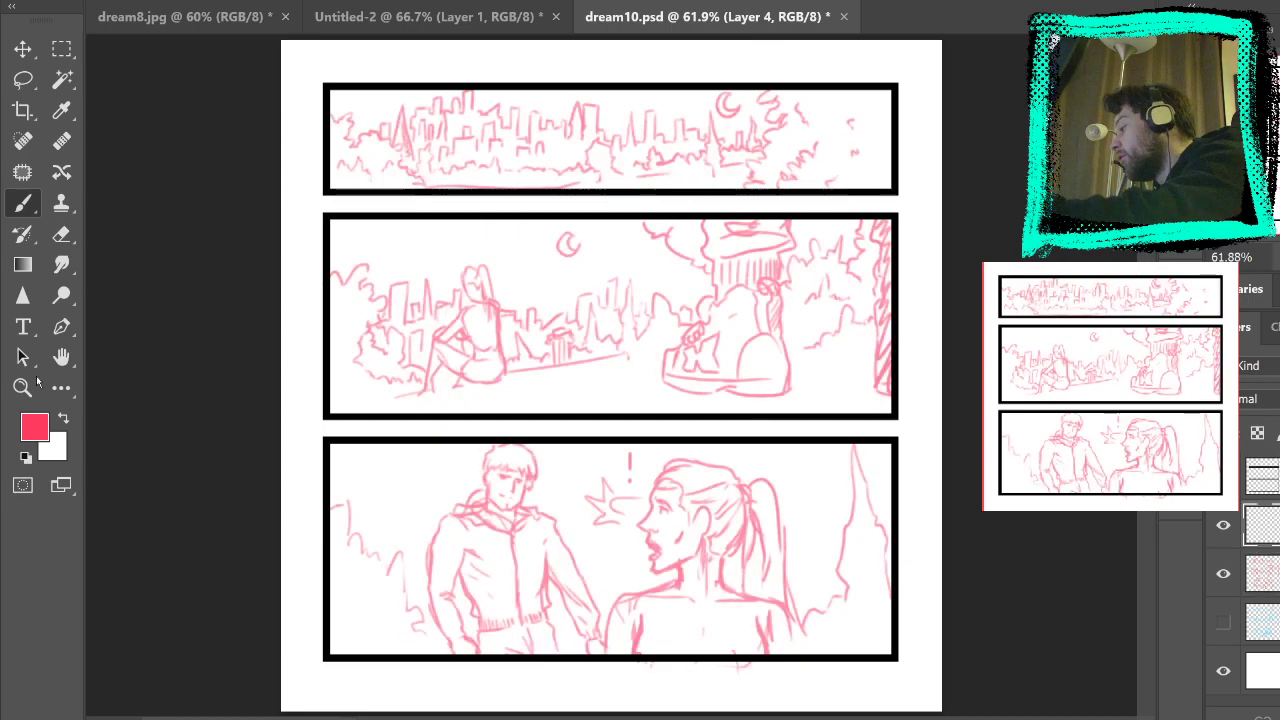
# Step: Brush the middle panel's seated figure's rounded knee and lower thigh edge, adding short strokes below the elbow
pyautogui.click(23, 386)
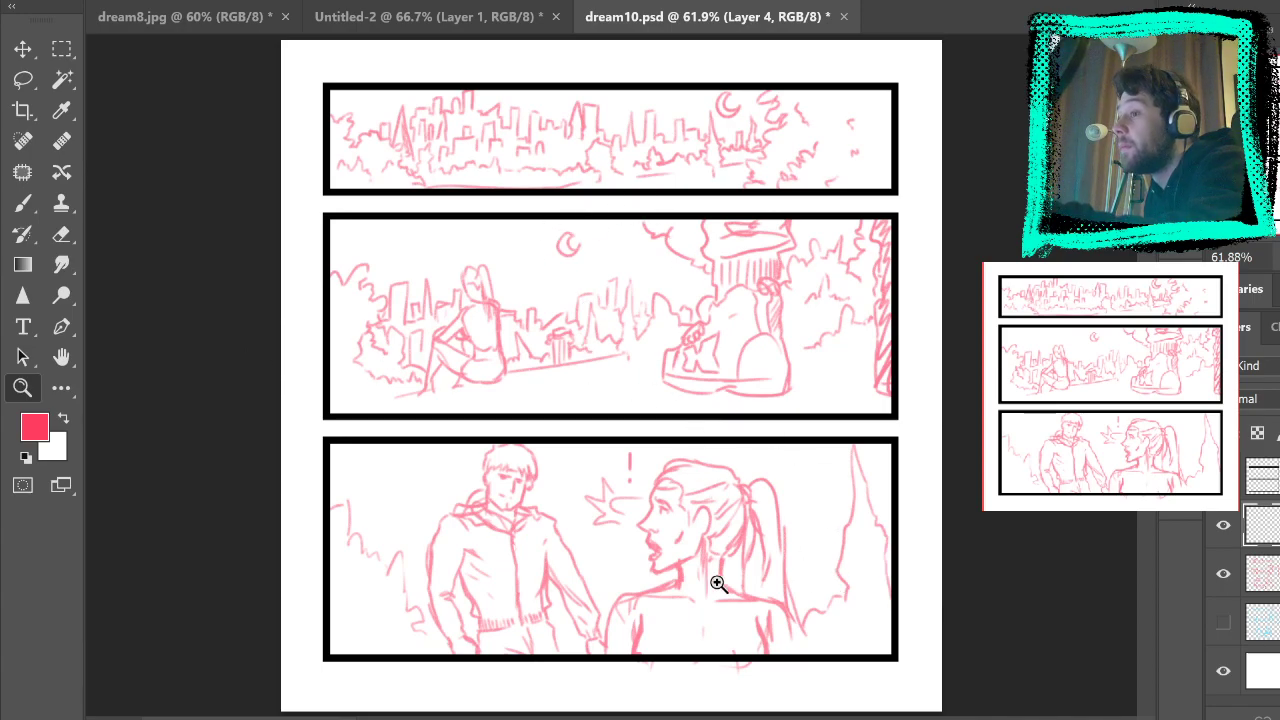
pyautogui.click(713, 588)
pyautogui.click(498, 312)
pyautogui.click(497, 316)
pyautogui.moveTo(515, 333); pyautogui.dragTo(706, 451)
pyautogui.click(574, 400)
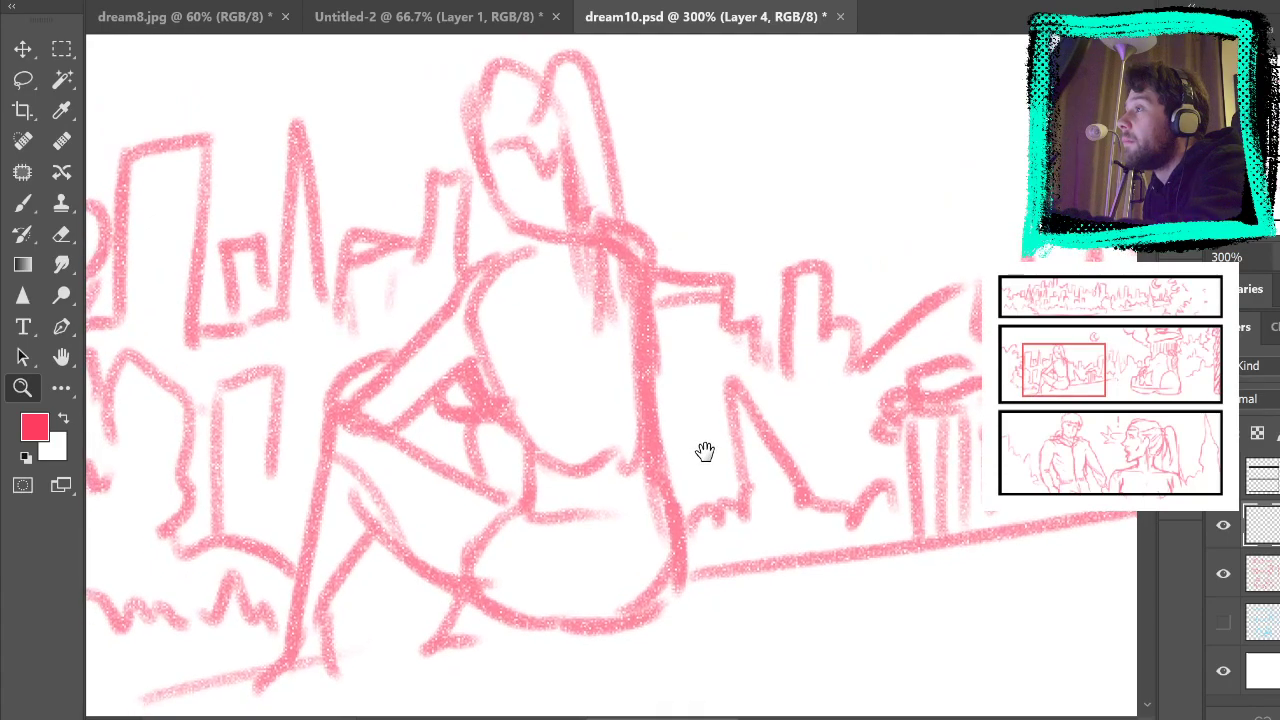
pyautogui.click(24, 206)
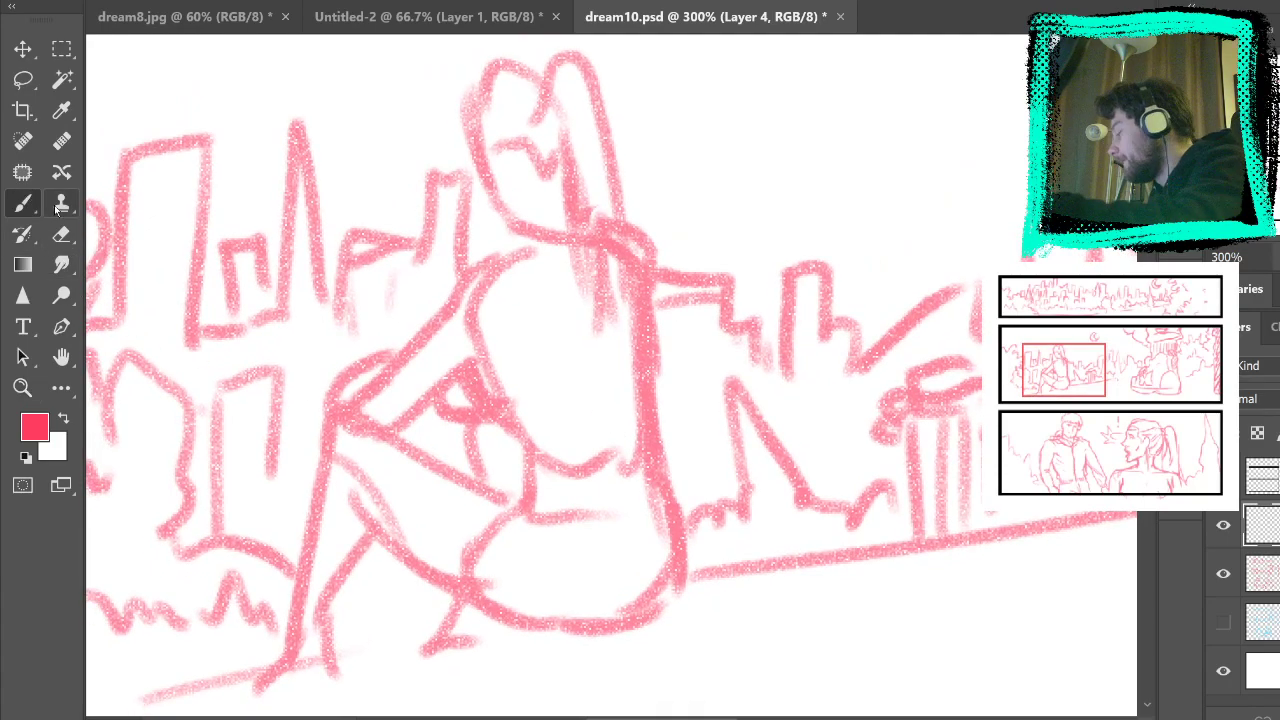
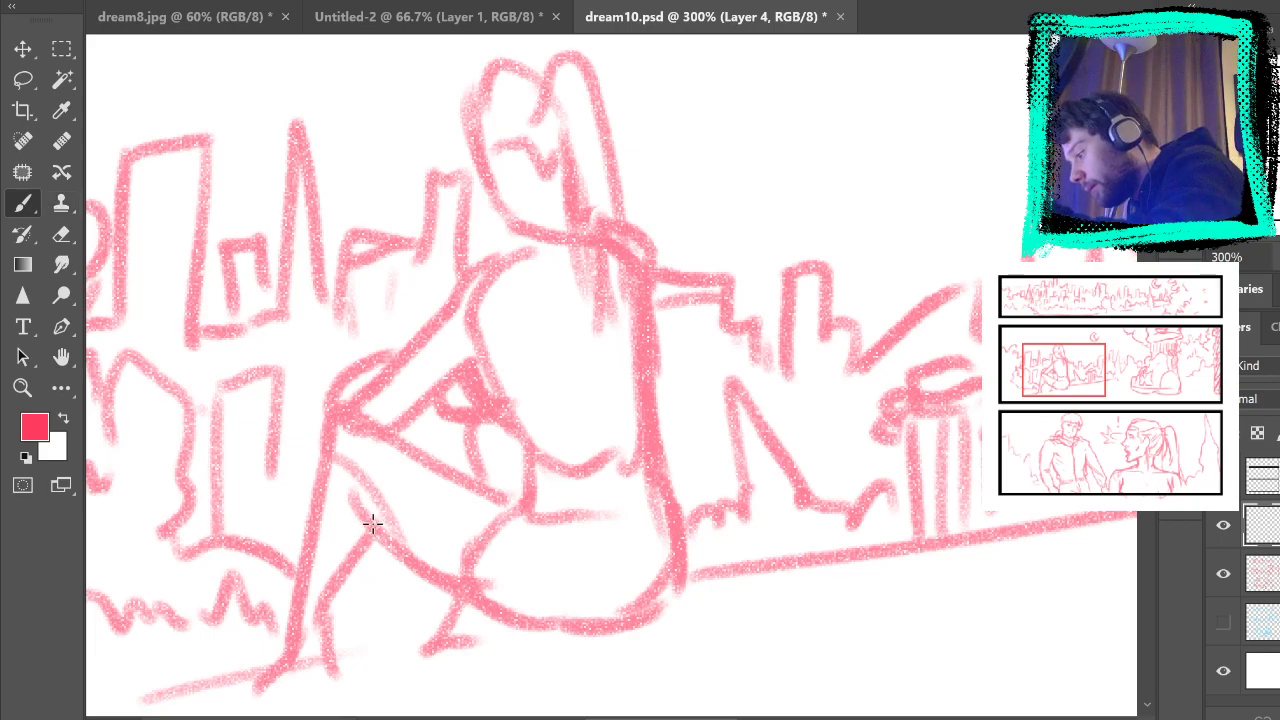
pyautogui.moveTo(350, 472)
pyautogui.mouseDown()
pyautogui.moveTo(366, 434)
pyautogui.moveTo(384, 544)
pyautogui.mouseUp()
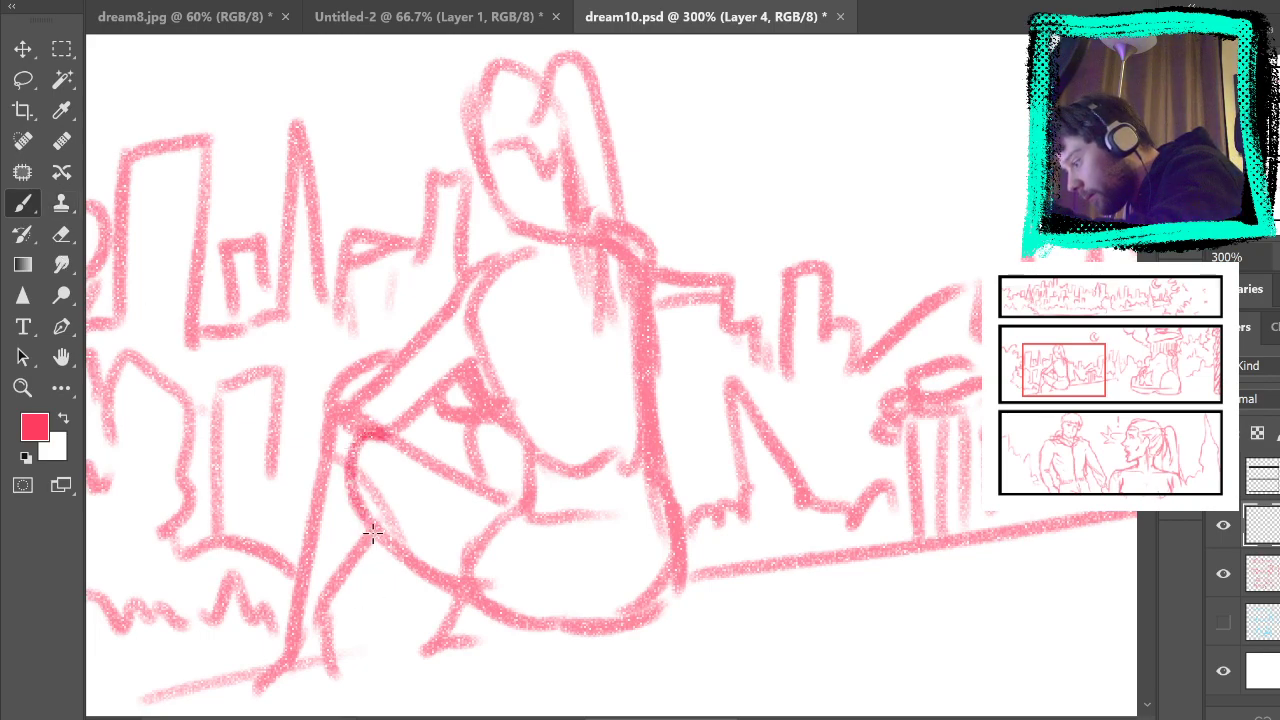
pyautogui.moveTo(457, 447)
pyautogui.mouseDown()
pyautogui.moveTo(475, 480)
pyautogui.moveTo(475, 436)
pyautogui.moveTo(512, 460)
pyautogui.mouseUp()
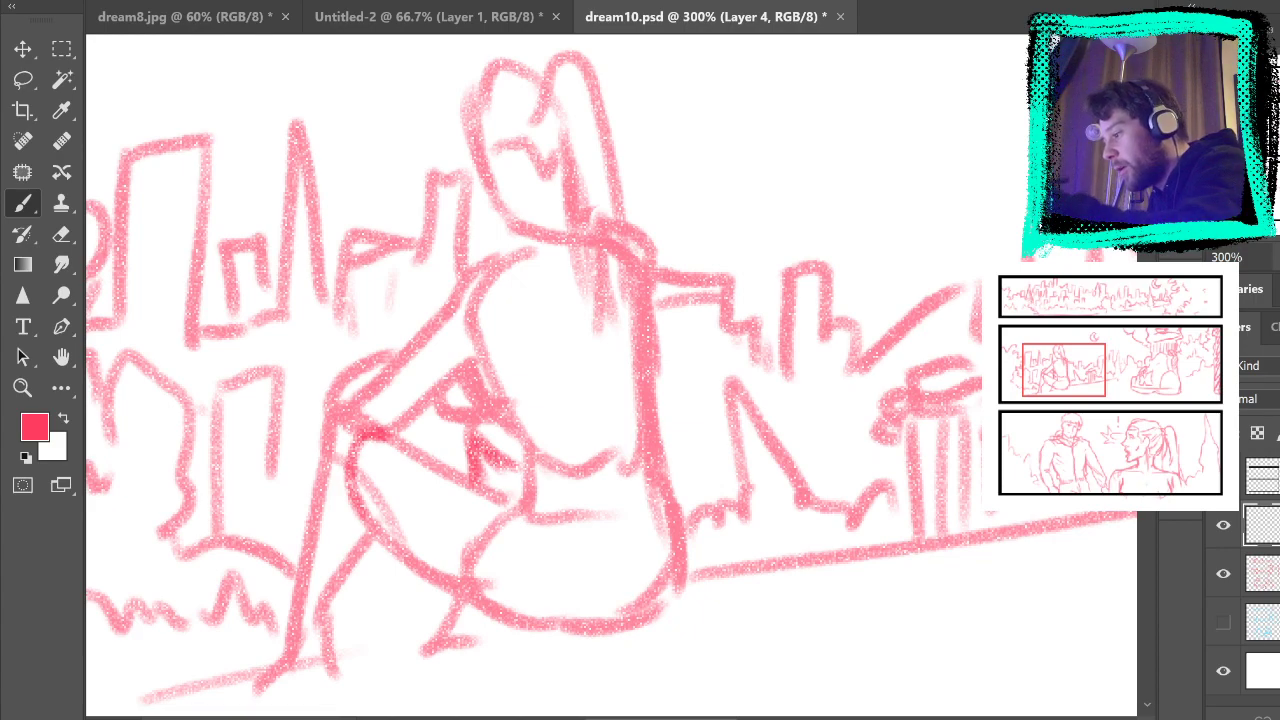
# Step: Draw the seated figure's cropped top with hem, back edge, centre fold, neckline, shoulder and short sleeve shaded at the armpit
pyautogui.moveTo(477, 402)
pyautogui.mouseDown()
pyautogui.moveTo(490, 449)
pyautogui.moveTo(681, 422)
pyautogui.moveTo(656, 421)
pyautogui.moveTo(670, 376)
pyautogui.mouseUp()
pyautogui.moveTo(655, 282); pyautogui.dragTo(668, 414)
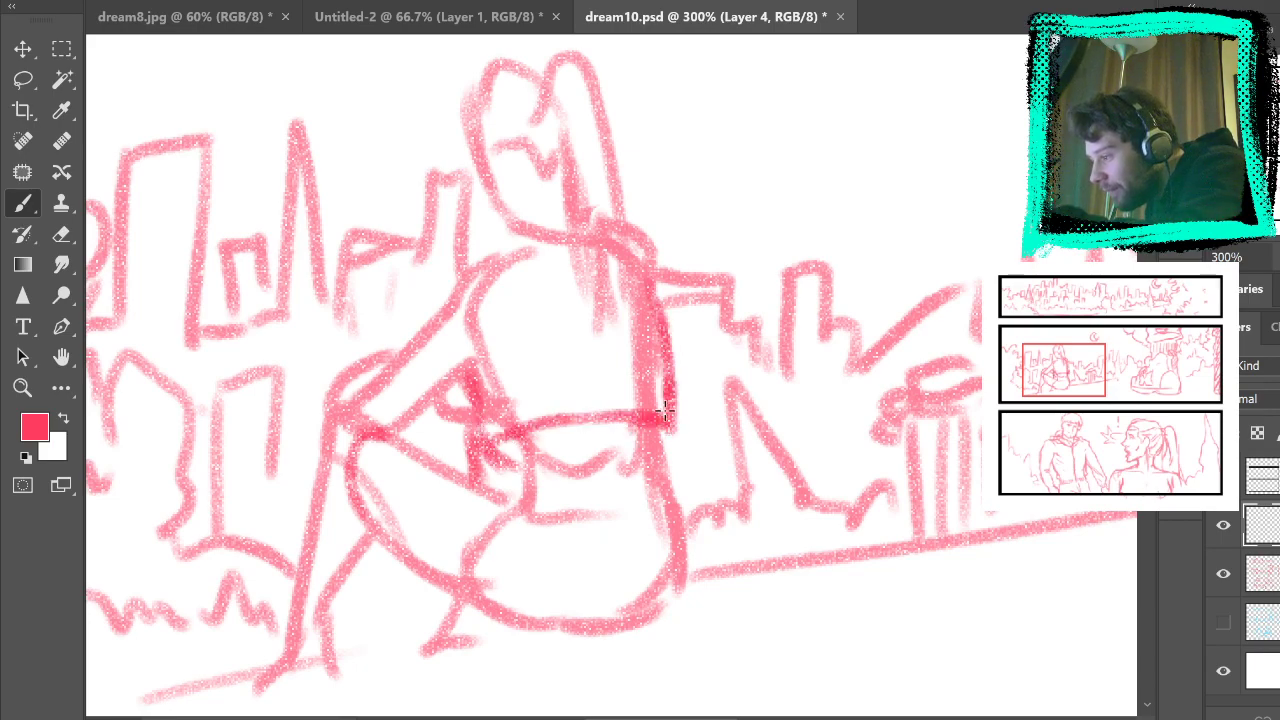
pyautogui.moveTo(563, 288)
pyautogui.mouseDown()
pyautogui.moveTo(598, 382)
pyautogui.moveTo(628, 368)
pyautogui.mouseUp()
pyautogui.moveTo(492, 272)
pyautogui.mouseDown()
pyautogui.moveTo(605, 270)
pyautogui.moveTo(598, 278)
pyautogui.mouseUp()
pyautogui.moveTo(522, 248)
pyautogui.mouseDown()
pyautogui.moveTo(450, 298)
pyautogui.moveTo(402, 358)
pyautogui.moveTo(447, 408)
pyautogui.moveTo(488, 360)
pyautogui.mouseUp()
pyautogui.moveTo(448, 402)
pyautogui.mouseDown()
pyautogui.moveTo(482, 373)
pyautogui.moveTo(455, 348)
pyautogui.mouseUp()
pyautogui.moveTo(449, 399); pyautogui.dragTo(492, 400)
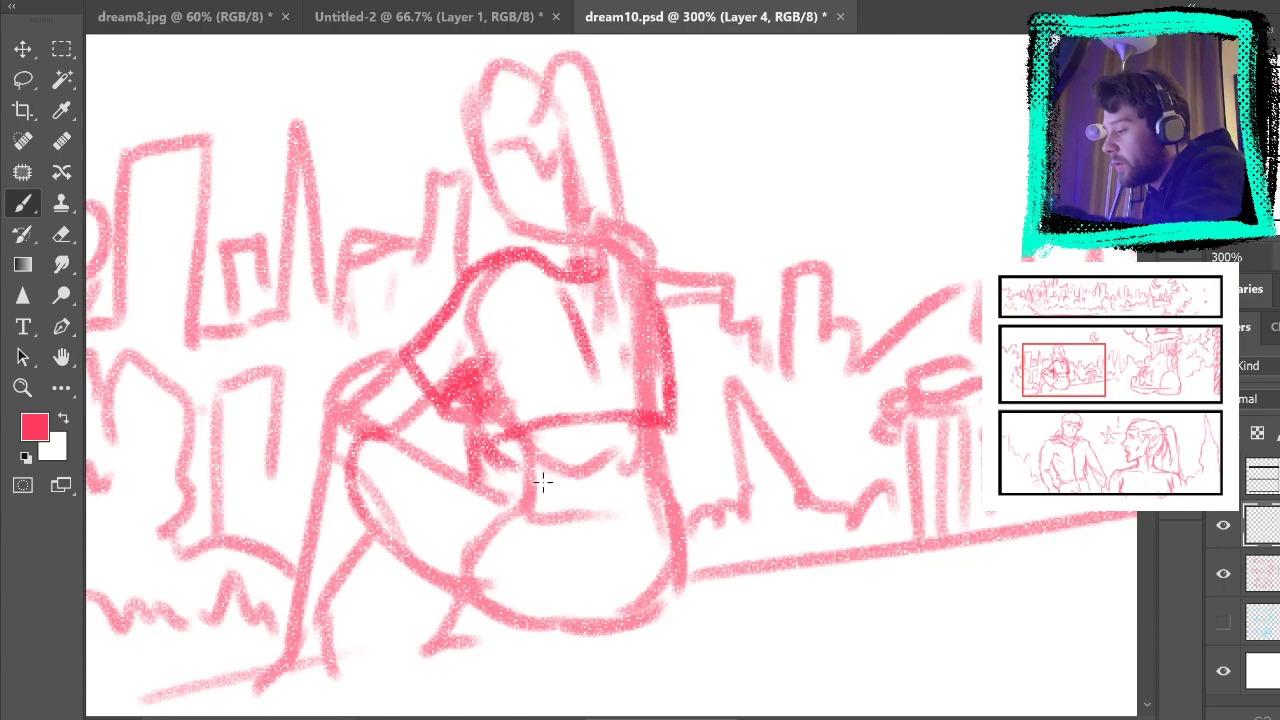
# Step: Draw the seated figure's bare waist sides and curved waistband, with short creases on the hip and thigh
pyautogui.moveTo(528, 512)
pyautogui.mouseDown()
pyautogui.moveTo(578, 523)
pyautogui.moveTo(698, 516)
pyautogui.moveTo(623, 518)
pyautogui.moveTo(618, 422)
pyautogui.mouseUp()
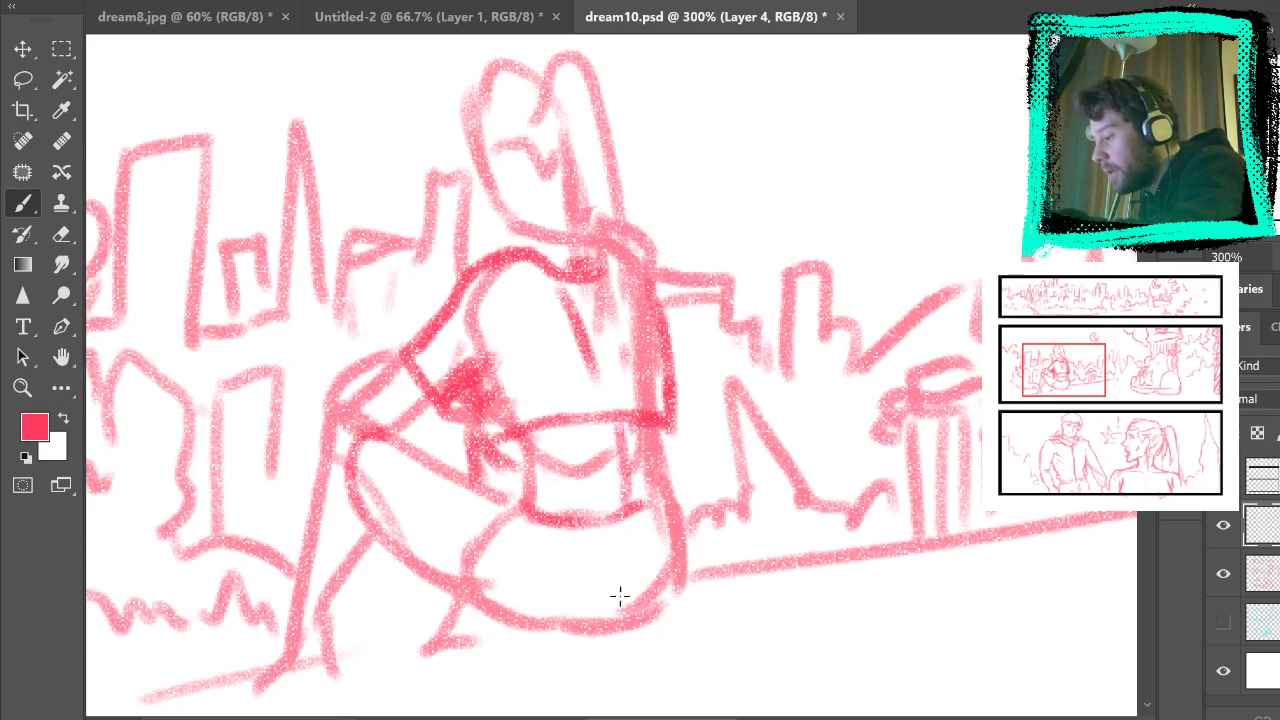
pyautogui.moveTo(515, 513); pyautogui.dragTo(476, 536)
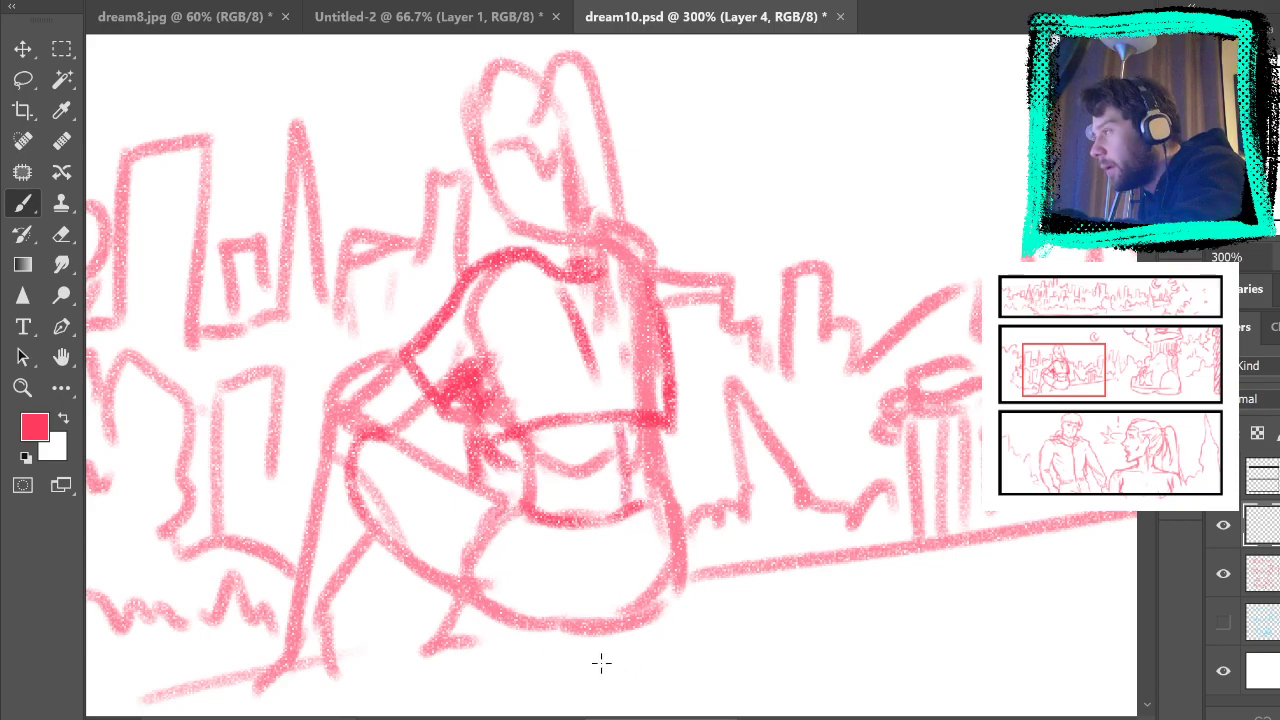
pyautogui.moveTo(505, 512)
pyautogui.mouseDown()
pyautogui.moveTo(575, 536)
pyautogui.moveTo(643, 513)
pyautogui.moveTo(652, 527)
pyautogui.moveTo(626, 535)
pyautogui.moveTo(518, 506)
pyautogui.moveTo(615, 536)
pyautogui.mouseUp()
pyautogui.moveTo(503, 613); pyautogui.dragTo(582, 588)
pyautogui.moveTo(780, 423)
pyautogui.mouseDown()
pyautogui.moveTo(813, 333)
pyautogui.moveTo(805, 366)
pyautogui.mouseUp()
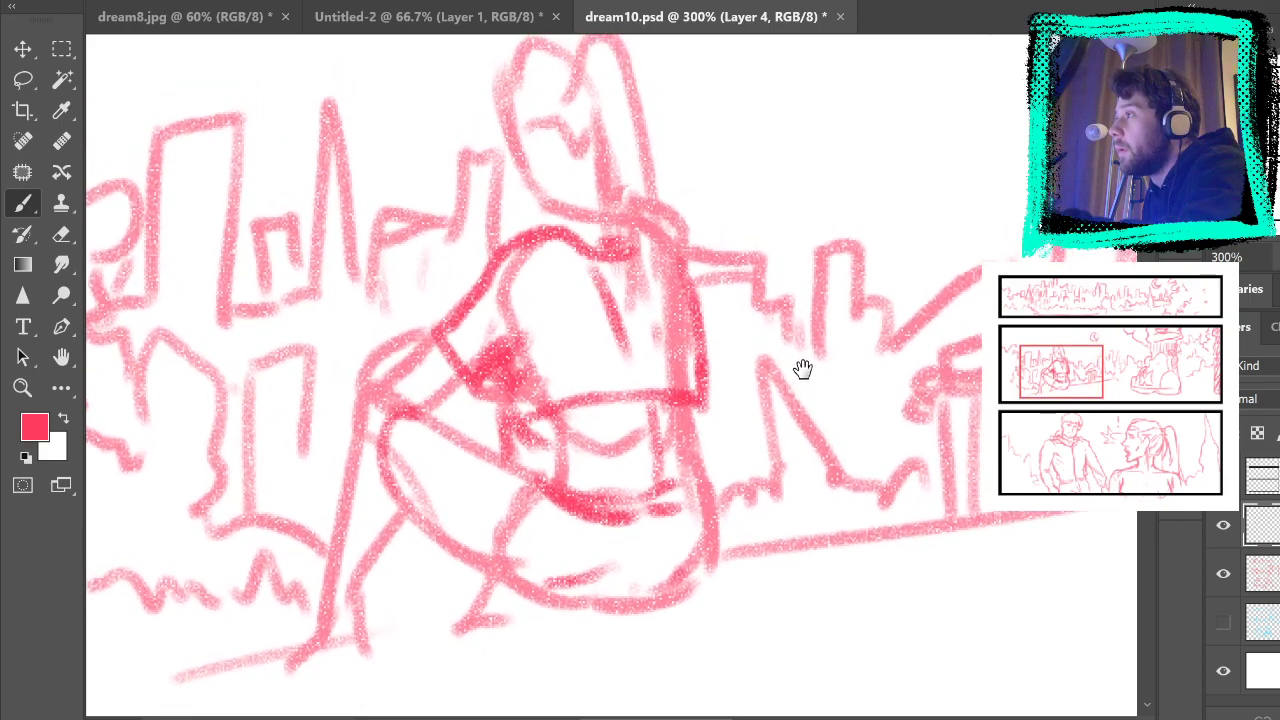
pyautogui.moveTo(556, 486); pyautogui.dragTo(555, 420)
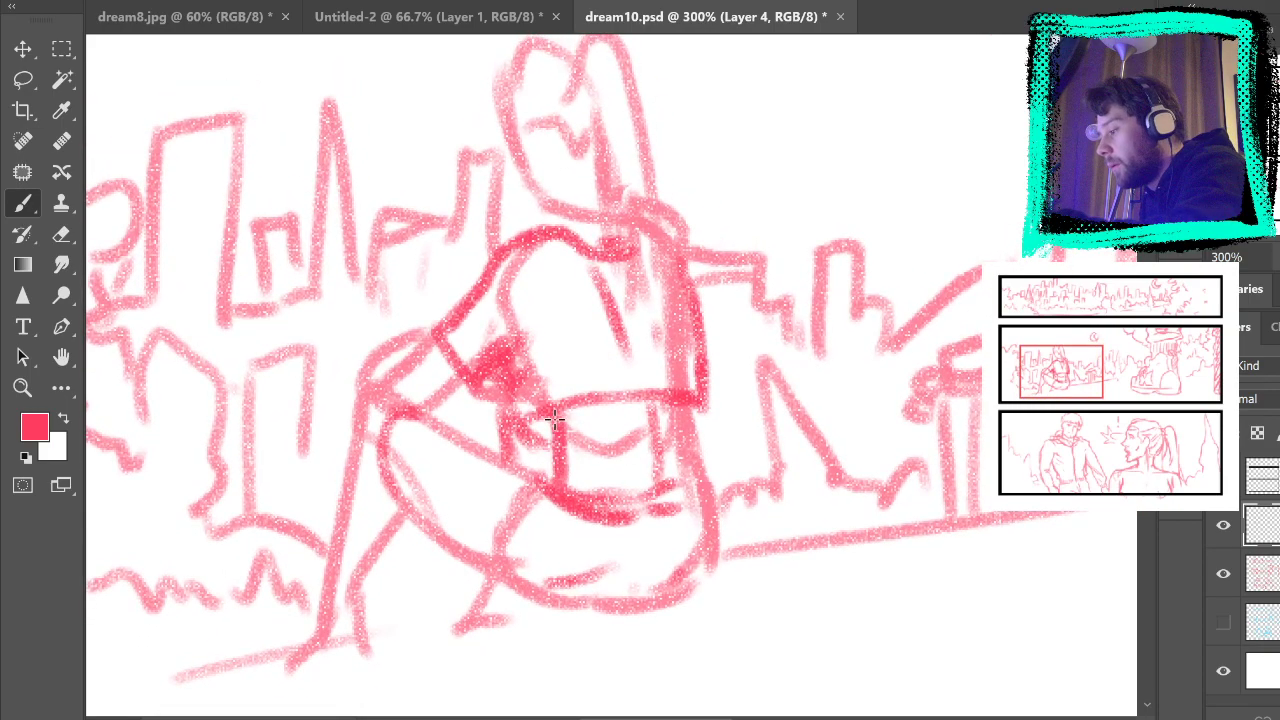
# Step: Erase the old torso and arm lines inside the seated figure's new top on Layer 3
pyautogui.click(63, 234)
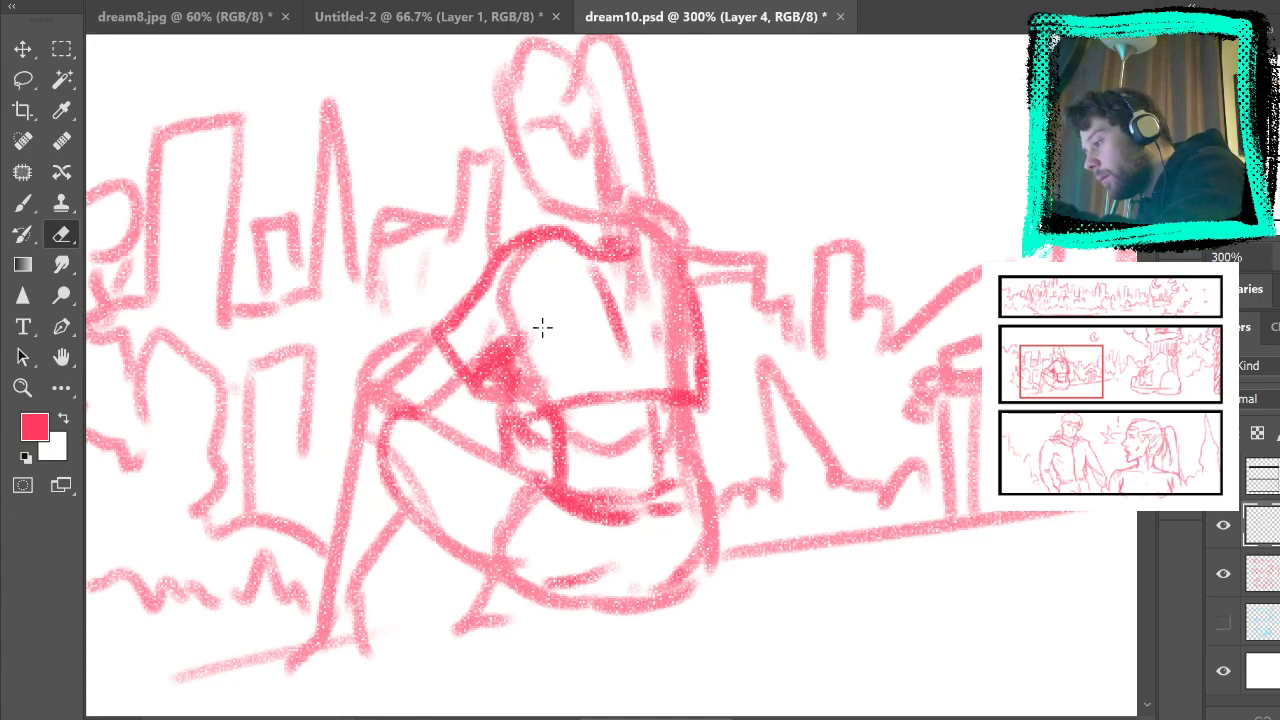
pyautogui.click(1262, 573)
pyautogui.moveTo(518, 403)
pyautogui.mouseDown()
pyautogui.moveTo(531, 337)
pyautogui.moveTo(534, 384)
pyautogui.moveTo(543, 371)
pyautogui.moveTo(500, 314)
pyautogui.moveTo(510, 266)
pyautogui.mouseUp()
pyautogui.moveTo(661, 252)
pyautogui.mouseDown()
pyautogui.moveTo(627, 348)
pyautogui.moveTo(636, 320)
pyautogui.moveTo(670, 352)
pyautogui.moveTo(679, 344)
pyautogui.moveTo(684, 280)
pyautogui.mouseUp()
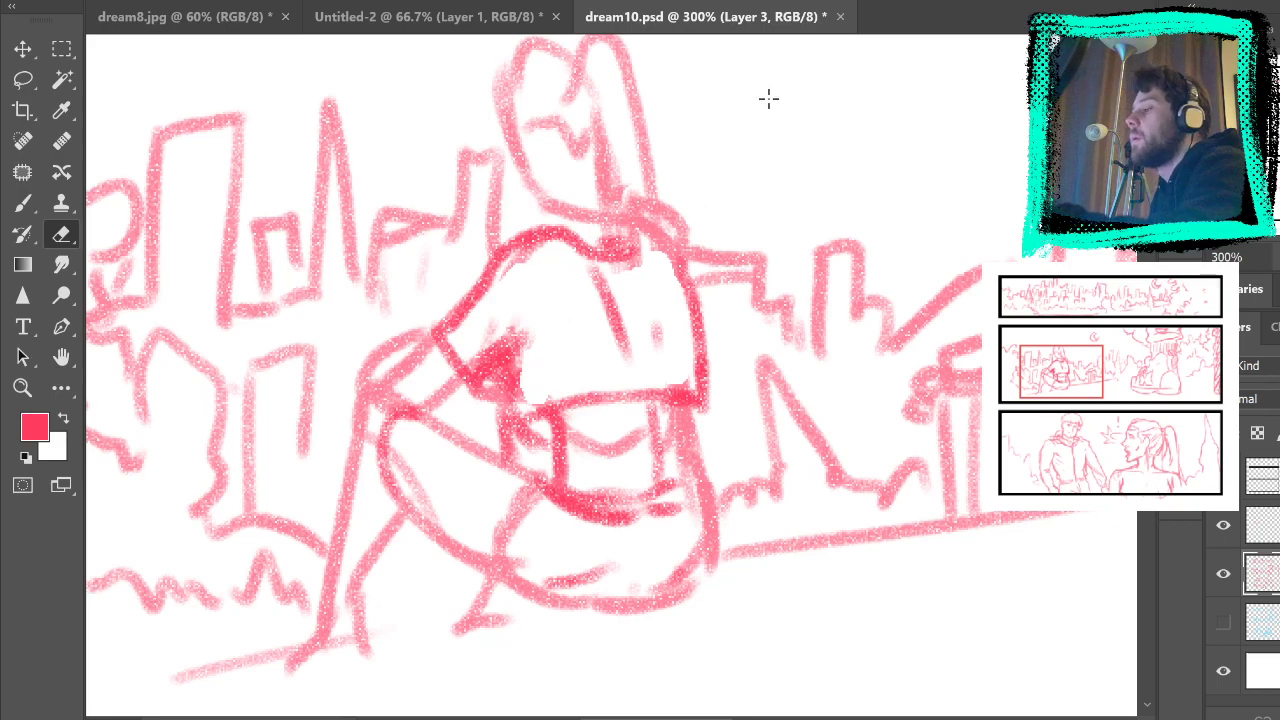
# Step: Erase the old waist crease and lower back line below the seated figure's cropped top on Layer 3
pyautogui.moveTo(634, 423)
pyautogui.mouseDown()
pyautogui.moveTo(590, 464)
pyautogui.moveTo(578, 430)
pyautogui.mouseUp()
pyautogui.moveTo(681, 422)
pyautogui.mouseDown()
pyautogui.moveTo(667, 496)
pyautogui.moveTo(635, 485)
pyautogui.moveTo(588, 516)
pyautogui.moveTo(612, 428)
pyautogui.moveTo(701, 419)
pyautogui.moveTo(671, 470)
pyautogui.moveTo(674, 538)
pyautogui.mouseUp()
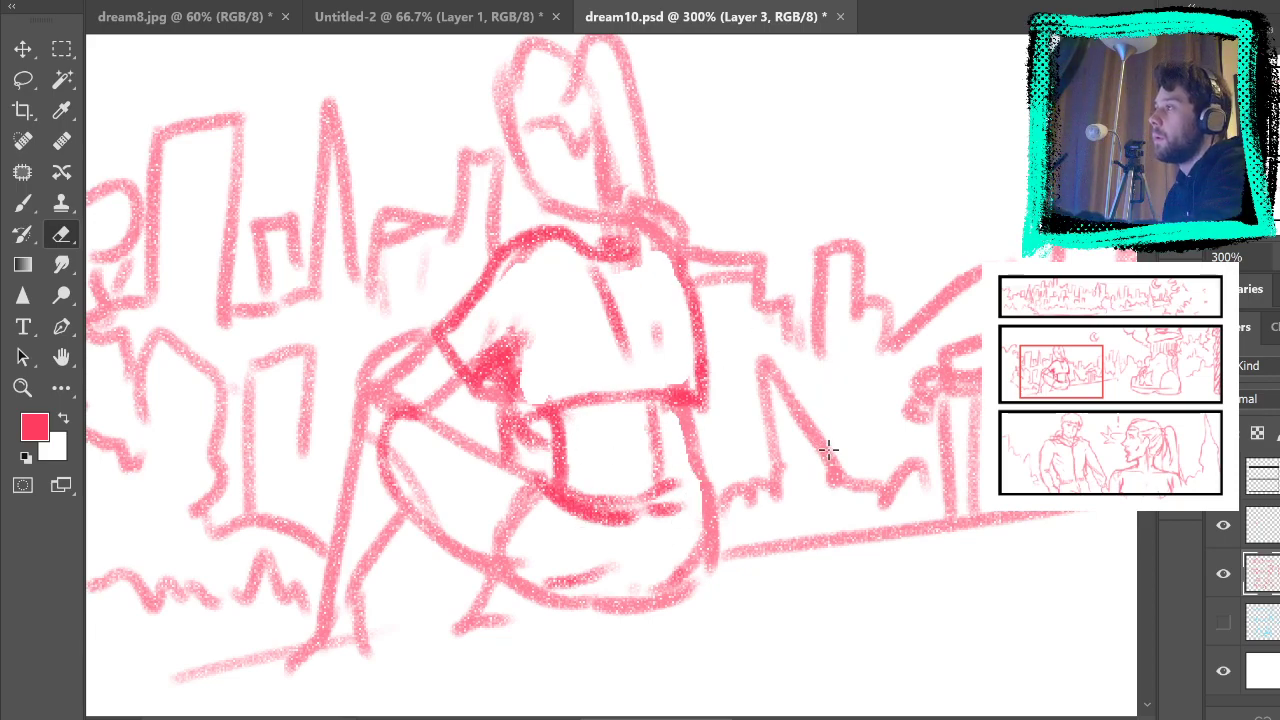
# Step: On Layer 4, brush the seated figure's lower back, rounded hip and the underside of the thigh
pyautogui.hotkey('ctrl', 'shift', 'alt', 'n')
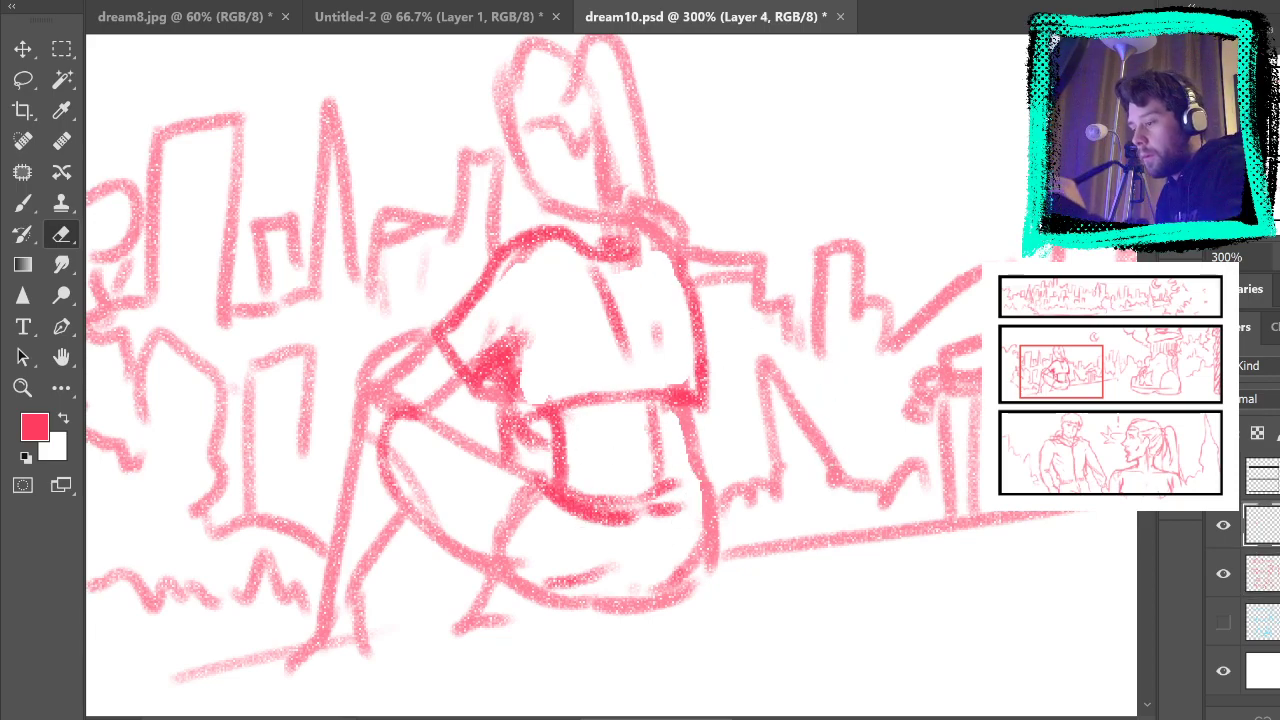
pyautogui.click(24, 204)
pyautogui.moveTo(691, 398); pyautogui.dragTo(694, 484)
pyautogui.moveTo(690, 425)
pyautogui.mouseDown()
pyautogui.moveTo(697, 581)
pyautogui.moveTo(609, 594)
pyautogui.mouseUp()
pyautogui.moveTo(700, 562)
pyautogui.mouseDown()
pyautogui.moveTo(700, 580)
pyautogui.moveTo(538, 608)
pyautogui.moveTo(502, 590)
pyautogui.mouseUp()
pyautogui.moveTo(490, 579); pyautogui.dragTo(556, 605)
pyautogui.hotkey('ctrl', 'z')
pyautogui.hotkey('ctrl', 'z')
pyautogui.moveTo(712, 546)
pyautogui.mouseDown()
pyautogui.moveTo(660, 596)
pyautogui.moveTo(614, 609)
pyautogui.moveTo(490, 571)
pyautogui.moveTo(459, 547)
pyautogui.moveTo(607, 588)
pyautogui.moveTo(672, 625)
pyautogui.moveTo(600, 625)
pyautogui.moveTo(671, 611)
pyautogui.moveTo(675, 597)
pyautogui.moveTo(631, 601)
pyautogui.moveTo(710, 574)
pyautogui.mouseUp()
# Step: Erase the lines along the underside of the seated figure's seat, leaving a gap between thigh and hip
pyautogui.click(61, 234)
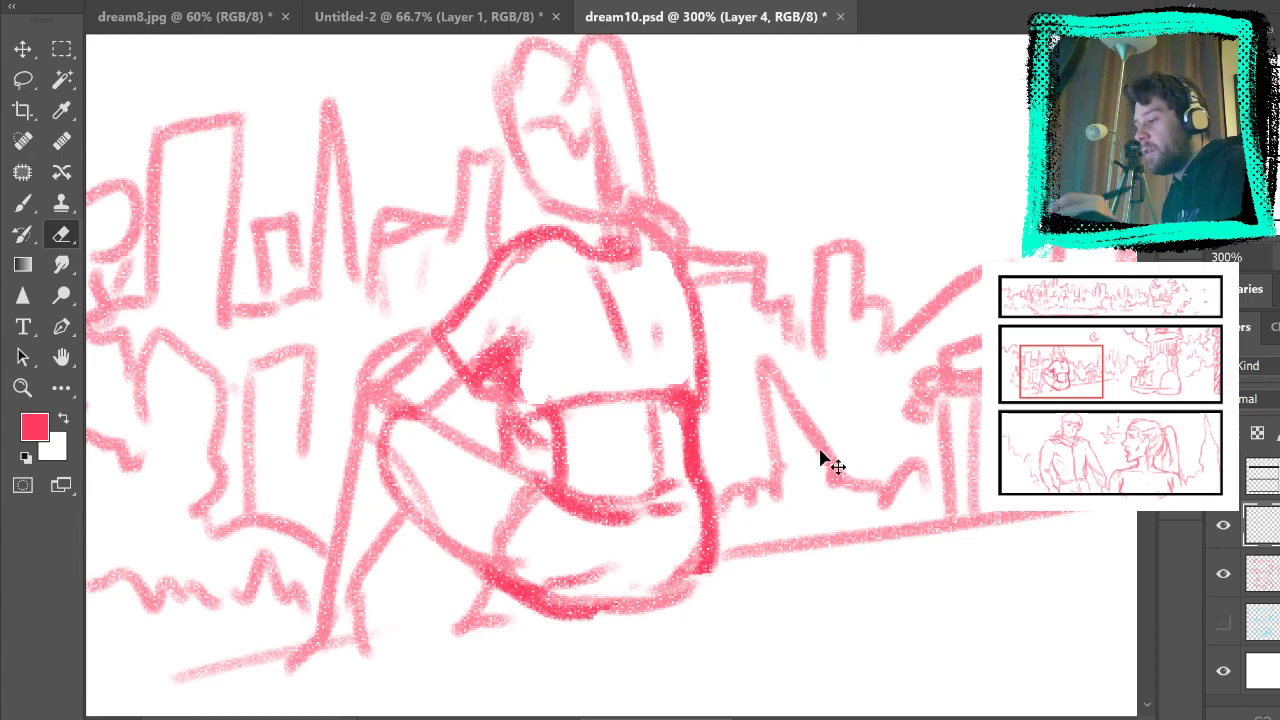
pyautogui.hotkey('ctrl', 'z')
pyautogui.moveTo(628, 618)
pyautogui.mouseDown()
pyautogui.moveTo(561, 624)
pyautogui.moveTo(746, 601)
pyautogui.moveTo(665, 605)
pyautogui.moveTo(709, 603)
pyautogui.moveTo(669, 650)
pyautogui.moveTo(678, 585)
pyautogui.moveTo(622, 641)
pyautogui.moveTo(594, 644)
pyautogui.moveTo(613, 597)
pyautogui.moveTo(604, 585)
pyautogui.moveTo(582, 601)
pyautogui.moveTo(528, 598)
pyautogui.mouseUp()
pyautogui.hotkey('alt', '[')
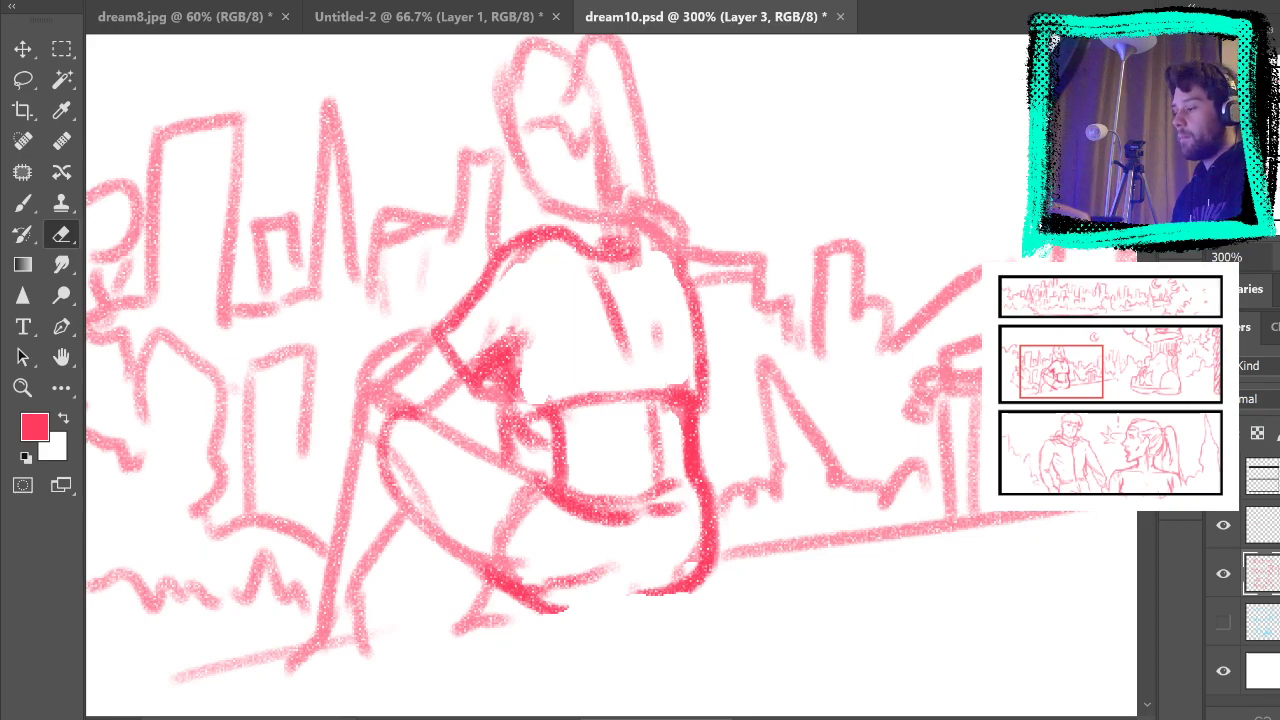
# Step: On Layer 4, brush the seated figure's crown, front face edge and jaw down to the neck
pyautogui.click(1263, 525)
pyautogui.press('b')
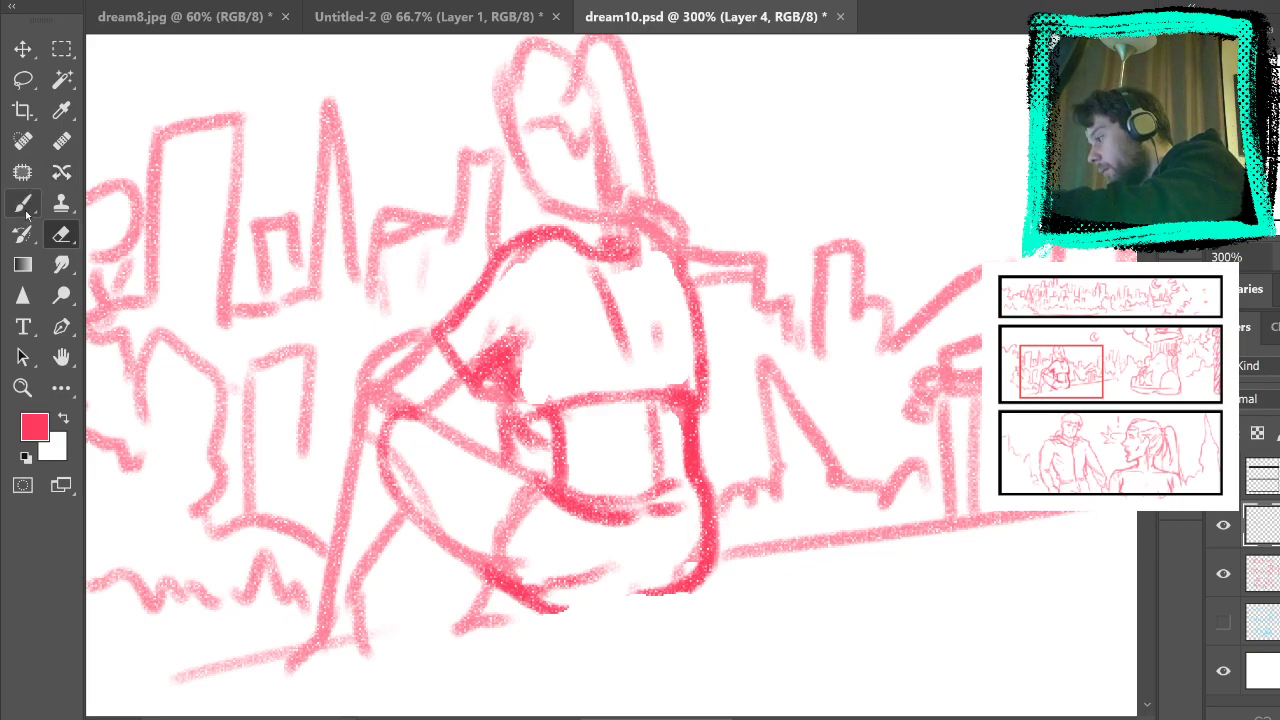
pyautogui.press('s')
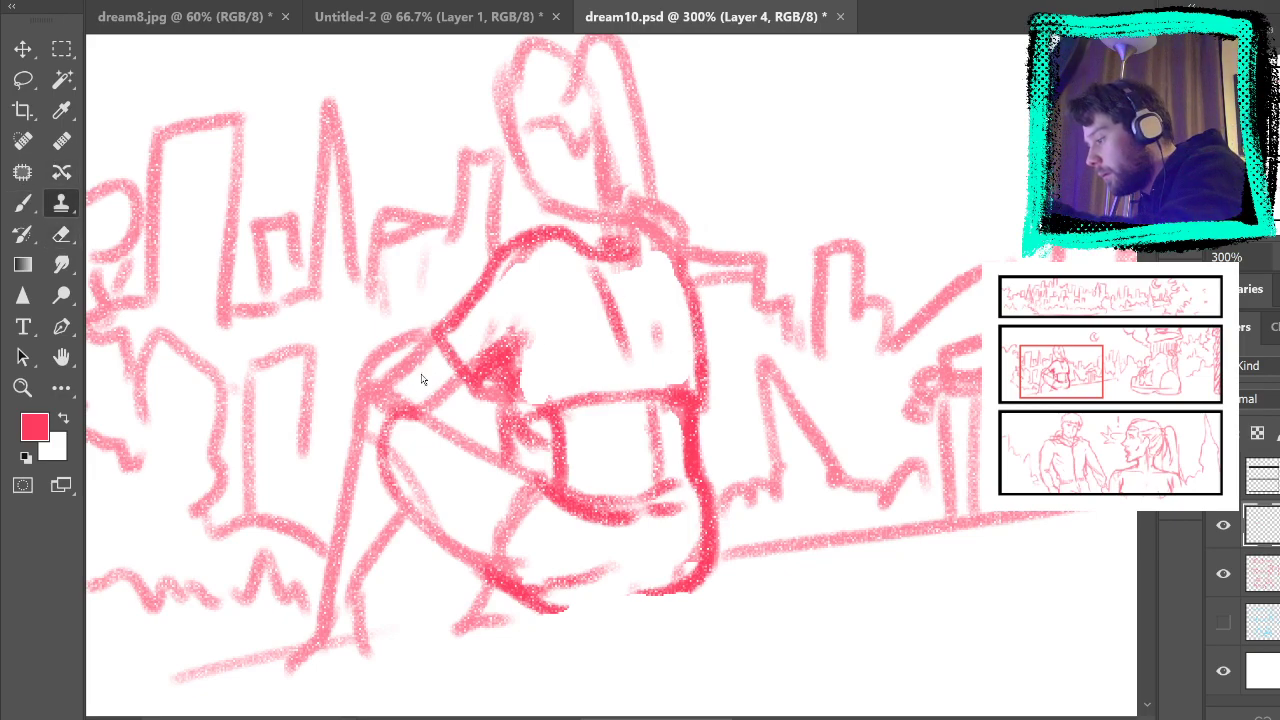
pyautogui.click(23, 205)
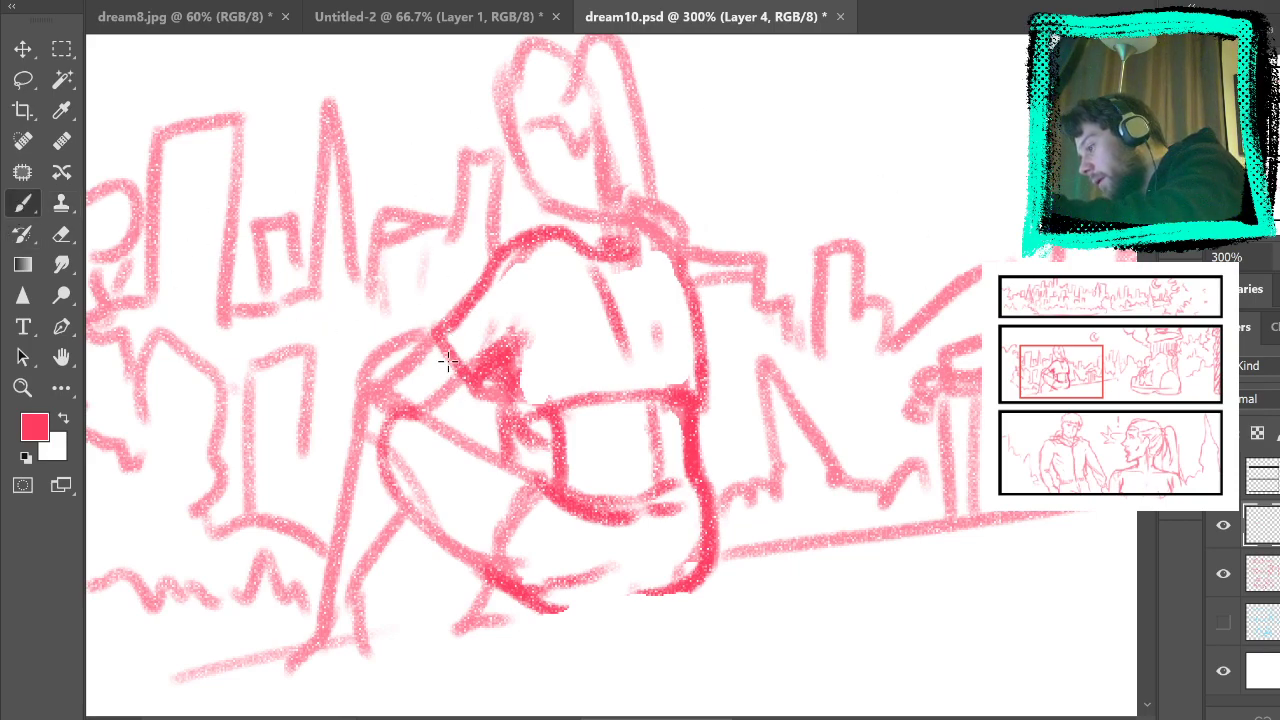
pyautogui.moveTo(767, 280)
pyautogui.mouseDown()
pyautogui.moveTo(771, 220)
pyautogui.moveTo(752, 335)
pyautogui.moveTo(760, 303)
pyautogui.moveTo(757, 323)
pyautogui.mouseUp()
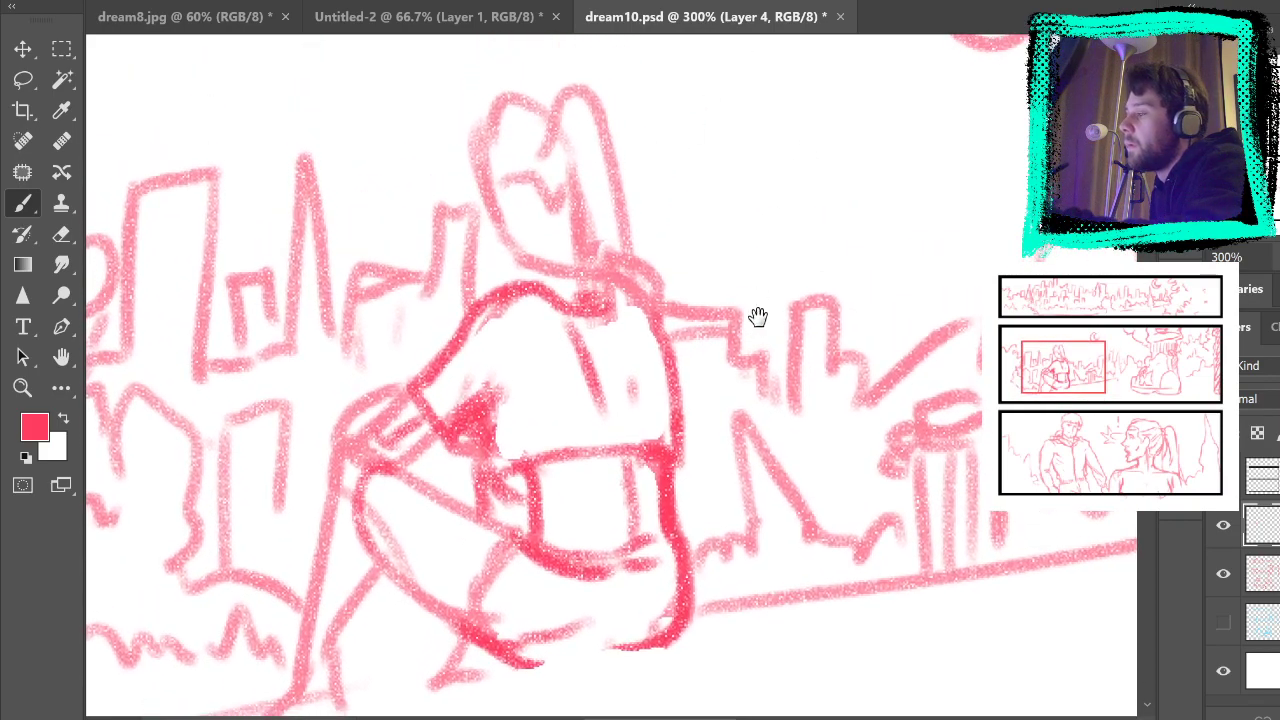
pyautogui.moveTo(575, 312)
pyautogui.mouseDown()
pyautogui.moveTo(534, 268)
pyautogui.moveTo(505, 262)
pyautogui.moveTo(468, 174)
pyautogui.moveTo(497, 254)
pyautogui.moveTo(468, 147)
pyautogui.moveTo(510, 118)
pyautogui.moveTo(555, 112)
pyautogui.mouseUp()
pyautogui.moveTo(480, 207)
pyautogui.mouseDown()
pyautogui.moveTo(466, 217)
pyautogui.moveTo(492, 240)
pyautogui.mouseUp()
pyautogui.hotkey('ctrl', 'z')
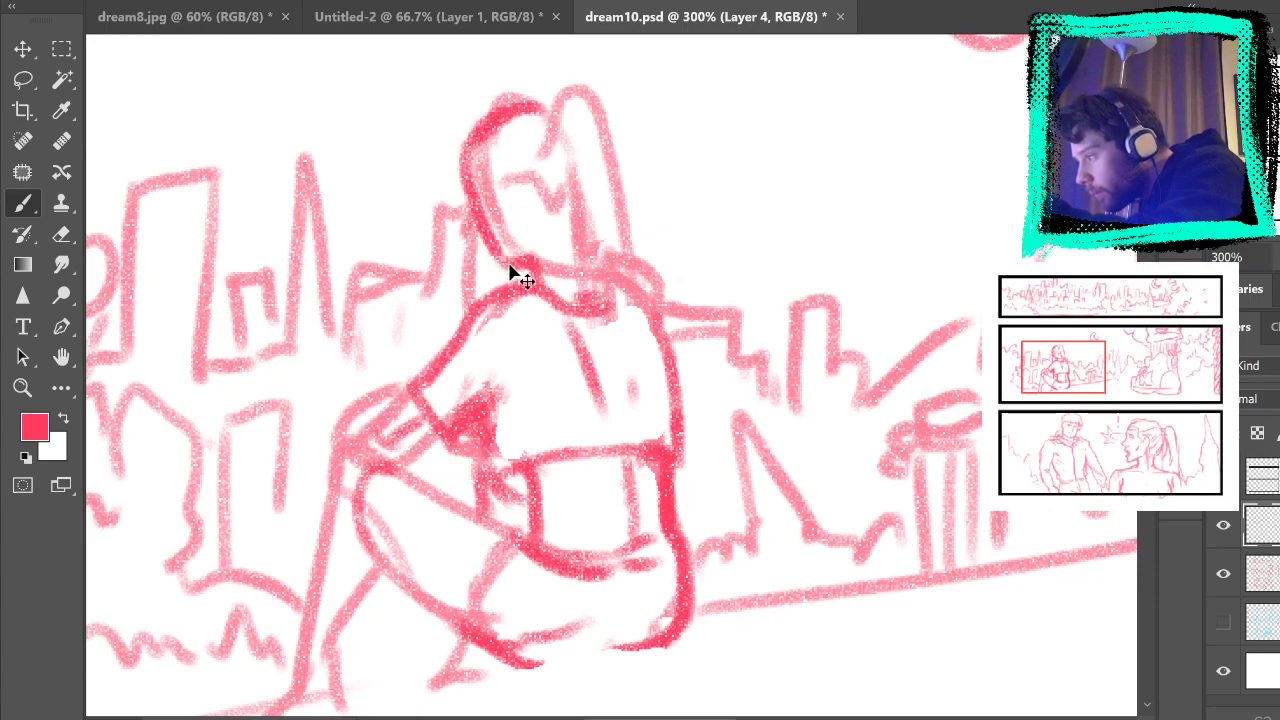
# Step: Draw the seated figure's swept-back hair strands, hair tie and ponytail, and strengthen the back of the neck
pyautogui.moveTo(461, 149); pyautogui.dragTo(550, 131)
pyautogui.moveTo(484, 182); pyautogui.dragTo(545, 152)
pyautogui.moveTo(474, 166)
pyautogui.mouseDown()
pyautogui.moveTo(542, 128)
pyautogui.moveTo(521, 186)
pyautogui.moveTo(585, 112)
pyautogui.moveTo(624, 272)
pyautogui.moveTo(595, 300)
pyautogui.mouseUp()
pyautogui.moveTo(570, 180)
pyautogui.mouseDown()
pyautogui.moveTo(585, 263)
pyautogui.moveTo(562, 148)
pyautogui.mouseUp()
pyautogui.moveTo(562, 148)
pyautogui.mouseDown()
pyautogui.moveTo(549, 175)
pyautogui.moveTo(524, 179)
pyautogui.mouseUp()
pyautogui.moveTo(532, 162); pyautogui.dragTo(541, 200)
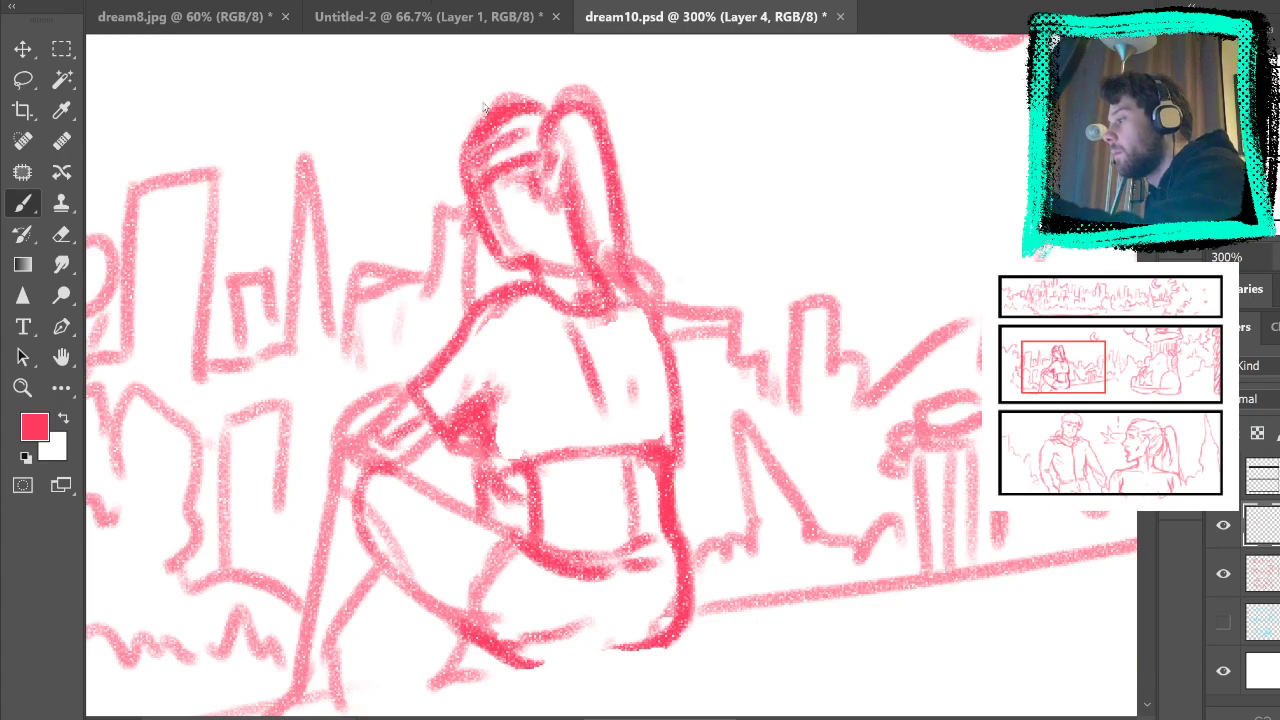
# Step: Erase the hem of the seated figure's cropped top and redraw it extending forward to beneath the sleeve
pyautogui.hotkey('ctrl', '0')
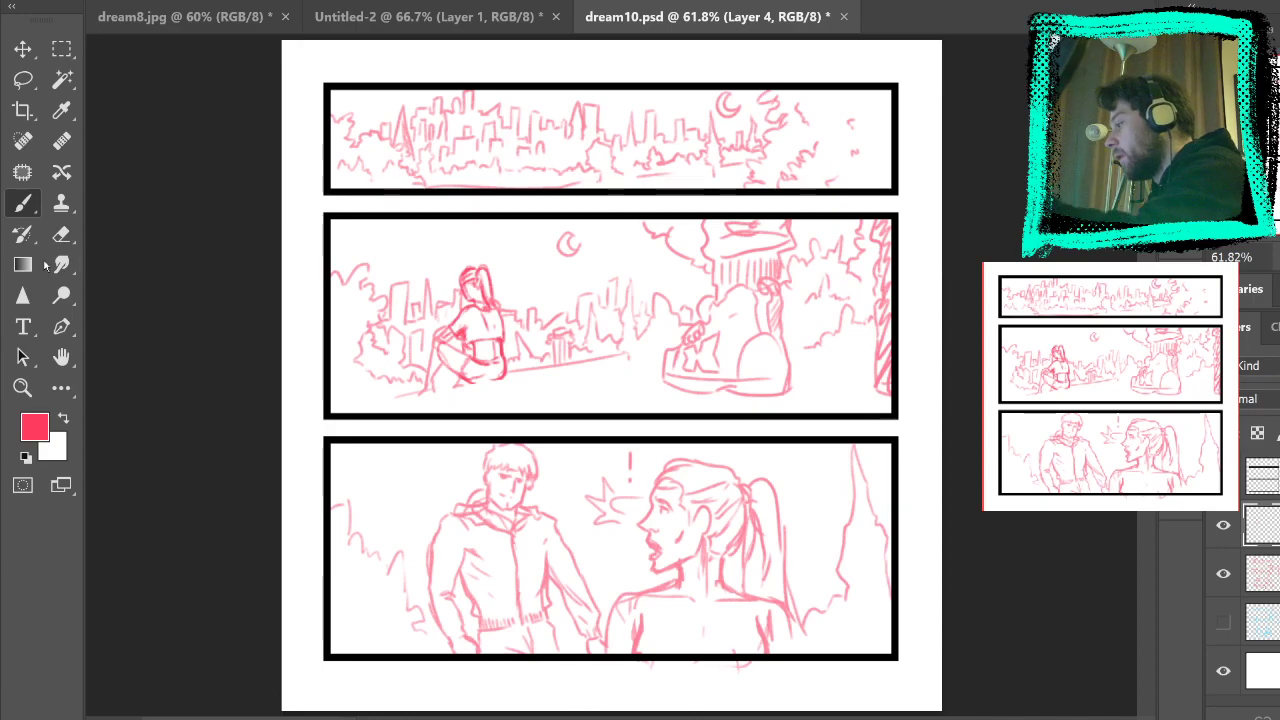
pyautogui.click(23, 388)
pyautogui.click(429, 328)
pyautogui.click(495, 341)
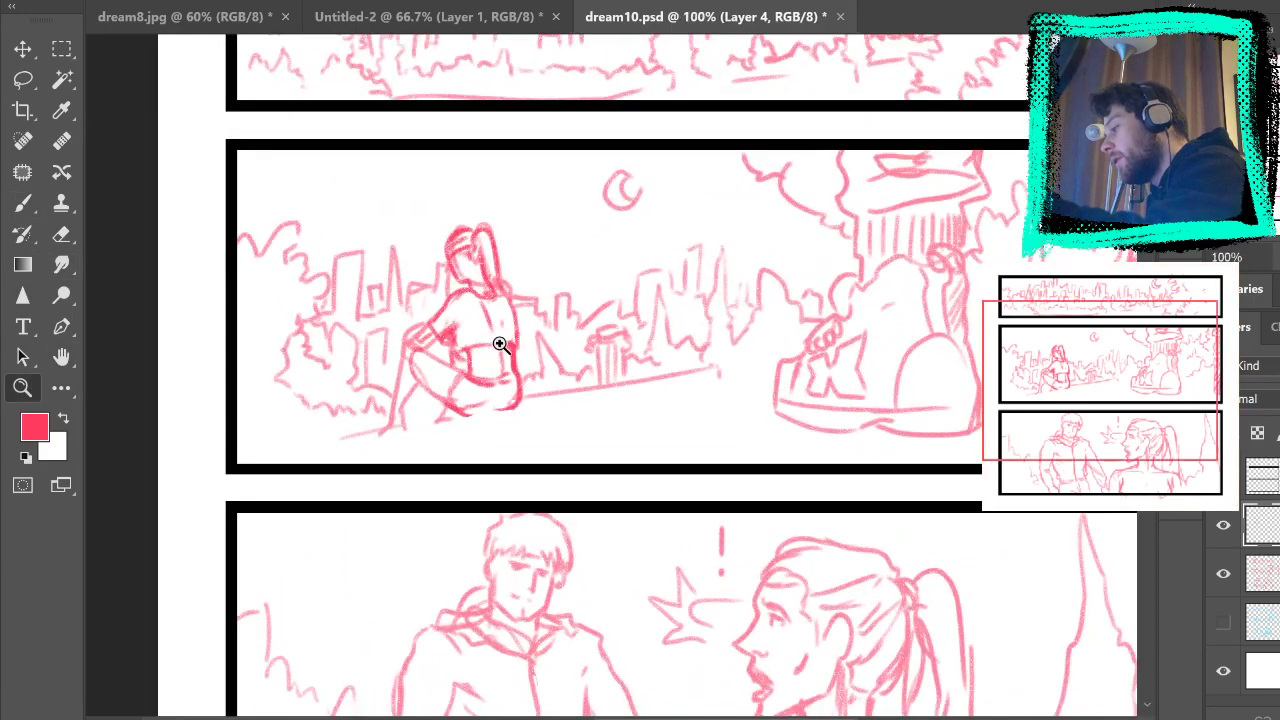
pyautogui.click(501, 343)
pyautogui.click(501, 343)
pyautogui.click(61, 234)
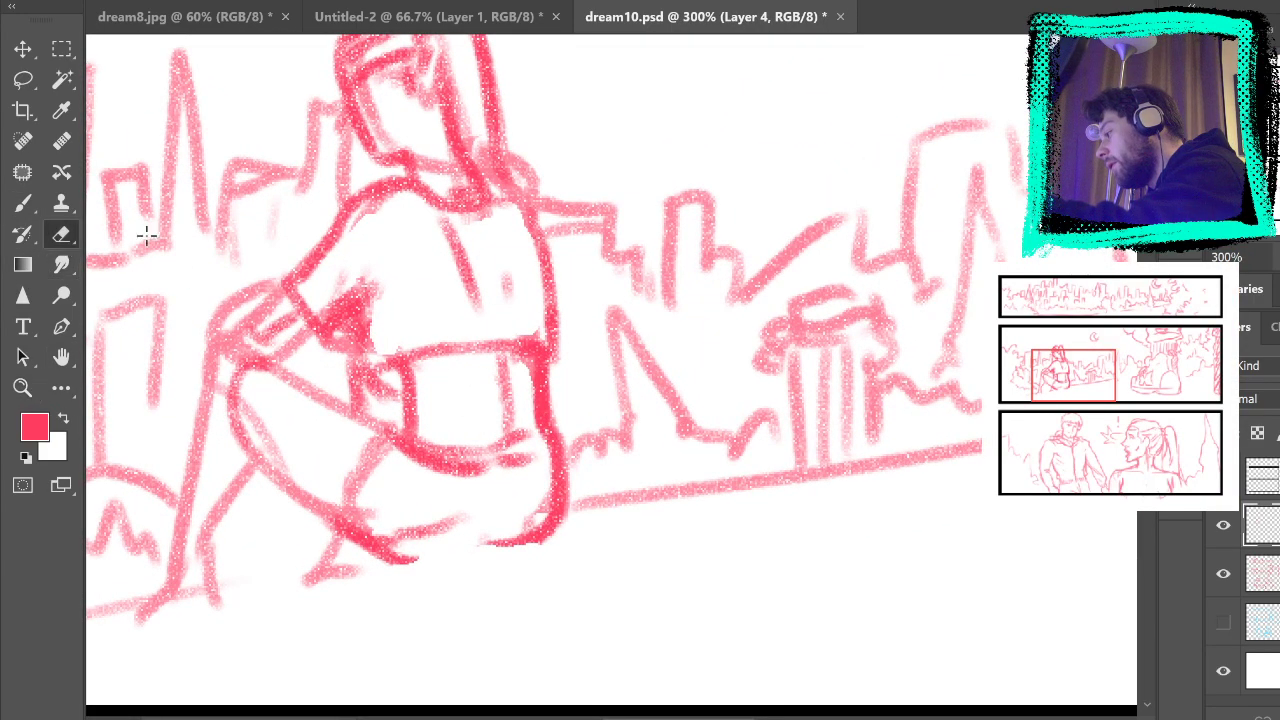
pyautogui.moveTo(377, 387)
pyautogui.mouseDown()
pyautogui.moveTo(429, 349)
pyautogui.moveTo(485, 350)
pyautogui.mouseUp()
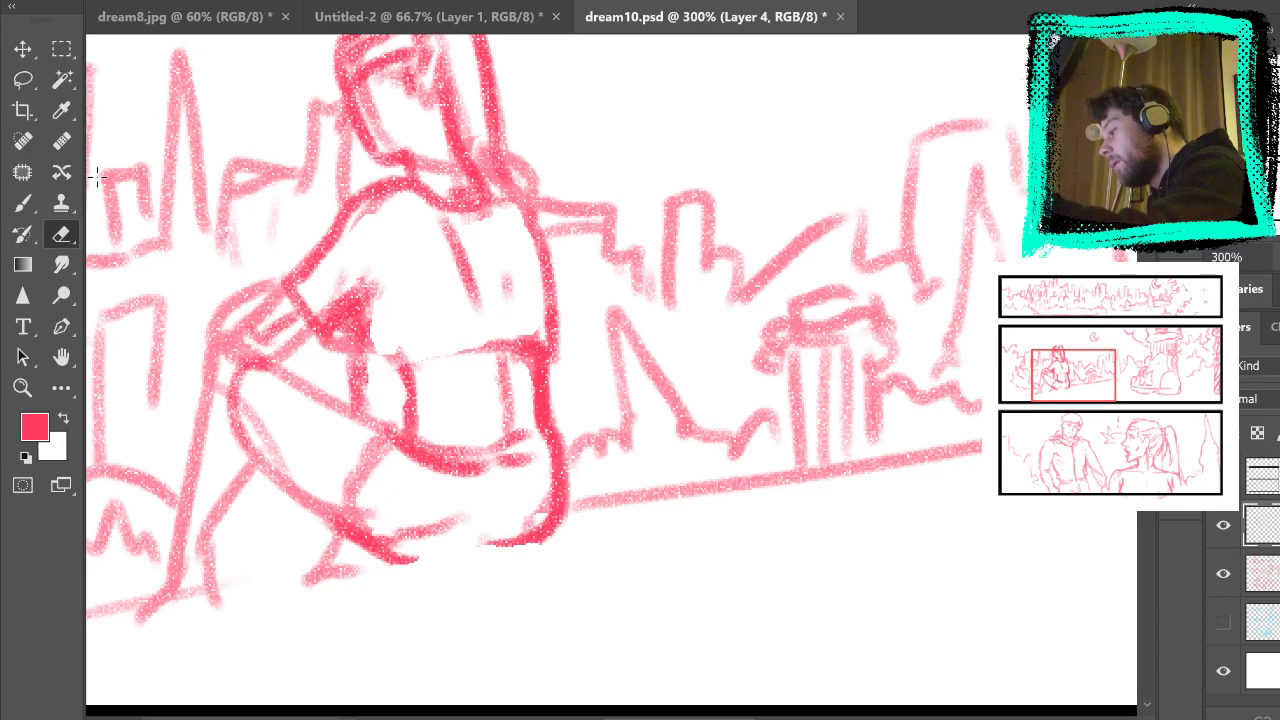
pyautogui.click(23, 203)
pyautogui.moveTo(346, 370)
pyautogui.mouseDown()
pyautogui.moveTo(521, 344)
pyautogui.moveTo(444, 368)
pyautogui.moveTo(401, 368)
pyautogui.moveTo(360, 364)
pyautogui.mouseUp()
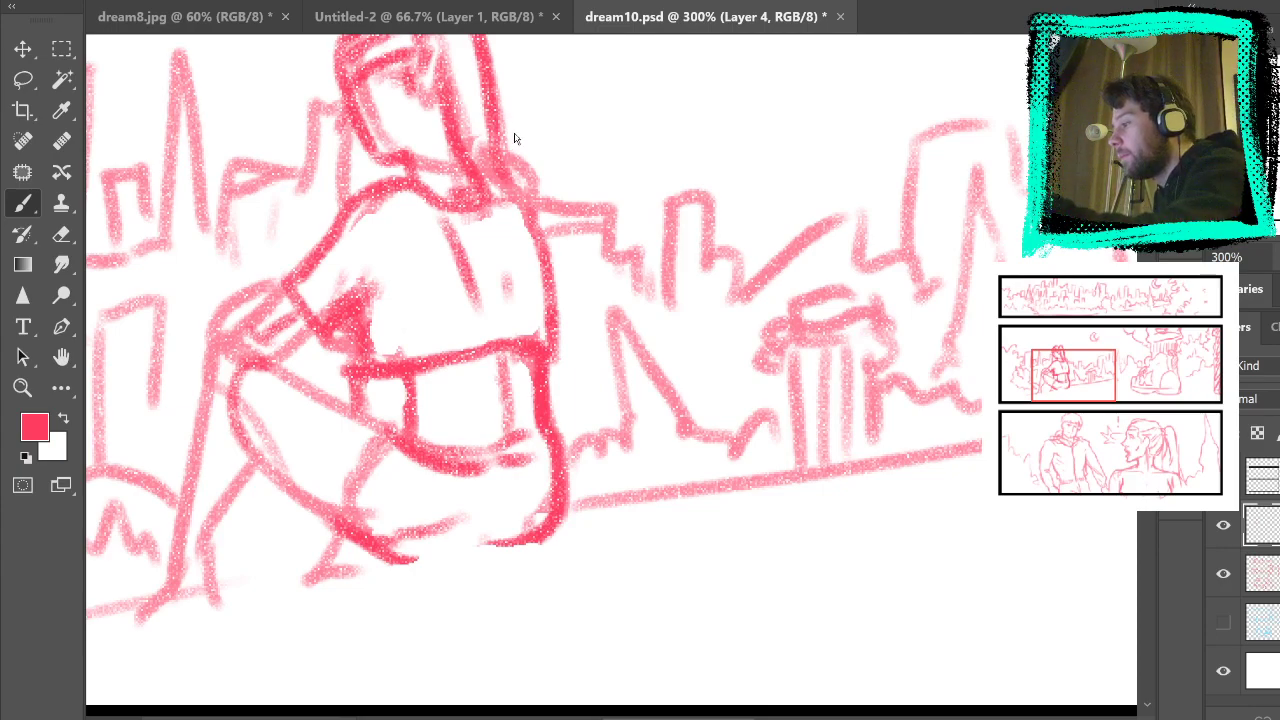
# Step: Review the whole comic page in full-screen view, comparing the three panels' linework
pyautogui.hotkey('ctrl', '0')
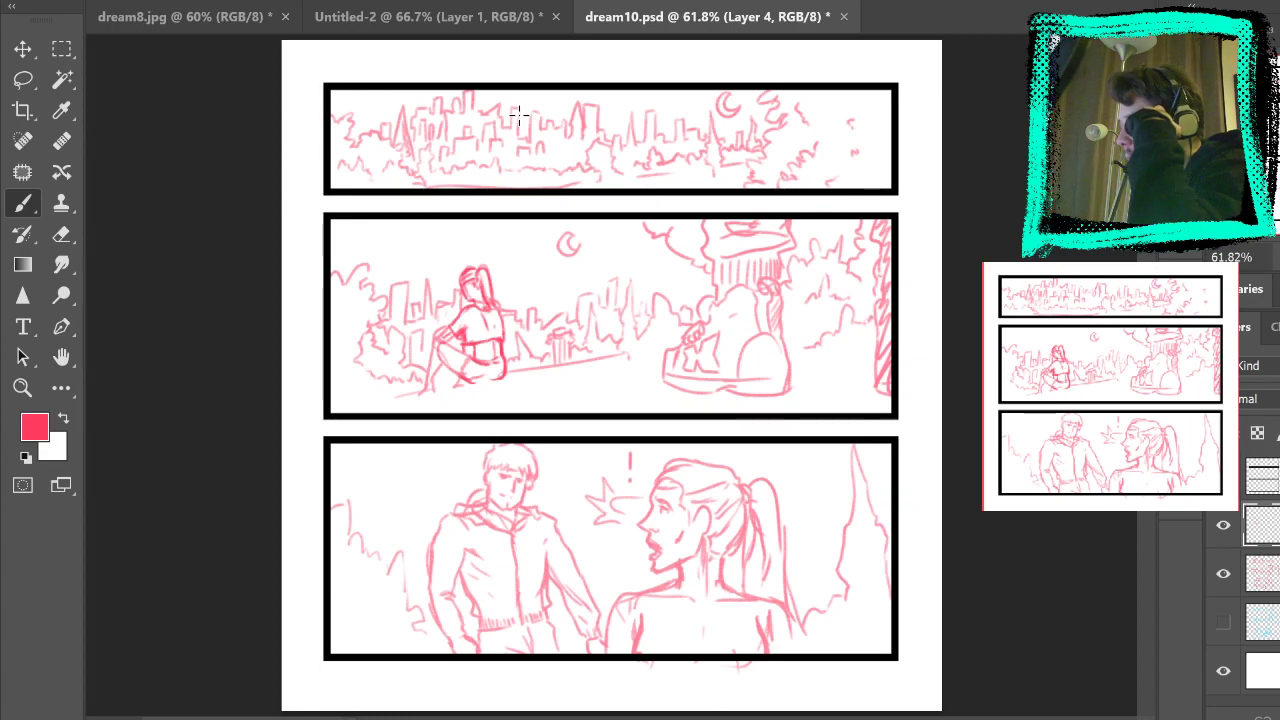
pyautogui.press('f')
pyautogui.press('f')
pyautogui.press('z')
pyautogui.press('v')
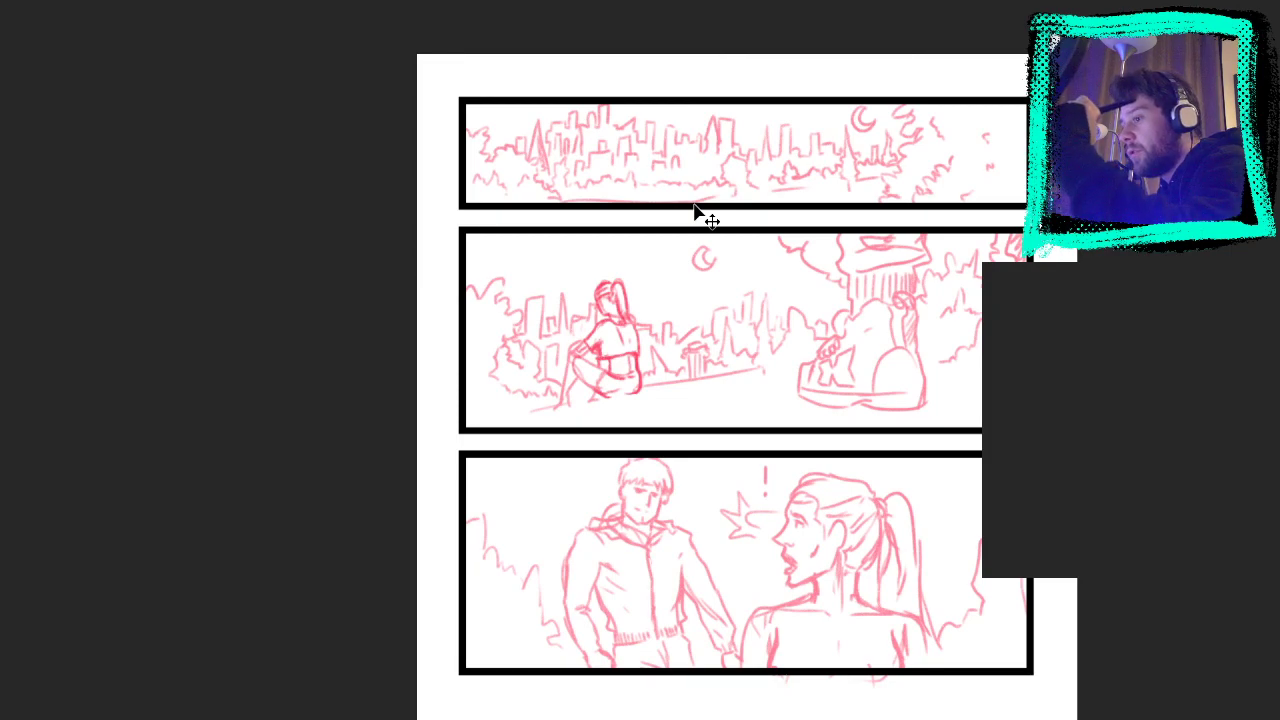
pyautogui.press('z')
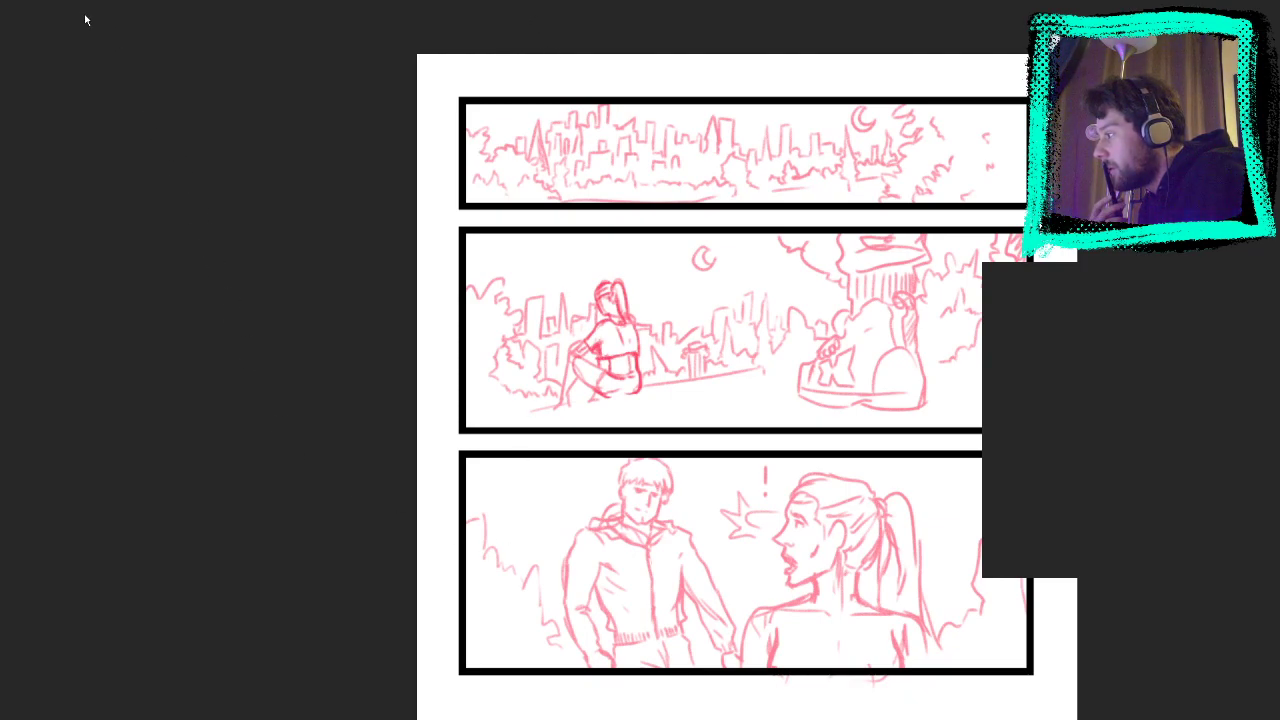
pyautogui.moveTo(281, 62); pyautogui.dragTo(344, 72)
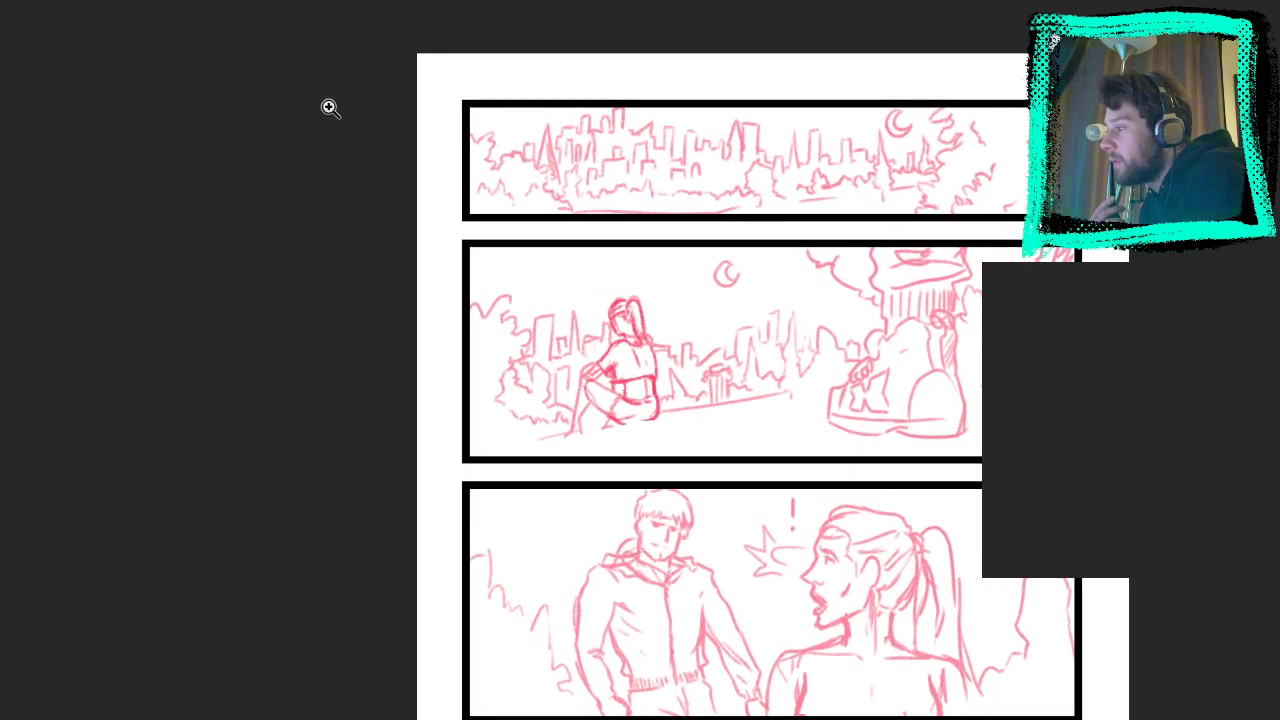
pyautogui.scroll(-2, 329, 106)
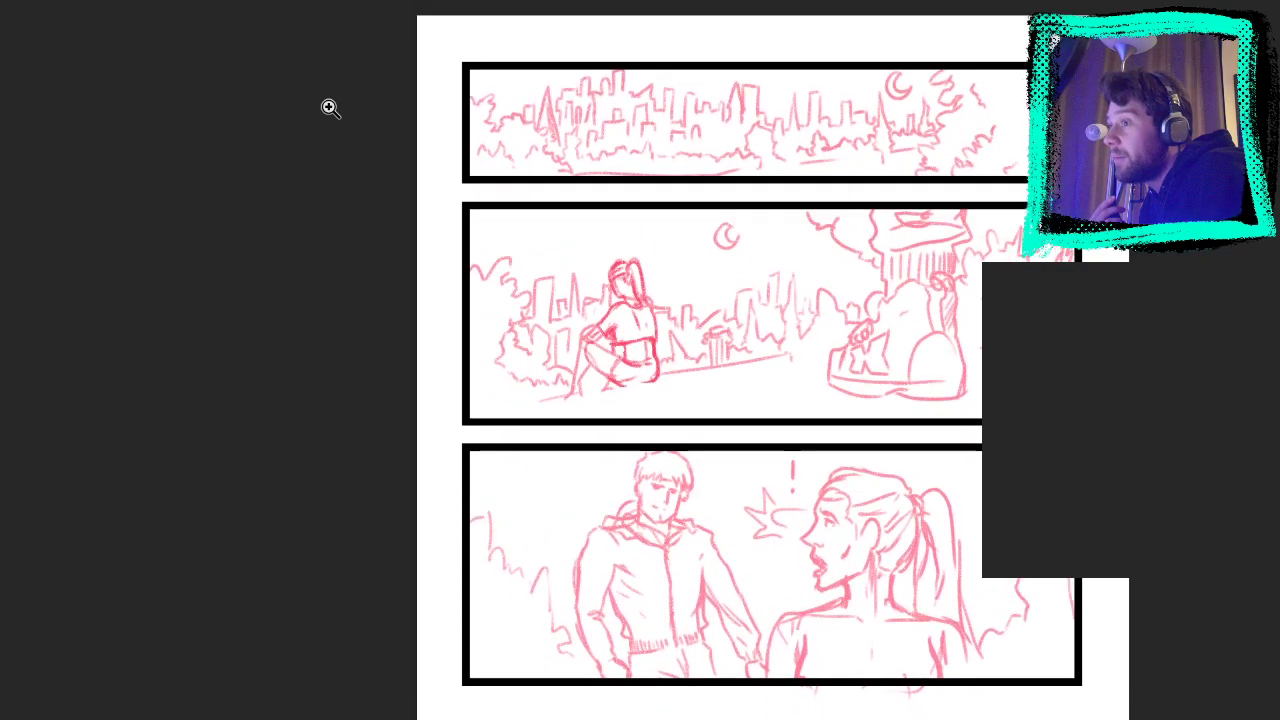
pyautogui.scroll(1, 329, 107)
pyautogui.scroll(-2, 329, 107)
pyautogui.scroll(1, 329, 107)
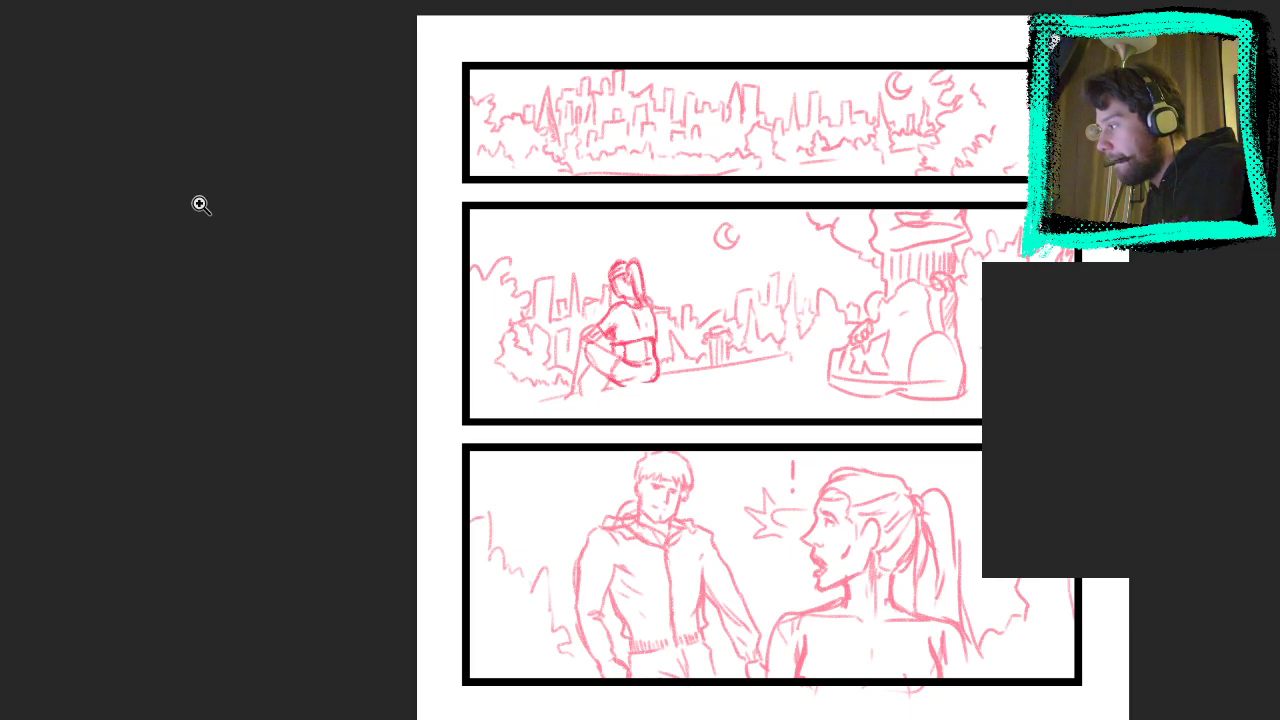
pyautogui.hotkey('ctrl', 'v')
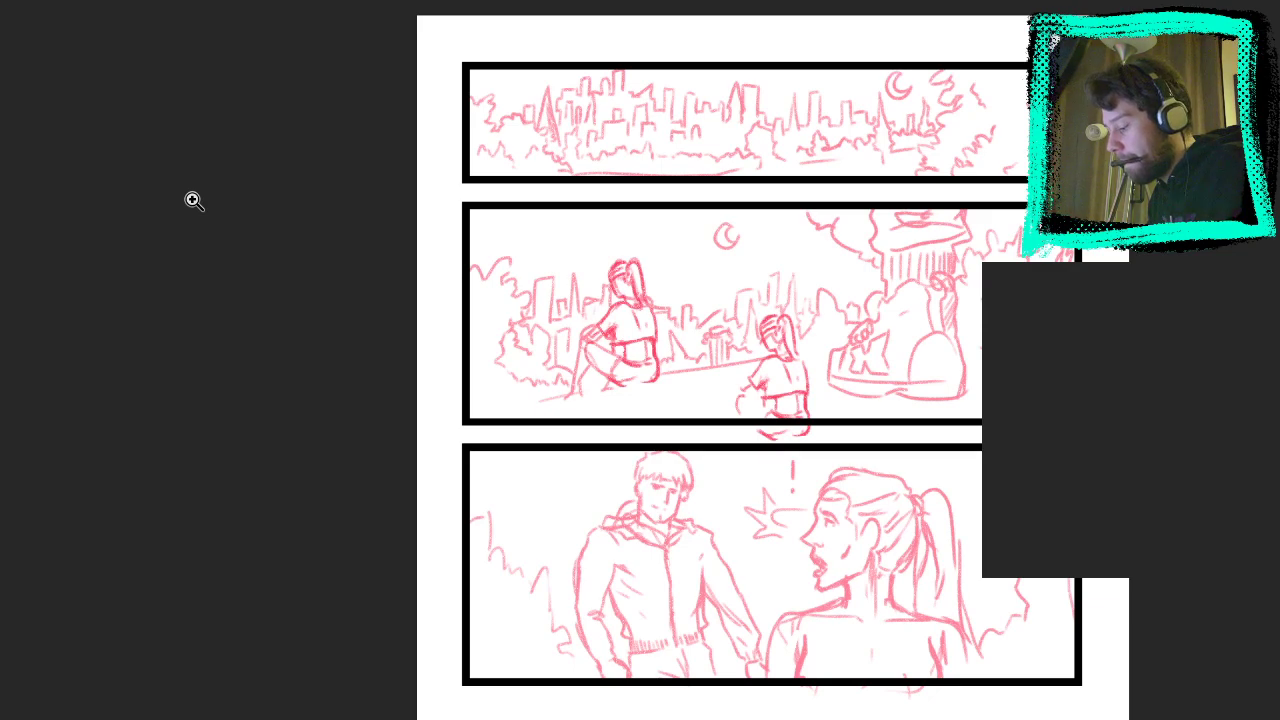
pyautogui.hotkey('ctrl', 'z')
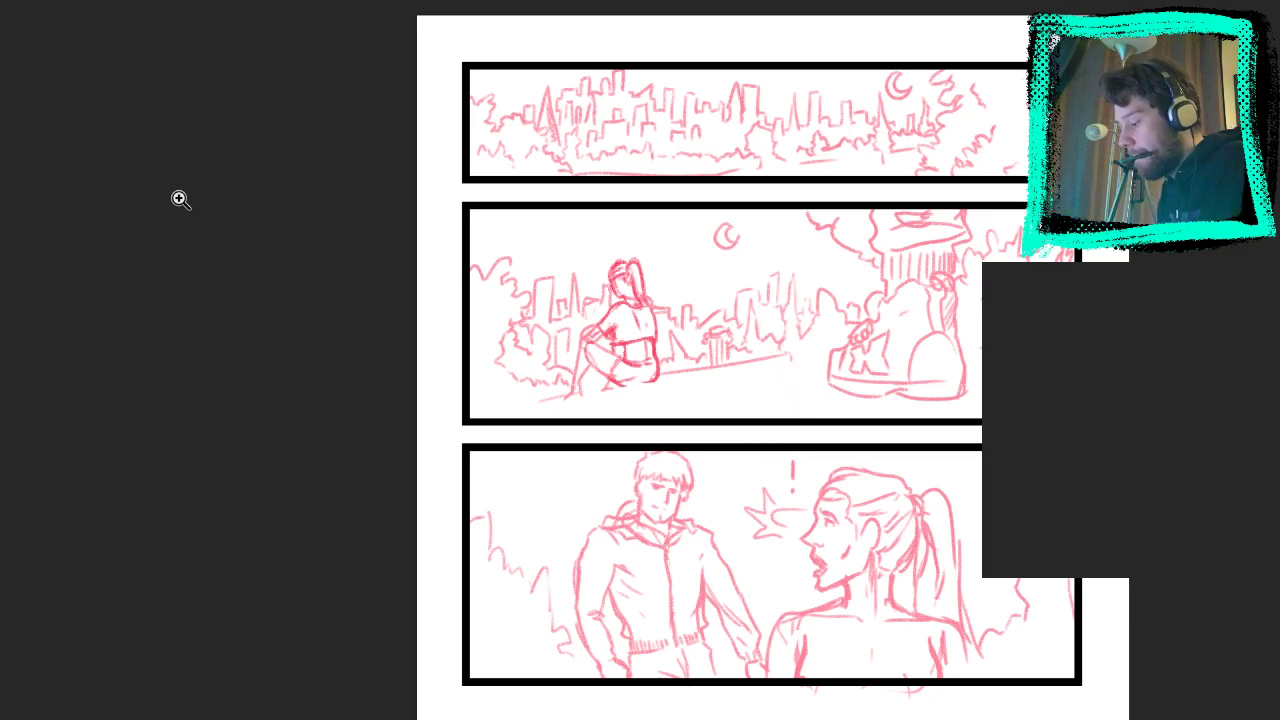
pyautogui.hotkey('ctrl', 'shift', 'z')
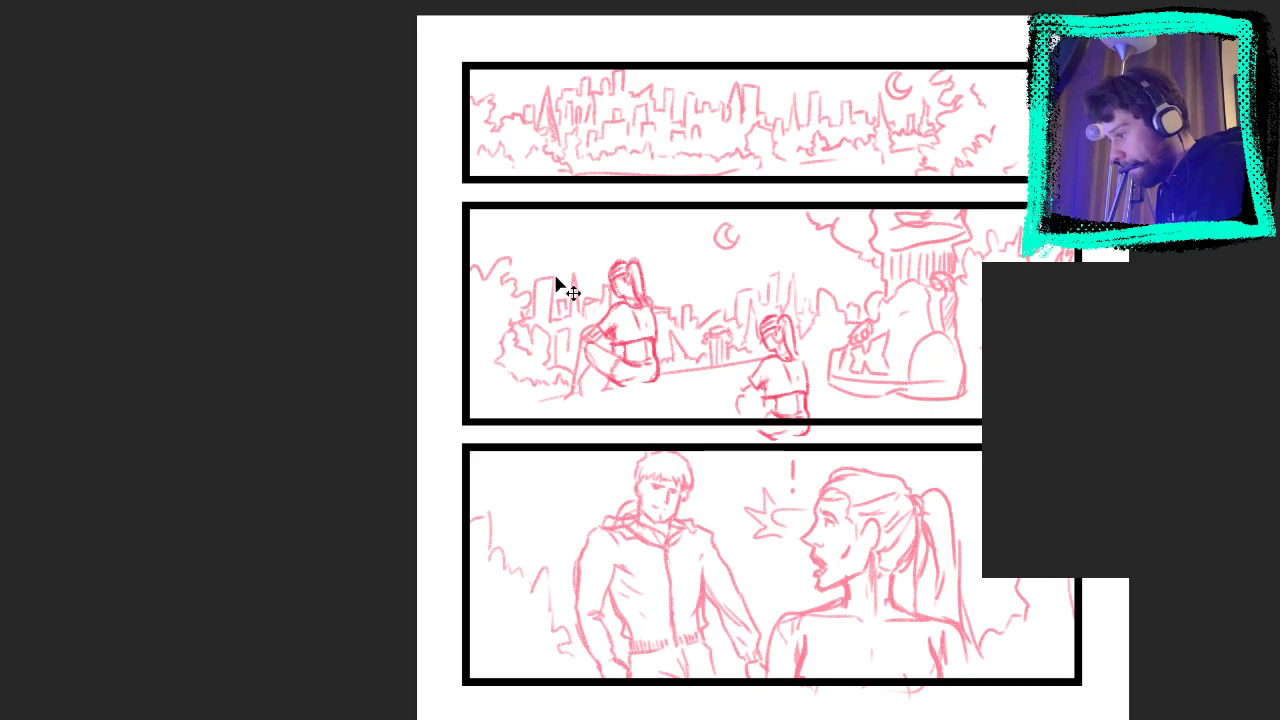
pyautogui.hotkey('ctrl', 'z')
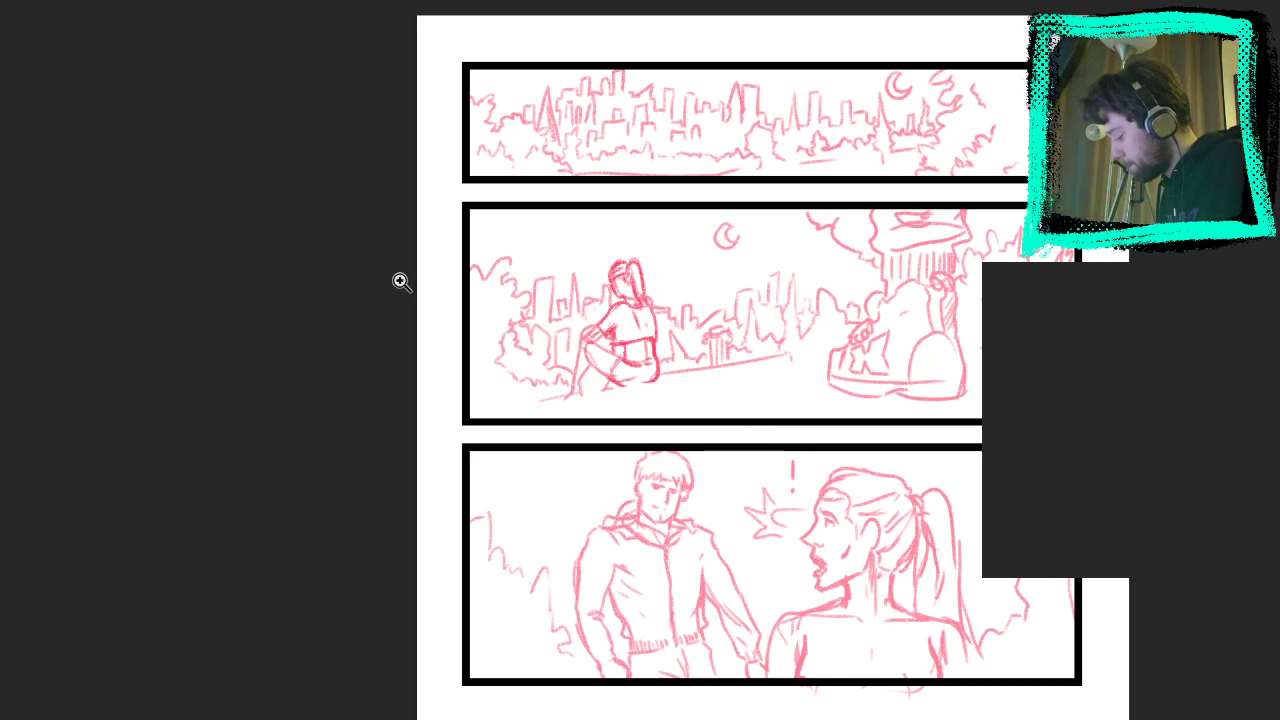
pyautogui.hotkey('ctrl', 't')
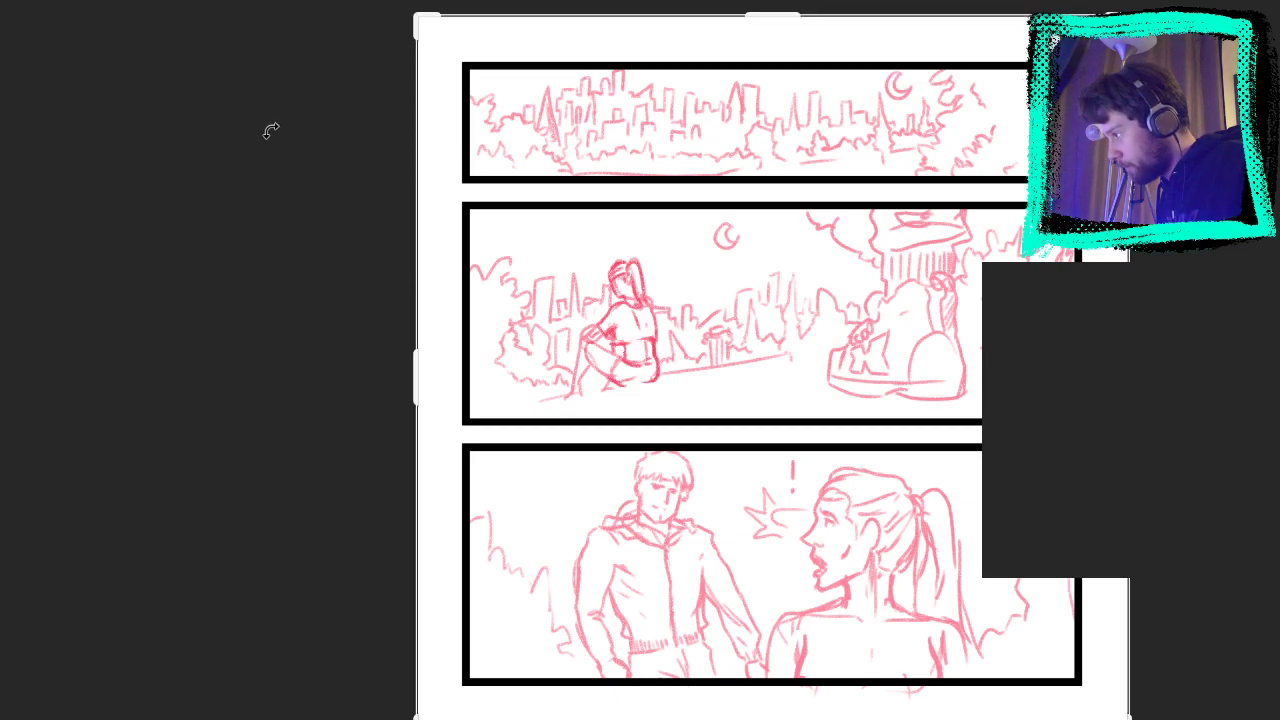
pyautogui.press('Return')
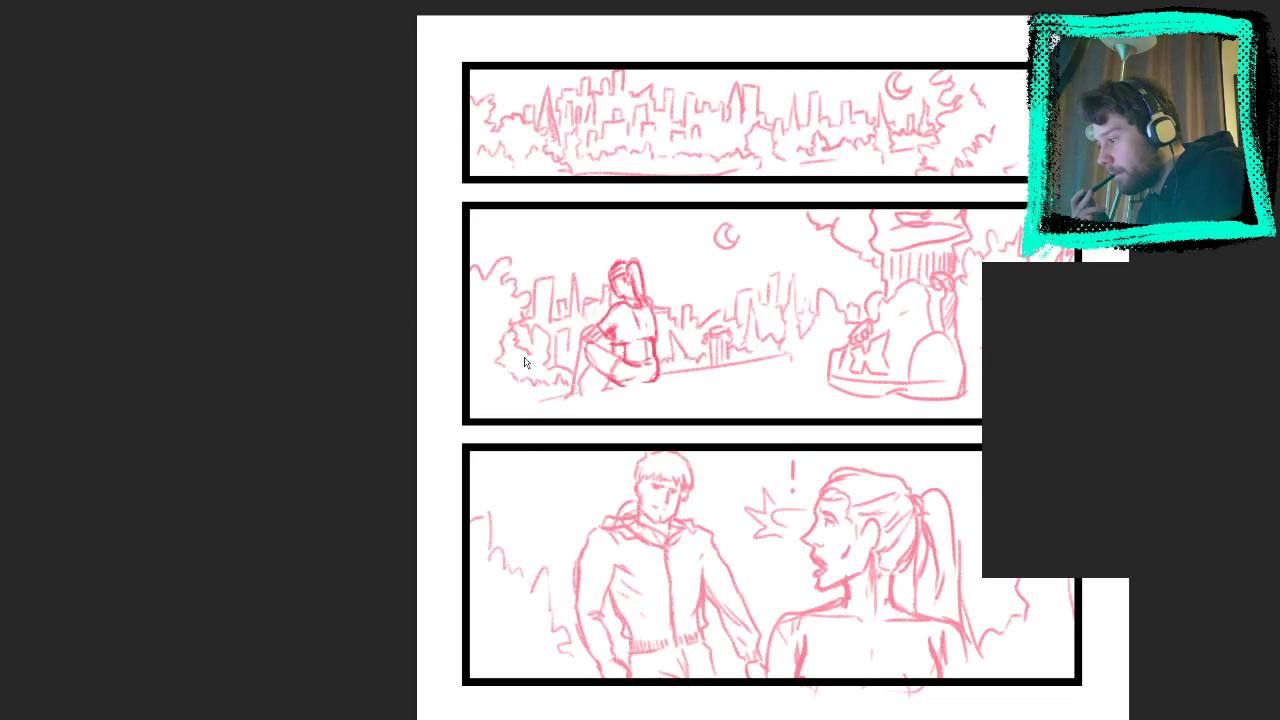
# Step: Leave full-screen view and bring the hidden tools back beside the canvas
pyautogui.press('f')
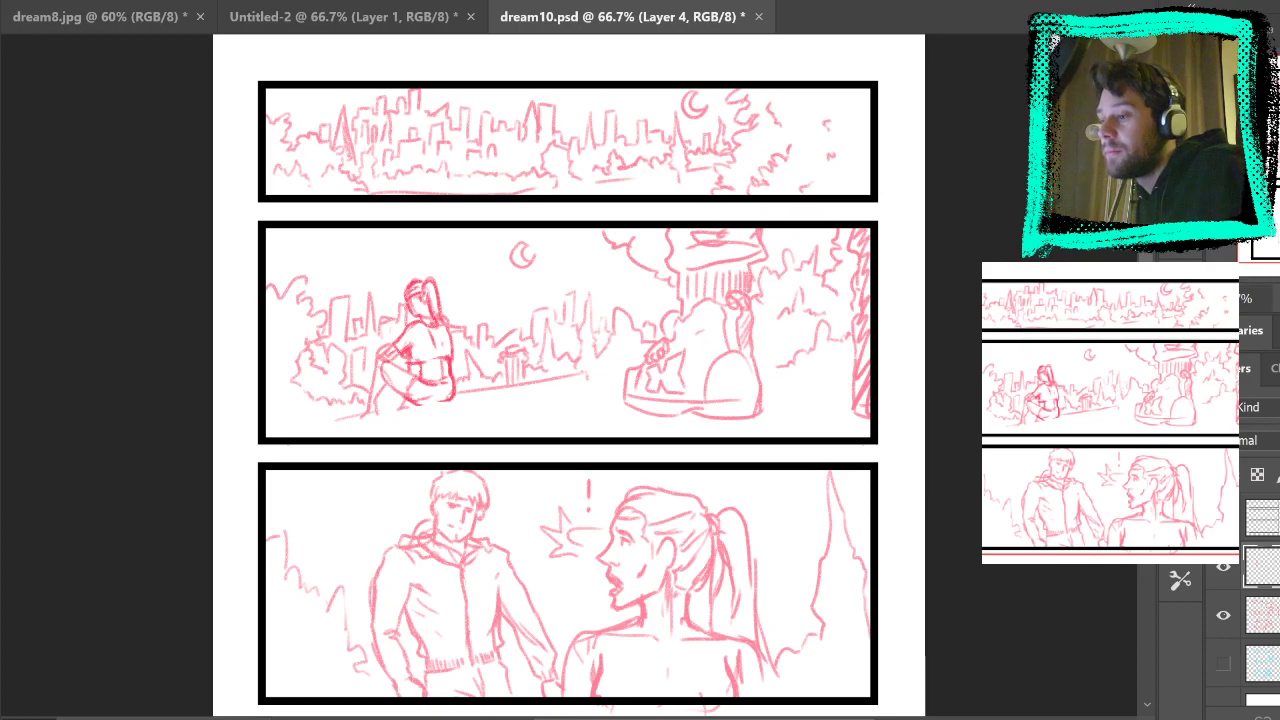
pyautogui.moveTo(1230, 314); pyautogui.dragTo(1230, 274)
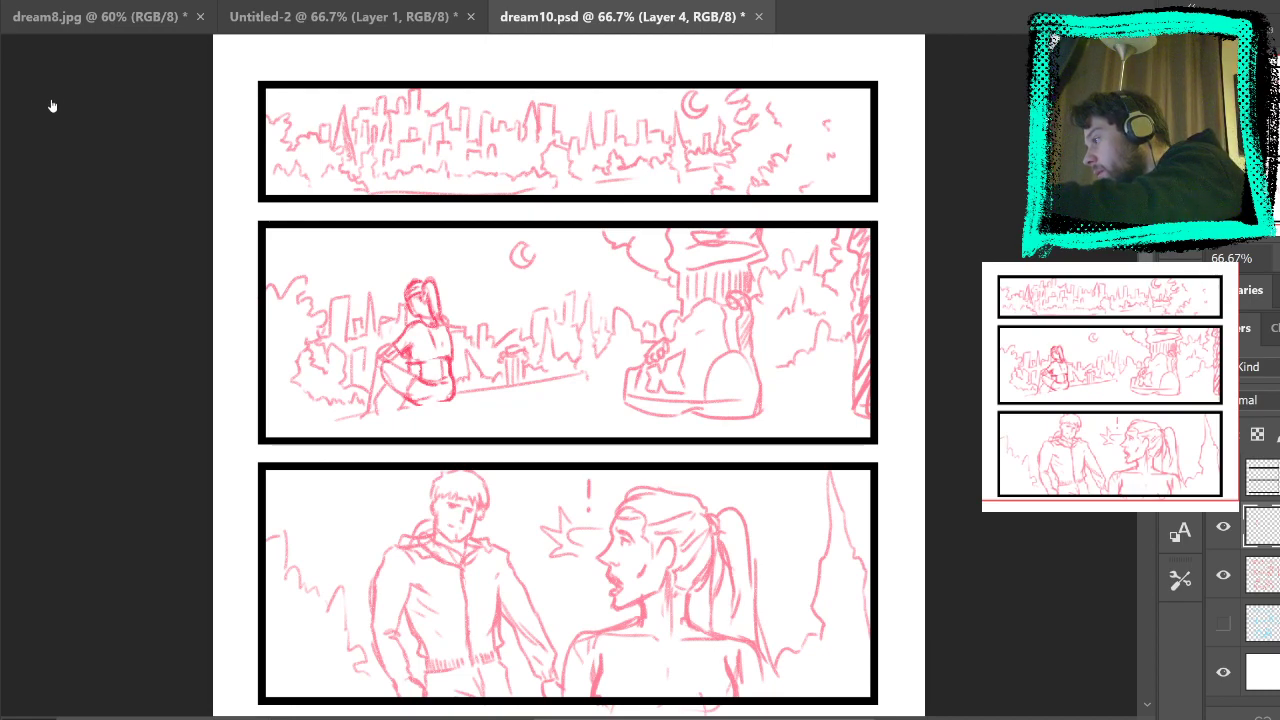
pyautogui.press('Tab')
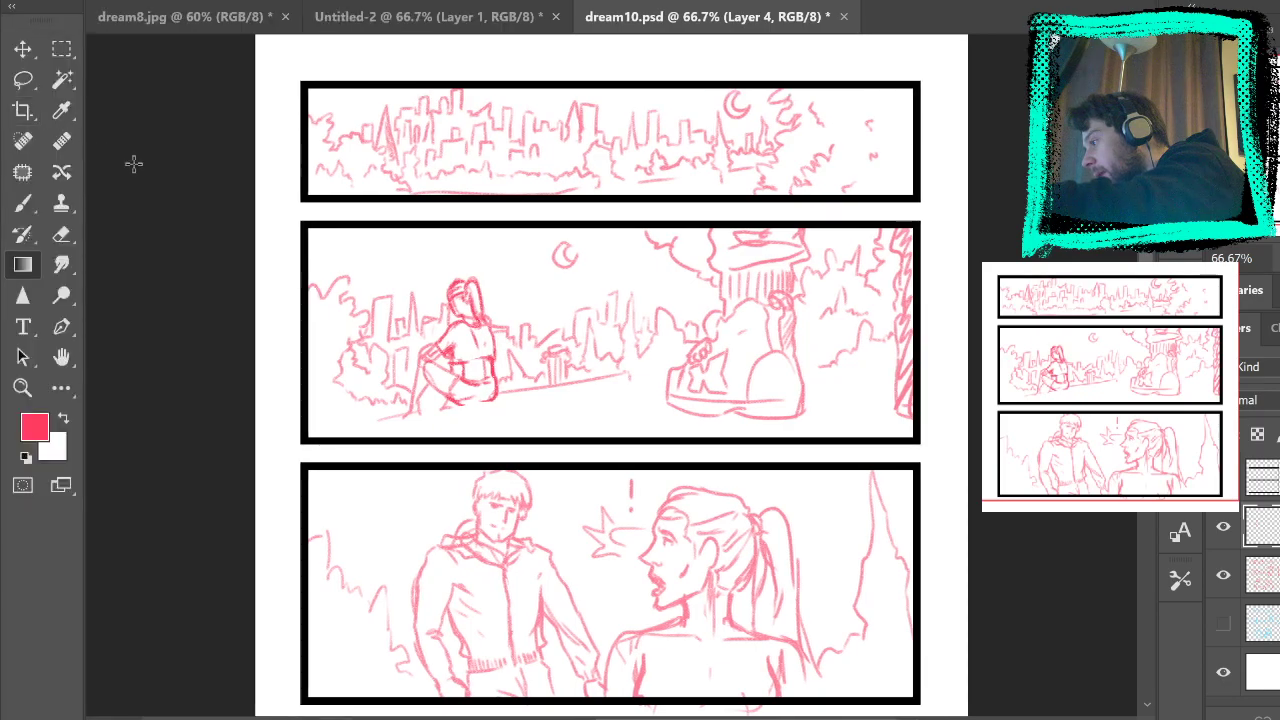
# Step: Brush a curved collar line across the base of the ponytailed woman's neck in the bottom panel, undoing extra strokes
pyautogui.moveTo(801, 380)
pyautogui.mouseDown()
pyautogui.moveTo(791, 398)
pyautogui.moveTo(777, 378)
pyautogui.mouseUp()
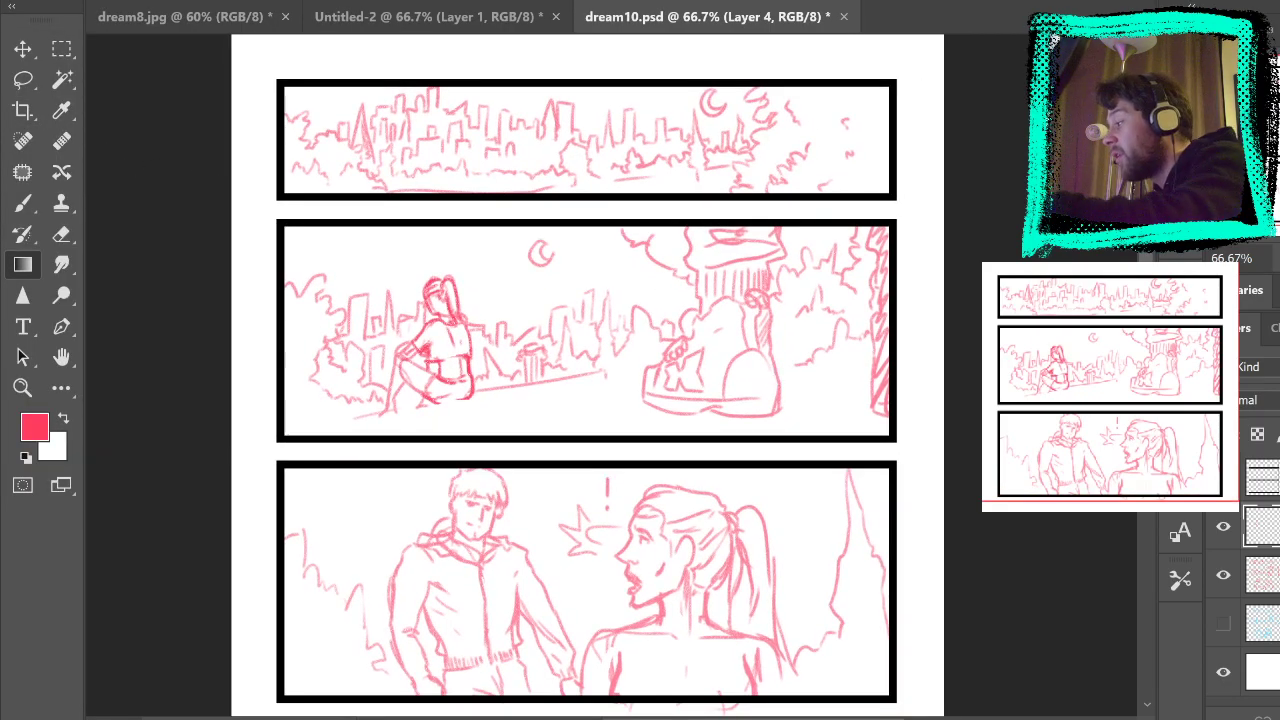
pyautogui.press('z')
pyautogui.click(714, 571)
pyautogui.moveTo(751, 611); pyautogui.dragTo(754, 378)
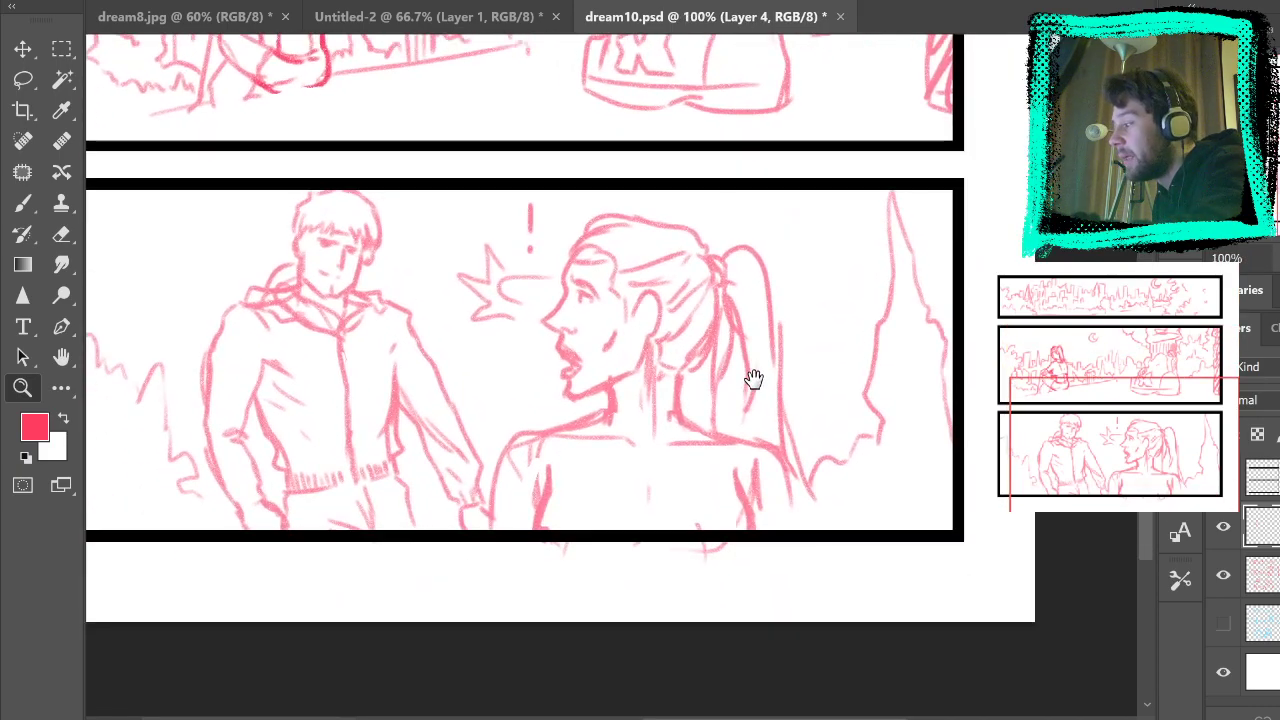
pyautogui.click(750, 400)
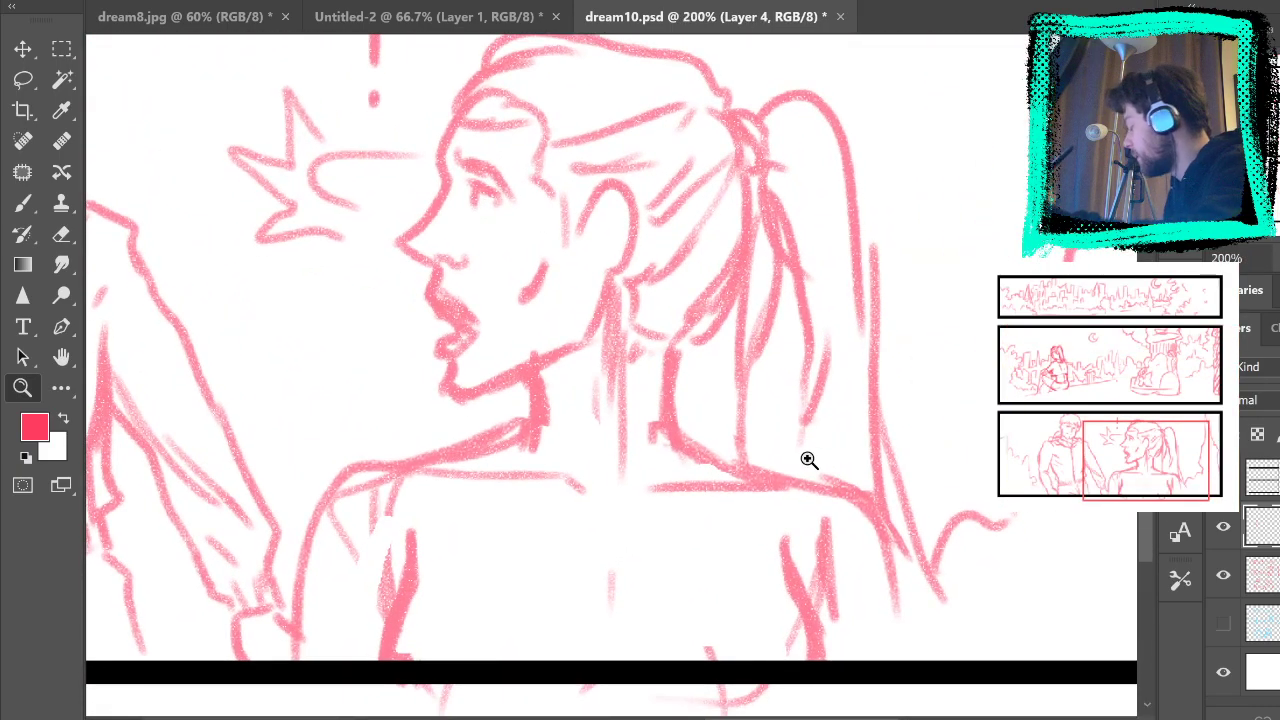
pyautogui.press('b')
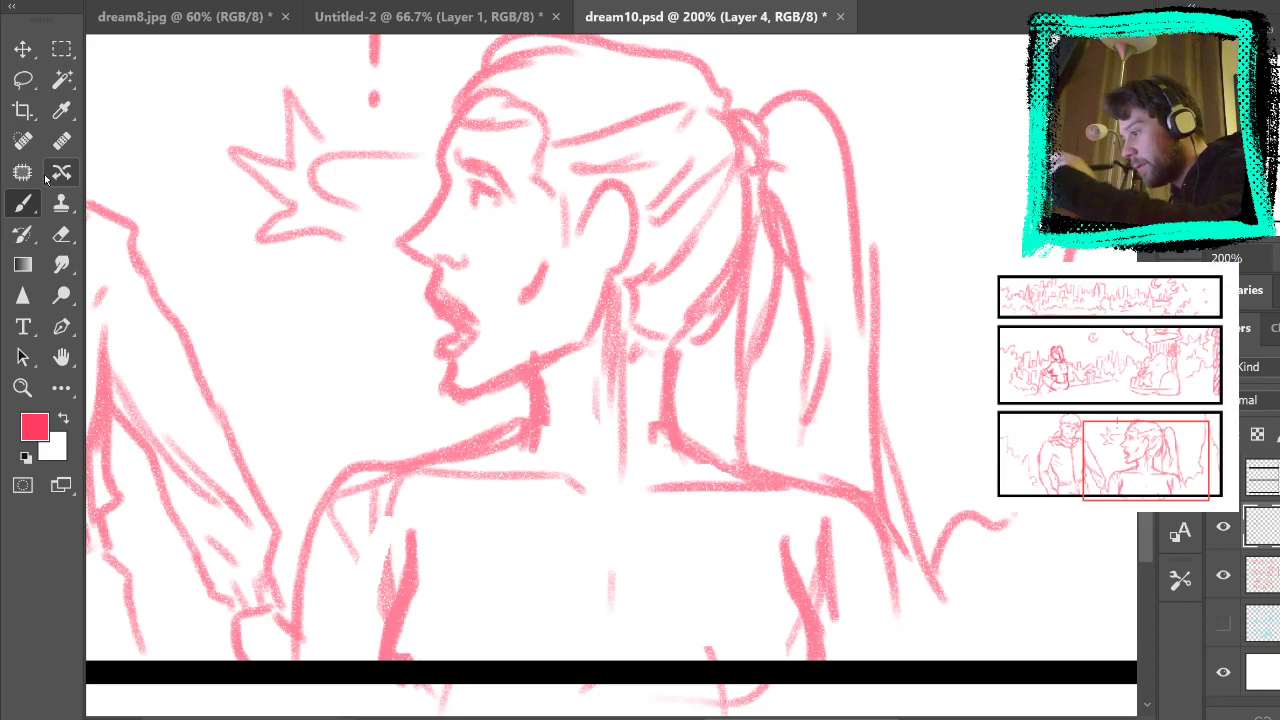
pyautogui.moveTo(540, 407)
pyautogui.mouseDown()
pyautogui.moveTo(609, 420)
pyautogui.moveTo(680, 408)
pyautogui.mouseUp()
pyautogui.moveTo(533, 410); pyautogui.dragTo(528, 468)
pyautogui.moveTo(672, 406); pyautogui.dragTo(674, 478)
pyautogui.hotkey('ctrl', 'z')
pyautogui.hotkey('ctrl', 'z')
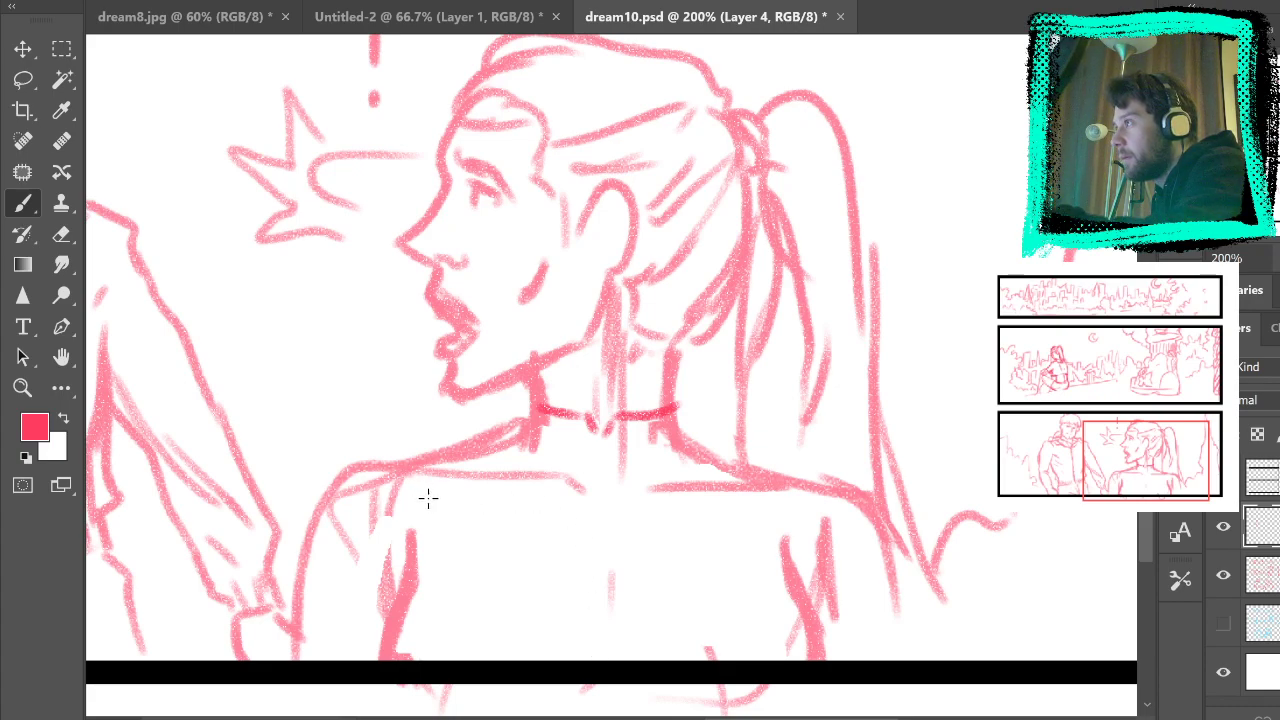
# Step: Brush converging drape lines below the ponytailed woman's neck, a central line down her torso, and short fold strokes beside both armpits
pyautogui.moveTo(448, 460)
pyautogui.mouseDown()
pyautogui.moveTo(509, 531)
pyautogui.moveTo(576, 566)
pyautogui.mouseUp()
pyautogui.moveTo(750, 475)
pyautogui.mouseDown()
pyautogui.moveTo(614, 571)
pyautogui.moveTo(601, 622)
pyautogui.mouseUp()
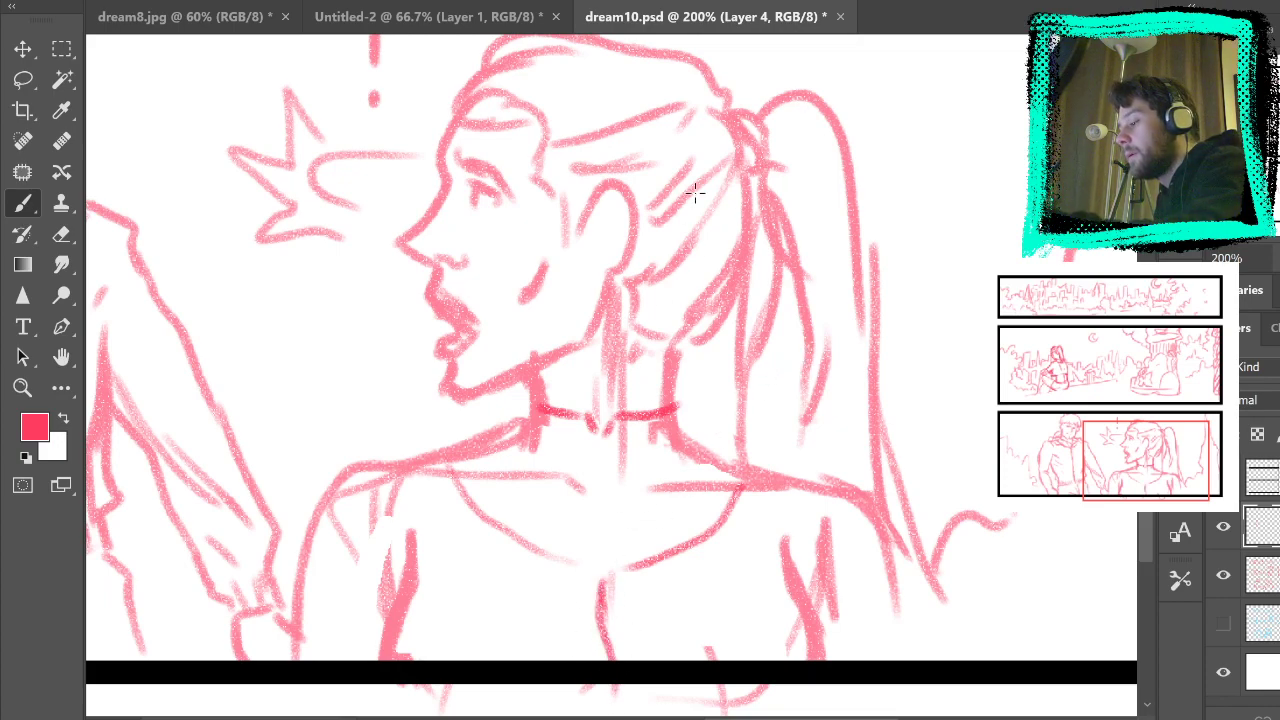
pyautogui.hotkey('ctrl', 'z')
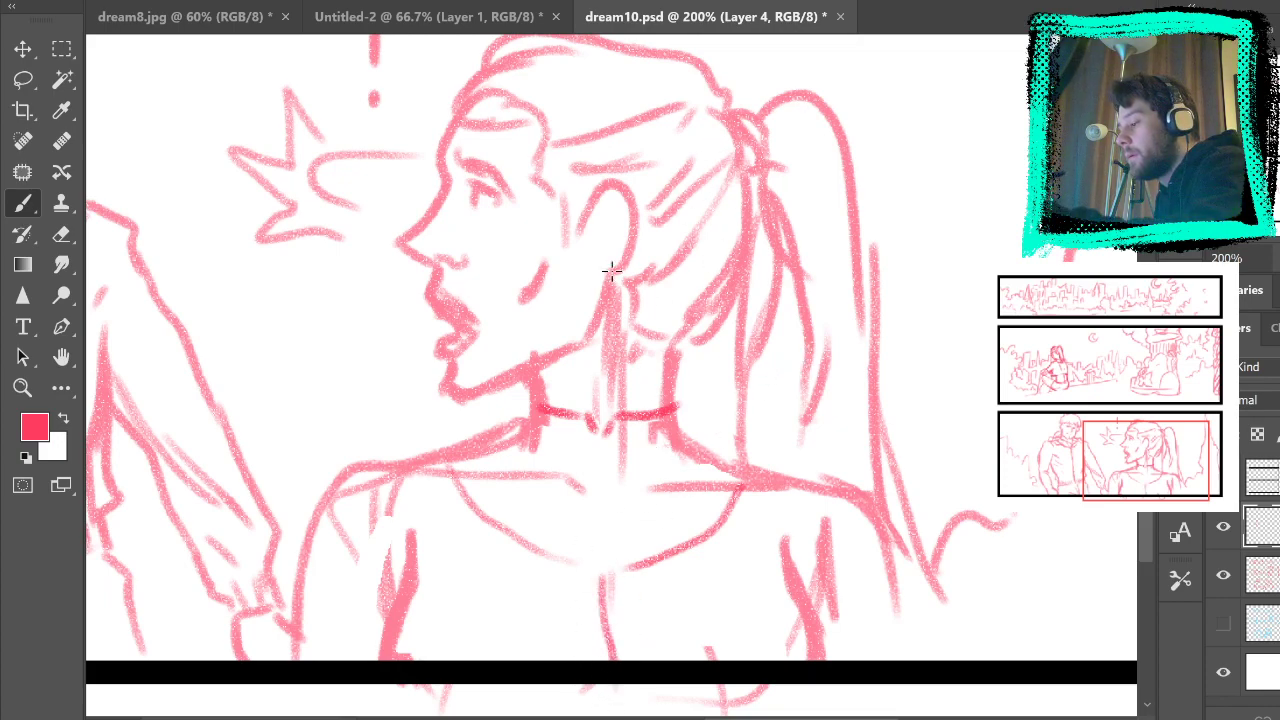
pyautogui.moveTo(351, 489); pyautogui.dragTo(388, 600)
pyautogui.moveTo(852, 514); pyautogui.dragTo(820, 599)
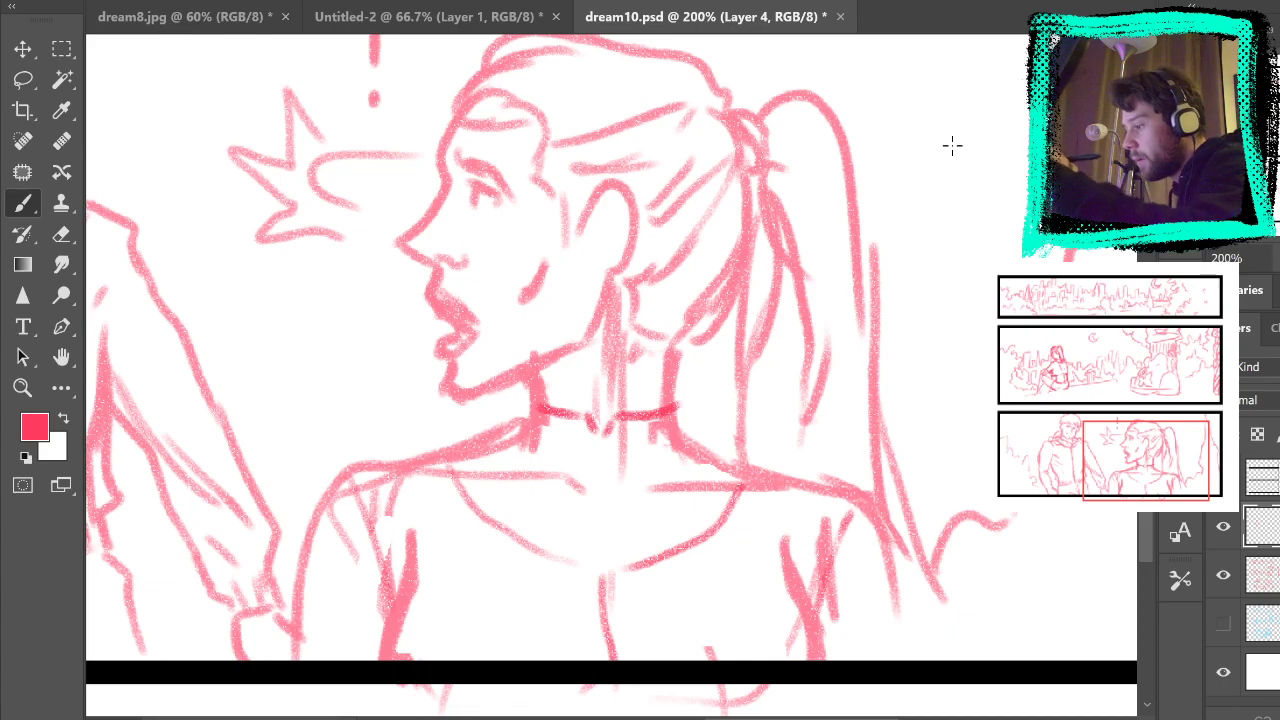
# Step: Replace the short trial stroke with a shallow curved neckline running from shoulder to shoulder on the ponytailed woman's top
pyautogui.moveTo(480, 442)
pyautogui.mouseDown()
pyautogui.moveTo(530, 486)
pyautogui.moveTo(606, 508)
pyautogui.mouseUp()
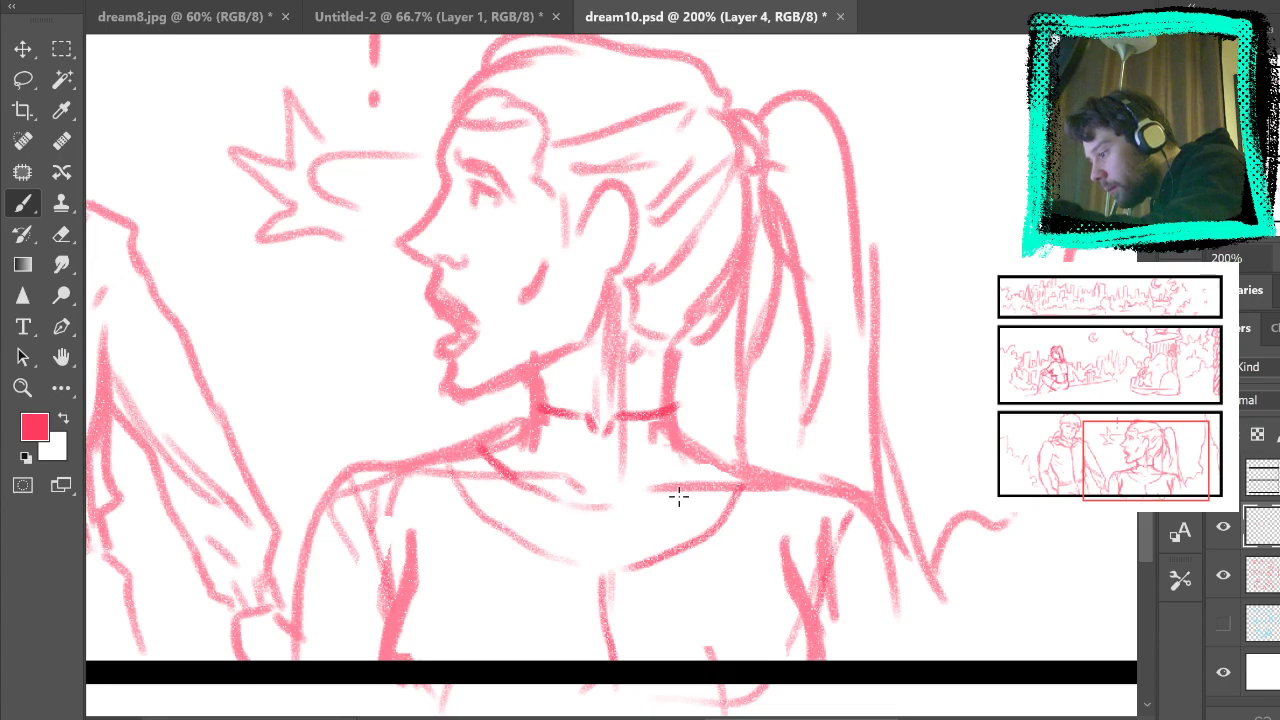
pyautogui.hotkey('ctrl', 'z')
pyautogui.moveTo(398, 470)
pyautogui.mouseDown()
pyautogui.moveTo(514, 521)
pyautogui.moveTo(724, 498)
pyautogui.mouseUp()
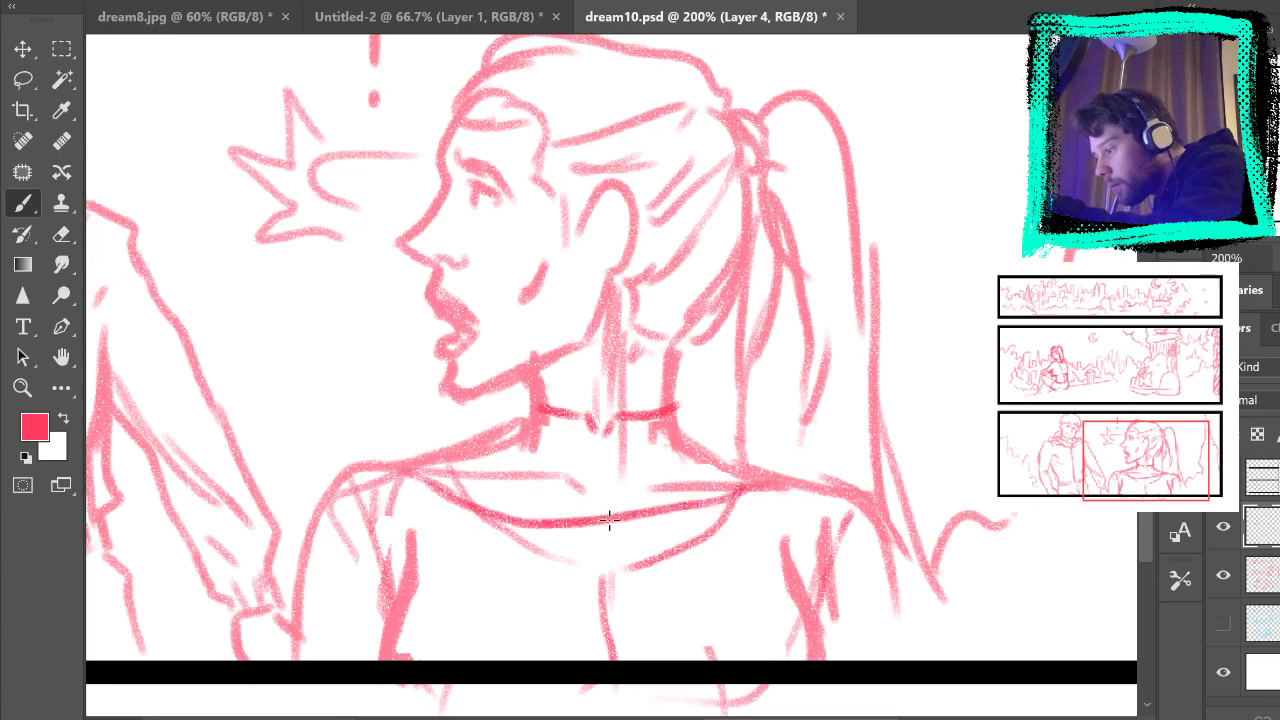
# Step: Darken the ponytailed woman's shoulder nearest the man and add crease strokes to that sleeve, undoing the extra strokes
pyautogui.moveTo(529, 534); pyautogui.dragTo(550, 427)
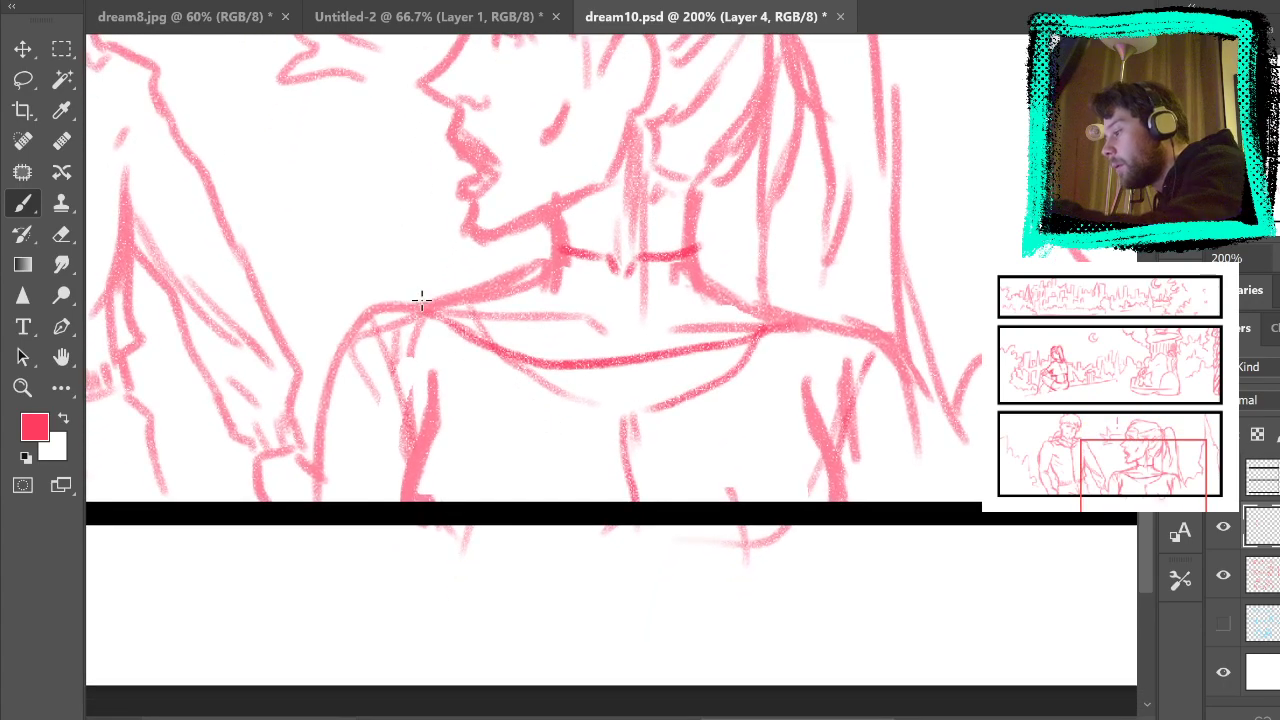
pyautogui.moveTo(419, 311); pyautogui.dragTo(388, 308)
pyautogui.moveTo(447, 347)
pyautogui.mouseDown()
pyautogui.moveTo(470, 440)
pyautogui.moveTo(394, 394)
pyautogui.moveTo(362, 466)
pyautogui.mouseUp()
pyautogui.moveTo(391, 318)
pyautogui.mouseDown()
pyautogui.moveTo(349, 332)
pyautogui.moveTo(316, 488)
pyautogui.mouseUp()
pyautogui.hotkey('ctrl', 'z')
pyautogui.hotkey('ctrl', 'z')
pyautogui.hotkey('ctrl', 'z')
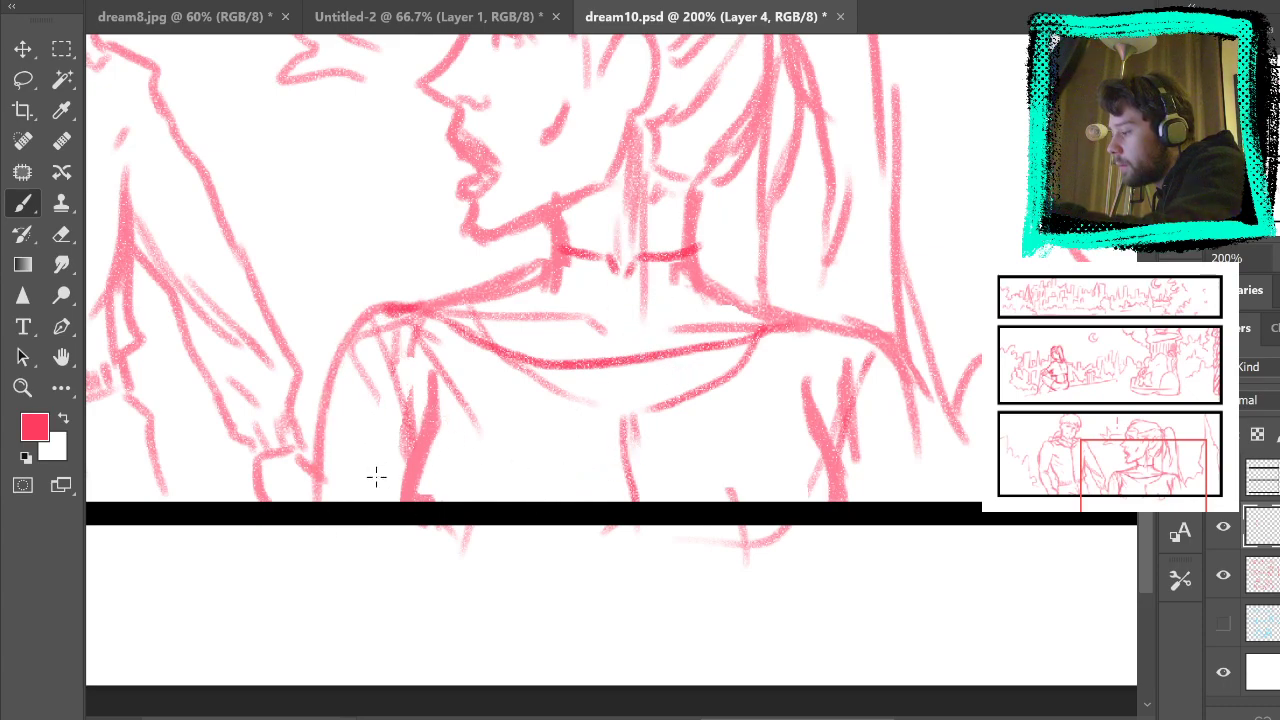
pyautogui.moveTo(328, 441); pyautogui.dragTo(376, 497)
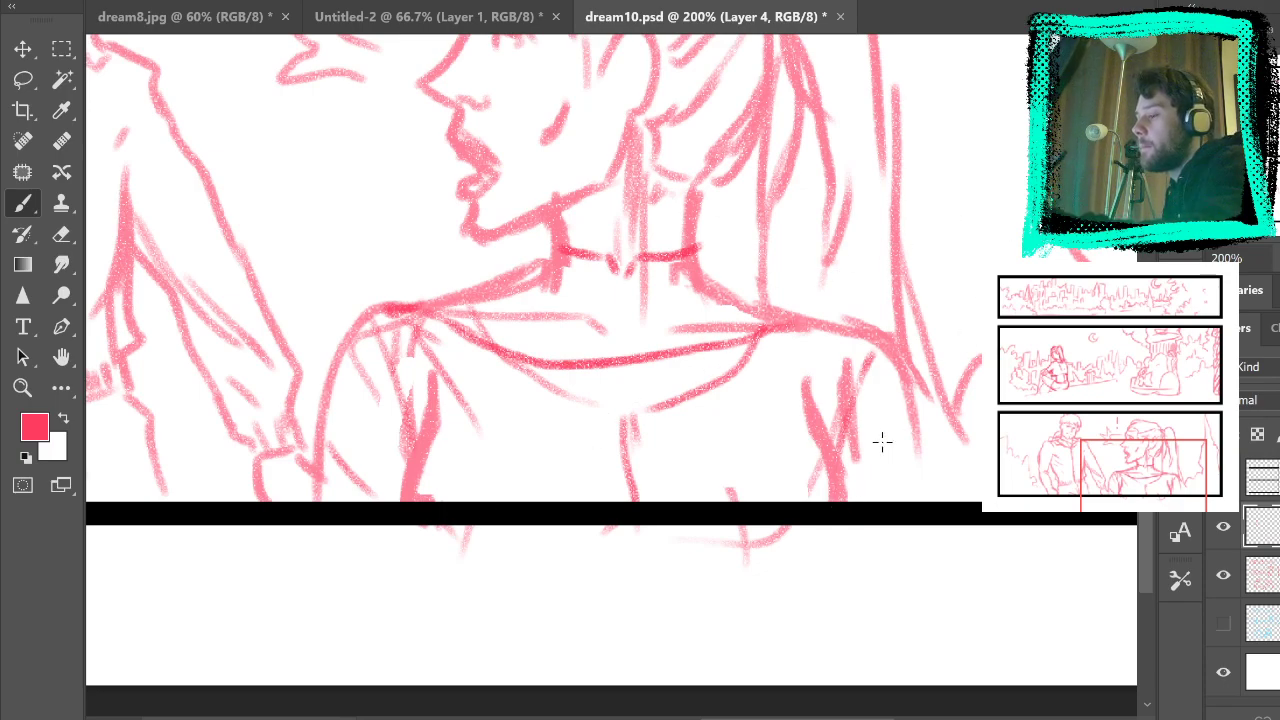
# Step: Add fabric fold strokes to the woman's ponytail-side sleeve and armpit, and shade creases around the centre of her torso
pyautogui.moveTo(888, 440); pyautogui.dragTo(860, 496)
pyautogui.moveTo(800, 410); pyautogui.dragTo(835, 498)
pyautogui.moveTo(703, 455); pyautogui.dragTo(722, 500)
pyautogui.moveTo(603, 460)
pyautogui.mouseDown()
pyautogui.moveTo(620, 530)
pyautogui.moveTo(596, 460)
pyautogui.moveTo(599, 417)
pyautogui.moveTo(626, 431)
pyautogui.mouseUp()
pyautogui.moveTo(571, 396); pyautogui.dragTo(629, 421)
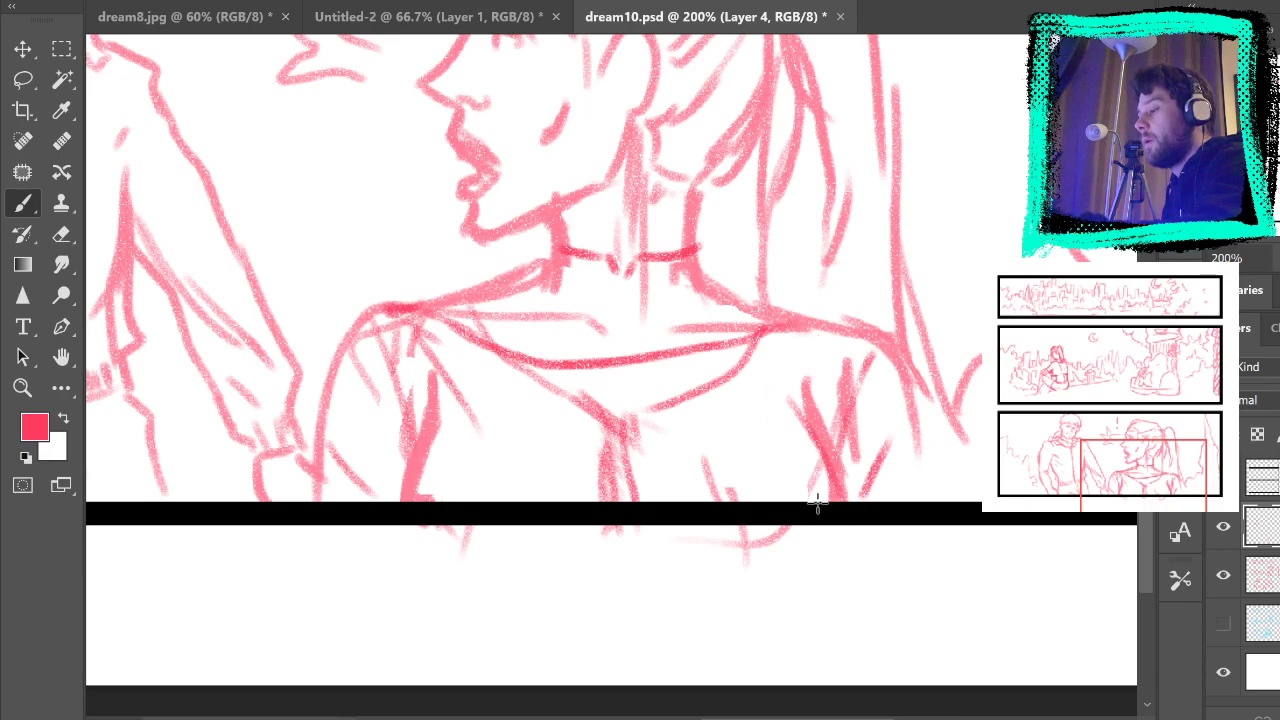
# Step: Redraw the woman's ponytail-side shoulder and upper arm as one darker contour reaching the panel's lower border
pyautogui.moveTo(762, 328); pyautogui.dragTo(910, 362)
pyautogui.hotkey('ctrl', 'z')
pyautogui.moveTo(766, 327)
pyautogui.mouseDown()
pyautogui.moveTo(845, 328)
pyautogui.moveTo(910, 360)
pyautogui.moveTo(928, 498)
pyautogui.mouseUp()
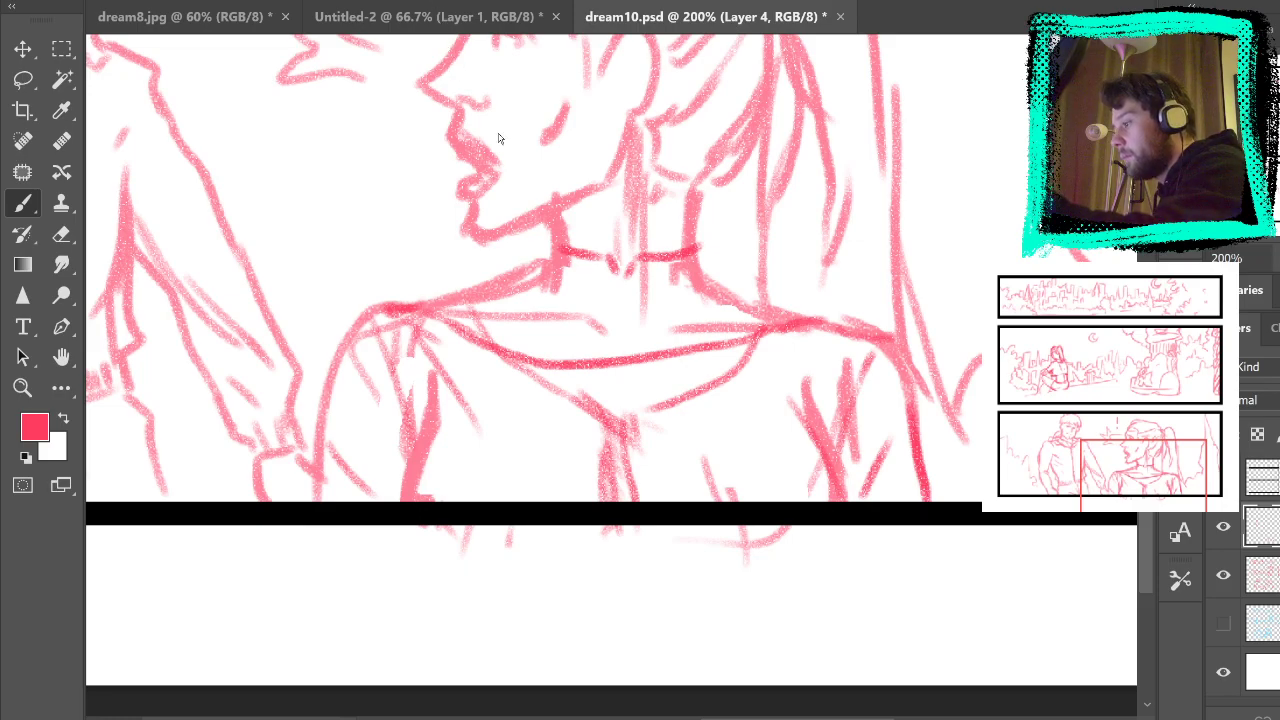
# Step: Check the whole page, return to a close view of the ponytailed woman's shoulders, and switch to the Eraser
pyautogui.hotkey('ctrl', '0')
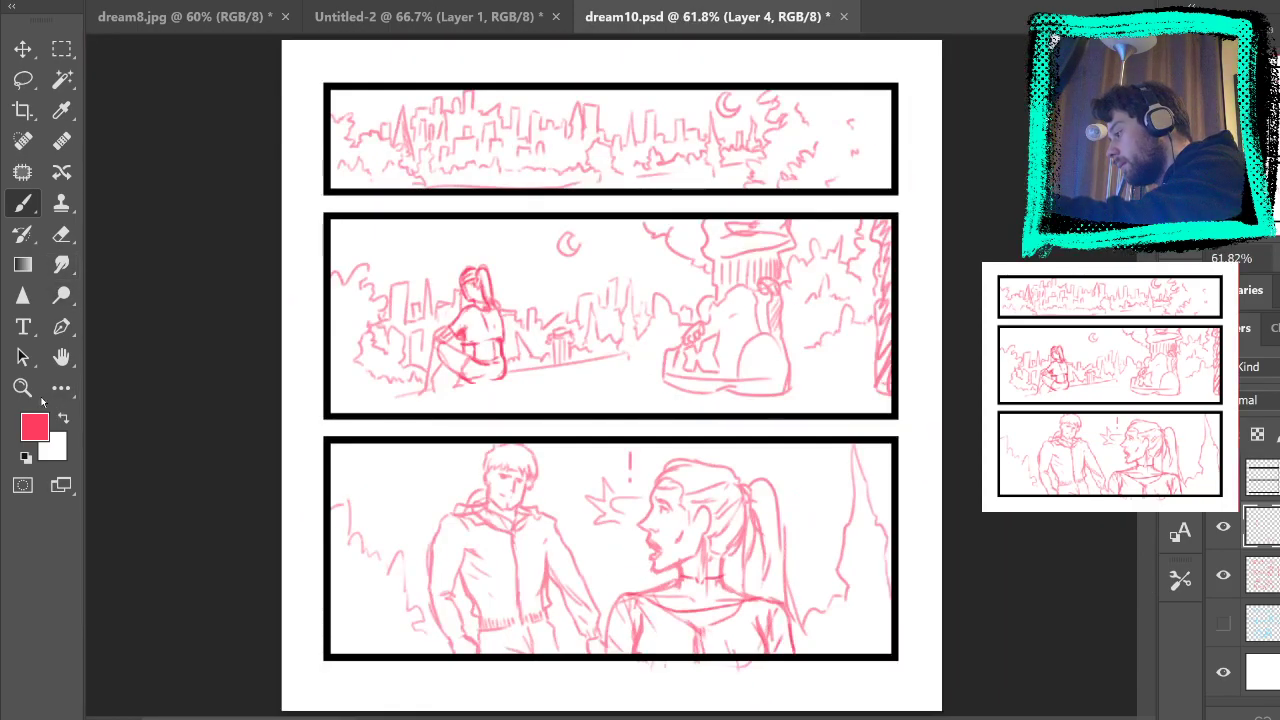
pyautogui.press('z')
pyautogui.click(690, 585)
pyautogui.click(727, 593)
pyautogui.click(728, 592)
pyautogui.moveTo(735, 490); pyautogui.dragTo(700, 252)
pyautogui.click(61, 234)
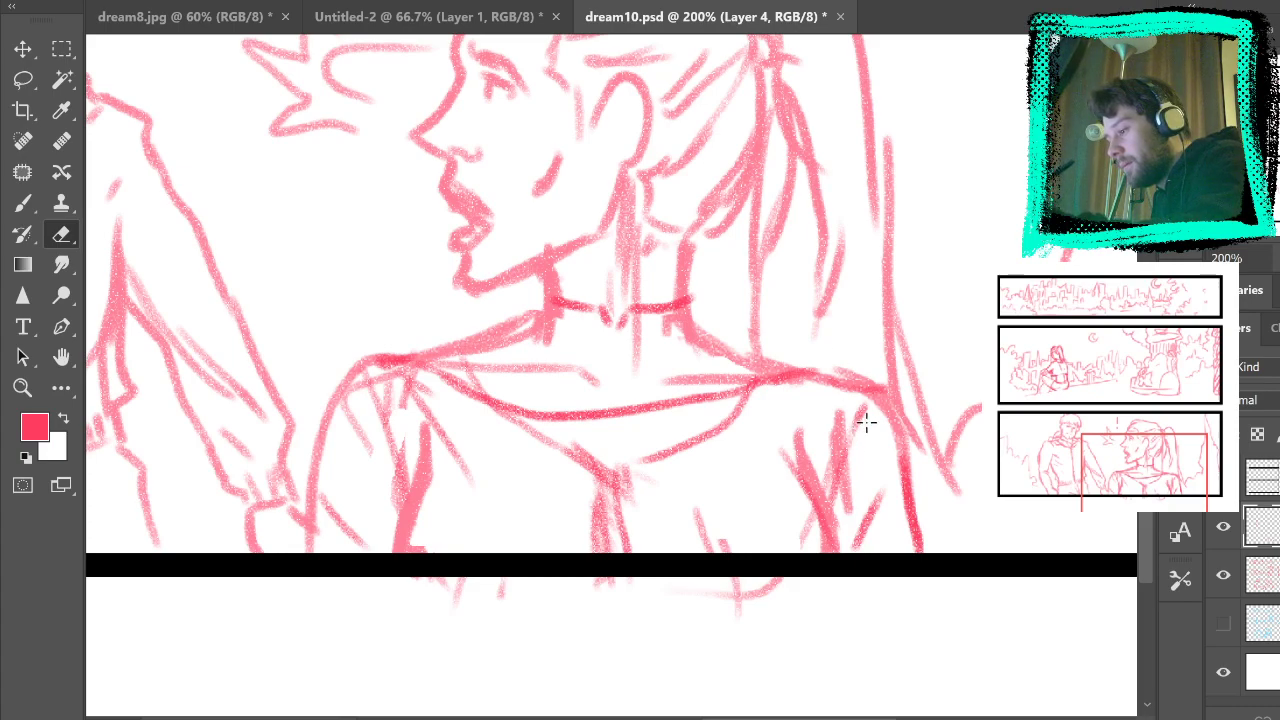
# Step: Try erasing the surplus fold lines on both of the woman's sleeves and the stray marks below the panel on Layer 3
pyautogui.click(1264, 575)
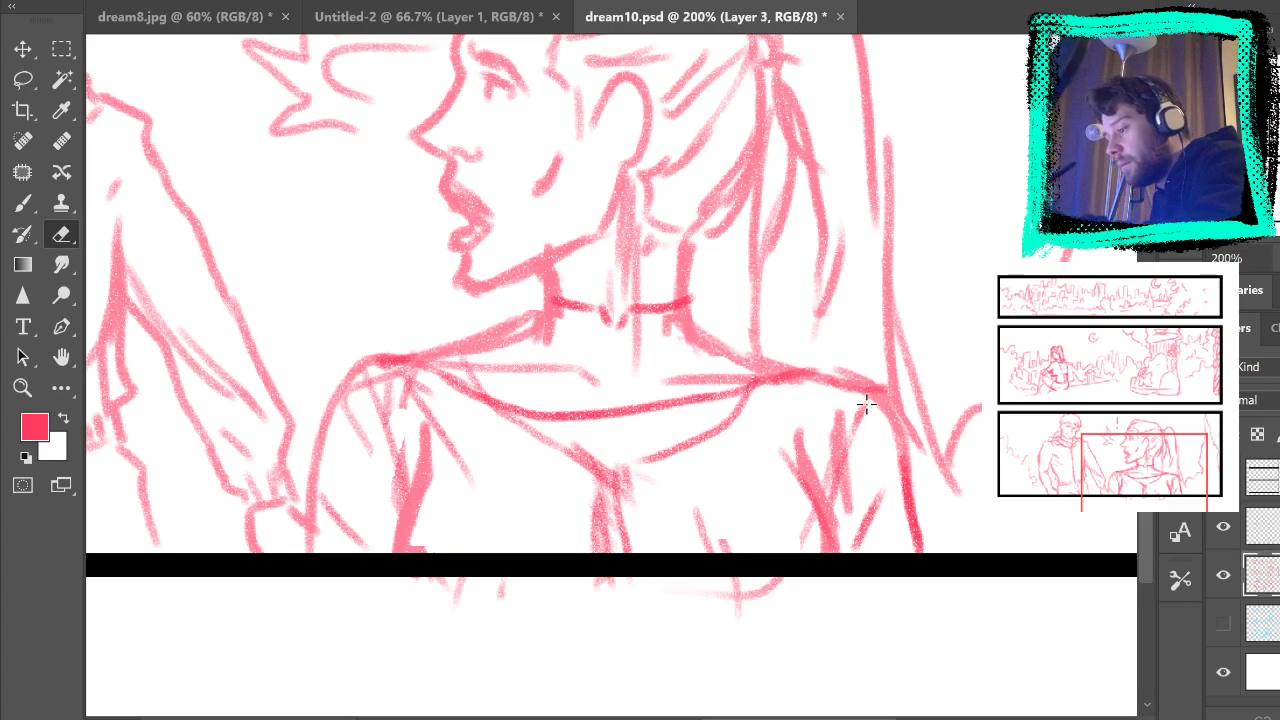
pyautogui.moveTo(845, 424); pyautogui.dragTo(819, 520)
pyautogui.moveTo(850, 470)
pyautogui.mouseDown()
pyautogui.moveTo(795, 517)
pyautogui.moveTo(826, 546)
pyautogui.moveTo(869, 423)
pyautogui.mouseUp()
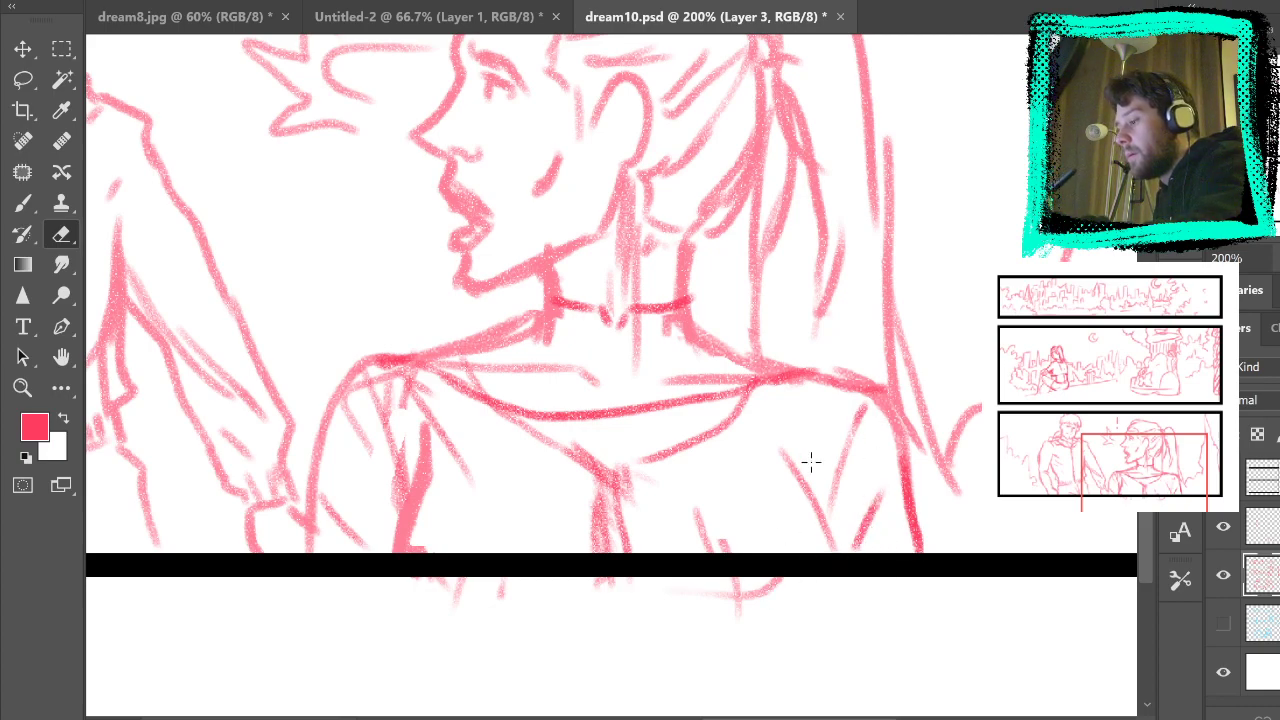
pyautogui.moveTo(460, 600)
pyautogui.mouseDown()
pyautogui.moveTo(389, 543)
pyautogui.moveTo(357, 461)
pyautogui.mouseUp()
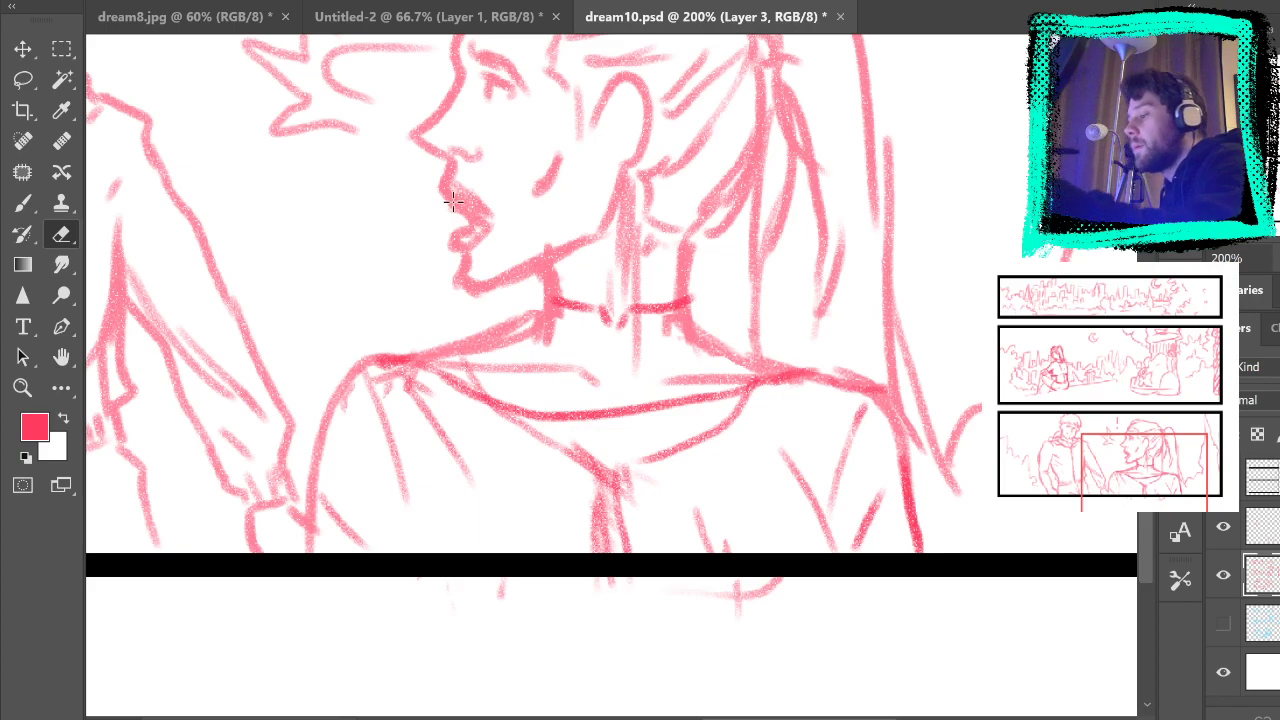
# Step: Try redrawing the fold lines on both of the woman's sleeves with the Brush tool on a new layer
pyautogui.hotkey('ctrl', 'shift', 'alt', 'n')
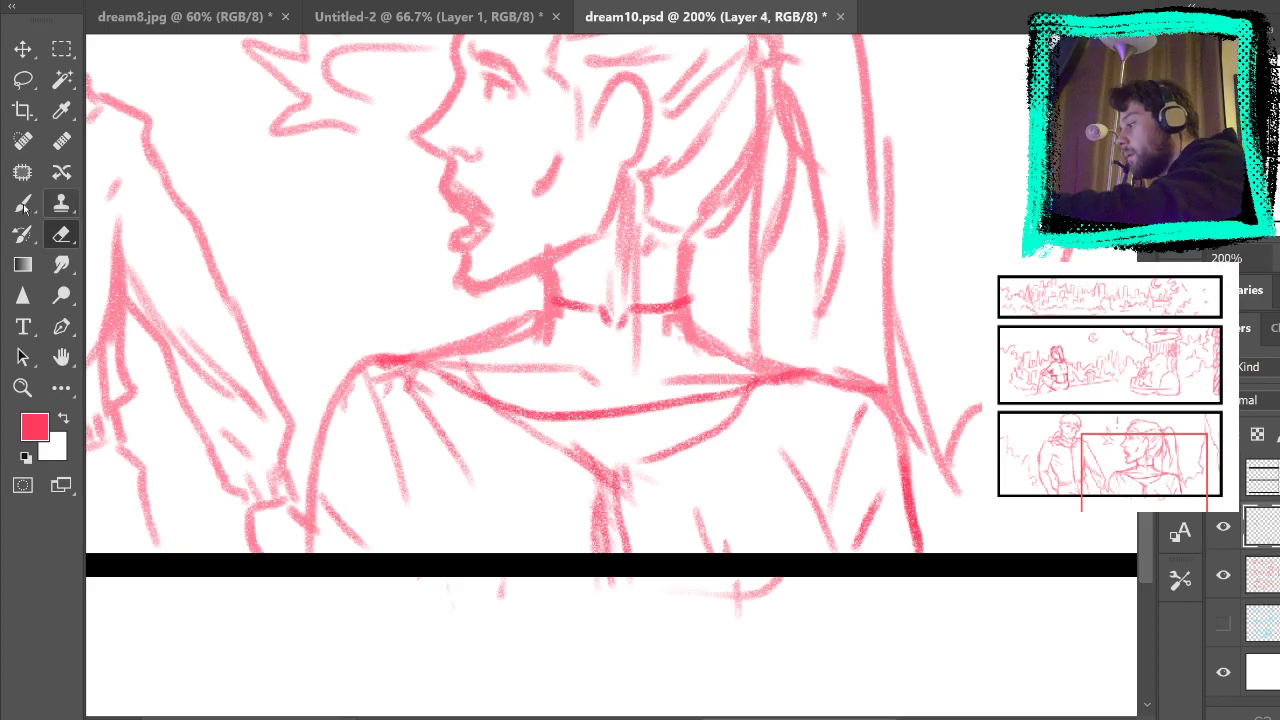
pyautogui.press('b')
pyautogui.moveTo(442, 482); pyautogui.dragTo(421, 595)
pyautogui.hotkey('ctrl', 'z')
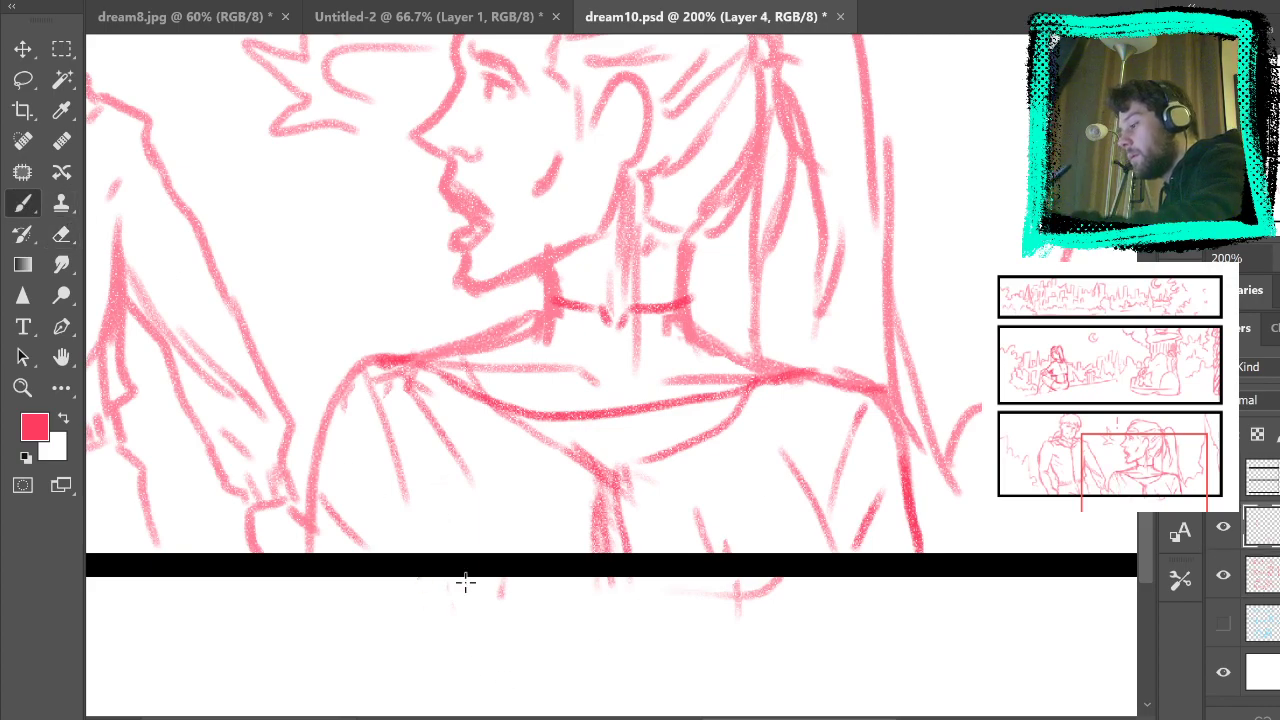
pyautogui.moveTo(437, 480); pyautogui.dragTo(405, 586)
pyautogui.moveTo(427, 426); pyautogui.dragTo(402, 550)
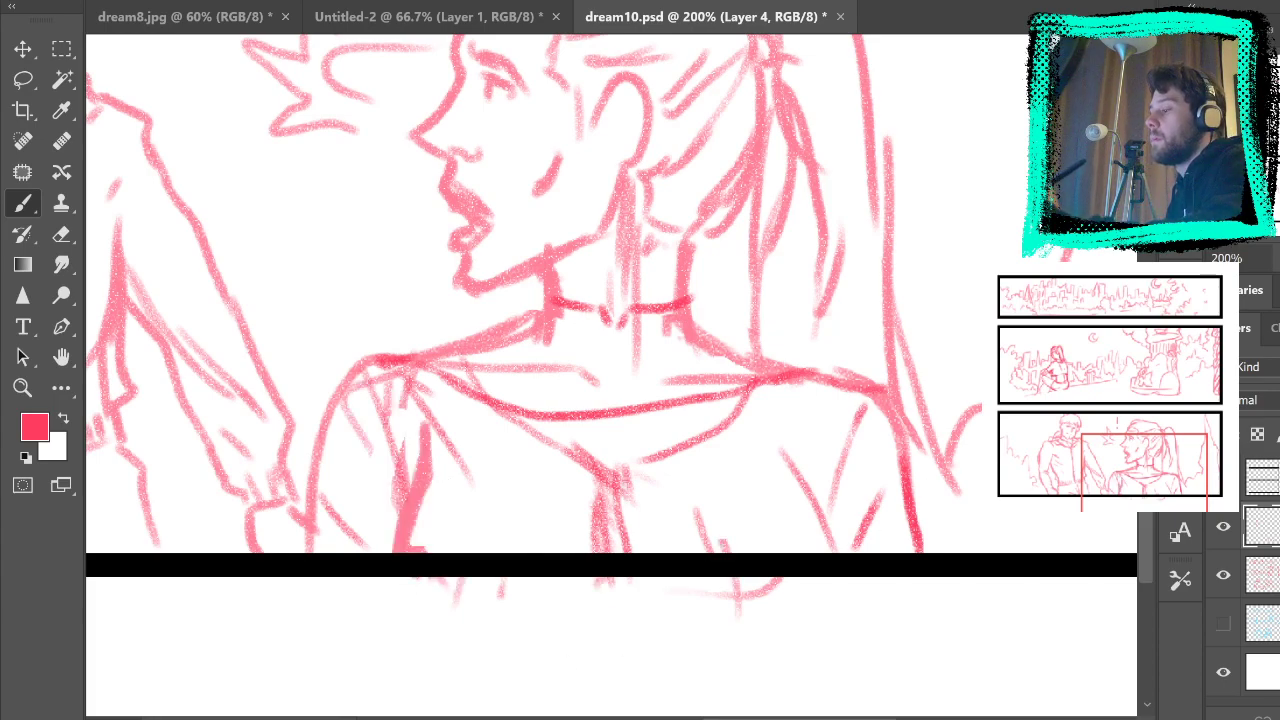
pyautogui.moveTo(799, 432); pyautogui.dragTo(830, 550)
pyautogui.moveTo(848, 411); pyautogui.dragTo(834, 548)
pyautogui.moveTo(396, 564); pyautogui.dragTo(424, 472)
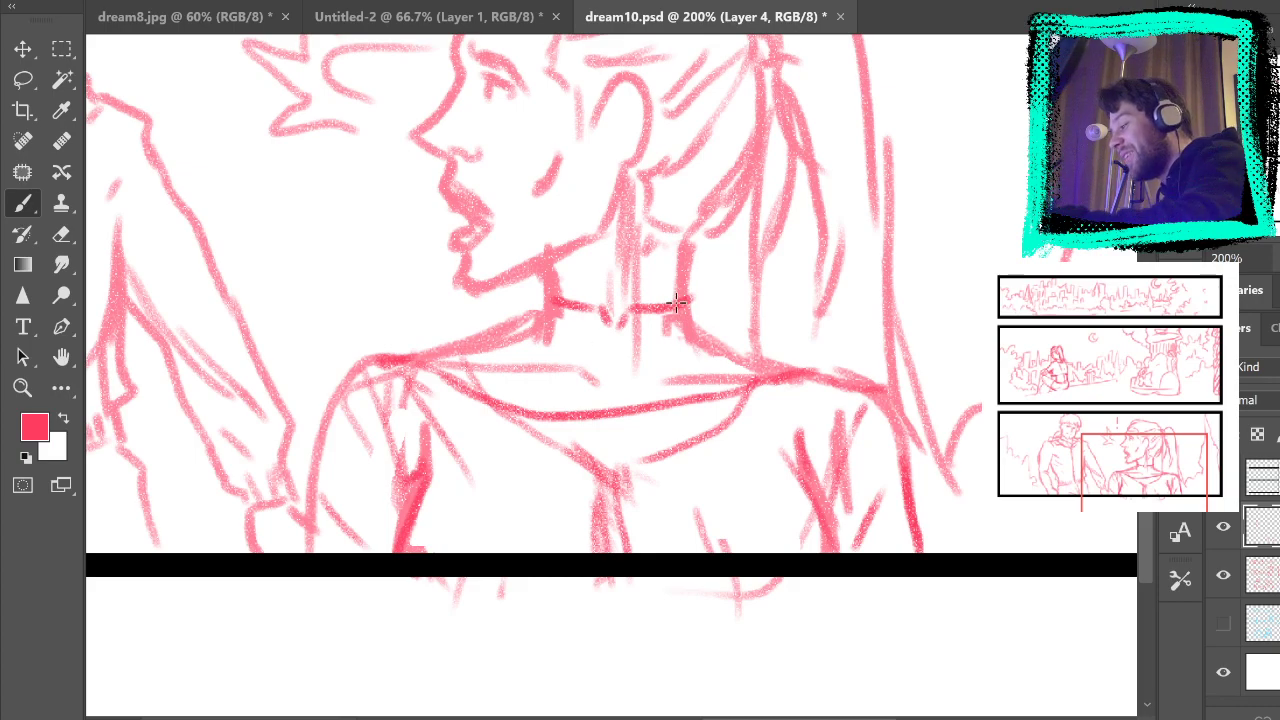
# Step: Erase the surplus fold lines on both of the woman's sleeves and the stray marks under the panel border on Layer 3
pyautogui.click(1222, 623)
pyautogui.click(1222, 623)
pyautogui.click(1260, 575)
pyautogui.press('e')
pyautogui.moveTo(385, 415)
pyautogui.mouseDown()
pyautogui.moveTo(380, 386)
pyautogui.moveTo(357, 400)
pyautogui.moveTo(374, 374)
pyautogui.moveTo(401, 527)
pyautogui.moveTo(392, 385)
pyautogui.mouseUp()
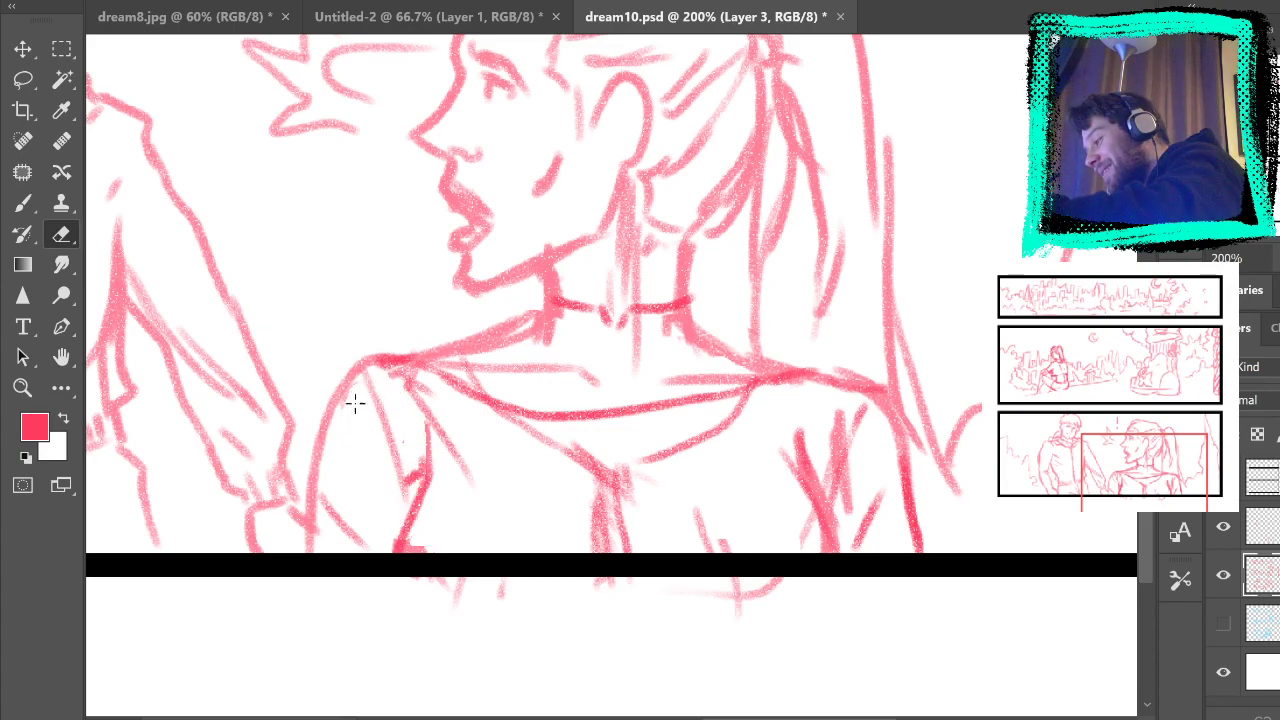
pyautogui.moveTo(601, 467)
pyautogui.mouseDown()
pyautogui.moveTo(482, 473)
pyautogui.moveTo(425, 527)
pyautogui.moveTo(401, 461)
pyautogui.moveTo(358, 451)
pyautogui.mouseUp()
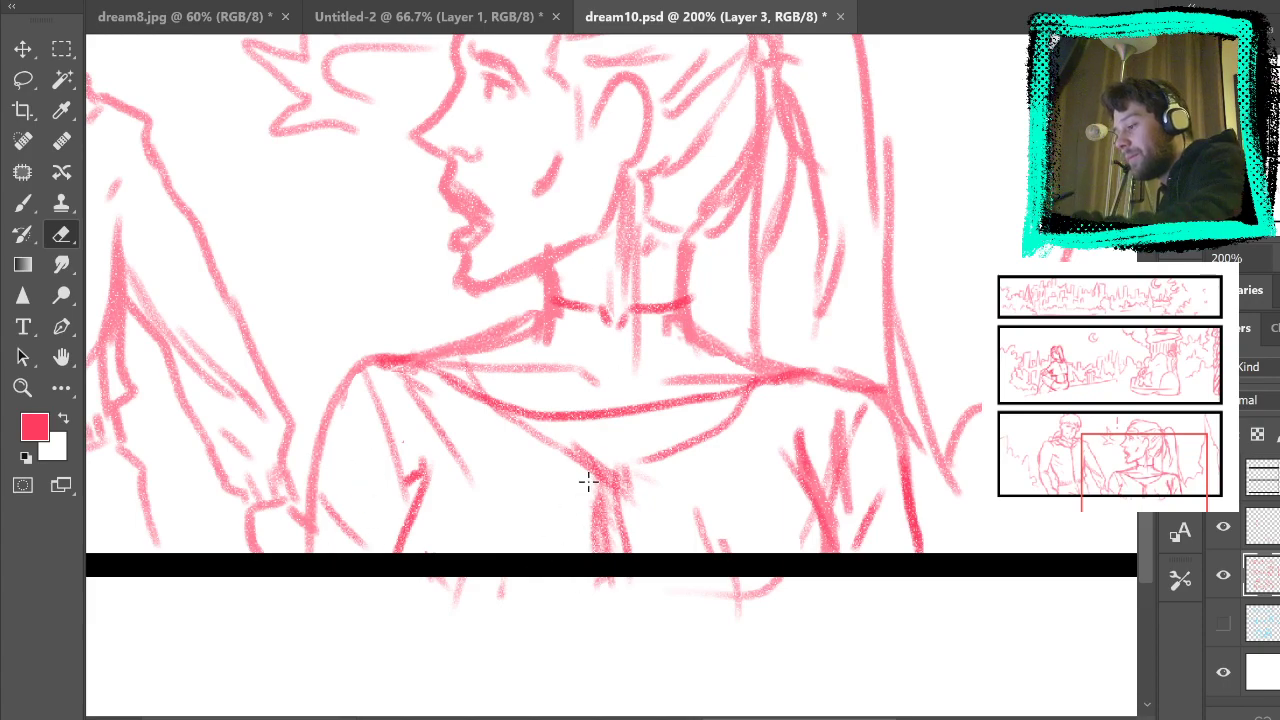
pyautogui.moveTo(797, 434)
pyautogui.mouseDown()
pyautogui.moveTo(771, 483)
pyautogui.moveTo(840, 437)
pyautogui.moveTo(829, 512)
pyautogui.moveTo(839, 506)
pyautogui.mouseUp()
pyautogui.moveTo(862, 548)
pyautogui.mouseDown()
pyautogui.moveTo(874, 495)
pyautogui.moveTo(738, 498)
pyautogui.mouseUp()
pyautogui.moveTo(460, 591)
pyautogui.mouseDown()
pyautogui.moveTo(563, 551)
pyautogui.moveTo(768, 590)
pyautogui.moveTo(697, 593)
pyautogui.mouseUp()
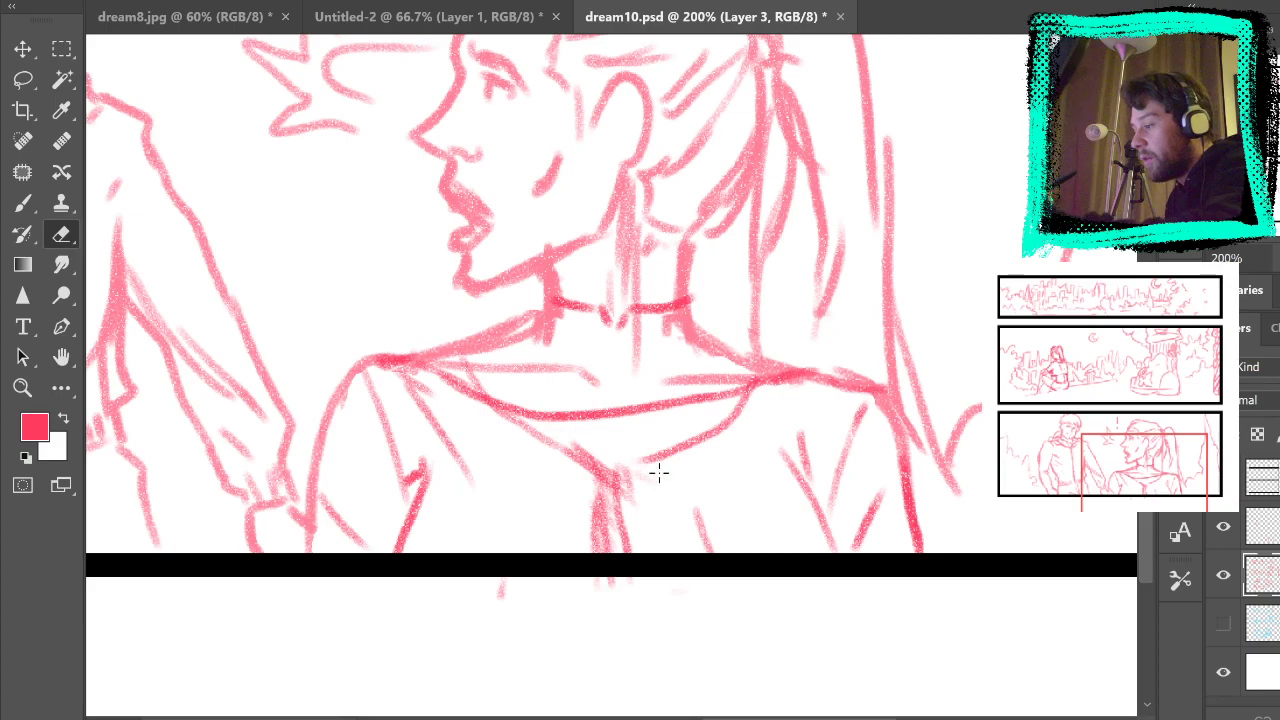
# Step: Erase the V-shaped collar lines below the woman's neckline on Layer 4
pyautogui.hotkey('alt', ']')
pyautogui.moveTo(648, 468); pyautogui.dragTo(751, 403)
pyautogui.moveTo(580, 457)
pyautogui.mouseDown()
pyautogui.moveTo(504, 437)
pyautogui.moveTo(534, 437)
pyautogui.moveTo(523, 434)
pyautogui.mouseUp()
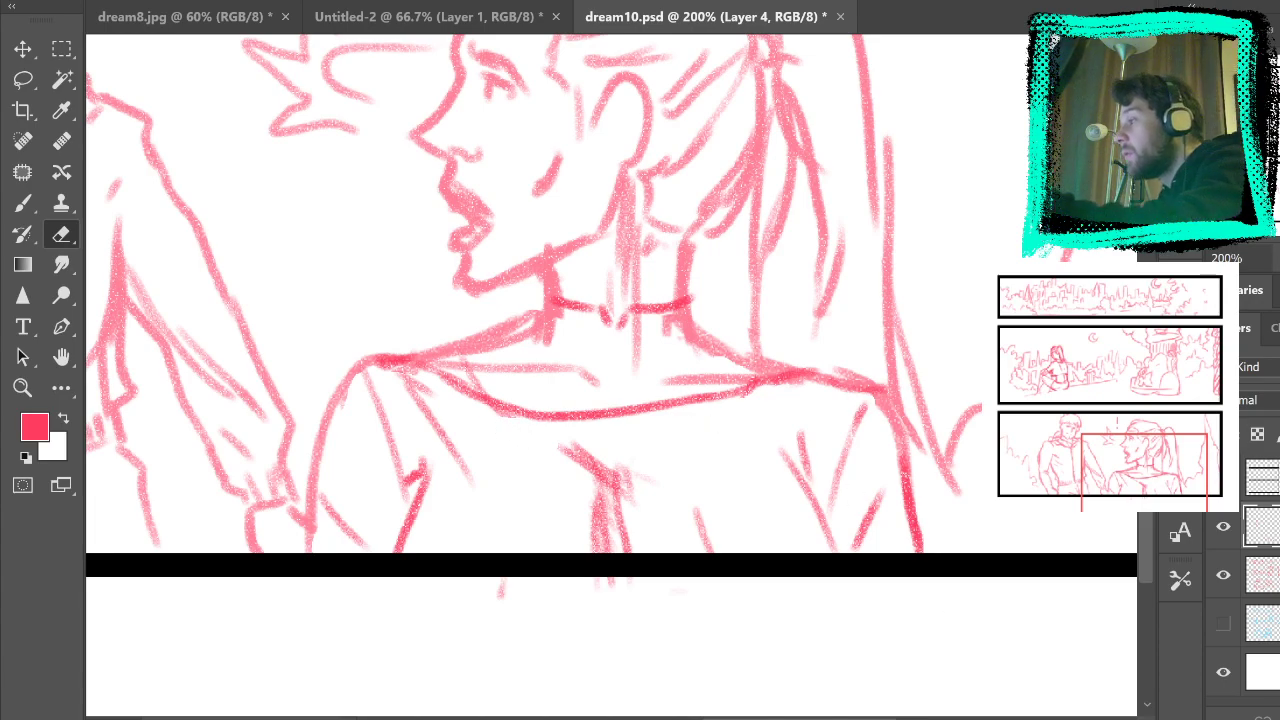
# Step: Raise the opacity of the red sketch on Layer 3 and delete Layer 4
pyautogui.hotkey('ctrl', '0')
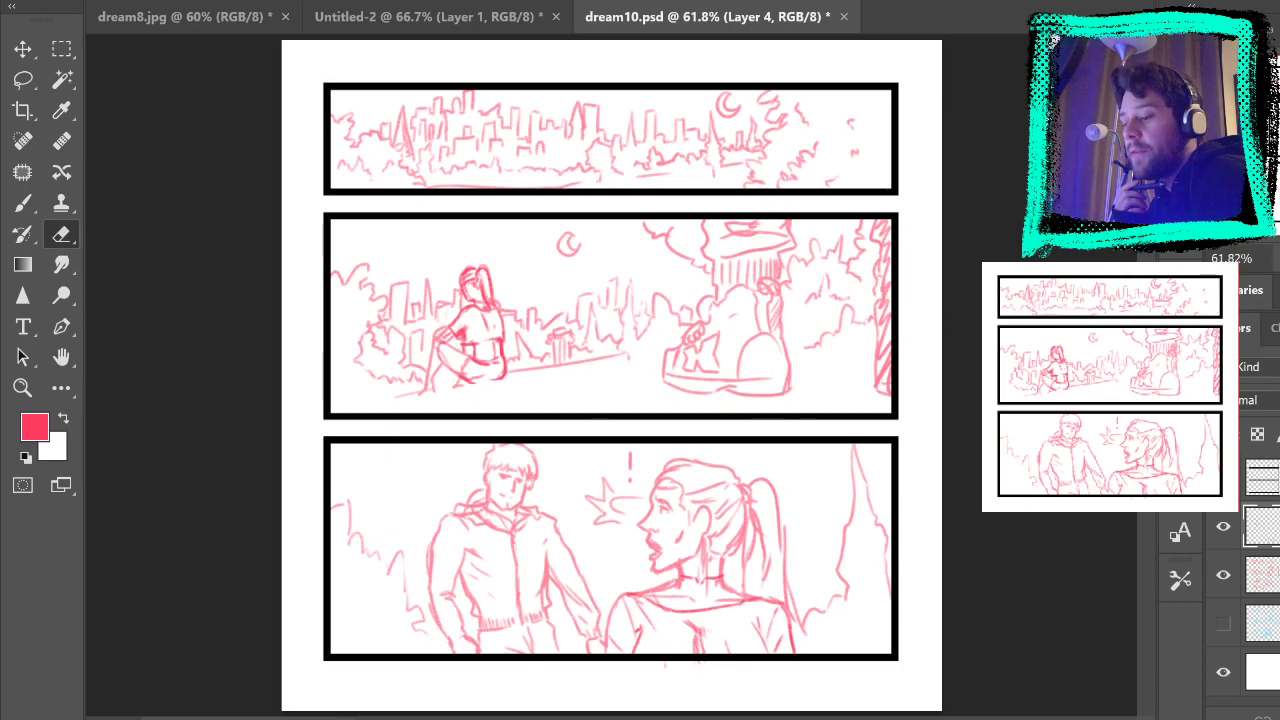
pyautogui.click(1258, 578)
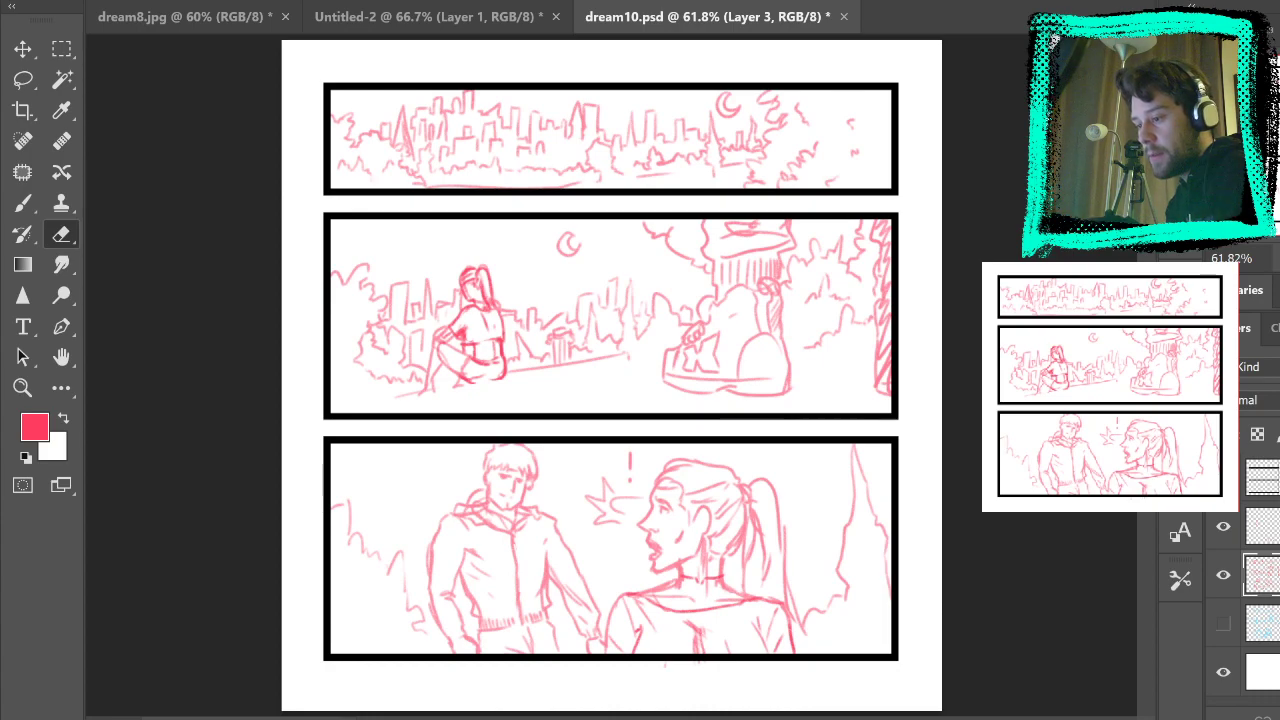
pyautogui.moveTo(1270, 400); pyautogui.dragTo(1279, 400)
pyautogui.click(1262, 526)
pyautogui.press('Delete')
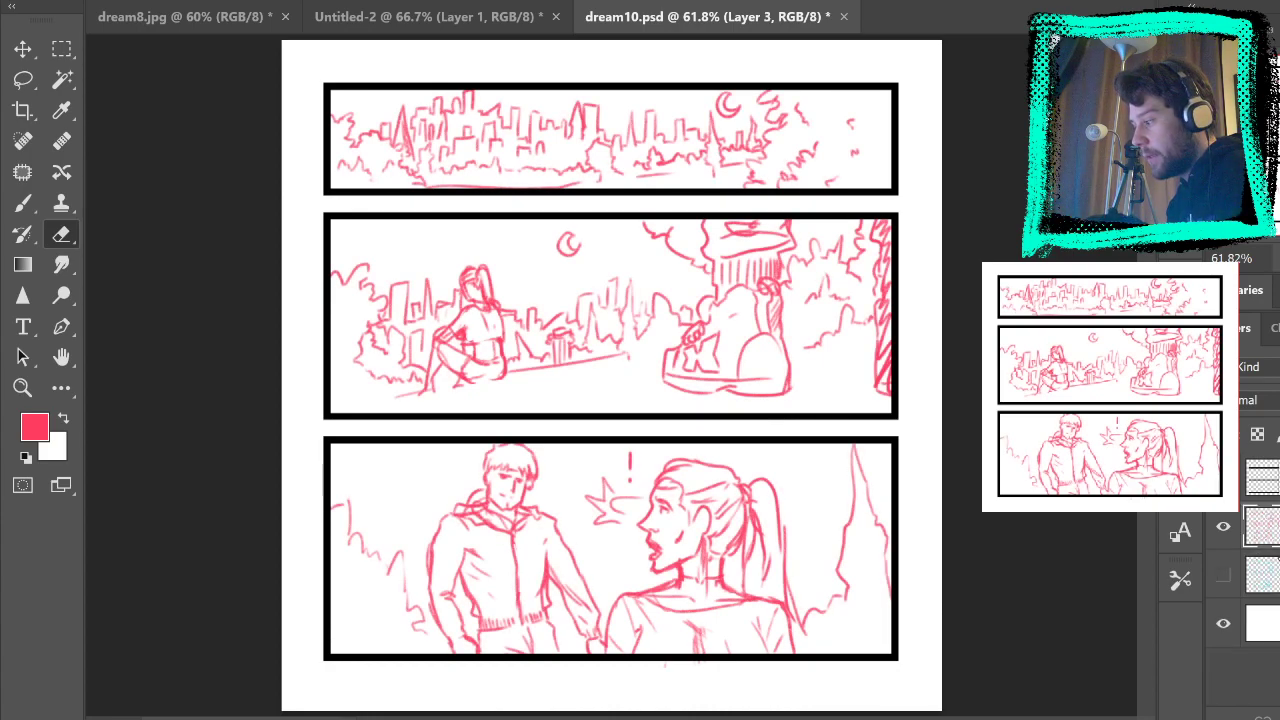
pyautogui.click(1222, 578)
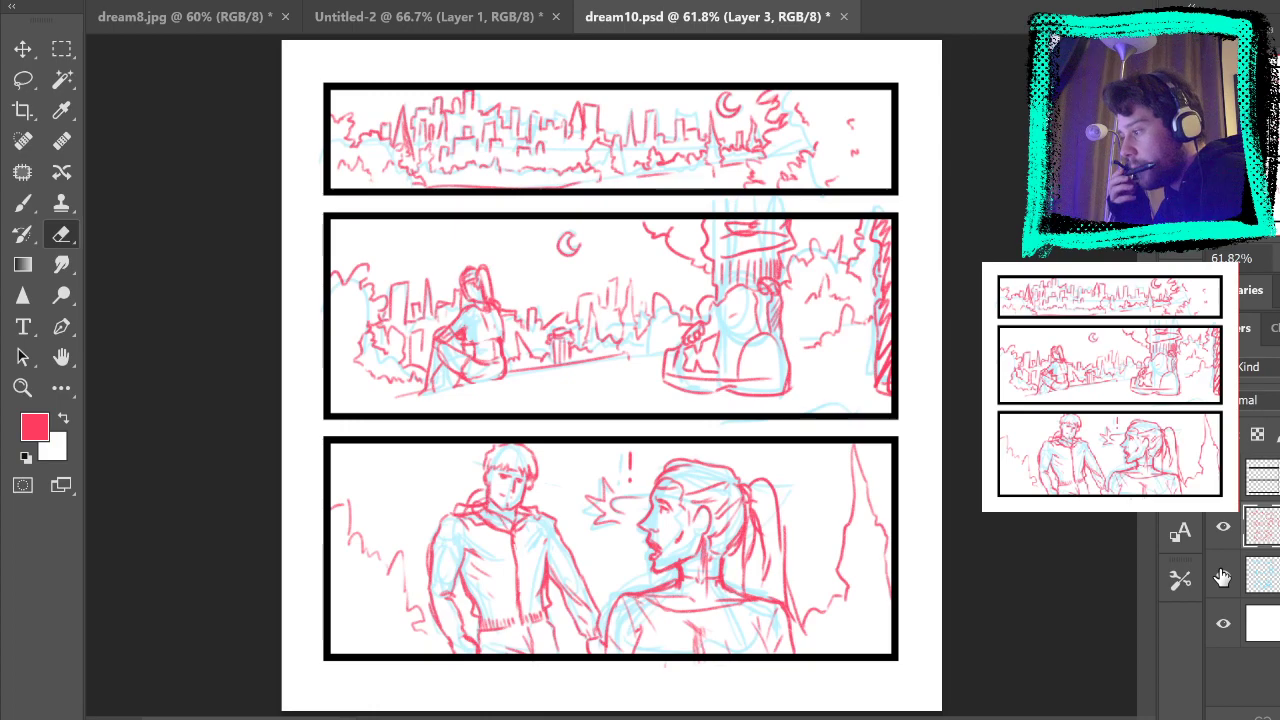
pyautogui.click(1222, 578)
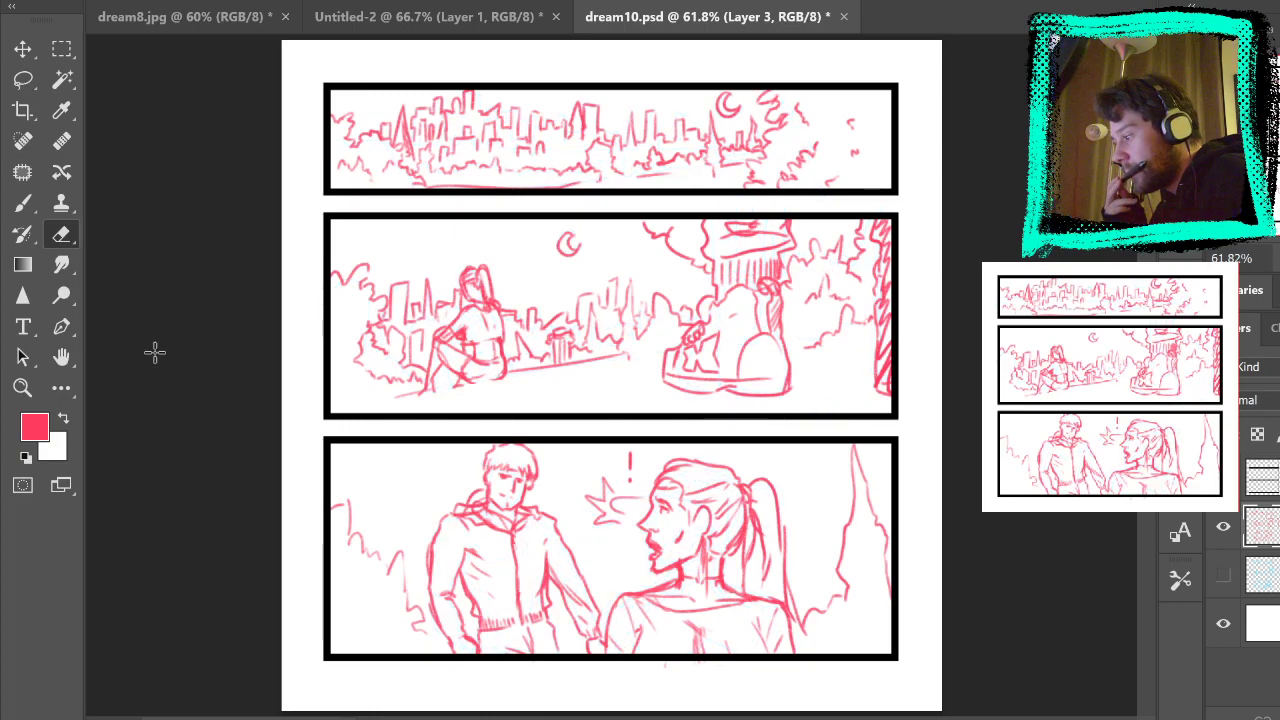
# Step: Add a new layer above the red sketch and activate the Brush tool for the skyline and trees in the first panel
pyautogui.click(22, 387)
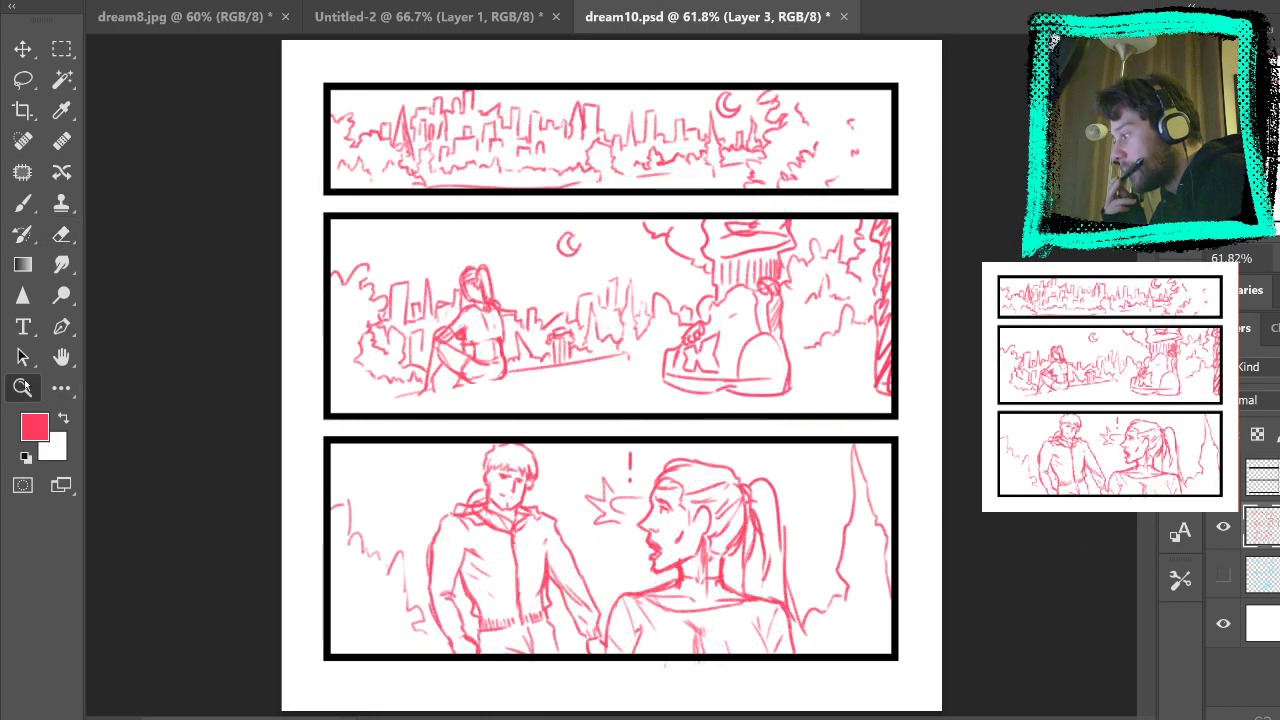
pyautogui.click(704, 120)
pyautogui.click(705, 120)
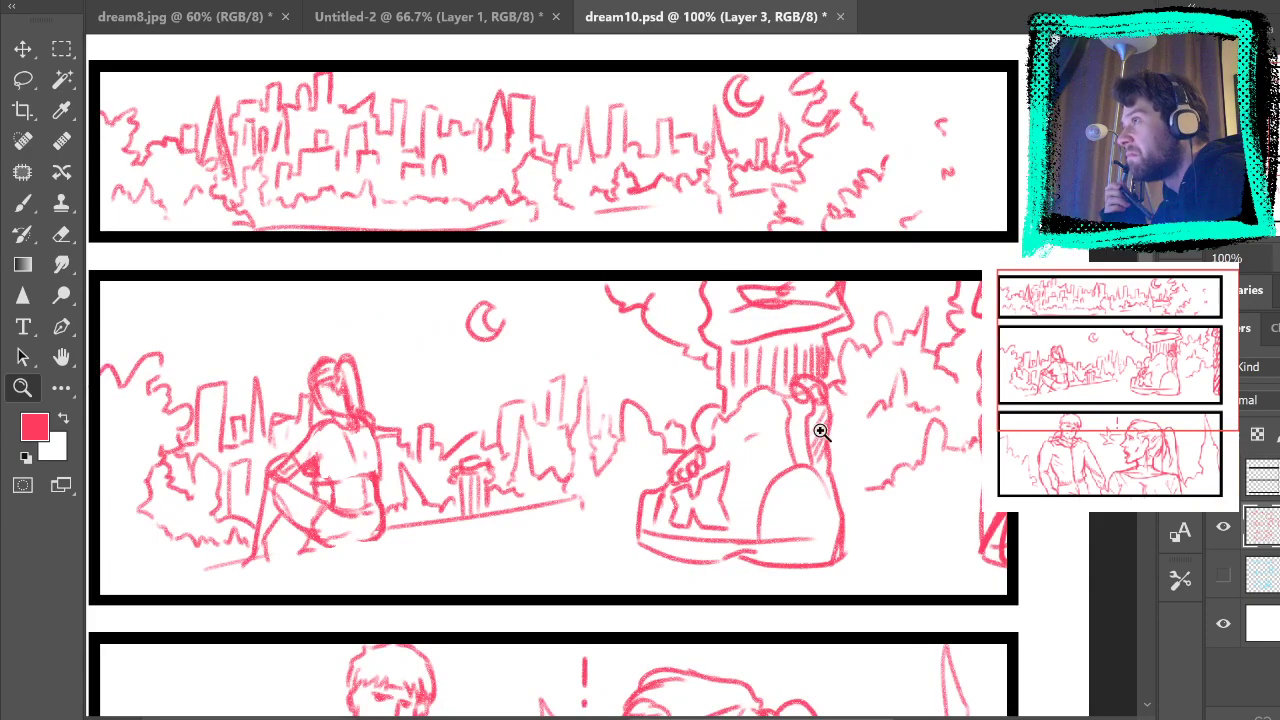
pyautogui.click(903, 322)
pyautogui.scroll(2, 899, 345)
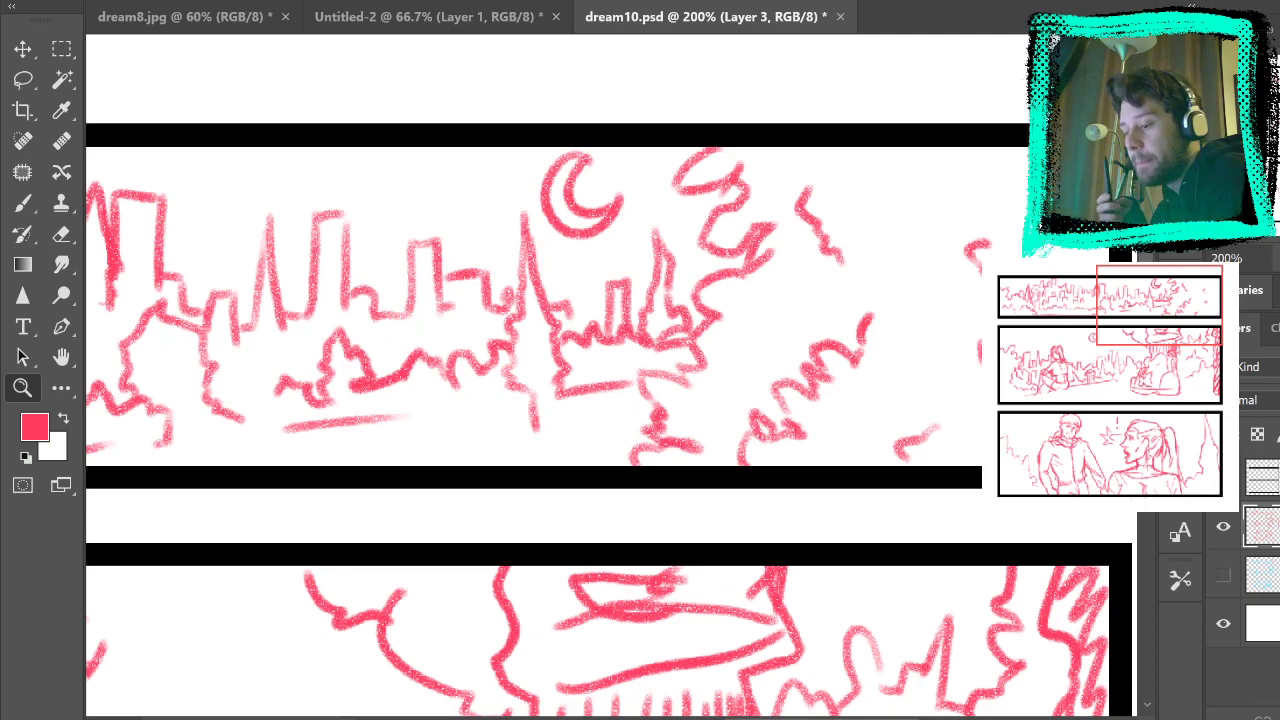
pyautogui.hotkey('ctrl', 'shift', 'alt', 'n')
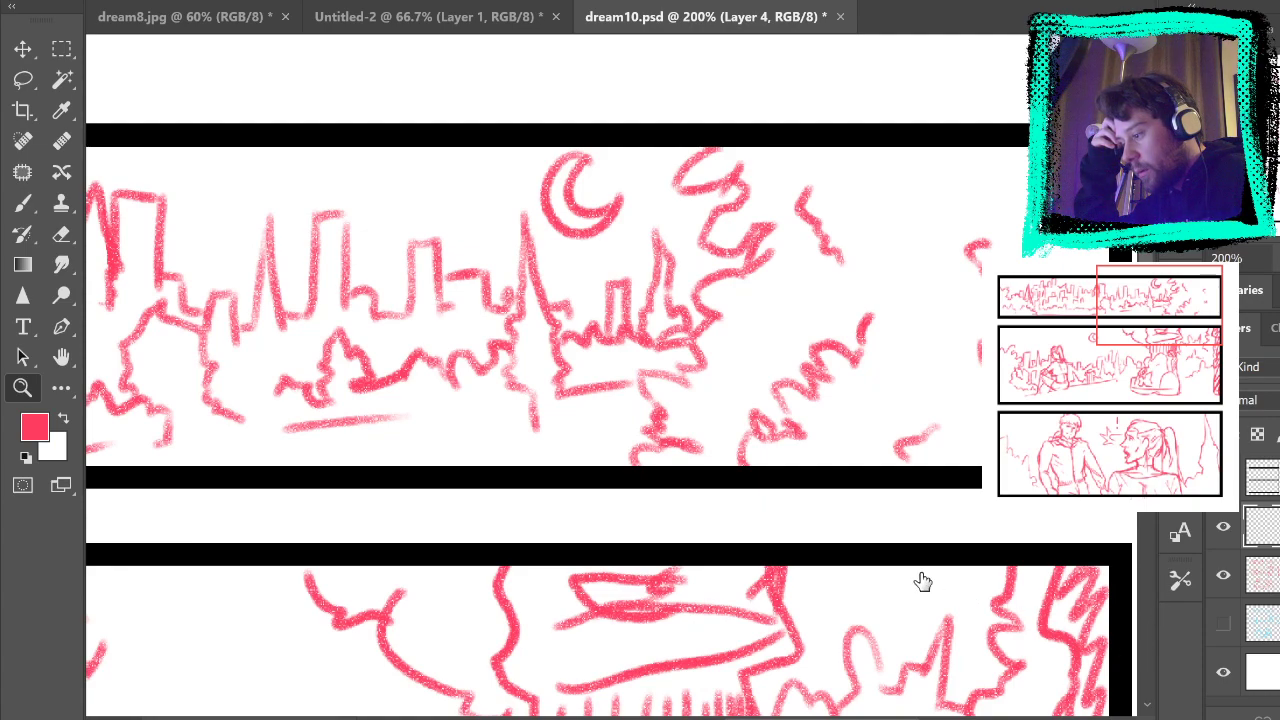
pyautogui.press('b')
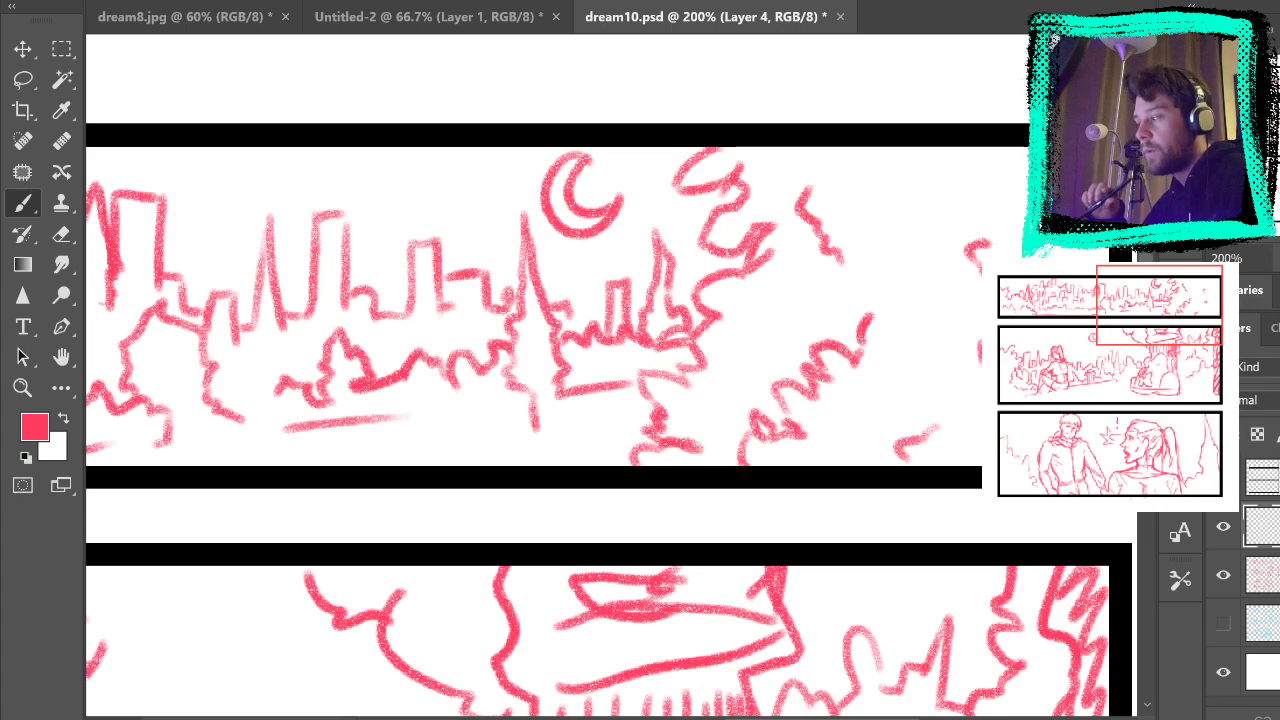
# Step: Undo a red test stroke in the first panel and sample the panel border's black as the brush colour
pyautogui.moveTo(676, 368)
pyautogui.mouseDown()
pyautogui.moveTo(712, 305)
pyautogui.moveTo(826, 310)
pyautogui.mouseUp()
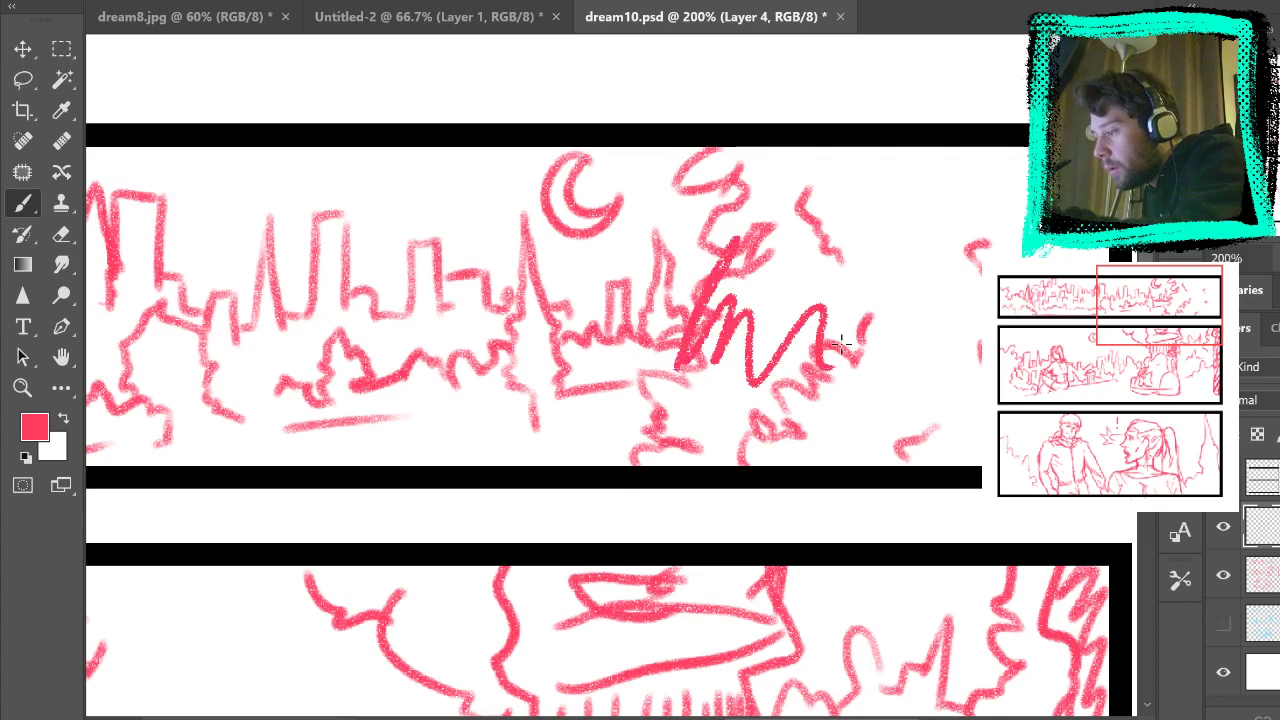
pyautogui.hotkey('ctrl', 'z')
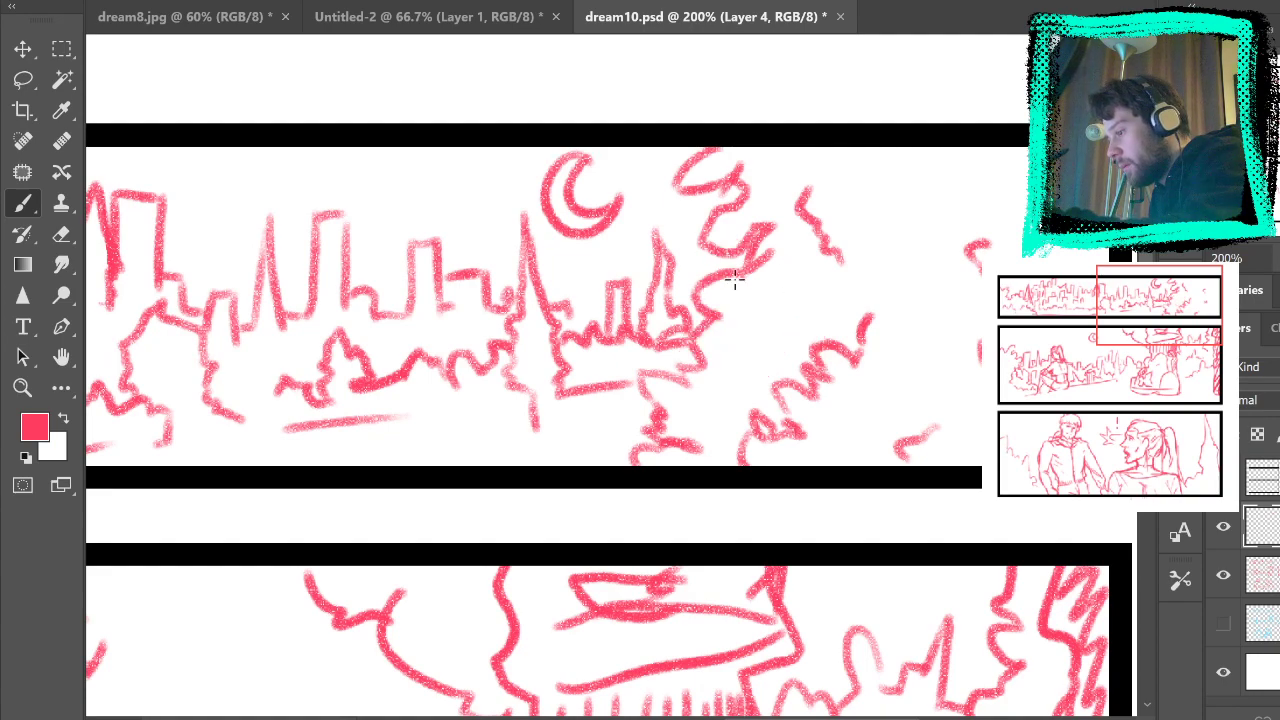
pyautogui.keyDown('alt'); pyautogui.click(390, 560); pyautogui.keyUp('alt')
# Step: Test black brush strokes over the trees beside the skyline in the first panel and undo each of them
pyautogui.moveTo(650, 398)
pyautogui.mouseDown()
pyautogui.moveTo(814, 229)
pyautogui.moveTo(909, 192)
pyautogui.mouseUp()
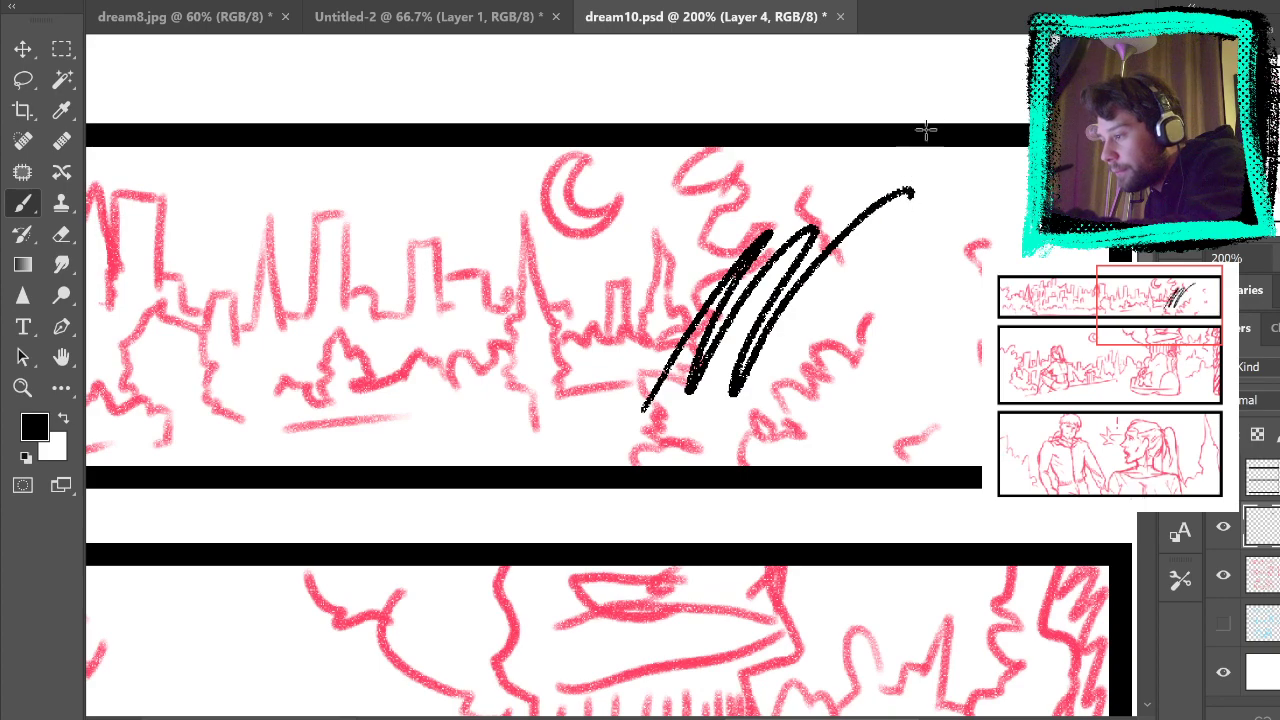
pyautogui.hotkey('ctrl', 'z')
pyautogui.moveTo(740, 378); pyautogui.dragTo(810, 278)
pyautogui.moveTo(851, 236)
pyautogui.mouseDown()
pyautogui.moveTo(900, 300)
pyautogui.moveTo(988, 205)
pyautogui.moveTo(977, 177)
pyautogui.mouseUp()
pyautogui.hotkey('ctrl', 'z')
pyautogui.moveTo(772, 350); pyautogui.dragTo(814, 271)
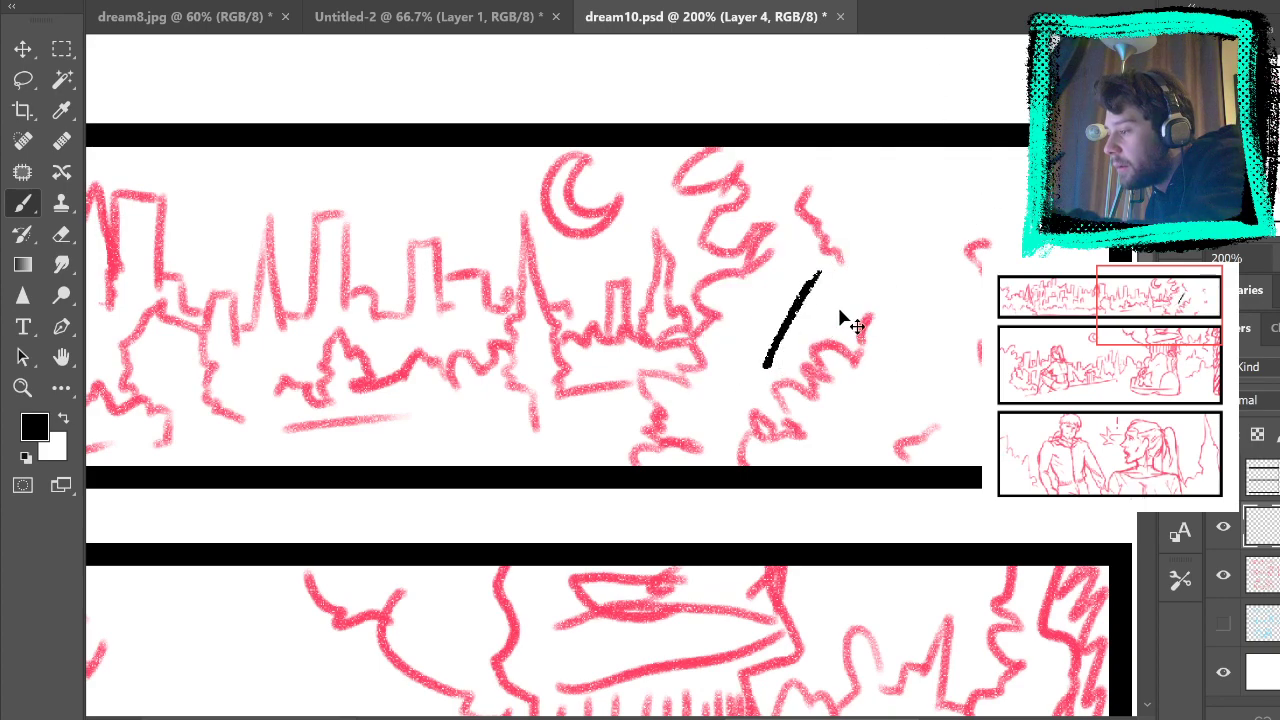
pyautogui.hotkey('ctrl', 'z')
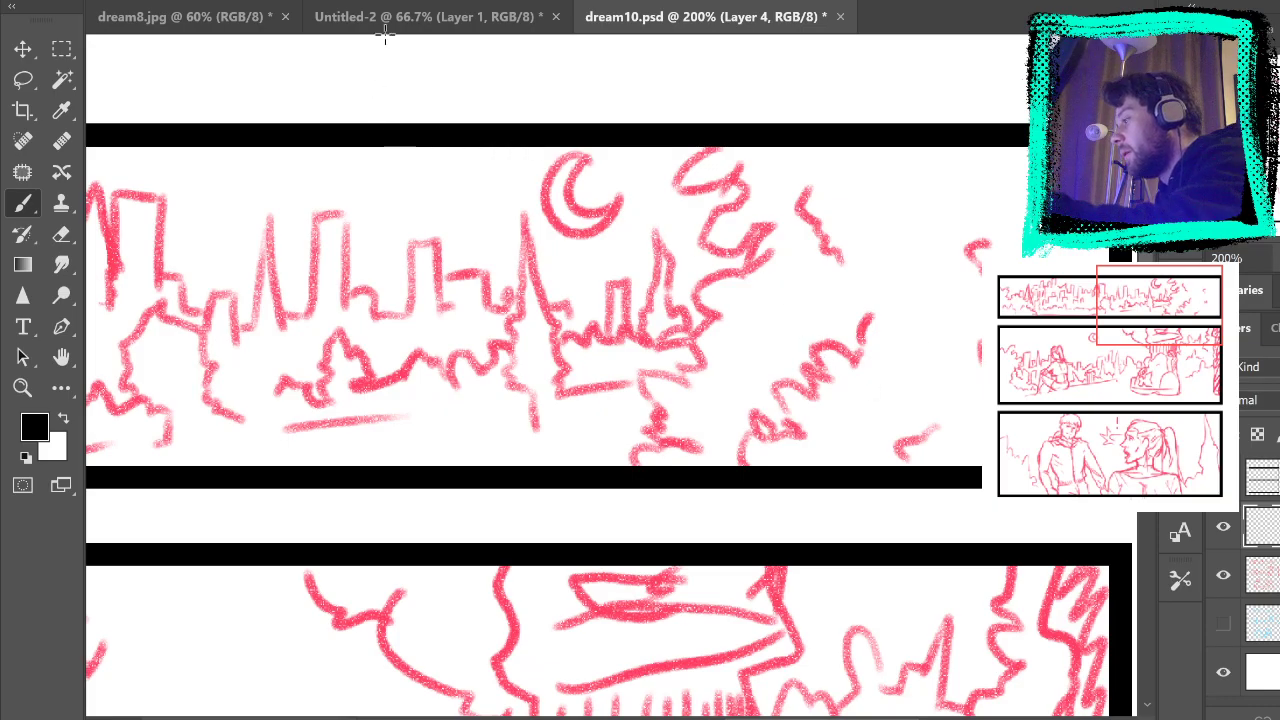
# Step: Switch to the dream8.jpg document and examine the ink lines around the silhouetted man's head up close
pyautogui.click(428, 17)
pyautogui.click(185, 17)
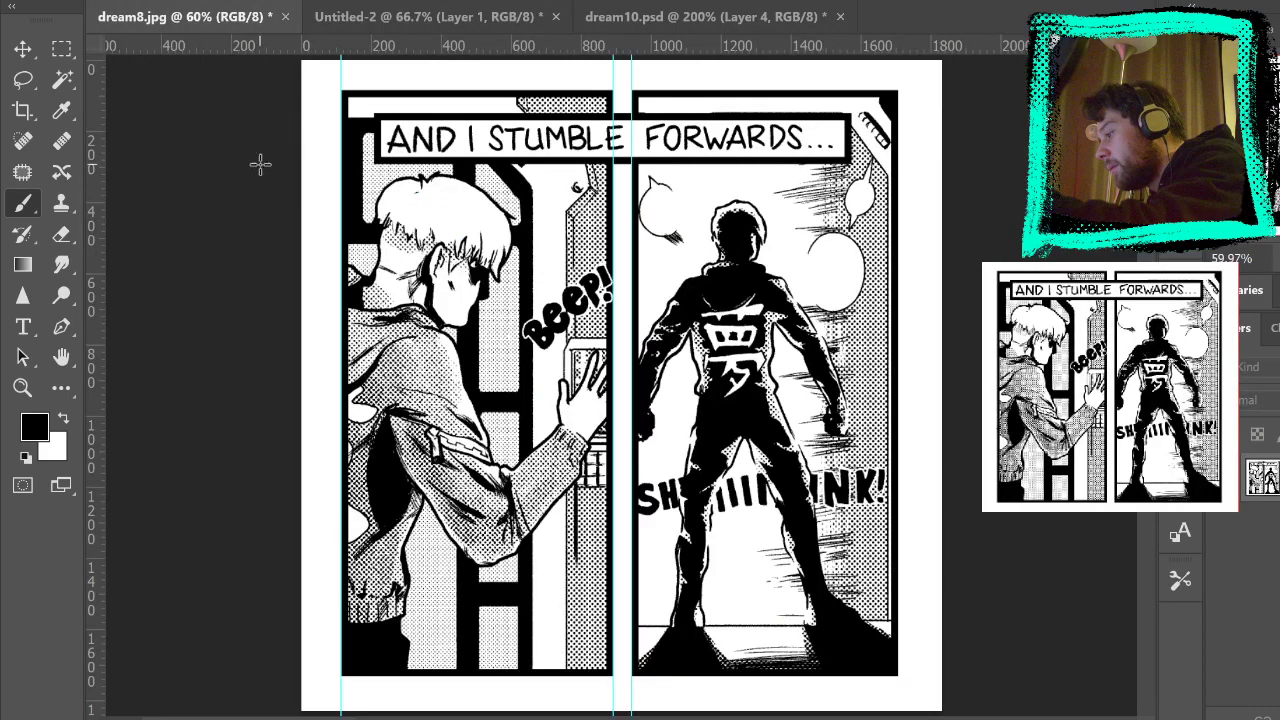
pyautogui.click(22, 388)
pyautogui.click(786, 226)
pyautogui.click(795, 229)
pyautogui.click(797, 229)
pyautogui.click(797, 228)
# Step: Test black brush strokes beside the silhouetted man's head to compare line weight, undoing each one
pyautogui.click(22, 203)
pyautogui.moveTo(722, 140)
pyautogui.mouseDown()
pyautogui.moveTo(782, 208)
pyautogui.moveTo(811, 296)
pyautogui.moveTo(820, 425)
pyautogui.mouseUp()
pyautogui.hotkey('ctrl', 'z')
pyautogui.moveTo(746, 158)
pyautogui.mouseDown()
pyautogui.moveTo(814, 267)
pyautogui.moveTo(843, 371)
pyautogui.mouseUp()
pyautogui.hotkey('ctrl', 'z')
pyautogui.moveTo(754, 155); pyautogui.dragTo(812, 356)
pyautogui.hotkey('ctrl', 'z')
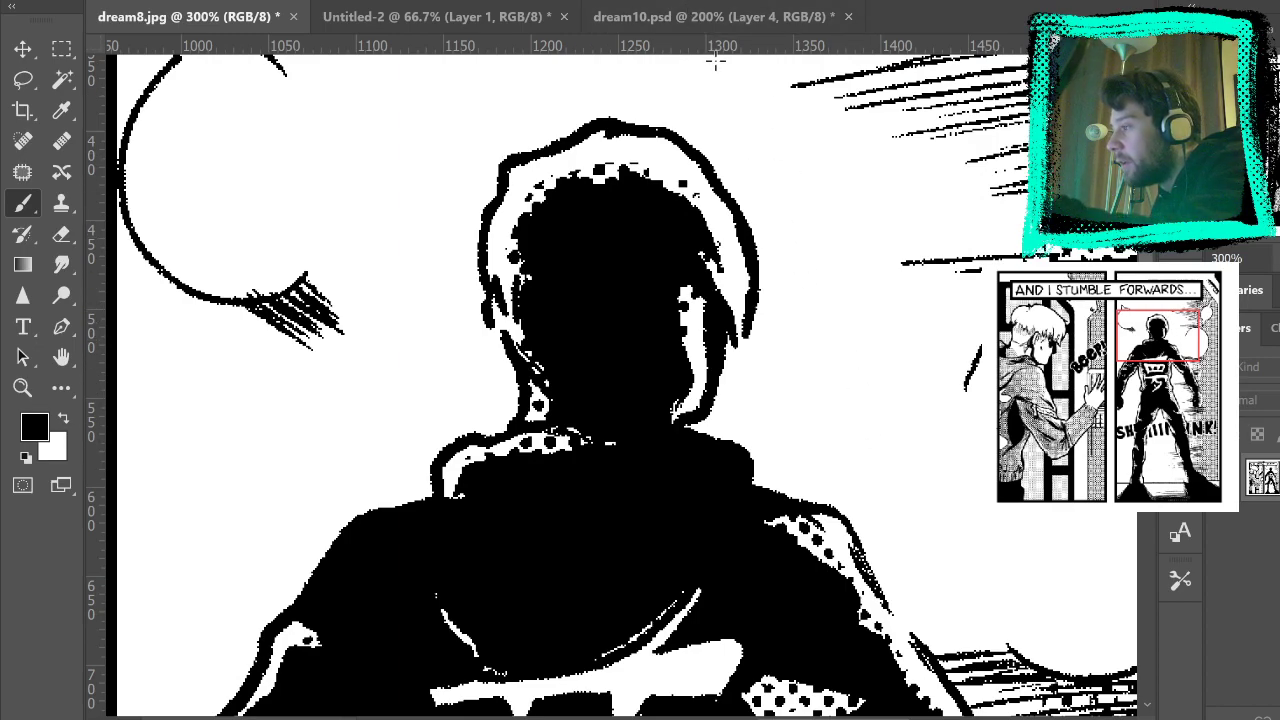
pyautogui.moveTo(748, 128); pyautogui.dragTo(812, 332)
pyautogui.hotkey('ctrl', 'z')
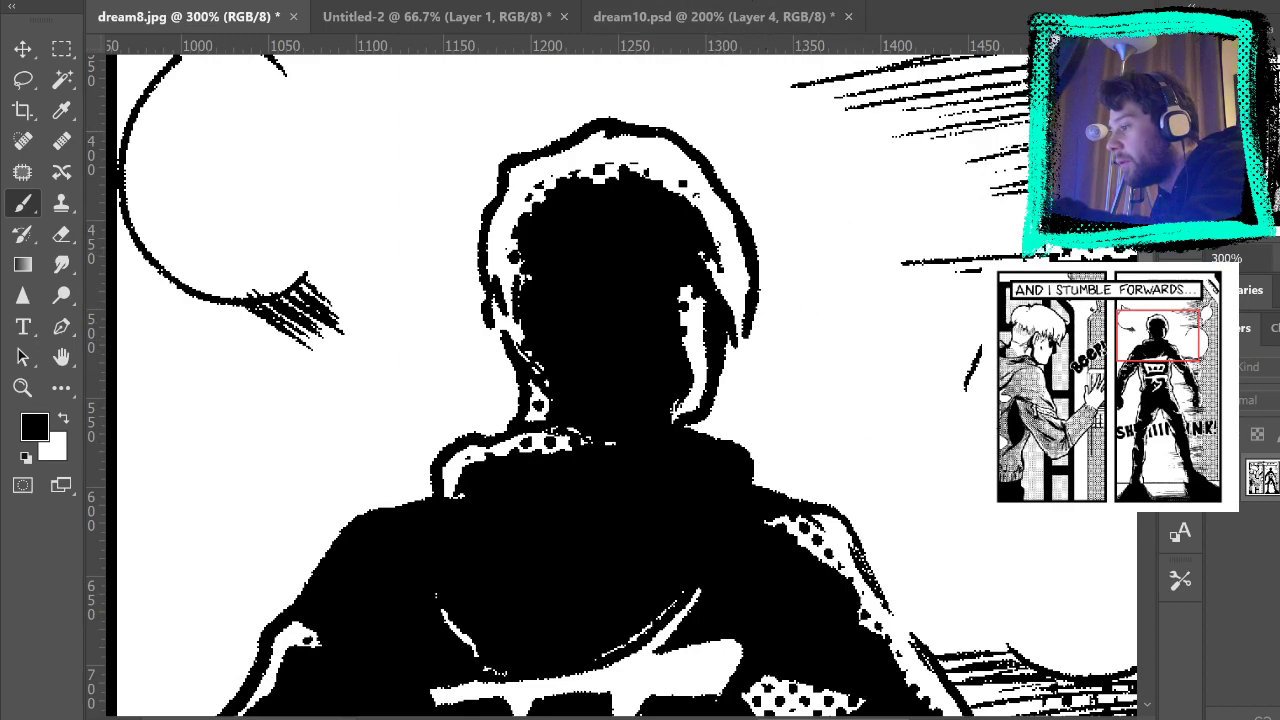
pyautogui.moveTo(735, 104)
pyautogui.mouseDown()
pyautogui.moveTo(805, 335)
pyautogui.moveTo(790, 378)
pyautogui.mouseUp()
pyautogui.moveTo(817, 200)
pyautogui.mouseDown()
pyautogui.moveTo(792, 376)
pyautogui.moveTo(885, 400)
pyautogui.mouseUp()
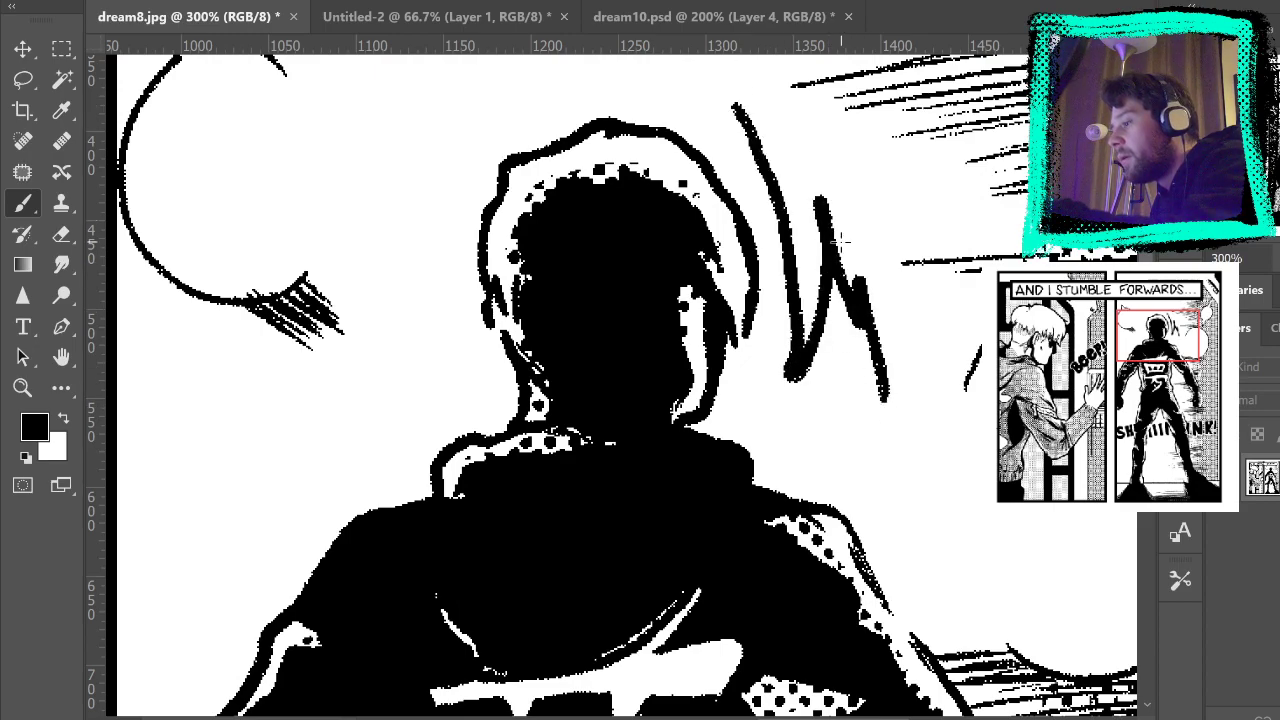
pyautogui.hotkey('ctrl', 'z')
pyautogui.hotkey('ctrl', 'z')
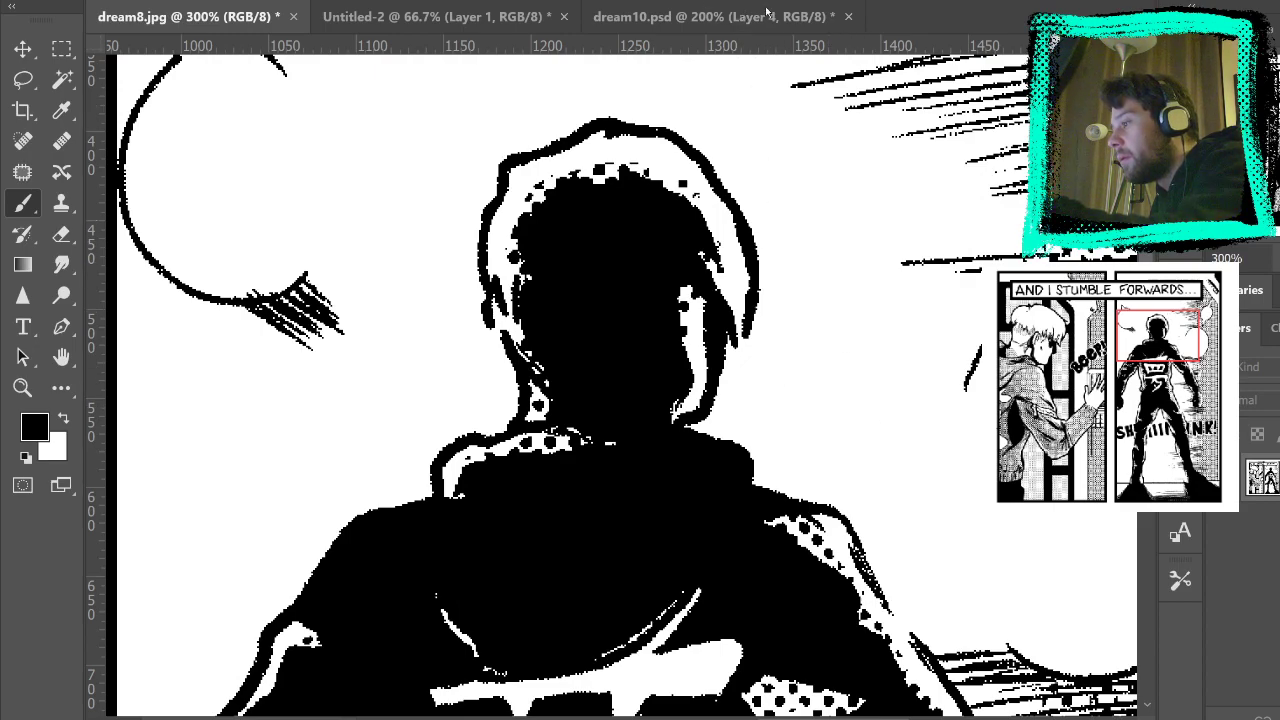
pyautogui.moveTo(765, 143)
pyautogui.mouseDown()
pyautogui.moveTo(806, 257)
pyautogui.moveTo(829, 276)
pyautogui.moveTo(847, 182)
pyautogui.mouseUp()
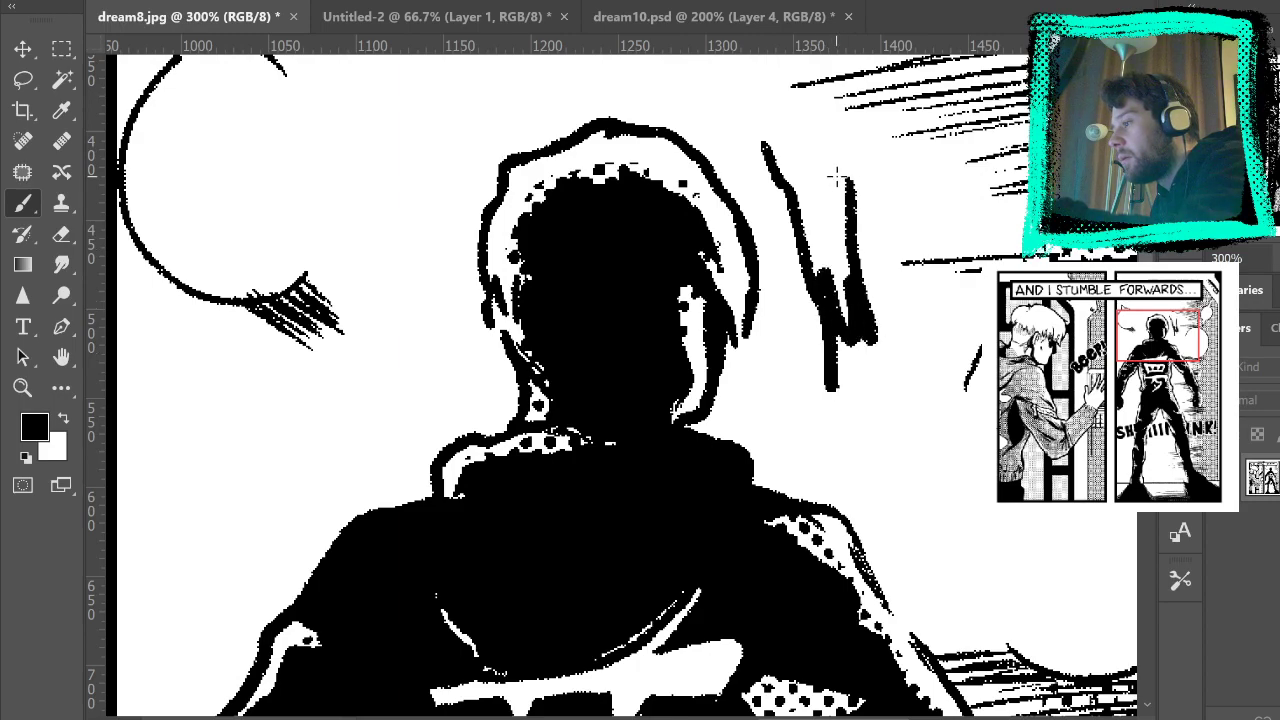
pyautogui.hotkey('ctrl', 'z')
pyautogui.moveTo(790, 126)
pyautogui.mouseDown()
pyautogui.moveTo(848, 372)
pyautogui.moveTo(866, 217)
pyautogui.mouseUp()
pyautogui.hotkey('ctrl', 'z')
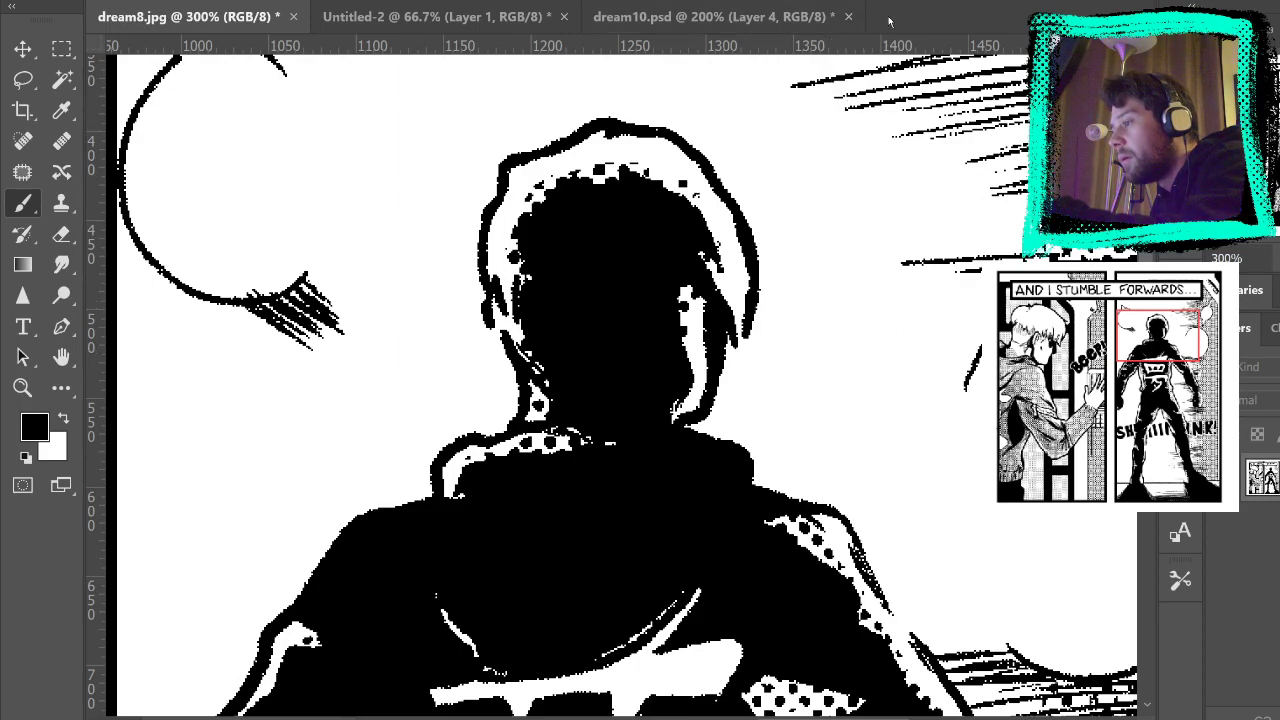
pyautogui.moveTo(775, 128)
pyautogui.mouseDown()
pyautogui.moveTo(850, 370)
pyautogui.moveTo(770, 125)
pyautogui.moveTo(800, 316)
pyautogui.moveTo(762, 137)
pyautogui.moveTo(836, 252)
pyautogui.mouseUp()
pyautogui.hotkey('ctrl', 'z')
pyautogui.hotkey('ctrl', 'z')
pyautogui.moveTo(767, 155); pyautogui.dragTo(798, 296)
pyautogui.moveTo(769, 165); pyautogui.dragTo(794, 279)
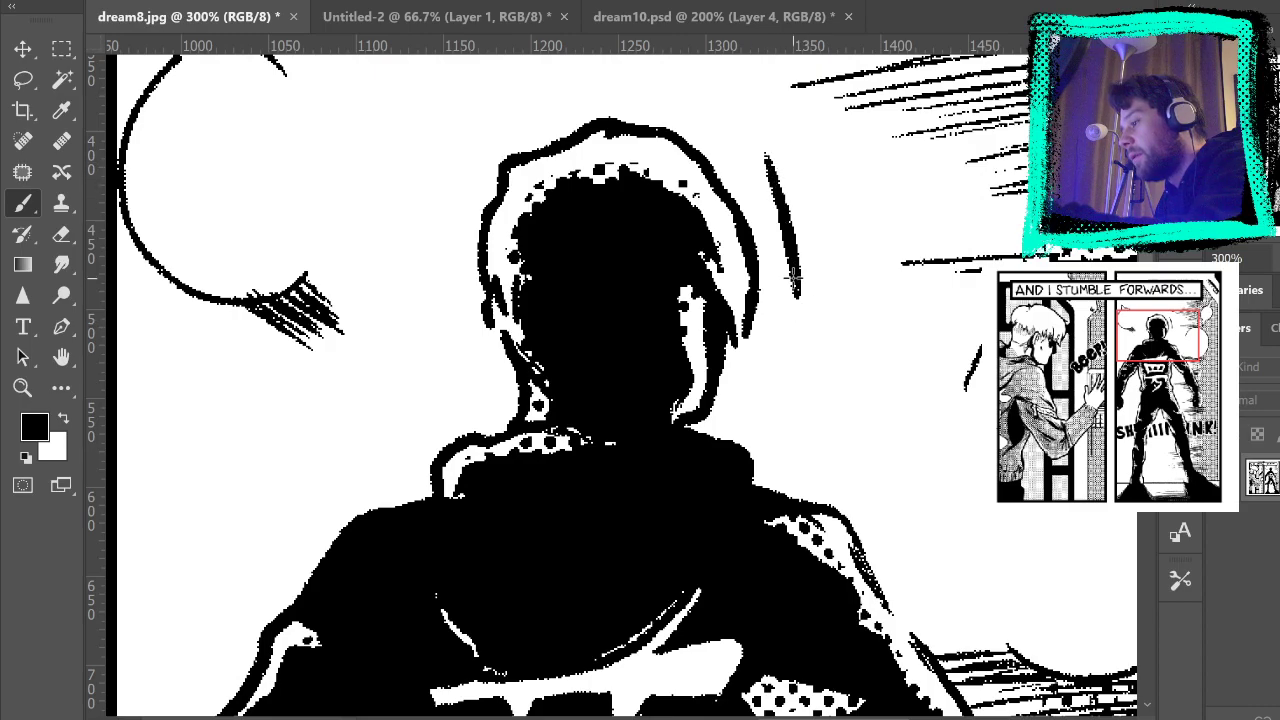
pyautogui.hotkey('ctrl', 'z')
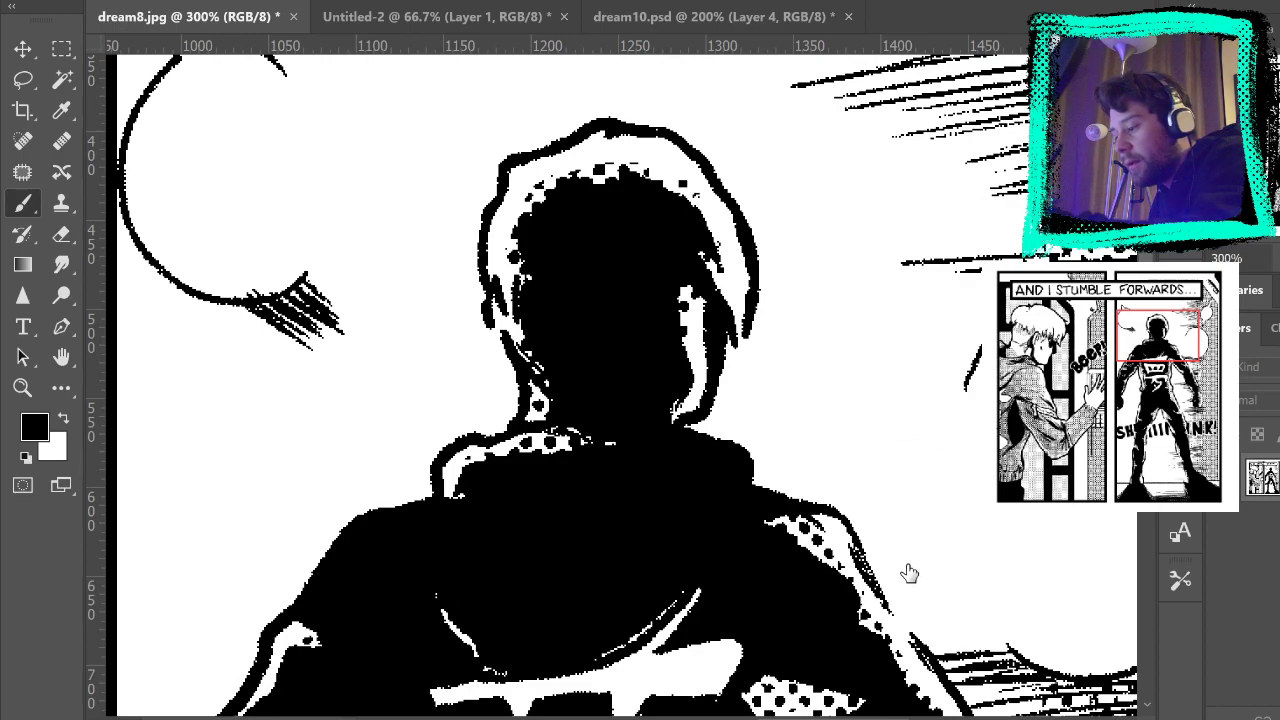
# Step: Try further sweeping black brush strokes in the blank areas on both sides of the silhouetted man's head, undoing each one
pyautogui.moveTo(397, 240); pyautogui.dragTo(427, 272)
pyautogui.hotkey('ctrl', 'z')
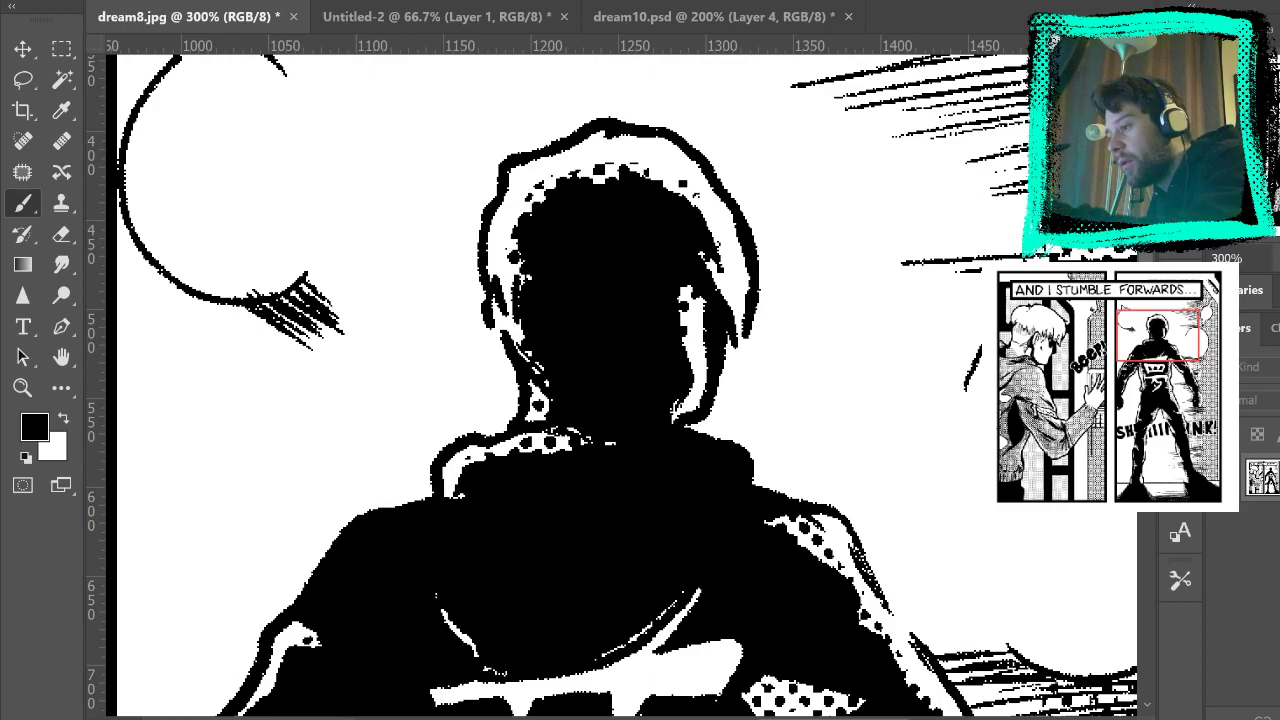
pyautogui.moveTo(772, 148); pyautogui.dragTo(842, 412)
pyautogui.hotkey('ctrl', 'z')
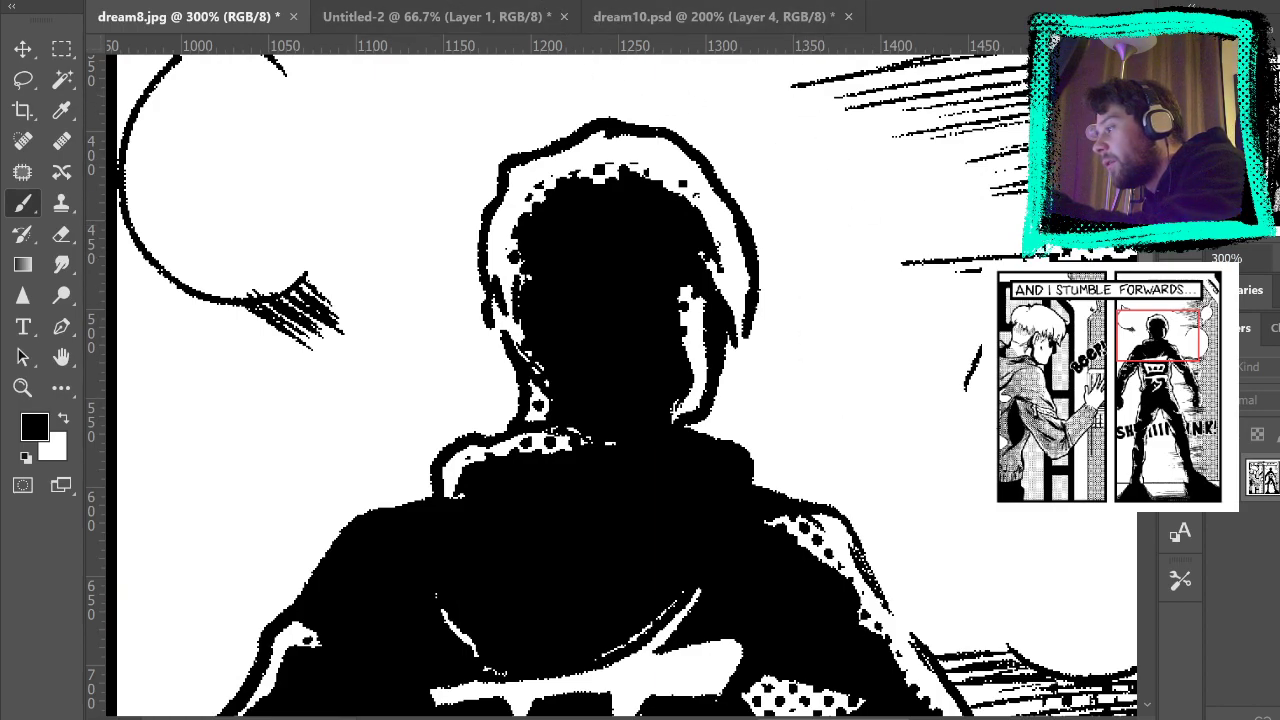
pyautogui.moveTo(740, 128)
pyautogui.mouseDown()
pyautogui.moveTo(810, 240)
pyautogui.moveTo(872, 392)
pyautogui.mouseUp()
pyautogui.hotkey('ctrl', 'z')
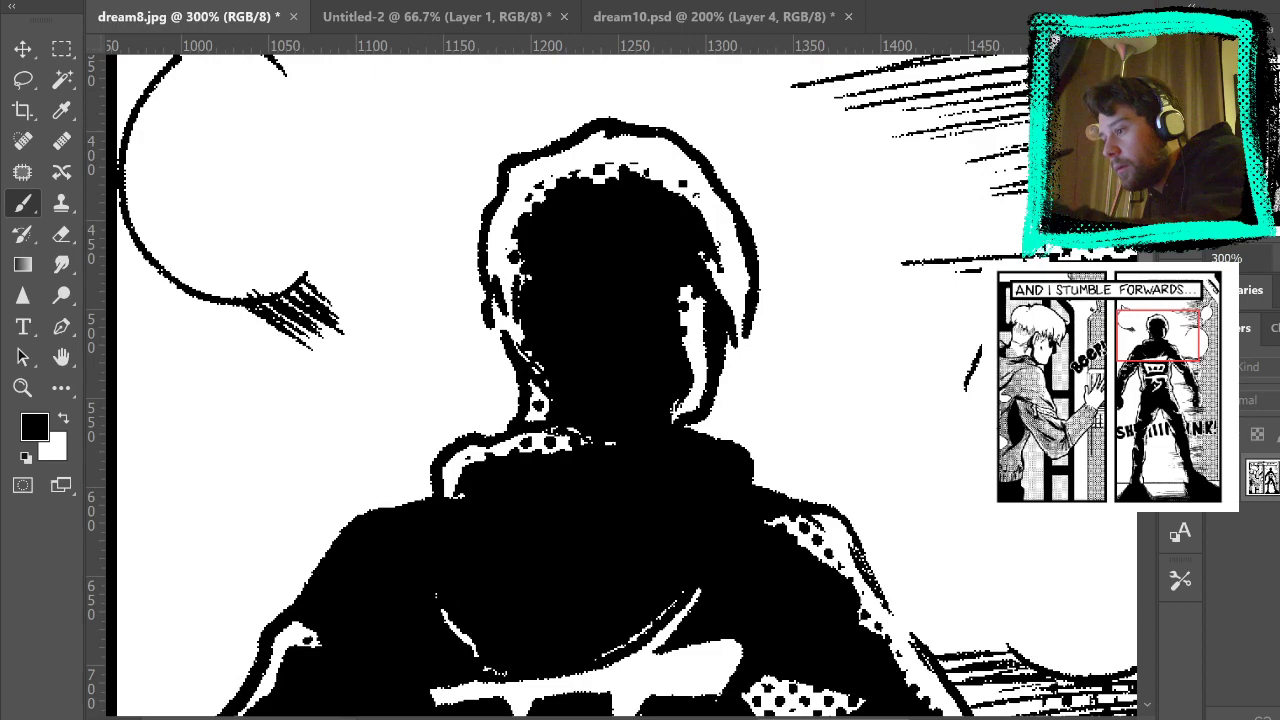
pyautogui.moveTo(845, 170)
pyautogui.mouseDown()
pyautogui.moveTo(830, 350)
pyautogui.moveTo(880, 430)
pyautogui.mouseUp()
pyautogui.hotkey('ctrl', 'z')
pyautogui.moveTo(760, 147); pyautogui.dragTo(805, 350)
pyautogui.hotkey('ctrl', 'z')
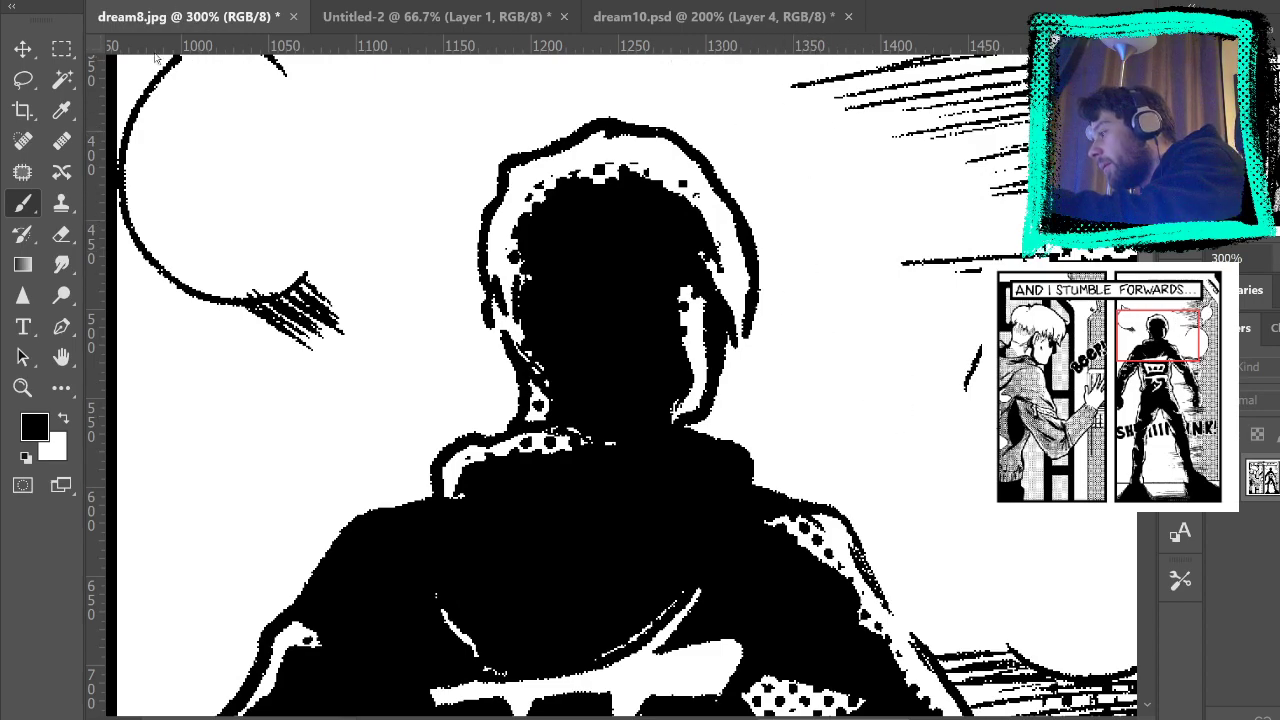
pyautogui.moveTo(740, 170); pyautogui.dragTo(805, 320)
pyautogui.hotkey('ctrl', 'z')
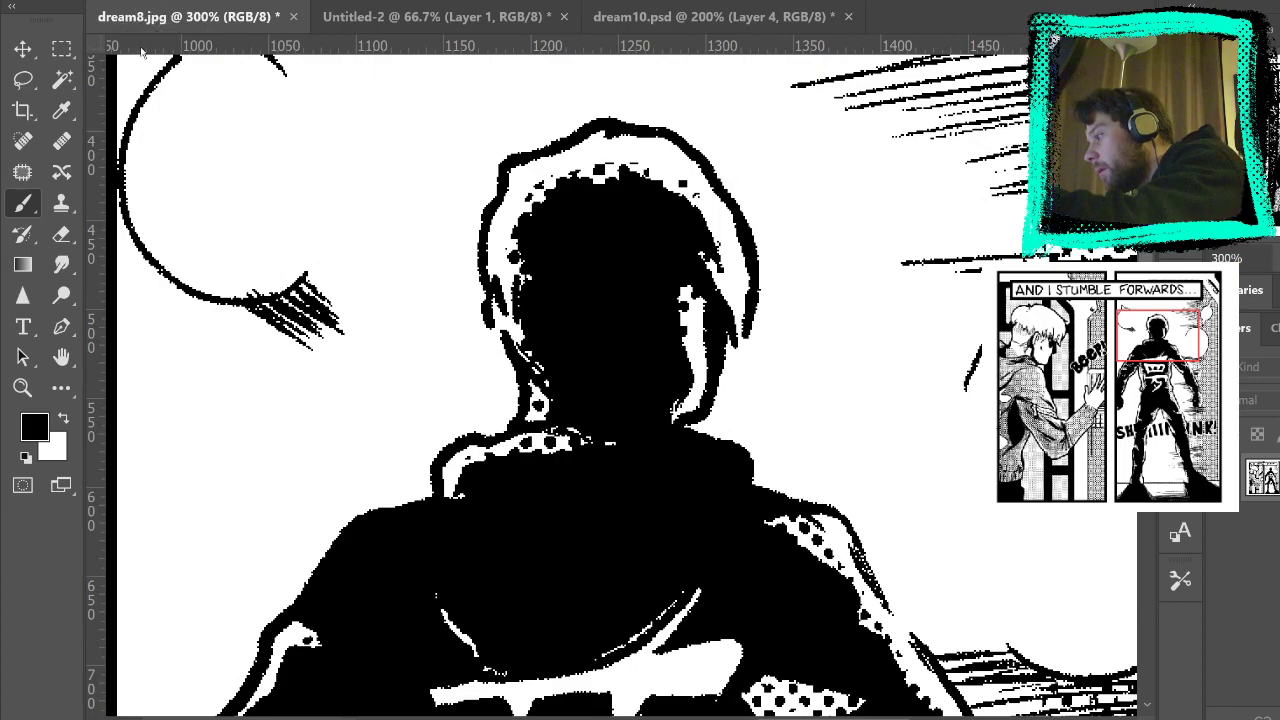
pyautogui.moveTo(735, 145)
pyautogui.mouseDown()
pyautogui.moveTo(775, 232)
pyautogui.moveTo(815, 388)
pyautogui.mouseUp()
pyautogui.hotkey('ctrl', 'z')
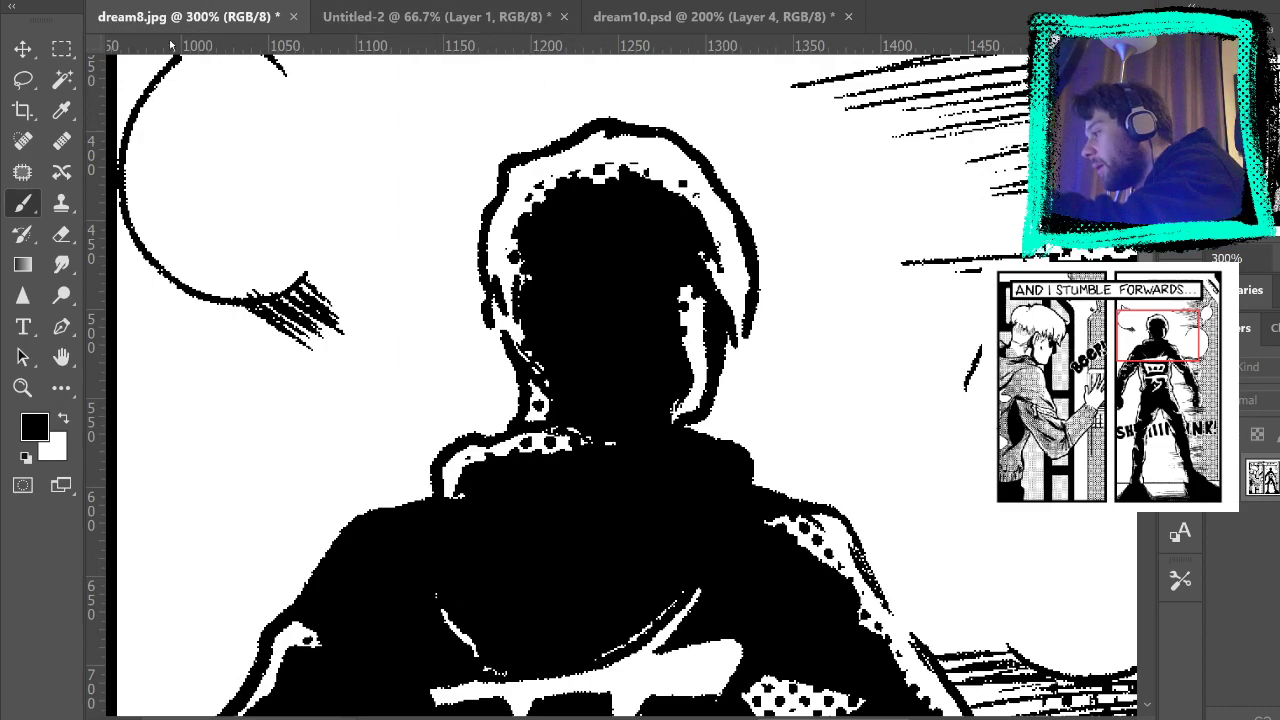
pyautogui.moveTo(721, 114)
pyautogui.mouseDown()
pyautogui.moveTo(763, 186)
pyautogui.moveTo(805, 311)
pyautogui.mouseUp()
pyautogui.moveTo(747, 114)
pyautogui.mouseDown()
pyautogui.moveTo(786, 163)
pyautogui.moveTo(864, 411)
pyautogui.mouseUp()
pyautogui.hotkey('ctrl', 'z')
pyautogui.hotkey('ctrl', 'z')
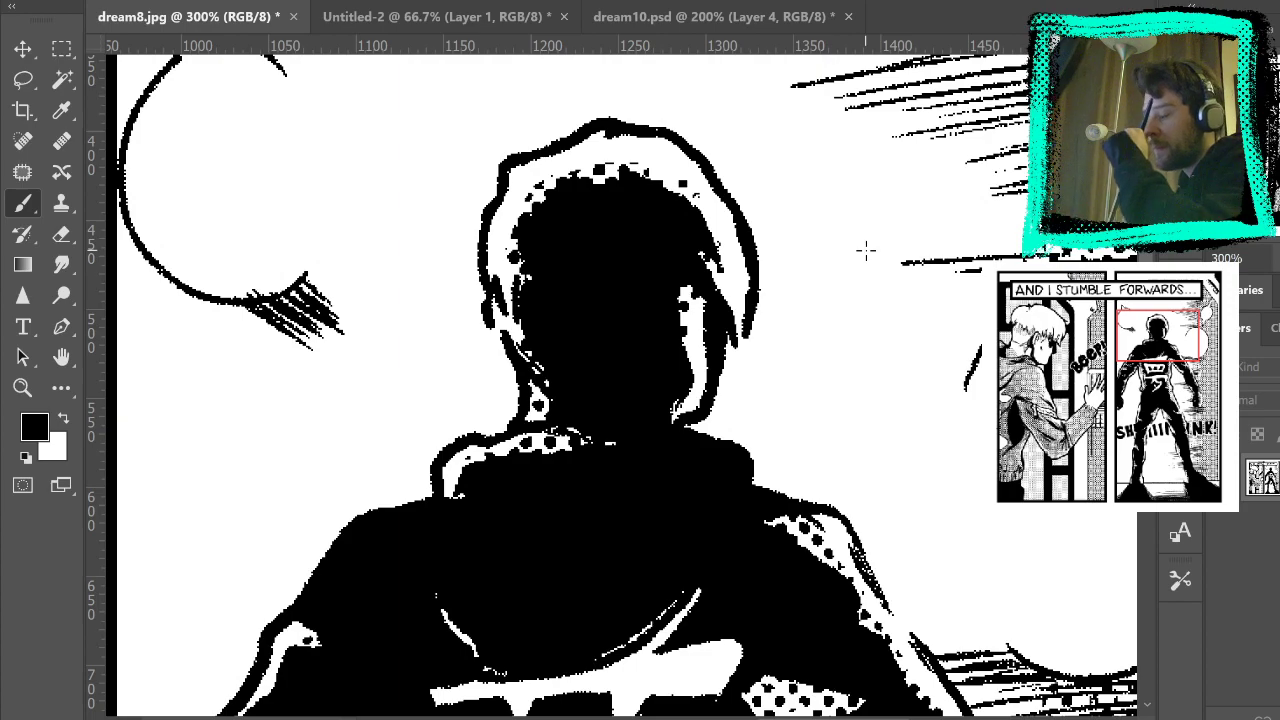
# Step: Switch to dream10.psd and try inking the jagged foliage edge beside the moon in the first panel, undoing the strokes
pyautogui.click(714, 16)
pyautogui.moveTo(571, 314)
pyautogui.mouseDown()
pyautogui.moveTo(586, 452)
pyautogui.moveTo(529, 427)
pyautogui.mouseUp()
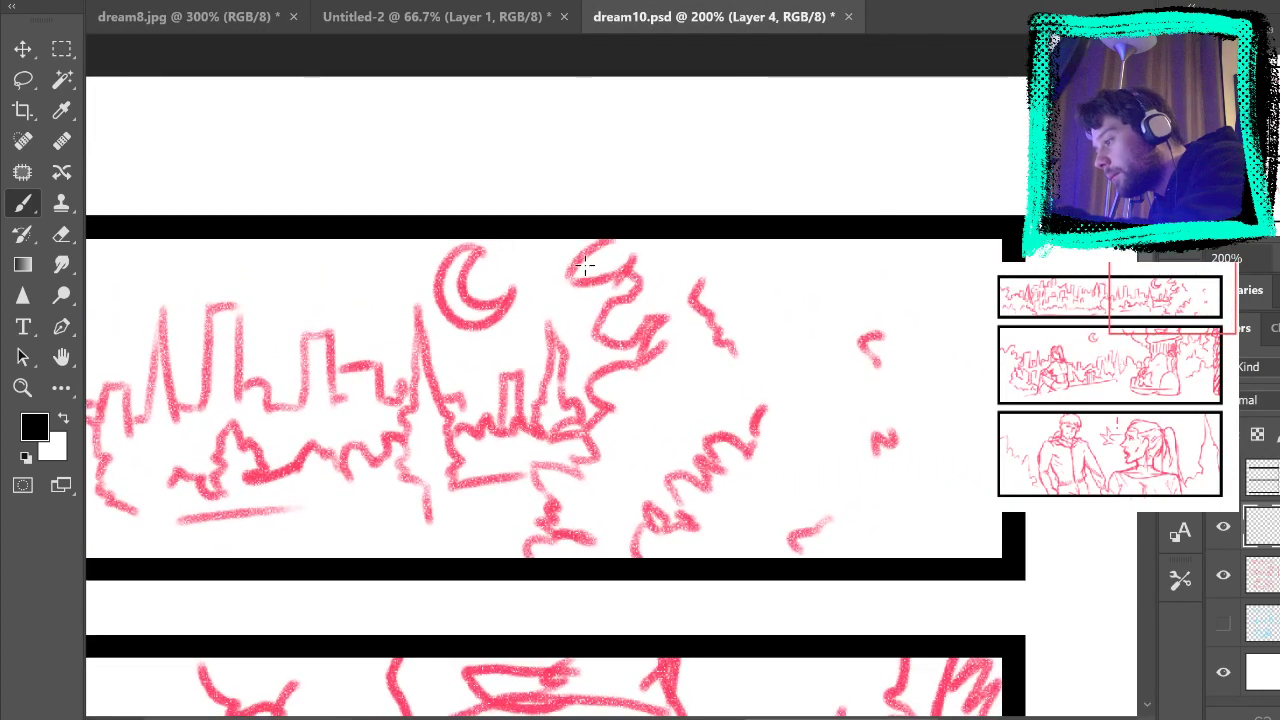
pyautogui.moveTo(605, 243)
pyautogui.mouseDown()
pyautogui.moveTo(573, 281)
pyautogui.moveTo(617, 233)
pyautogui.moveTo(614, 280)
pyautogui.moveTo(639, 288)
pyautogui.moveTo(603, 322)
pyautogui.moveTo(605, 343)
pyautogui.moveTo(660, 344)
pyautogui.mouseUp()
pyautogui.hotkey('ctrl', 'z')
pyautogui.hotkey('ctrl', 'z')
pyautogui.hotkey('ctrl', 'z')
pyautogui.hotkey('ctrl', 'z')
pyautogui.moveTo(636, 273)
pyautogui.mouseDown()
pyautogui.moveTo(596, 337)
pyautogui.moveTo(654, 314)
pyautogui.moveTo(639, 364)
pyautogui.moveTo(652, 359)
pyautogui.moveTo(597, 402)
pyautogui.mouseUp()
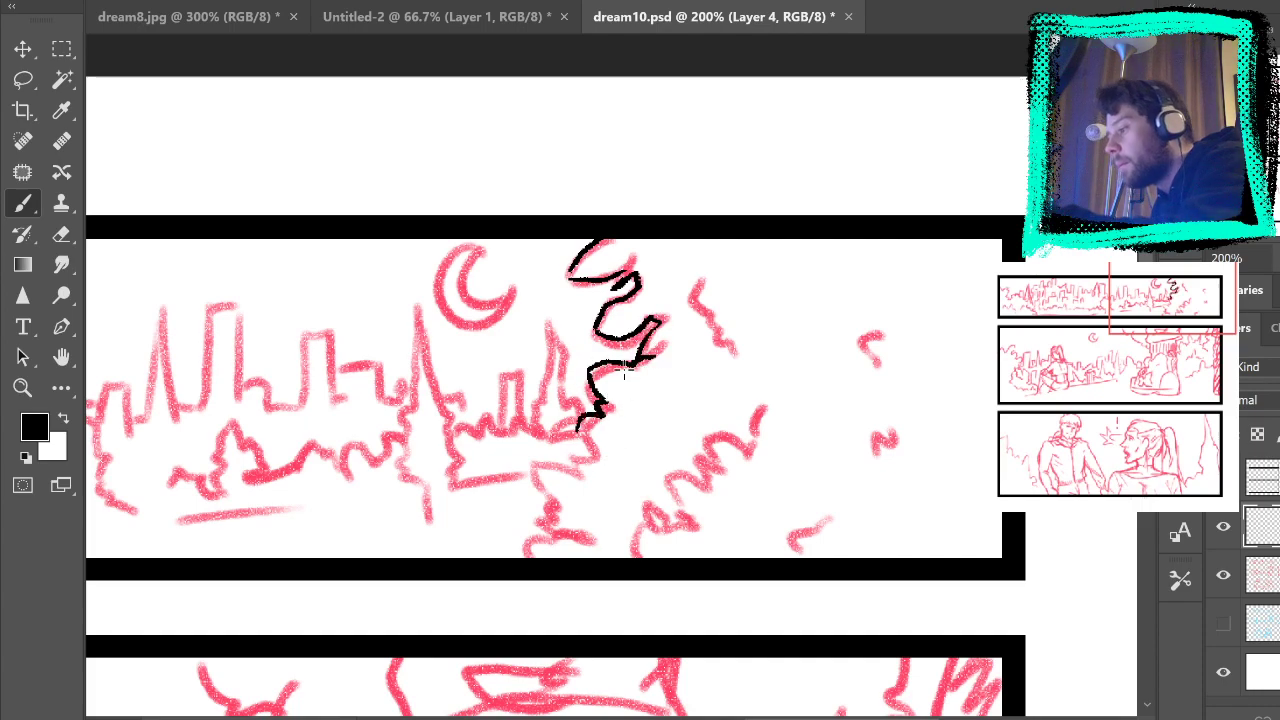
pyautogui.hotkey('ctrl', 'z')
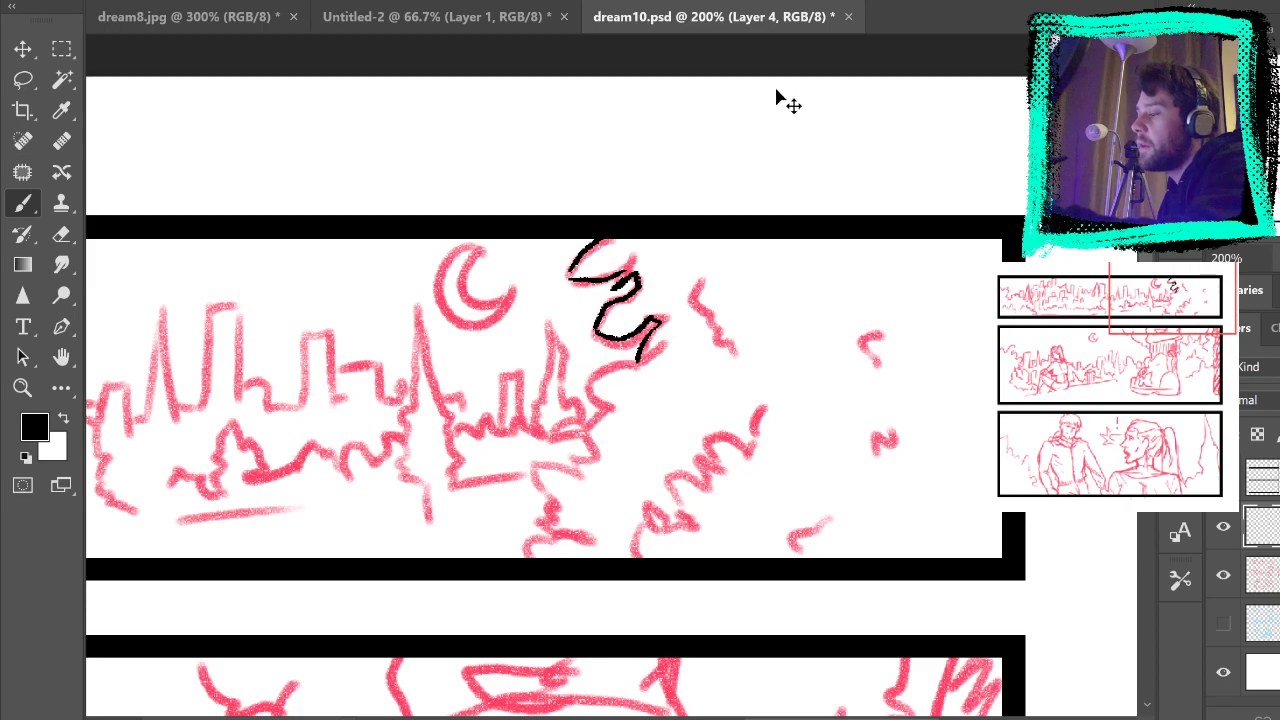
pyautogui.hotkey('ctrl', 'z')
pyautogui.hotkey('ctrl', 'z')
pyautogui.hotkey('ctrl', 'z')
pyautogui.hotkey('ctrl', 'z')
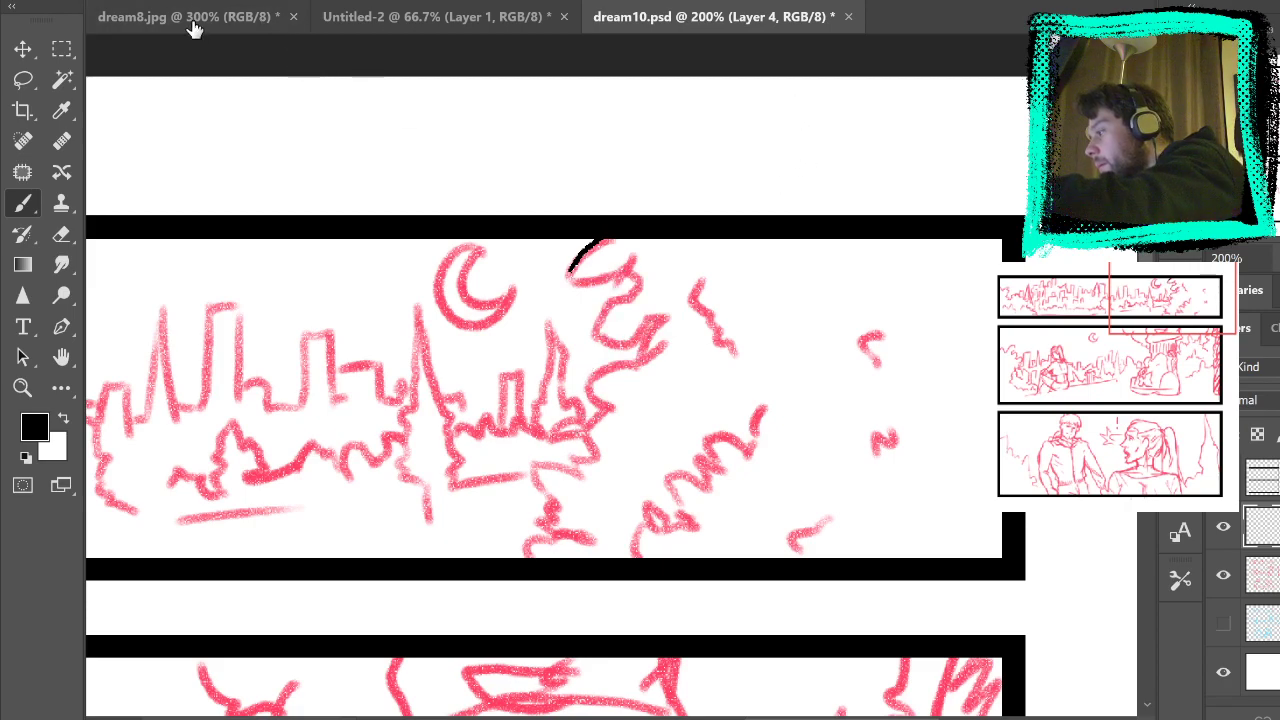
# Step: Ink the jagged foliage edge beside the moon in black, from the first panel's upper border down to its lower border
pyautogui.moveTo(609, 234)
pyautogui.mouseDown()
pyautogui.moveTo(572, 282)
pyautogui.moveTo(645, 255)
pyautogui.moveTo(592, 314)
pyautogui.mouseUp()
pyautogui.hotkey('ctrl', 'z')
pyautogui.moveTo(620, 267)
pyautogui.mouseDown()
pyautogui.moveTo(588, 348)
pyautogui.moveTo(588, 336)
pyautogui.moveTo(649, 329)
pyautogui.moveTo(637, 343)
pyautogui.moveTo(660, 318)
pyautogui.moveTo(649, 365)
pyautogui.moveTo(606, 410)
pyautogui.mouseUp()
pyautogui.hotkey('ctrl', 'z')
pyautogui.hotkey('ctrl', 'z')
pyautogui.moveTo(590, 364)
pyautogui.mouseDown()
pyautogui.moveTo(611, 416)
pyautogui.moveTo(576, 429)
pyautogui.moveTo(600, 462)
pyautogui.moveTo(579, 456)
pyautogui.moveTo(584, 487)
pyautogui.moveTo(530, 471)
pyautogui.moveTo(568, 519)
pyautogui.moveTo(553, 511)
pyautogui.moveTo(556, 529)
pyautogui.moveTo(540, 524)
pyautogui.moveTo(590, 546)
pyautogui.moveTo(519, 527)
pyautogui.moveTo(510, 558)
pyautogui.mouseUp()
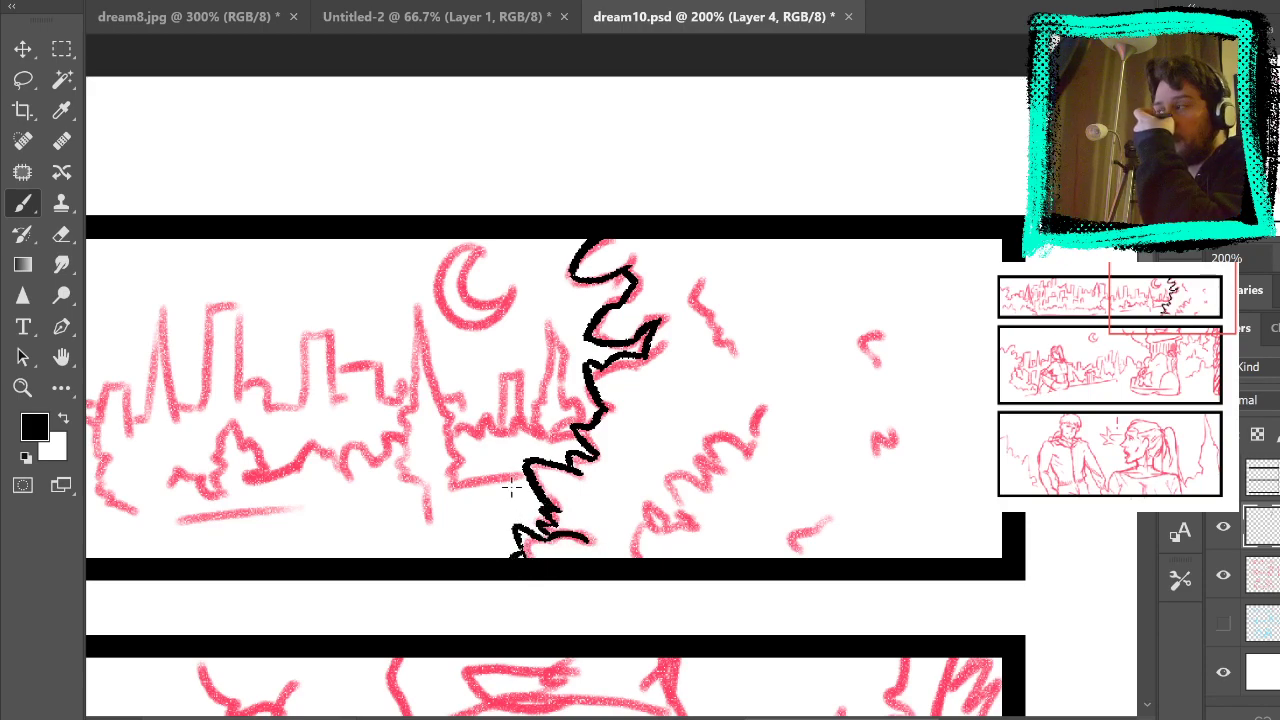
# Step: Ink the small leaf marks and the jagged lower leaf cluster inside the large foliage of the first panel
pyautogui.moveTo(707, 280)
pyautogui.mouseDown()
pyautogui.moveTo(716, 313)
pyautogui.moveTo(740, 355)
pyautogui.mouseUp()
pyautogui.moveTo(882, 333)
pyautogui.mouseDown()
pyautogui.moveTo(864, 340)
pyautogui.moveTo(877, 368)
pyautogui.mouseUp()
pyautogui.moveTo(872, 448); pyautogui.dragTo(894, 447)
pyautogui.moveTo(821, 529)
pyautogui.mouseDown()
pyautogui.moveTo(816, 566)
pyautogui.moveTo(813, 506)
pyautogui.mouseUp()
pyautogui.hotkey('ctrl', 'z')
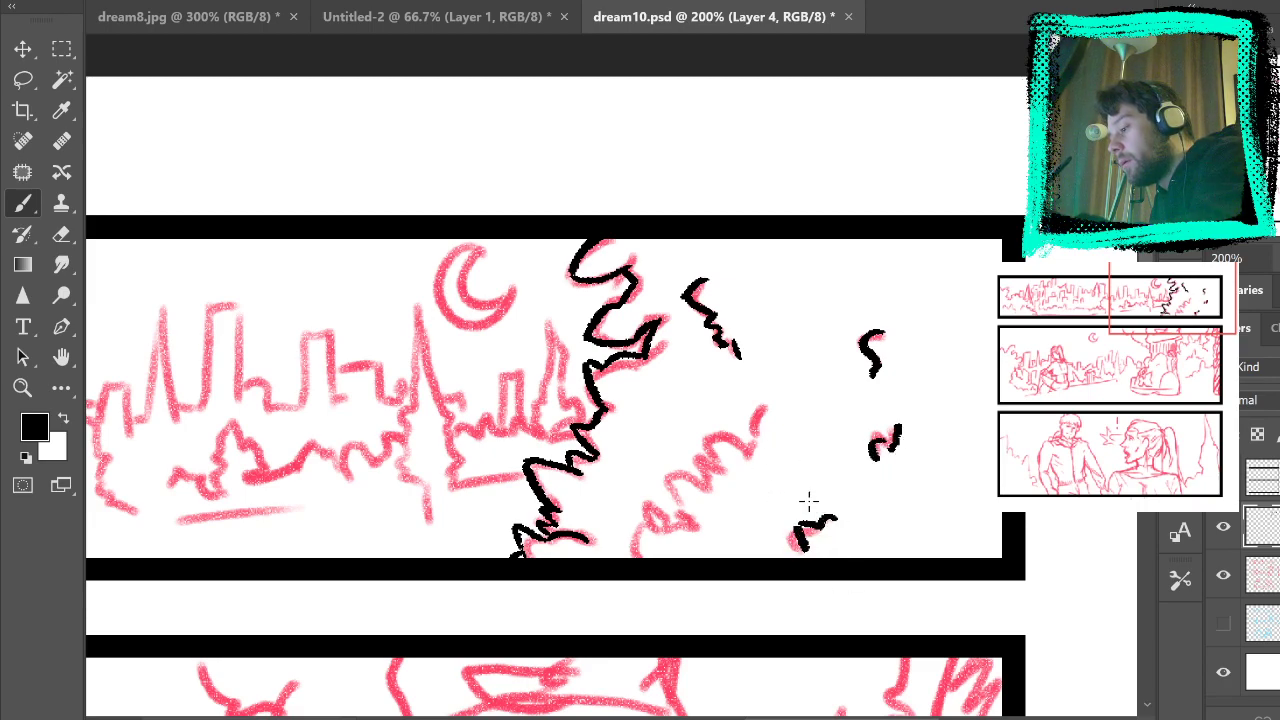
pyautogui.moveTo(766, 421)
pyautogui.mouseDown()
pyautogui.moveTo(740, 462)
pyautogui.moveTo(700, 440)
pyautogui.moveTo(718, 476)
pyautogui.moveTo(672, 468)
pyautogui.moveTo(658, 484)
pyautogui.moveTo(682, 505)
pyautogui.moveTo(640, 500)
pyautogui.moveTo(655, 530)
pyautogui.moveTo(648, 511)
pyautogui.moveTo(637, 556)
pyautogui.mouseUp()
pyautogui.hotkey('ctrl', 'z')
# Step: Ink the tall pointed tree beside the moon and the treeline on both sides of it in the first panel
pyautogui.moveTo(790, 488)
pyautogui.mouseDown()
pyautogui.moveTo(851, 437)
pyautogui.moveTo(862, 387)
pyautogui.mouseUp()
pyautogui.moveTo(690, 225); pyautogui.dragTo(804, 352)
pyautogui.moveTo(694, 414)
pyautogui.mouseDown()
pyautogui.moveTo(690, 360)
pyautogui.moveTo(702, 350)
pyautogui.moveTo(665, 238)
pyautogui.mouseUp()
pyautogui.moveTo(674, 430)
pyautogui.mouseDown()
pyautogui.moveTo(640, 409)
pyautogui.moveTo(654, 402)
pyautogui.moveTo(642, 345)
pyautogui.moveTo(662, 318)
pyautogui.moveTo(665, 226)
pyautogui.mouseUp()
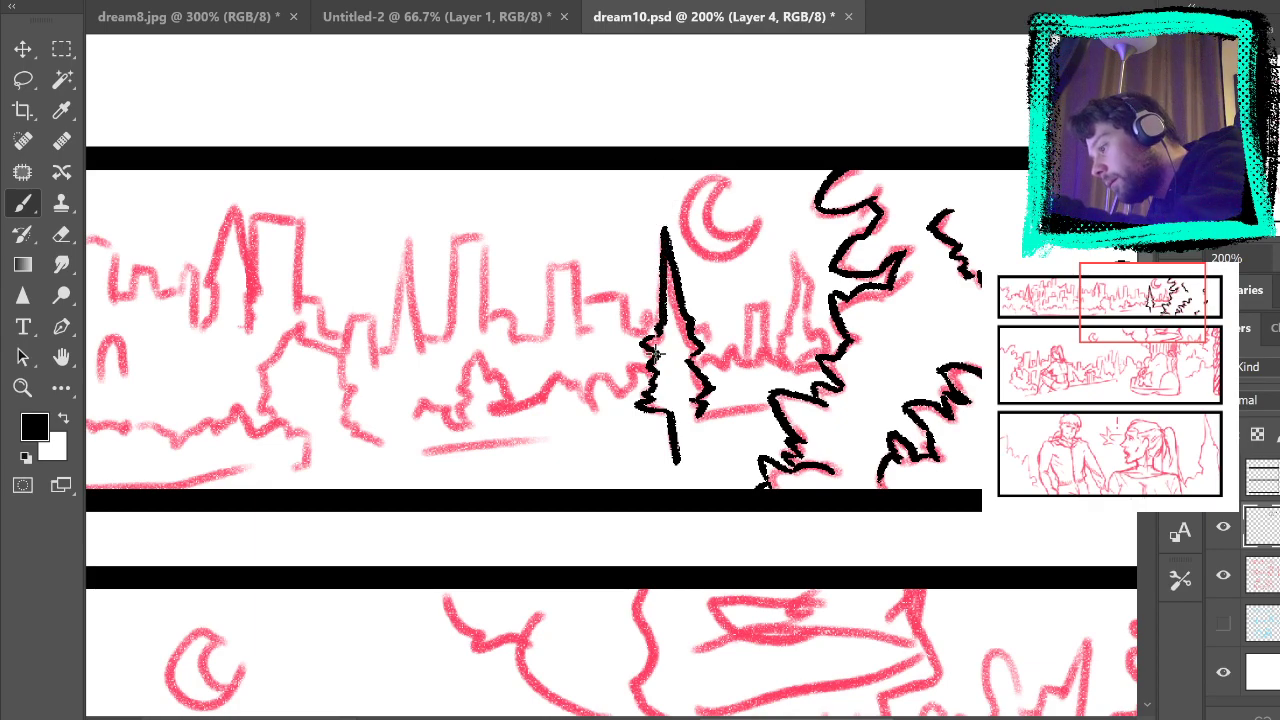
pyautogui.moveTo(697, 368)
pyautogui.mouseDown()
pyautogui.moveTo(728, 366)
pyautogui.moveTo(730, 330)
pyautogui.moveTo(742, 355)
pyautogui.moveTo(787, 352)
pyautogui.moveTo(799, 261)
pyautogui.moveTo(825, 338)
pyautogui.mouseUp()
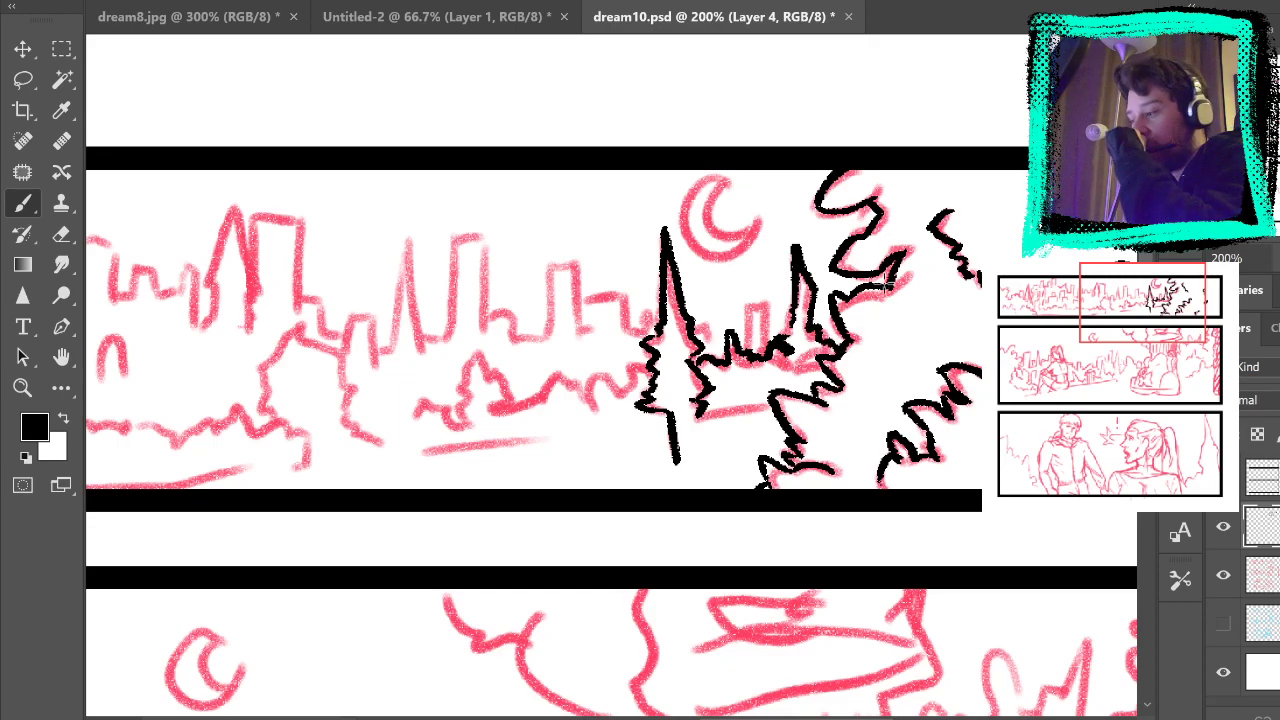
pyautogui.moveTo(652, 370)
pyautogui.mouseDown()
pyautogui.moveTo(590, 381)
pyautogui.moveTo(592, 409)
pyautogui.moveTo(561, 383)
pyautogui.moveTo(549, 409)
pyautogui.moveTo(584, 397)
pyautogui.moveTo(548, 375)
pyautogui.moveTo(545, 406)
pyautogui.moveTo(498, 410)
pyautogui.moveTo(509, 387)
pyautogui.moveTo(476, 350)
pyautogui.moveTo(456, 386)
pyautogui.moveTo(466, 417)
pyautogui.moveTo(456, 389)
pyautogui.moveTo(412, 410)
pyautogui.mouseUp()
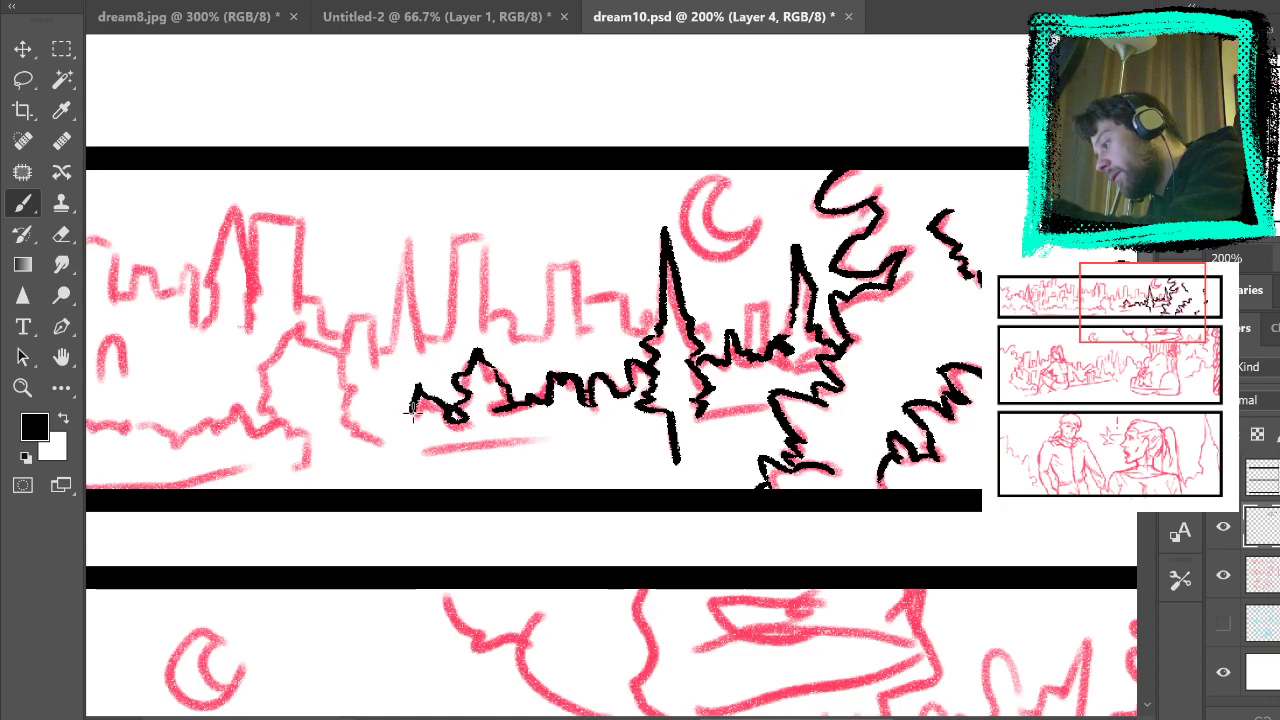
# Step: Ink the rounded tree and the adjoining bush line in the first panel, checking the inks with the red sketch layer briefly hidden
pyautogui.moveTo(714, 353); pyautogui.dragTo(931, 320)
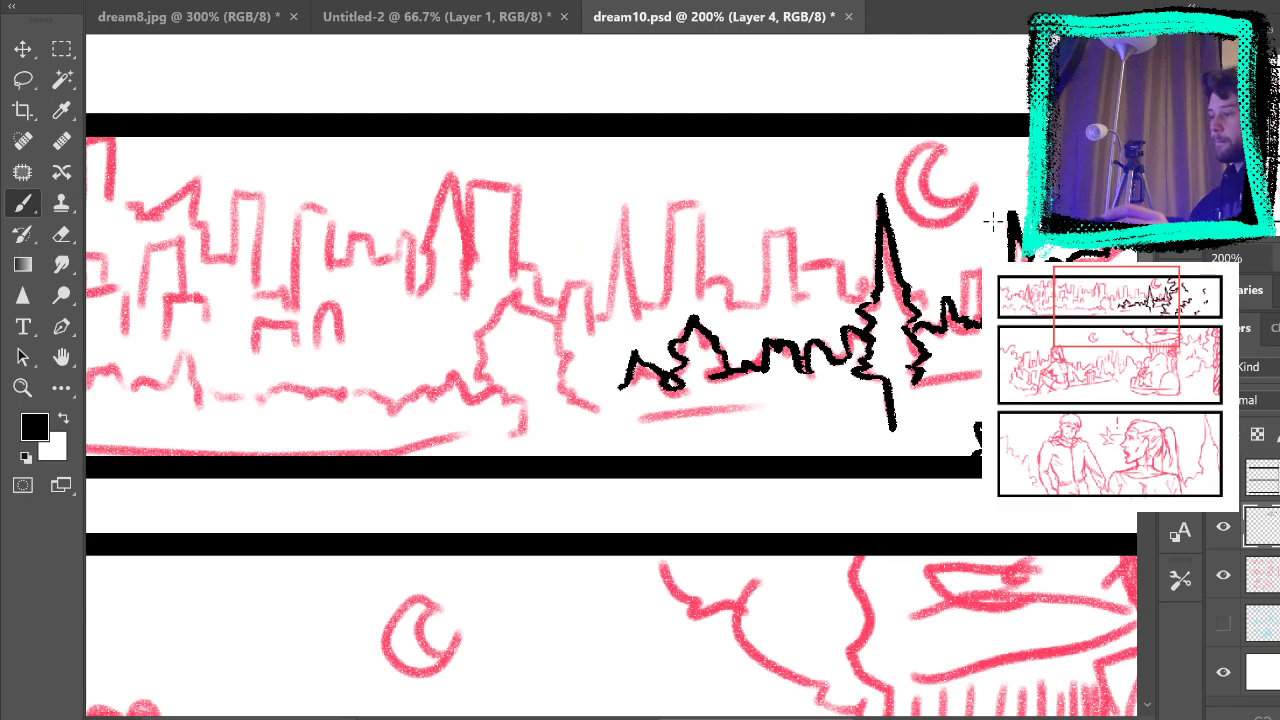
pyautogui.click(1224, 577)
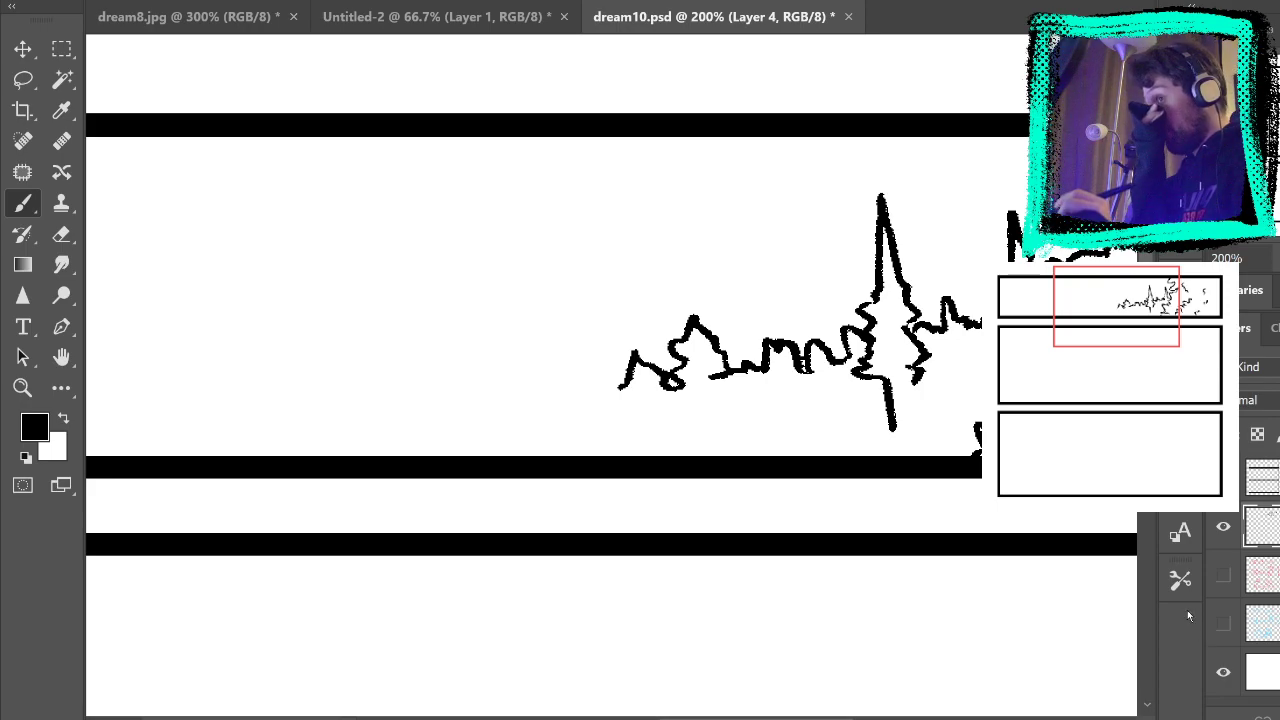
pyautogui.click(1223, 577)
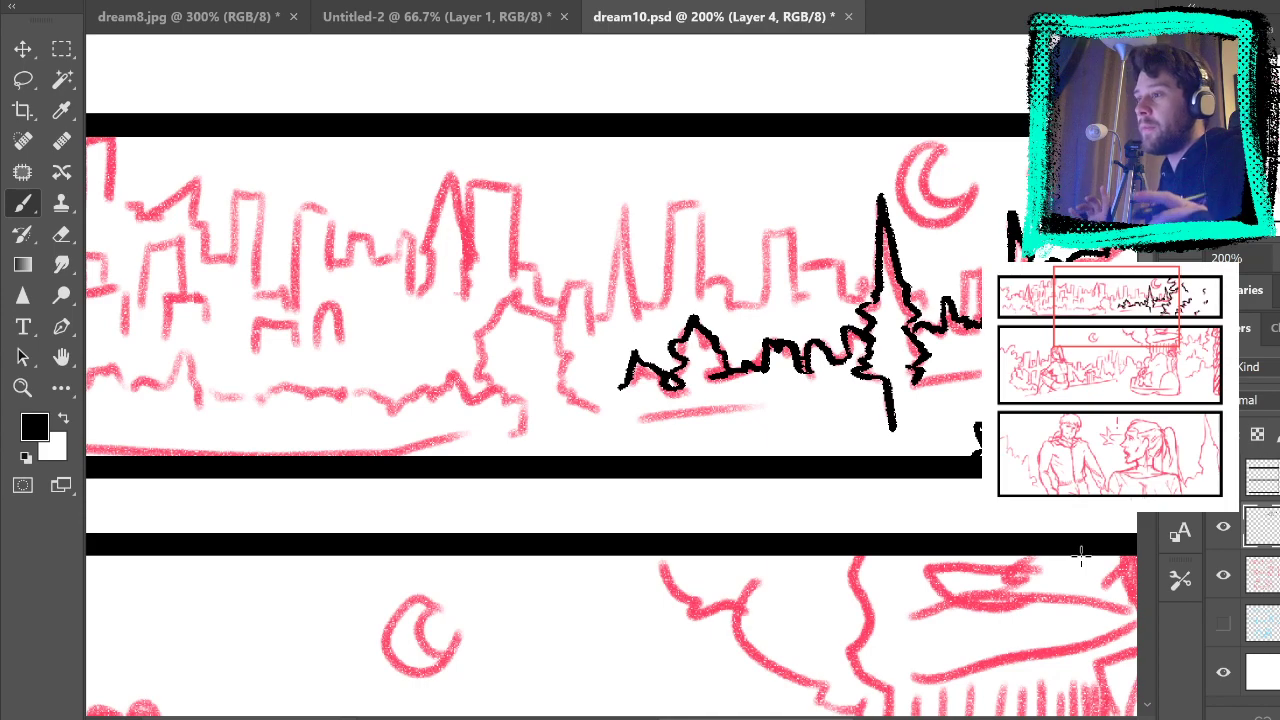
pyautogui.moveTo(606, 410)
pyautogui.mouseDown()
pyautogui.moveTo(562, 397)
pyautogui.moveTo(568, 336)
pyautogui.moveTo(515, 293)
pyautogui.moveTo(487, 314)
pyautogui.moveTo(520, 404)
pyautogui.mouseUp()
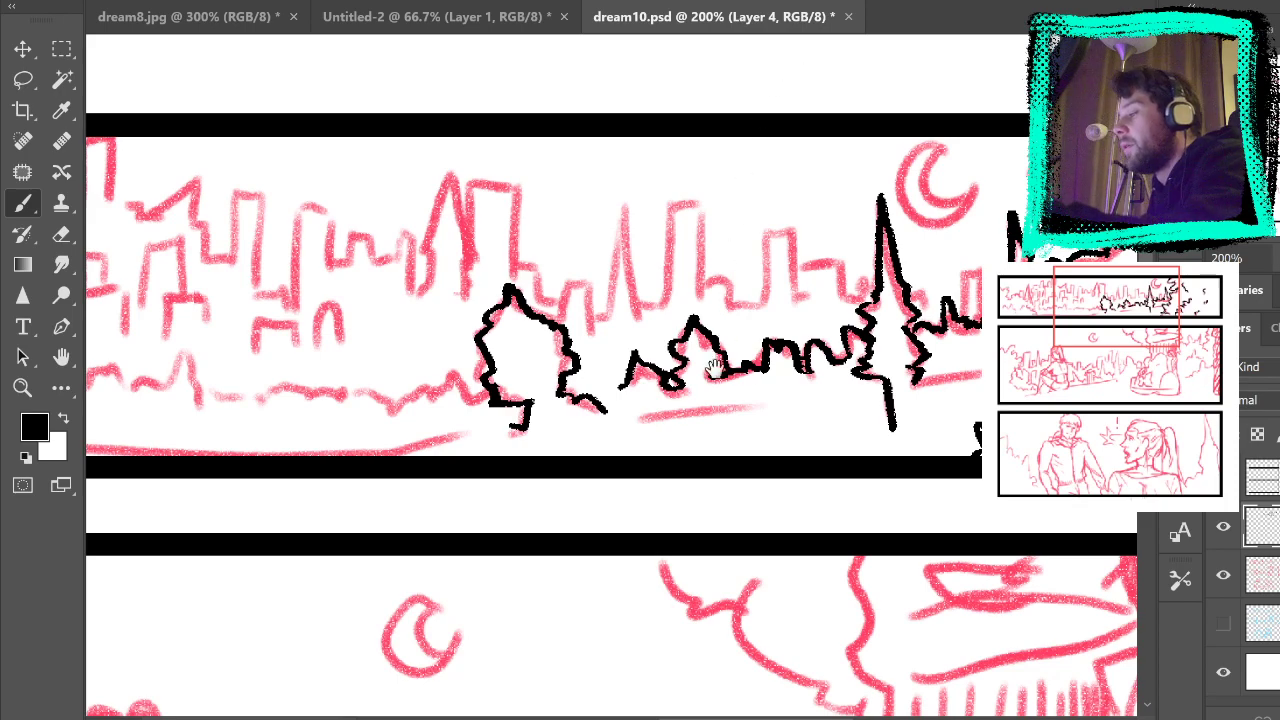
pyautogui.moveTo(716, 358); pyautogui.dragTo(890, 345)
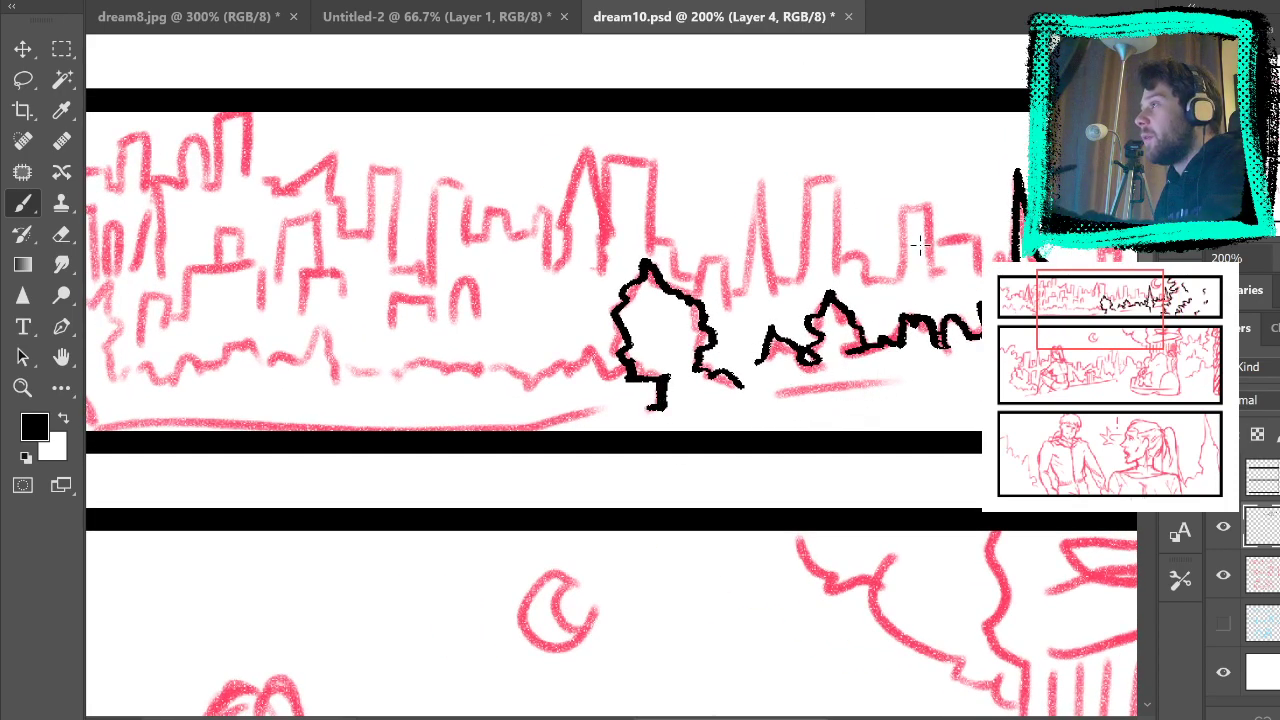
pyautogui.moveTo(613, 347)
pyautogui.mouseDown()
pyautogui.moveTo(605, 356)
pyautogui.moveTo(582, 330)
pyautogui.moveTo(533, 380)
pyautogui.moveTo(487, 368)
pyautogui.mouseUp()
# Step: Hide the red sketch layer and review the inked lines on the whole page and up close, undoing any test stroke
pyautogui.moveTo(889, 470)
pyautogui.mouseDown()
pyautogui.moveTo(760, 480)
pyautogui.moveTo(797, 482)
pyautogui.mouseUp()
pyautogui.click(1223, 575)
pyautogui.moveTo(984, 460)
pyautogui.mouseDown()
pyautogui.moveTo(829, 509)
pyautogui.moveTo(832, 478)
pyautogui.mouseUp()
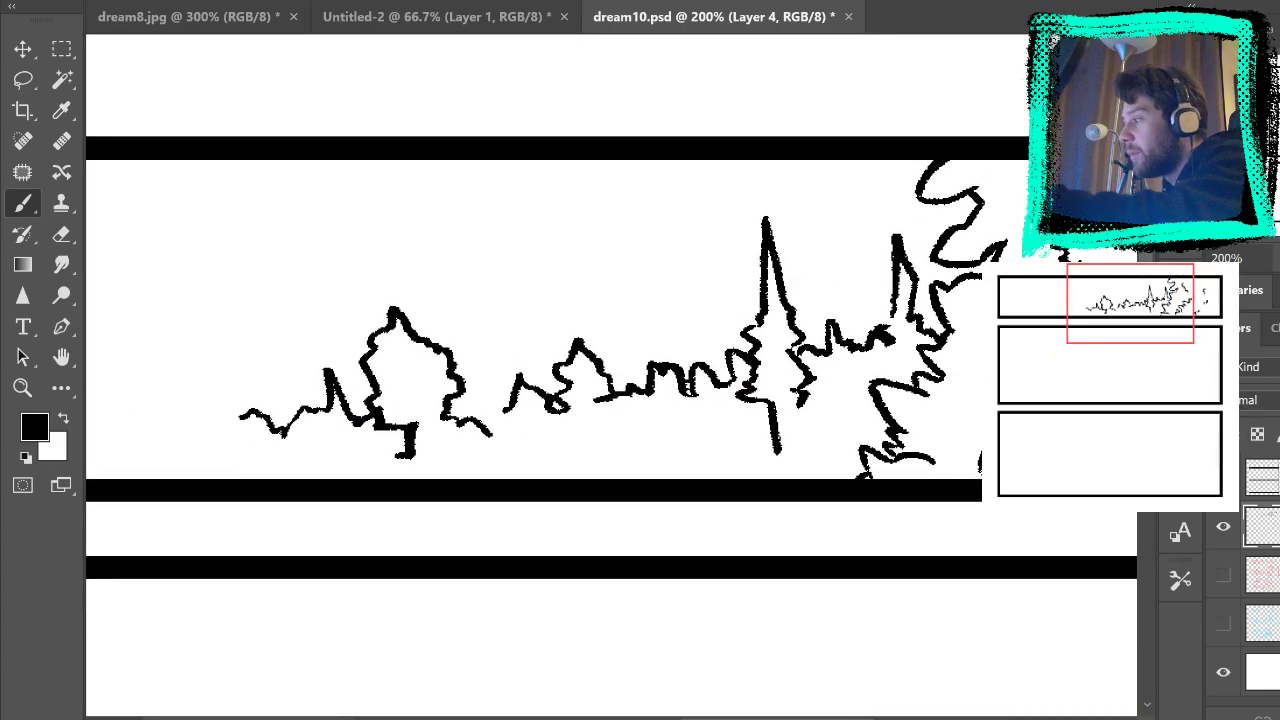
pyautogui.hotkey('ctrl', '0')
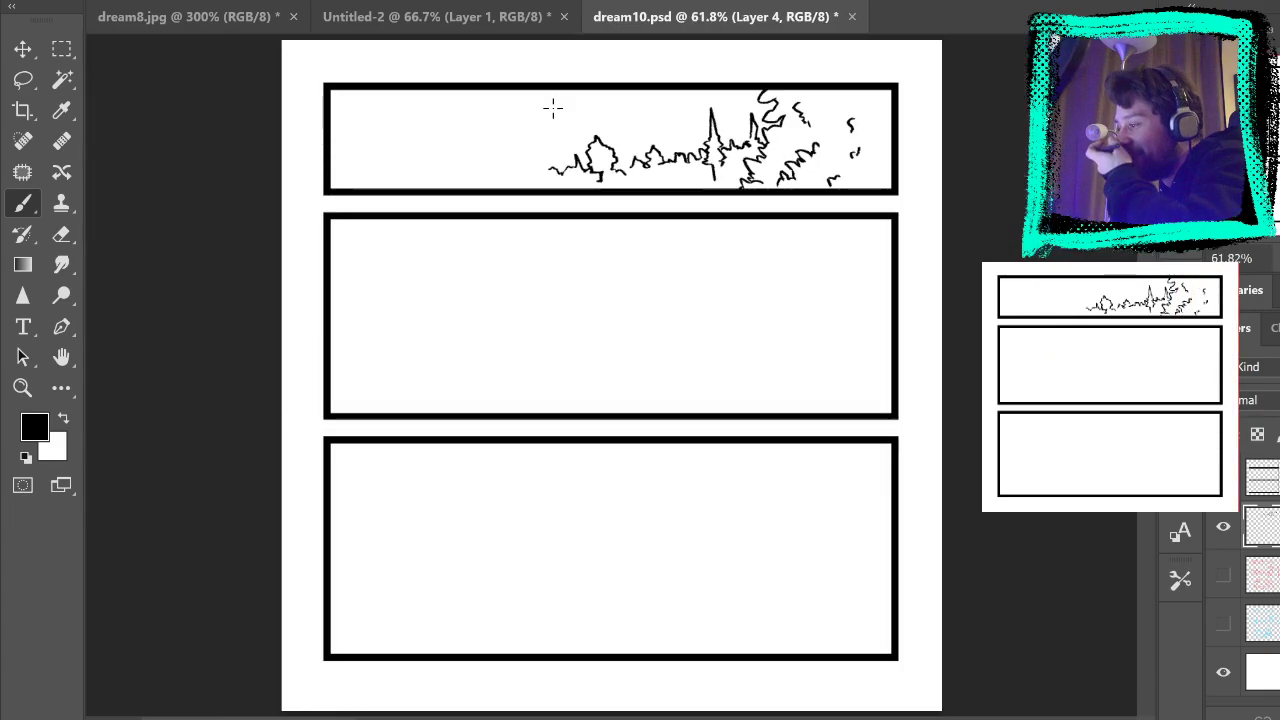
pyautogui.moveTo(588, 340)
pyautogui.mouseDown()
pyautogui.moveTo(660, 322)
pyautogui.moveTo(645, 280)
pyautogui.moveTo(661, 344)
pyautogui.moveTo(752, 310)
pyautogui.moveTo(716, 293)
pyautogui.moveTo(778, 285)
pyautogui.mouseUp()
pyautogui.hotkey('ctrl', 'z')
pyautogui.hotkey('ctrl', 'z')
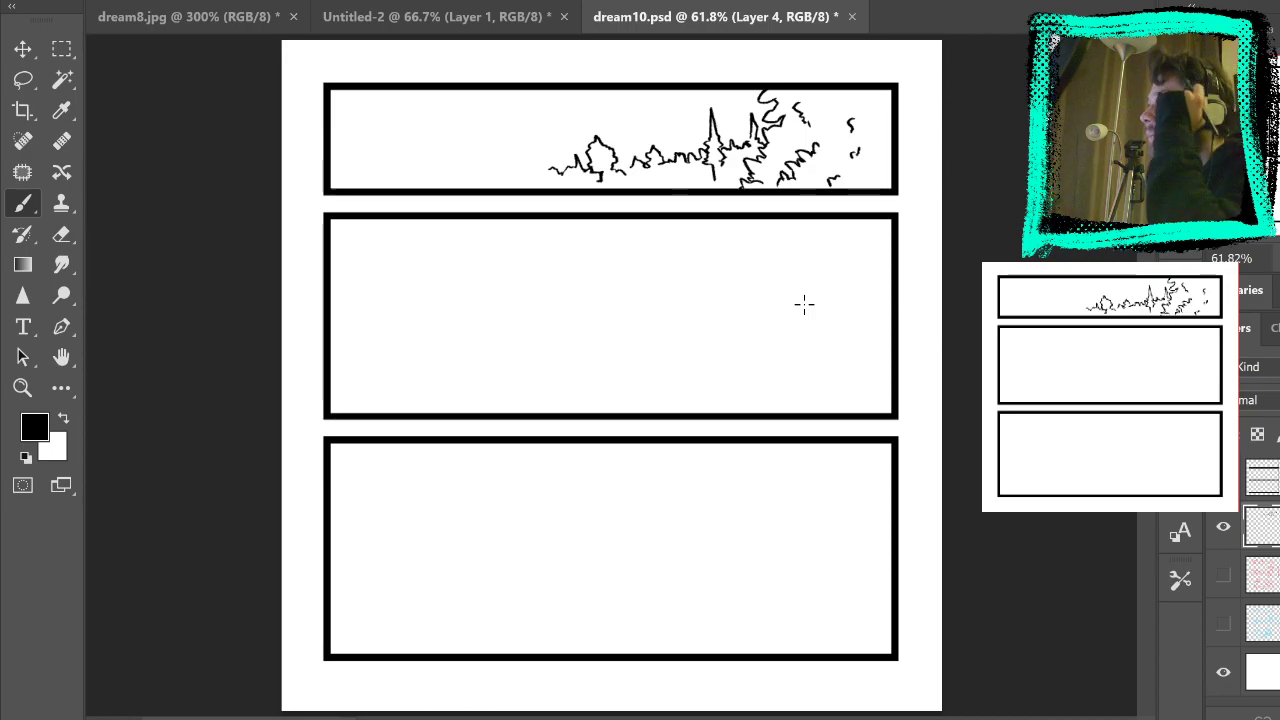
pyautogui.click(22, 388)
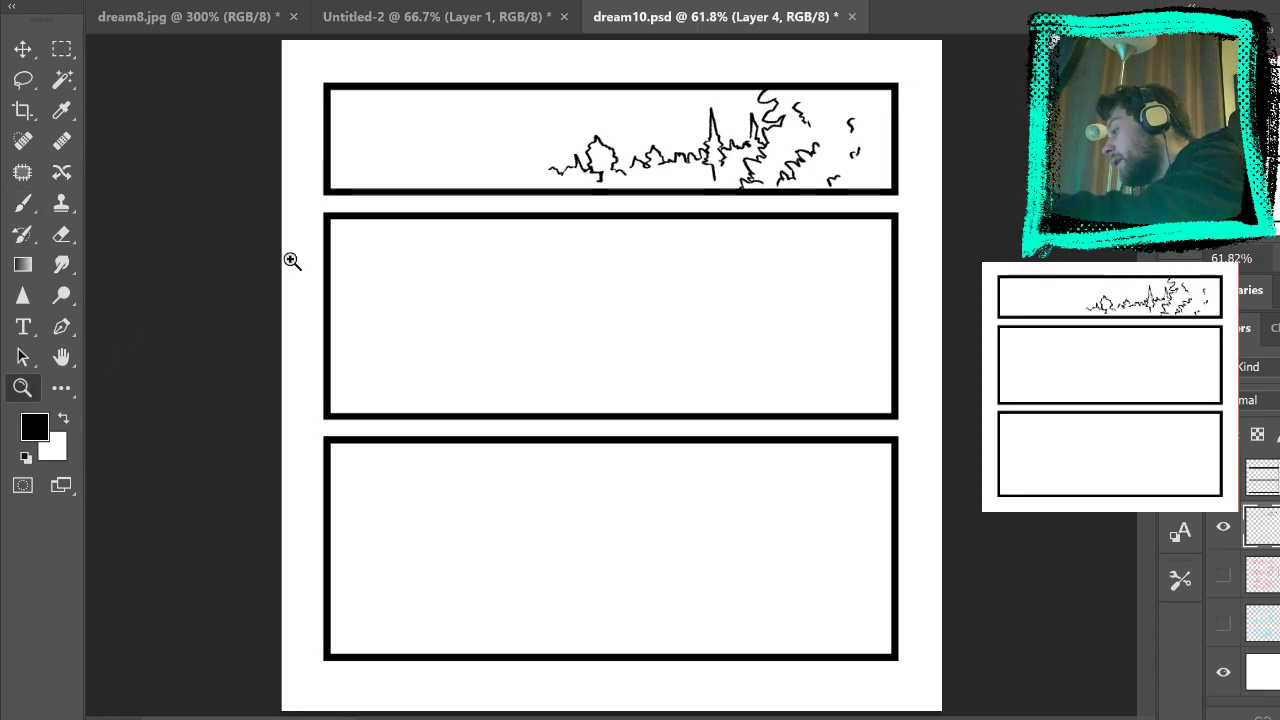
pyautogui.click(812, 143)
pyautogui.click(815, 145)
pyautogui.moveTo(741, 255); pyautogui.dragTo(780, 600)
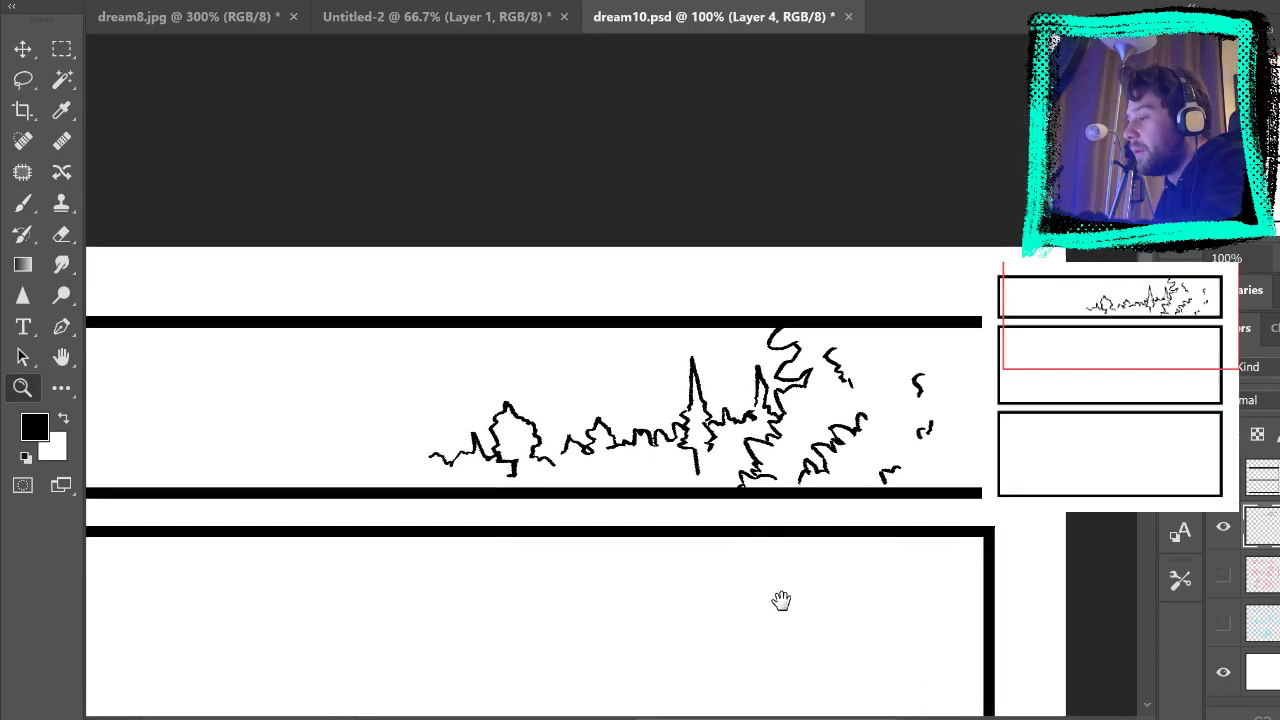
# Step: Close the Untitled-2 document and compare the whole dream8.jpg page with the inks in dream10.psd
pyautogui.click(459, 22)
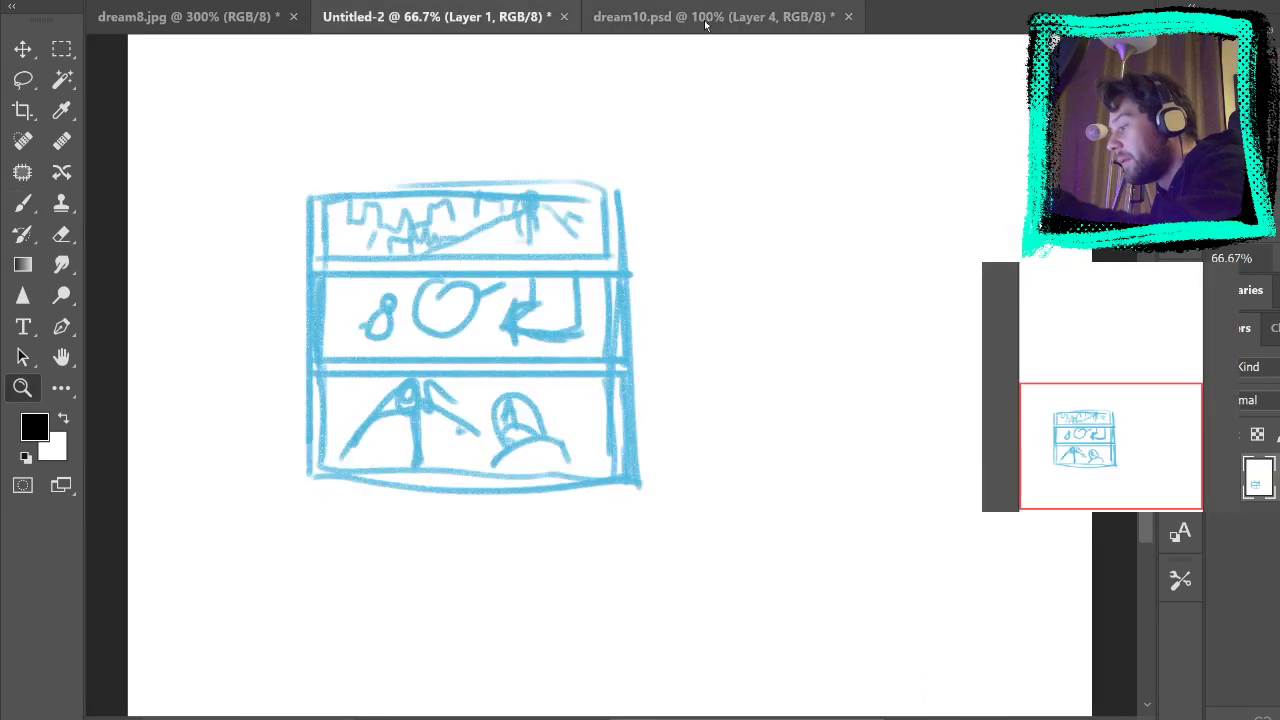
pyautogui.click(268, 18)
pyautogui.click(555, 17)
pyautogui.click(565, 17)
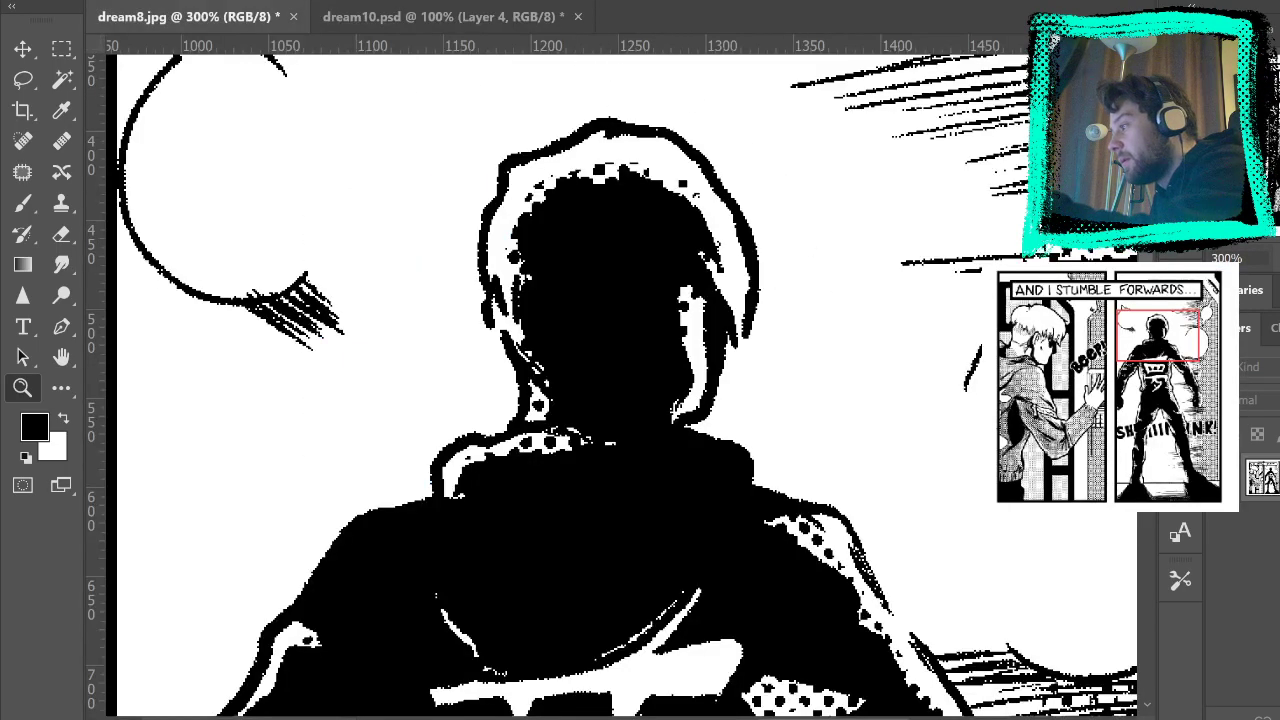
pyautogui.hotkey('ctrl', '0')
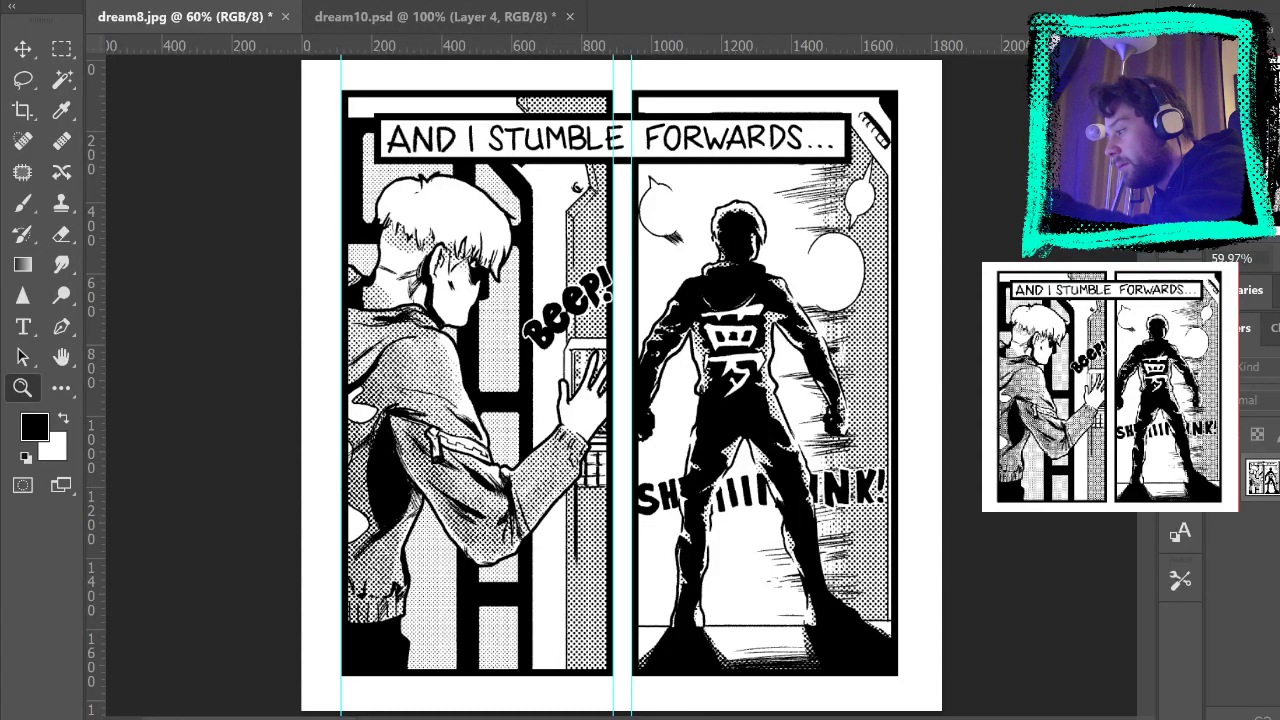
pyautogui.click(541, 22)
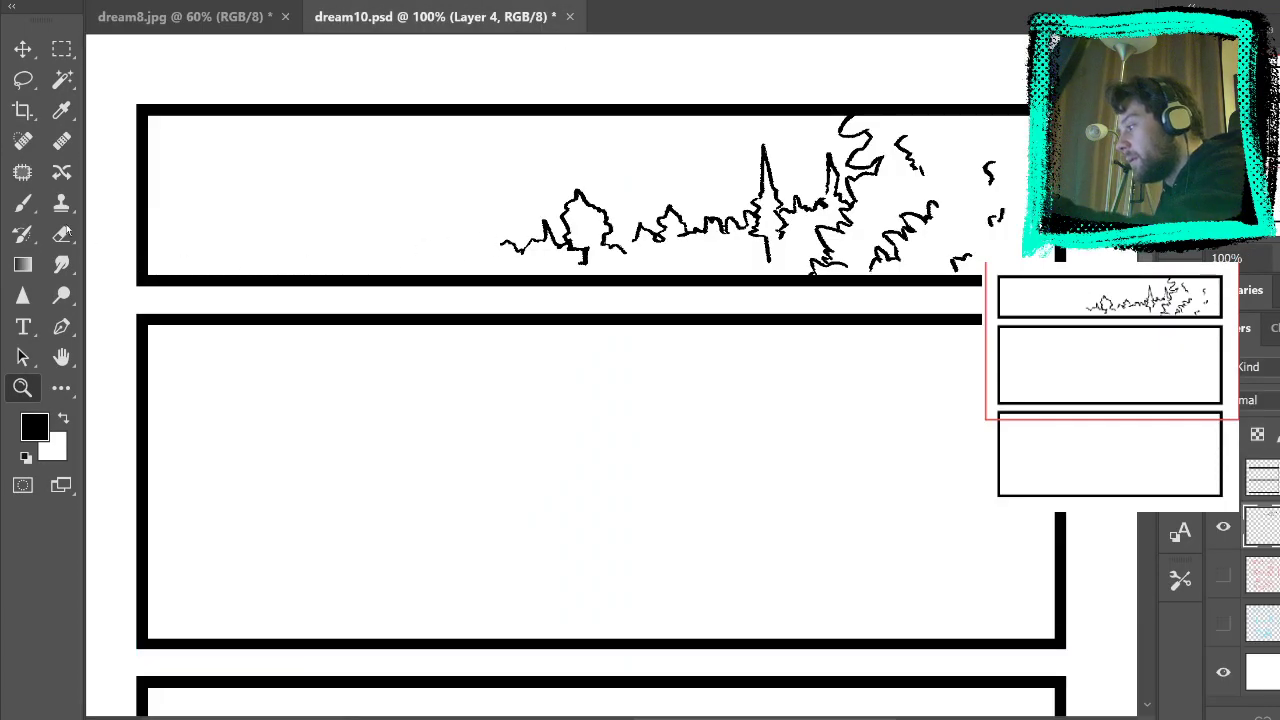
# Step: Test black brush strokes in the uninked part of the first panel and undo them
pyautogui.press('b')
pyautogui.moveTo(303, 195)
pyautogui.mouseDown()
pyautogui.moveTo(396, 238)
pyautogui.moveTo(462, 219)
pyautogui.mouseUp()
pyautogui.moveTo(448, 178); pyautogui.dragTo(476, 225)
pyautogui.hotkey('ctrl', 'z')
pyautogui.hotkey('ctrl', 'z')
# Step: Undo the sketch layer's hiding and the inking of the rounded tree, treeline and pointed tree, keeping only the foliage inks
pyautogui.hotkey('ctrl', 'z')
pyautogui.hotkey('ctrl', 'z')
pyautogui.hotkey('ctrl', 'z')
pyautogui.hotkey('ctrl', 'z')
pyautogui.hotkey('ctrl', 'z')
pyautogui.hotkey('ctrl', 'z')
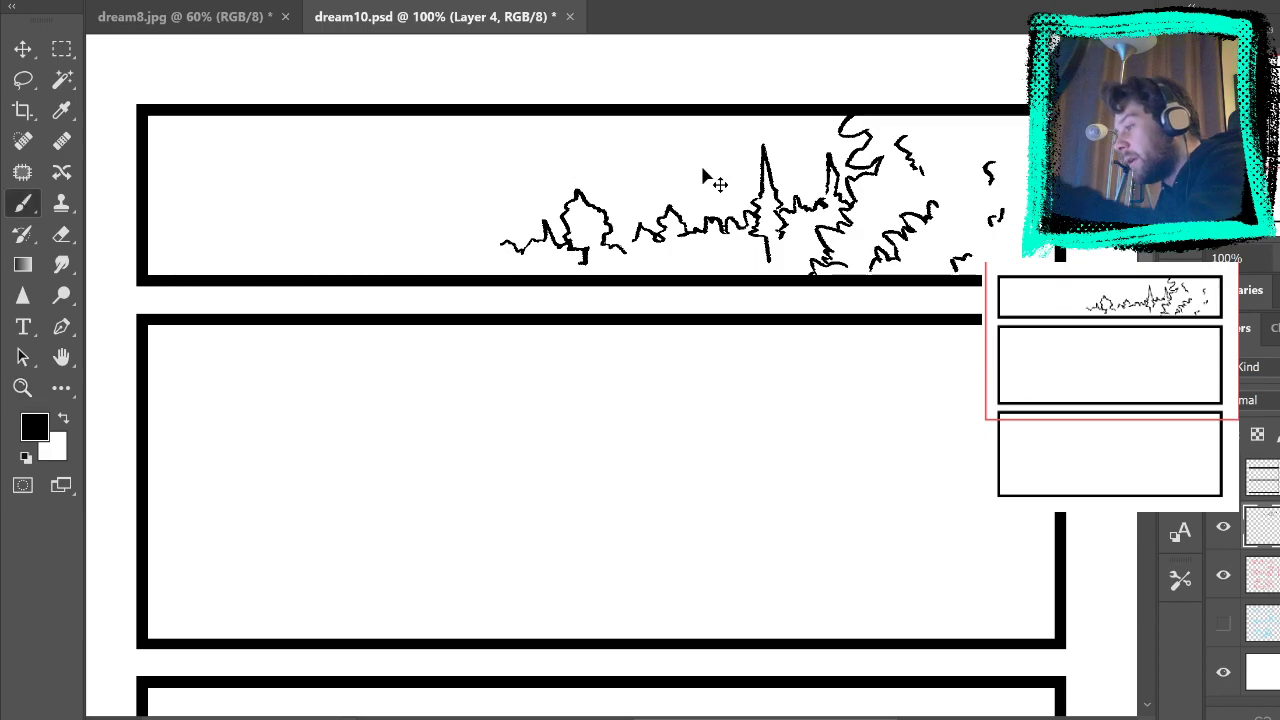
pyautogui.hotkey('ctrl', 'z')
pyautogui.hotkey('ctrl', 'z')
pyautogui.hotkey('ctrl', 'z')
pyautogui.hotkey('ctrl', 'z')
pyautogui.hotkey('ctrl', 'z')
pyautogui.hotkey('ctrl', 'z')
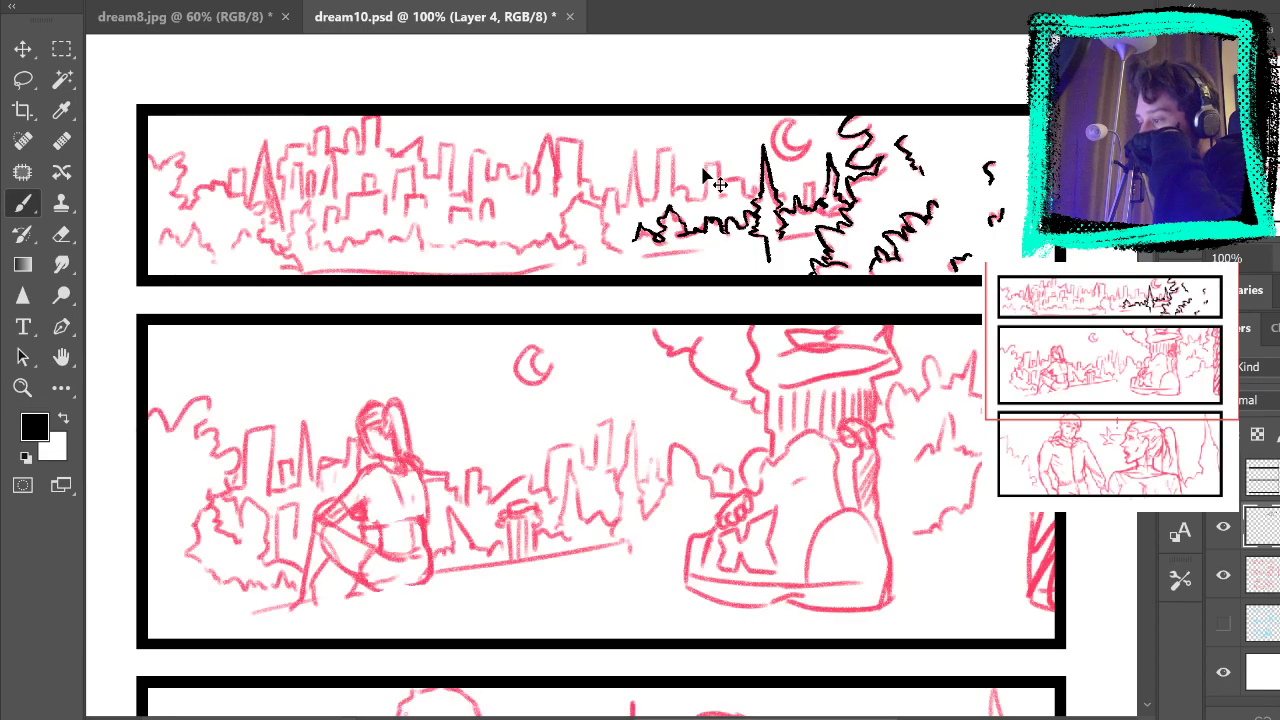
pyautogui.hotkey('ctrl', 'z')
pyautogui.hotkey('ctrl', 'z')
pyautogui.hotkey('ctrl', 'z')
pyautogui.hotkey('ctrl', 'z')
pyautogui.hotkey('ctrl', 'z')
pyautogui.hotkey('ctrl', 'z')
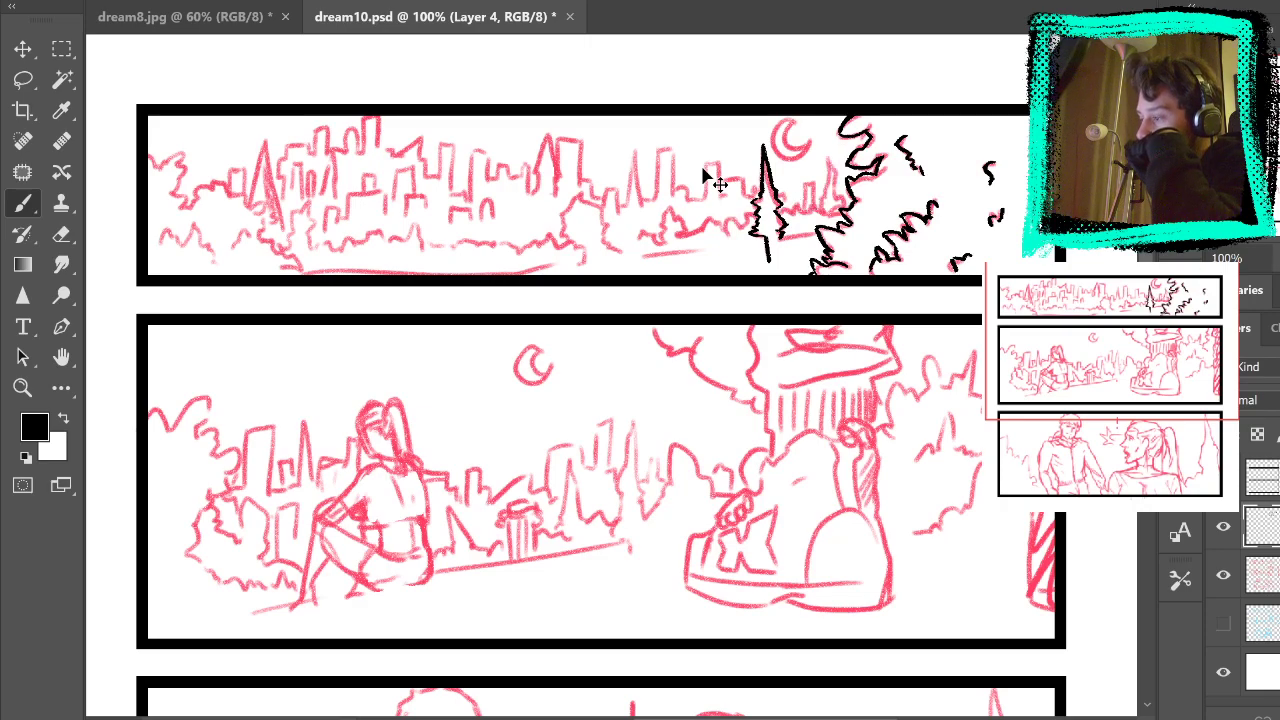
pyautogui.hotkey('ctrl', 'z')
pyautogui.hotkey('ctrl', 'z')
pyautogui.hotkey('ctrl', 'z')
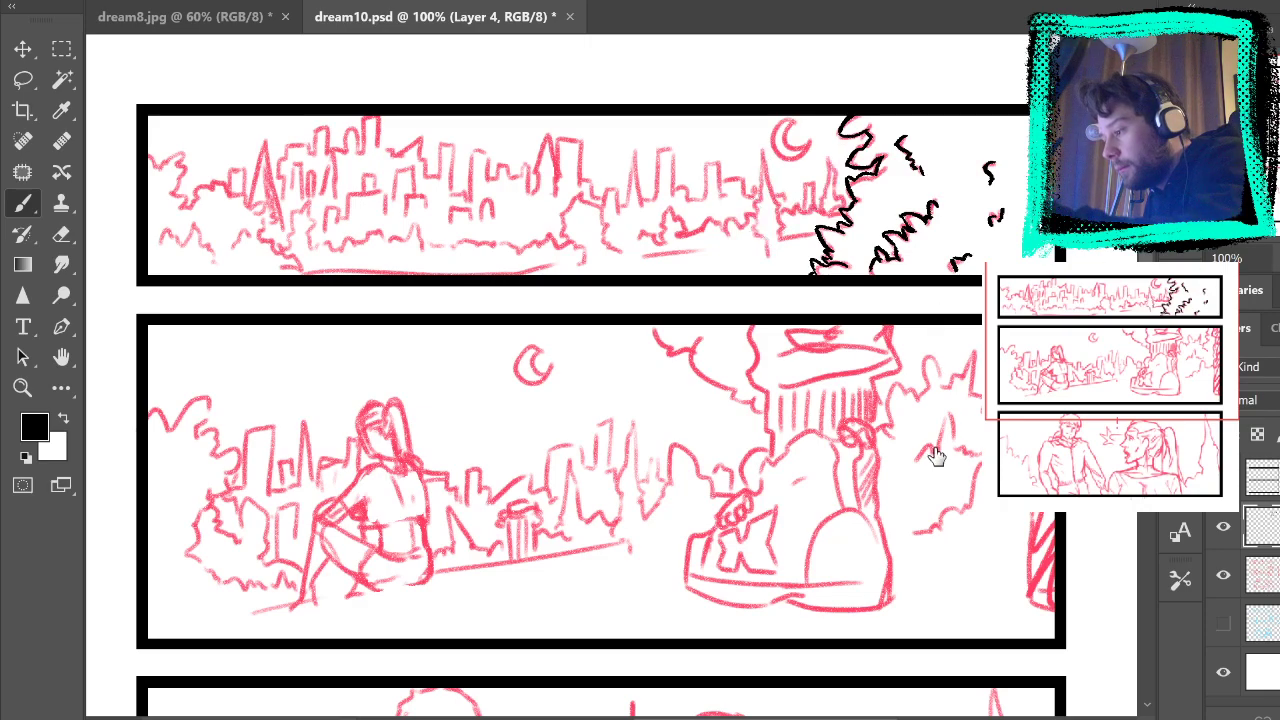
# Step: Try inking the skyline's building outlines in the middle of the first panel, undoing the strokes
pyautogui.moveTo(530, 252); pyautogui.dragTo(556, 200)
pyautogui.moveTo(552, 205)
pyautogui.mouseDown()
pyautogui.moveTo(645, 235)
pyautogui.moveTo(668, 172)
pyautogui.mouseUp()
pyautogui.moveTo(668, 178); pyautogui.dragTo(600, 158)
pyautogui.hotkey('ctrl', 'z')
pyautogui.hotkey('ctrl', 'z')
pyautogui.hotkey('ctrl', 'z')
pyautogui.hotkey('ctrl', 'z')
pyautogui.hotkey('ctrl', 'z')
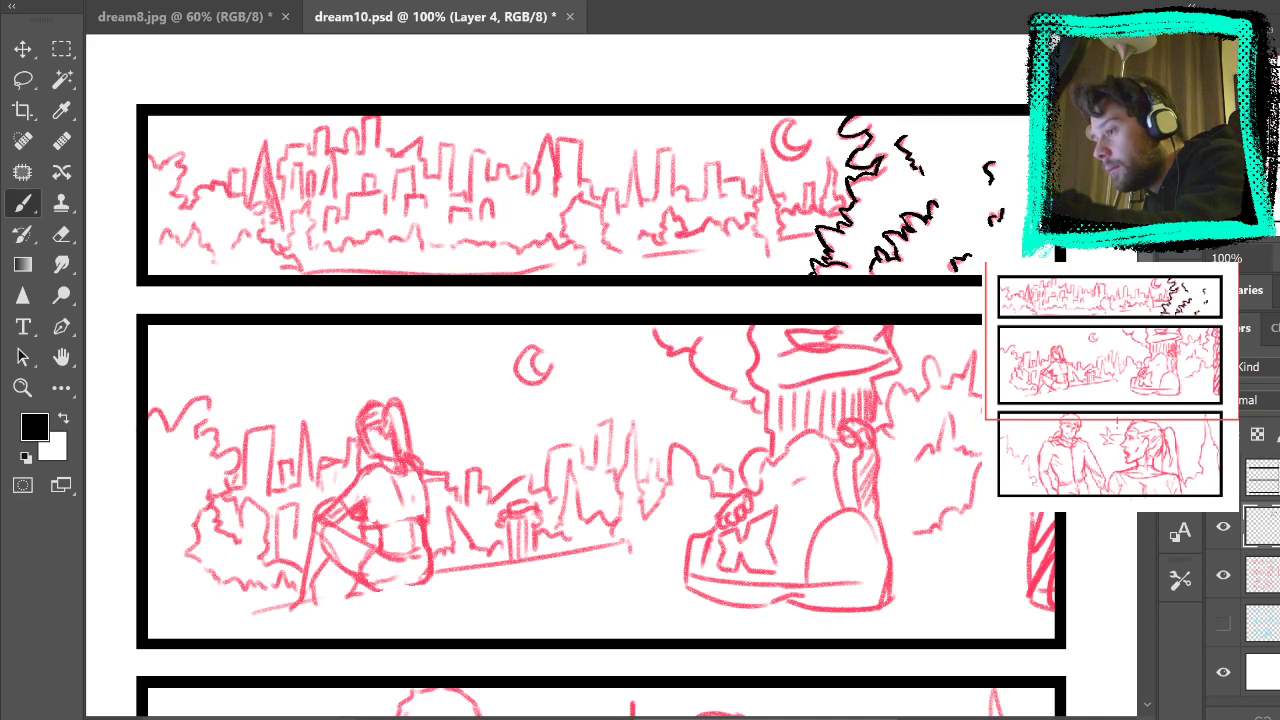
pyautogui.moveTo(673, 209)
pyautogui.mouseDown()
pyautogui.moveTo(575, 157)
pyautogui.moveTo(632, 198)
pyautogui.moveTo(673, 258)
pyautogui.moveTo(793, 212)
pyautogui.mouseUp()
pyautogui.hotkey('ctrl', 'z')
pyautogui.hotkey('ctrl', 'z')
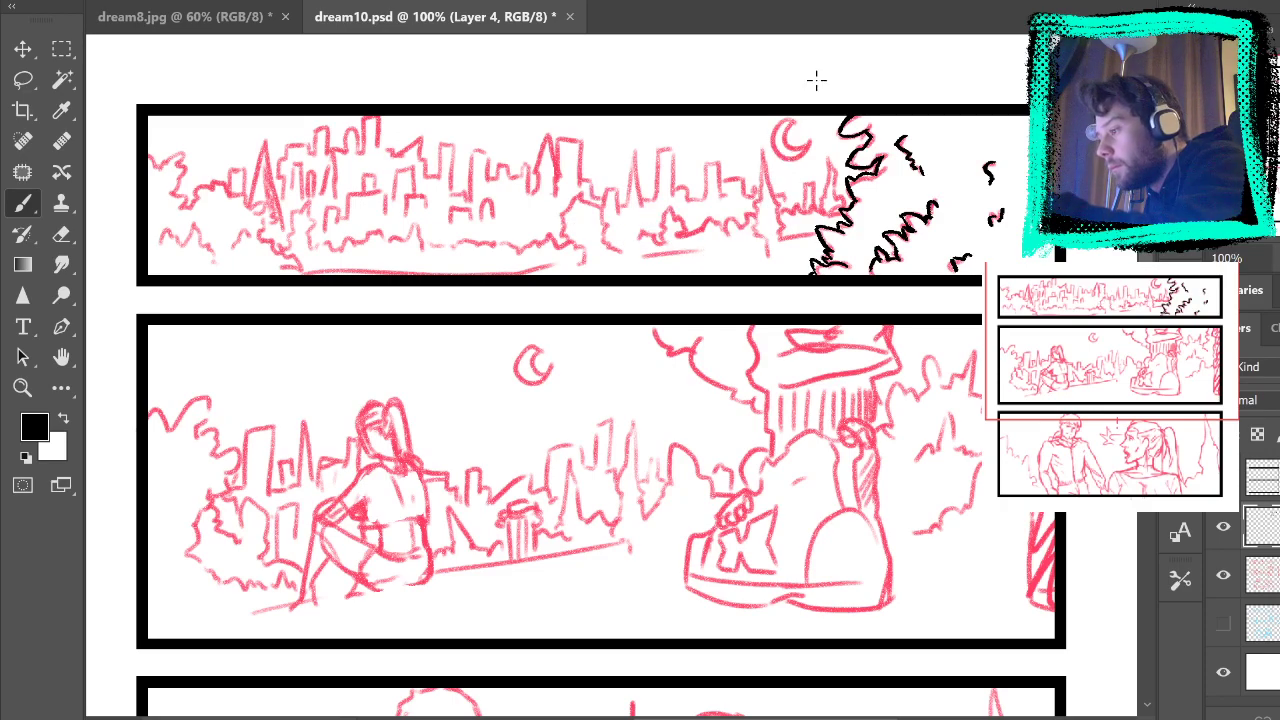
# Step: Ink the two pointed trees beside the first panel's foliage and the low treeline between them in black
pyautogui.click(23, 388)
pyautogui.click(769, 206)
pyautogui.press('b')
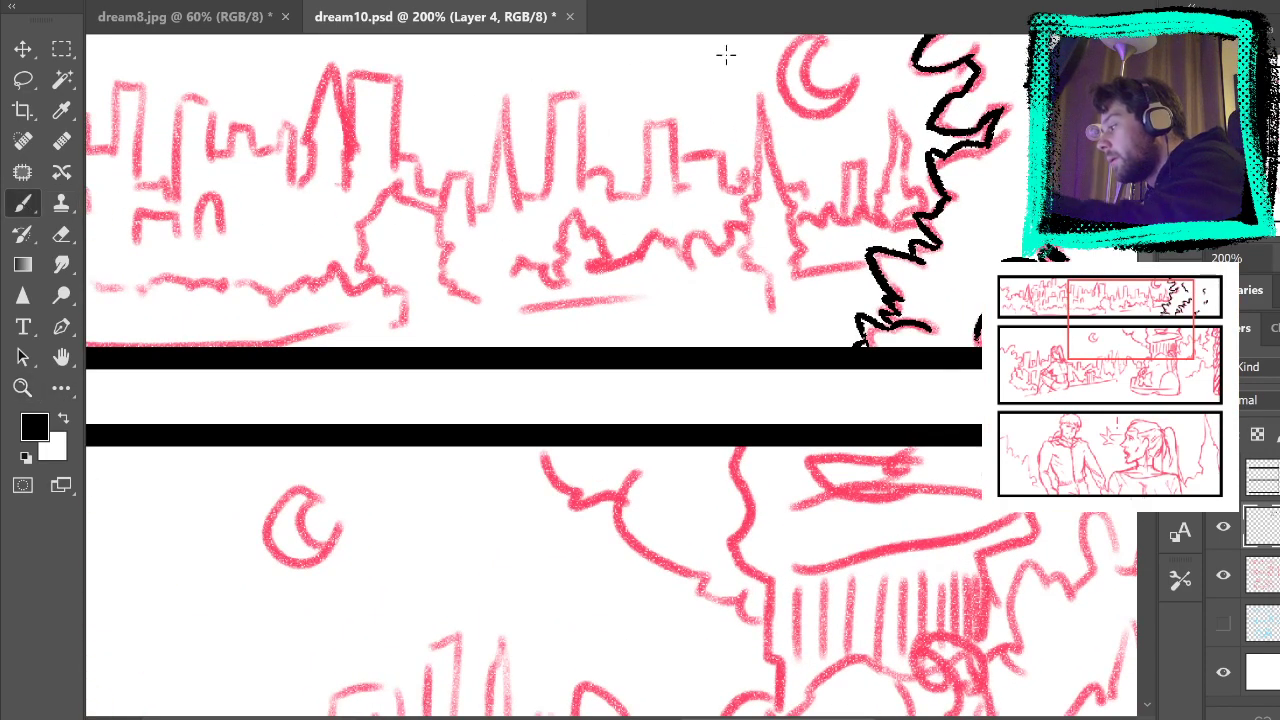
pyautogui.moveTo(868, 260)
pyautogui.mouseDown()
pyautogui.moveTo(800, 274)
pyautogui.moveTo(795, 195)
pyautogui.moveTo(760, 88)
pyautogui.mouseUp()
pyautogui.moveTo(770, 308)
pyautogui.mouseDown()
pyautogui.moveTo(742, 262)
pyautogui.moveTo(752, 124)
pyautogui.mouseUp()
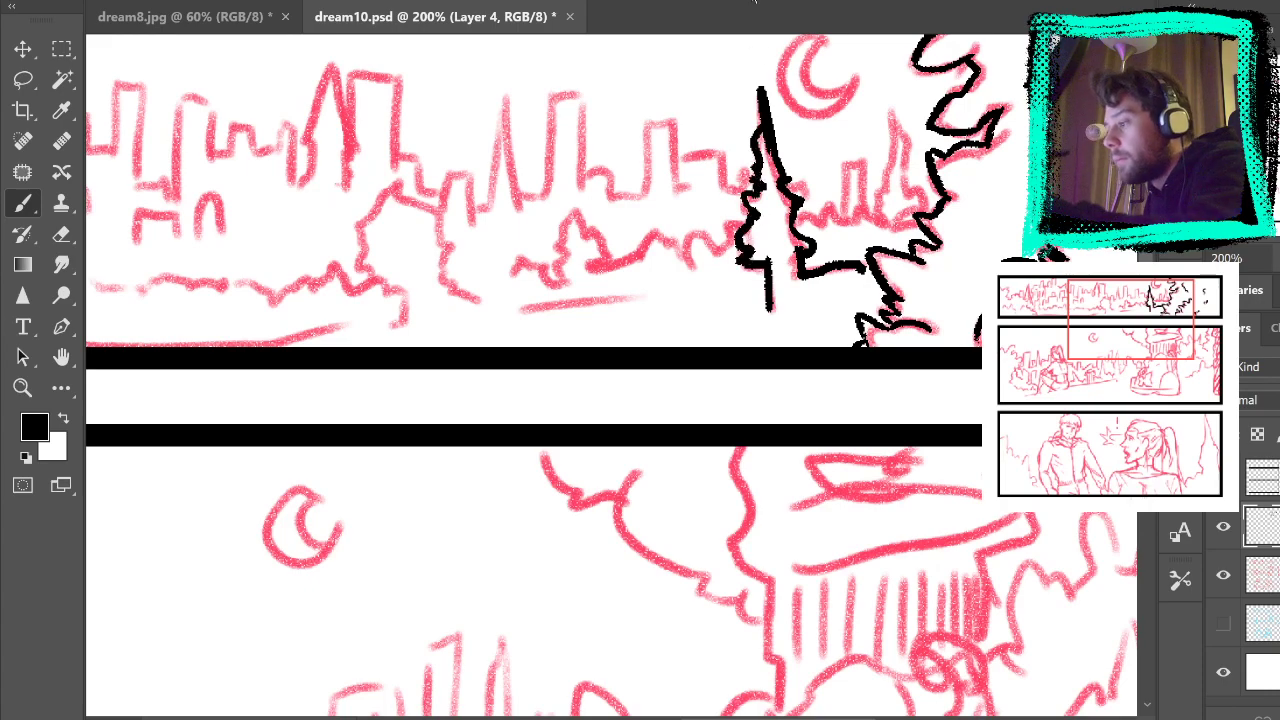
pyautogui.moveTo(1030, 306); pyautogui.dragTo(881, 516)
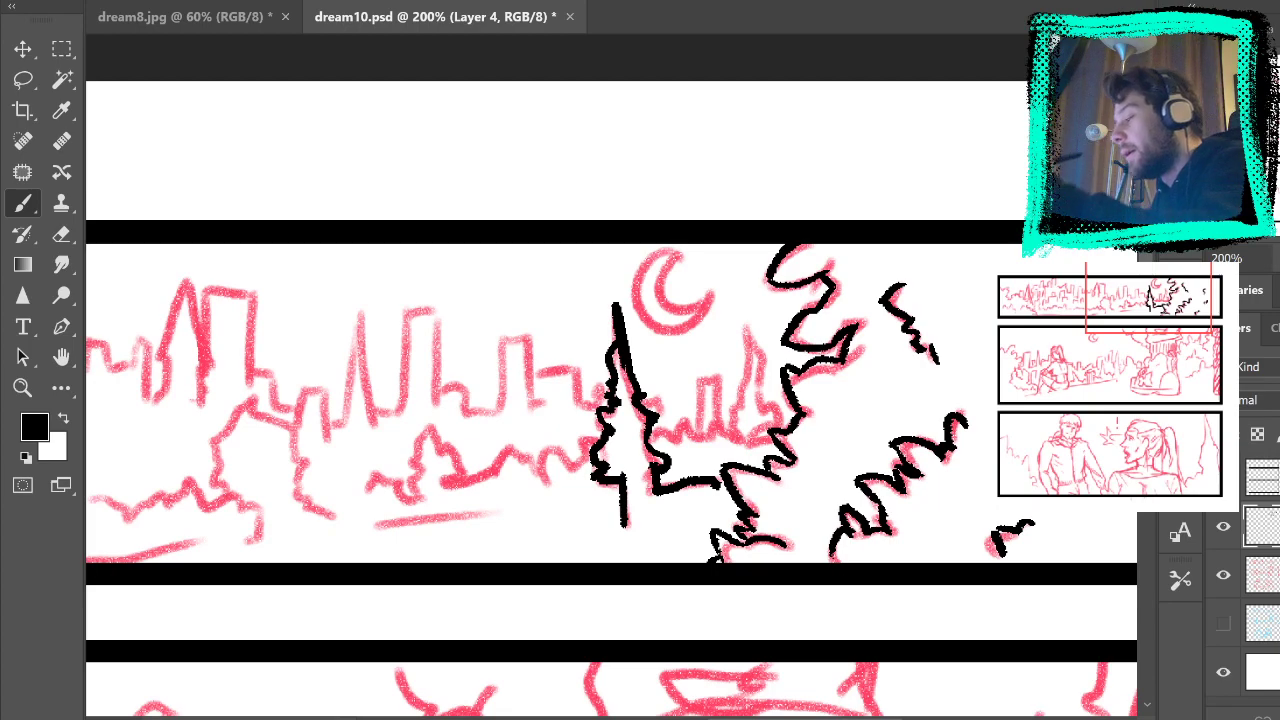
pyautogui.moveTo(652, 437)
pyautogui.mouseDown()
pyautogui.moveTo(735, 424)
pyautogui.moveTo(759, 434)
pyautogui.moveTo(736, 408)
pyautogui.moveTo(749, 315)
pyautogui.moveTo(787, 421)
pyautogui.mouseUp()
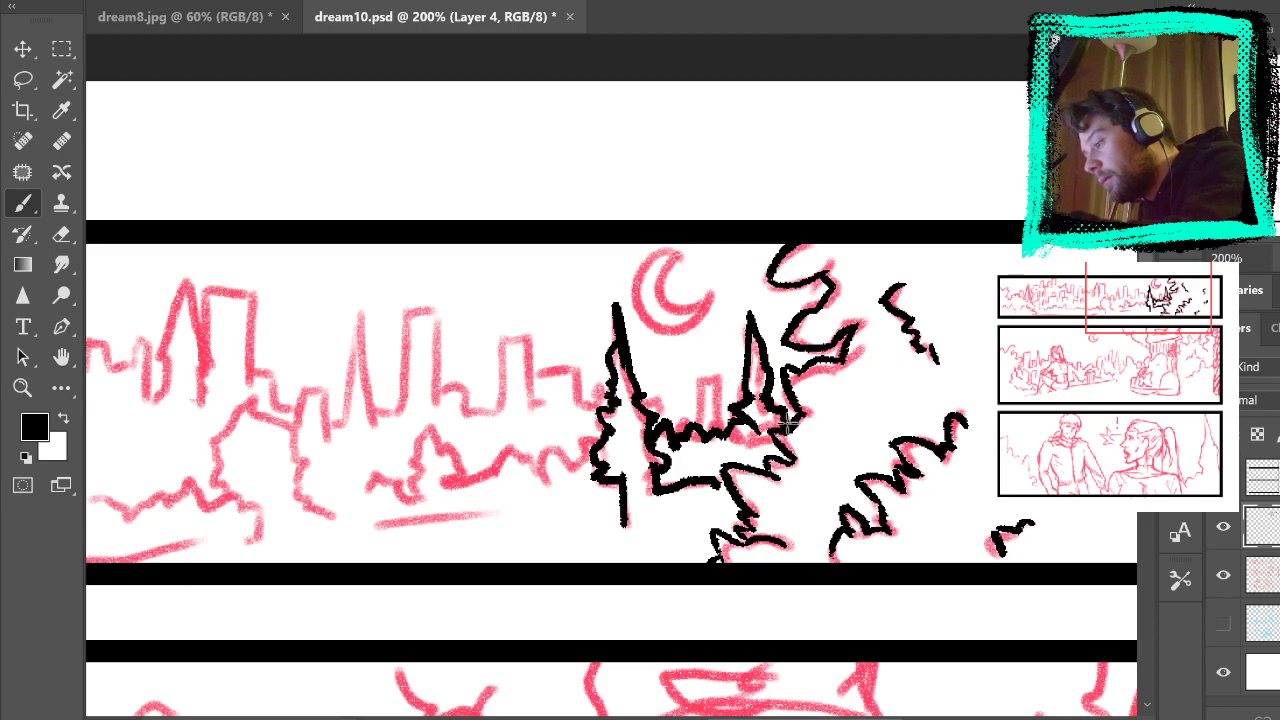
# Step: Ink the treeline left of the tall pointed tree and hide the red sketch layer to check the inks across the page
pyautogui.moveTo(799, 484); pyautogui.dragTo(979, 499)
pyautogui.moveTo(785, 465)
pyautogui.mouseDown()
pyautogui.moveTo(760, 448)
pyautogui.moveTo(756, 477)
pyautogui.moveTo(715, 482)
pyautogui.moveTo(694, 464)
pyautogui.moveTo(643, 499)
pyautogui.moveTo(626, 446)
pyautogui.moveTo(605, 432)
pyautogui.moveTo(595, 507)
pyautogui.moveTo(550, 493)
pyautogui.mouseUp()
pyautogui.click(1223, 575)
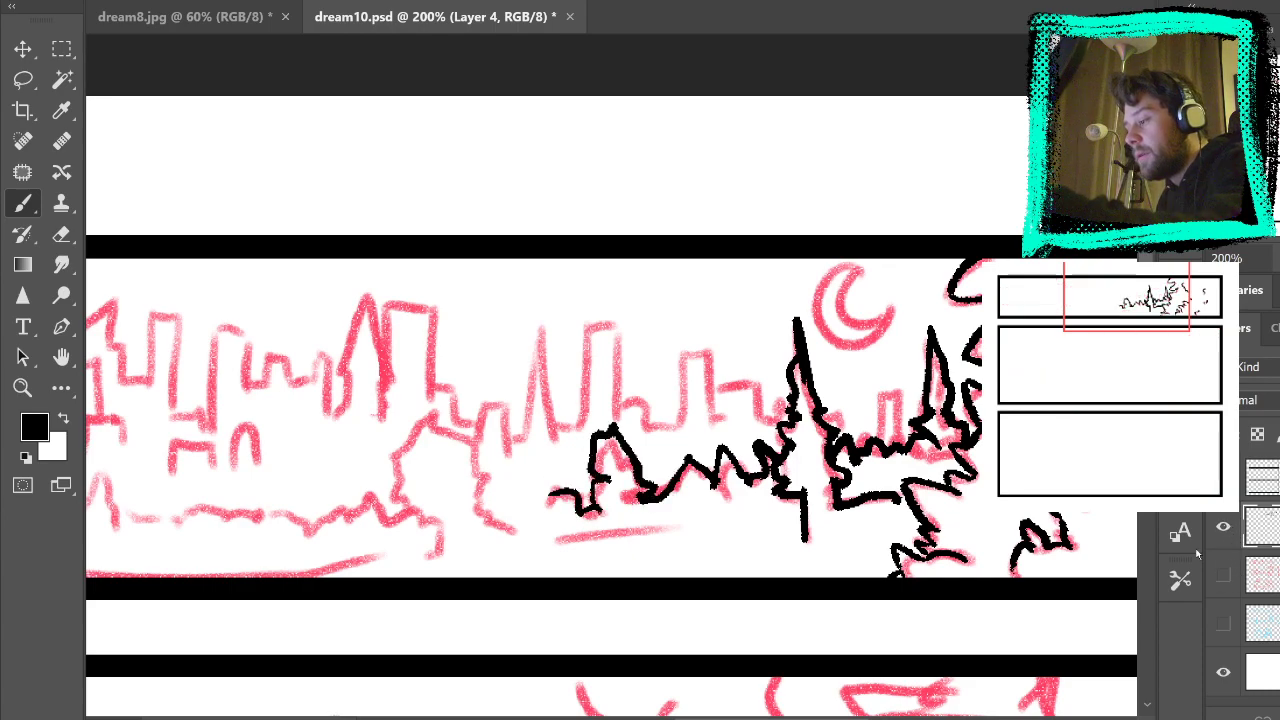
pyautogui.hscroll(5, 743, 543)
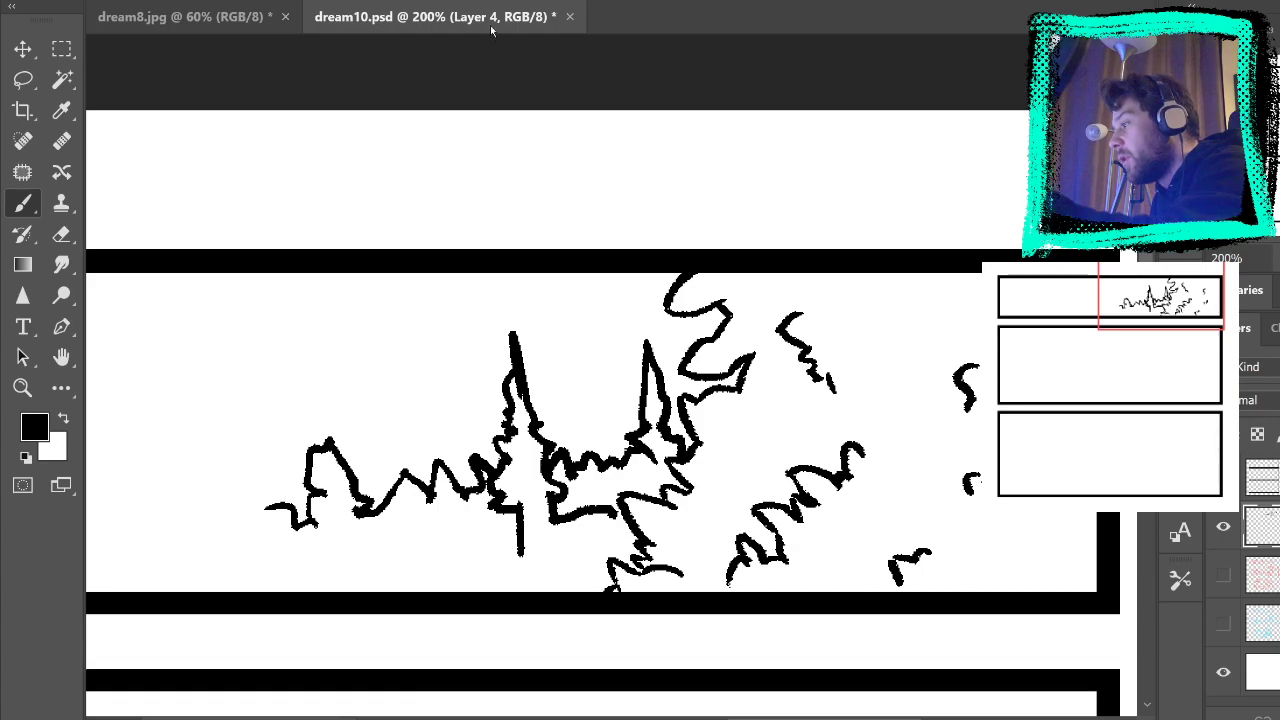
pyautogui.hotkey('ctrl', '0')
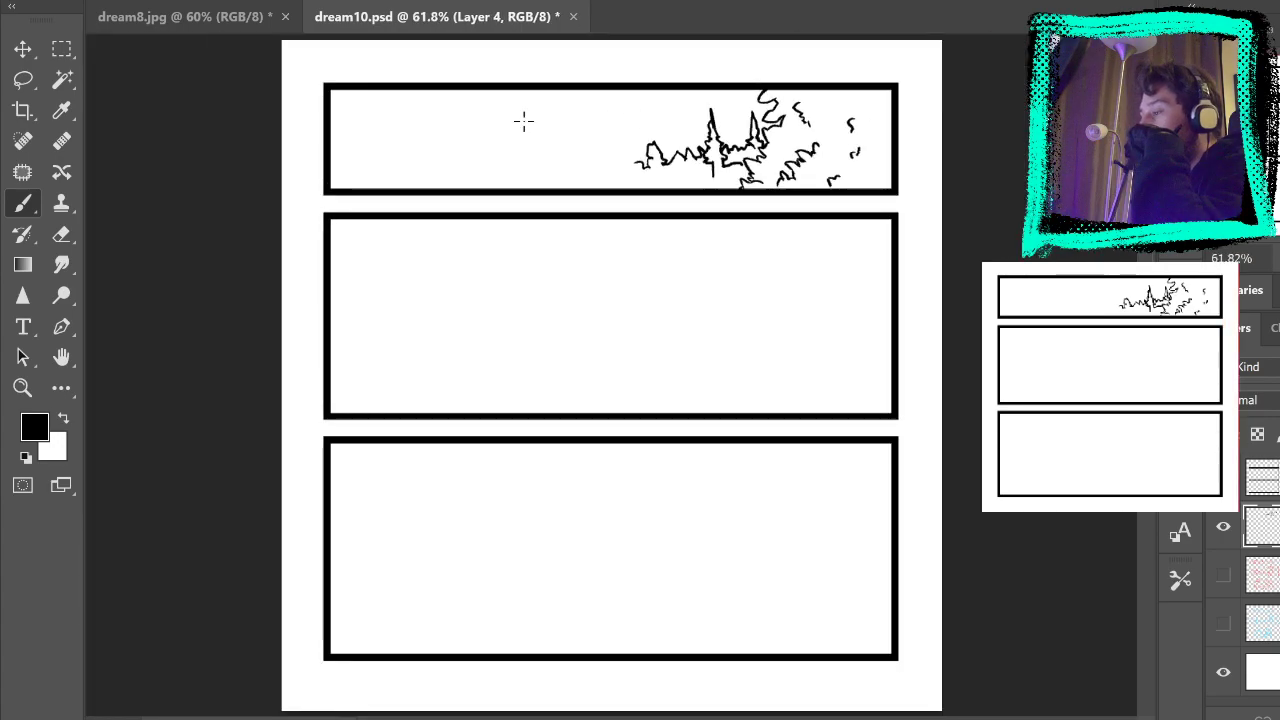
# Step: Undo the sketch layer's hiding and the inking of the pointed trees and treeline, keeping only the foliage inks
pyautogui.hotkey('ctrl', 'z')
pyautogui.hotkey('ctrl', 'z')
pyautogui.hotkey('ctrl', 'z')
pyautogui.hotkey('ctrl', 'z')
pyautogui.hotkey('ctrl', 'z')
pyautogui.hotkey('ctrl', 'z')
pyautogui.hotkey('ctrl', 'z')
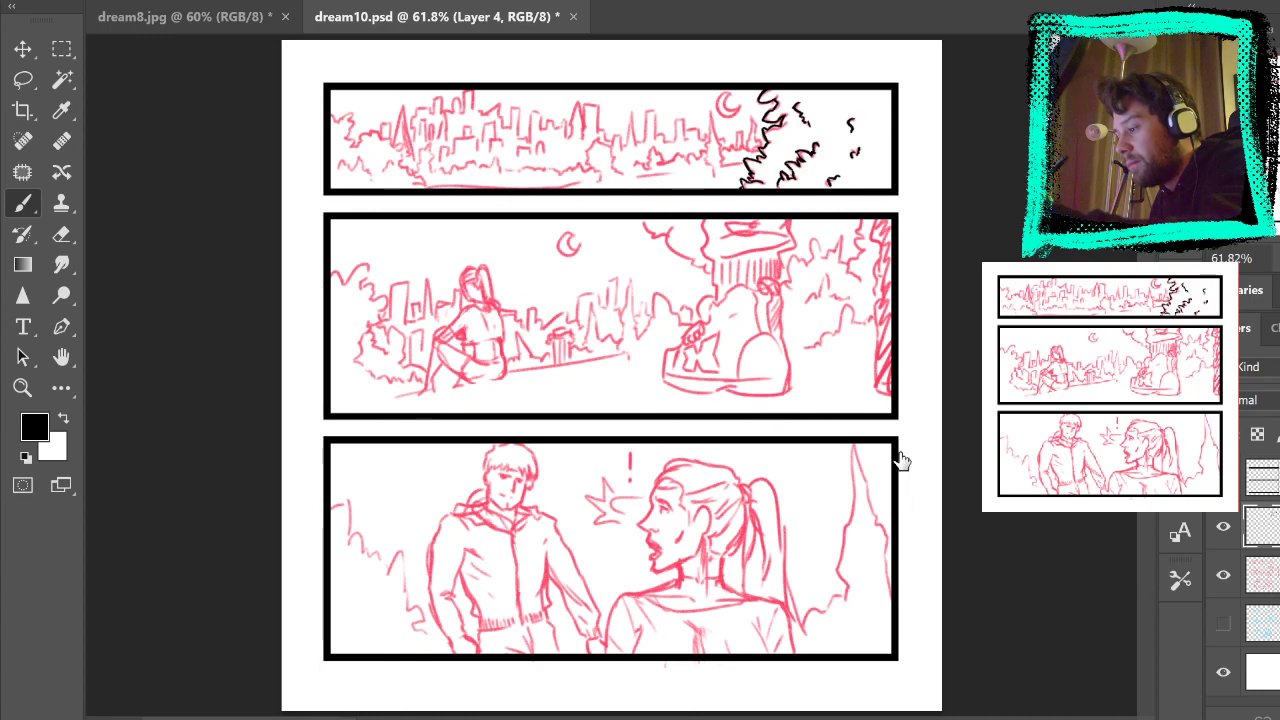
# Step: Try black brush strokes over the first panel's skyline and trees at different zoom levels, undoing each one
pyautogui.moveTo(632, 118); pyautogui.dragTo(650, 190)
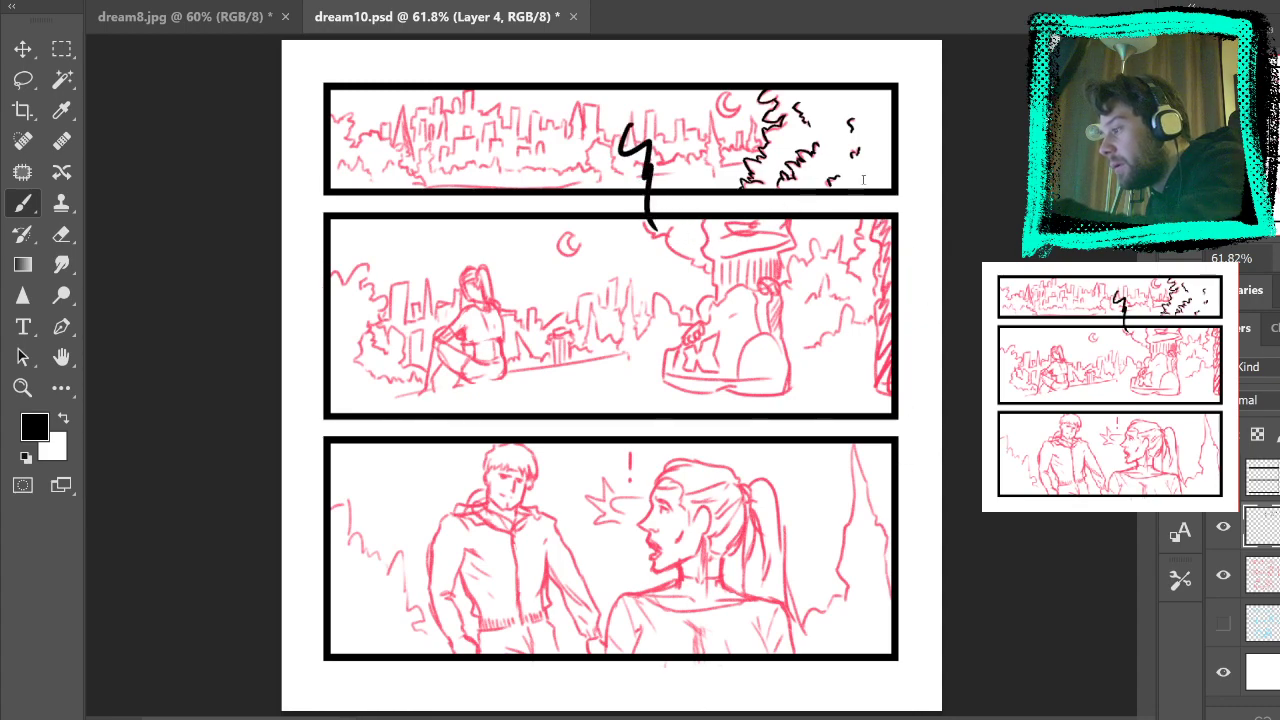
pyautogui.hotkey('ctrl', 'z')
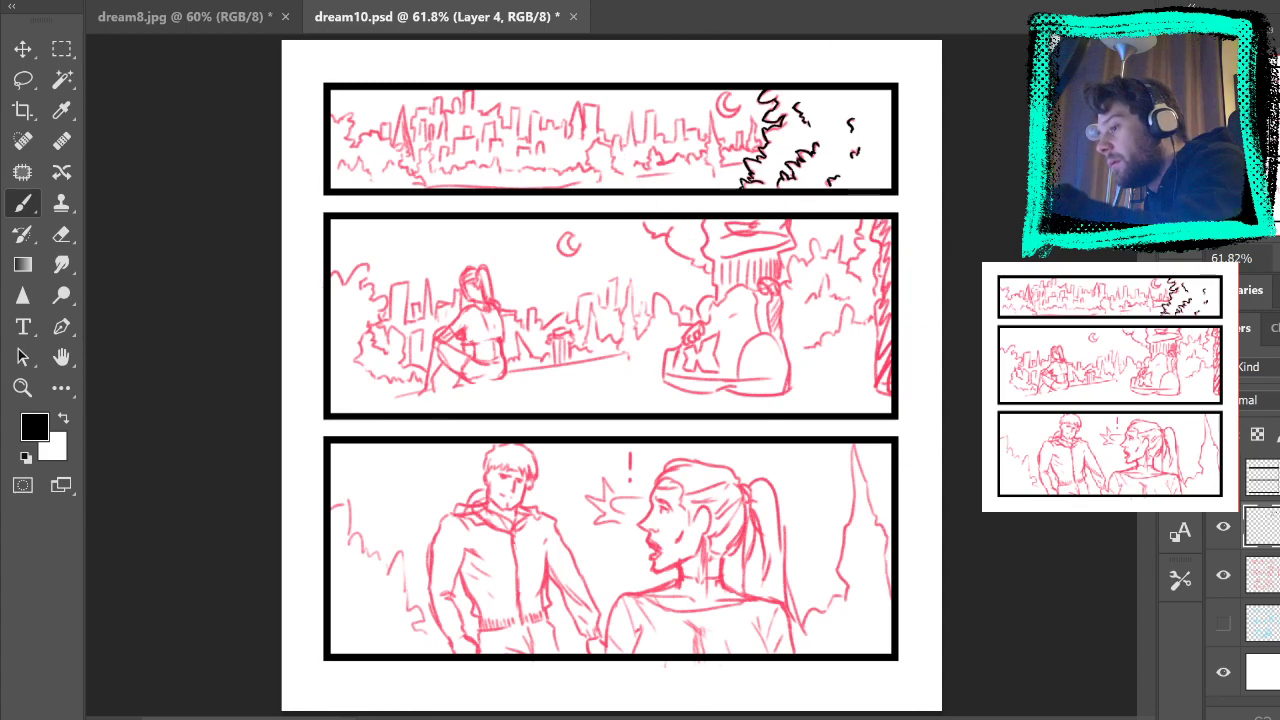
pyautogui.moveTo(518, 137)
pyautogui.mouseDown()
pyautogui.moveTo(590, 140)
pyautogui.moveTo(664, 172)
pyautogui.mouseUp()
pyautogui.hotkey('ctrl', 'z')
pyautogui.press('z')
pyautogui.moveTo(735, 111); pyautogui.dragTo(737, 126)
pyautogui.press('b')
pyautogui.moveTo(385, 245)
pyautogui.mouseDown()
pyautogui.moveTo(434, 274)
pyautogui.moveTo(560, 252)
pyautogui.mouseUp()
pyautogui.hotkey('ctrl', 'z')
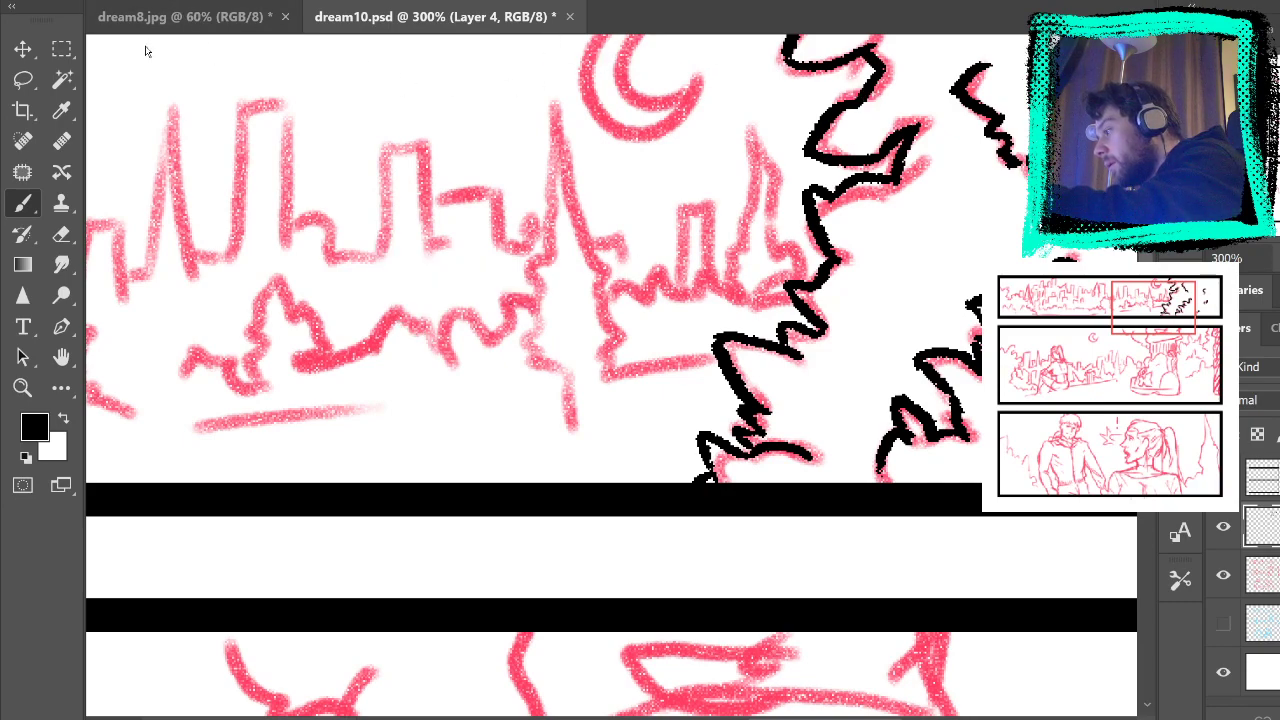
pyautogui.moveTo(575, 372)
pyautogui.mouseDown()
pyautogui.moveTo(645, 285)
pyautogui.moveTo(736, 290)
pyautogui.mouseUp()
pyautogui.hotkey('ctrl', 'z')
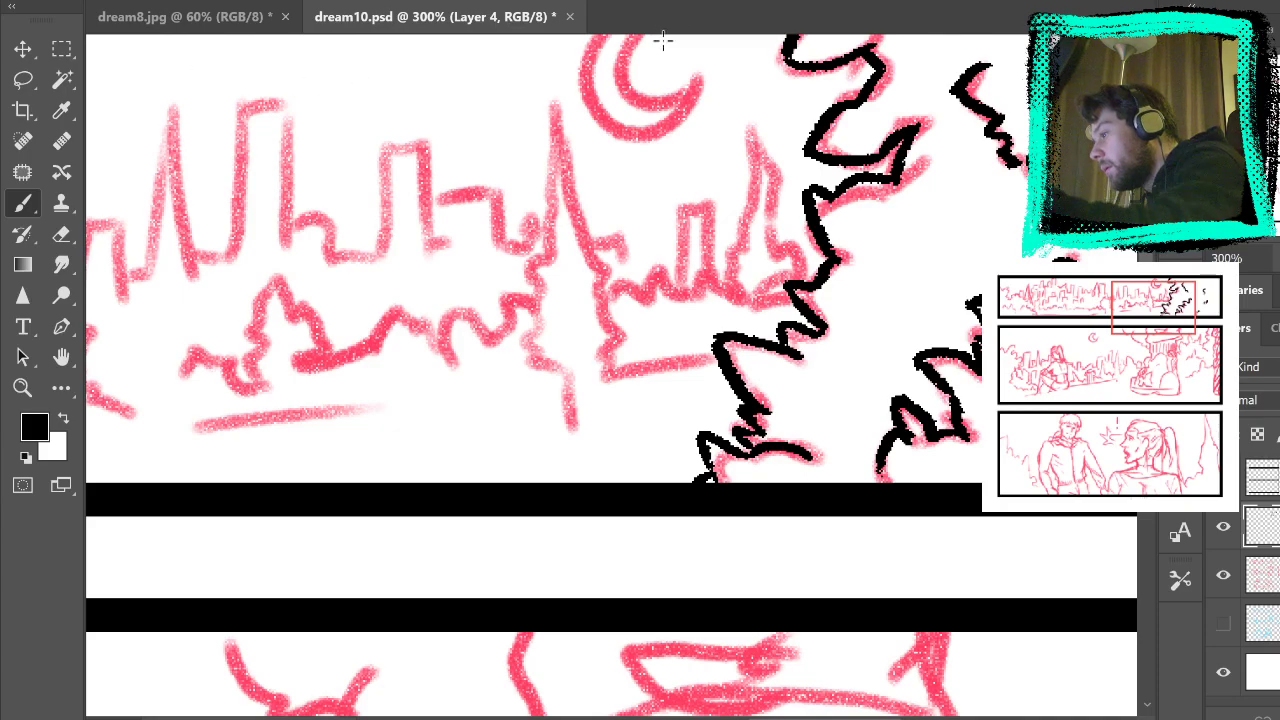
# Step: Check dream8.jpg, then return to dream10.psd and ink the pointed tree beside the first panel's foliage and the adjoining low treeline
pyautogui.hotkey('ctrl', 'Tab')
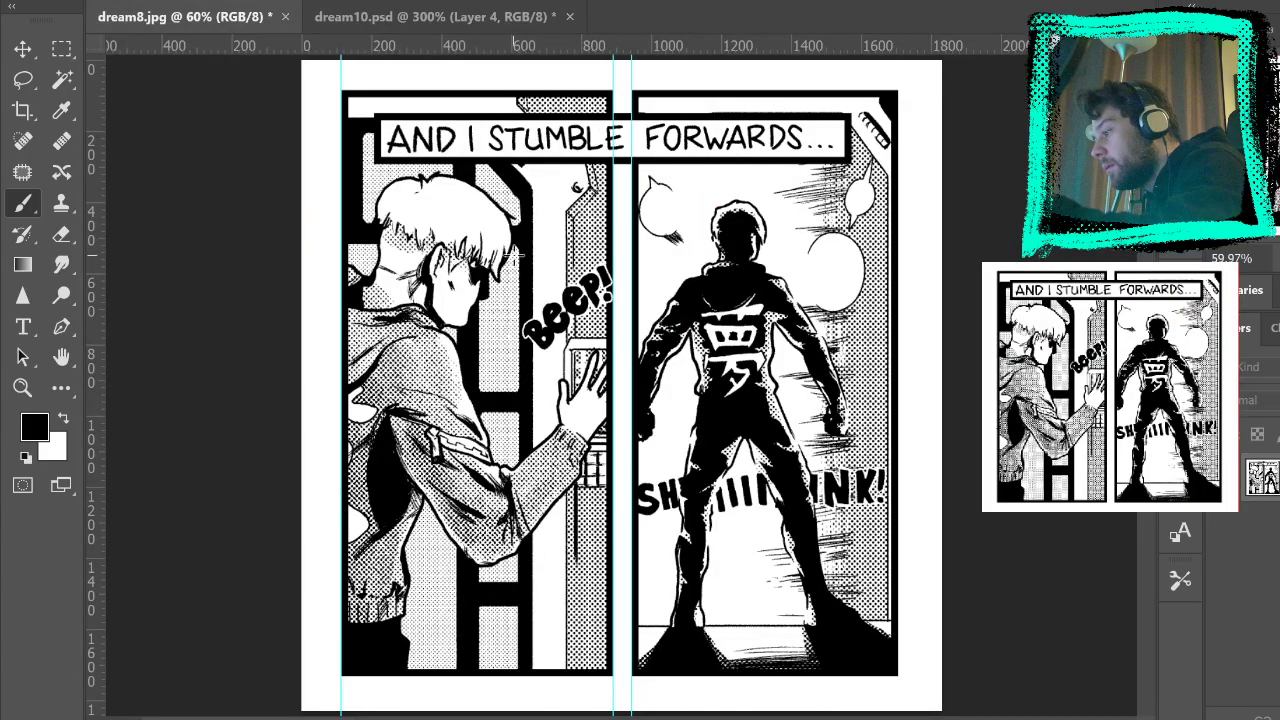
pyautogui.click(505, 8)
pyautogui.moveTo(806, 270)
pyautogui.mouseDown()
pyautogui.moveTo(766, 228)
pyautogui.moveTo(752, 96)
pyautogui.moveTo(720, 298)
pyautogui.mouseUp()
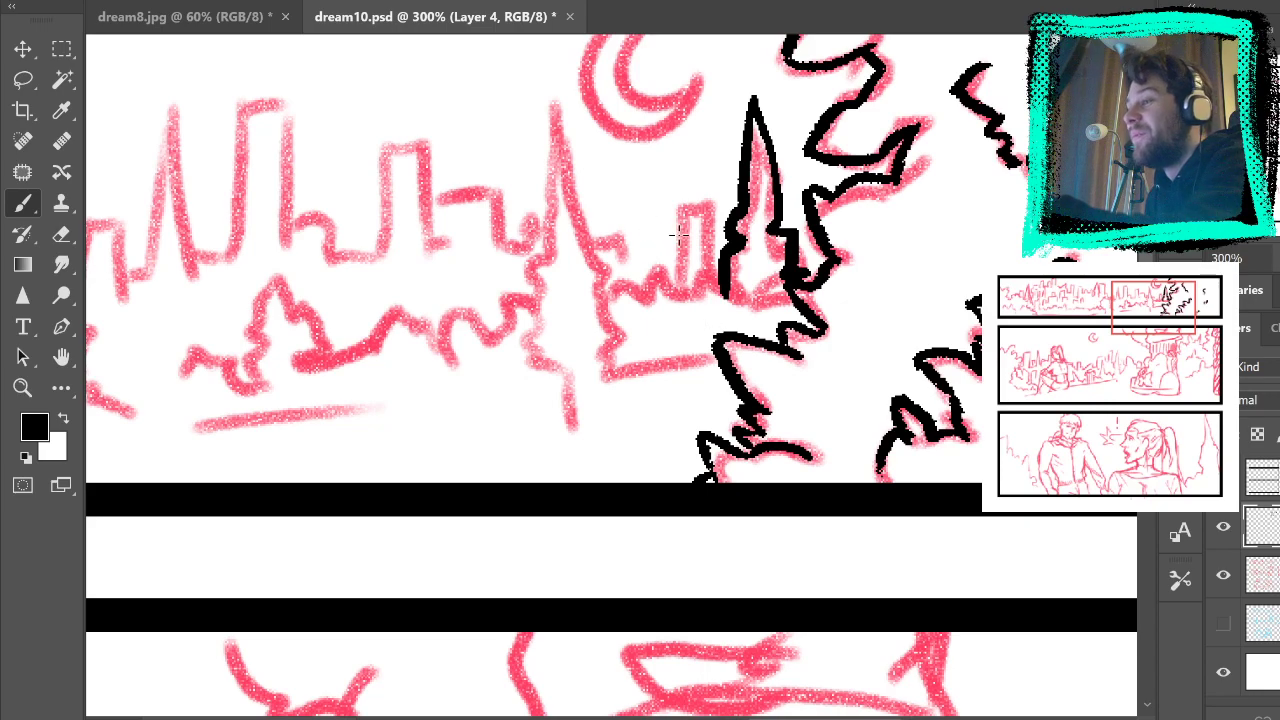
pyautogui.moveTo(748, 302)
pyautogui.mouseDown()
pyautogui.moveTo(701, 268)
pyautogui.moveTo(691, 293)
pyautogui.moveTo(650, 256)
pyautogui.moveTo(645, 300)
pyautogui.moveTo(614, 290)
pyautogui.mouseUp()
pyautogui.hotkey('ctrl', 'z')
pyautogui.moveTo(726, 293)
pyautogui.mouseDown()
pyautogui.moveTo(668, 293)
pyautogui.moveTo(655, 256)
pyautogui.moveTo(647, 290)
pyautogui.moveTo(614, 284)
pyautogui.mouseUp()
pyautogui.moveTo(742, 300); pyautogui.dragTo(757, 292)
# Step: Ink the tall pointed tree below the first panel's moon and thicken its trunk line
pyautogui.moveTo(612, 372)
pyautogui.mouseDown()
pyautogui.moveTo(600, 250)
pyautogui.moveTo(555, 107)
pyautogui.moveTo(528, 345)
pyautogui.moveTo(561, 368)
pyautogui.moveTo(572, 428)
pyautogui.mouseUp()
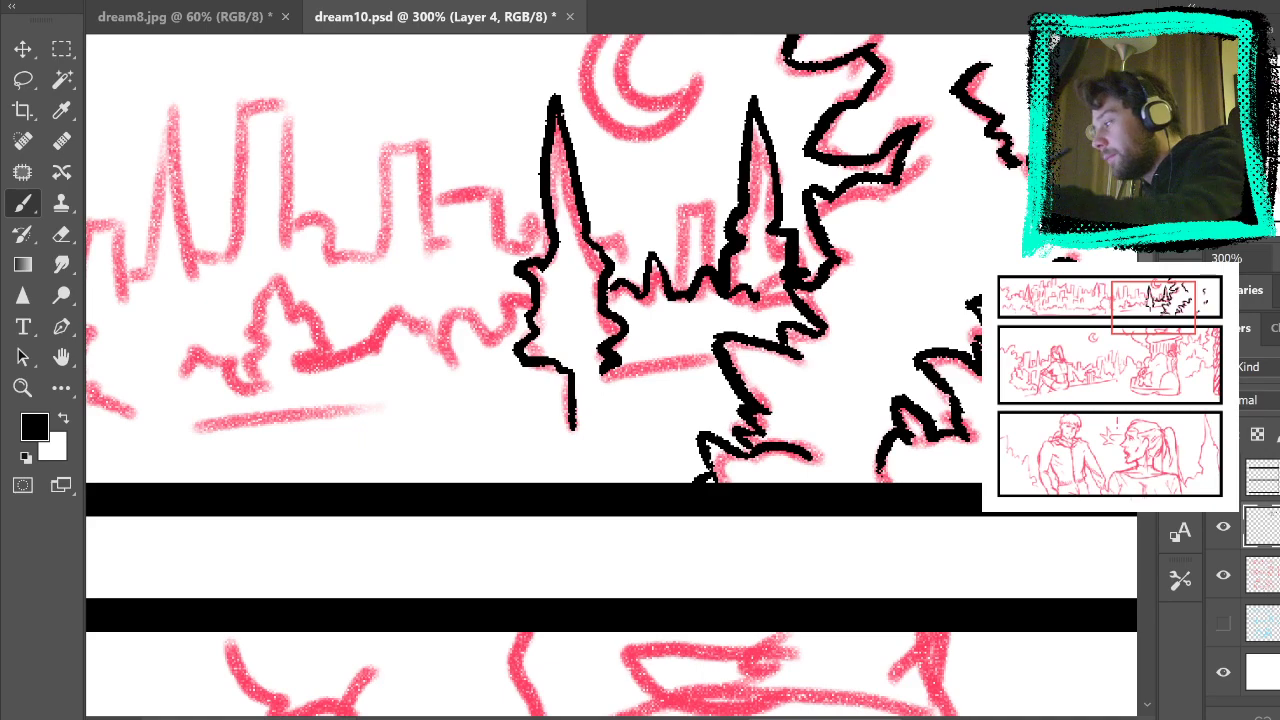
pyautogui.moveTo(562, 366); pyautogui.dragTo(572, 422)
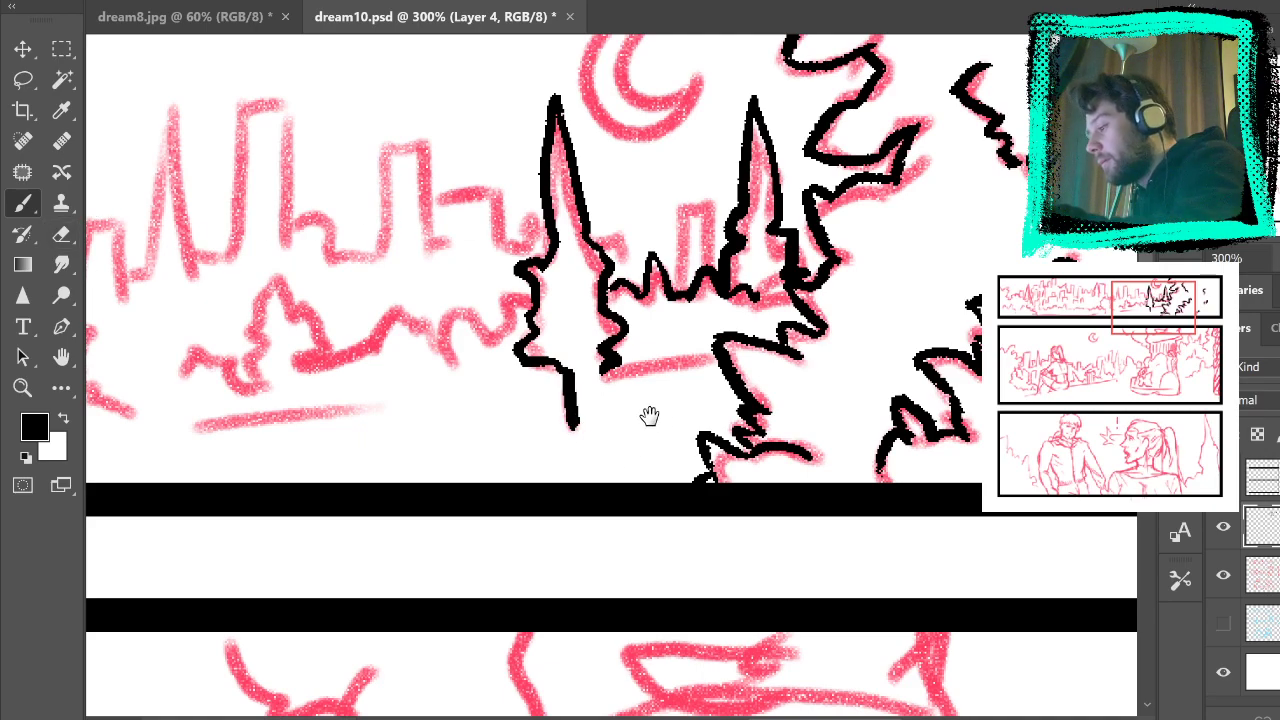
pyautogui.moveTo(651, 416); pyautogui.dragTo(836, 421)
# Step: Ink the bushy treeline extending left from the tall pointed tree and check it with the sketch layer temporarily hidden
pyautogui.moveTo(684, 310)
pyautogui.mouseDown()
pyautogui.moveTo(649, 340)
pyautogui.moveTo(629, 308)
pyautogui.moveTo(612, 340)
pyautogui.moveTo(592, 318)
pyautogui.moveTo(597, 340)
pyautogui.moveTo(540, 290)
pyautogui.moveTo(534, 337)
pyautogui.moveTo(456, 366)
pyautogui.moveTo(484, 362)
pyautogui.moveTo(470, 291)
pyautogui.moveTo(454, 311)
pyautogui.moveTo(438, 283)
pyautogui.moveTo(417, 281)
pyautogui.moveTo(414, 318)
pyautogui.mouseUp()
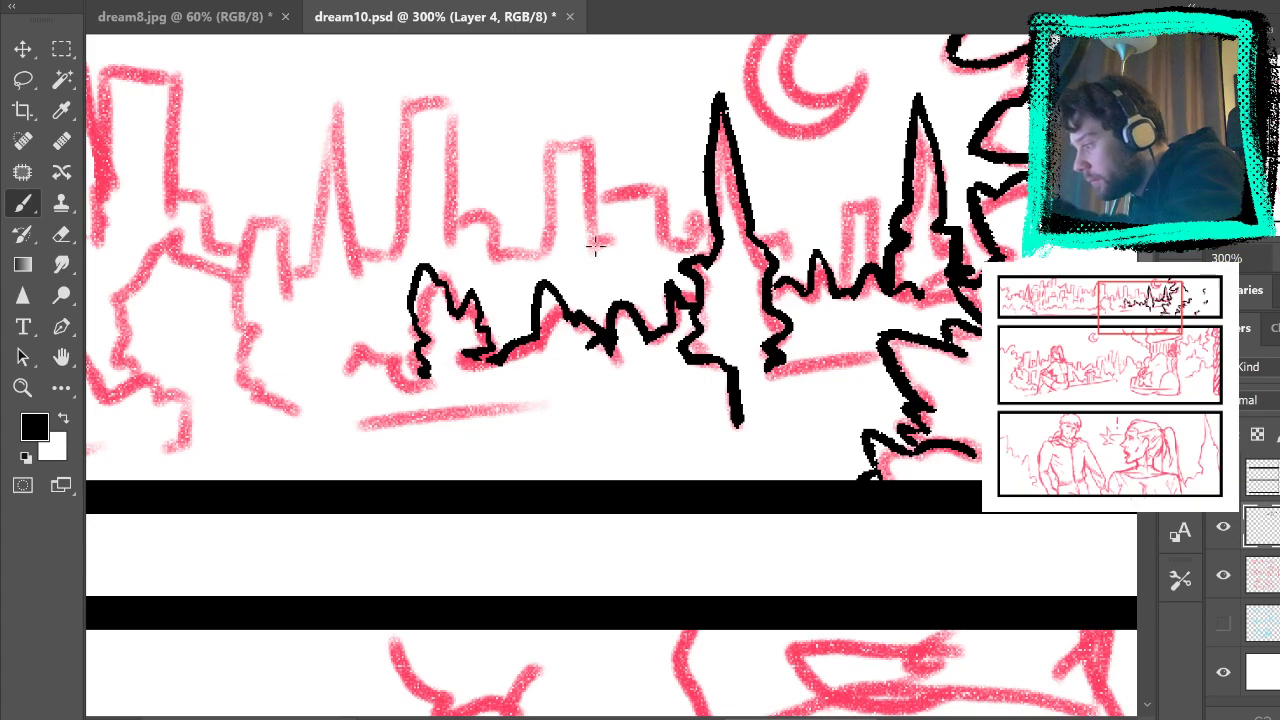
pyautogui.hscroll(-4, 942, 382)
pyautogui.moveTo(617, 390)
pyautogui.mouseDown()
pyautogui.moveTo(590, 396)
pyautogui.moveTo(548, 346)
pyautogui.moveTo(530, 372)
pyautogui.mouseUp()
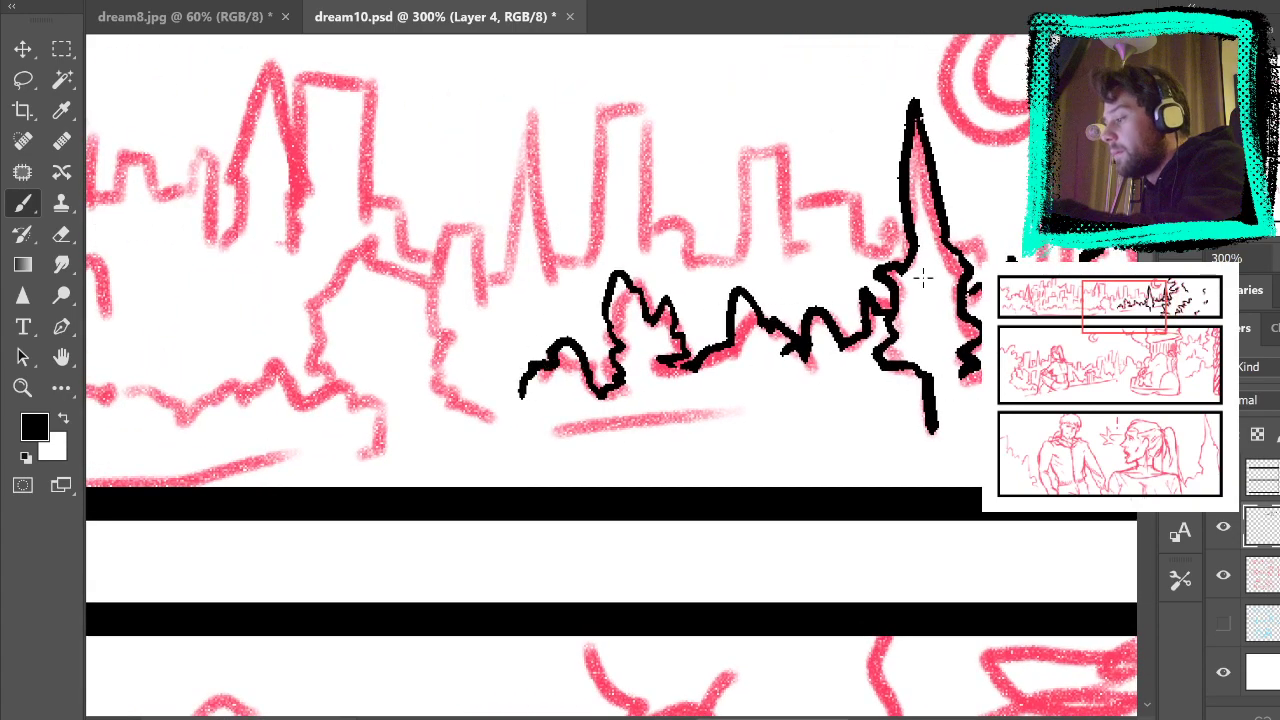
pyautogui.hotkey('ctrl', 'z')
pyautogui.moveTo(608, 393)
pyautogui.mouseDown()
pyautogui.moveTo(585, 360)
pyautogui.moveTo(560, 355)
pyautogui.moveTo(522, 405)
pyautogui.mouseUp()
pyautogui.moveTo(811, 453)
pyautogui.mouseDown()
pyautogui.moveTo(862, 457)
pyautogui.moveTo(799, 432)
pyautogui.mouseUp()
pyautogui.click(1223, 578)
pyautogui.moveTo(998, 447)
pyautogui.mouseDown()
pyautogui.moveTo(906, 694)
pyautogui.moveTo(911, 620)
pyautogui.moveTo(1083, 546)
pyautogui.moveTo(986, 677)
pyautogui.moveTo(825, 375)
pyautogui.moveTo(831, 351)
pyautogui.mouseUp()
pyautogui.click(1223, 578)
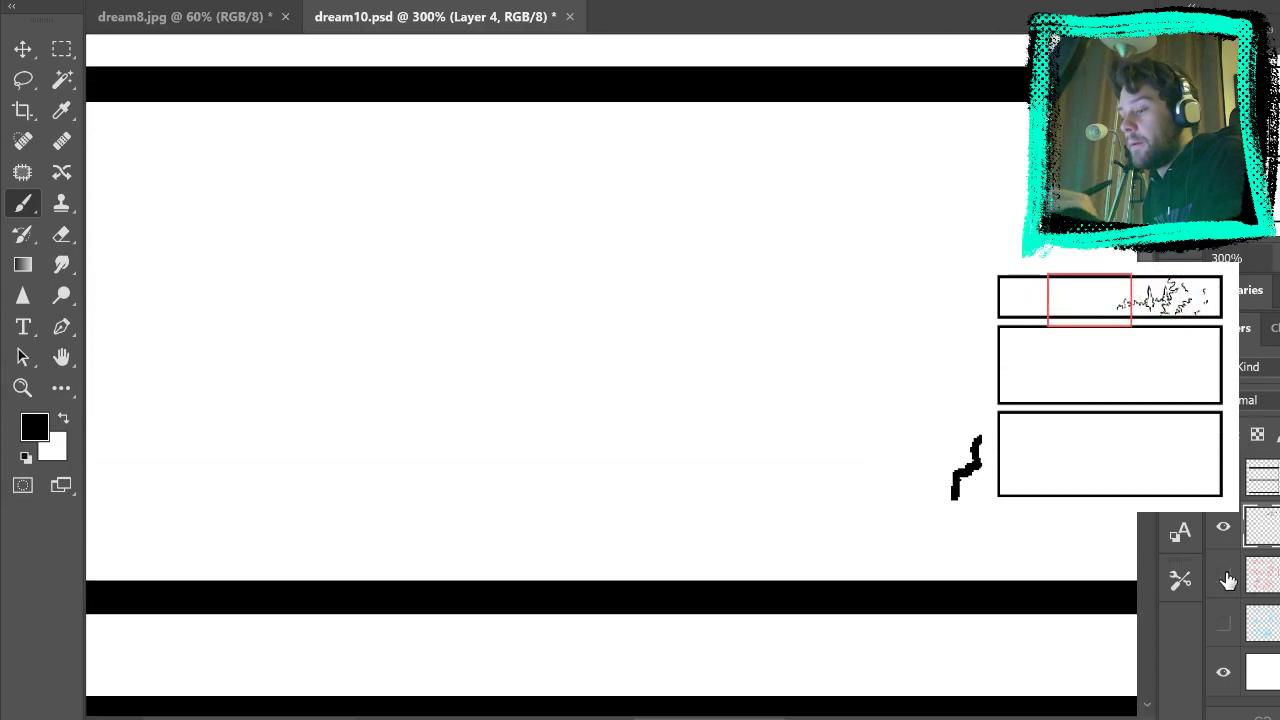
# Step: Ink the rounded tree and the long row of bushes below the skyline in the middle of the first panel
pyautogui.moveTo(923, 503)
pyautogui.mouseDown()
pyautogui.moveTo(892, 498)
pyautogui.moveTo(857, 396)
pyautogui.moveTo(808, 352)
pyautogui.moveTo(778, 352)
pyautogui.moveTo(745, 436)
pyautogui.moveTo(748, 468)
pyautogui.moveTo(805, 500)
pyautogui.moveTo(800, 545)
pyautogui.mouseUp()
pyautogui.moveTo(773, 488)
pyautogui.mouseDown()
pyautogui.moveTo(741, 502)
pyautogui.moveTo(699, 454)
pyautogui.moveTo(687, 479)
pyautogui.moveTo(647, 480)
pyautogui.moveTo(665, 495)
pyautogui.moveTo(613, 514)
pyautogui.moveTo(601, 484)
pyautogui.moveTo(544, 460)
pyautogui.moveTo(546, 496)
pyautogui.moveTo(524, 478)
pyautogui.moveTo(505, 488)
pyautogui.moveTo(465, 470)
pyautogui.moveTo(434, 485)
pyautogui.moveTo(395, 469)
pyautogui.moveTo(381, 493)
pyautogui.moveTo(411, 502)
pyautogui.moveTo(367, 488)
pyautogui.mouseUp()
pyautogui.press('space')
pyautogui.moveTo(629, 433)
pyautogui.mouseDown()
pyautogui.moveTo(880, 437)
pyautogui.moveTo(950, 469)
pyautogui.mouseUp()
pyautogui.moveTo(651, 537)
pyautogui.mouseDown()
pyautogui.moveTo(626, 462)
pyautogui.moveTo(599, 509)
pyautogui.moveTo(570, 496)
pyautogui.moveTo(541, 513)
pyautogui.moveTo(514, 492)
pyautogui.moveTo(527, 498)
pyautogui.moveTo(359, 517)
pyautogui.mouseUp()
pyautogui.hotkey('ctrl', 'z')
pyautogui.hotkey('ctrl', 'z')
pyautogui.moveTo(541, 509)
pyautogui.mouseDown()
pyautogui.moveTo(469, 486)
pyautogui.moveTo(460, 516)
pyautogui.moveTo(438, 508)
pyautogui.moveTo(403, 523)
pyautogui.moveTo(399, 551)
pyautogui.moveTo(346, 510)
pyautogui.mouseUp()
pyautogui.moveTo(736, 463)
pyautogui.mouseDown()
pyautogui.moveTo(825, 343)
pyautogui.moveTo(900, 397)
pyautogui.mouseUp()
pyautogui.moveTo(817, 488)
pyautogui.mouseDown()
pyautogui.moveTo(851, 505)
pyautogui.moveTo(928, 500)
pyautogui.mouseUp()
pyautogui.moveTo(1013, 396); pyautogui.dragTo(578, 343)
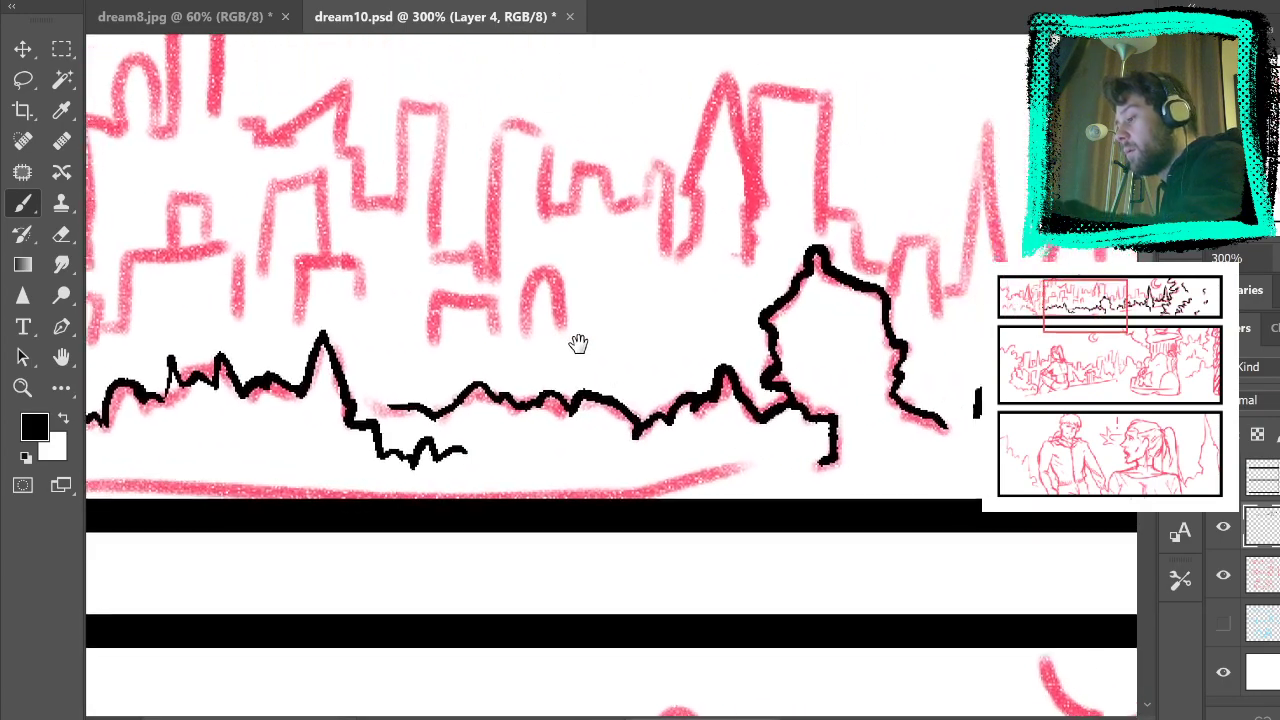
pyautogui.moveTo(330, 278); pyautogui.dragTo(840, 304)
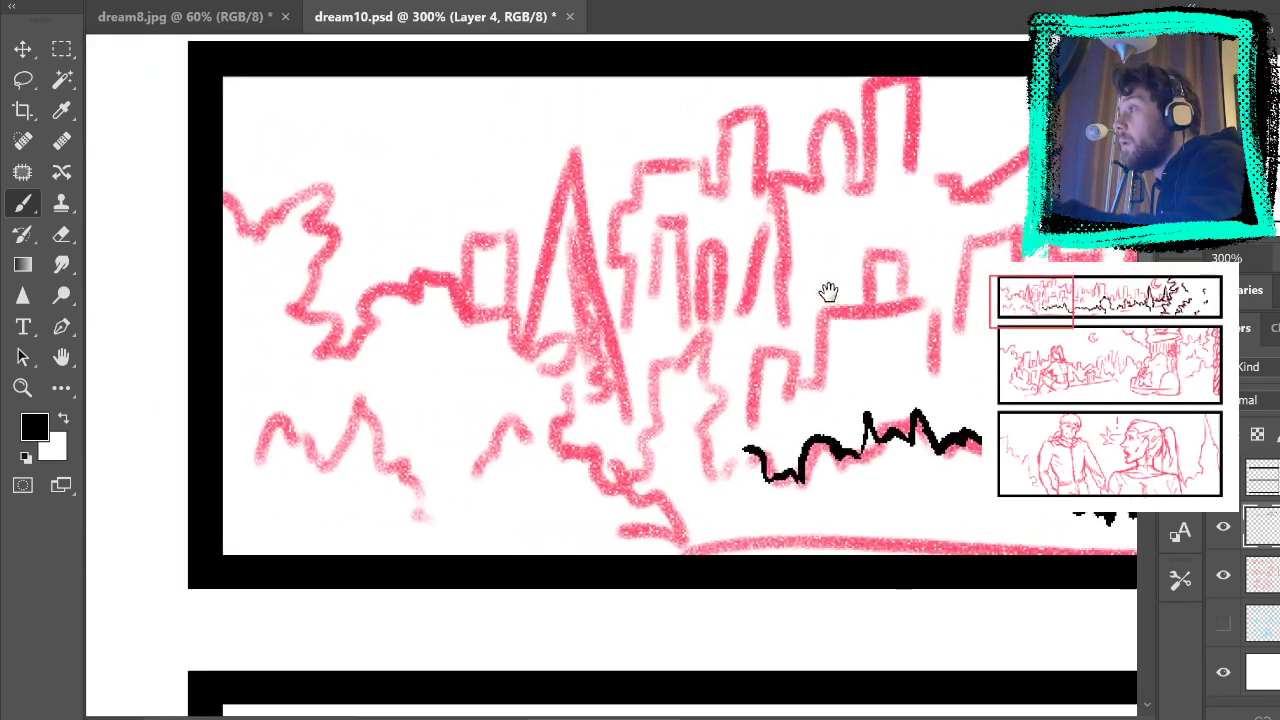
# Step: Ink the pointed bush, sloping undergrowth and adjoining tree foliage on the left side of the first panel
pyautogui.moveTo(742, 457)
pyautogui.mouseDown()
pyautogui.moveTo(705, 461)
pyautogui.moveTo(698, 427)
pyautogui.moveTo(719, 398)
pyautogui.moveTo(696, 372)
pyautogui.moveTo(692, 323)
pyautogui.moveTo(678, 362)
pyautogui.moveTo(650, 363)
pyautogui.moveTo(645, 428)
pyautogui.moveTo(648, 480)
pyautogui.mouseUp()
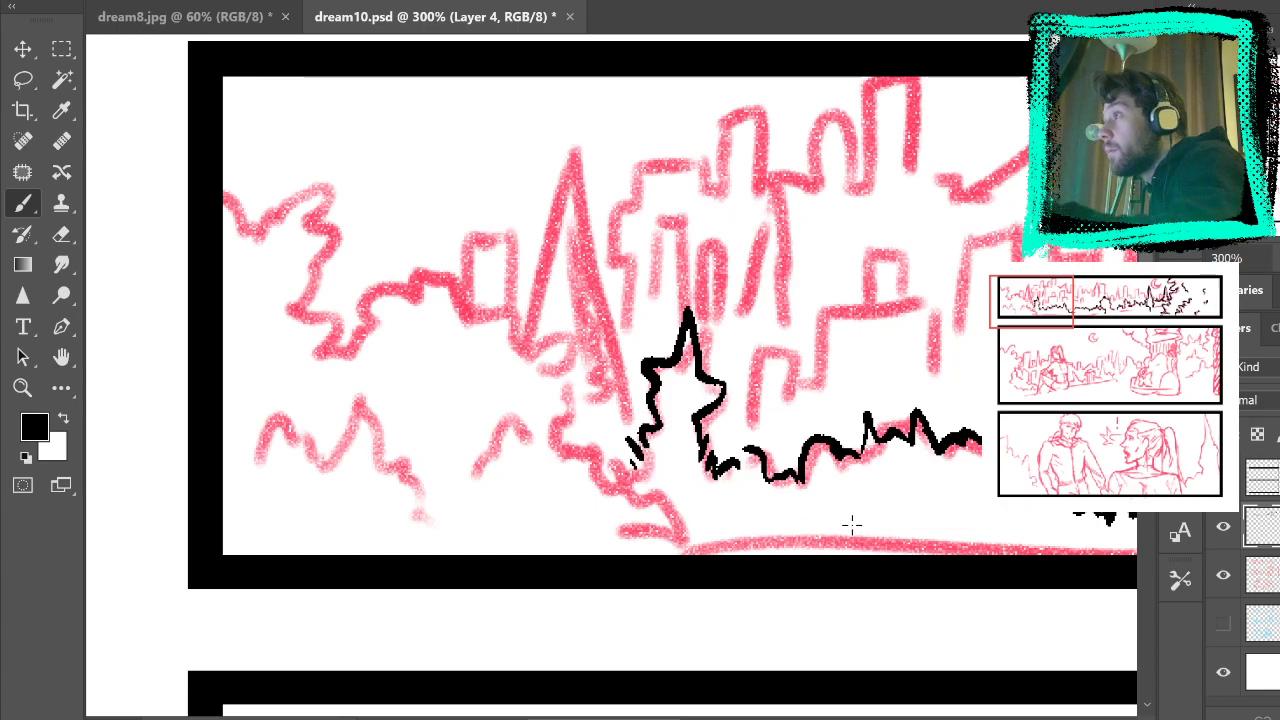
pyautogui.moveTo(622, 432)
pyautogui.mouseDown()
pyautogui.moveTo(560, 446)
pyautogui.moveTo(626, 503)
pyautogui.moveTo(695, 531)
pyautogui.moveTo(752, 521)
pyautogui.mouseUp()
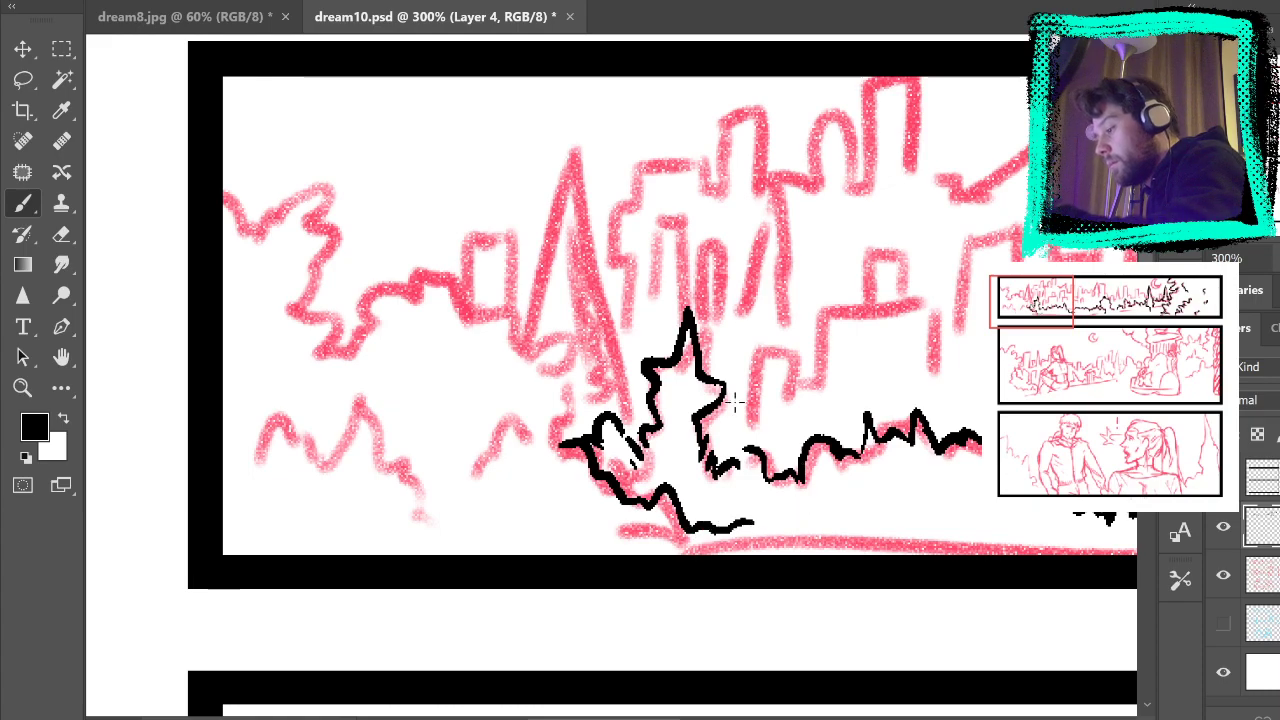
pyautogui.moveTo(556, 440)
pyautogui.mouseDown()
pyautogui.moveTo(573, 400)
pyautogui.moveTo(548, 368)
pyautogui.moveTo(577, 350)
pyautogui.moveTo(571, 322)
pyautogui.moveTo(523, 352)
pyautogui.moveTo(592, 332)
pyautogui.mouseUp()
pyautogui.moveTo(520, 348)
pyautogui.mouseDown()
pyautogui.moveTo(469, 308)
pyautogui.moveTo(416, 271)
pyautogui.mouseUp()
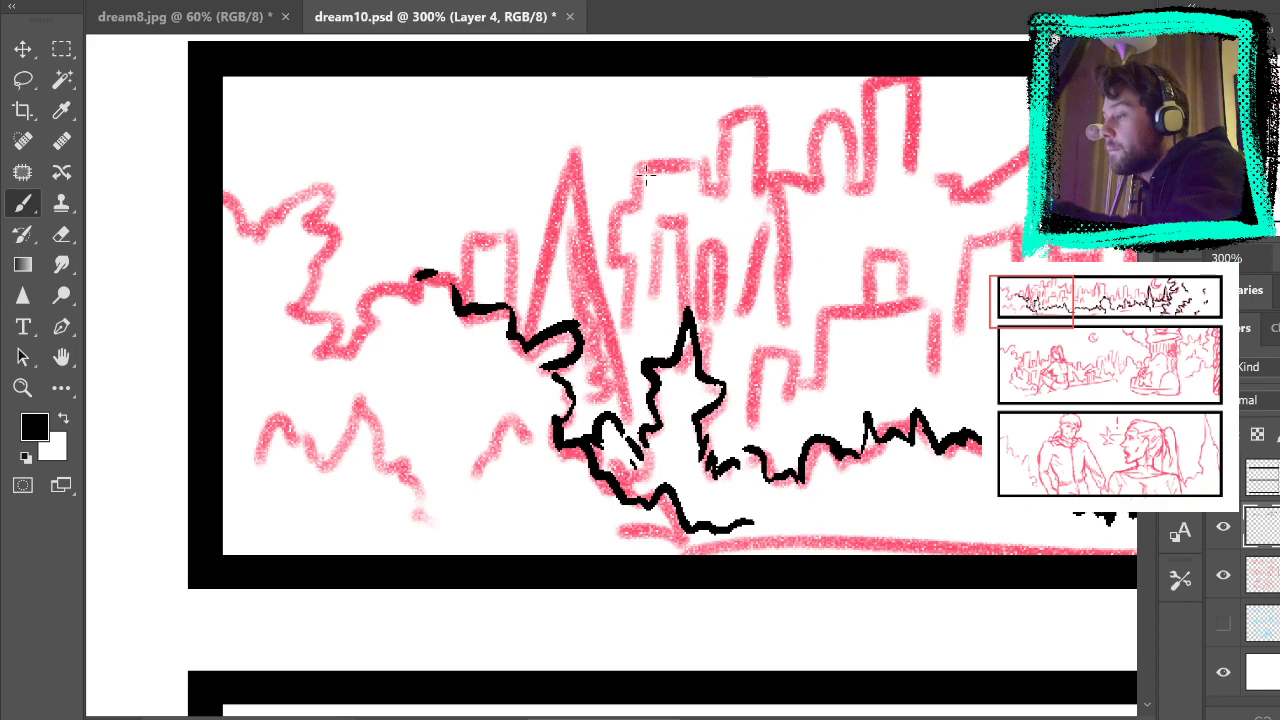
# Step: Try several doodle strokes in the empty upper-left part of the second panel, undoing them
pyautogui.moveTo(678, 418); pyautogui.dragTo(666, 94)
pyautogui.moveTo(563, 268); pyautogui.dragTo(558, 312)
pyautogui.hotkey('ctrl', 'z')
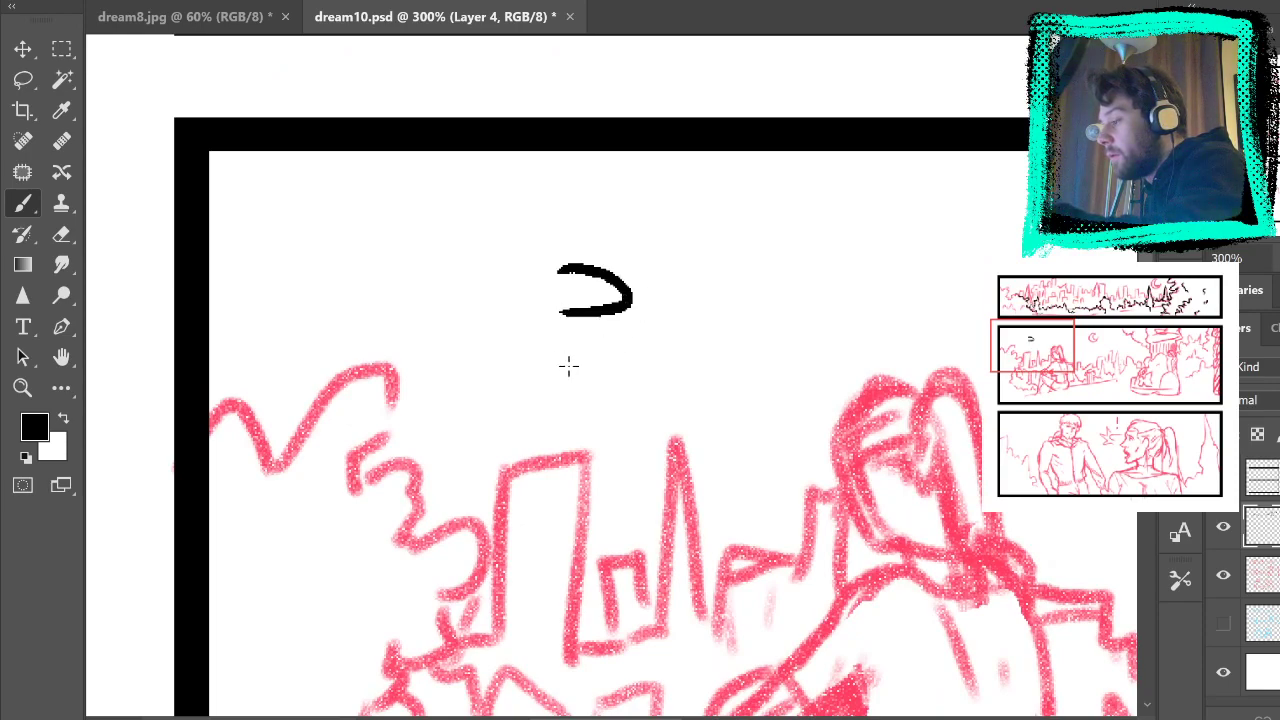
pyautogui.hotkey('ctrl', 'z')
pyautogui.moveTo(600, 245); pyautogui.dragTo(630, 328)
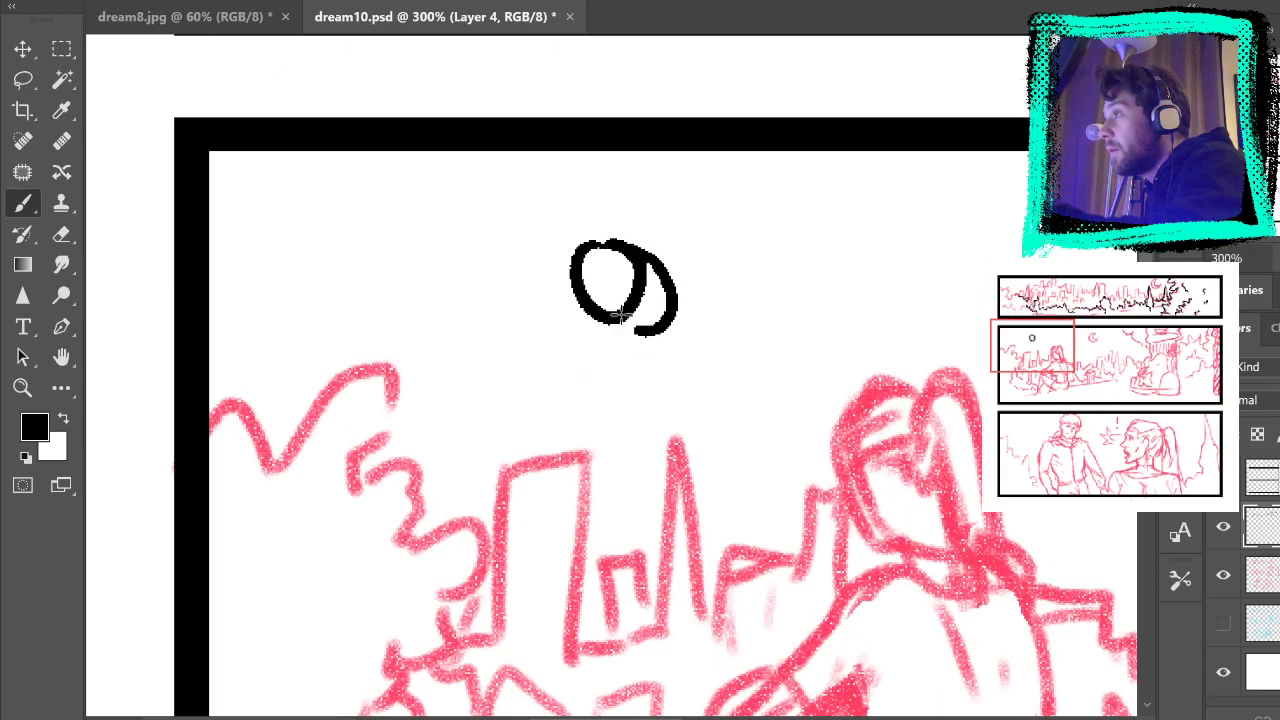
pyautogui.hotkey('ctrl', 'z')
pyautogui.hotkey('ctrl', 'z')
pyautogui.moveTo(642, 236)
pyautogui.mouseDown()
pyautogui.moveTo(606, 534)
pyautogui.moveTo(594, 420)
pyautogui.moveTo(547, 353)
pyautogui.moveTo(623, 466)
pyautogui.moveTo(814, 429)
pyautogui.moveTo(803, 455)
pyautogui.mouseUp()
pyautogui.hotkey('ctrl', 'z')
pyautogui.moveTo(588, 396)
pyautogui.mouseDown()
pyautogui.moveTo(651, 497)
pyautogui.moveTo(737, 508)
pyautogui.mouseUp()
pyautogui.hotkey('ctrl', 'z')
pyautogui.moveTo(494, 392)
pyautogui.mouseDown()
pyautogui.moveTo(622, 458)
pyautogui.moveTo(646, 491)
pyautogui.moveTo(735, 484)
pyautogui.mouseUp()
pyautogui.hotkey('ctrl', 'z')
pyautogui.moveTo(677, 446)
pyautogui.mouseDown()
pyautogui.moveTo(723, 609)
pyautogui.moveTo(711, 571)
pyautogui.mouseUp()
pyautogui.moveTo(541, 553)
pyautogui.mouseDown()
pyautogui.moveTo(690, 522)
pyautogui.moveTo(728, 654)
pyautogui.moveTo(830, 640)
pyautogui.mouseUp()
pyautogui.hotkey('ctrl', 'z')
# Step: Doodle a cartoon head with round eyes, an open mouth and spiky hair in the second panel's upper-left area
pyautogui.moveTo(643, 580); pyautogui.dragTo(645, 410)
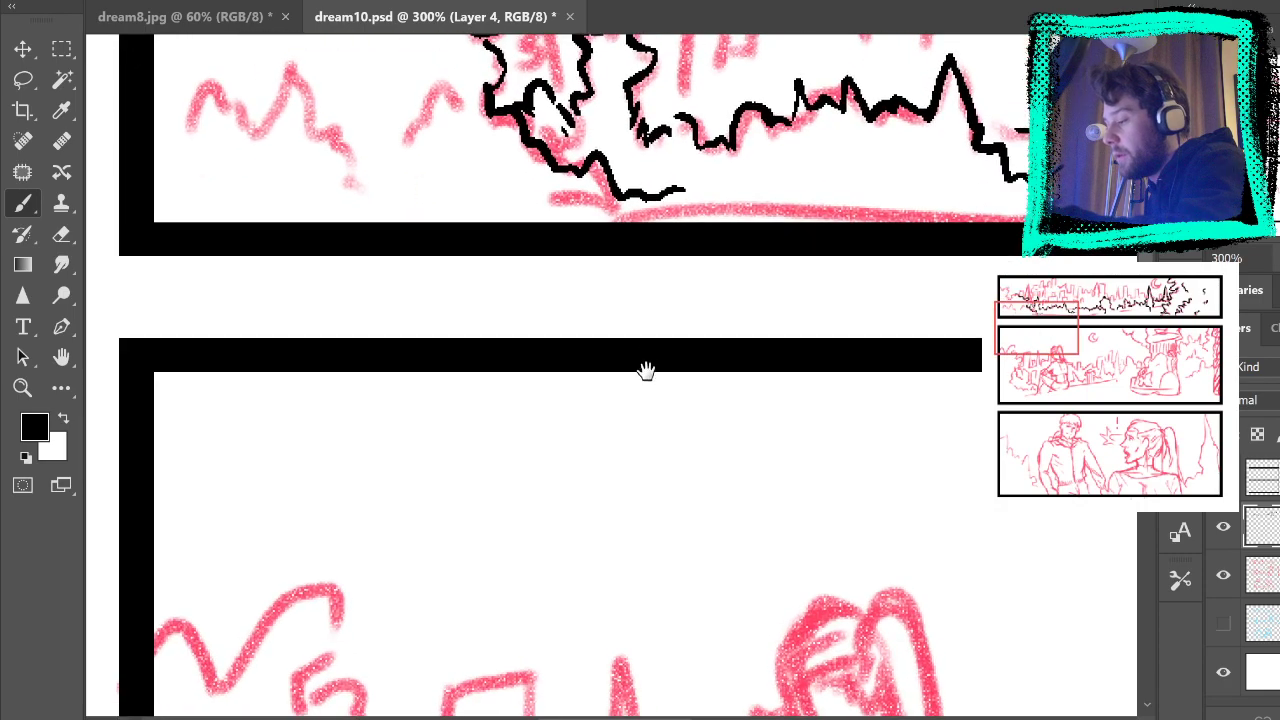
pyautogui.moveTo(537, 495)
pyautogui.mouseDown()
pyautogui.moveTo(560, 471)
pyautogui.moveTo(604, 549)
pyautogui.moveTo(570, 552)
pyautogui.moveTo(605, 585)
pyautogui.moveTo(602, 606)
pyautogui.moveTo(637, 481)
pyautogui.mouseUp()
pyautogui.moveTo(582, 491)
pyautogui.mouseDown()
pyautogui.moveTo(592, 517)
pyautogui.moveTo(549, 580)
pyautogui.mouseUp()
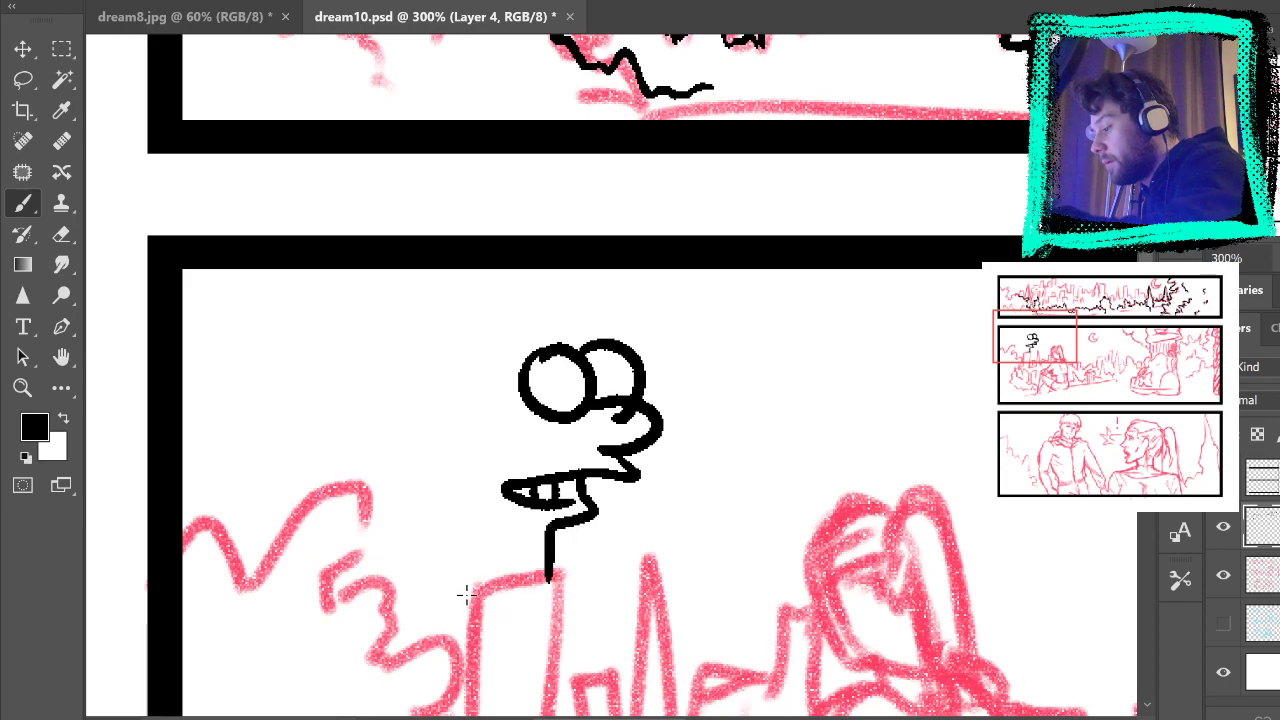
pyautogui.moveTo(471, 566)
pyautogui.mouseDown()
pyautogui.moveTo(443, 434)
pyautogui.moveTo(460, 432)
pyautogui.moveTo(449, 263)
pyautogui.moveTo(578, 305)
pyautogui.moveTo(597, 336)
pyautogui.mouseUp()
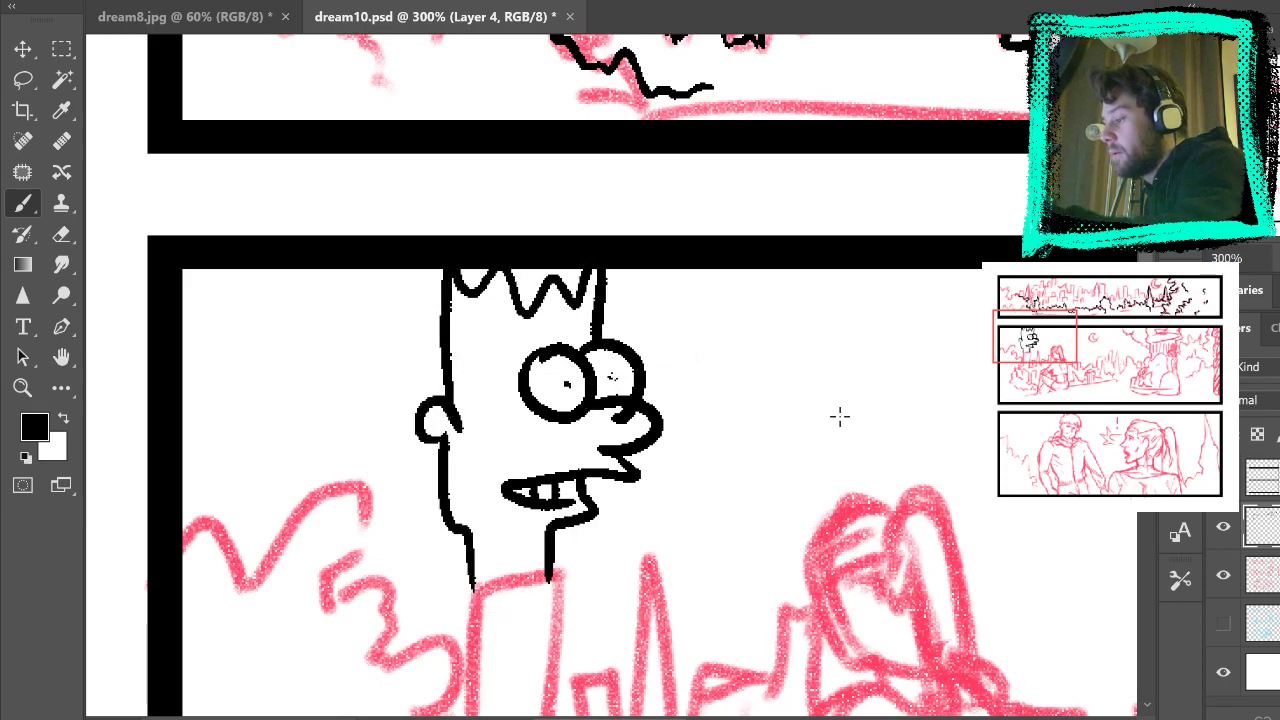
# Step: Undo the cartoon head doodle in the second panel
pyautogui.hotkey('ctrl', 'z')
pyautogui.hotkey('ctrl', 'z')
pyautogui.hotkey('ctrl', 'z')
pyautogui.hotkey('ctrl', 'z')
pyautogui.hotkey('ctrl', 'z')
pyautogui.hotkey('ctrl', 'z')
pyautogui.hotkey('ctrl', 'z')
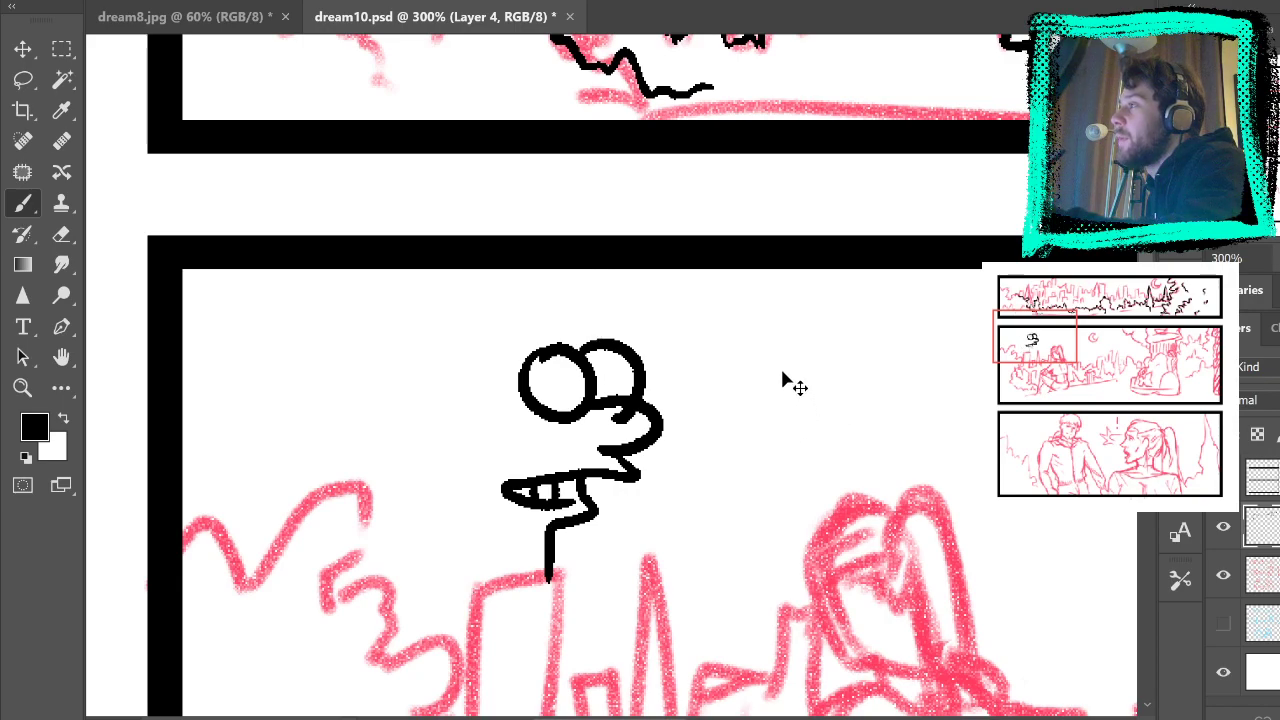
pyautogui.hotkey('ctrl', 'z')
# Step: Ink the jagged bush outlines in the lower-left corner of the first panel
pyautogui.moveTo(720, 420); pyautogui.dragTo(740, 586)
pyautogui.moveTo(408, 312)
pyautogui.mouseDown()
pyautogui.moveTo(453, 320)
pyautogui.moveTo(393, 238)
pyautogui.moveTo(374, 262)
pyautogui.mouseUp()
pyautogui.moveTo(470, 272)
pyautogui.mouseDown()
pyautogui.moveTo(496, 246)
pyautogui.moveTo(530, 258)
pyautogui.mouseUp()
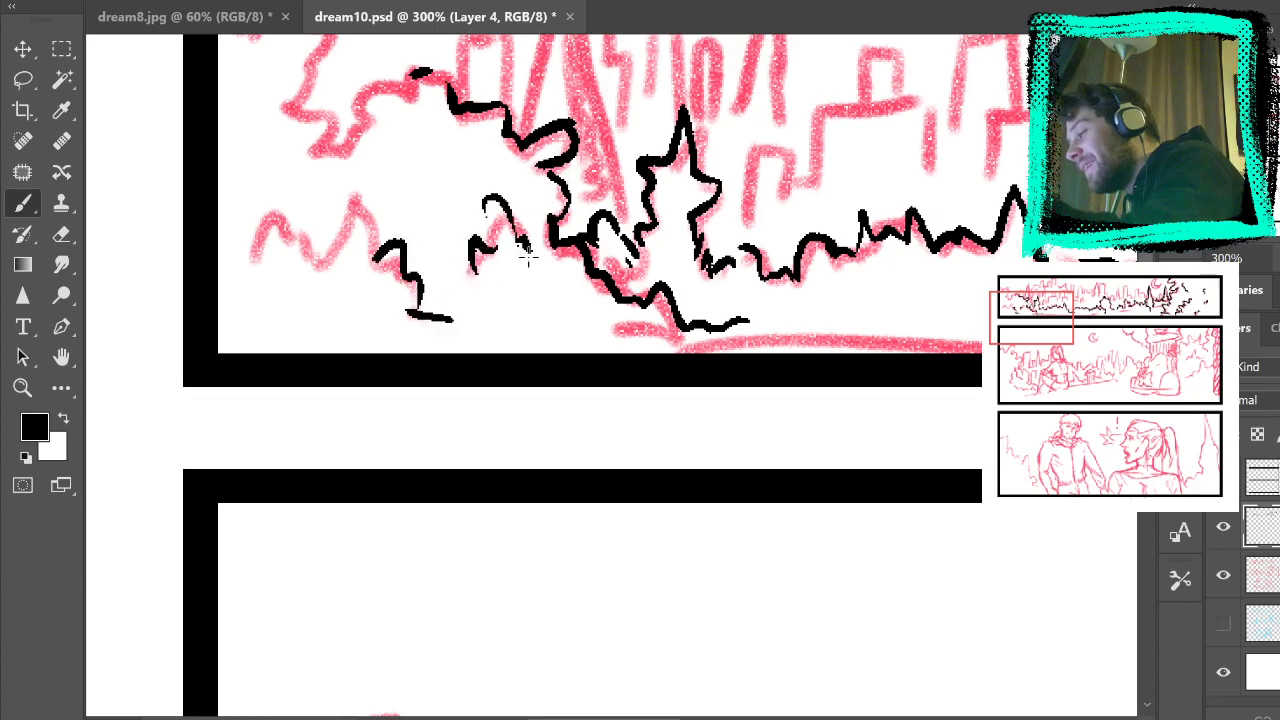
pyautogui.moveTo(593, 647); pyautogui.dragTo(648, 555)
pyautogui.hotkey('ctrl', 'z')
pyautogui.moveTo(587, 346); pyautogui.dragTo(766, 512)
pyautogui.moveTo(552, 425); pyautogui.dragTo(535, 376)
pyautogui.moveTo(503, 425)
pyautogui.mouseDown()
pyautogui.moveTo(451, 371)
pyautogui.moveTo(433, 420)
pyautogui.mouseUp()
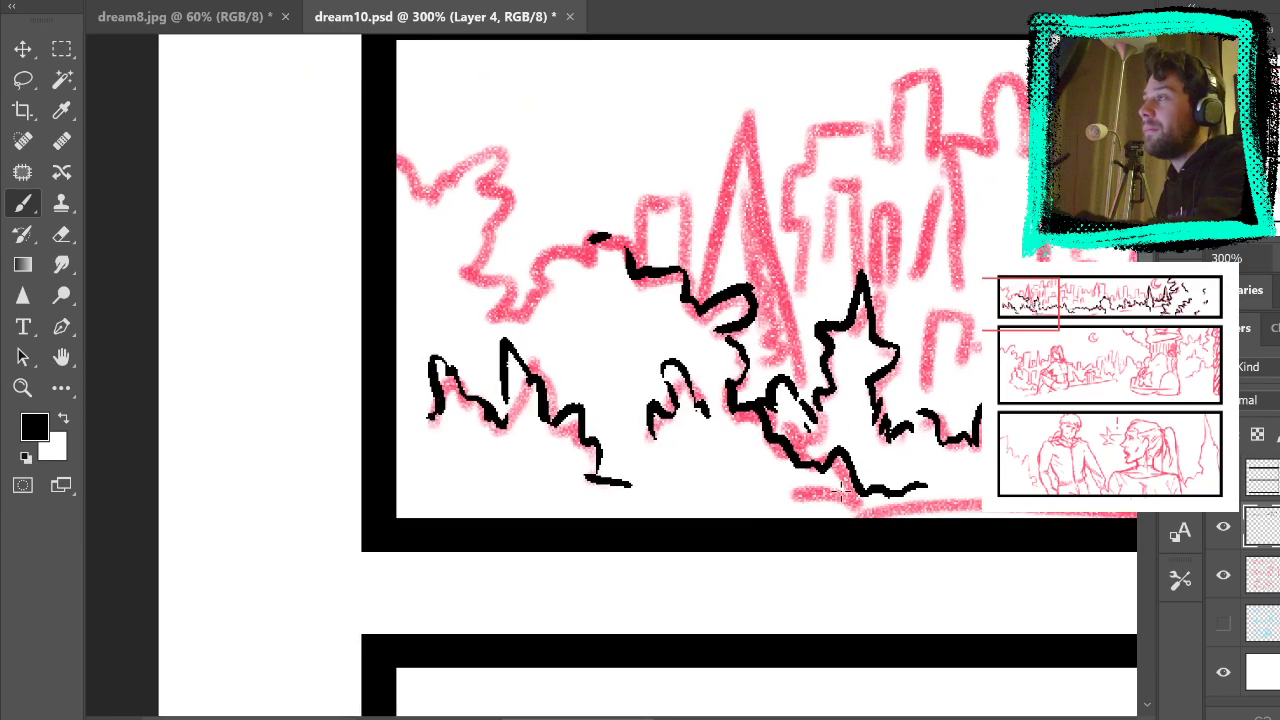
# Step: Ink the large tree's foliage outline up to the first panel's left edge and review the inks across the whole page
pyautogui.moveTo(495, 313)
pyautogui.mouseDown()
pyautogui.moveTo(565, 246)
pyautogui.moveTo(625, 258)
pyautogui.mouseUp()
pyautogui.moveTo(492, 315)
pyautogui.mouseDown()
pyautogui.moveTo(468, 272)
pyautogui.moveTo(492, 222)
pyautogui.moveTo(488, 183)
pyautogui.moveTo(474, 193)
pyautogui.moveTo(466, 151)
pyautogui.moveTo(448, 182)
pyautogui.moveTo(418, 188)
pyautogui.moveTo(393, 145)
pyautogui.mouseUp()
pyautogui.moveTo(903, 360)
pyautogui.mouseDown()
pyautogui.moveTo(803, 403)
pyautogui.moveTo(737, 391)
pyautogui.mouseUp()
pyautogui.moveTo(1060, 395)
pyautogui.mouseDown()
pyautogui.moveTo(654, 400)
pyautogui.moveTo(570, 362)
pyautogui.mouseUp()
pyautogui.moveTo(1020, 335); pyautogui.dragTo(751, 468)
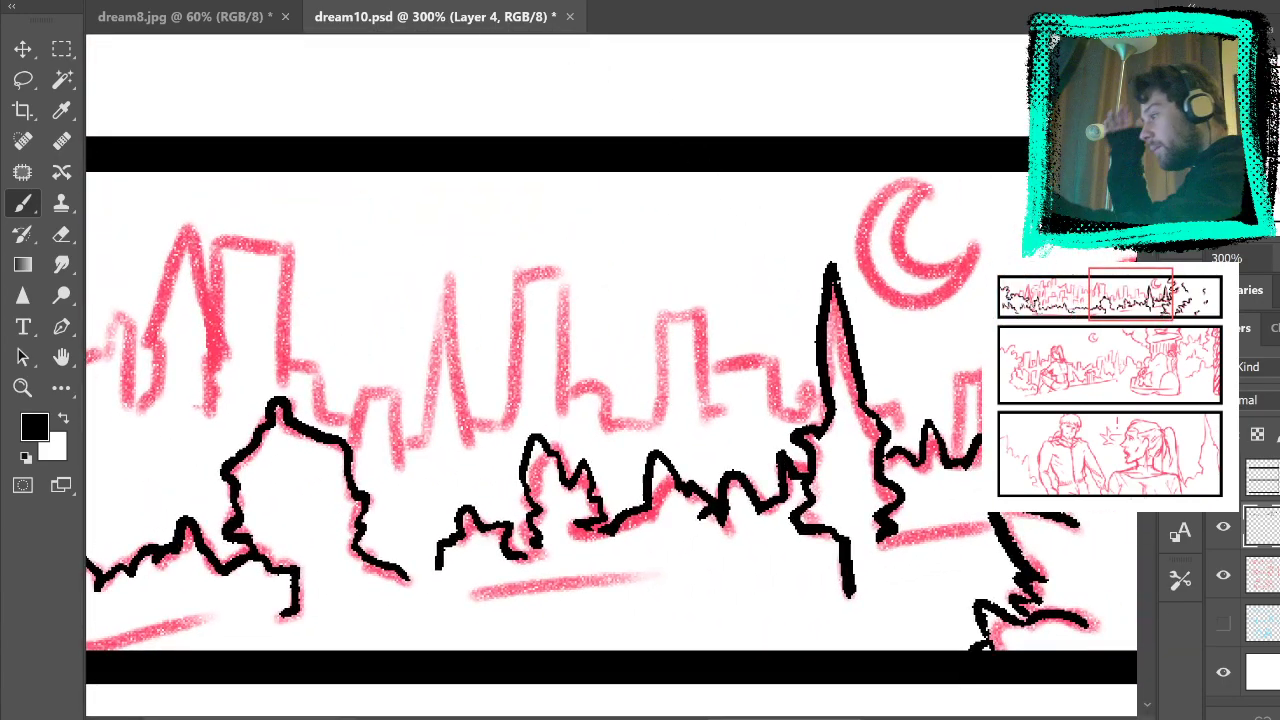
pyautogui.hotkey('ctrl', '0')
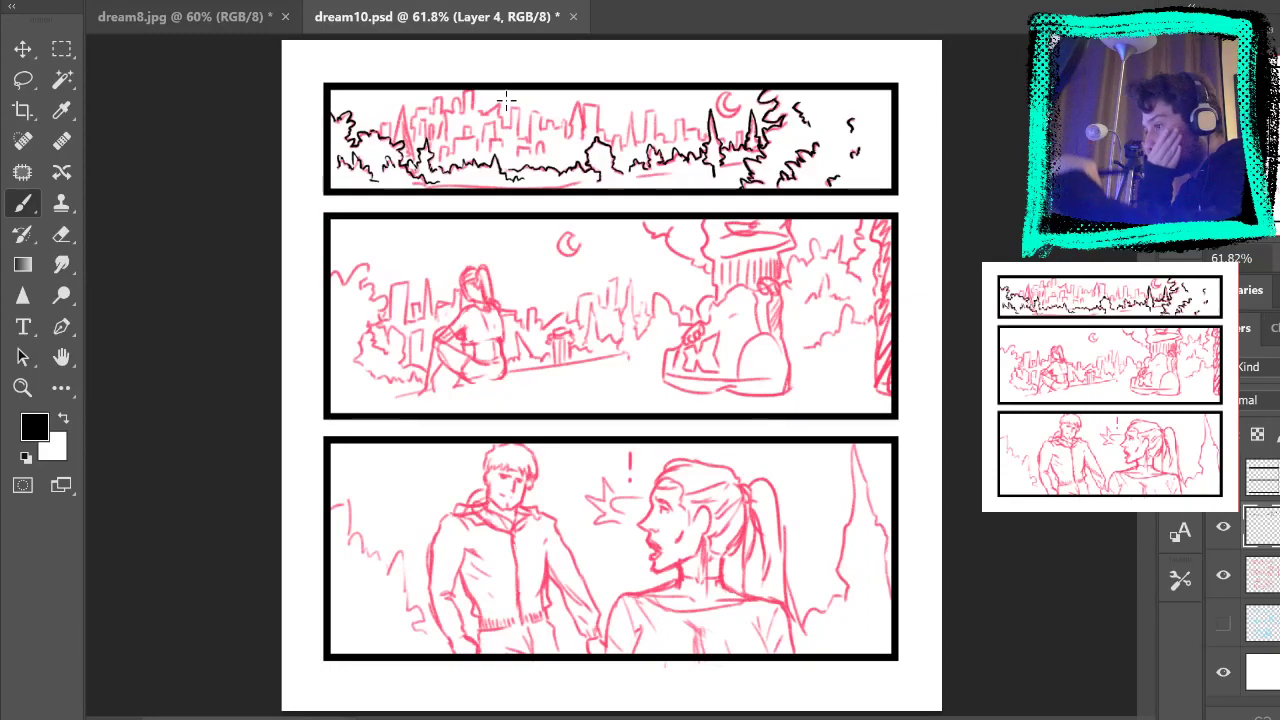
# Step: Check the inks with the red sketch hidden, restore the sketch, and examine the first panel's right half up close
pyautogui.click(1224, 576)
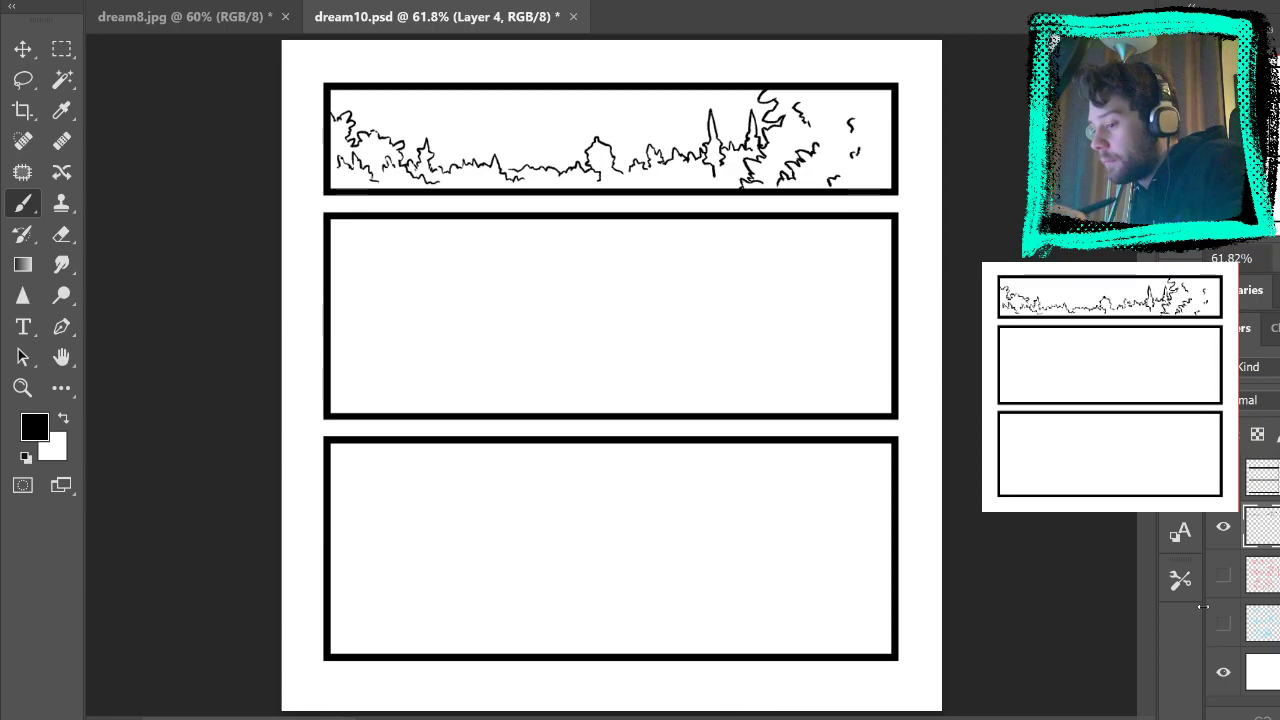
pyautogui.click(1223, 575)
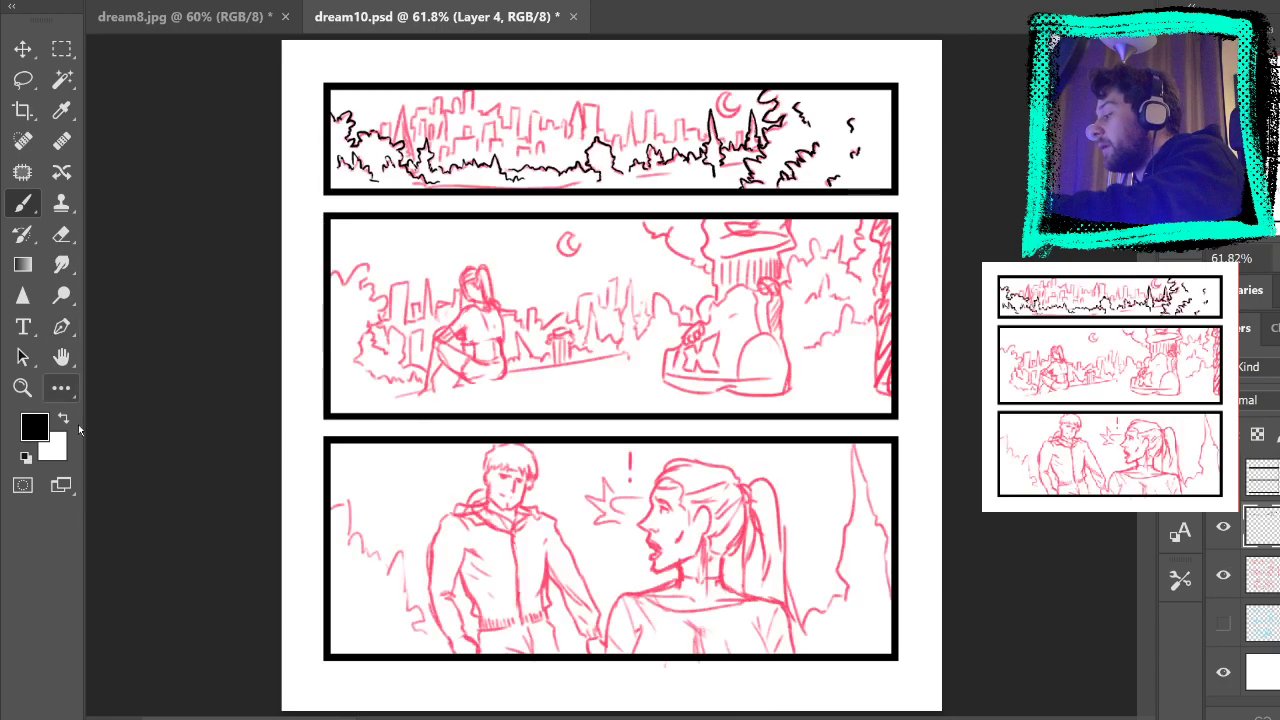
pyautogui.click(22, 388)
pyautogui.click(606, 131)
pyautogui.click(702, 128)
pyautogui.click(712, 129)
pyautogui.moveTo(888, 277); pyautogui.dragTo(795, 435)
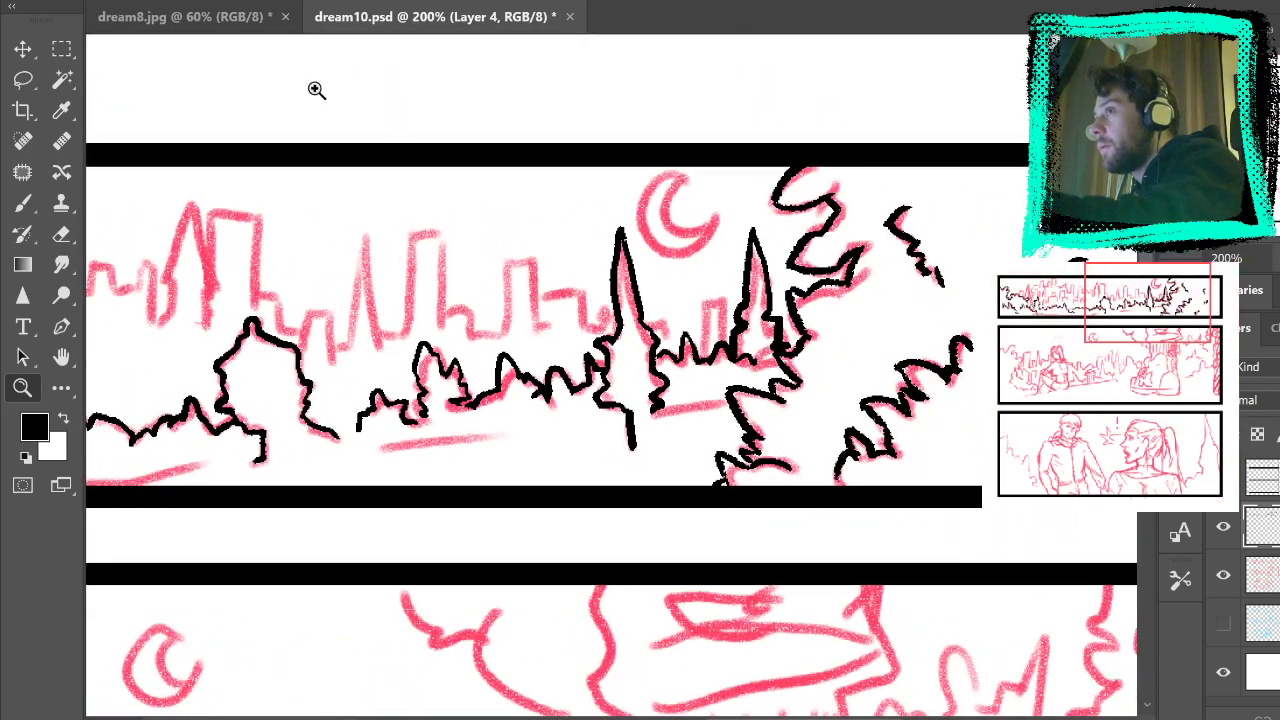
# Step: Switch to dream8.jpg and examine the line work around the light-haired figure's head up close
pyautogui.click(180, 17)
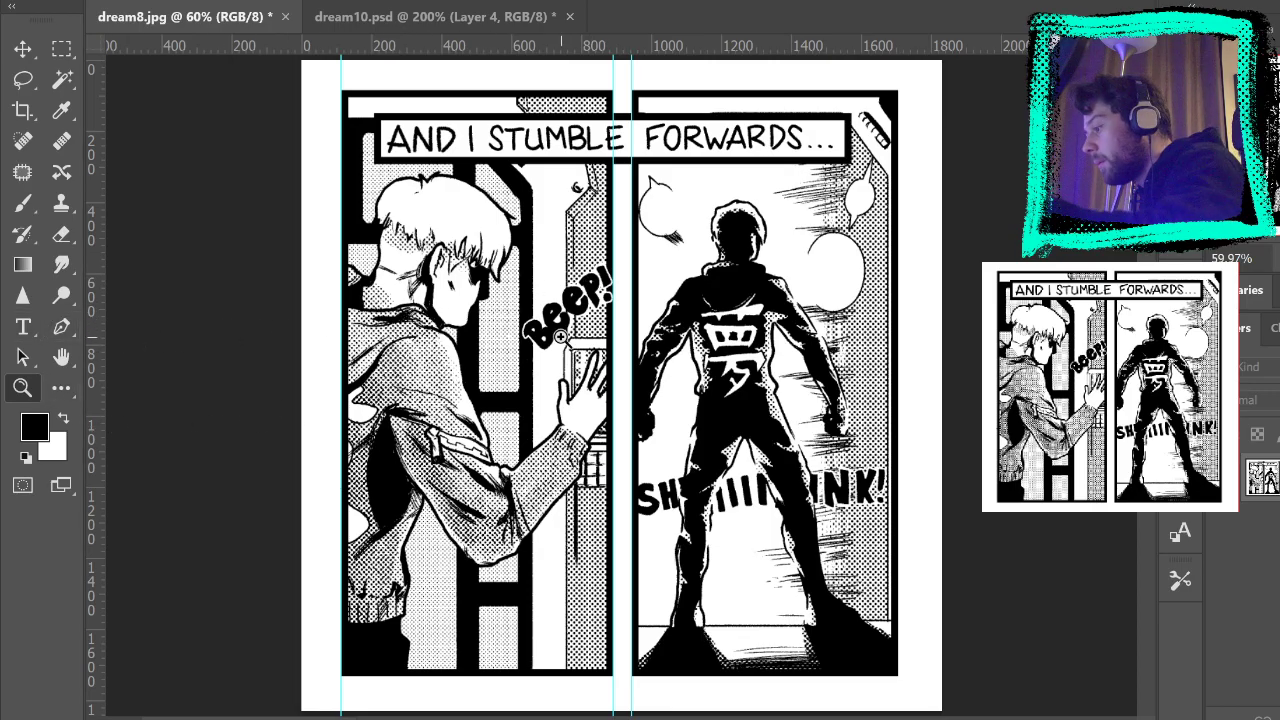
pyautogui.click(561, 337)
pyautogui.click(488, 263)
pyautogui.click(447, 194)
pyautogui.press('b')
pyautogui.moveTo(352, 216)
pyautogui.mouseDown()
pyautogui.moveTo(351, 152)
pyautogui.moveTo(379, 213)
pyautogui.moveTo(403, 160)
pyautogui.mouseUp()
pyautogui.hotkey('ctrl', 'z')
pyautogui.hotkey('ctrl', 'z')
pyautogui.hotkey('ctrl', 'z')
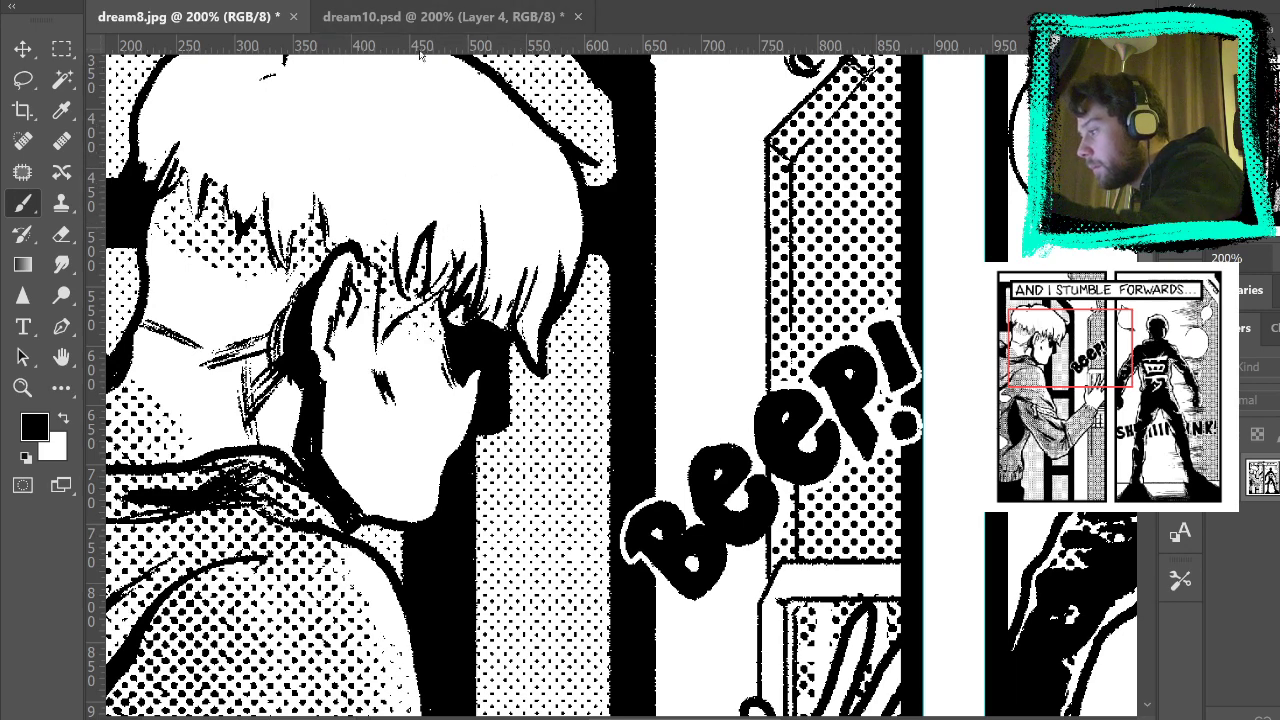
# Step: Return to dream10.psd and ink the small buildings between the two pointed trees in the first panel
pyautogui.click(428, 17)
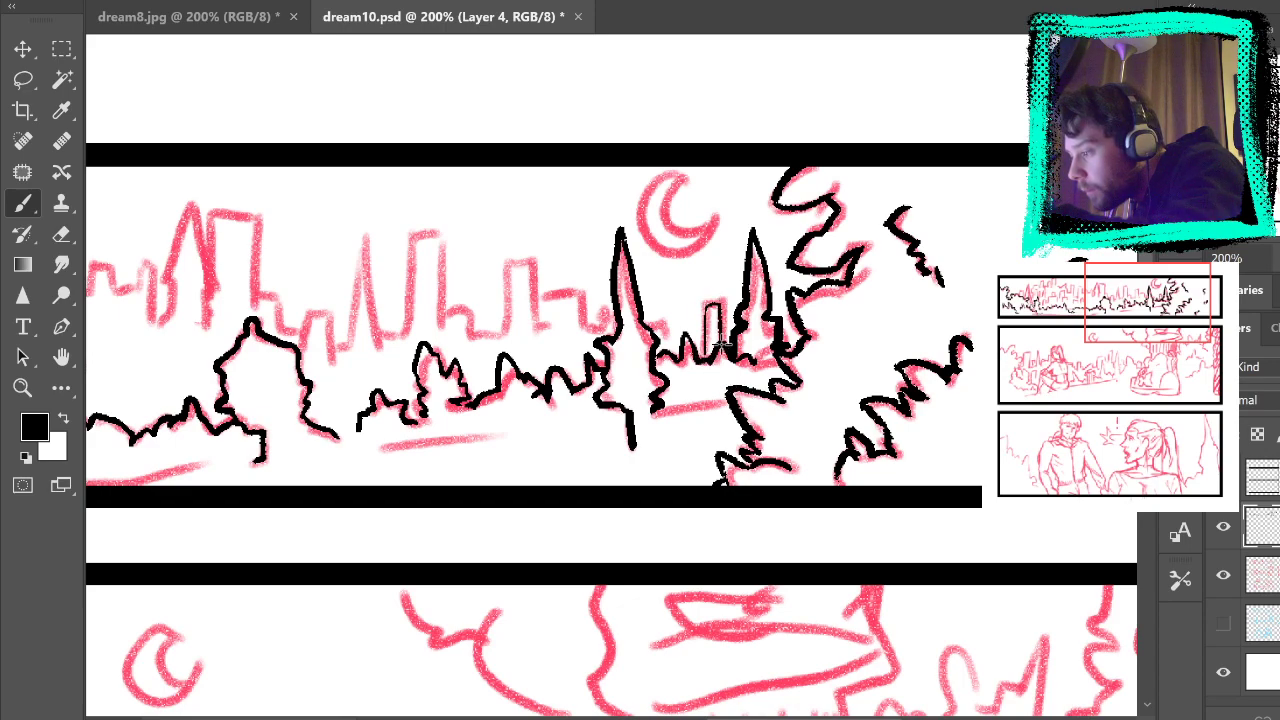
pyautogui.moveTo(706, 352)
pyautogui.mouseDown()
pyautogui.moveTo(706, 304)
pyautogui.moveTo(720, 306)
pyautogui.moveTo(722, 348)
pyautogui.mouseUp()
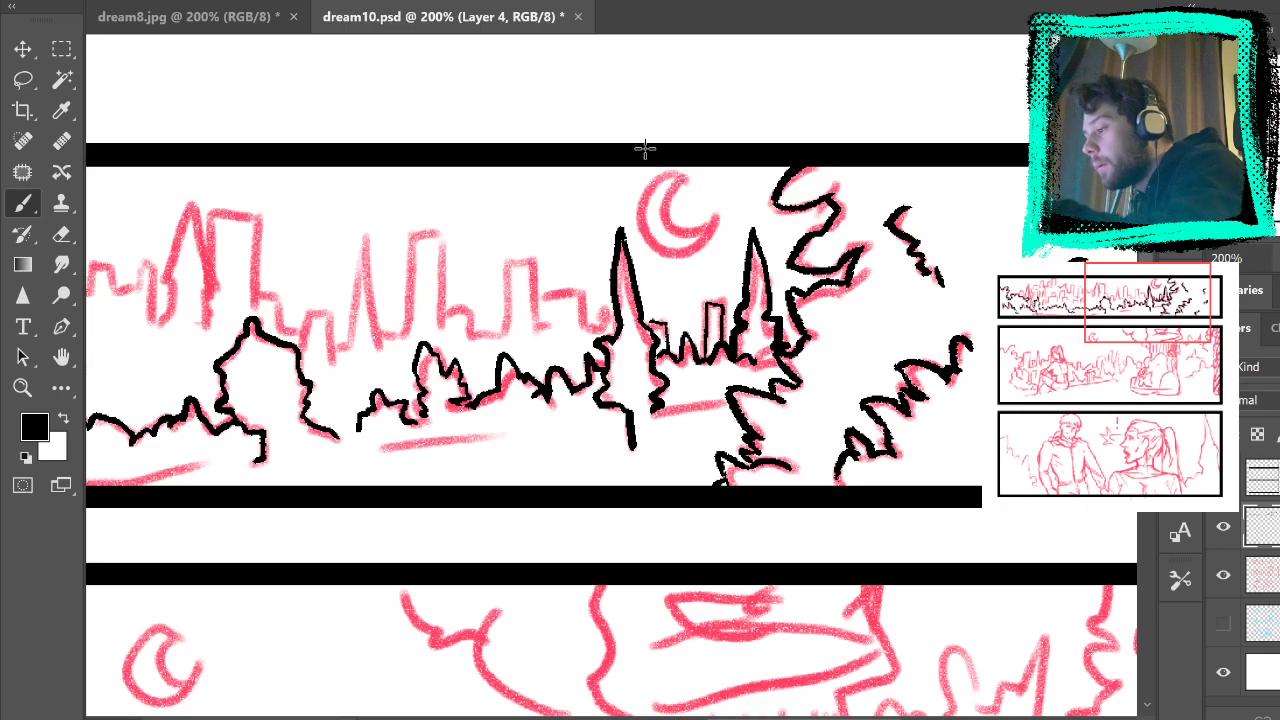
pyautogui.moveTo(646, 314); pyautogui.dragTo(1120, 367)
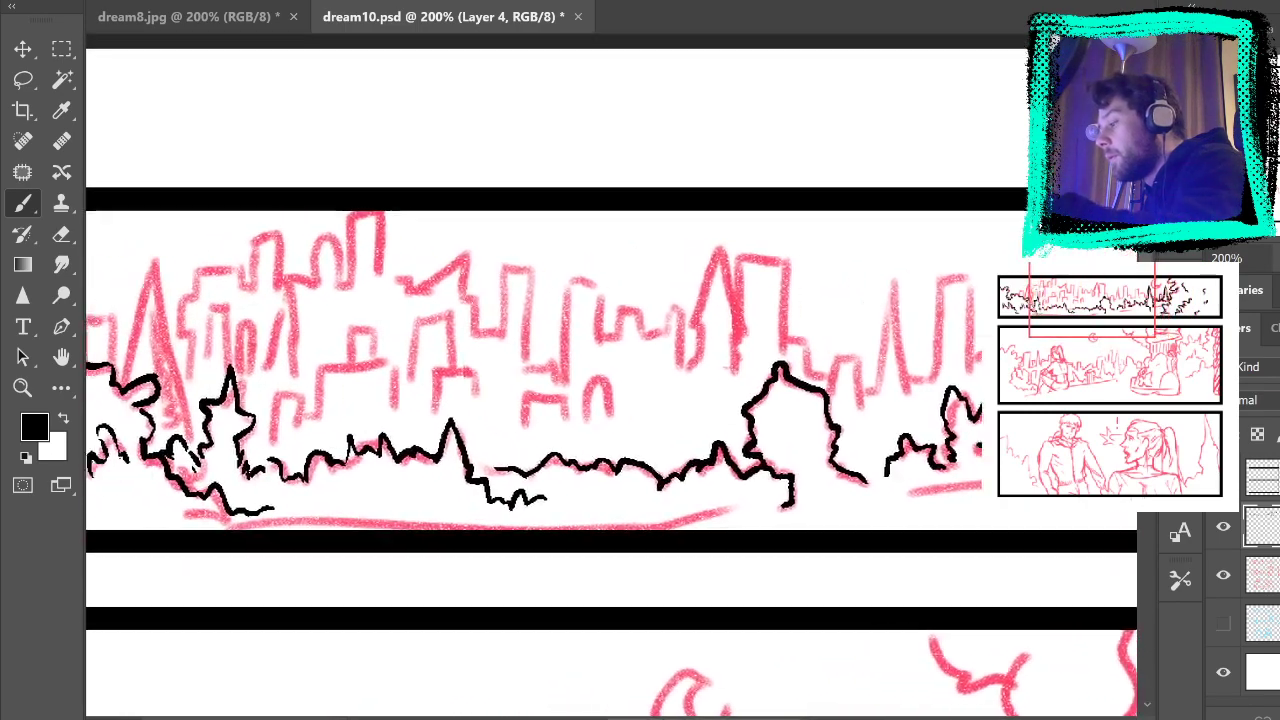
# Step: Ink an arched building, the small blocks beside it and a tall flat-topped tower in the middle of the first panel's skyline
pyautogui.moveTo(621, 432)
pyautogui.mouseDown()
pyautogui.moveTo(644, 385)
pyautogui.moveTo(660, 436)
pyautogui.moveTo(648, 386)
pyautogui.moveTo(643, 428)
pyautogui.moveTo(651, 420)
pyautogui.mouseUp()
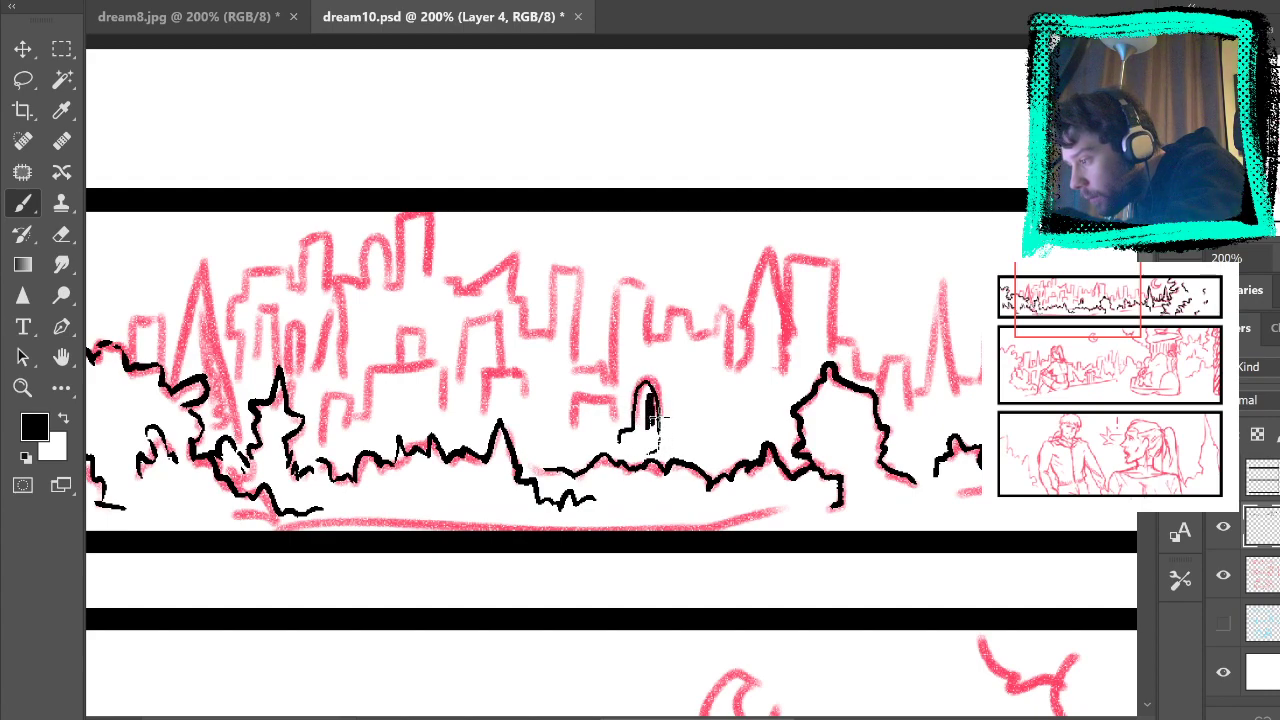
pyautogui.moveTo(610, 398)
pyautogui.mouseDown()
pyautogui.moveTo(606, 442)
pyautogui.moveTo(575, 428)
pyautogui.moveTo(597, 413)
pyautogui.mouseUp()
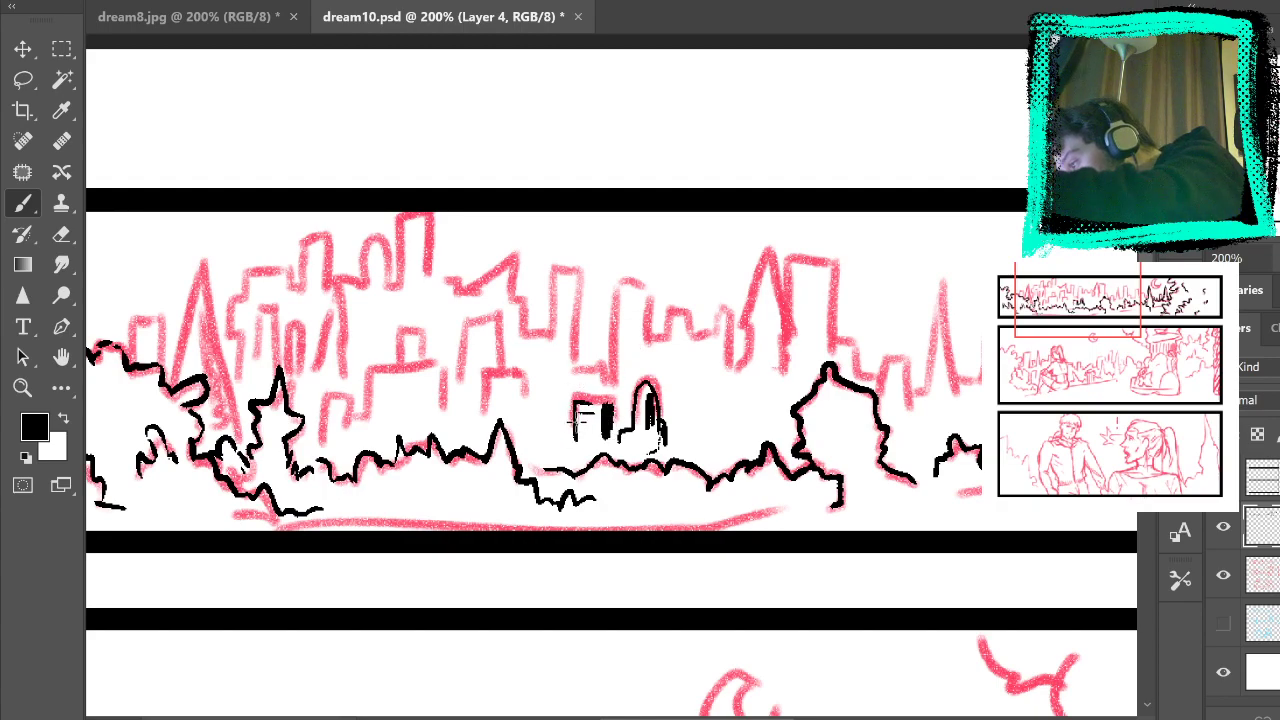
pyautogui.moveTo(597, 400); pyautogui.dragTo(599, 386)
pyautogui.moveTo(624, 430)
pyautogui.mouseDown()
pyautogui.moveTo(623, 360)
pyautogui.moveTo(638, 390)
pyautogui.moveTo(628, 418)
pyautogui.moveTo(613, 345)
pyautogui.moveTo(628, 290)
pyautogui.moveTo(646, 292)
pyautogui.moveTo(647, 384)
pyautogui.mouseUp()
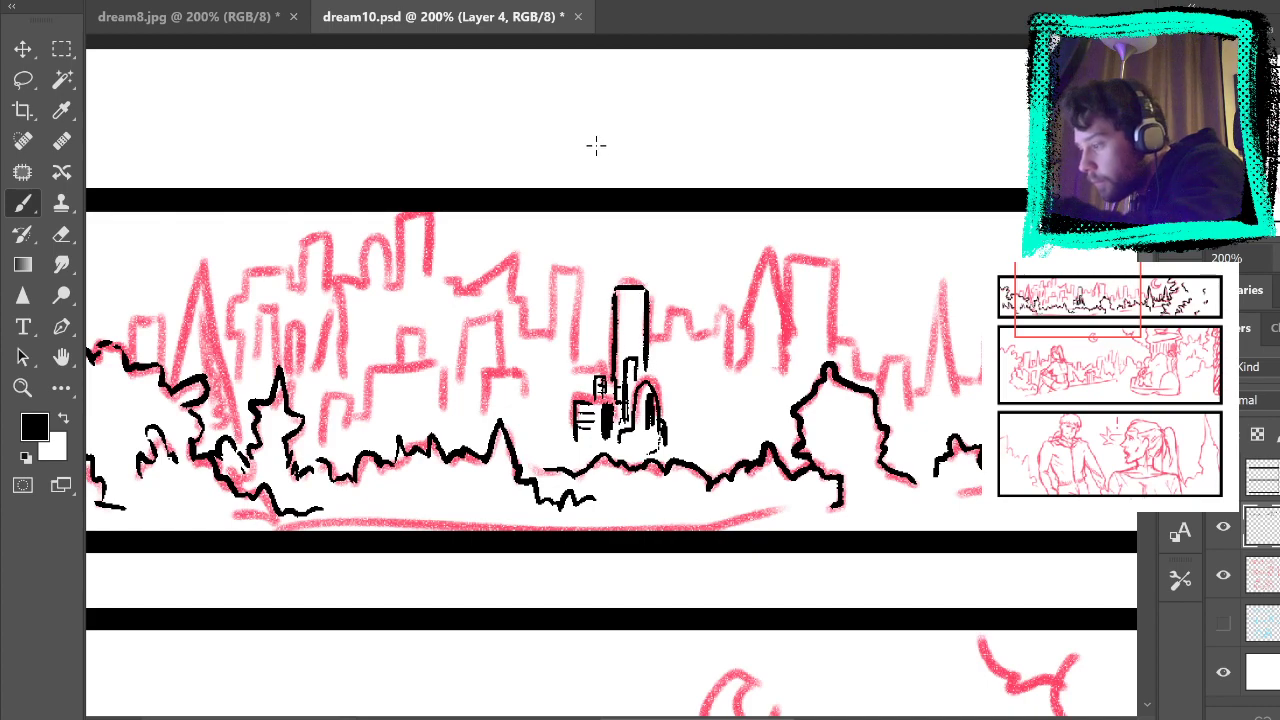
# Step: Undo the new skyline strokes back to the arched building's outline
pyautogui.hotkey('ctrl', 'z')
pyautogui.hotkey('ctrl', 'z')
pyautogui.hotkey('ctrl', 'z')
pyautogui.hotkey('ctrl', 'z')
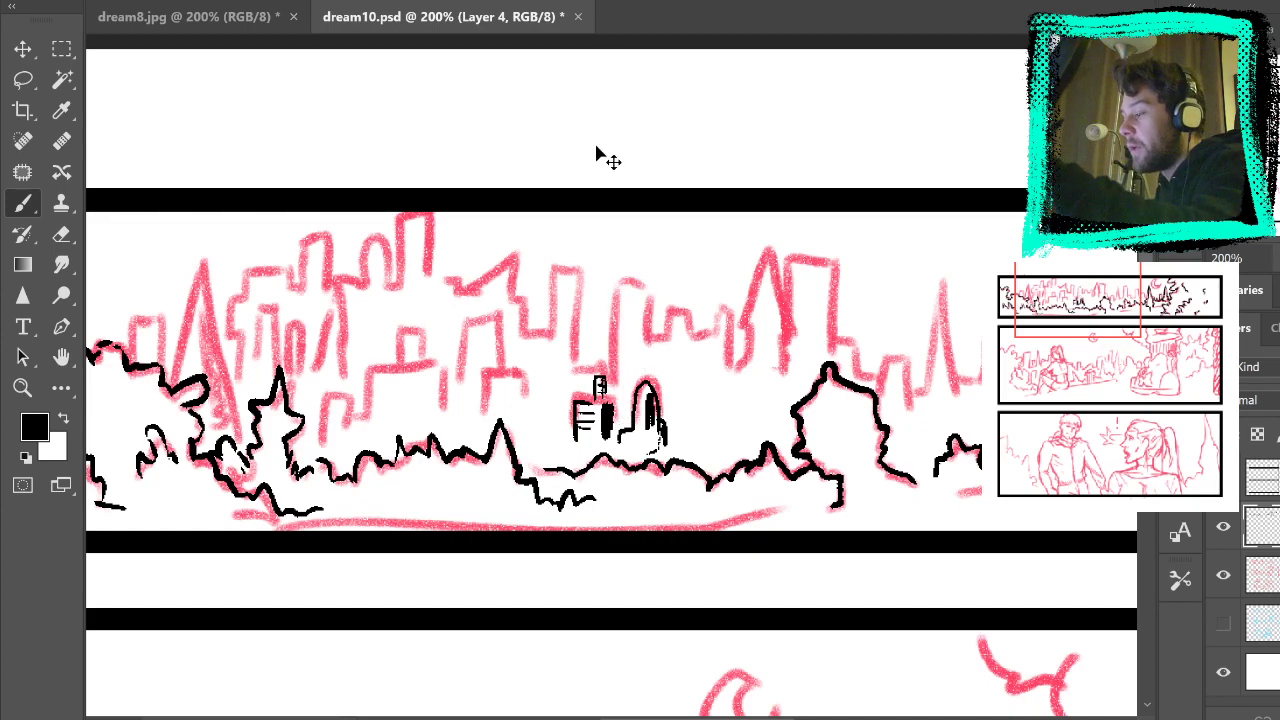
pyautogui.hotkey('ctrl', 'z')
pyautogui.hotkey('ctrl', 'z')
pyautogui.hotkey('ctrl', 'z')
pyautogui.hotkey('ctrl', 'z')
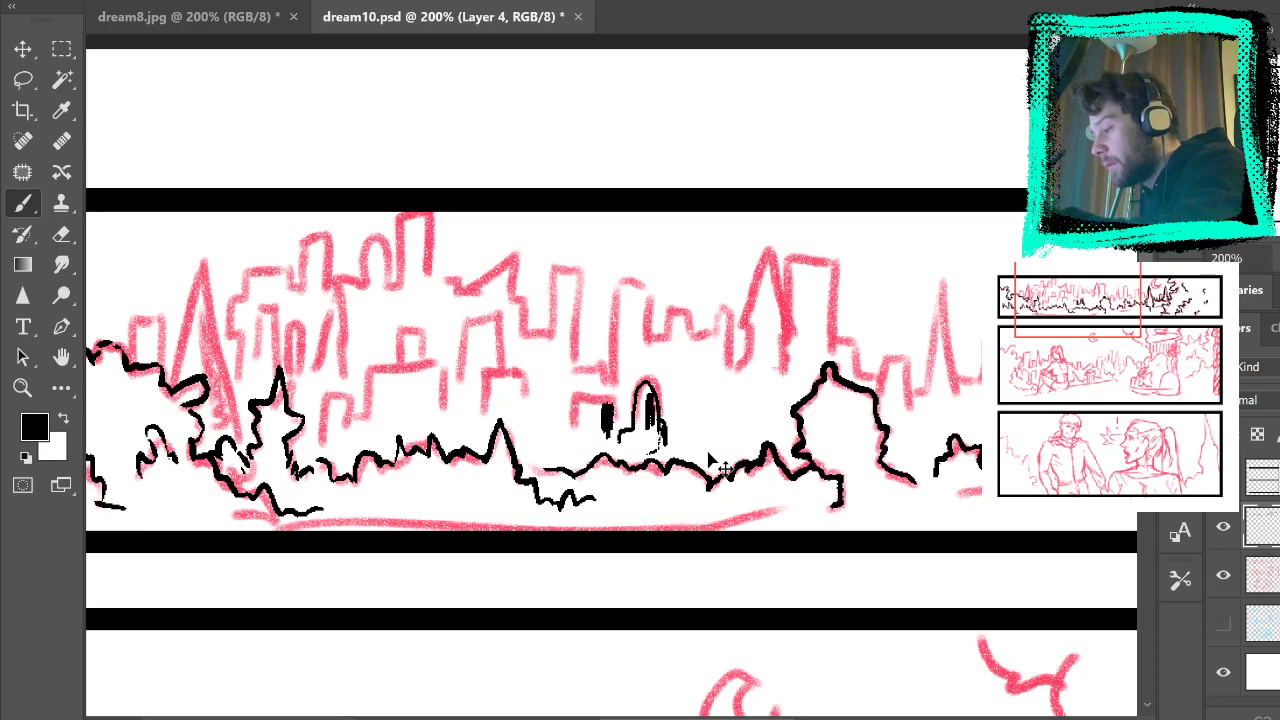
pyautogui.hotkey('ctrl', 'z')
pyautogui.hotkey('ctrl', 'z')
pyautogui.hotkey('ctrl', 'z')
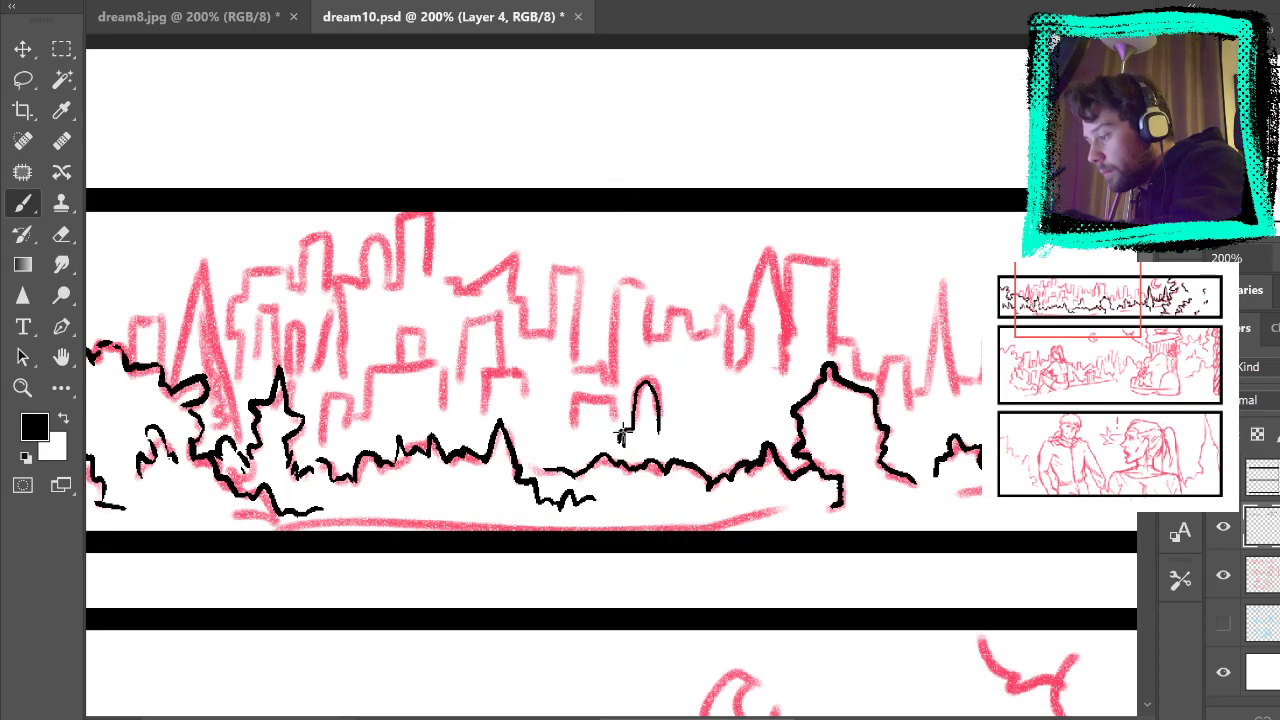
# Step: Ink the arched building, its neighbouring blocks and the tall tower with a solid black side and horizontal floor lines
pyautogui.moveTo(640, 436)
pyautogui.mouseDown()
pyautogui.moveTo(647, 380)
pyautogui.moveTo(573, 408)
pyautogui.moveTo(590, 394)
pyautogui.moveTo(617, 423)
pyautogui.moveTo(602, 433)
pyautogui.moveTo(582, 412)
pyautogui.moveTo(612, 410)
pyautogui.moveTo(582, 407)
pyautogui.moveTo(610, 415)
pyautogui.moveTo(598, 370)
pyautogui.moveTo(612, 417)
pyautogui.moveTo(626, 386)
pyautogui.moveTo(608, 368)
pyautogui.moveTo(611, 282)
pyautogui.moveTo(620, 365)
pyautogui.moveTo(611, 285)
pyautogui.moveTo(647, 290)
pyautogui.moveTo(650, 385)
pyautogui.mouseUp()
pyautogui.hotkey('ctrl', 'z')
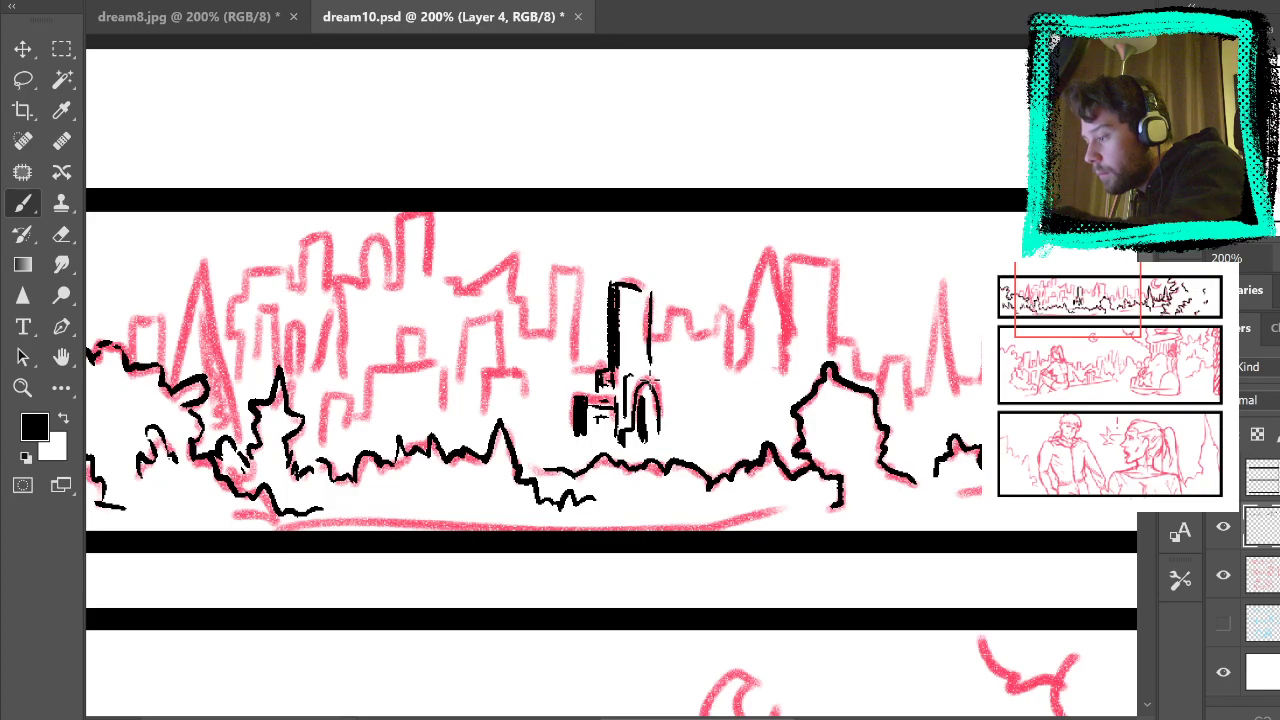
pyautogui.moveTo(634, 288); pyautogui.dragTo(634, 365)
pyautogui.hotkey('ctrl', 'z')
pyautogui.moveTo(613, 298)
pyautogui.mouseDown()
pyautogui.moveTo(648, 321)
pyautogui.moveTo(625, 324)
pyautogui.moveTo(648, 358)
pyautogui.mouseUp()
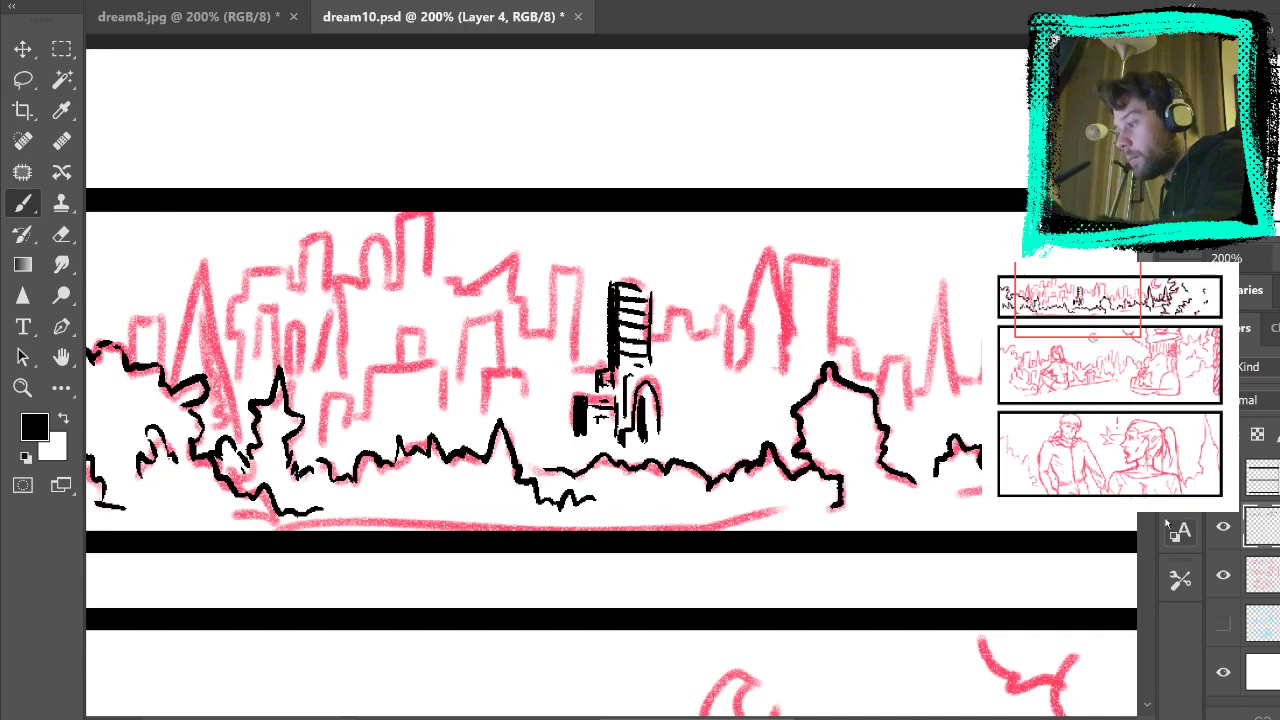
pyautogui.click(1222, 580)
pyautogui.click(1222, 580)
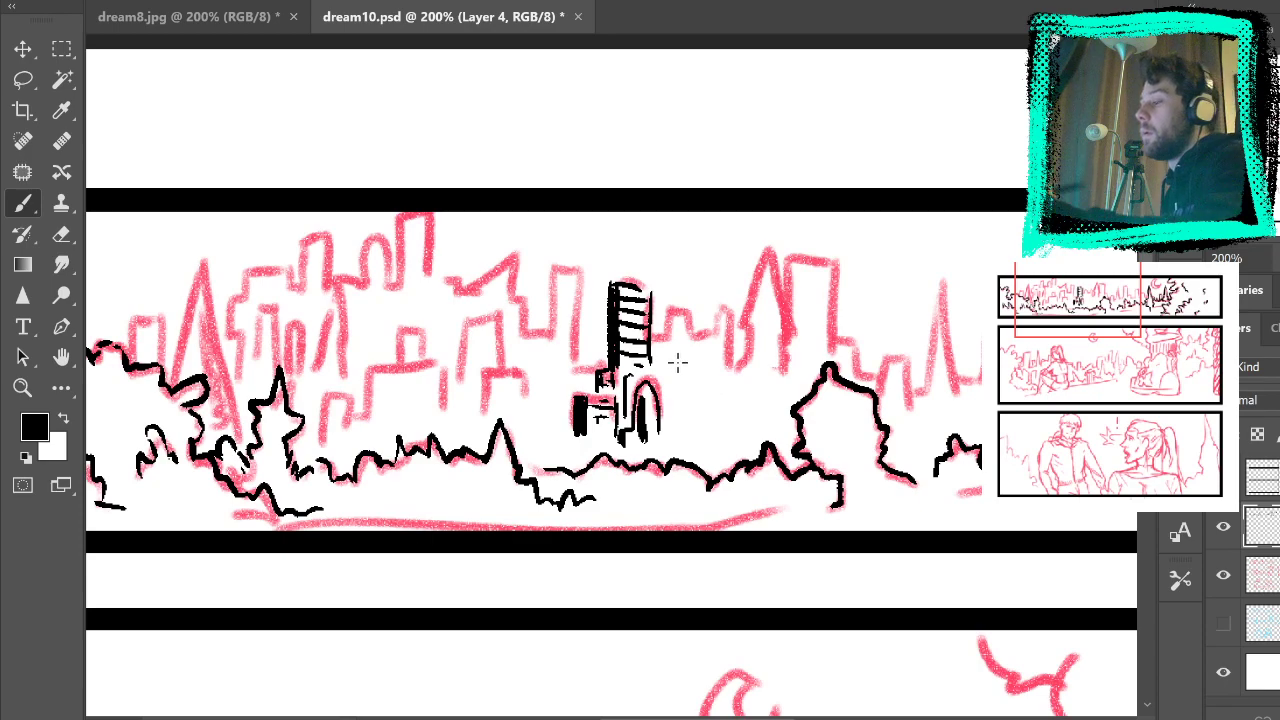
# Step: Ink the cluster of narrow buildings just right of the striped tower, with black shaded sides and small window marks
pyautogui.moveTo(676, 322)
pyautogui.mouseDown()
pyautogui.moveTo(674, 342)
pyautogui.moveTo(690, 312)
pyautogui.moveTo(673, 376)
pyautogui.mouseUp()
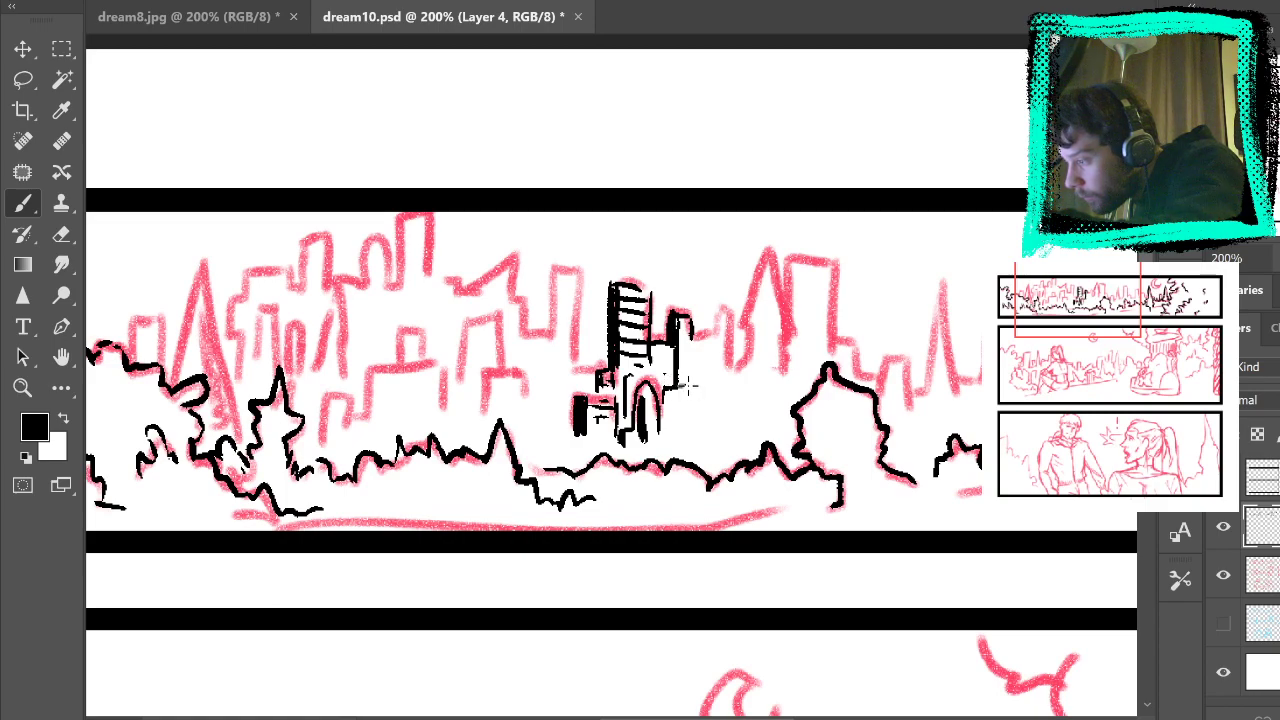
pyautogui.moveTo(688, 395)
pyautogui.mouseDown()
pyautogui.moveTo(705, 397)
pyautogui.moveTo(686, 428)
pyautogui.moveTo(690, 358)
pyautogui.mouseUp()
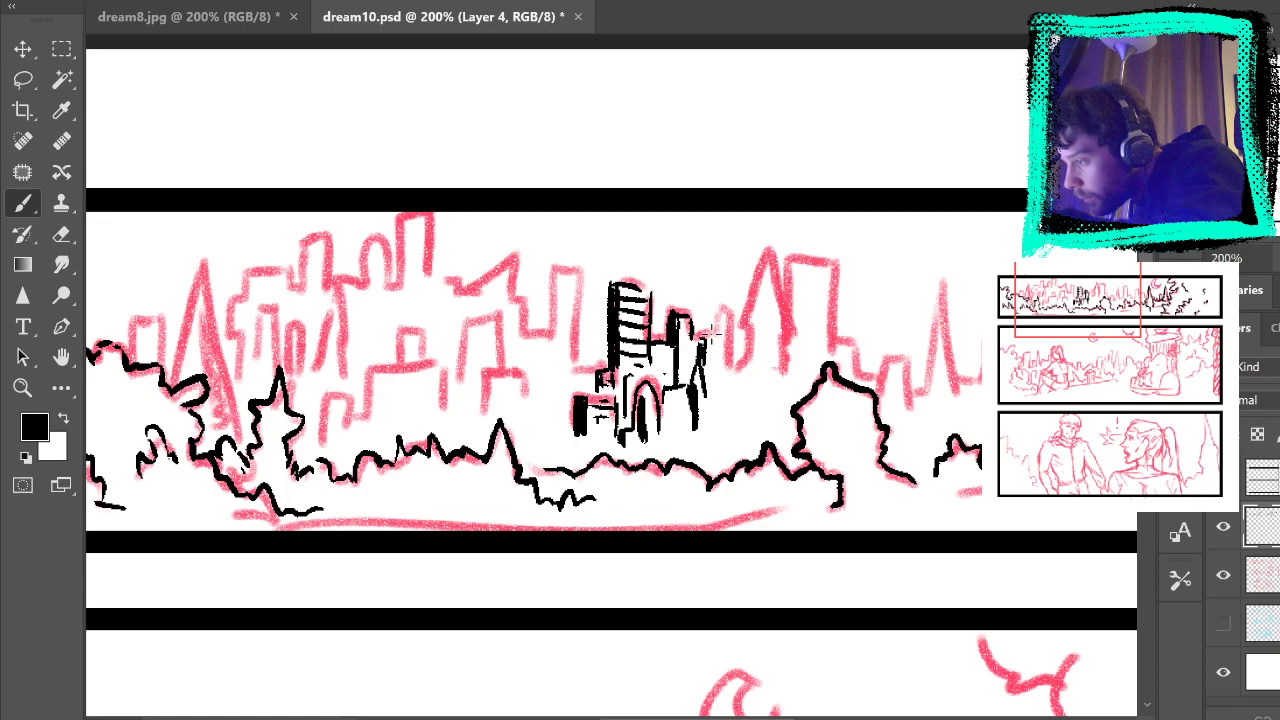
pyautogui.moveTo(710, 345)
pyautogui.mouseDown()
pyautogui.moveTo(730, 308)
pyautogui.moveTo(747, 369)
pyautogui.moveTo(695, 363)
pyautogui.moveTo(684, 322)
pyautogui.moveTo(688, 360)
pyautogui.mouseUp()
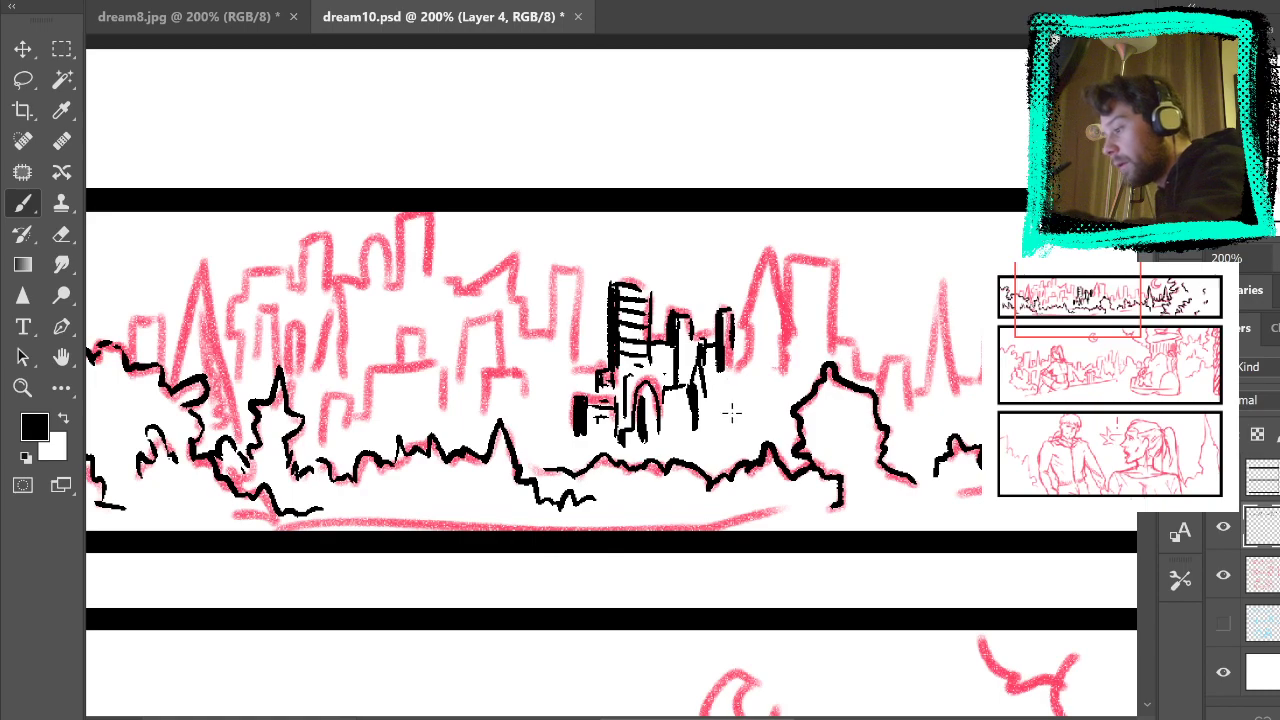
pyautogui.moveTo(683, 328); pyautogui.dragTo(688, 363)
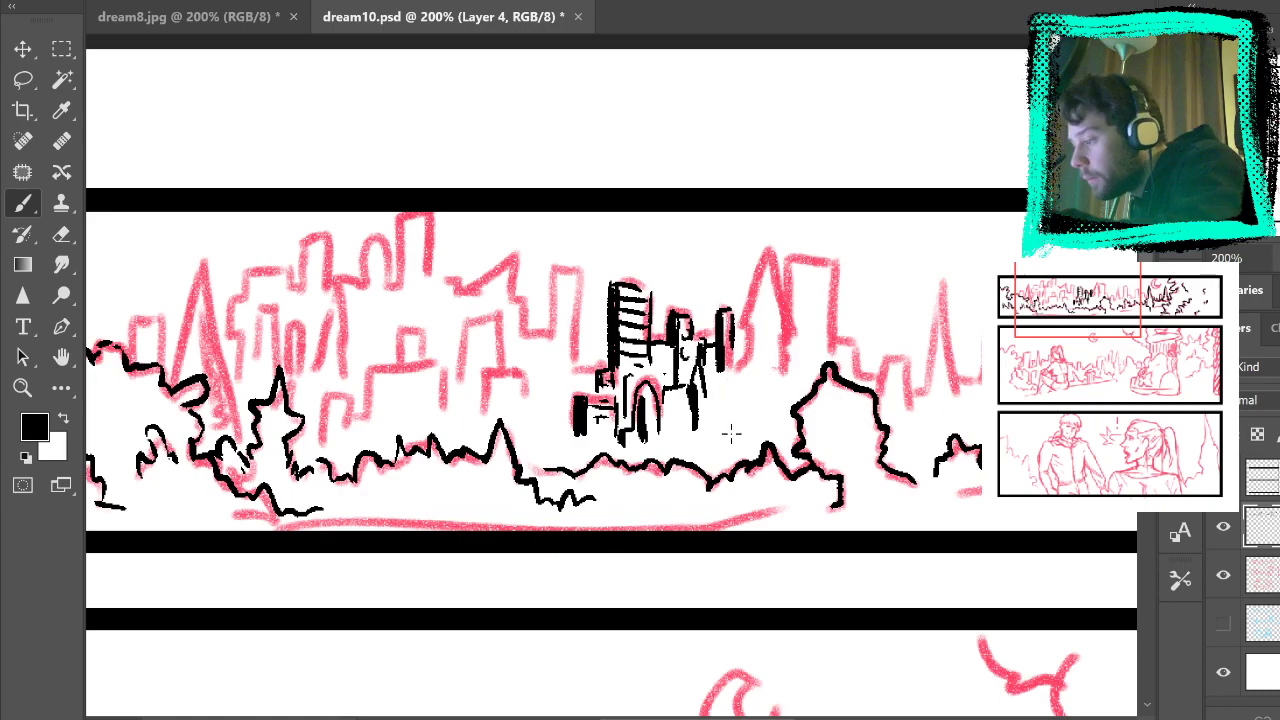
# Step: Ink the low building at the foot of the spired tower, with horizontal lines and dark vertical shading
pyautogui.moveTo(735, 400)
pyautogui.mouseDown()
pyautogui.moveTo(759, 299)
pyautogui.moveTo(741, 325)
pyautogui.moveTo(755, 304)
pyautogui.moveTo(755, 317)
pyautogui.moveTo(783, 325)
pyautogui.moveTo(779, 364)
pyautogui.moveTo(766, 331)
pyautogui.moveTo(772, 376)
pyautogui.mouseUp()
pyautogui.moveTo(744, 383); pyautogui.dragTo(774, 383)
pyautogui.moveTo(746, 389)
pyautogui.mouseDown()
pyautogui.moveTo(776, 390)
pyautogui.moveTo(764, 428)
pyautogui.mouseUp()
pyautogui.moveTo(756, 398)
pyautogui.mouseDown()
pyautogui.moveTo(788, 380)
pyautogui.moveTo(765, 422)
pyautogui.mouseUp()
pyautogui.moveTo(771, 388); pyautogui.dragTo(768, 427)
# Step: Ink the spired tower's columns and pointed roof, and check the skyline with the red sketch hidden
pyautogui.moveTo(783, 344); pyautogui.dragTo(787, 366)
pyautogui.moveTo(790, 307); pyautogui.dragTo(790, 326)
pyautogui.moveTo(766, 250)
pyautogui.mouseDown()
pyautogui.moveTo(782, 308)
pyautogui.moveTo(744, 312)
pyautogui.moveTo(756, 264)
pyautogui.moveTo(746, 310)
pyautogui.moveTo(780, 258)
pyautogui.moveTo(764, 302)
pyautogui.moveTo(753, 298)
pyautogui.mouseUp()
pyautogui.hotkey('ctrl', 'z')
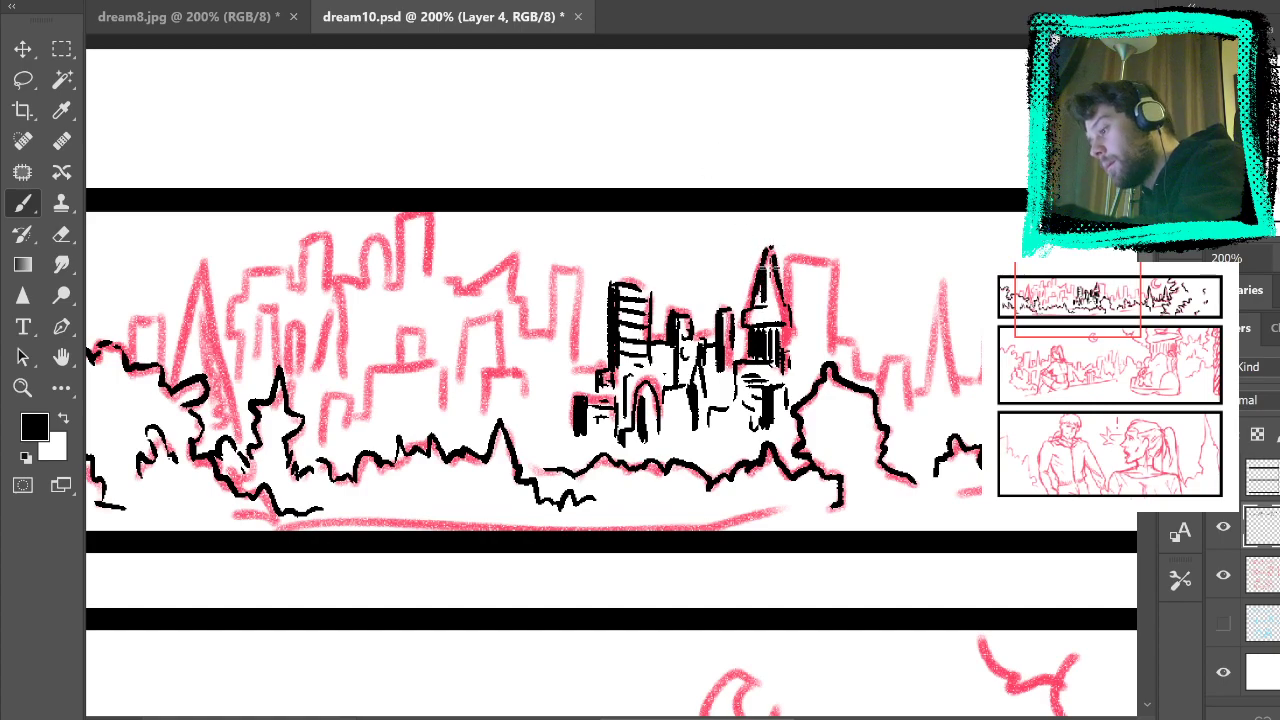
pyautogui.click(1223, 574)
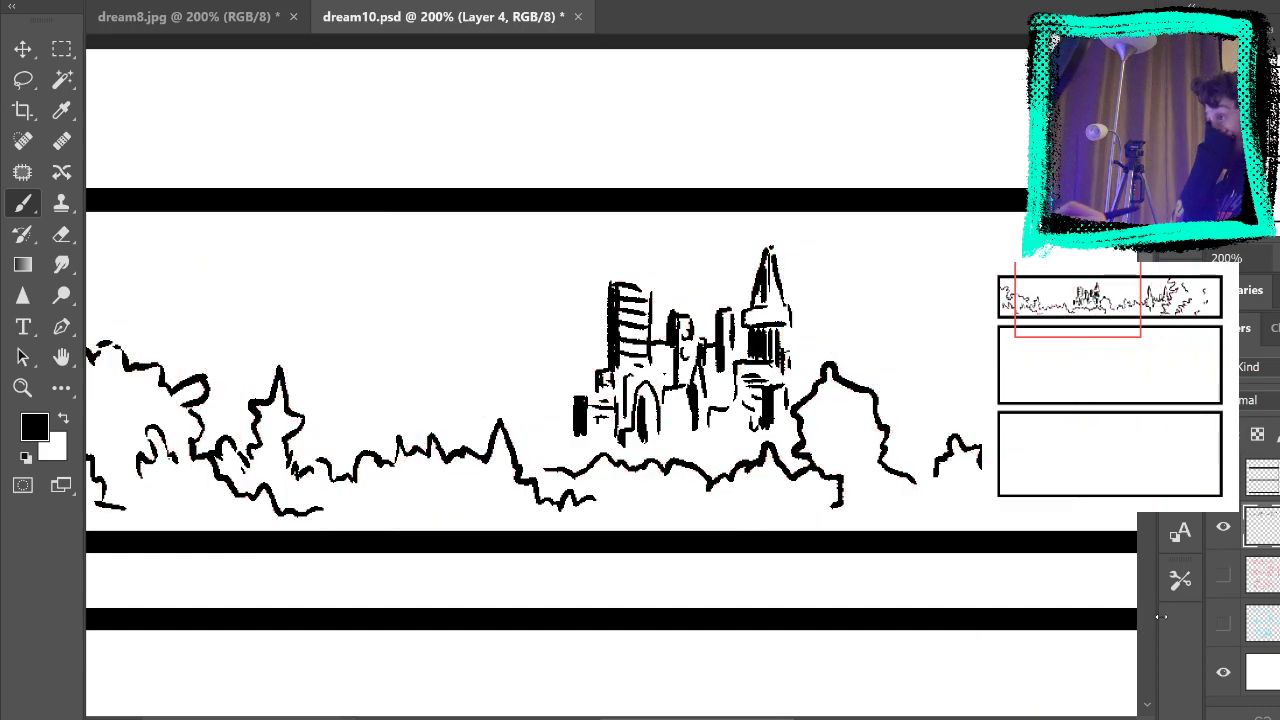
pyautogui.click(1223, 574)
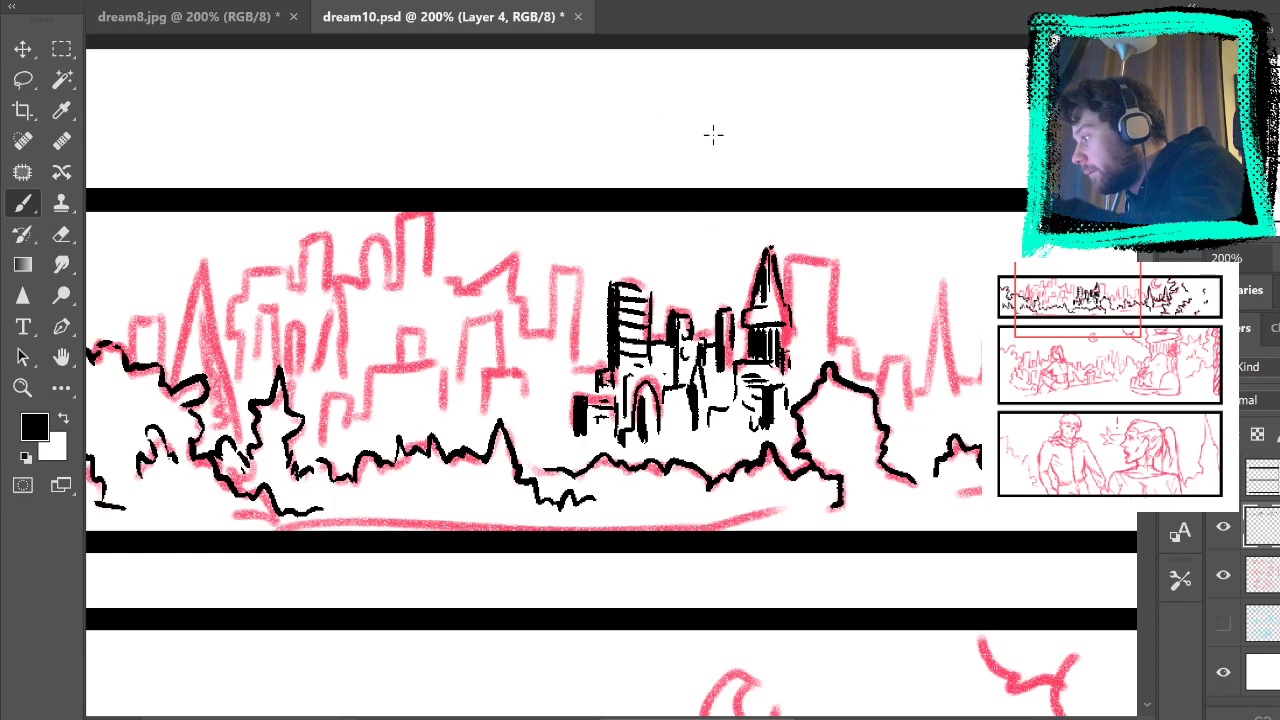
# Step: Ink the tall block right of the spired tower, with its roofline and a solid black shaded side
pyautogui.moveTo(793, 266)
pyautogui.mouseDown()
pyautogui.moveTo(794, 316)
pyautogui.moveTo(806, 310)
pyautogui.mouseUp()
pyautogui.moveTo(833, 264)
pyautogui.mouseDown()
pyautogui.moveTo(835, 325)
pyautogui.moveTo(788, 264)
pyautogui.mouseUp()
pyautogui.moveTo(798, 320); pyautogui.dragTo(803, 412)
pyautogui.moveTo(793, 362); pyautogui.dragTo(795, 394)
pyautogui.moveTo(786, 318); pyautogui.dragTo(789, 362)
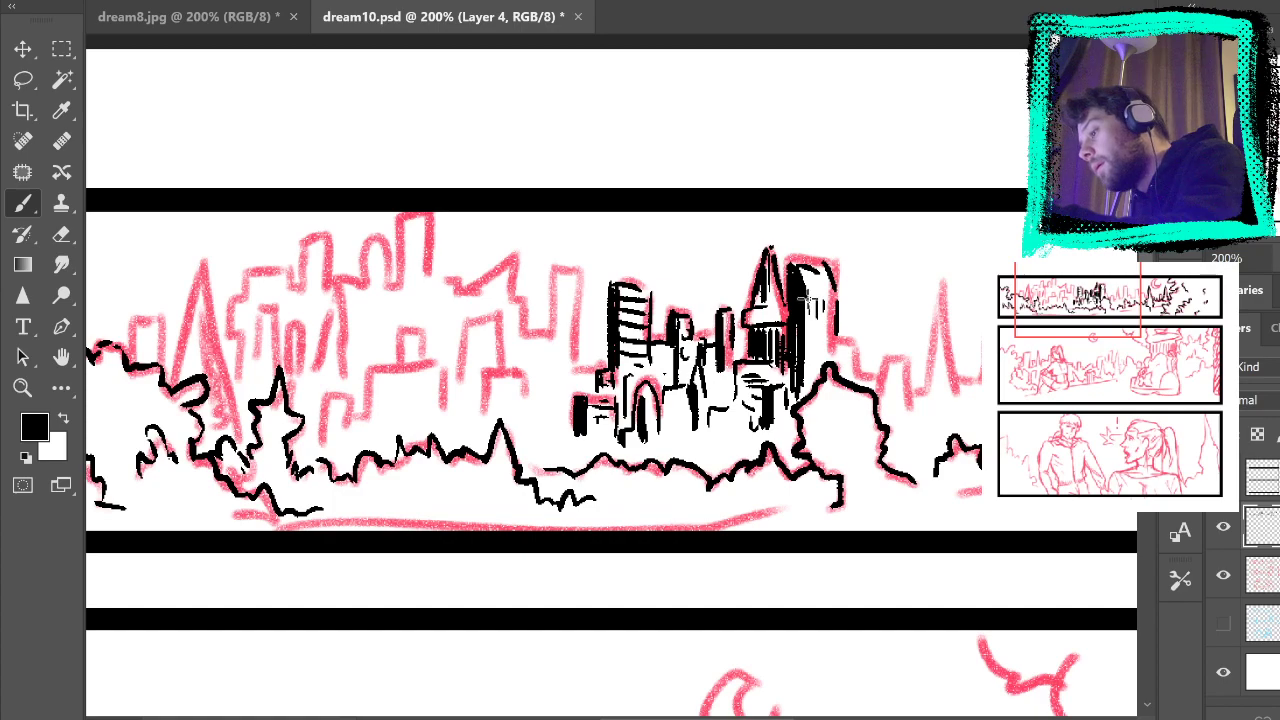
# Step: Hide the red sketch and clean up the tall block's roofline with the Eraser and Brush into one continuous line
pyautogui.click(1221, 576)
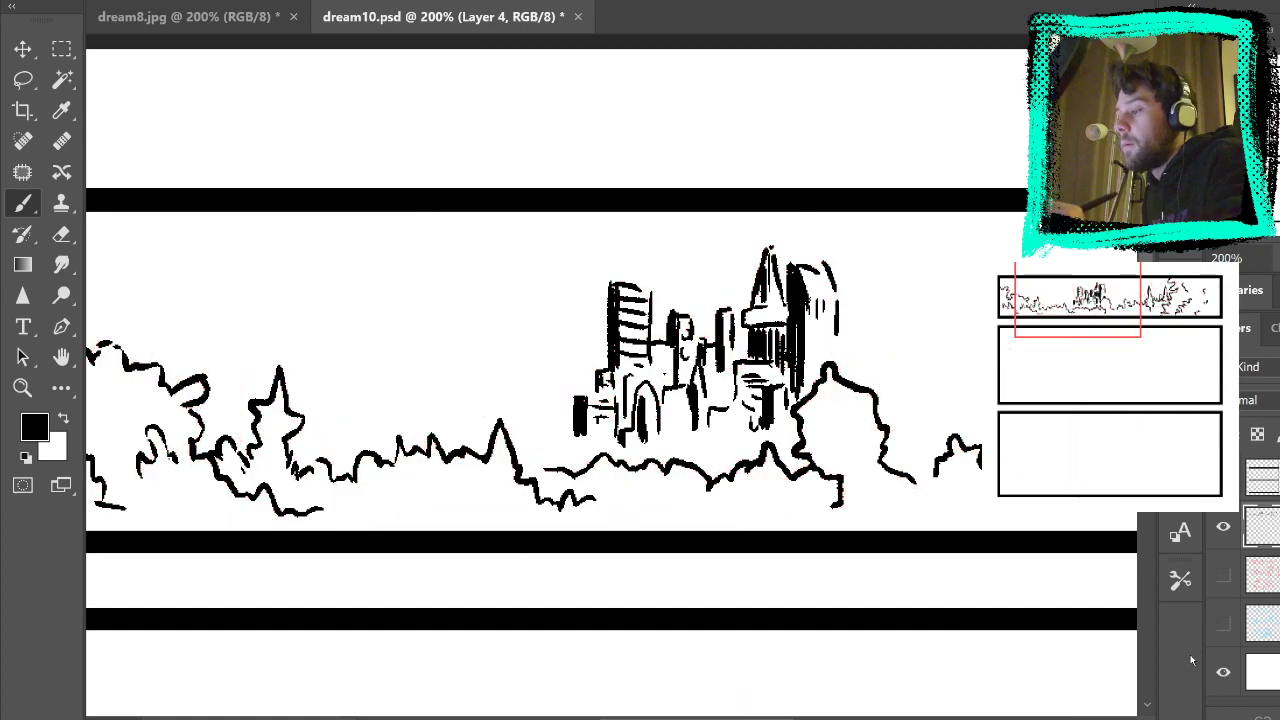
pyautogui.click(61, 234)
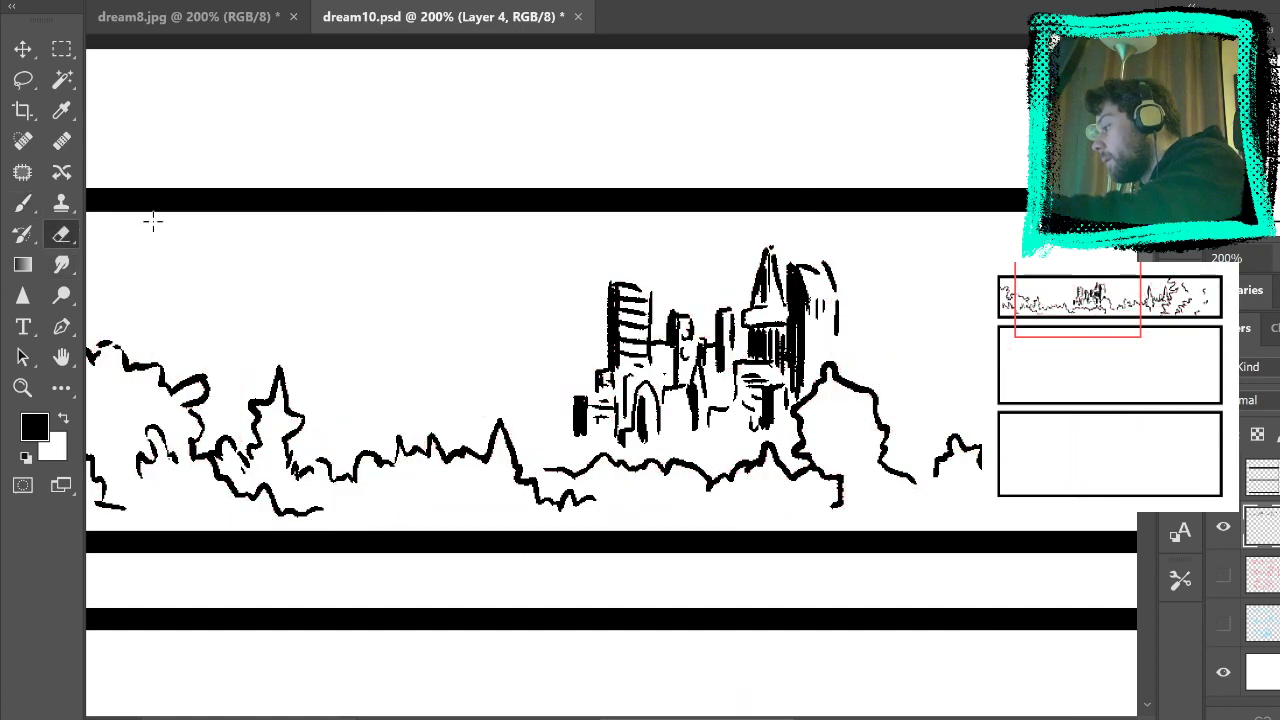
pyautogui.moveTo(808, 272); pyautogui.dragTo(830, 263)
pyautogui.click(25, 206)
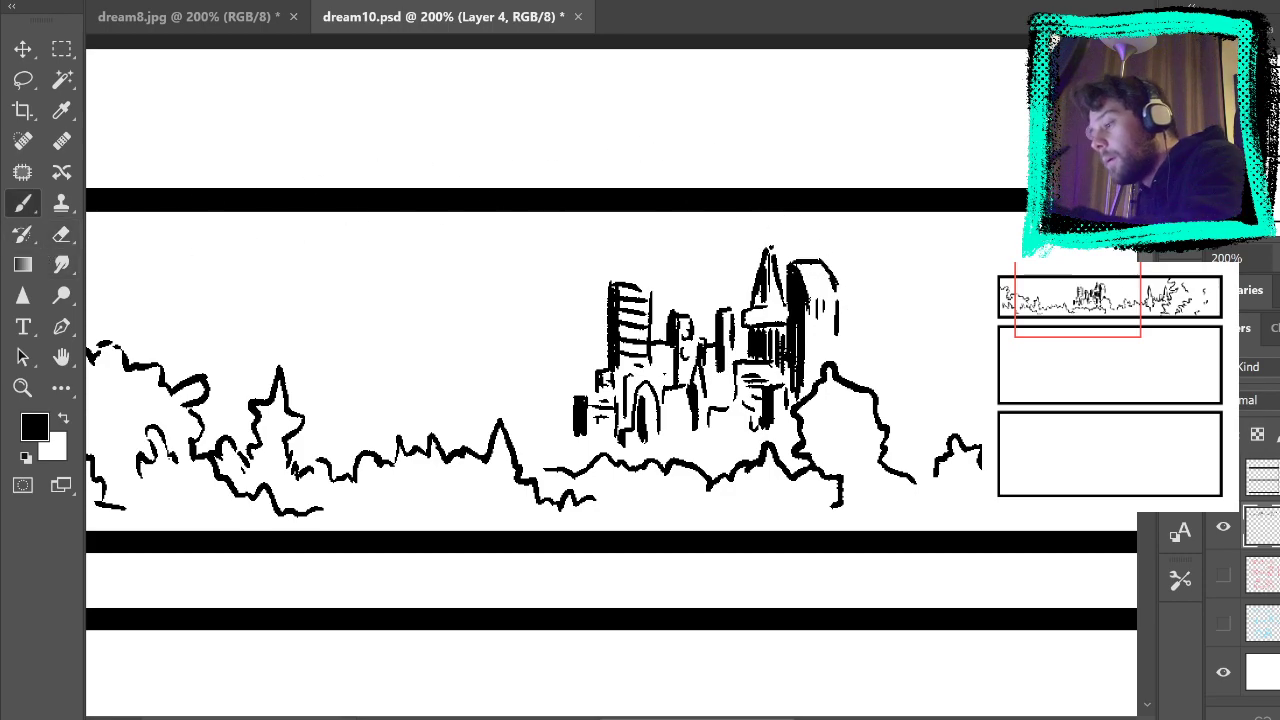
pyautogui.click(1225, 575)
pyautogui.hotkey('ctrl', 'z')
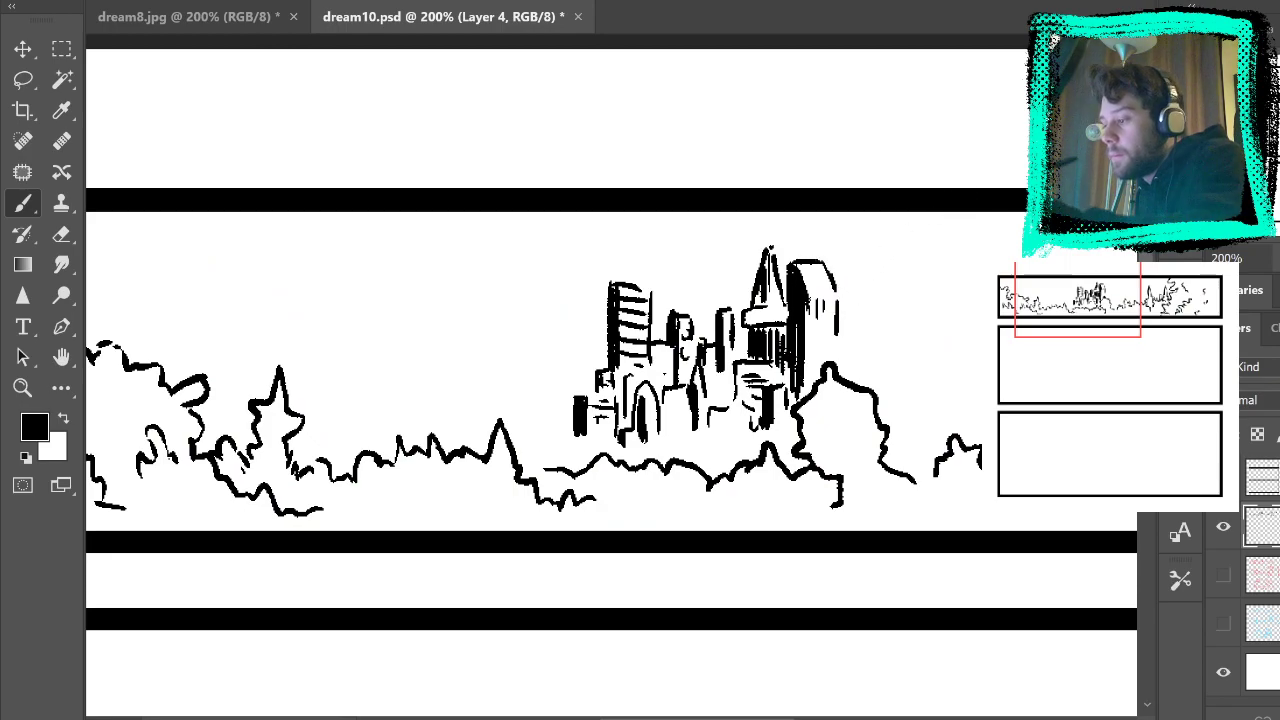
# Step: Show the red sketch and ink the stepped buildings behind the rounded tree and small dark details along the treeline
pyautogui.click(1223, 575)
pyautogui.moveTo(843, 355)
pyautogui.mouseDown()
pyautogui.moveTo(882, 398)
pyautogui.moveTo(900, 362)
pyautogui.moveTo(876, 368)
pyautogui.moveTo(880, 438)
pyautogui.mouseUp()
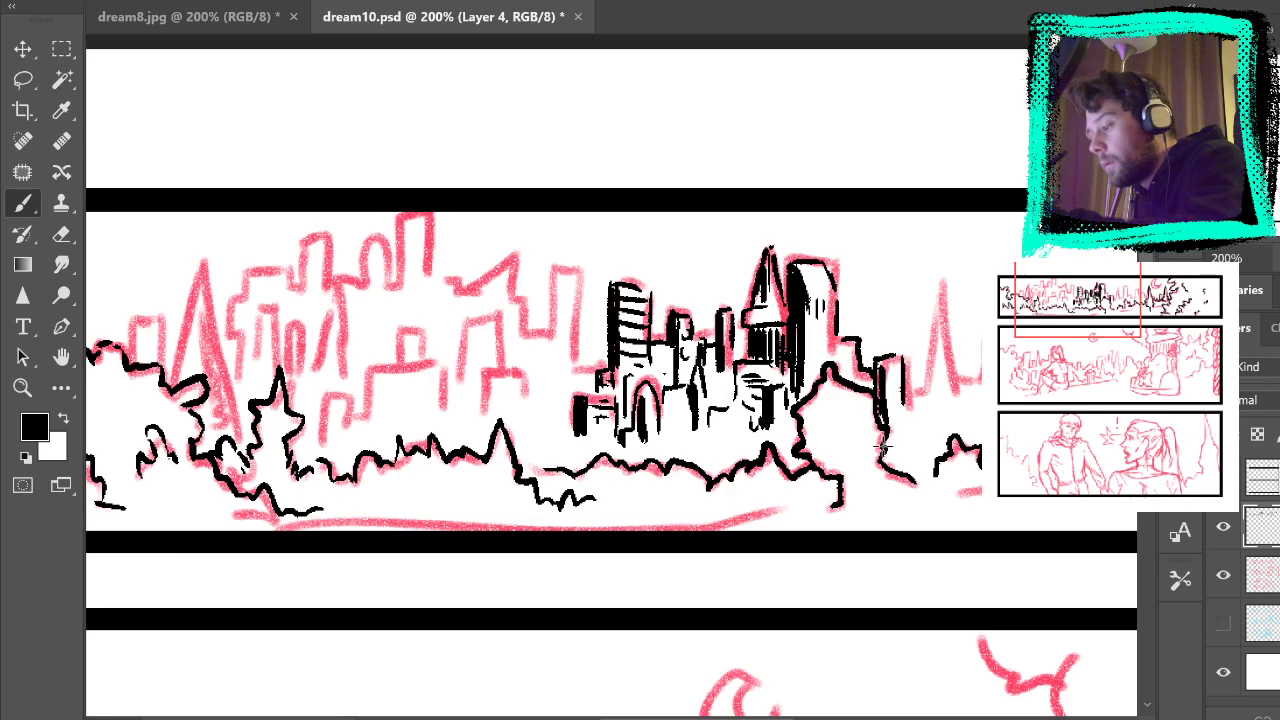
pyautogui.moveTo(727, 458)
pyautogui.mouseDown()
pyautogui.moveTo(690, 479)
pyautogui.moveTo(692, 443)
pyautogui.moveTo(679, 435)
pyautogui.moveTo(659, 453)
pyautogui.moveTo(707, 483)
pyautogui.moveTo(687, 458)
pyautogui.moveTo(677, 475)
pyautogui.moveTo(687, 451)
pyautogui.moveTo(650, 448)
pyautogui.mouseUp()
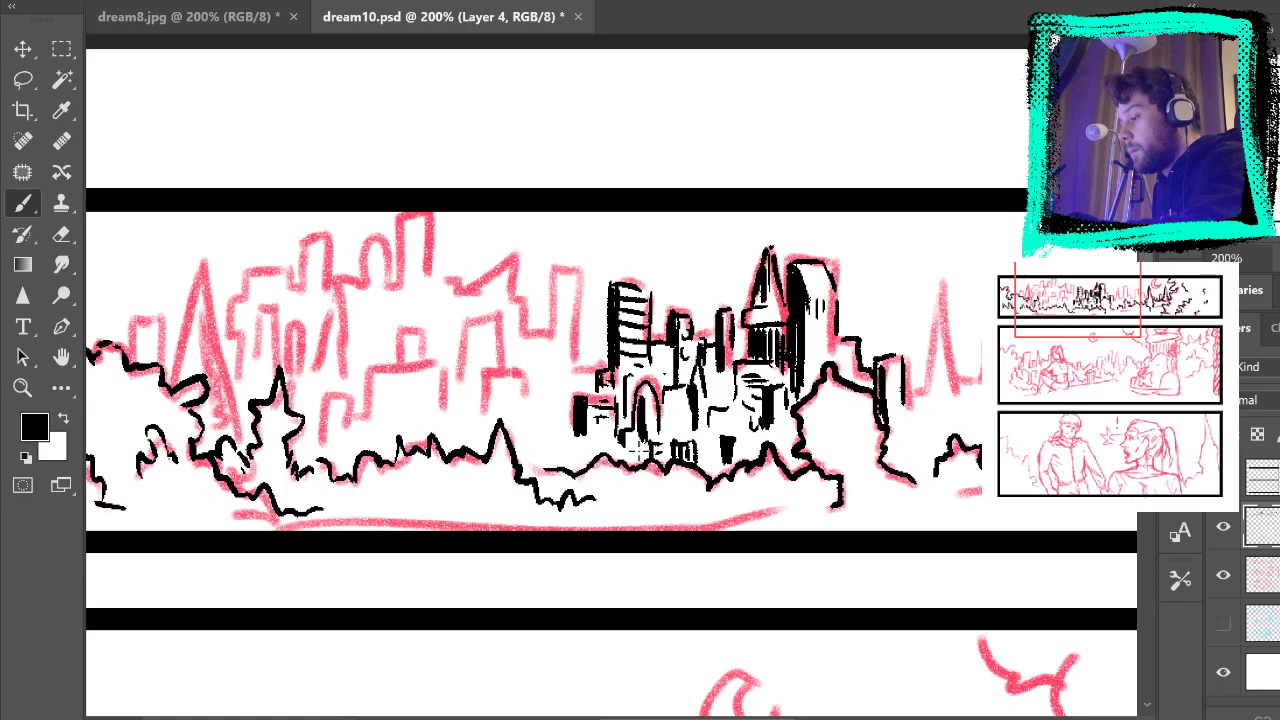
# Step: Review the inks on the whole page without the red sketch and examine the treeline right of the skyline up close
pyautogui.click(1223, 576)
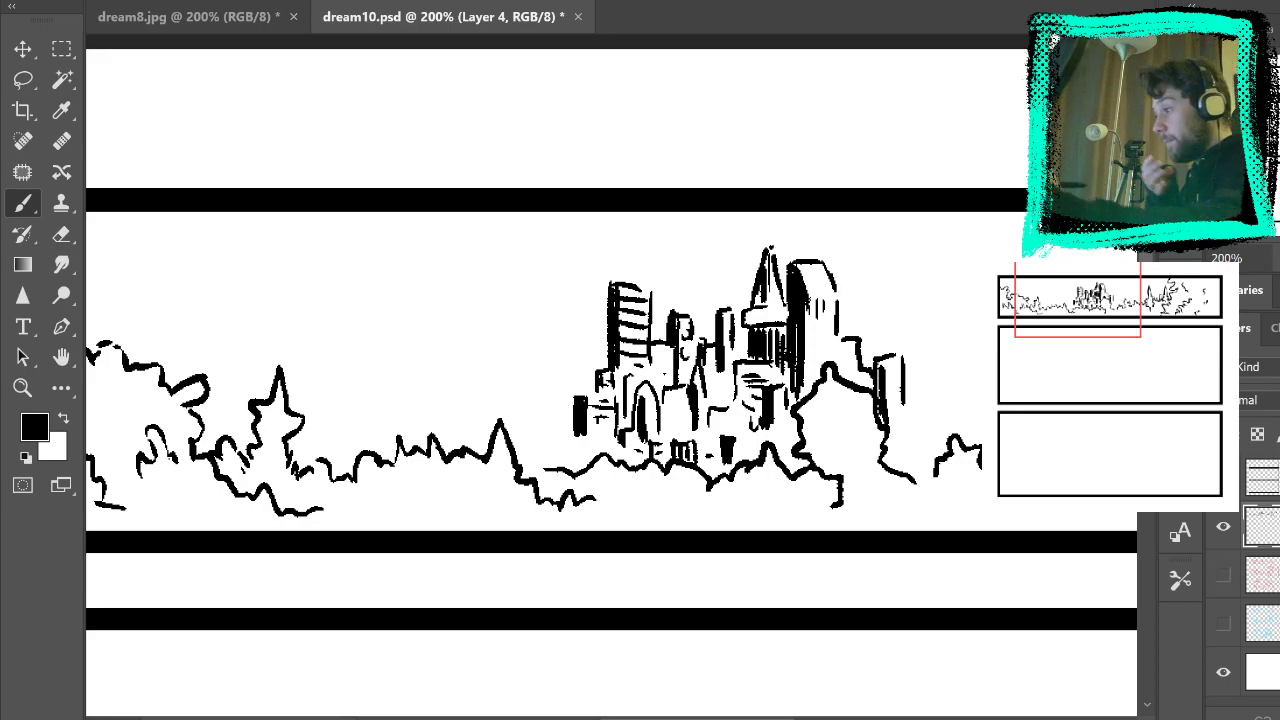
pyautogui.hotkey('ctrl', '0')
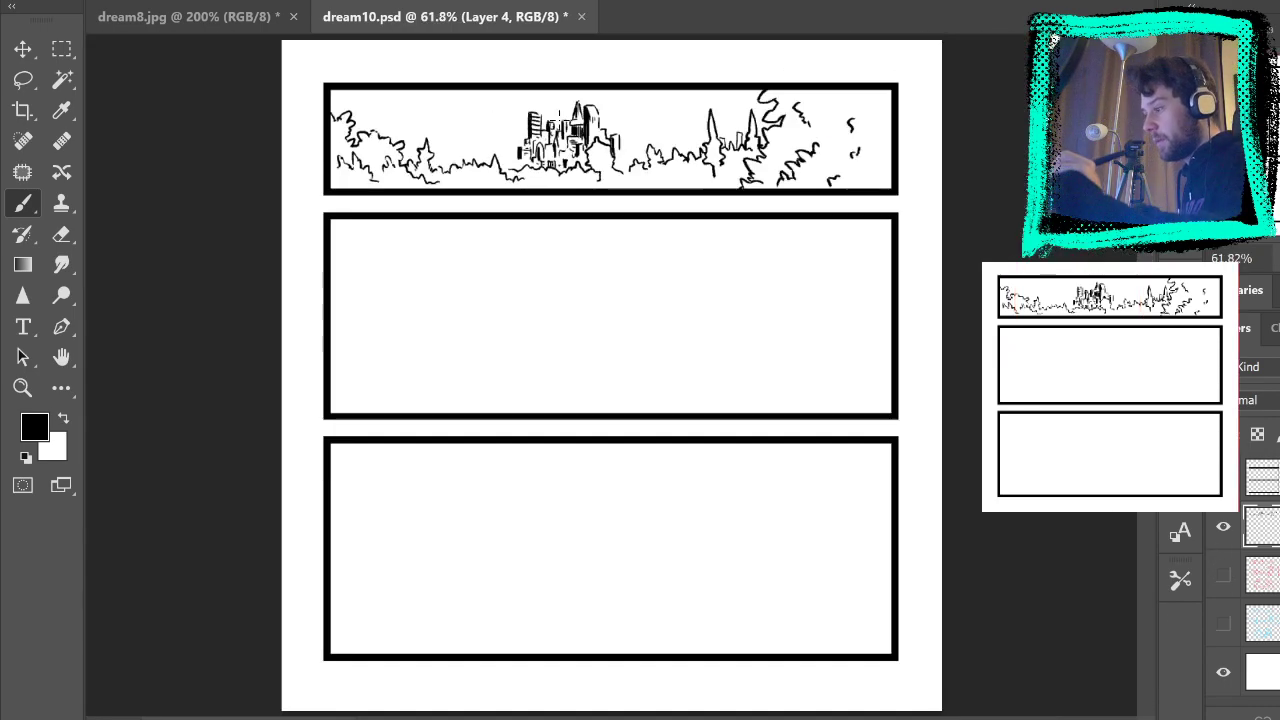
pyautogui.press('z')
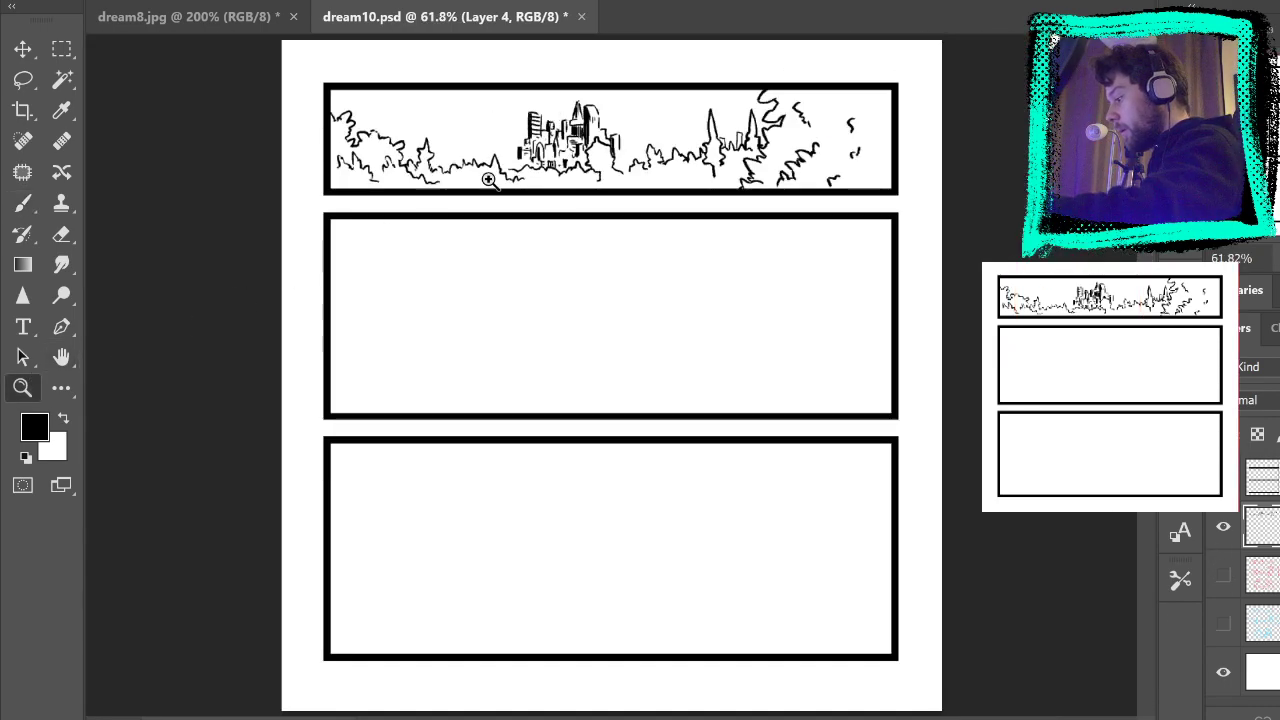
pyautogui.click(686, 125)
pyautogui.click(663, 140)
pyautogui.click(663, 140)
pyautogui.click(711, 143)
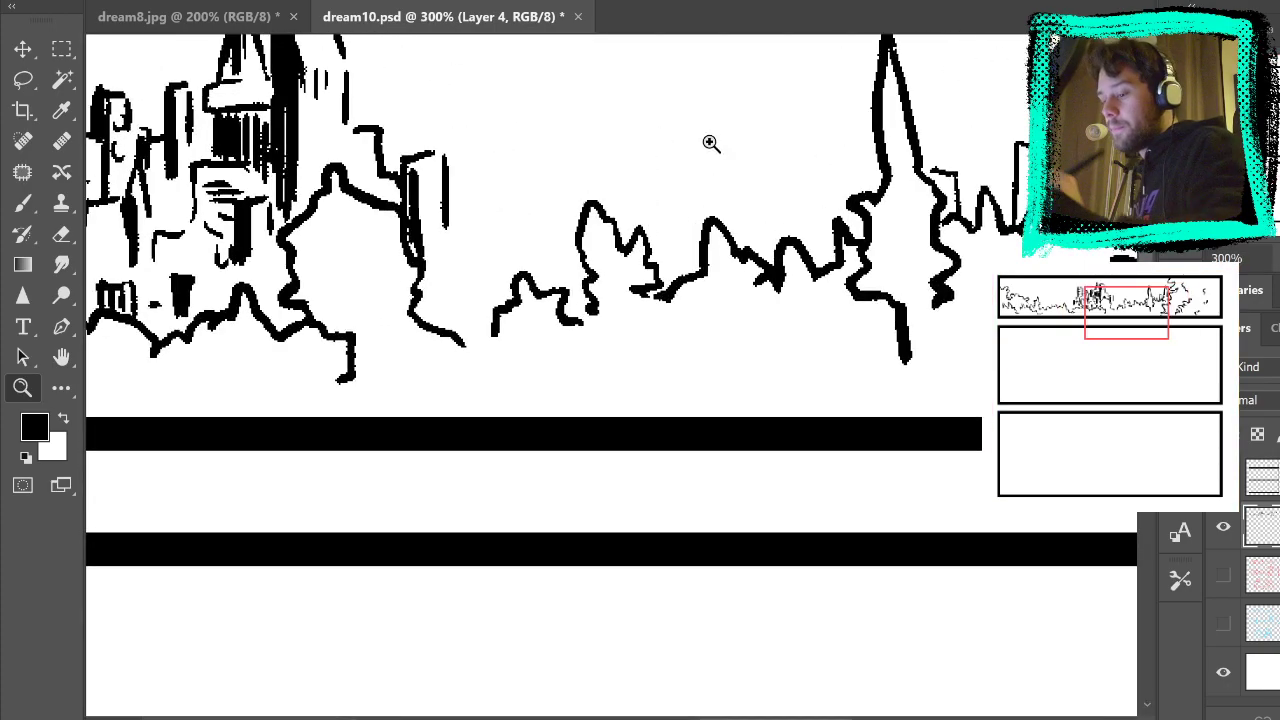
# Step: Show the red sketch and ink the narrow spire tower right of the skyline cluster with a solid black shaded side
pyautogui.click(1223, 575)
pyautogui.scroll(5, 571, 354)
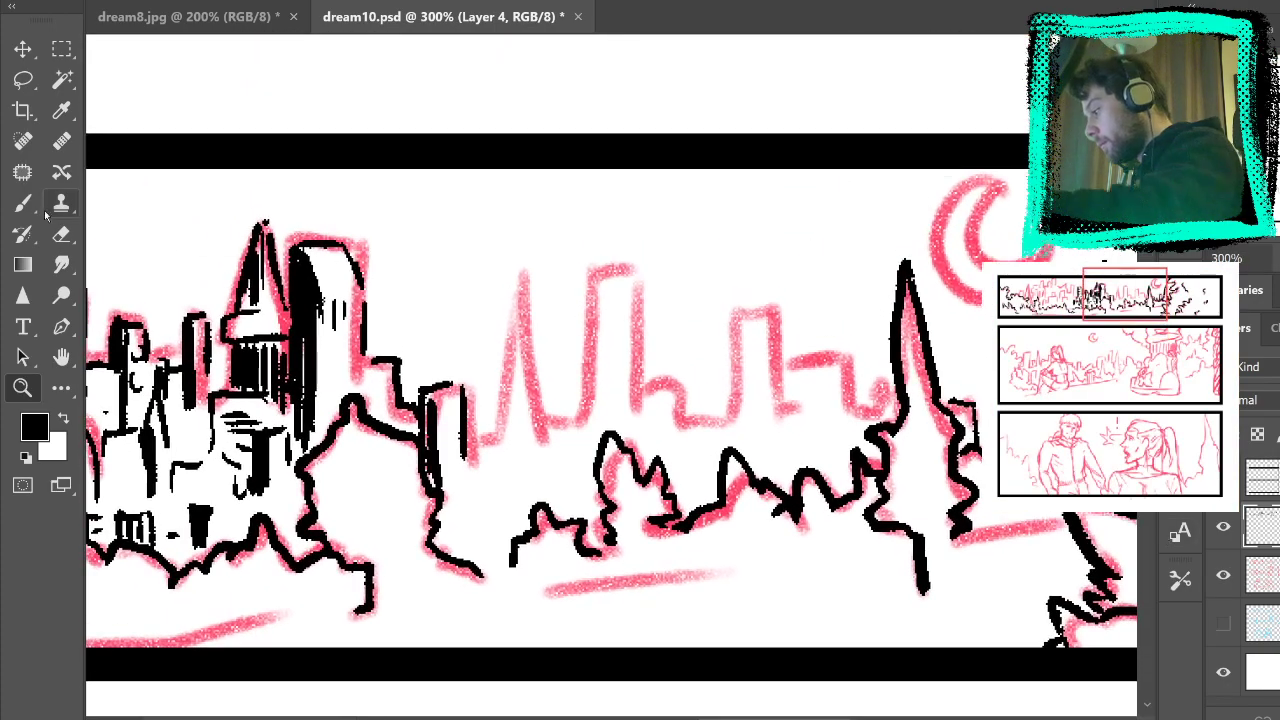
pyautogui.press('b')
pyautogui.moveTo(496, 446)
pyautogui.mouseDown()
pyautogui.moveTo(512, 302)
pyautogui.moveTo(514, 400)
pyautogui.moveTo(526, 275)
pyautogui.moveTo(504, 473)
pyautogui.mouseUp()
pyautogui.moveTo(519, 315)
pyautogui.mouseDown()
pyautogui.moveTo(514, 489)
pyautogui.moveTo(518, 280)
pyautogui.moveTo(518, 396)
pyautogui.mouseUp()
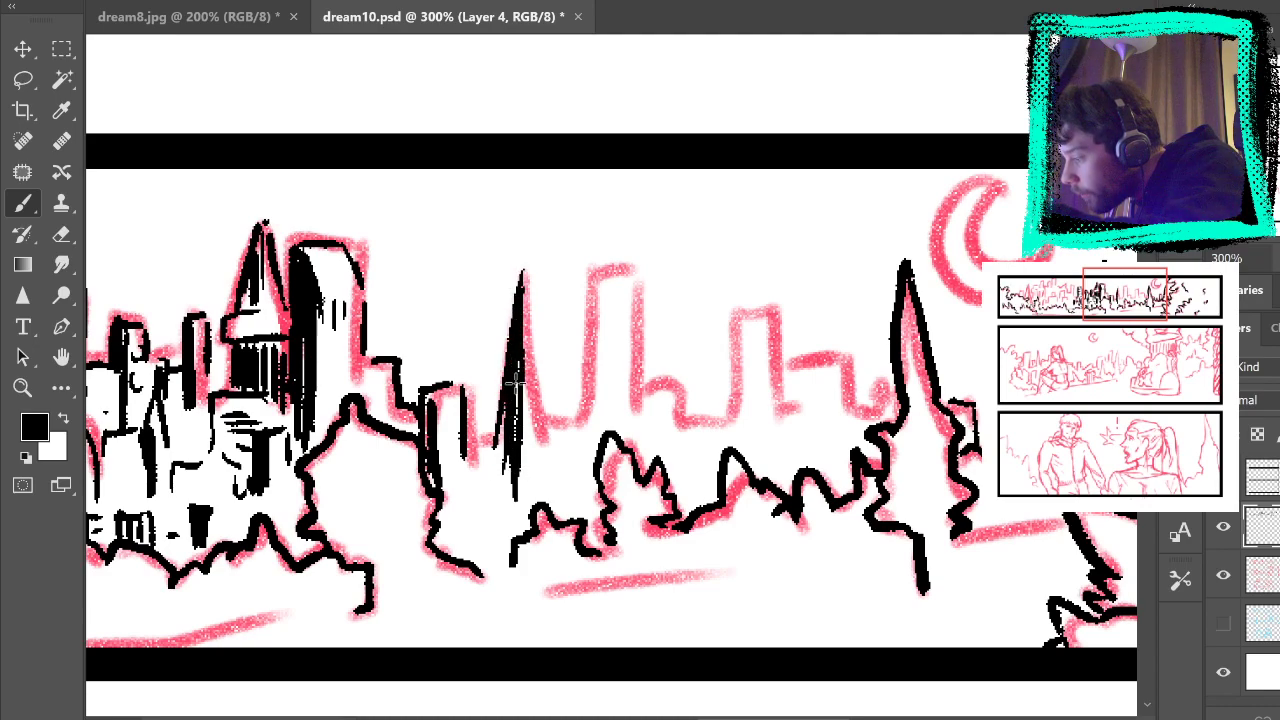
pyautogui.moveTo(542, 341); pyautogui.dragTo(571, 451)
pyautogui.hotkey('ctrl', 'z')
pyautogui.moveTo(523, 268)
pyautogui.mouseDown()
pyautogui.moveTo(572, 480)
pyautogui.moveTo(528, 332)
pyautogui.mouseUp()
pyautogui.hotkey('ctrl', 'z')
pyautogui.hotkey('ctrl', 'z')
pyautogui.moveTo(553, 458); pyautogui.dragTo(535, 345)
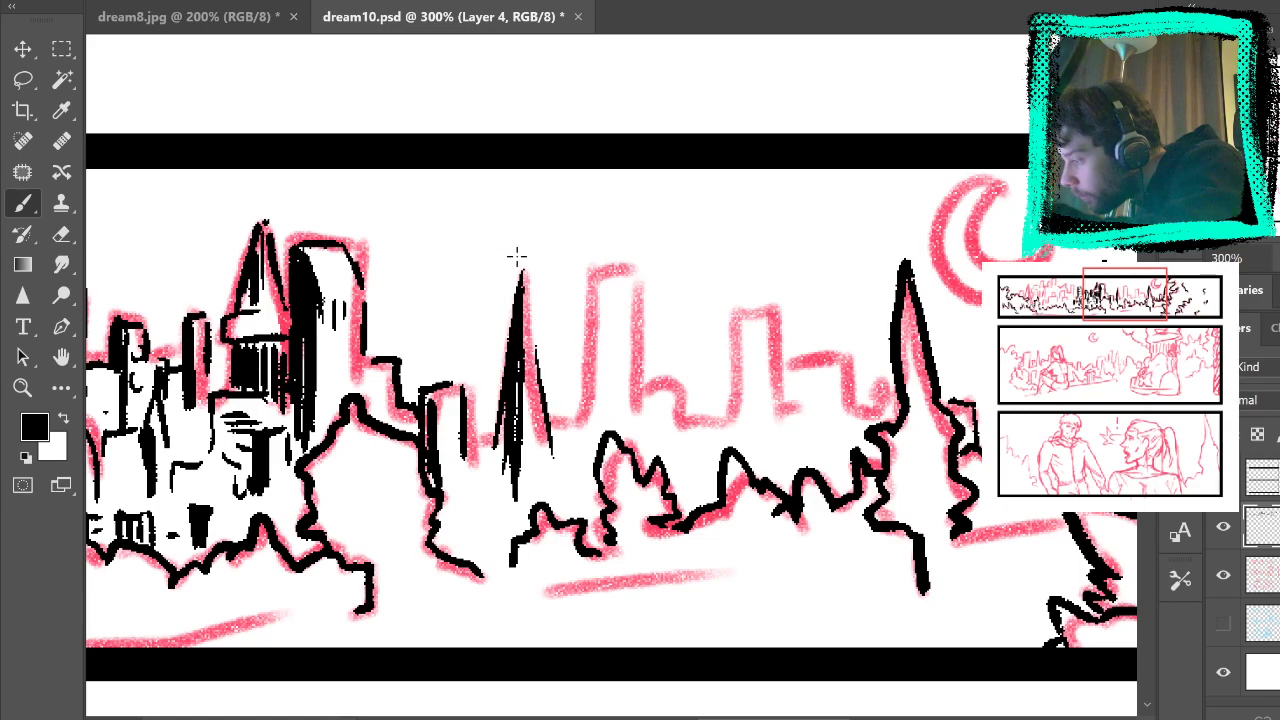
pyautogui.moveTo(505, 460)
pyautogui.mouseDown()
pyautogui.moveTo(478, 440)
pyautogui.moveTo(515, 518)
pyautogui.moveTo(490, 516)
pyautogui.moveTo(482, 535)
pyautogui.moveTo(520, 514)
pyautogui.mouseUp()
# Step: Ink the tall flat-topped tower right of the spire with a solid black side, thin vertical lines and dark horizontal bands
pyautogui.moveTo(552, 427); pyautogui.dragTo(578, 428)
pyautogui.moveTo(582, 288); pyautogui.dragTo(577, 455)
pyautogui.moveTo(592, 266)
pyautogui.mouseDown()
pyautogui.moveTo(580, 458)
pyautogui.moveTo(590, 450)
pyautogui.mouseUp()
pyautogui.moveTo(590, 300); pyautogui.dragTo(590, 370)
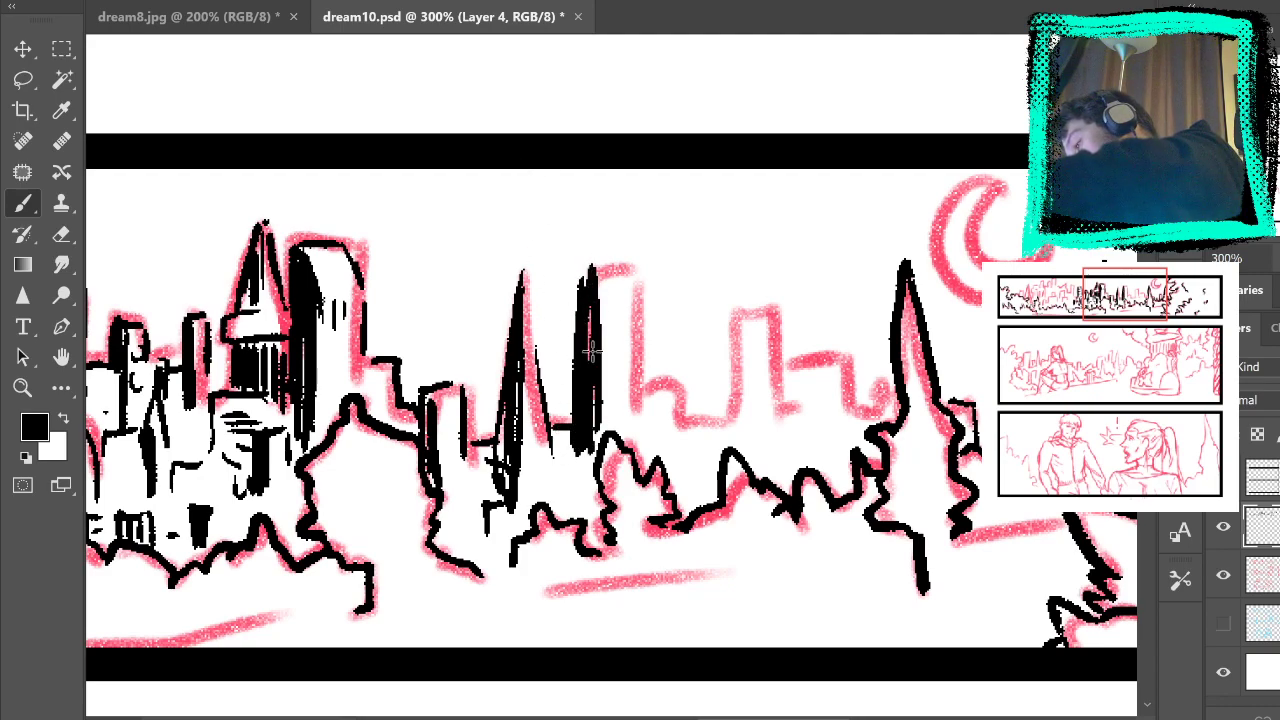
pyautogui.moveTo(602, 268)
pyautogui.mouseDown()
pyautogui.moveTo(608, 444)
pyautogui.moveTo(626, 436)
pyautogui.moveTo(632, 448)
pyautogui.mouseUp()
pyautogui.moveTo(608, 353)
pyautogui.mouseDown()
pyautogui.moveTo(638, 349)
pyautogui.moveTo(634, 331)
pyautogui.mouseUp()
pyautogui.moveTo(605, 398)
pyautogui.mouseDown()
pyautogui.moveTo(628, 396)
pyautogui.moveTo(628, 407)
pyautogui.mouseUp()
pyautogui.hotkey('ctrl', 'z')
pyautogui.hotkey('ctrl', 'z')
pyautogui.hotkey('ctrl', 'z')
pyautogui.hotkey('ctrl', 'z')
pyautogui.moveTo(605, 342)
pyautogui.mouseDown()
pyautogui.moveTo(634, 346)
pyautogui.moveTo(630, 333)
pyautogui.mouseUp()
pyautogui.moveTo(604, 388); pyautogui.dragTo(642, 398)
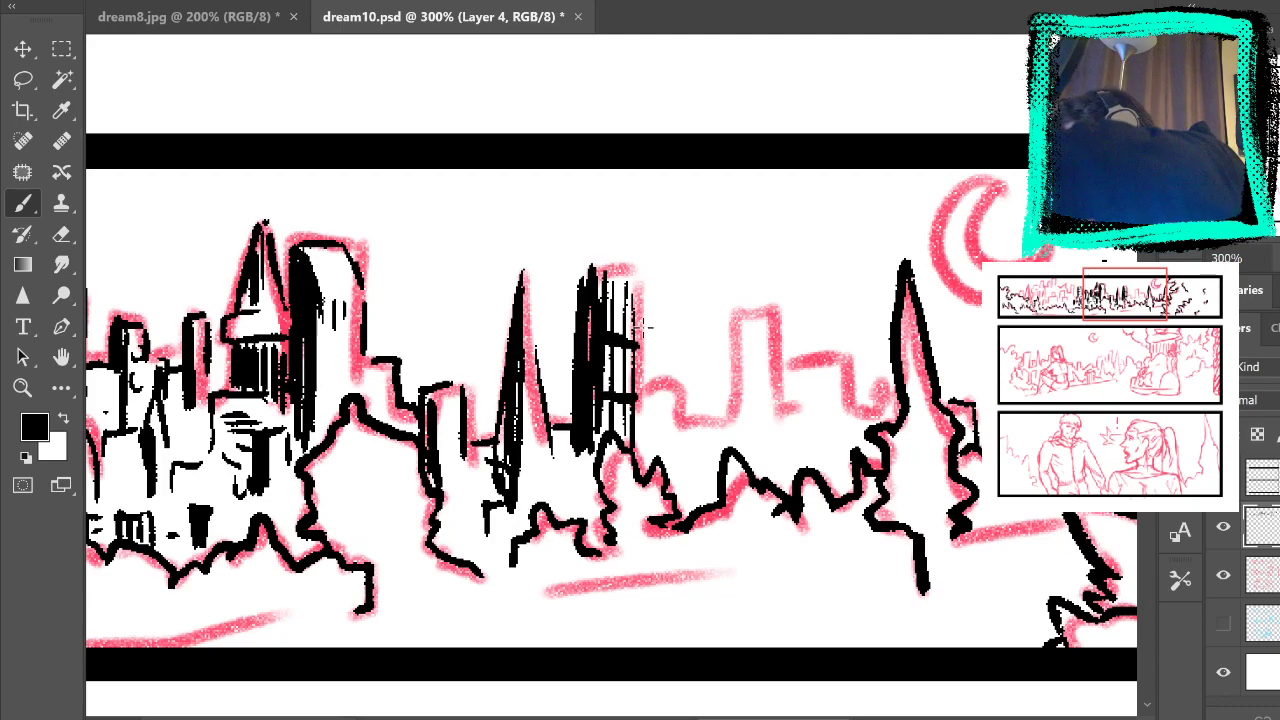
pyautogui.moveTo(610, 298)
pyautogui.mouseDown()
pyautogui.moveTo(588, 262)
pyautogui.moveTo(635, 270)
pyautogui.mouseUp()
# Step: Try to ink a domed cap on top of the tall banded tower
pyautogui.moveTo(575, 272); pyautogui.dragTo(588, 254)
pyautogui.moveTo(622, 256)
pyautogui.mouseDown()
pyautogui.moveTo(643, 271)
pyautogui.moveTo(598, 242)
pyautogui.moveTo(636, 264)
pyautogui.mouseUp()
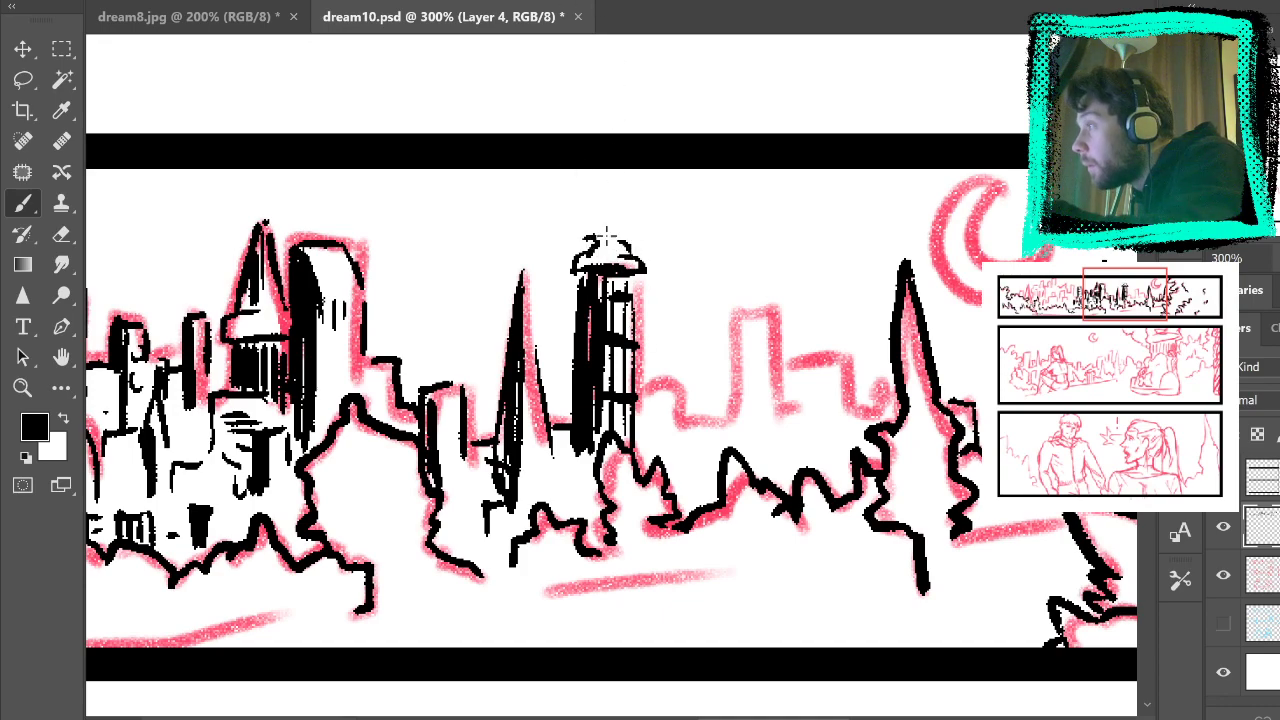
pyautogui.hotkey('ctrl', 'z')
pyautogui.hotkey('ctrl', 'z')
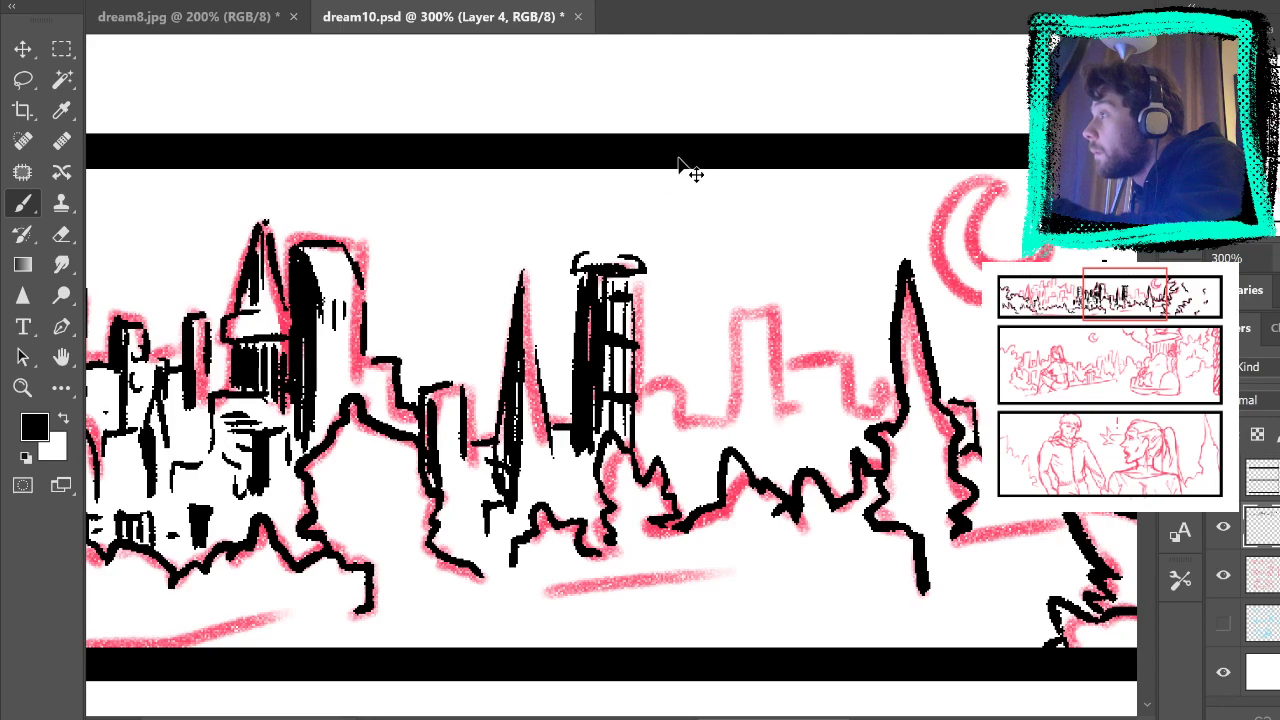
pyautogui.hotkey('ctrl', 'z')
# Step: Ink a small finial and rough outer edge on the banded tower and thin antennas on the rooftops to its left
pyautogui.moveTo(592, 254)
pyautogui.mouseDown()
pyautogui.moveTo(637, 285)
pyautogui.moveTo(639, 273)
pyautogui.moveTo(643, 404)
pyautogui.mouseUp()
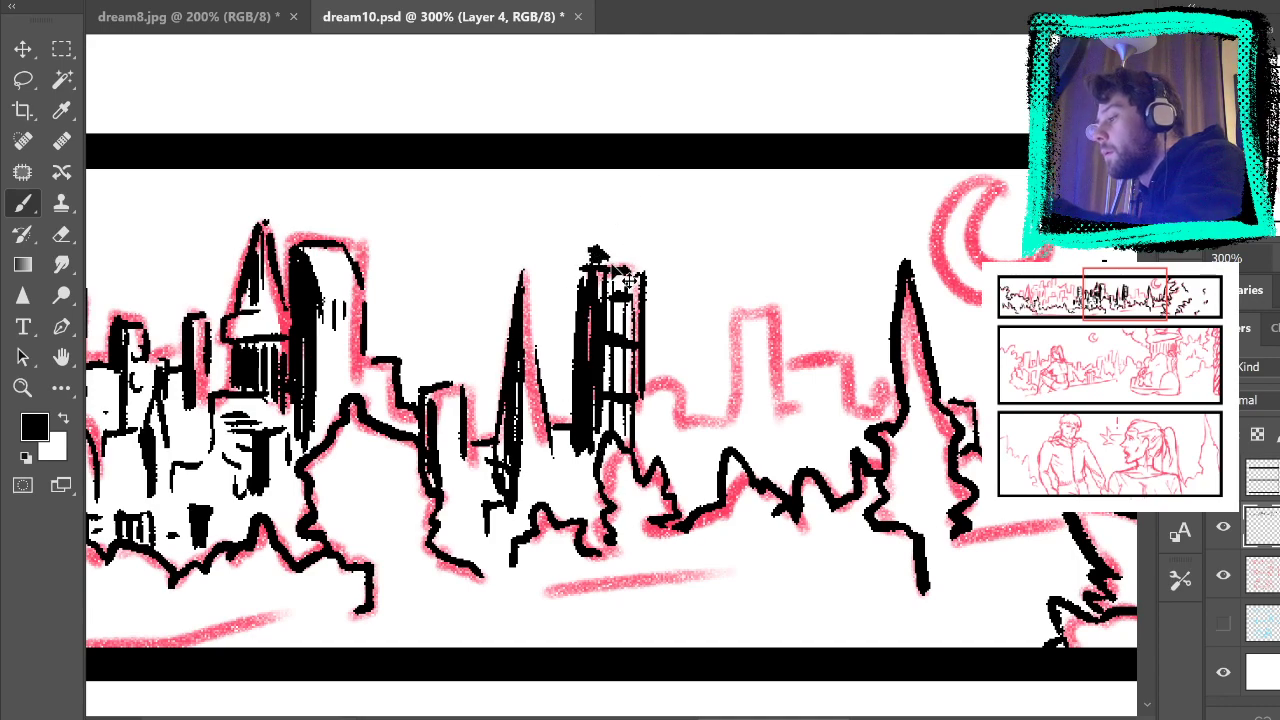
pyautogui.moveTo(597, 238); pyautogui.dragTo(598, 244)
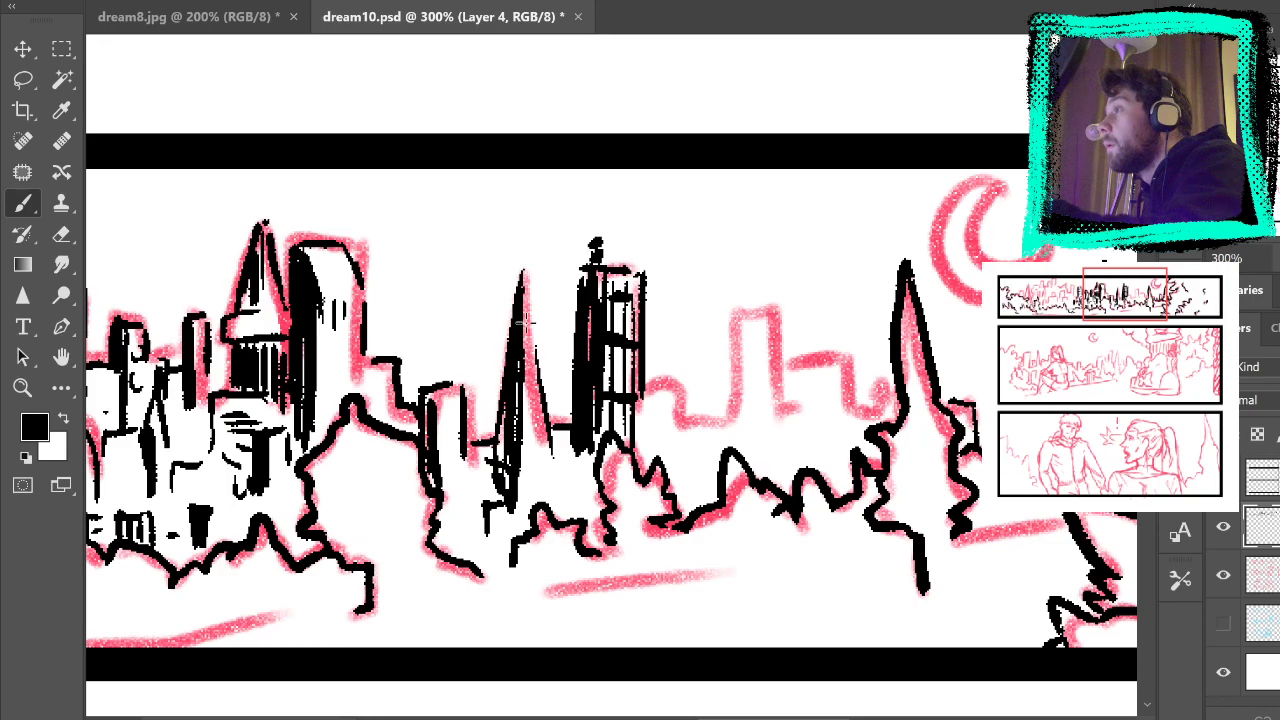
pyautogui.moveTo(389, 357); pyautogui.dragTo(388, 344)
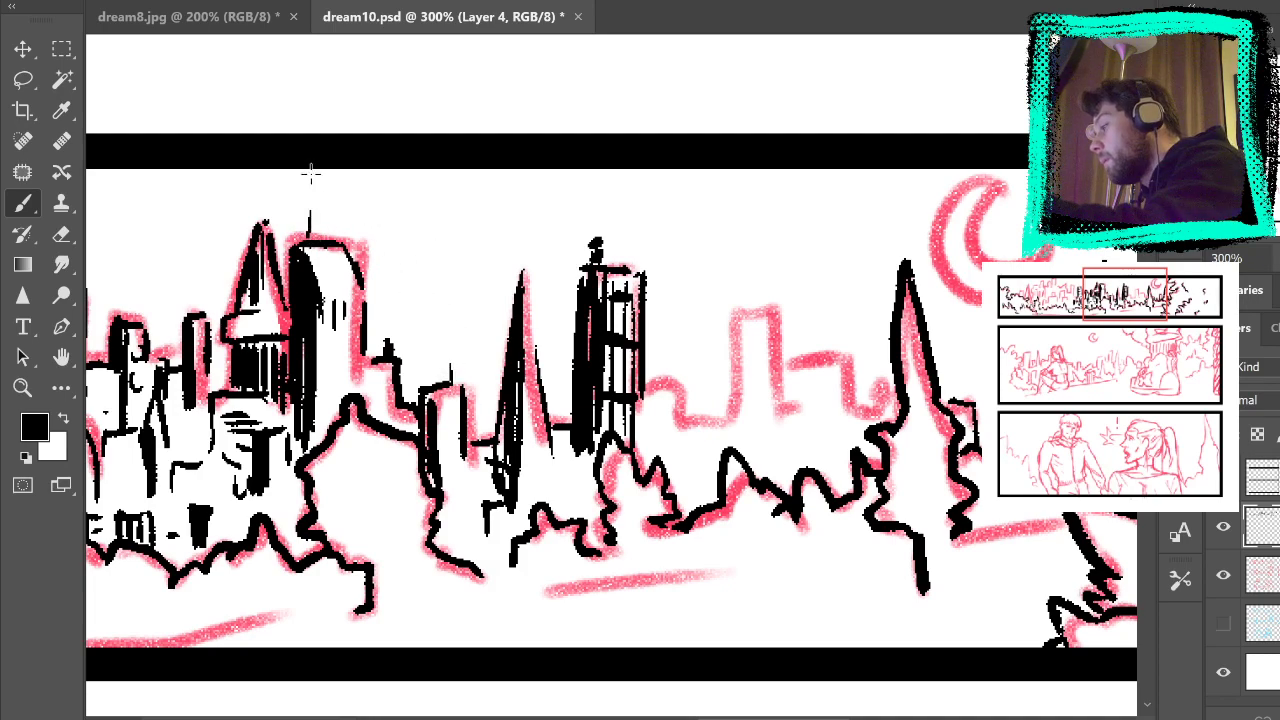
# Step: Ink the low stepped buildings, the black-sided block and the wide block between the banded tower and the tall pointed tree
pyautogui.moveTo(636, 402)
pyautogui.mouseDown()
pyautogui.moveTo(680, 371)
pyautogui.moveTo(674, 423)
pyautogui.moveTo(696, 406)
pyautogui.moveTo(702, 426)
pyautogui.moveTo(732, 419)
pyautogui.moveTo(707, 426)
pyautogui.moveTo(664, 400)
pyautogui.mouseUp()
pyautogui.moveTo(714, 462)
pyautogui.mouseDown()
pyautogui.moveTo(752, 394)
pyautogui.moveTo(750, 427)
pyautogui.moveTo(735, 316)
pyautogui.moveTo(788, 321)
pyautogui.moveTo(760, 373)
pyautogui.moveTo(752, 356)
pyautogui.moveTo(762, 386)
pyautogui.moveTo(755, 341)
pyautogui.moveTo(766, 386)
pyautogui.mouseUp()
pyautogui.moveTo(782, 322); pyautogui.dragTo(784, 414)
pyautogui.moveTo(758, 350)
pyautogui.mouseDown()
pyautogui.moveTo(772, 352)
pyautogui.moveTo(776, 410)
pyautogui.moveTo(804, 412)
pyautogui.moveTo(792, 380)
pyautogui.mouseUp()
pyautogui.moveTo(728, 320)
pyautogui.mouseDown()
pyautogui.moveTo(752, 404)
pyautogui.moveTo(862, 358)
pyautogui.moveTo(864, 390)
pyautogui.mouseUp()
pyautogui.moveTo(818, 362); pyautogui.dragTo(820, 396)
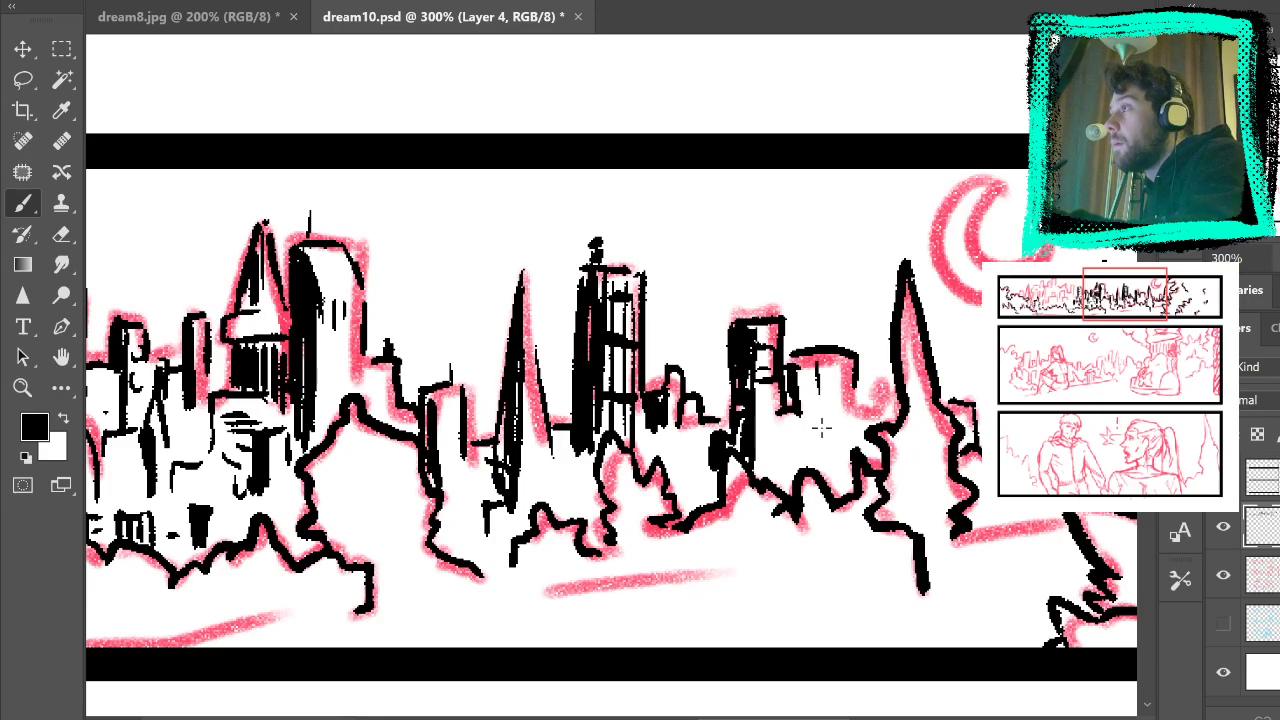
pyautogui.moveTo(857, 457); pyautogui.dragTo(876, 408)
pyautogui.moveTo(877, 400)
pyautogui.mouseDown()
pyautogui.moveTo(887, 388)
pyautogui.moveTo(882, 407)
pyautogui.mouseUp()
# Step: Hide the red sketch and examine the inked skyline on the whole page, then the treeline in the first panel's left half
pyautogui.moveTo(1020, 562)
pyautogui.mouseDown()
pyautogui.moveTo(891, 517)
pyautogui.moveTo(903, 472)
pyautogui.moveTo(1046, 566)
pyautogui.moveTo(1090, 571)
pyautogui.moveTo(980, 570)
pyautogui.mouseUp()
pyautogui.click(1225, 576)
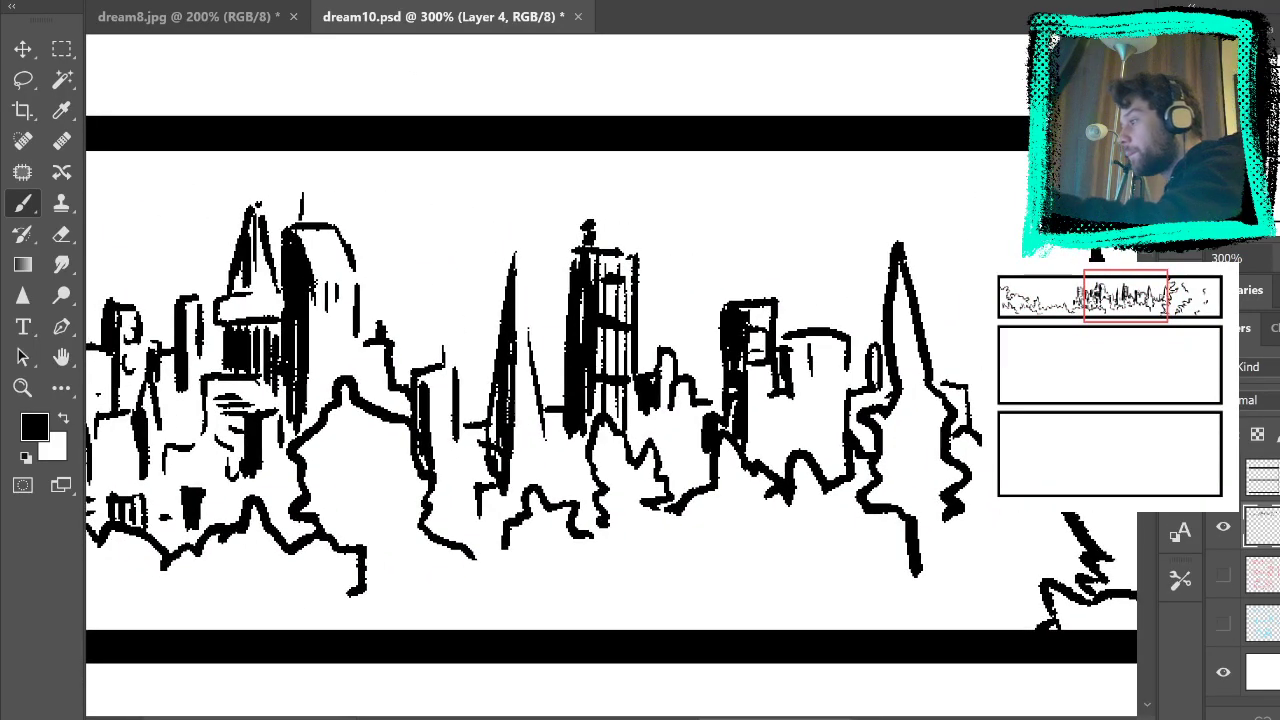
pyautogui.hotkey('ctrl', '-')
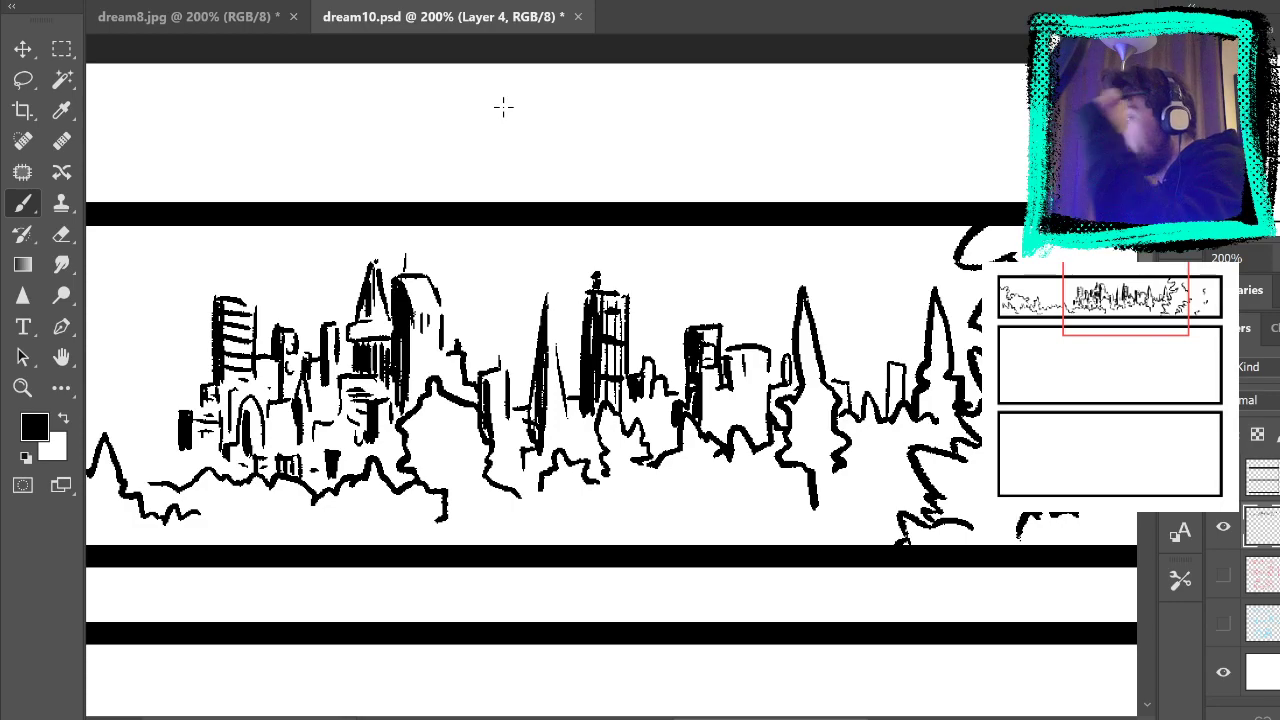
pyautogui.hotkey('ctrl', '0')
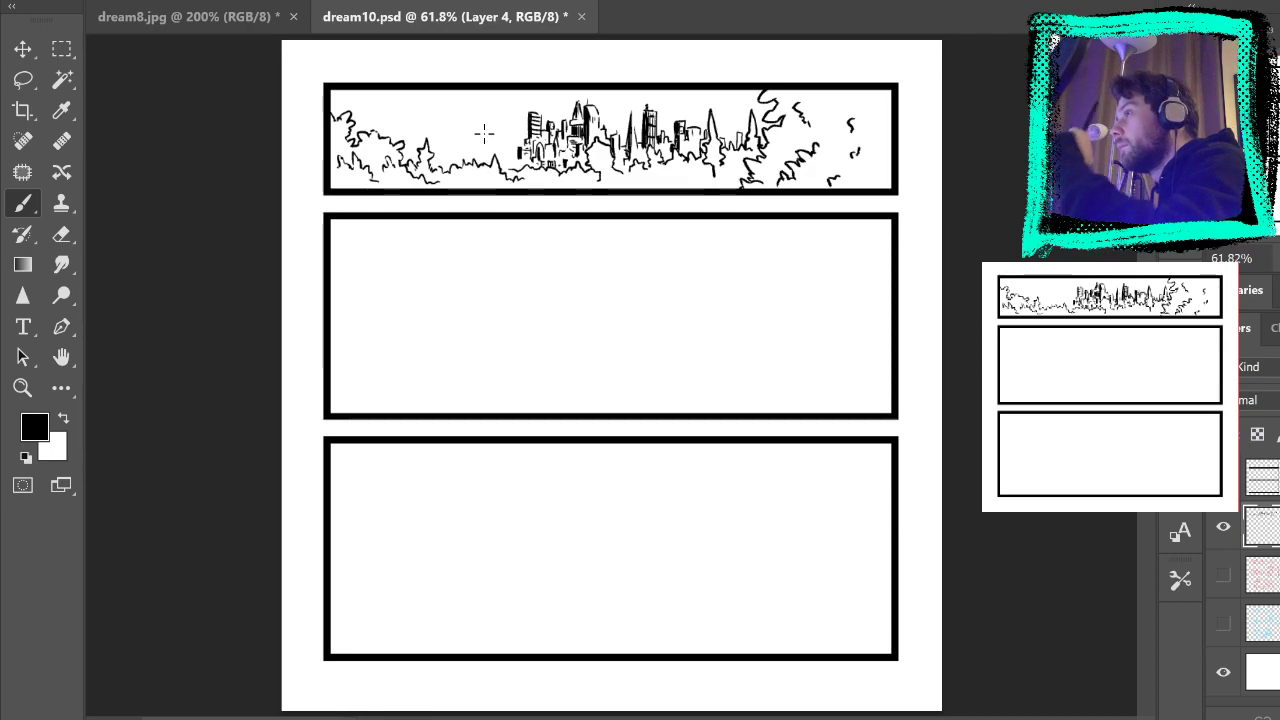
pyautogui.press('z')
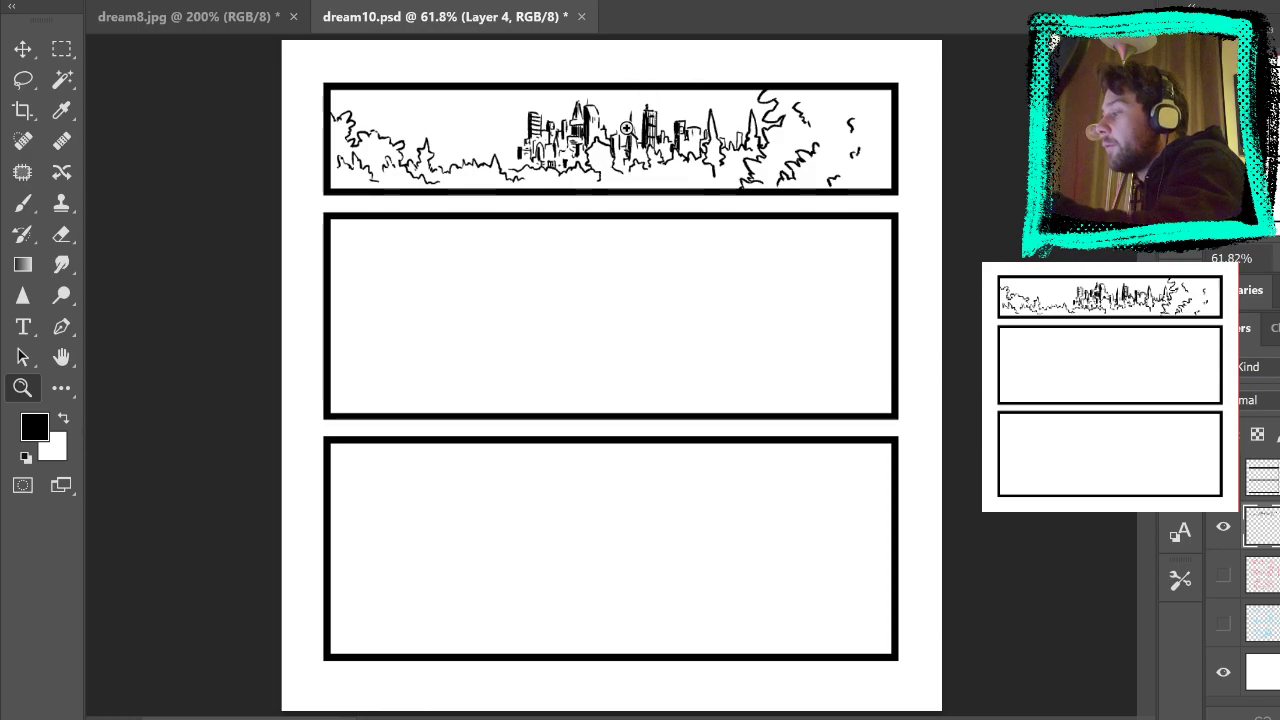
pyautogui.click(497, 132)
pyautogui.click(468, 148)
pyautogui.click(468, 149)
pyautogui.moveTo(524, 190); pyautogui.dragTo(707, 315)
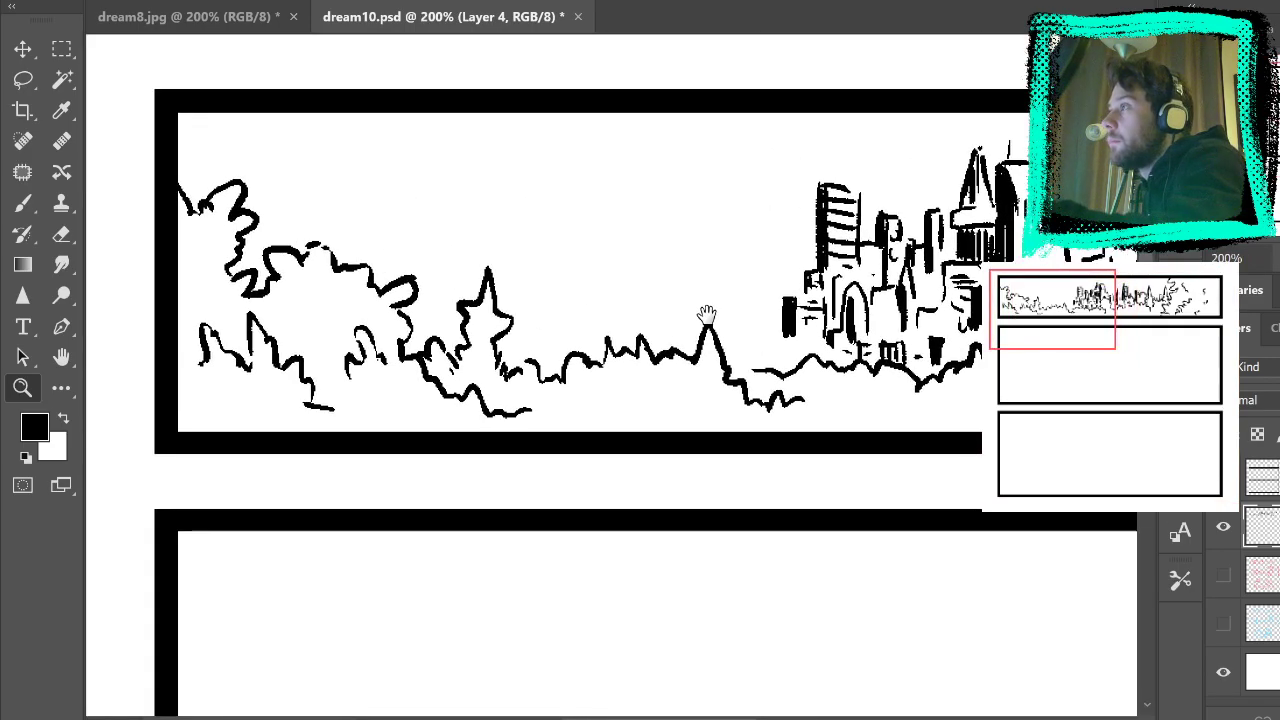
# Step: Show the red sketch and ink the outline of the narrow tower left of the striped tower, with the ledge beside it
pyautogui.click(1223, 575)
pyautogui.click(812, 205)
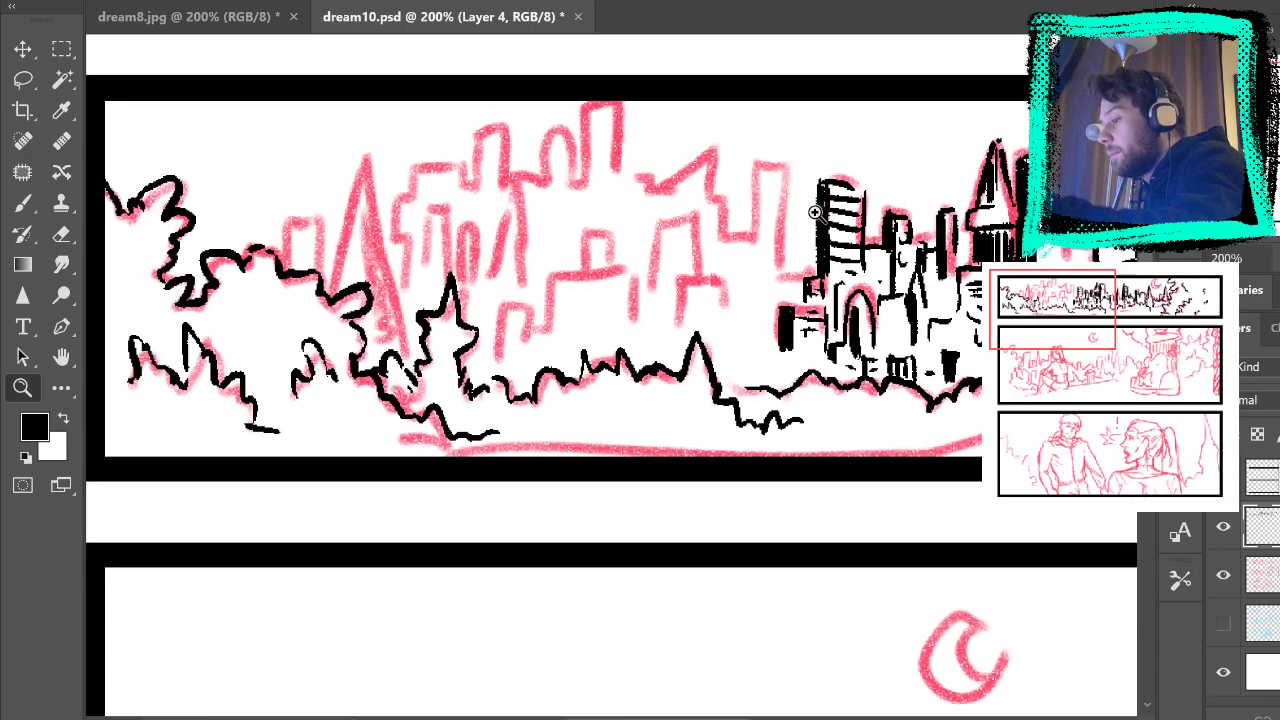
pyautogui.press('b')
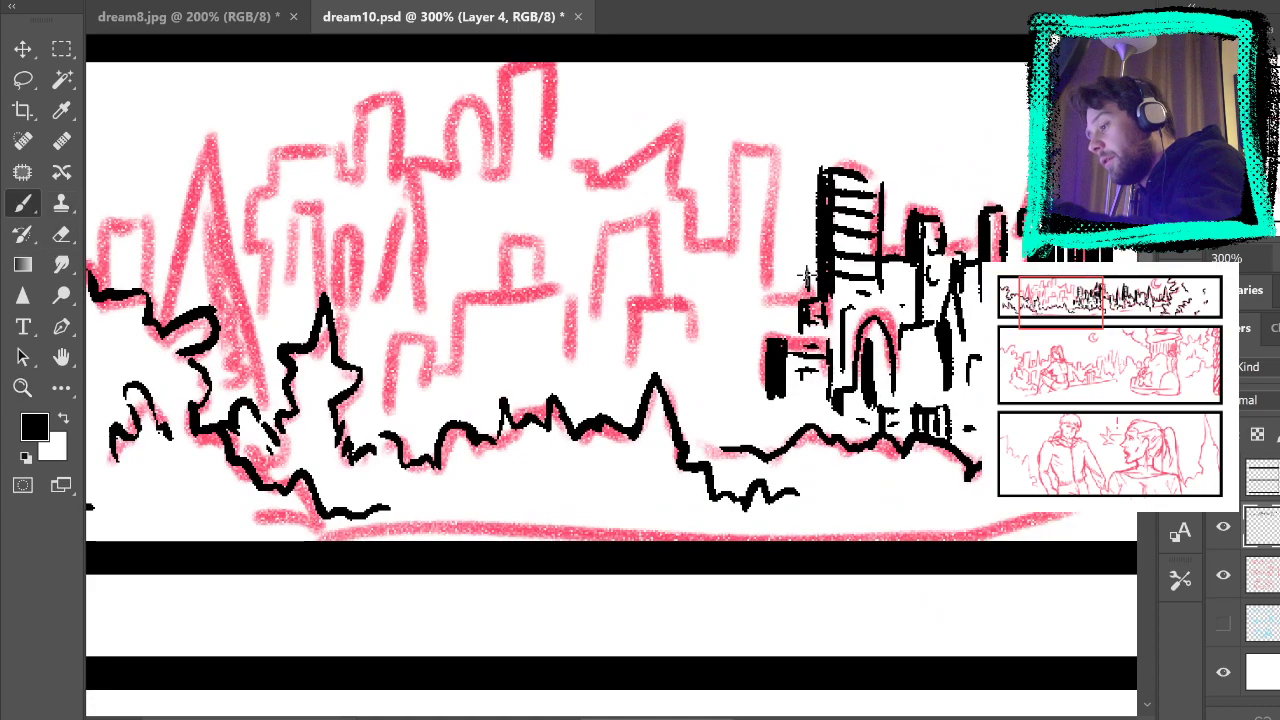
pyautogui.moveTo(804, 299)
pyautogui.mouseDown()
pyautogui.moveTo(770, 301)
pyautogui.moveTo(766, 143)
pyautogui.mouseUp()
pyautogui.hotkey('ctrl', 'z')
pyautogui.moveTo(772, 304); pyautogui.dragTo(775, 150)
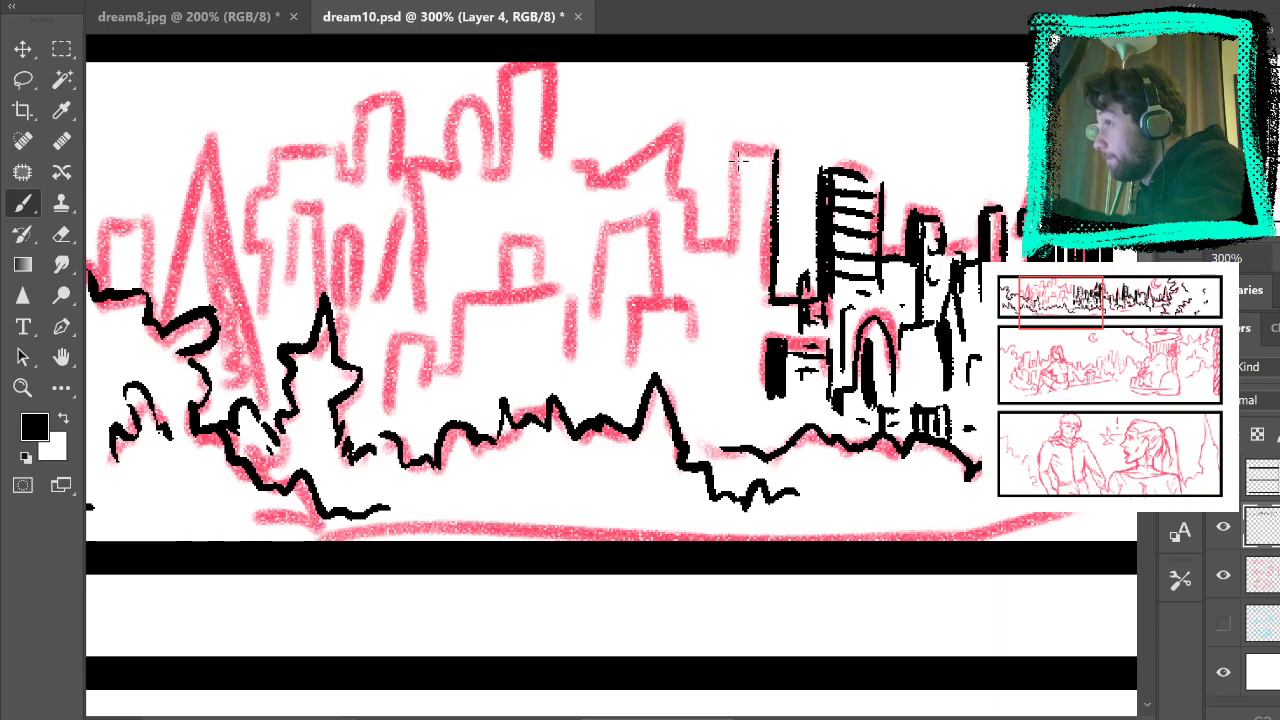
pyautogui.moveTo(777, 147)
pyautogui.mouseDown()
pyautogui.moveTo(740, 145)
pyautogui.moveTo(737, 242)
pyautogui.mouseUp()
pyautogui.moveTo(700, 242); pyautogui.dragTo(745, 245)
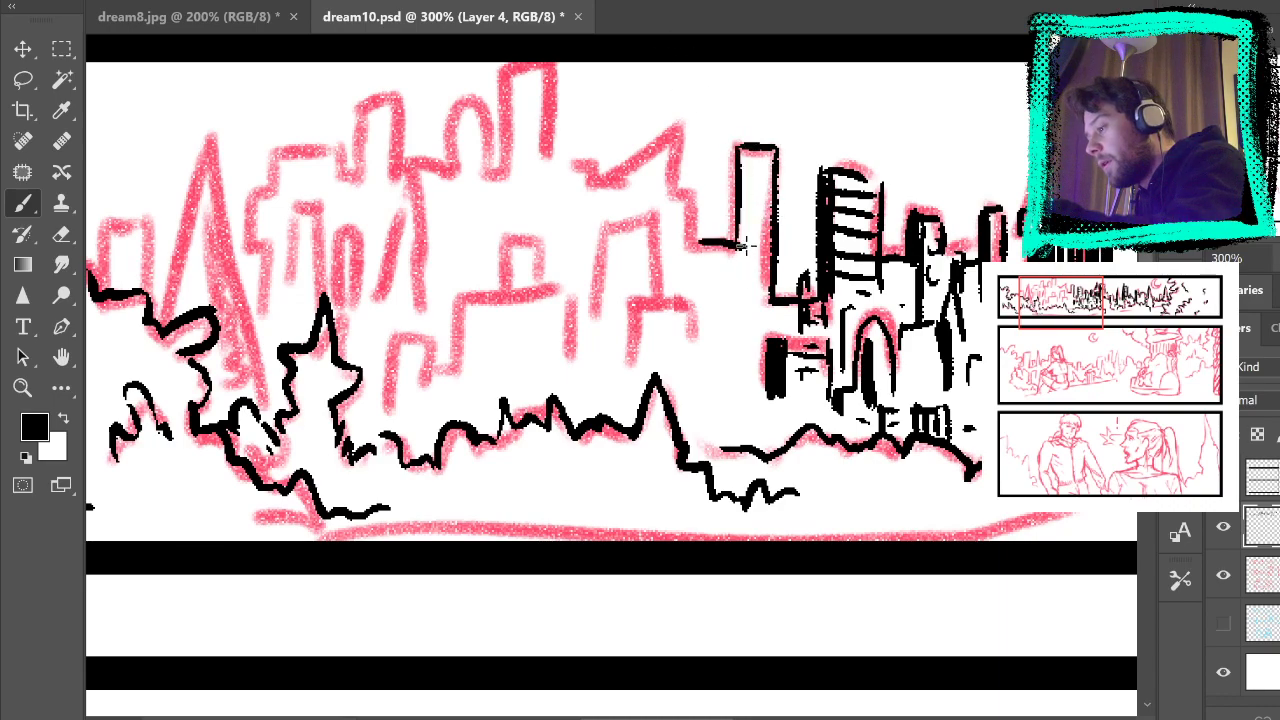
# Step: Shade the narrow tower with black and vertical lines and ink the small solid black block to its left
pyautogui.moveTo(745, 152)
pyautogui.mouseDown()
pyautogui.moveTo(775, 152)
pyautogui.moveTo(745, 258)
pyautogui.mouseUp()
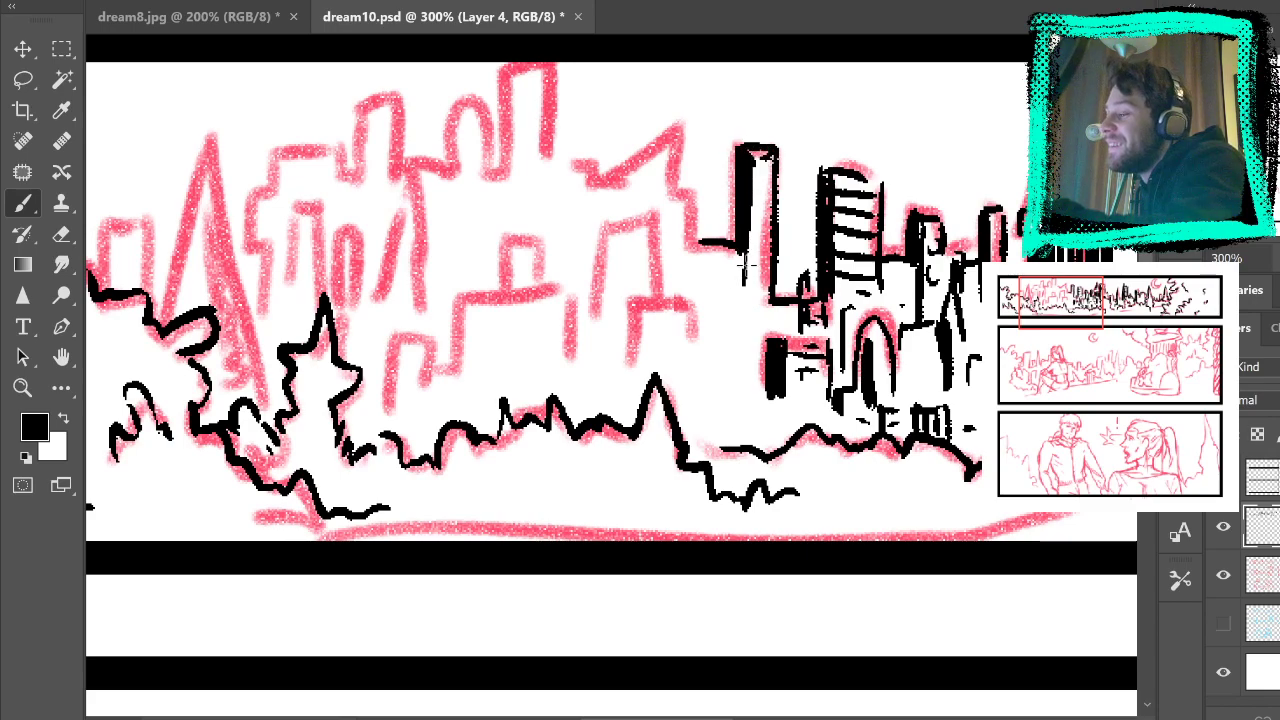
pyautogui.moveTo(757, 165); pyautogui.dragTo(753, 264)
pyautogui.moveTo(765, 162); pyautogui.dragTo(758, 292)
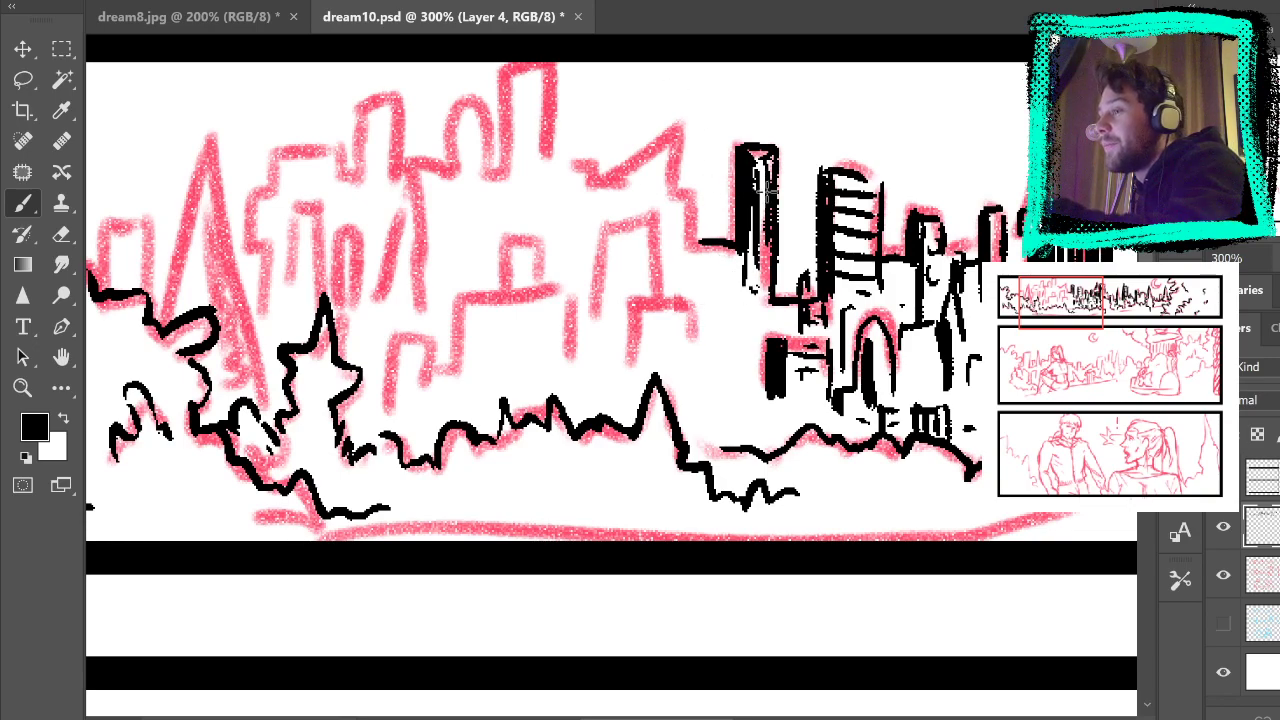
pyautogui.moveTo(703, 240)
pyautogui.mouseDown()
pyautogui.moveTo(695, 272)
pyautogui.moveTo(692, 232)
pyautogui.moveTo(725, 231)
pyautogui.mouseUp()
pyautogui.moveTo(713, 236); pyautogui.dragTo(710, 301)
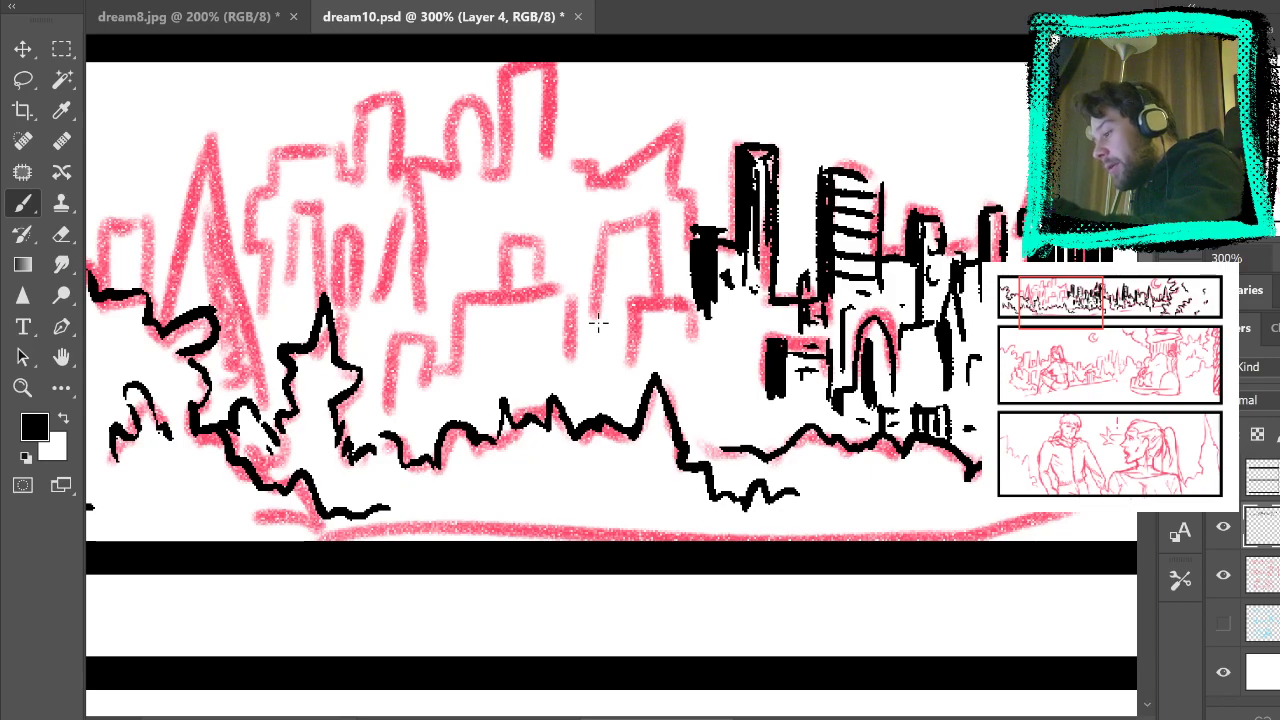
# Step: Ink the outline of the tall block left of the small black block, with its flat roof and slanted side
pyautogui.moveTo(594, 338); pyautogui.dragTo(601, 218)
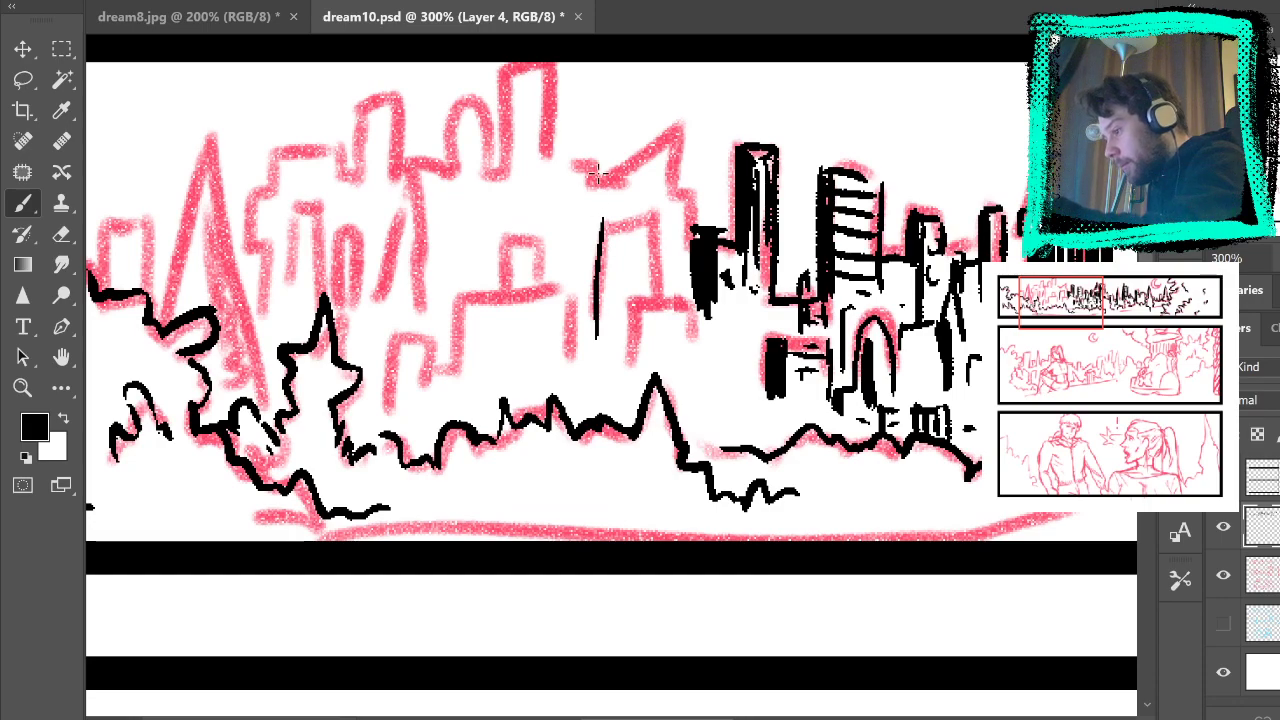
pyautogui.hotkey('ctrl', 'z')
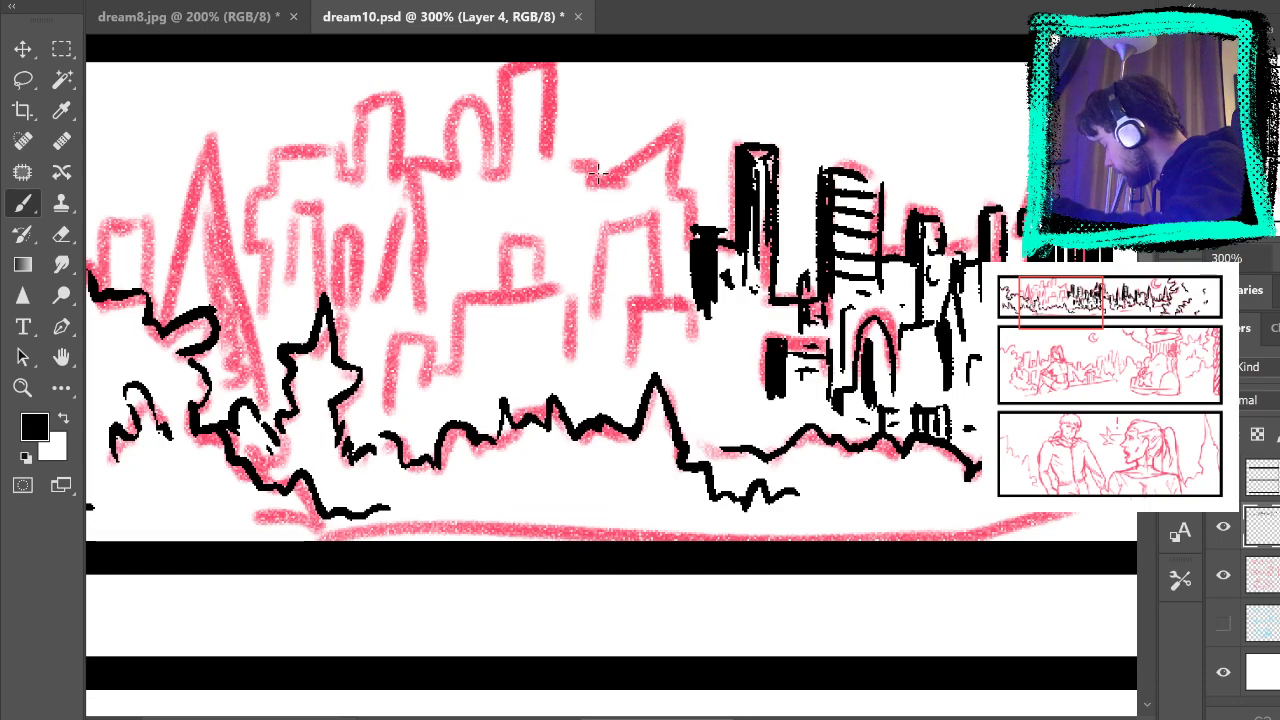
pyautogui.moveTo(601, 230); pyautogui.dragTo(587, 370)
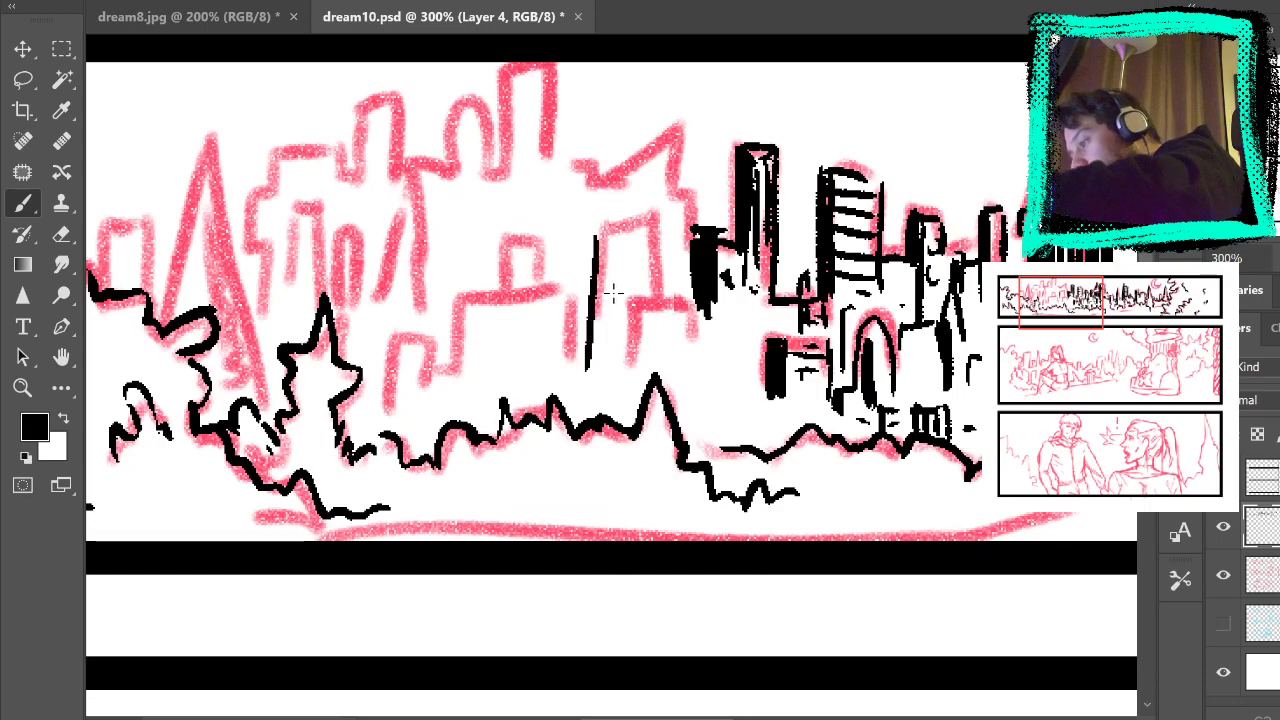
pyautogui.moveTo(619, 206); pyautogui.dragTo(607, 358)
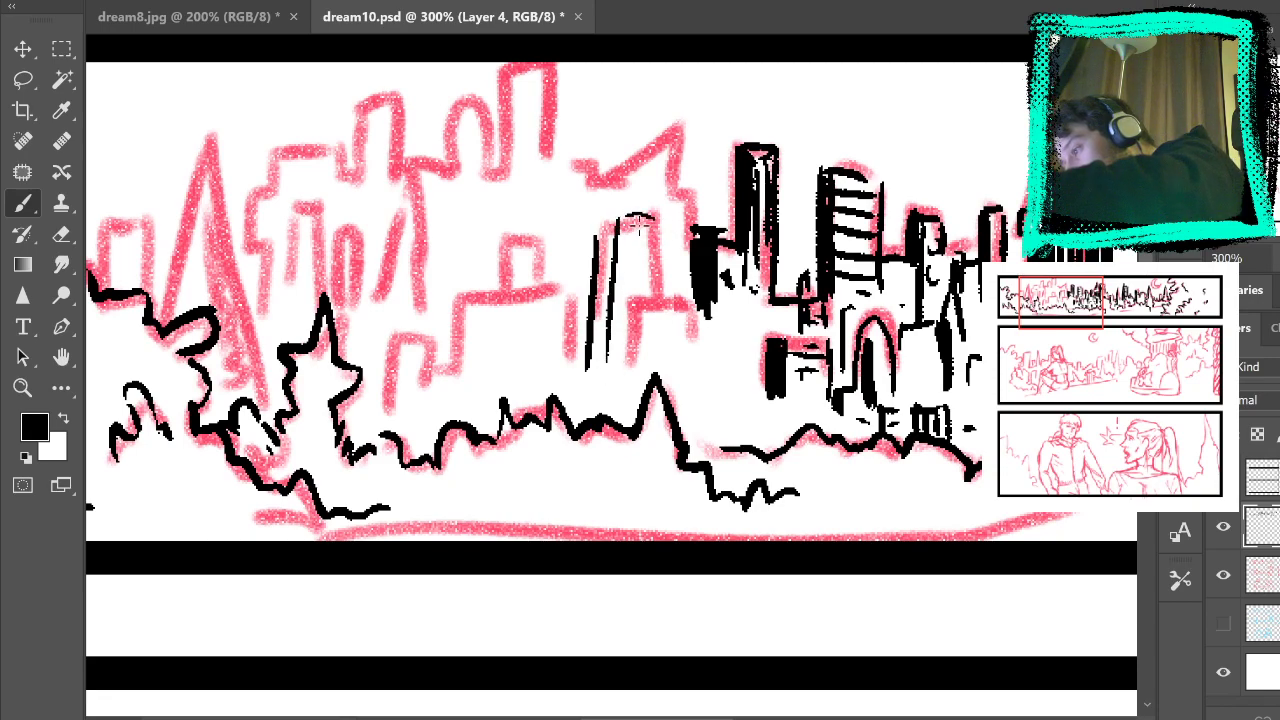
pyautogui.moveTo(618, 218)
pyautogui.mouseDown()
pyautogui.moveTo(670, 222)
pyautogui.moveTo(674, 322)
pyautogui.moveTo(706, 328)
pyautogui.moveTo(700, 366)
pyautogui.mouseUp()
pyautogui.hotkey('ctrl', 'z')
pyautogui.moveTo(633, 324)
pyautogui.mouseDown()
pyautogui.moveTo(635, 372)
pyautogui.moveTo(770, 357)
pyautogui.mouseUp()
pyautogui.hotkey('ctrl', 'z')
# Step: Ink the low buildings at the base of the tall block, with dark shaded sides, above the treeline
pyautogui.moveTo(697, 396); pyautogui.dragTo(736, 357)
pyautogui.moveTo(736, 373); pyautogui.dragTo(765, 371)
pyautogui.moveTo(724, 324)
pyautogui.mouseDown()
pyautogui.moveTo(722, 356)
pyautogui.moveTo(746, 324)
pyautogui.mouseUp()
pyautogui.moveTo(746, 324); pyautogui.dragTo(728, 354)
pyautogui.moveTo(651, 326); pyautogui.dragTo(650, 376)
pyautogui.moveTo(638, 370); pyautogui.dragTo(642, 332)
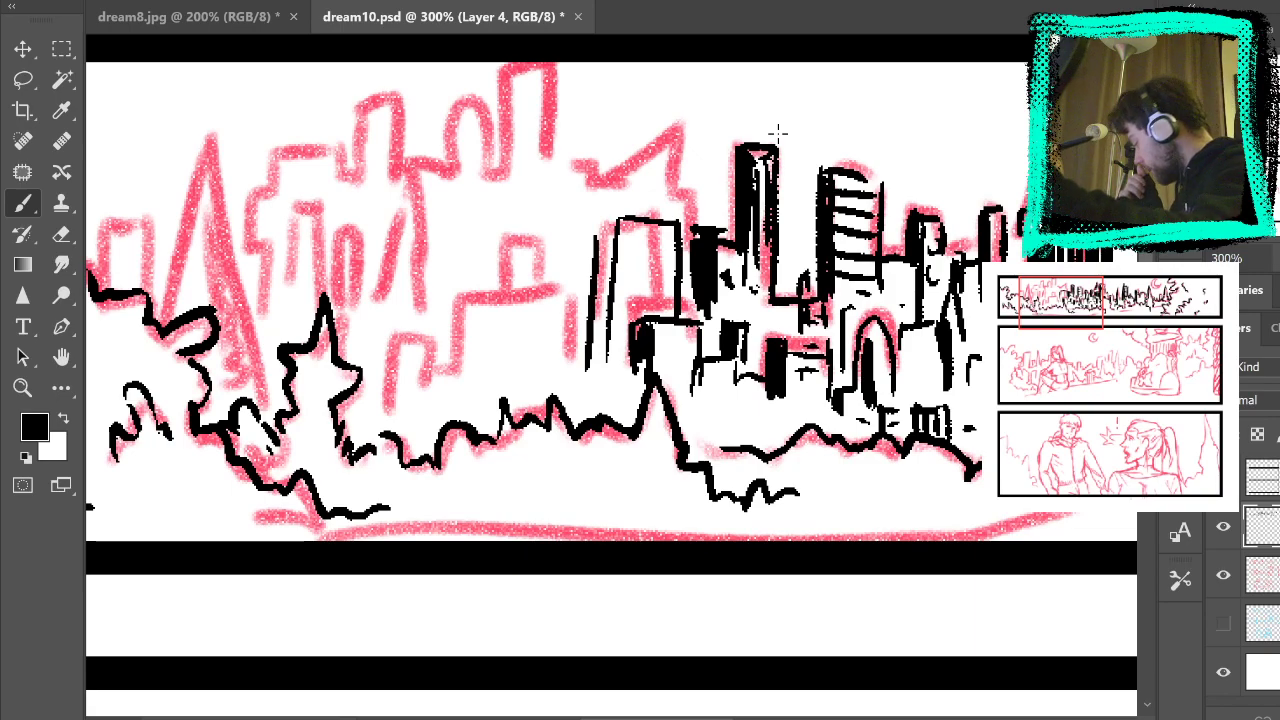
# Step: Close the tall block's slanted roof edge, add a sign and shading lines, and ink a small domed building at its base
pyautogui.moveTo(595, 250); pyautogui.dragTo(614, 219)
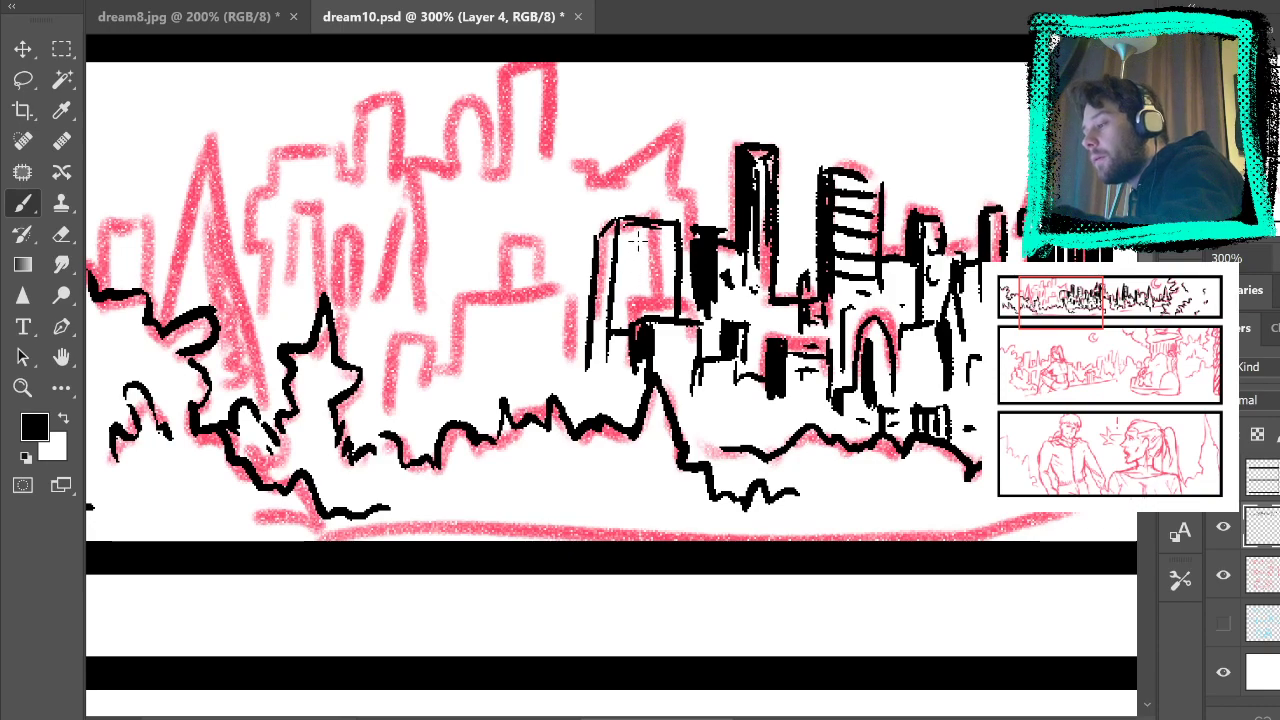
pyautogui.moveTo(638, 244); pyautogui.dragTo(657, 242)
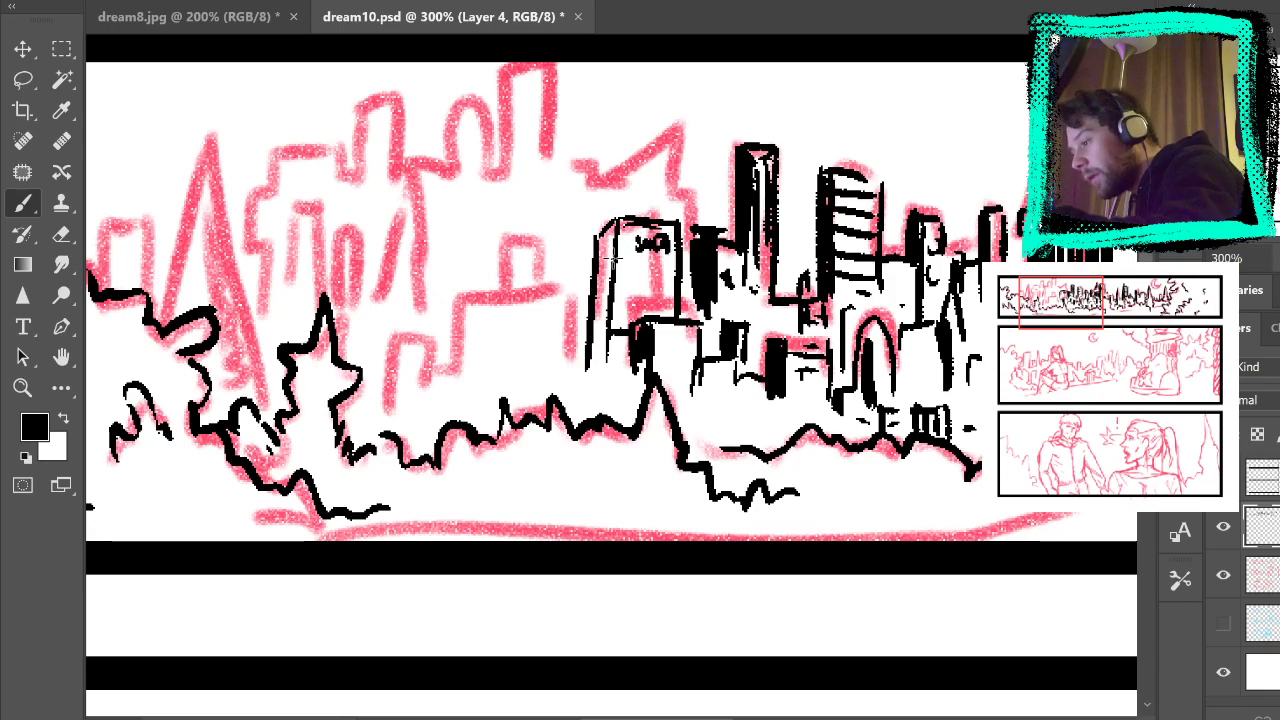
pyautogui.moveTo(620, 238)
pyautogui.mouseDown()
pyautogui.moveTo(612, 316)
pyautogui.moveTo(629, 272)
pyautogui.moveTo(624, 220)
pyautogui.mouseUp()
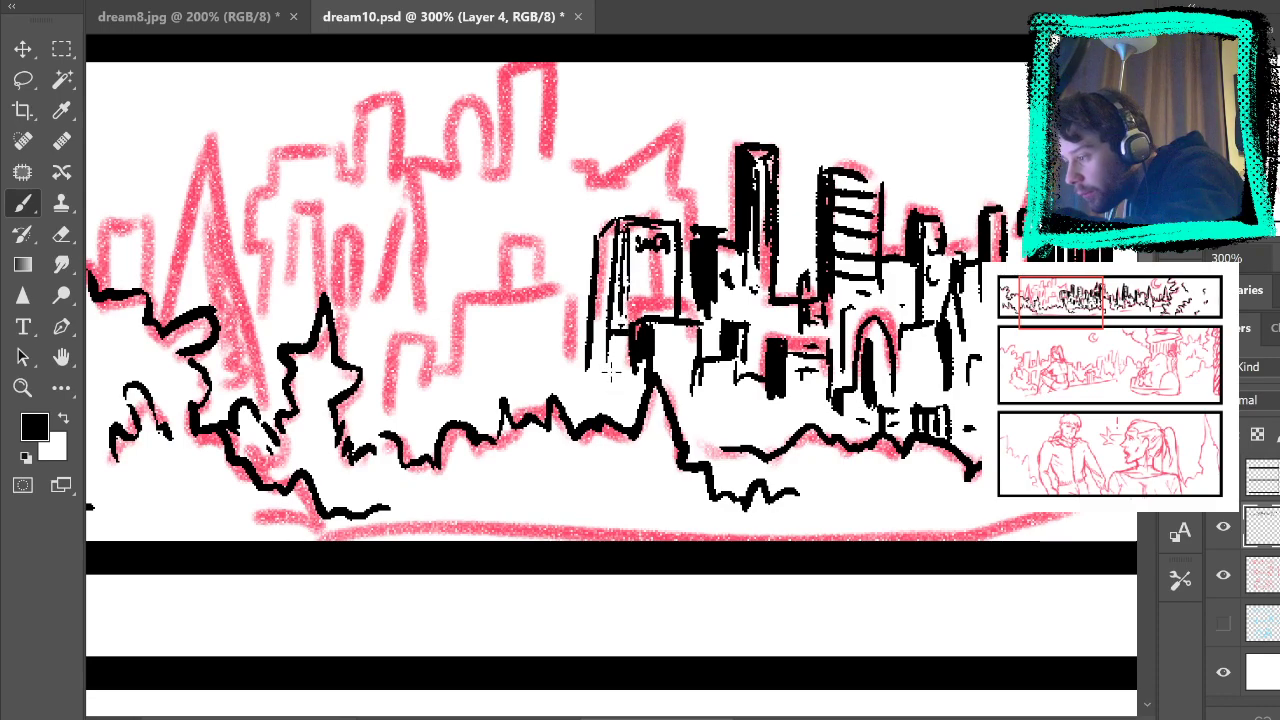
pyautogui.moveTo(617, 338)
pyautogui.mouseDown()
pyautogui.moveTo(619, 370)
pyautogui.moveTo(606, 371)
pyautogui.moveTo(628, 392)
pyautogui.moveTo(590, 385)
pyautogui.moveTo(605, 418)
pyautogui.moveTo(572, 295)
pyautogui.mouseUp()
# Step: Ink the wide block left of the dome with horizontal floor lines, rows of small windows and a solid black side
pyautogui.moveTo(456, 291); pyautogui.dragTo(563, 290)
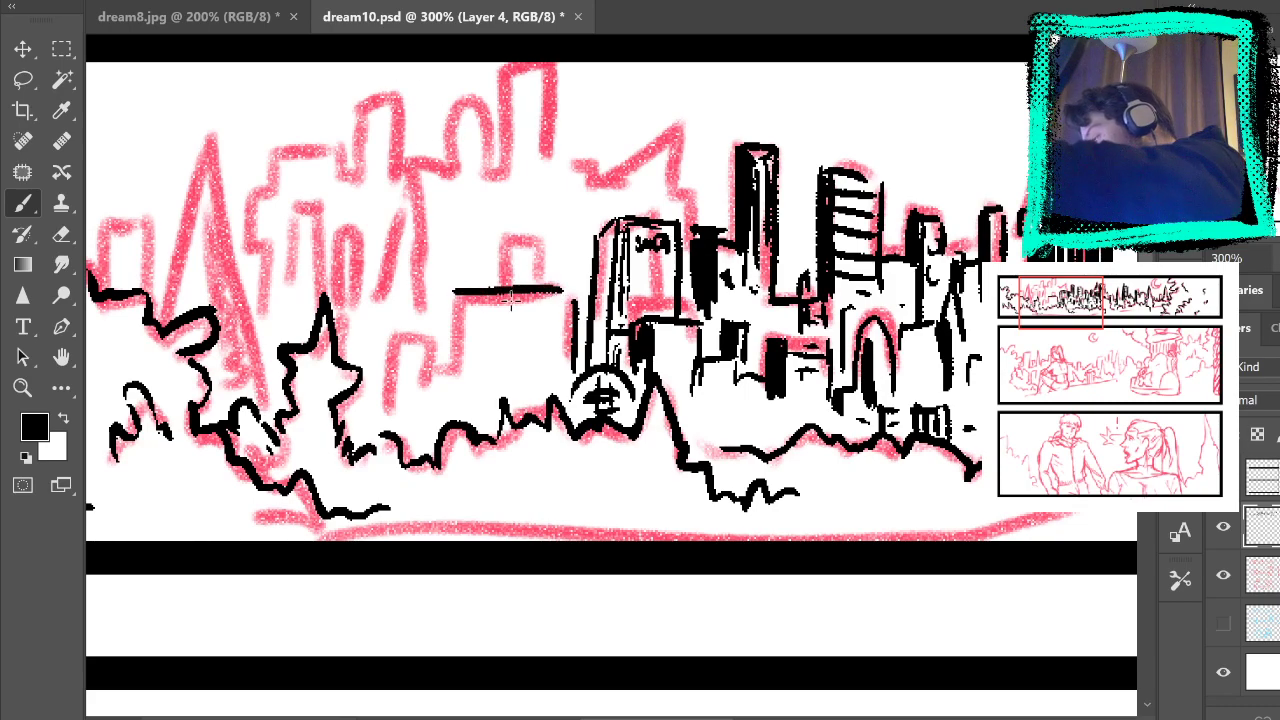
pyautogui.moveTo(450, 321); pyautogui.dragTo(568, 325)
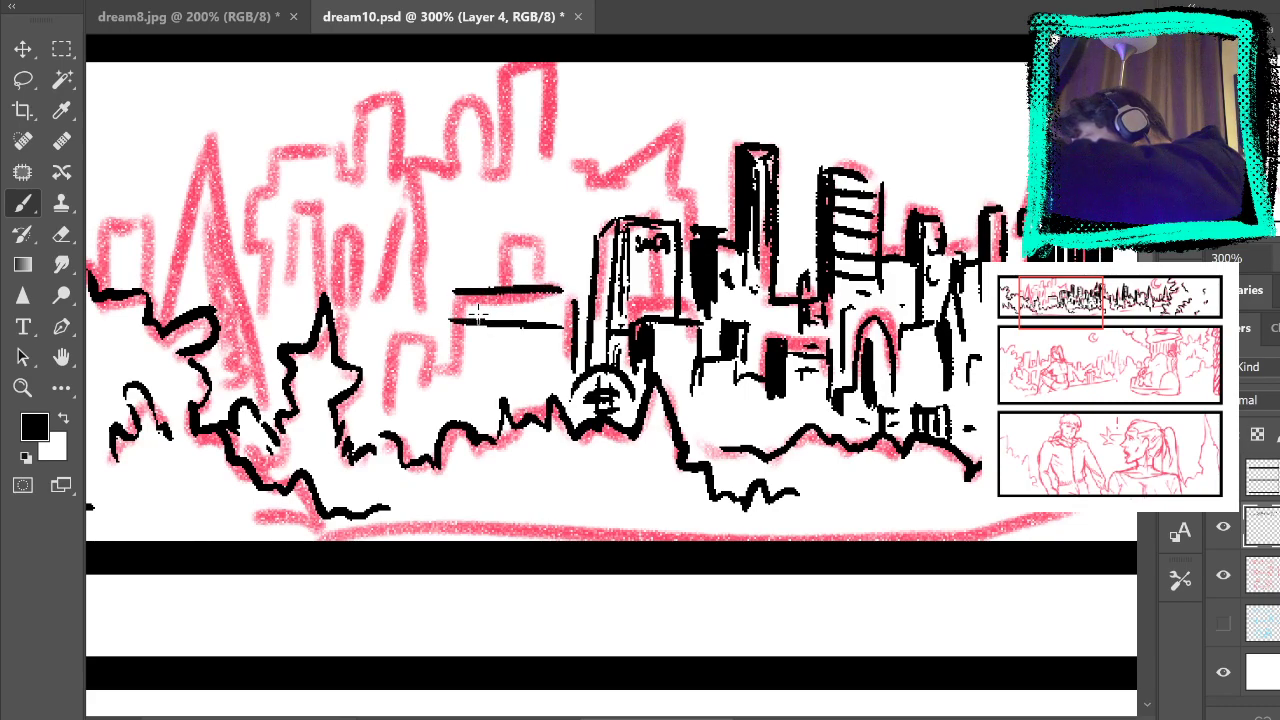
pyautogui.moveTo(460, 356); pyautogui.dragTo(562, 358)
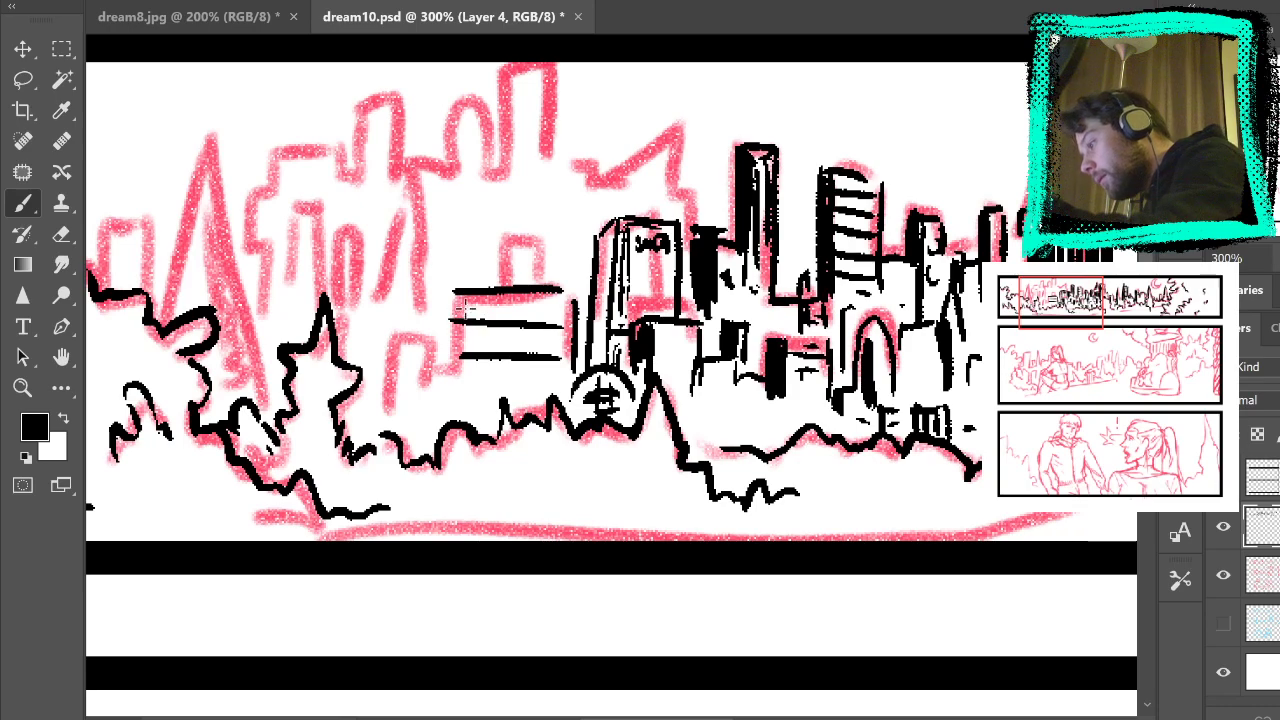
pyautogui.moveTo(476, 300); pyautogui.dragTo(476, 326)
pyautogui.moveTo(486, 300); pyautogui.dragTo(496, 326)
pyautogui.moveTo(506, 300)
pyautogui.mouseDown()
pyautogui.moveTo(506, 326)
pyautogui.moveTo(554, 323)
pyautogui.mouseUp()
pyautogui.moveTo(464, 334)
pyautogui.mouseDown()
pyautogui.moveTo(466, 355)
pyautogui.moveTo(554, 362)
pyautogui.mouseUp()
pyautogui.moveTo(452, 304)
pyautogui.mouseDown()
pyautogui.moveTo(443, 354)
pyautogui.moveTo(440, 286)
pyautogui.mouseUp()
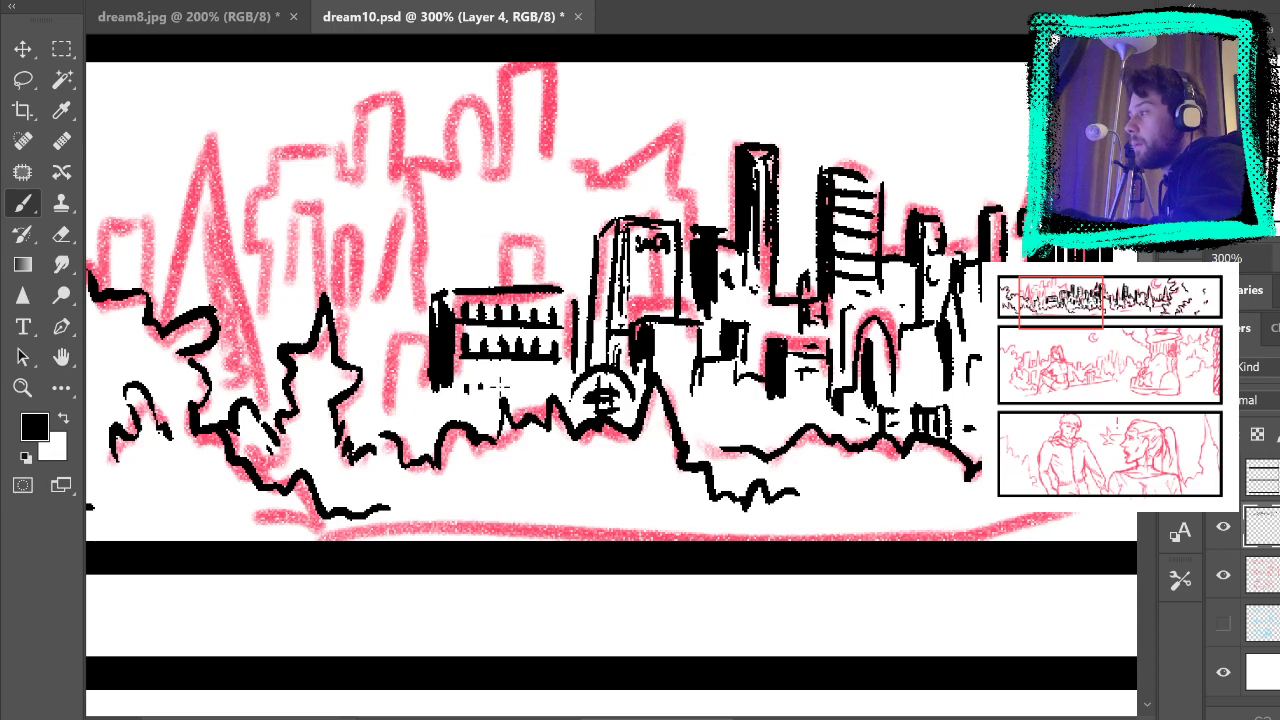
pyautogui.moveTo(686, 261); pyautogui.dragTo(722, 318)
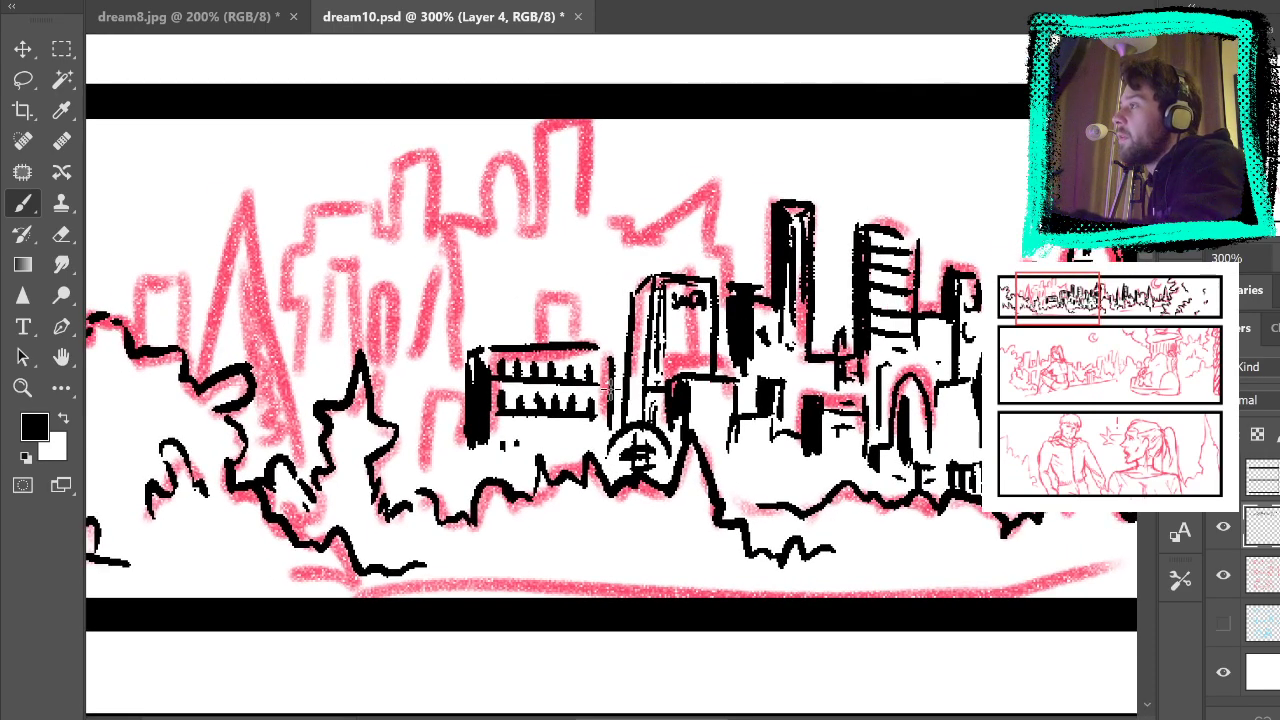
pyautogui.moveTo(604, 342); pyautogui.dragTo(606, 338)
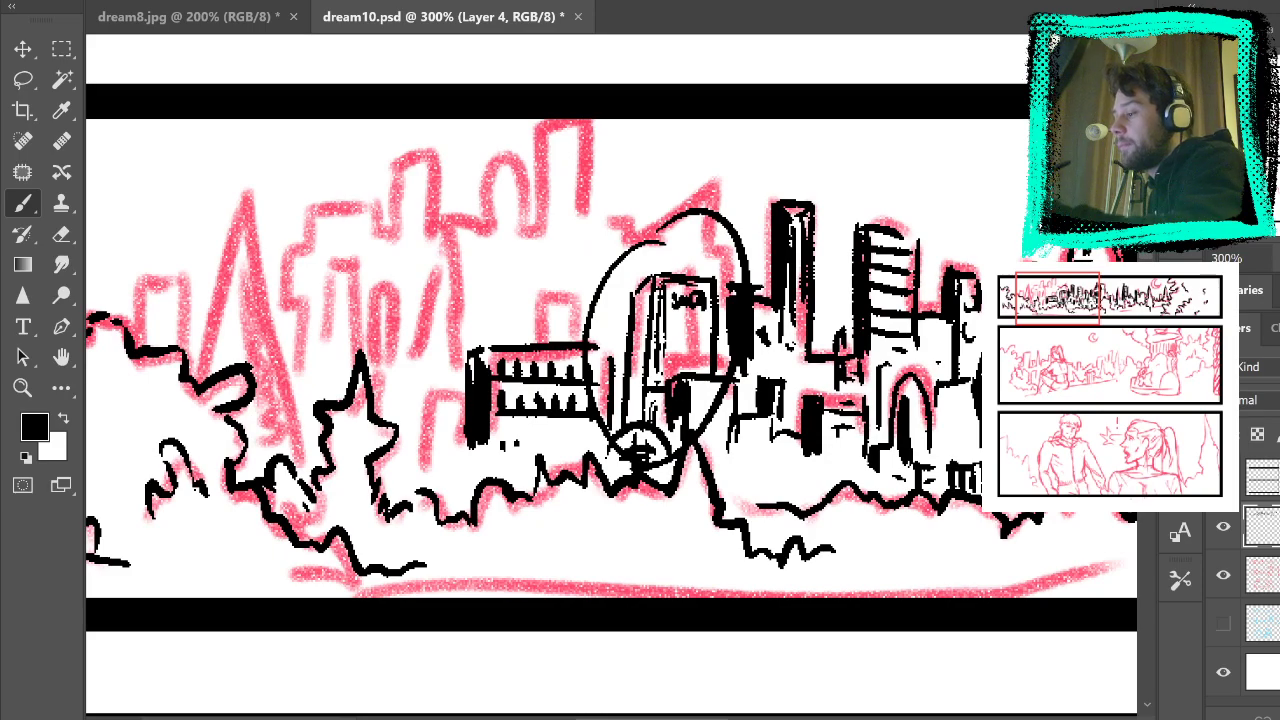
pyautogui.hotkey('ctrl', 'z')
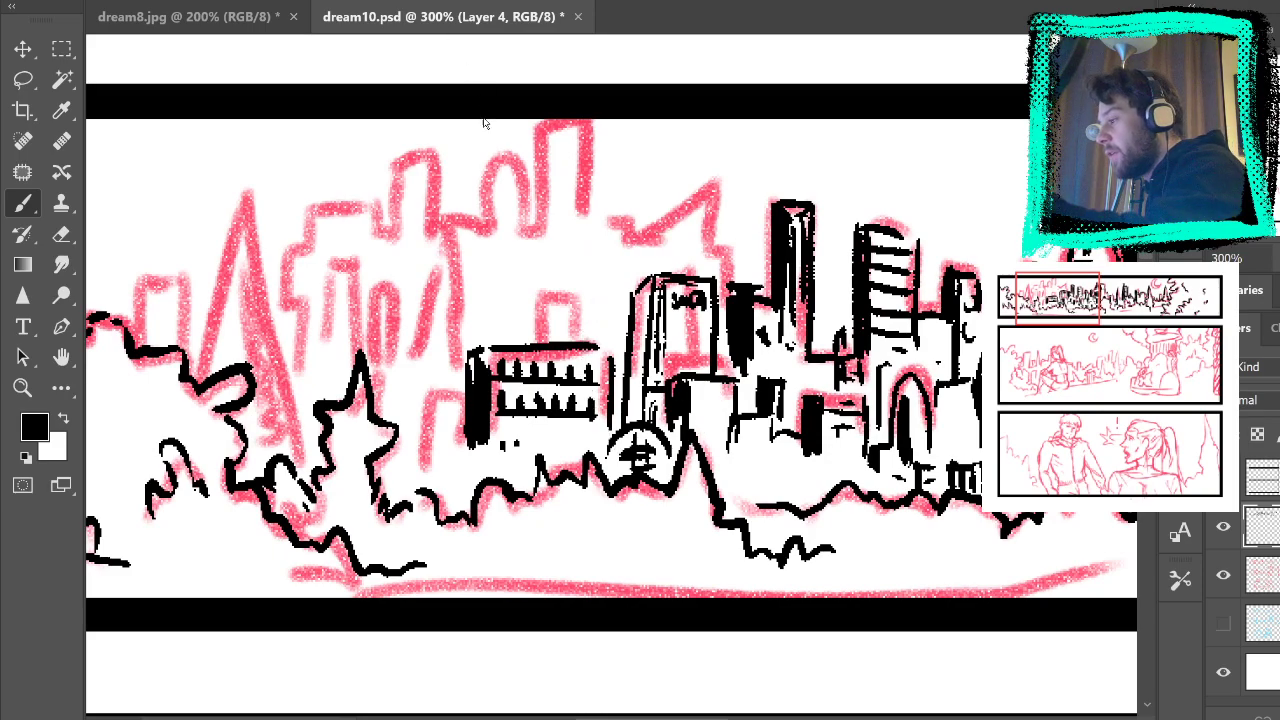
# Step: Check the inked skyline on the whole page with the red sketch layer temporarily hidden
pyautogui.hotkey('ctrl', '0')
pyautogui.click(1223, 576)
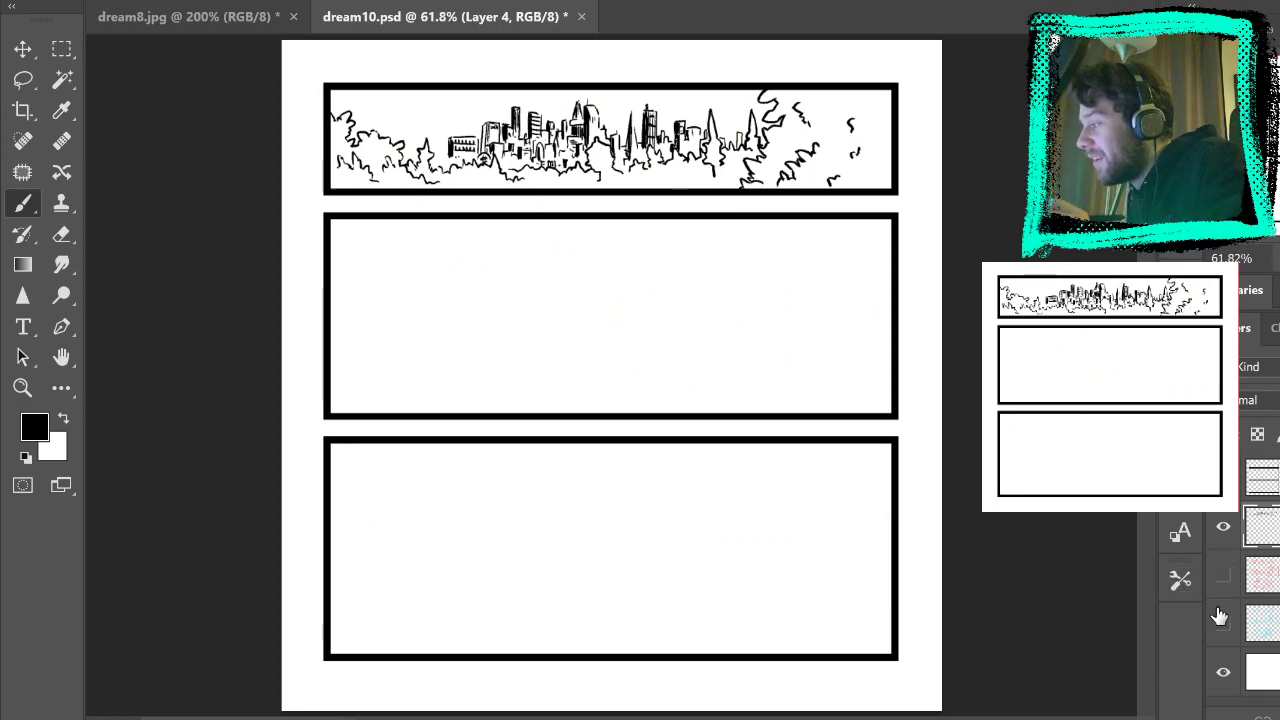
pyautogui.click(1223, 576)
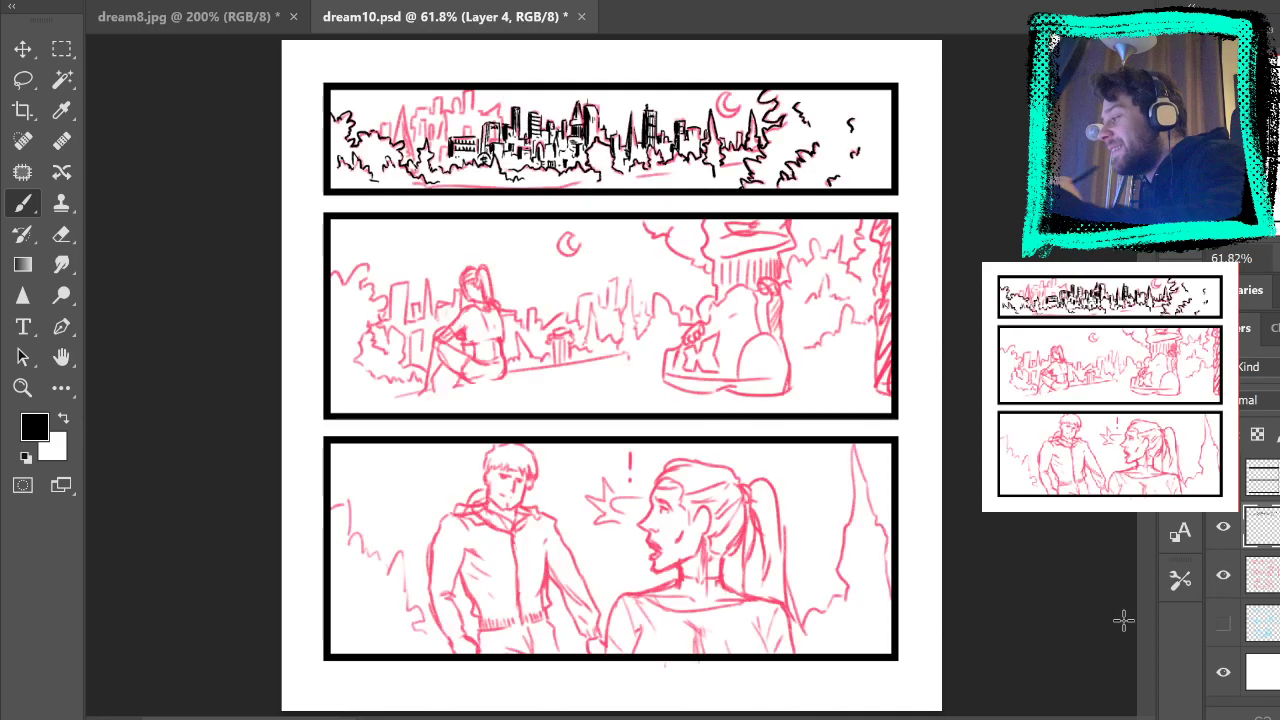
# Step: Ink the small square block above the wide windowed building, thin towers to its right and short roof lines to its left
pyautogui.press('z')
pyautogui.click(512, 118)
pyautogui.click(510, 113)
pyautogui.click(490, 114)
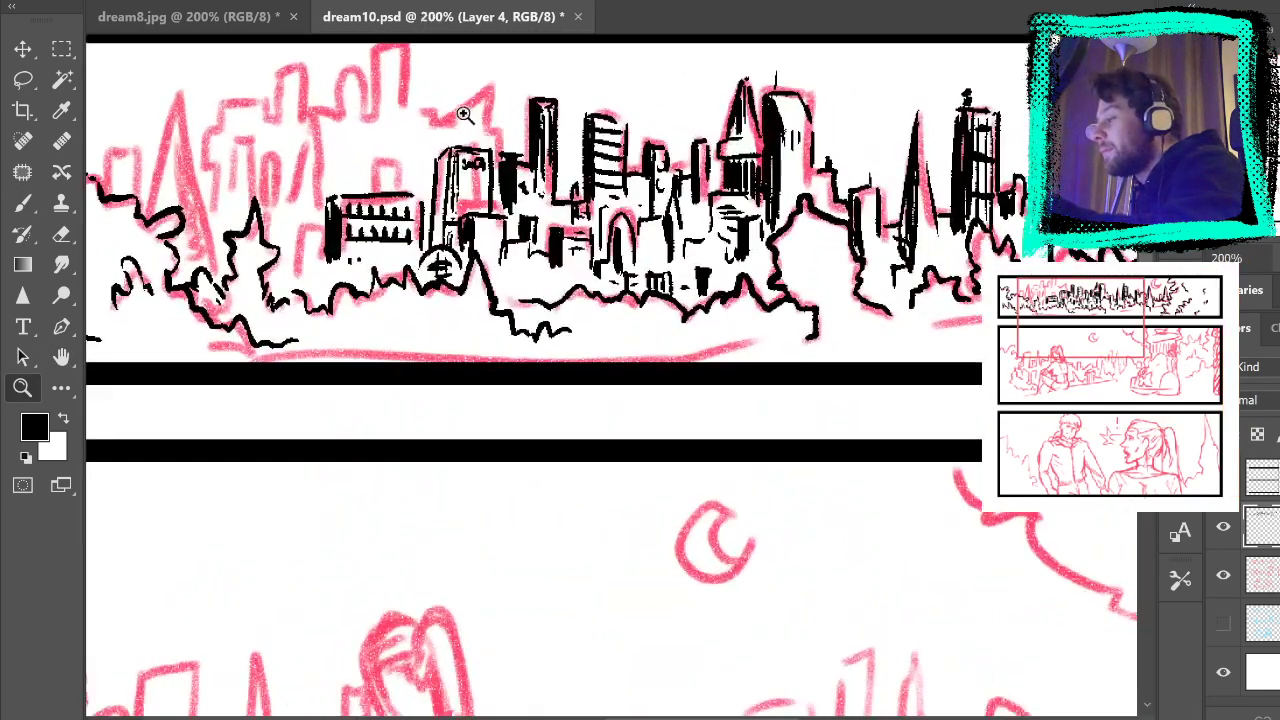
pyautogui.click(485, 114)
pyautogui.moveTo(491, 138); pyautogui.dragTo(719, 250)
pyautogui.press('b')
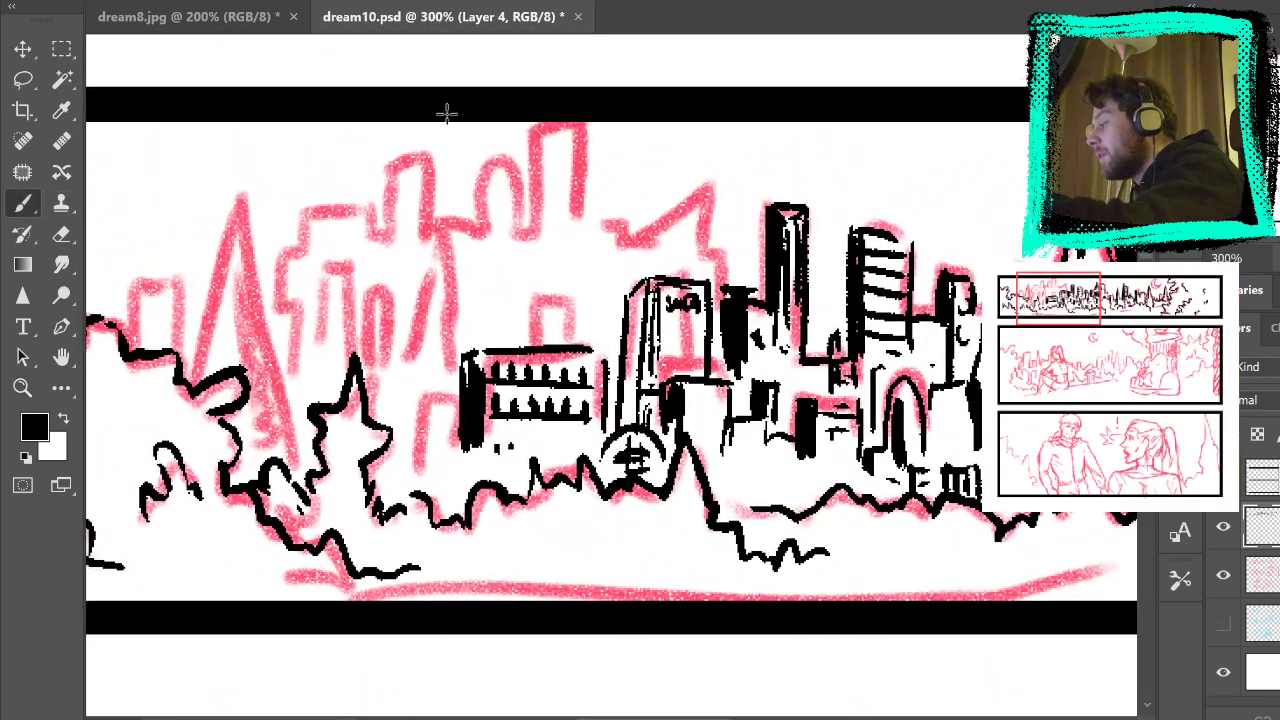
pyautogui.moveTo(530, 345)
pyautogui.mouseDown()
pyautogui.moveTo(555, 290)
pyautogui.moveTo(572, 291)
pyautogui.moveTo(570, 340)
pyautogui.moveTo(549, 332)
pyautogui.moveTo(600, 341)
pyautogui.moveTo(590, 289)
pyautogui.moveTo(602, 260)
pyautogui.moveTo(610, 290)
pyautogui.moveTo(625, 250)
pyautogui.moveTo(644, 289)
pyautogui.mouseUp()
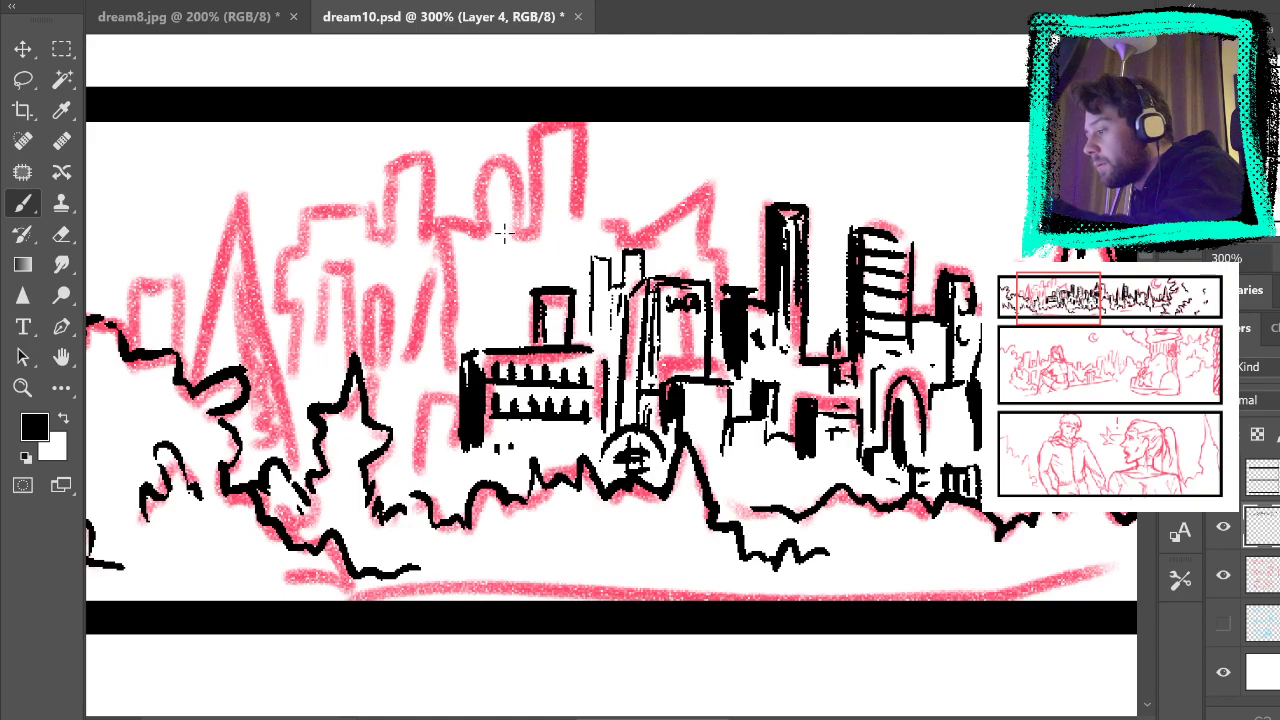
pyautogui.moveTo(462, 276)
pyautogui.mouseDown()
pyautogui.moveTo(512, 281)
pyautogui.moveTo(512, 314)
pyautogui.mouseUp()
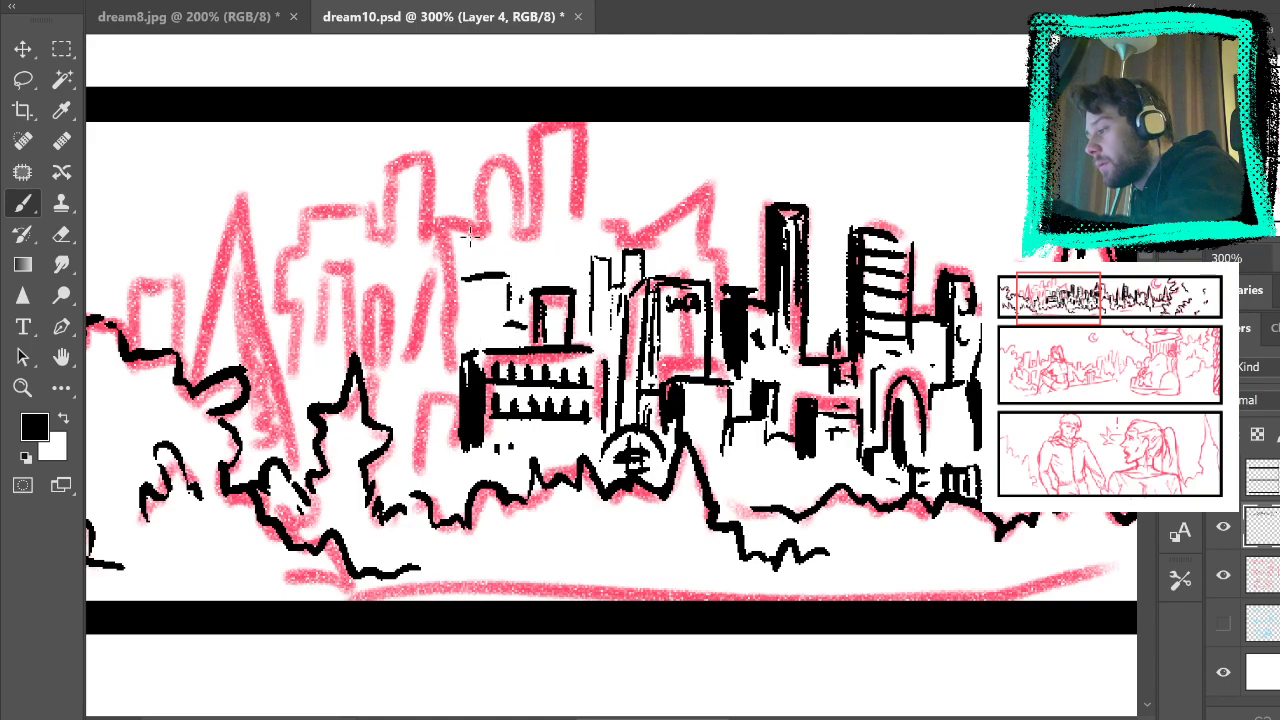
# Step: Ink the arched tower, the tall tower and the slanted-roof block behind the windowed building, filling their shaded sides with black
pyautogui.moveTo(484, 242)
pyautogui.mouseDown()
pyautogui.moveTo(536, 229)
pyautogui.moveTo(578, 140)
pyautogui.moveTo(572, 228)
pyautogui.moveTo(648, 246)
pyautogui.moveTo(710, 200)
pyautogui.moveTo(707, 250)
pyautogui.moveTo(725, 289)
pyautogui.mouseUp()
pyautogui.click(1223, 575)
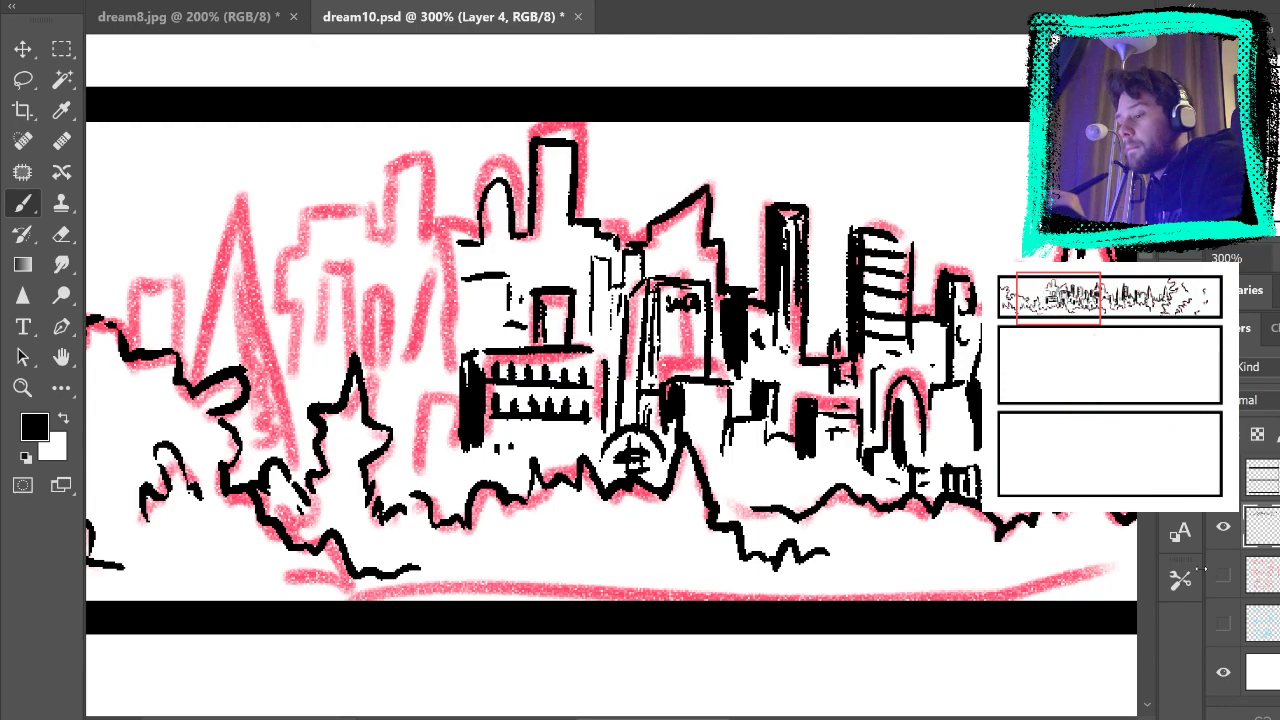
pyautogui.moveTo(496, 188)
pyautogui.mouseDown()
pyautogui.moveTo(482, 220)
pyautogui.moveTo(488, 260)
pyautogui.moveTo(522, 300)
pyautogui.moveTo(545, 200)
pyautogui.moveTo(530, 305)
pyautogui.moveTo(540, 250)
pyautogui.moveTo(585, 300)
pyautogui.moveTo(582, 330)
pyautogui.moveTo(612, 248)
pyautogui.moveTo(628, 275)
pyautogui.moveTo(665, 235)
pyautogui.moveTo(702, 270)
pyautogui.mouseUp()
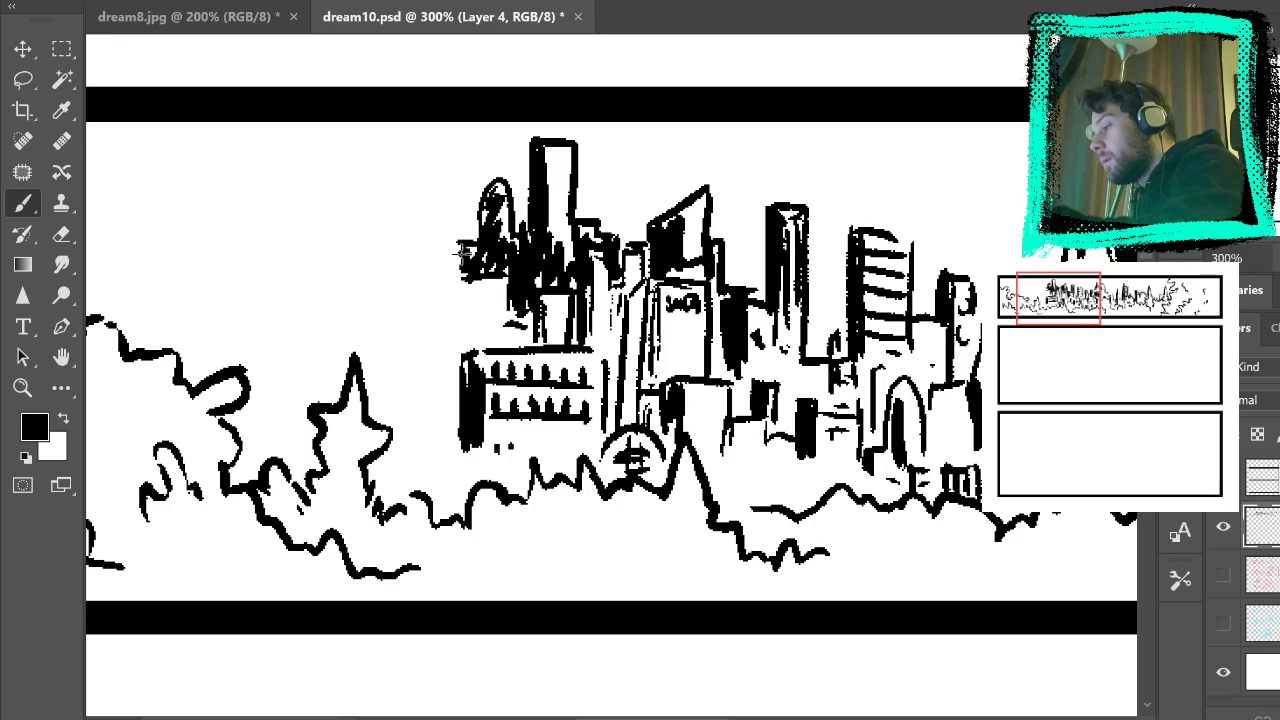
pyautogui.click(1223, 575)
pyautogui.moveTo(464, 292)
pyautogui.mouseDown()
pyautogui.moveTo(470, 345)
pyautogui.moveTo(490, 320)
pyautogui.moveTo(470, 290)
pyautogui.moveTo(492, 300)
pyautogui.mouseUp()
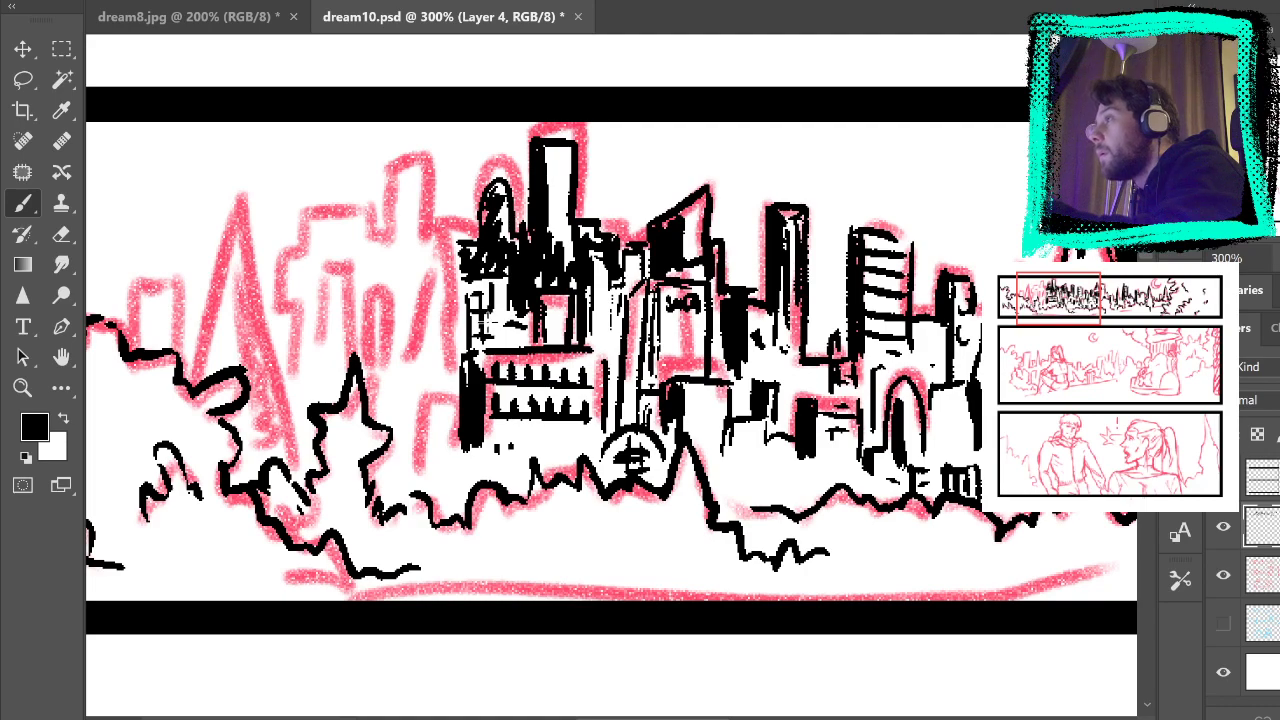
# Step: Ink the tall tower left of the wide windowed building with vertical shading lines, plus the low block at its base
pyautogui.moveTo(452, 390)
pyautogui.mouseDown()
pyautogui.moveTo(446, 250)
pyautogui.moveTo(434, 236)
pyautogui.mouseUp()
pyautogui.moveTo(409, 390)
pyautogui.mouseDown()
pyautogui.moveTo(416, 247)
pyautogui.moveTo(435, 322)
pyautogui.moveTo(416, 329)
pyautogui.moveTo(419, 382)
pyautogui.mouseUp()
pyautogui.moveTo(446, 318)
pyautogui.mouseDown()
pyautogui.moveTo(451, 373)
pyautogui.moveTo(448, 246)
pyautogui.mouseUp()
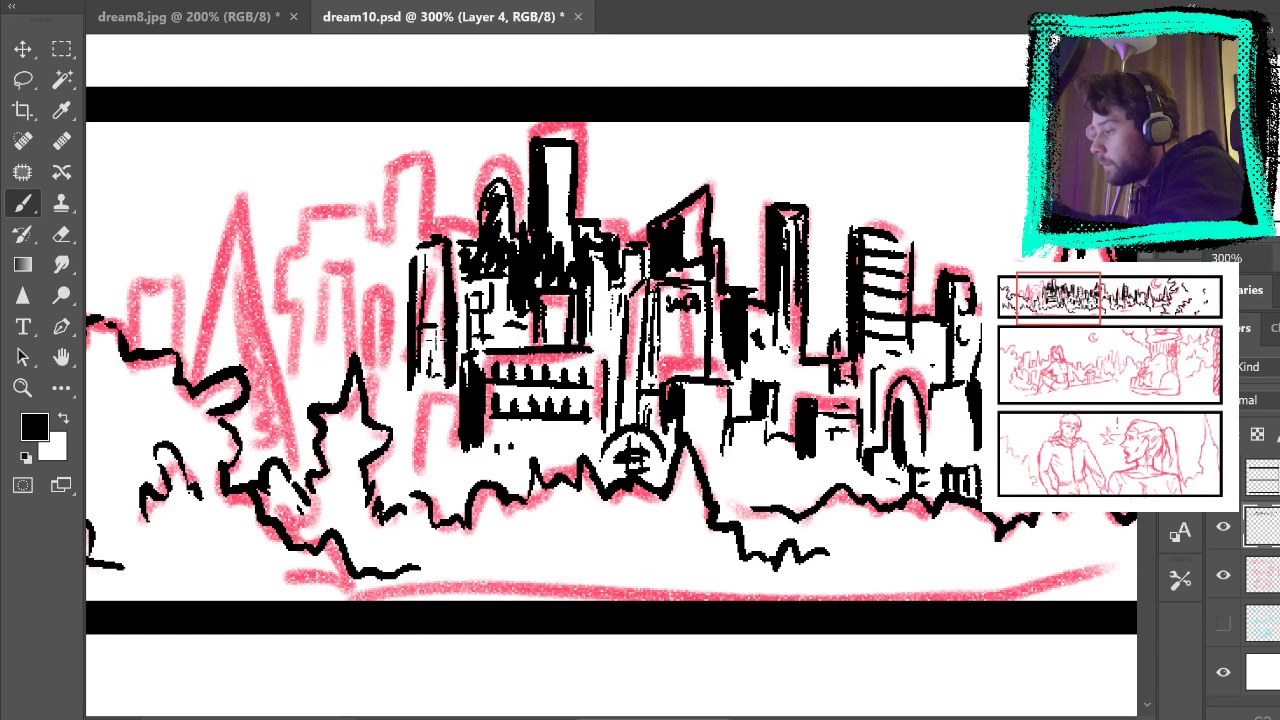
pyautogui.moveTo(416, 393)
pyautogui.mouseDown()
pyautogui.moveTo(460, 401)
pyautogui.moveTo(418, 458)
pyautogui.mouseUp()
pyautogui.moveTo(453, 404); pyautogui.dragTo(451, 437)
pyautogui.moveTo(392, 492); pyautogui.dragTo(394, 443)
# Step: Ink two narrow towers behind the pointed tree, with solid black shaded sides
pyautogui.moveTo(364, 379)
pyautogui.mouseDown()
pyautogui.moveTo(374, 293)
pyautogui.moveTo(355, 340)
pyautogui.moveTo(355, 360)
pyautogui.moveTo(370, 295)
pyautogui.moveTo(386, 308)
pyautogui.moveTo(384, 378)
pyautogui.moveTo(354, 355)
pyautogui.moveTo(351, 262)
pyautogui.moveTo(315, 264)
pyautogui.mouseUp()
pyautogui.moveTo(317, 264); pyautogui.dragTo(320, 368)
pyautogui.moveTo(371, 298); pyautogui.dragTo(374, 374)
pyautogui.moveTo(367, 307); pyautogui.dragTo(368, 345)
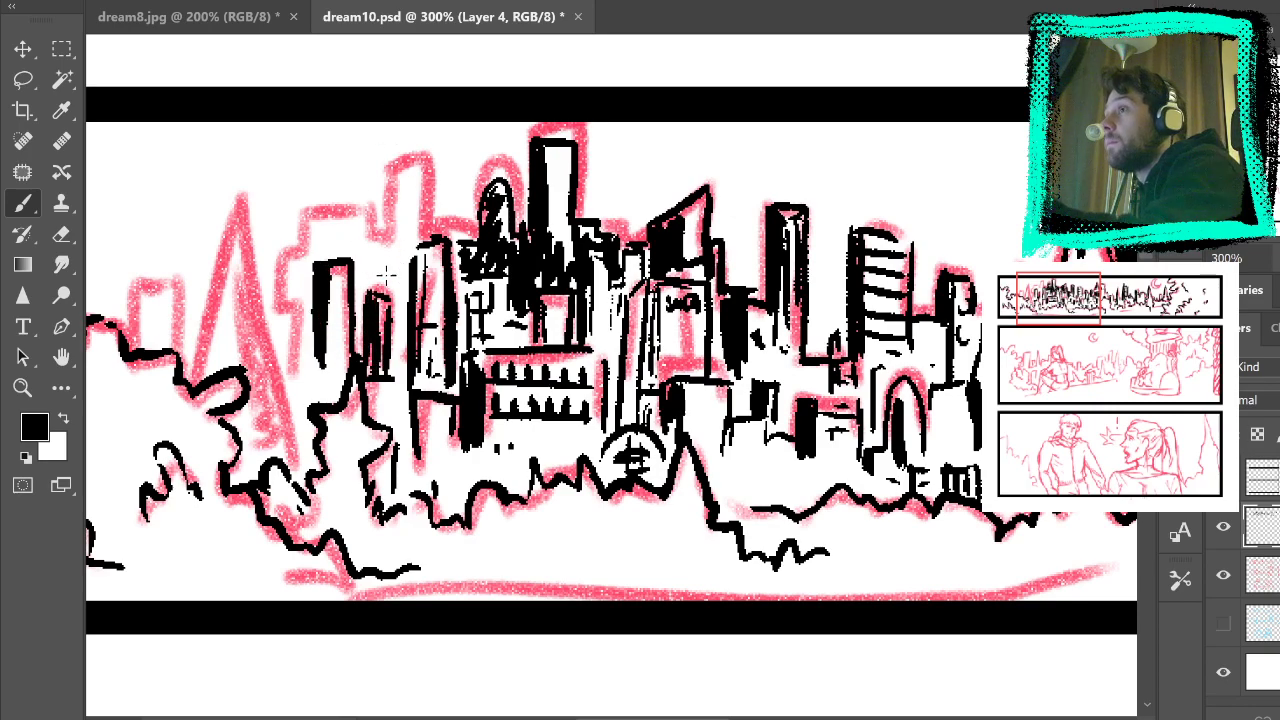
# Step: Ink the tall dark-sided tower and the flat-roofed block behind the two narrow towers, with a solid black left edge
pyautogui.moveTo(372, 236)
pyautogui.mouseDown()
pyautogui.moveTo(389, 170)
pyautogui.moveTo(410, 152)
pyautogui.moveTo(402, 160)
pyautogui.moveTo(427, 172)
pyautogui.moveTo(425, 230)
pyautogui.moveTo(443, 210)
pyautogui.moveTo(431, 222)
pyautogui.moveTo(476, 222)
pyautogui.mouseUp()
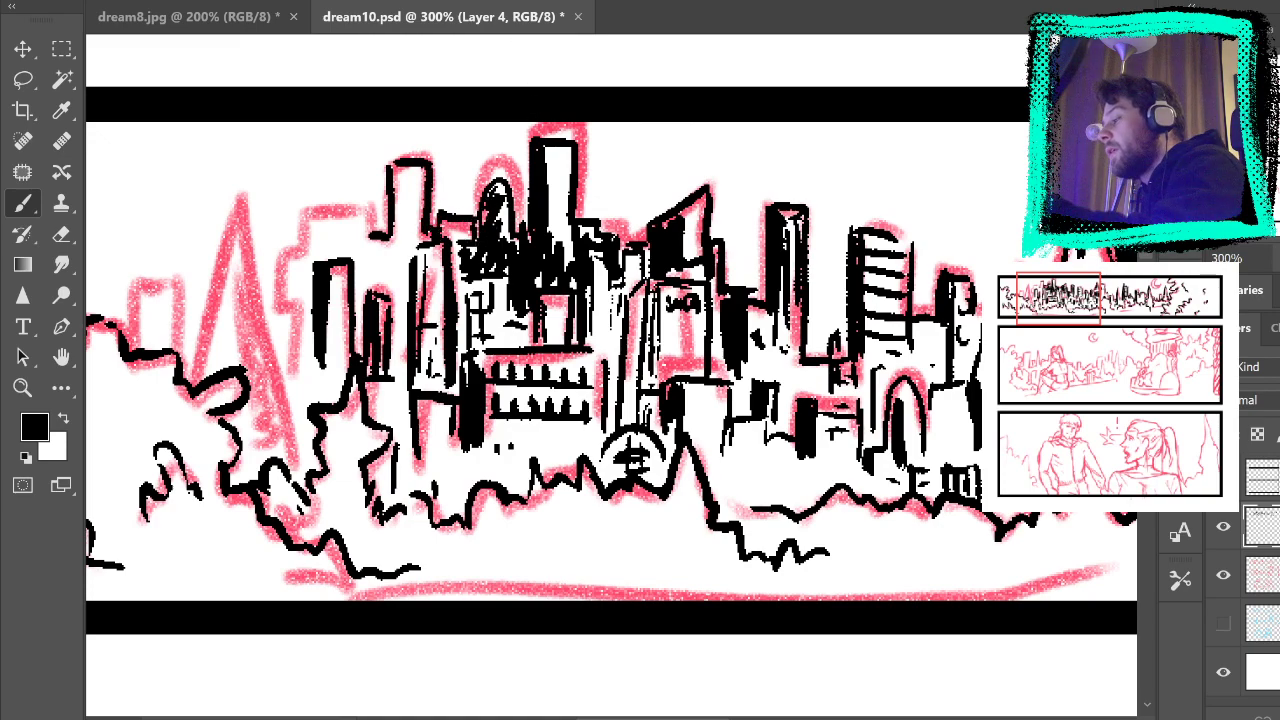
pyautogui.moveTo(398, 195)
pyautogui.mouseDown()
pyautogui.moveTo(402, 247)
pyautogui.moveTo(398, 190)
pyautogui.moveTo(374, 240)
pyautogui.moveTo(394, 250)
pyautogui.moveTo(402, 292)
pyautogui.moveTo(381, 275)
pyautogui.moveTo(411, 310)
pyautogui.moveTo(406, 352)
pyautogui.moveTo(317, 314)
pyautogui.moveTo(412, 270)
pyautogui.moveTo(357, 285)
pyautogui.moveTo(400, 258)
pyautogui.moveTo(352, 243)
pyautogui.moveTo(367, 206)
pyautogui.moveTo(303, 232)
pyautogui.mouseUp()
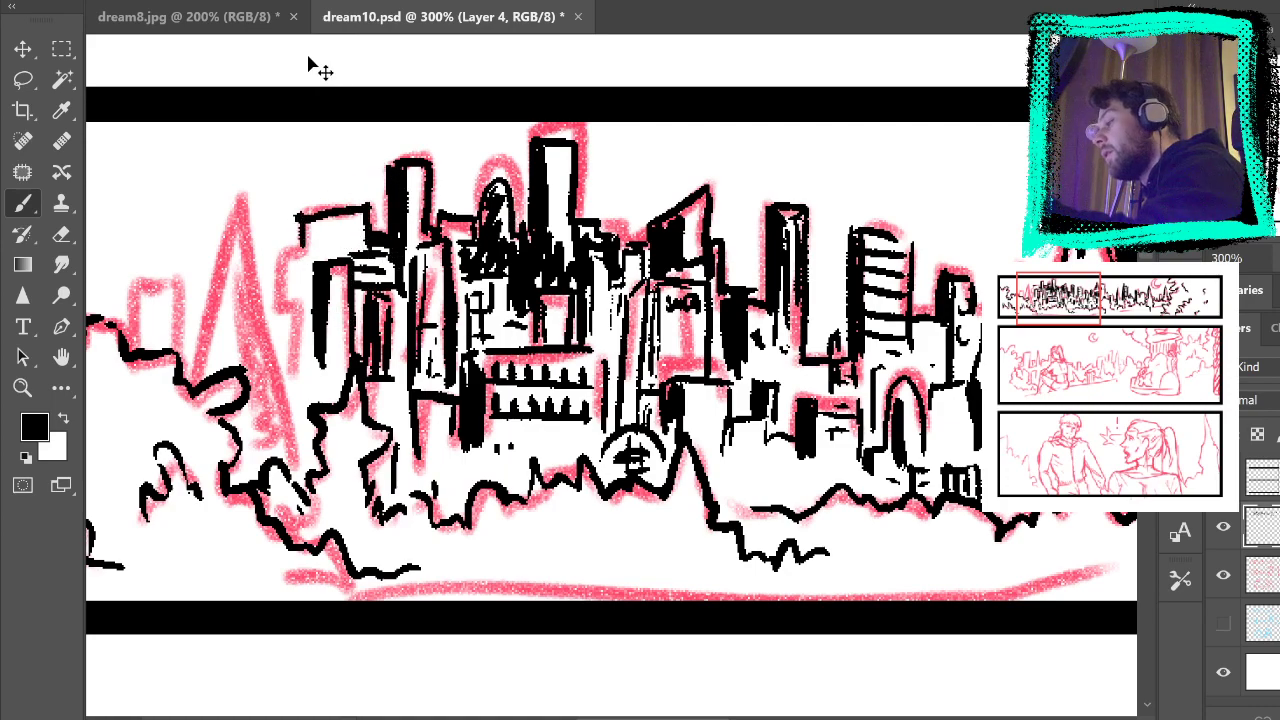
pyautogui.hotkey('ctrl', 'z')
pyautogui.moveTo(370, 252)
pyautogui.mouseDown()
pyautogui.moveTo(367, 205)
pyautogui.moveTo(298, 230)
pyautogui.moveTo(298, 250)
pyautogui.moveTo(323, 245)
pyautogui.moveTo(362, 204)
pyautogui.mouseUp()
pyautogui.moveTo(297, 250)
pyautogui.mouseDown()
pyautogui.moveTo(282, 293)
pyautogui.moveTo(302, 270)
pyautogui.moveTo(300, 380)
pyautogui.moveTo(318, 336)
pyautogui.mouseUp()
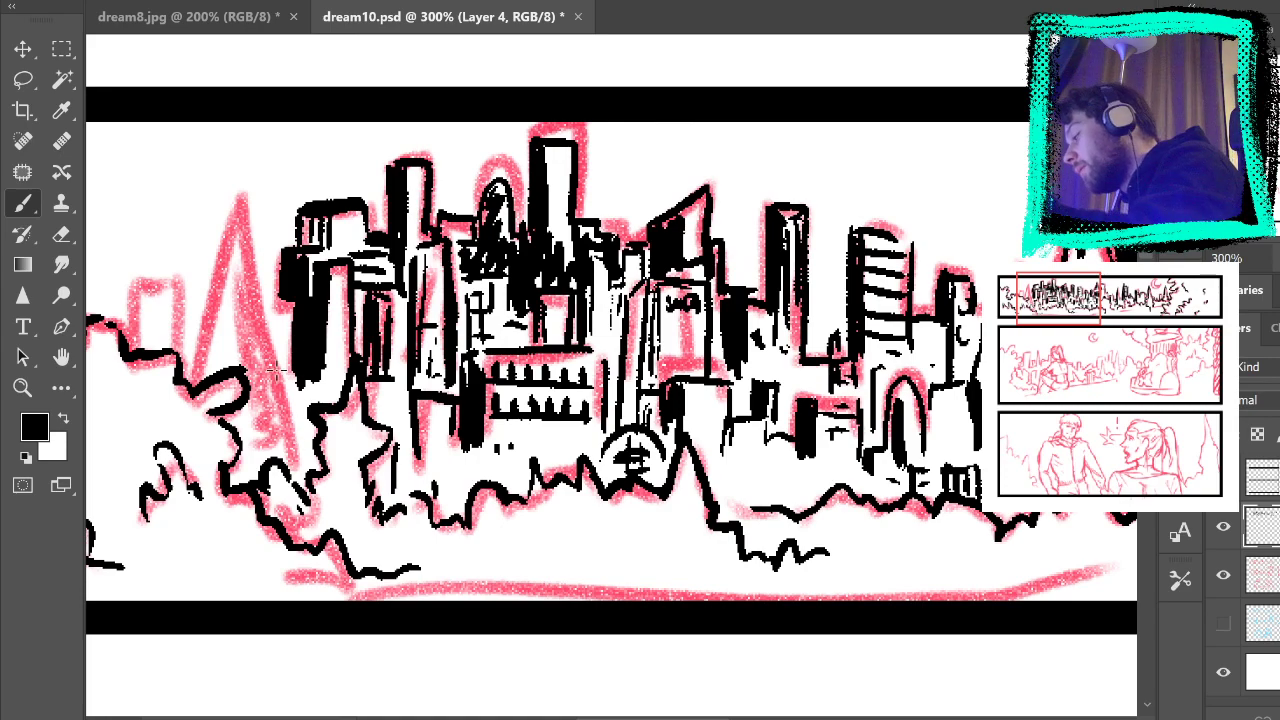
# Step: Ink the pointed triangular tower at the skyline's left, with a solid black left face and curved floor lines on the right
pyautogui.moveTo(192, 378)
pyautogui.mouseDown()
pyautogui.moveTo(238, 218)
pyautogui.moveTo(249, 260)
pyautogui.moveTo(241, 214)
pyautogui.moveTo(301, 472)
pyautogui.mouseUp()
pyautogui.moveTo(244, 238)
pyautogui.mouseDown()
pyautogui.moveTo(245, 368)
pyautogui.moveTo(227, 360)
pyautogui.mouseUp()
pyautogui.moveTo(232, 246); pyautogui.dragTo(208, 372)
pyautogui.moveTo(238, 314)
pyautogui.mouseDown()
pyautogui.moveTo(260, 426)
pyautogui.moveTo(288, 468)
pyautogui.mouseUp()
pyautogui.moveTo(242, 409); pyautogui.dragTo(284, 414)
pyautogui.moveTo(247, 388)
pyautogui.mouseDown()
pyautogui.moveTo(277, 396)
pyautogui.moveTo(267, 371)
pyautogui.mouseUp()
pyautogui.moveTo(249, 341)
pyautogui.mouseDown()
pyautogui.moveTo(271, 347)
pyautogui.moveTo(268, 325)
pyautogui.mouseUp()
pyautogui.moveTo(248, 292); pyautogui.dragTo(263, 299)
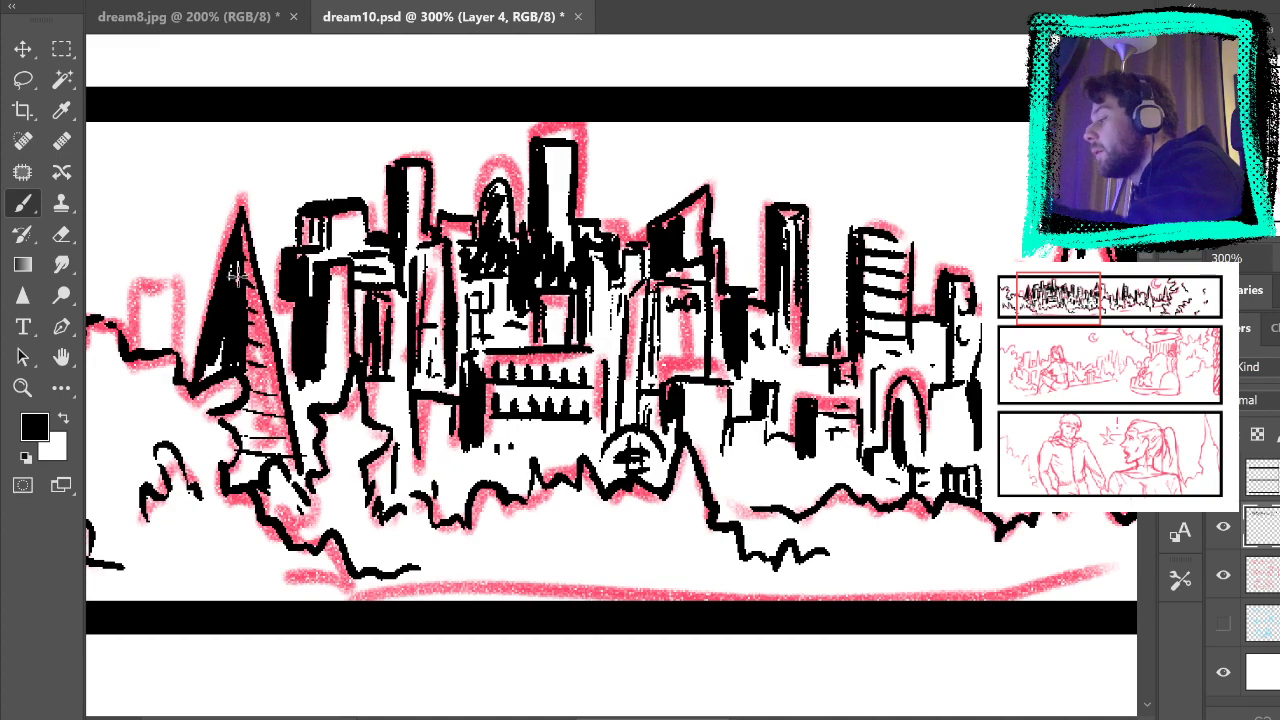
# Step: Ink the small square block left of the triangular tower with shading lines, and add tiny dark blocks around both buildings
pyautogui.moveTo(137, 298)
pyautogui.mouseDown()
pyautogui.moveTo(173, 296)
pyautogui.moveTo(173, 311)
pyautogui.mouseUp()
pyautogui.moveTo(129, 350)
pyautogui.mouseDown()
pyautogui.moveTo(128, 291)
pyautogui.moveTo(179, 285)
pyautogui.mouseUp()
pyautogui.moveTo(179, 285)
pyautogui.mouseDown()
pyautogui.moveTo(179, 342)
pyautogui.moveTo(153, 345)
pyautogui.mouseUp()
pyautogui.moveTo(198, 298); pyautogui.dragTo(190, 348)
pyautogui.moveTo(118, 300); pyautogui.dragTo(110, 340)
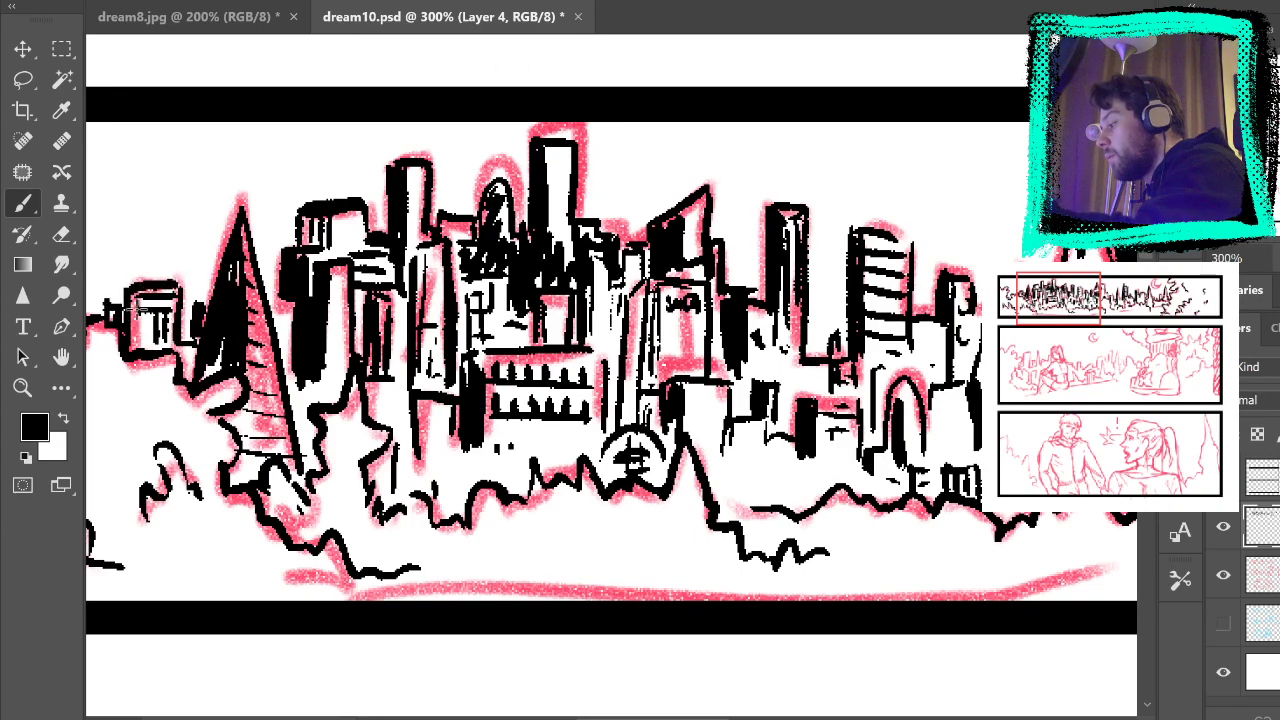
pyautogui.moveTo(264, 274); pyautogui.dragTo(276, 312)
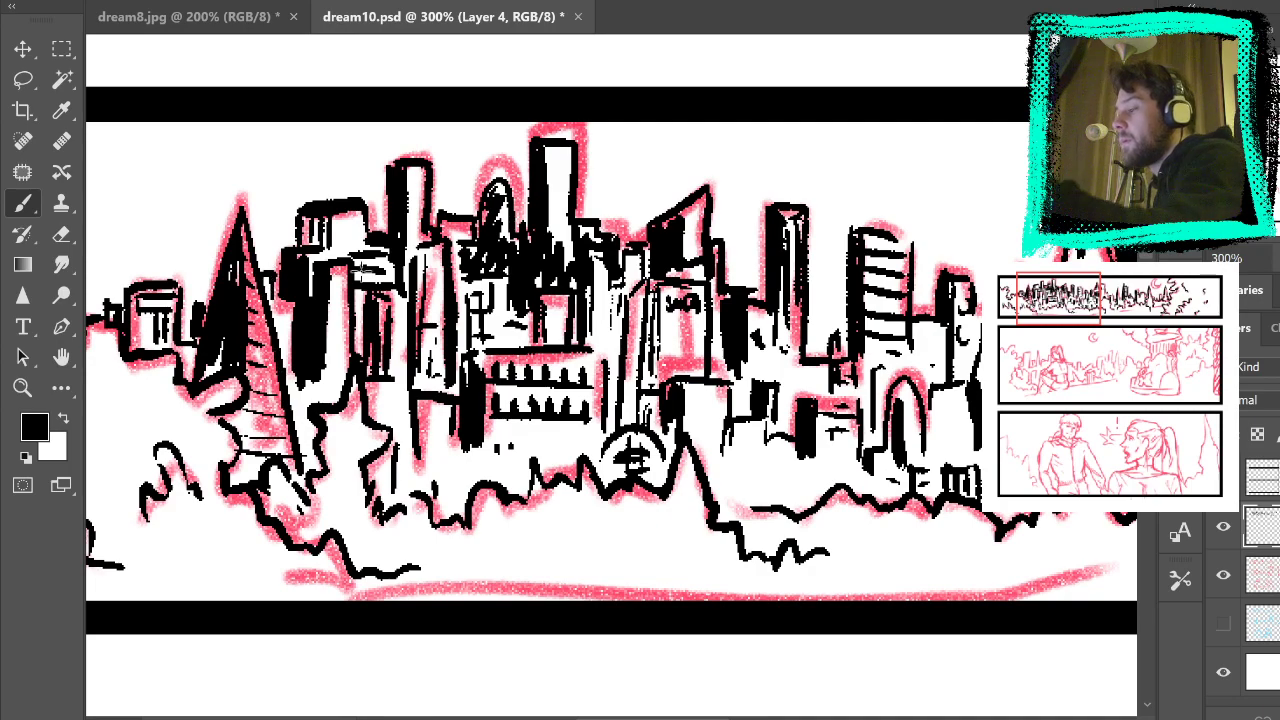
# Step: View the whole page with the red sketch layer hidden to check the inked first panel
pyautogui.hotkey('ctrl', '0')
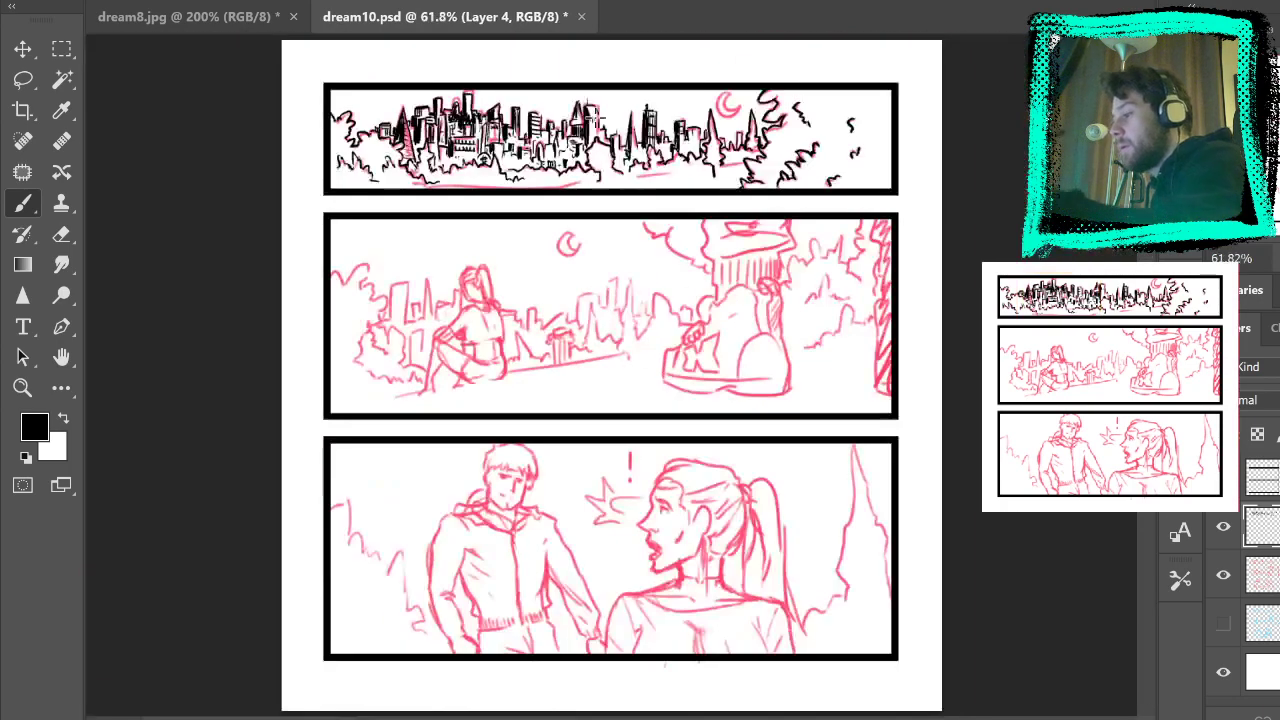
pyautogui.click(1223, 578)
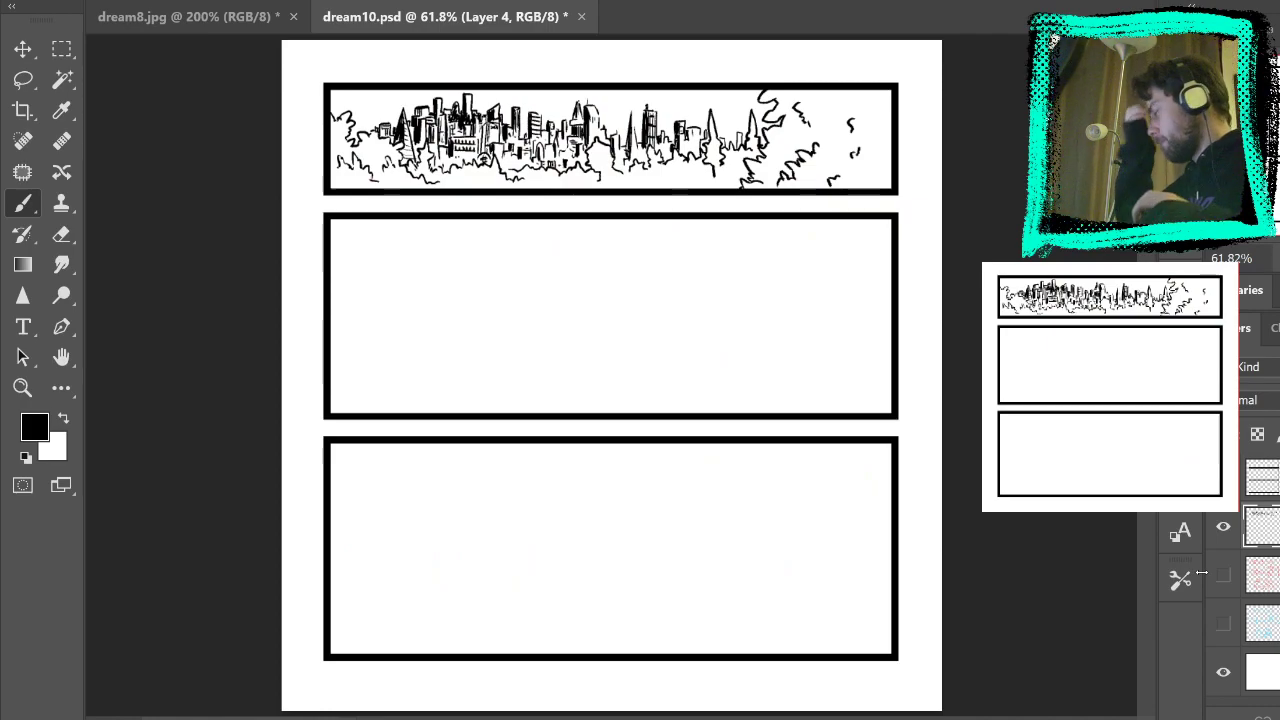
# Step: Show the red sketch layer again and ink the crescent moon above the right part of the skyline
pyautogui.click(22, 387)
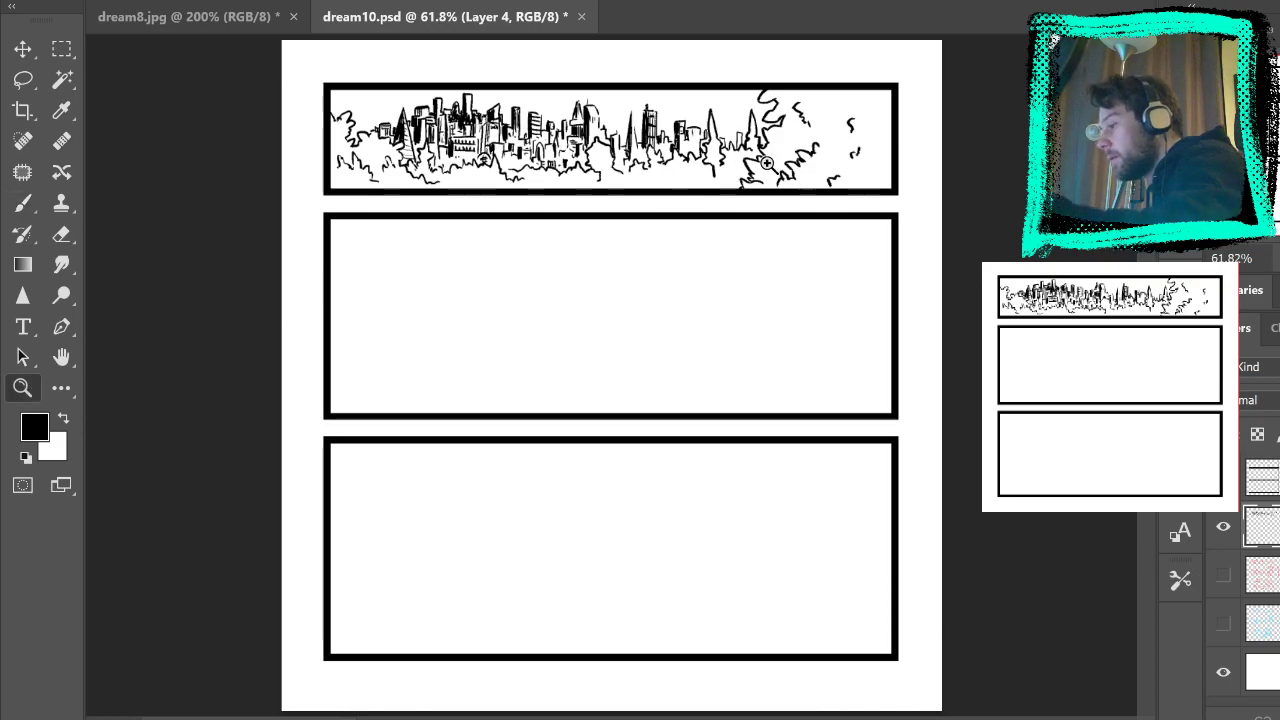
pyautogui.click(764, 160)
pyautogui.click(724, 110)
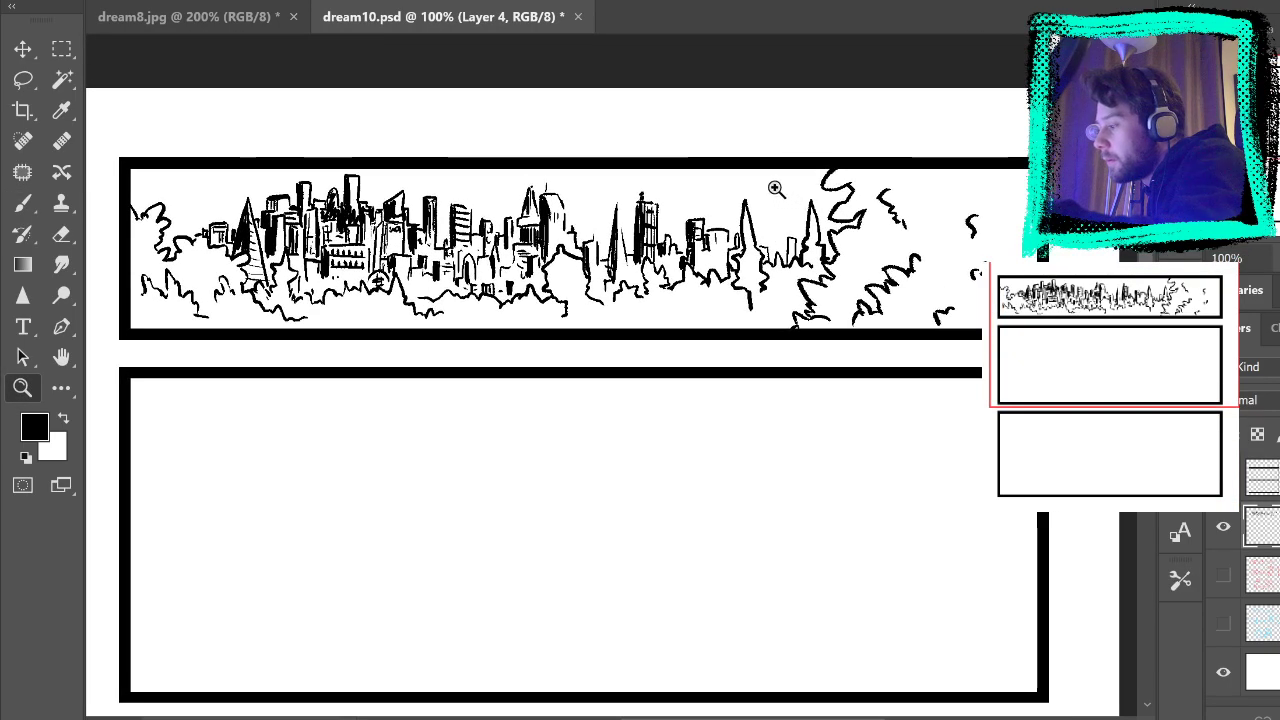
pyautogui.click(786, 176)
pyautogui.click(786, 176)
pyautogui.click(1223, 574)
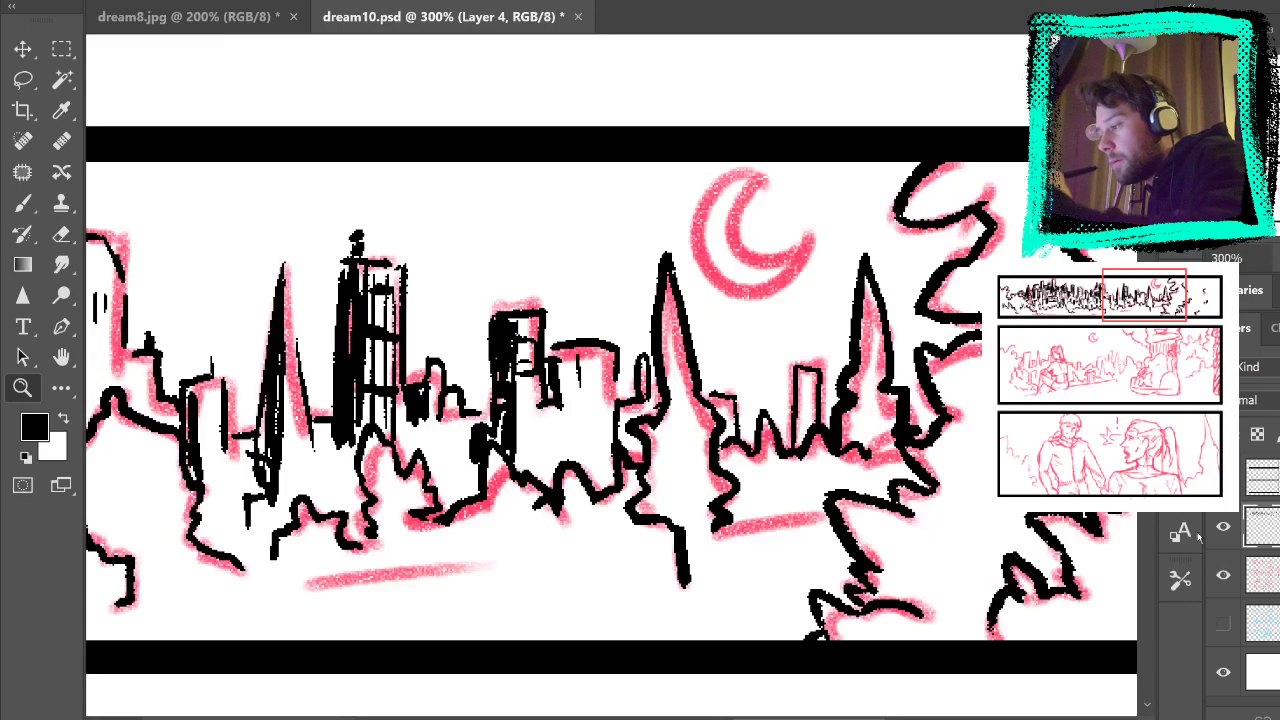
pyautogui.click(24, 205)
pyautogui.moveTo(758, 181); pyautogui.dragTo(802, 236)
pyautogui.hotkey('ctrl', 'z')
pyautogui.moveTo(765, 181)
pyautogui.mouseDown()
pyautogui.moveTo(791, 236)
pyautogui.moveTo(725, 181)
pyautogui.moveTo(798, 240)
pyautogui.mouseUp()
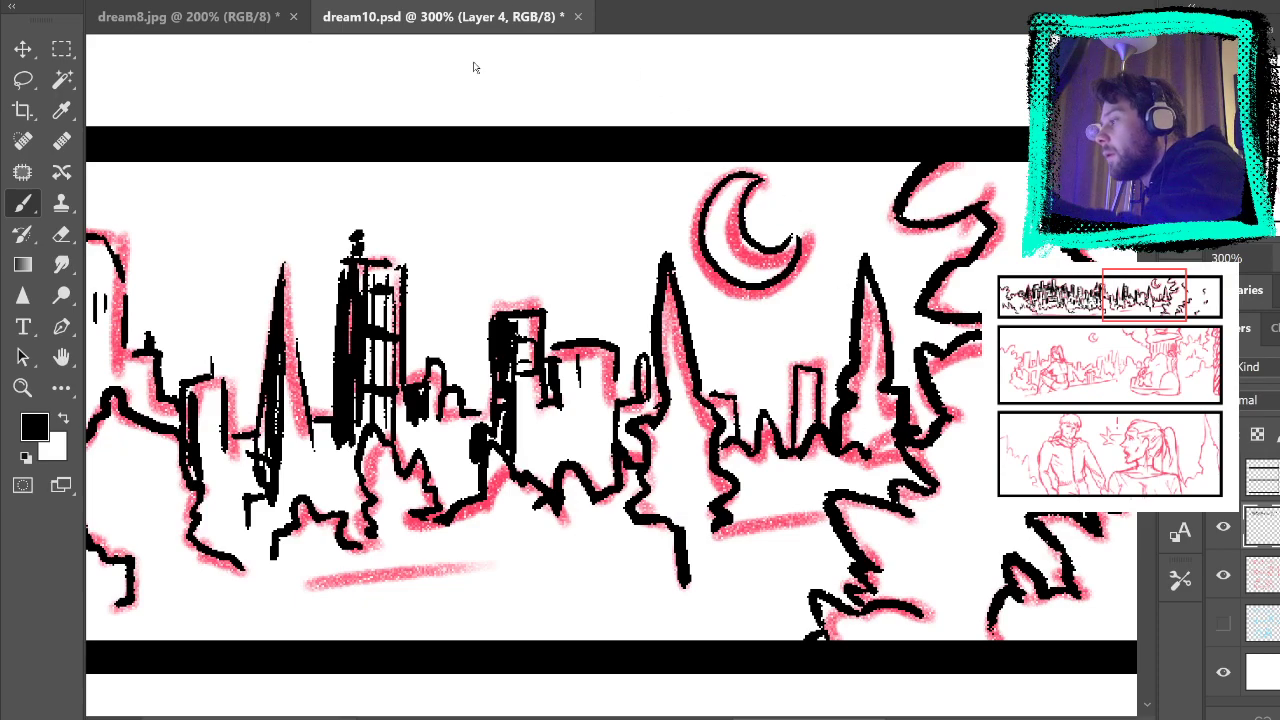
# Step: Review the full page with the inked moon, hiding the red sketch layer briefly and showing it again
pyautogui.hotkey('ctrl', '-')
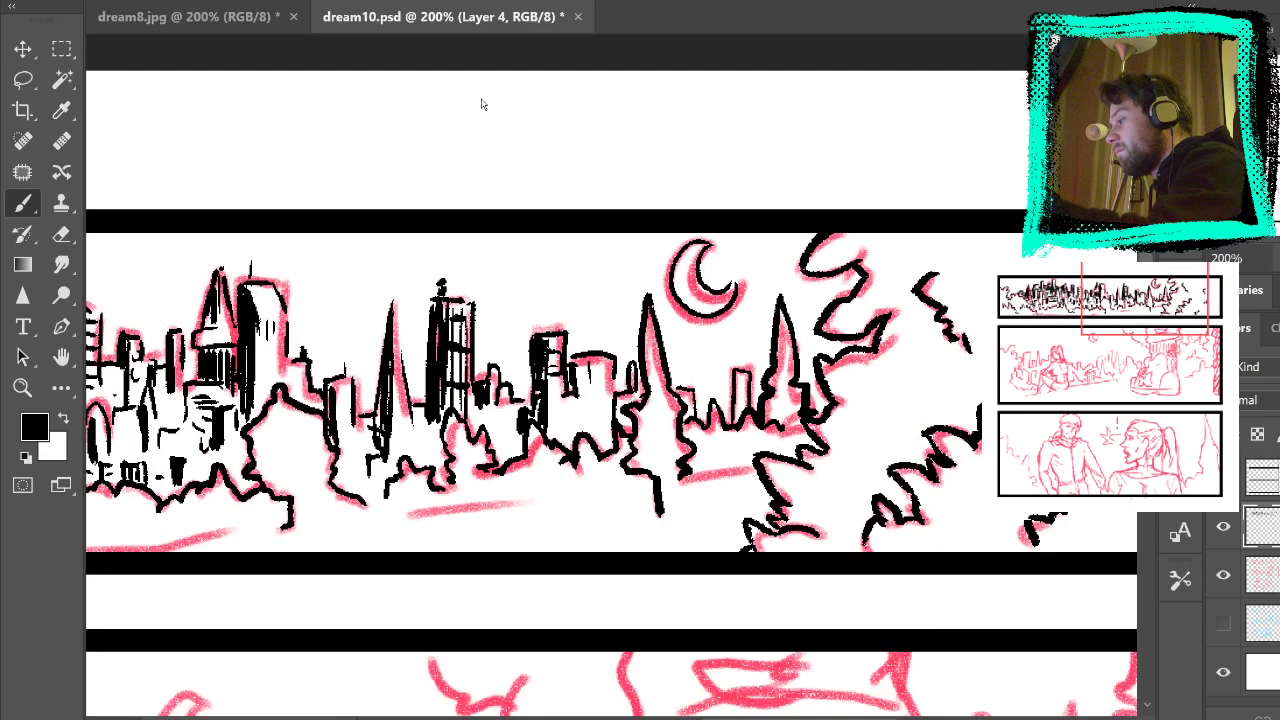
pyautogui.hotkey('ctrl', '0')
pyautogui.click(1223, 575)
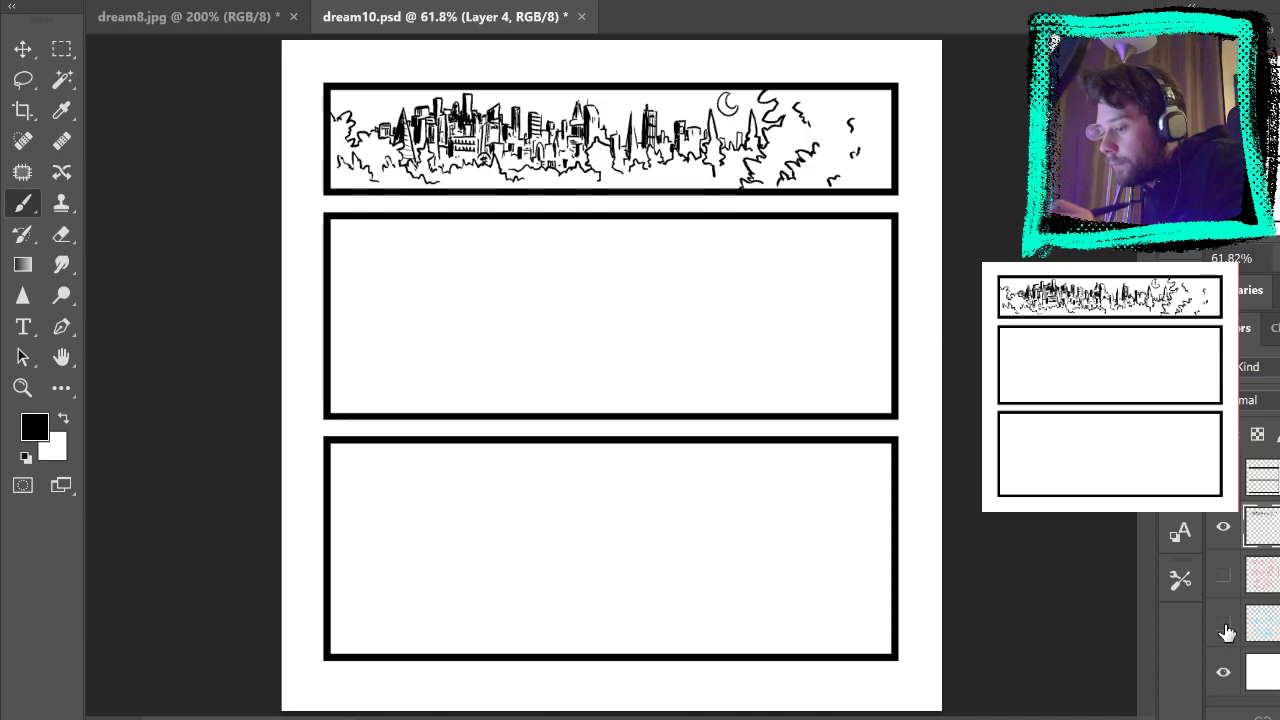
pyautogui.click(1223, 575)
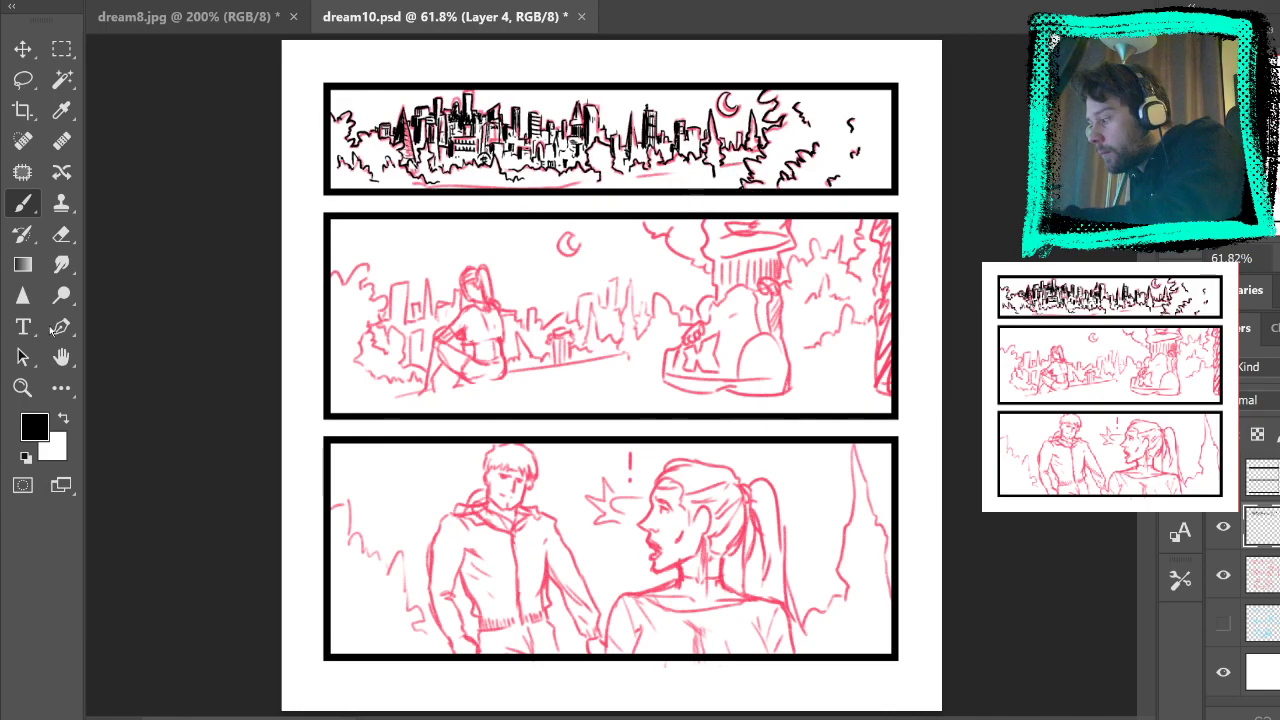
# Step: Ink the two short ground lines under the trees in the right half of the first panel
pyautogui.press('z')
pyautogui.click(760, 162)
pyautogui.click(760, 162)
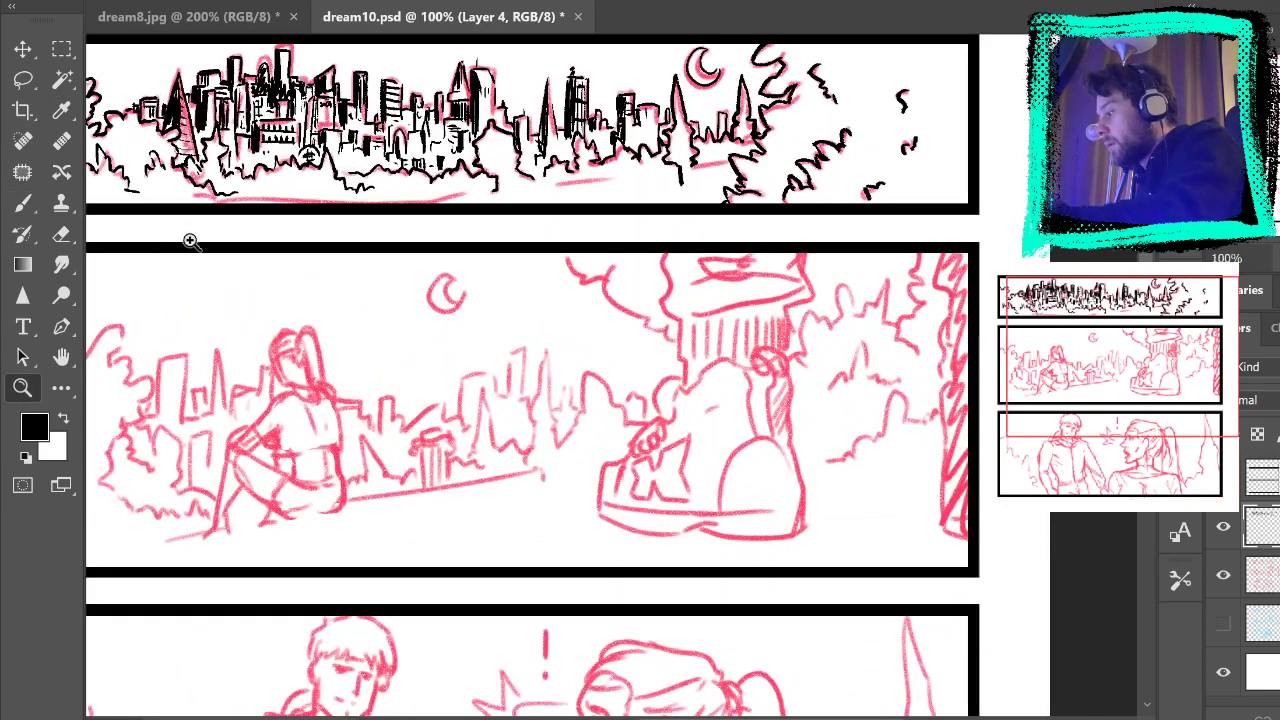
pyautogui.click(755, 158)
pyautogui.press('b')
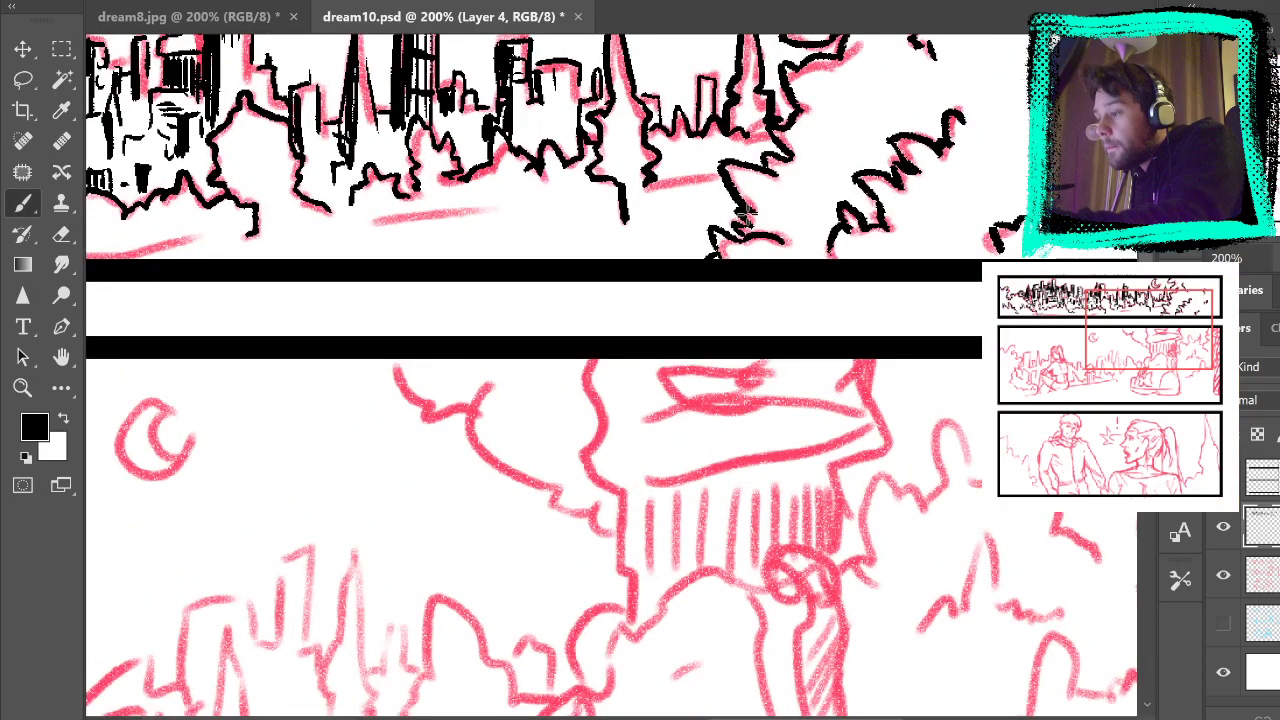
pyautogui.moveTo(645, 186); pyautogui.dragTo(718, 178)
pyautogui.moveTo(385, 222); pyautogui.dragTo(480, 203)
pyautogui.hotkey('ctrl', 'z')
pyautogui.hotkey('ctrl', 'z')
pyautogui.moveTo(381, 217); pyautogui.dragTo(446, 208)
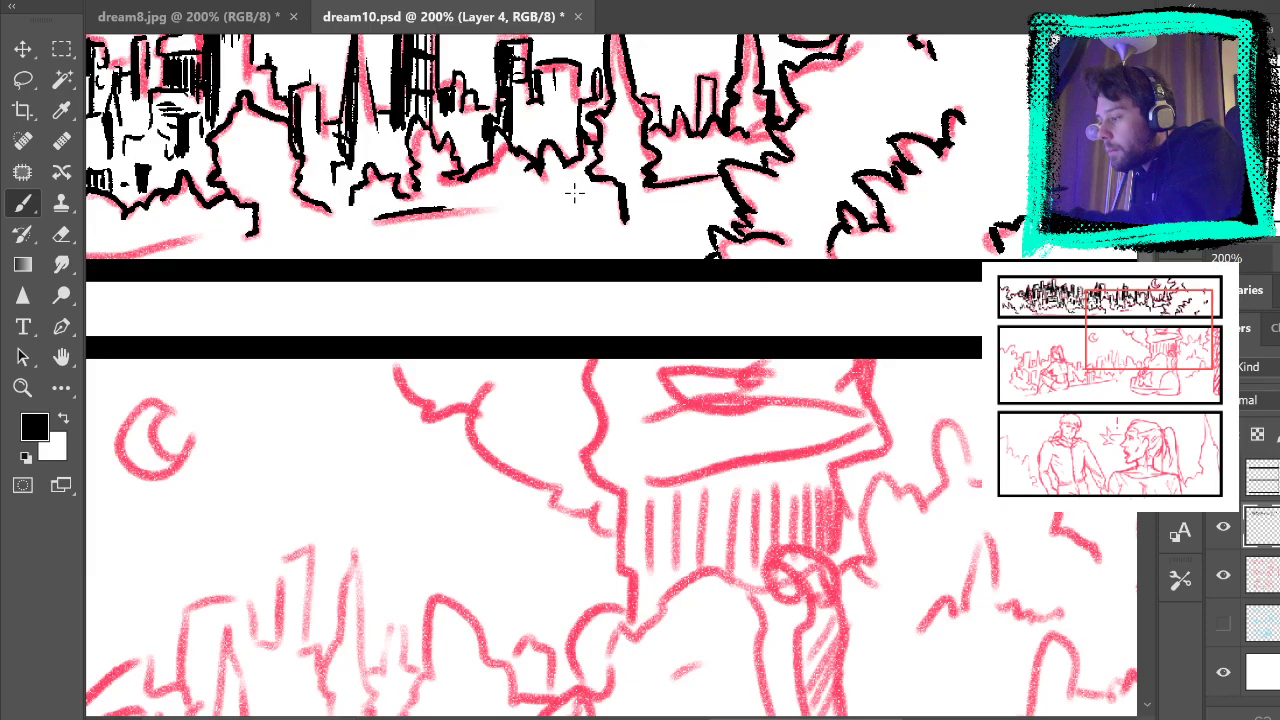
# Step: Ink a long ground line below the trees at the first panel's lower border, and hide the red sketch layer
pyautogui.moveTo(320, 266); pyautogui.dragTo(811, 308)
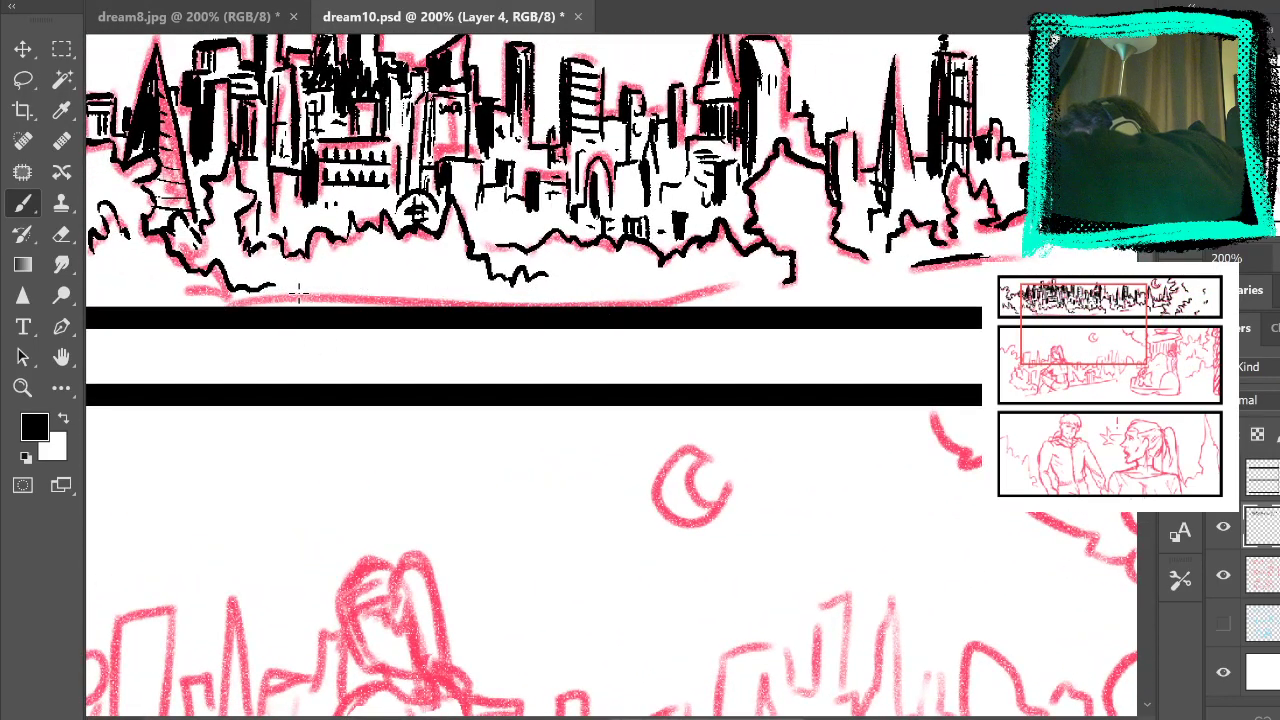
pyautogui.moveTo(308, 287); pyautogui.dragTo(515, 304)
pyautogui.click(1225, 577)
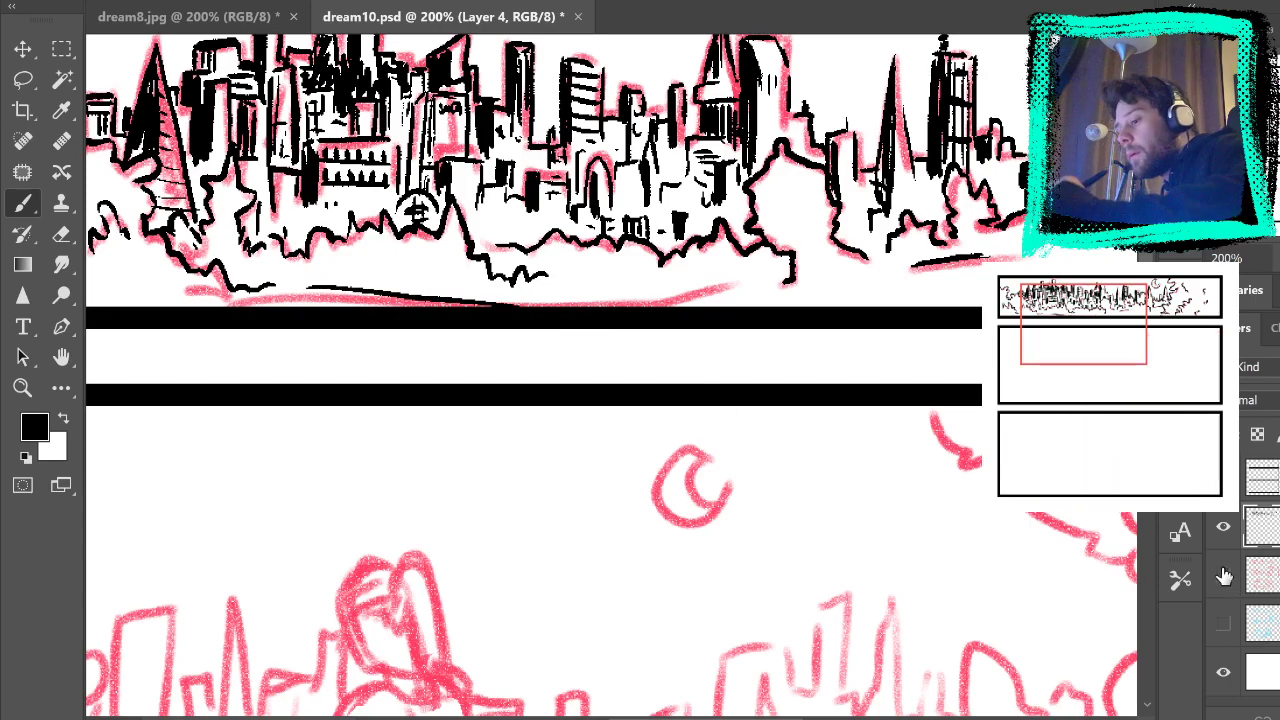
pyautogui.hotkey('ctrl', '0')
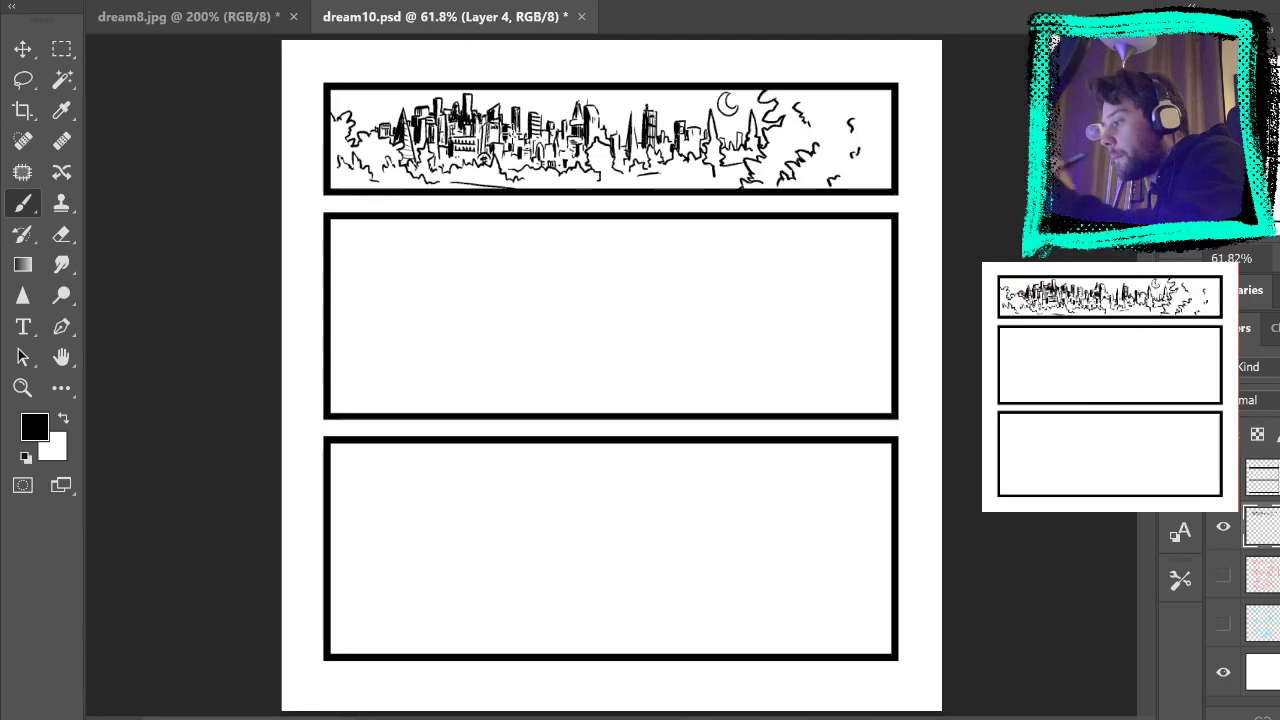
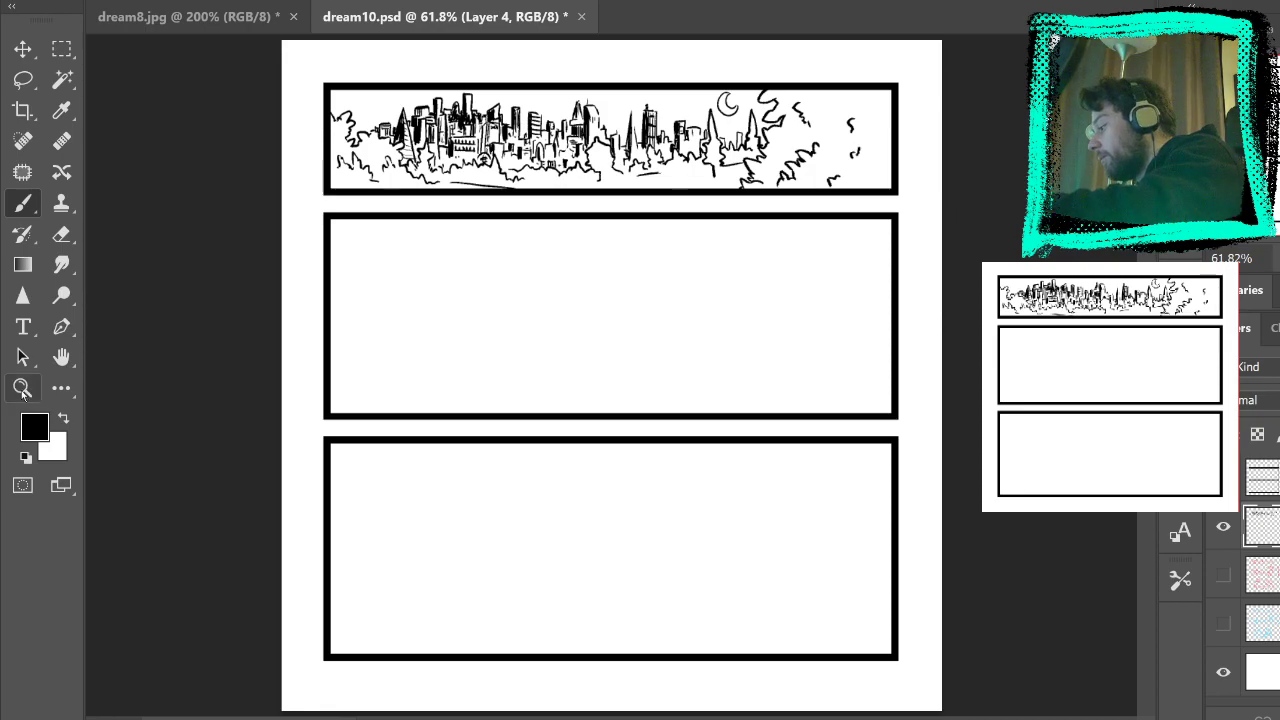
# Step: Show the red sketch layer again and save dream10.psd before inking the second panel
pyautogui.click(22, 388)
pyautogui.click(1223, 575)
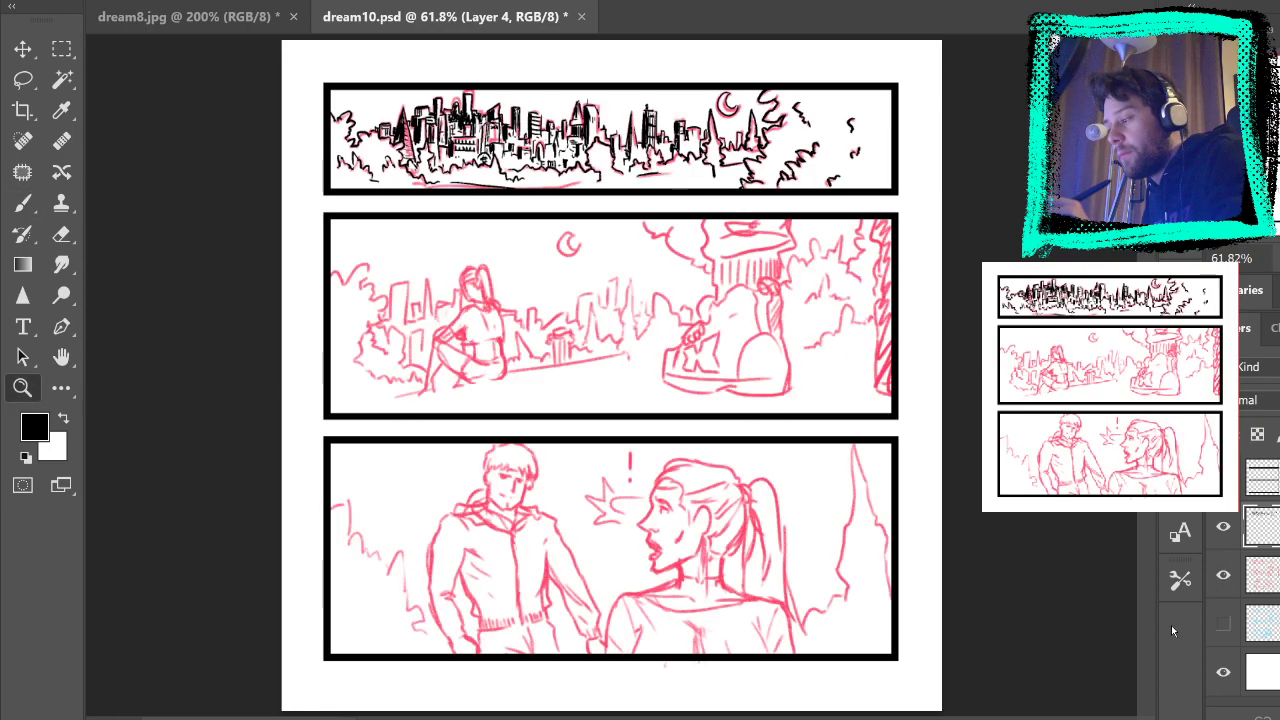
pyautogui.moveTo(874, 304); pyautogui.dragTo(927, 330)
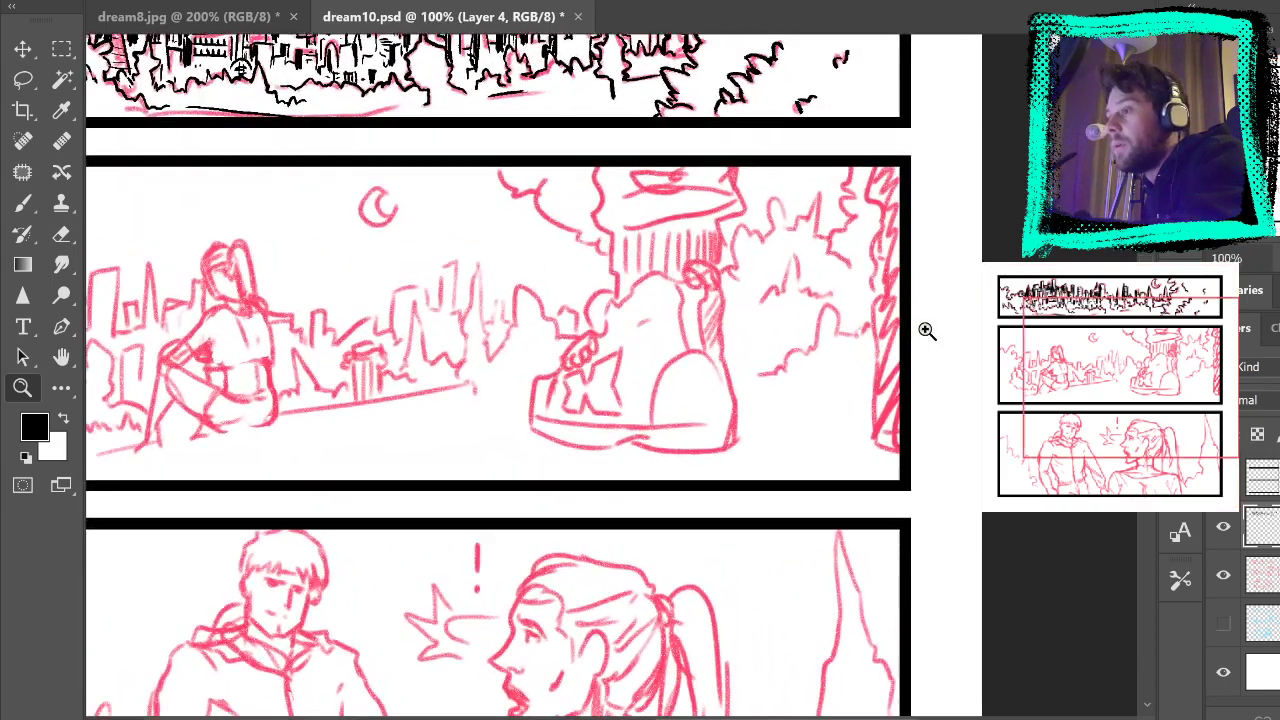
pyautogui.click(877, 226)
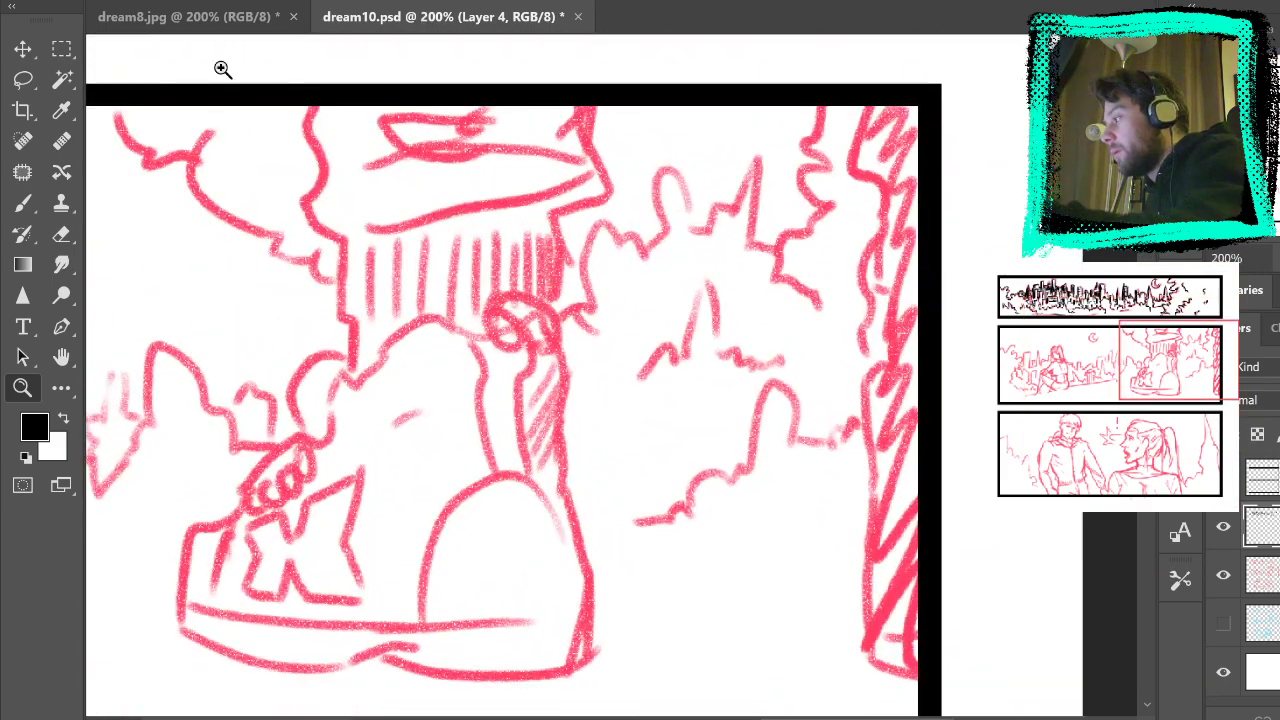
pyautogui.hotkey('ctrl', 's')
pyautogui.press('b')
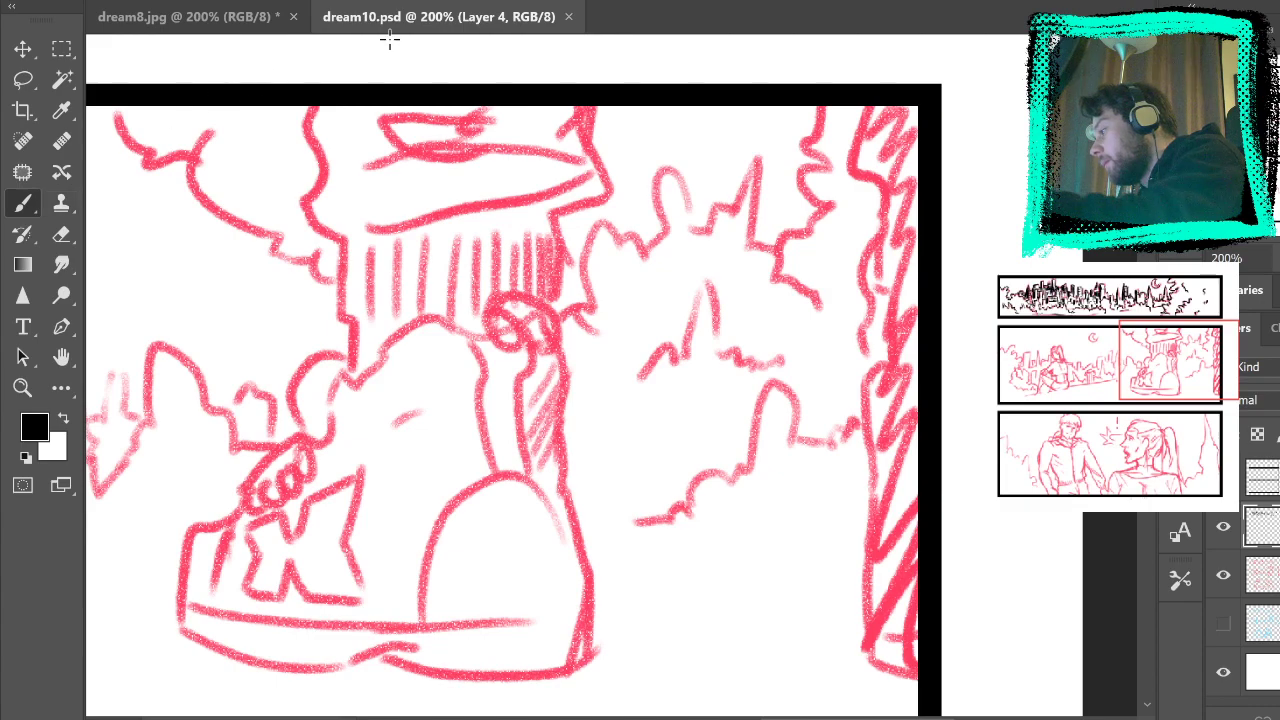
pyautogui.moveTo(866, 110)
pyautogui.mouseDown()
pyautogui.moveTo(852, 151)
pyautogui.moveTo(872, 180)
pyautogui.mouseUp()
pyautogui.hotkey('ctrl', 'z')
pyautogui.moveTo(862, 102)
pyautogui.mouseDown()
pyautogui.moveTo(852, 158)
pyautogui.moveTo(890, 196)
pyautogui.moveTo(874, 178)
pyautogui.moveTo(890, 392)
pyautogui.moveTo(900, 356)
pyautogui.mouseUp()
pyautogui.hotkey('ctrl', 'z')
pyautogui.hotkey('ctrl', 'z')
pyautogui.hotkey('ctrl', 'z')
pyautogui.moveTo(866, 106)
pyautogui.mouseDown()
pyautogui.moveTo(894, 352)
pyautogui.moveTo(898, 328)
pyautogui.moveTo(898, 370)
pyautogui.moveTo(899, 352)
pyautogui.moveTo(876, 360)
pyautogui.moveTo(866, 405)
pyautogui.mouseUp()
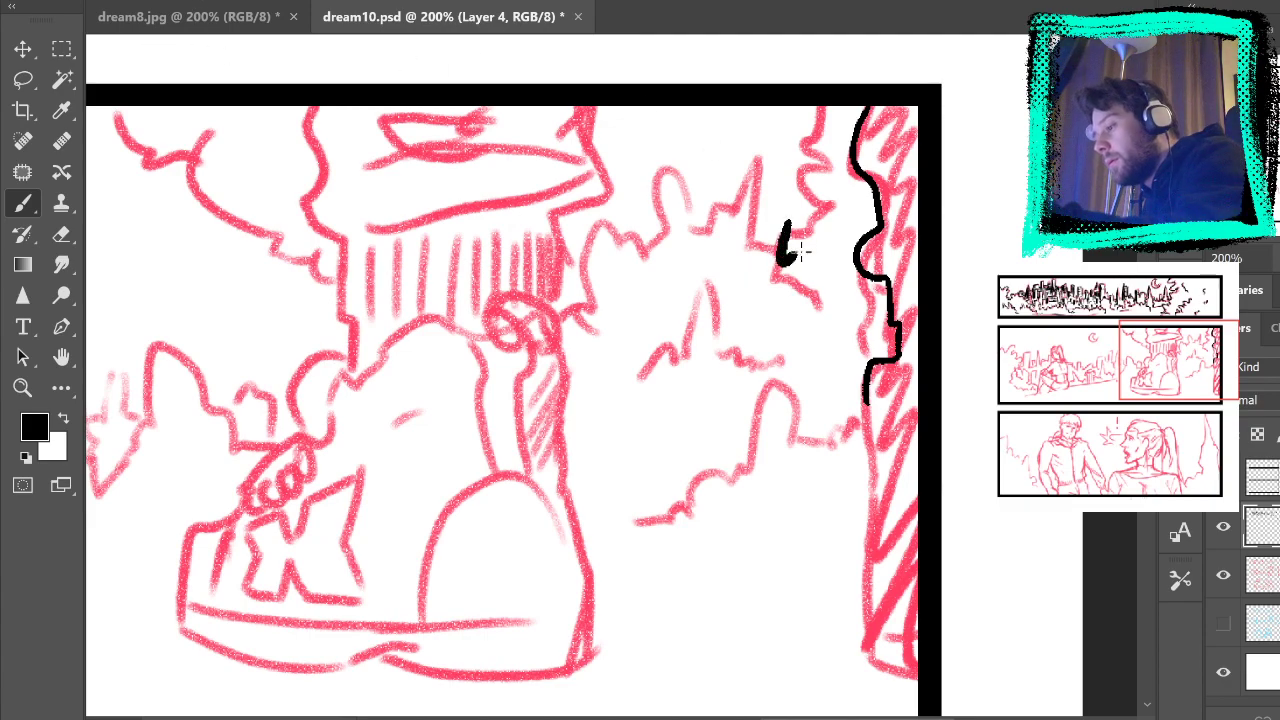
pyautogui.hotkey('ctrl', 'z')
pyautogui.hotkey('ctrl', 'z')
pyautogui.hotkey('ctrl', 'z')
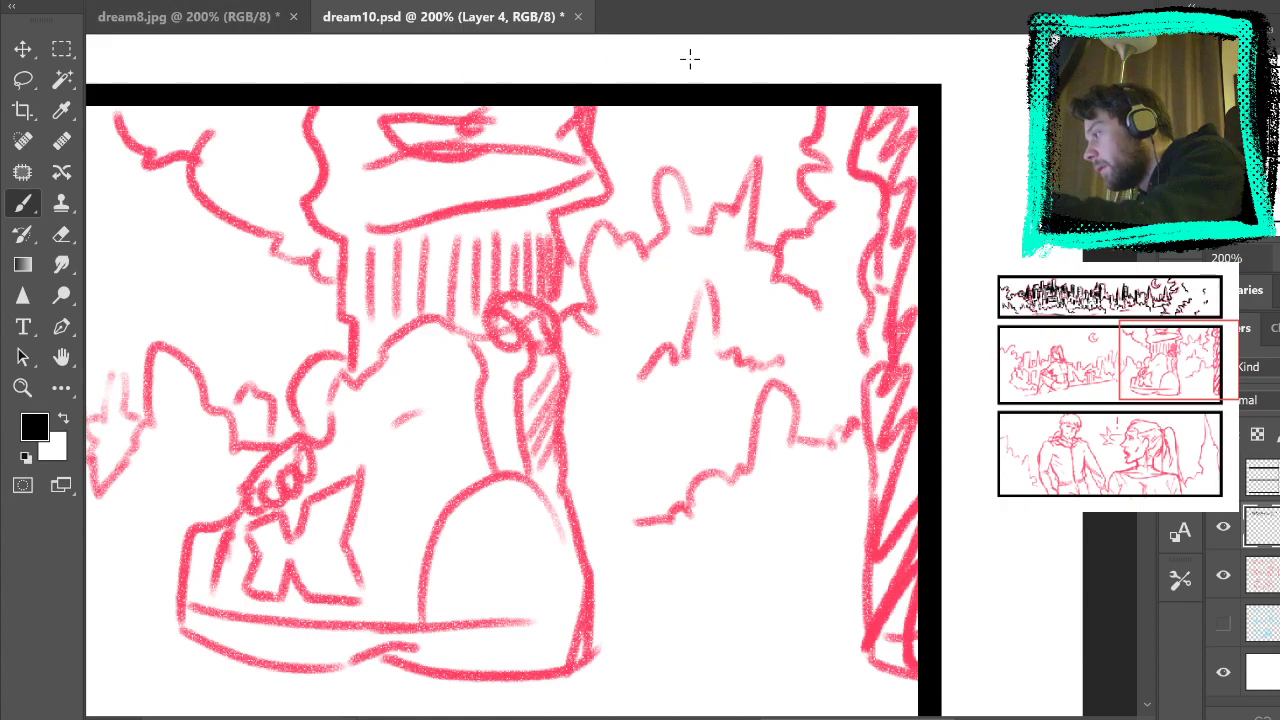
# Step: Ink the inner outline of the shaded leg at the second panel's right border, down to its foot
pyautogui.moveTo(856, 107)
pyautogui.mouseDown()
pyautogui.moveTo(850, 170)
pyautogui.moveTo(886, 218)
pyautogui.moveTo(872, 250)
pyautogui.moveTo(880, 290)
pyautogui.moveTo(898, 296)
pyautogui.mouseUp()
pyautogui.hotkey('ctrl', 'z')
pyautogui.moveTo(884, 190)
pyautogui.mouseDown()
pyautogui.moveTo(892, 358)
pyautogui.moveTo(876, 366)
pyautogui.mouseUp()
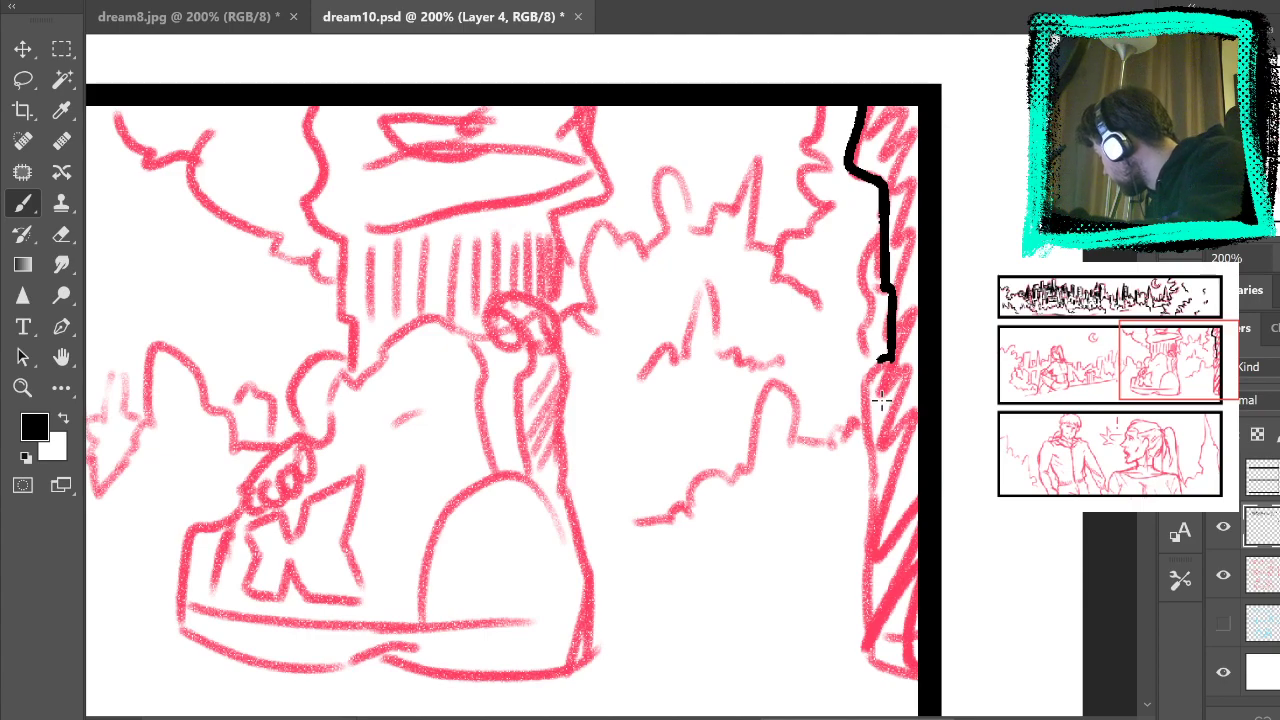
pyautogui.moveTo(880, 354)
pyautogui.mouseDown()
pyautogui.moveTo(866, 400)
pyautogui.moveTo(896, 424)
pyautogui.mouseUp()
pyautogui.hotkey('ctrl', 'z')
pyautogui.moveTo(878, 368)
pyautogui.mouseDown()
pyautogui.moveTo(863, 434)
pyautogui.moveTo(864, 626)
pyautogui.mouseUp()
pyautogui.hotkey('ctrl', 'z')
pyautogui.moveTo(868, 458)
pyautogui.mouseDown()
pyautogui.moveTo(876, 670)
pyautogui.moveTo(936, 676)
pyautogui.mouseUp()
# Step: Ink the lace loop at the large boot's ankle and the boot's right edge down to the sole
pyautogui.moveTo(869, 291)
pyautogui.mouseDown()
pyautogui.moveTo(940, 255)
pyautogui.moveTo(955, 281)
pyautogui.mouseUp()
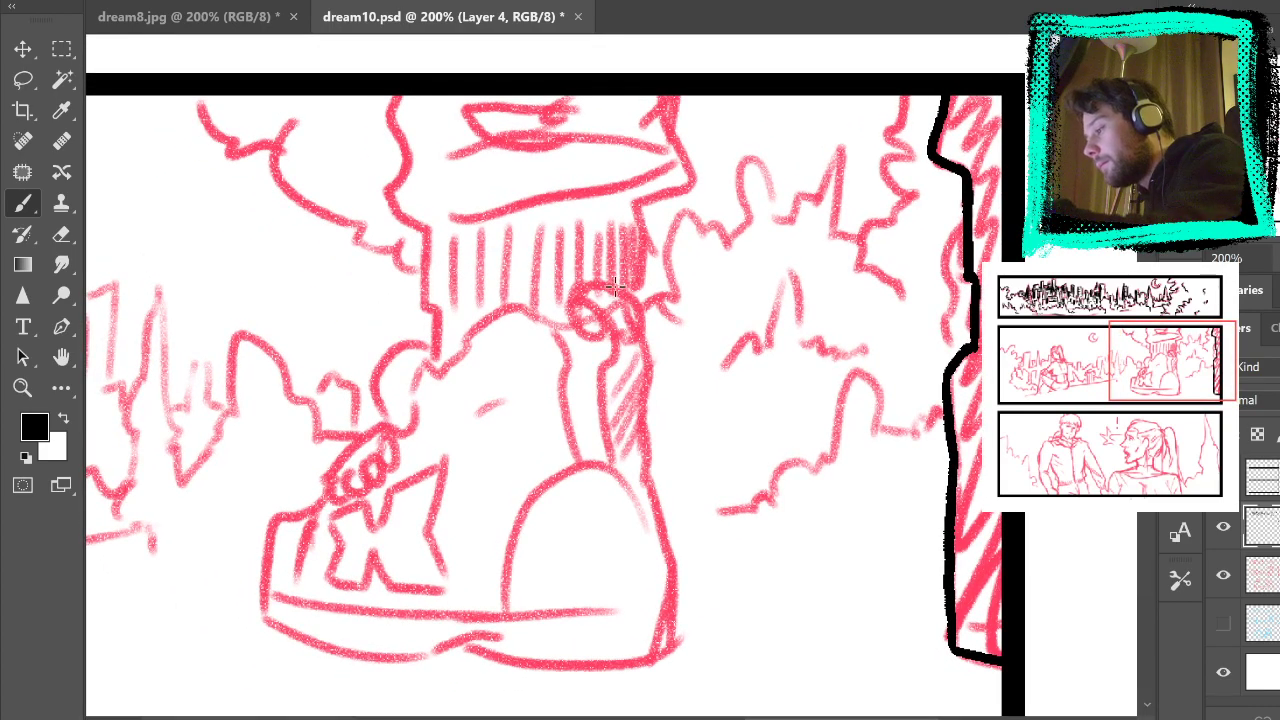
pyautogui.moveTo(585, 285)
pyautogui.mouseDown()
pyautogui.moveTo(623, 291)
pyautogui.moveTo(614, 342)
pyautogui.moveTo(640, 357)
pyautogui.mouseUp()
pyautogui.hotkey('ctrl', 'z')
pyautogui.moveTo(566, 302)
pyautogui.mouseDown()
pyautogui.moveTo(608, 290)
pyautogui.moveTo(612, 328)
pyautogui.moveTo(600, 289)
pyautogui.moveTo(632, 302)
pyautogui.moveTo(634, 342)
pyautogui.moveTo(605, 345)
pyautogui.moveTo(651, 375)
pyautogui.mouseUp()
pyautogui.hotkey('ctrl', 'z')
pyautogui.hotkey('ctrl', 'z')
pyautogui.moveTo(634, 304)
pyautogui.mouseDown()
pyautogui.moveTo(648, 479)
pyautogui.moveTo(678, 646)
pyautogui.mouseUp()
pyautogui.hotkey('ctrl', 'z')
pyautogui.hotkey('ctrl', 'z')
pyautogui.moveTo(644, 466); pyautogui.dragTo(674, 640)
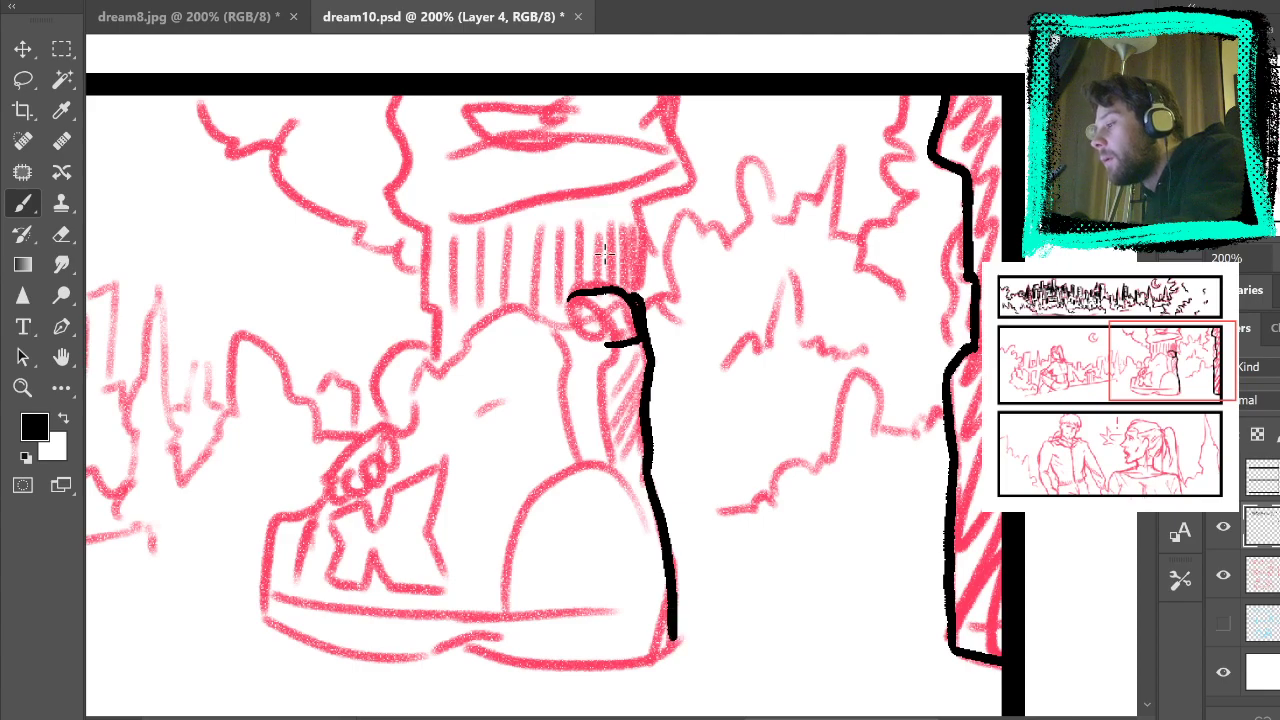
# Step: Ink both side contours of the sock and trouser cuff from the large boot up to the panel's upper border
pyautogui.moveTo(638, 290)
pyautogui.mouseDown()
pyautogui.moveTo(654, 203)
pyautogui.moveTo(640, 200)
pyautogui.moveTo(684, 186)
pyautogui.moveTo(691, 168)
pyautogui.moveTo(668, 95)
pyautogui.mouseUp()
pyautogui.moveTo(436, 358)
pyautogui.mouseDown()
pyautogui.moveTo(424, 231)
pyautogui.moveTo(388, 194)
pyautogui.moveTo(403, 166)
pyautogui.moveTo(395, 96)
pyautogui.mouseUp()
pyautogui.hotkey('ctrl', 'z')
pyautogui.moveTo(436, 360)
pyautogui.mouseDown()
pyautogui.moveTo(421, 231)
pyautogui.moveTo(387, 191)
pyautogui.moveTo(404, 153)
pyautogui.moveTo(392, 96)
pyautogui.mouseUp()
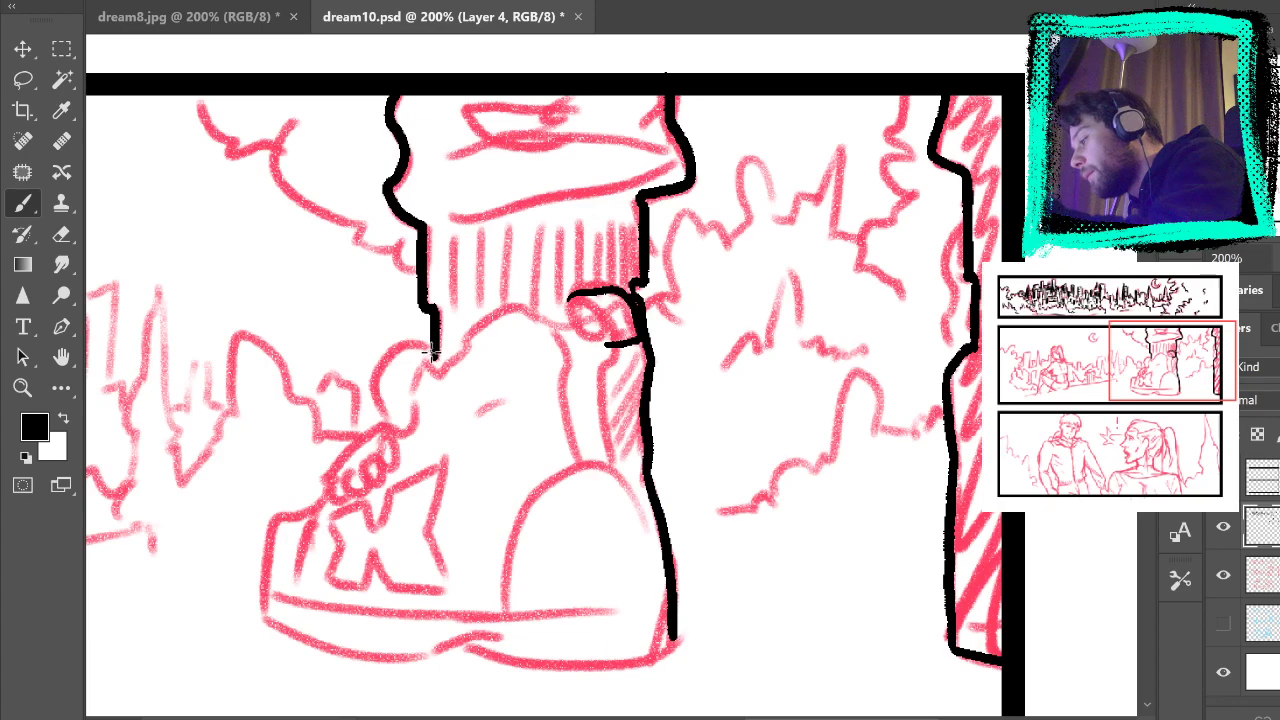
# Step: Ink the boot's tongue, left lace edge, toe and parts of the sole, checking the lines with the red sketch layer briefly hidden
pyautogui.moveTo(432, 350)
pyautogui.mouseDown()
pyautogui.moveTo(384, 342)
pyautogui.moveTo(385, 420)
pyautogui.mouseUp()
pyautogui.hotkey('ctrl', 'z')
pyautogui.moveTo(432, 347)
pyautogui.mouseDown()
pyautogui.moveTo(372, 405)
pyautogui.moveTo(392, 430)
pyautogui.moveTo(346, 461)
pyautogui.moveTo(251, 580)
pyautogui.moveTo(332, 608)
pyautogui.mouseUp()
pyautogui.hotkey('ctrl', 'z')
pyautogui.moveTo(326, 487)
pyautogui.mouseDown()
pyautogui.moveTo(265, 546)
pyautogui.moveTo(266, 623)
pyautogui.moveTo(254, 619)
pyautogui.moveTo(557, 660)
pyautogui.moveTo(437, 652)
pyautogui.moveTo(506, 664)
pyautogui.mouseUp()
pyautogui.hotkey('ctrl', 'z')
pyautogui.hotkey('ctrl', 'z')
pyautogui.moveTo(266, 614)
pyautogui.mouseDown()
pyautogui.moveTo(403, 660)
pyautogui.moveTo(496, 649)
pyautogui.moveTo(460, 652)
pyautogui.moveTo(551, 664)
pyautogui.mouseUp()
pyautogui.click(1223, 575)
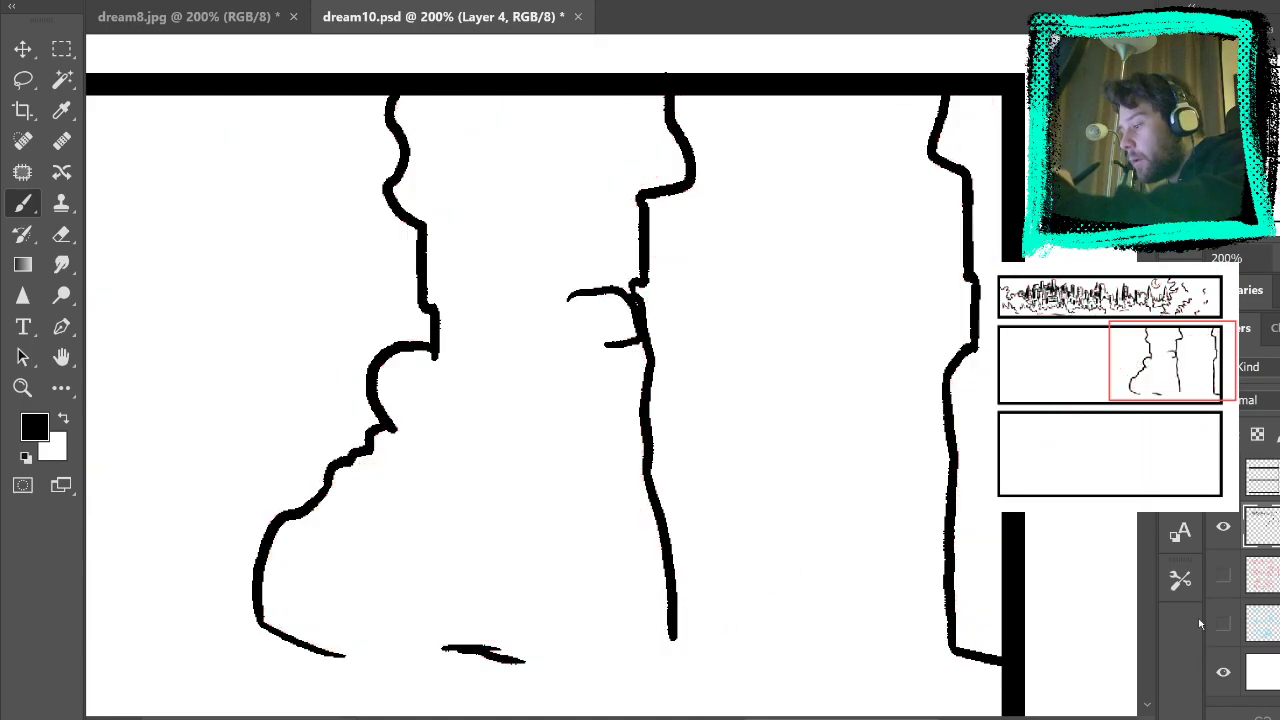
pyautogui.click(1223, 575)
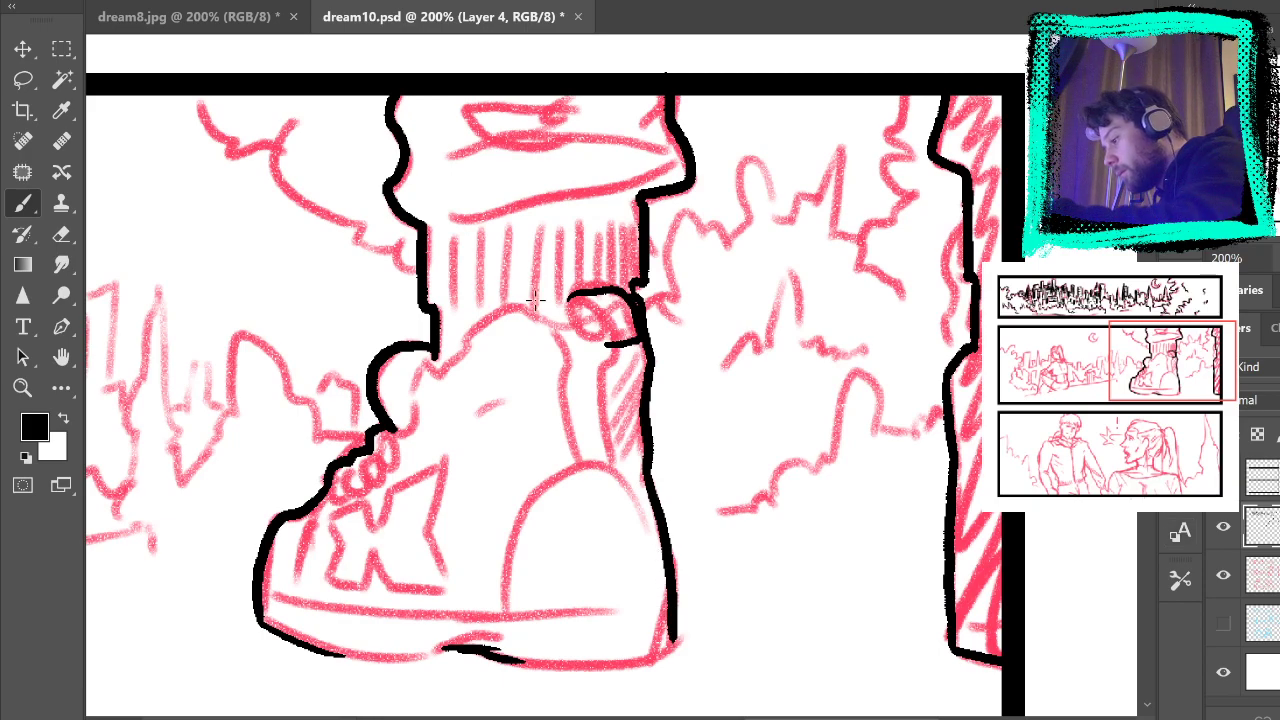
# Step: Ink the upper treetops and hanging foliage between the two legs, checking them with the red sketch layer briefly hidden
pyautogui.moveTo(925, 450)
pyautogui.mouseDown()
pyautogui.moveTo(943, 406)
pyautogui.moveTo(1161, 306)
pyautogui.moveTo(1088, 369)
pyautogui.moveTo(1074, 360)
pyautogui.moveTo(943, 437)
pyautogui.moveTo(934, 411)
pyautogui.moveTo(822, 556)
pyautogui.mouseUp()
pyautogui.moveTo(603, 357)
pyautogui.mouseDown()
pyautogui.moveTo(644, 366)
pyautogui.moveTo(635, 327)
pyautogui.moveTo(669, 298)
pyautogui.moveTo(679, 306)
pyautogui.moveTo(683, 289)
pyautogui.moveTo(693, 312)
pyautogui.moveTo(724, 299)
pyautogui.moveTo(715, 226)
pyautogui.moveTo(749, 283)
pyautogui.mouseUp()
pyautogui.hotkey('ctrl', 'z')
pyautogui.hotkey('ctrl', 'z')
pyautogui.moveTo(708, 246)
pyautogui.mouseDown()
pyautogui.moveTo(735, 263)
pyautogui.moveTo(754, 248)
pyautogui.moveTo(750, 270)
pyautogui.moveTo(765, 273)
pyautogui.moveTo(778, 257)
pyautogui.moveTo(792, 263)
pyautogui.moveTo(802, 213)
pyautogui.moveTo(836, 300)
pyautogui.mouseUp()
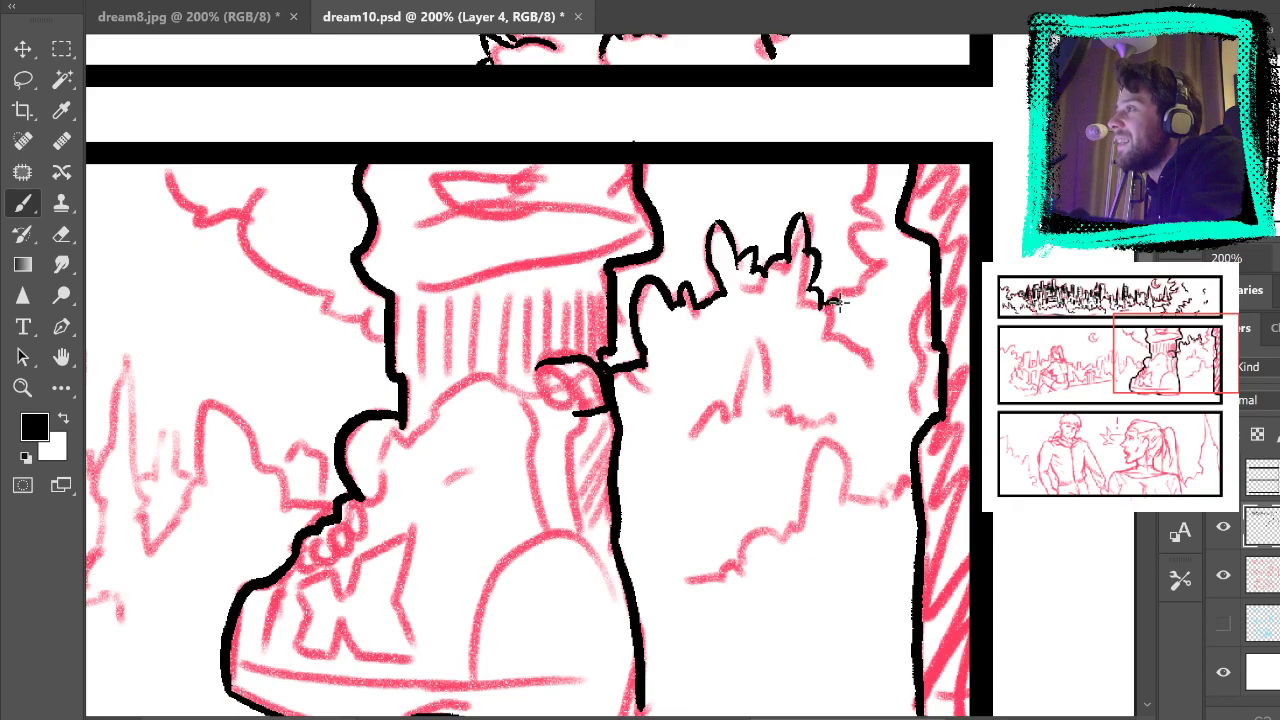
pyautogui.moveTo(853, 362)
pyautogui.mouseDown()
pyautogui.moveTo(854, 320)
pyautogui.moveTo(842, 300)
pyautogui.moveTo(874, 272)
pyautogui.moveTo(864, 170)
pyautogui.mouseUp()
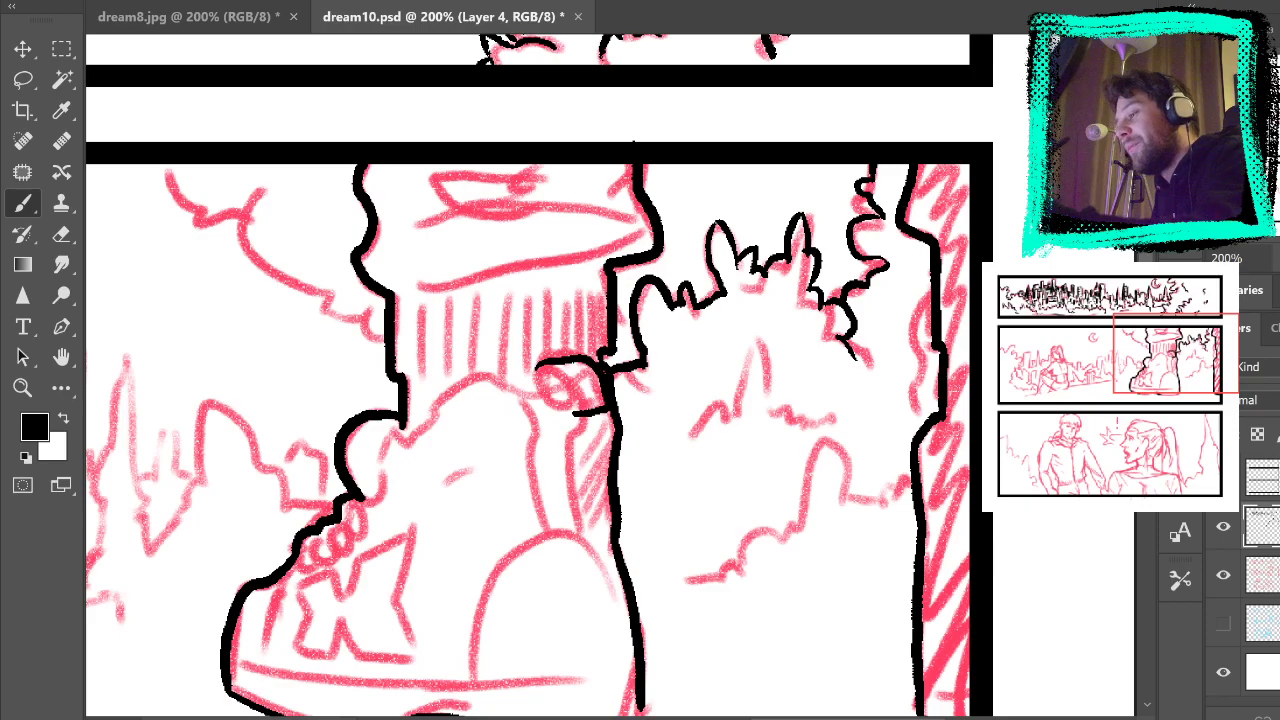
pyautogui.click(1223, 576)
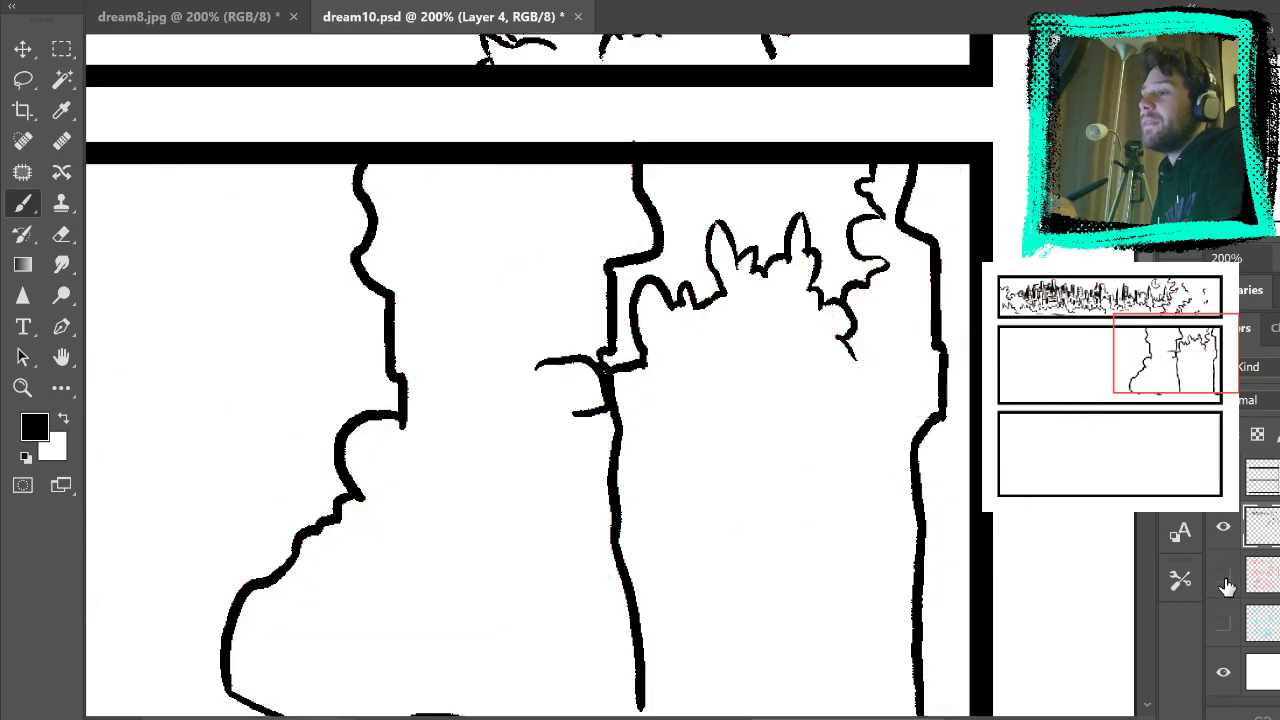
pyautogui.click(1223, 576)
# Step: Ink the lower bush outlines between the large boot and the leg at the right border
pyautogui.moveTo(823, 594)
pyautogui.mouseDown()
pyautogui.moveTo(877, 380)
pyautogui.moveTo(706, 591)
pyautogui.mouseUp()
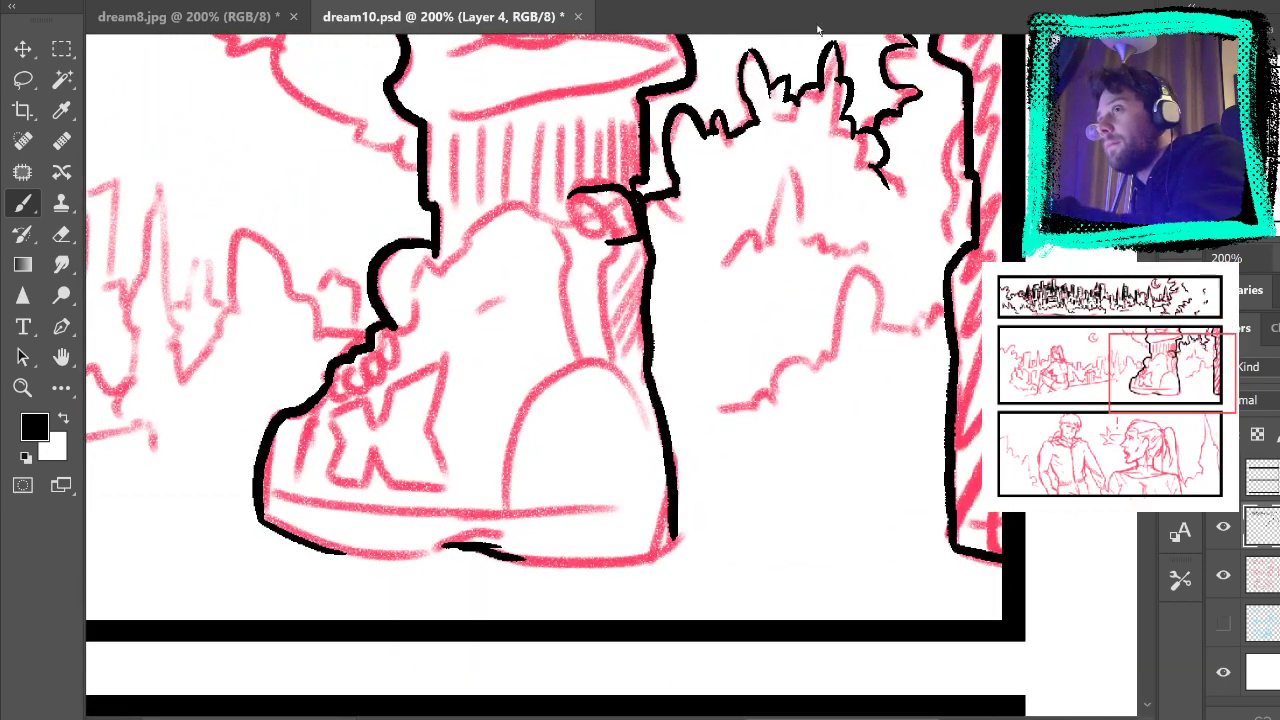
pyautogui.moveTo(726, 260)
pyautogui.mouseDown()
pyautogui.moveTo(751, 226)
pyautogui.moveTo(767, 259)
pyautogui.moveTo(792, 157)
pyautogui.moveTo(795, 242)
pyautogui.moveTo(810, 237)
pyautogui.moveTo(802, 217)
pyautogui.moveTo(838, 252)
pyautogui.moveTo(888, 250)
pyautogui.mouseUp()
pyautogui.moveTo(722, 410)
pyautogui.mouseDown()
pyautogui.moveTo(752, 406)
pyautogui.moveTo(747, 382)
pyautogui.moveTo(775, 400)
pyautogui.moveTo(809, 362)
pyautogui.moveTo(834, 361)
pyautogui.moveTo(843, 267)
pyautogui.mouseUp()
pyautogui.moveTo(893, 262)
pyautogui.mouseDown()
pyautogui.moveTo(888, 320)
pyautogui.moveTo(902, 330)
pyautogui.moveTo(946, 307)
pyautogui.moveTo(953, 147)
pyautogui.moveTo(965, 112)
pyautogui.mouseUp()
pyautogui.moveTo(923, 241); pyautogui.dragTo(904, 440)
# Step: Ink the jagged treeline and the tall pointed tree to the left of the large boot
pyautogui.moveTo(715, 416); pyautogui.dragTo(1092, 272)
pyautogui.moveTo(724, 388)
pyautogui.mouseDown()
pyautogui.moveTo(664, 367)
pyautogui.moveTo(636, 296)
pyautogui.moveTo(620, 305)
pyautogui.moveTo(642, 338)
pyautogui.moveTo(629, 292)
pyautogui.moveTo(582, 285)
pyautogui.moveTo(586, 366)
pyautogui.moveTo(570, 362)
pyautogui.moveTo(561, 405)
pyautogui.moveTo(536, 430)
pyautogui.moveTo(514, 238)
pyautogui.mouseUp()
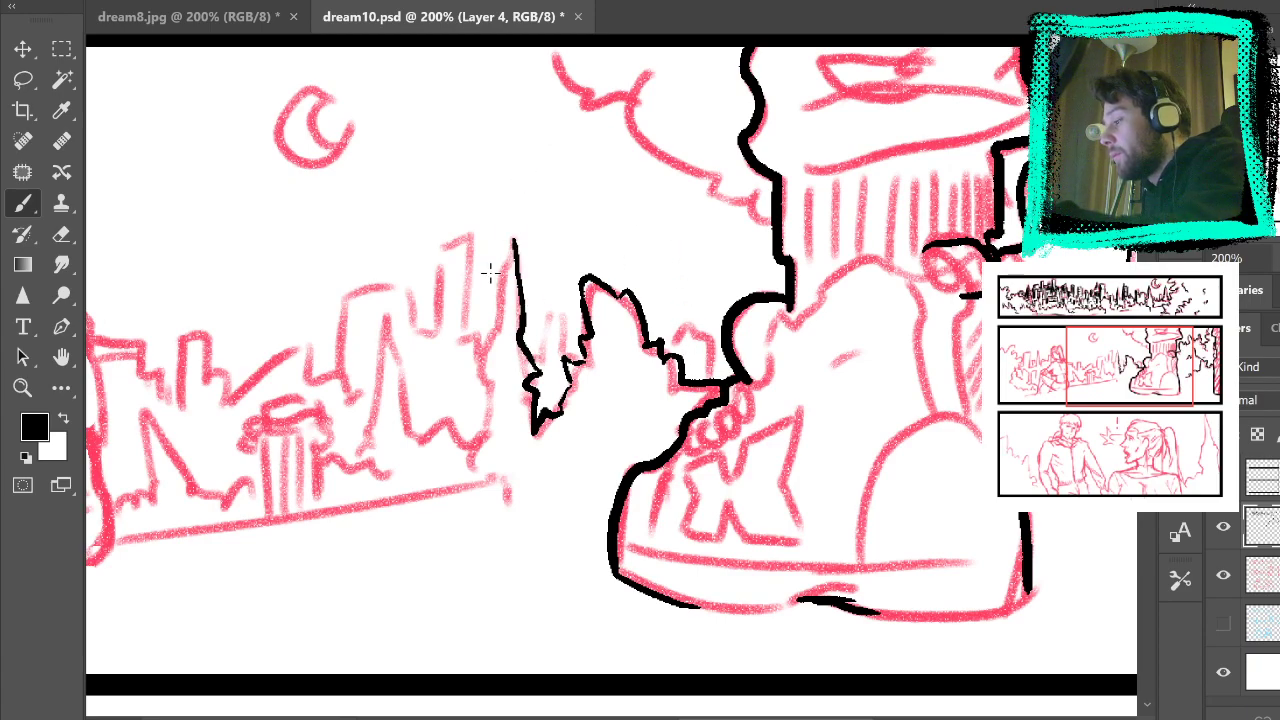
pyautogui.moveTo(1004, 434); pyautogui.dragTo(948, 488)
pyautogui.moveTo(1086, 675)
pyautogui.mouseDown()
pyautogui.moveTo(1017, 709)
pyautogui.moveTo(1101, 672)
pyautogui.mouseUp()
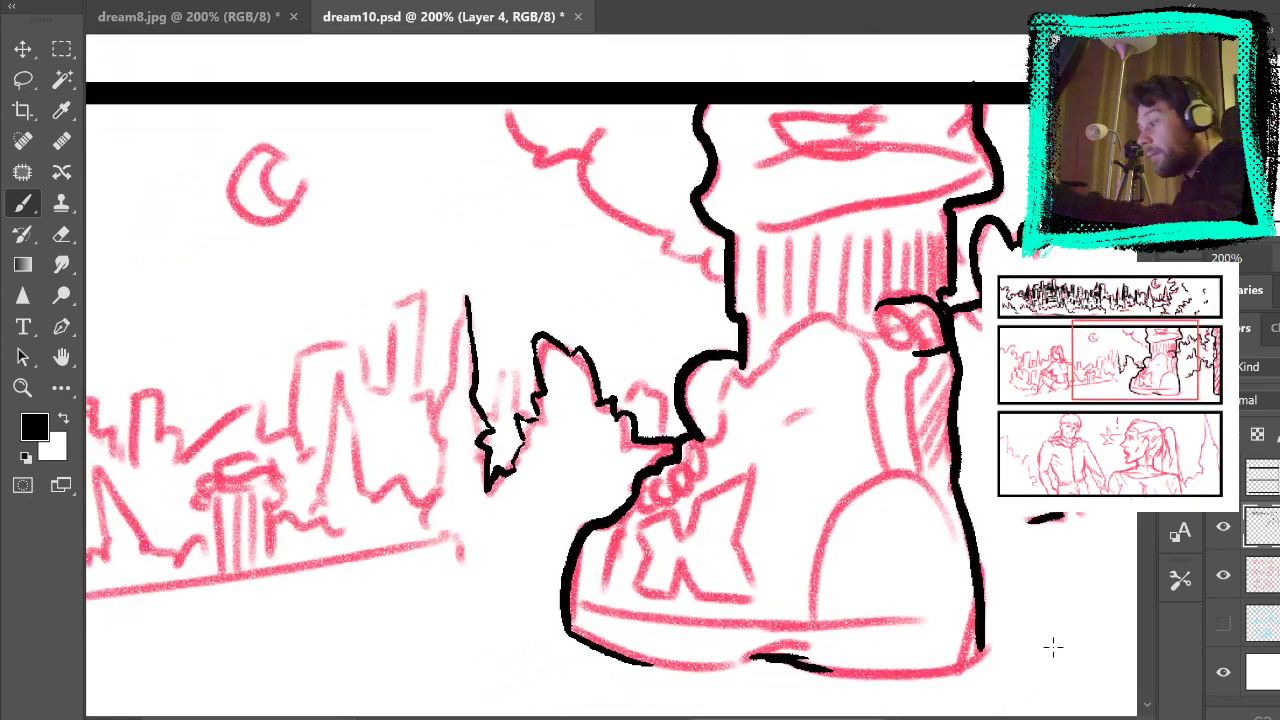
pyautogui.moveTo(423, 500)
pyautogui.mouseDown()
pyautogui.moveTo(444, 455)
pyautogui.moveTo(436, 504)
pyautogui.moveTo(445, 448)
pyautogui.moveTo(433, 427)
pyautogui.moveTo(465, 284)
pyautogui.mouseUp()
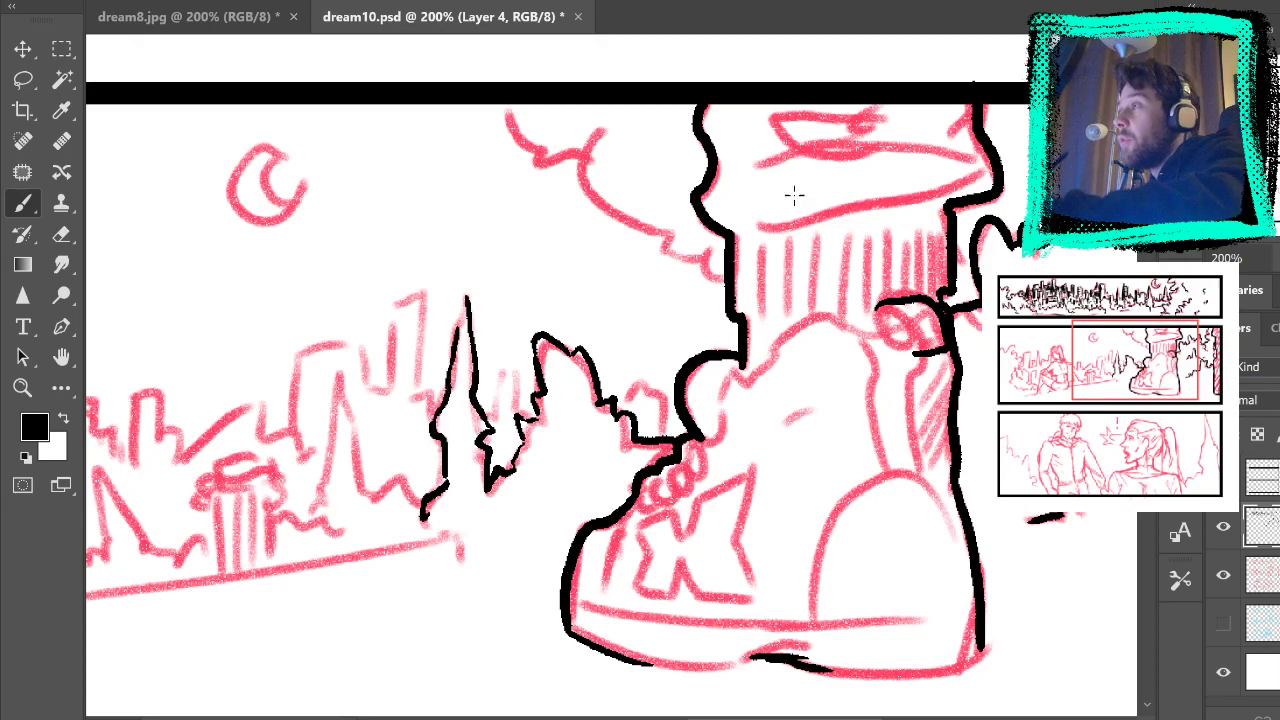
# Step: Ink the foliage hanging from the upper border left of the leg, checking it with the red sketch layer briefly hidden
pyautogui.moveTo(722, 268)
pyautogui.mouseDown()
pyautogui.moveTo(618, 205)
pyautogui.moveTo(585, 153)
pyautogui.moveTo(533, 149)
pyautogui.moveTo(492, 122)
pyautogui.mouseUp()
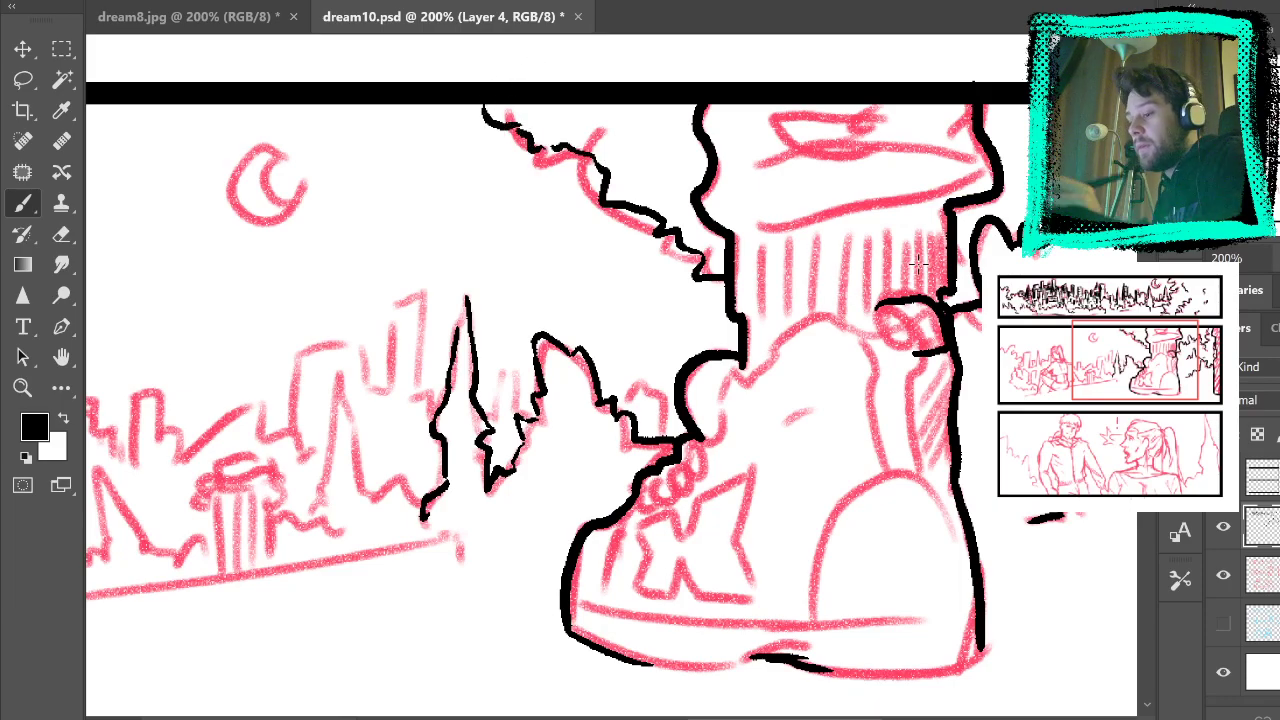
pyautogui.click(1223, 575)
pyautogui.moveTo(1004, 498)
pyautogui.mouseDown()
pyautogui.moveTo(749, 603)
pyautogui.moveTo(1100, 521)
pyautogui.mouseUp()
pyautogui.moveTo(820, 583); pyautogui.dragTo(1048, 517)
pyautogui.moveTo(755, 588)
pyautogui.mouseDown()
pyautogui.moveTo(990, 511)
pyautogui.moveTo(825, 605)
pyautogui.moveTo(1000, 499)
pyautogui.moveTo(867, 655)
pyautogui.moveTo(982, 539)
pyautogui.moveTo(966, 594)
pyautogui.moveTo(1041, 604)
pyautogui.moveTo(1010, 594)
pyautogui.mouseUp()
pyautogui.click(1223, 575)
# Step: Ink the seated woman's ponytail with its ragged tips in the left part of the second panel
pyautogui.moveTo(612, 246); pyautogui.dragTo(629, 350)
pyautogui.hotkey('ctrl', 'z')
pyautogui.moveTo(611, 246)
pyautogui.mouseDown()
pyautogui.moveTo(632, 355)
pyautogui.moveTo(627, 310)
pyautogui.moveTo(636, 355)
pyautogui.moveTo(649, 326)
pyautogui.moveTo(652, 356)
pyautogui.mouseUp()
pyautogui.moveTo(650, 304); pyautogui.dragTo(660, 342)
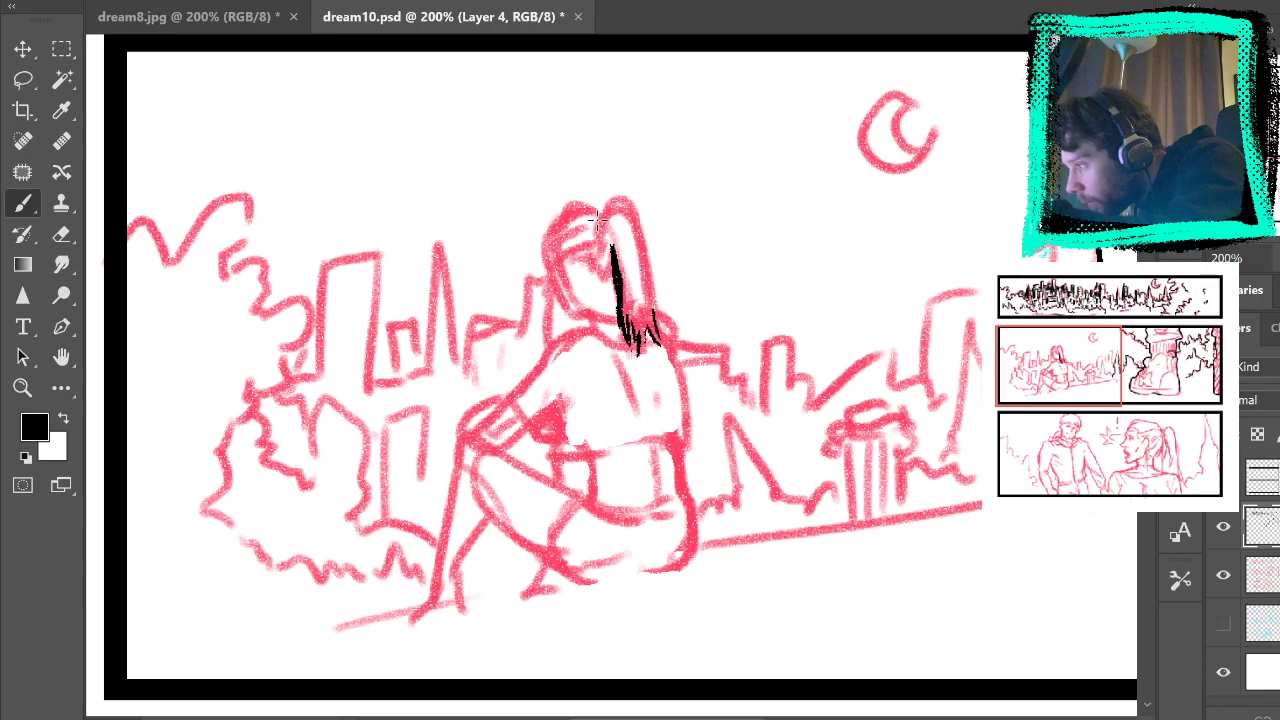
pyautogui.moveTo(643, 211); pyautogui.dragTo(661, 320)
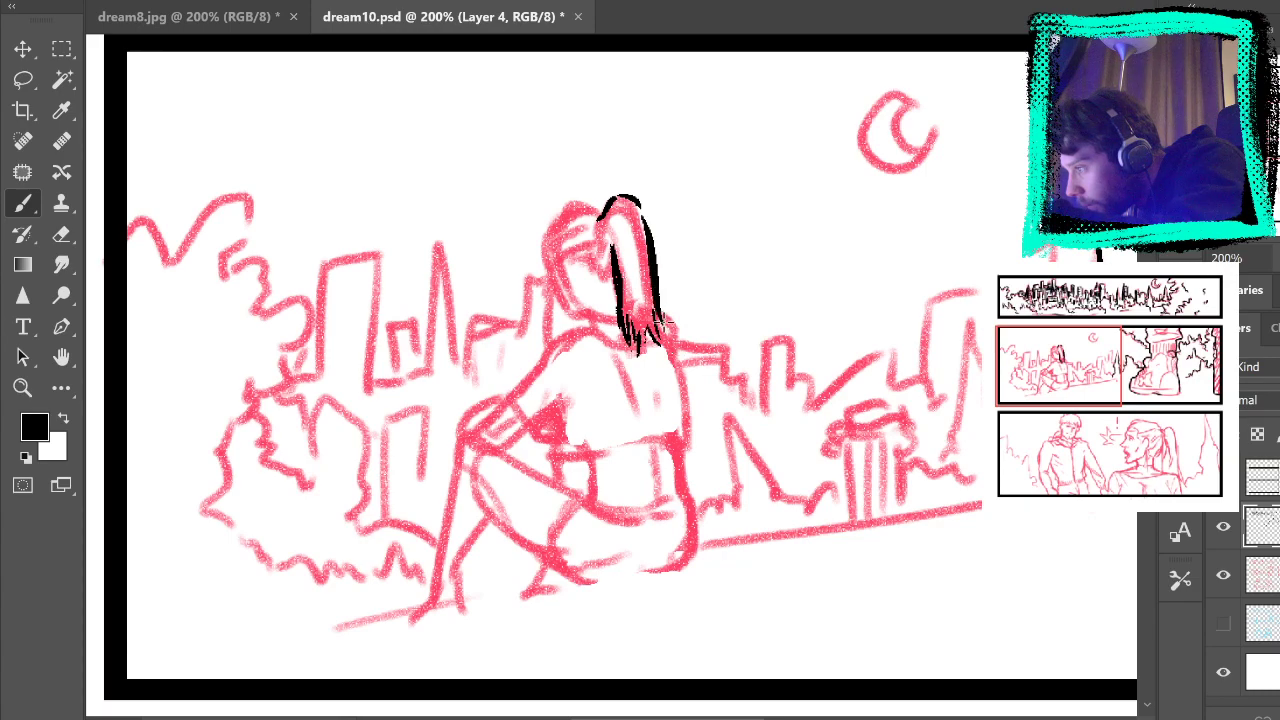
pyautogui.hotkey('ctrl', 'z')
pyautogui.moveTo(632, 199); pyautogui.dragTo(663, 348)
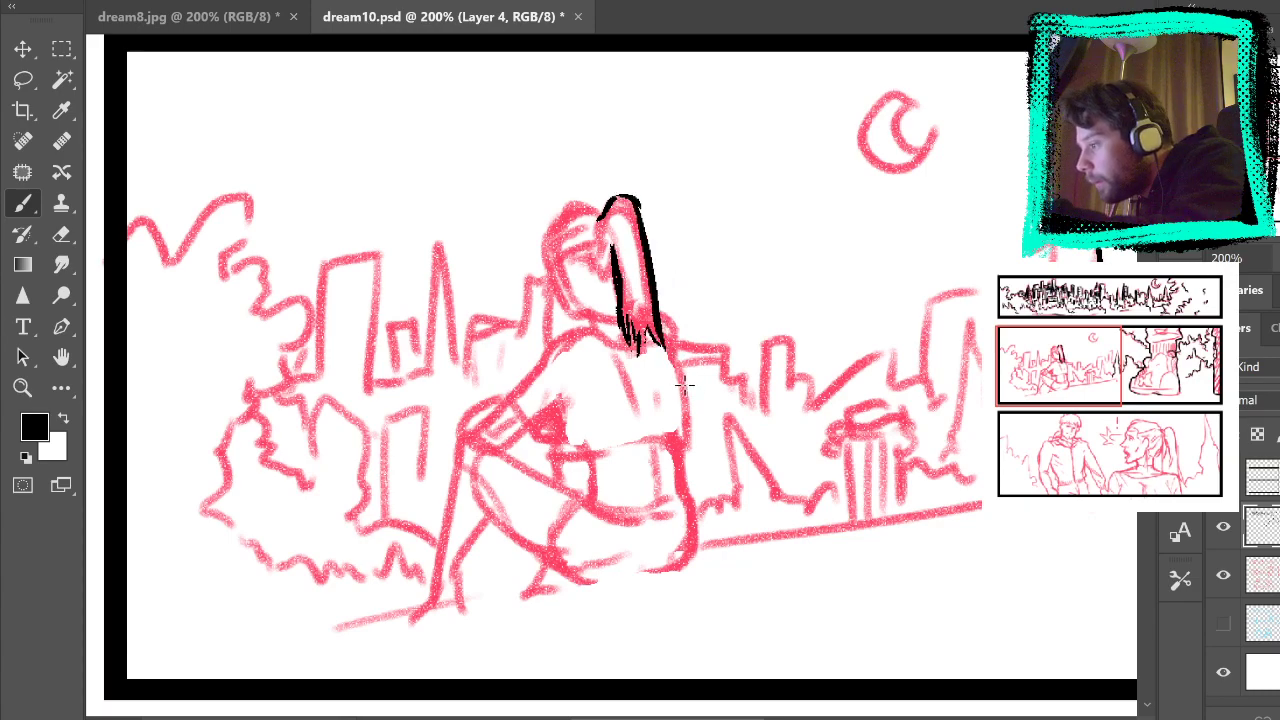
# Step: Ink the top of the seated woman's head and the contour of her face down to the chin
pyautogui.moveTo(603, 215); pyautogui.dragTo(587, 205)
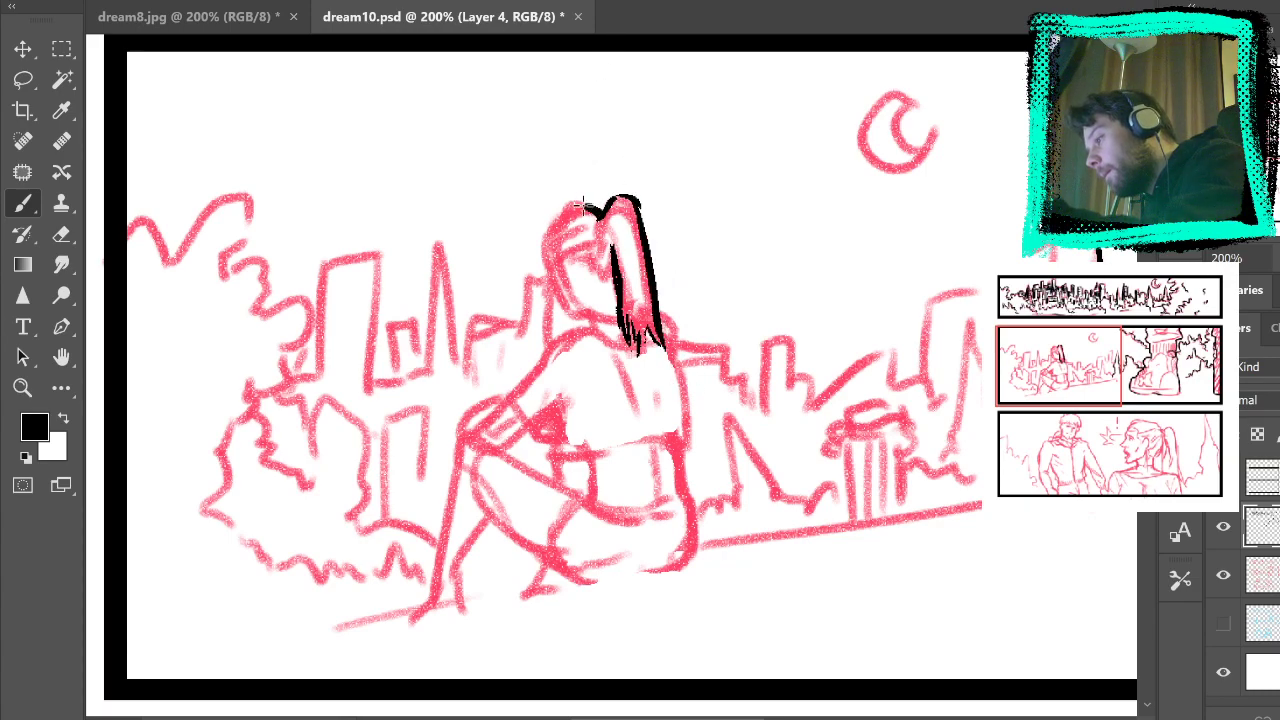
pyautogui.moveTo(553, 258)
pyautogui.mouseDown()
pyautogui.moveTo(545, 230)
pyautogui.moveTo(579, 318)
pyautogui.mouseUp()
pyautogui.hotkey('ctrl', 'z')
pyautogui.hotkey('ctrl', 'z')
pyautogui.hotkey('ctrl', 'z')
pyautogui.moveTo(545, 236); pyautogui.dragTo(581, 320)
pyautogui.hotkey('ctrl', 'z')
pyautogui.hotkey('ctrl', 'z')
pyautogui.moveTo(546, 240); pyautogui.dragTo(570, 310)
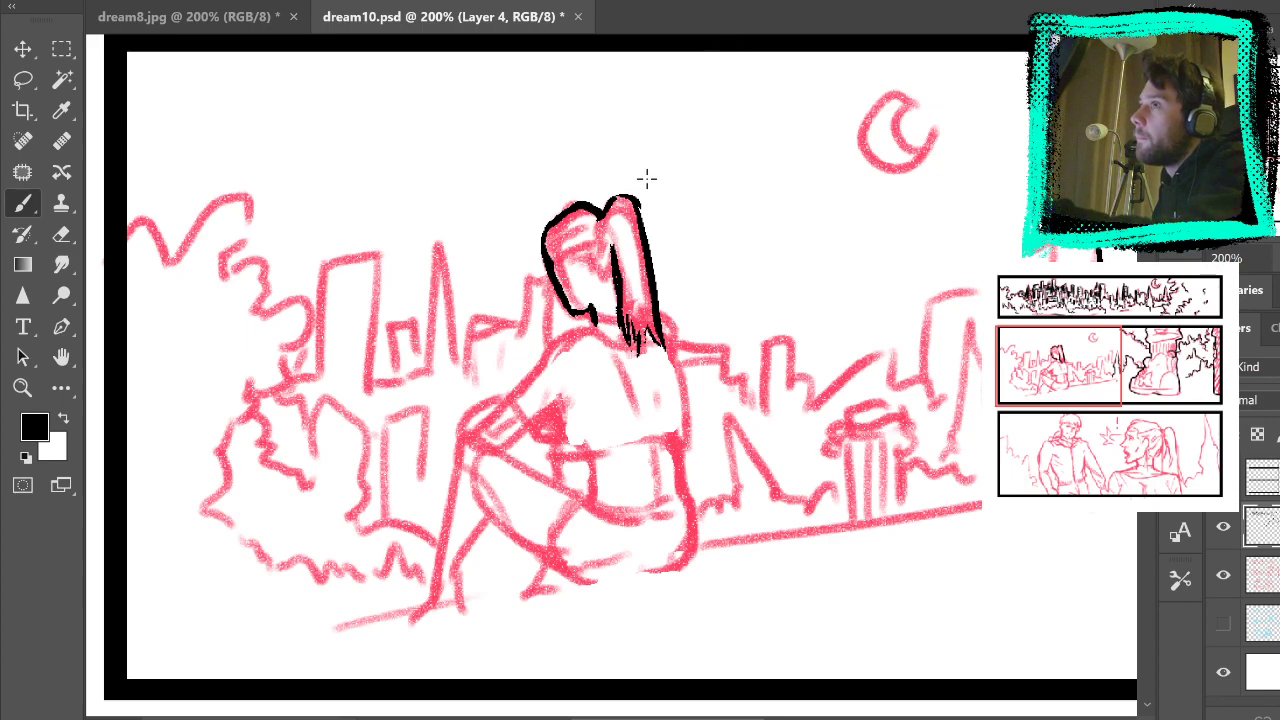
# Step: Ink the woman's neck, shoulder, sleeve, shirt hem and back, checking the lines with the red sketch layer briefly hidden
pyautogui.moveTo(597, 324)
pyautogui.mouseDown()
pyautogui.moveTo(547, 346)
pyautogui.moveTo(505, 398)
pyautogui.moveTo(540, 440)
pyautogui.moveTo(558, 428)
pyautogui.mouseUp()
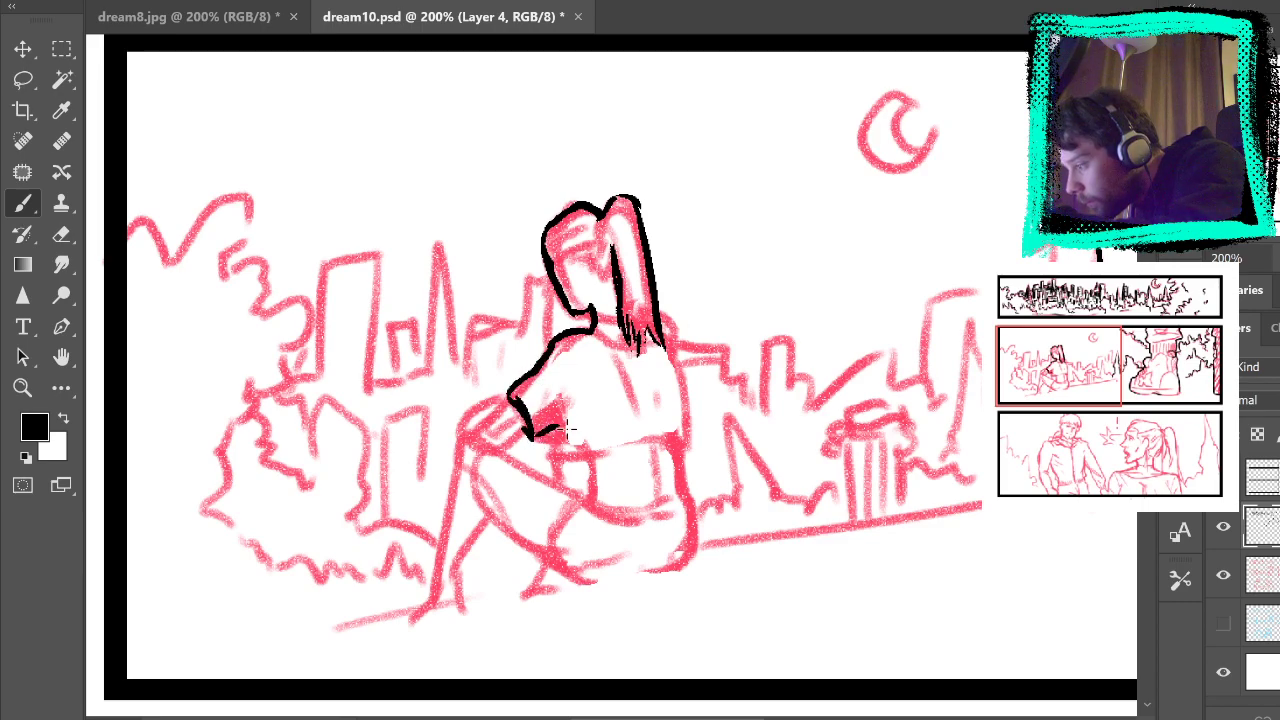
pyautogui.hotkey('ctrl', 'z')
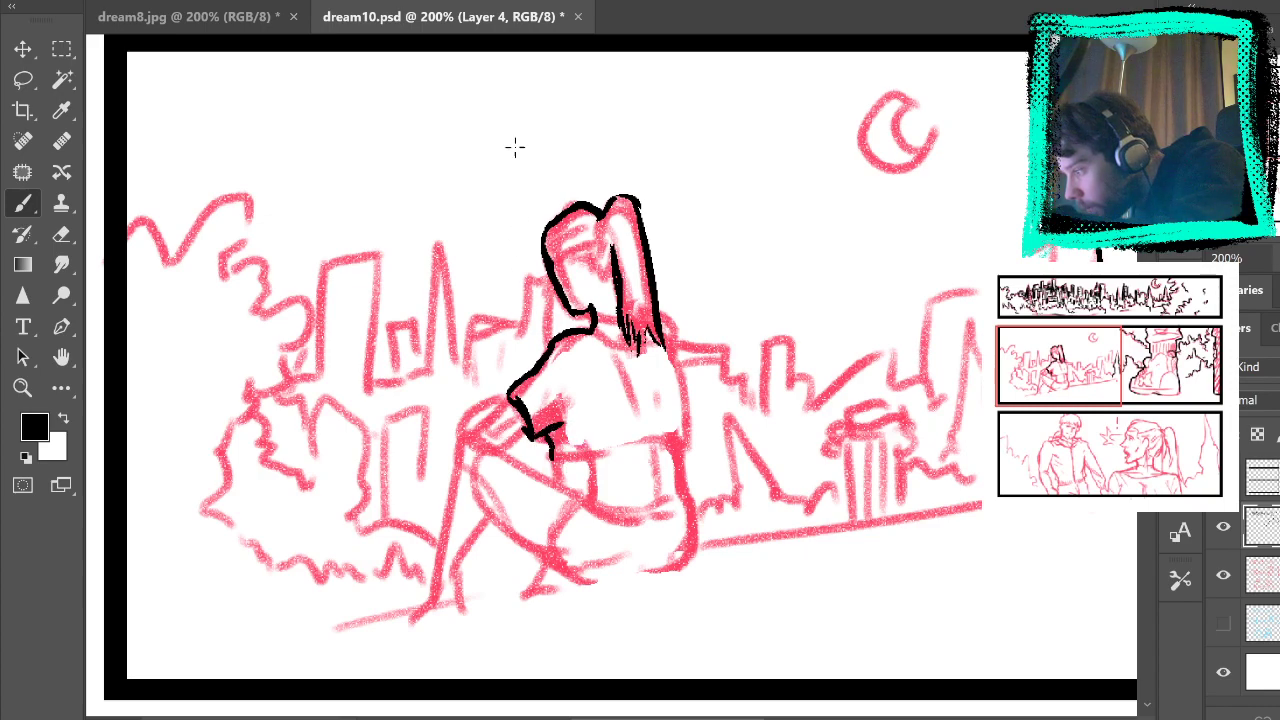
pyautogui.moveTo(551, 455)
pyautogui.mouseDown()
pyautogui.moveTo(605, 461)
pyautogui.moveTo(593, 448)
pyautogui.moveTo(603, 458)
pyautogui.moveTo(589, 461)
pyautogui.moveTo(695, 413)
pyautogui.moveTo(691, 429)
pyautogui.moveTo(679, 408)
pyautogui.moveTo(683, 447)
pyautogui.mouseUp()
pyautogui.moveTo(689, 503); pyautogui.dragTo(668, 328)
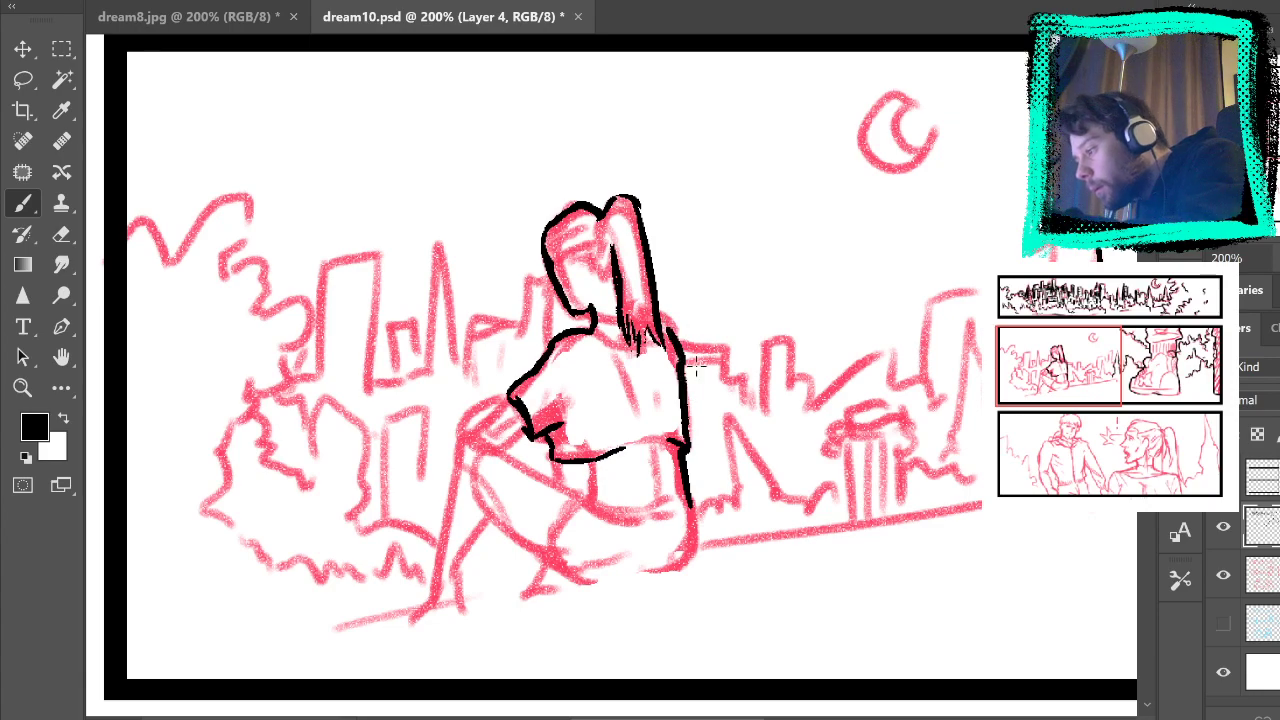
pyautogui.moveTo(898, 441); pyautogui.dragTo(984, 316)
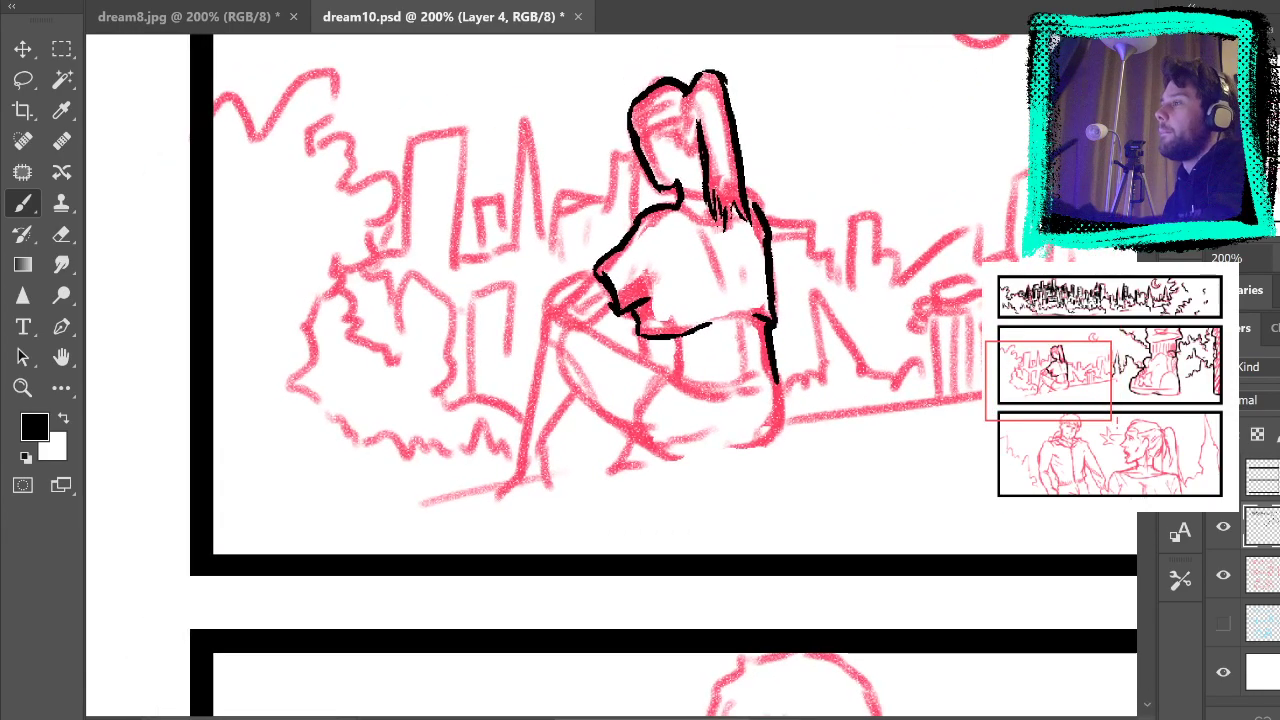
pyautogui.click(1223, 577)
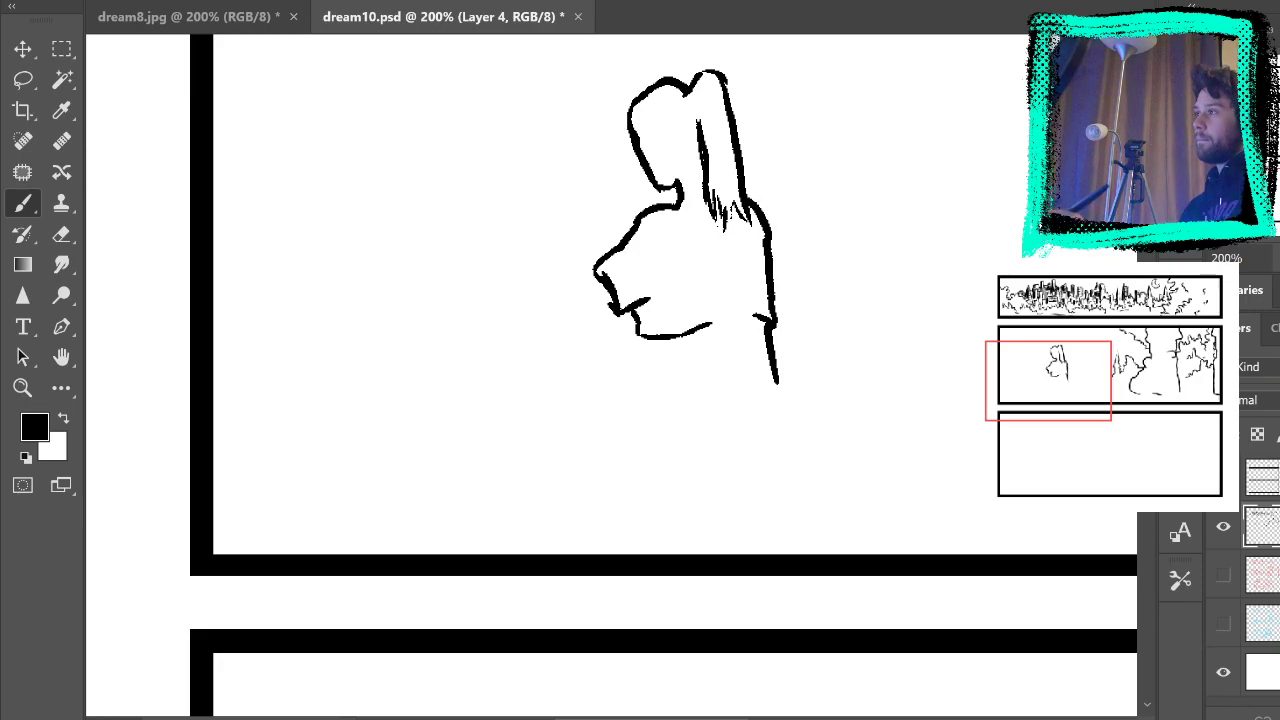
pyautogui.click(1223, 575)
# Step: Ink the seated woman's front waistline below the shirt, and her forearm resting over the raised knee
pyautogui.moveTo(806, 350)
pyautogui.mouseDown()
pyautogui.moveTo(754, 486)
pyautogui.moveTo(790, 545)
pyautogui.moveTo(823, 449)
pyautogui.moveTo(815, 436)
pyautogui.mouseUp()
pyautogui.moveTo(674, 485); pyautogui.dragTo(660, 490)
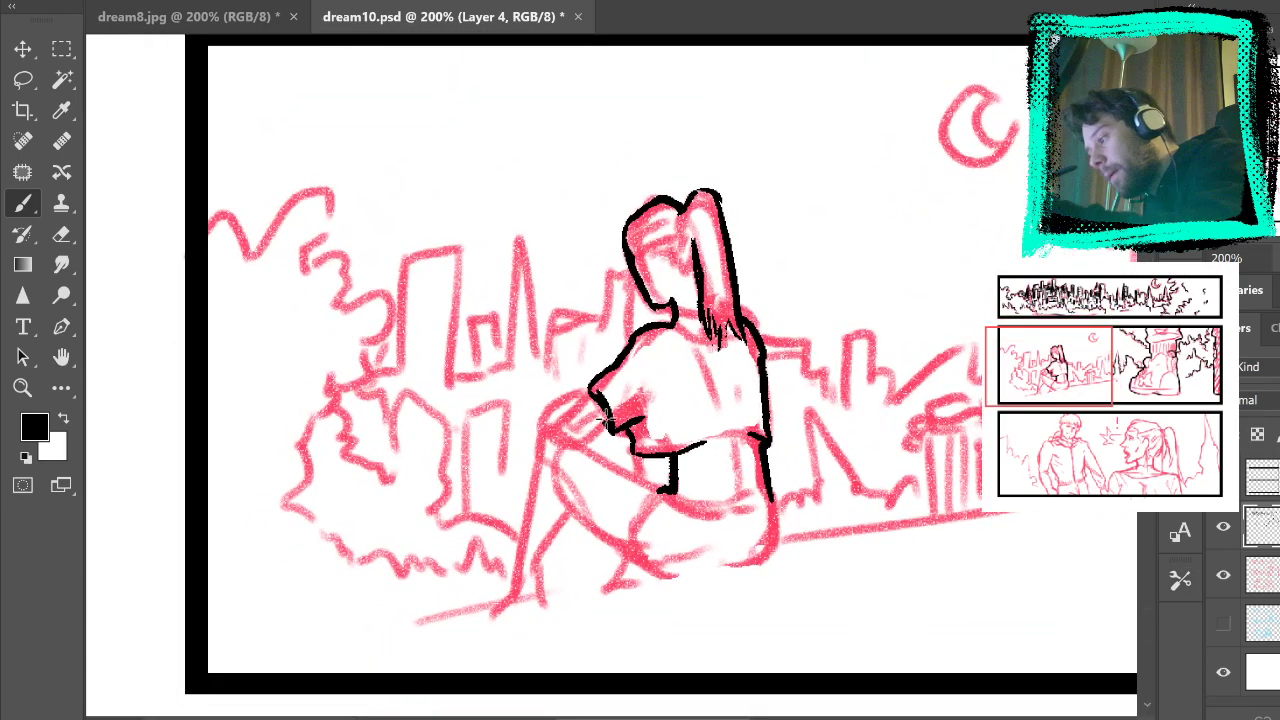
pyautogui.moveTo(611, 425); pyautogui.dragTo(575, 442)
pyautogui.hotkey('ctrl', 'z')
pyautogui.moveTo(591, 396); pyautogui.dragTo(546, 416)
pyautogui.hotkey('ctrl', 'z')
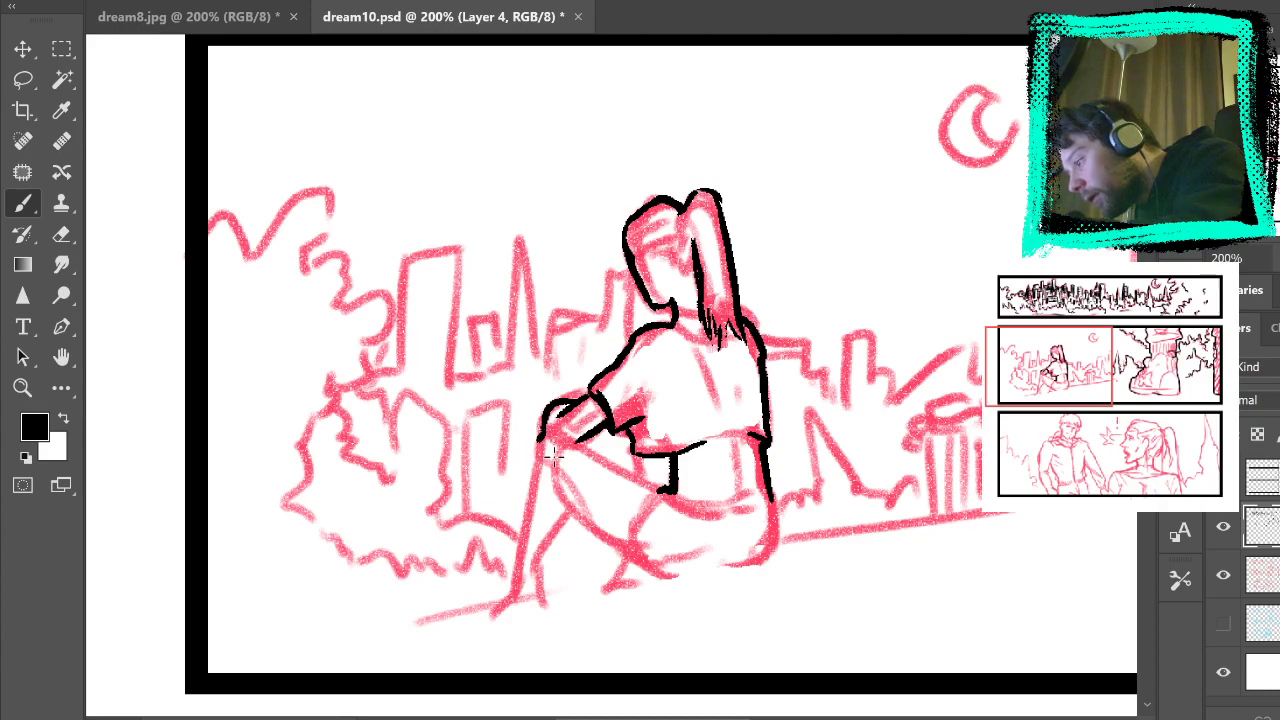
# Step: Ink the front line of the woman's shin from the knee down to the foot
pyautogui.moveTo(490, 617)
pyautogui.mouseDown()
pyautogui.moveTo(515, 589)
pyautogui.moveTo(540, 468)
pyautogui.mouseUp()
pyautogui.hotkey('ctrl', 'z')
pyautogui.hotkey('ctrl', 'z')
pyautogui.moveTo(510, 592); pyautogui.dragTo(546, 430)
pyautogui.hotkey('ctrl', 'z')
pyautogui.moveTo(513, 586); pyautogui.dragTo(543, 440)
pyautogui.hotkey('ctrl', 'z')
pyautogui.moveTo(512, 586); pyautogui.dragTo(546, 434)
pyautogui.hotkey('ctrl', 'z')
pyautogui.moveTo(512, 590); pyautogui.dragTo(545, 436)
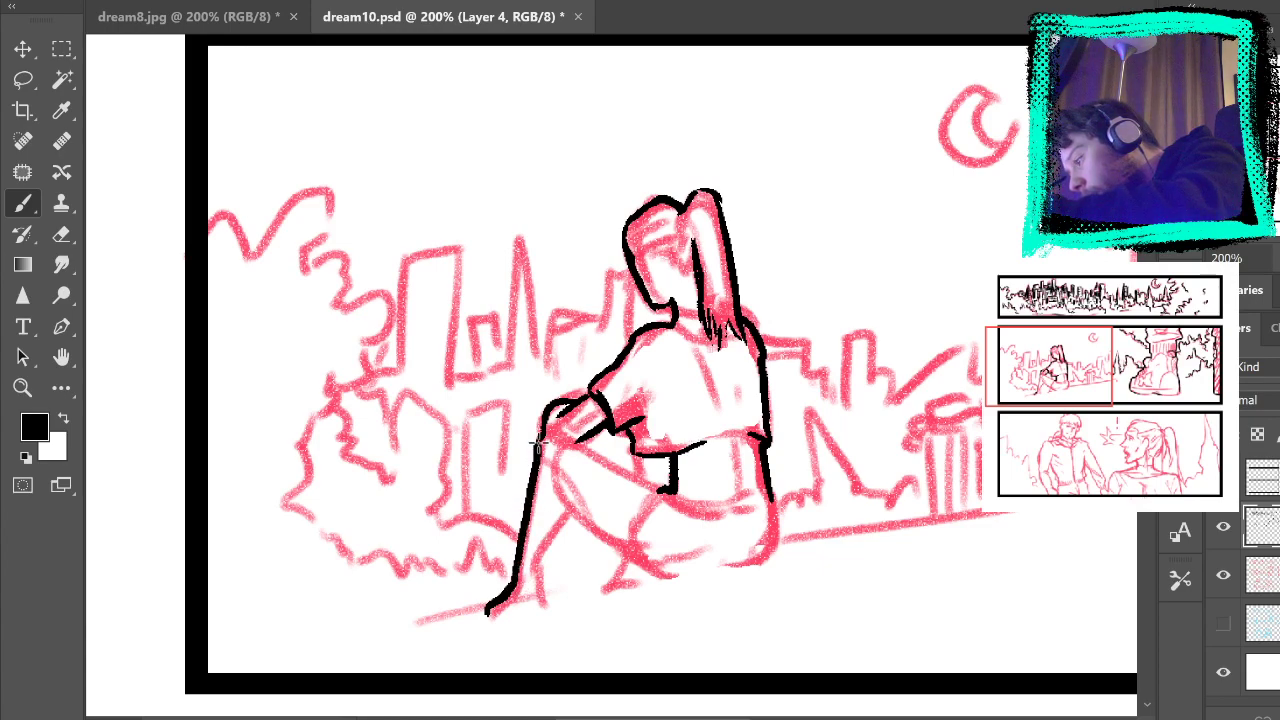
# Step: Ink the woman's thigh, the back of her lower leg and her other foot
pyautogui.moveTo(544, 602)
pyautogui.mouseDown()
pyautogui.moveTo(538, 557)
pyautogui.moveTo(567, 512)
pyautogui.moveTo(592, 527)
pyautogui.mouseUp()
pyautogui.hotkey('ctrl', 'z')
pyautogui.moveTo(556, 481); pyautogui.dragTo(635, 553)
pyautogui.hotkey('ctrl', 'z')
pyautogui.hotkey('ctrl', 'z')
pyautogui.moveTo(554, 477); pyautogui.dragTo(577, 512)
pyautogui.hotkey('ctrl', 'z')
pyautogui.moveTo(552, 467)
pyautogui.mouseDown()
pyautogui.moveTo(648, 573)
pyautogui.moveTo(613, 543)
pyautogui.moveTo(678, 578)
pyautogui.mouseUp()
pyautogui.moveTo(580, 441); pyautogui.dragTo(662, 490)
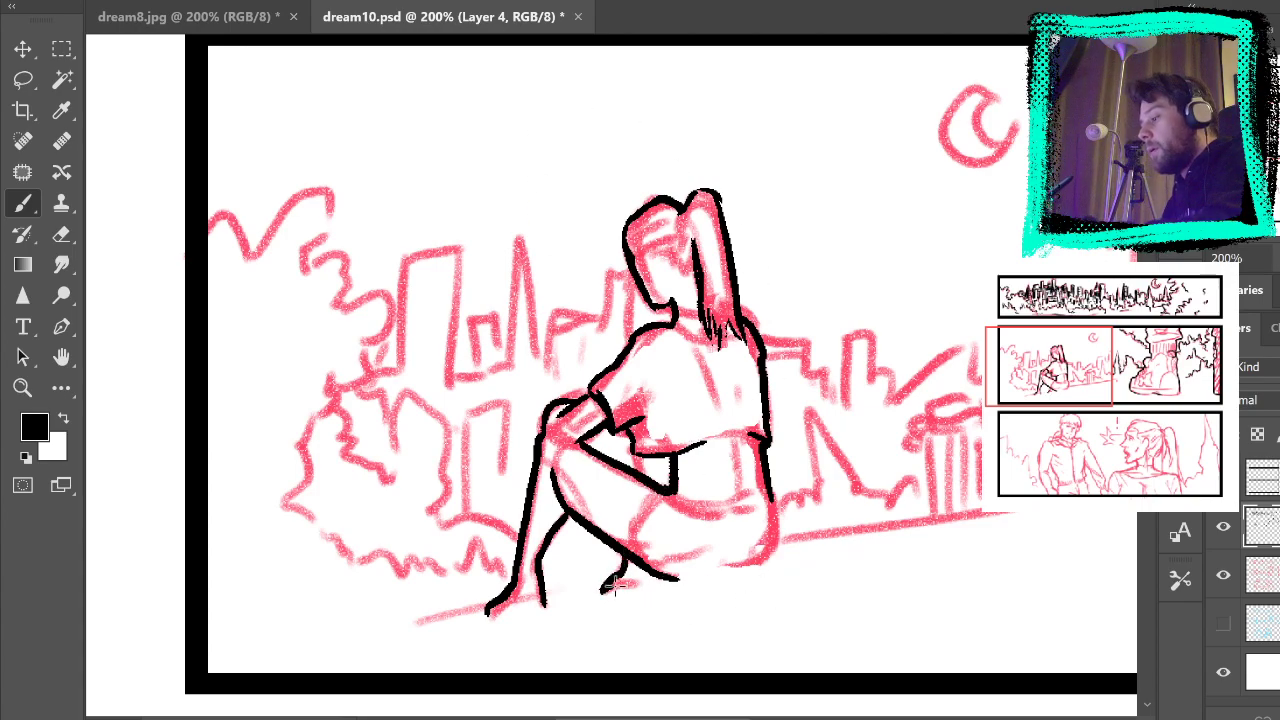
# Step: Ink the sole of the seated woman's rear foot, checking the leg lines with the red sketch layer briefly hidden
pyautogui.moveTo(636, 587); pyautogui.dragTo(616, 586)
pyautogui.click(1223, 575)
pyautogui.moveTo(1005, 627)
pyautogui.mouseDown()
pyautogui.moveTo(1093, 578)
pyautogui.moveTo(1100, 592)
pyautogui.mouseUp()
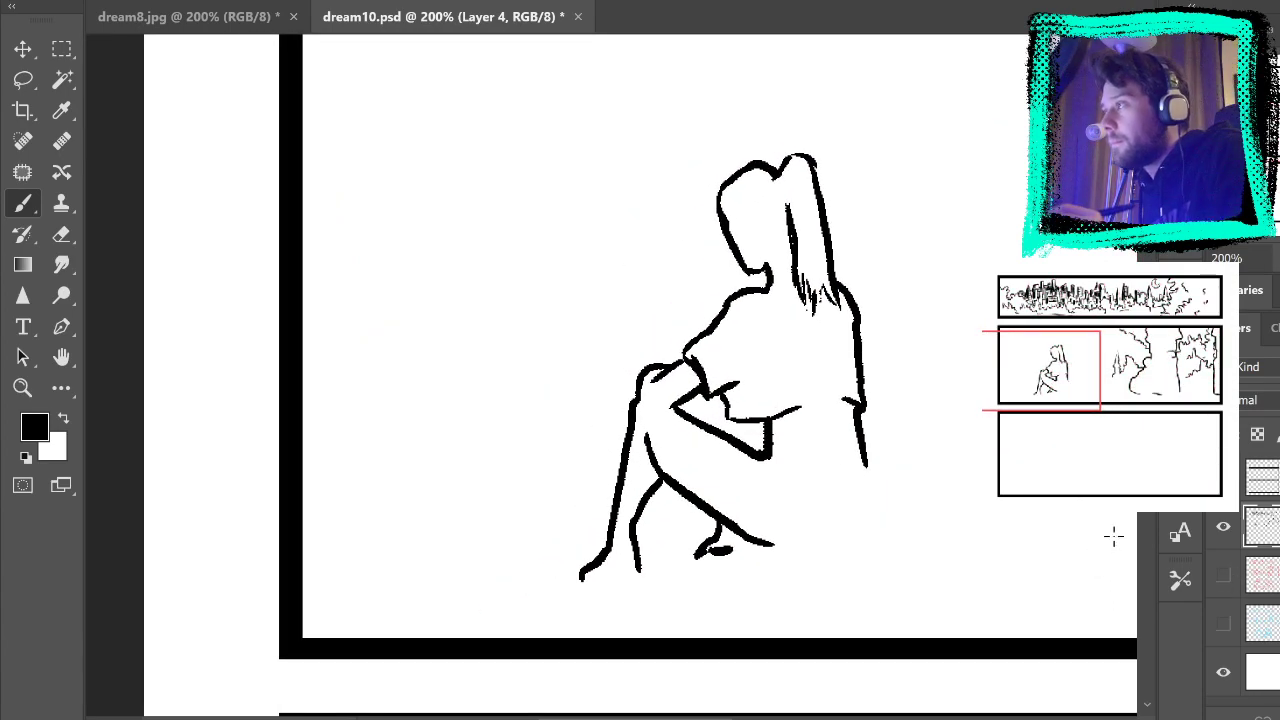
pyautogui.click(1223, 575)
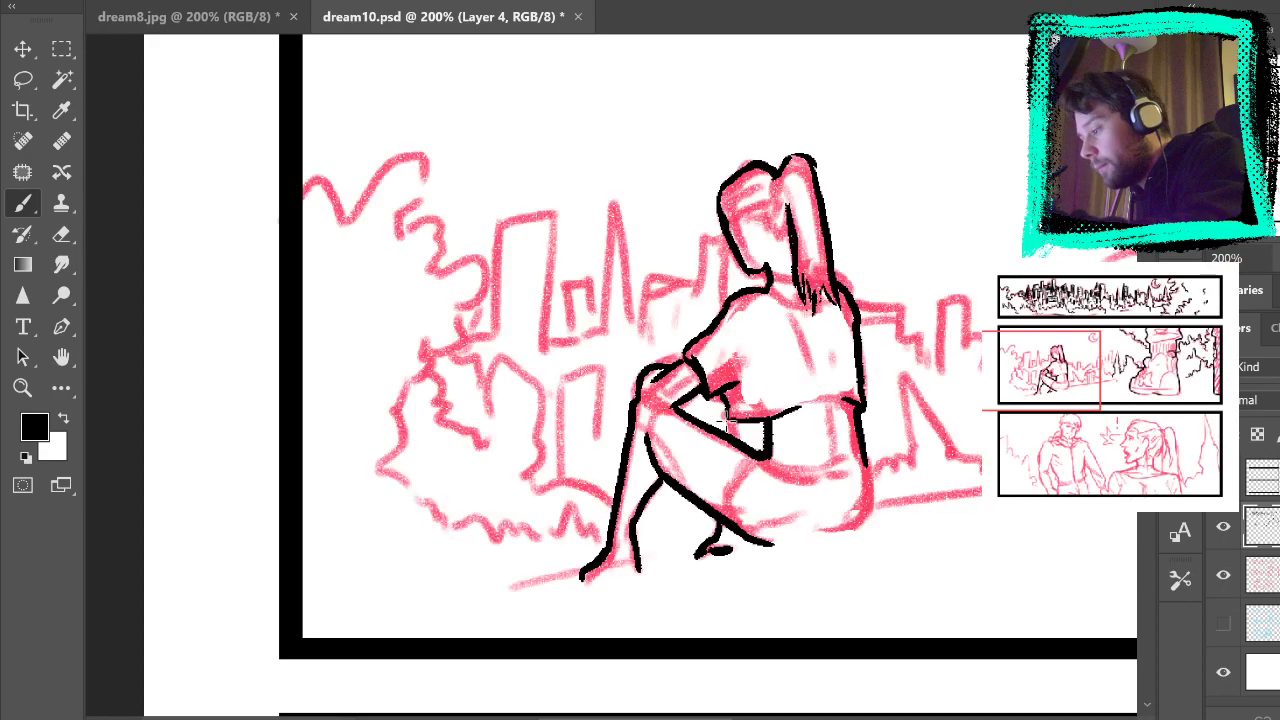
# Step: Ink the curve of the woman's hip and seat below the shirt, removing the surplus stroke
pyautogui.moveTo(833, 312); pyautogui.dragTo(861, 308)
pyautogui.moveTo(863, 396)
pyautogui.mouseDown()
pyautogui.moveTo(869, 361)
pyautogui.moveTo(897, 393)
pyautogui.moveTo(891, 358)
pyautogui.moveTo(868, 343)
pyautogui.mouseUp()
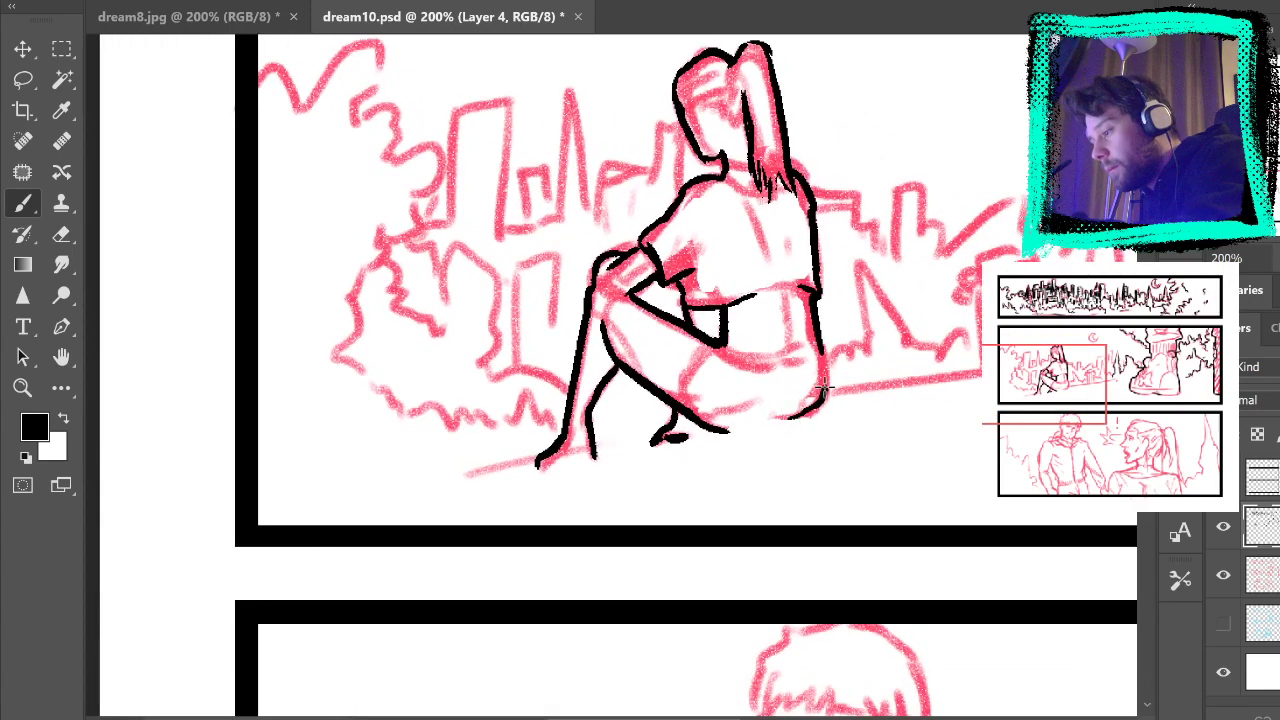
pyautogui.moveTo(816, 407); pyautogui.dragTo(820, 345)
pyautogui.hotkey('ctrl', 'z')
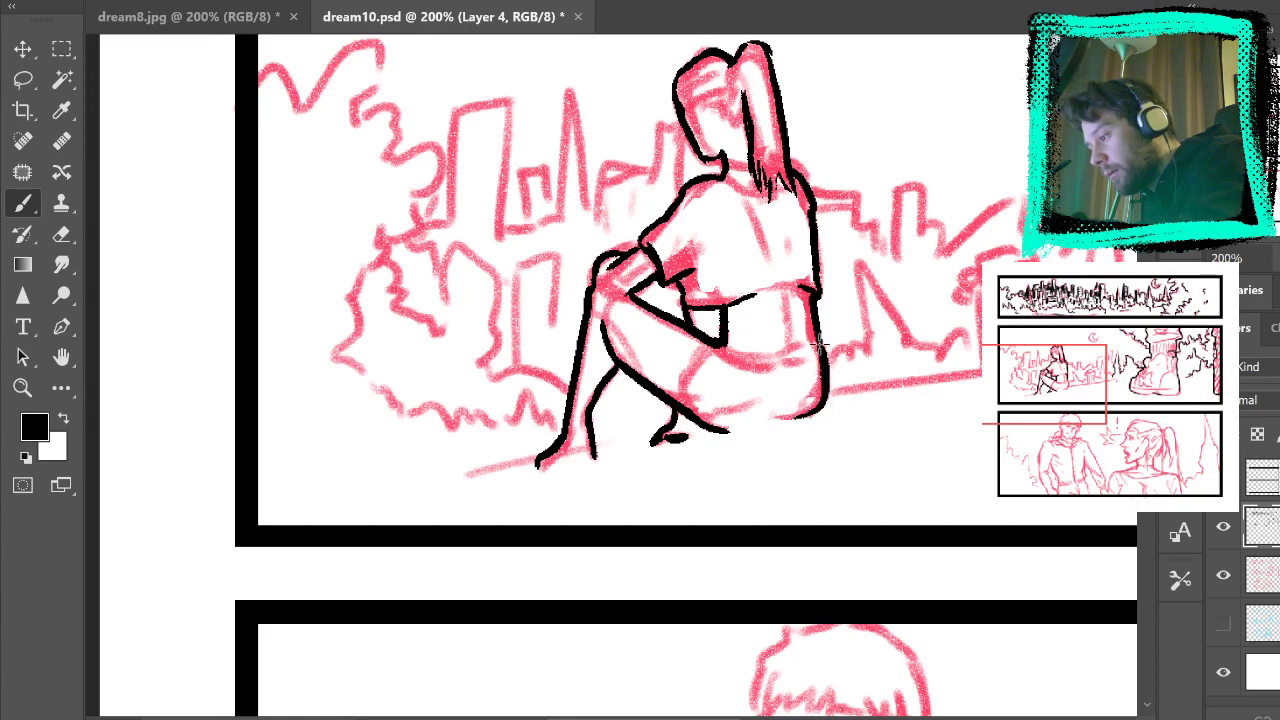
# Step: Try out foot outlines at the ends of the woman's shins with the red sketch layer hidden
pyautogui.click(1223, 576)
pyautogui.moveTo(797, 430); pyautogui.dragTo(828, 432)
pyautogui.hotkey('ctrl', 'z')
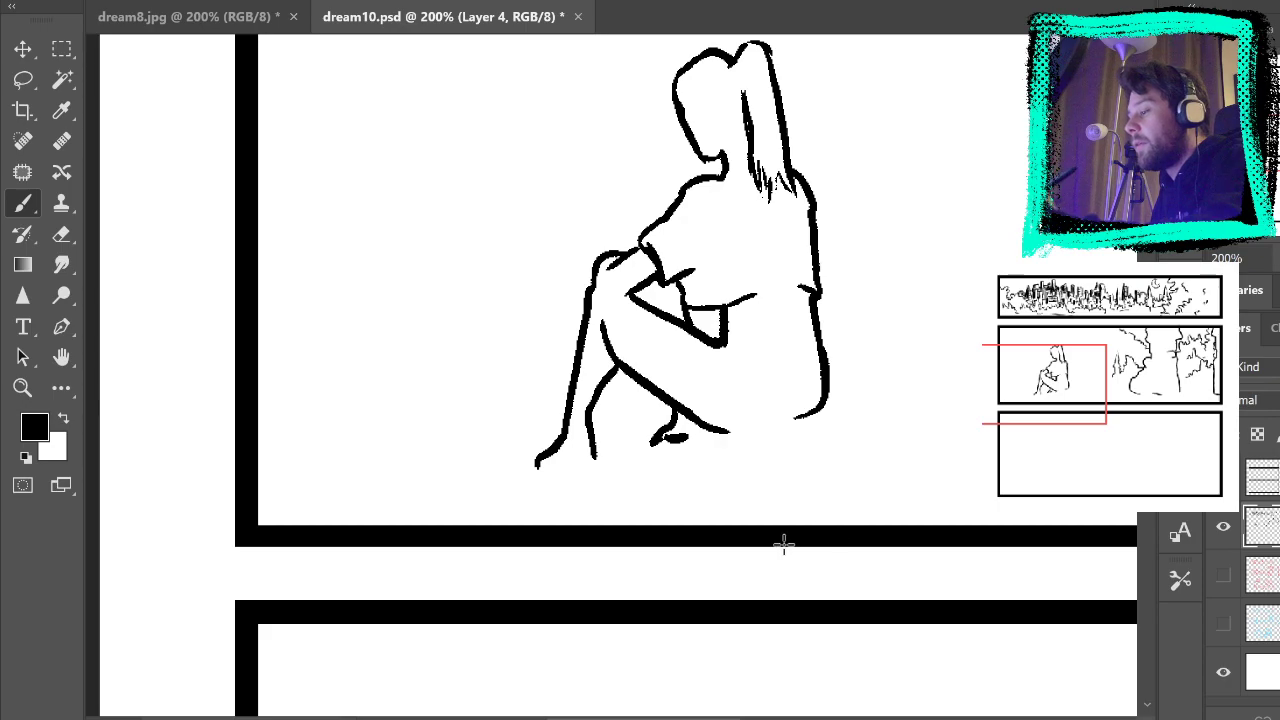
pyautogui.moveTo(594, 487)
pyautogui.mouseDown()
pyautogui.moveTo(608, 440)
pyautogui.moveTo(560, 470)
pyautogui.moveTo(598, 450)
pyautogui.mouseUp()
pyautogui.hotkey('ctrl', 'z')
pyautogui.hotkey('ctrl', 'z')
pyautogui.moveTo(588, 446); pyautogui.dragTo(634, 462)
pyautogui.moveTo(538, 467); pyautogui.dragTo(501, 457)
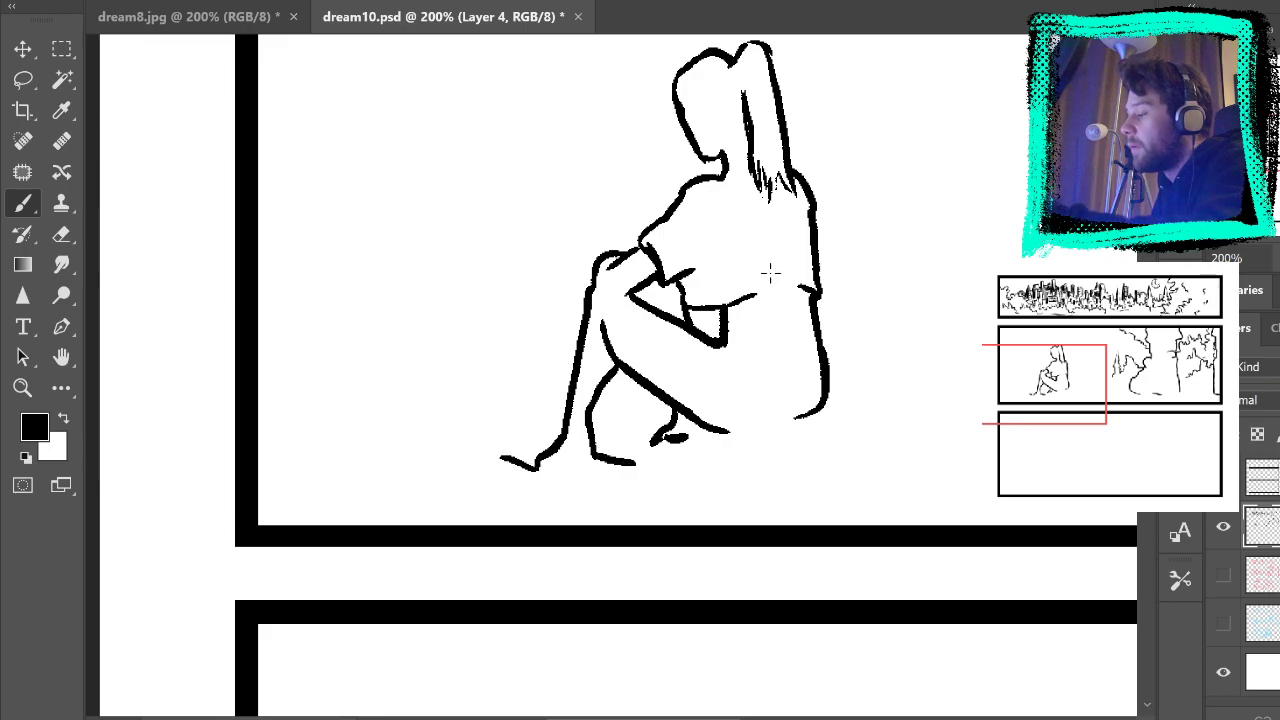
pyautogui.hotkey('ctrl', 'z')
pyautogui.hotkey('ctrl', 'z')
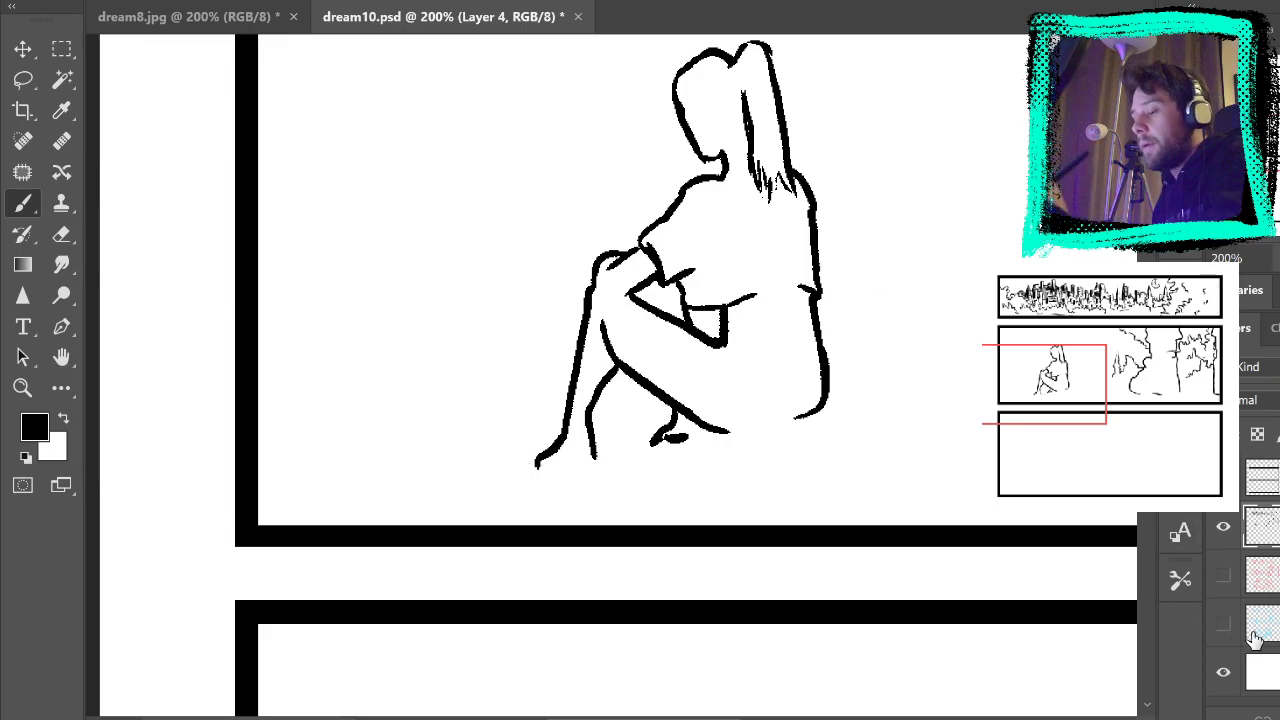
pyautogui.click(1223, 578)
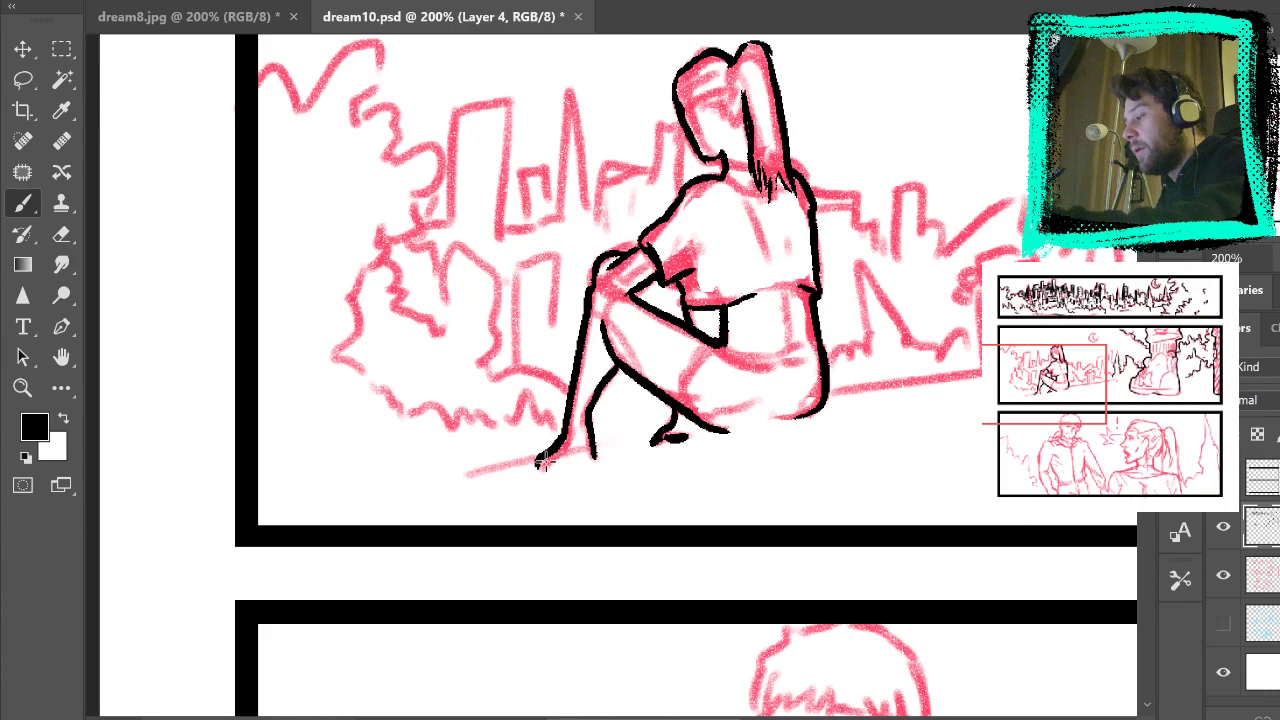
pyautogui.hotkey('ctrl', 'z')
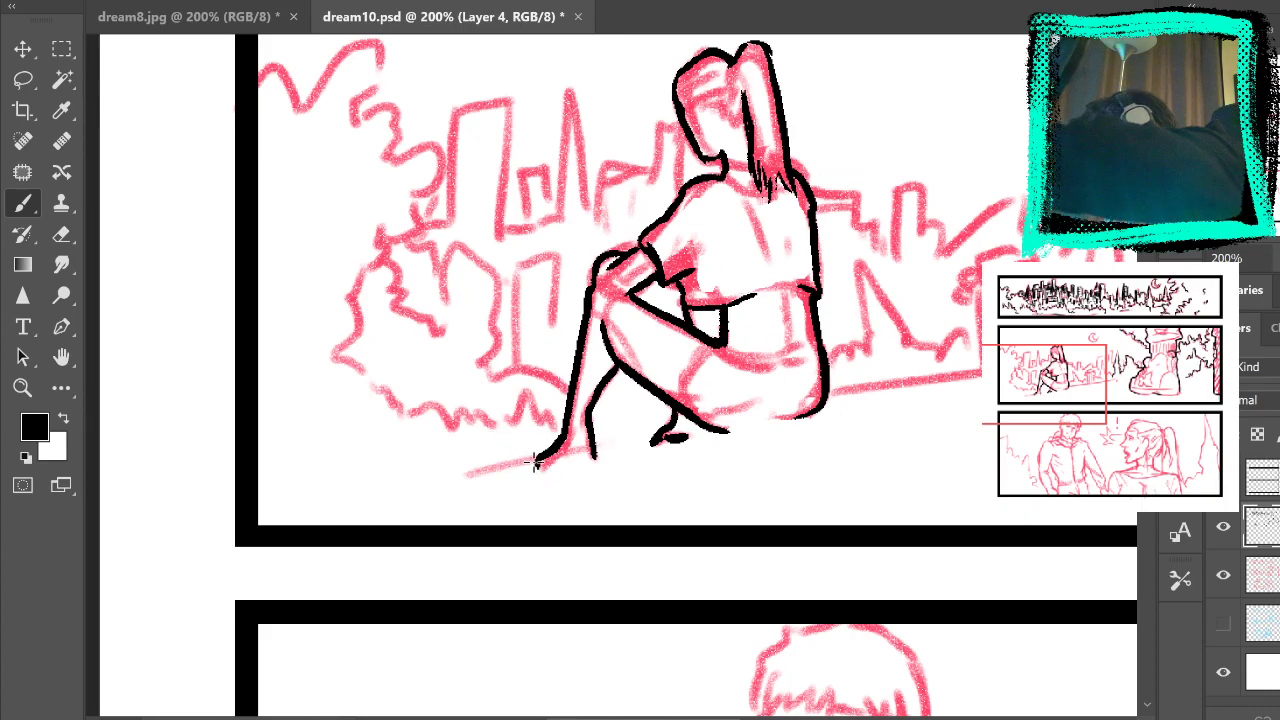
# Step: Ink the short ground line extending forward from the woman's front foot, checking it with the red sketch layer briefly hidden
pyautogui.moveTo(536, 464)
pyautogui.mouseDown()
pyautogui.moveTo(478, 484)
pyautogui.moveTo(463, 476)
pyautogui.mouseUp()
pyautogui.hotkey('ctrl', 'z')
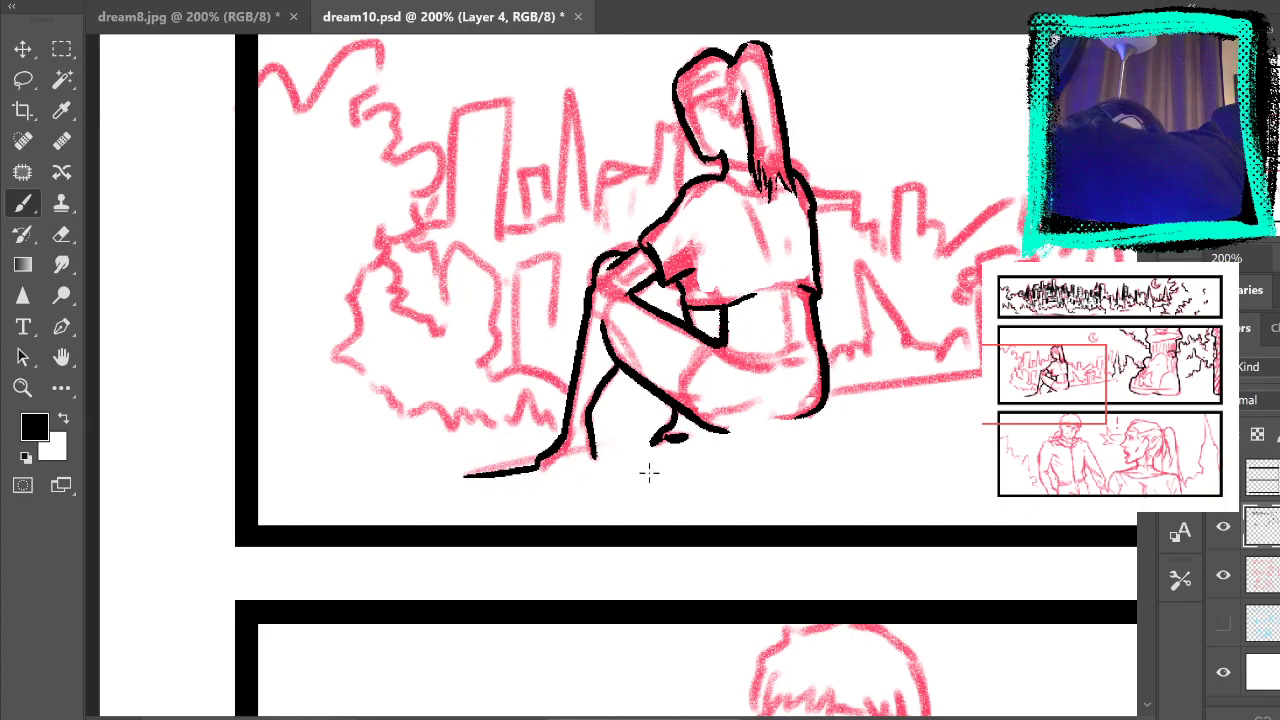
pyautogui.click(1225, 579)
pyautogui.moveTo(937, 534)
pyautogui.mouseDown()
pyautogui.moveTo(988, 624)
pyautogui.moveTo(1011, 542)
pyautogui.moveTo(986, 517)
pyautogui.moveTo(886, 534)
pyautogui.moveTo(940, 506)
pyautogui.moveTo(893, 551)
pyautogui.mouseUp()
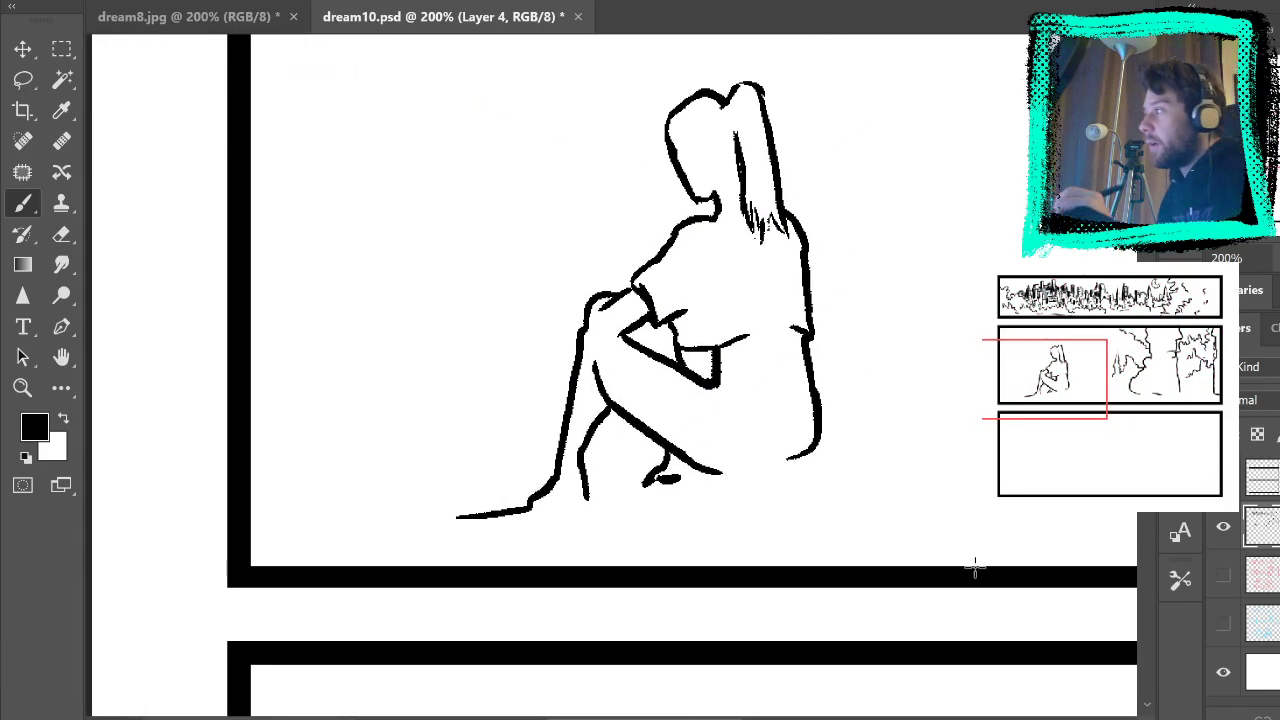
pyautogui.click(1223, 575)
# Step: Ink the long sloping ground line running from behind the woman toward the distant trees
pyautogui.moveTo(991, 554); pyautogui.dragTo(814, 554)
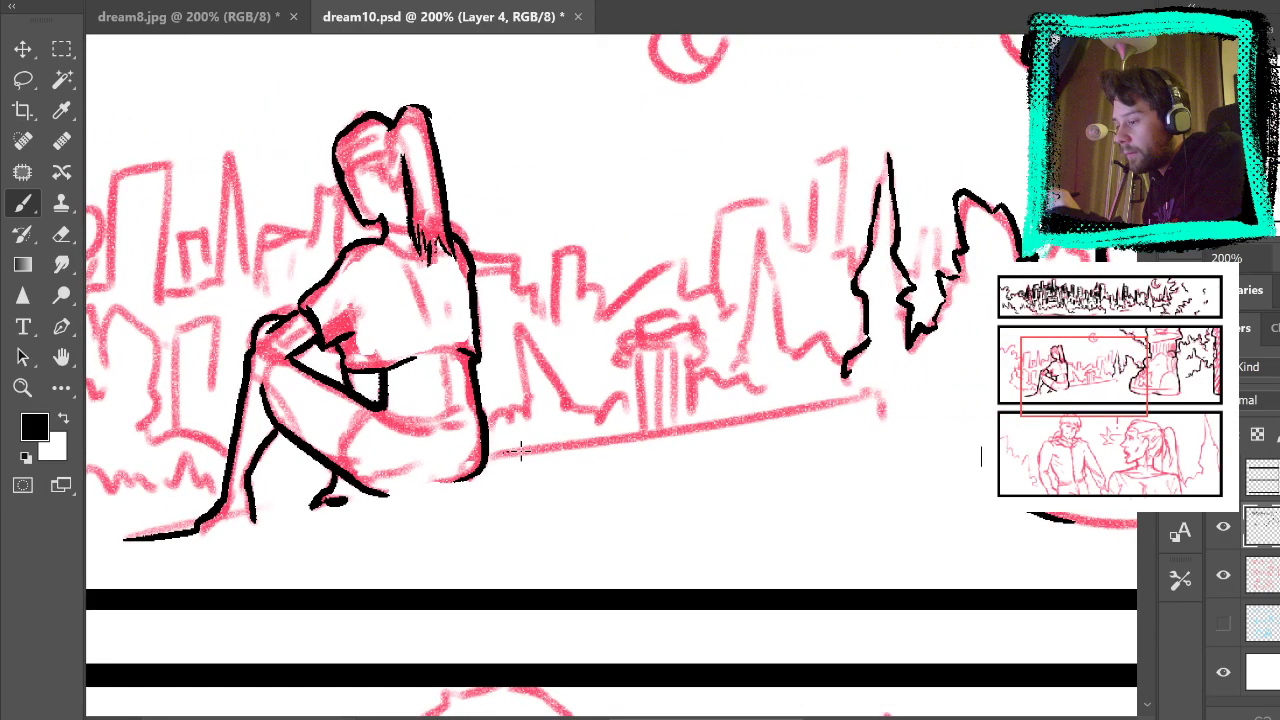
pyautogui.moveTo(508, 453); pyautogui.dragTo(822, 406)
pyautogui.moveTo(641, 430)
pyautogui.mouseDown()
pyautogui.moveTo(635, 369)
pyautogui.moveTo(640, 431)
pyautogui.mouseUp()
pyautogui.hotkey('ctrl', 'z')
pyautogui.hotkey('ctrl', 'z')
# Step: Ink the small column structure on the ground line with its vertical bars and scalloped cap
pyautogui.moveTo(638, 366); pyautogui.dragTo(639, 425)
pyautogui.moveTo(645, 367); pyautogui.dragTo(649, 428)
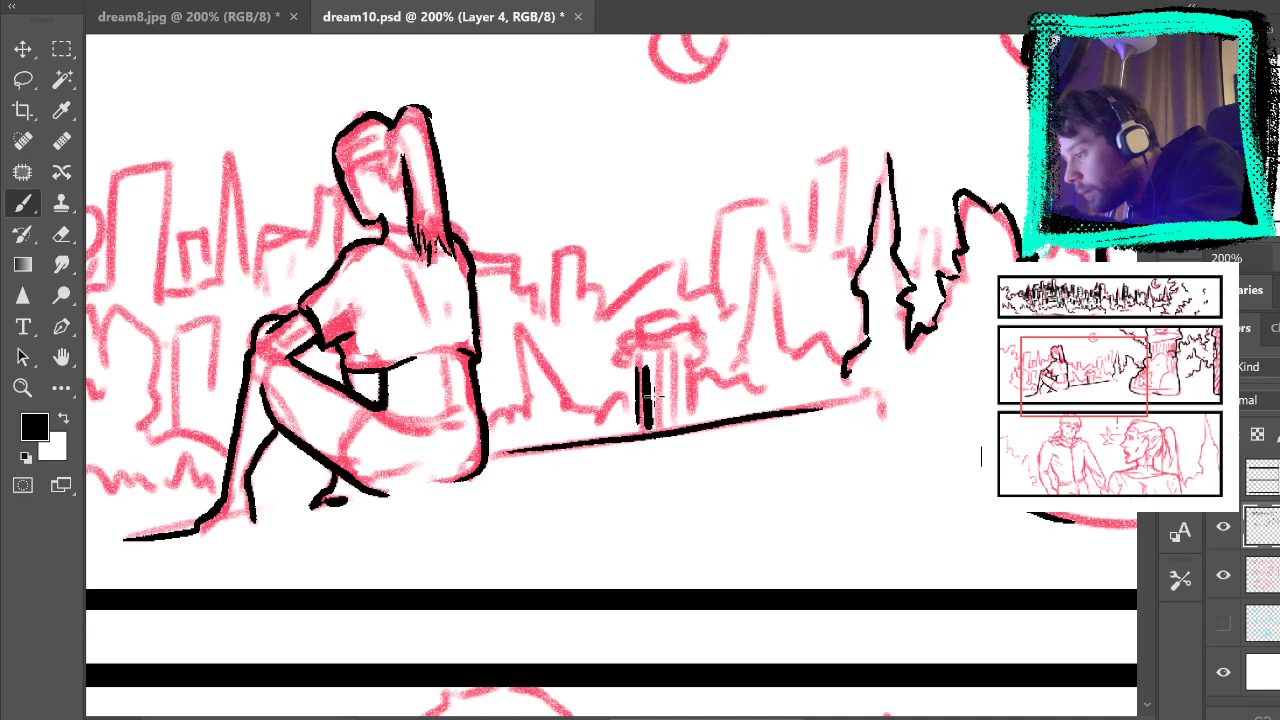
pyautogui.moveTo(657, 367)
pyautogui.mouseDown()
pyautogui.moveTo(659, 428)
pyautogui.moveTo(675, 428)
pyautogui.mouseUp()
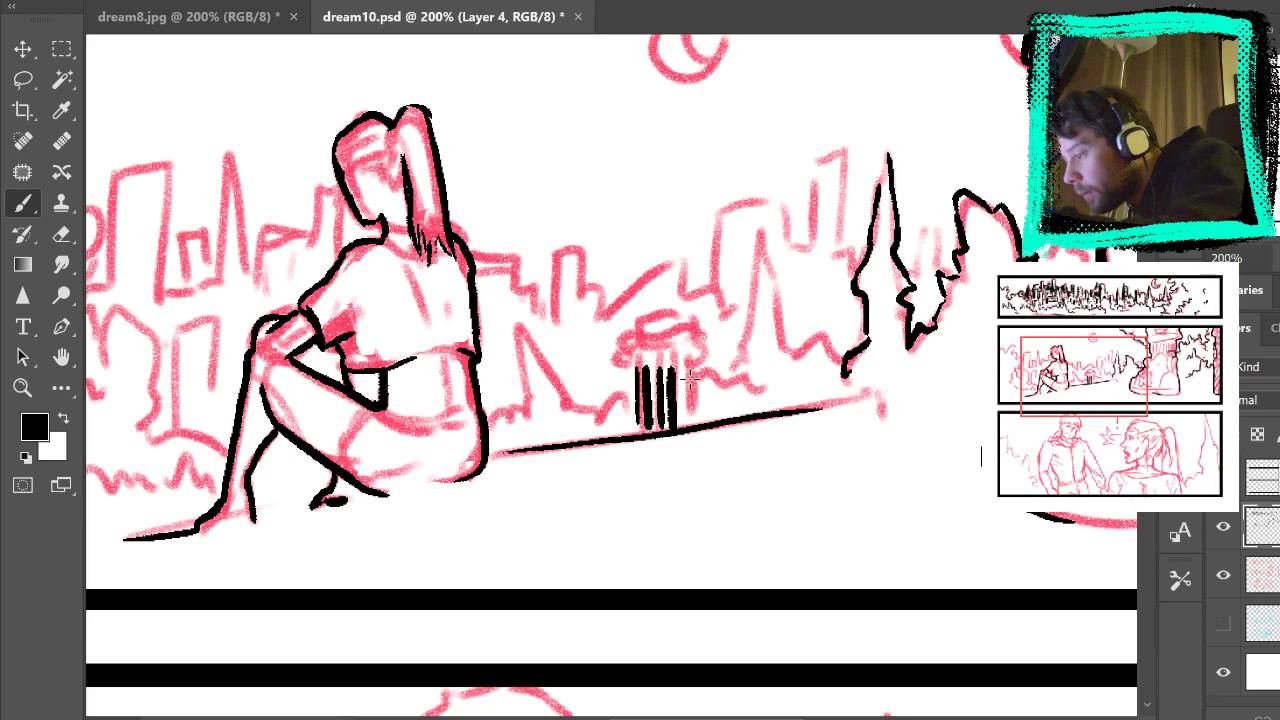
pyautogui.moveTo(690, 370); pyautogui.dragTo(689, 425)
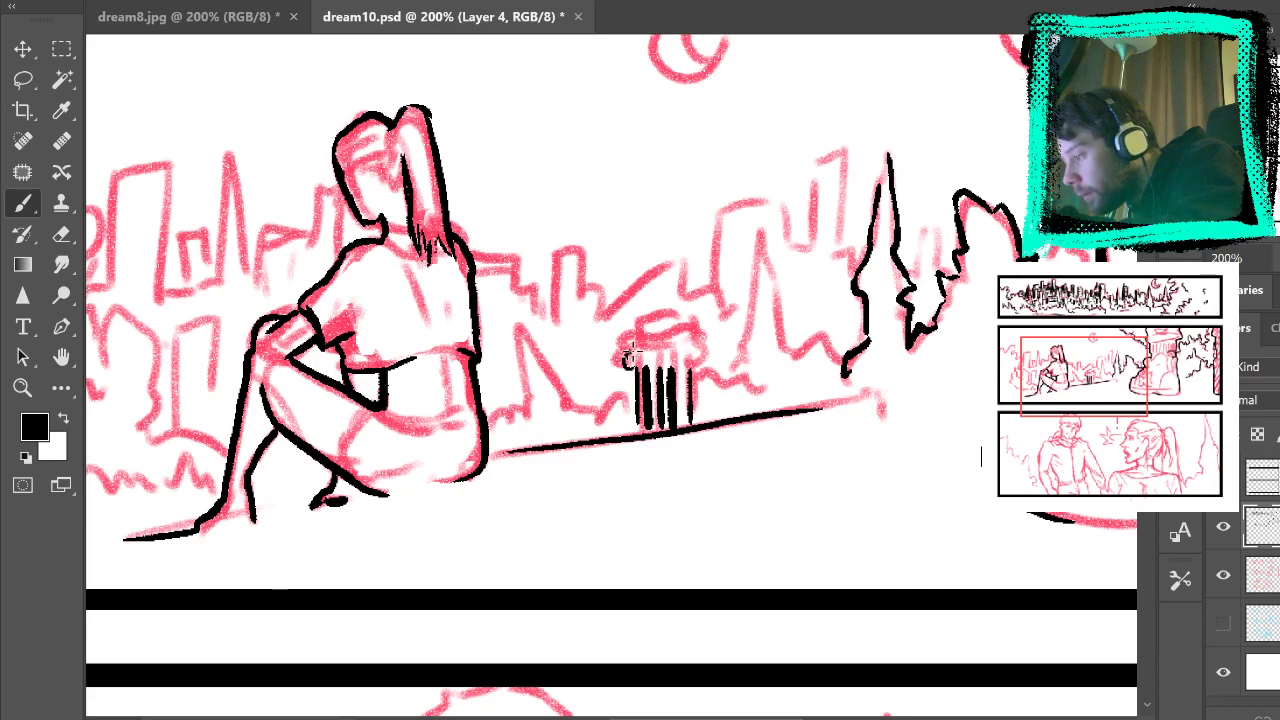
pyautogui.moveTo(638, 338)
pyautogui.mouseDown()
pyautogui.moveTo(684, 335)
pyautogui.moveTo(704, 350)
pyautogui.moveTo(697, 362)
pyautogui.mouseUp()
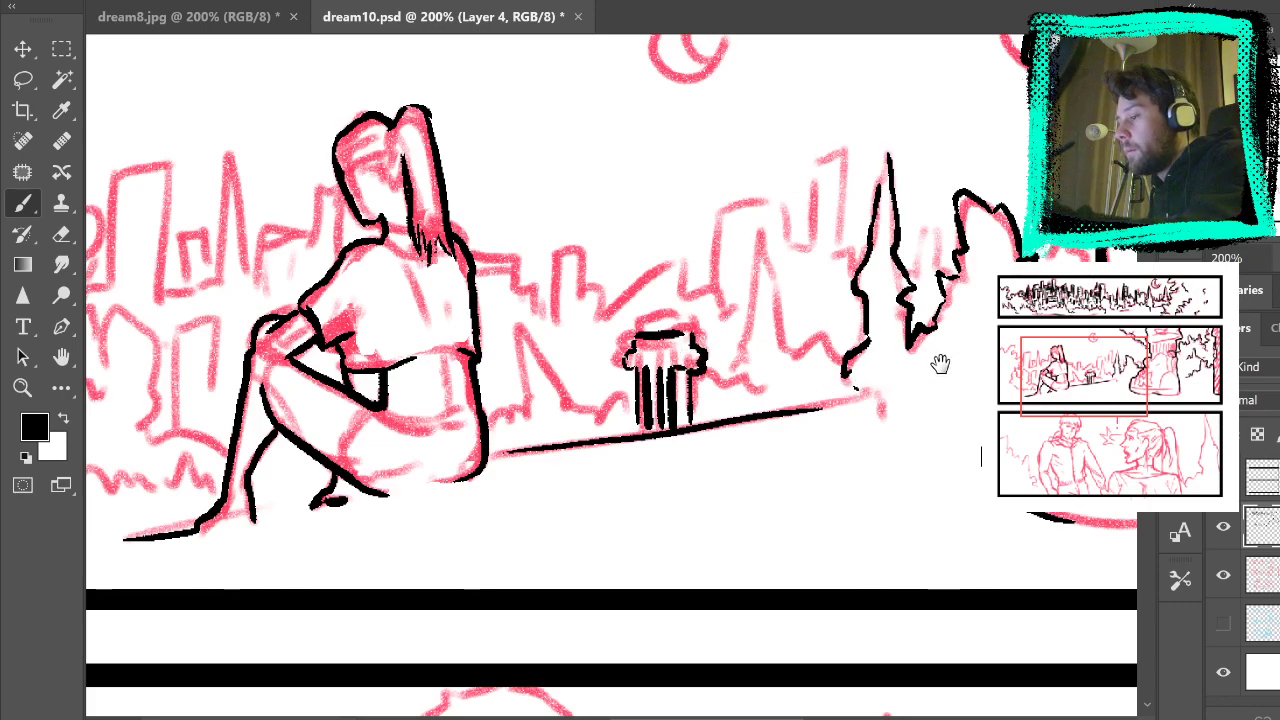
# Step: Ink the pointed tree beside the column structure and the low foliage stretching from there back to the woman
pyautogui.moveTo(850, 368)
pyautogui.mouseDown()
pyautogui.moveTo(814, 340)
pyautogui.moveTo(786, 352)
pyautogui.moveTo(776, 290)
pyautogui.moveTo(752, 287)
pyautogui.mouseUp()
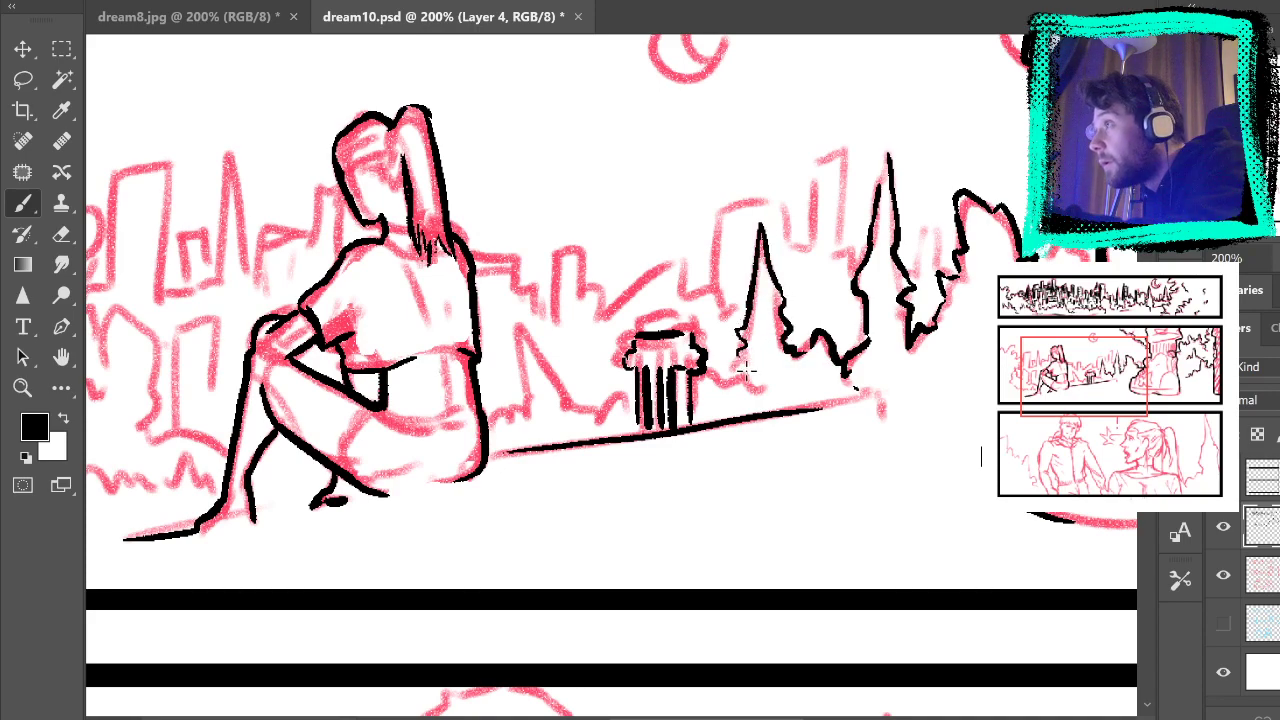
pyautogui.moveTo(746, 352)
pyautogui.mouseDown()
pyautogui.moveTo(719, 380)
pyautogui.moveTo(672, 342)
pyautogui.mouseUp()
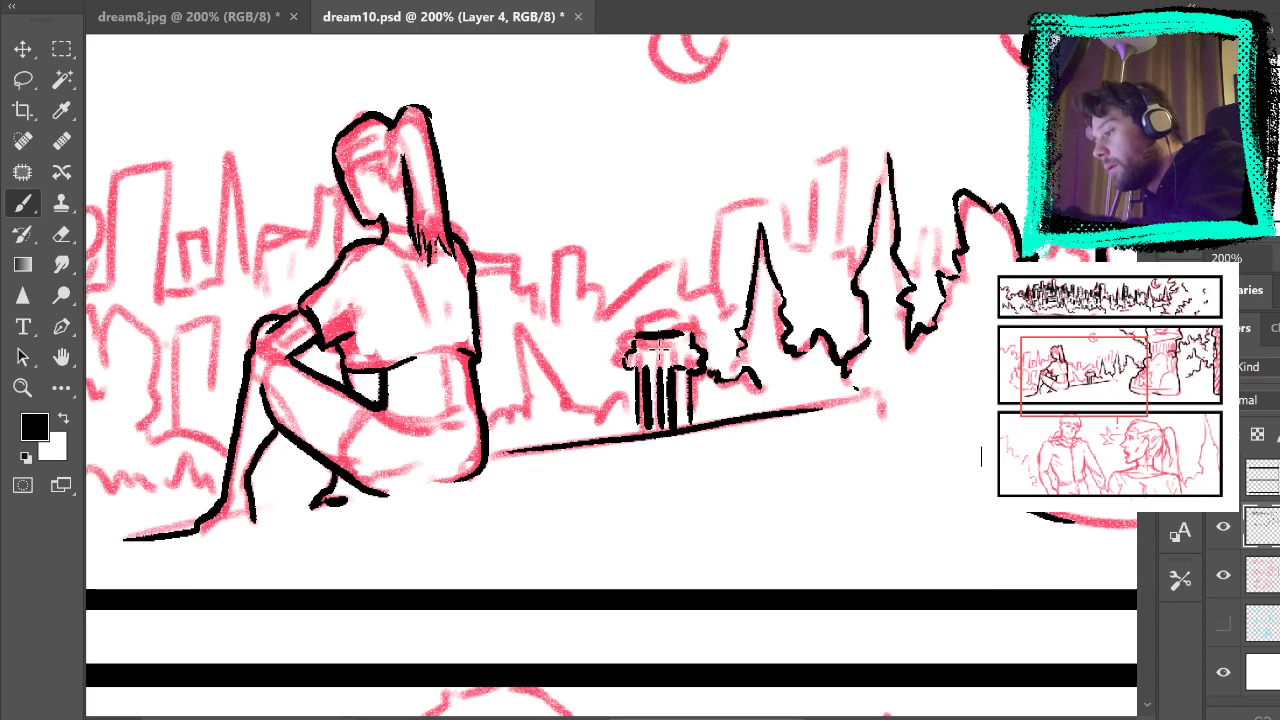
pyautogui.moveTo(628, 400)
pyautogui.mouseDown()
pyautogui.moveTo(570, 406)
pyautogui.moveTo(556, 378)
pyautogui.moveTo(558, 406)
pyautogui.moveTo(527, 318)
pyautogui.moveTo(526, 409)
pyautogui.moveTo(514, 399)
pyautogui.moveTo(485, 415)
pyautogui.mouseUp()
# Step: Ink the ragged tree edge and the round bush in front of the woman, continuing the foliage behind her legs
pyautogui.moveTo(722, 440); pyautogui.dragTo(1082, 480)
pyautogui.moveTo(588, 546)
pyautogui.mouseDown()
pyautogui.moveTo(533, 512)
pyautogui.moveTo(455, 525)
pyautogui.moveTo(474, 519)
pyautogui.moveTo(415, 501)
pyautogui.moveTo(361, 455)
pyautogui.moveTo(372, 397)
pyautogui.moveTo(402, 365)
pyautogui.mouseUp()
pyautogui.moveTo(462, 438)
pyautogui.mouseDown()
pyautogui.moveTo(421, 404)
pyautogui.moveTo(433, 398)
pyautogui.moveTo(416, 391)
pyautogui.moveTo(406, 347)
pyautogui.moveTo(445, 316)
pyautogui.moveTo(441, 290)
pyautogui.moveTo(460, 265)
pyautogui.moveTo(443, 246)
pyautogui.moveTo(413, 262)
pyautogui.moveTo(400, 210)
pyautogui.moveTo(377, 215)
pyautogui.moveTo(407, 157)
pyautogui.moveTo(312, 197)
pyautogui.moveTo(280, 172)
pyautogui.mouseUp()
pyautogui.moveTo(428, 347)
pyautogui.mouseDown()
pyautogui.moveTo(462, 394)
pyautogui.moveTo(496, 358)
pyautogui.moveTo(526, 390)
pyautogui.moveTo(520, 486)
pyautogui.moveTo(552, 480)
pyautogui.moveTo(588, 496)
pyautogui.moveTo(594, 516)
pyautogui.moveTo(695, 502)
pyautogui.mouseUp()
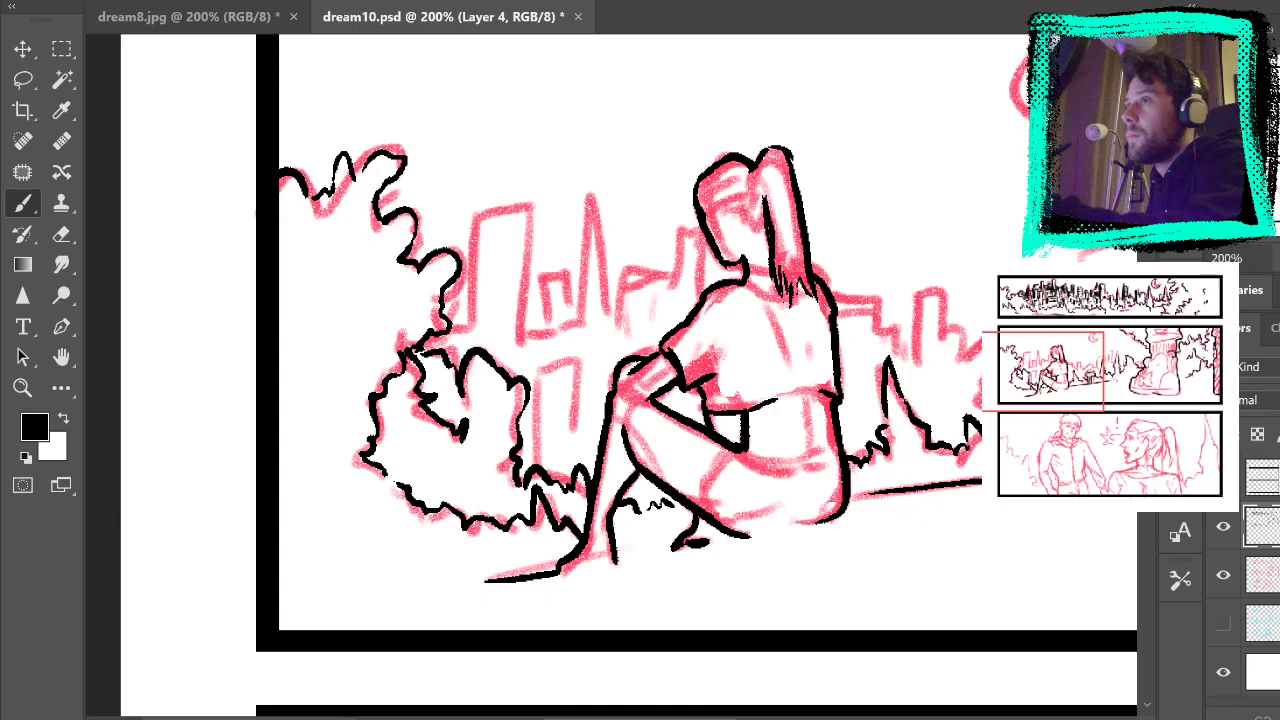
# Step: Review the inked lines across the whole page with the red sketch layer briefly hidden
pyautogui.moveTo(942, 378)
pyautogui.mouseDown()
pyautogui.moveTo(657, 371)
pyautogui.moveTo(560, 410)
pyautogui.mouseUp()
pyautogui.moveTo(1100, 390)
pyautogui.mouseDown()
pyautogui.moveTo(906, 451)
pyautogui.moveTo(974, 407)
pyautogui.moveTo(954, 466)
pyautogui.moveTo(954, 368)
pyautogui.moveTo(978, 420)
pyautogui.moveTo(955, 437)
pyautogui.moveTo(952, 377)
pyautogui.moveTo(920, 371)
pyautogui.moveTo(988, 392)
pyautogui.moveTo(954, 366)
pyautogui.mouseUp()
pyautogui.moveTo(960, 252); pyautogui.dragTo(950, 375)
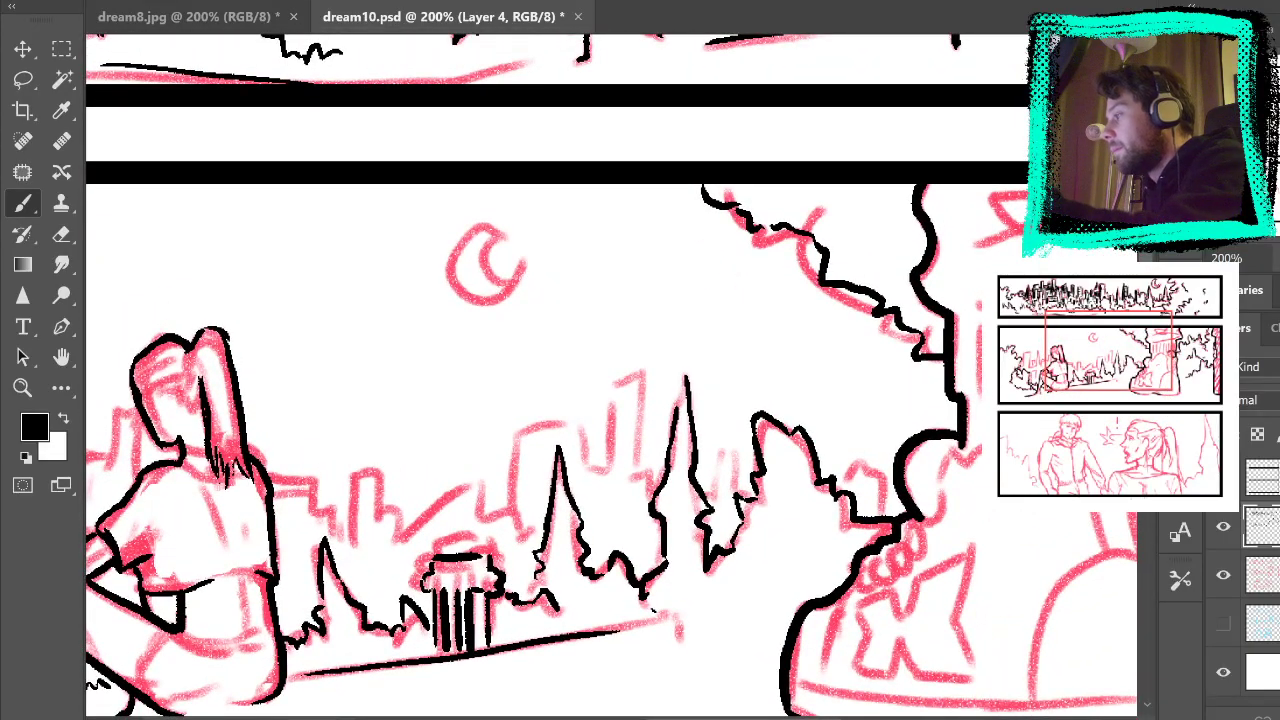
pyautogui.hotkey('ctrl', '0')
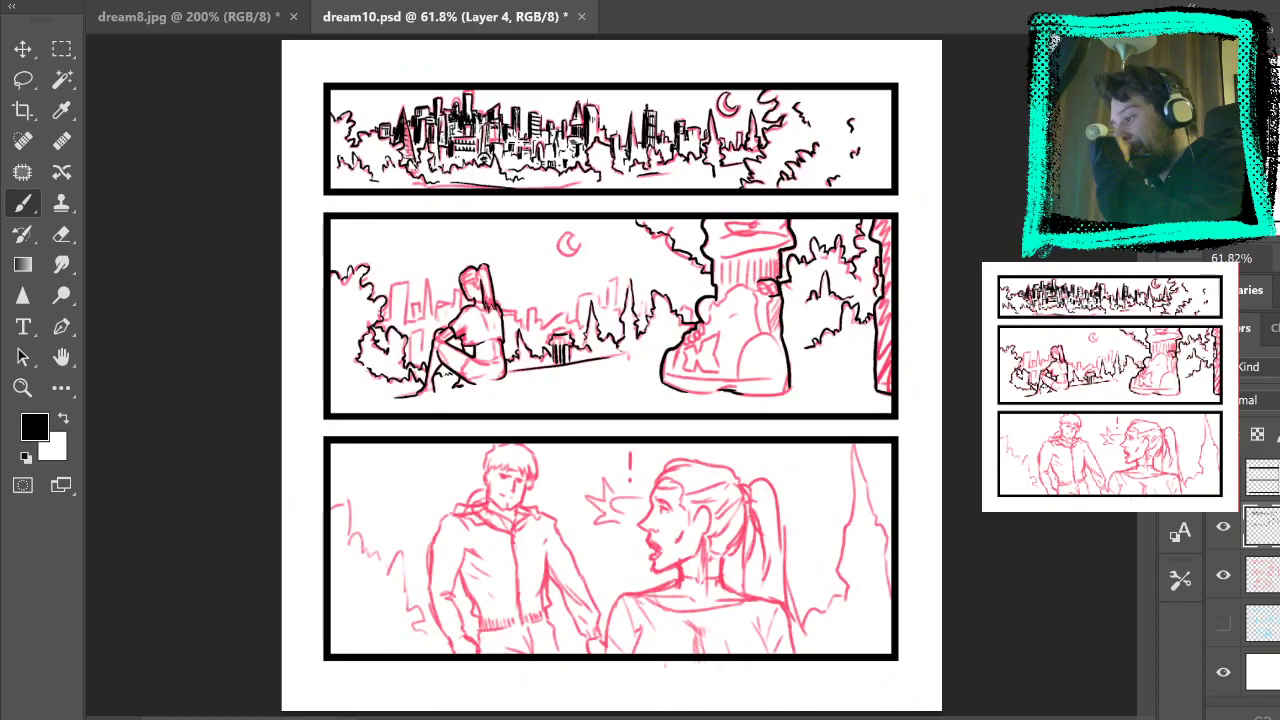
pyautogui.click(1223, 575)
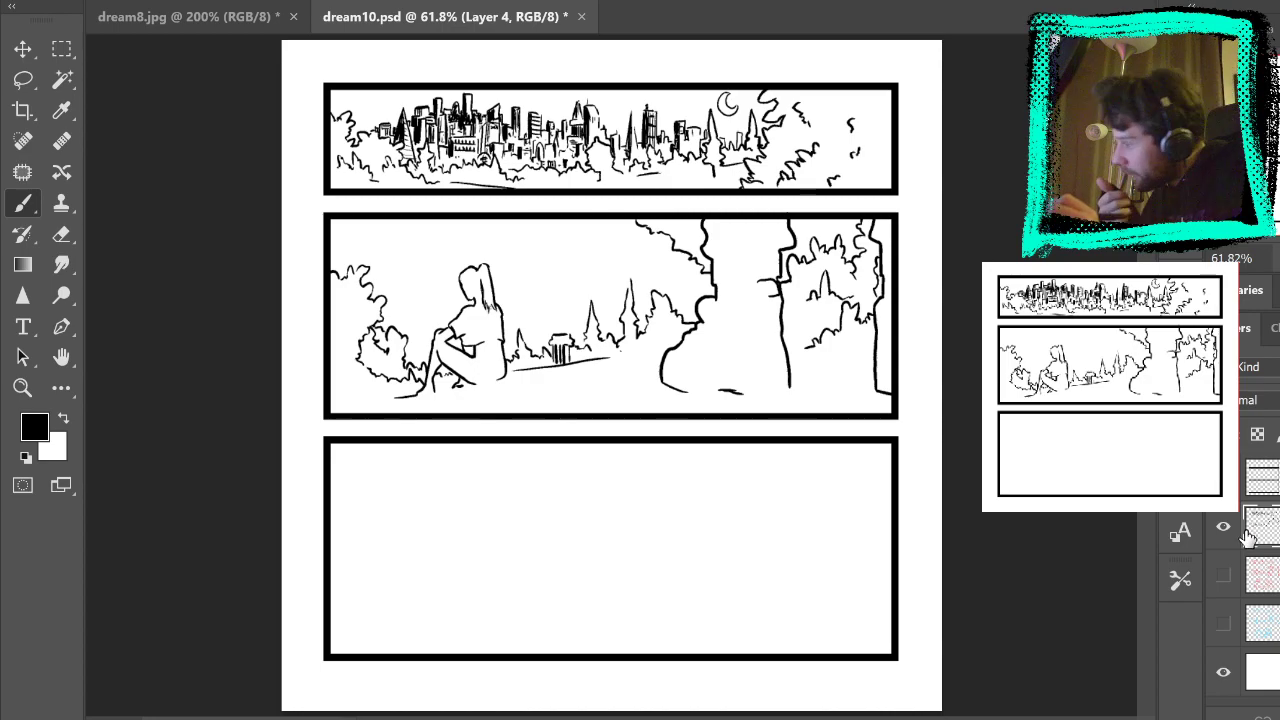
pyautogui.click(1223, 575)
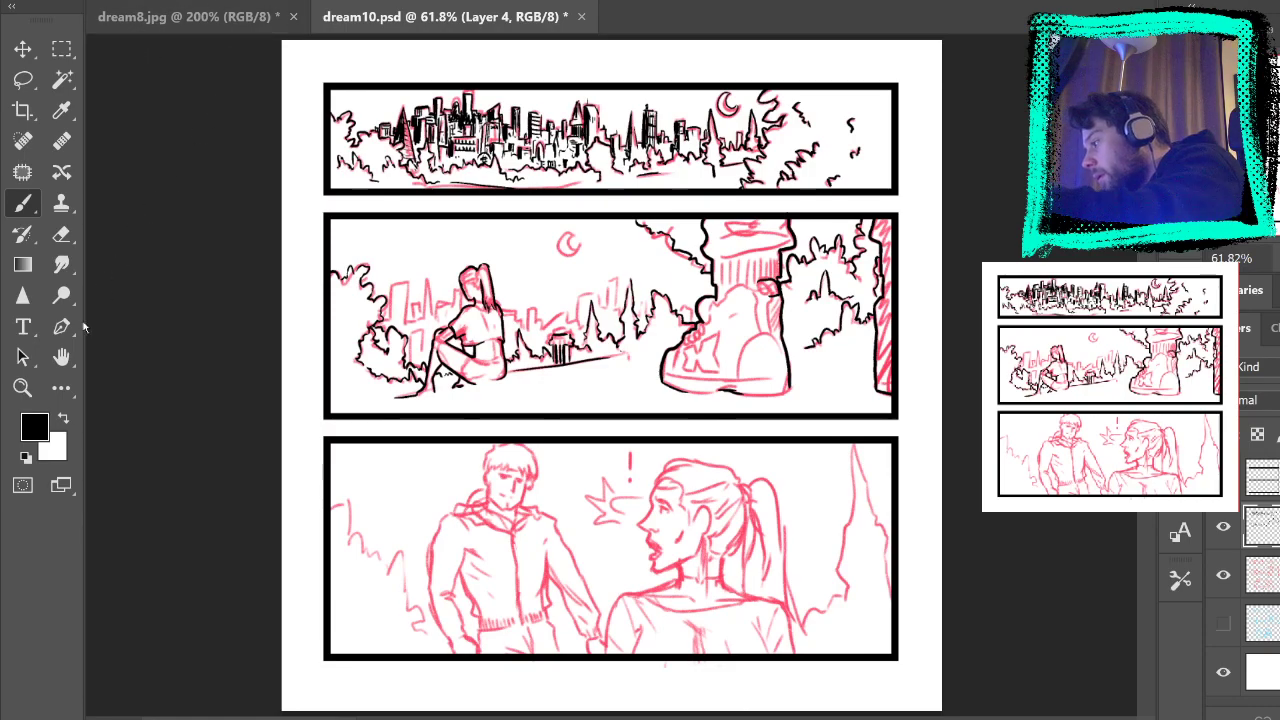
# Step: Ink the rim and solid black opening of the round loop at the back of the large boot's ankle
pyautogui.click(23, 388)
pyautogui.click(804, 295)
pyautogui.click(803, 294)
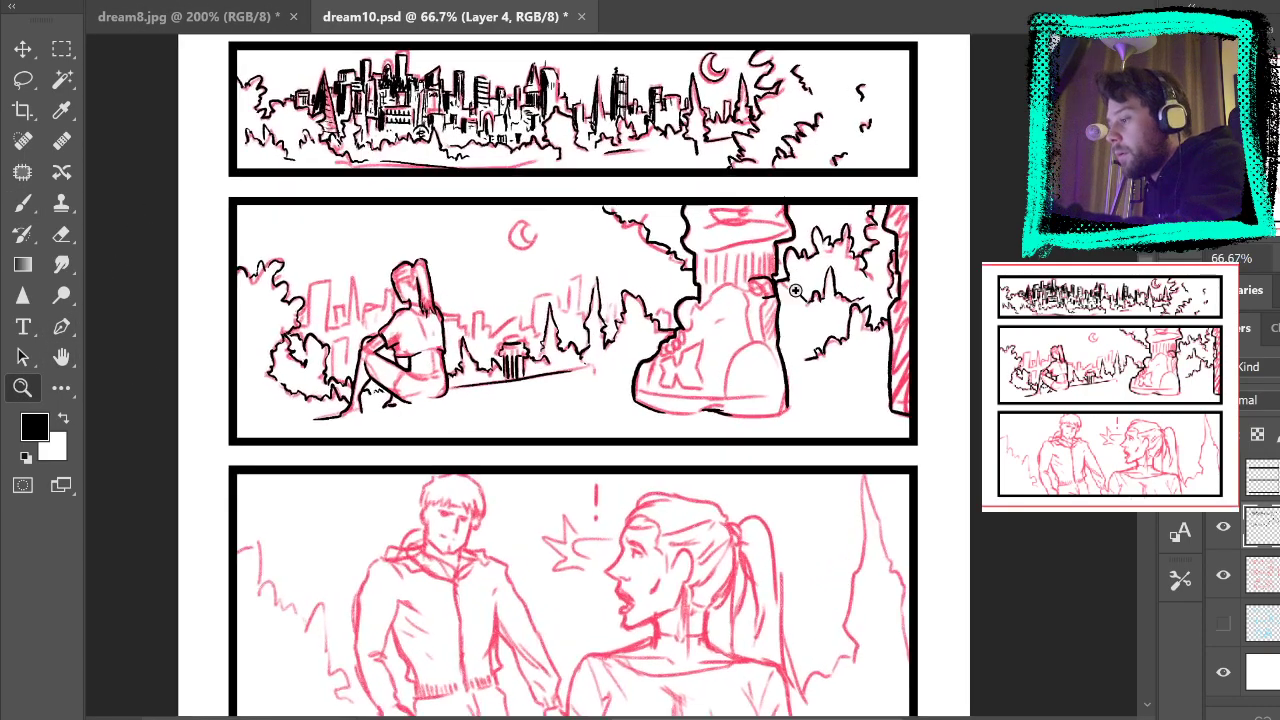
pyautogui.click(786, 270)
pyautogui.click(23, 204)
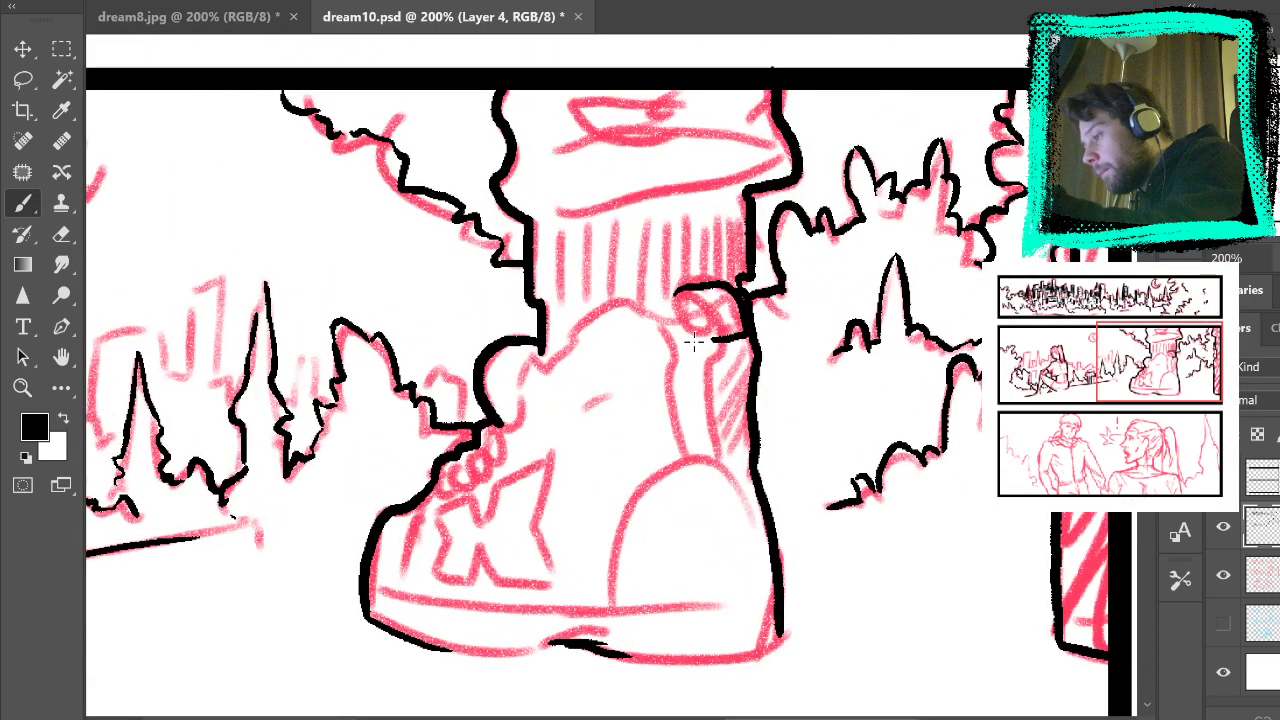
pyautogui.moveTo(697, 308)
pyautogui.mouseDown()
pyautogui.moveTo(726, 336)
pyautogui.moveTo(690, 325)
pyautogui.moveTo(682, 338)
pyautogui.mouseUp()
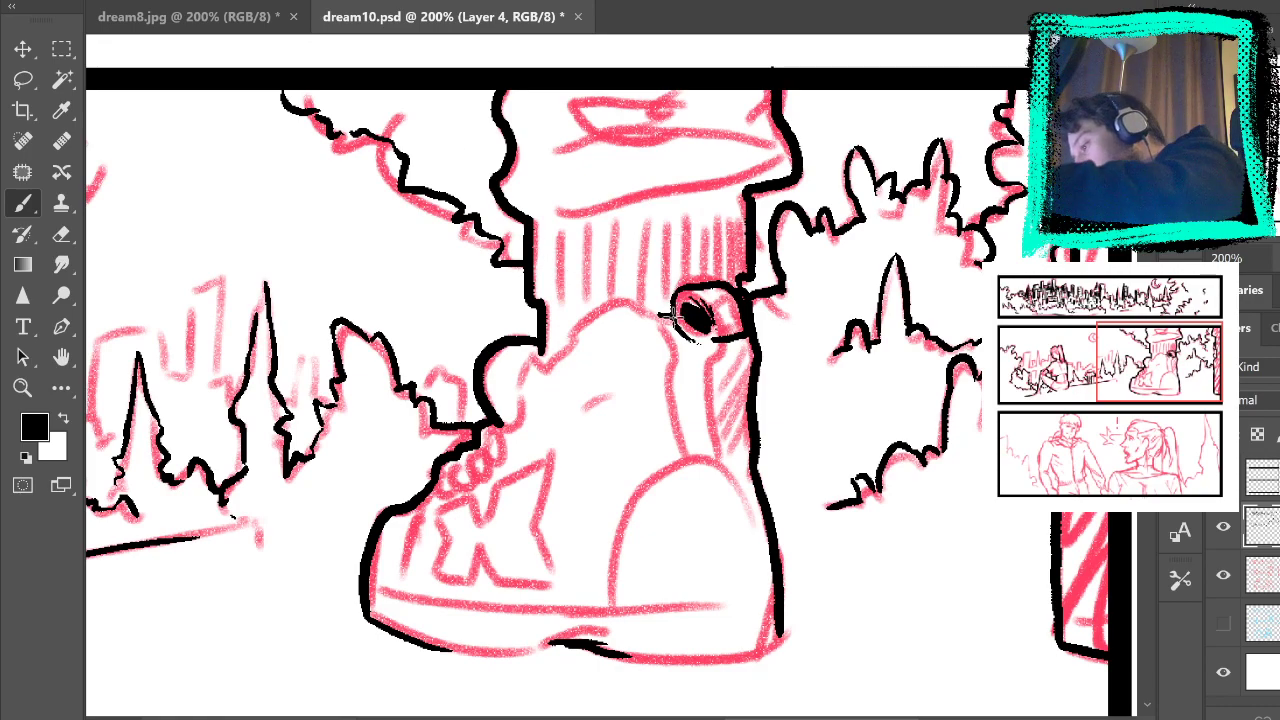
# Step: Ink the boot's curved top edge up to the ankle loop and the seam lines running down below it
pyautogui.moveTo(655, 313); pyautogui.dragTo(612, 302)
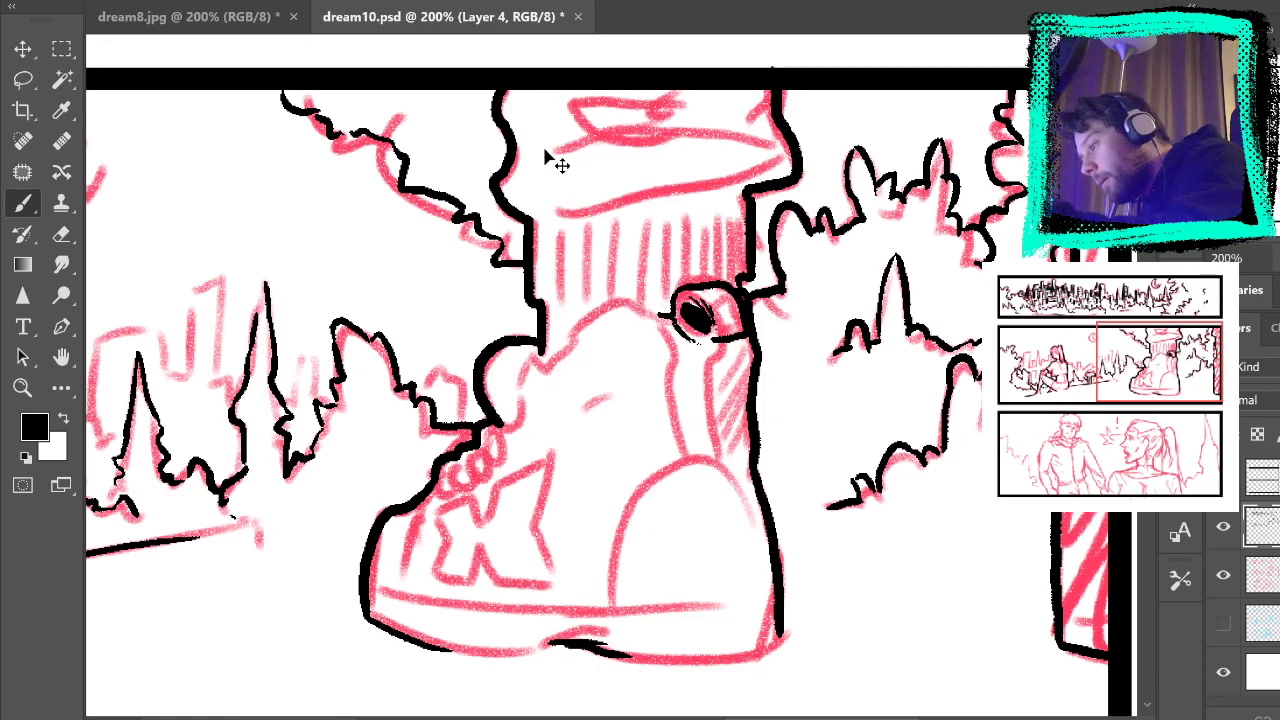
pyautogui.moveTo(545, 354)
pyautogui.mouseDown()
pyautogui.moveTo(600, 310)
pyautogui.moveTo(665, 317)
pyautogui.mouseUp()
pyautogui.hotkey('ctrl', 'z')
pyautogui.moveTo(545, 352)
pyautogui.mouseDown()
pyautogui.moveTo(590, 314)
pyautogui.moveTo(646, 300)
pyautogui.moveTo(667, 316)
pyautogui.mouseUp()
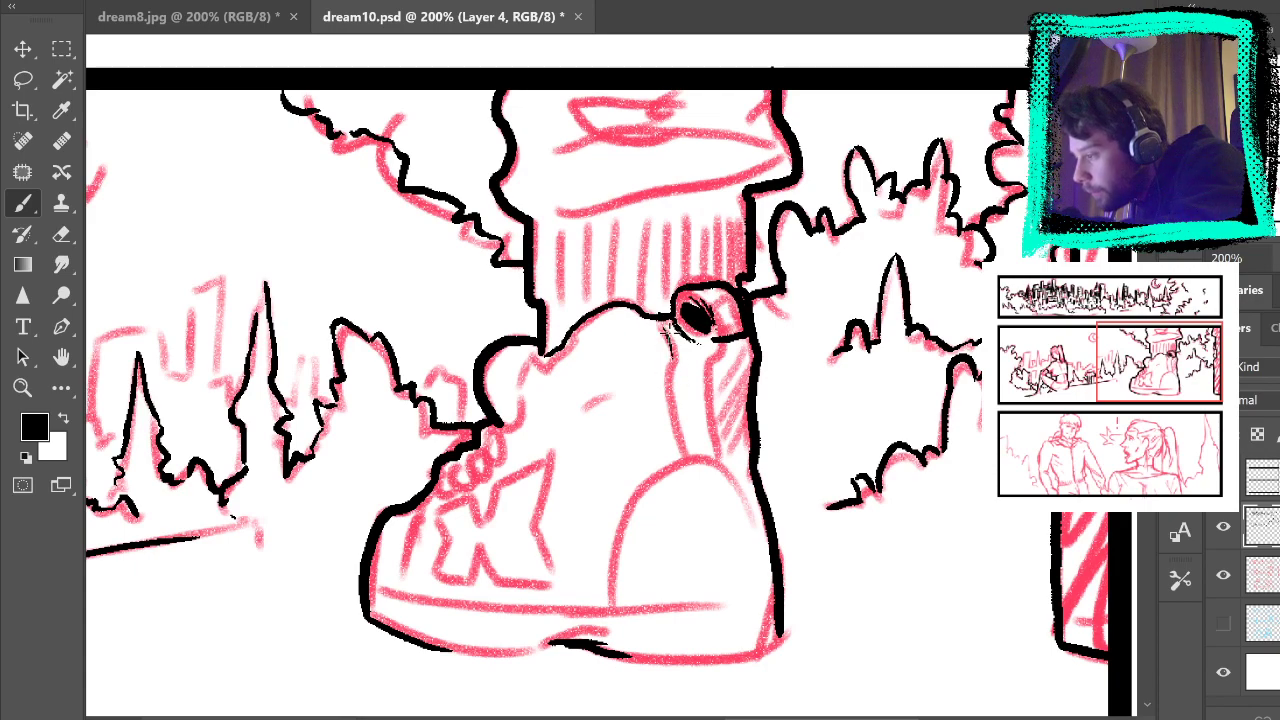
pyautogui.moveTo(666, 335); pyautogui.dragTo(702, 468)
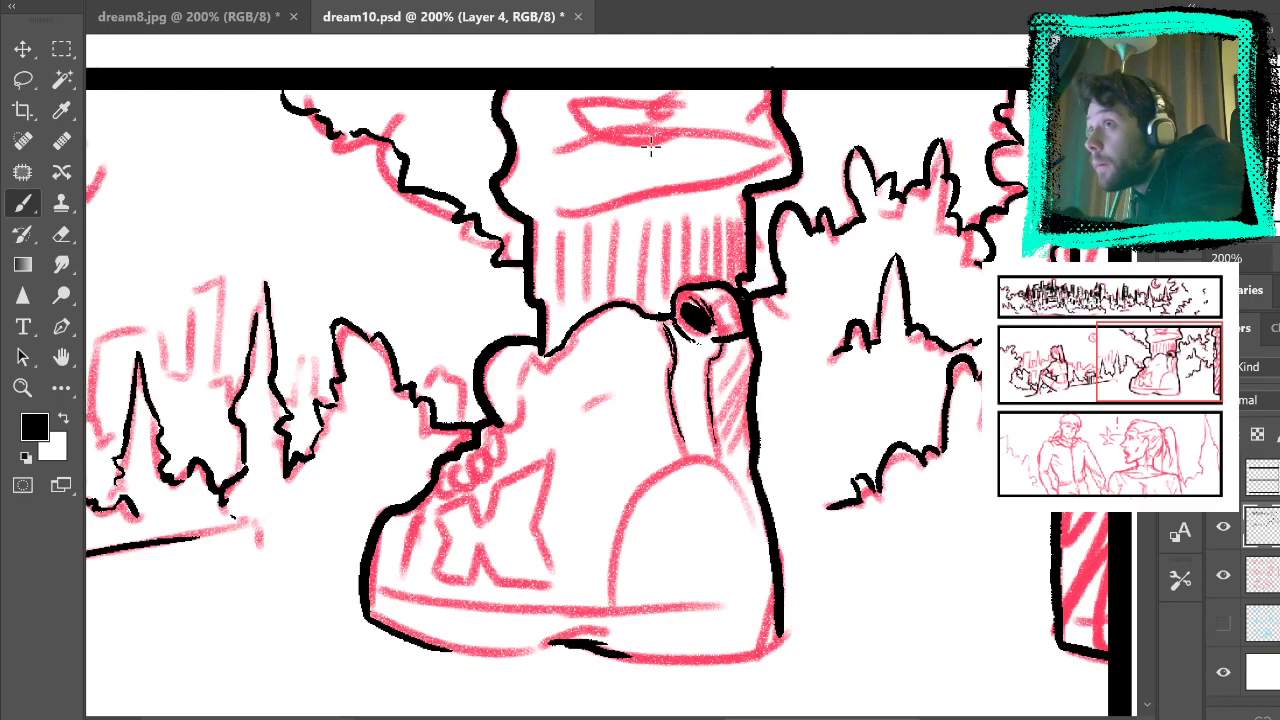
# Step: Hatch the shadow on the boot's heel below the ankle loop, checking it with the red sketch layer briefly hidden
pyautogui.moveTo(753, 349); pyautogui.dragTo(720, 410)
pyautogui.moveTo(752, 374); pyautogui.dragTo(722, 448)
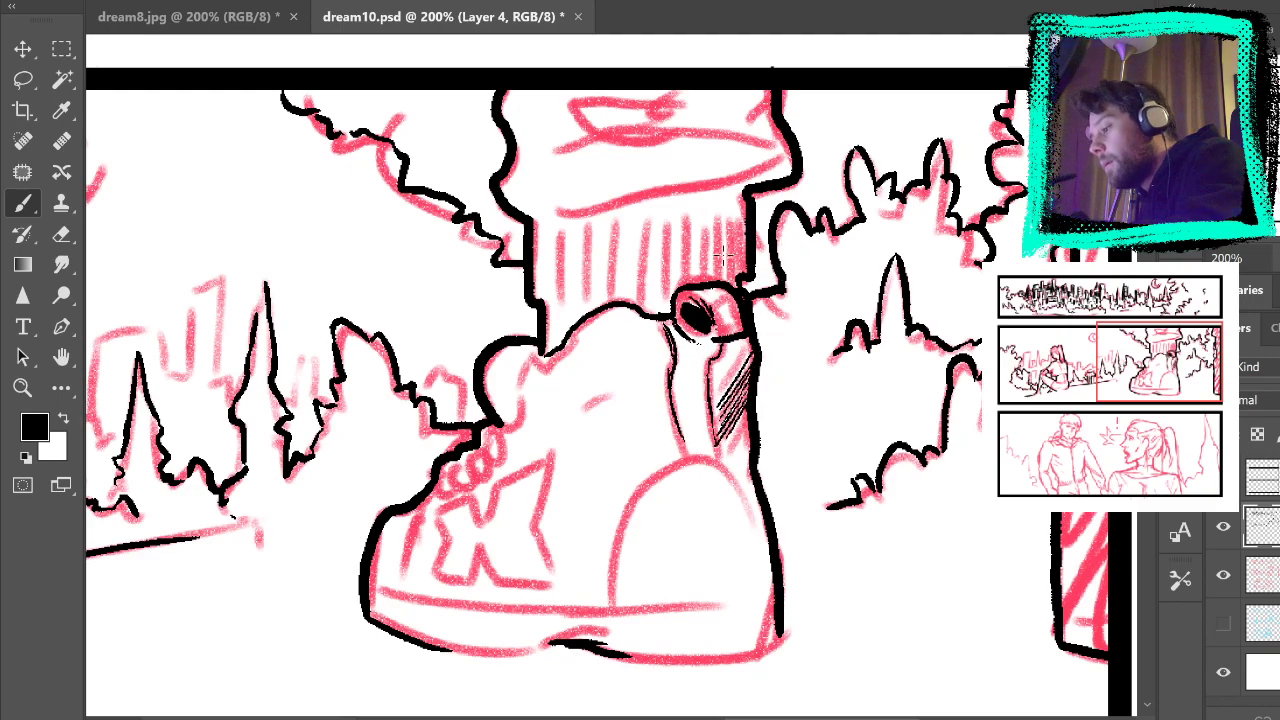
pyautogui.moveTo(749, 373); pyautogui.dragTo(738, 408)
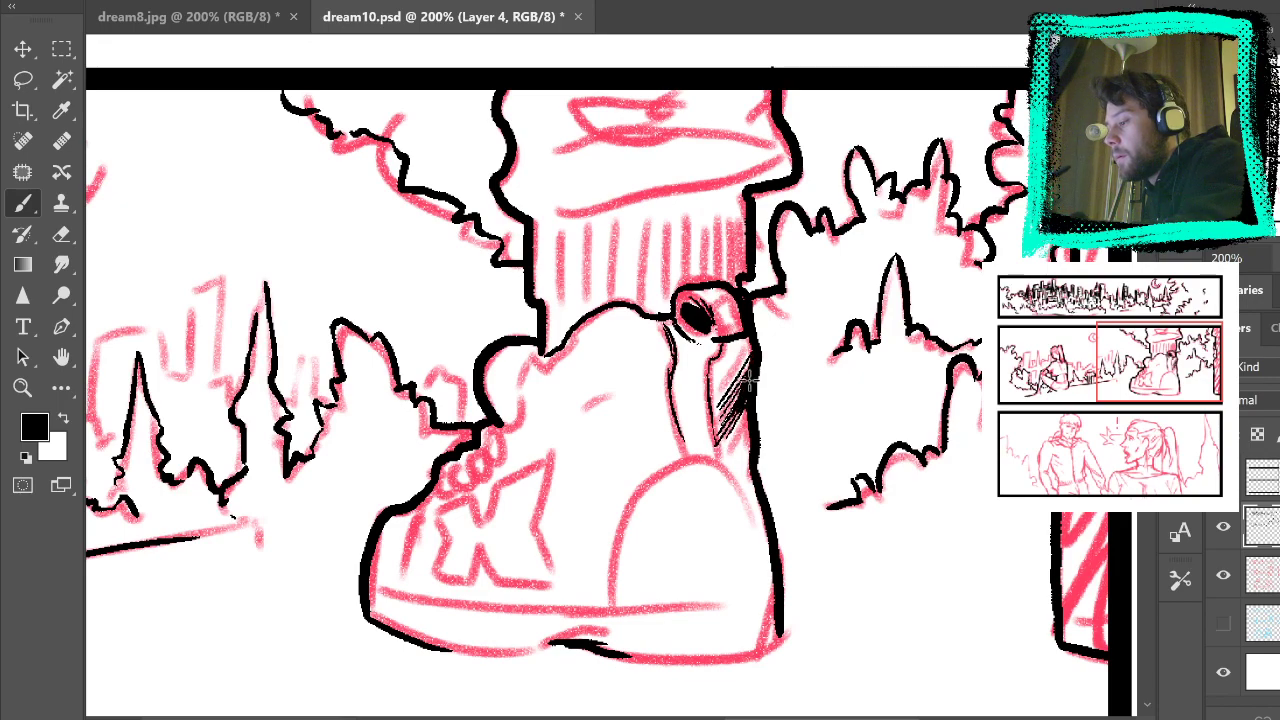
pyautogui.click(1224, 580)
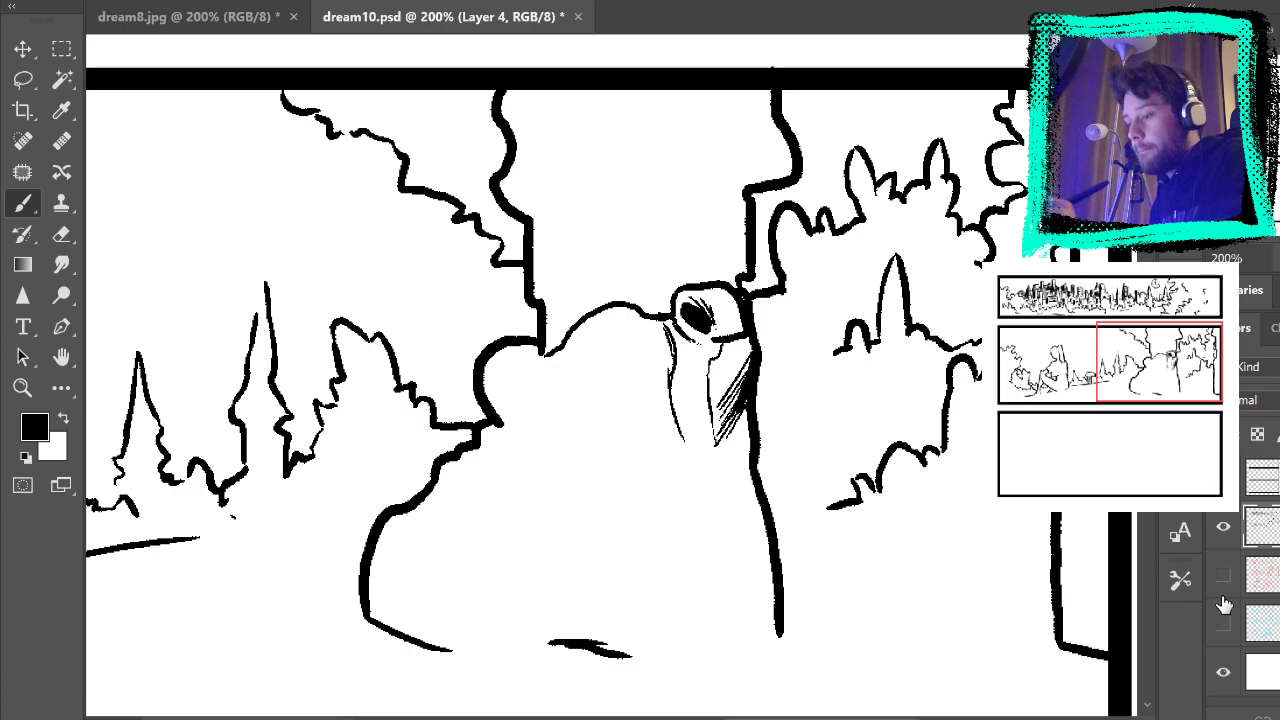
pyautogui.click(1223, 576)
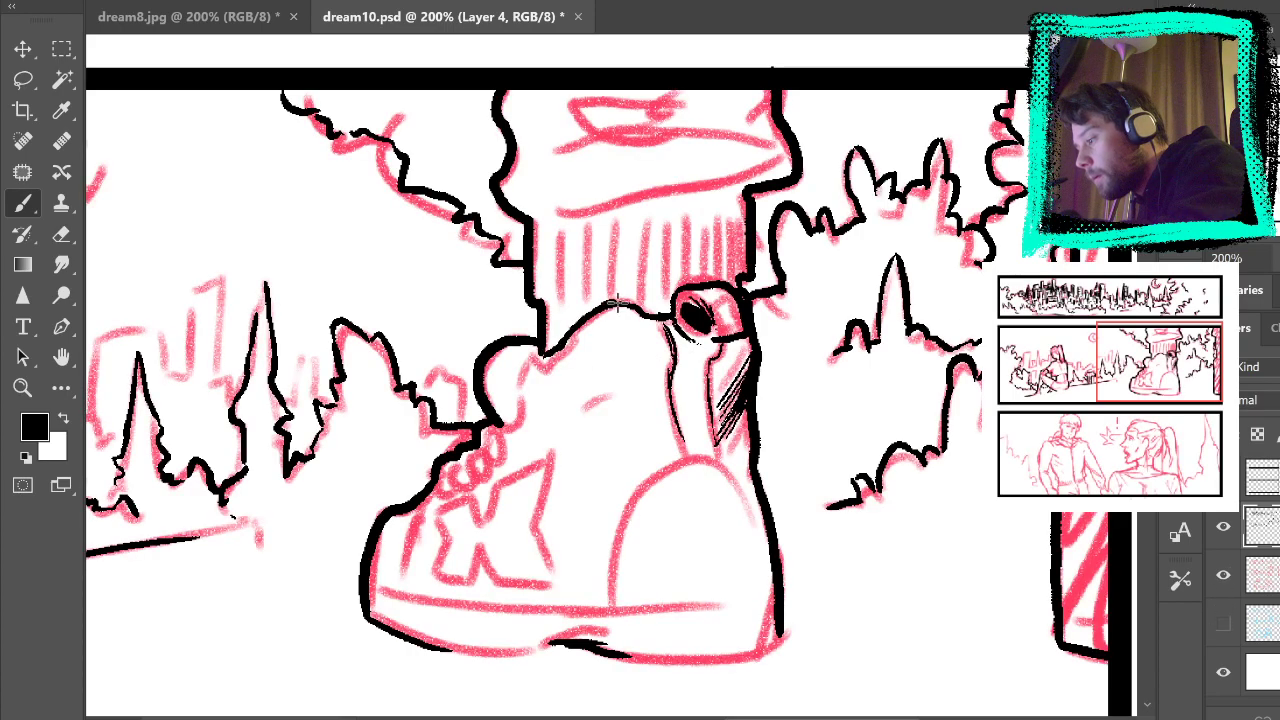
# Step: Ink the vertical ribbing of the sock above the boot, spacing the lines closer toward the heel side
pyautogui.moveTo(559, 227); pyautogui.dragTo(556, 310)
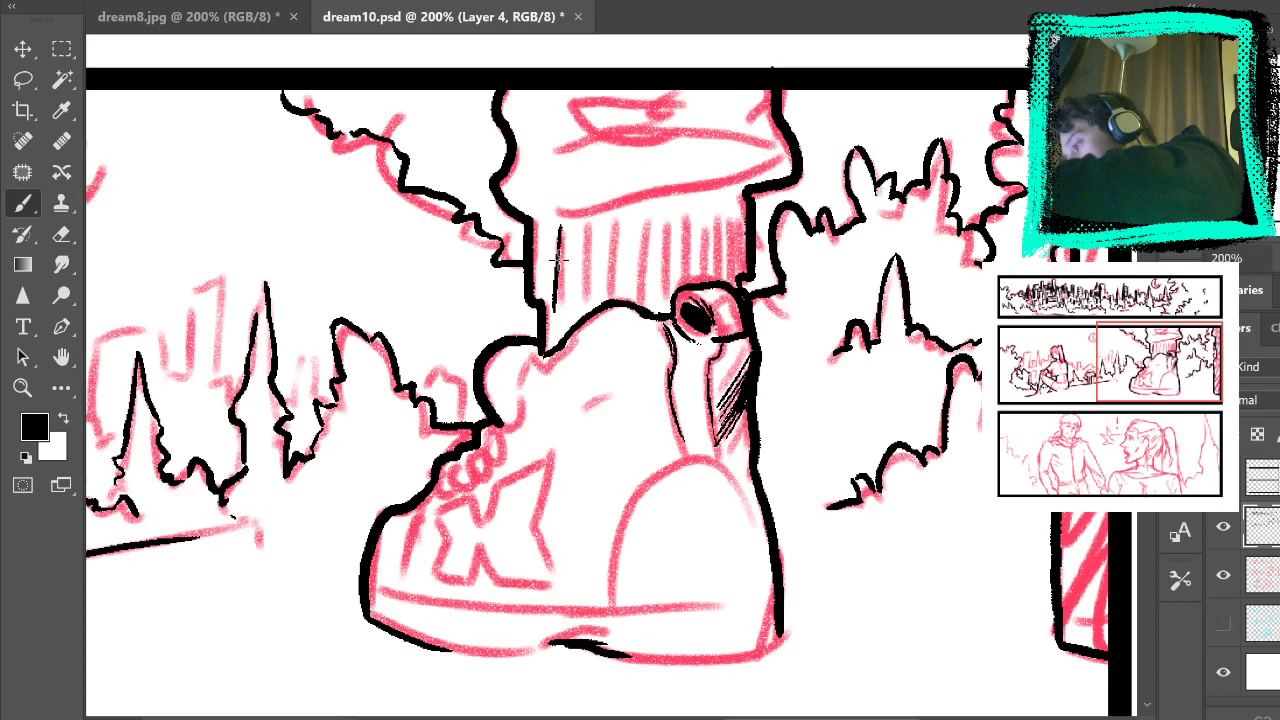
pyautogui.moveTo(590, 226)
pyautogui.mouseDown()
pyautogui.moveTo(587, 304)
pyautogui.moveTo(612, 298)
pyautogui.mouseUp()
pyautogui.moveTo(643, 214)
pyautogui.mouseDown()
pyautogui.moveTo(640, 306)
pyautogui.moveTo(666, 300)
pyautogui.mouseUp()
pyautogui.moveTo(686, 212); pyautogui.dragTo(684, 282)
pyautogui.moveTo(700, 210)
pyautogui.mouseDown()
pyautogui.moveTo(695, 258)
pyautogui.moveTo(706, 218)
pyautogui.moveTo(716, 282)
pyautogui.mouseUp()
pyautogui.moveTo(726, 210); pyautogui.dragTo(723, 280)
pyautogui.moveTo(731, 214); pyautogui.dragTo(735, 277)
pyautogui.moveTo(742, 222); pyautogui.dragTo(741, 280)
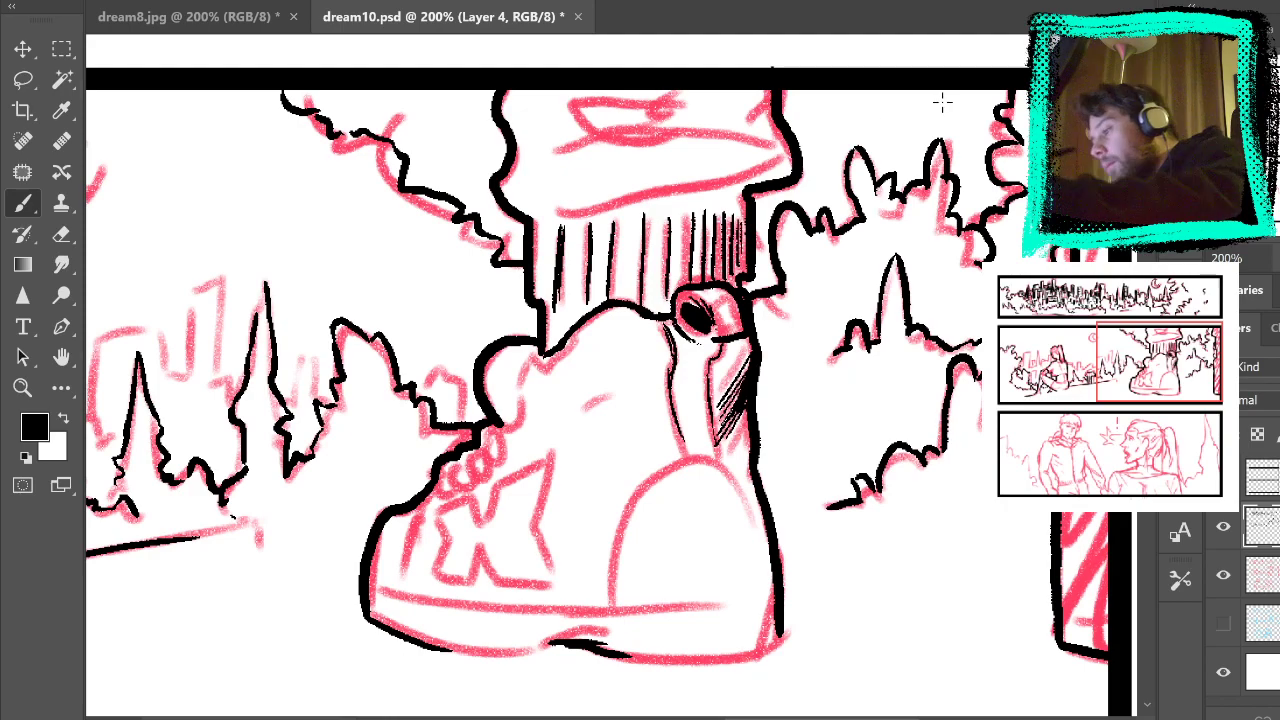
# Step: Redraw the sock's ribs near the heel side with bolder, closely spaced lines, comparing against a view with the red sketch layer hidden
pyautogui.click(1224, 579)
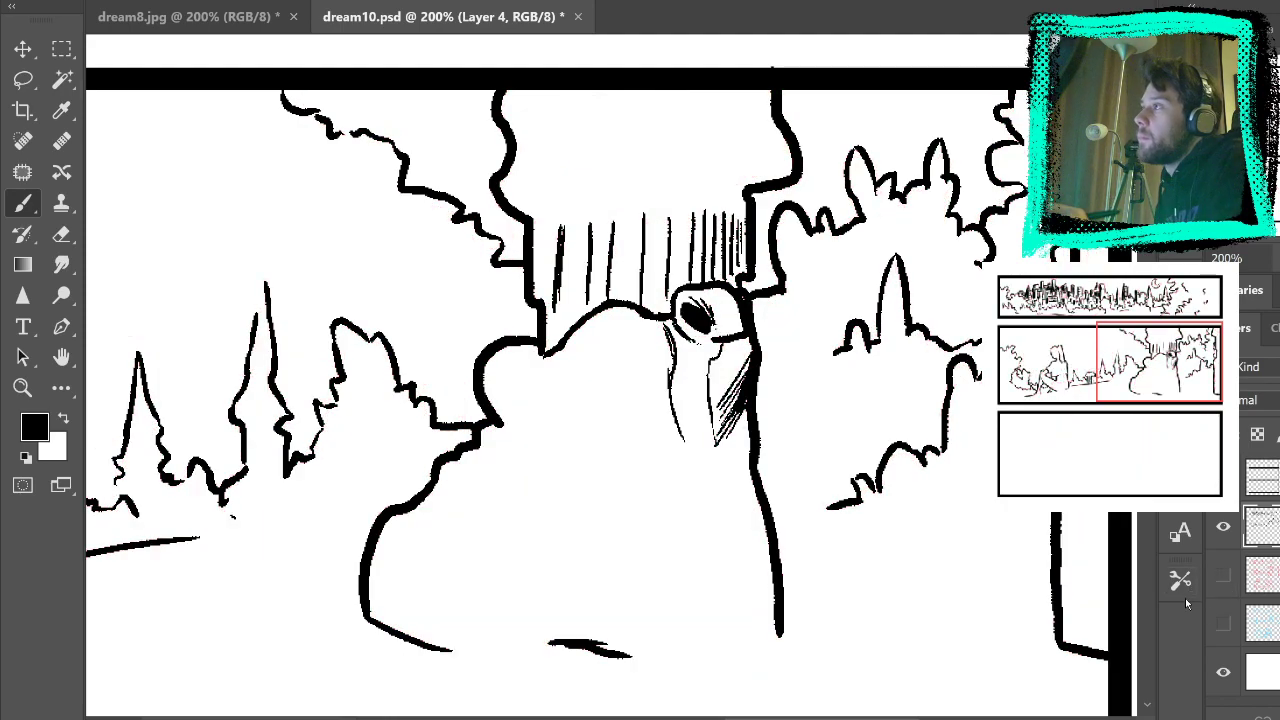
pyautogui.click(1223, 576)
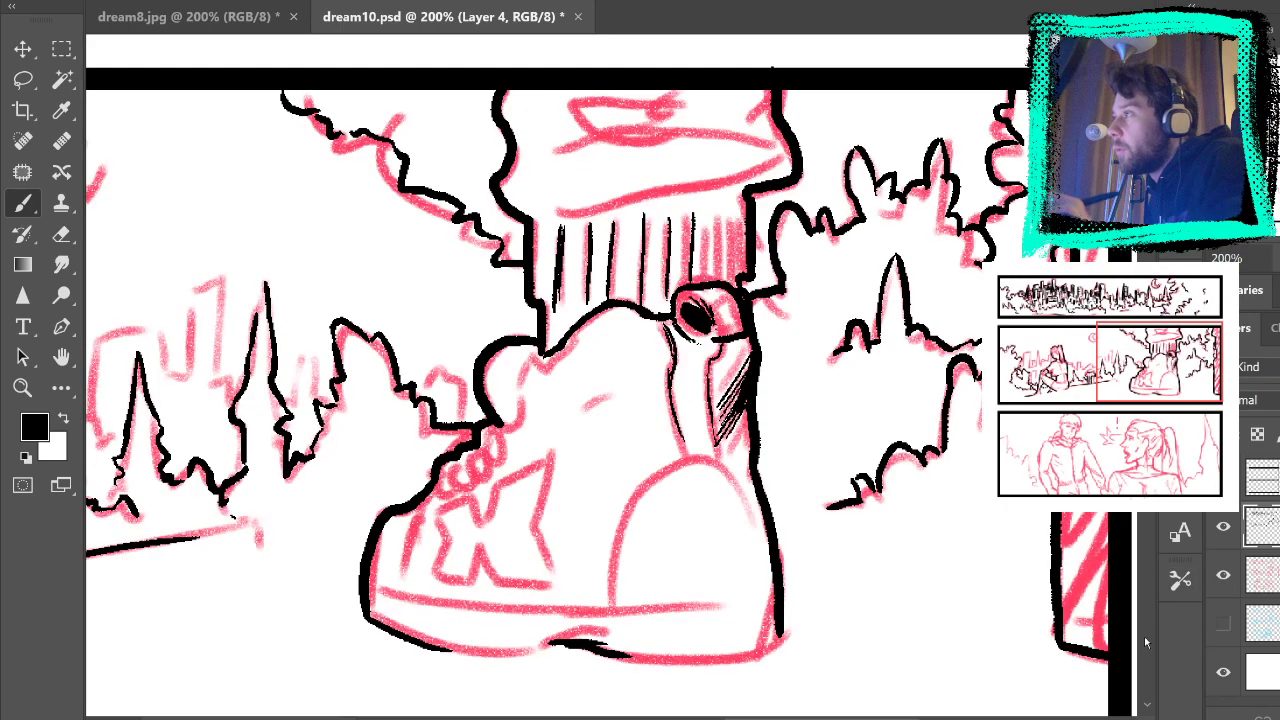
pyautogui.moveTo(706, 218)
pyautogui.mouseDown()
pyautogui.moveTo(708, 270)
pyautogui.moveTo(718, 262)
pyautogui.moveTo(737, 278)
pyautogui.mouseUp()
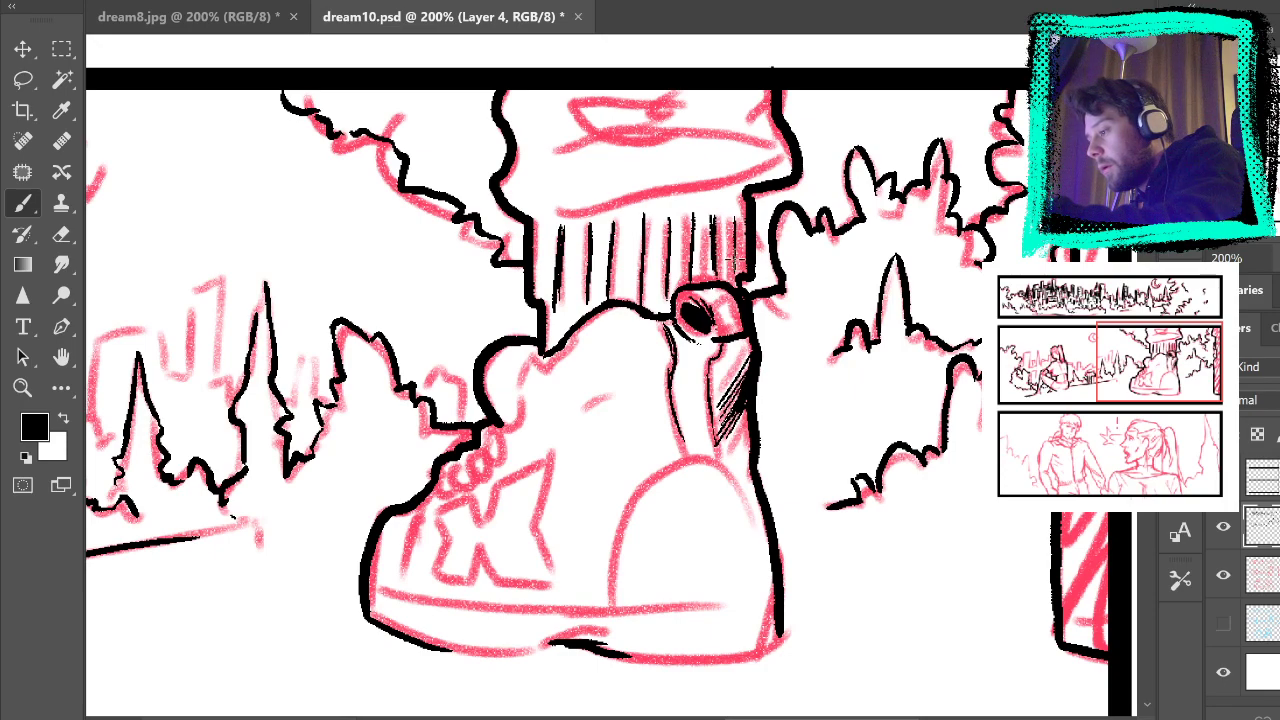
pyautogui.click(1223, 576)
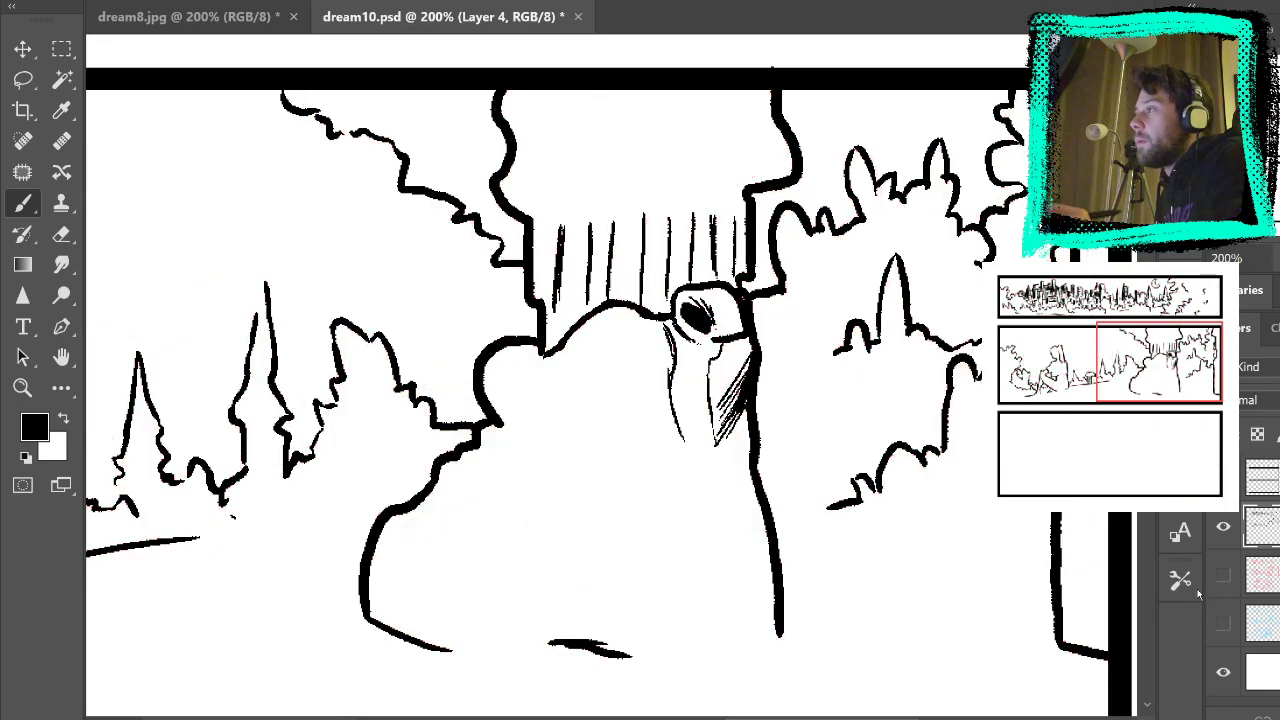
pyautogui.click(1223, 576)
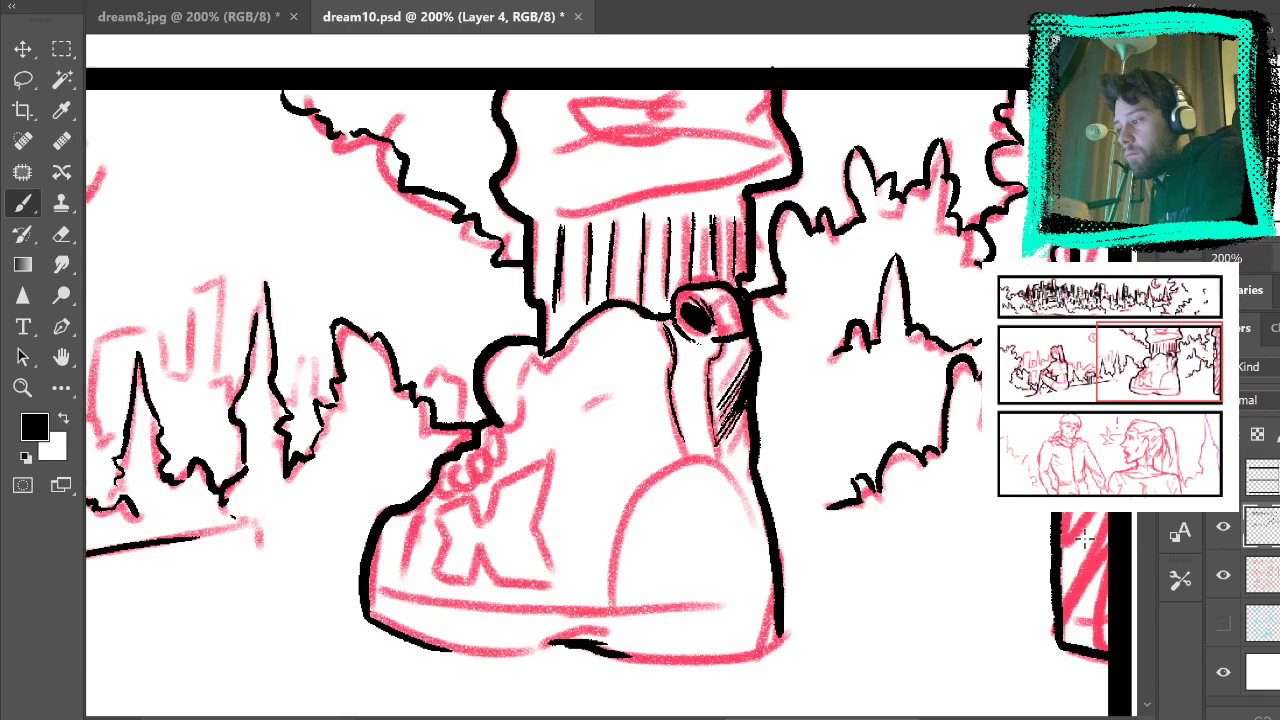
pyautogui.moveTo(706, 222); pyautogui.dragTo(708, 276)
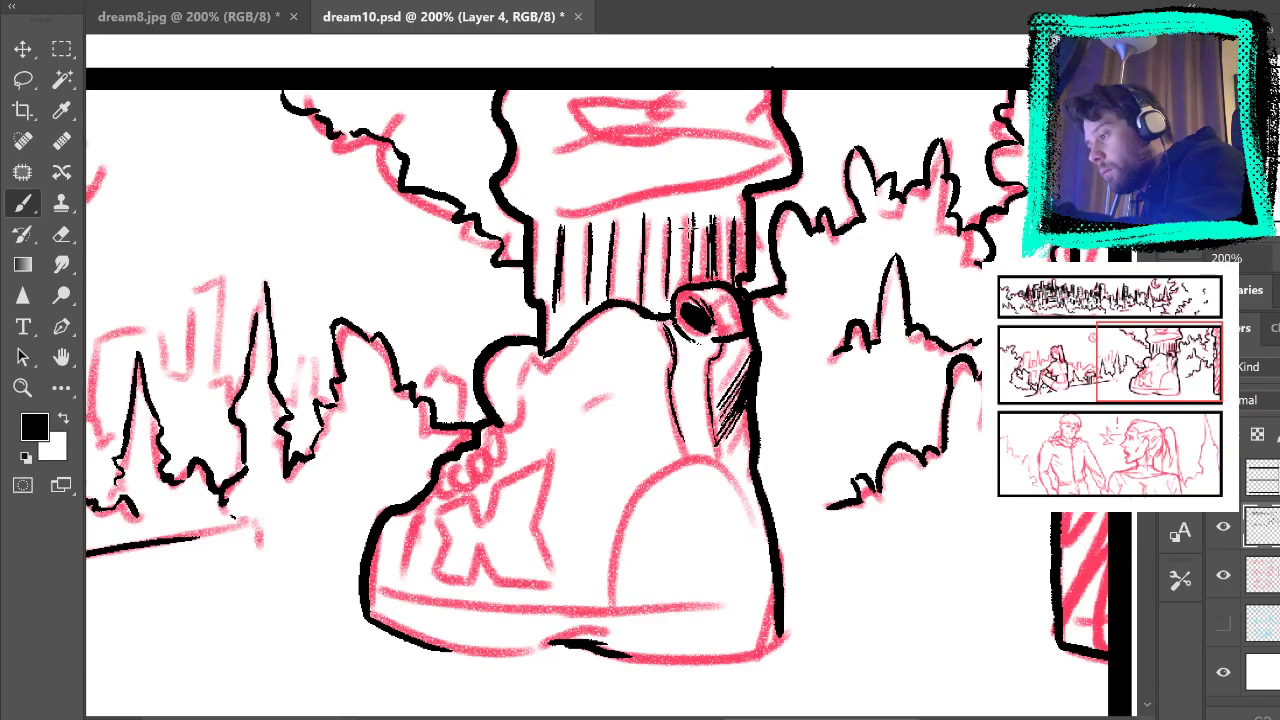
pyautogui.moveTo(730, 222); pyautogui.dragTo(732, 284)
pyautogui.moveTo(666, 222); pyautogui.dragTo(667, 274)
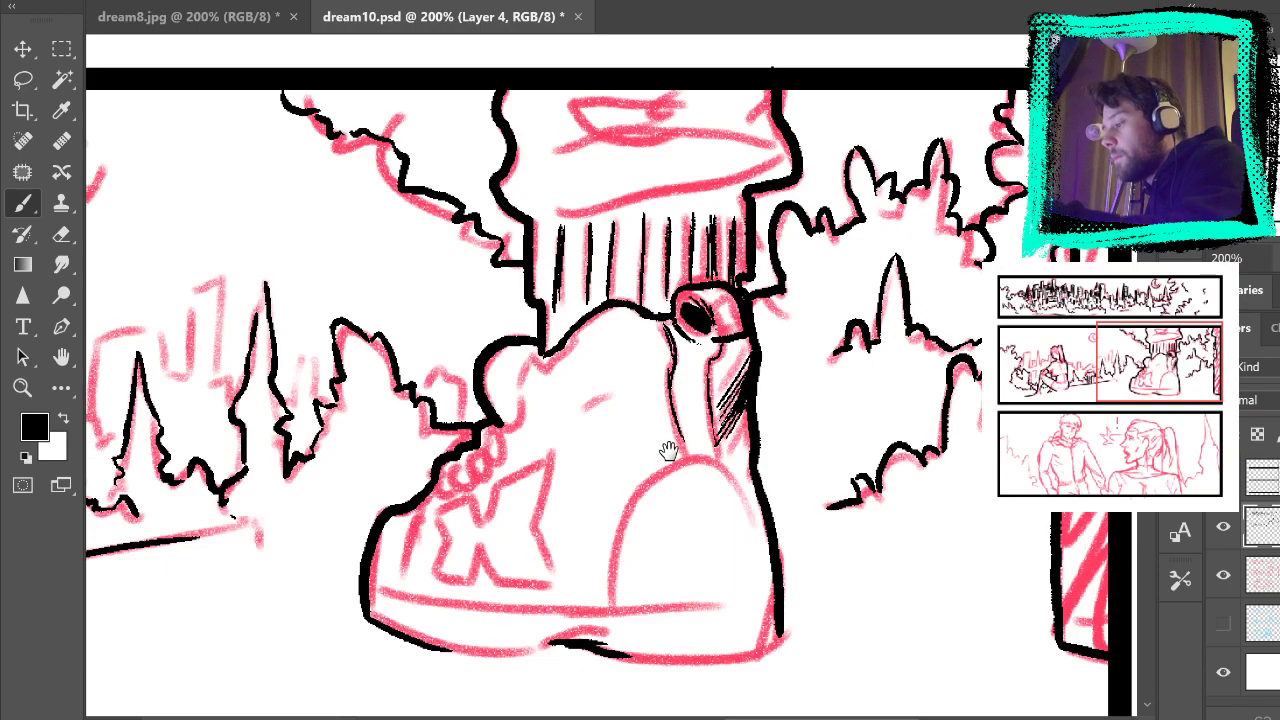
# Step: Ink the inner line at the front of the boot's collar, the arched heel panel and the long line above the sole
pyautogui.moveTo(668, 448); pyautogui.dragTo(748, 368)
pyautogui.moveTo(603, 306); pyautogui.dragTo(627, 281)
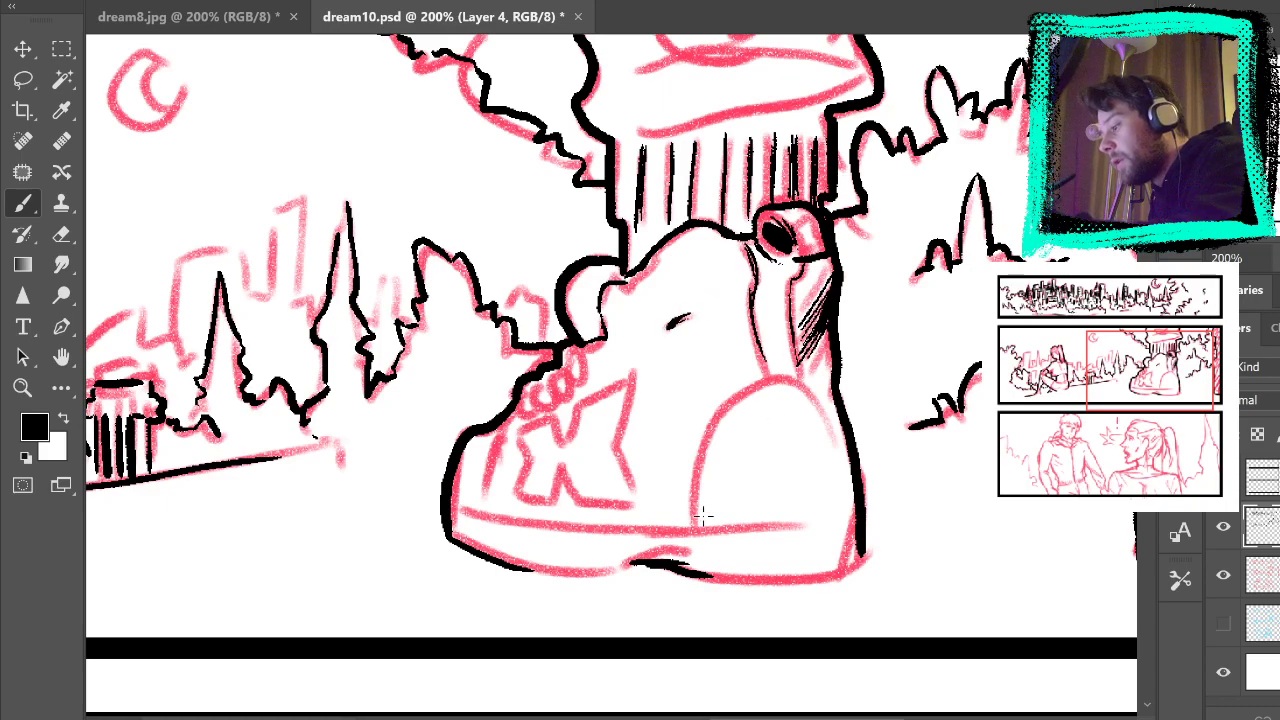
pyautogui.moveTo(692, 519)
pyautogui.mouseDown()
pyautogui.moveTo(704, 456)
pyautogui.moveTo(779, 374)
pyautogui.moveTo(795, 371)
pyautogui.moveTo(777, 386)
pyautogui.moveTo(840, 455)
pyautogui.moveTo(809, 391)
pyautogui.moveTo(843, 458)
pyautogui.mouseUp()
pyautogui.moveTo(692, 520)
pyautogui.mouseDown()
pyautogui.moveTo(717, 419)
pyautogui.moveTo(714, 433)
pyautogui.mouseUp()
pyautogui.moveTo(465, 509)
pyautogui.mouseDown()
pyautogui.moveTo(606, 530)
pyautogui.moveTo(800, 525)
pyautogui.mouseUp()
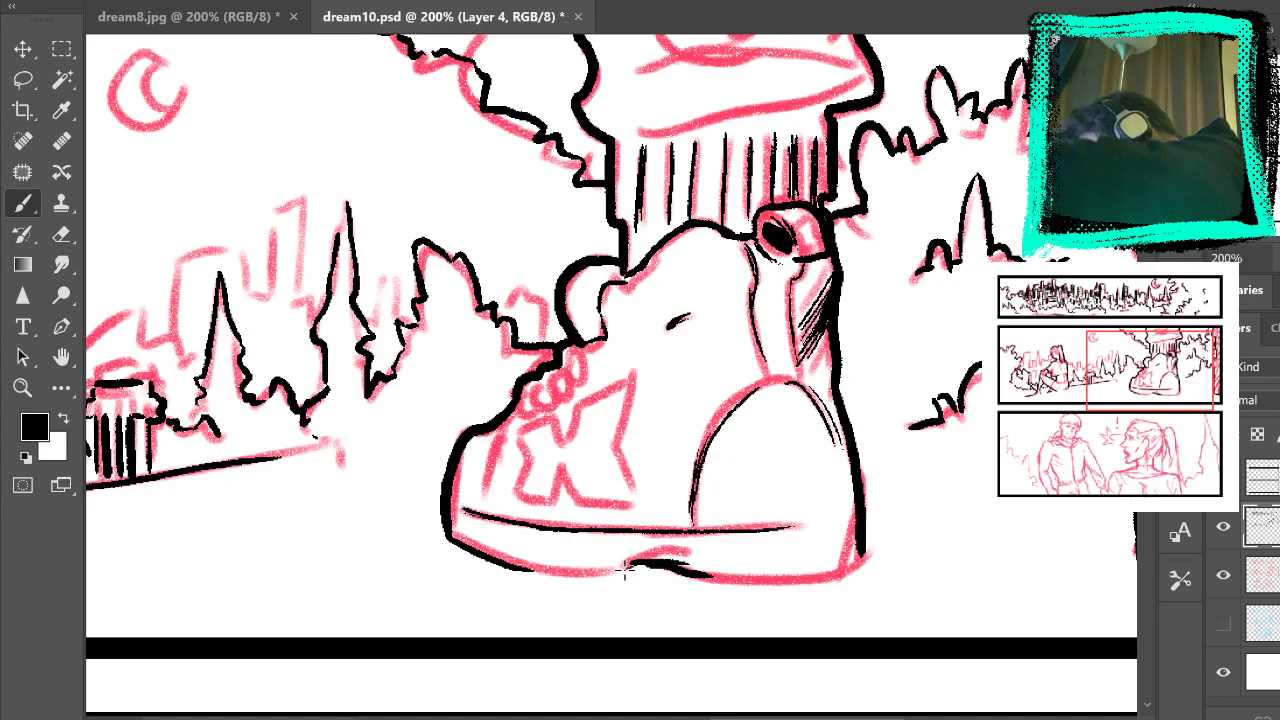
# Step: Ink the underside of the boot's sole and the angled heel corner, checking the lines with the red sketch layer briefly hidden
pyautogui.moveTo(629, 569); pyautogui.dragTo(752, 580)
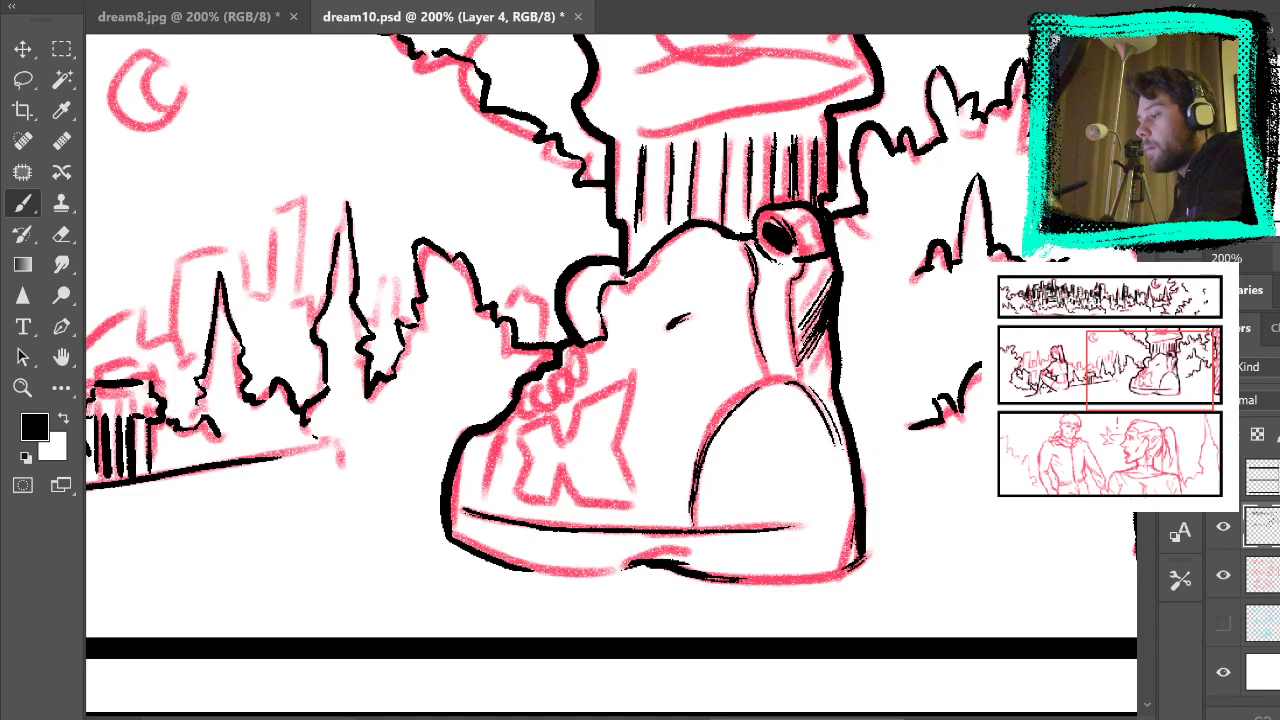
pyautogui.moveTo(854, 518); pyautogui.dragTo(842, 573)
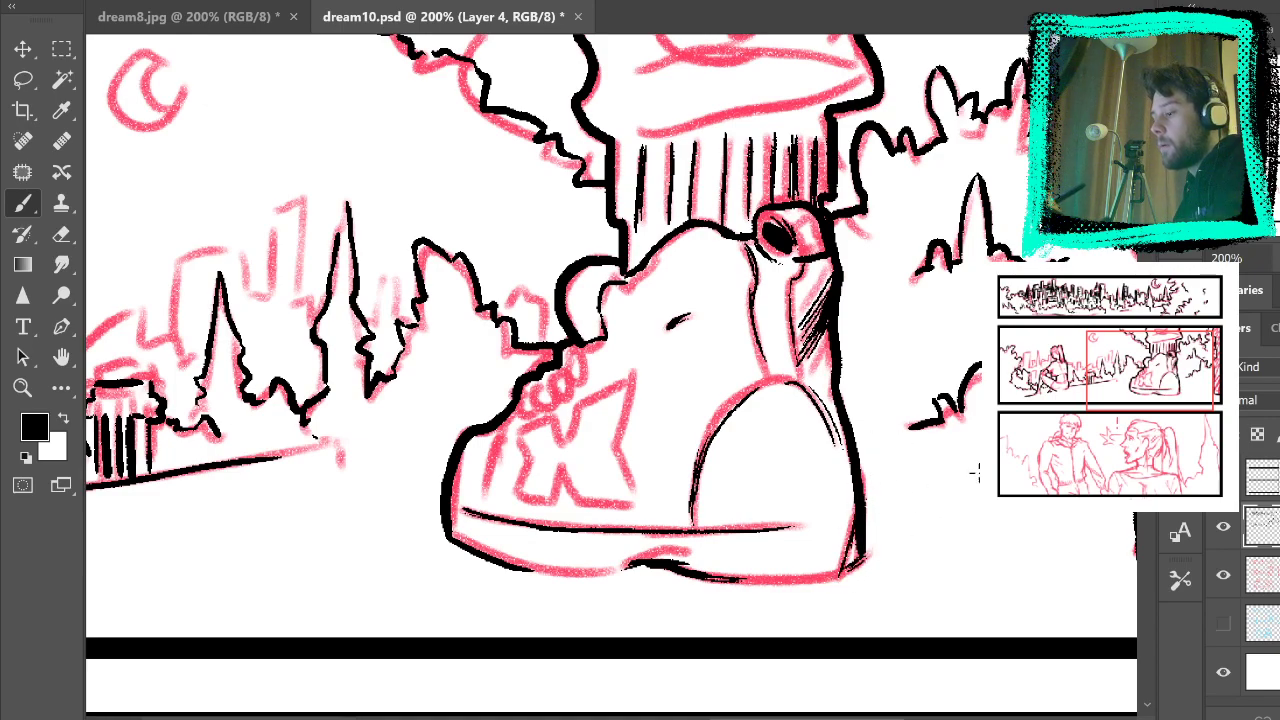
pyautogui.moveTo(858, 528); pyautogui.dragTo(843, 570)
pyautogui.click(1223, 575)
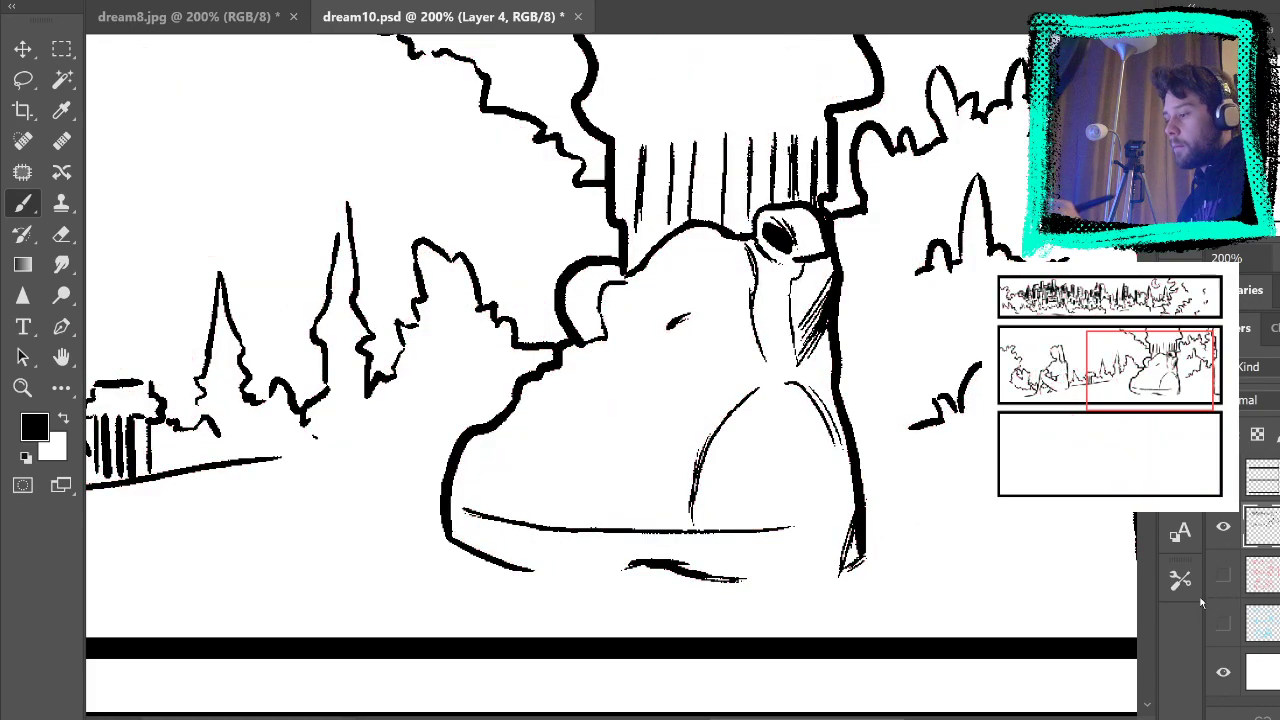
pyautogui.click(1214, 582)
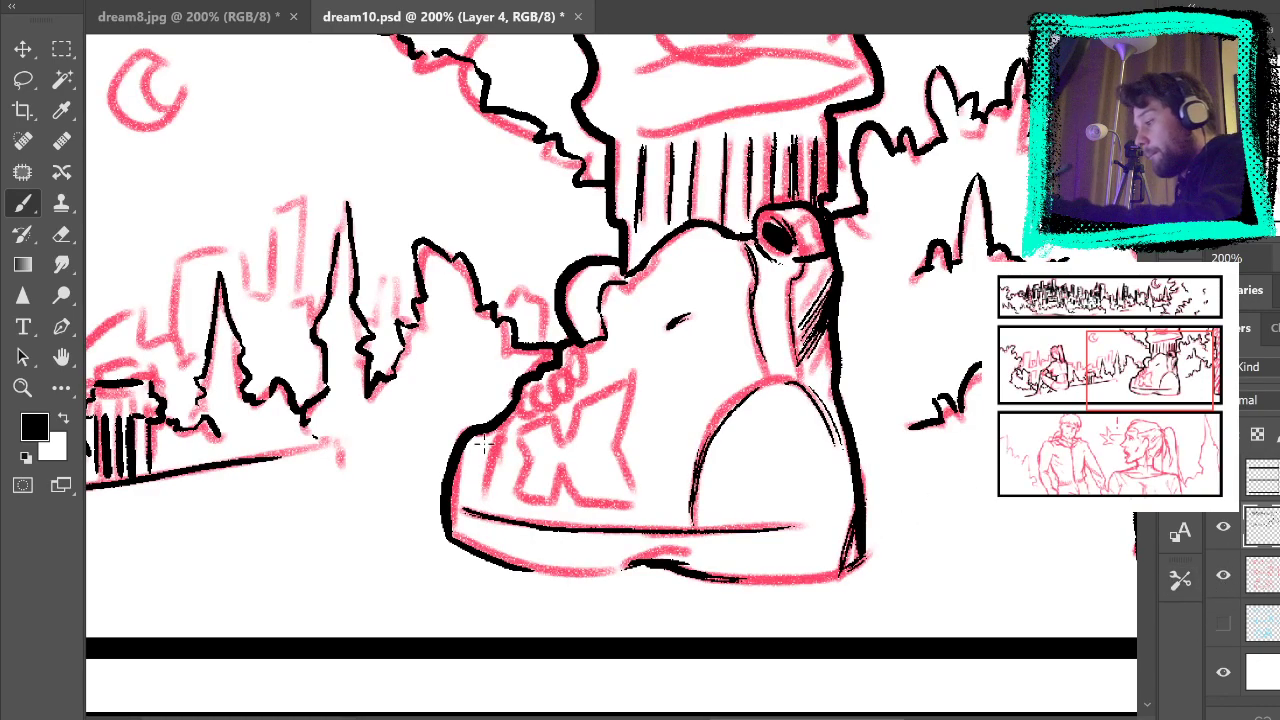
# Step: Ink the short toe seam and the small looped laces along the front of the boot
pyautogui.moveTo(487, 490)
pyautogui.mouseDown()
pyautogui.moveTo(501, 436)
pyautogui.moveTo(486, 490)
pyautogui.mouseUp()
pyautogui.moveTo(495, 442); pyautogui.dragTo(486, 474)
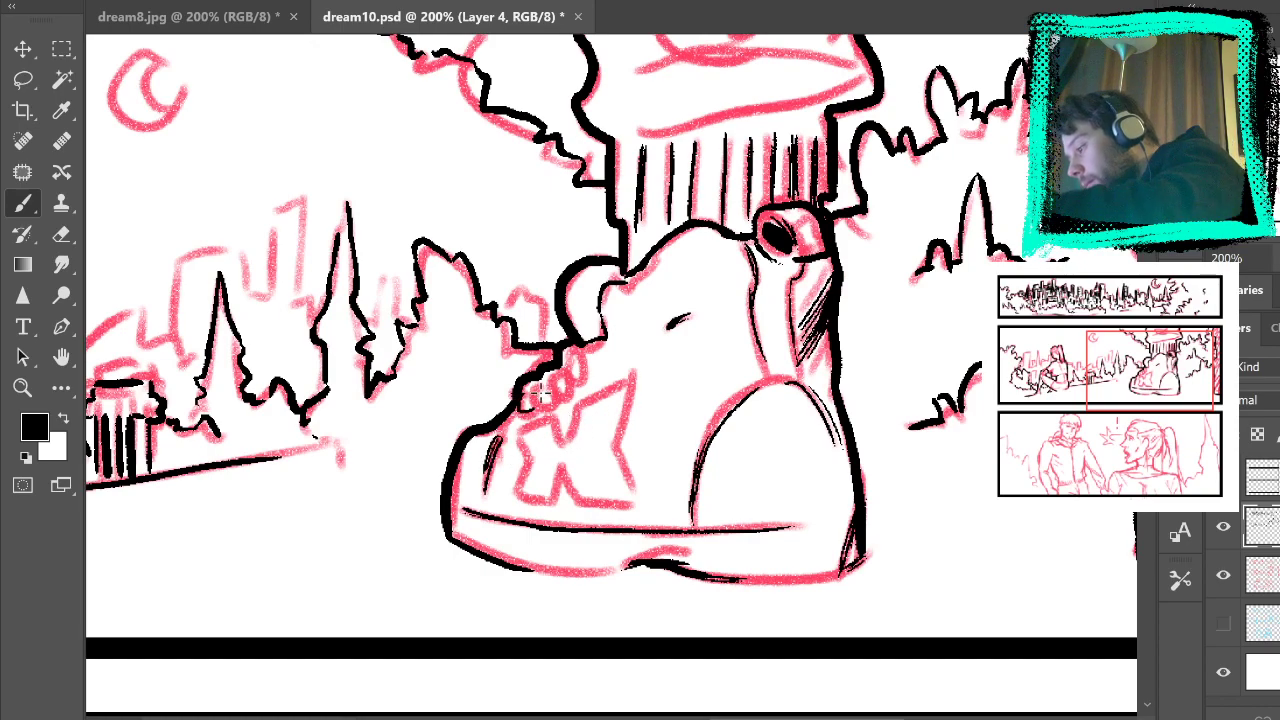
pyautogui.moveTo(528, 400)
pyautogui.mouseDown()
pyautogui.moveTo(590, 364)
pyautogui.moveTo(556, 400)
pyautogui.moveTo(544, 388)
pyautogui.mouseUp()
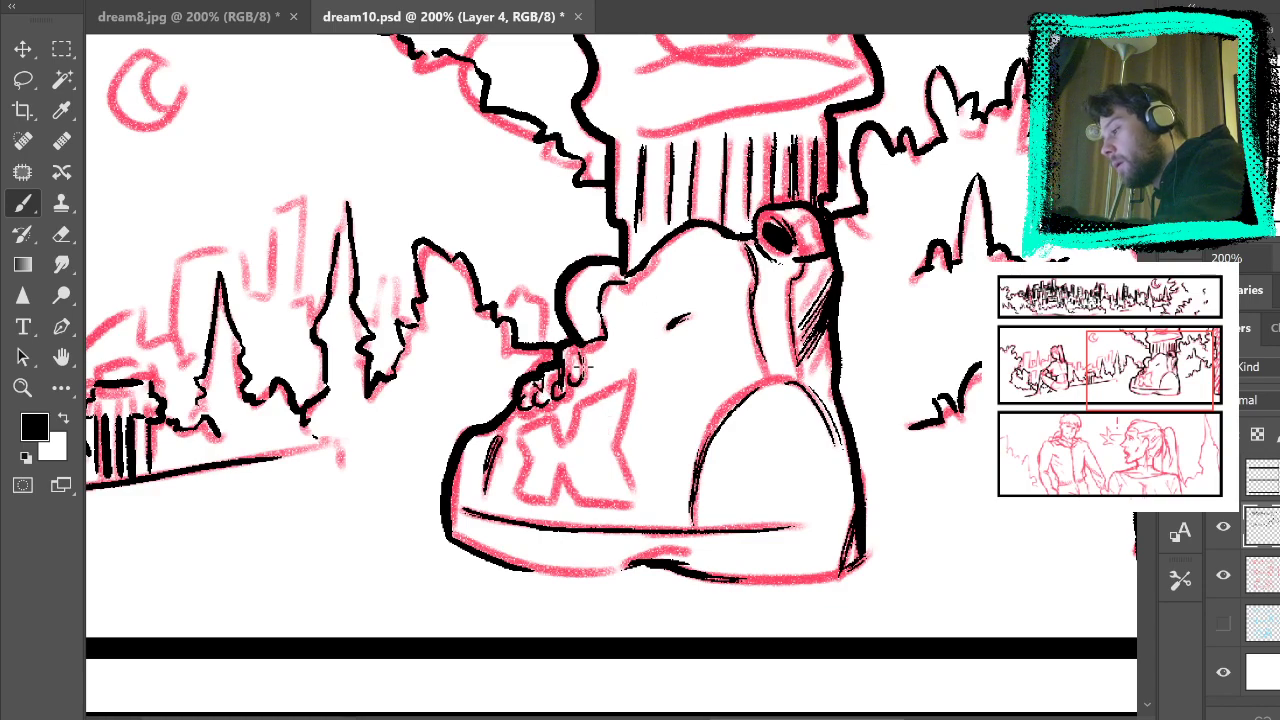
pyautogui.moveTo(586, 348); pyautogui.dragTo(597, 341)
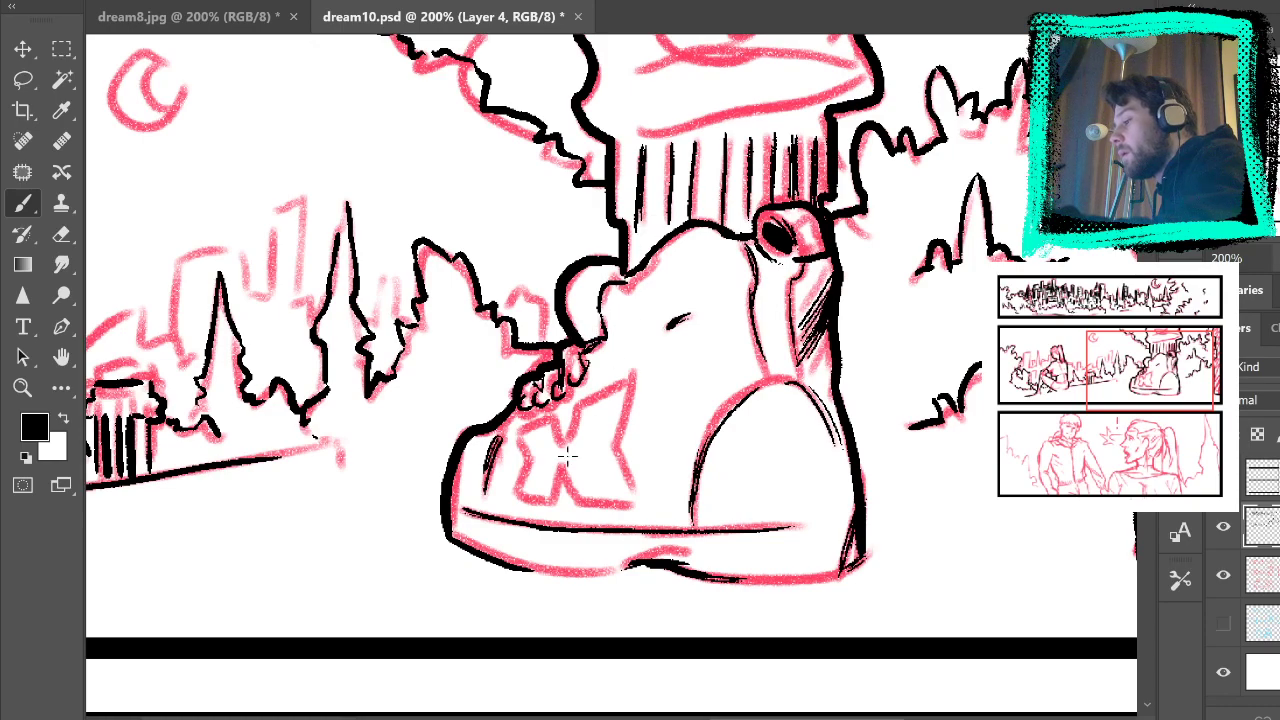
# Step: Outline the K-shaped emblem on the boot's side and run thin diagonal highlight lines across it, with the red sketch hidden
pyautogui.moveTo(560, 408)
pyautogui.mouseDown()
pyautogui.moveTo(633, 382)
pyautogui.moveTo(613, 455)
pyautogui.moveTo(634, 505)
pyautogui.mouseUp()
pyautogui.moveTo(563, 472)
pyautogui.mouseDown()
pyautogui.moveTo(590, 506)
pyautogui.moveTo(636, 505)
pyautogui.moveTo(514, 496)
pyautogui.moveTo(538, 455)
pyautogui.mouseUp()
pyautogui.moveTo(538, 472); pyautogui.dragTo(517, 430)
pyautogui.click(1223, 575)
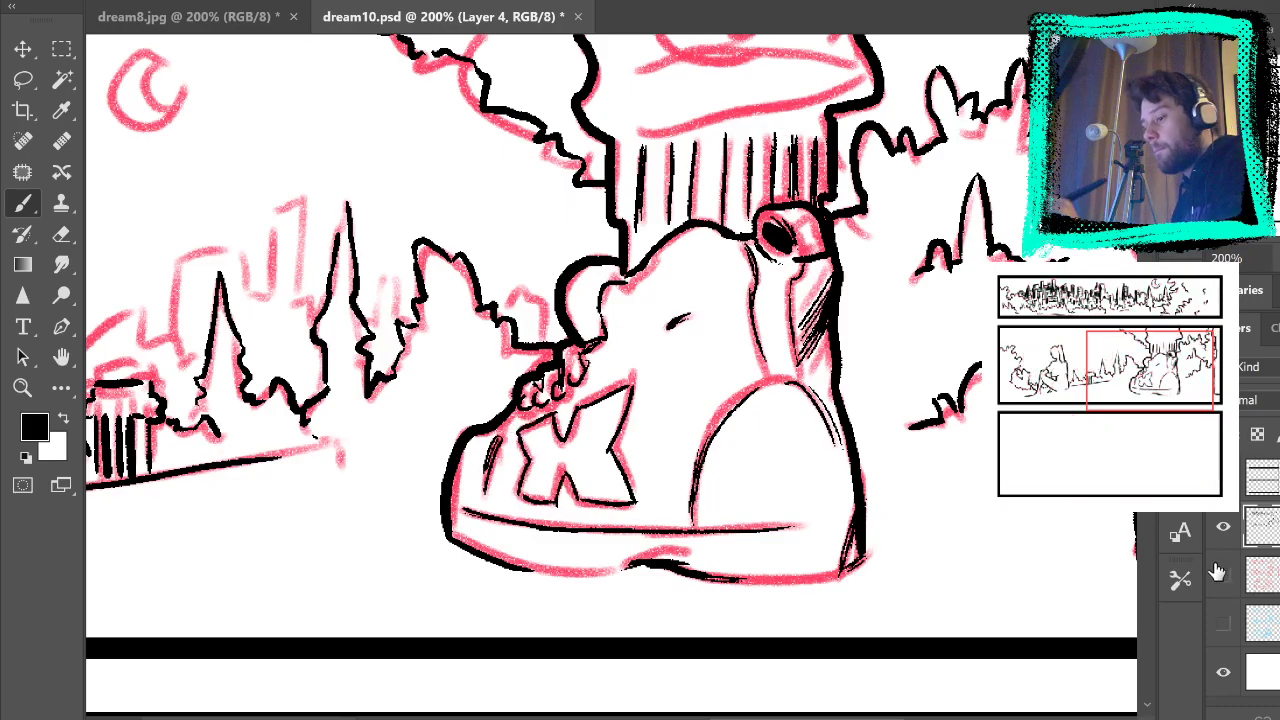
pyautogui.moveTo(1017, 517)
pyautogui.mouseDown()
pyautogui.moveTo(1186, 456)
pyautogui.moveTo(1170, 460)
pyautogui.mouseUp()
pyautogui.moveTo(676, 447); pyautogui.dragTo(758, 379)
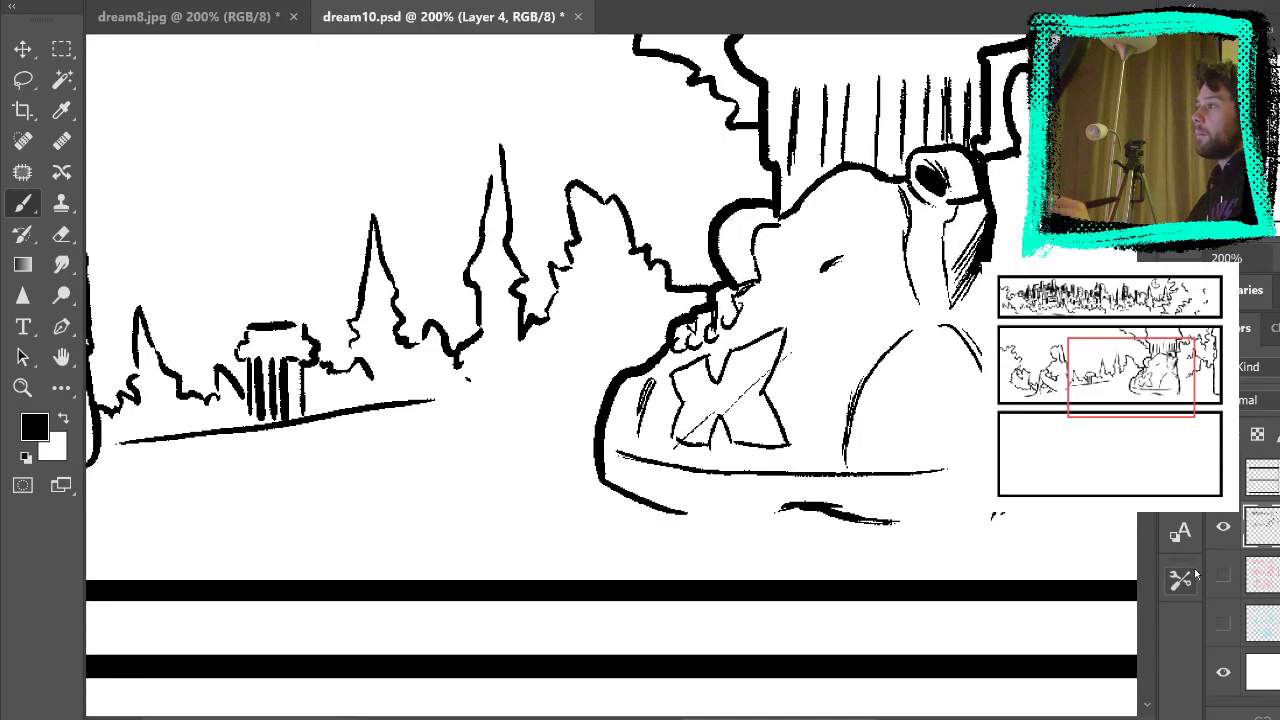
pyautogui.moveTo(768, 395); pyautogui.dragTo(818, 343)
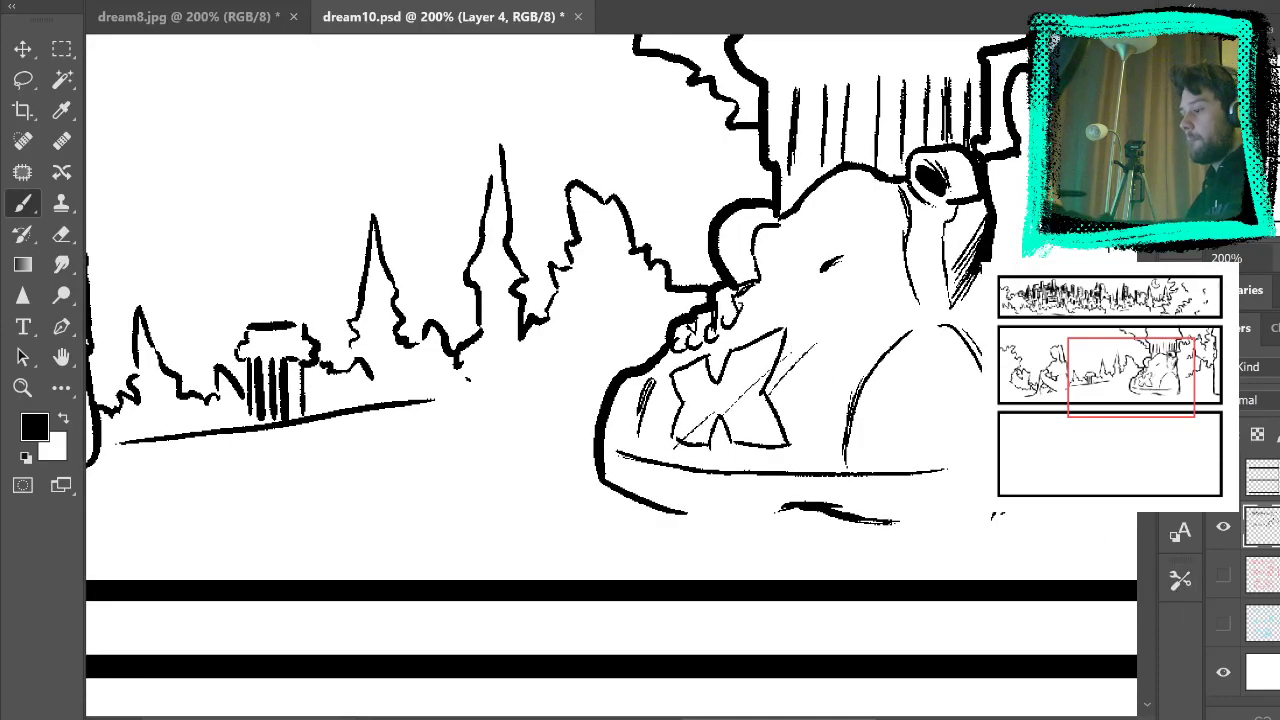
# Step: Show the red sketch layer again and ink the dark pointed fold near the top of the trouser cuff above the boot
pyautogui.click(1221, 670)
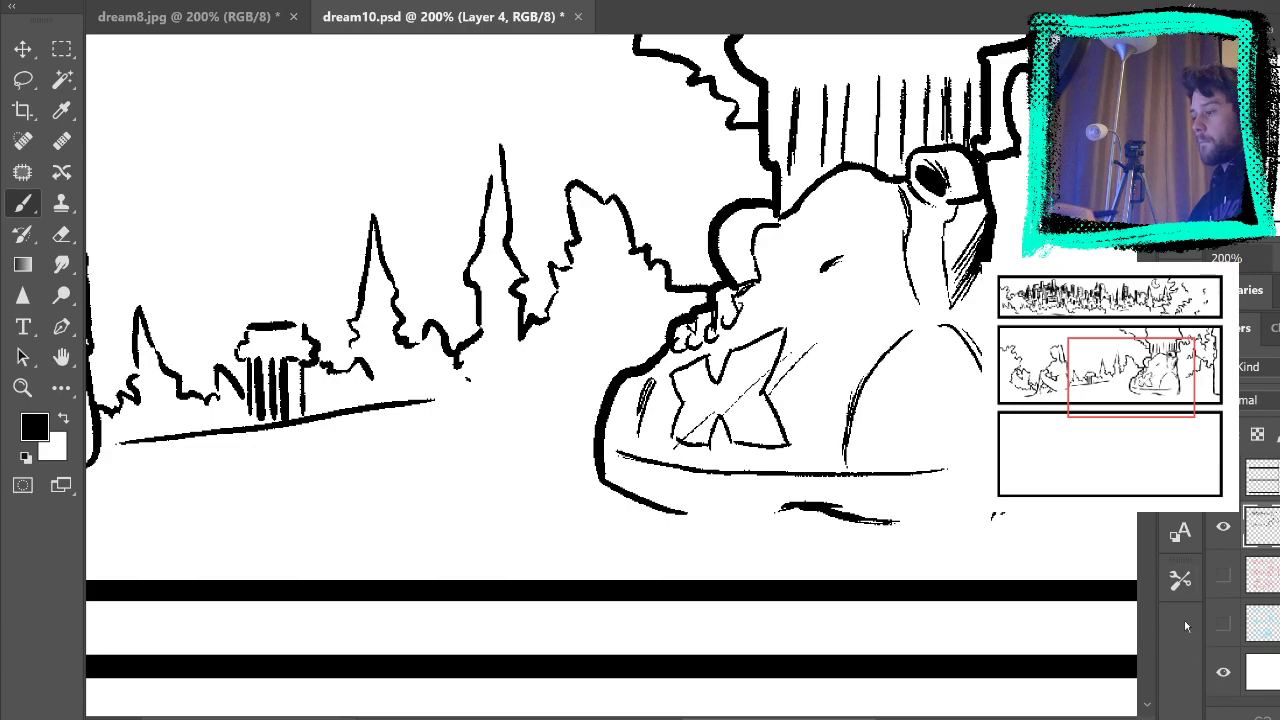
pyautogui.click(1222, 575)
pyautogui.moveTo(871, 481); pyautogui.dragTo(760, 574)
pyautogui.moveTo(453, 105); pyautogui.dragTo(612, 127)
pyautogui.moveTo(523, 94); pyautogui.dragTo(418, 124)
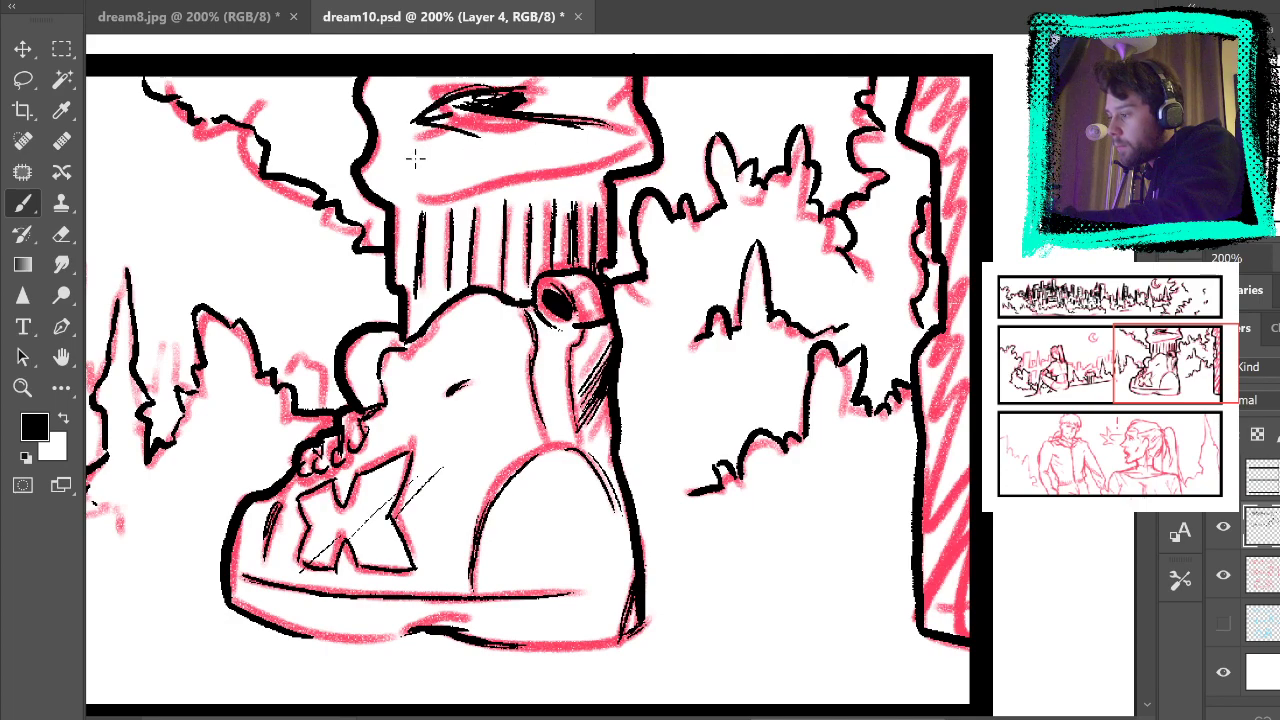
# Step: Ink the trouser cuff's lower hem with layered strokes, thickening it toward both ends above the sock
pyautogui.moveTo(424, 196)
pyautogui.mouseDown()
pyautogui.moveTo(578, 169)
pyautogui.moveTo(560, 174)
pyautogui.mouseUp()
pyautogui.moveTo(468, 188); pyautogui.dragTo(642, 147)
pyautogui.moveTo(576, 180); pyautogui.dragTo(622, 160)
pyautogui.moveTo(421, 185)
pyautogui.mouseDown()
pyautogui.moveTo(466, 186)
pyautogui.moveTo(390, 200)
pyautogui.mouseUp()
pyautogui.moveTo(468, 176); pyautogui.dragTo(384, 199)
pyautogui.moveTo(410, 134); pyautogui.dragTo(383, 140)
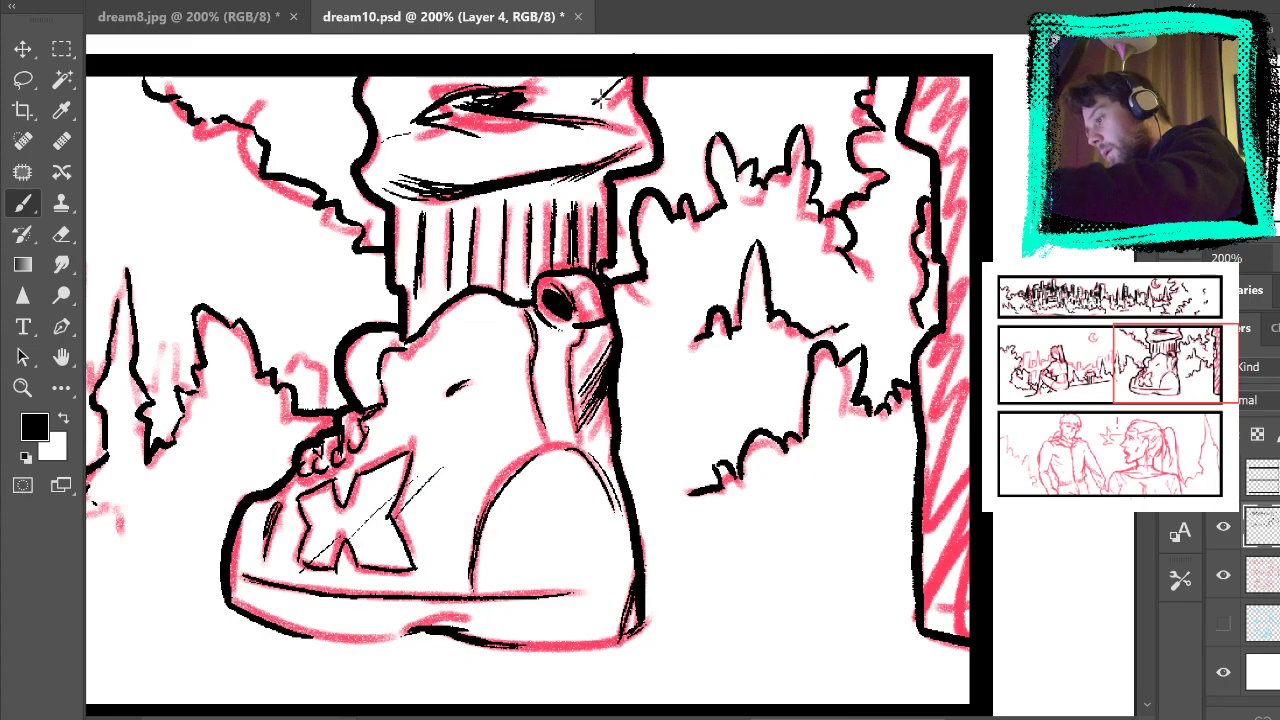
# Step: Hatch the diagonal crease running from the panel's top border into the heel side of the trouser cuff
pyautogui.moveTo(592, 103); pyautogui.dragTo(626, 80)
pyautogui.moveTo(572, 106); pyautogui.dragTo(612, 78)
pyautogui.moveTo(560, 113)
pyautogui.mouseDown()
pyautogui.moveTo(614, 76)
pyautogui.moveTo(568, 100)
pyautogui.mouseUp()
# Step: Ink and hatch the diagonal fold on the toe side of the trouser cuff, working with the red sketch layer hidden
pyautogui.moveTo(391, 124)
pyautogui.mouseDown()
pyautogui.moveTo(447, 130)
pyautogui.moveTo(489, 170)
pyautogui.mouseUp()
pyautogui.click(1223, 576)
pyautogui.moveTo(441, 136); pyautogui.dragTo(474, 161)
pyautogui.moveTo(458, 145)
pyautogui.mouseDown()
pyautogui.moveTo(476, 163)
pyautogui.moveTo(448, 158)
pyautogui.mouseUp()
pyautogui.moveTo(947, 408)
pyautogui.mouseDown()
pyautogui.moveTo(951, 459)
pyautogui.moveTo(1002, 433)
pyautogui.mouseUp()
pyautogui.moveTo(502, 176); pyautogui.dragTo(536, 194)
pyautogui.moveTo(536, 189); pyautogui.dragTo(581, 197)
pyautogui.moveTo(496, 164); pyautogui.dragTo(598, 194)
pyautogui.moveTo(514, 168); pyautogui.dragTo(592, 196)
pyautogui.moveTo(505, 176)
pyautogui.mouseDown()
pyautogui.moveTo(540, 196)
pyautogui.moveTo(446, 186)
pyautogui.mouseUp()
pyautogui.moveTo(478, 170); pyautogui.dragTo(436, 182)
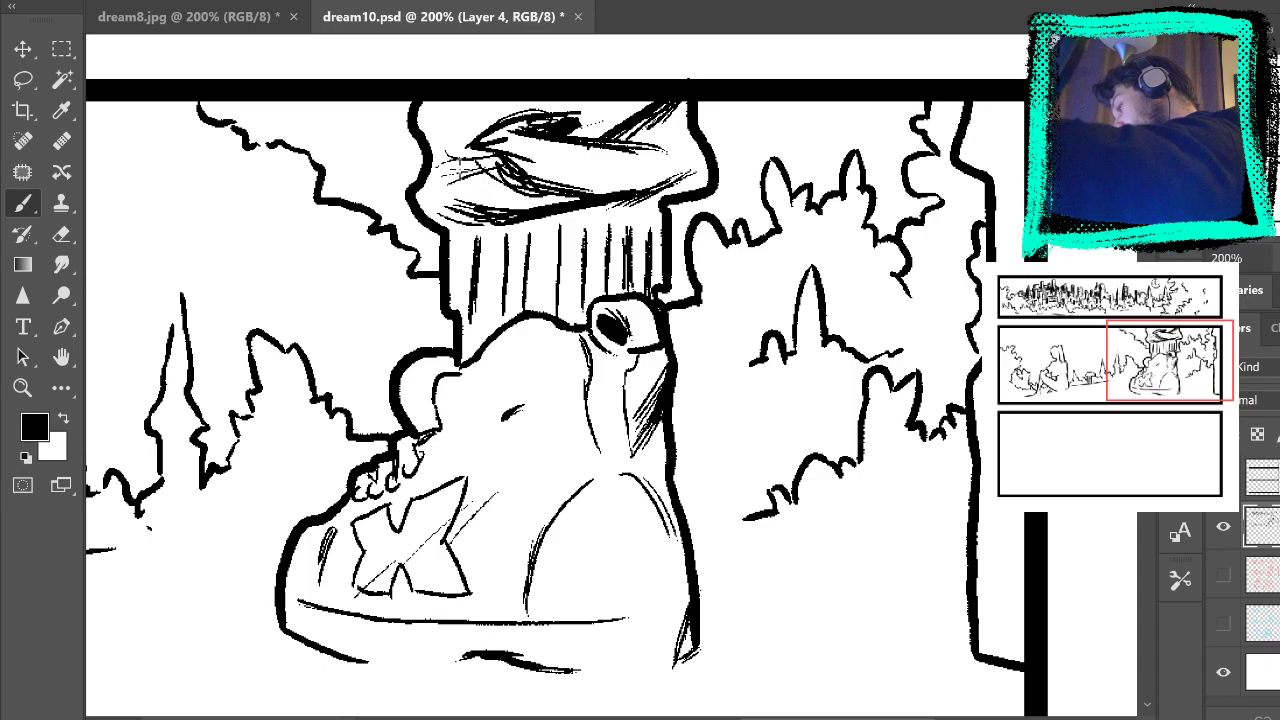
pyautogui.moveTo(1093, 450); pyautogui.dragTo(1066, 547)
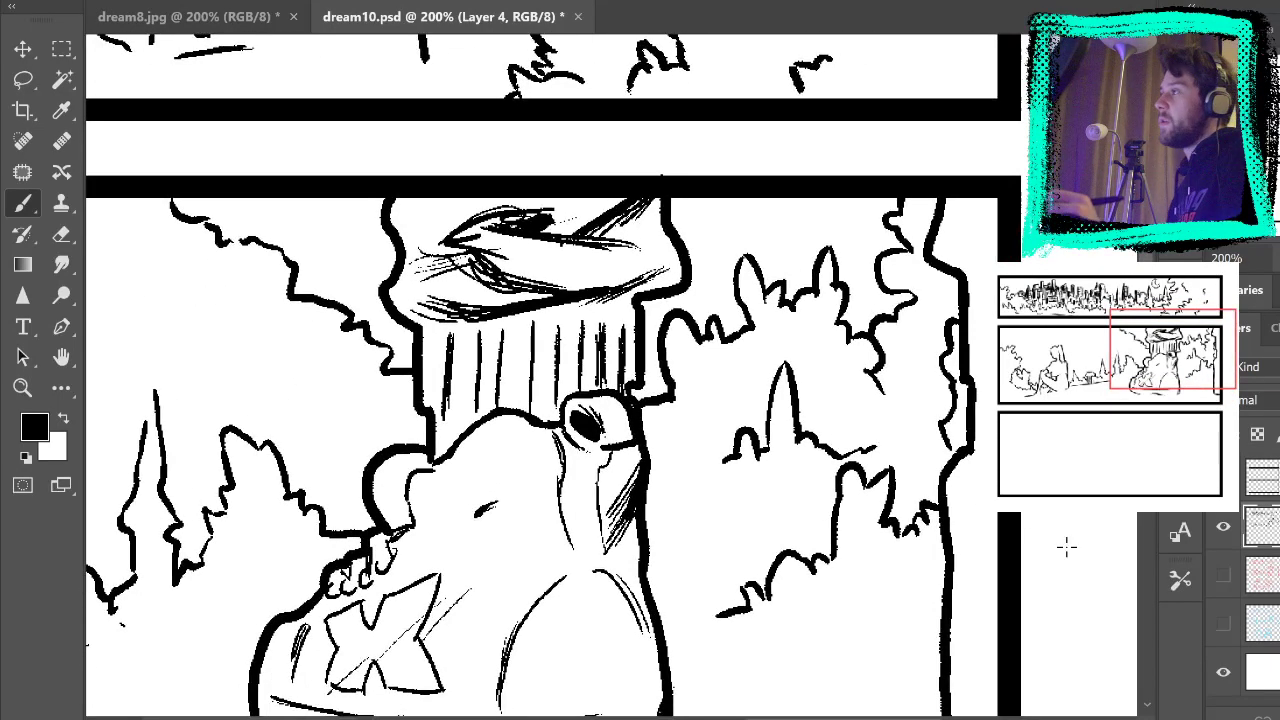
pyautogui.click(1223, 575)
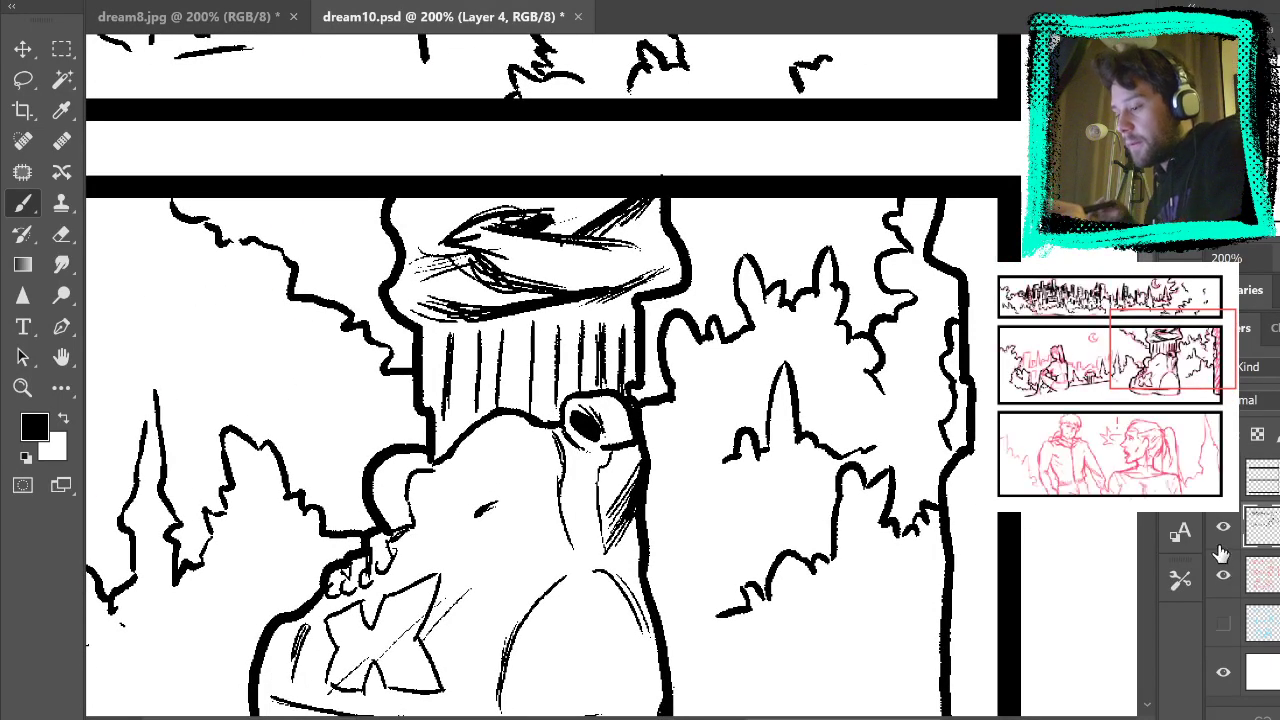
# Step: Darken the small background column beside the seated woman with extra strokes on its capital and shaft, checking without the sketch layer
pyautogui.moveTo(917, 410); pyautogui.dragTo(1106, 165)
pyautogui.moveTo(725, 350); pyautogui.dragTo(1045, 436)
pyautogui.moveTo(712, 526); pyautogui.dragTo(981, 487)
pyautogui.moveTo(855, 466); pyautogui.dragTo(968, 446)
pyautogui.moveTo(800, 467); pyautogui.dragTo(928, 454)
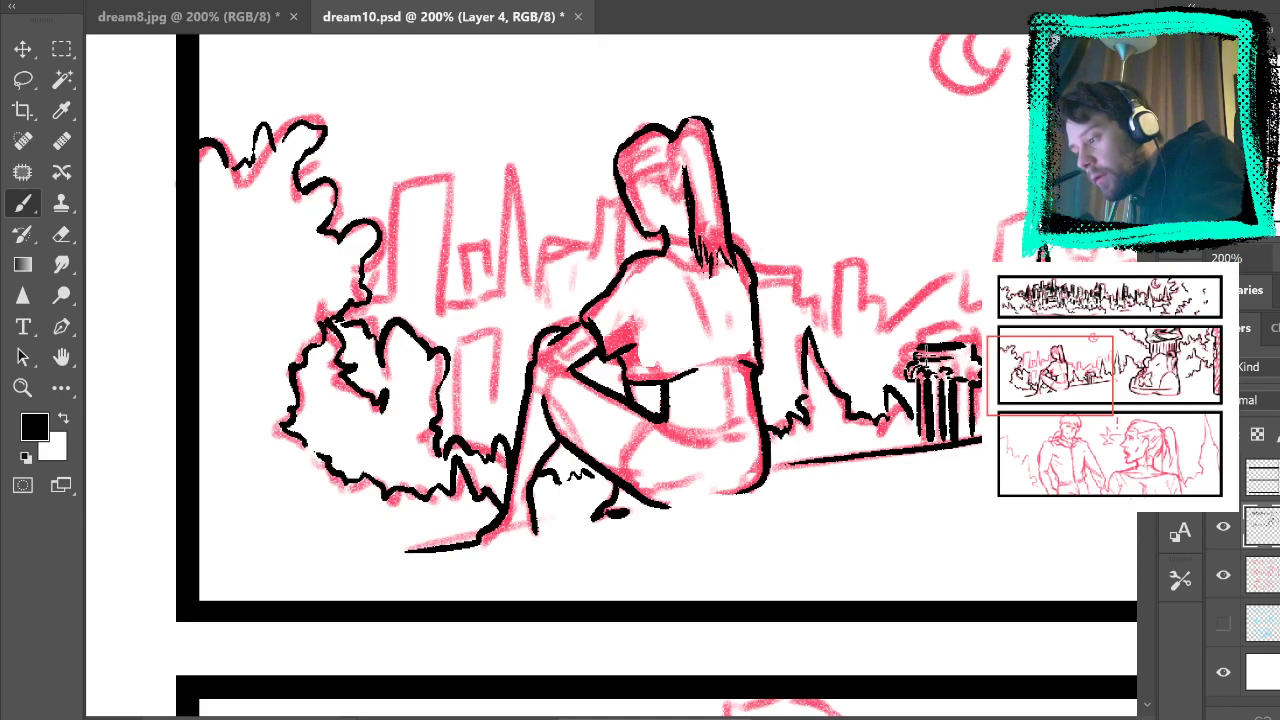
pyautogui.click(1223, 578)
pyautogui.click(1223, 576)
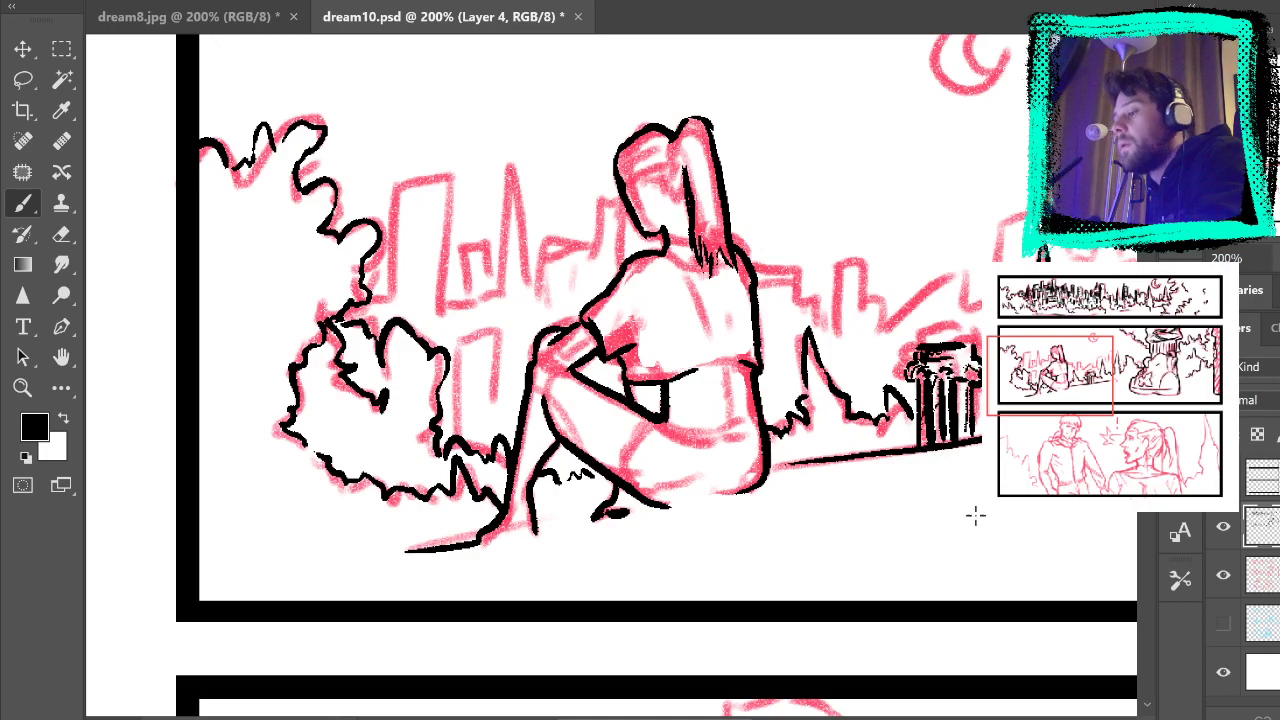
pyautogui.click(1222, 576)
pyautogui.click(1222, 575)
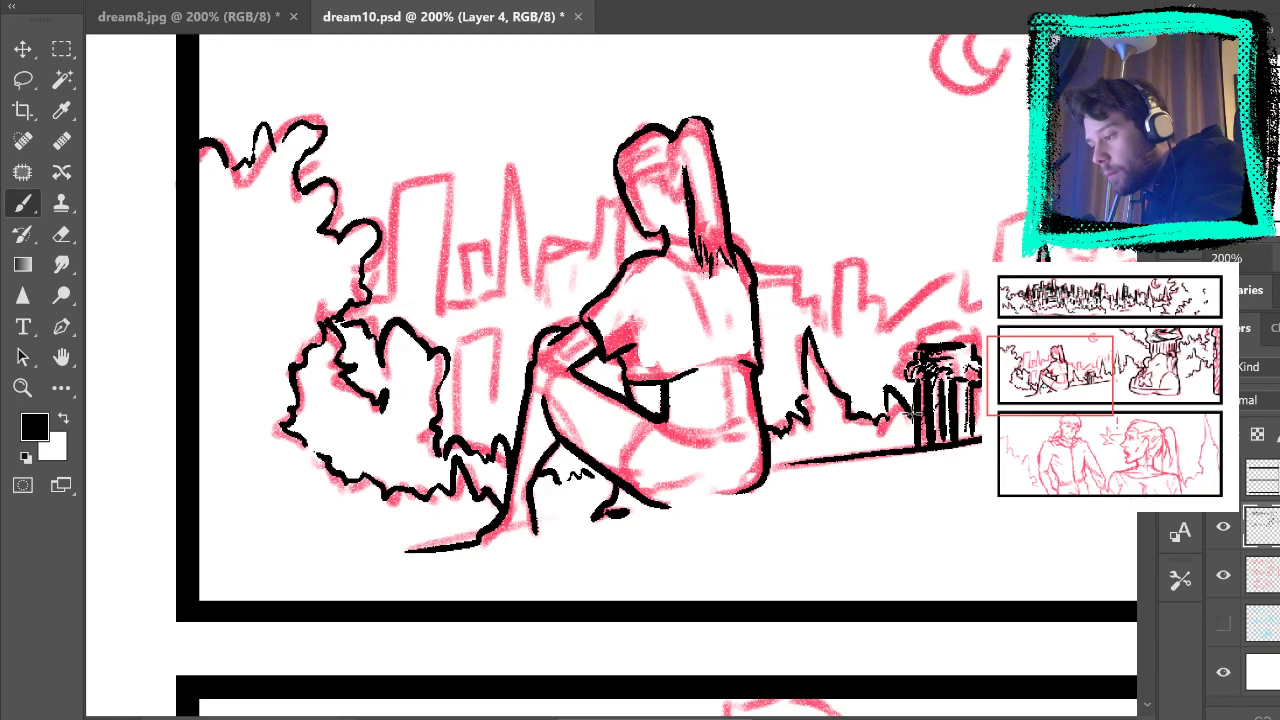
pyautogui.moveTo(916, 392); pyautogui.dragTo(916, 446)
pyautogui.moveTo(973, 388); pyautogui.dragTo(979, 430)
pyautogui.click(1222, 575)
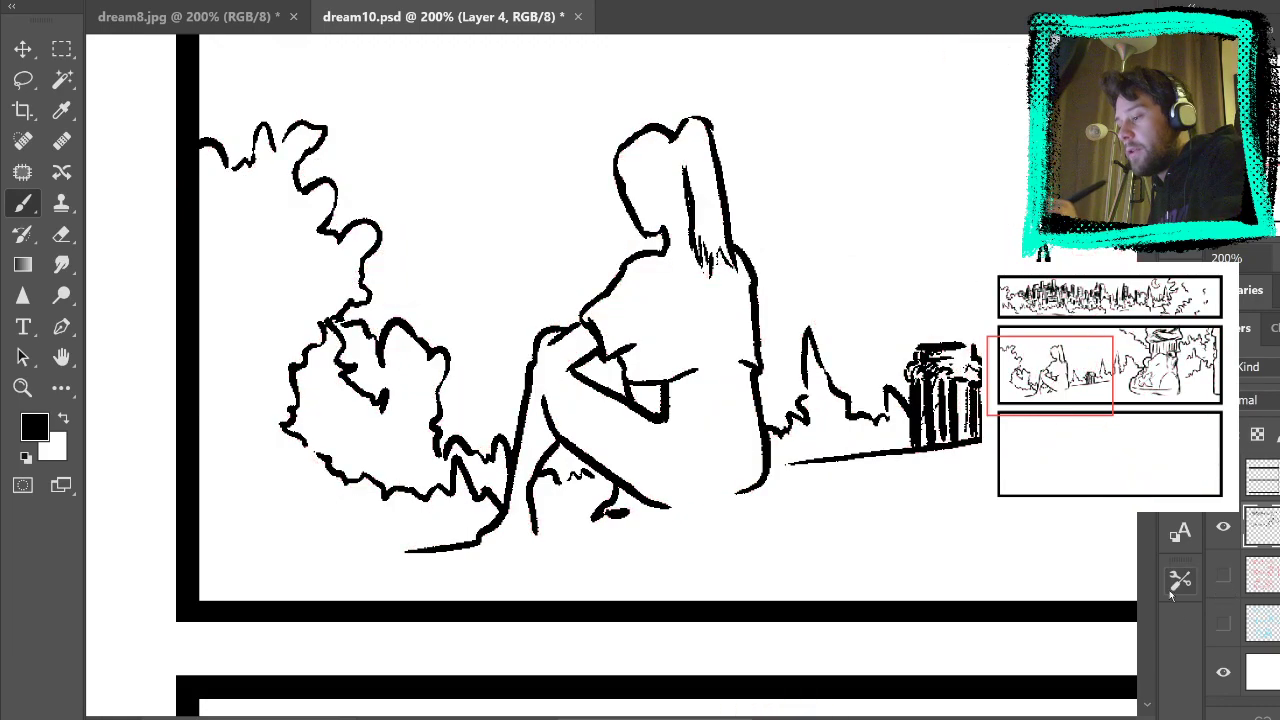
pyautogui.click(1222, 575)
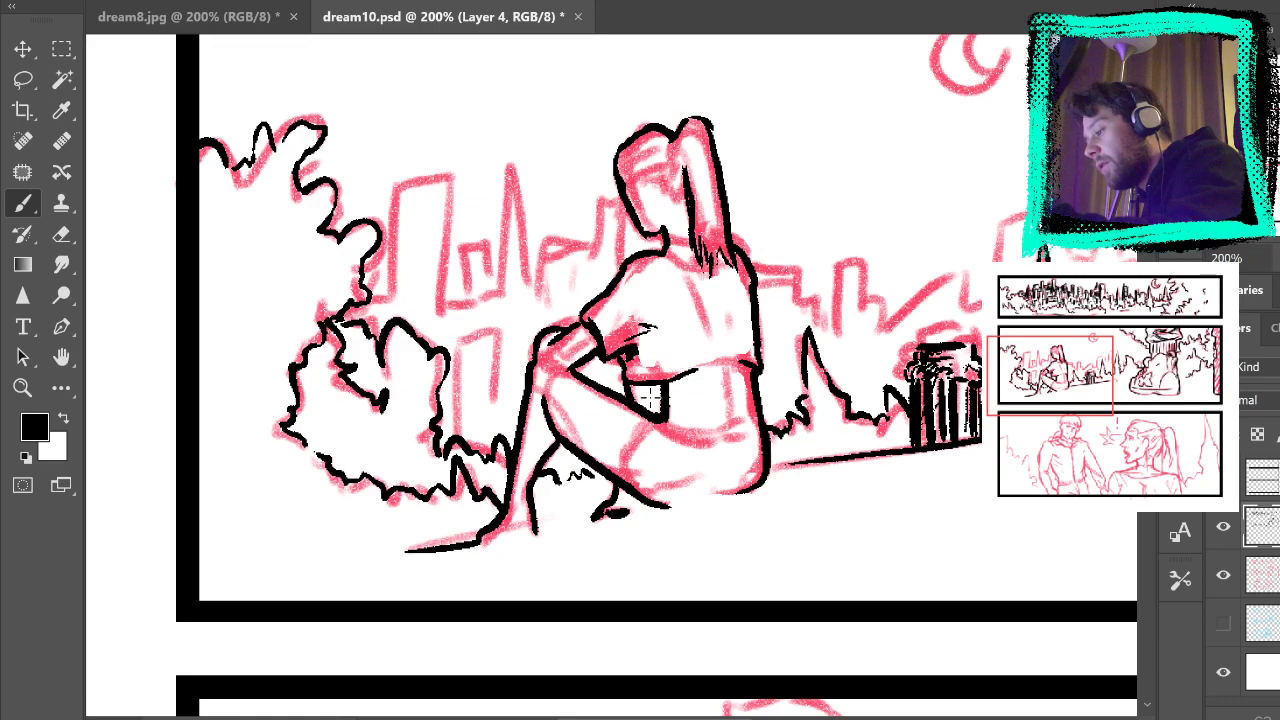
# Step: Ink the seated woman's shirt creases, neckline and the waist lines between her shirt and shorts
pyautogui.moveTo(686, 280); pyautogui.dragTo(718, 345)
pyautogui.moveTo(688, 248)
pyautogui.mouseDown()
pyautogui.moveTo(716, 272)
pyautogui.moveTo(700, 272)
pyautogui.mouseUp()
pyautogui.moveTo(720, 362)
pyautogui.mouseDown()
pyautogui.moveTo(755, 369)
pyautogui.moveTo(760, 392)
pyautogui.moveTo(744, 406)
pyautogui.moveTo(730, 346)
pyautogui.moveTo(728, 448)
pyautogui.moveTo(740, 366)
pyautogui.moveTo(733, 423)
pyautogui.moveTo(656, 444)
pyautogui.moveTo(661, 417)
pyautogui.moveTo(686, 423)
pyautogui.moveTo(786, 376)
pyautogui.moveTo(744, 423)
pyautogui.moveTo(701, 443)
pyautogui.moveTo(756, 424)
pyautogui.mouseUp()
pyautogui.hotkey('ctrl', 'z')
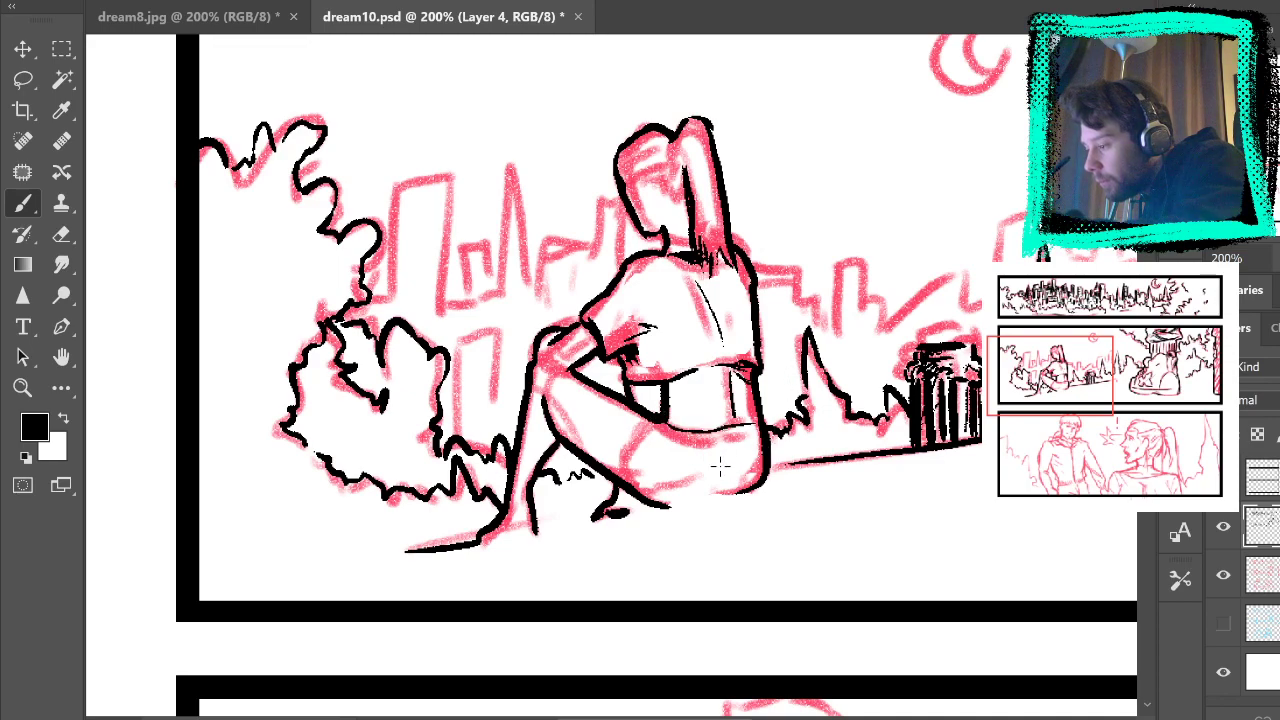
pyautogui.moveTo(667, 424); pyautogui.dragTo(706, 434)
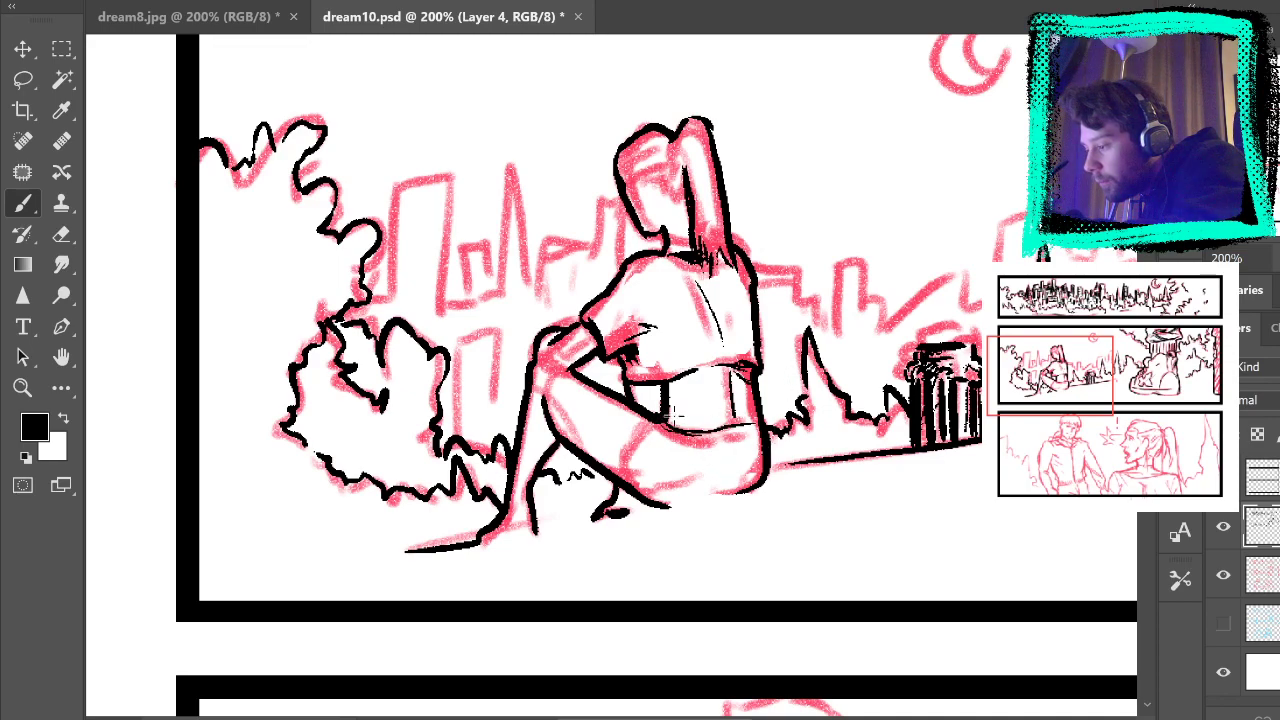
pyautogui.moveTo(730, 378); pyautogui.dragTo(734, 418)
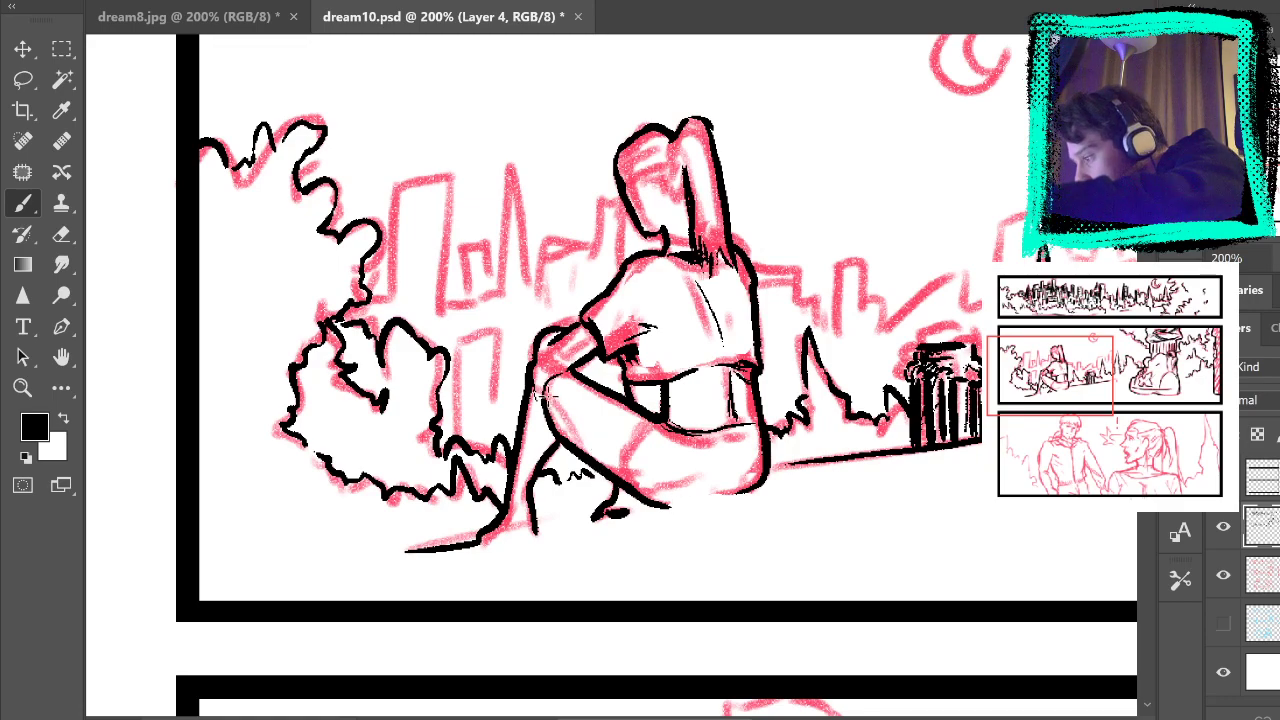
# Step: Ink the curved double hem of the shorts across the seated woman's thigh, and hide the red sketch layer
pyautogui.moveTo(634, 410); pyautogui.dragTo(620, 486)
pyautogui.moveTo(633, 421); pyautogui.dragTo(619, 490)
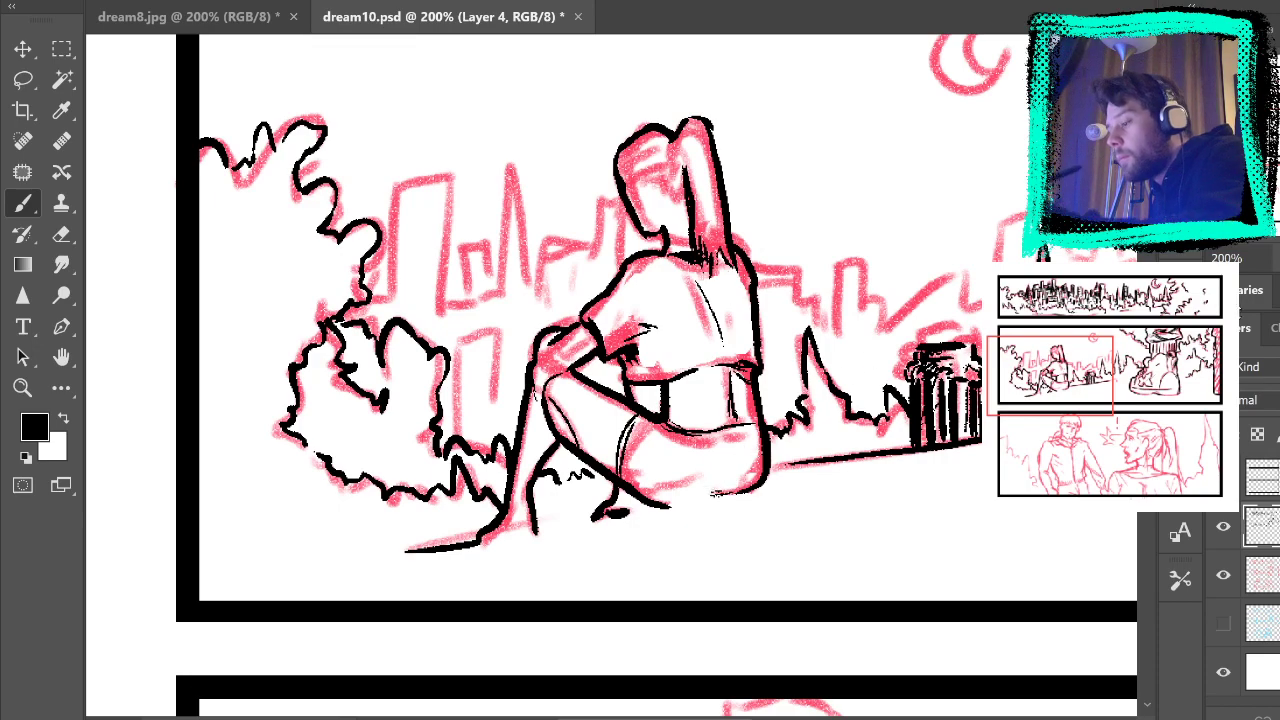
pyautogui.click(1223, 575)
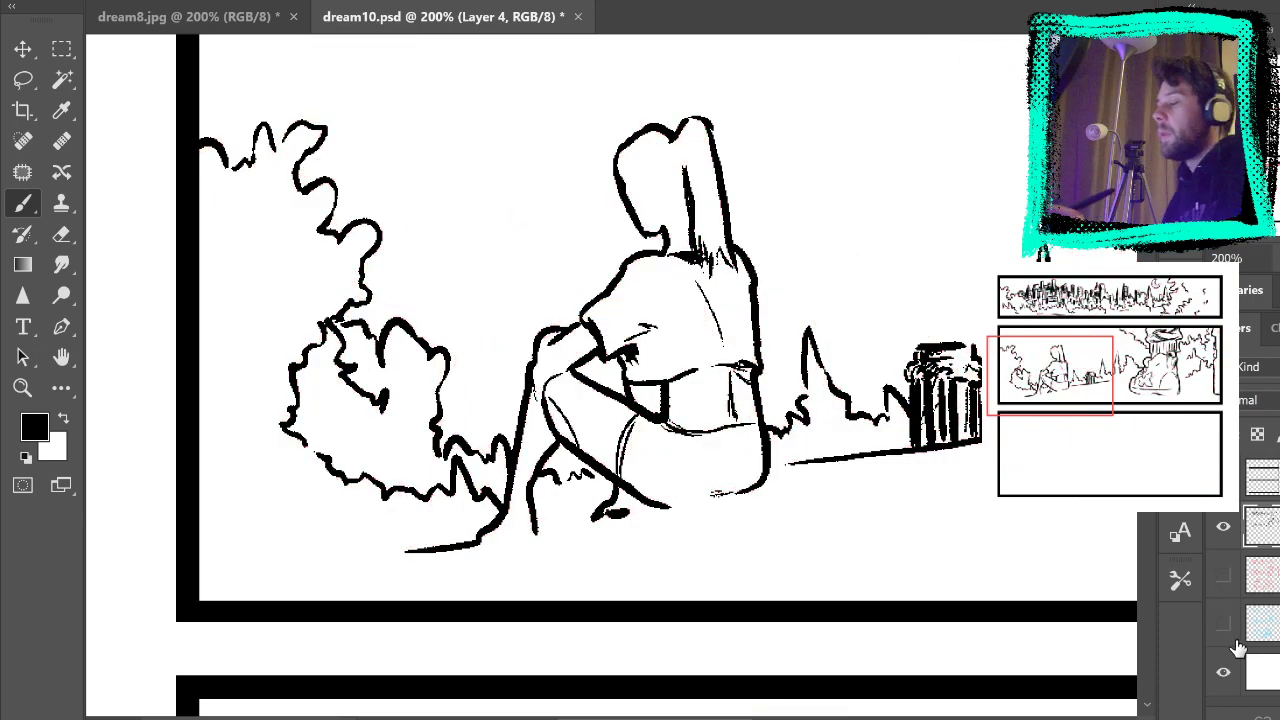
# Step: Compare the seated woman's inks with the red sketch, and ink a short curved line at her waist above the raised thigh
pyautogui.click(1223, 575)
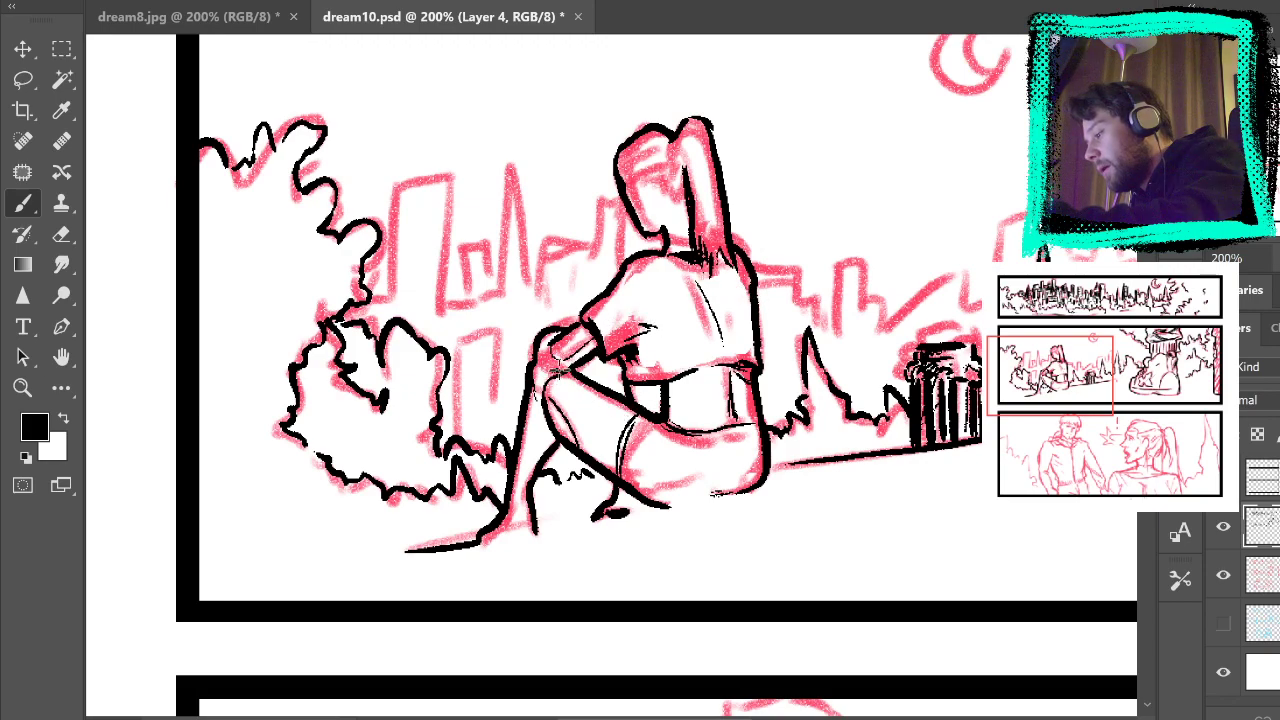
pyautogui.click(1223, 575)
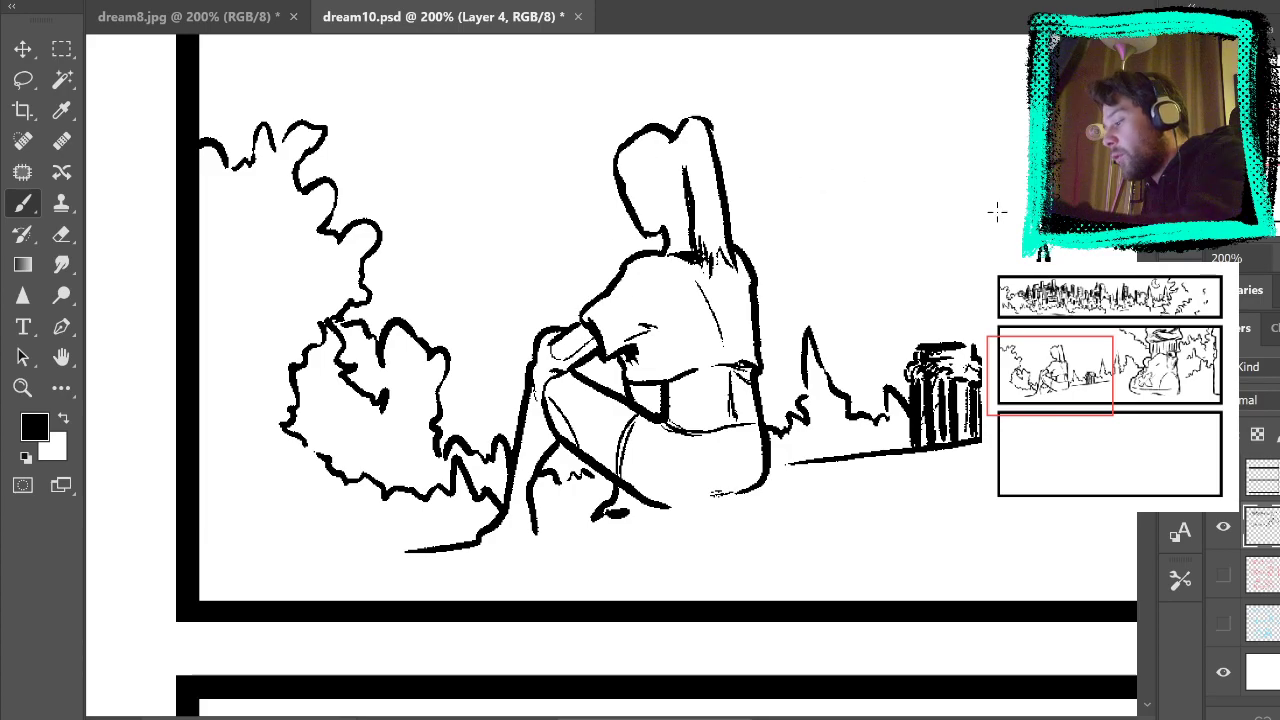
pyautogui.click(1223, 575)
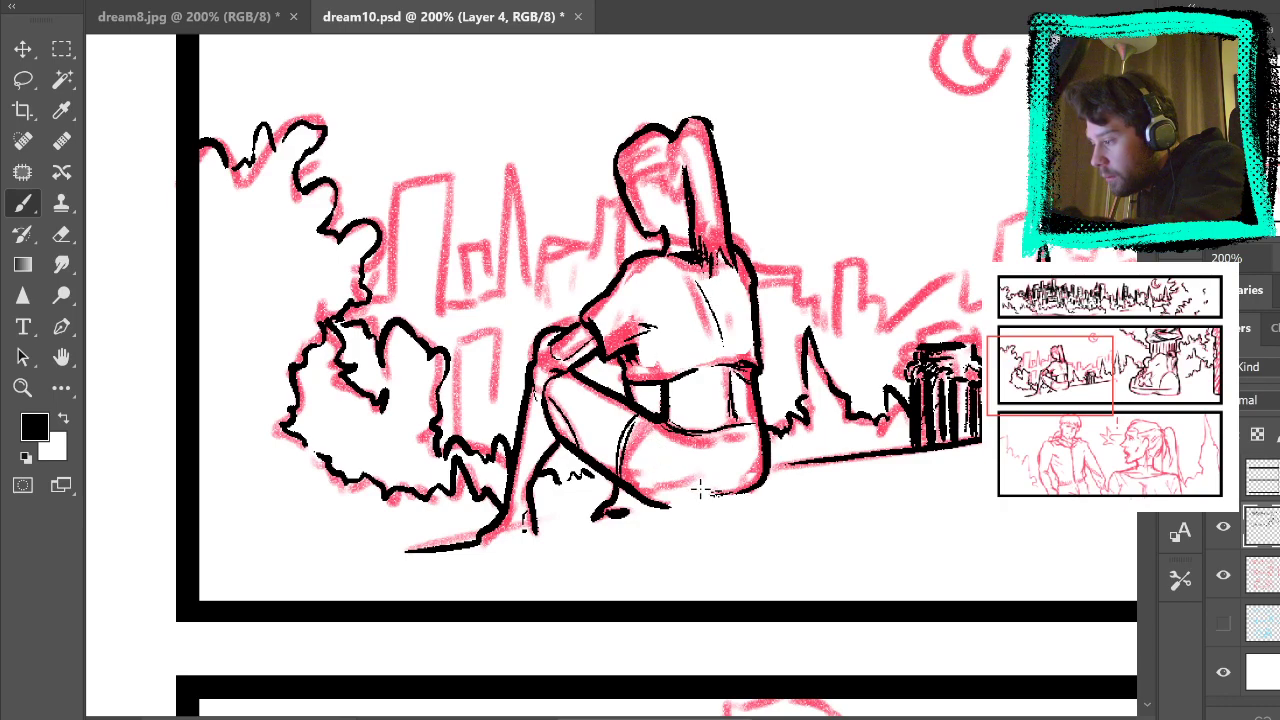
pyautogui.click(61, 234)
pyautogui.press('b')
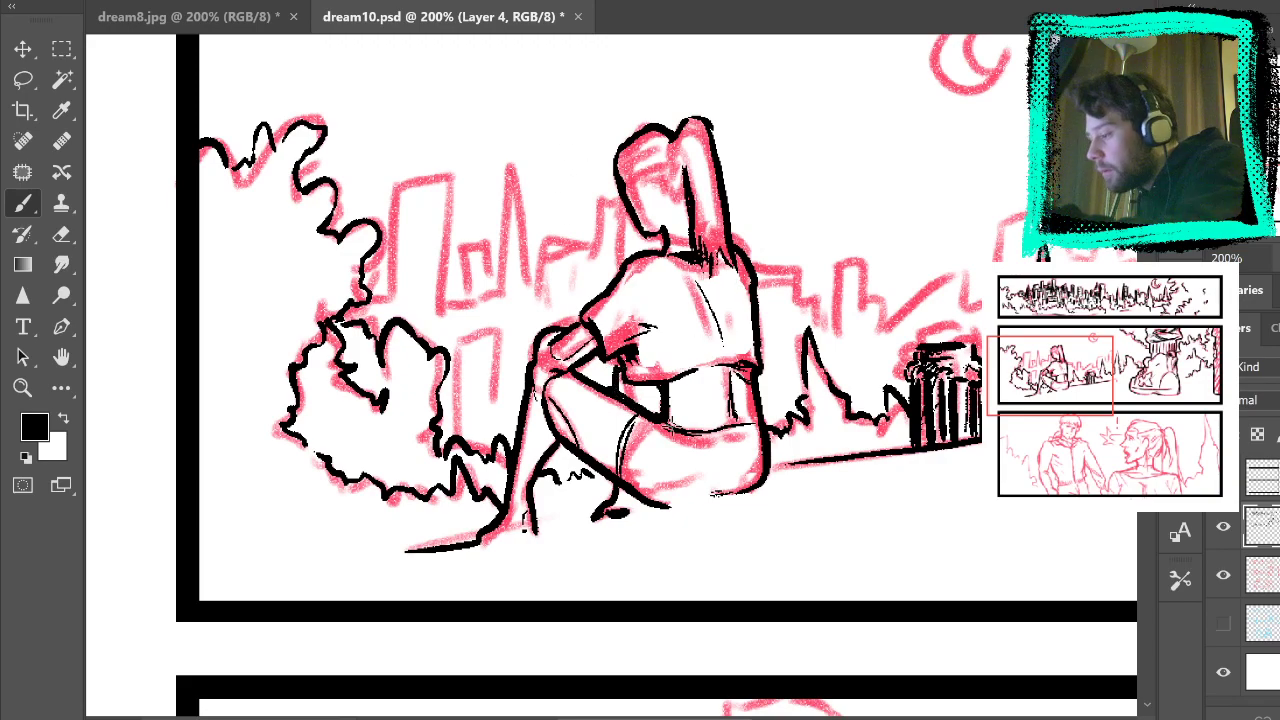
pyautogui.moveTo(641, 403); pyautogui.dragTo(652, 379)
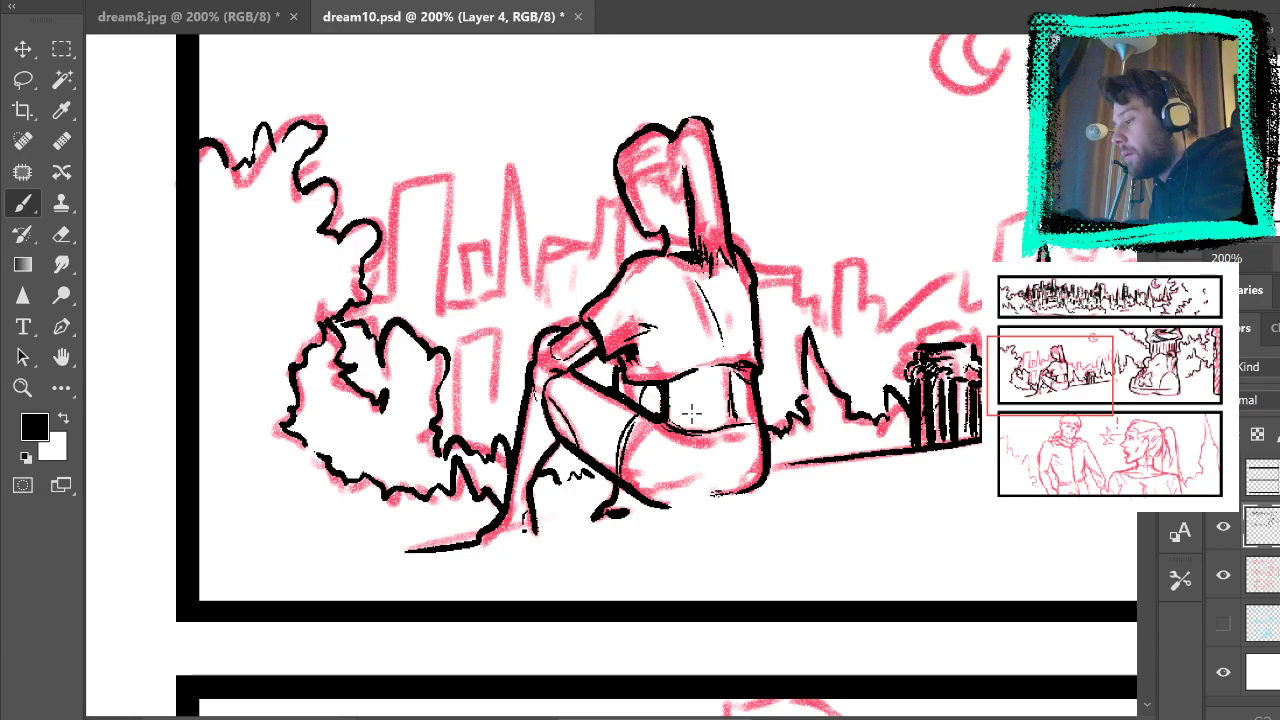
# Step: Ink the hair strands on the seated woman's head and ponytail over the red sketch, and hide the sketch layer
pyautogui.click(1223, 575)
pyautogui.moveTo(1001, 491)
pyautogui.mouseDown()
pyautogui.moveTo(1047, 558)
pyautogui.moveTo(1114, 488)
pyautogui.moveTo(1041, 506)
pyautogui.moveTo(1049, 406)
pyautogui.mouseUp()
pyautogui.click(1223, 575)
pyautogui.moveTo(741, 222)
pyautogui.mouseDown()
pyautogui.moveTo(727, 152)
pyautogui.moveTo(754, 238)
pyautogui.mouseUp()
pyautogui.moveTo(743, 166); pyautogui.dragTo(757, 236)
pyautogui.moveTo(736, 143); pyautogui.dragTo(744, 180)
pyautogui.moveTo(716, 122); pyautogui.dragTo(718, 204)
pyautogui.moveTo(716, 190)
pyautogui.mouseDown()
pyautogui.moveTo(672, 178)
pyautogui.moveTo(670, 155)
pyautogui.moveTo(693, 130)
pyautogui.moveTo(665, 148)
pyautogui.moveTo(670, 190)
pyautogui.moveTo(716, 174)
pyautogui.mouseUp()
pyautogui.moveTo(710, 122); pyautogui.dragTo(740, 198)
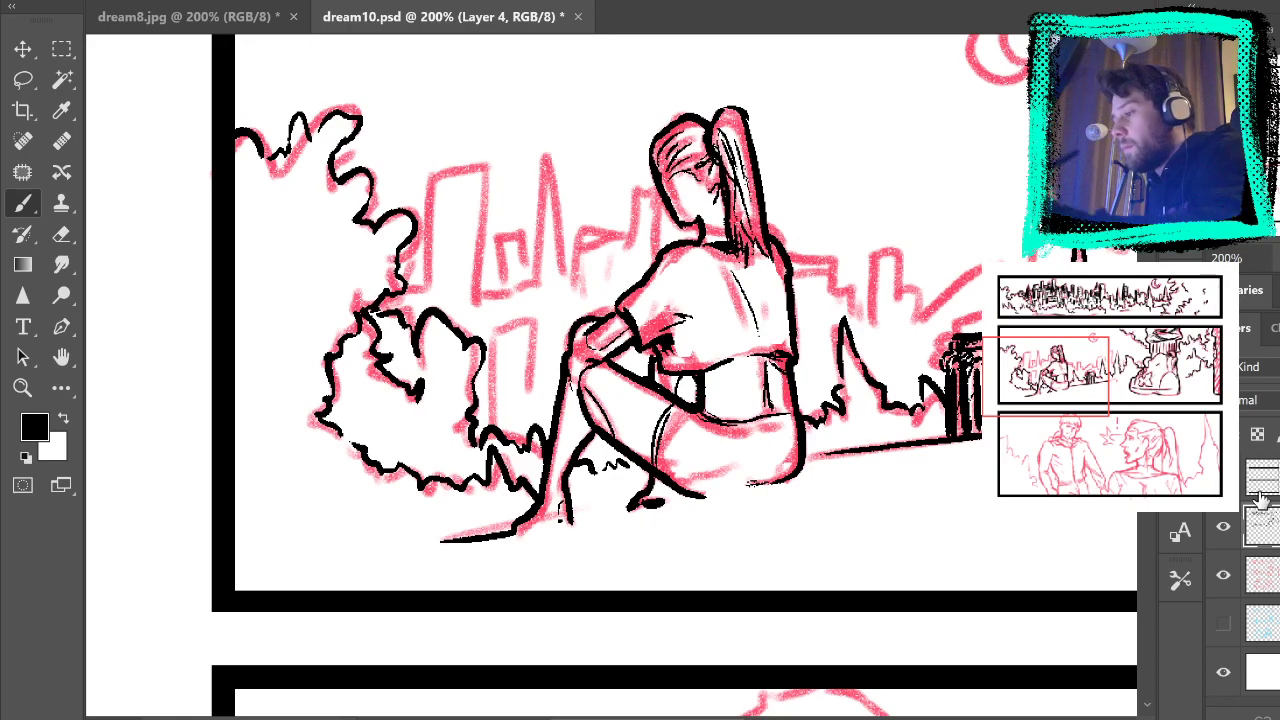
pyautogui.click(1222, 576)
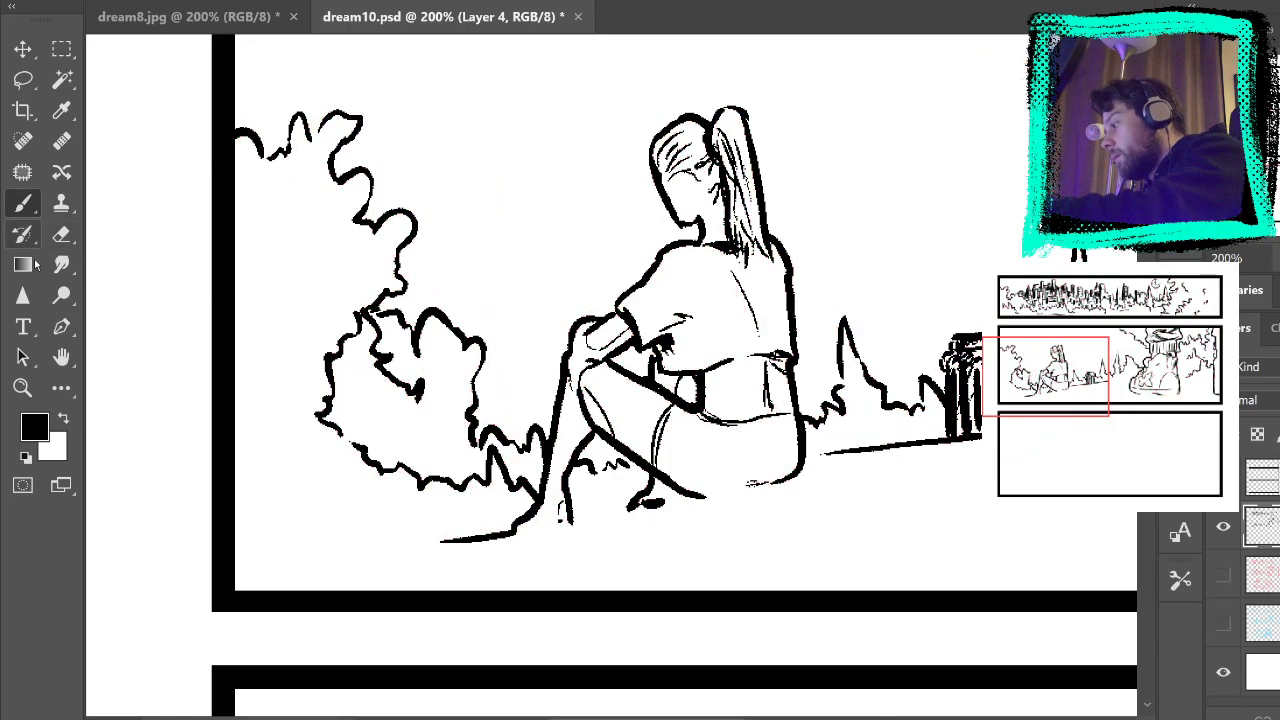
# Step: Erase part of the hair strokes on the crown of the seated woman's head, and save the whole page
pyautogui.click(61, 234)
pyautogui.moveTo(668, 166); pyautogui.dragTo(676, 148)
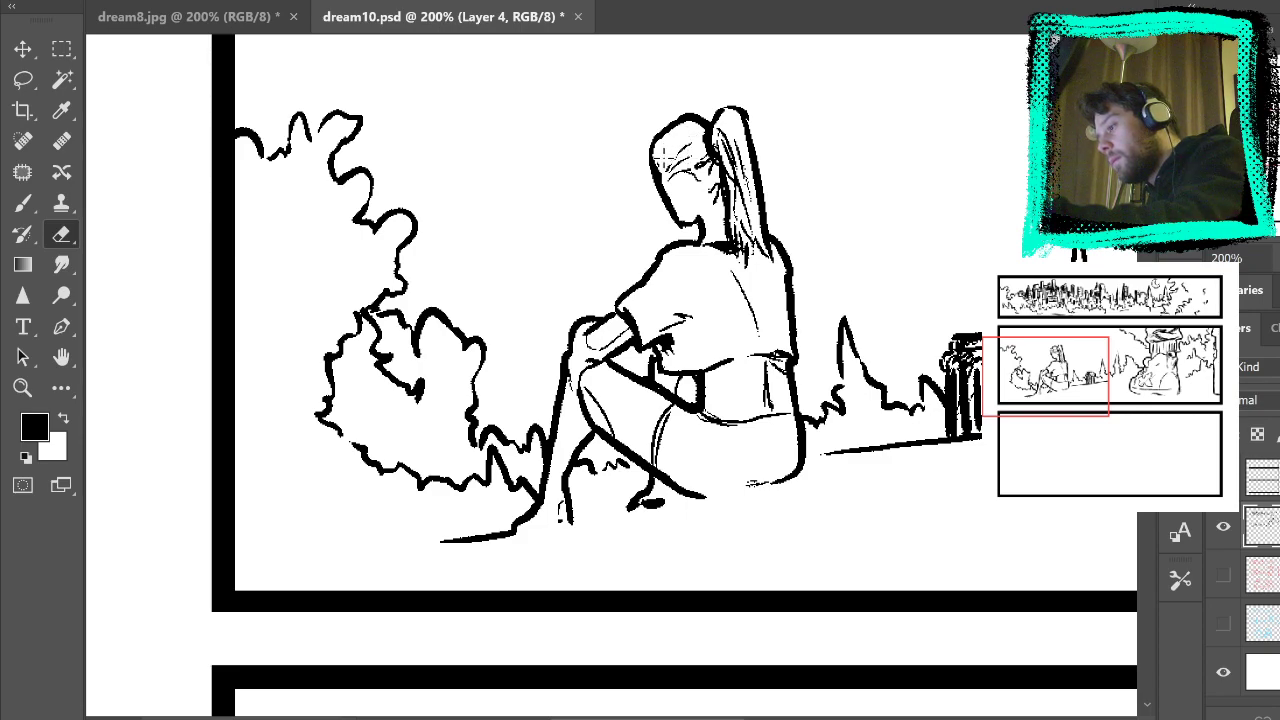
pyautogui.click(23, 203)
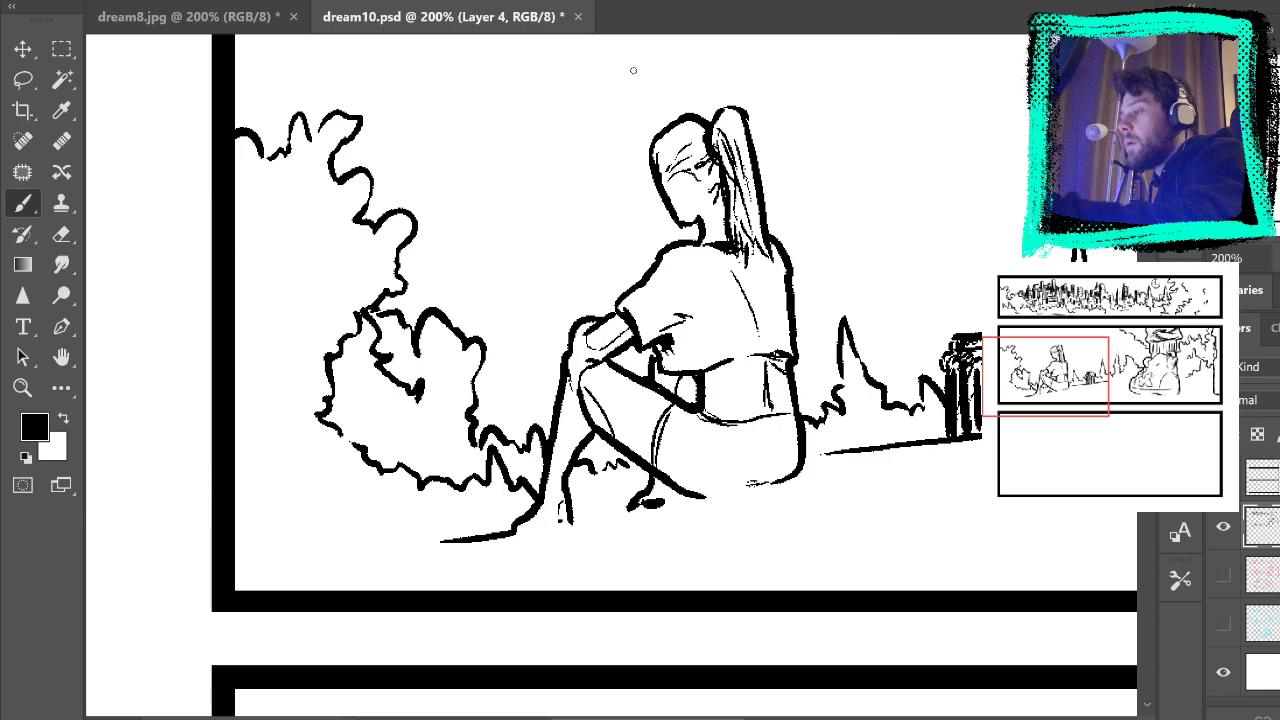
pyautogui.hotkey('ctrl', '0')
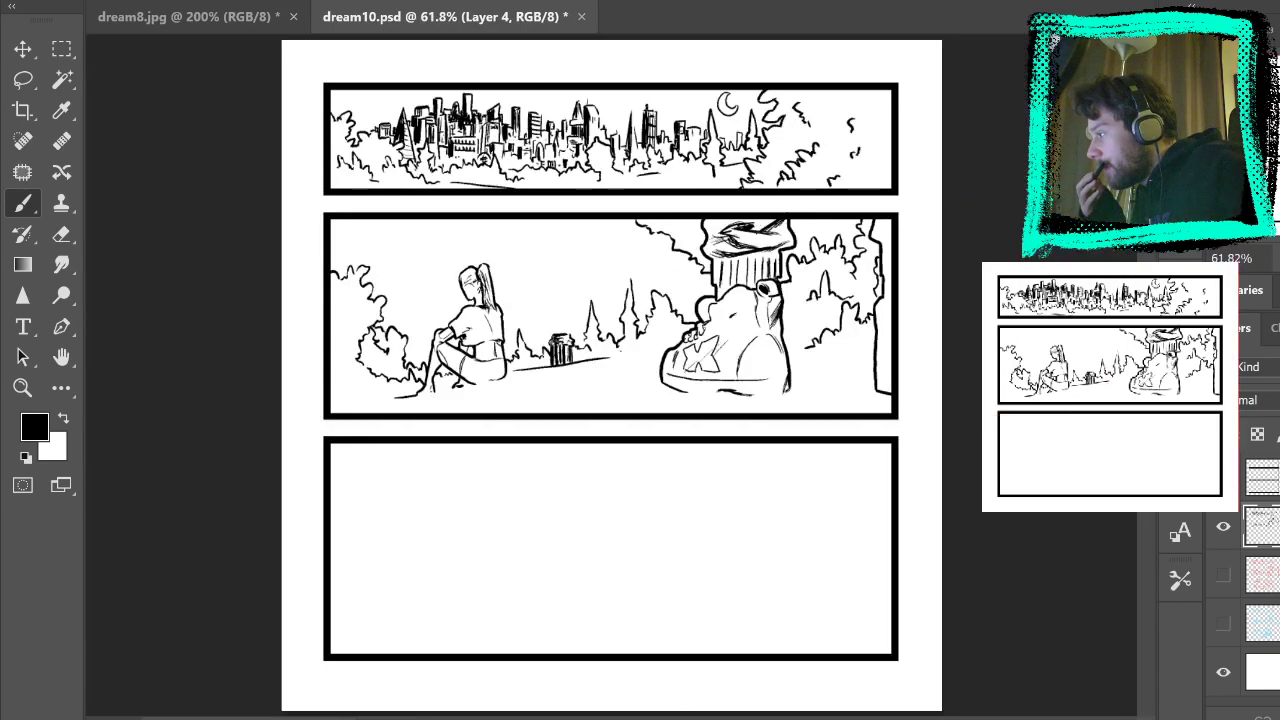
pyautogui.hotkey('ctrl', 's')
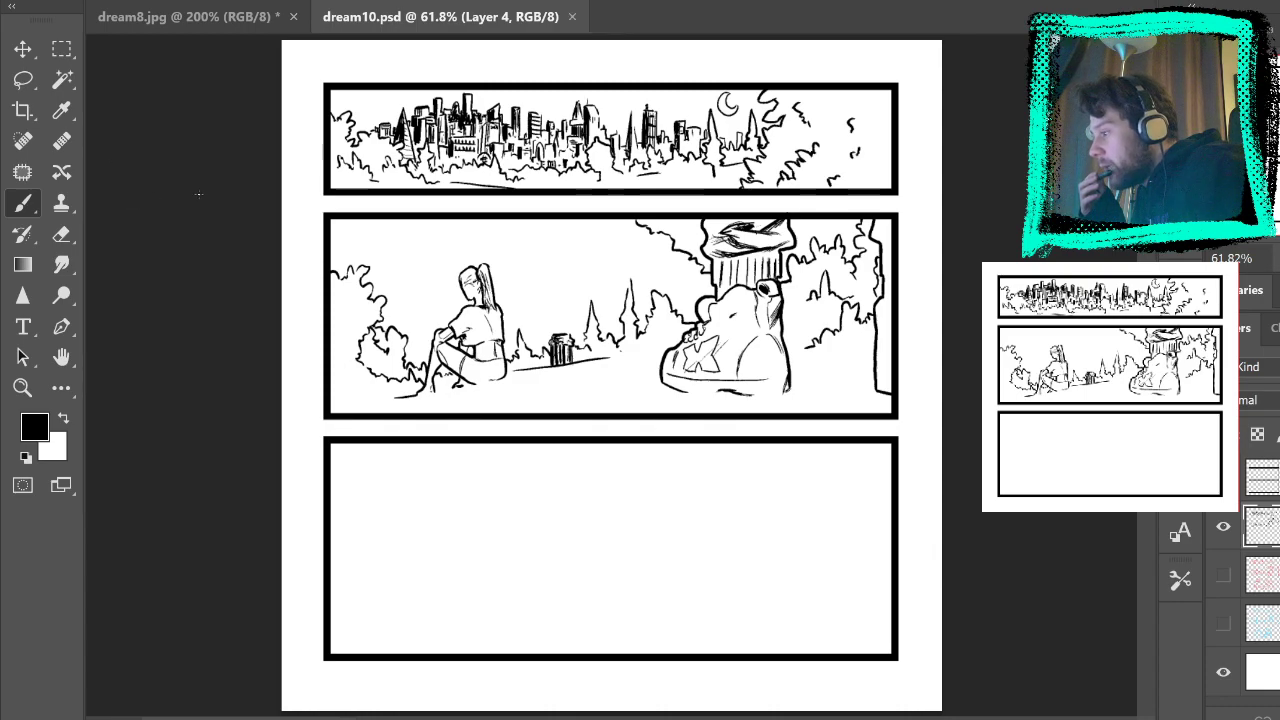